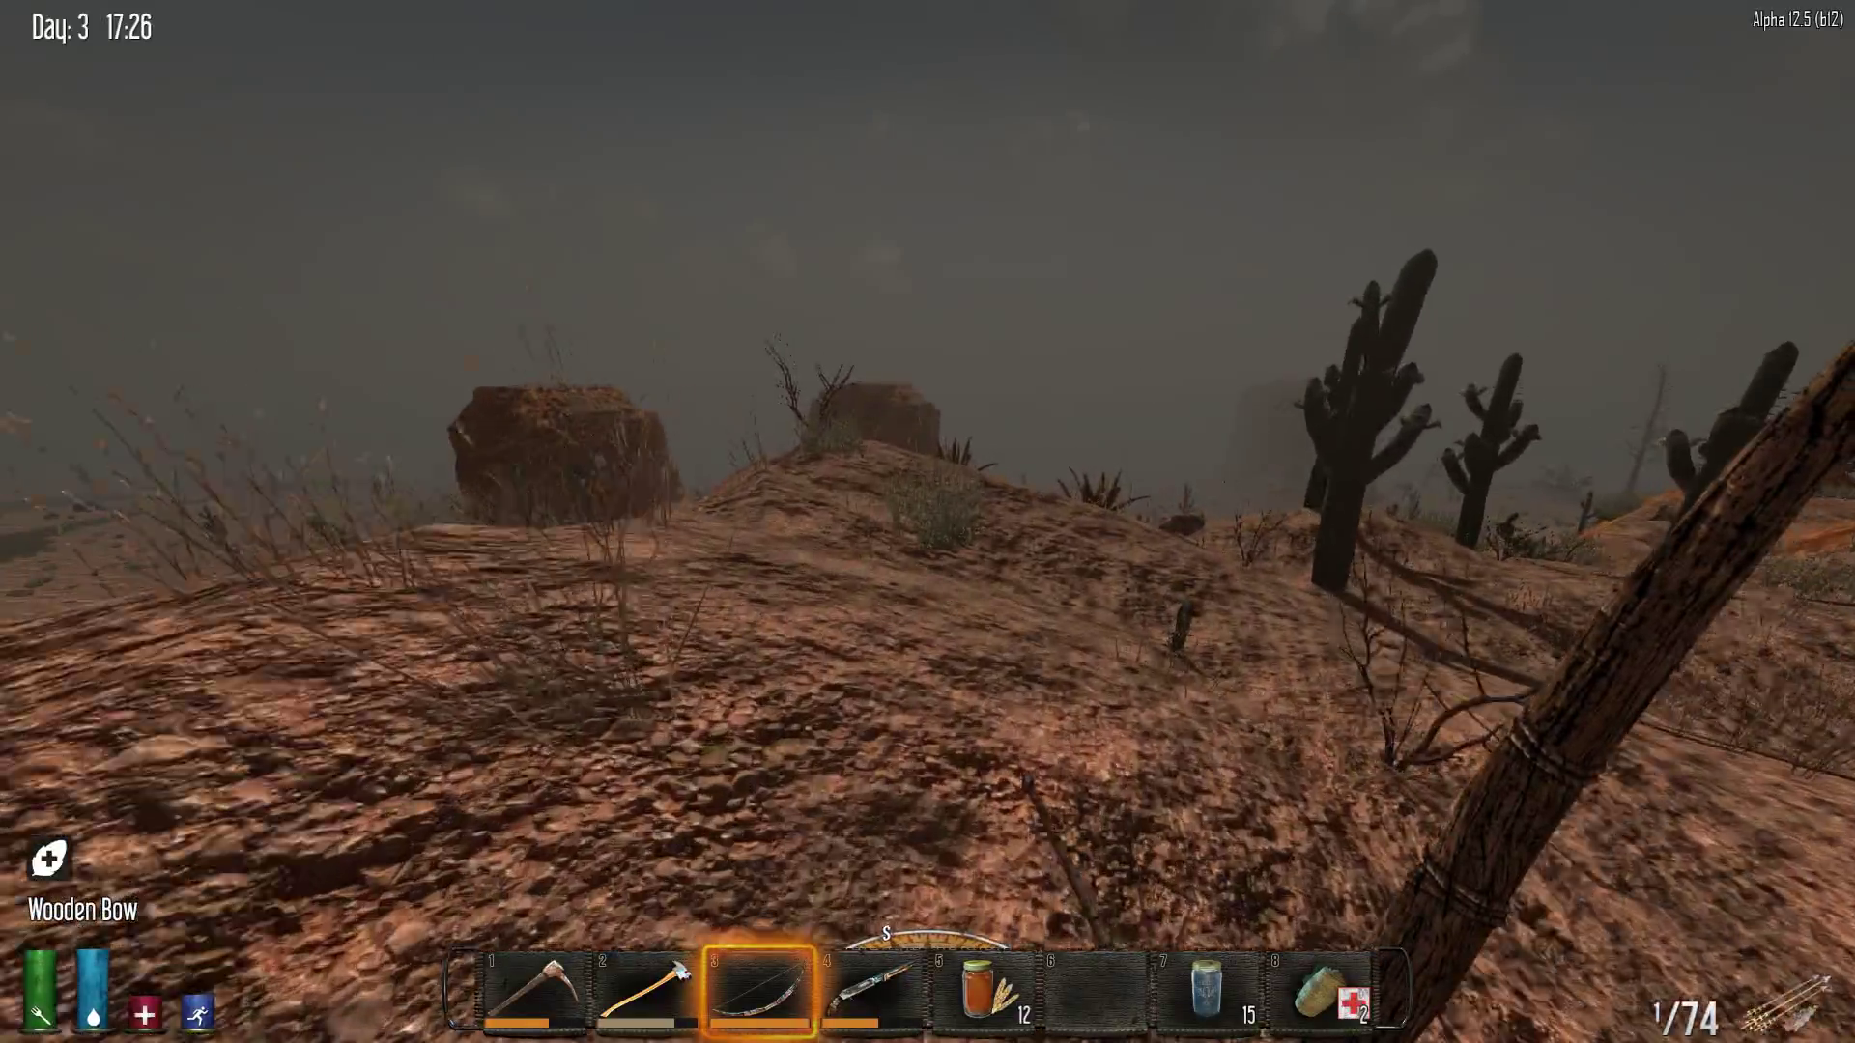
Walk over the ridge and through the cactus field toward the two rock buttes
{"action": "key", "text": "w"}
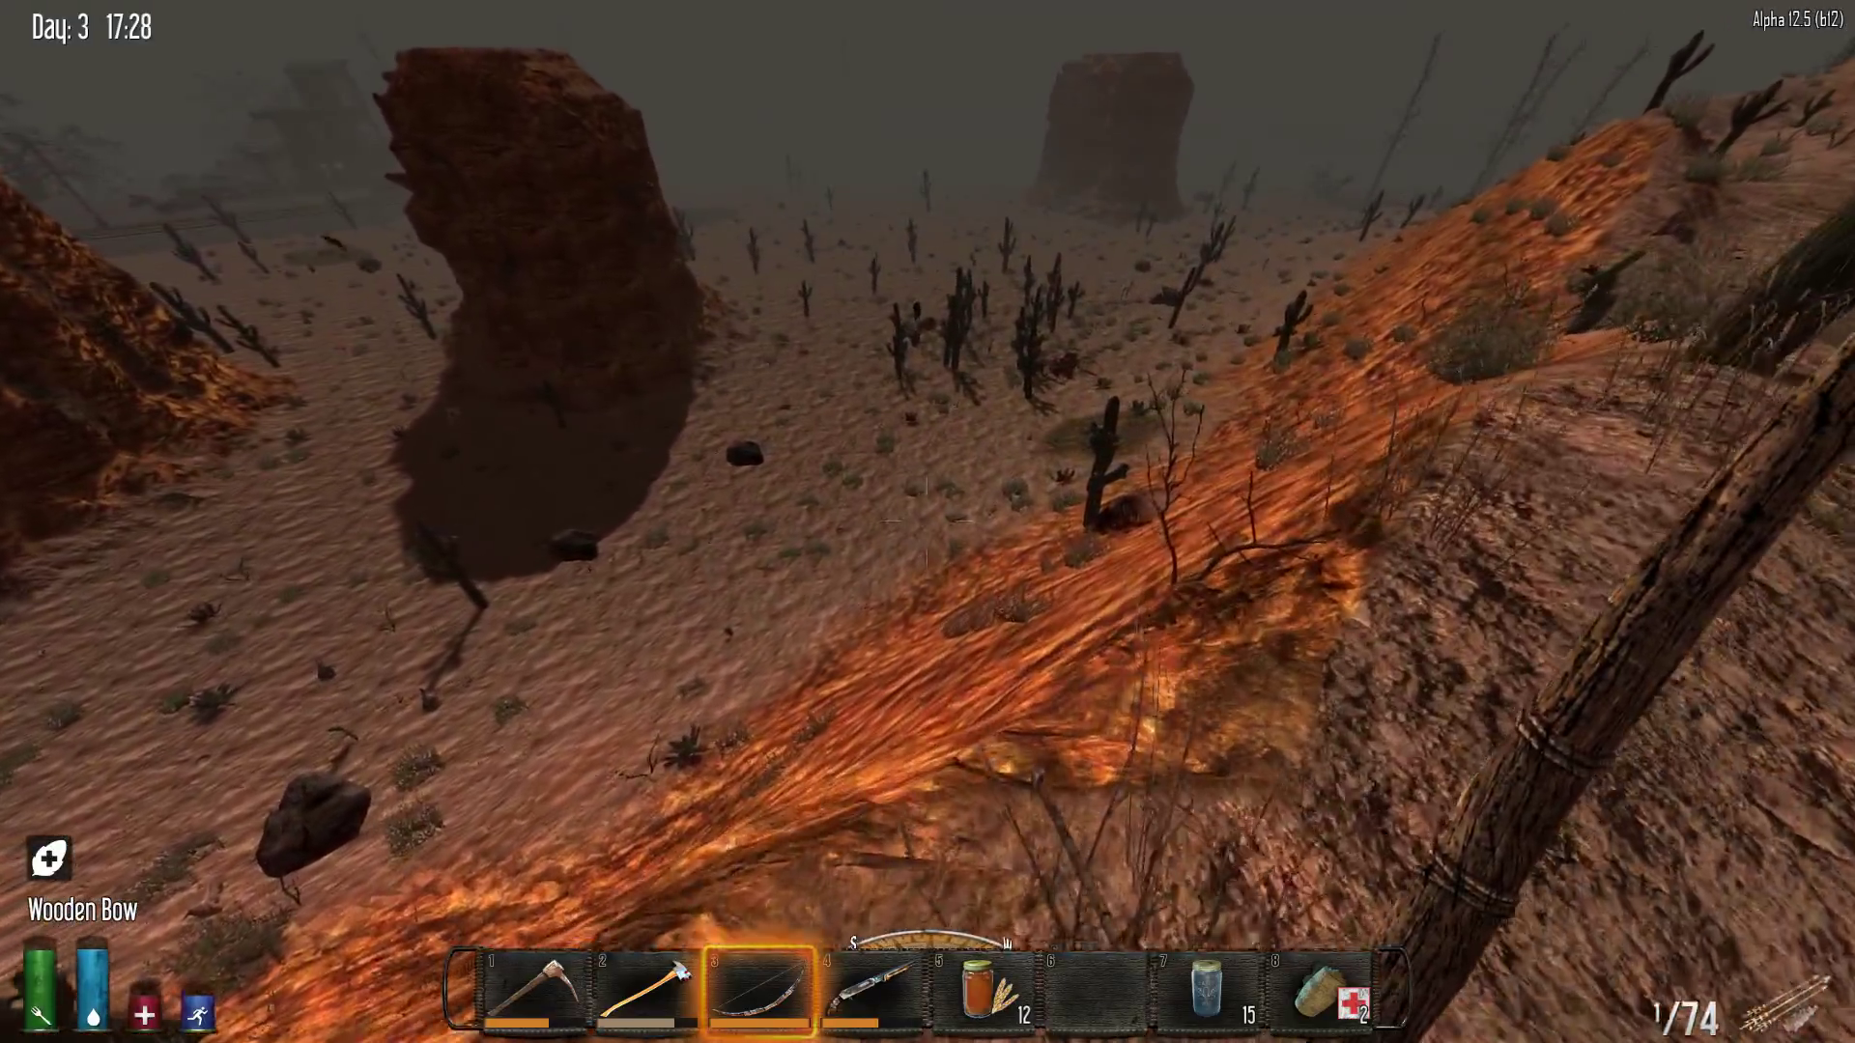
{"action": "key", "text": "w"}
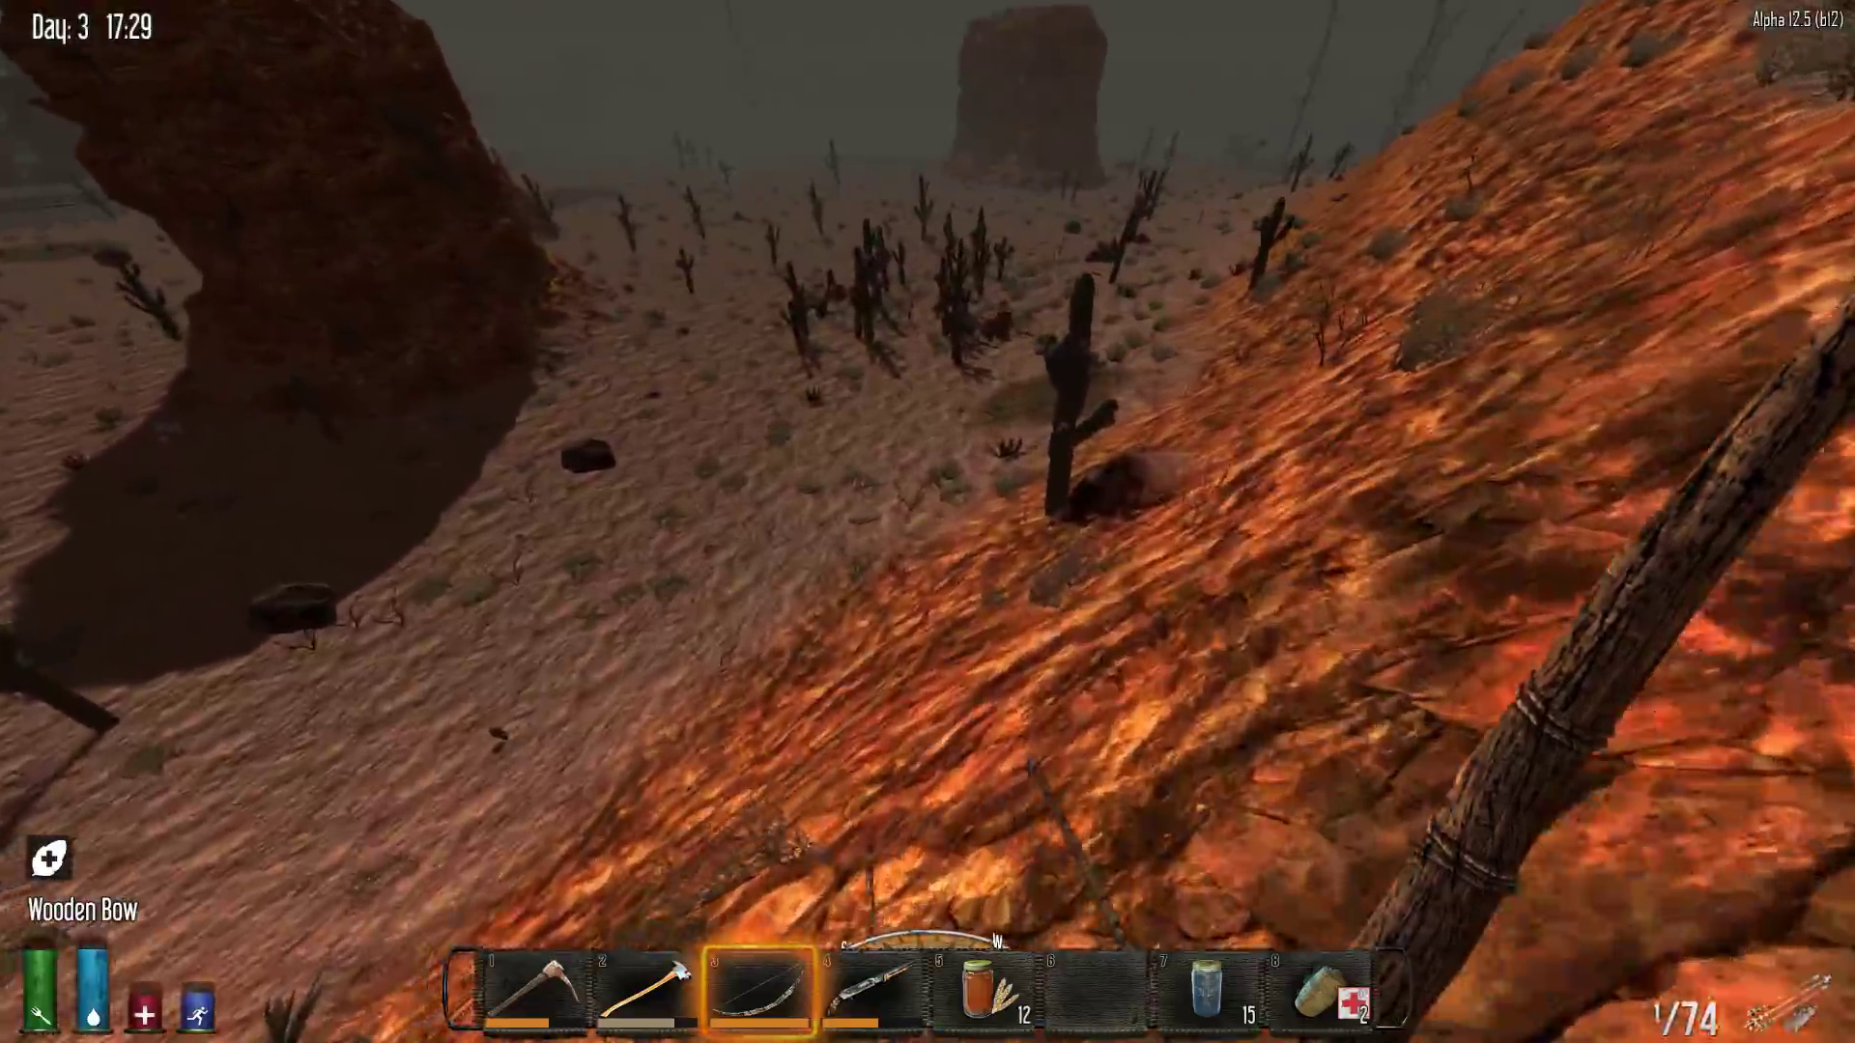
{"action": "key", "text": "w"}
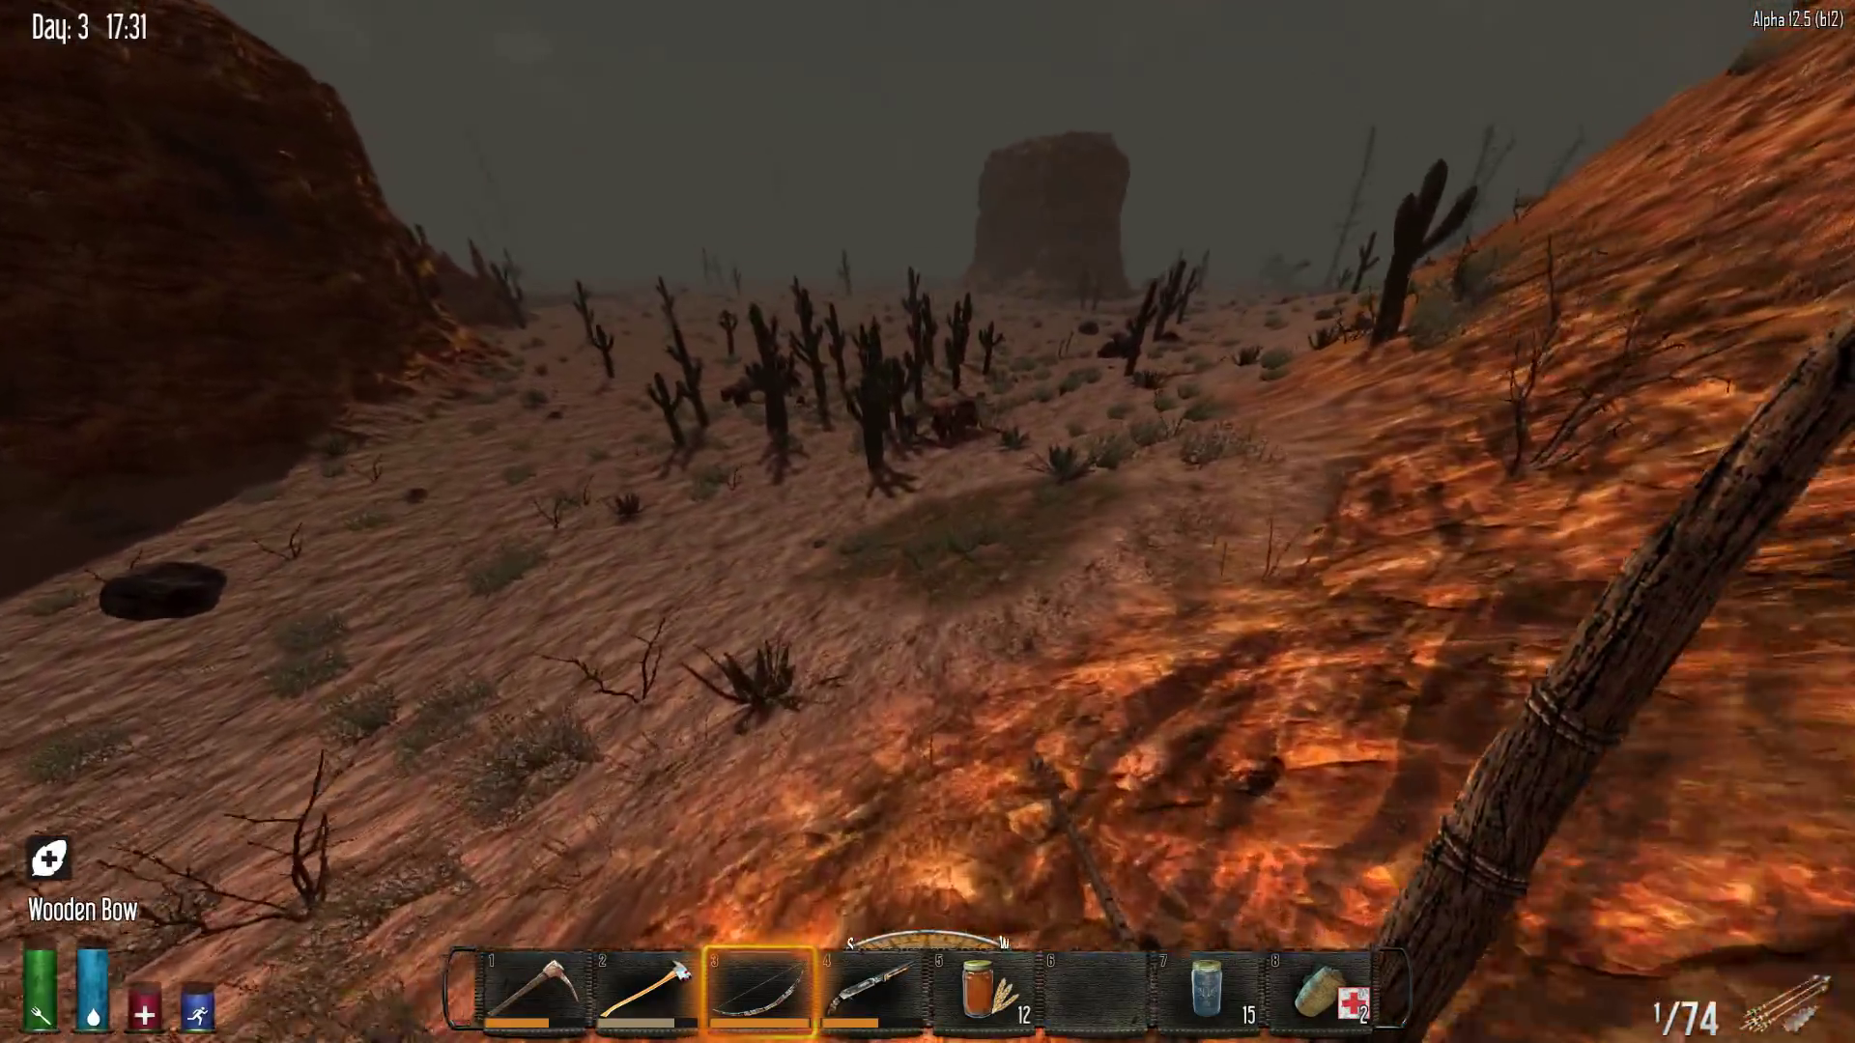
{"action": "key", "text": "w"}
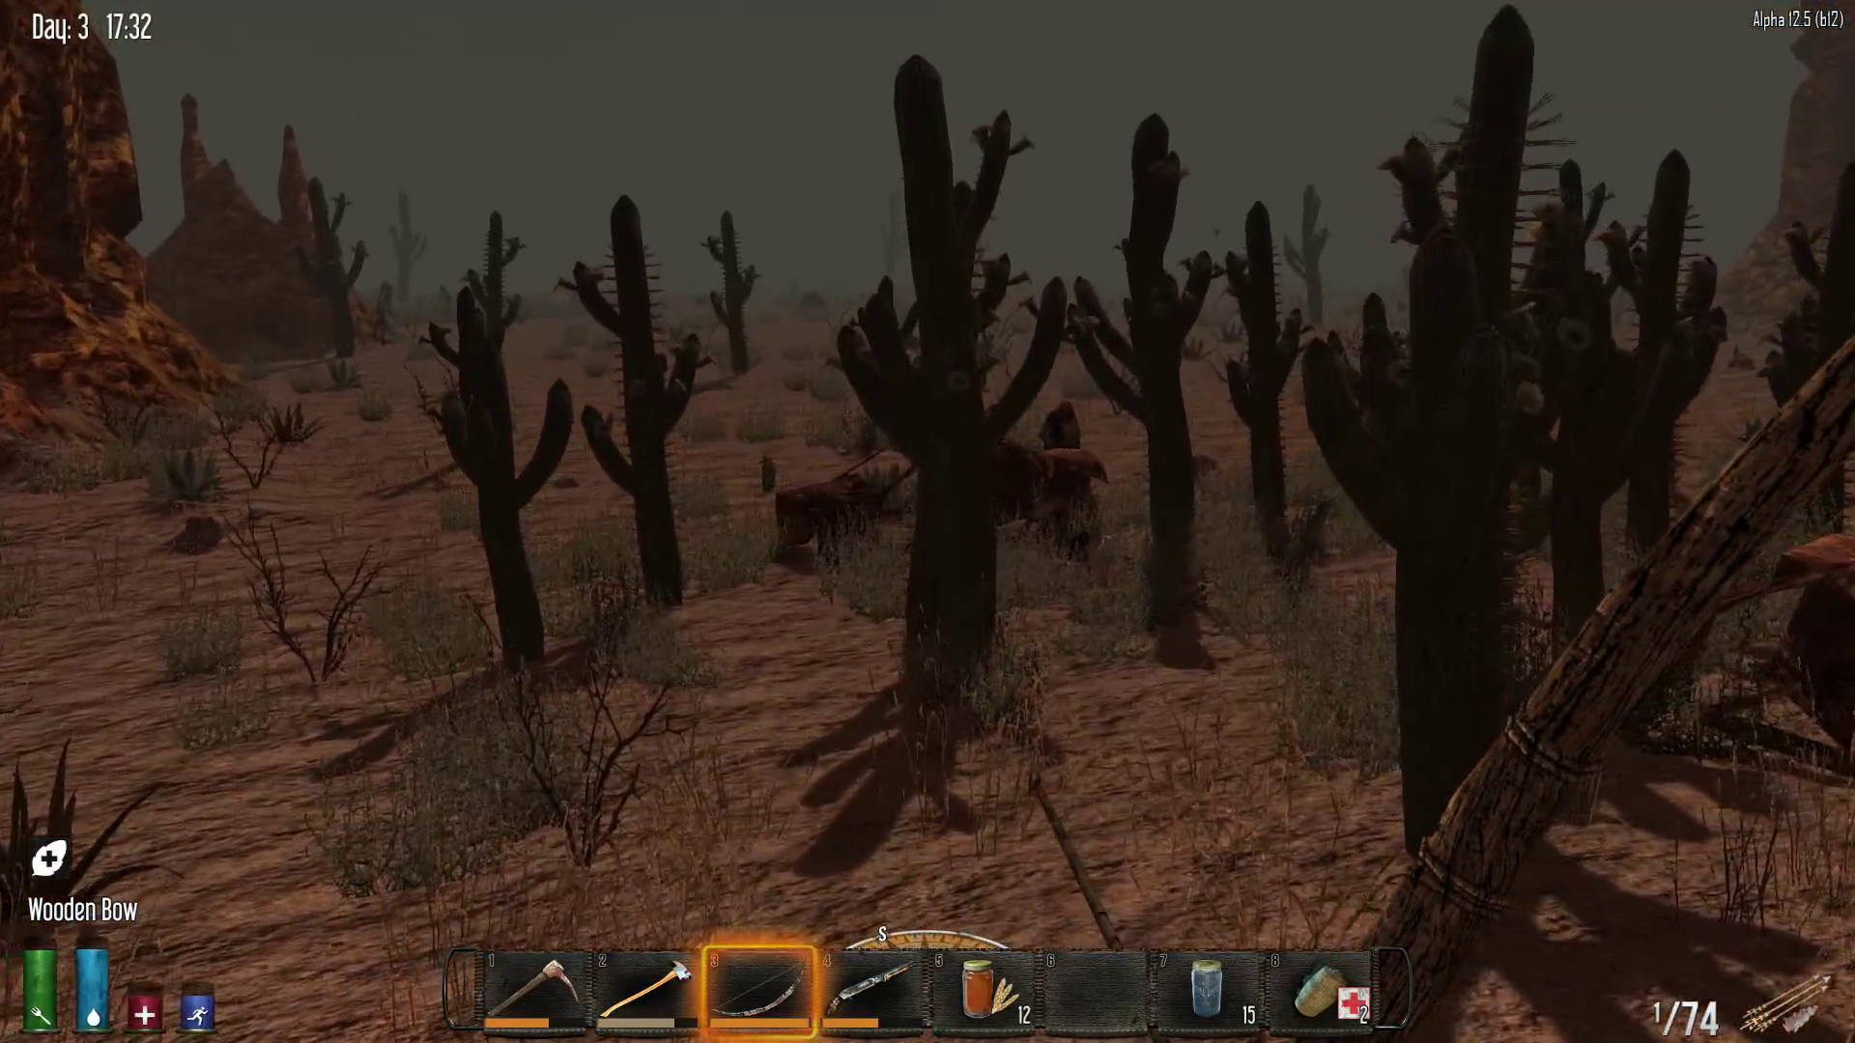
{"action": "key", "text": "w"}
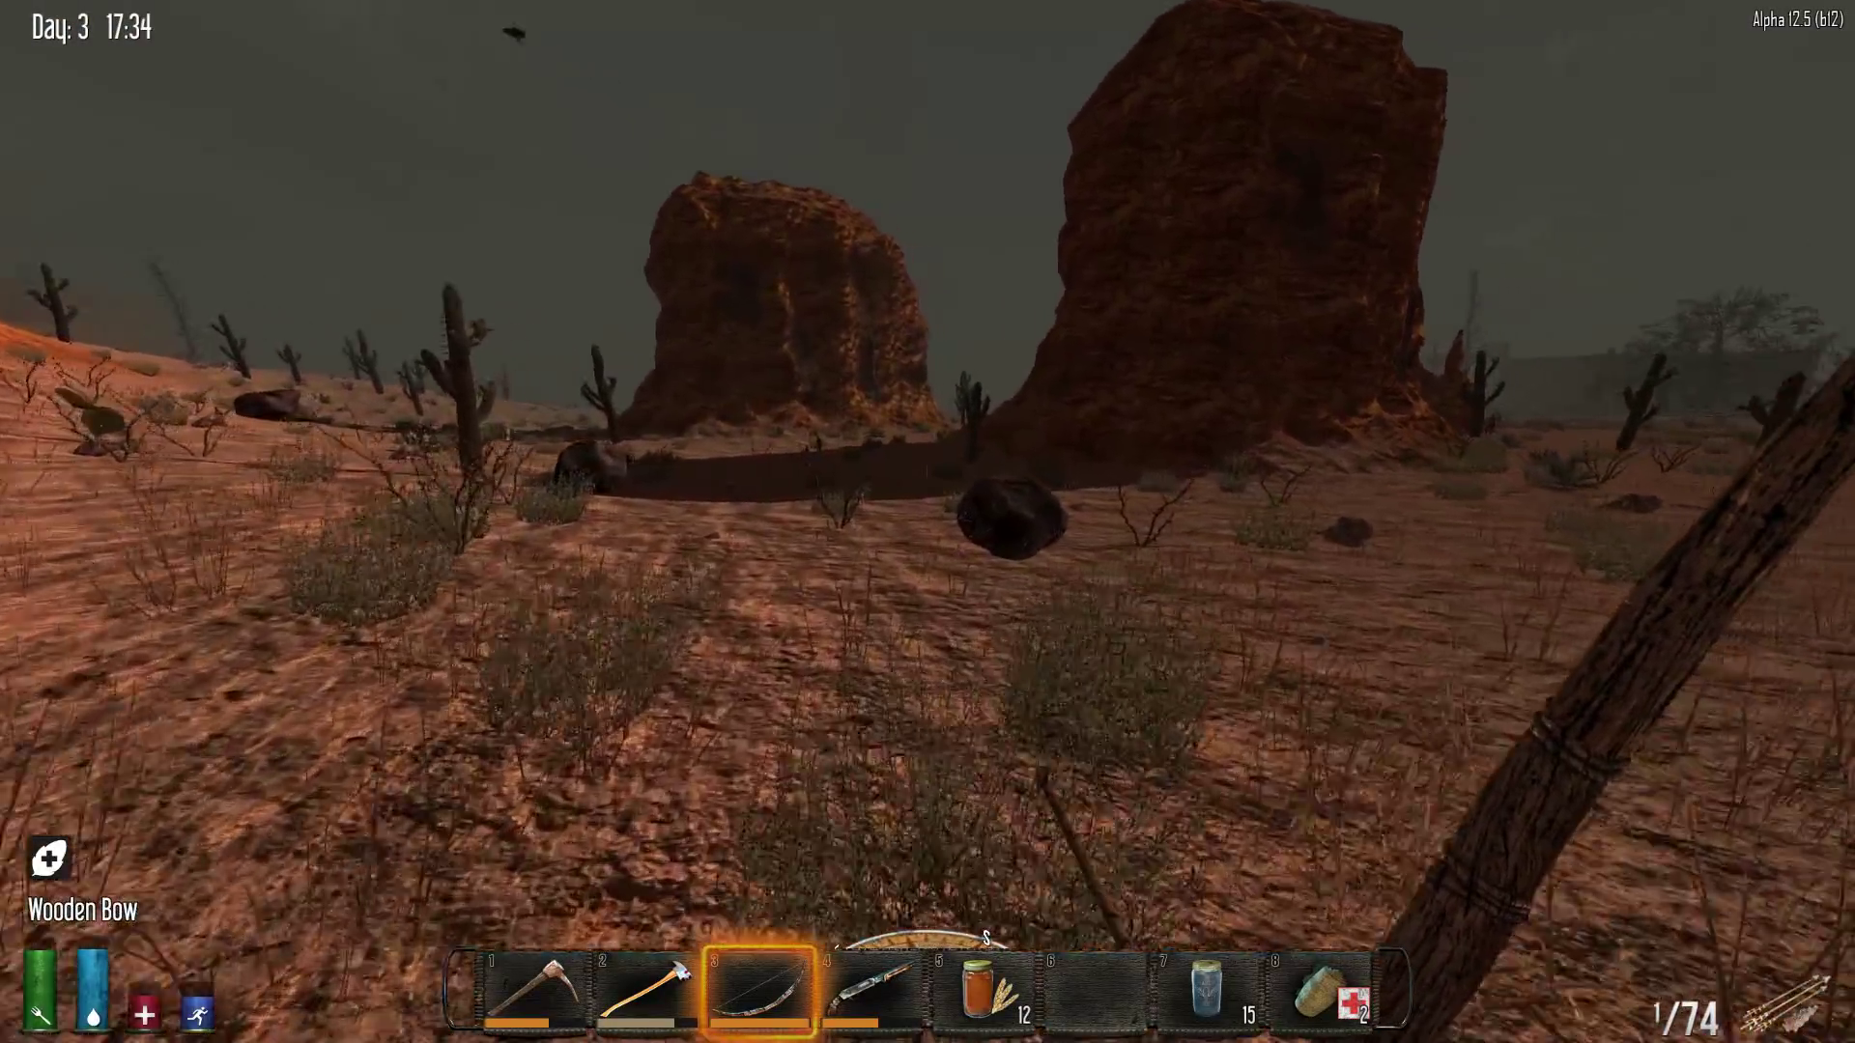
{"action": "key", "text": "w"}
Check arrow crafting in the inventory, then keep walking past the rock wall
{"action": "key", "text": "Tab"}
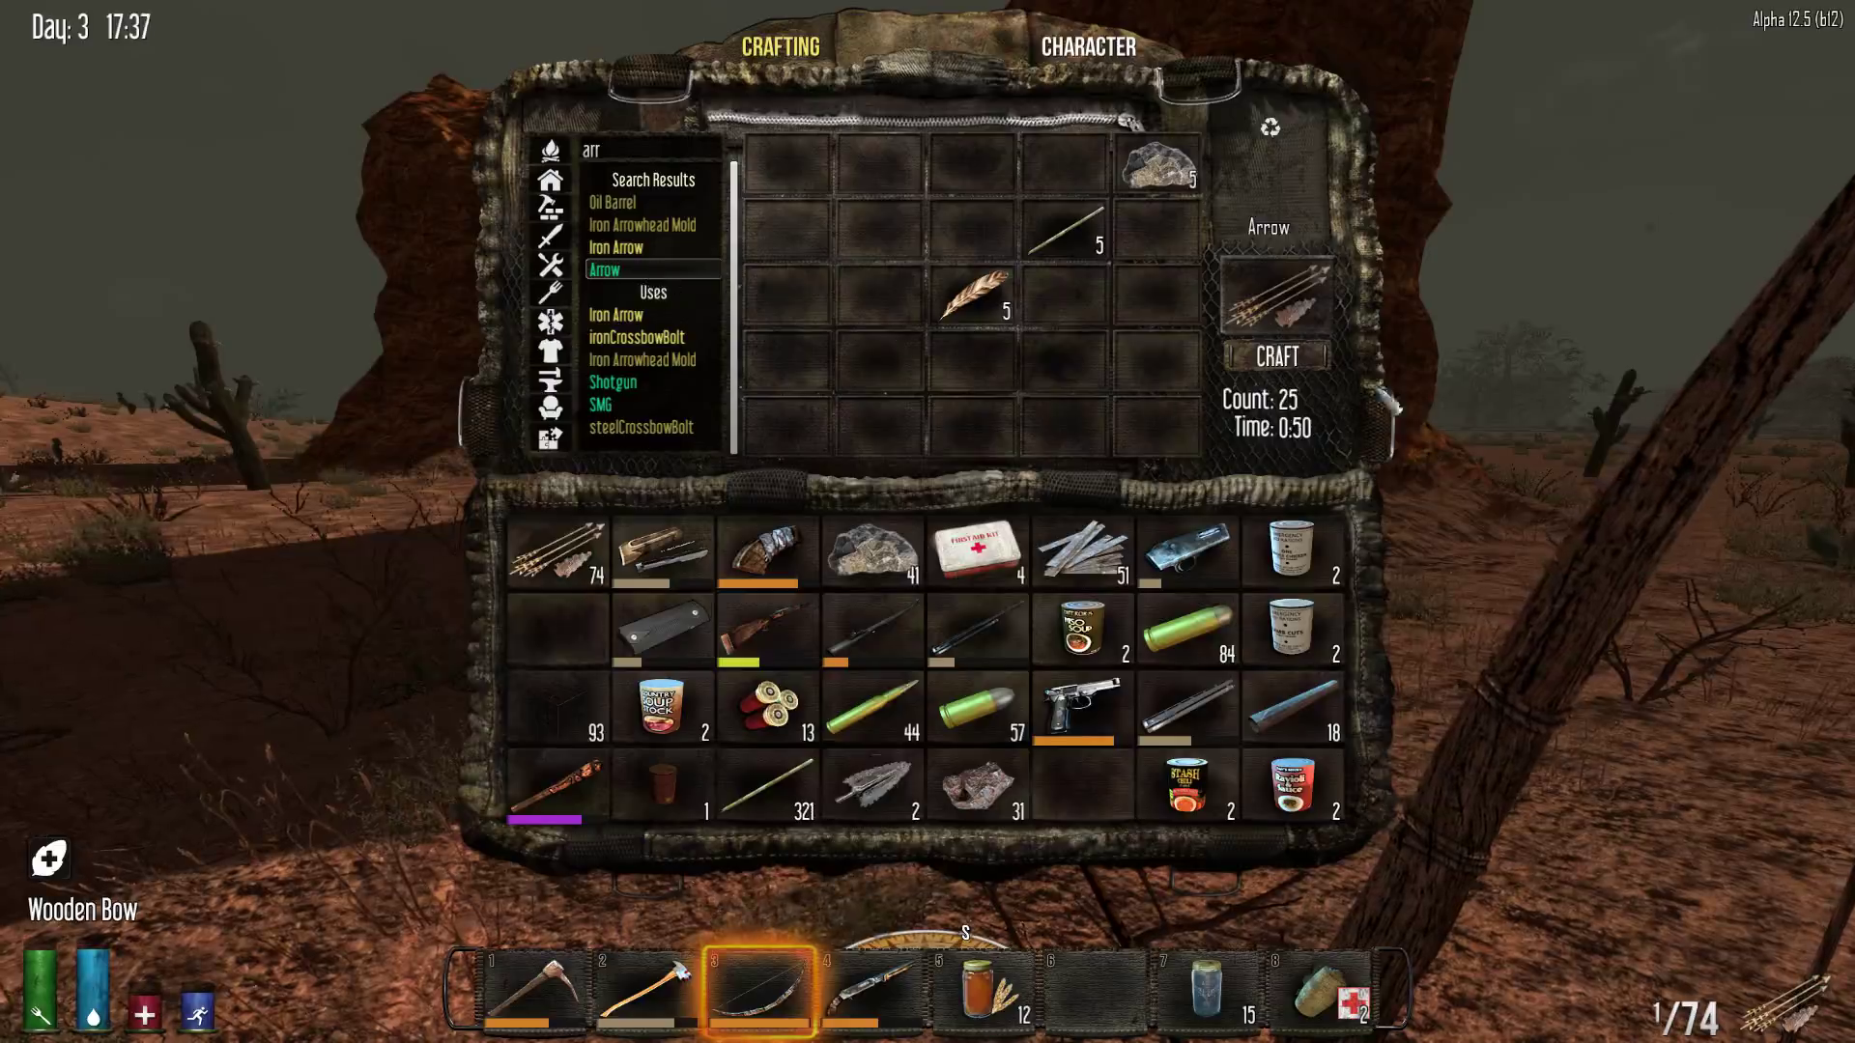
{"action": "key", "text": "Tab"}
{"action": "key", "text": "w"}
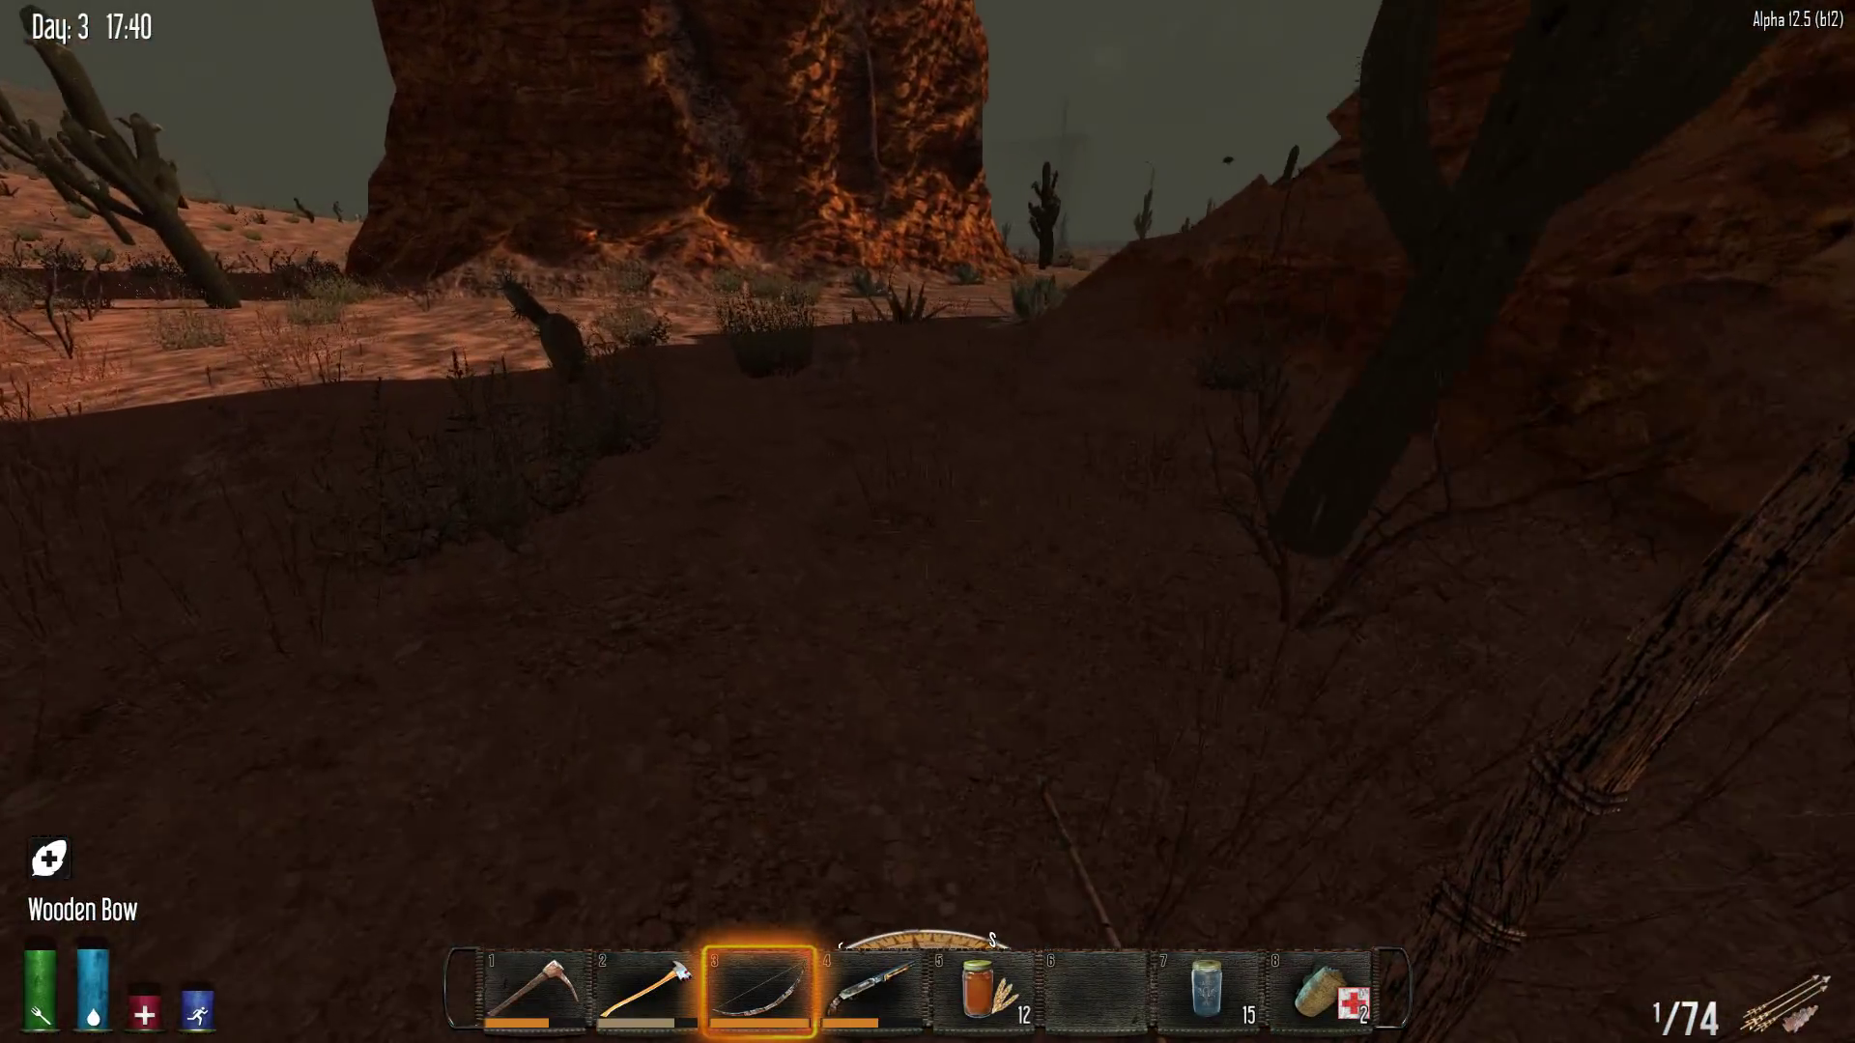
{"action": "key", "text": "w"}
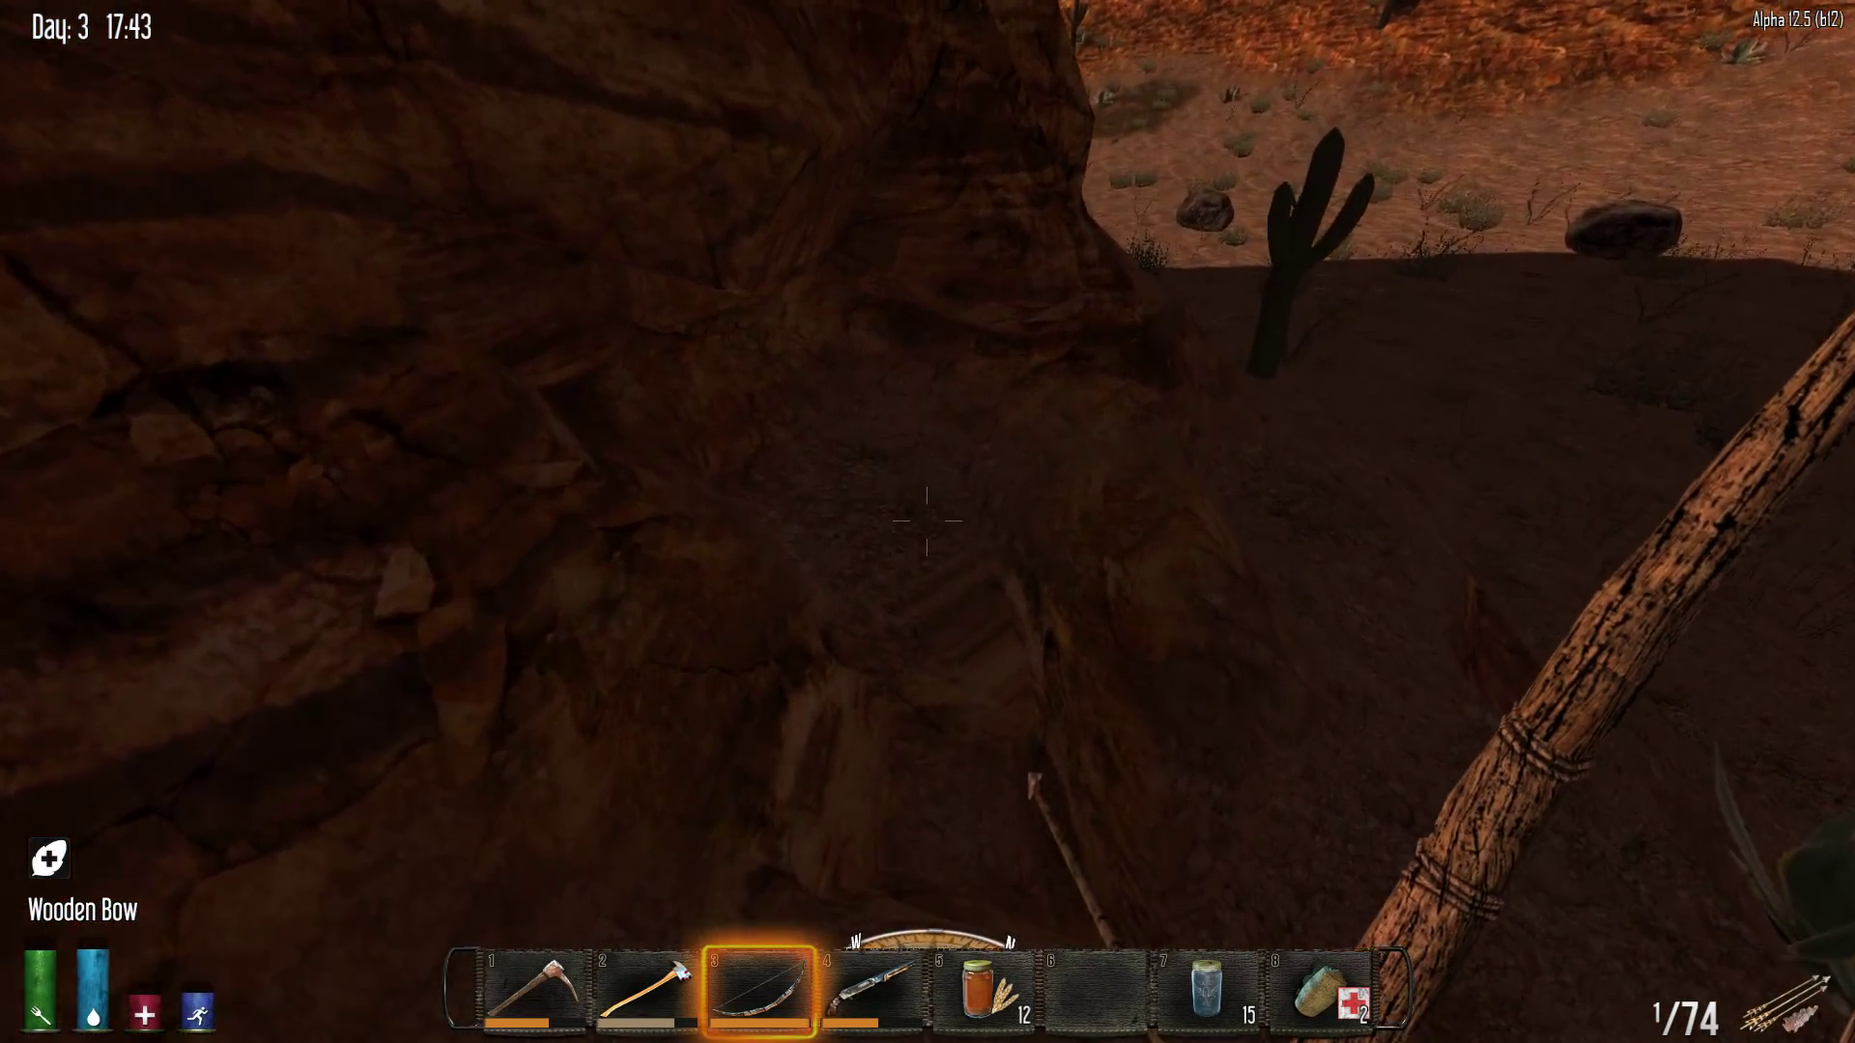
Sneak along the rock wall into the canyon and bring up the debug console
{"action": "key", "text": "ctrl"}
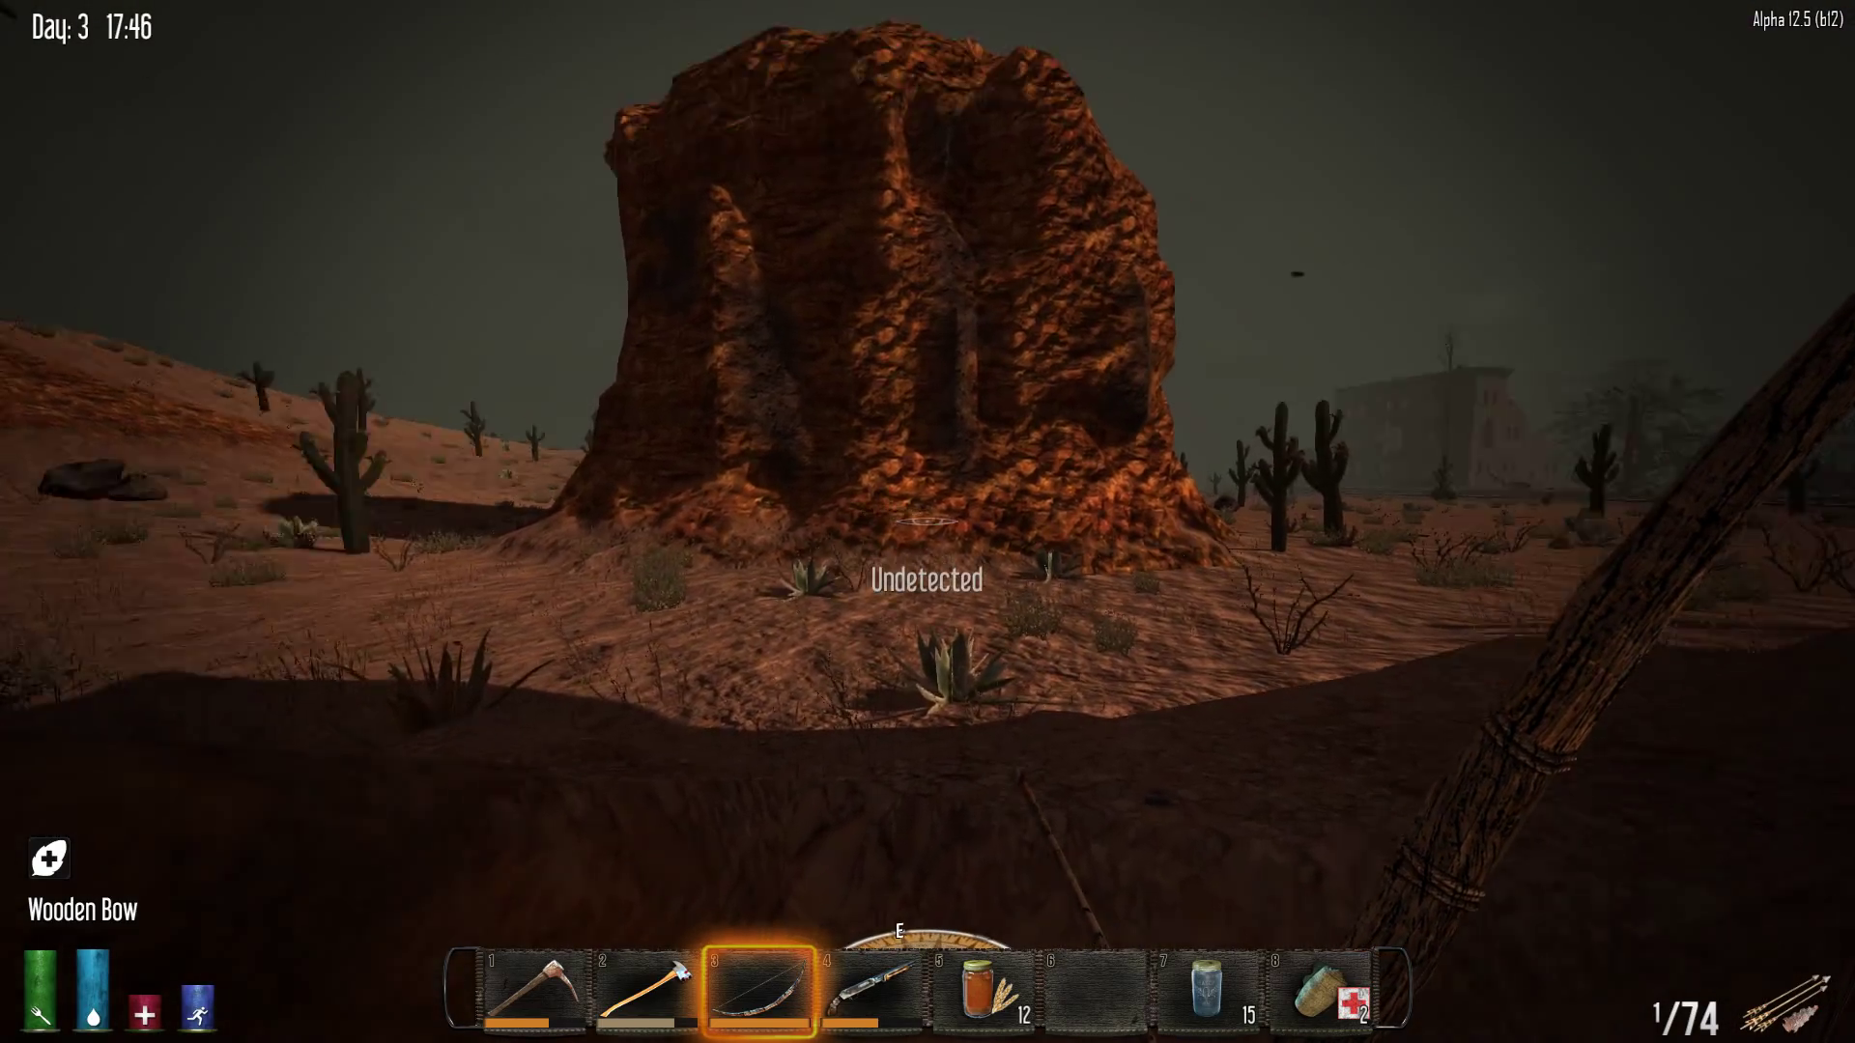
{"action": "key", "text": "ctrl"}
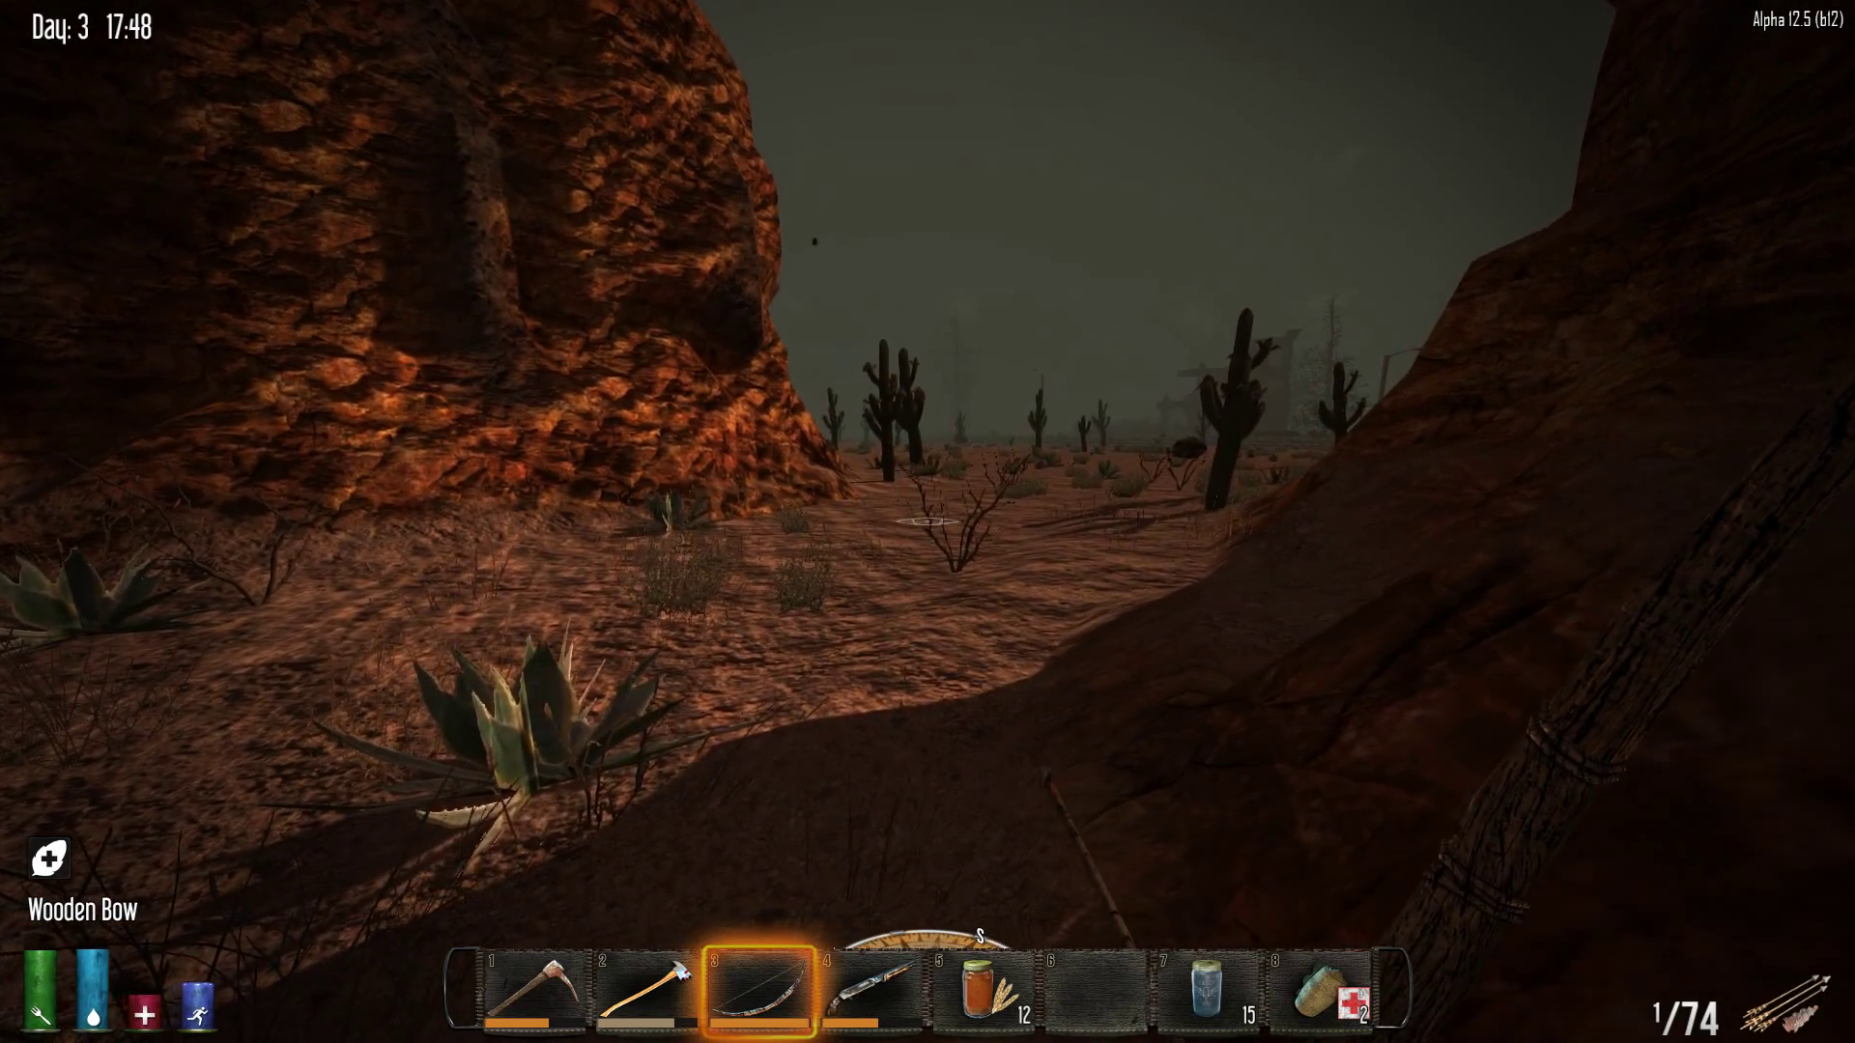
{"action": "key", "text": "F1"}
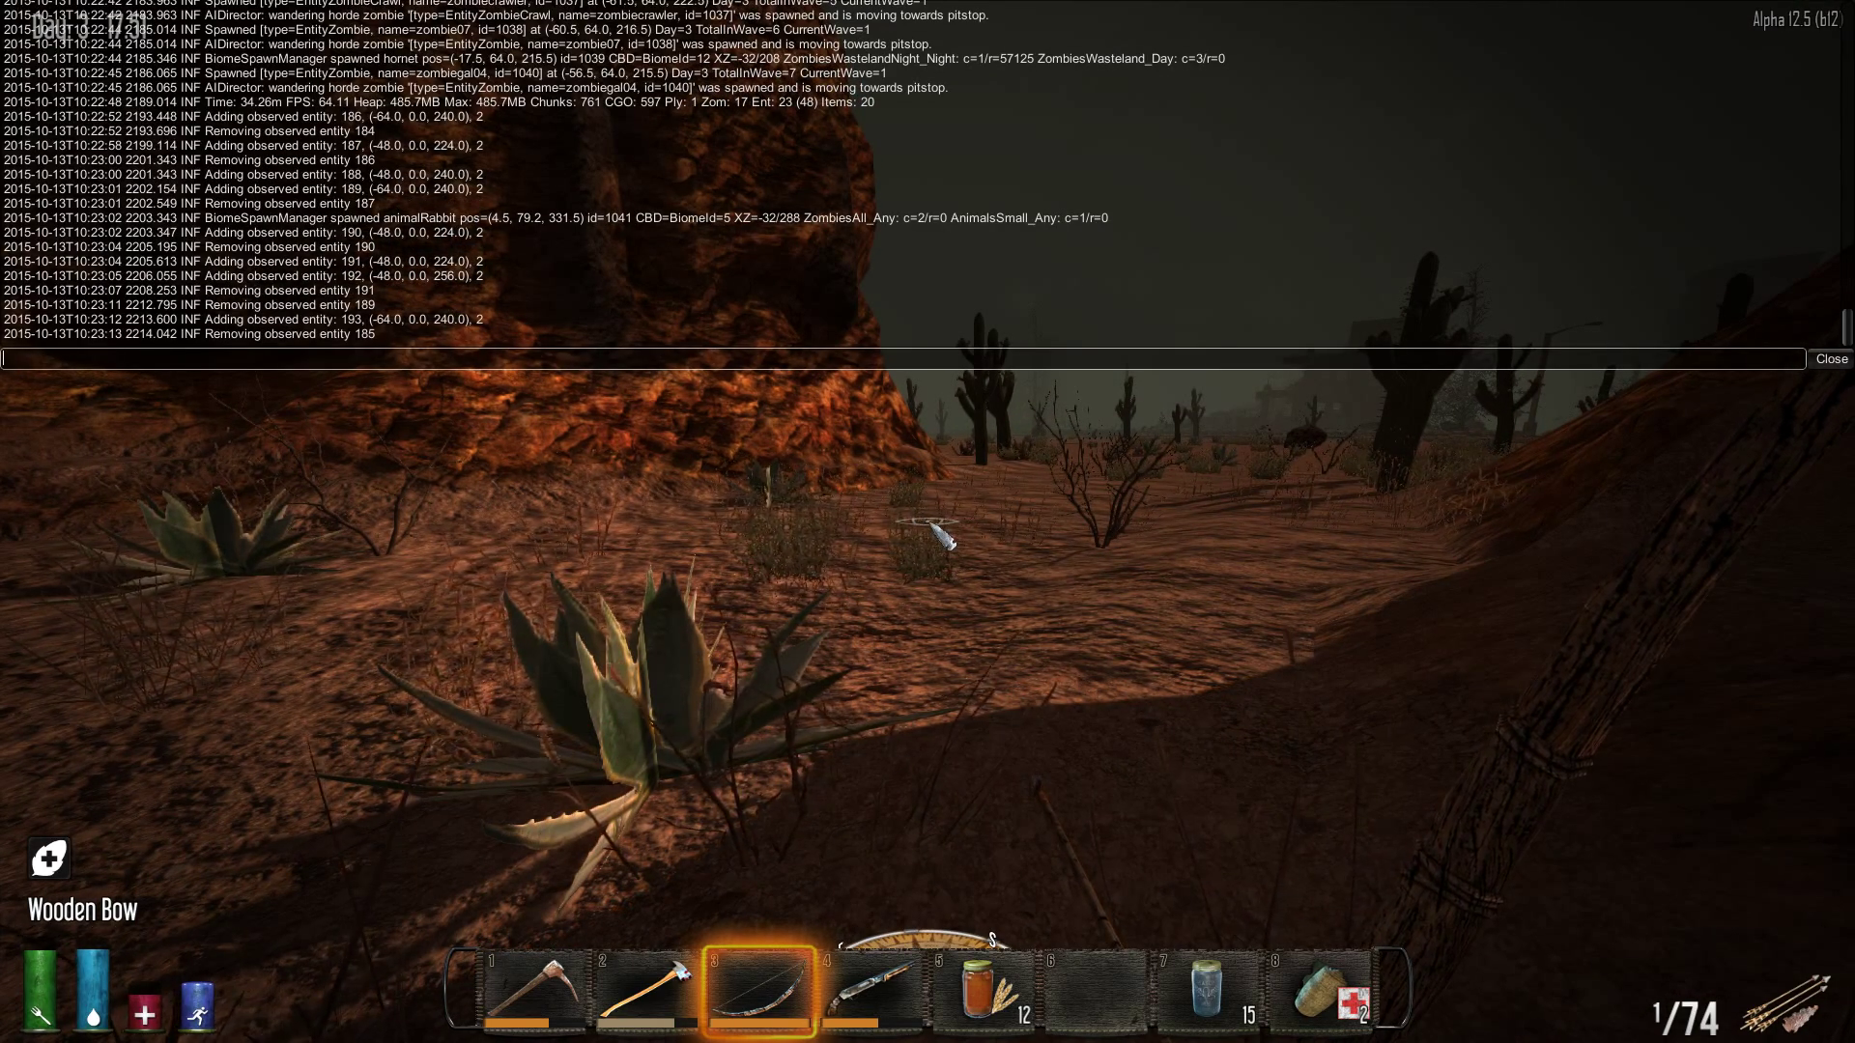
{"action": "scroll", "coordinate": [927, 135], "scroll_direction": "up", "scroll_amount": 4}
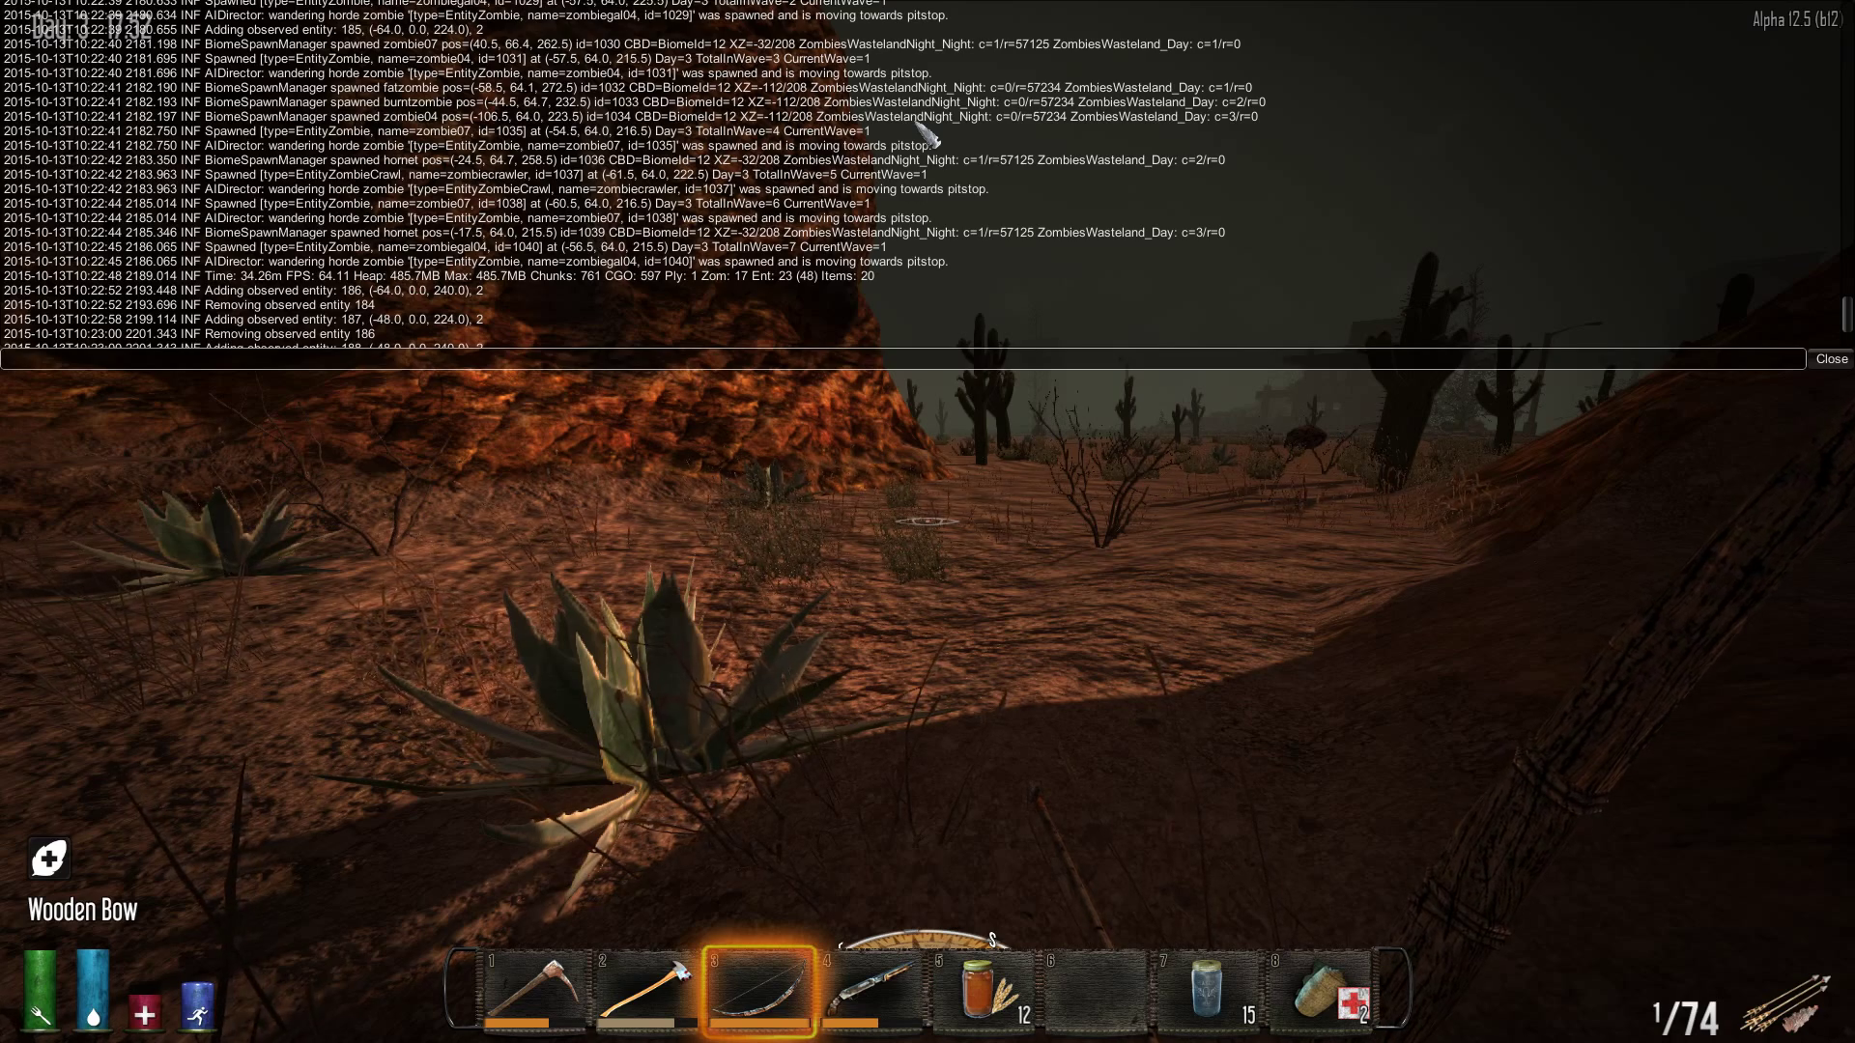
{"action": "scroll", "coordinate": [922, 133], "scroll_direction": "down", "scroll_amount": 3}
{"action": "scroll", "coordinate": [926, 145], "scroll_direction": "down", "scroll_amount": 2}
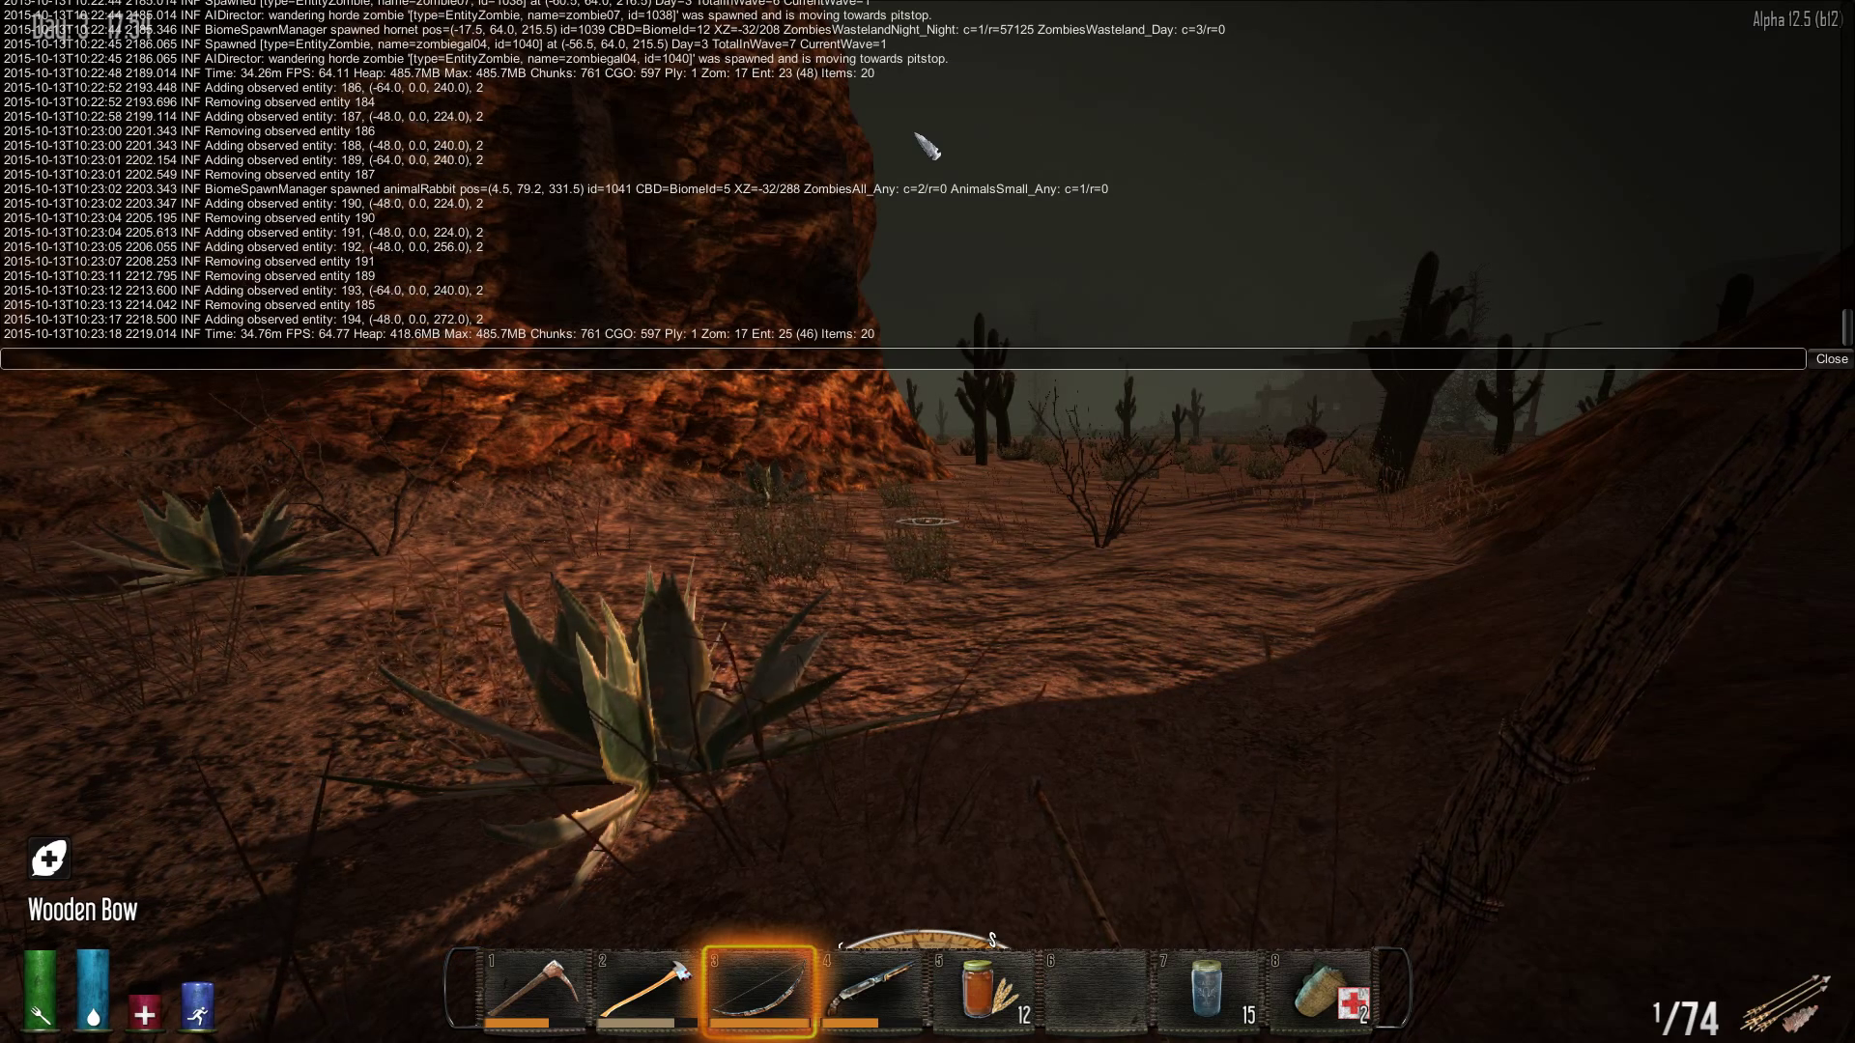
Close the debug console and search the bird nest on the desert floor
{"action": "key", "text": "F1"}
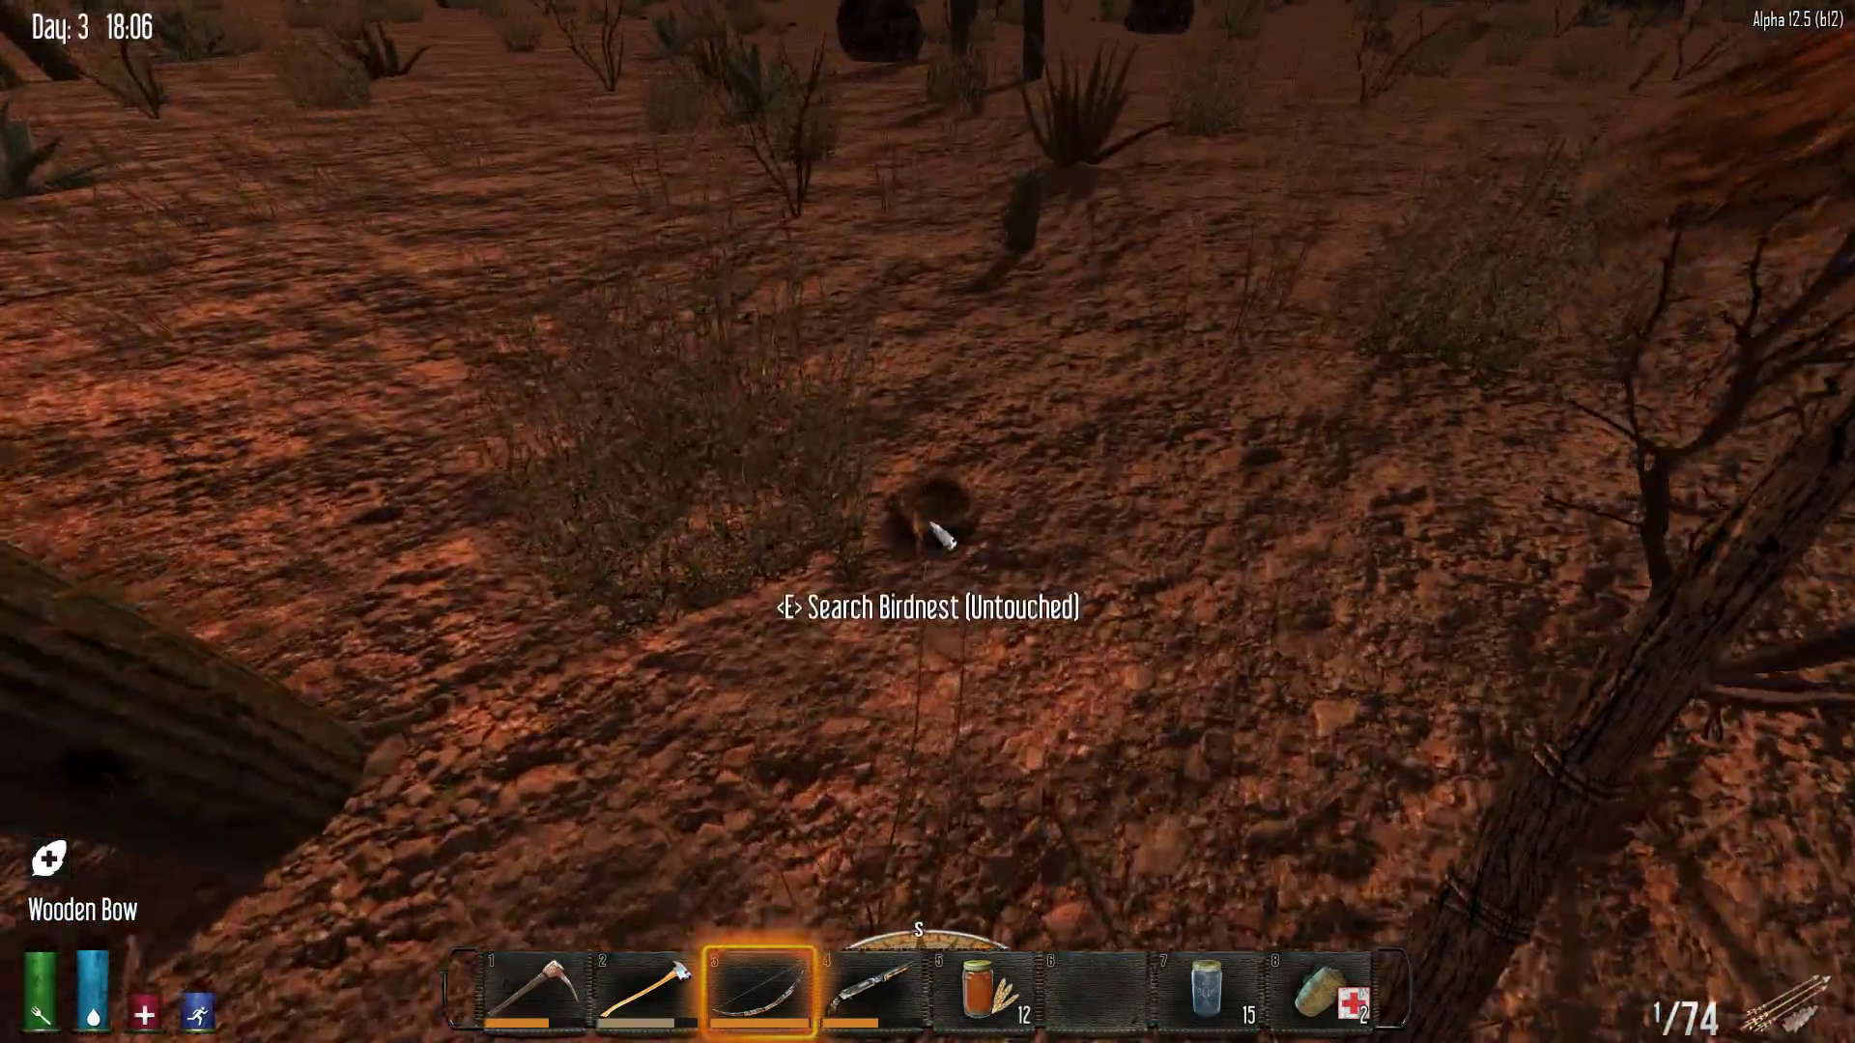
{"action": "key", "text": "e"}
Loot both bird nests and check the arrow crafting progress
{"action": "key", "text": "Escape"}
{"action": "key", "text": "Tab"}
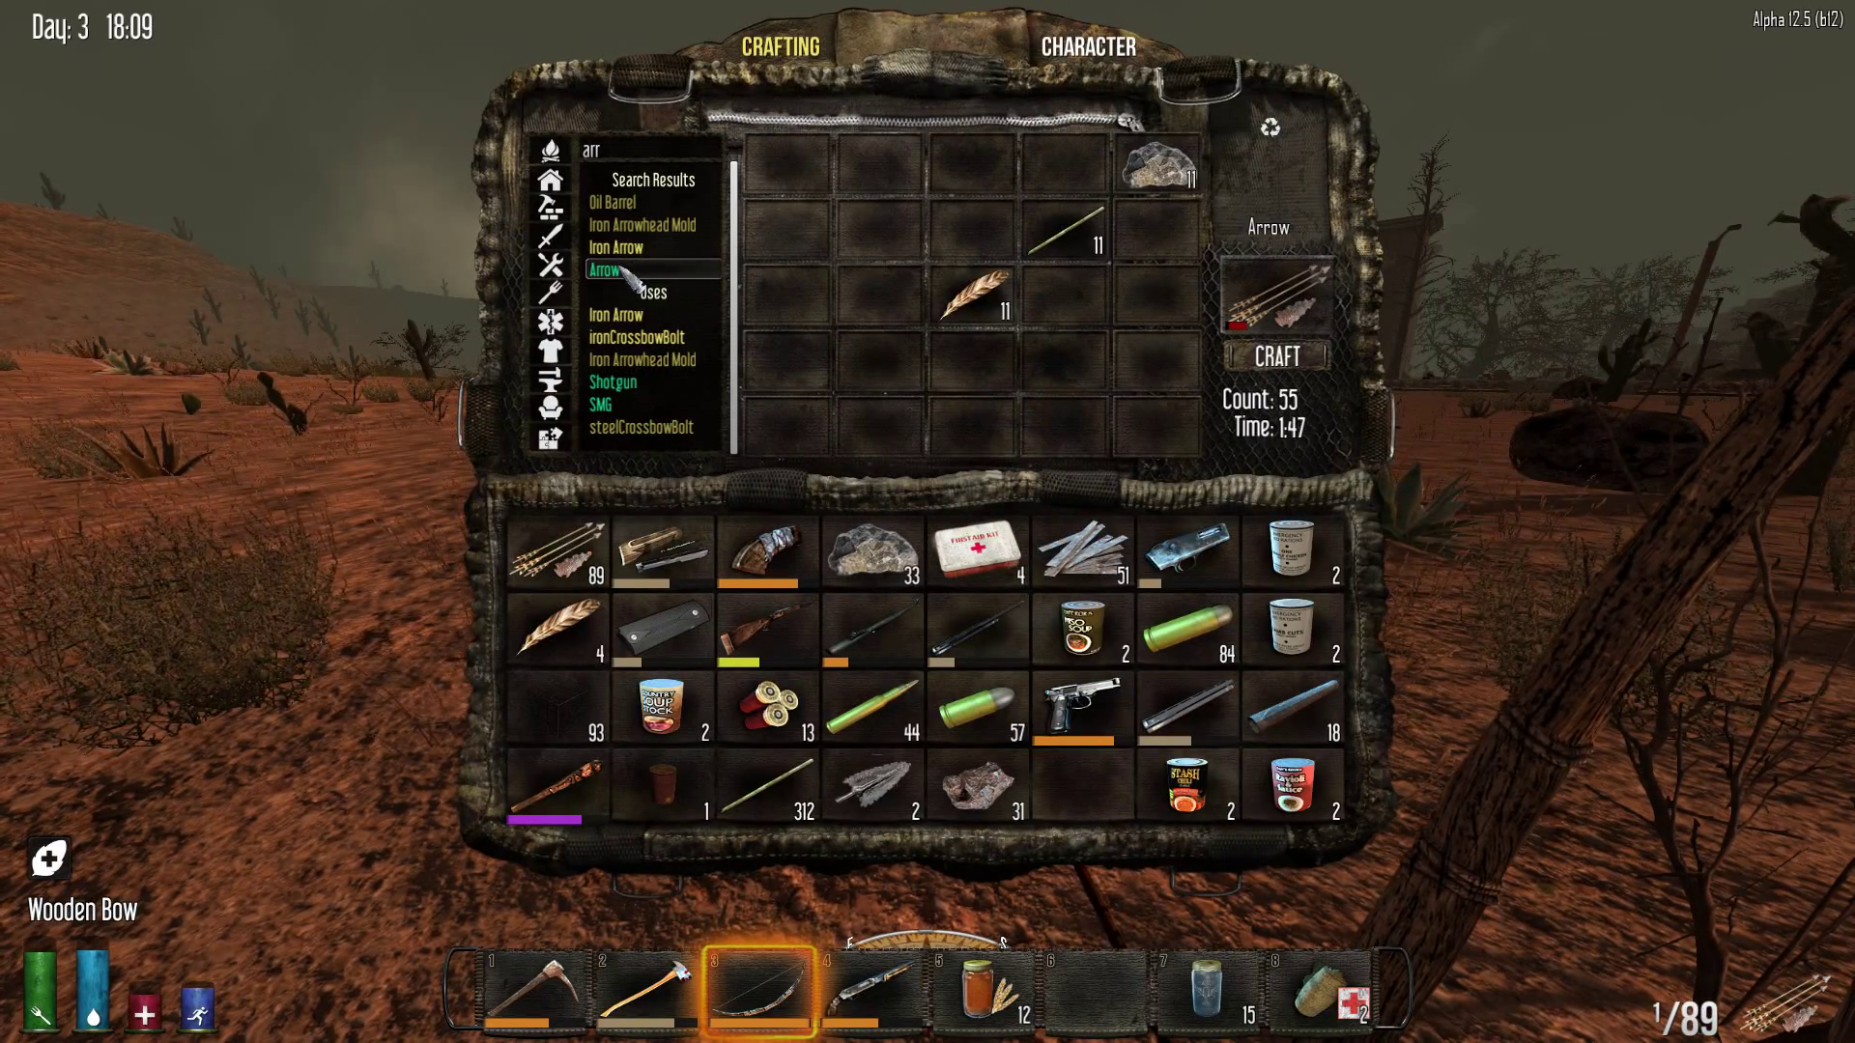
{"action": "key", "text": "Tab"}
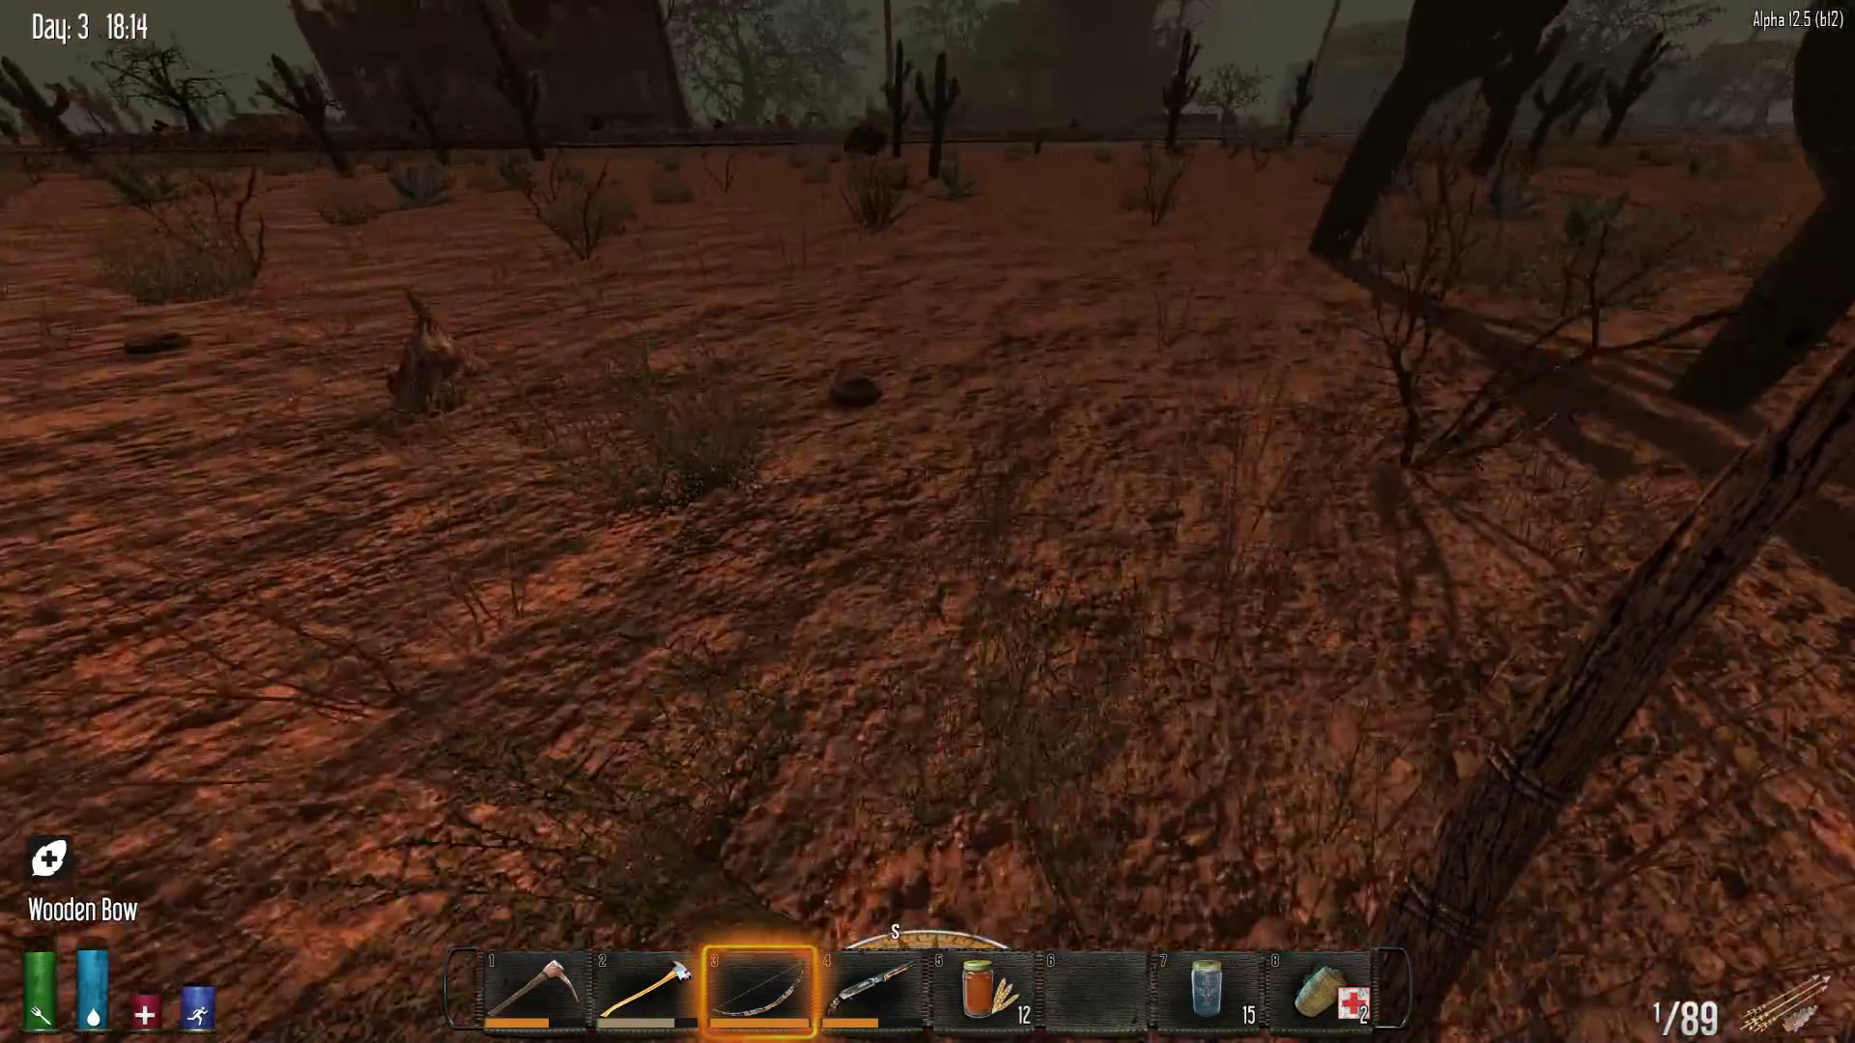
{"action": "key", "text": "e"}
{"action": "key", "text": "Escape"}
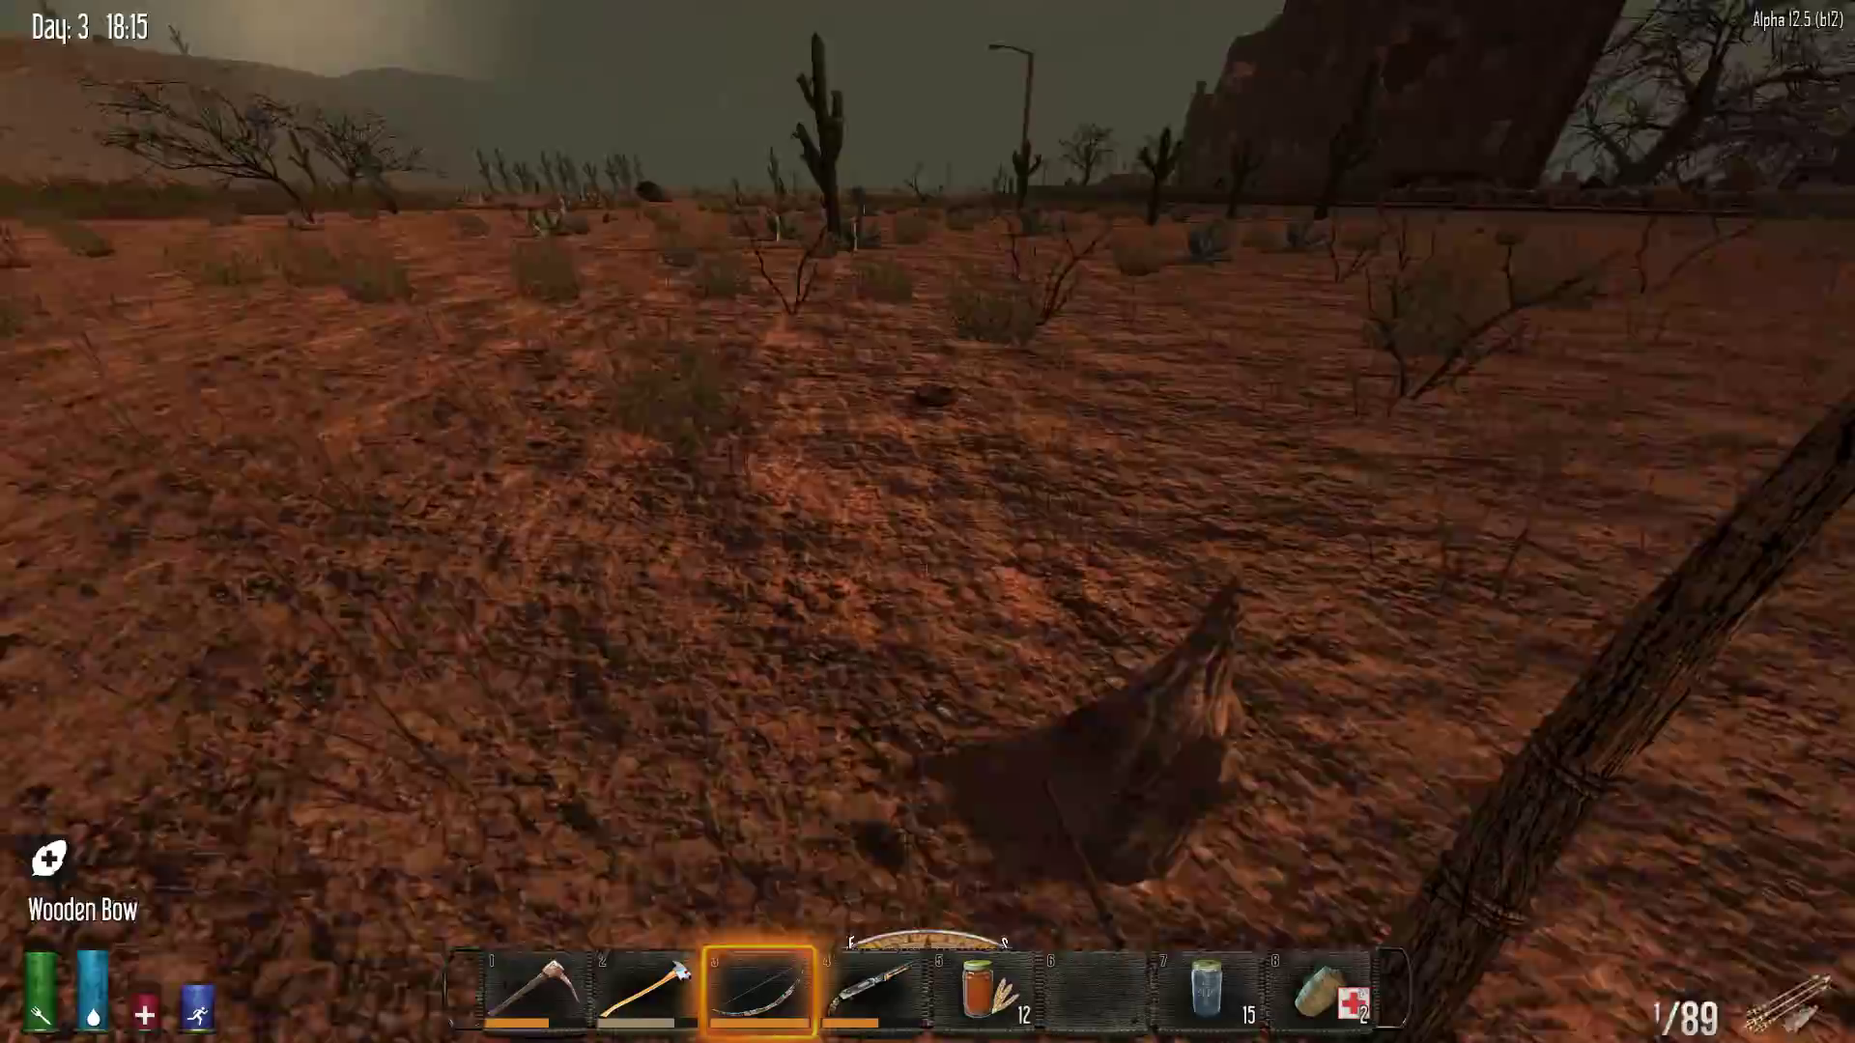
{"action": "key", "text": "Escape"}
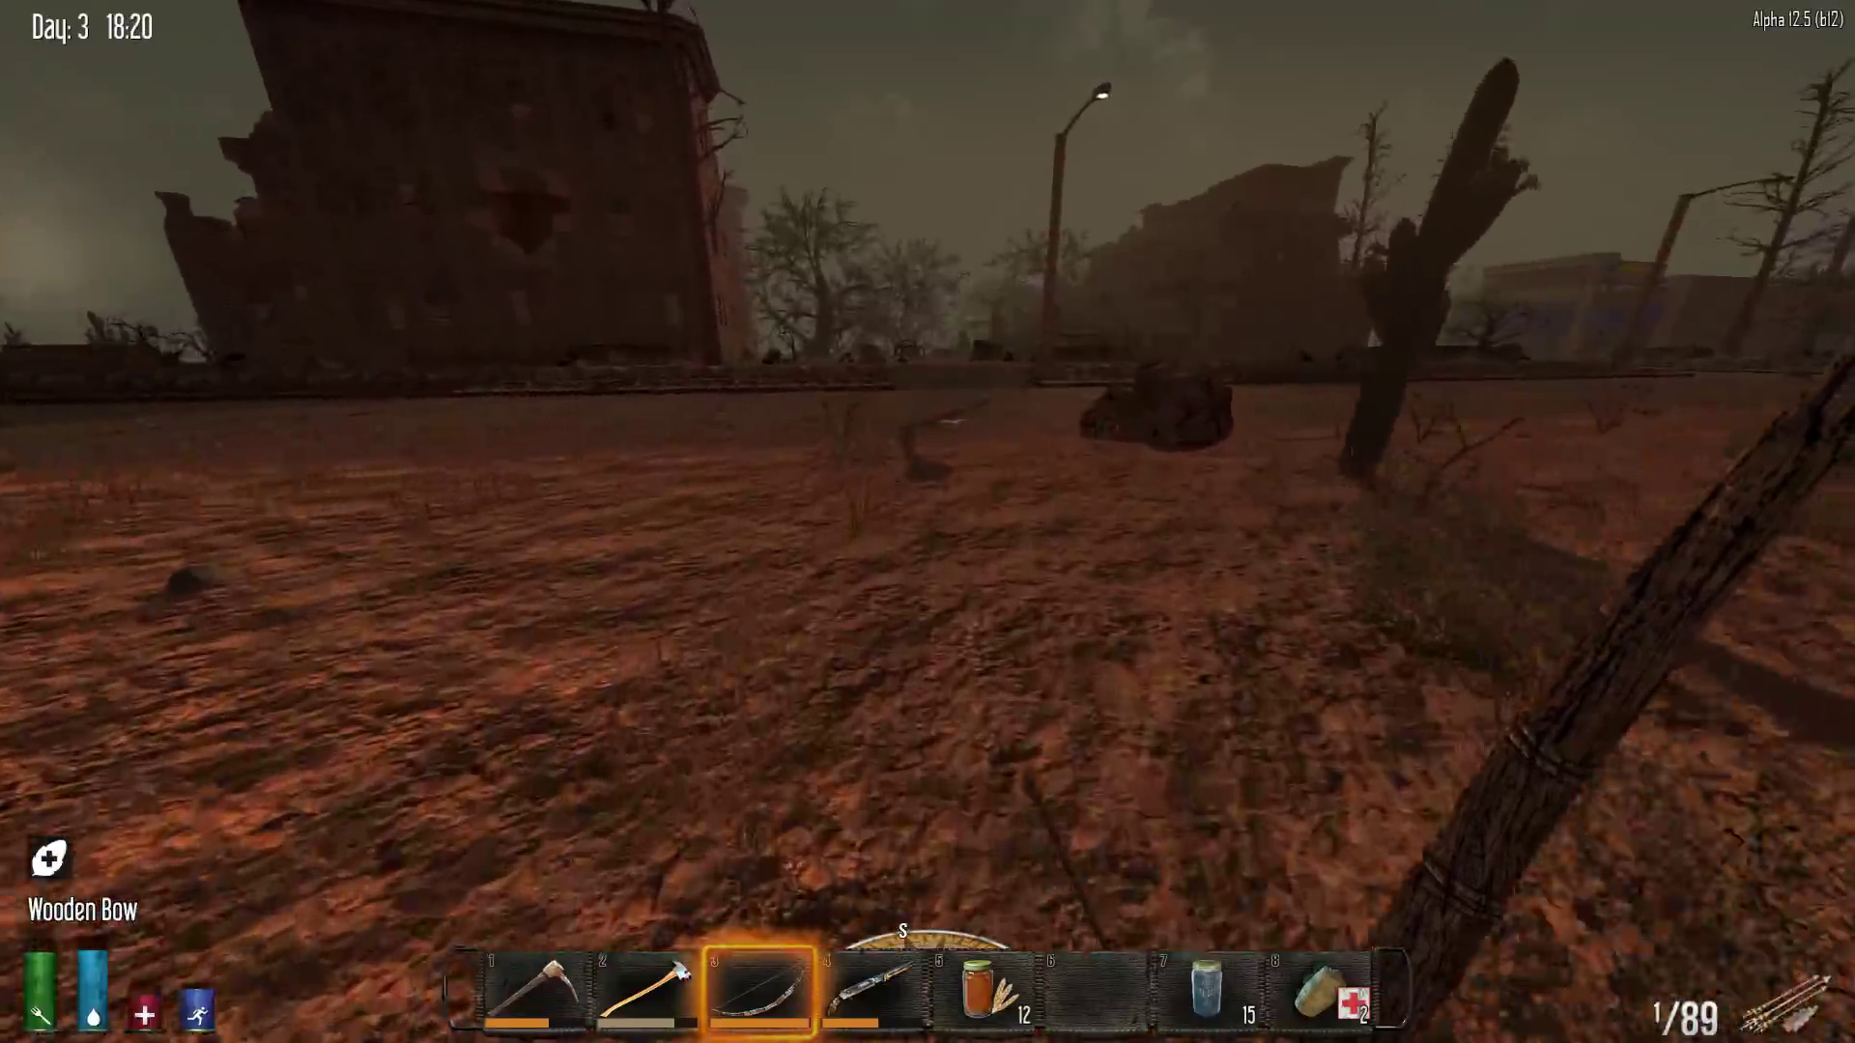
Follow the path past the boulder and curb to the ruined brick building
{"action": "key", "text": "w"}
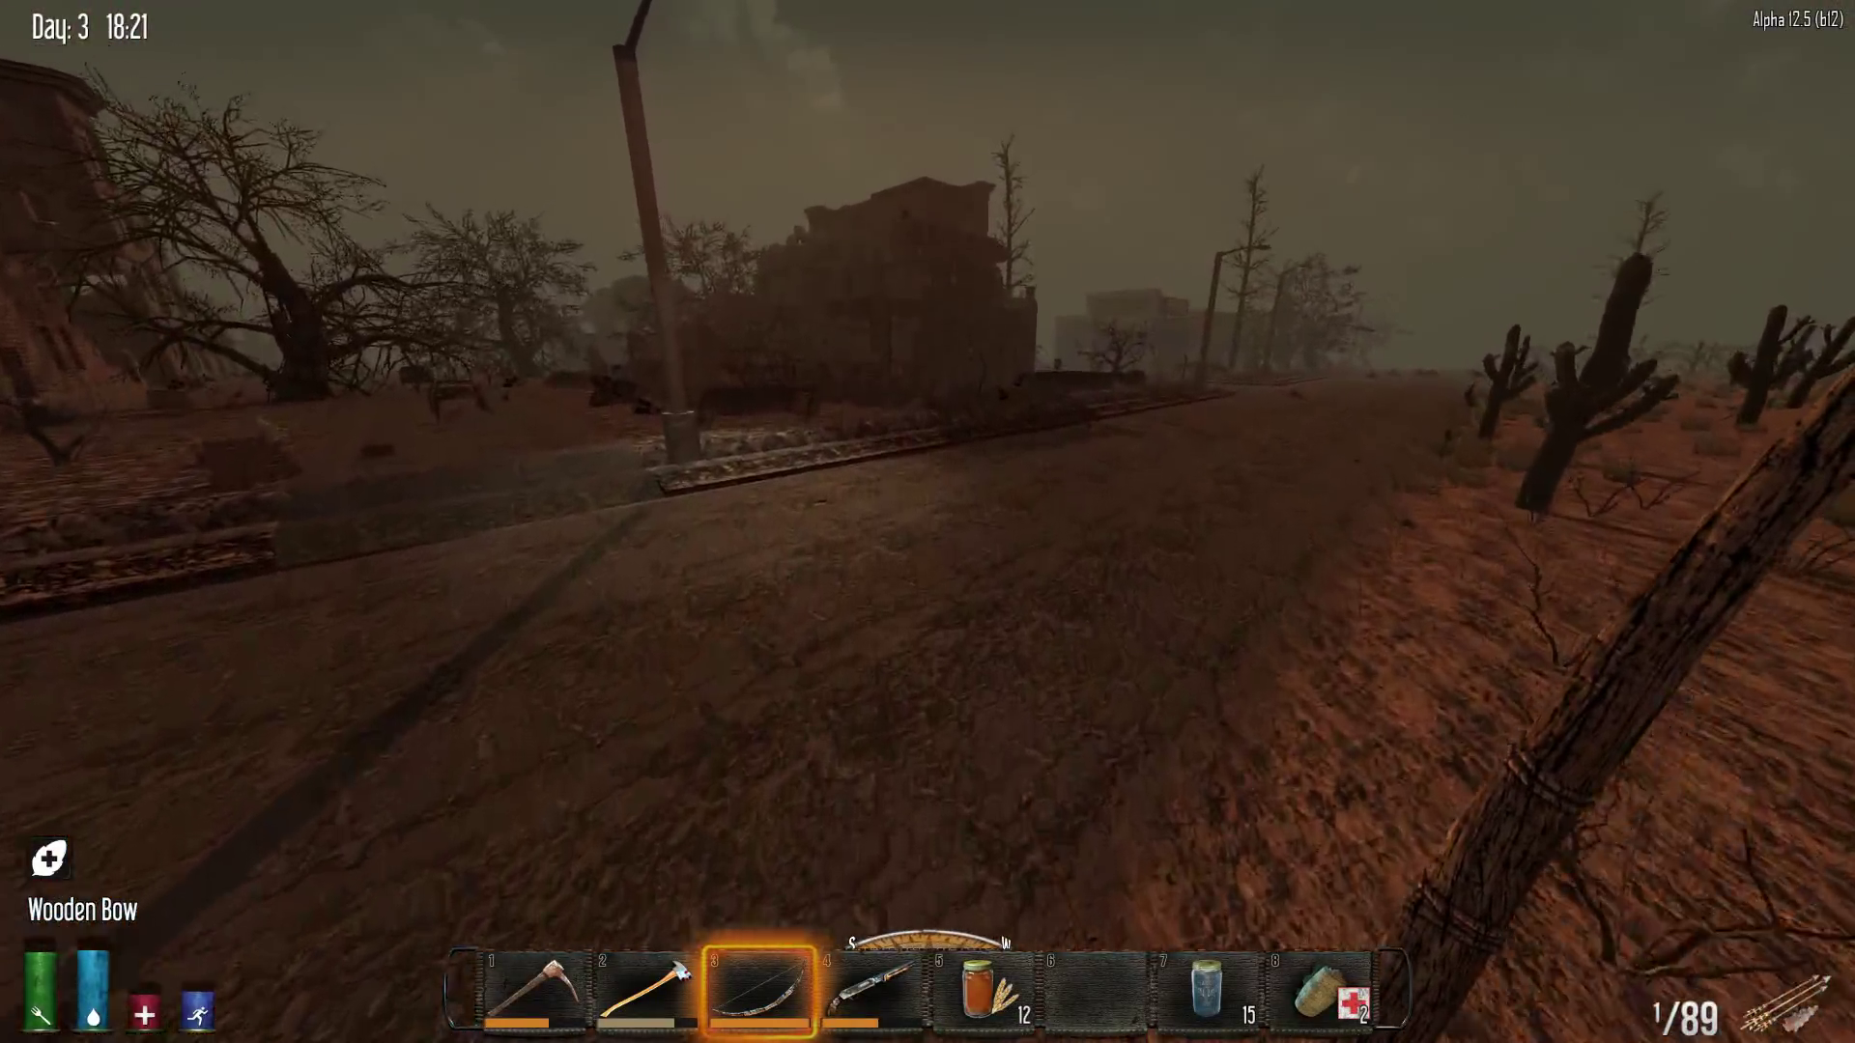
{"action": "key", "text": "w"}
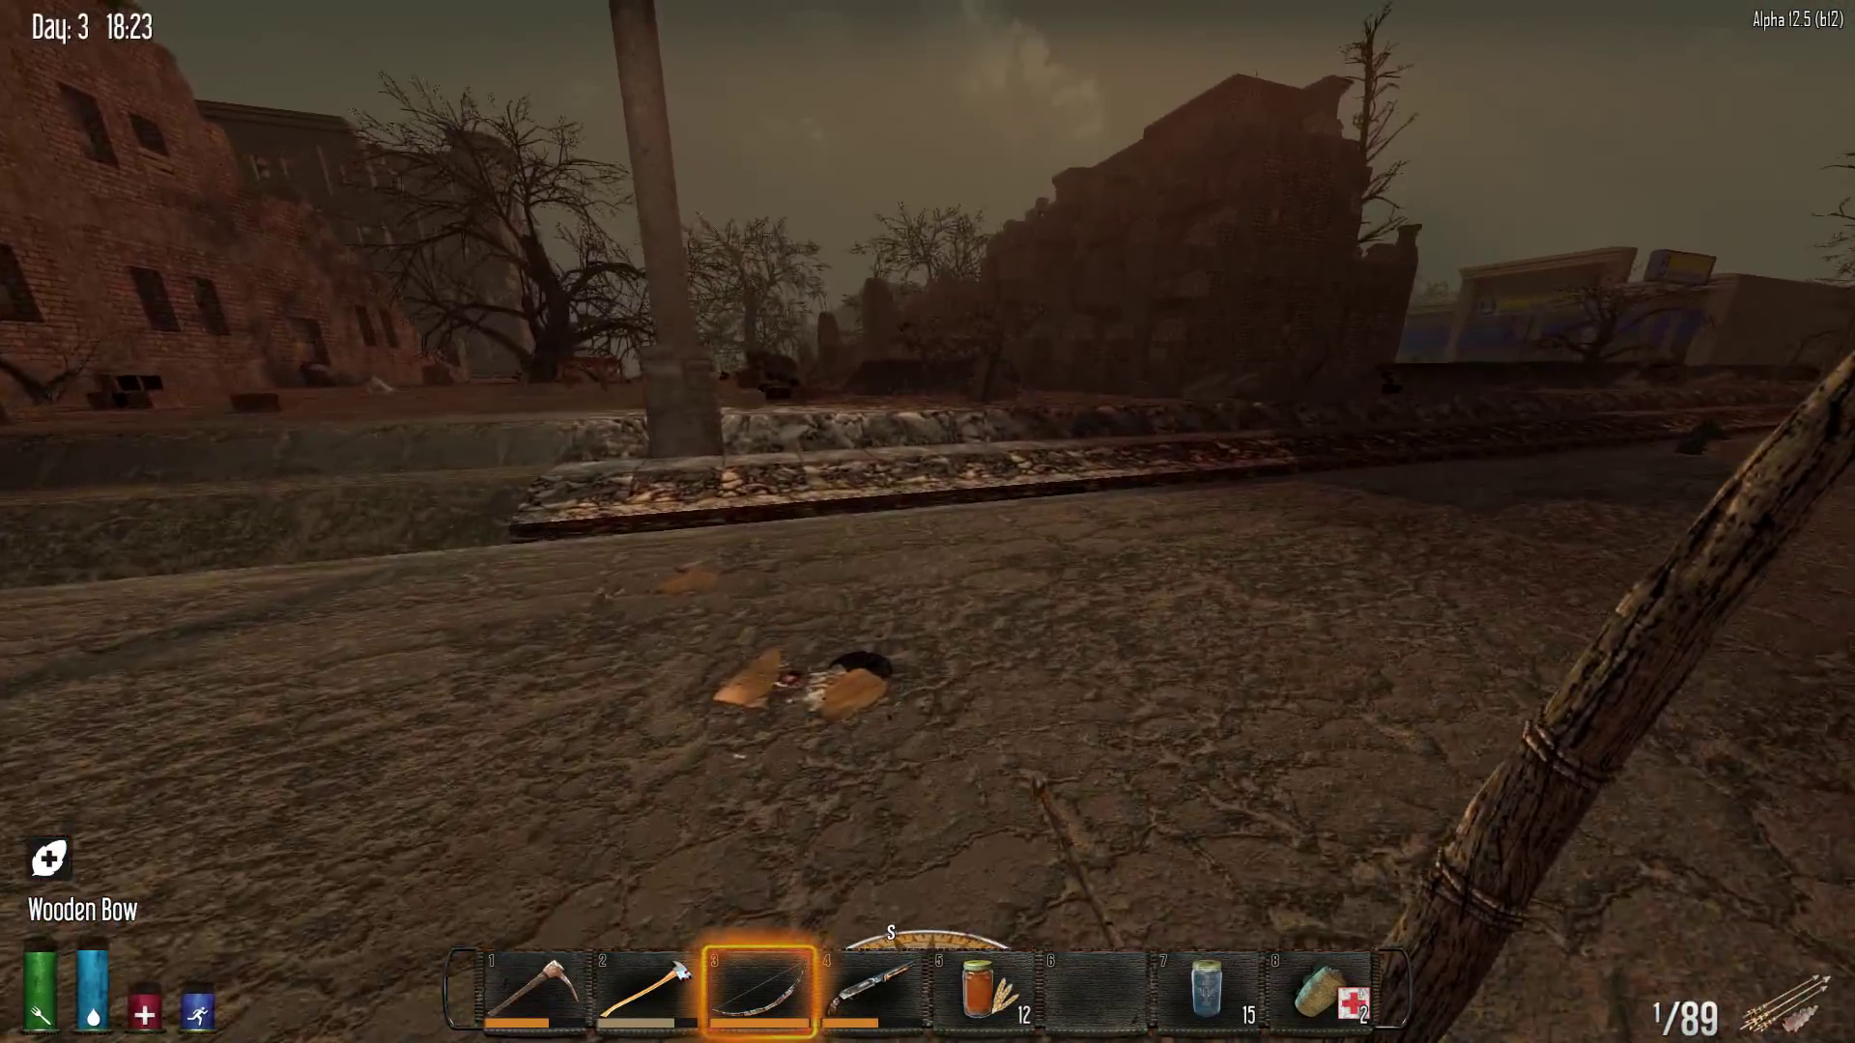
{"action": "key", "text": "w"}
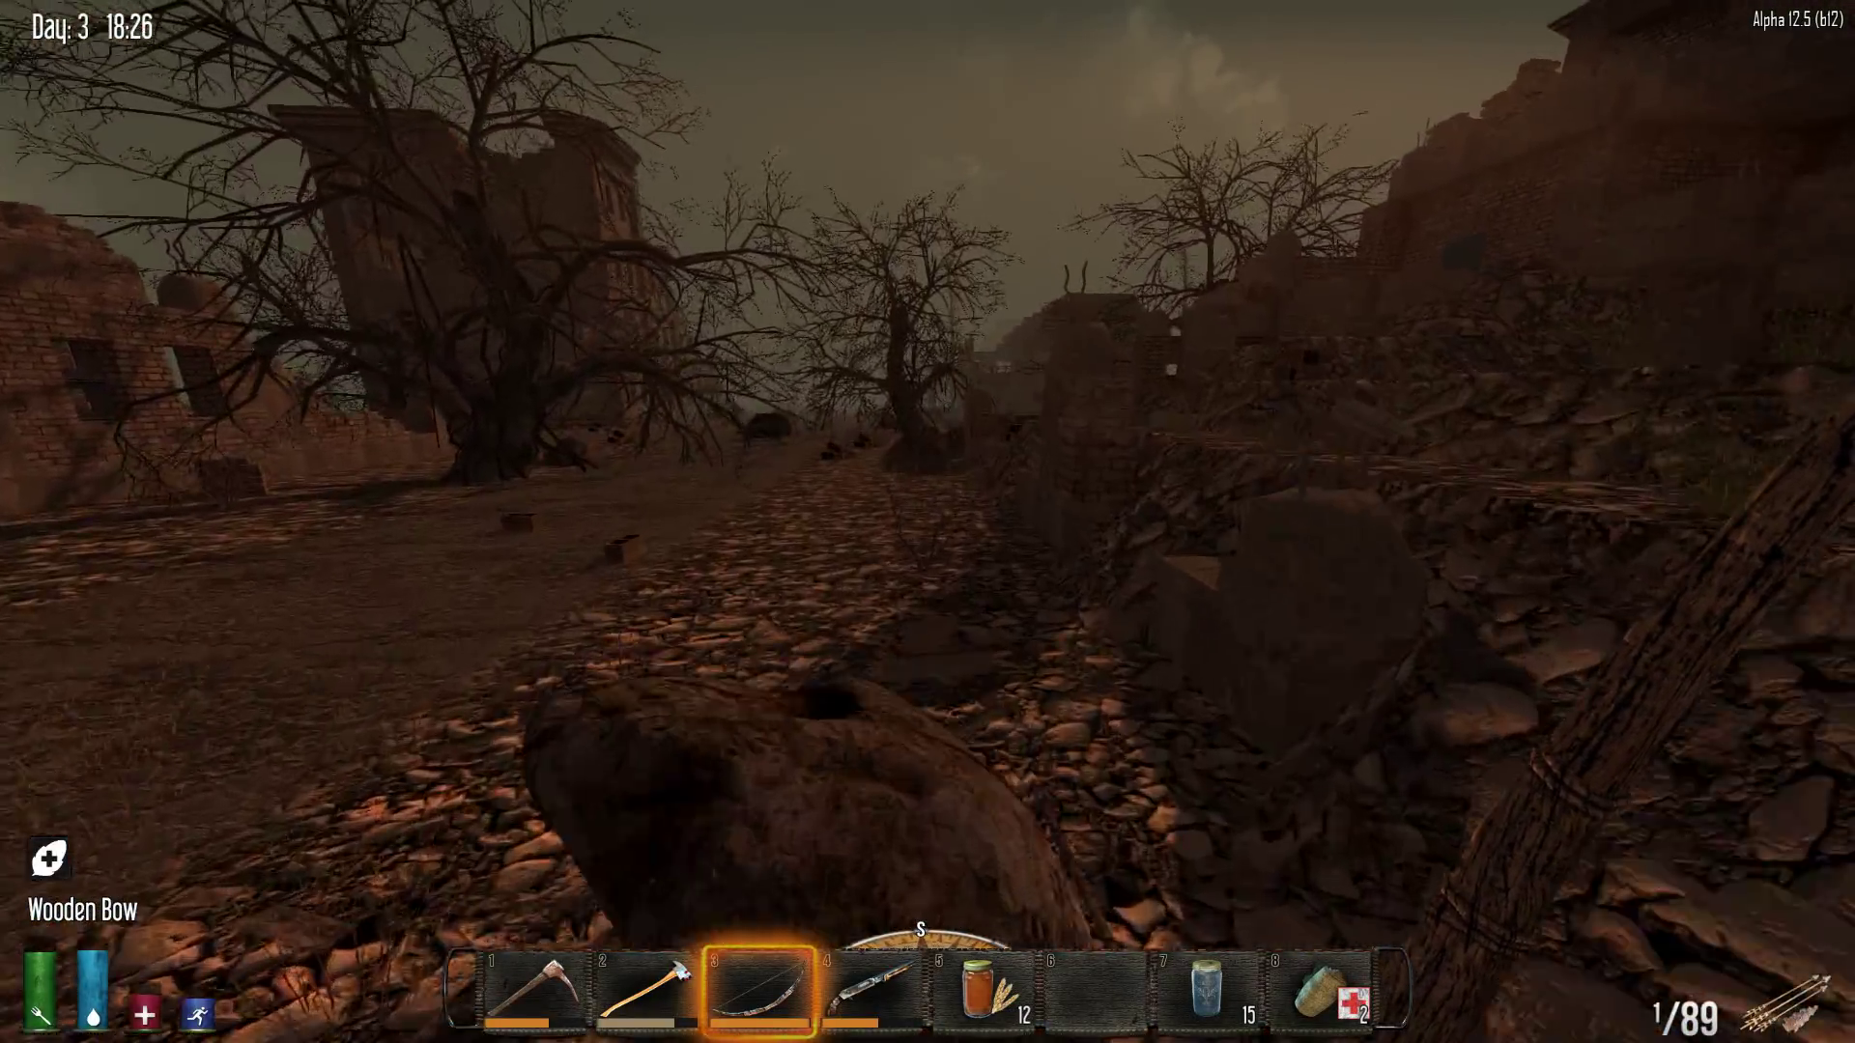
{"action": "key", "text": "w"}
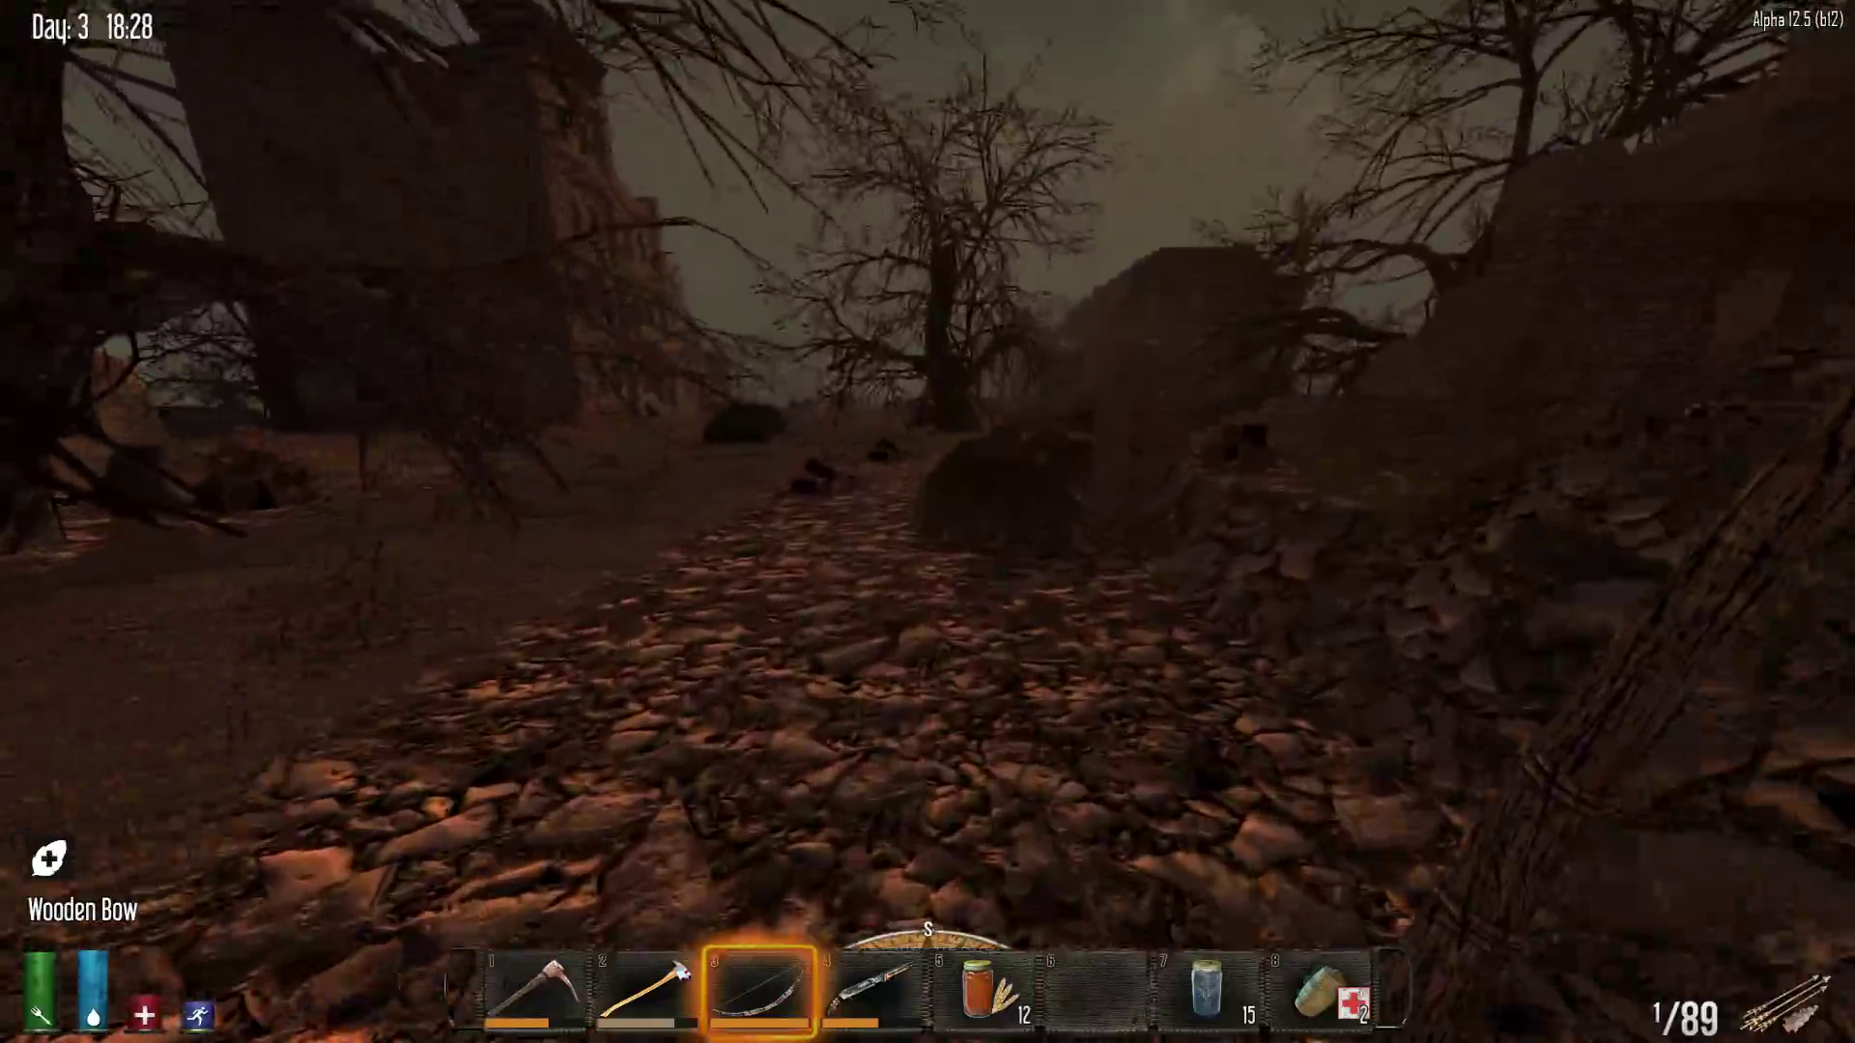
{"action": "key", "text": "w"}
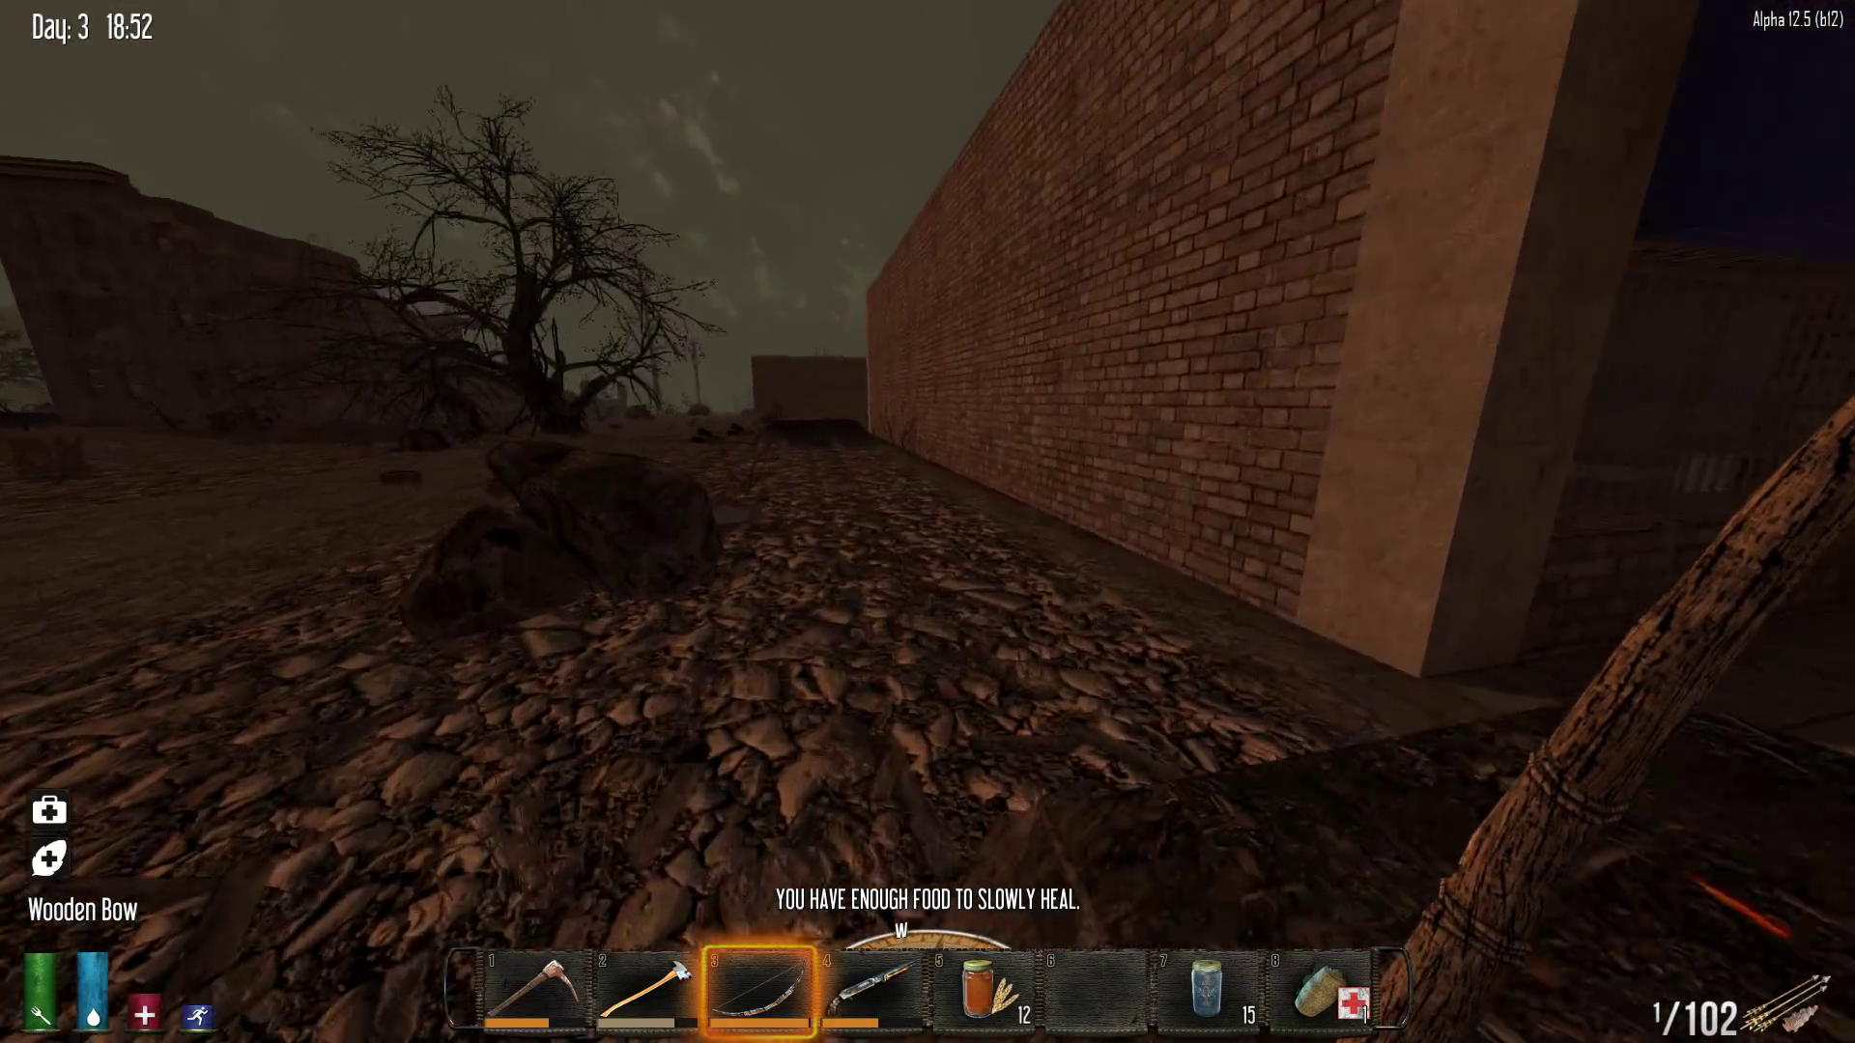
Walk along the brick wall, through the doorway and back out
{"action": "key", "text": "w"}
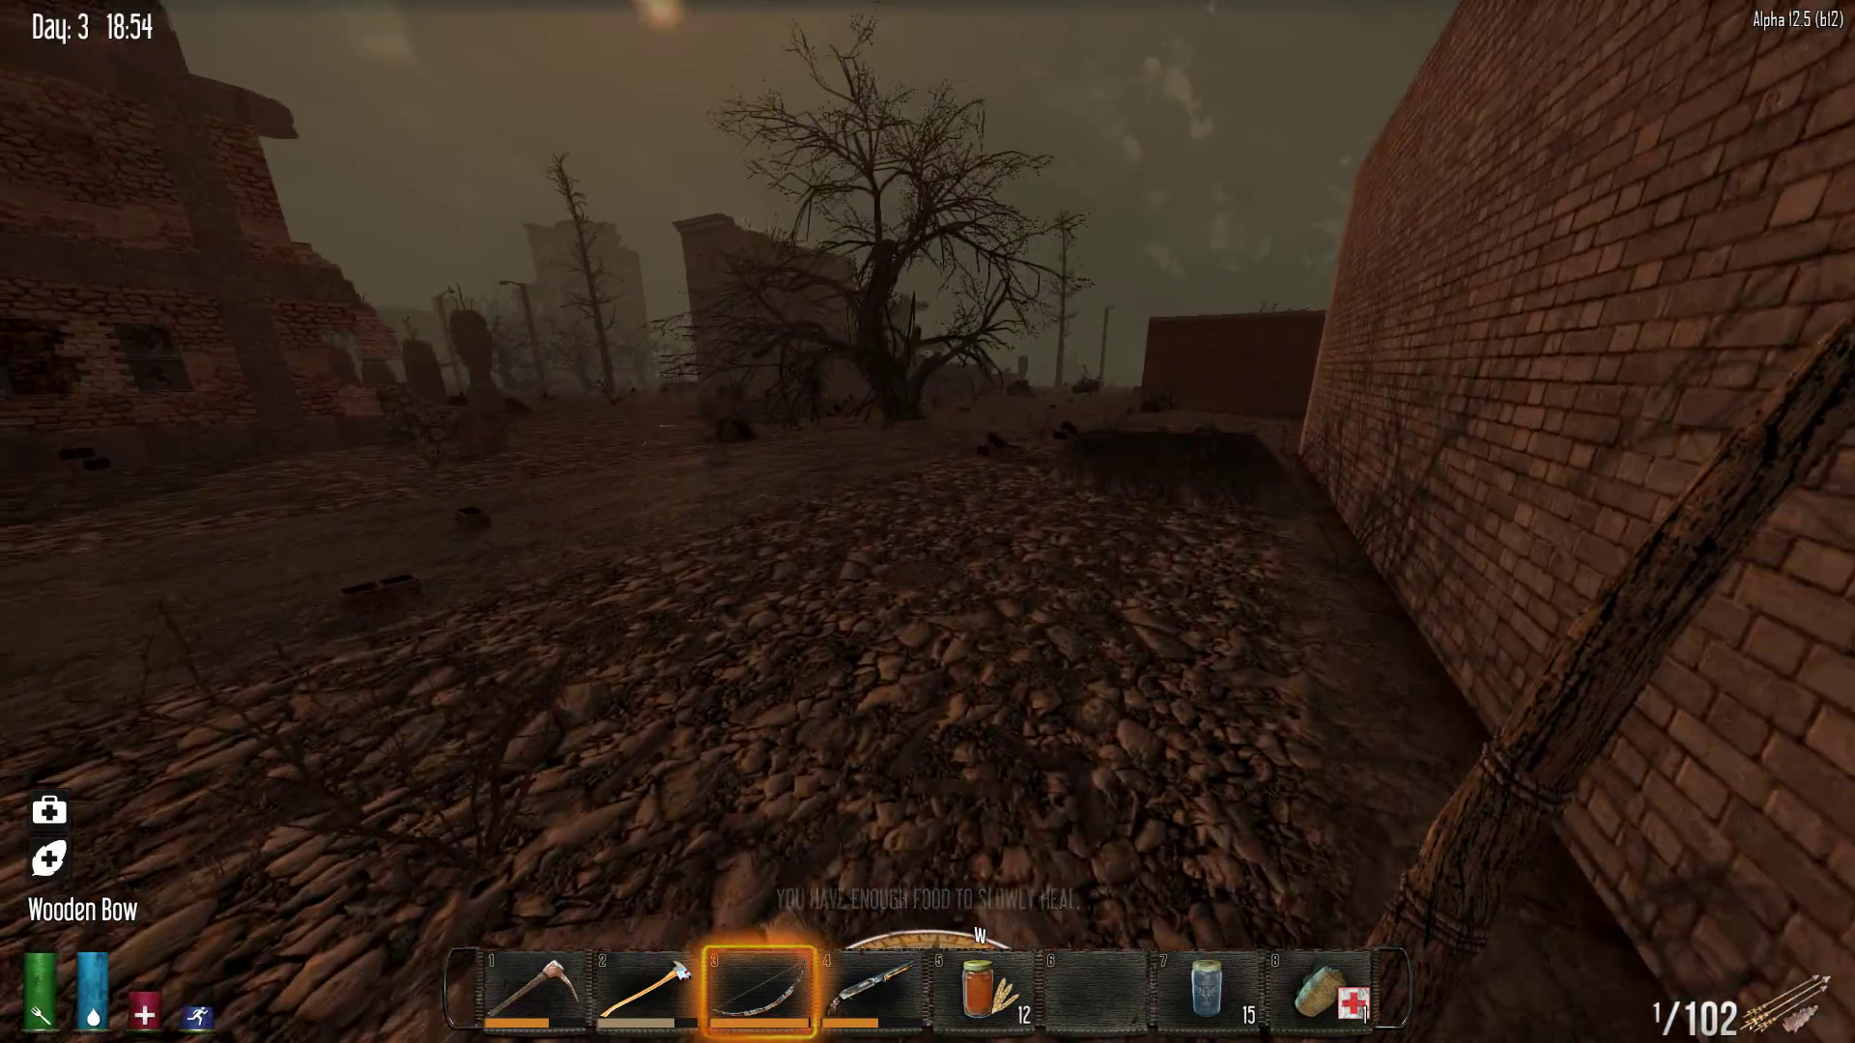
{"action": "key", "text": "w"}
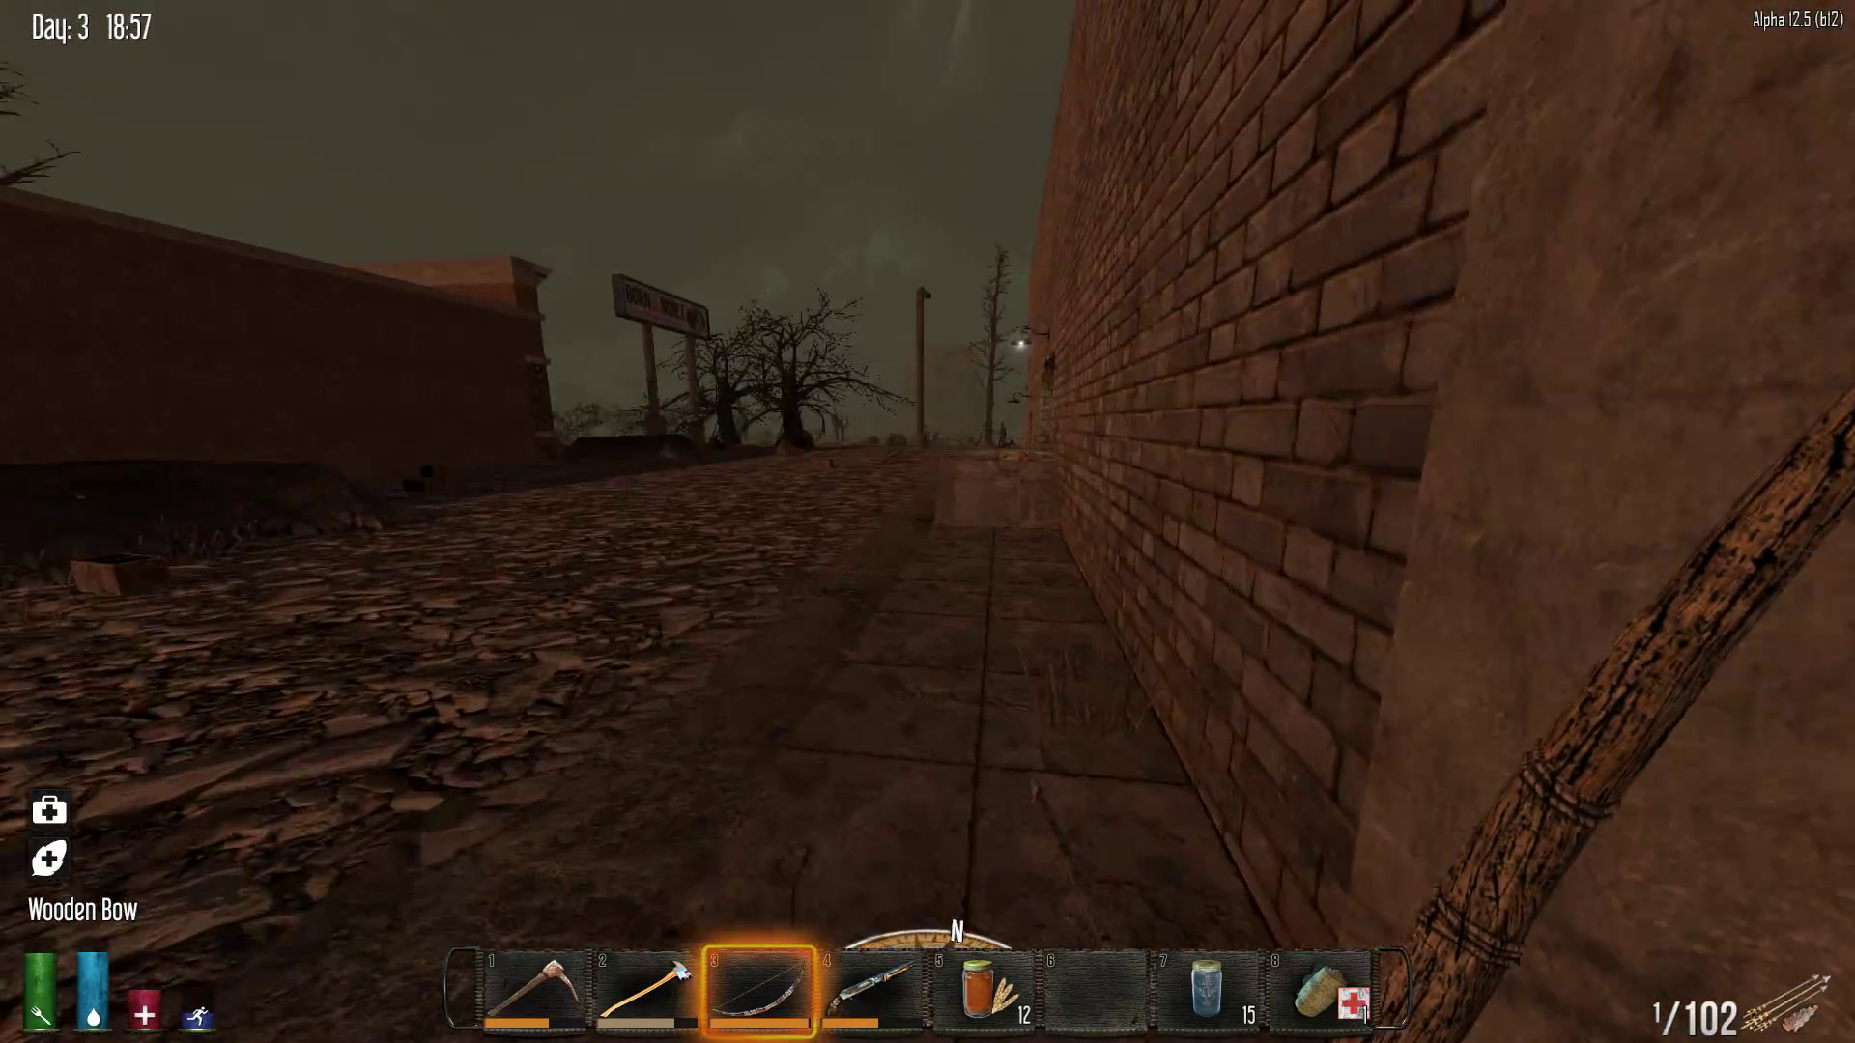
{"action": "key", "text": "w"}
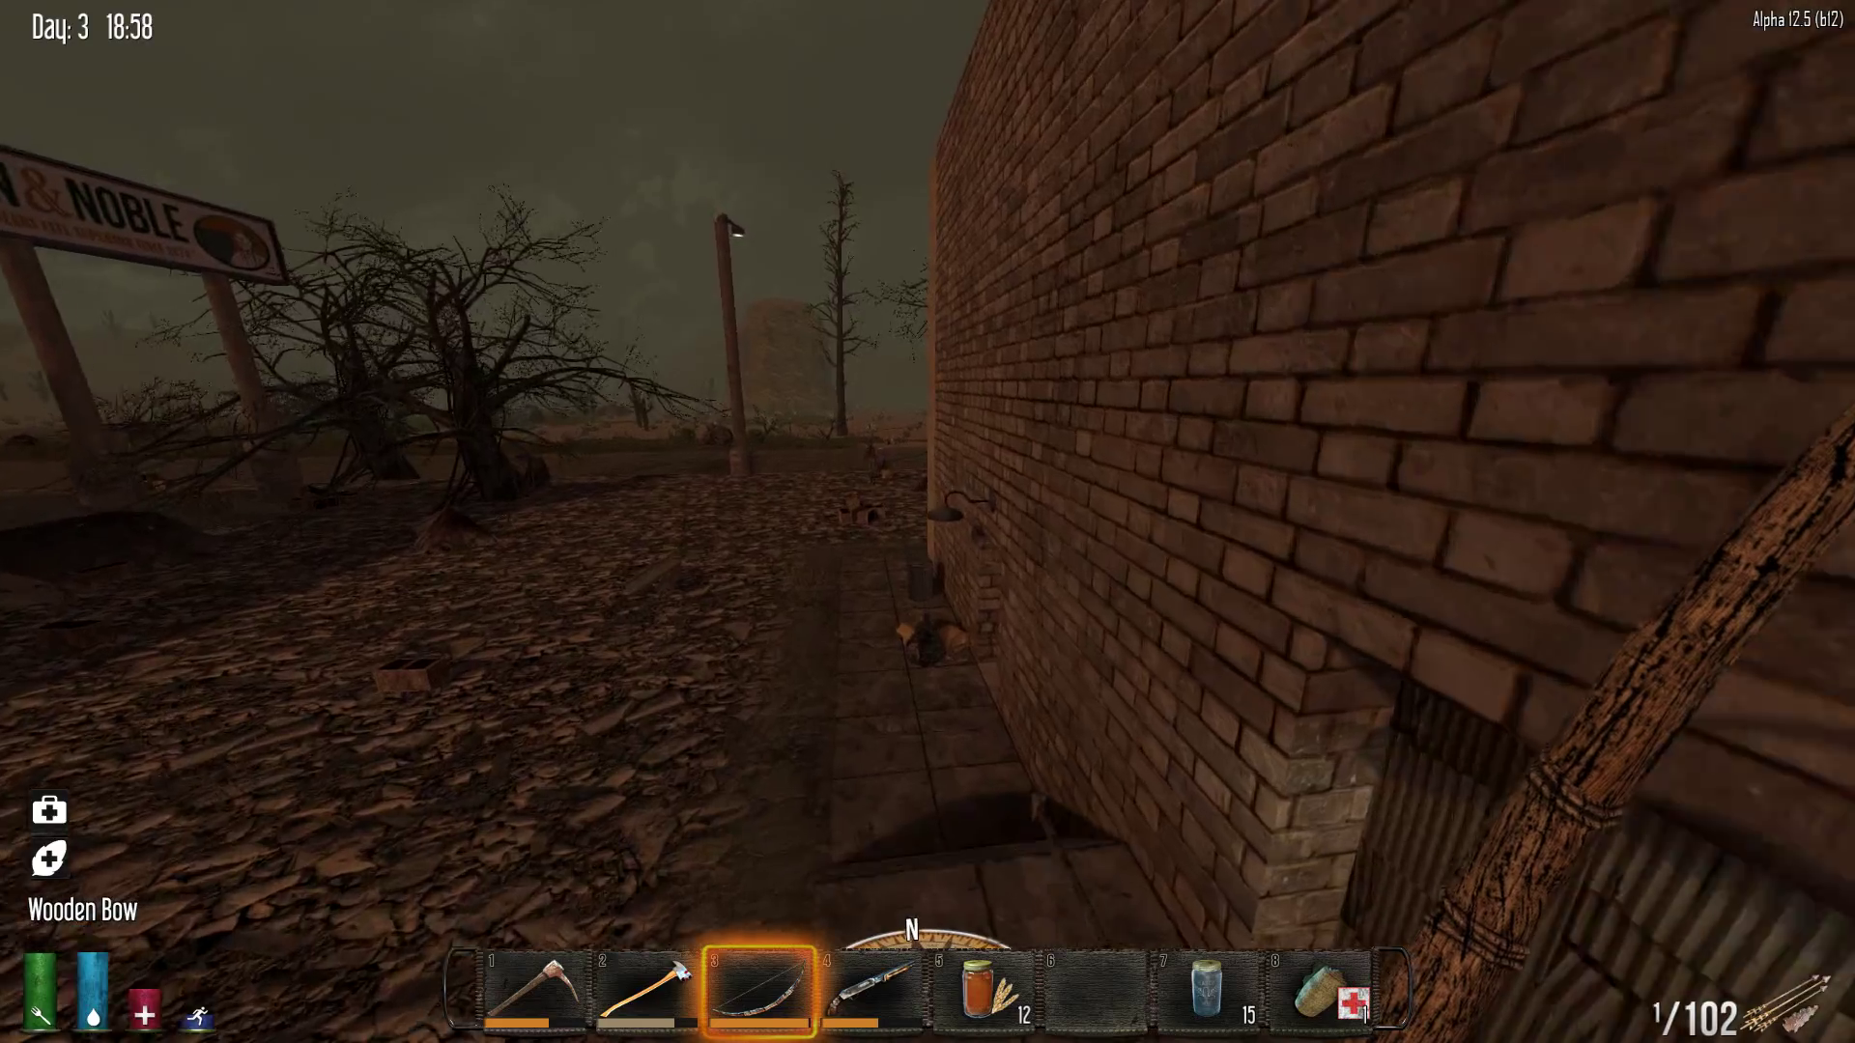
{"action": "key", "text": "w"}
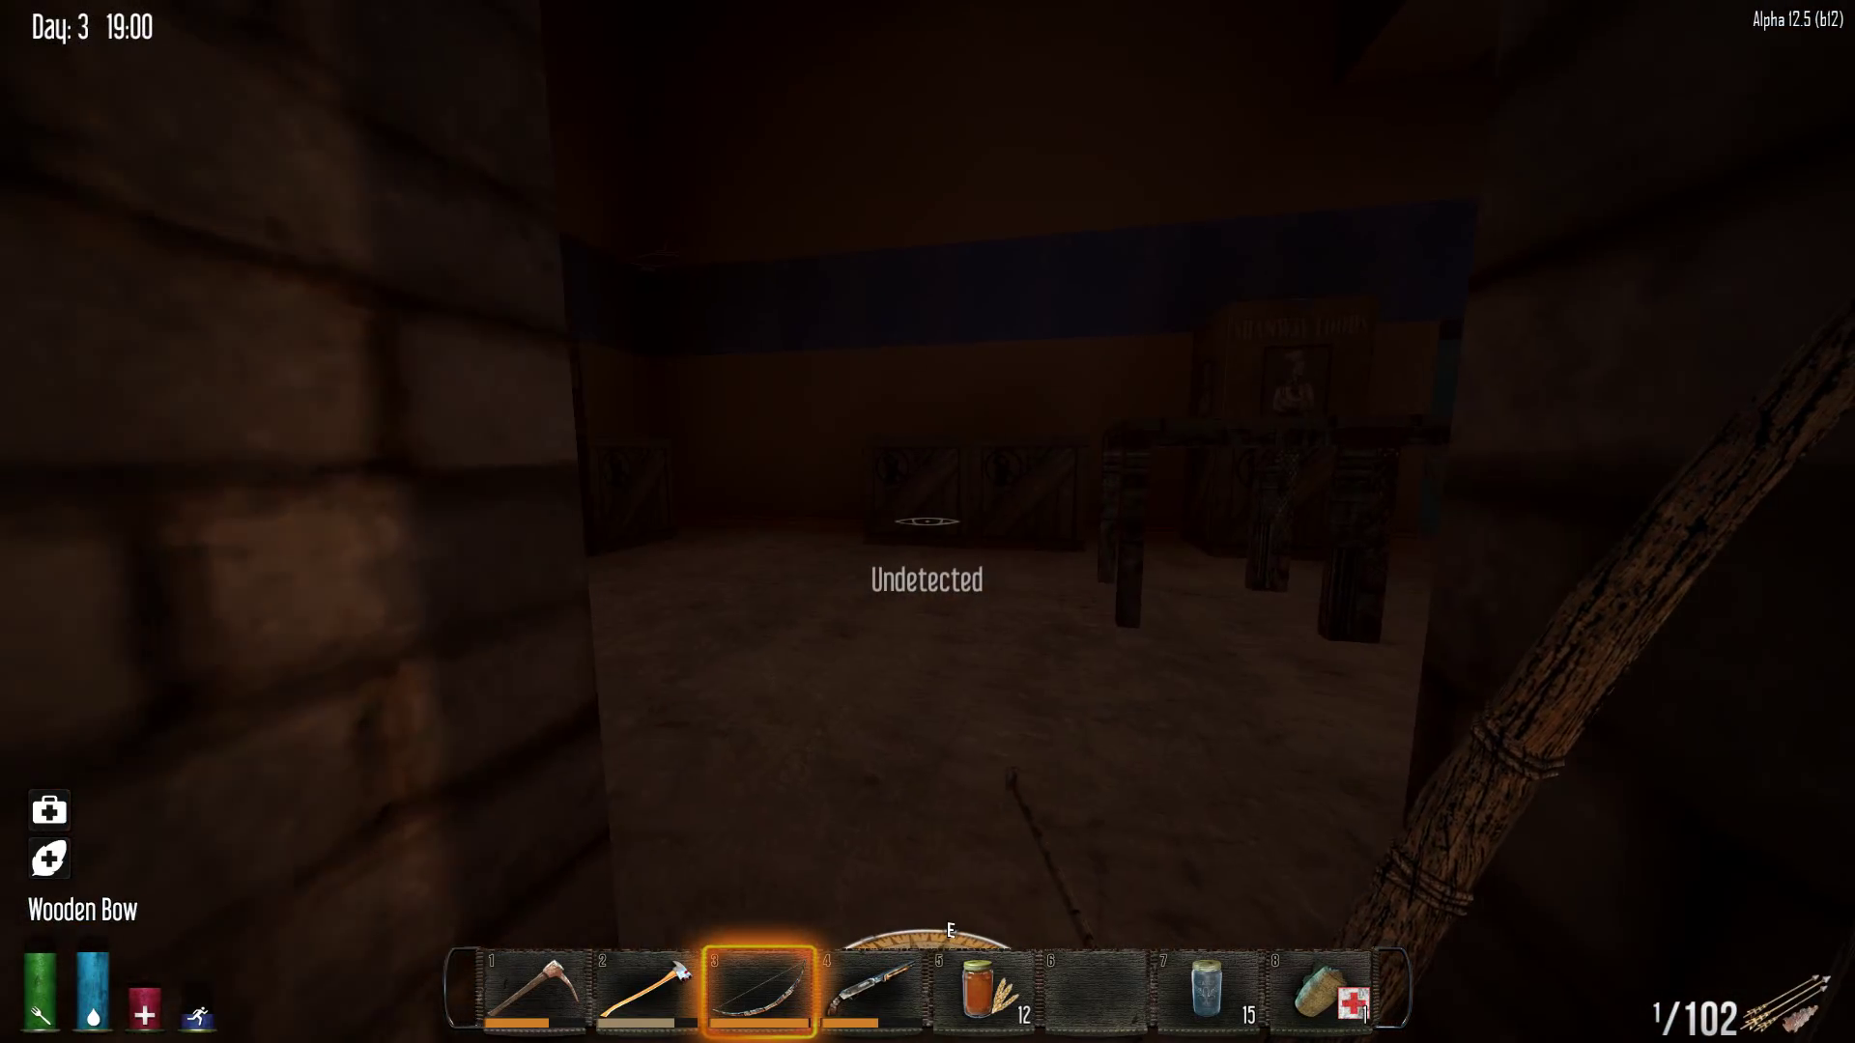
{"action": "key", "text": "w"}
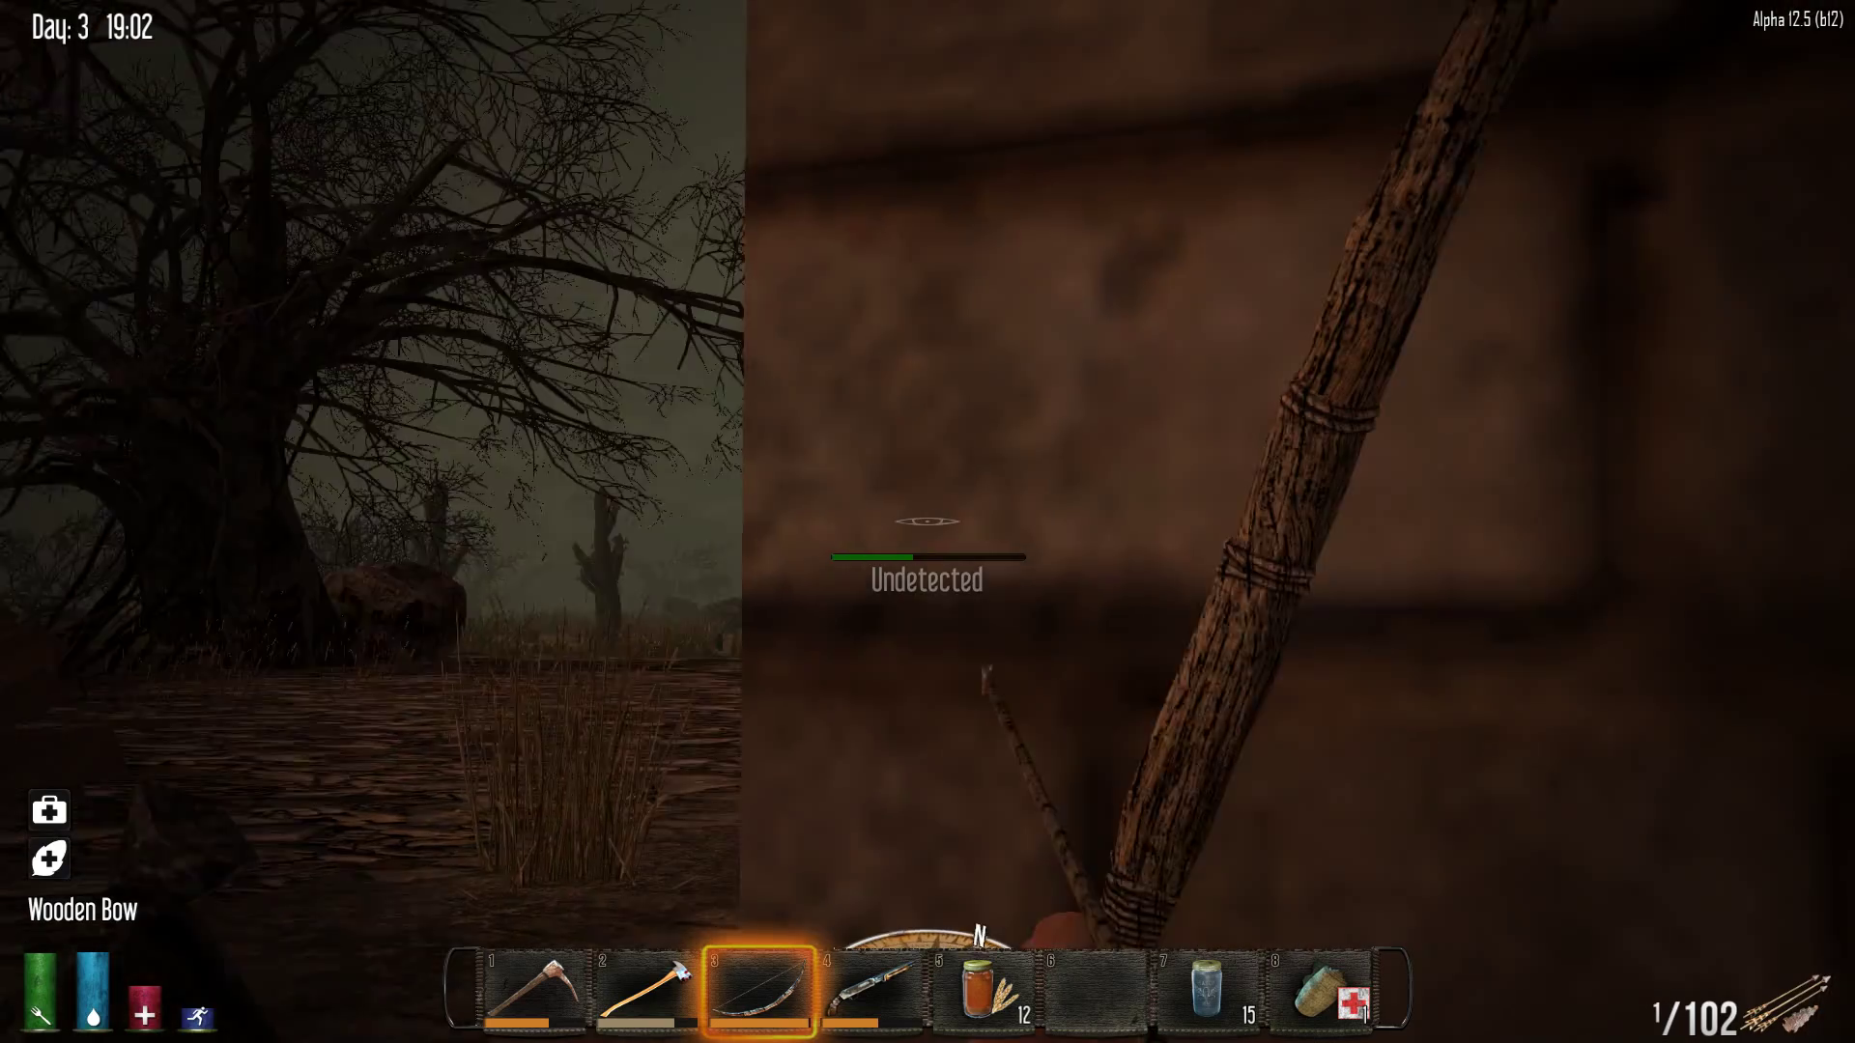
Shoot the zombie with a bow arrow and move into the building
{"action": "right_click", "coordinate": [927, 522]}
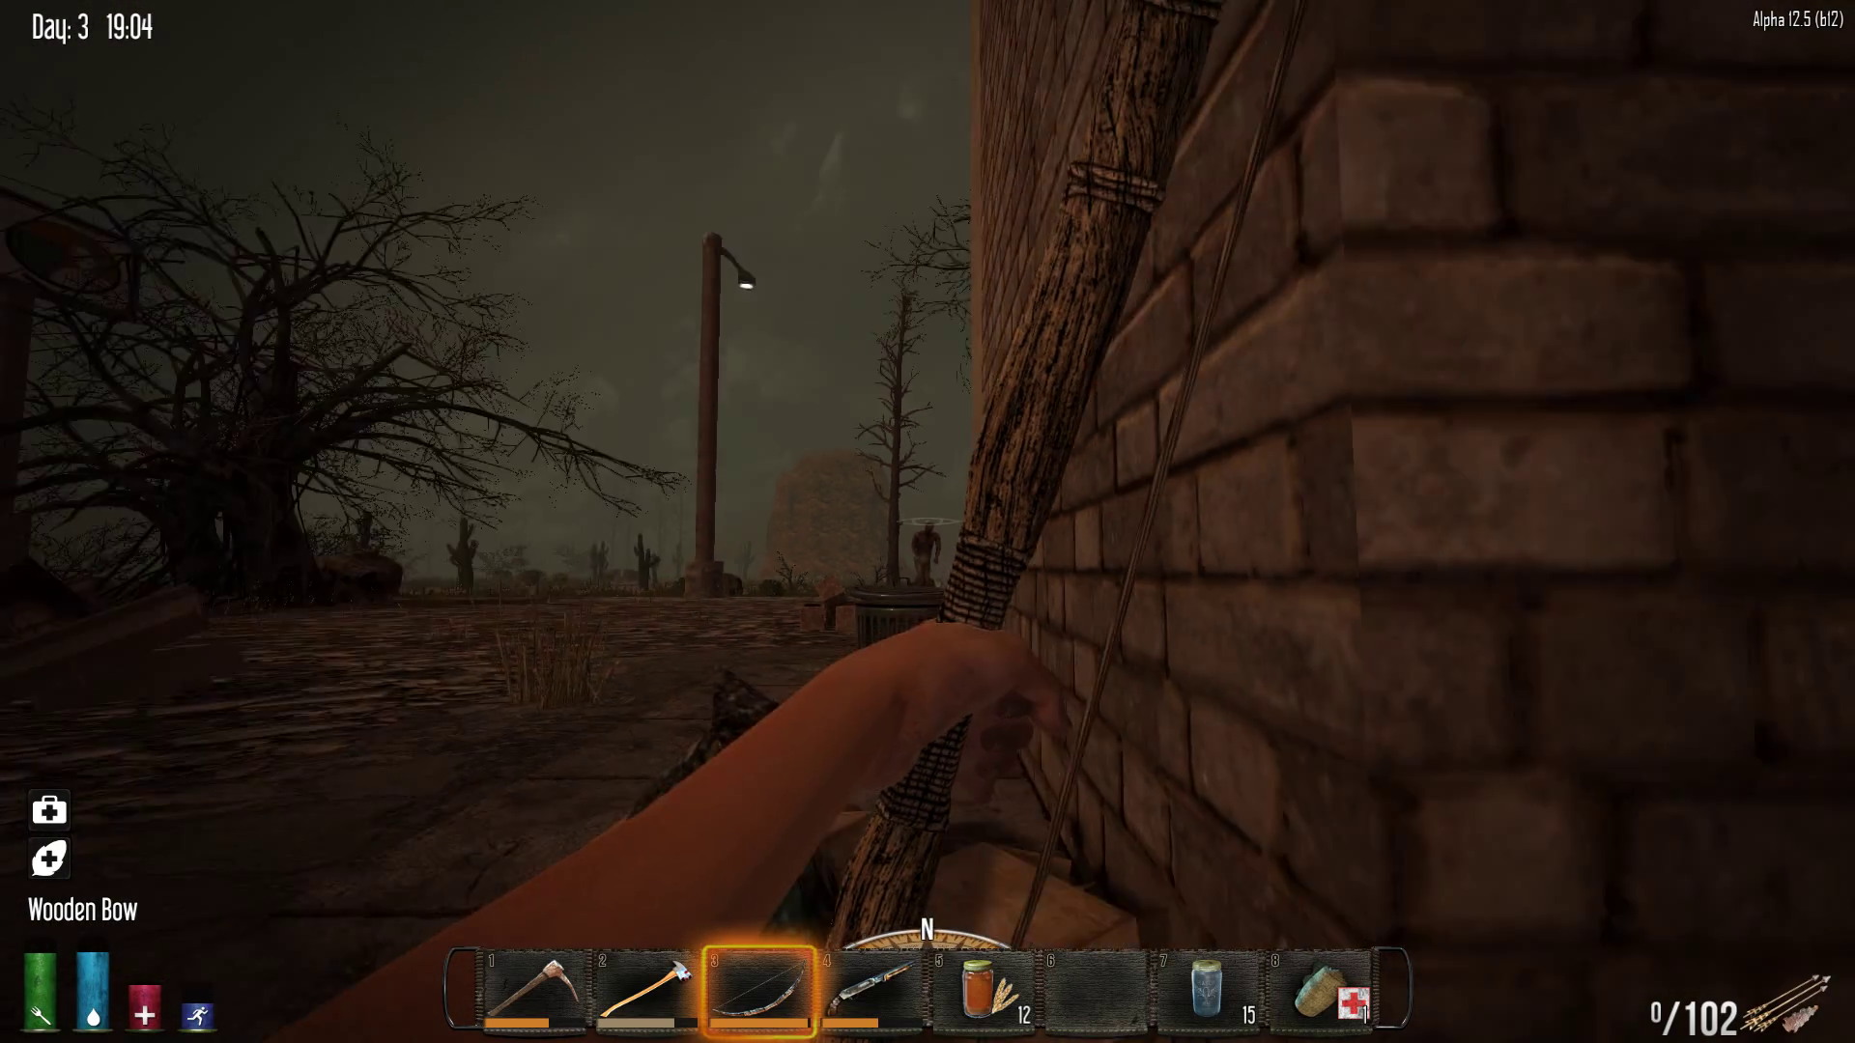
{"action": "left_click", "coordinate": [927, 522]}
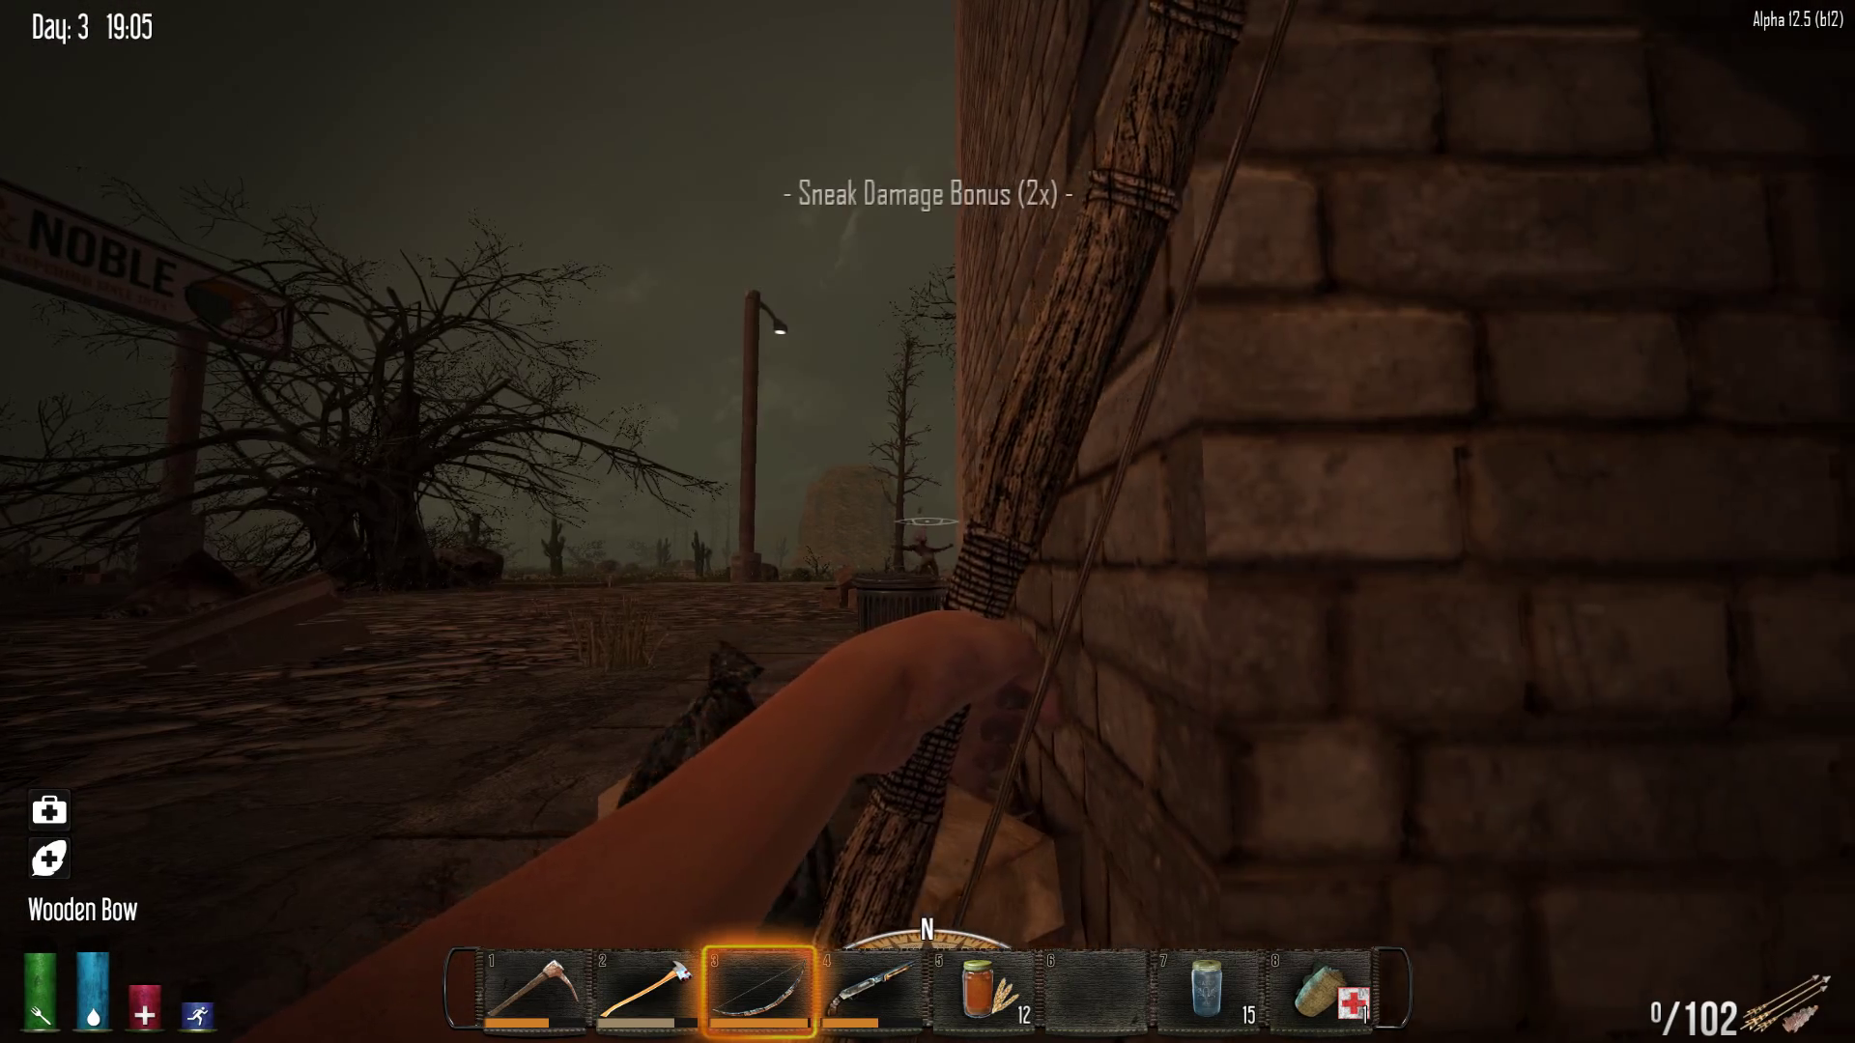
{"action": "key", "text": "w"}
{"action": "key", "text": "w"}
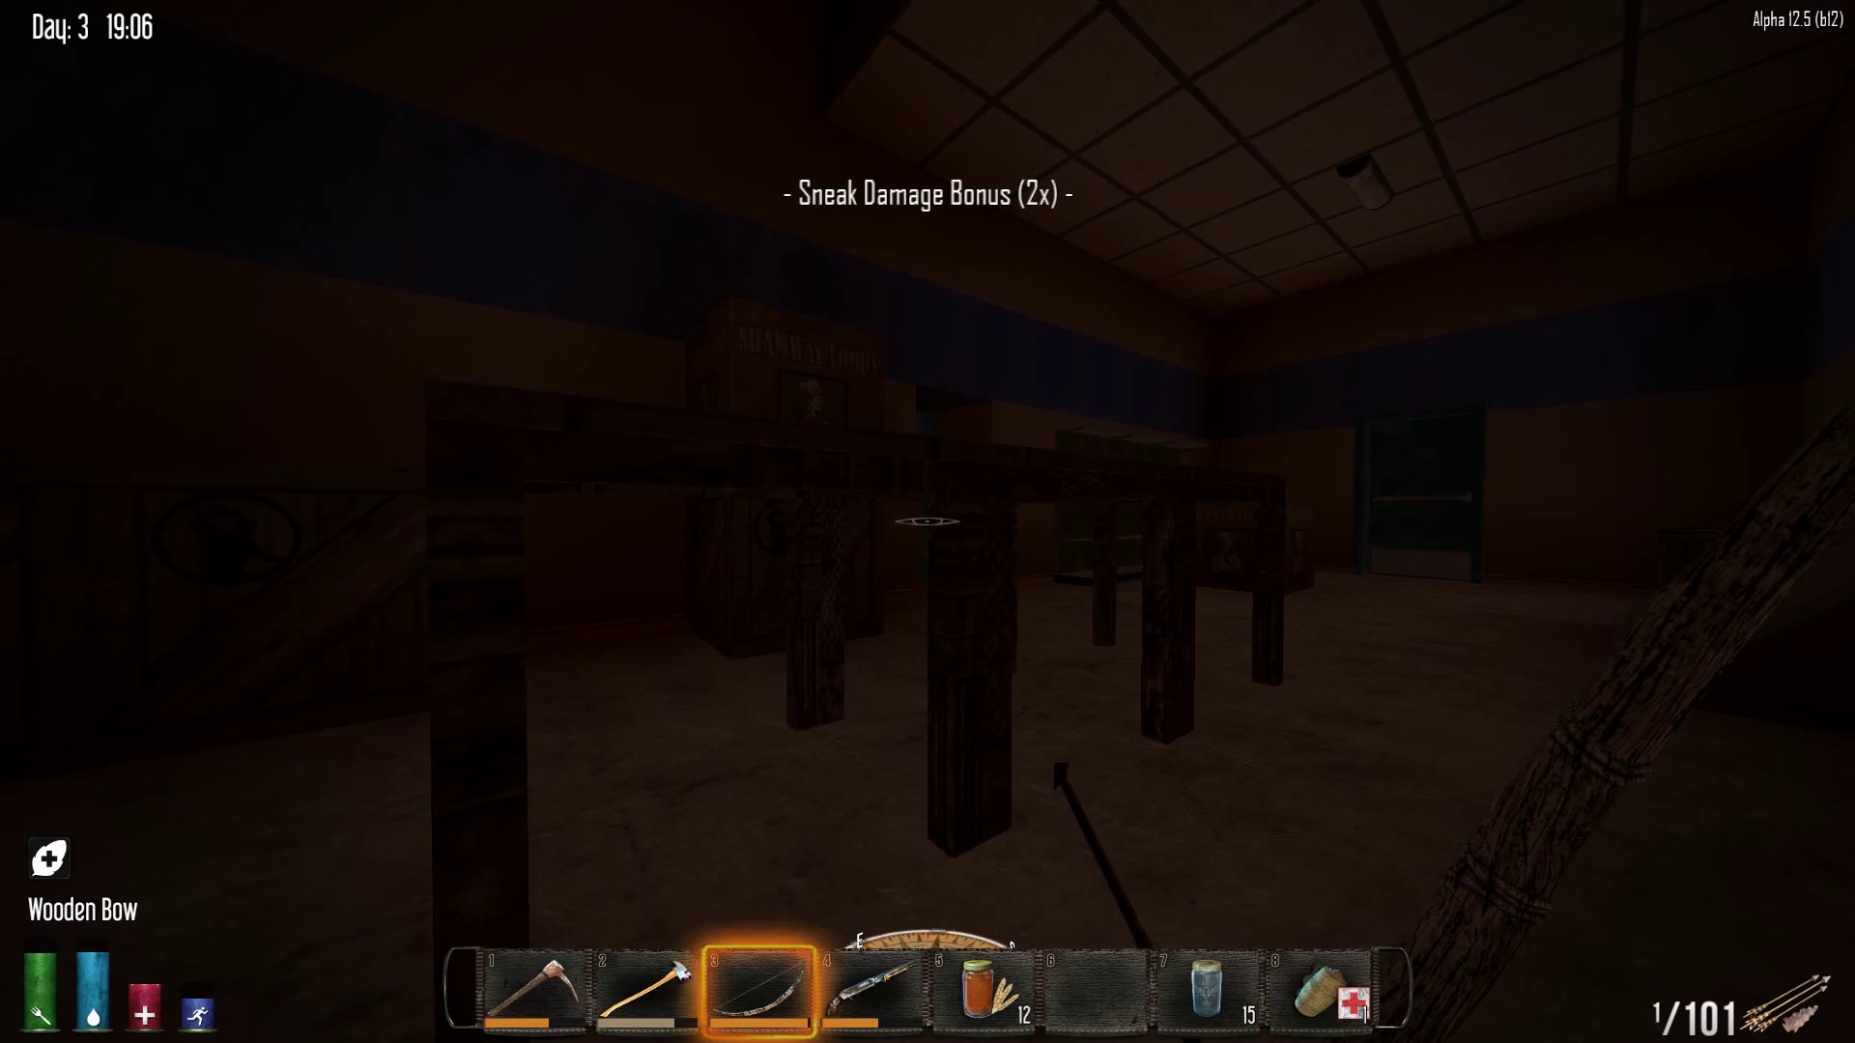
Take the Sham from the loot crate and search the Shamway Foods crate
{"action": "key", "text": "e"}
{"action": "key", "text": "r"}
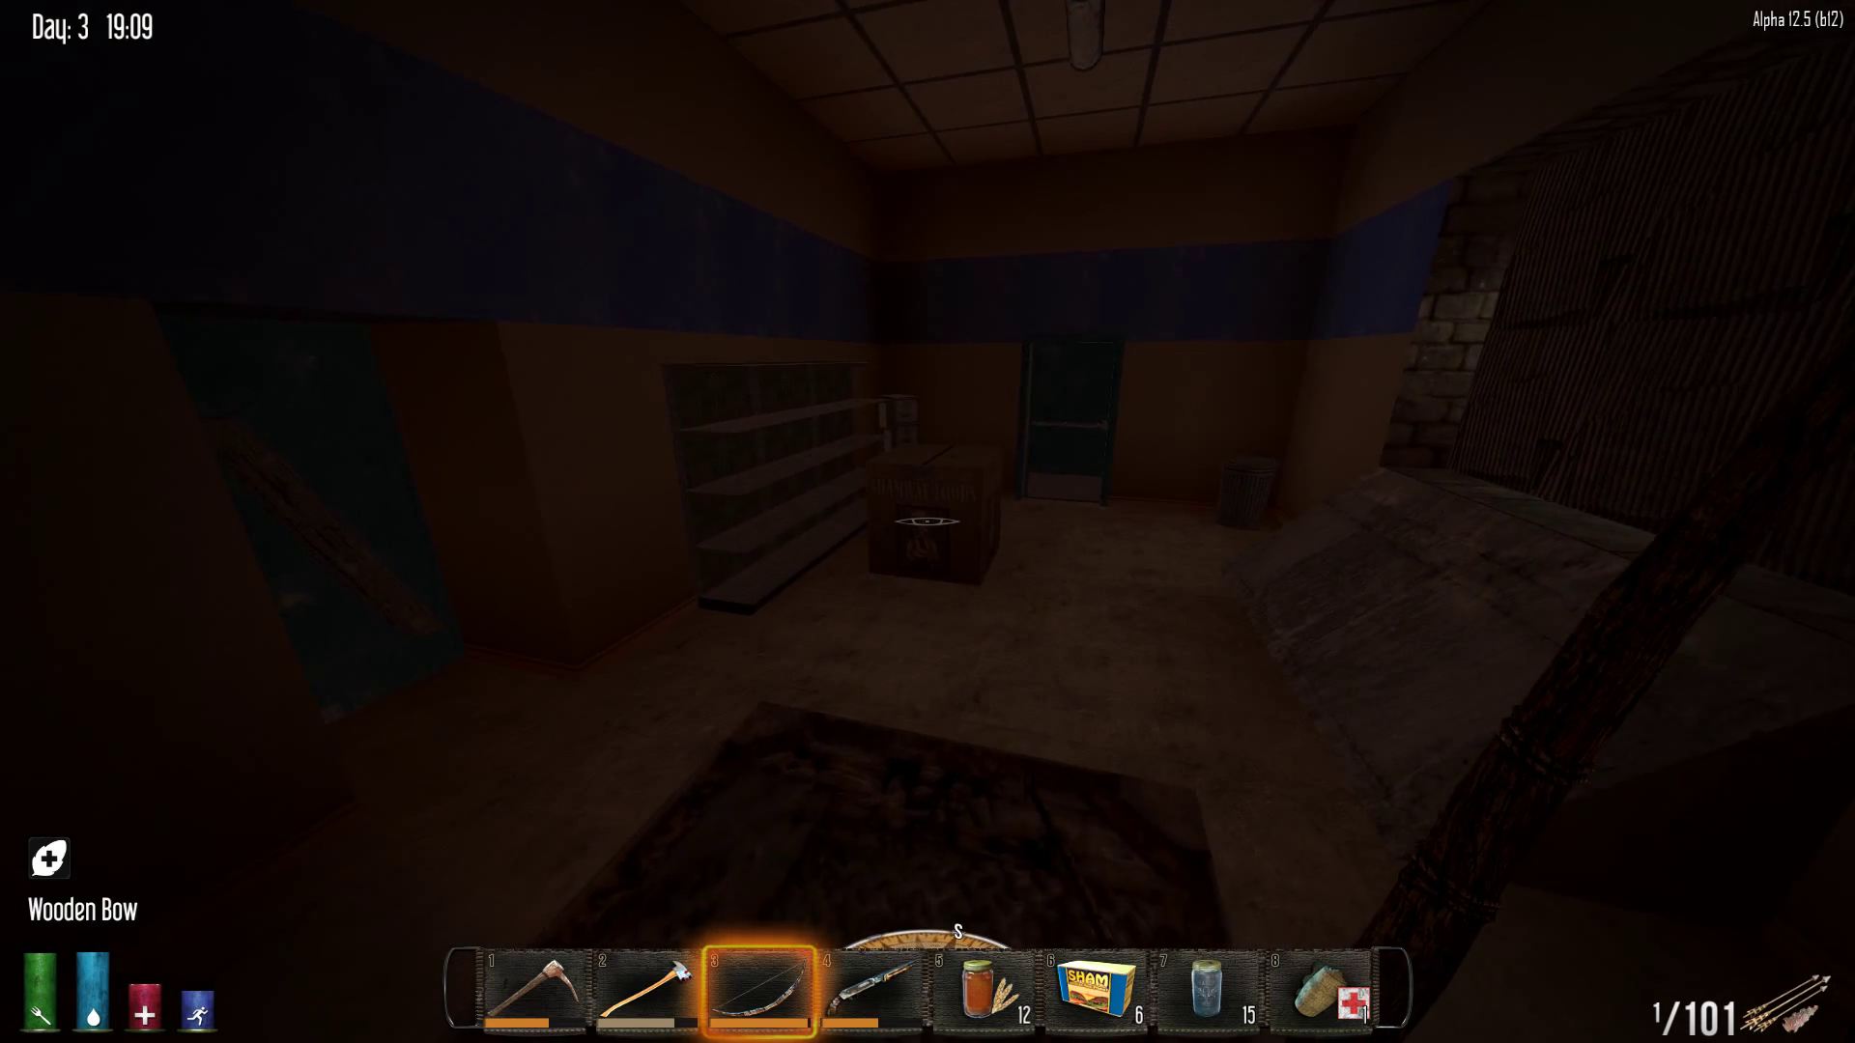
{"action": "key", "text": "e"}
{"action": "key", "text": "Escape"}
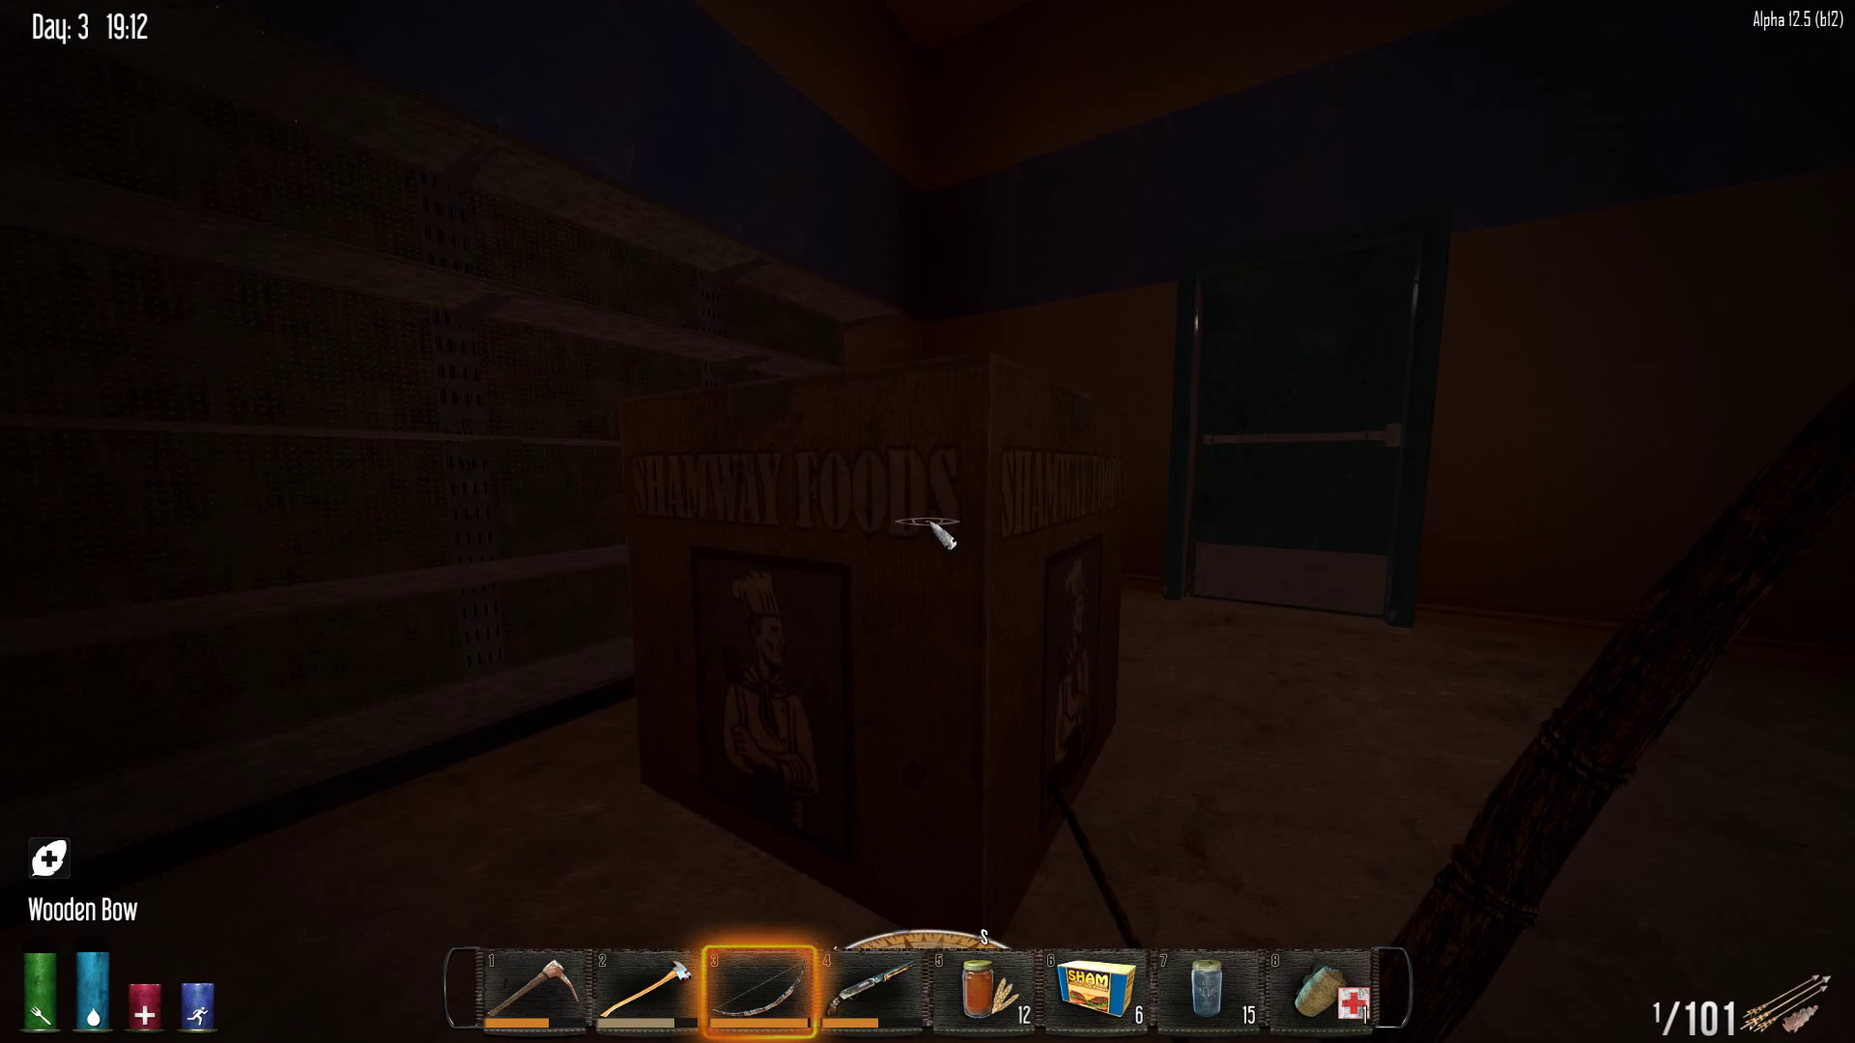
{"action": "key", "text": "e"}
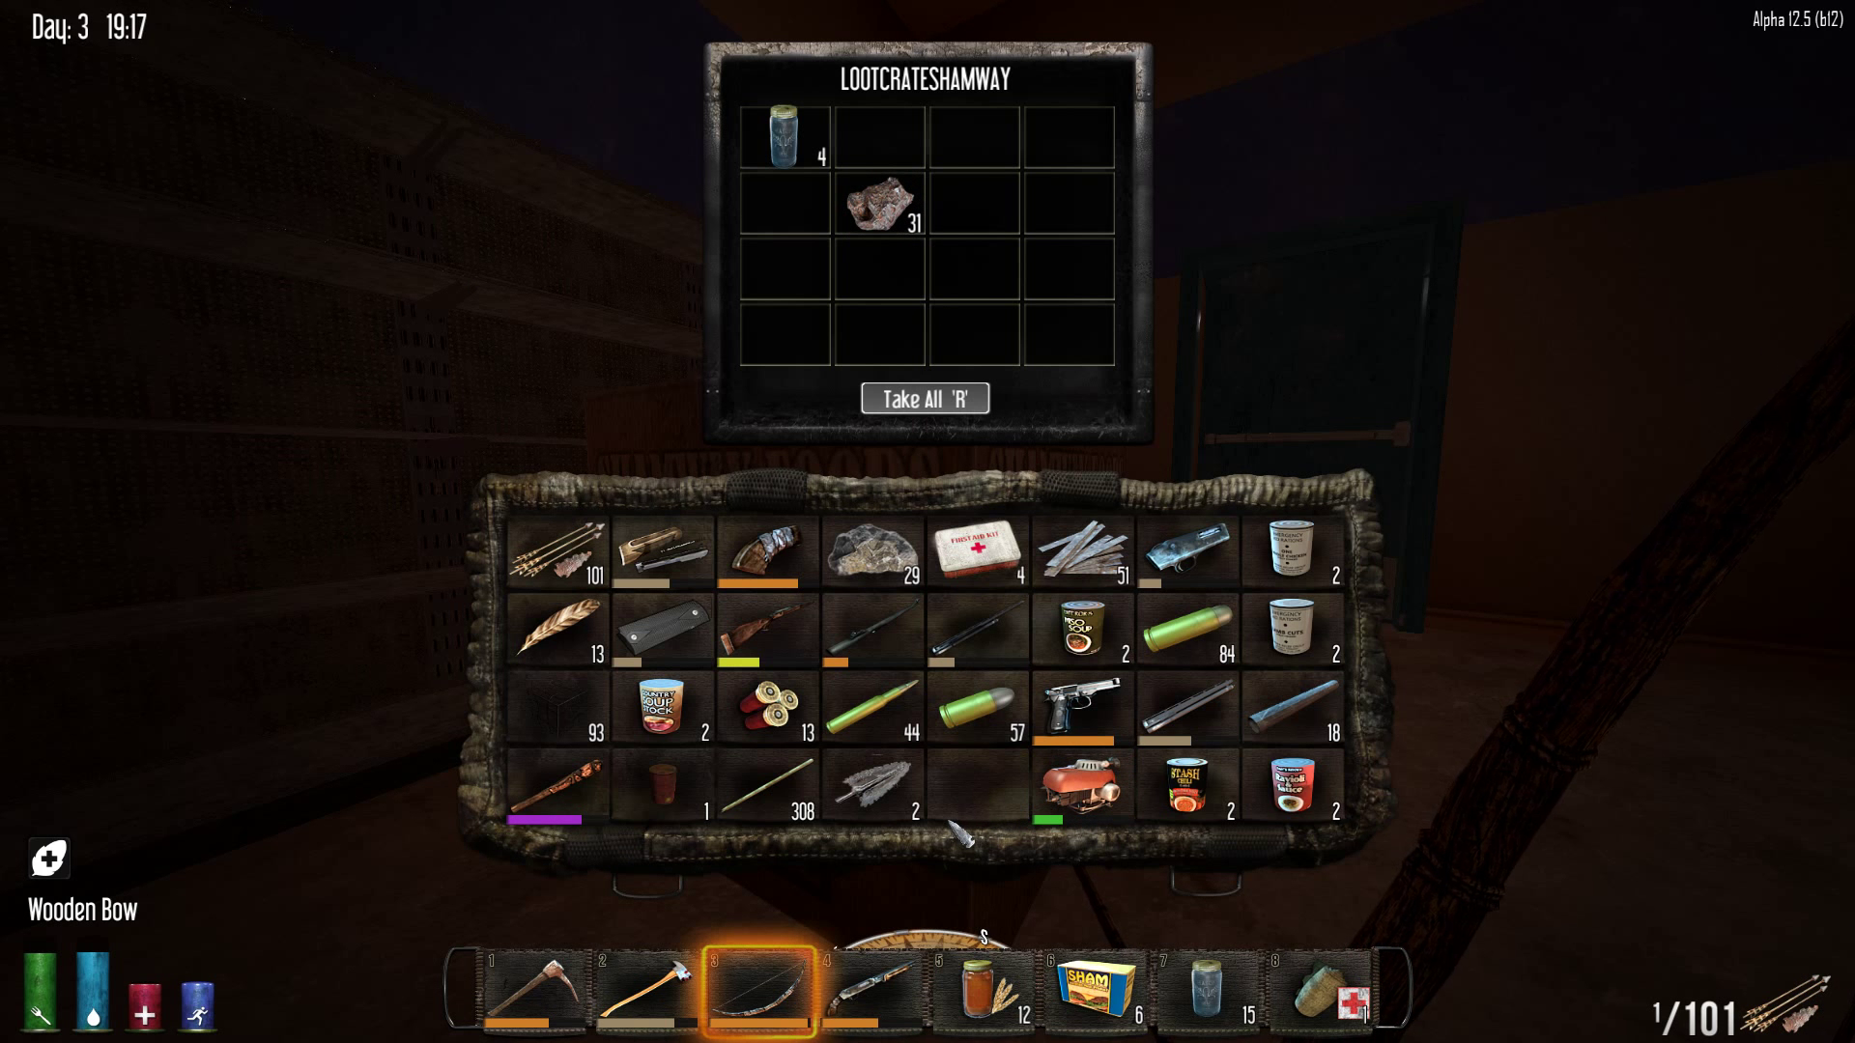
Queue more arrows in the crafting menu between crate checks
{"action": "key", "text": "Escape"}
{"action": "key", "text": "Tab"}
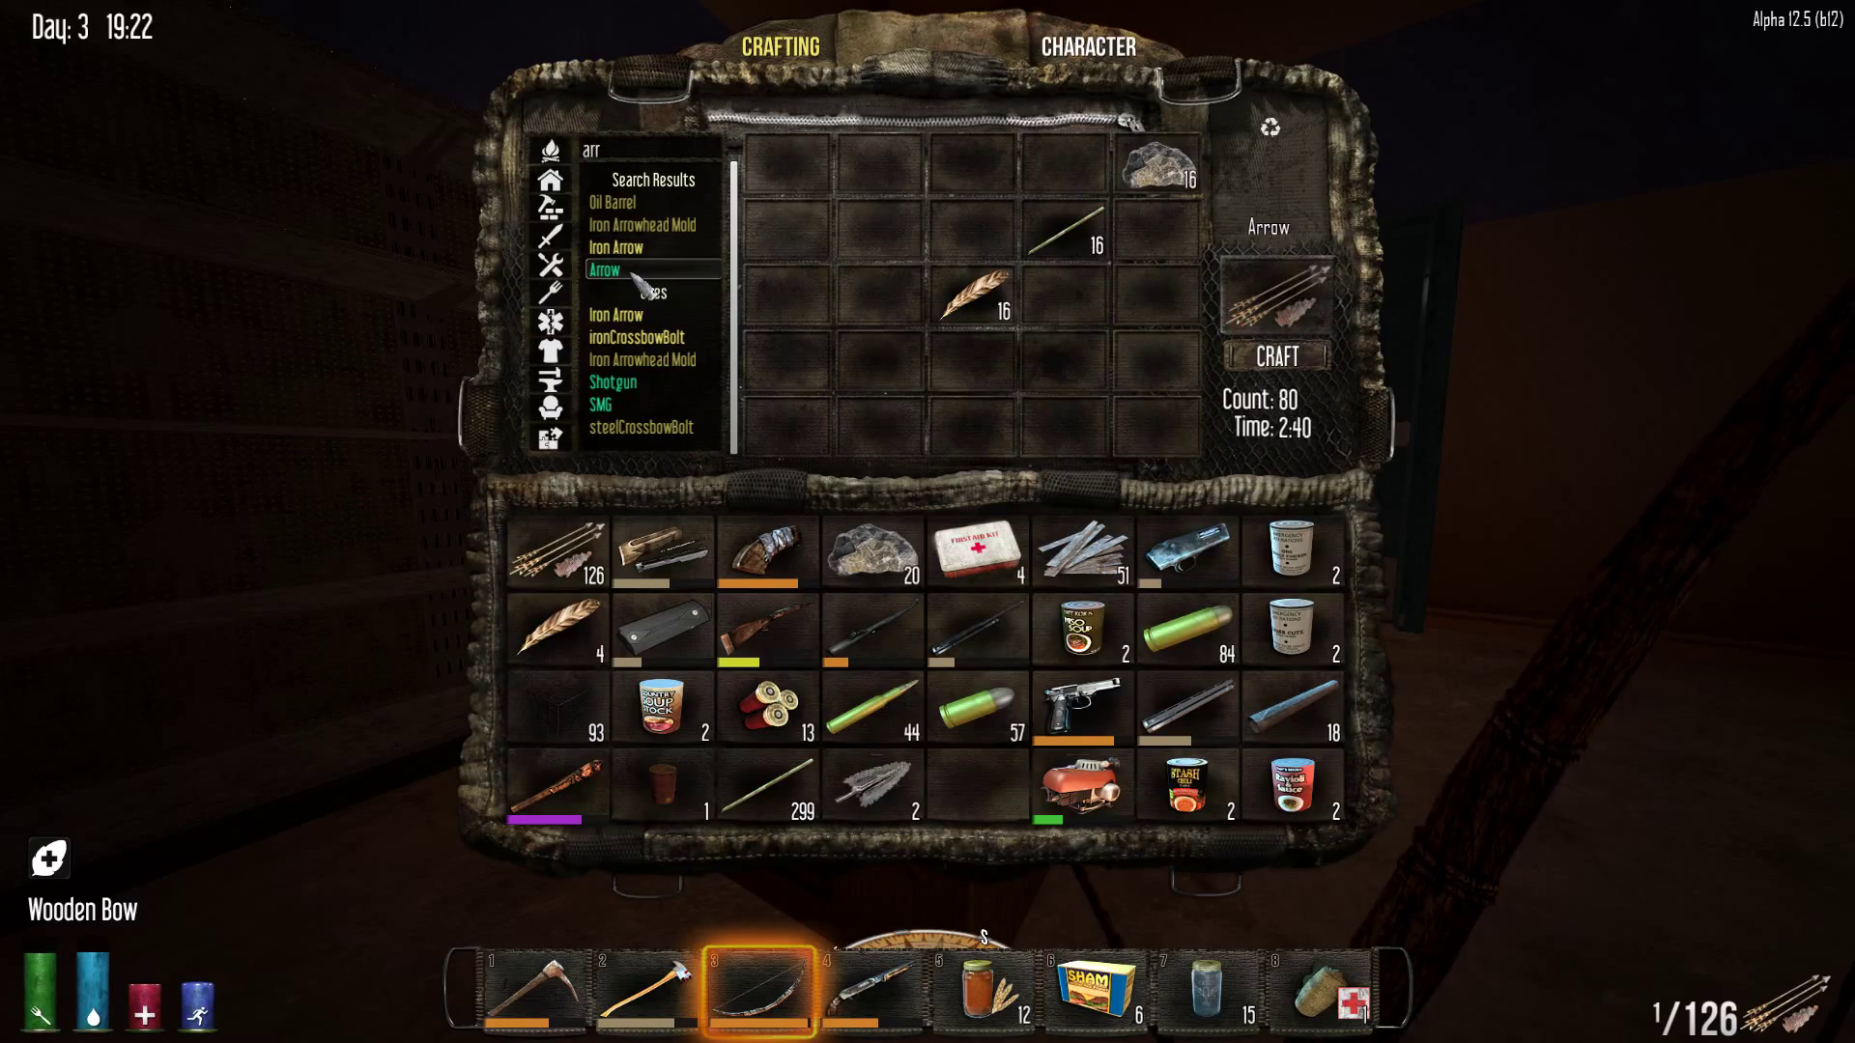
{"action": "key", "text": "Tab"}
{"action": "key", "text": "e"}
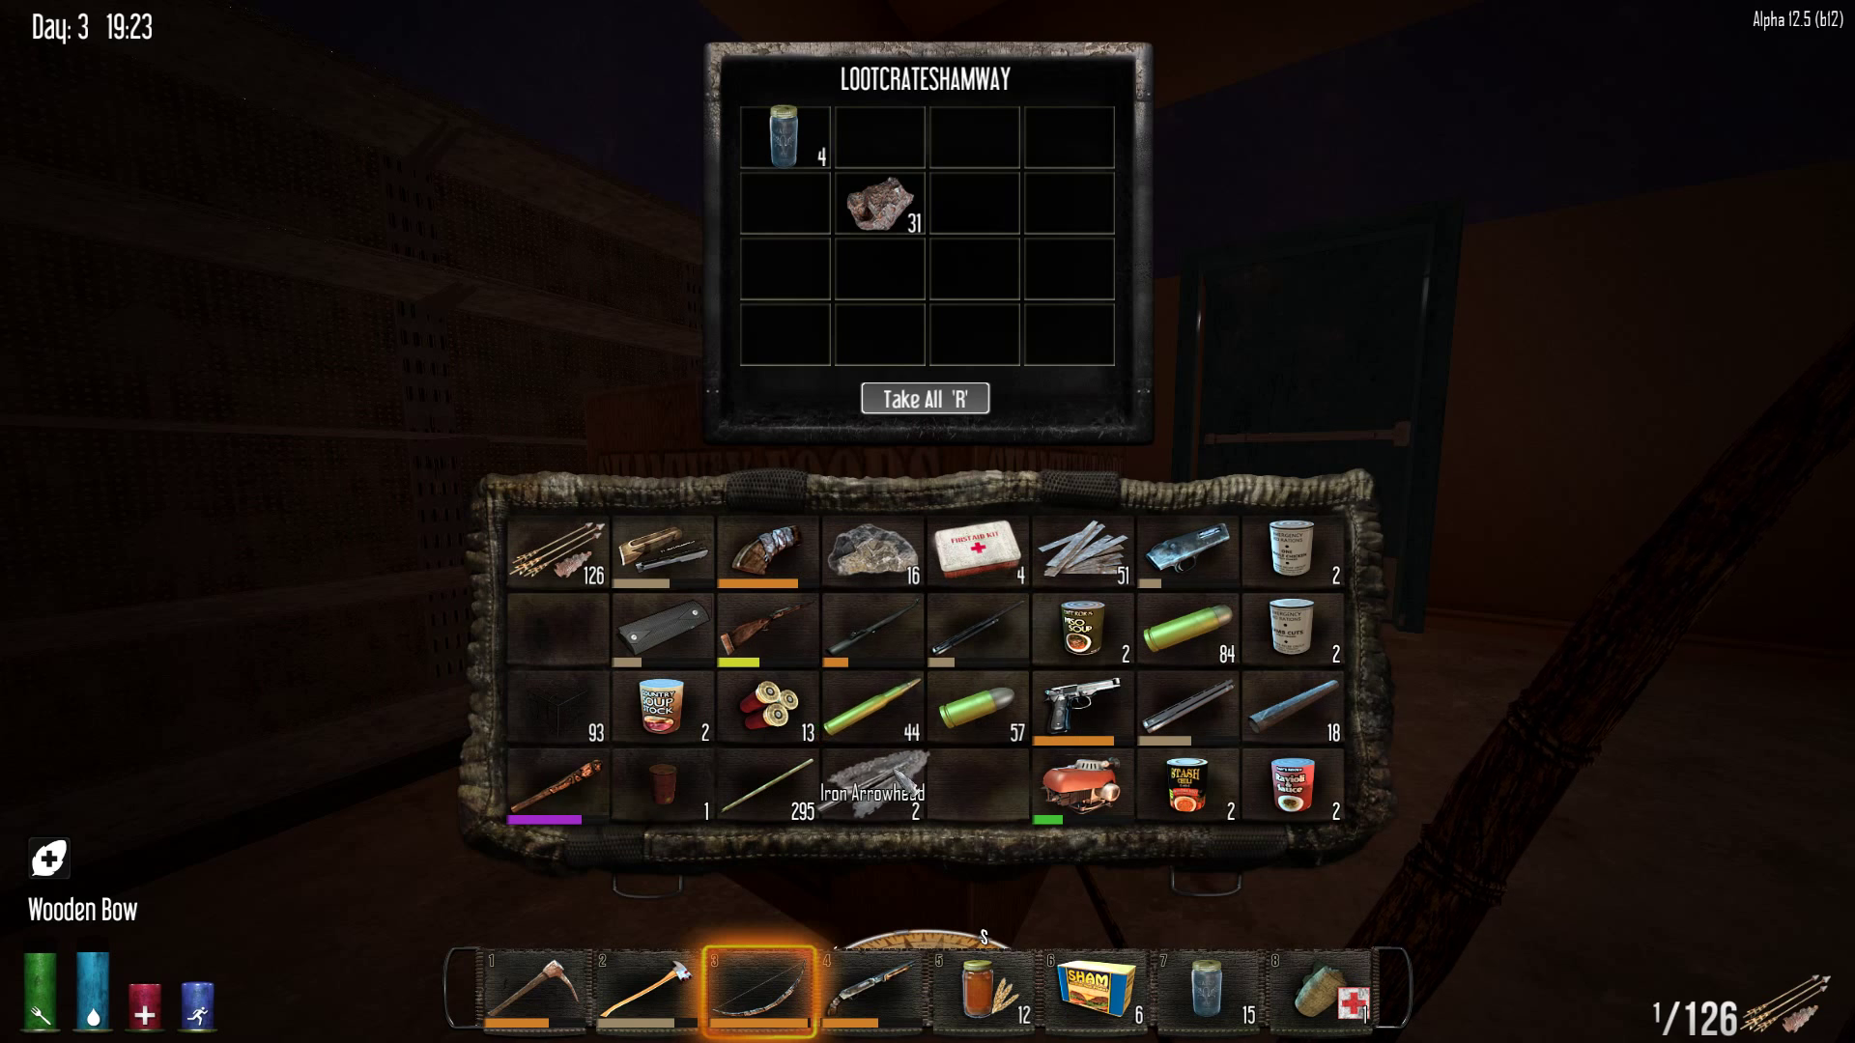
{"action": "key", "text": "Tab"}
{"action": "key", "text": "Tab"}
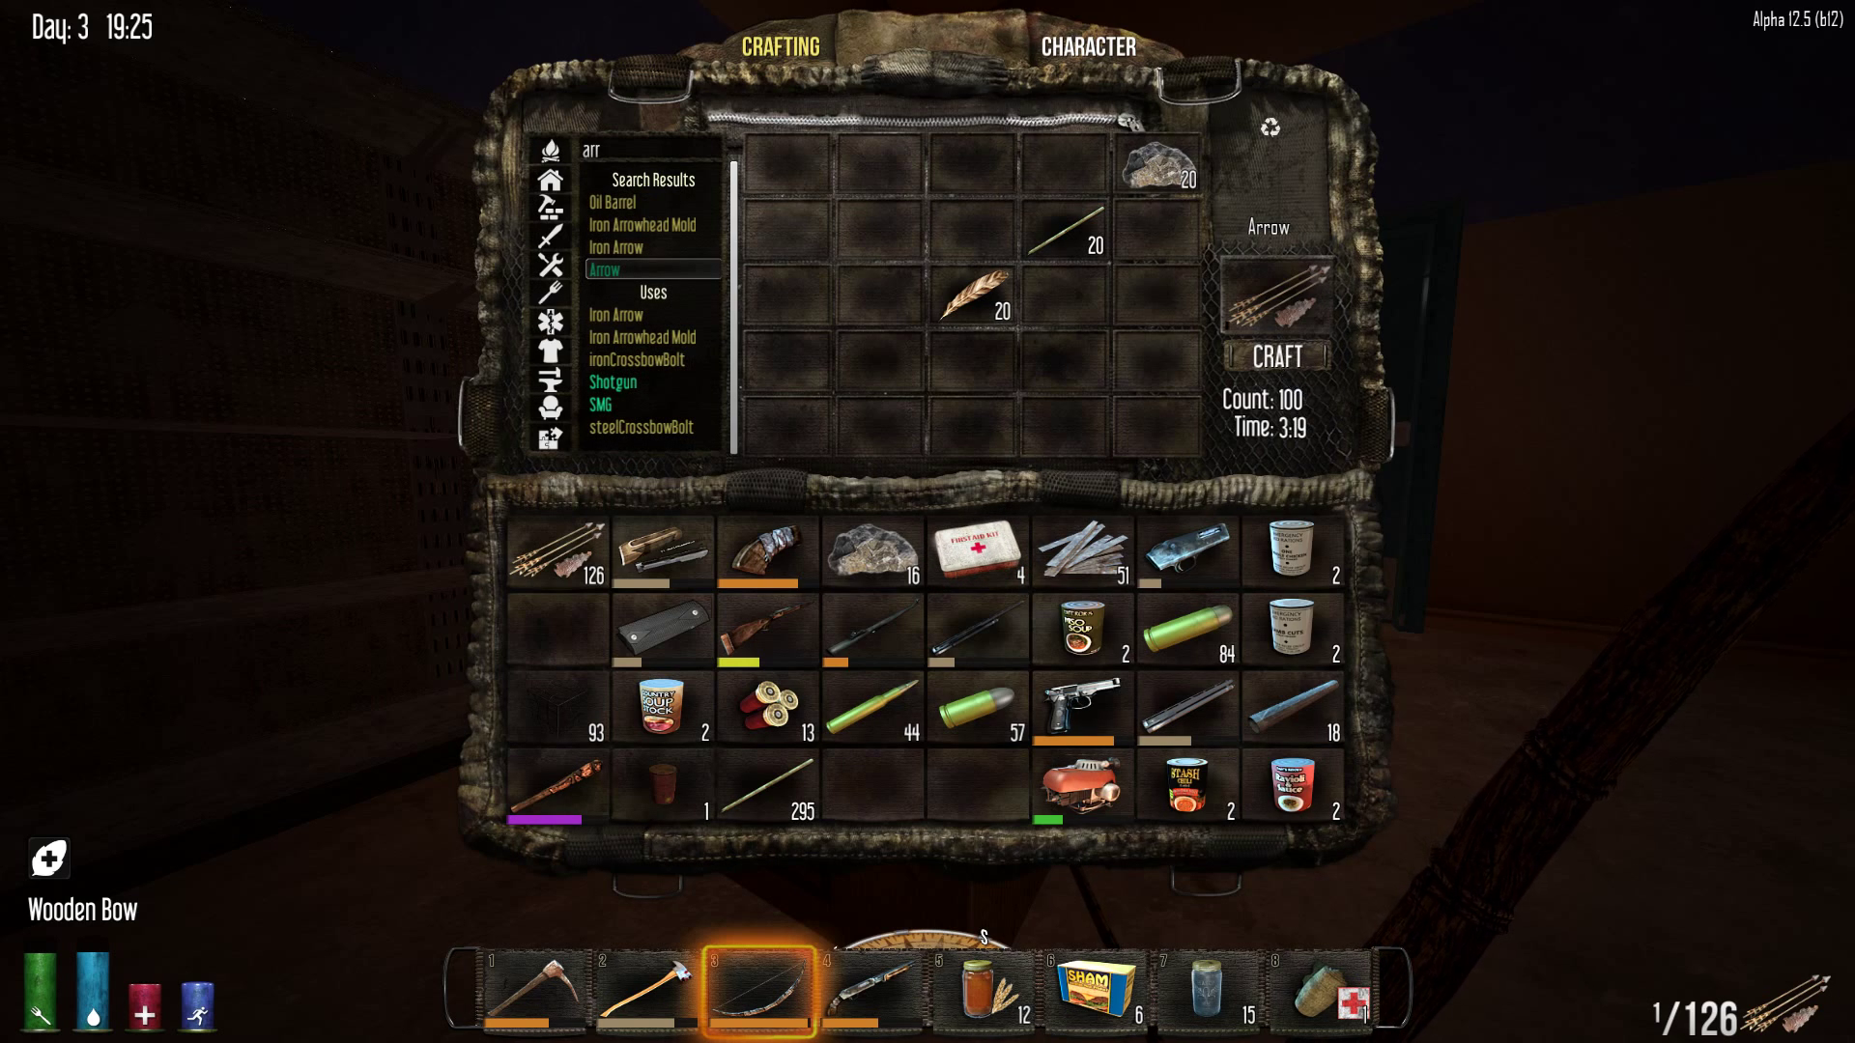
{"action": "key", "text": "Tab"}
Read the 9mm Bullet Schematic from the file cabinet
{"action": "key", "text": "e"}
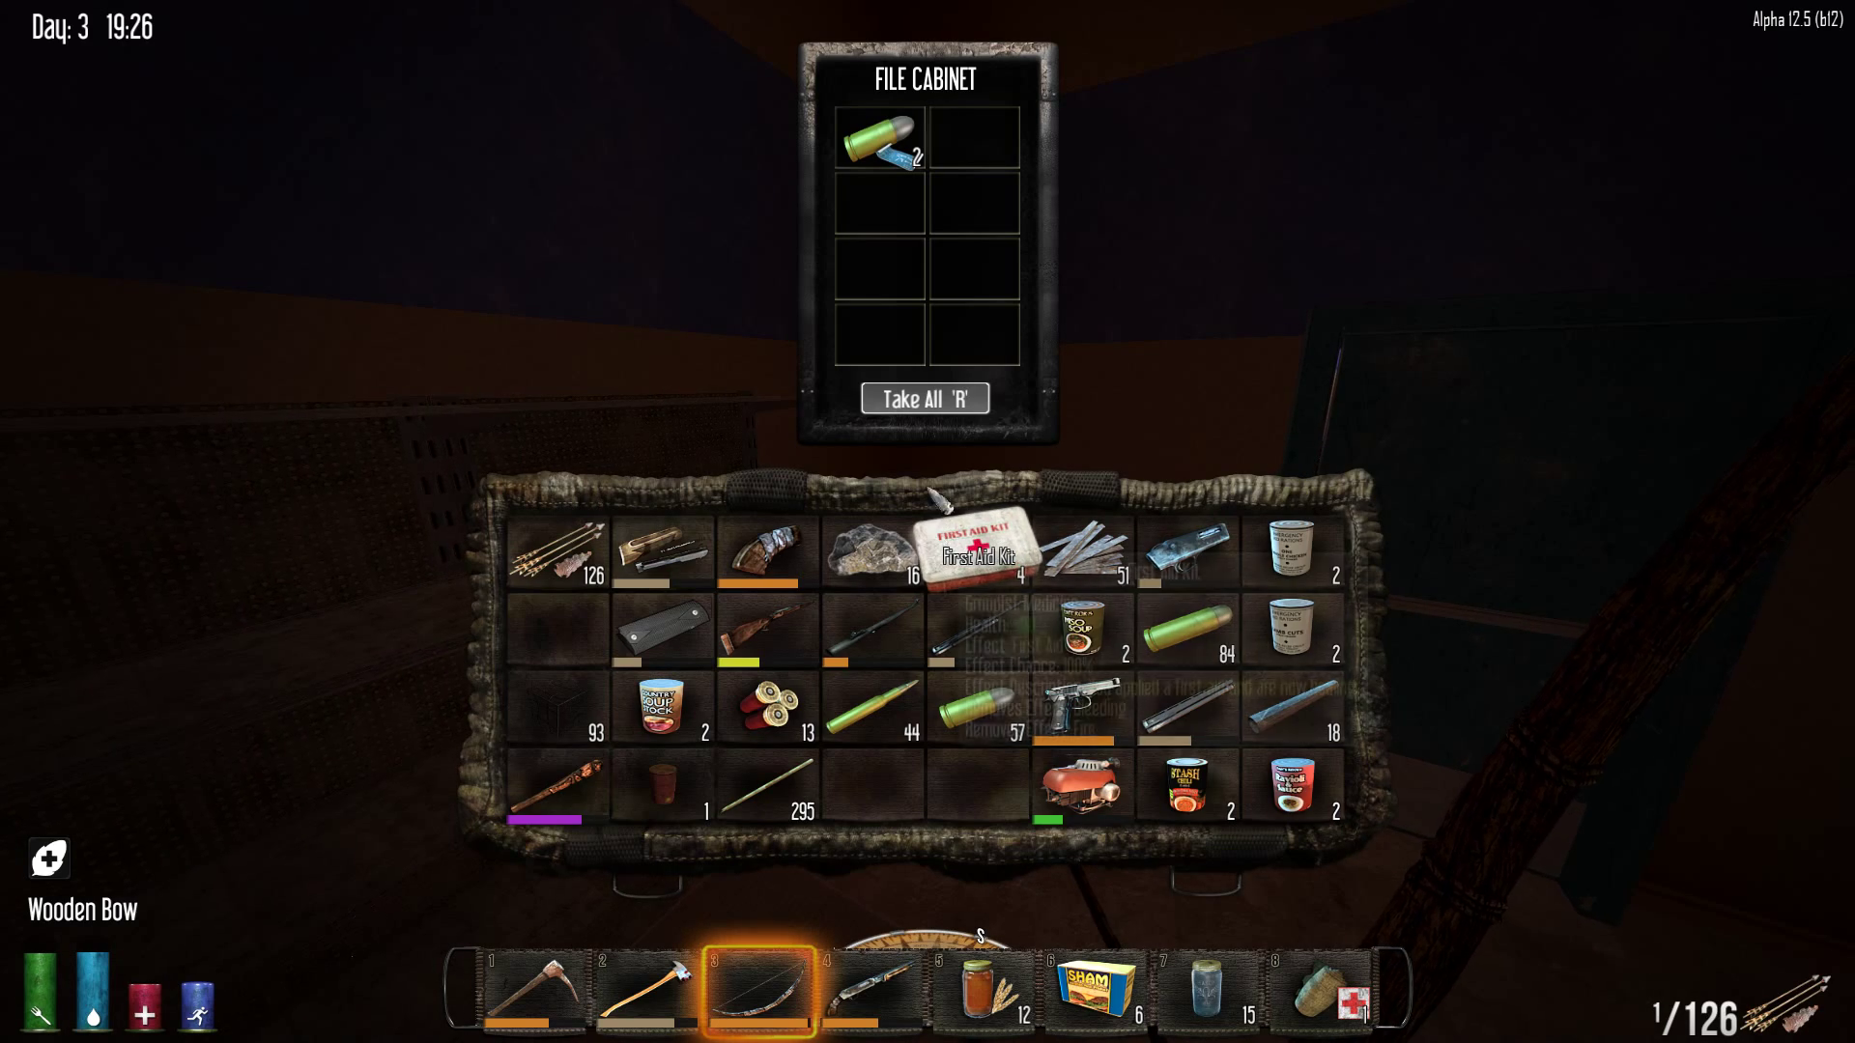
{"action": "right_click", "coordinate": [842, 141]}
{"action": "left_click", "coordinate": [906, 176]}
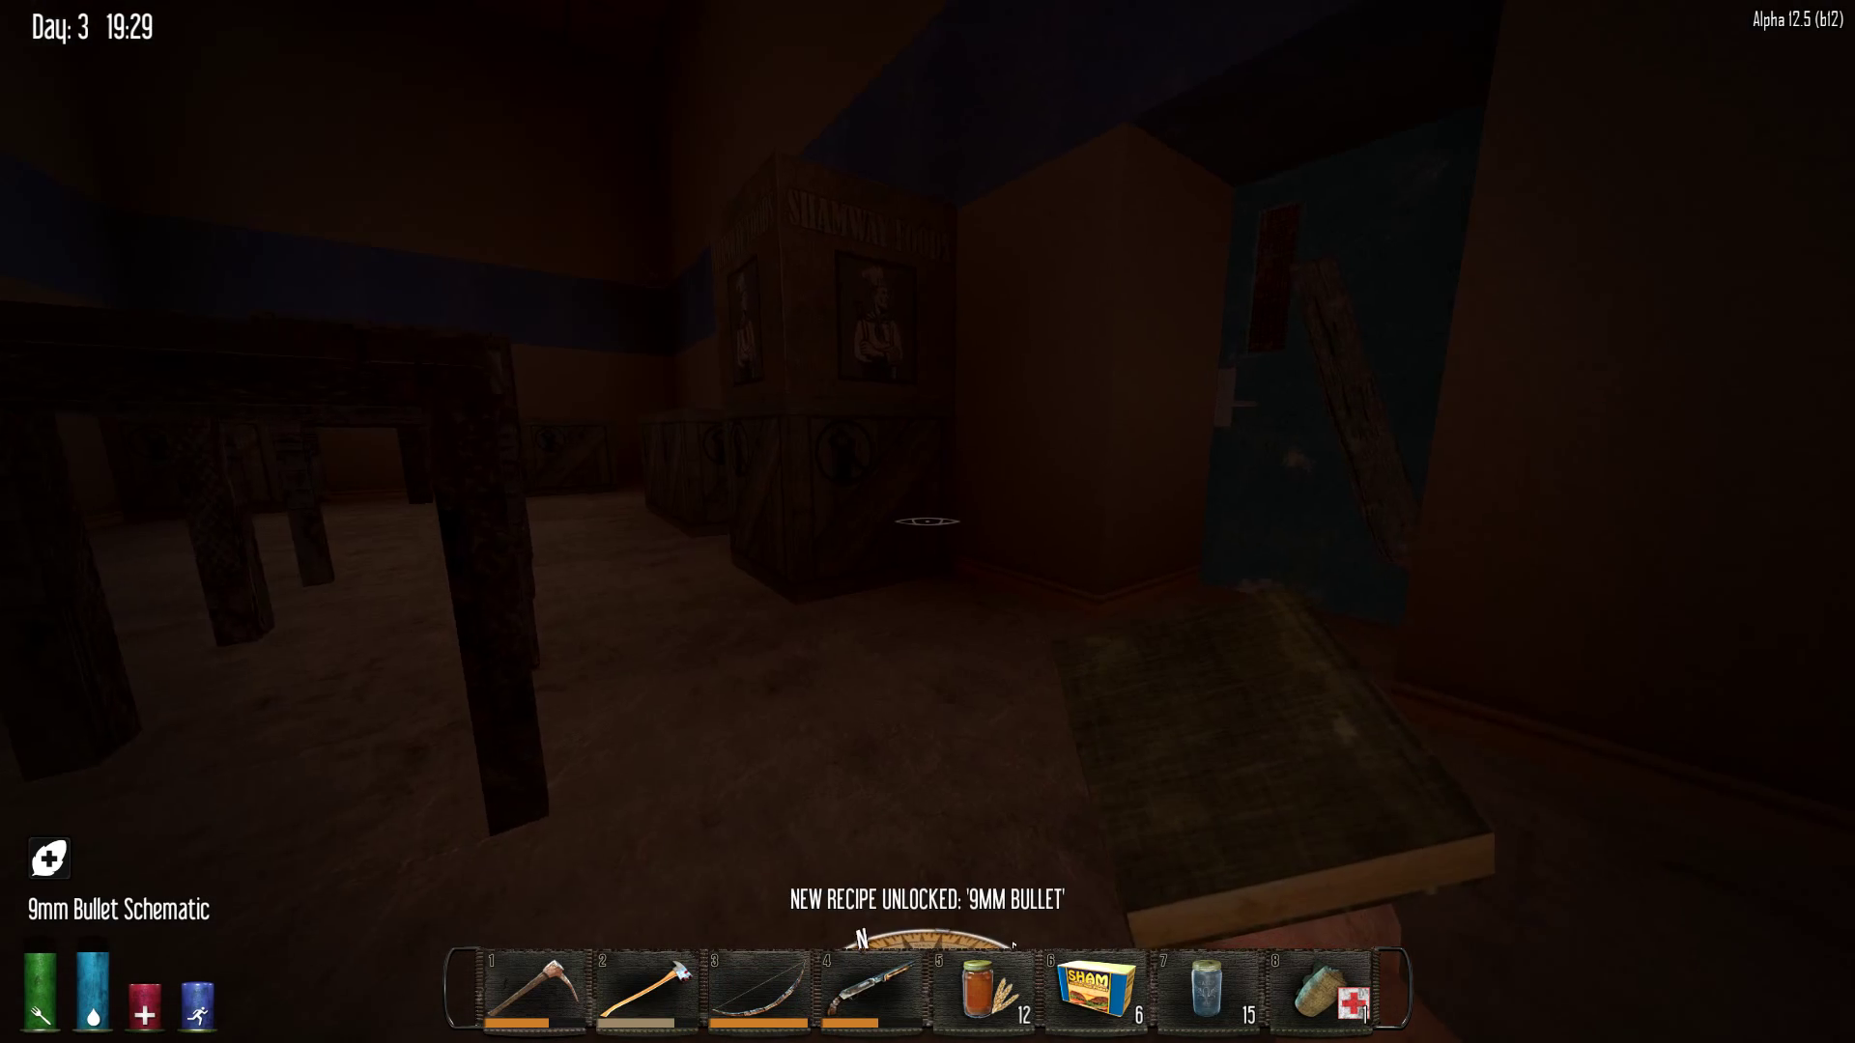
Equip the fireaxe, then smash and search the corner Shamway crate
{"action": "key", "text": "3"}
{"action": "key", "text": "2"}
{"action": "key", "text": "w"}
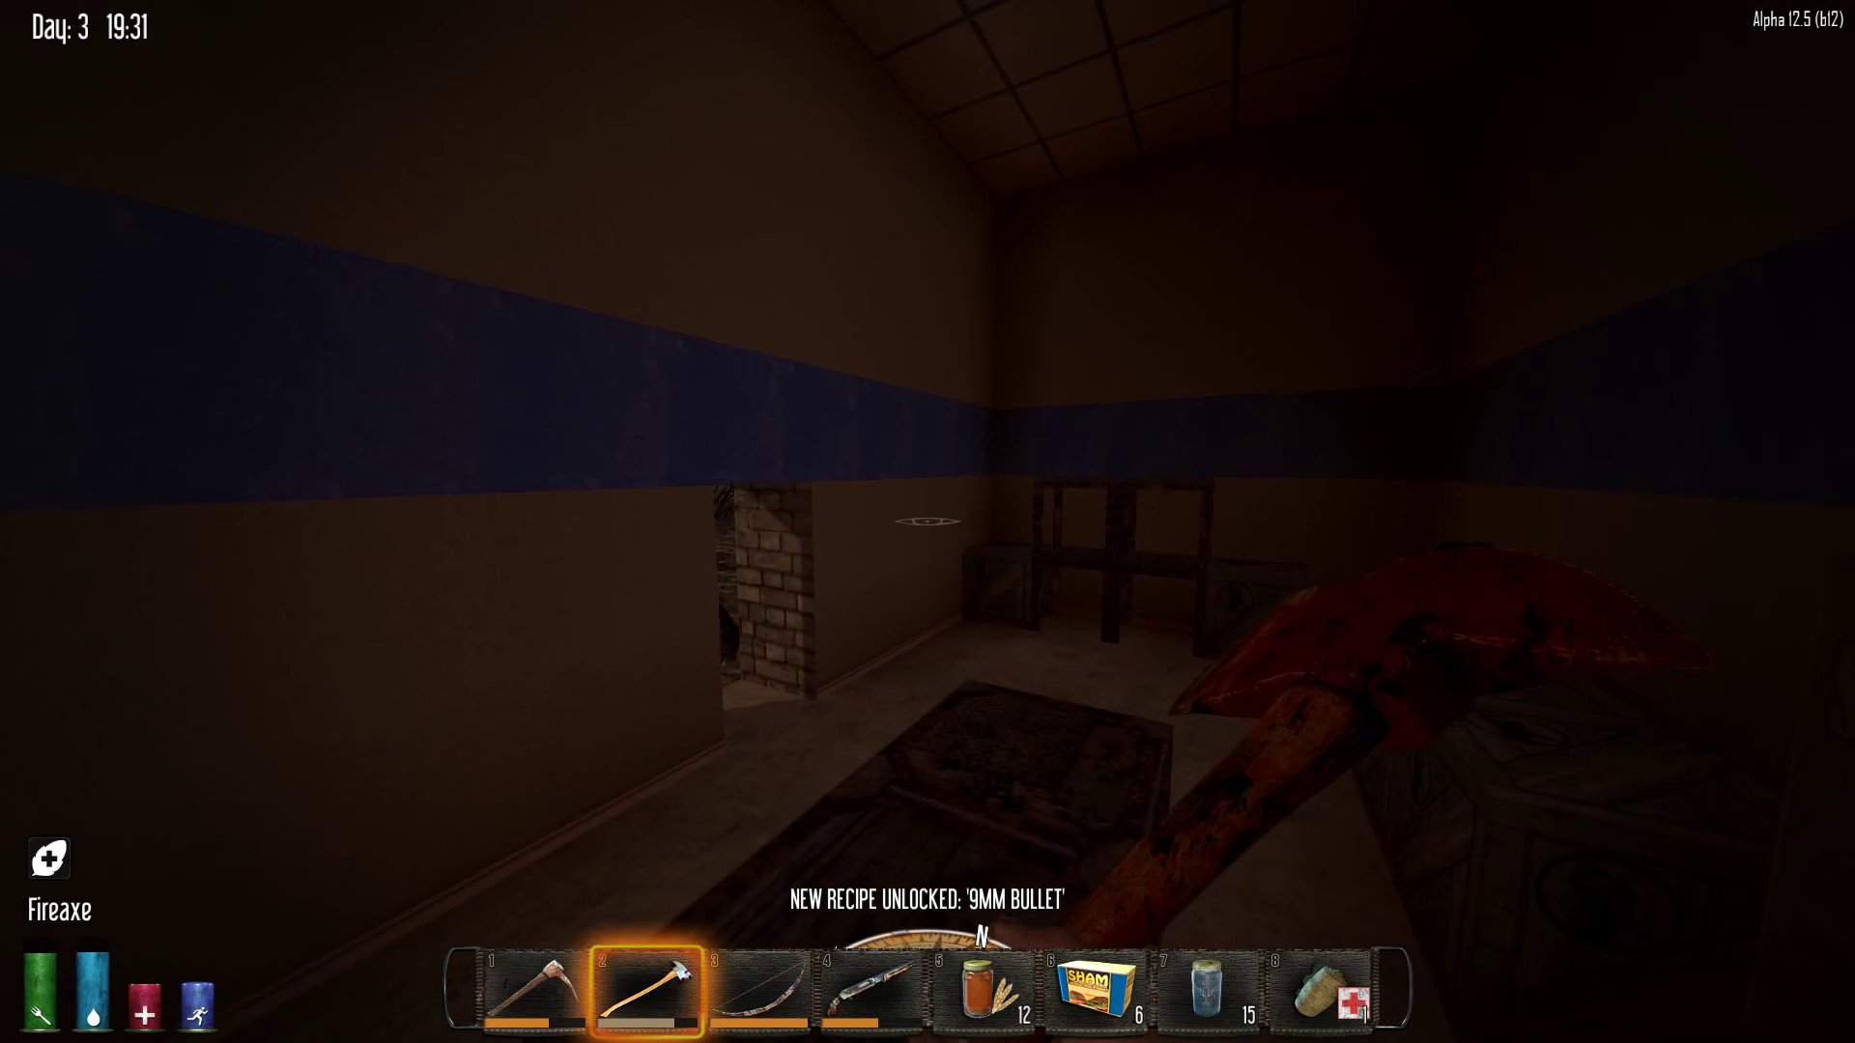
{"action": "key", "text": "w"}
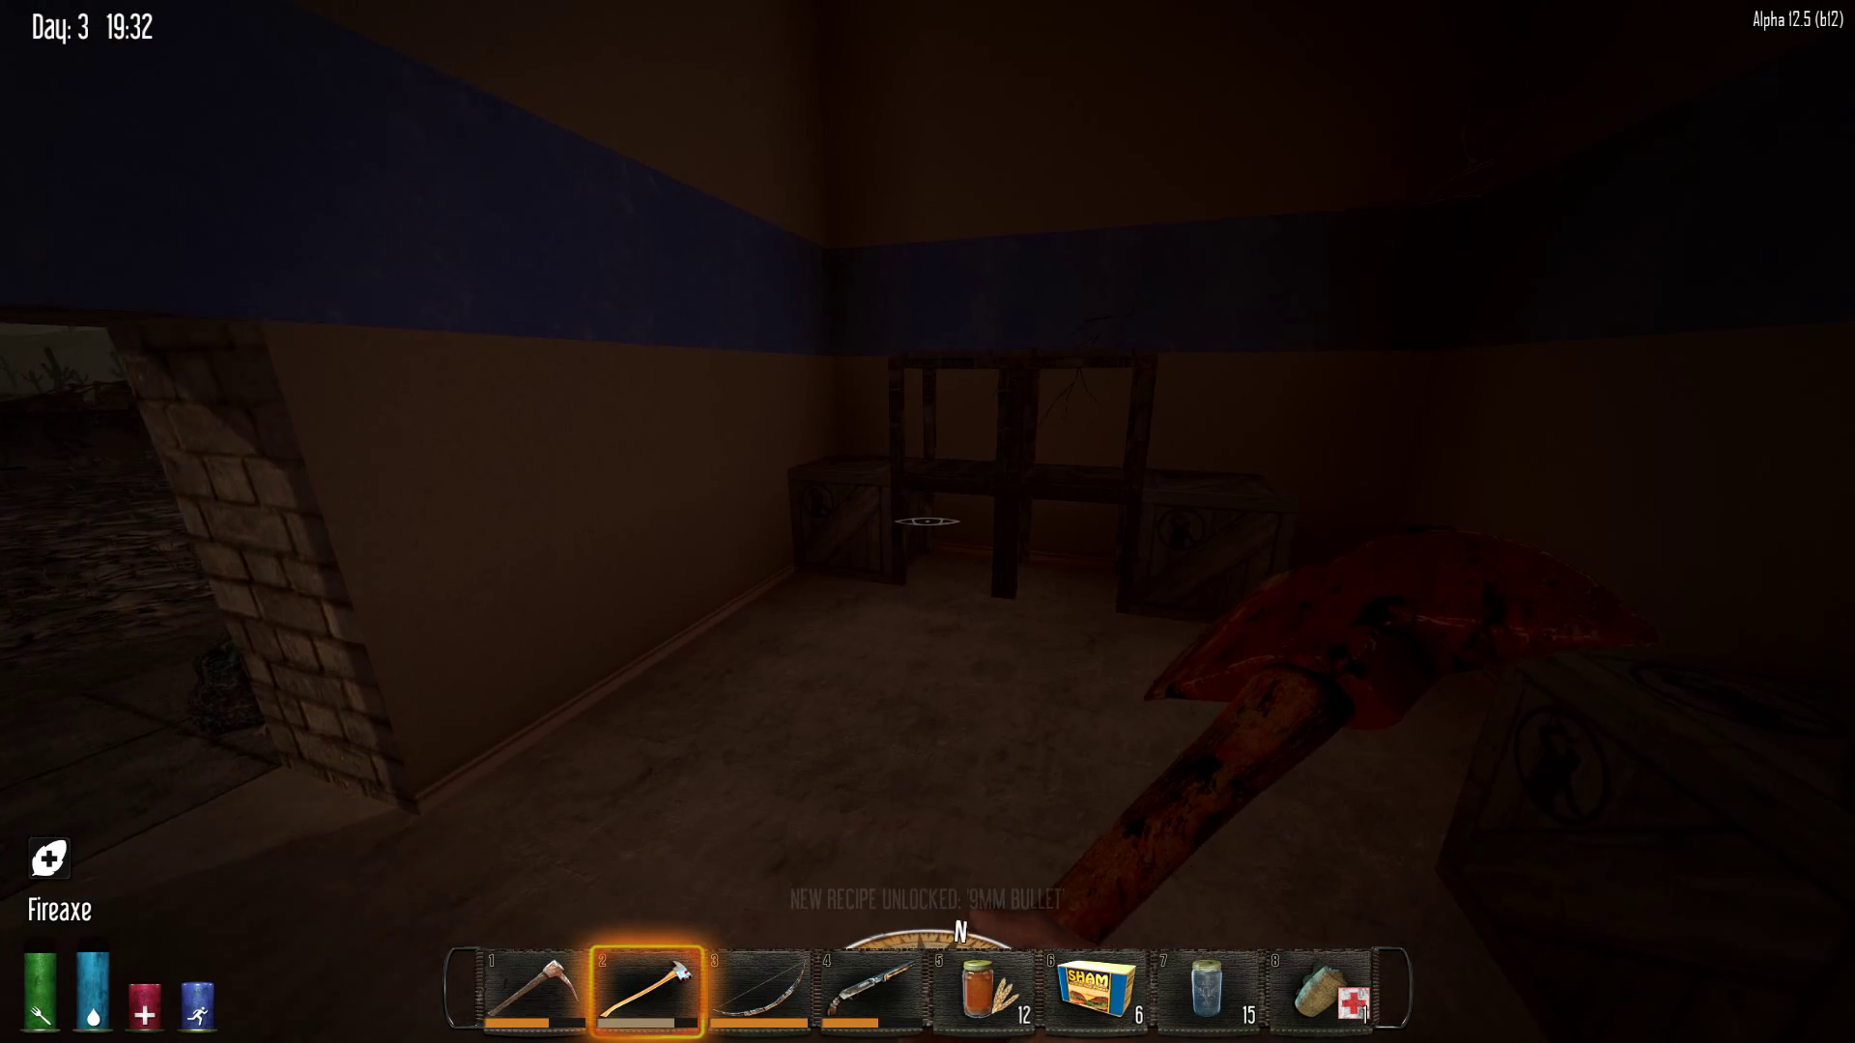
{"action": "key", "text": "w"}
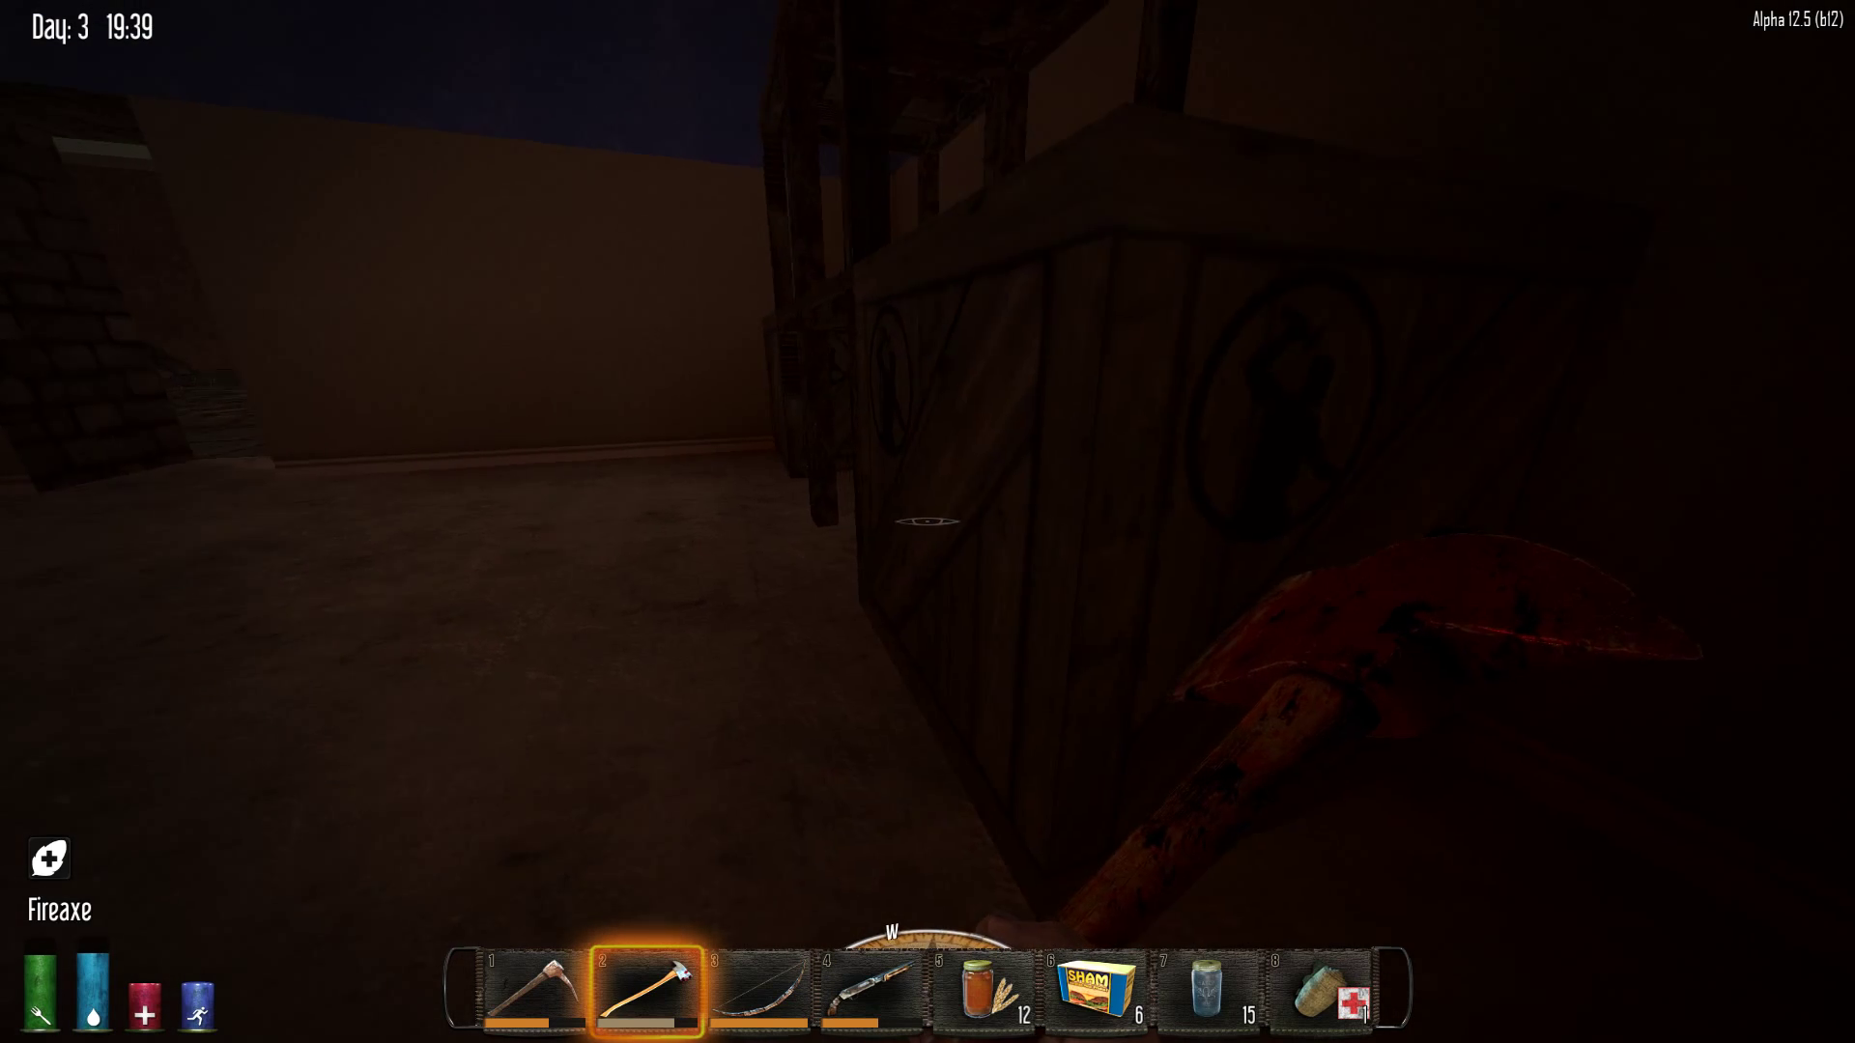
{"action": "left_click", "coordinate": [927, 522]}
{"action": "left_click", "coordinate": [928, 523]}
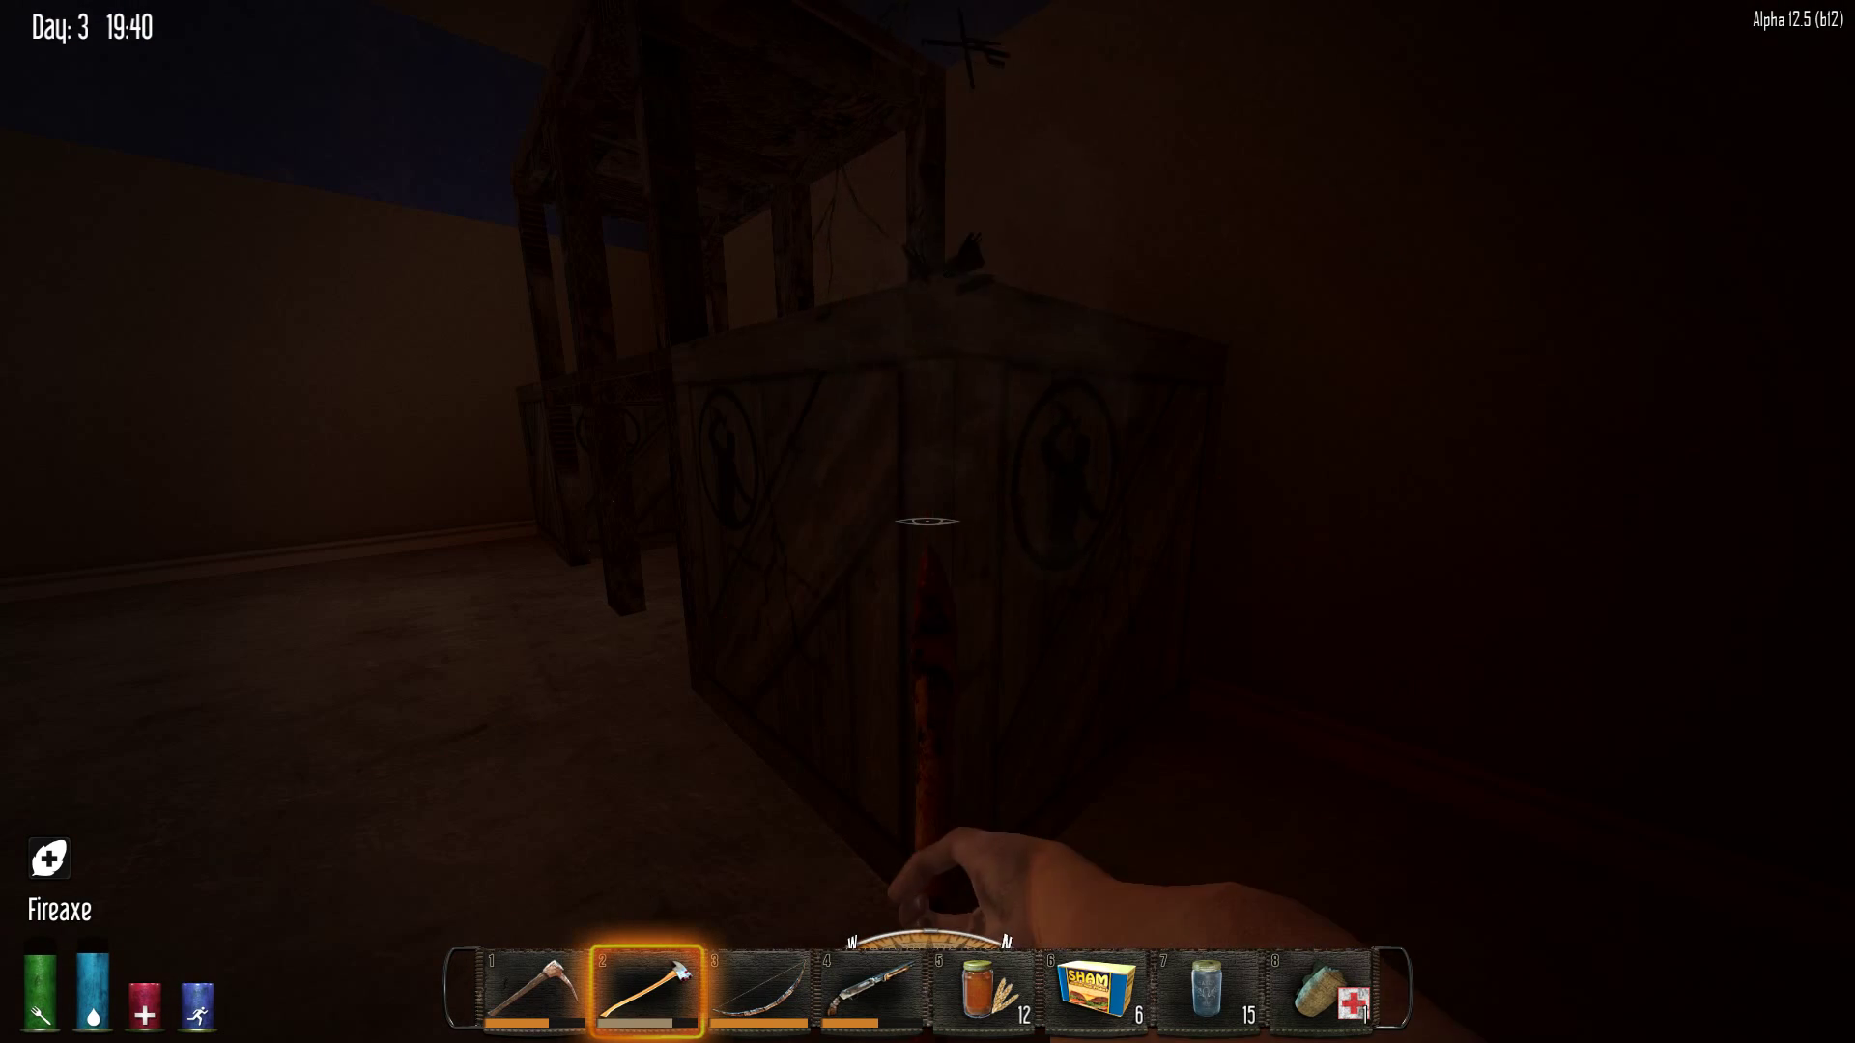
{"action": "left_click", "coordinate": [928, 522]}
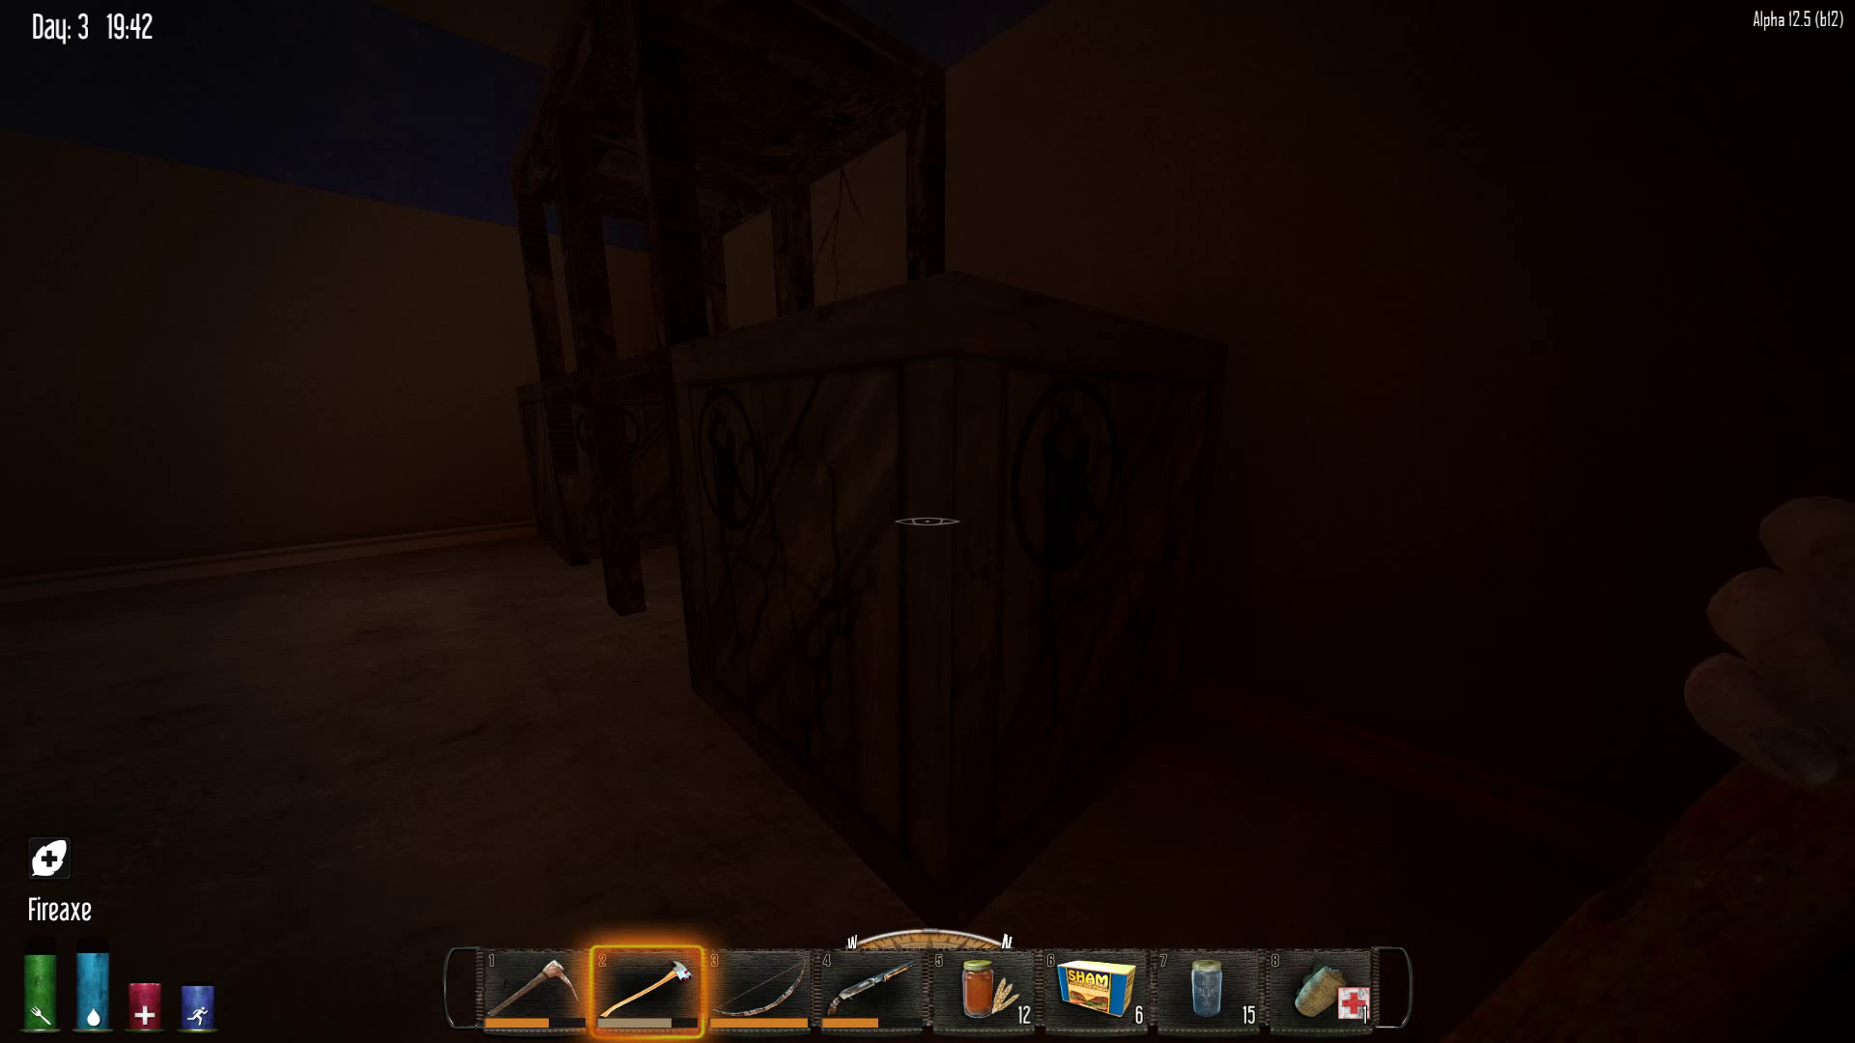
{"action": "left_click", "coordinate": [929, 522]}
{"action": "key", "text": "e"}
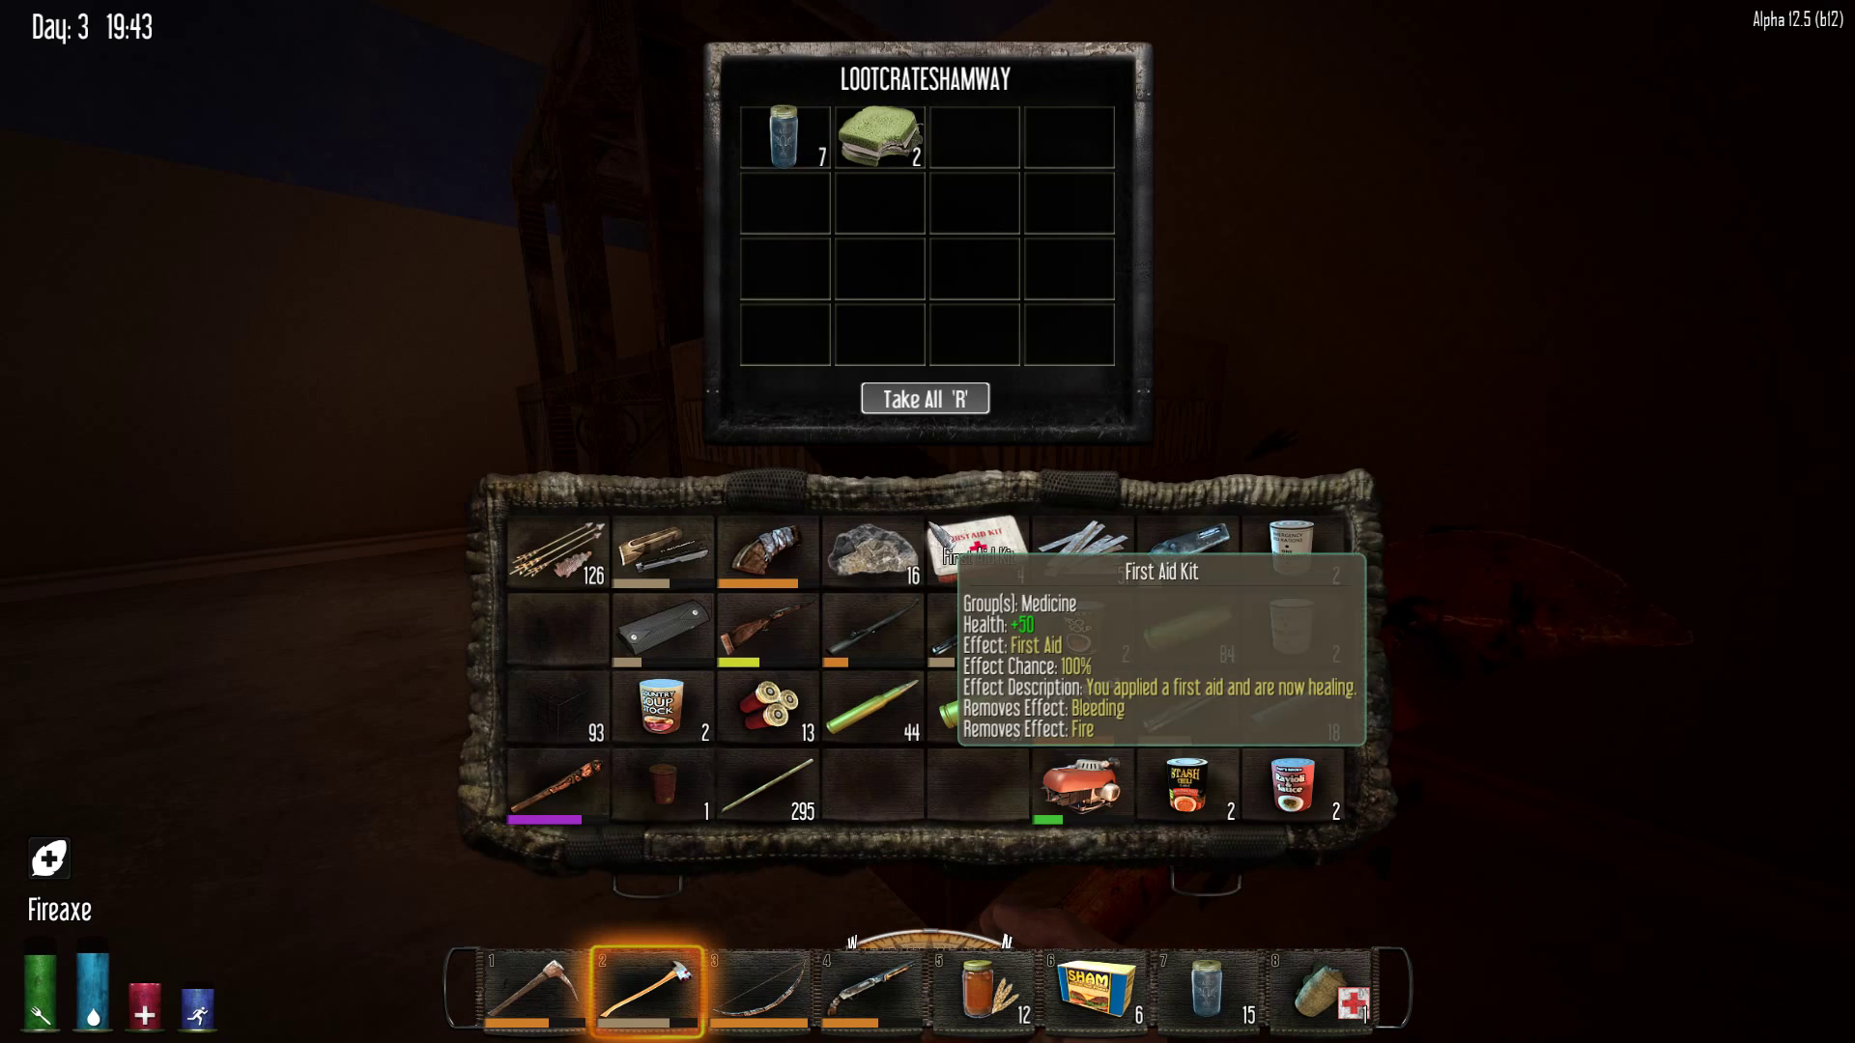
{"action": "key", "text": "Escape"}
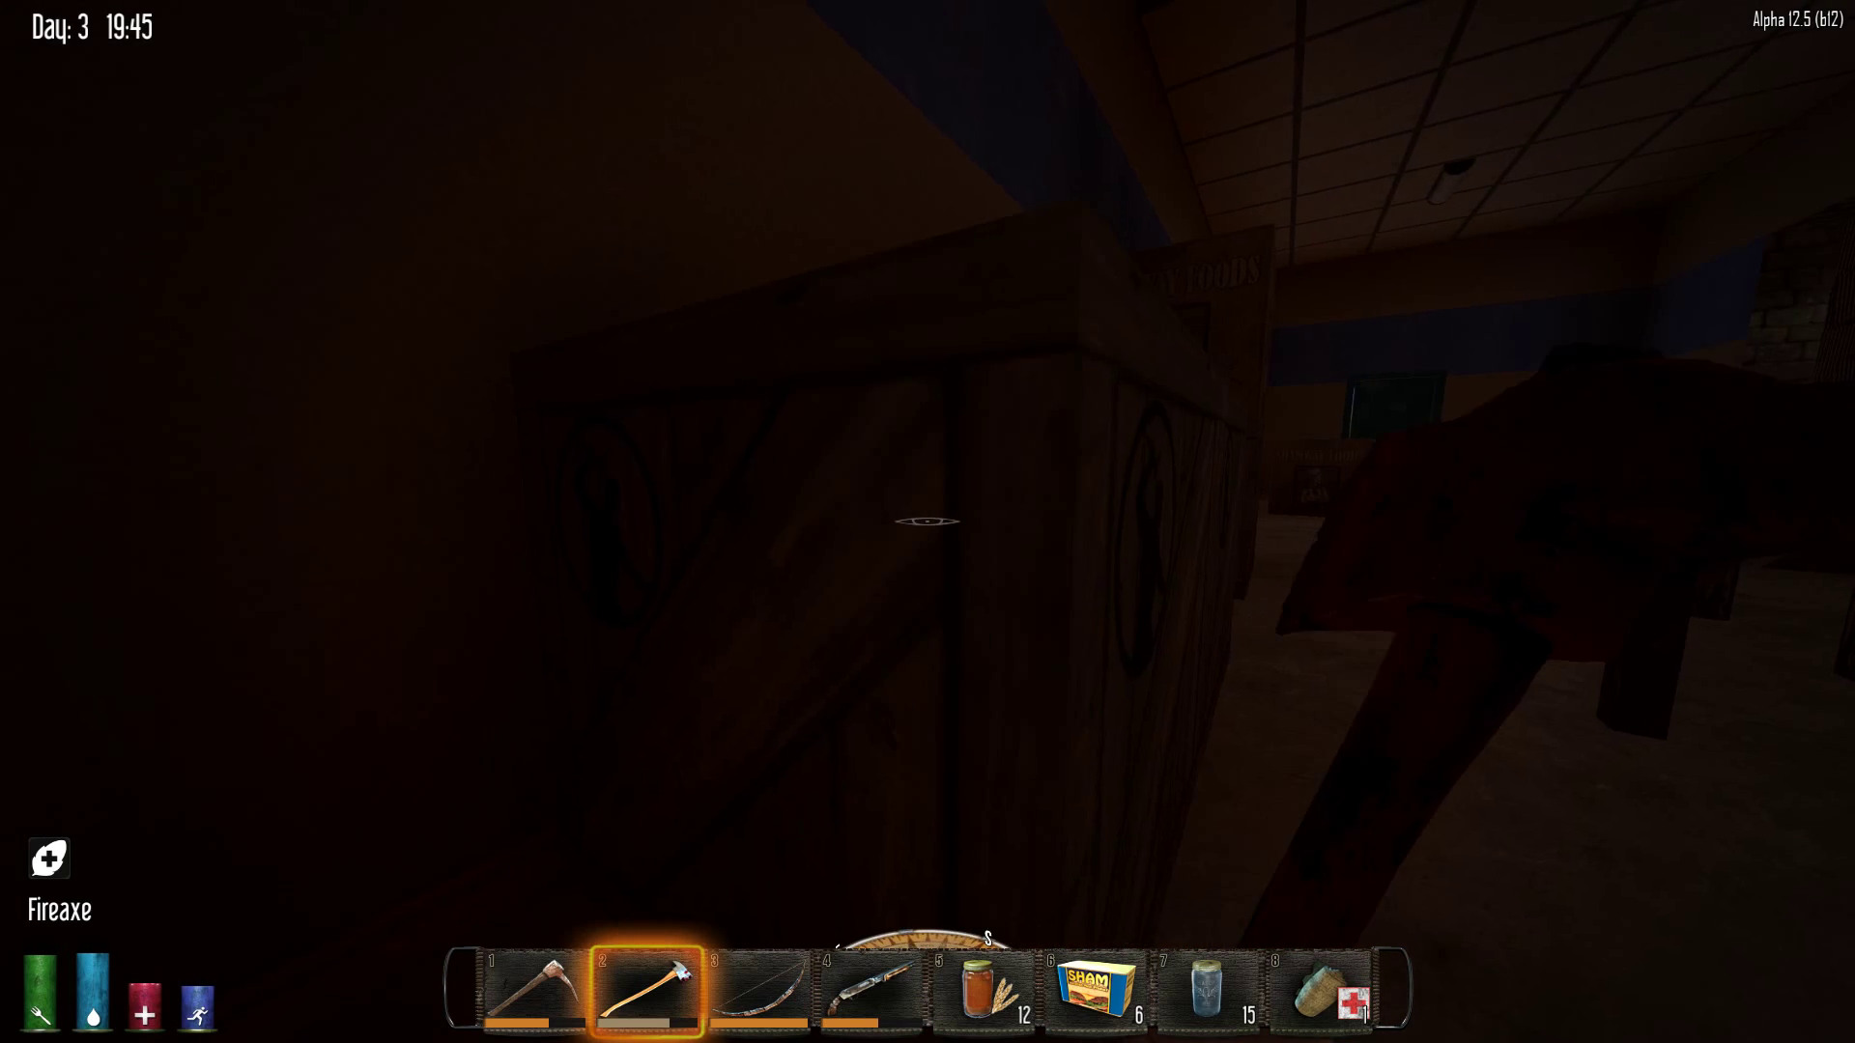
Chop open the next Shamway crate and loot it
{"action": "left_click", "coordinate": [929, 522]}
{"action": "left_click", "coordinate": [928, 521]}
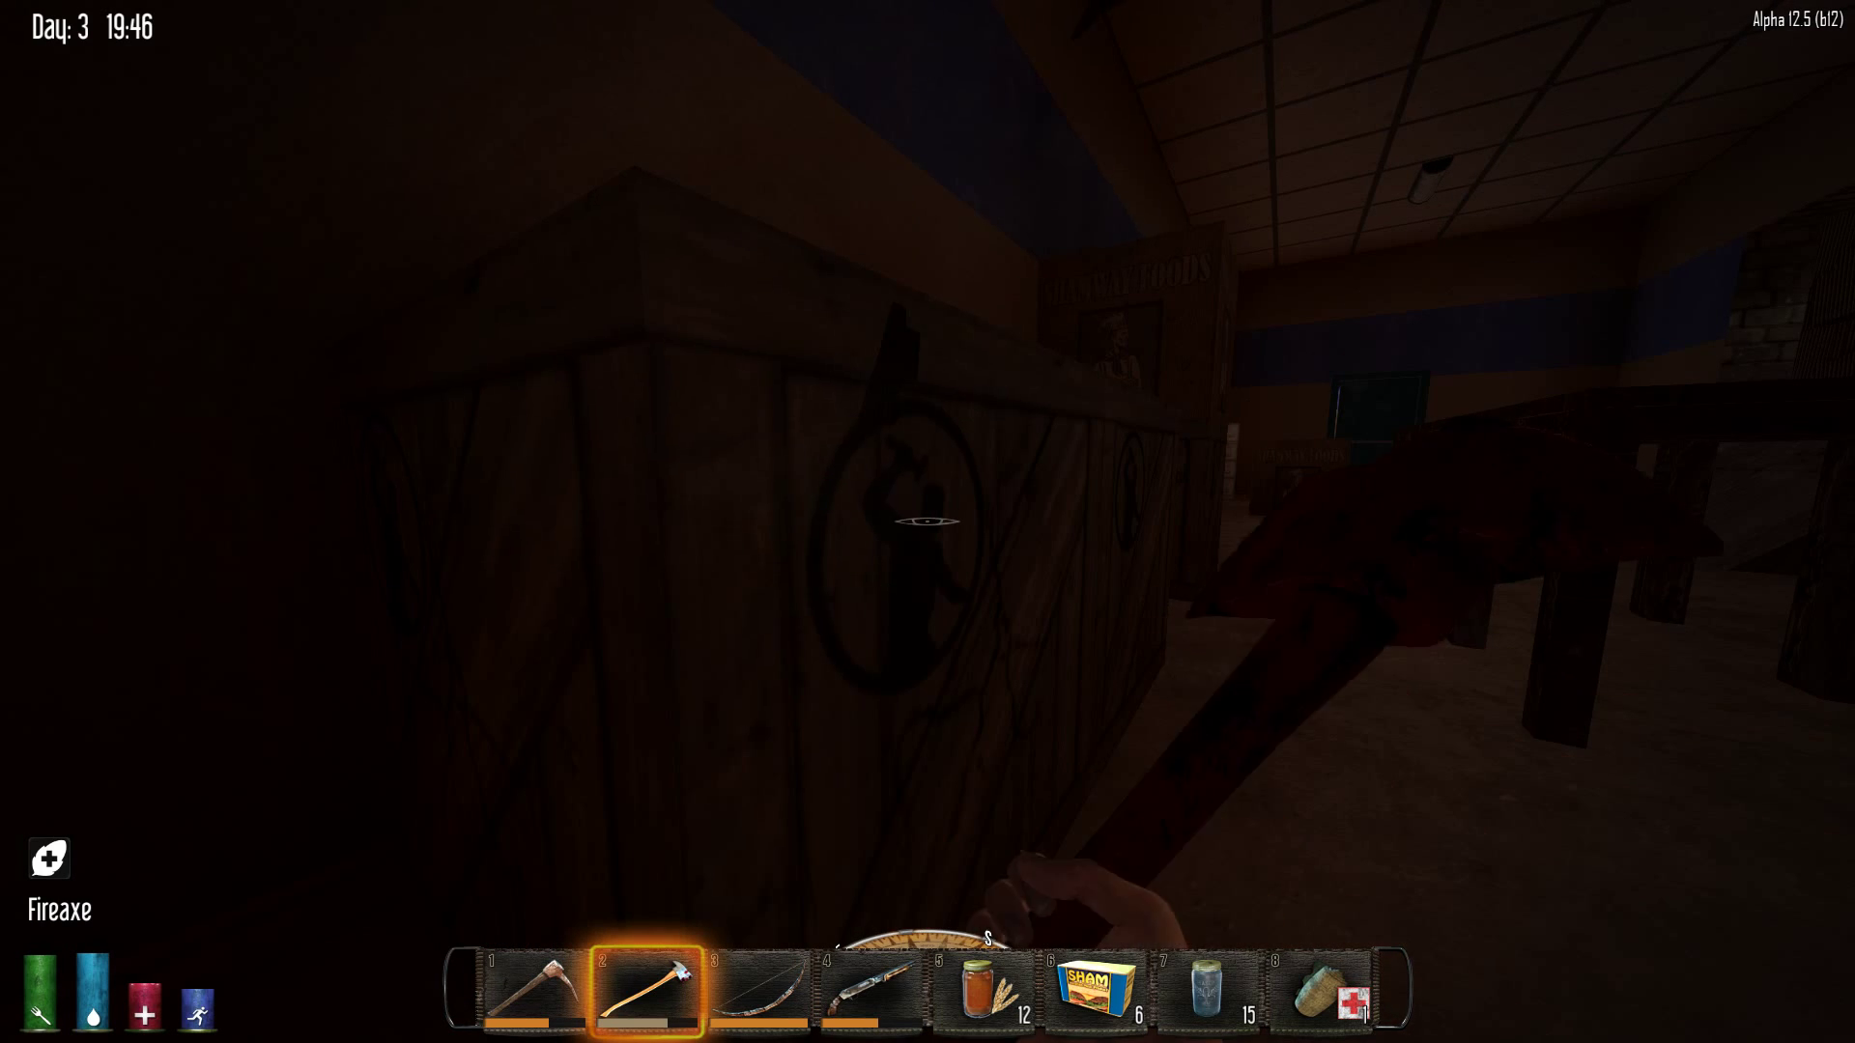
{"action": "left_click", "coordinate": [928, 523]}
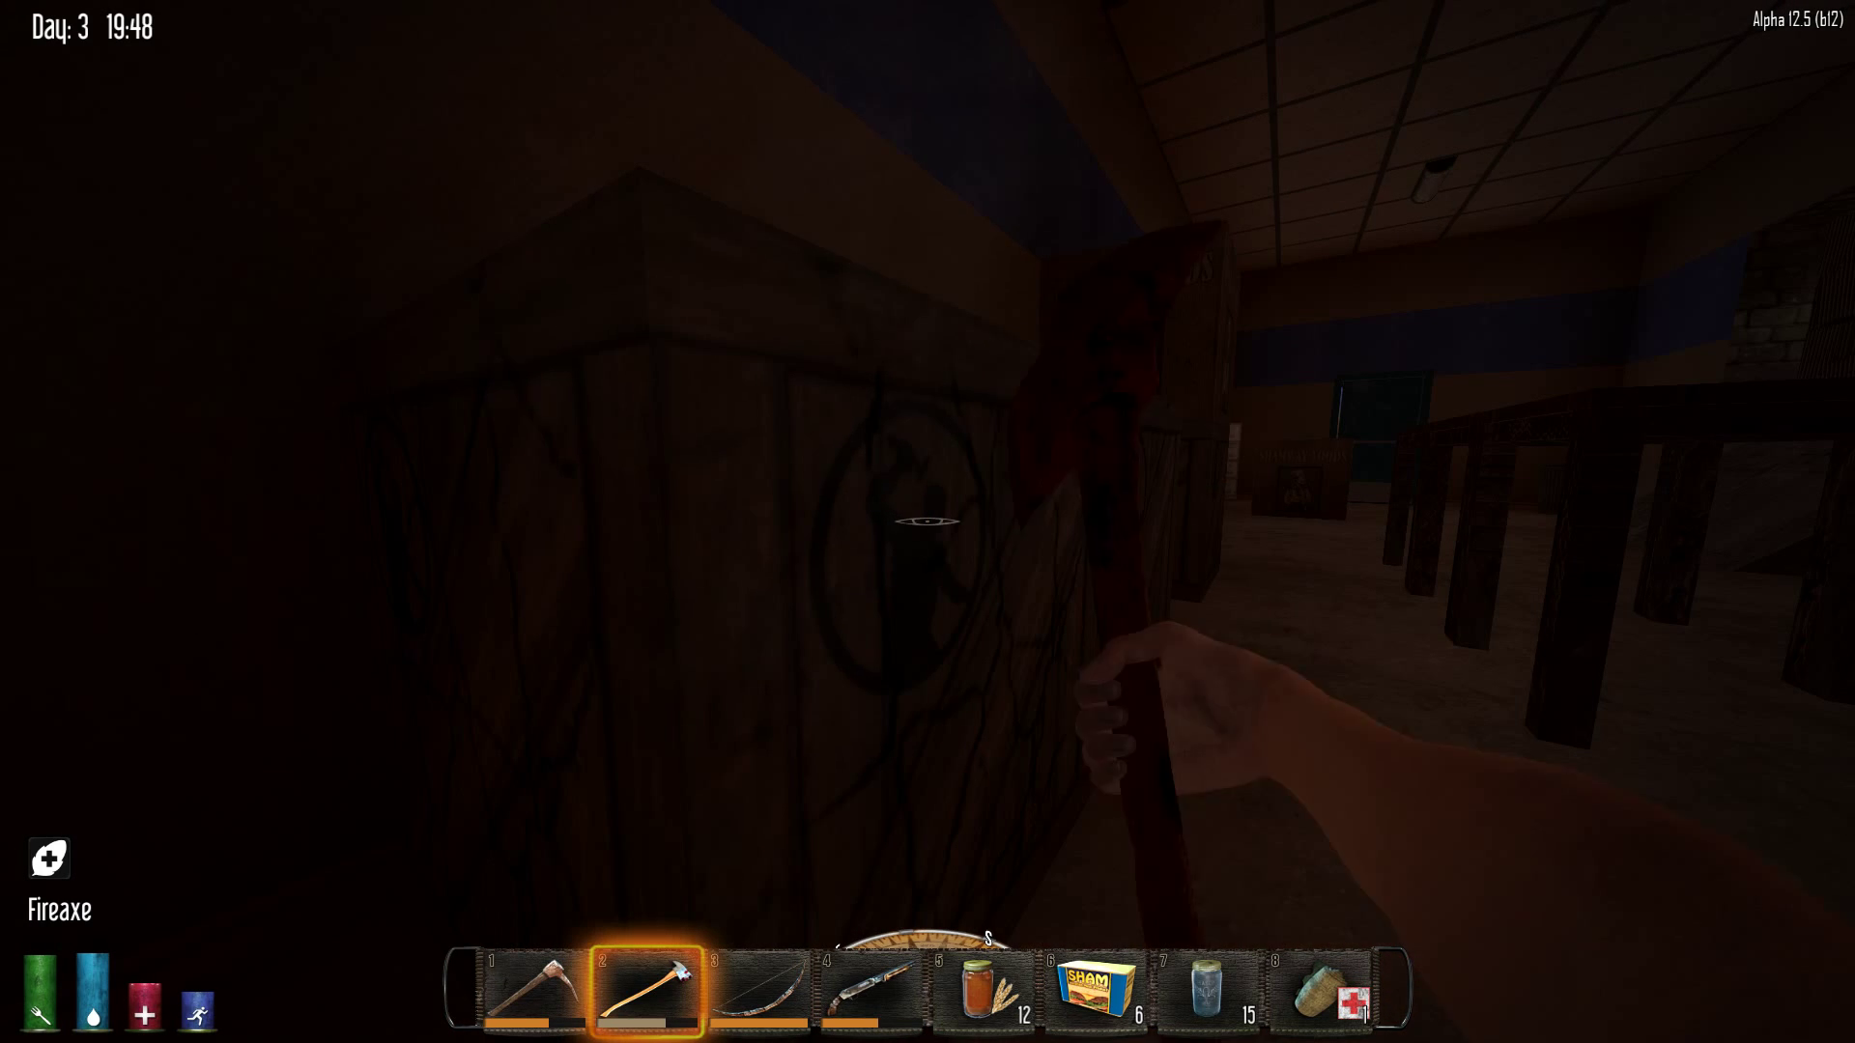
{"action": "key", "text": "e"}
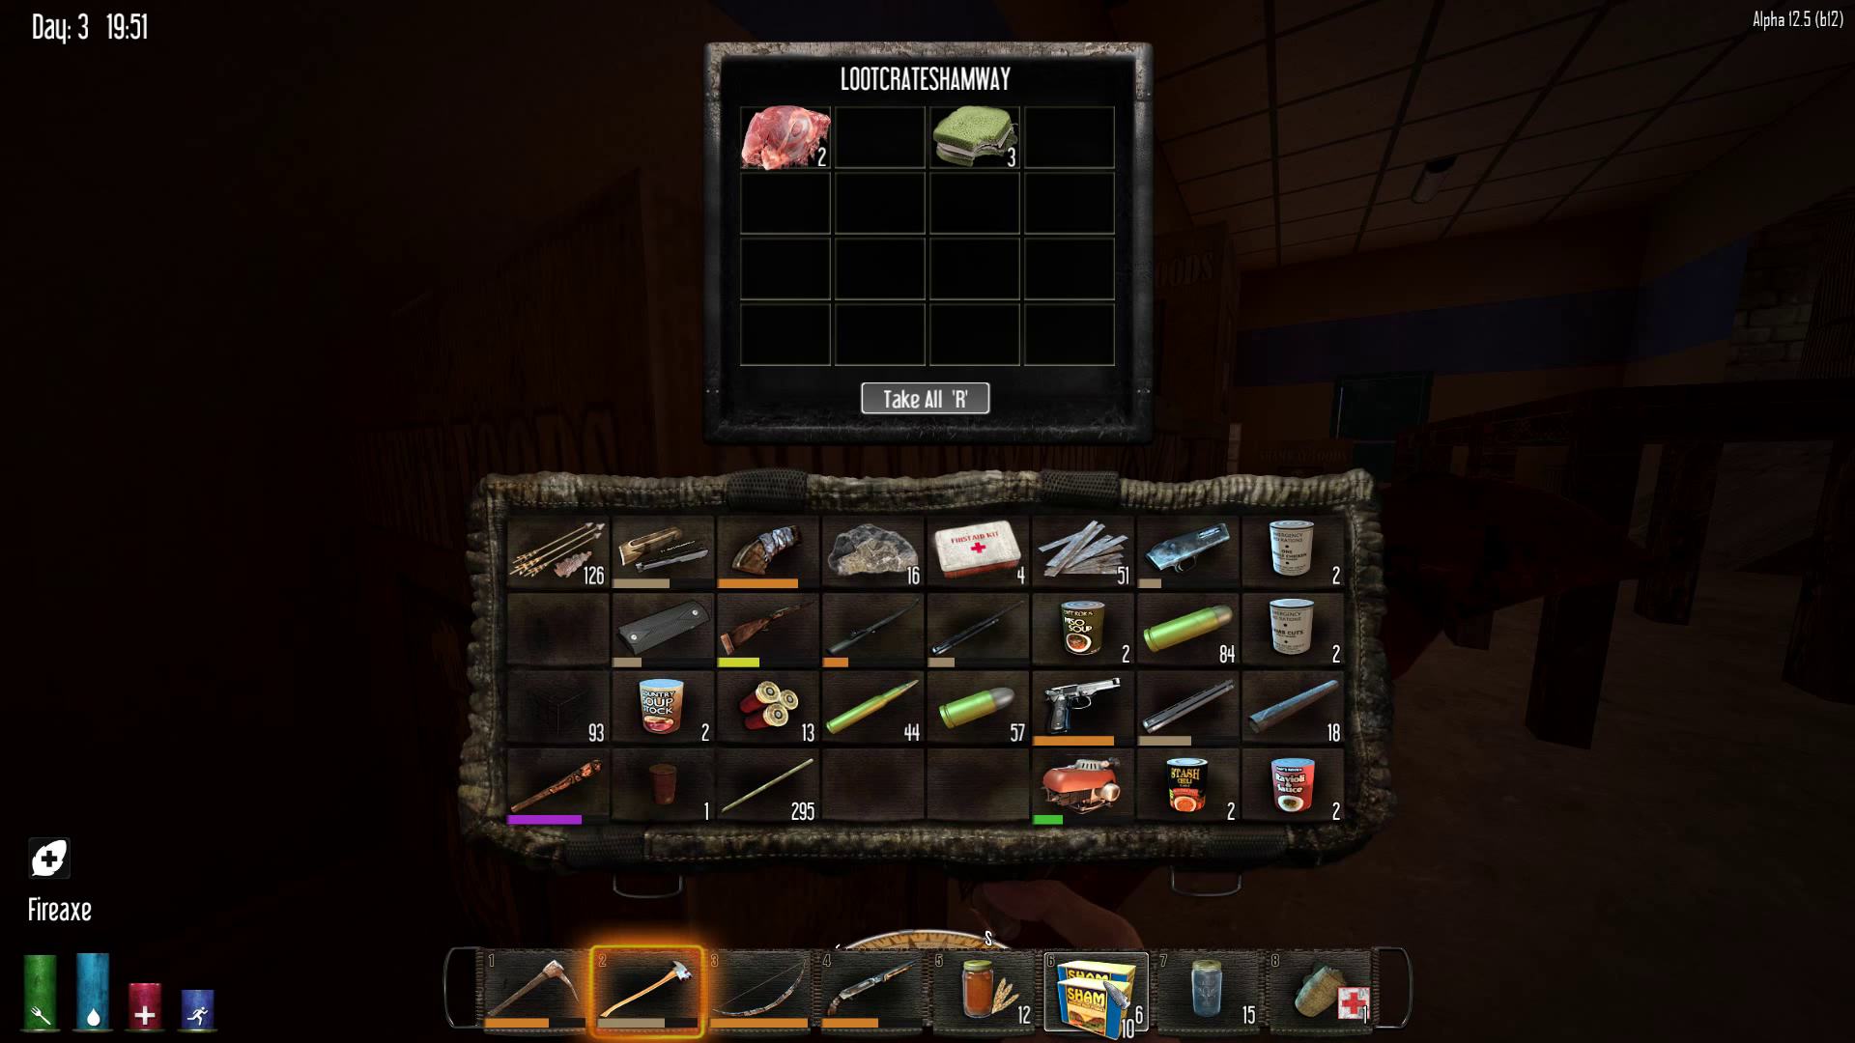
{"action": "key", "text": "Escape"}
Chop through another crate and search it and the neighbouring Shamway crate
{"action": "left_click", "coordinate": [928, 522]}
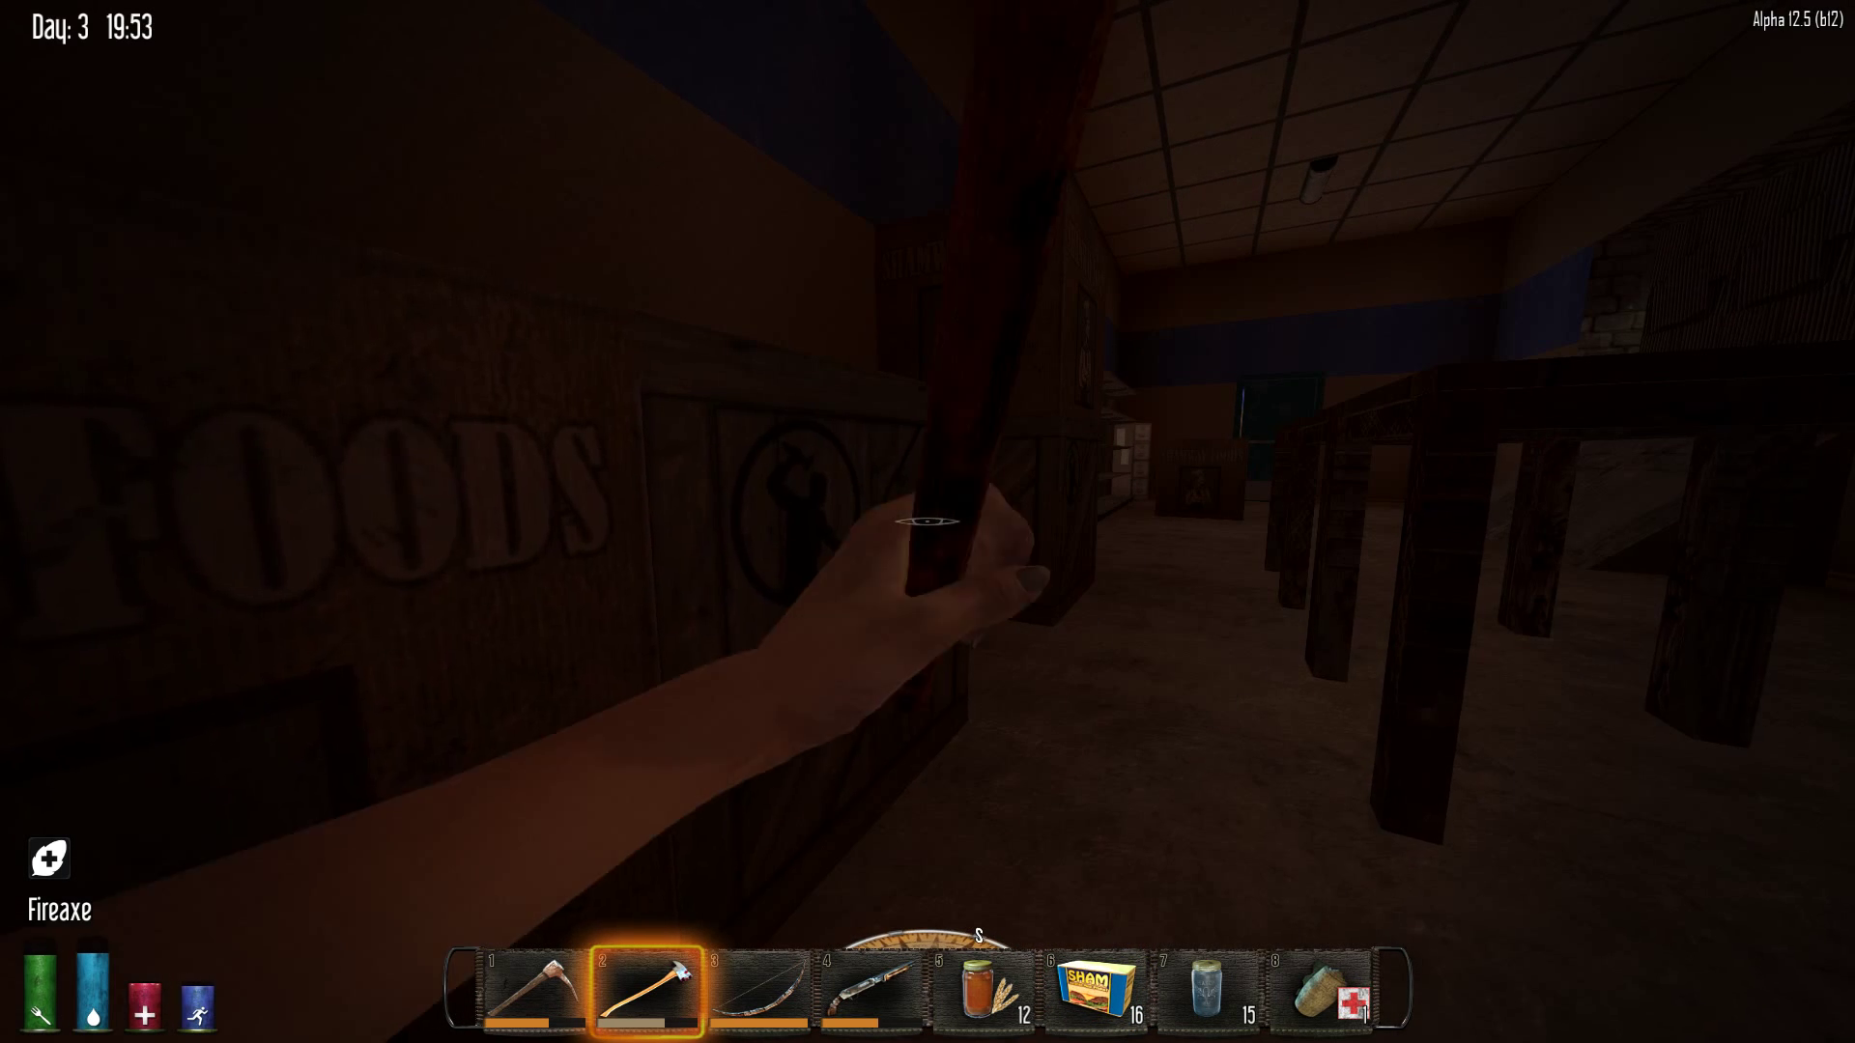
{"action": "left_click", "coordinate": [928, 523]}
{"action": "left_click", "coordinate": [928, 523]}
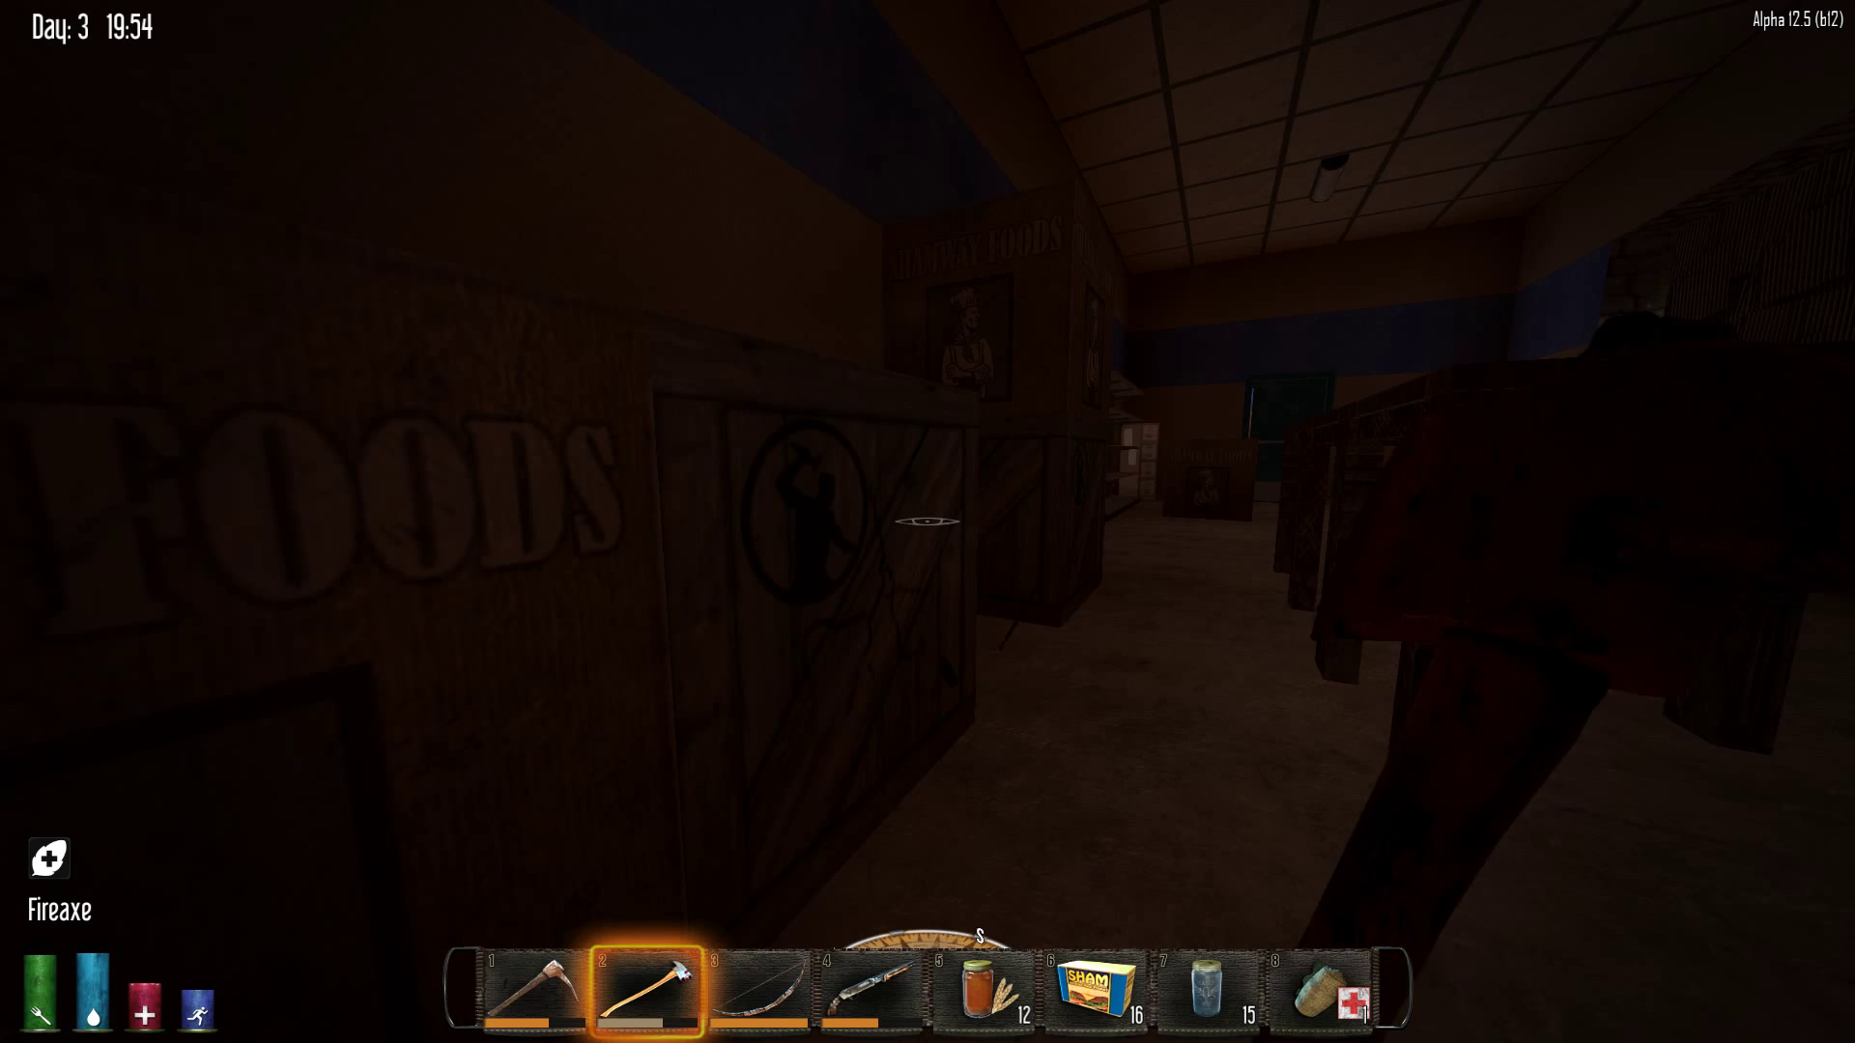
{"action": "left_click", "coordinate": [928, 521]}
{"action": "left_click", "coordinate": [928, 521]}
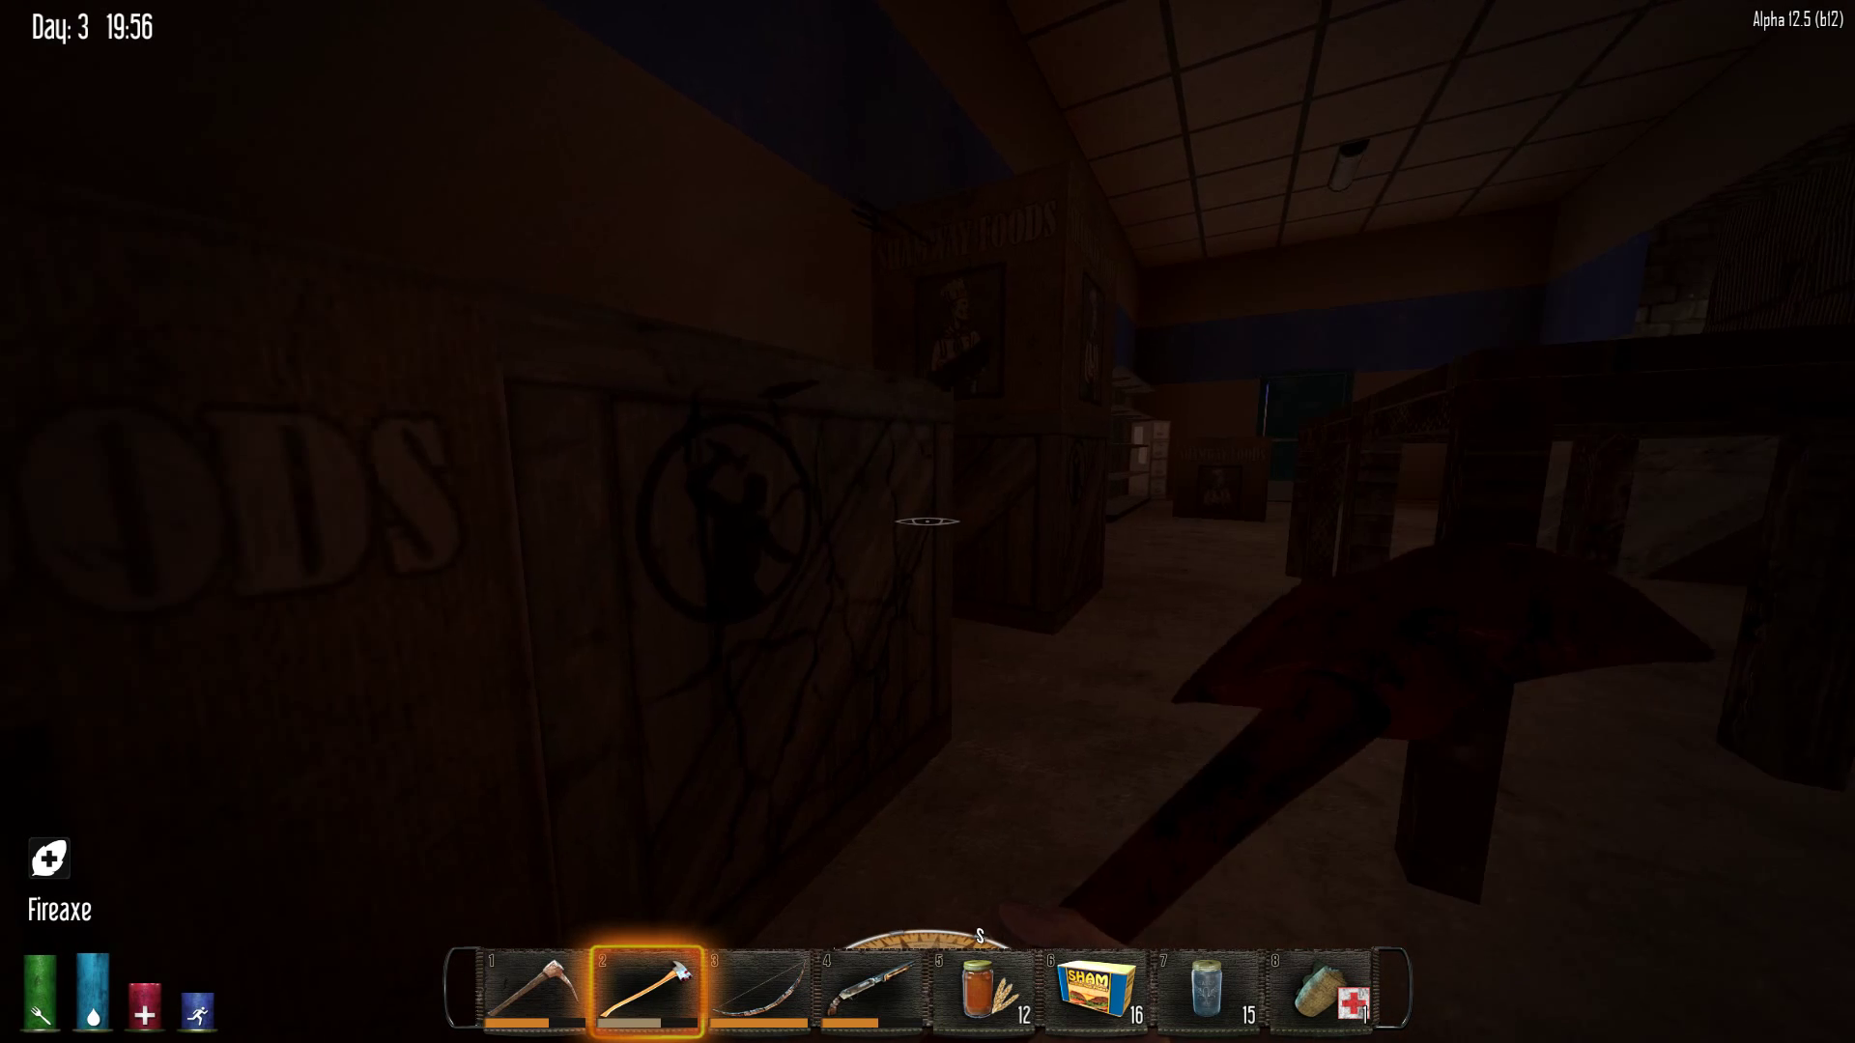
{"action": "left_click", "coordinate": [929, 523]}
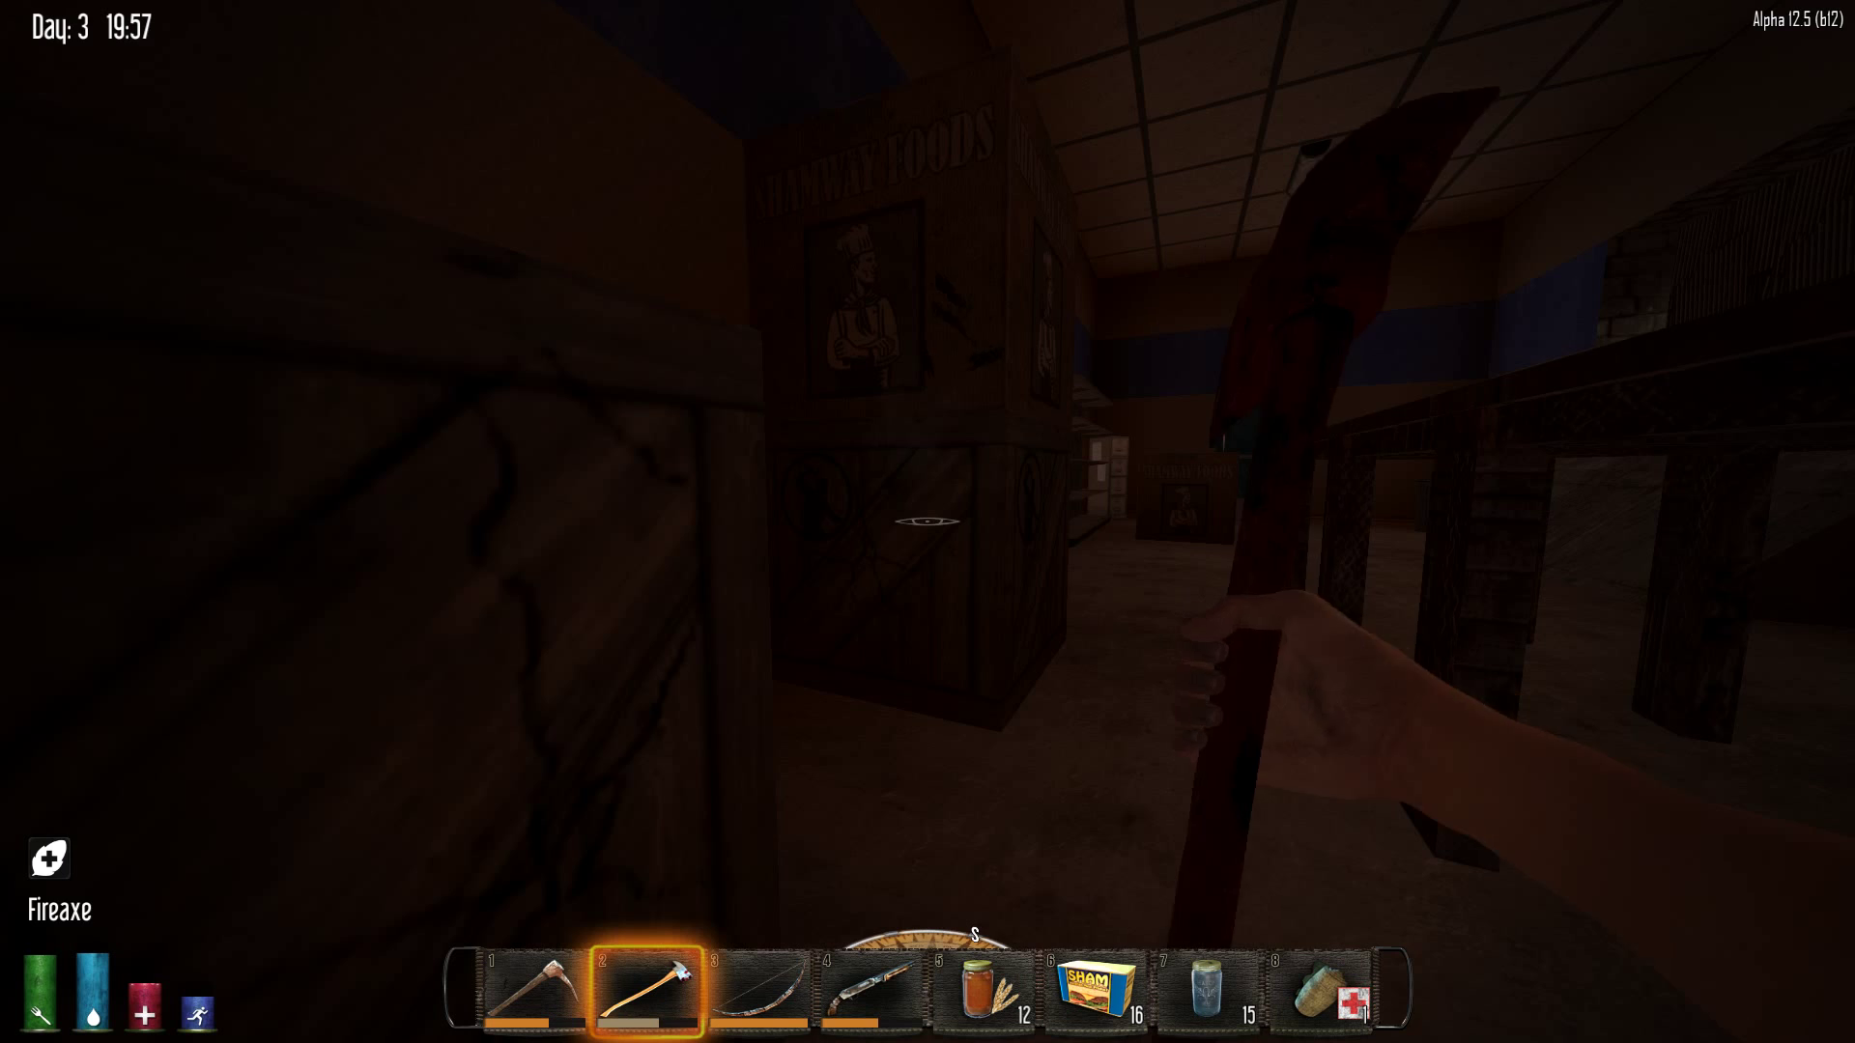
{"action": "left_click", "coordinate": [929, 522]}
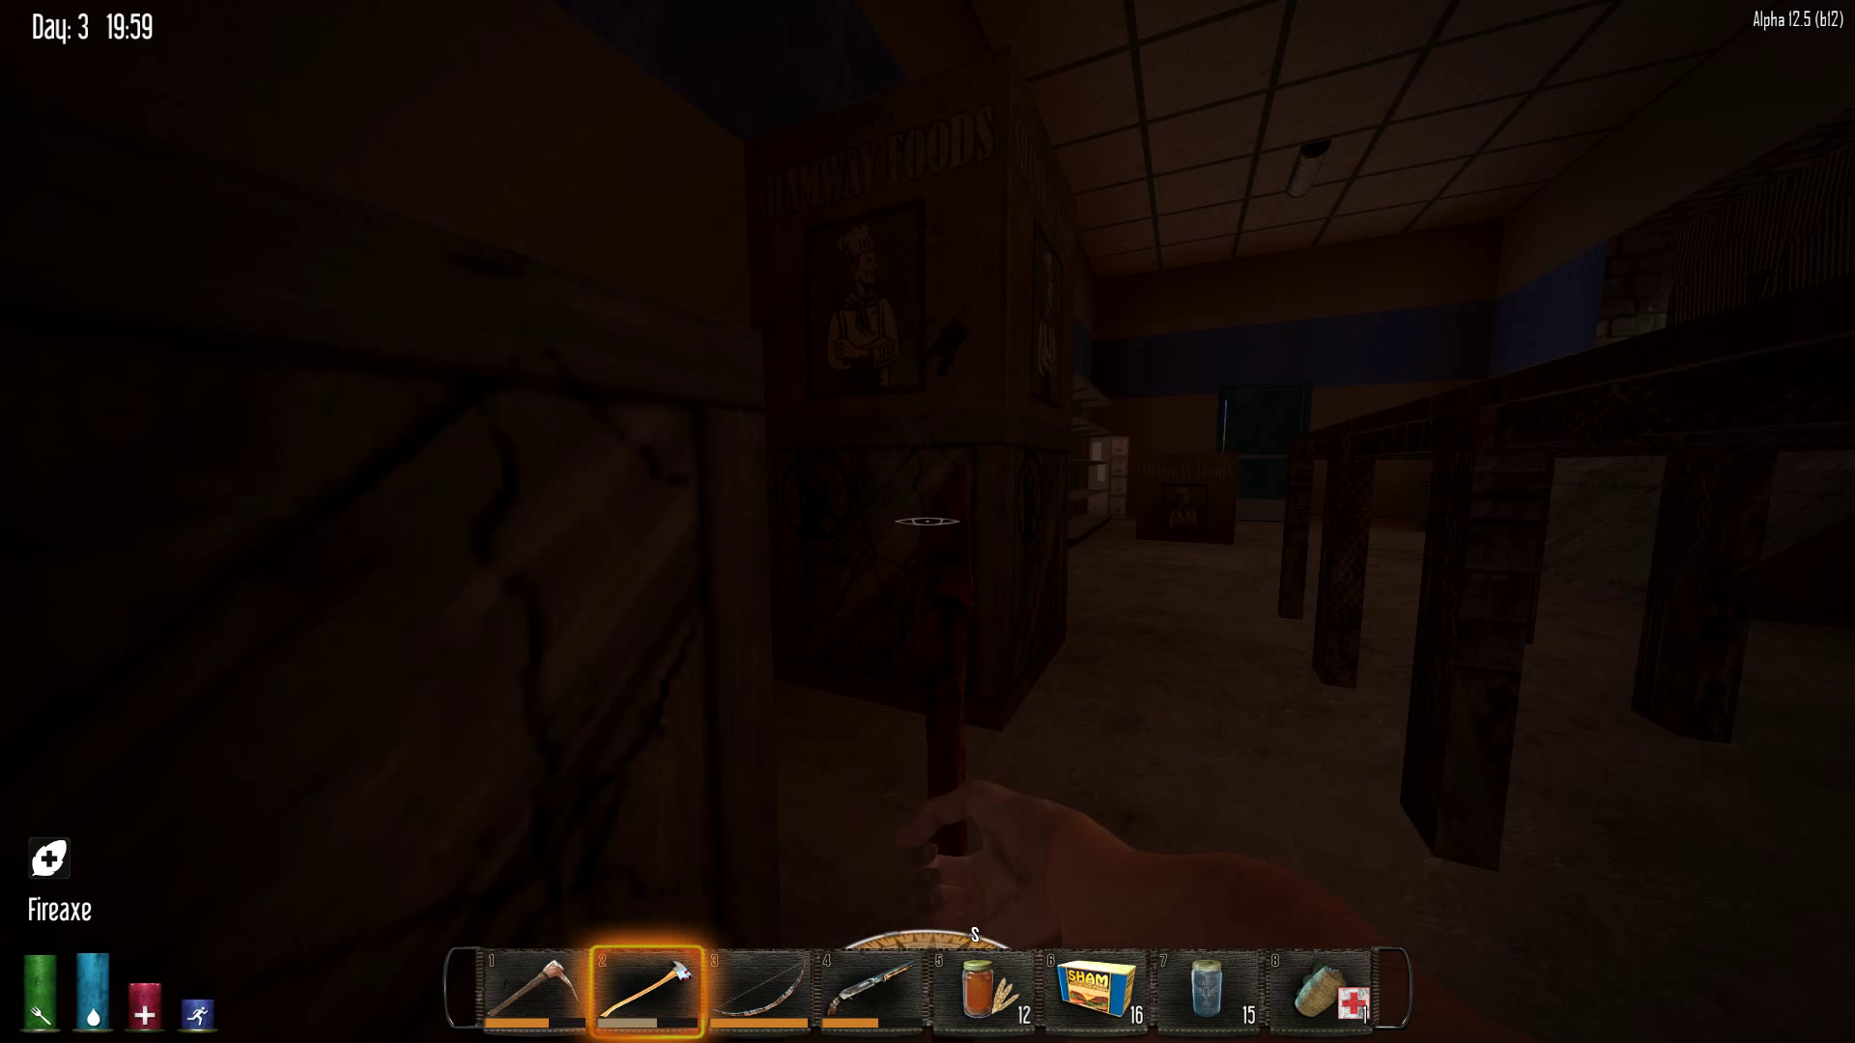
{"action": "left_click", "coordinate": [928, 523]}
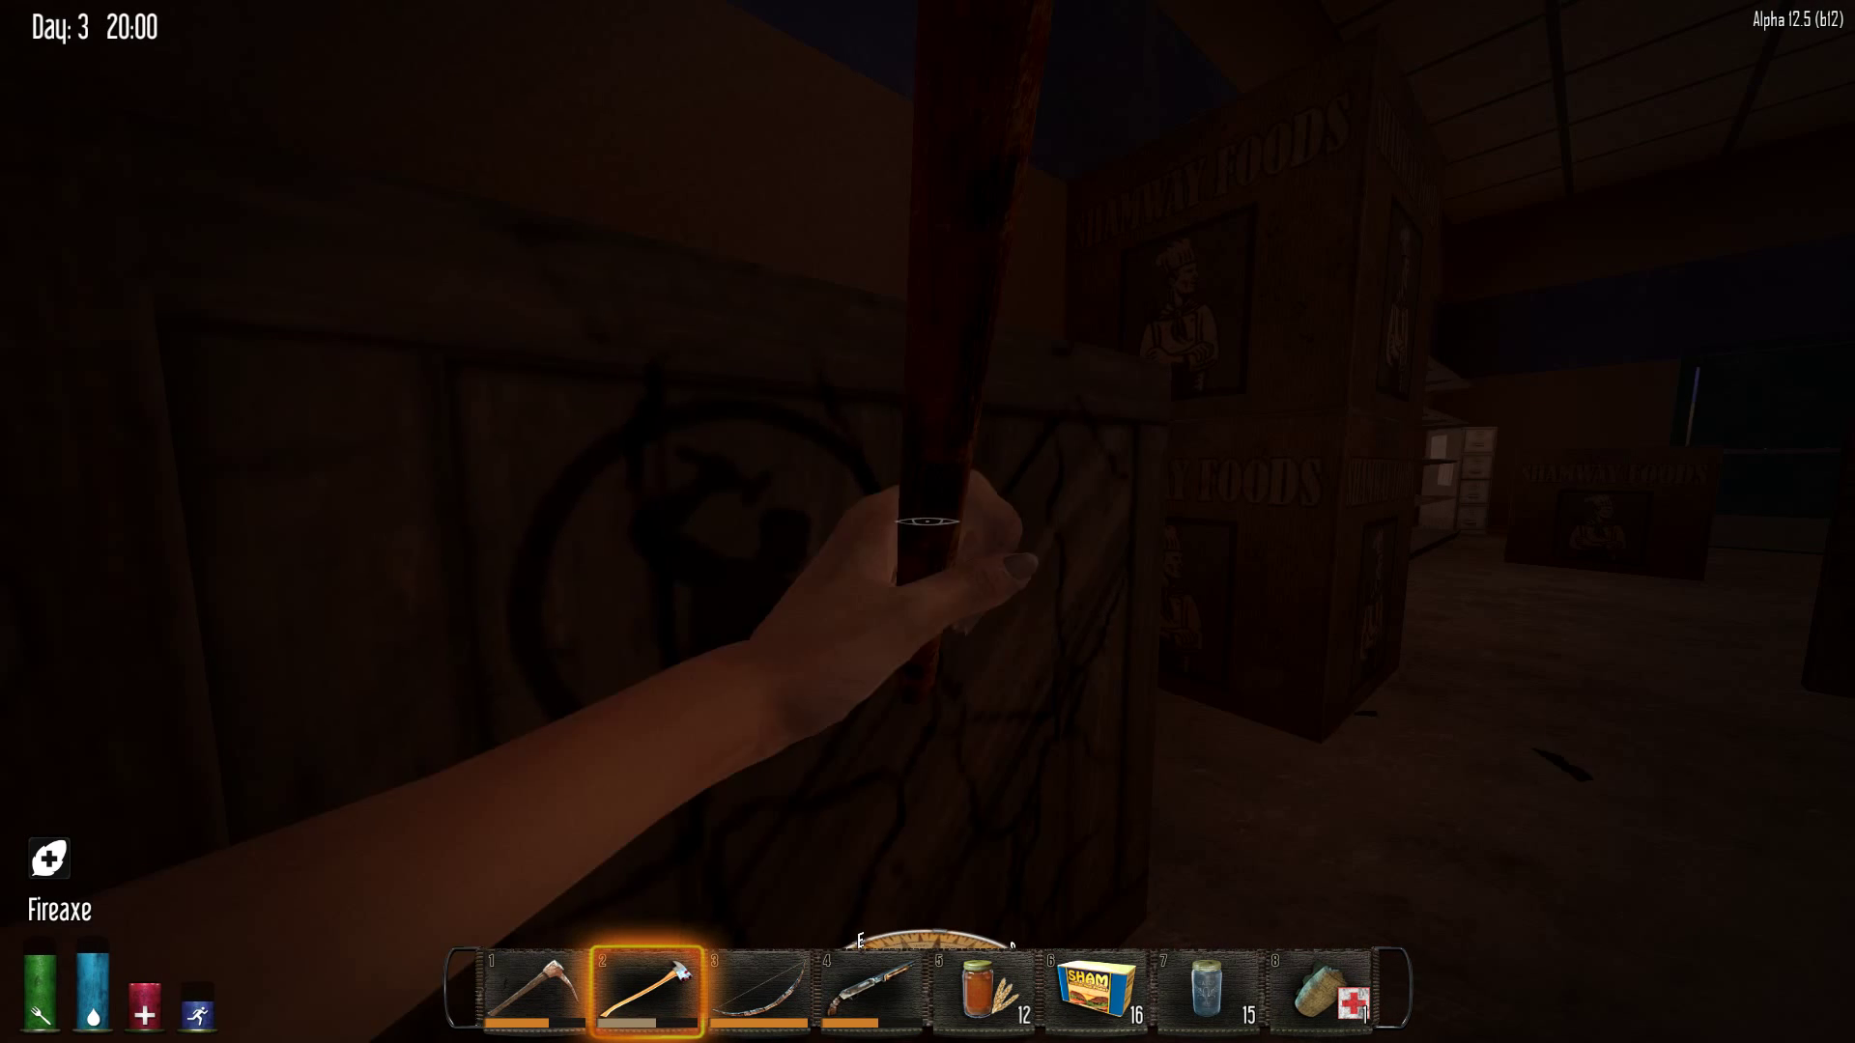
{"action": "key", "text": "e"}
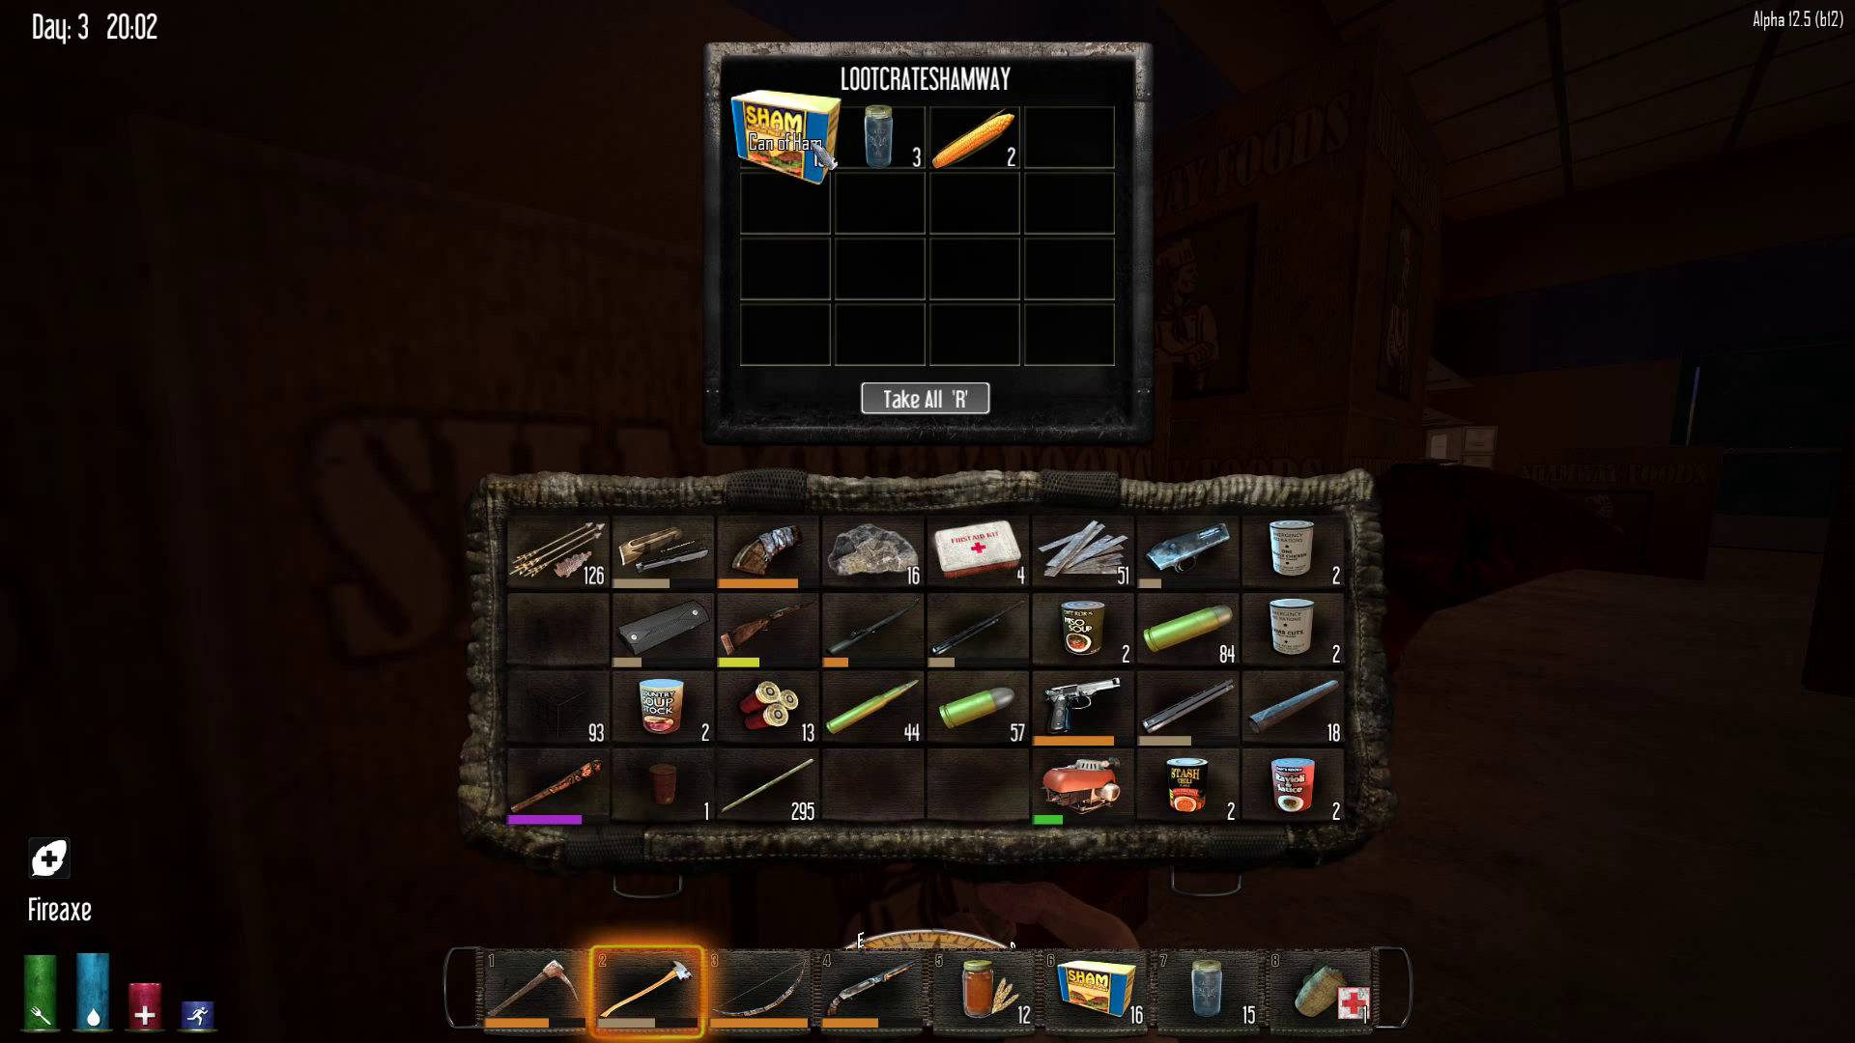
{"action": "key", "text": "Escape"}
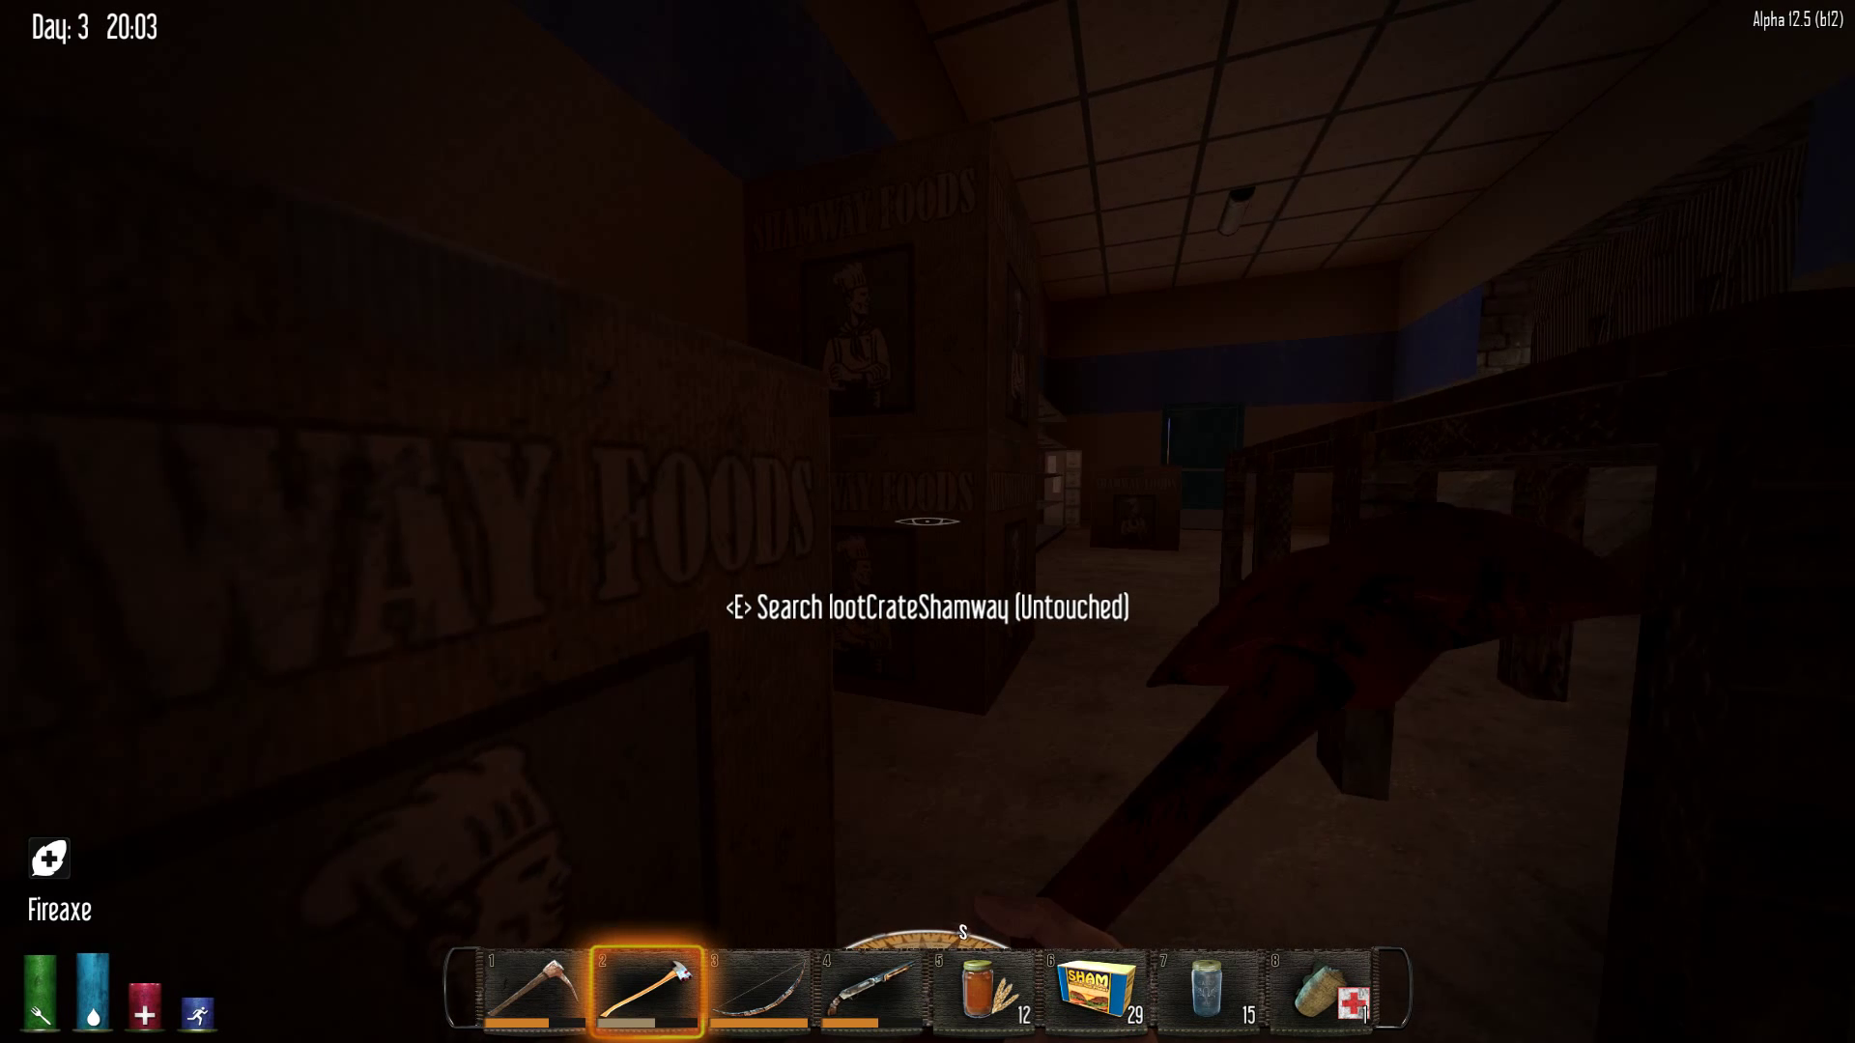
{"action": "key", "text": "e"}
{"action": "key", "text": "Escape"}
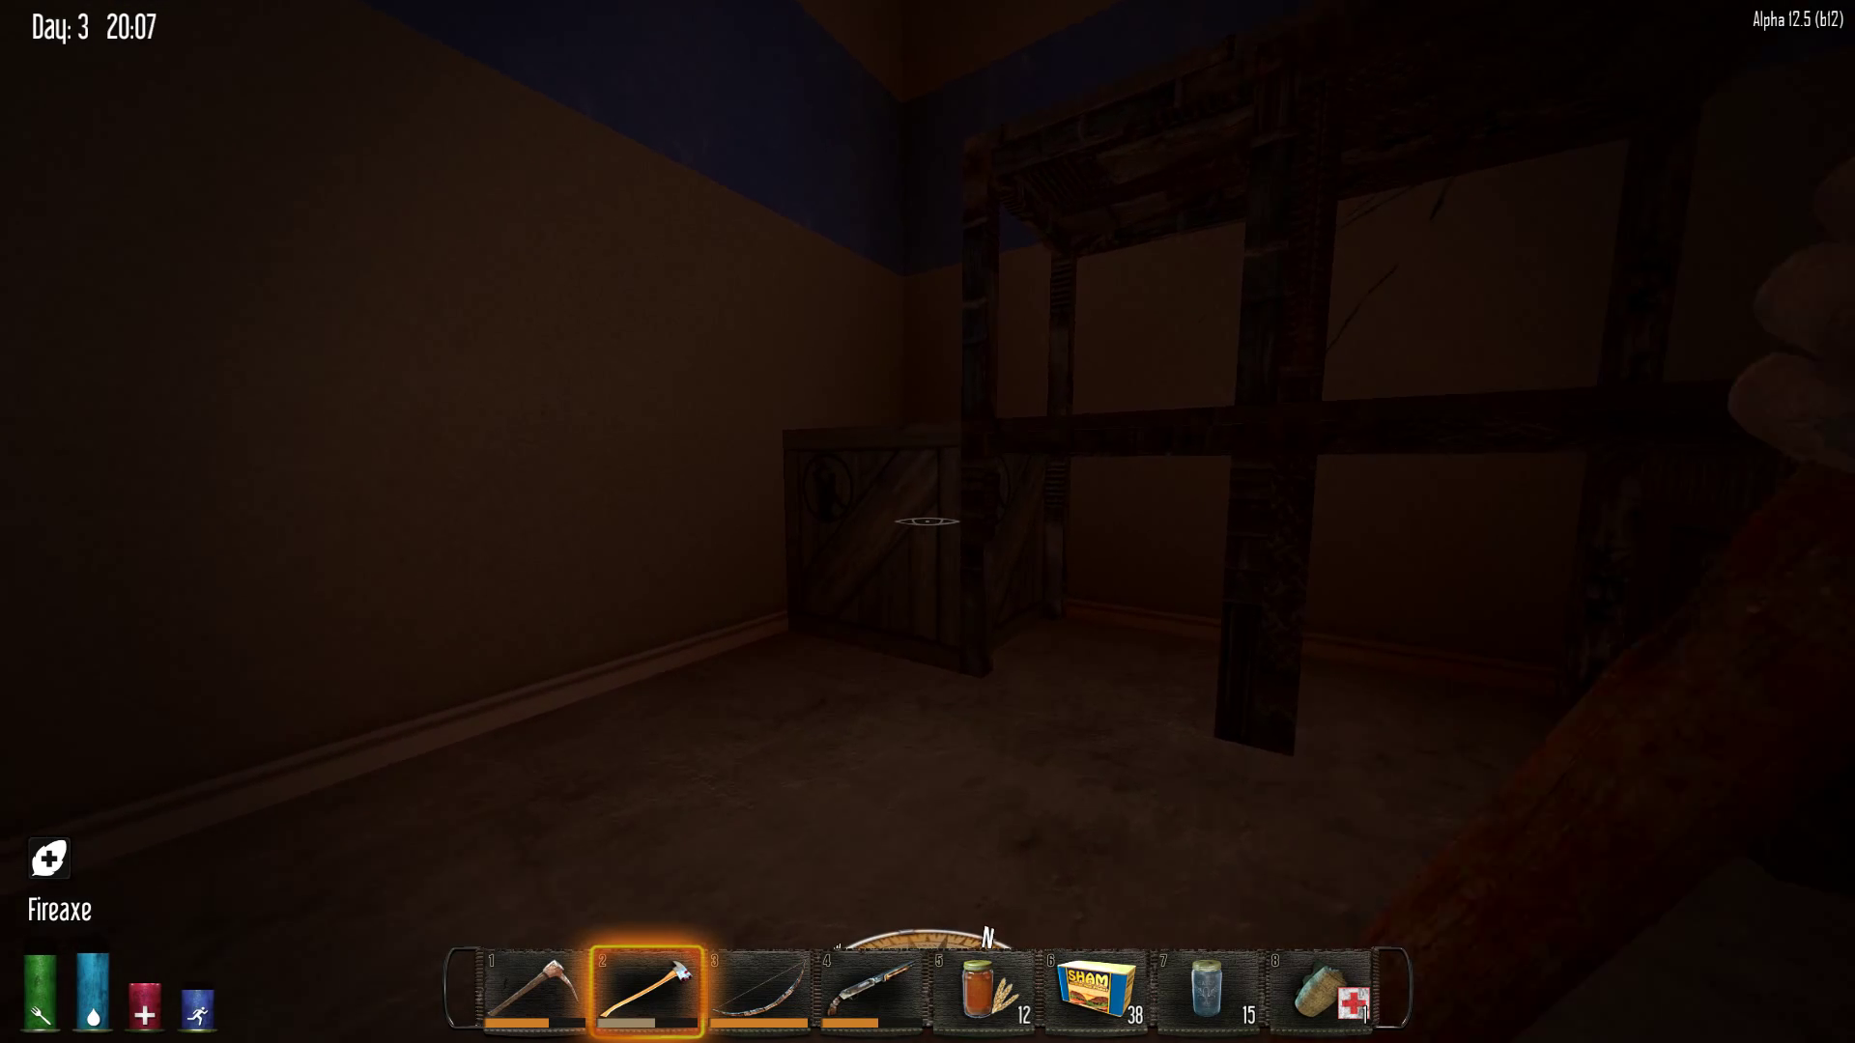
Break the crate by the shelving and loot its contents
{"action": "left_click", "coordinate": [928, 521]}
{"action": "left_click", "coordinate": [928, 523]}
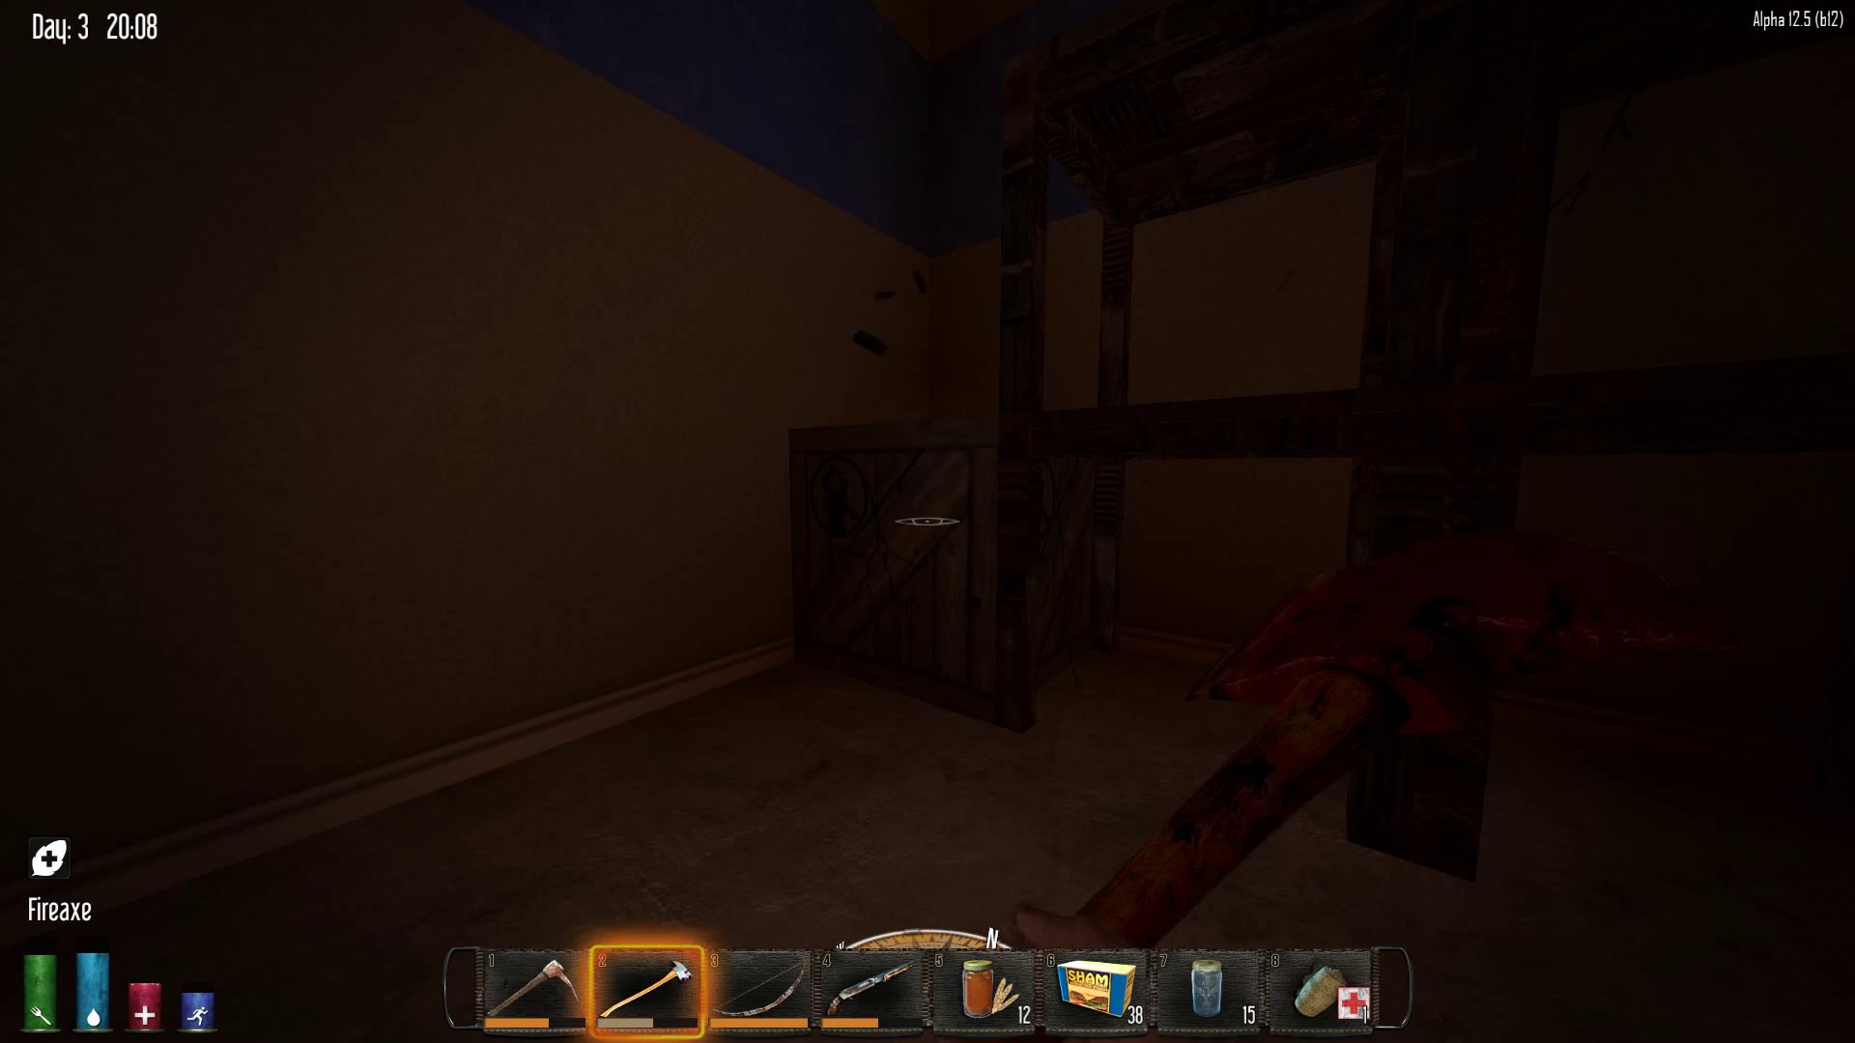
{"action": "left_click", "coordinate": [928, 522]}
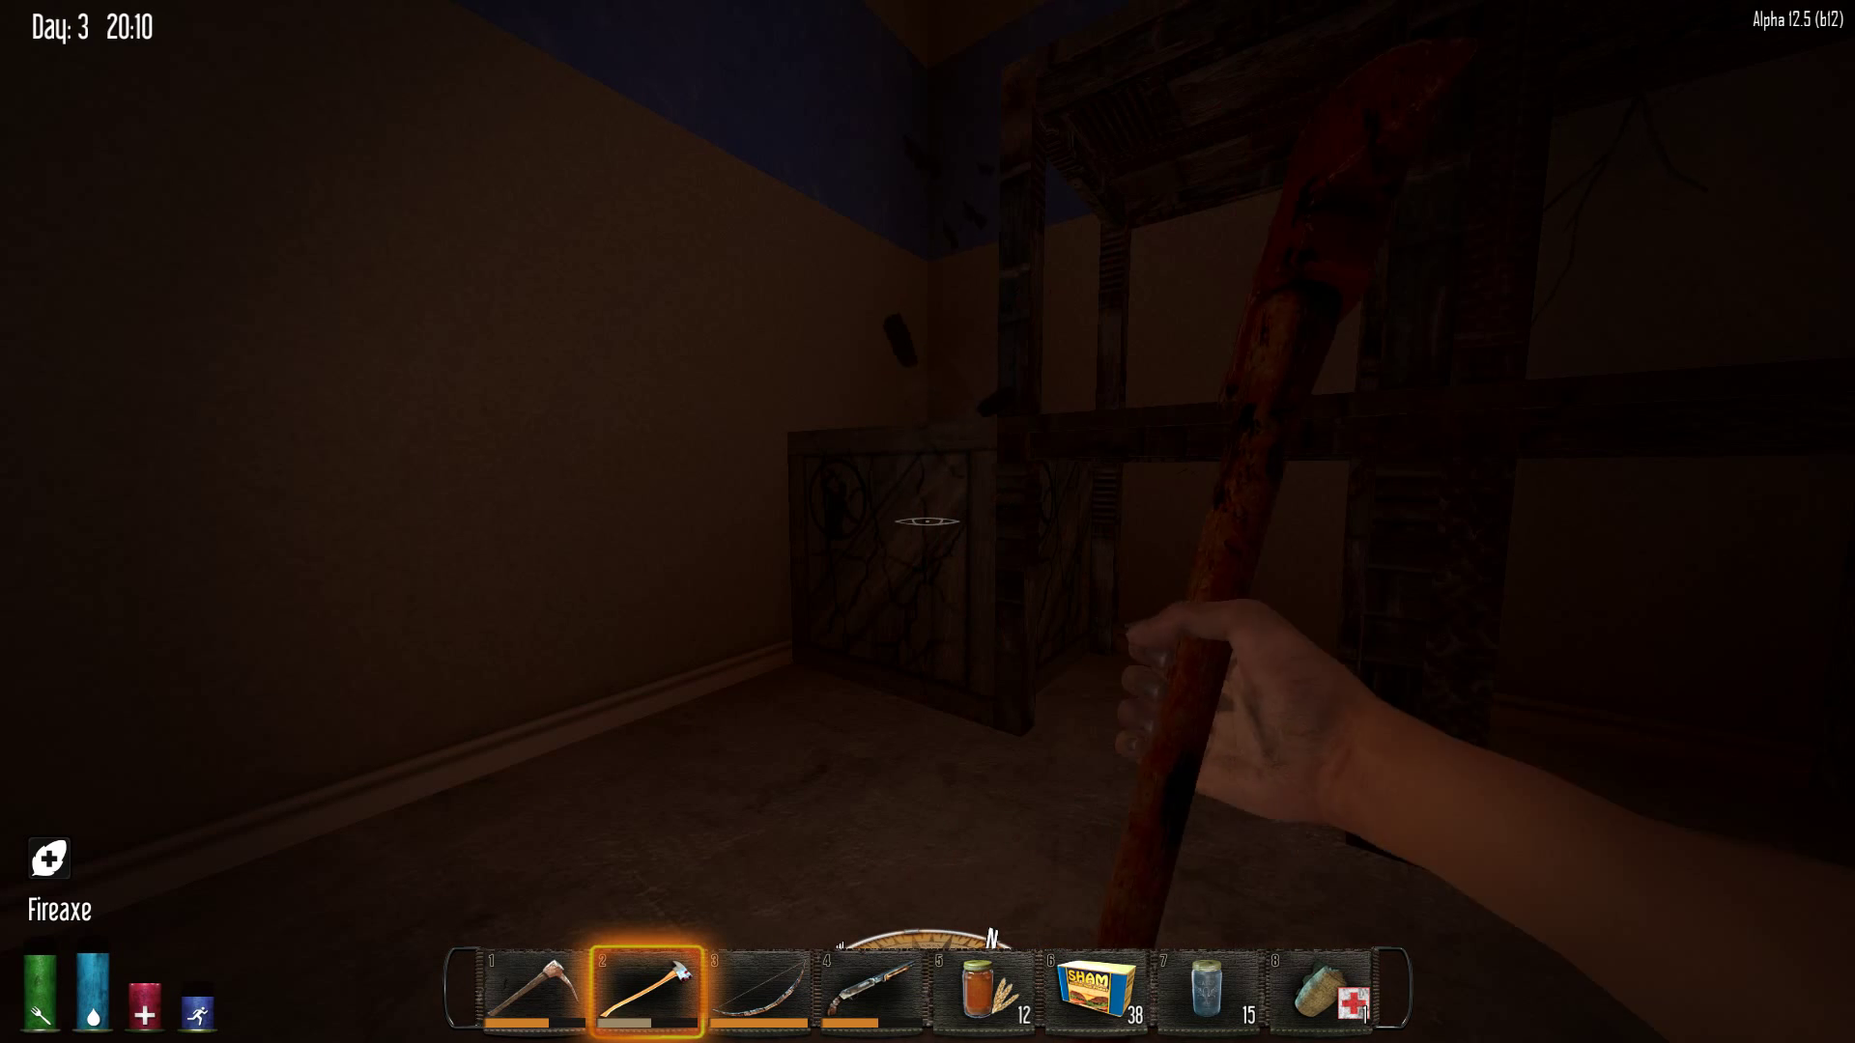
{"action": "left_click", "coordinate": [928, 523]}
{"action": "key", "text": "e"}
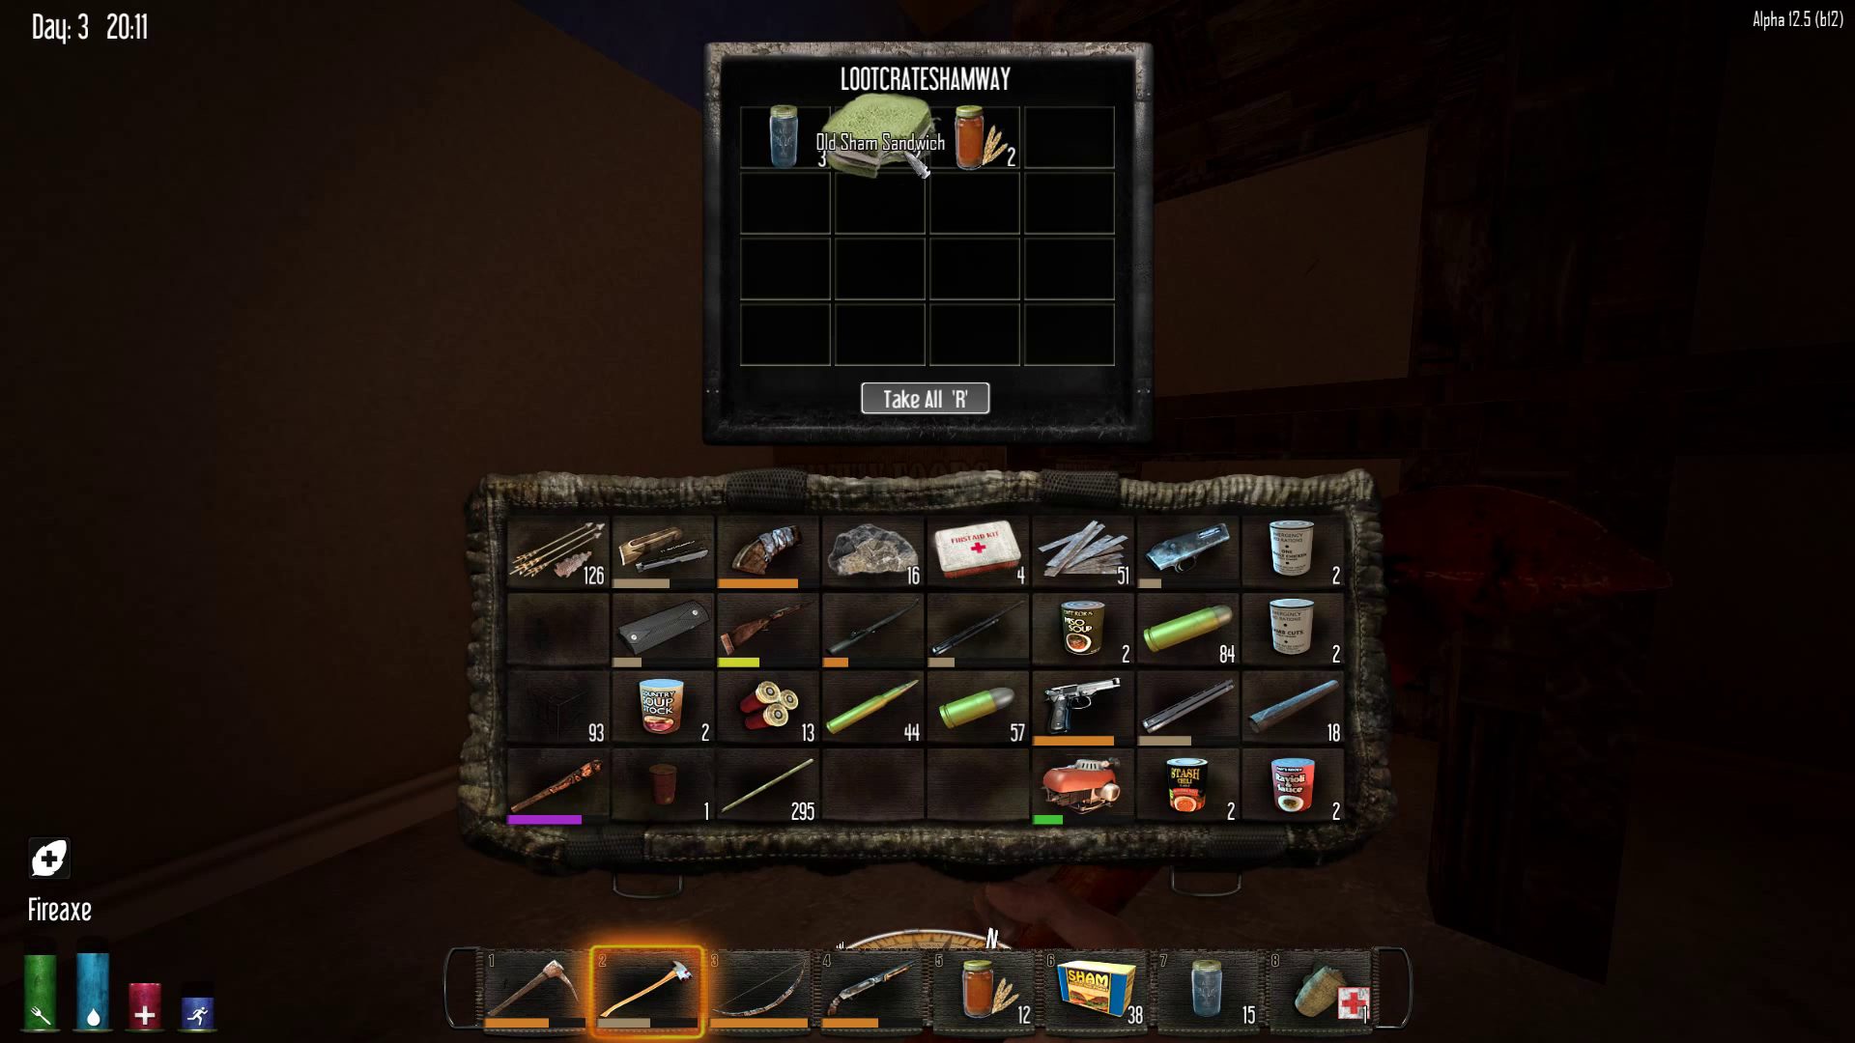
{"action": "key", "text": "Escape"}
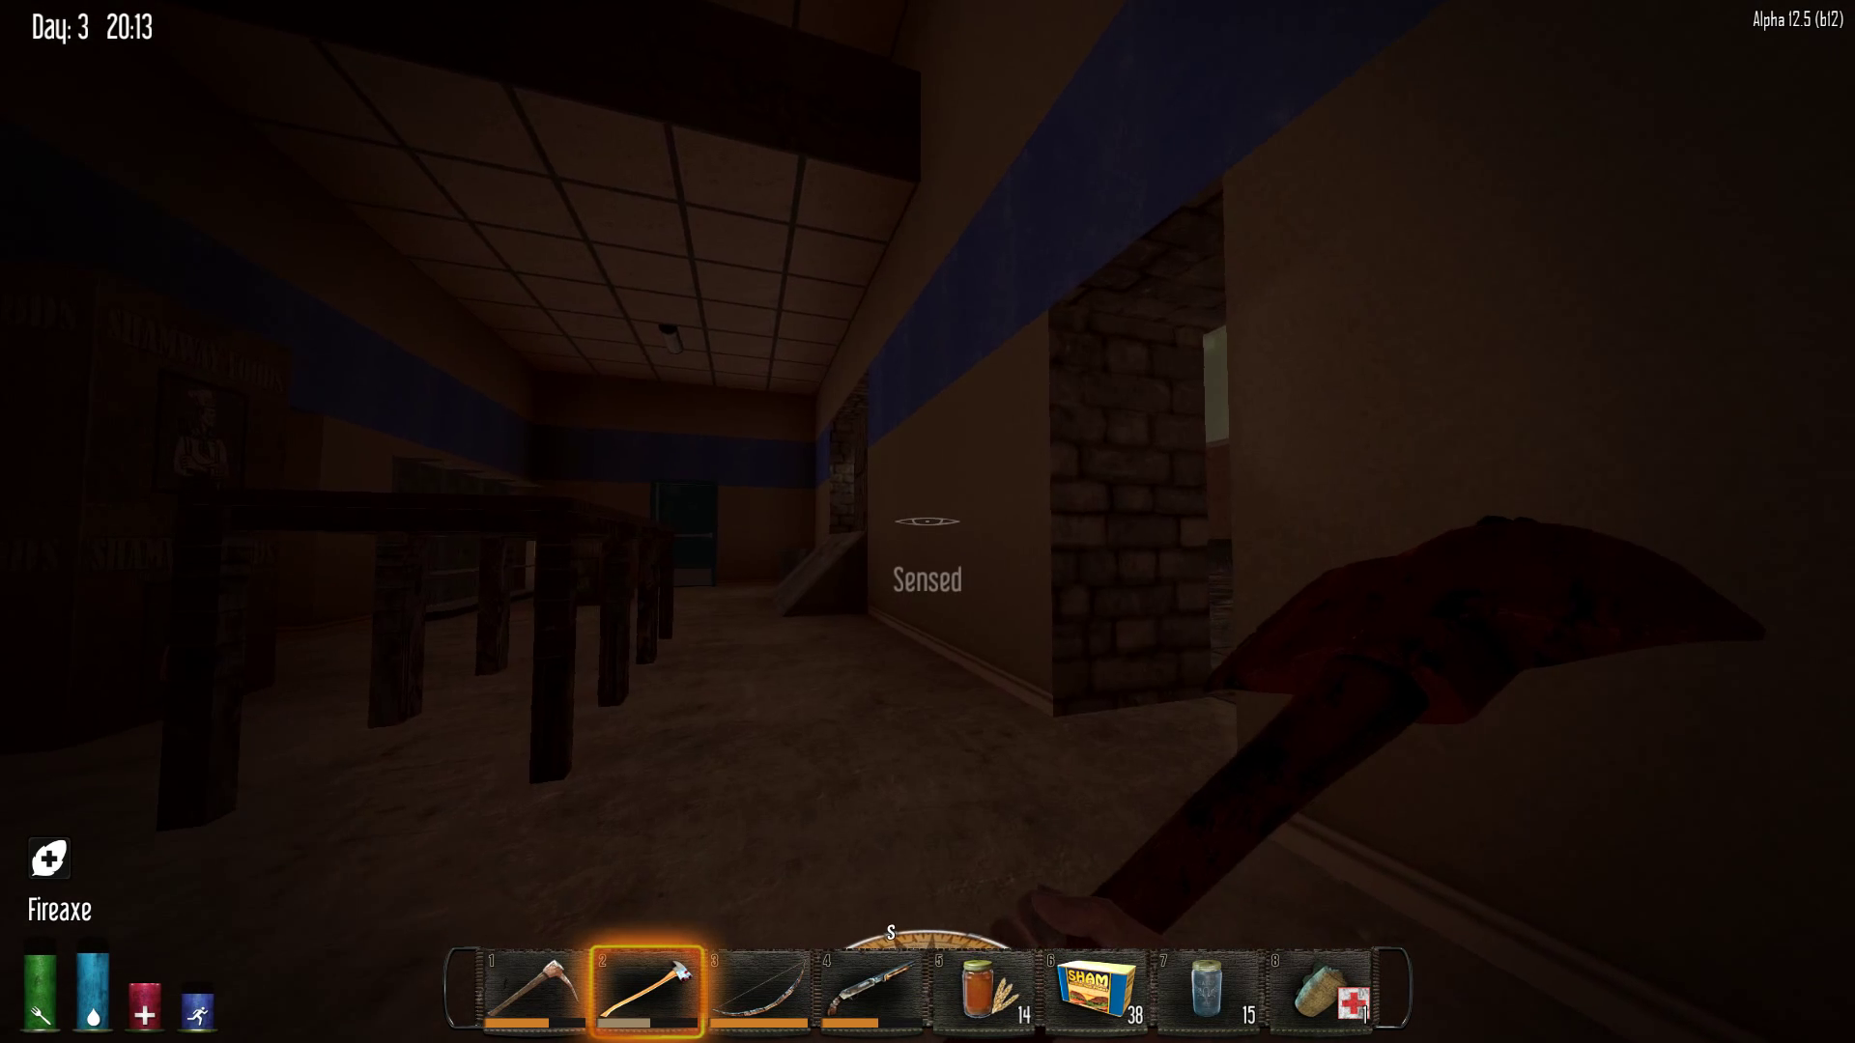
Switch to the wooden bow, fire an arrow, and walk into the store
{"action": "key", "text": "3"}
{"action": "key", "text": "w"}
{"action": "key", "text": "c"}
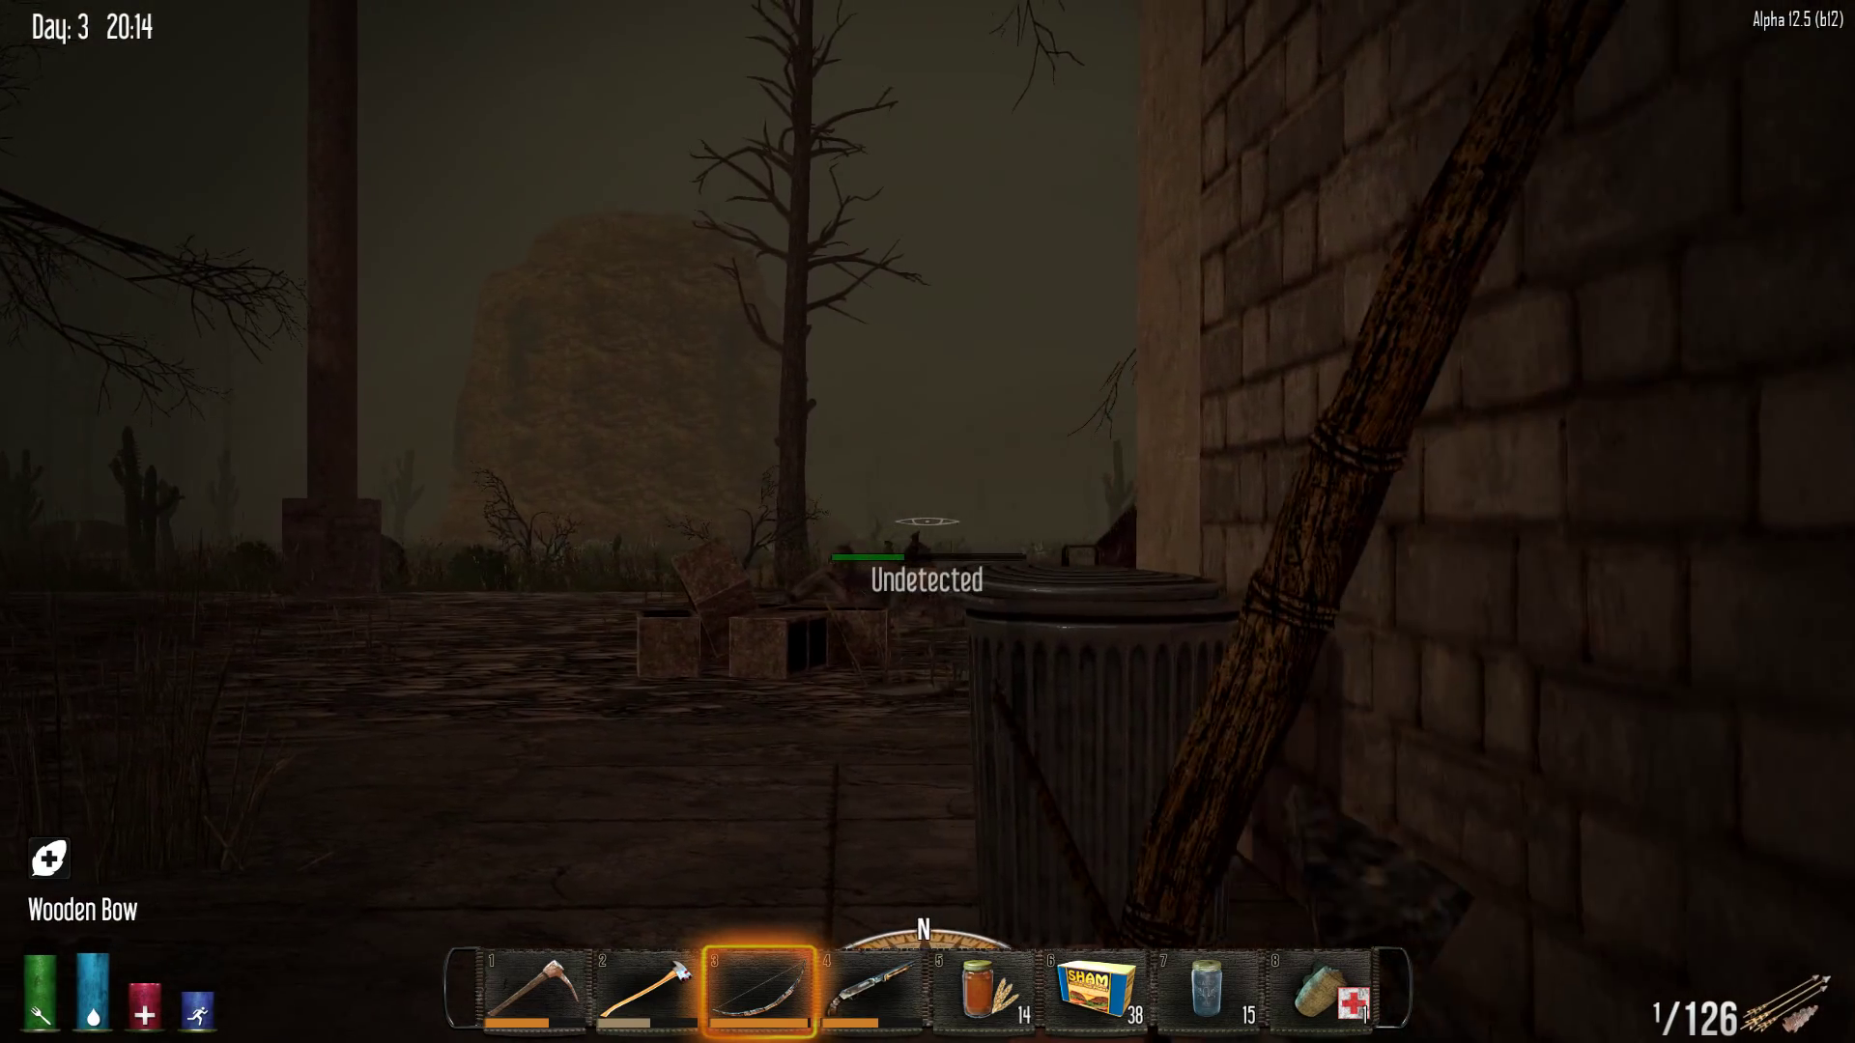
{"action": "key", "text": "w"}
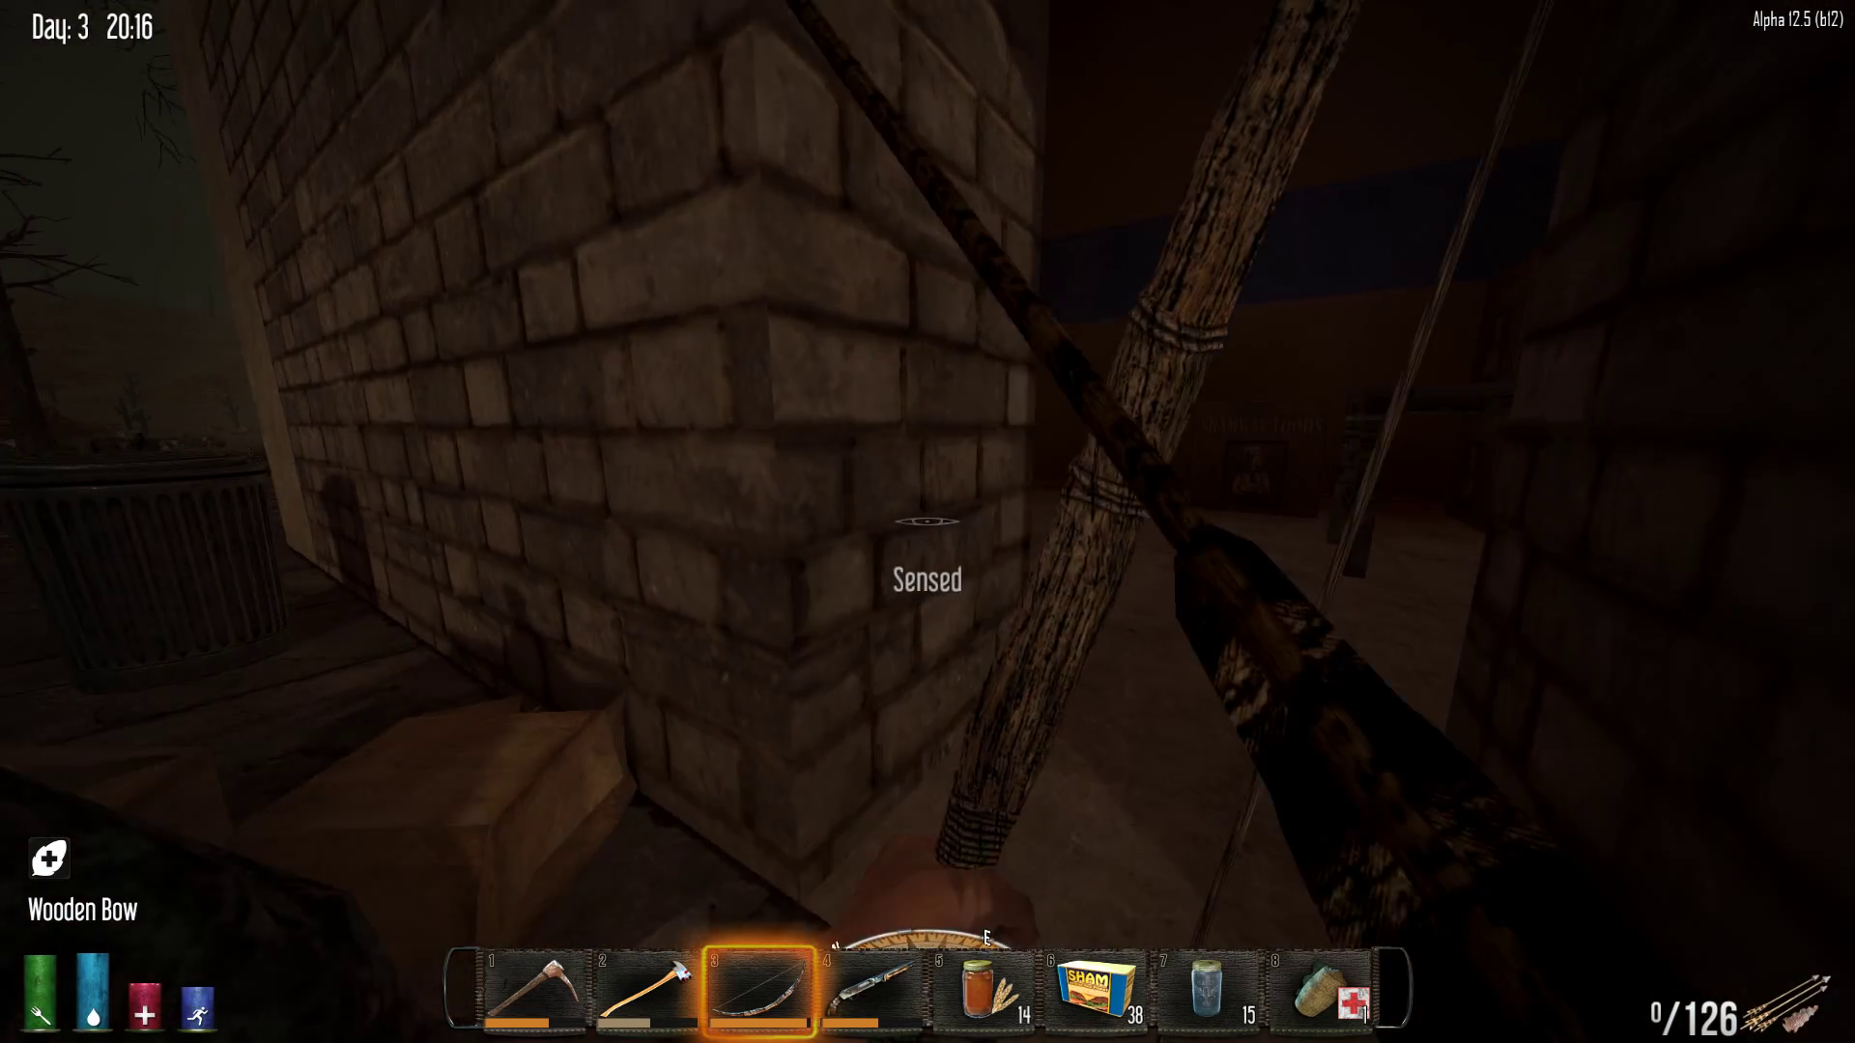
{"action": "left_click", "coordinate": [928, 523]}
{"action": "key", "text": "w"}
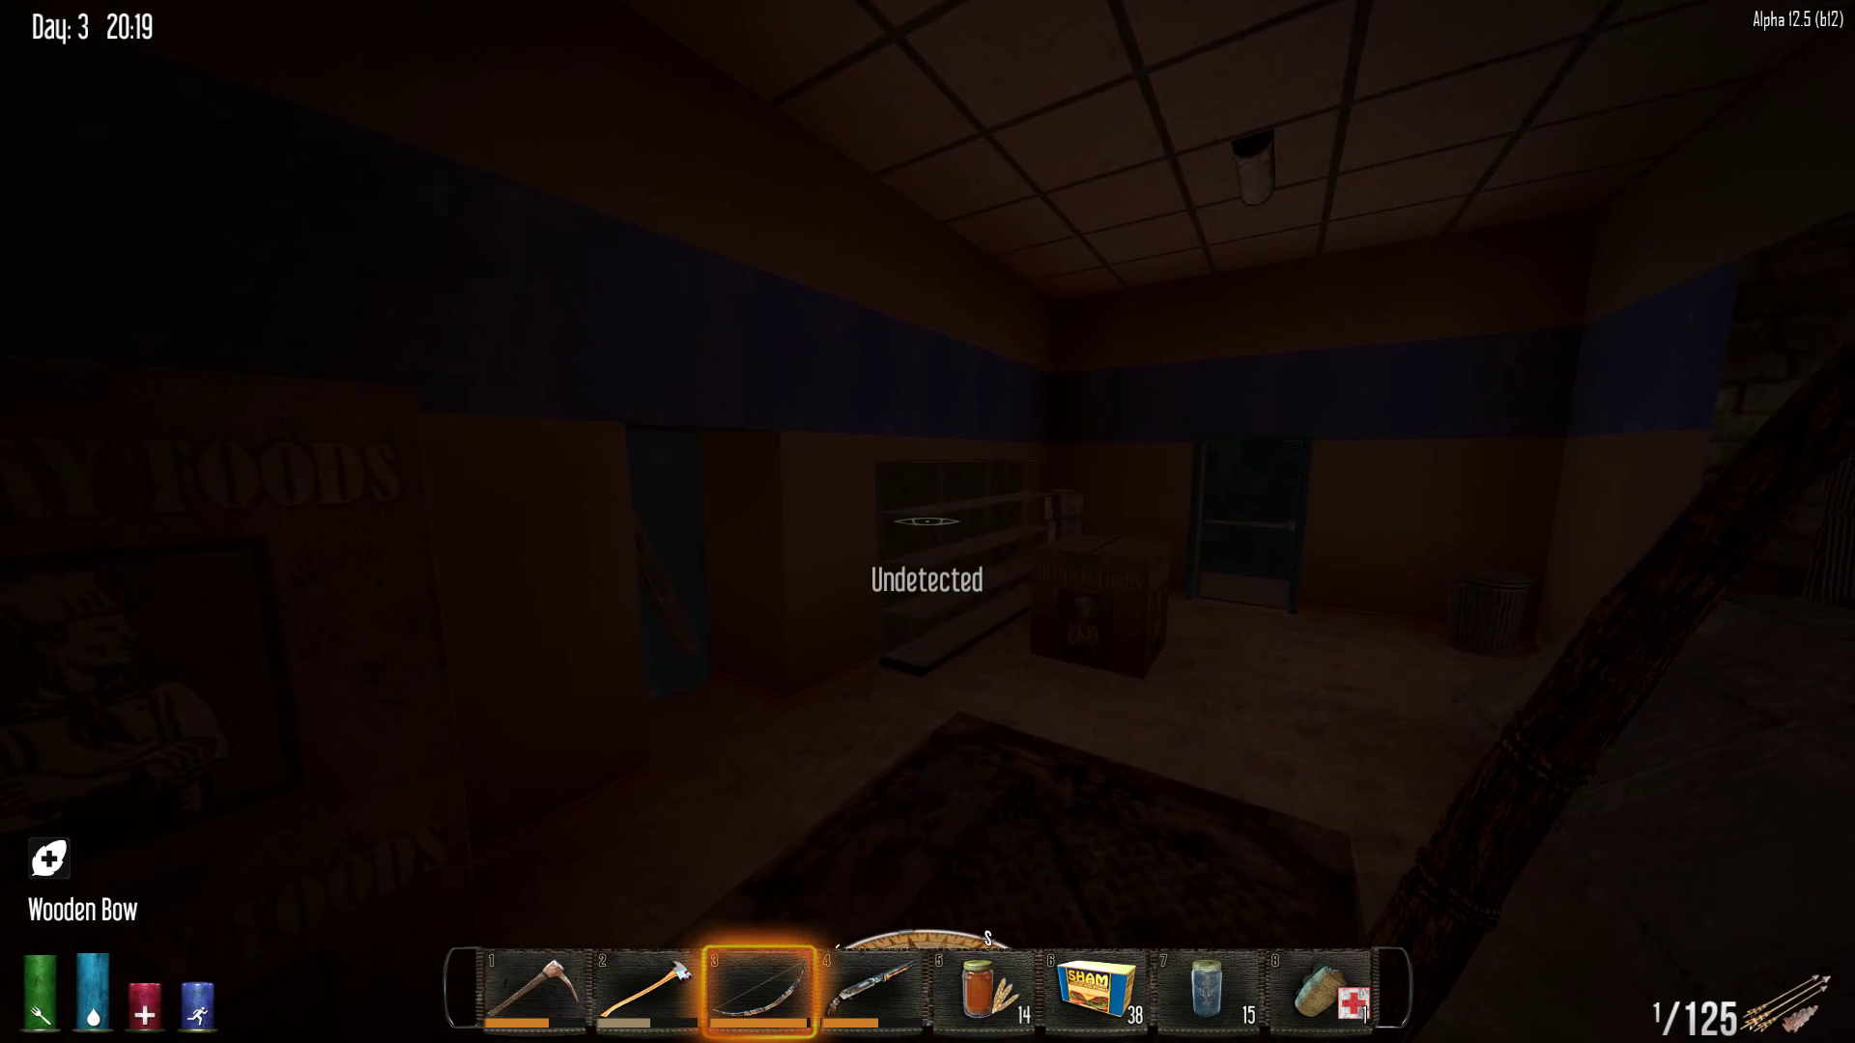
Line up with the doorway, shoot the target outside, and back away
{"action": "key", "text": "w"}
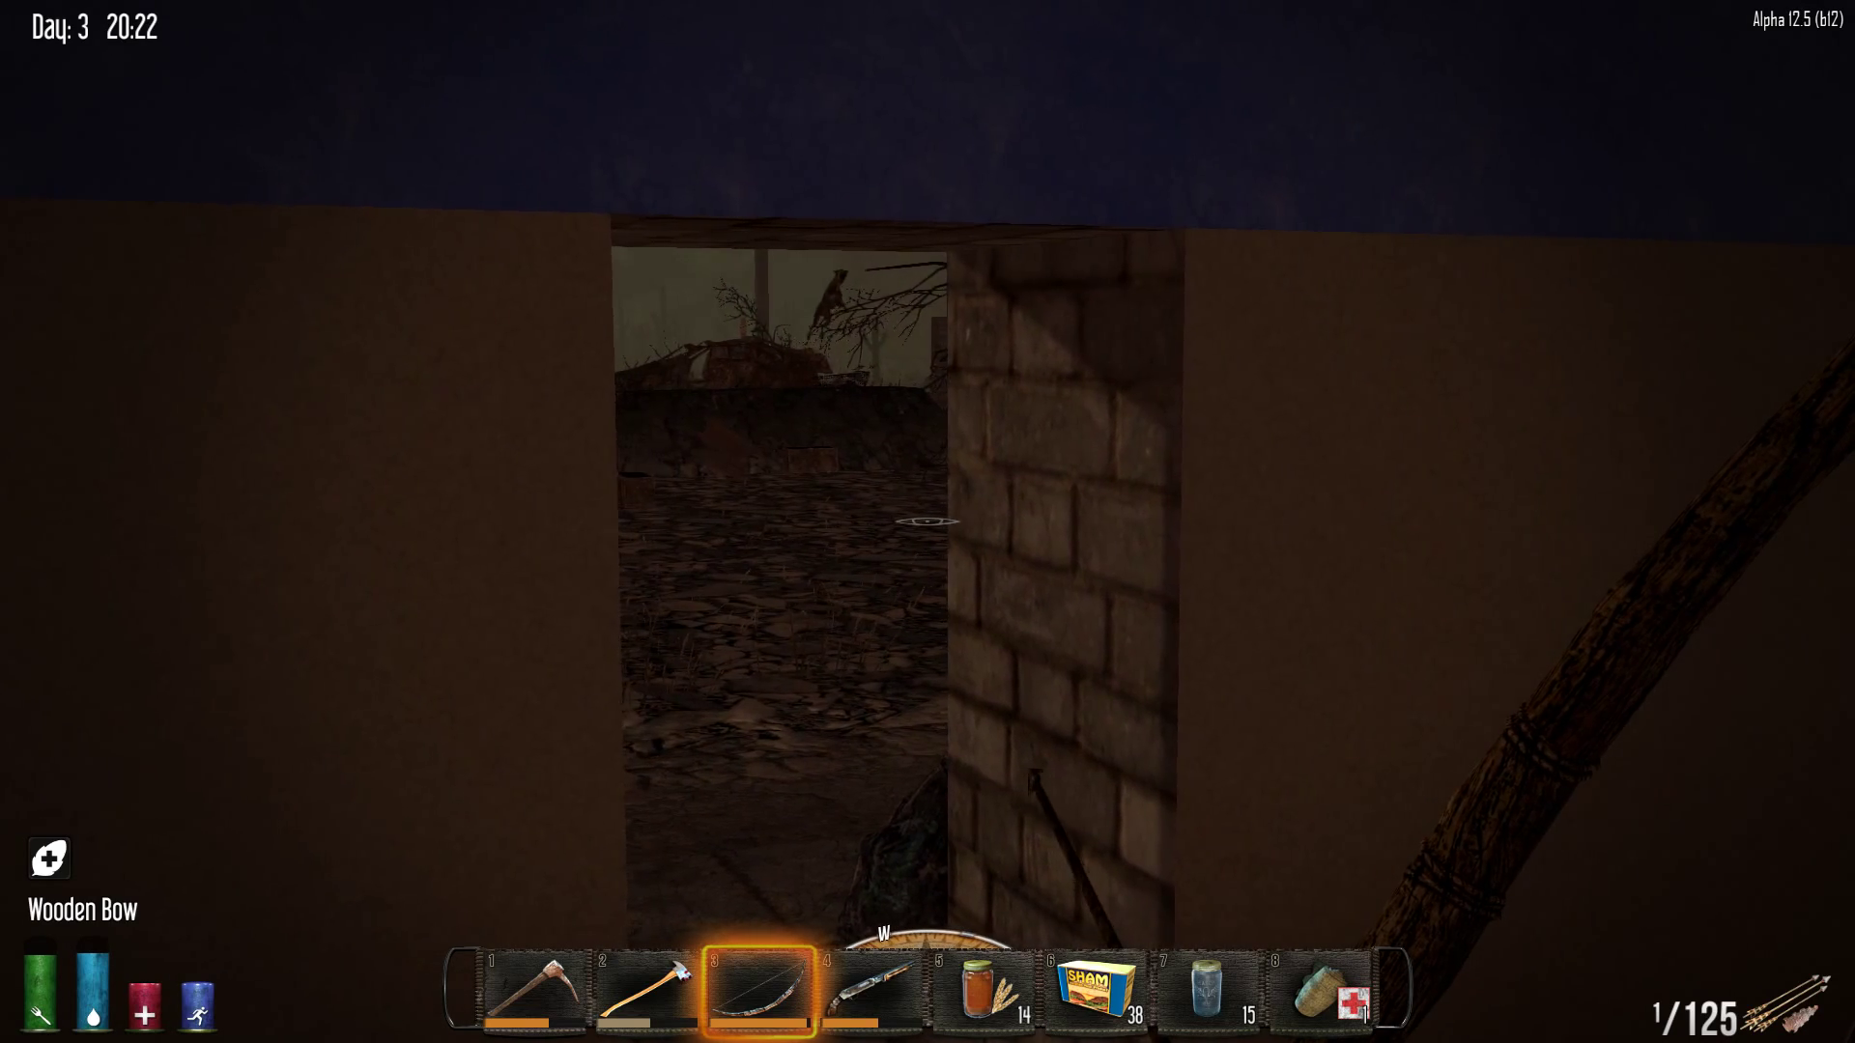
{"action": "key", "text": "a"}
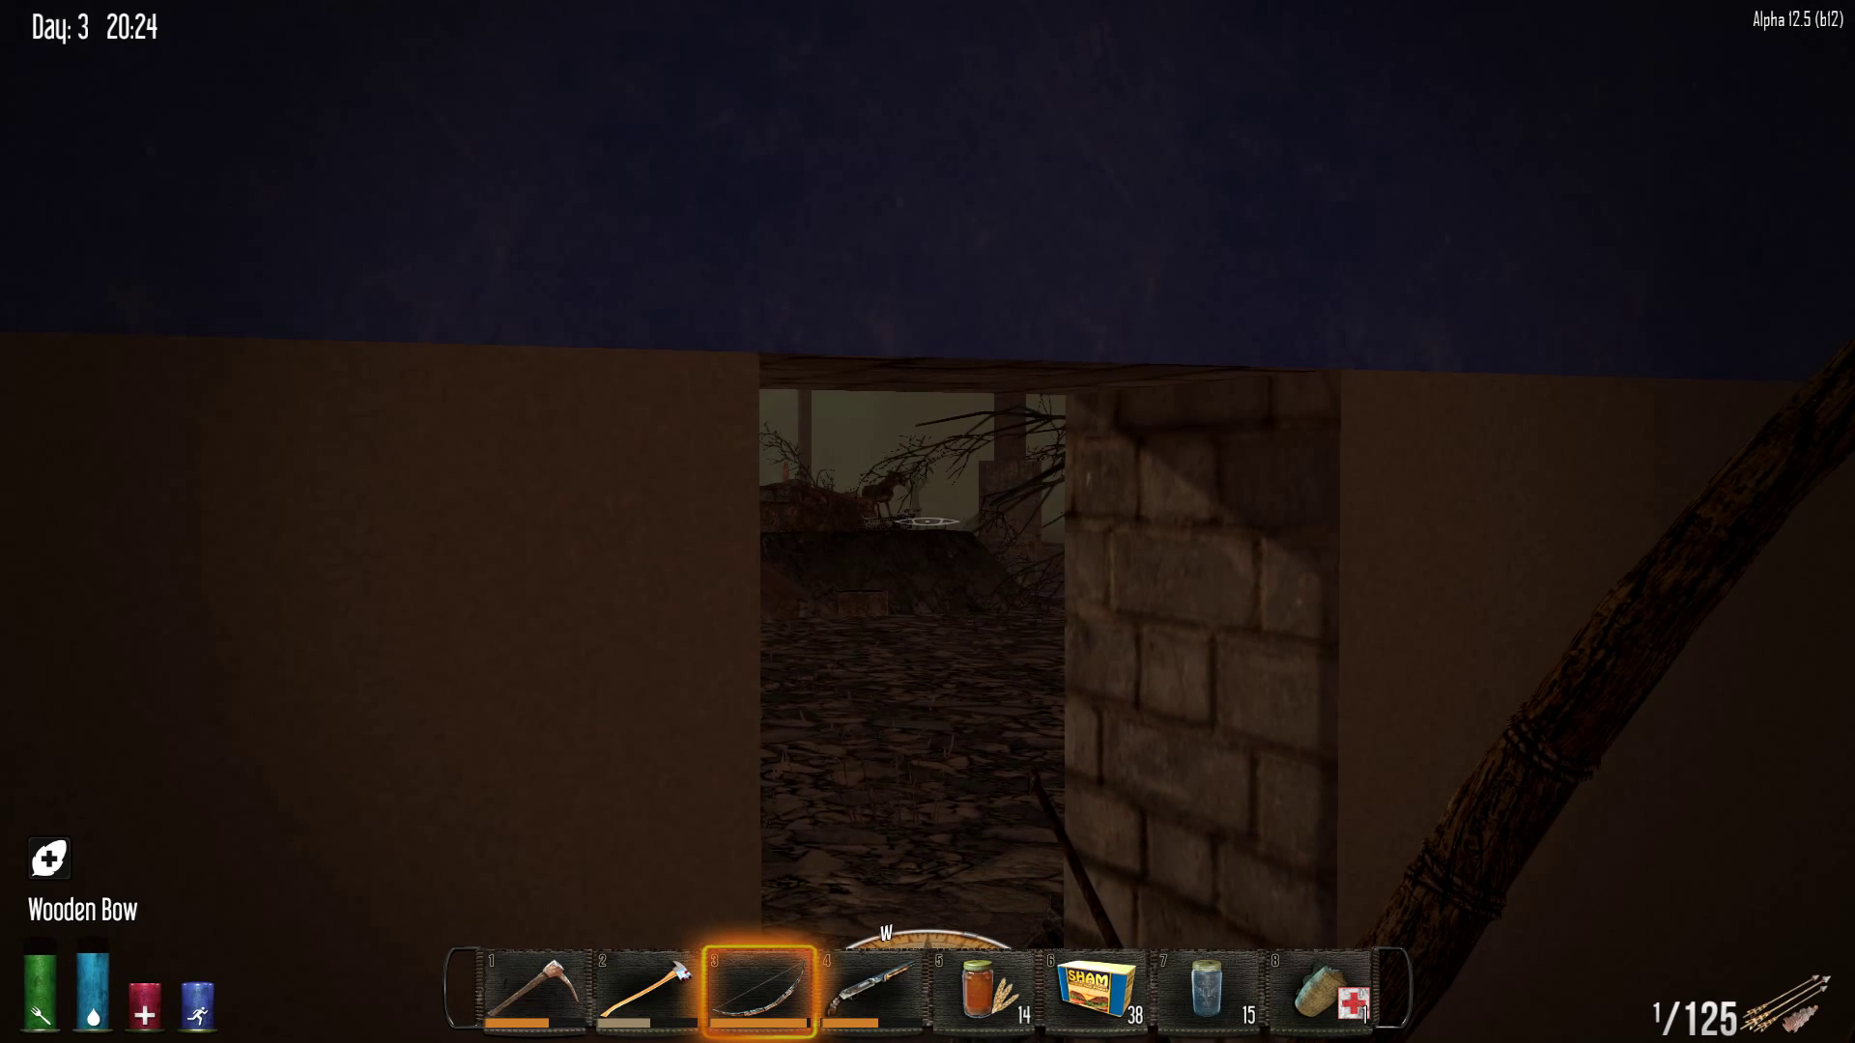
{"action": "key", "text": "w"}
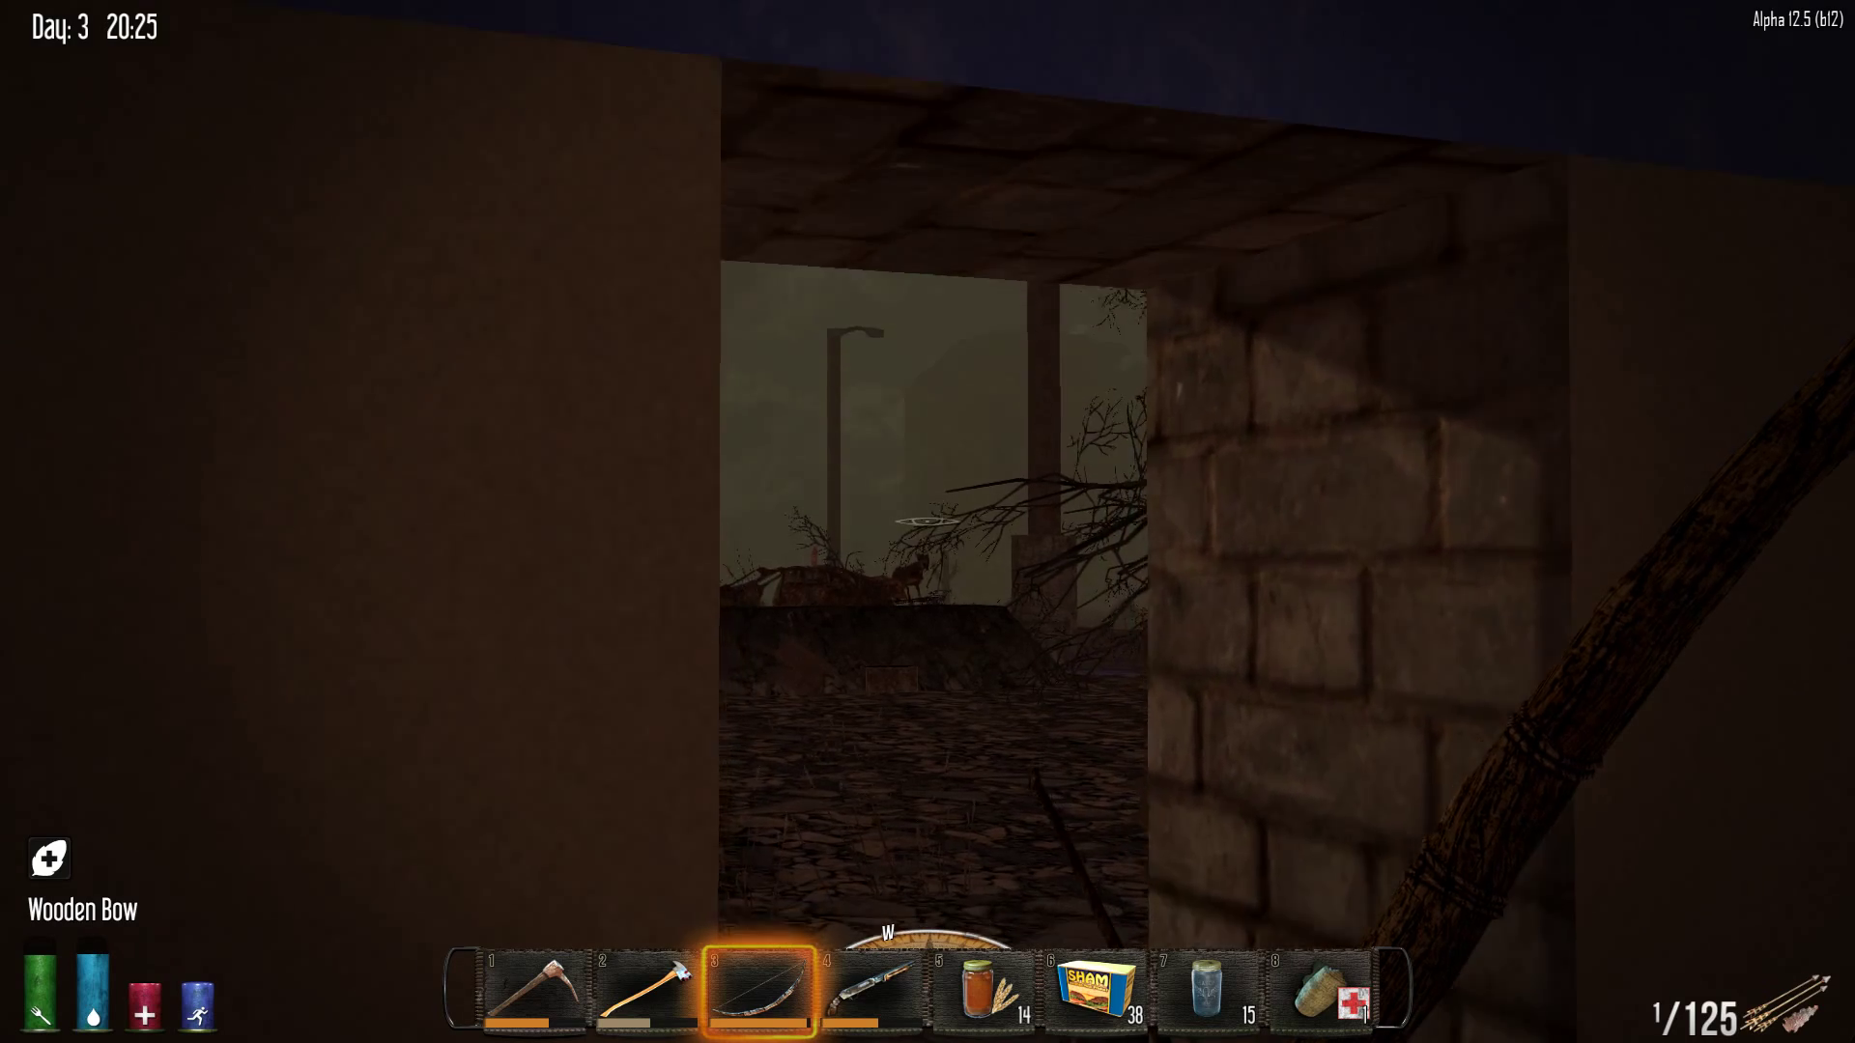
{"action": "left_click", "coordinate": [929, 521]}
{"action": "left_click", "coordinate": [929, 521]}
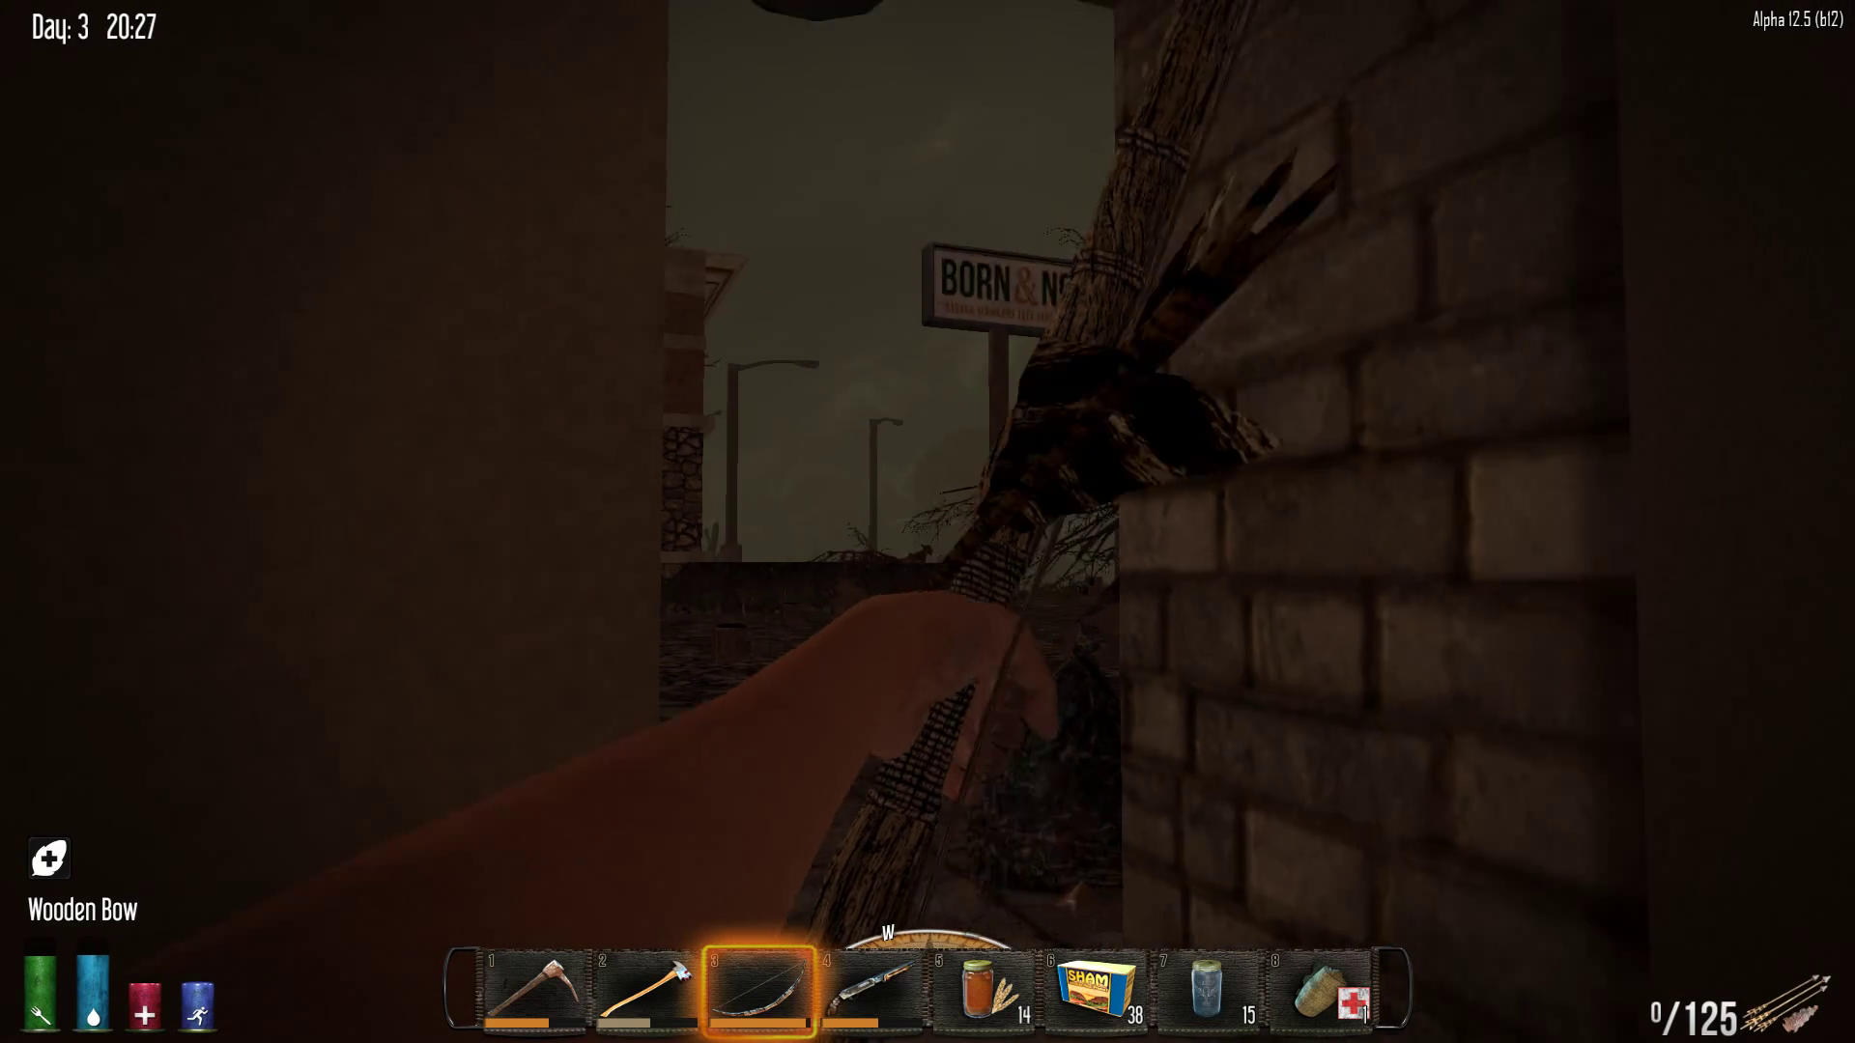
{"action": "key", "text": "s"}
Fire another arrow from the doorway, retreat, and approach the locked door
{"action": "key", "text": "w"}
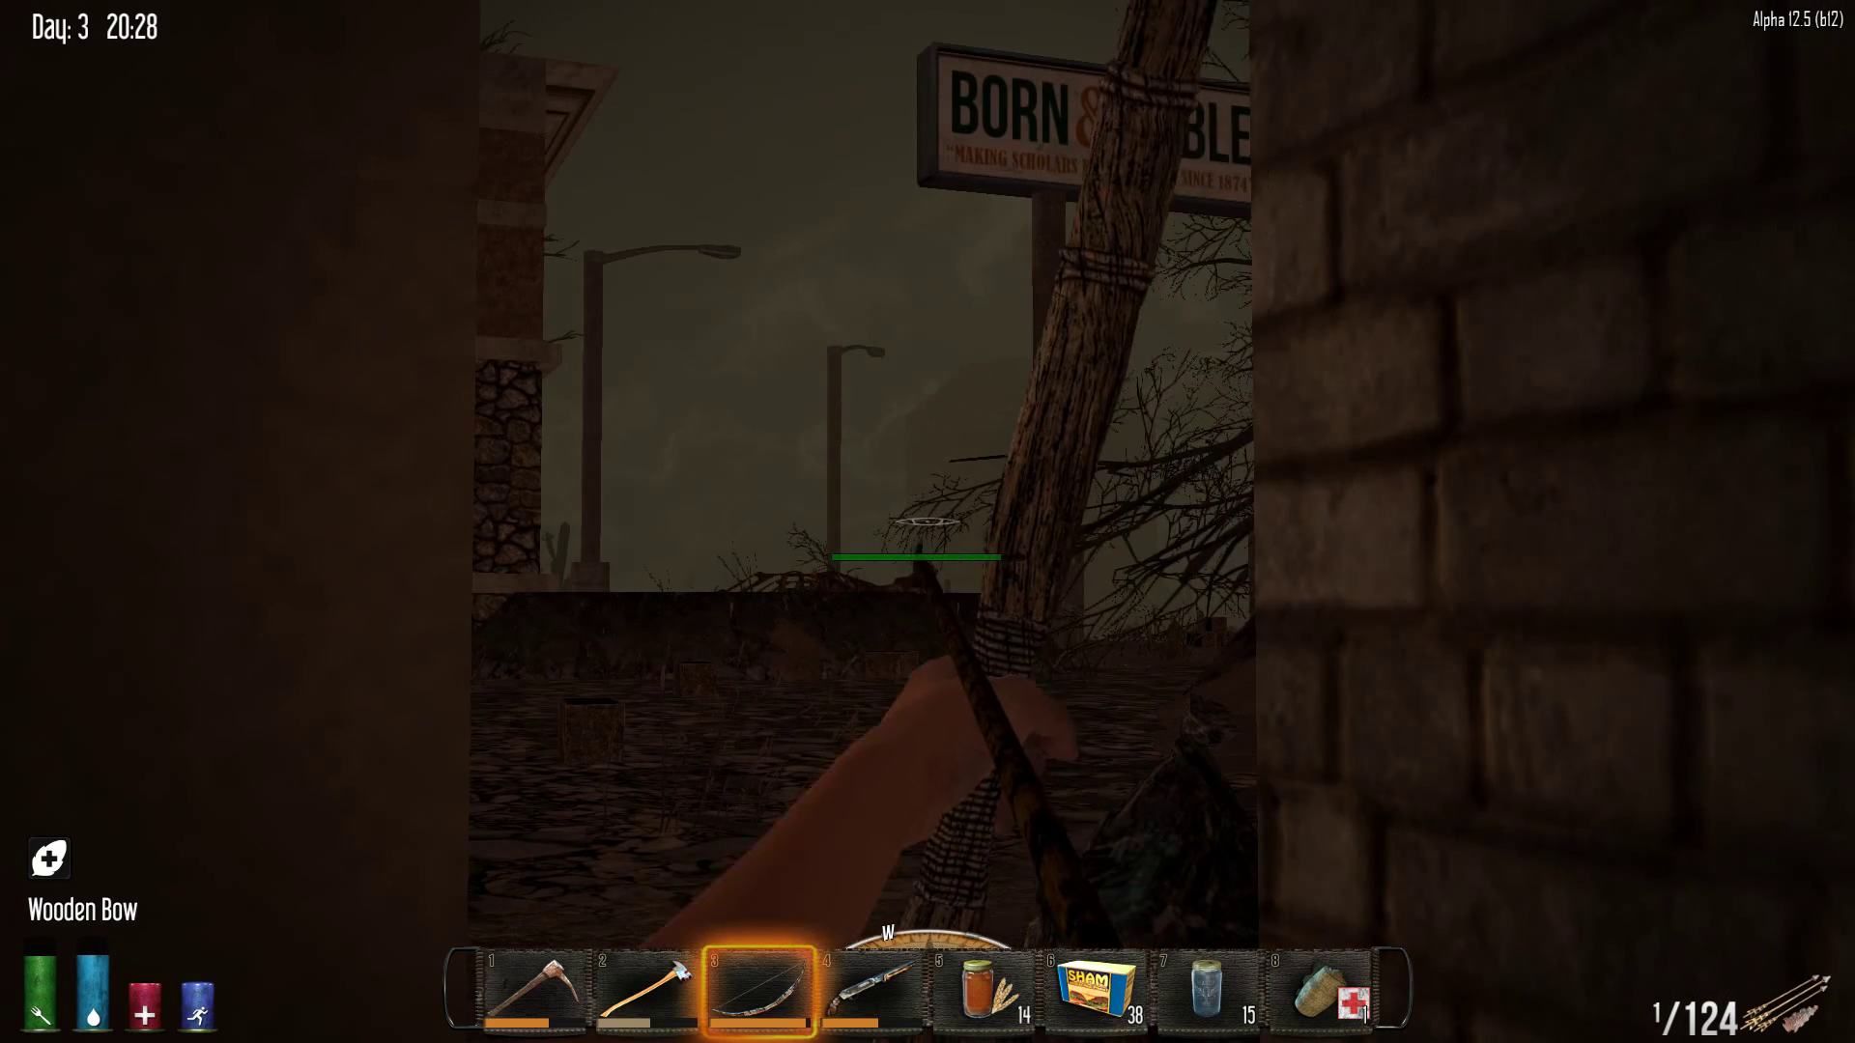
{"action": "left_click", "coordinate": [928, 521]}
{"action": "key", "text": "s"}
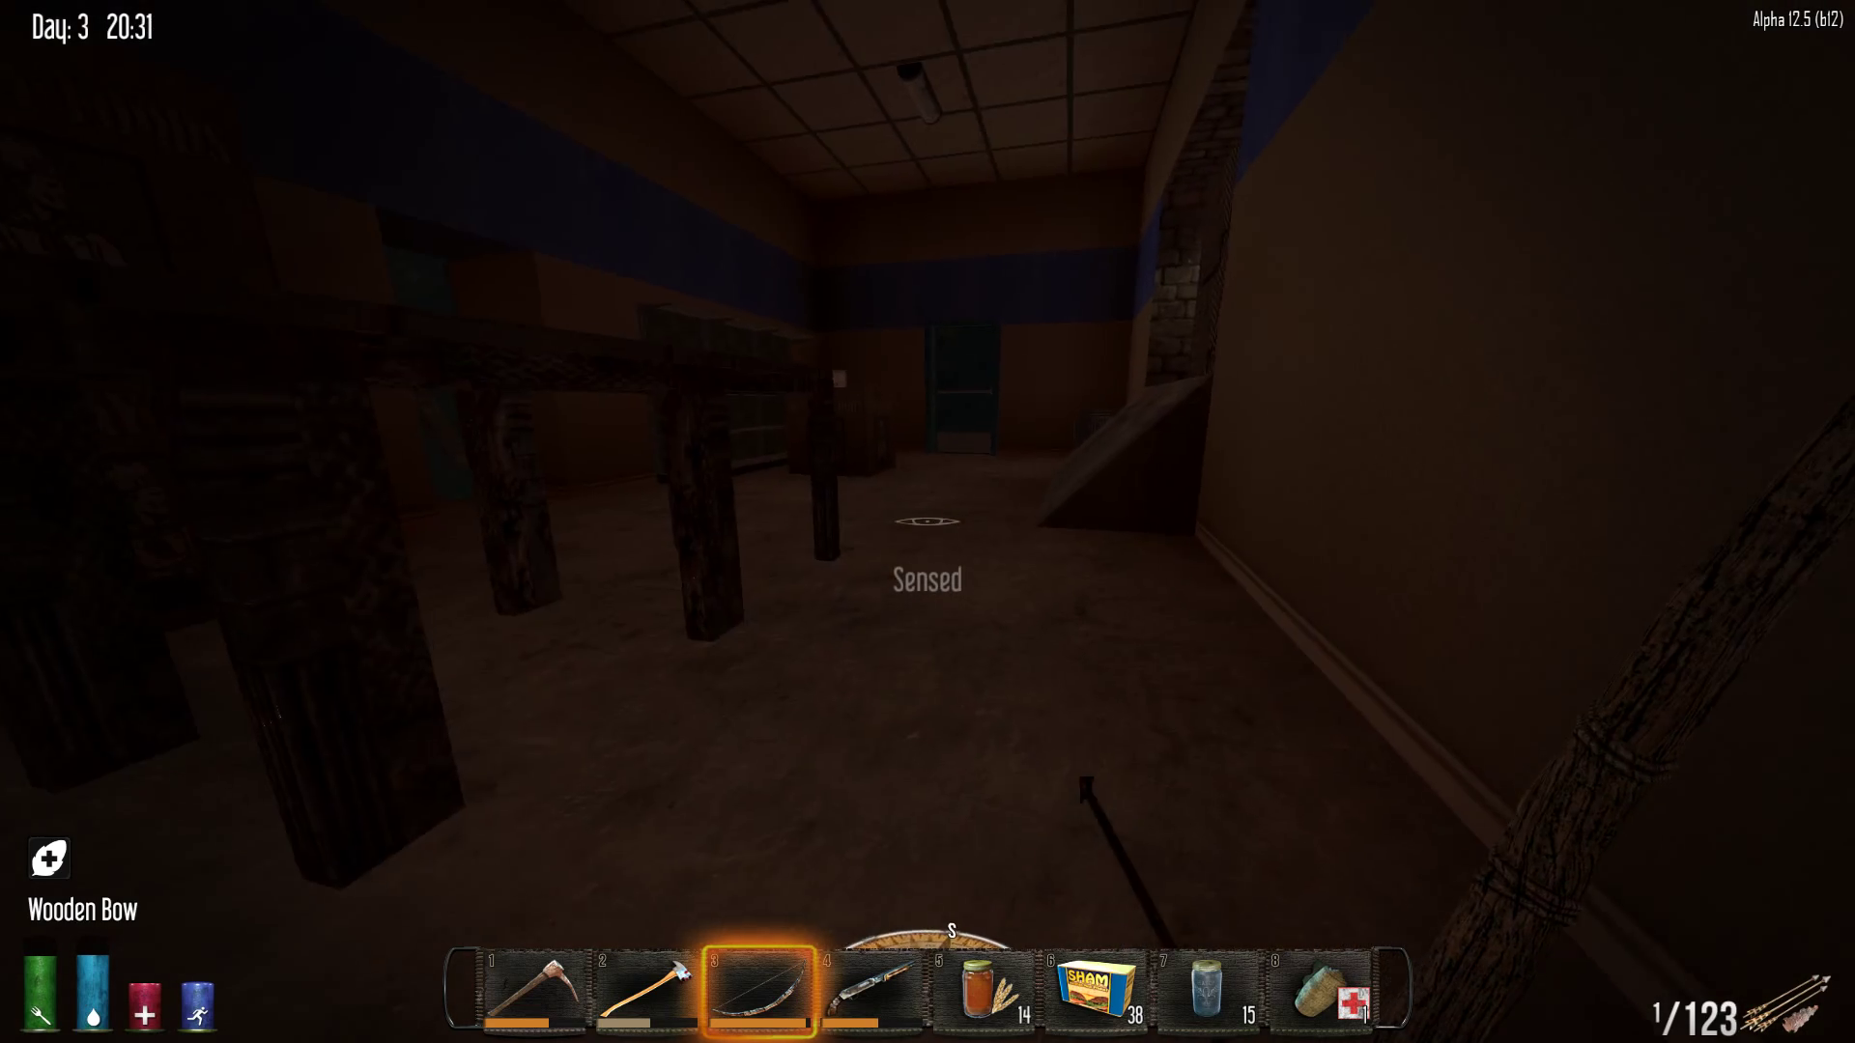
{"action": "key", "text": "w"}
{"action": "key", "text": "w"}
{"action": "key", "text": "ctrl"}
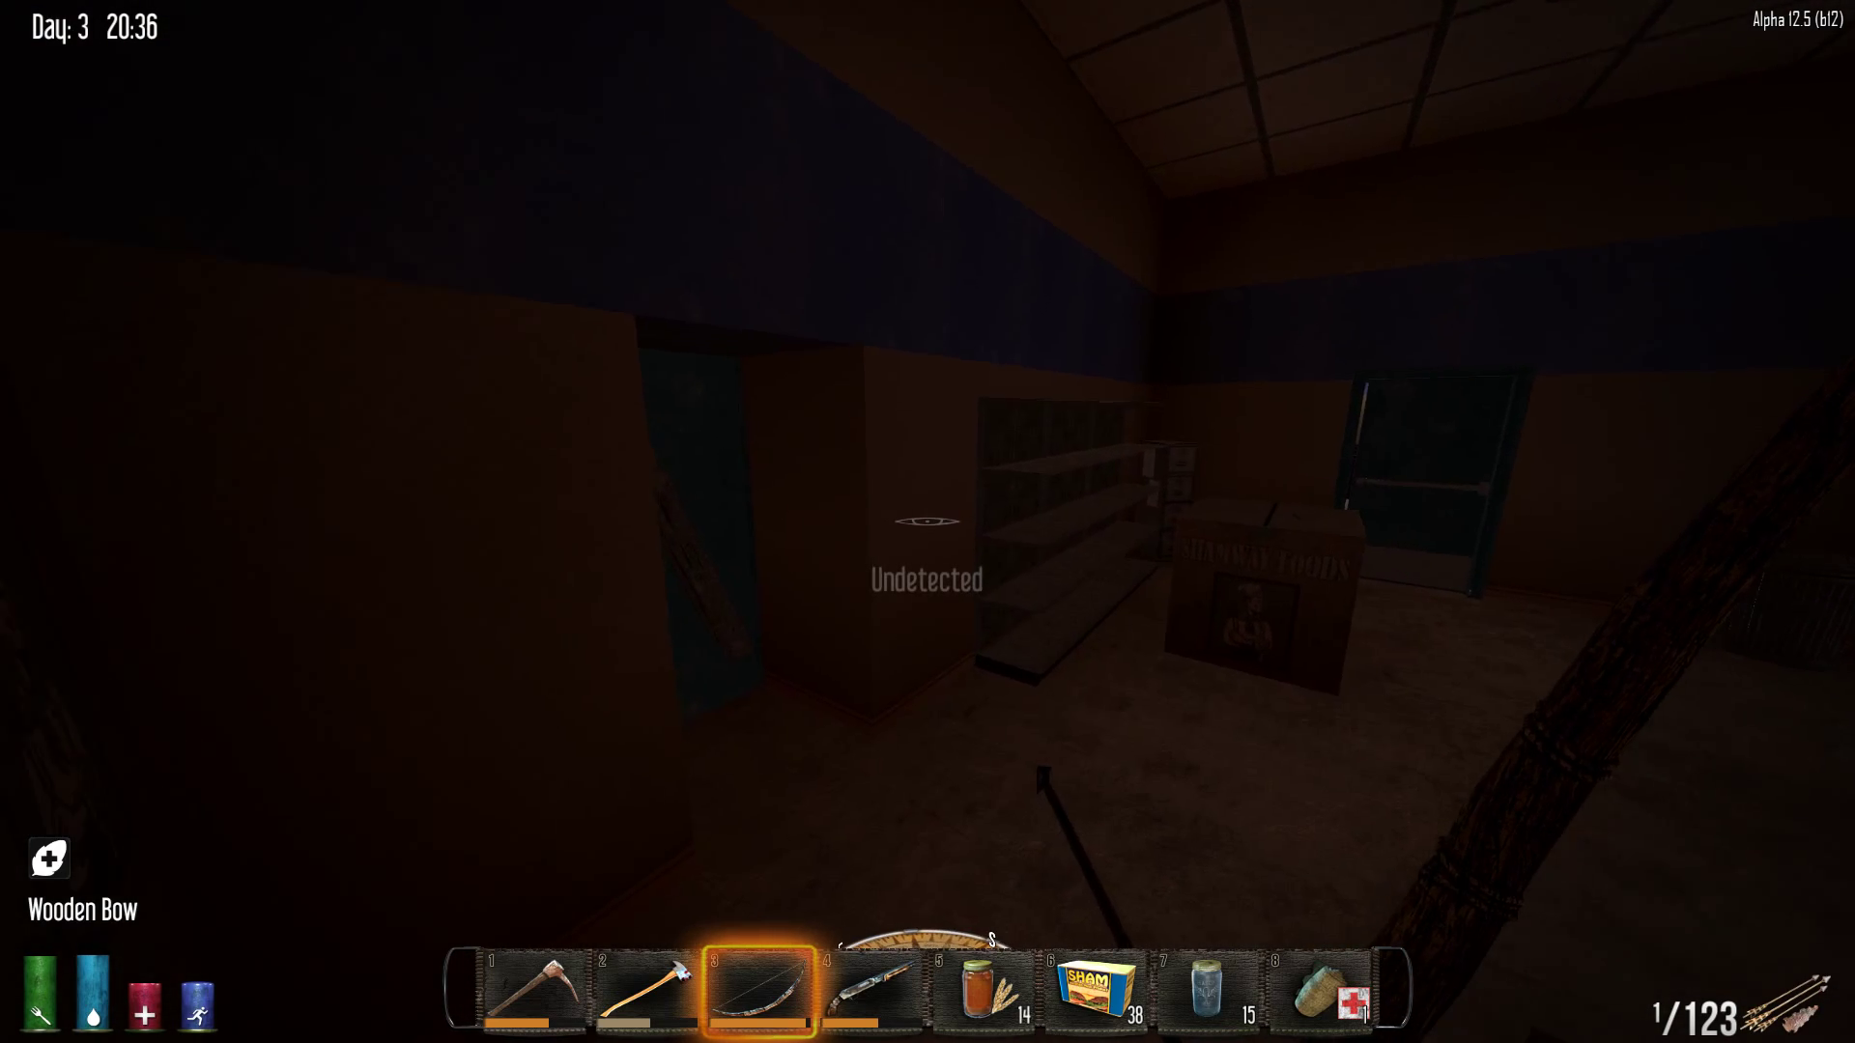
{"action": "key", "text": "w"}
{"action": "key", "text": "w"}
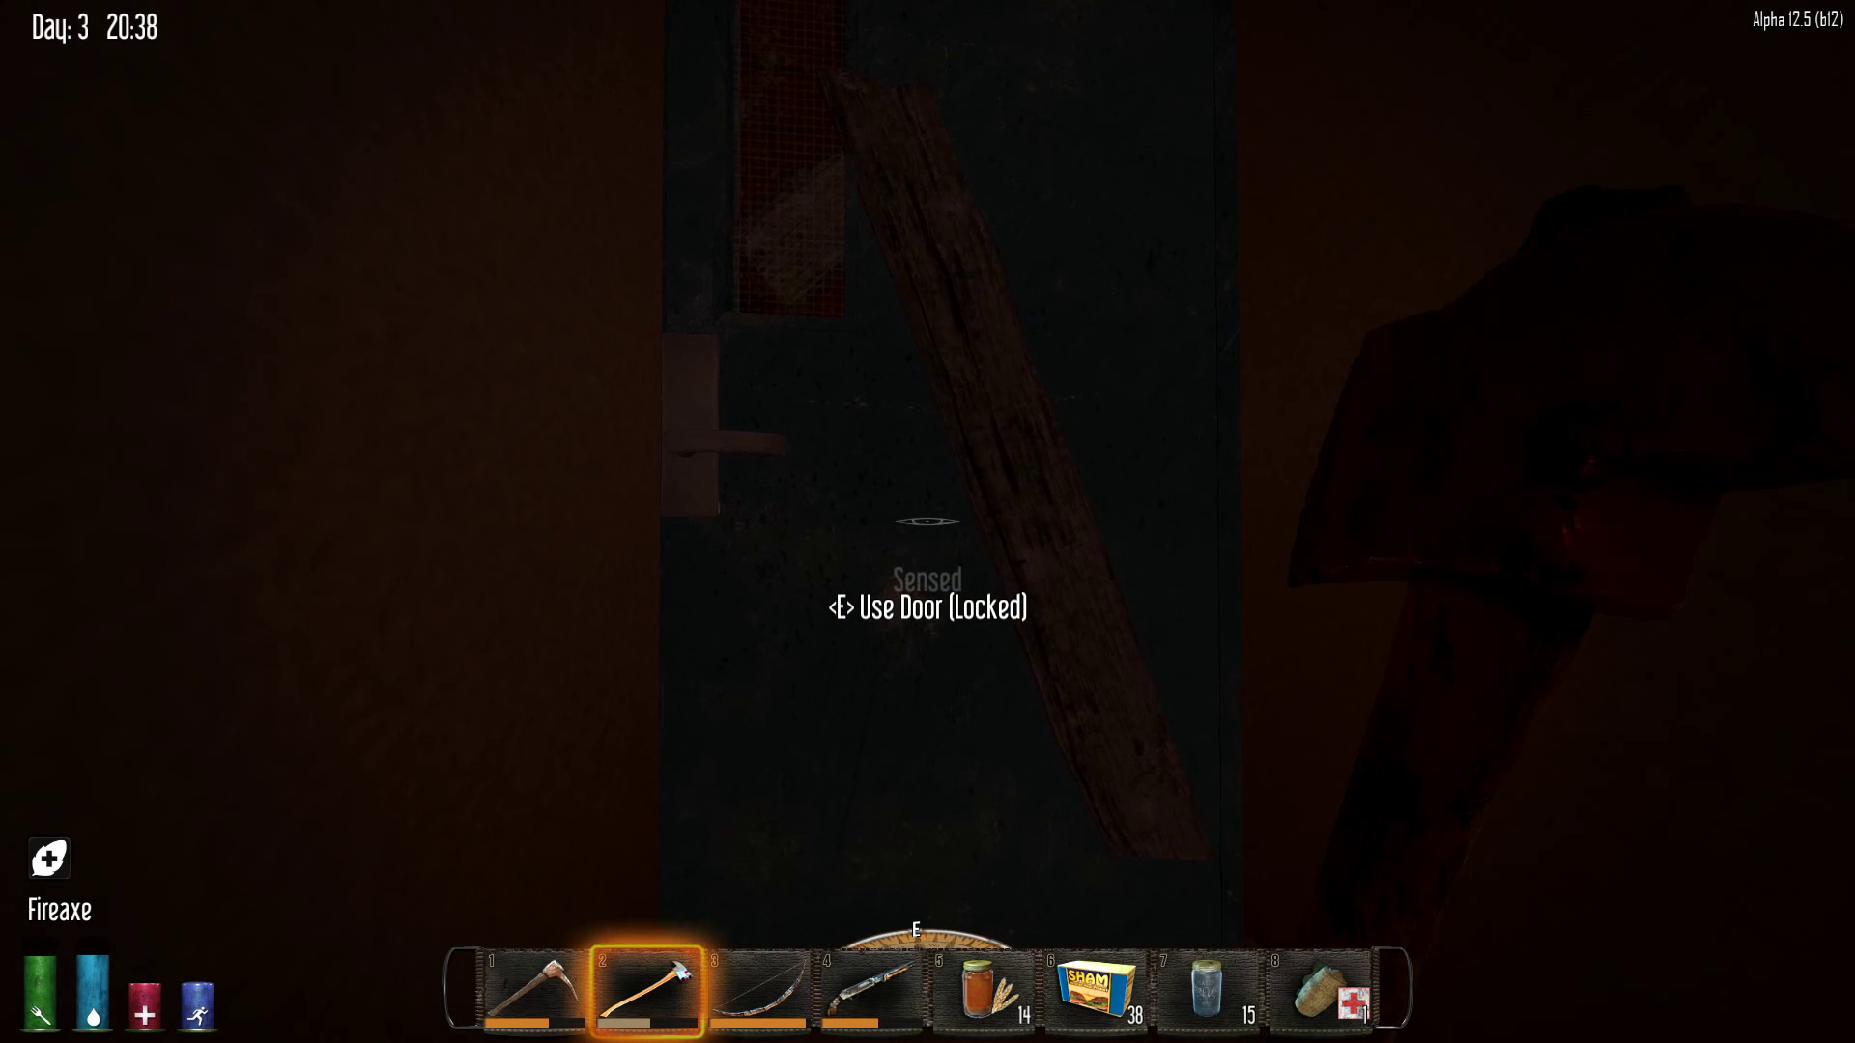
Hit the locked door with the fireaxe, then reposition beside the doorway
{"action": "left_click", "coordinate": [928, 523]}
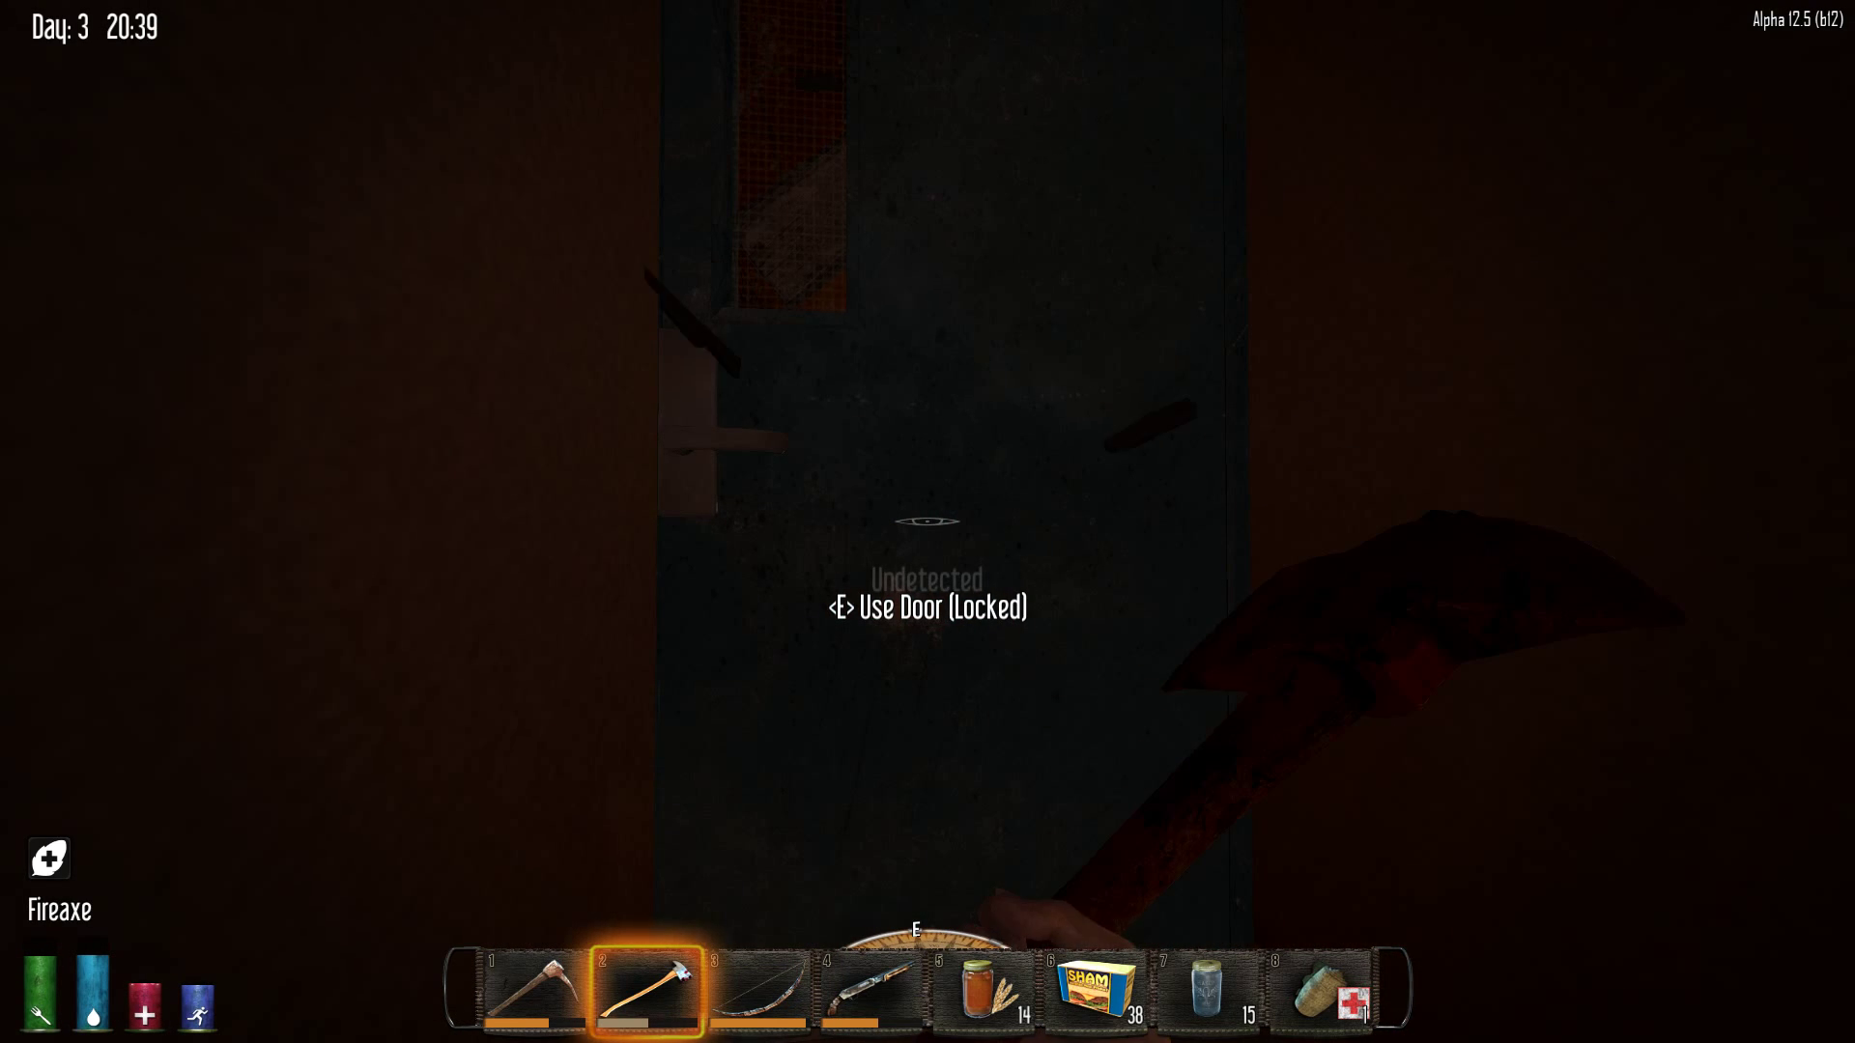
{"action": "left_click", "coordinate": [927, 523]}
{"action": "key", "text": "1"}
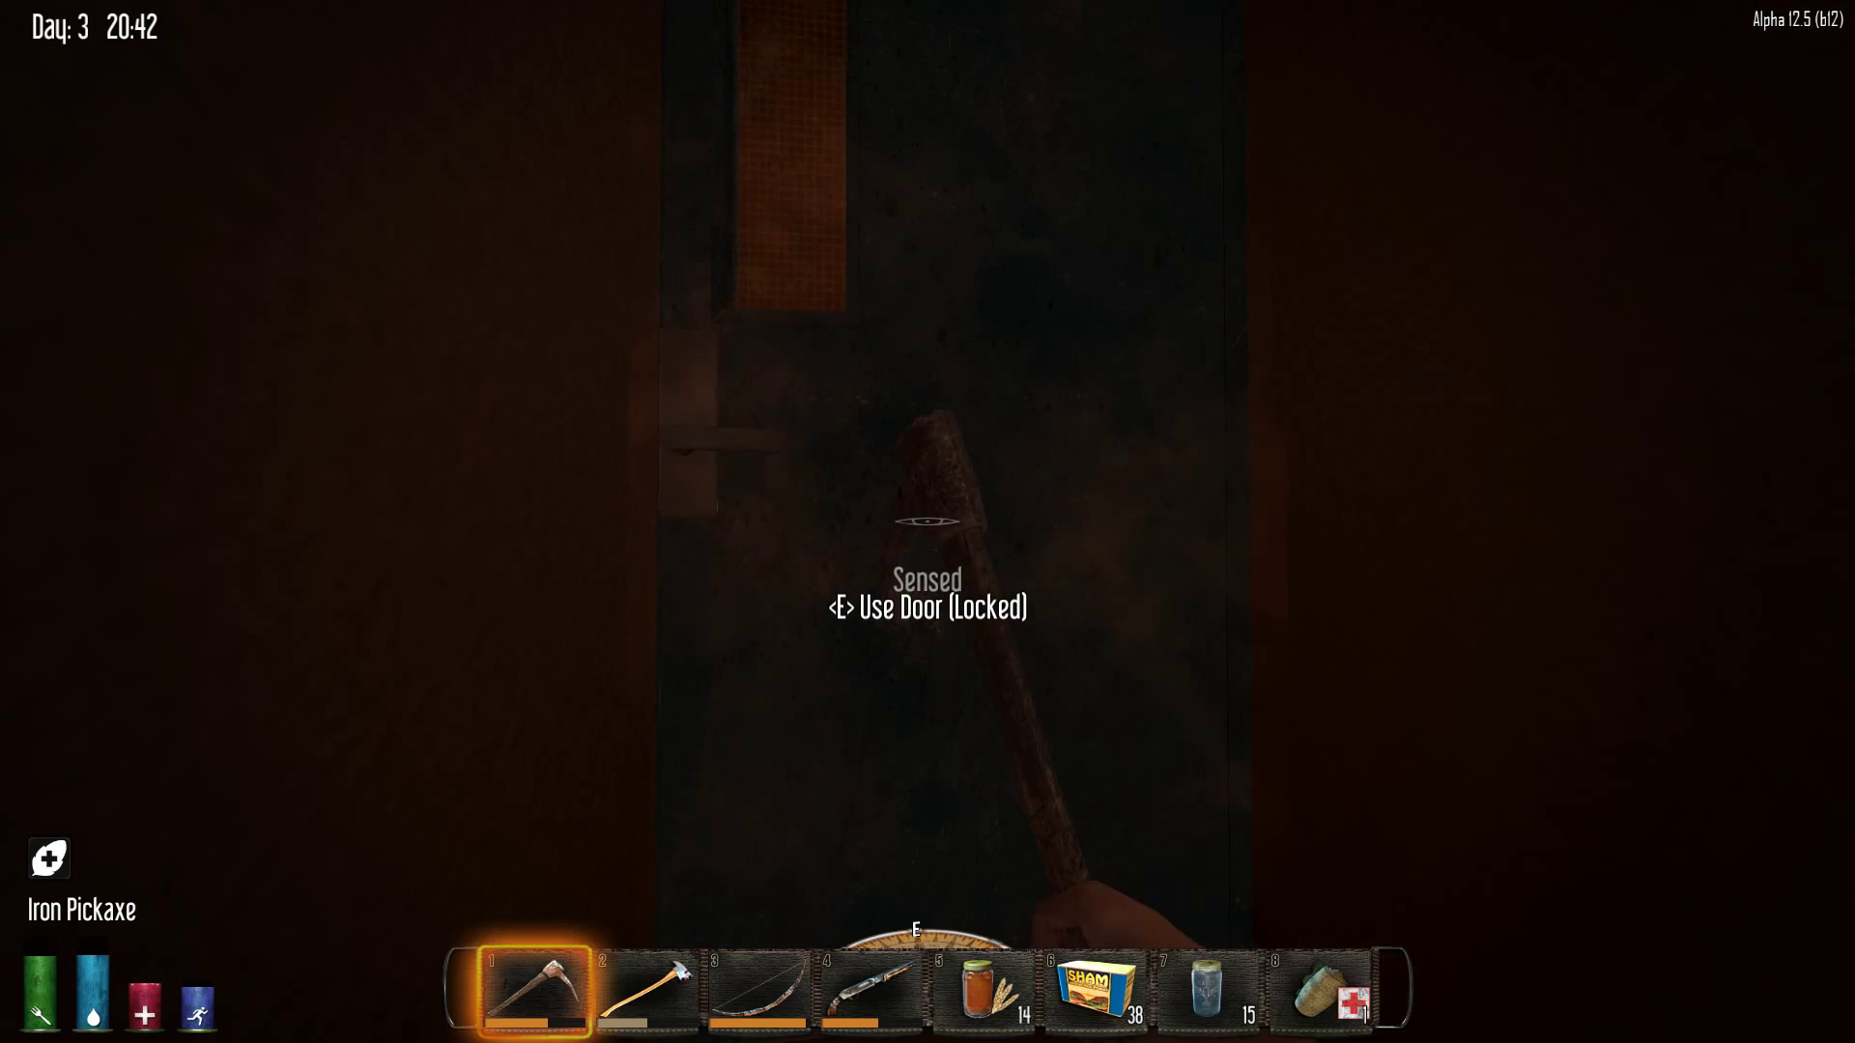
{"action": "key", "text": "3"}
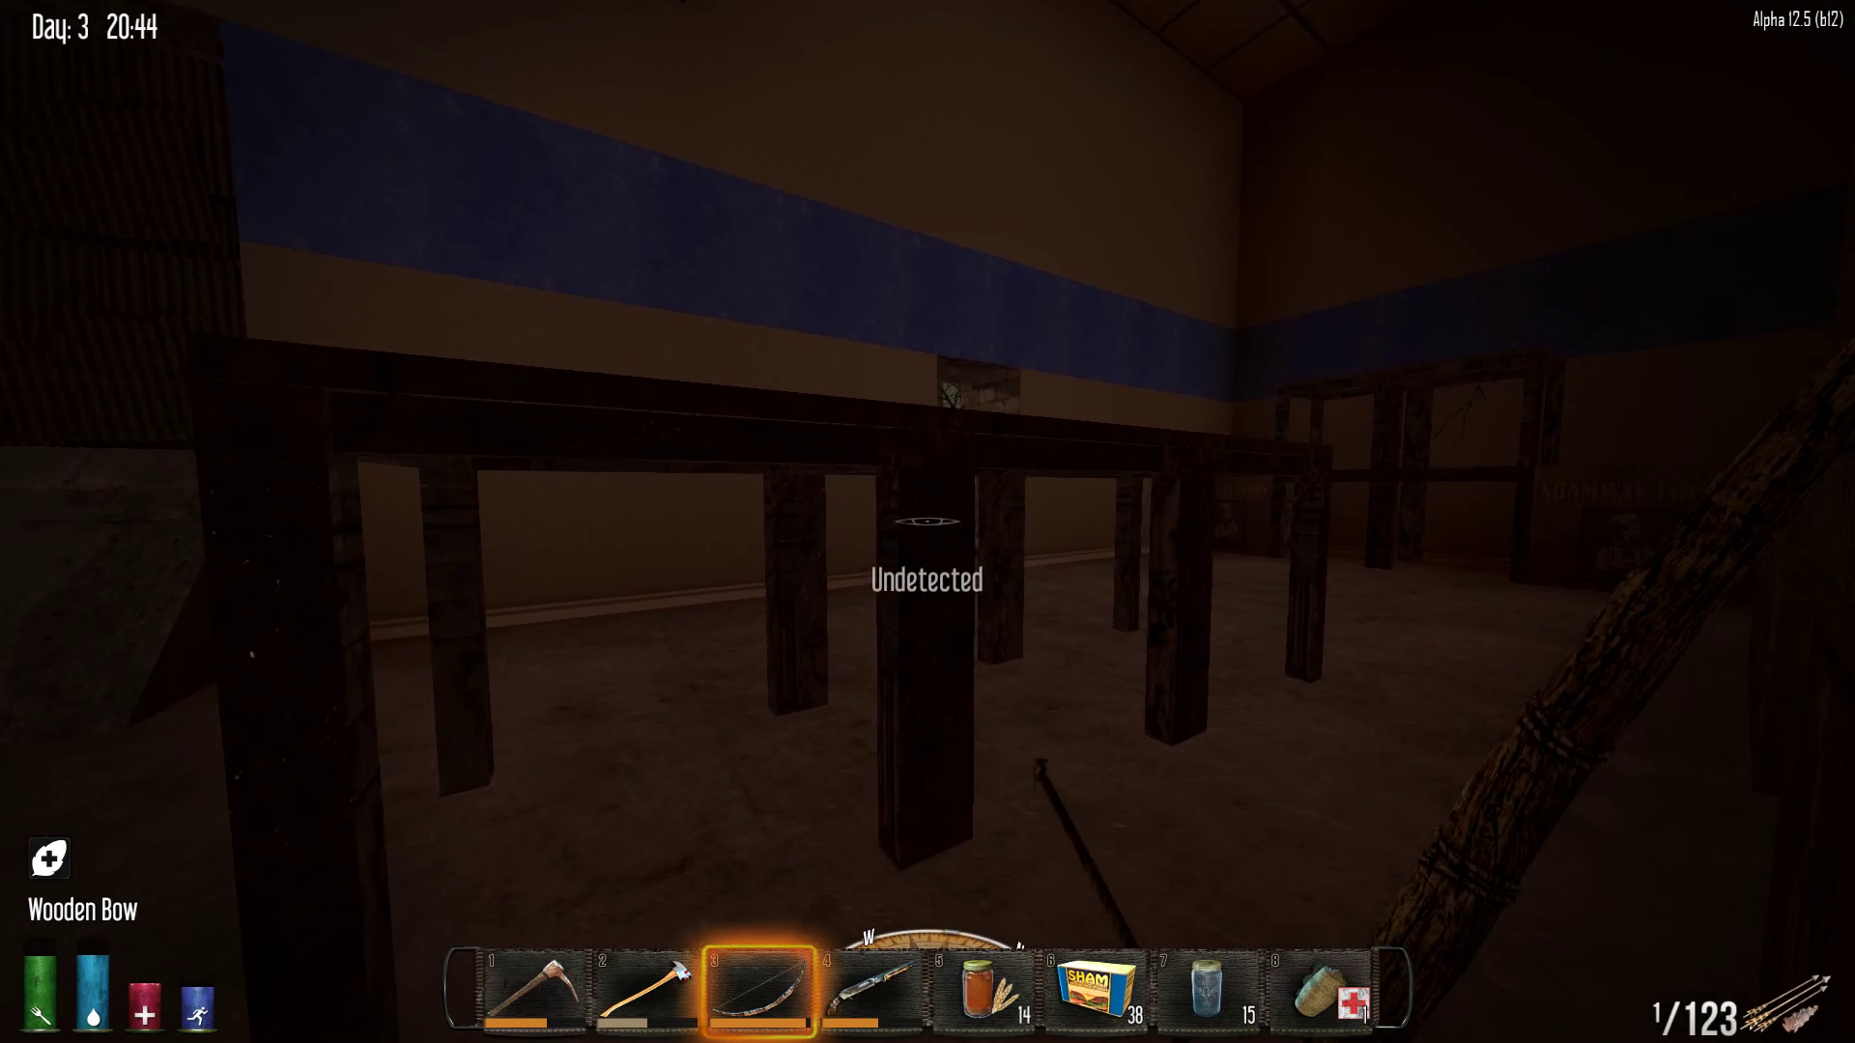
{"action": "key", "text": "w"}
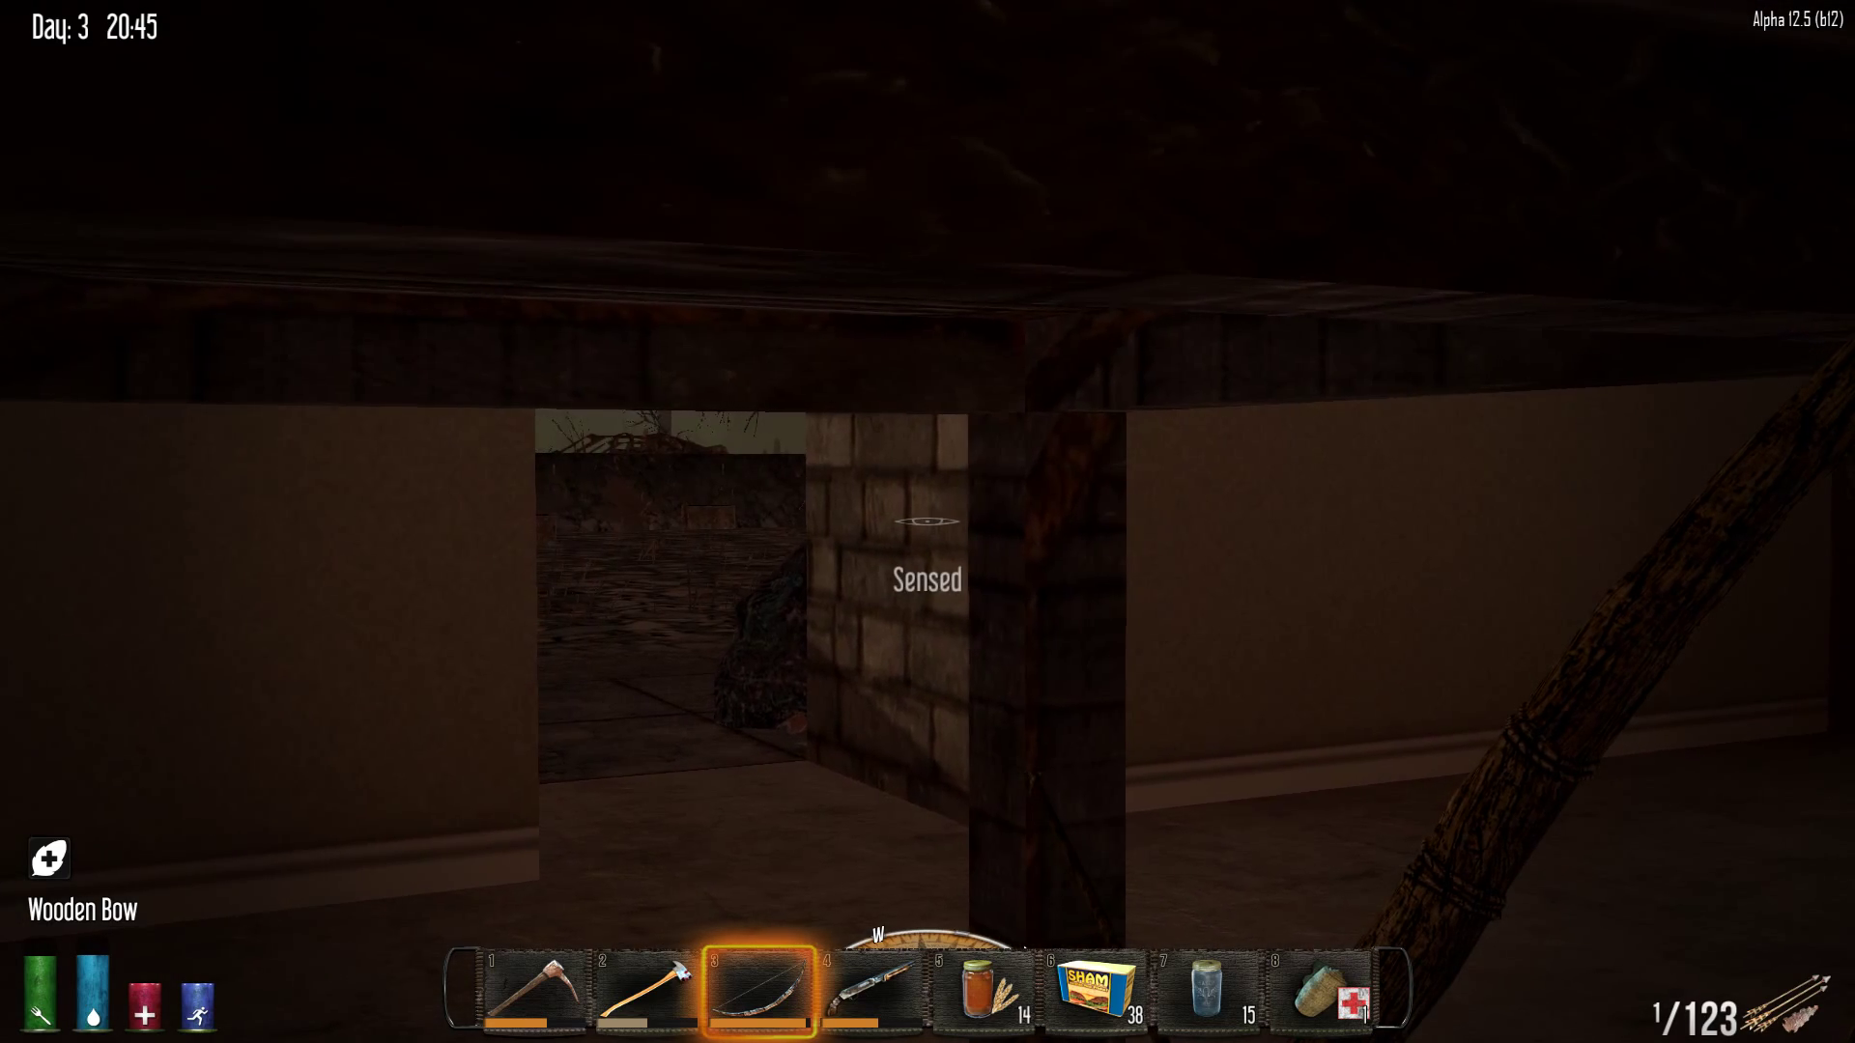
{"action": "key", "text": "a"}
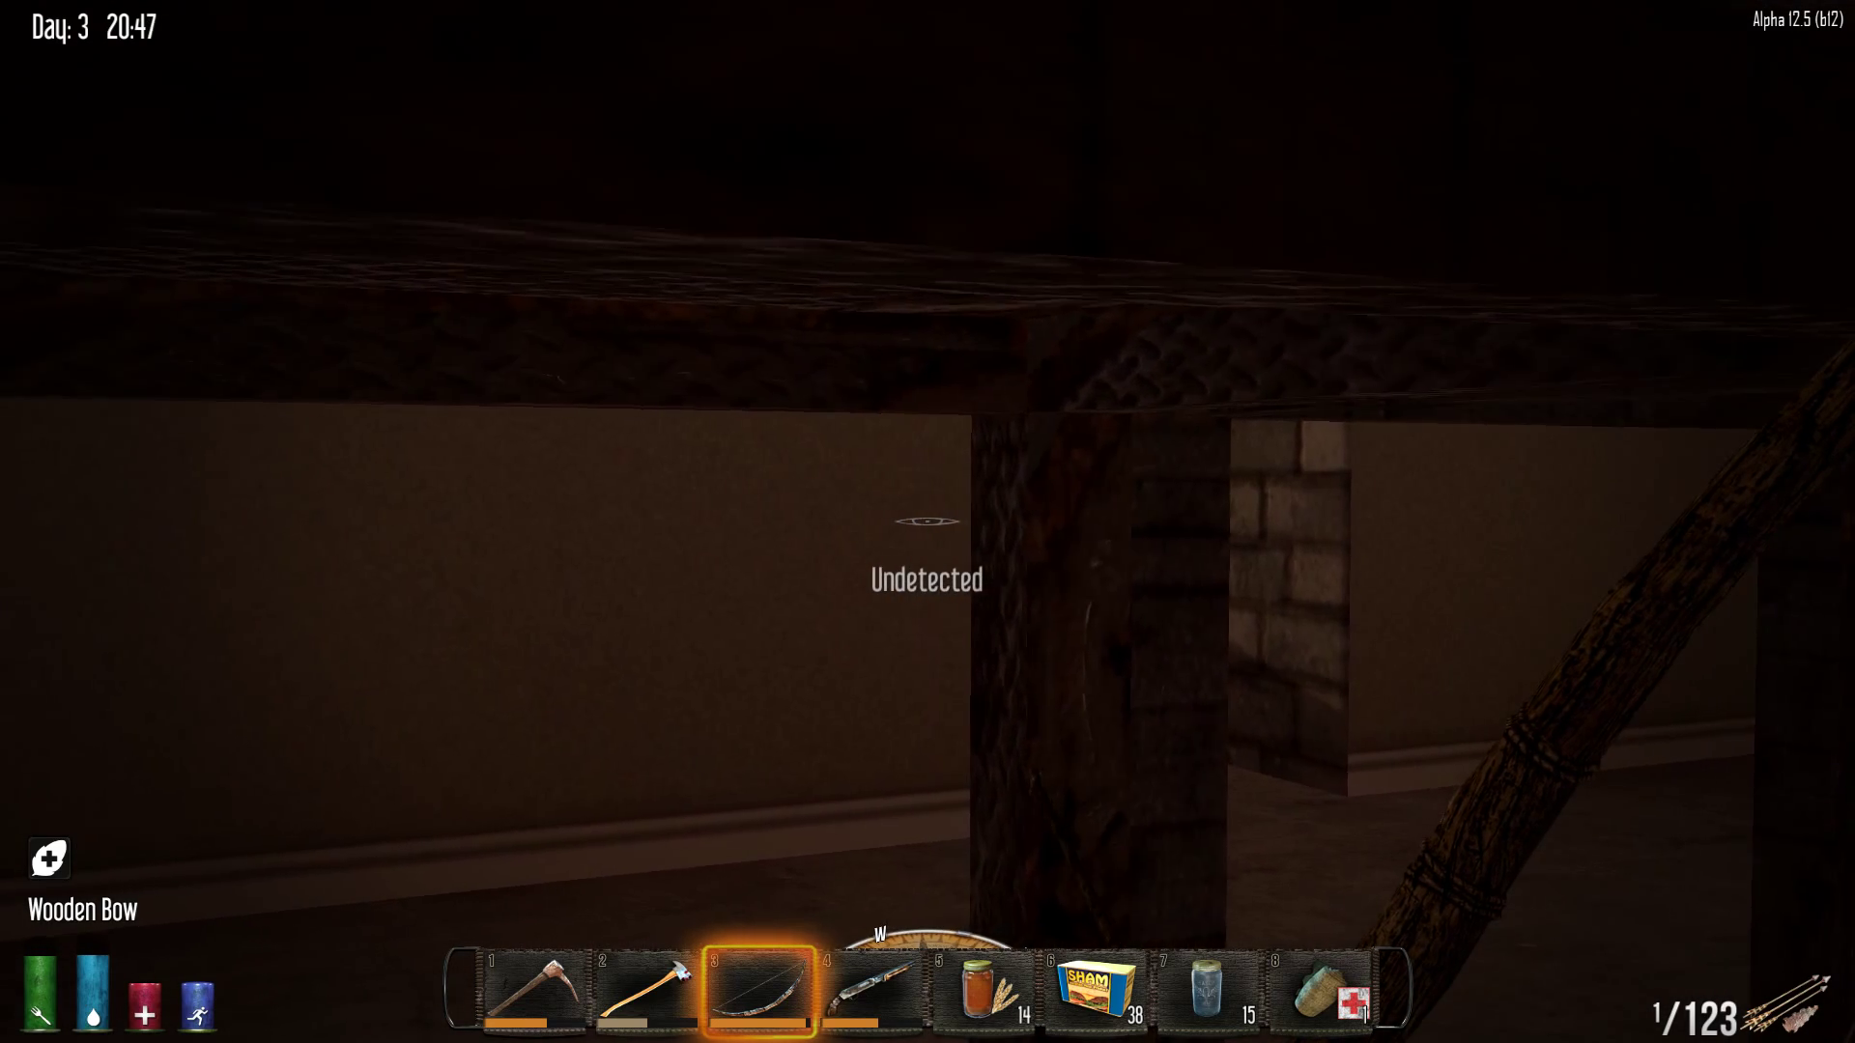
Smash through the locked door with the iron pickaxe and enter the corridor
{"action": "key", "text": "1"}
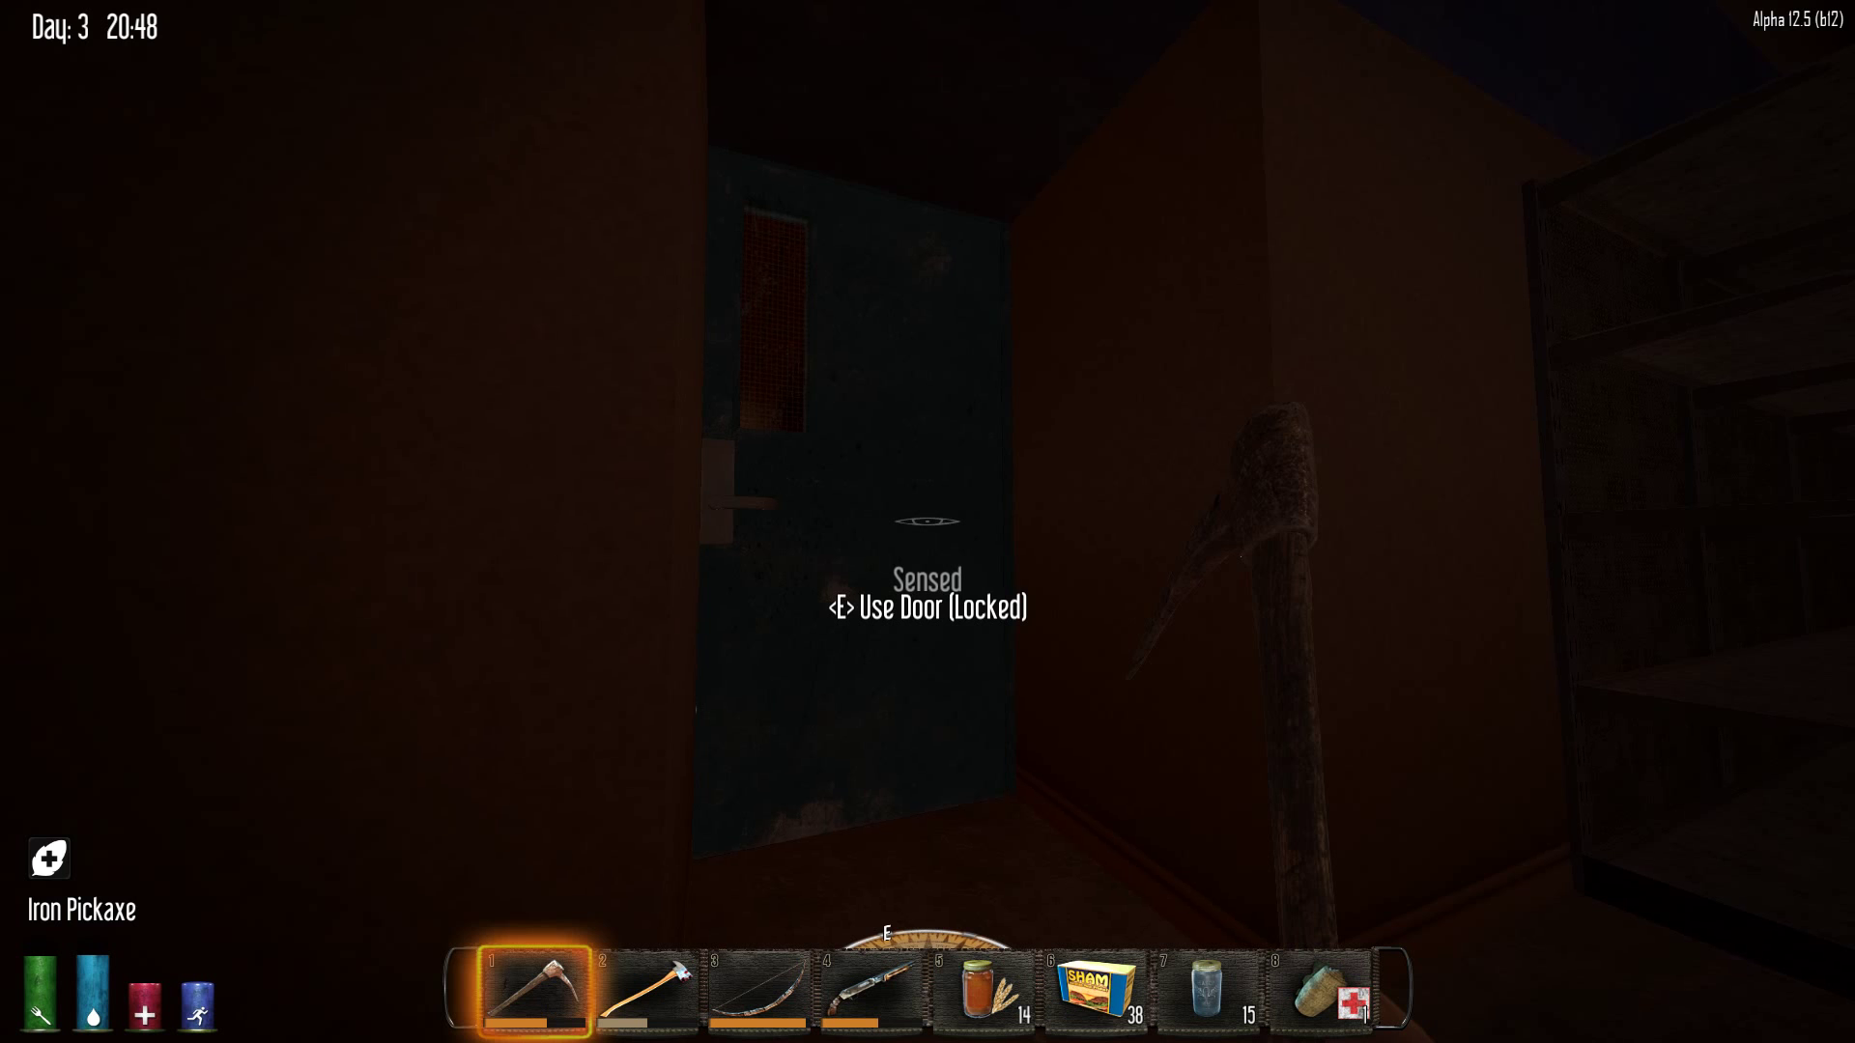
{"action": "left_click", "coordinate": [927, 522]}
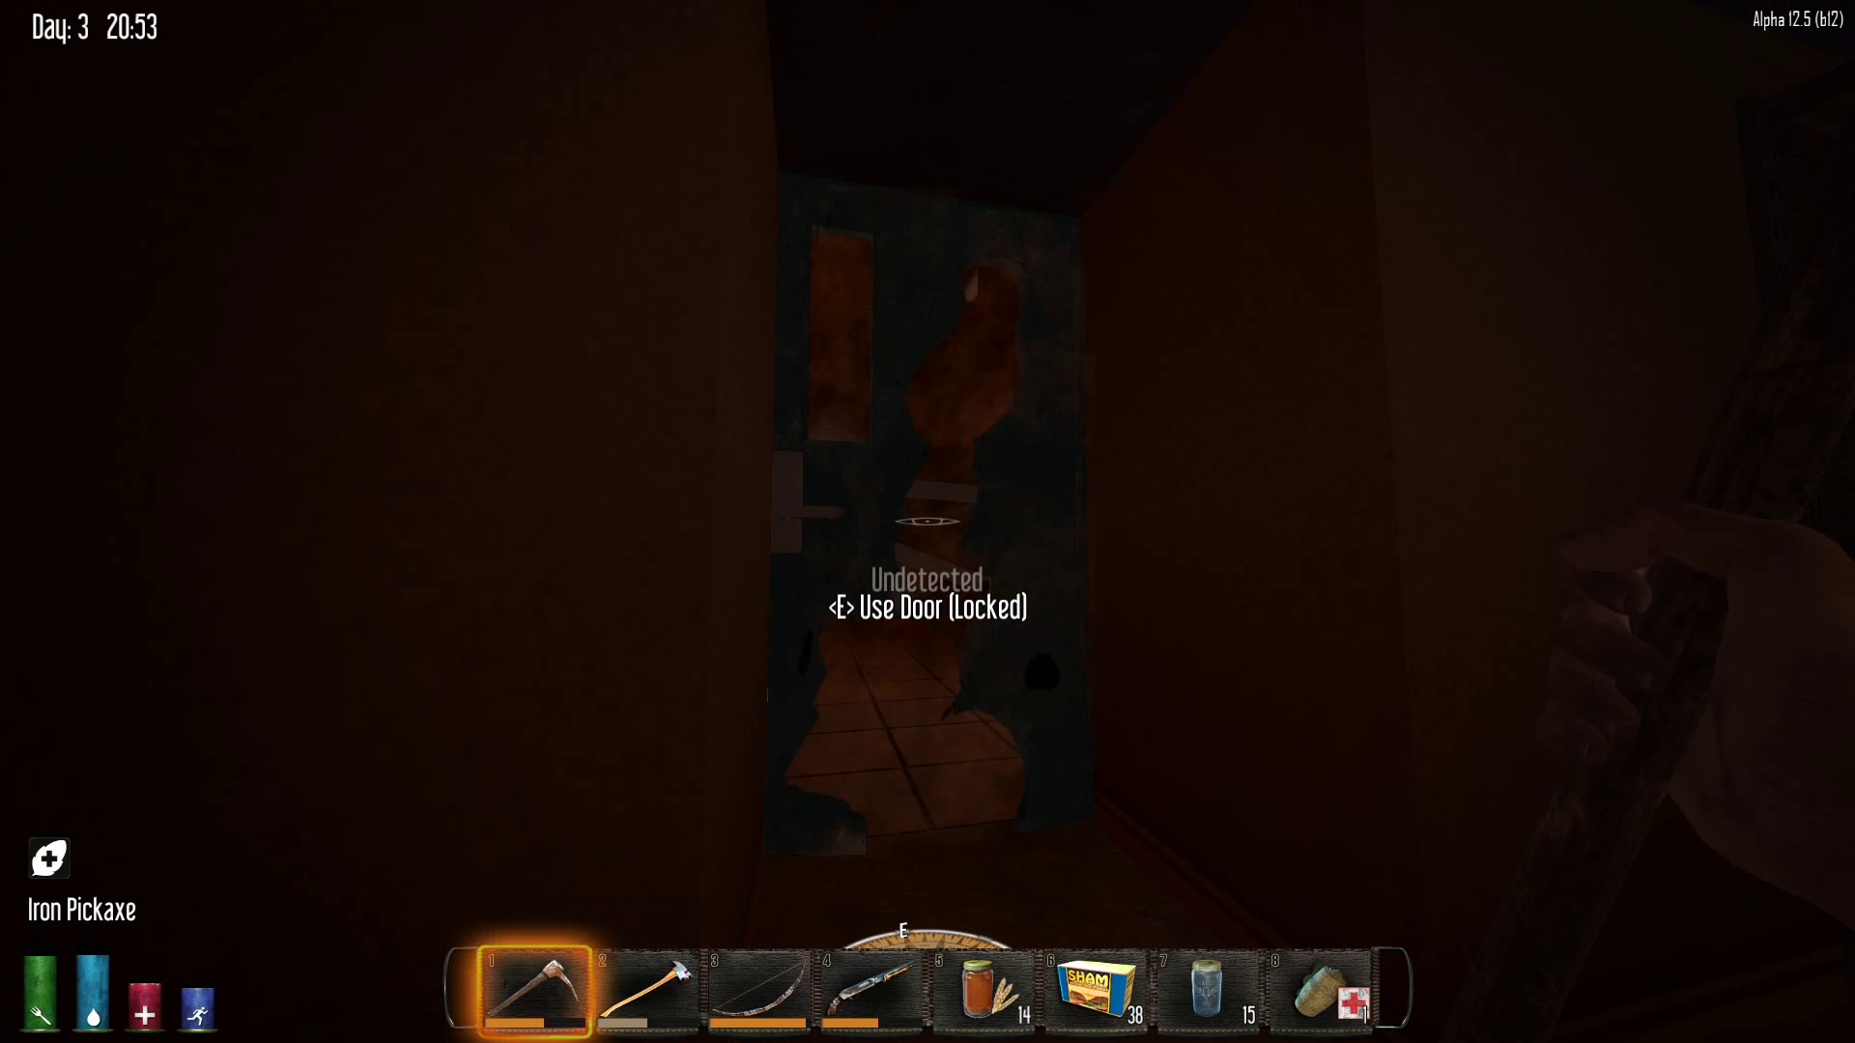
{"action": "left_click", "coordinate": [928, 522]}
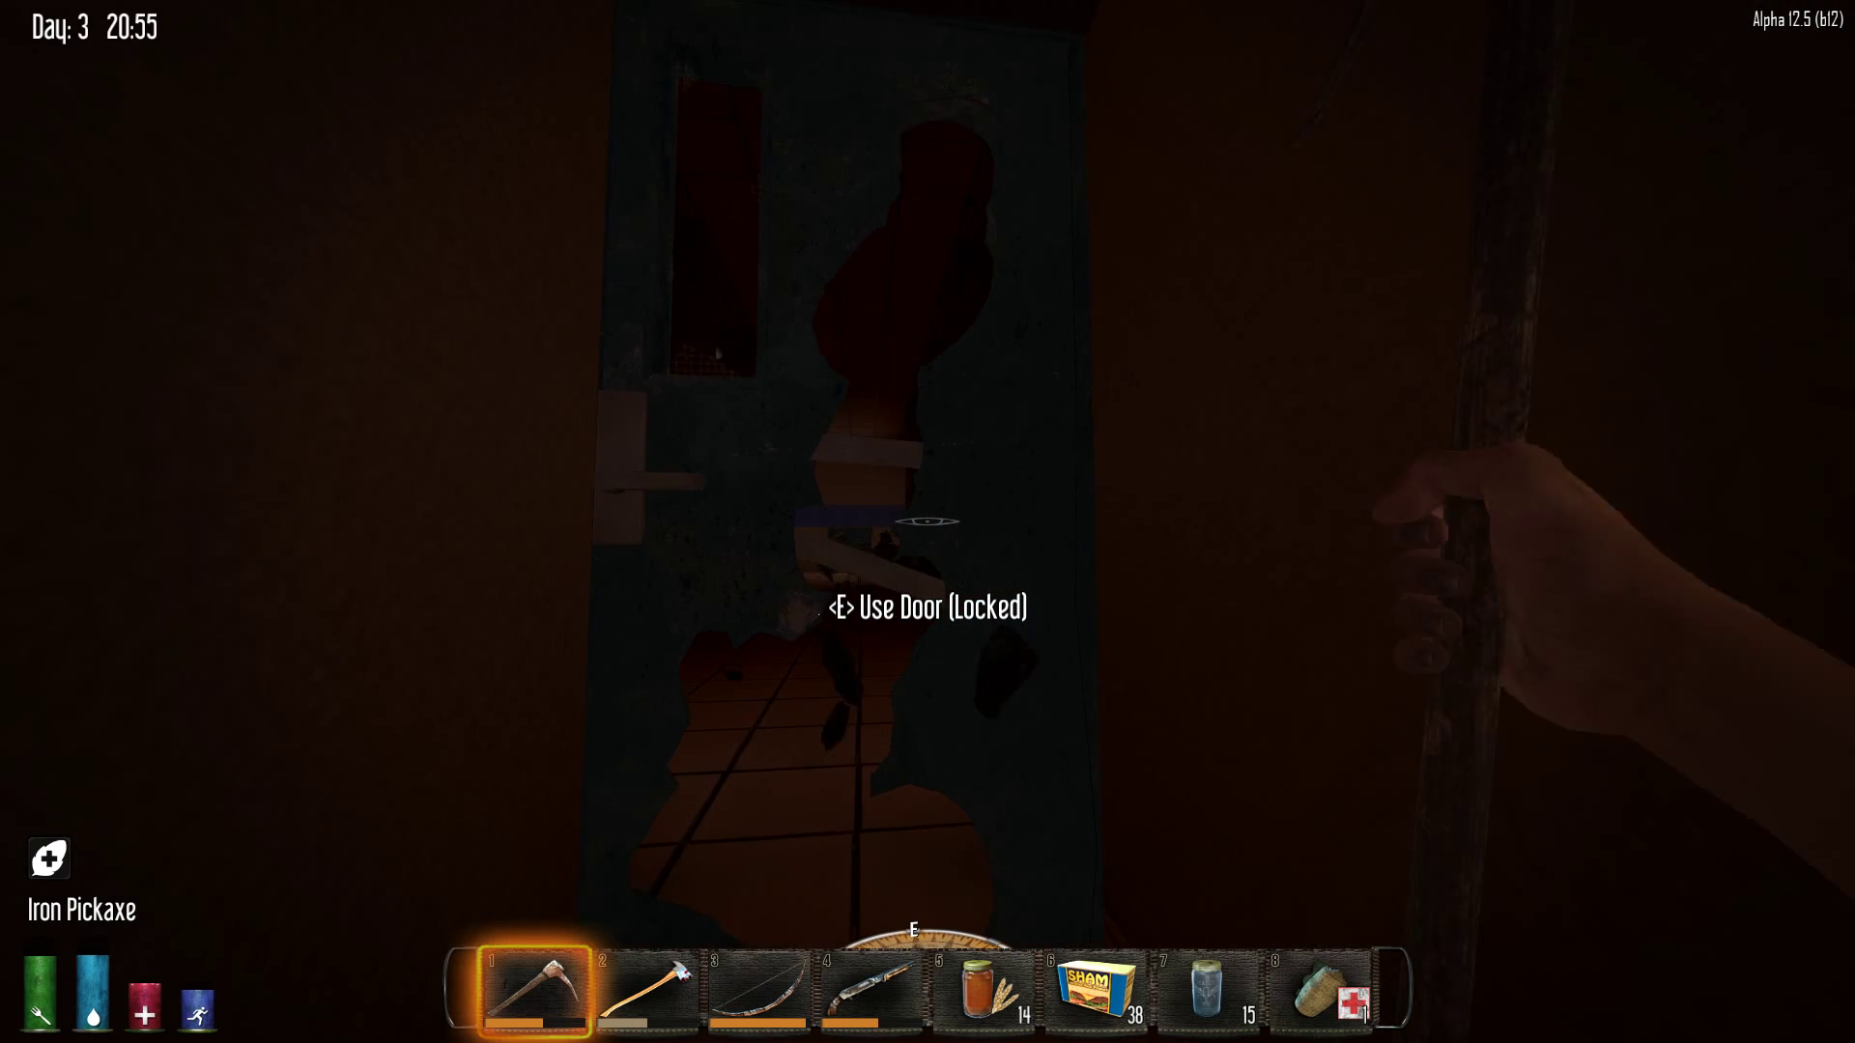
{"action": "left_click", "coordinate": [929, 521]}
{"action": "key", "text": "w"}
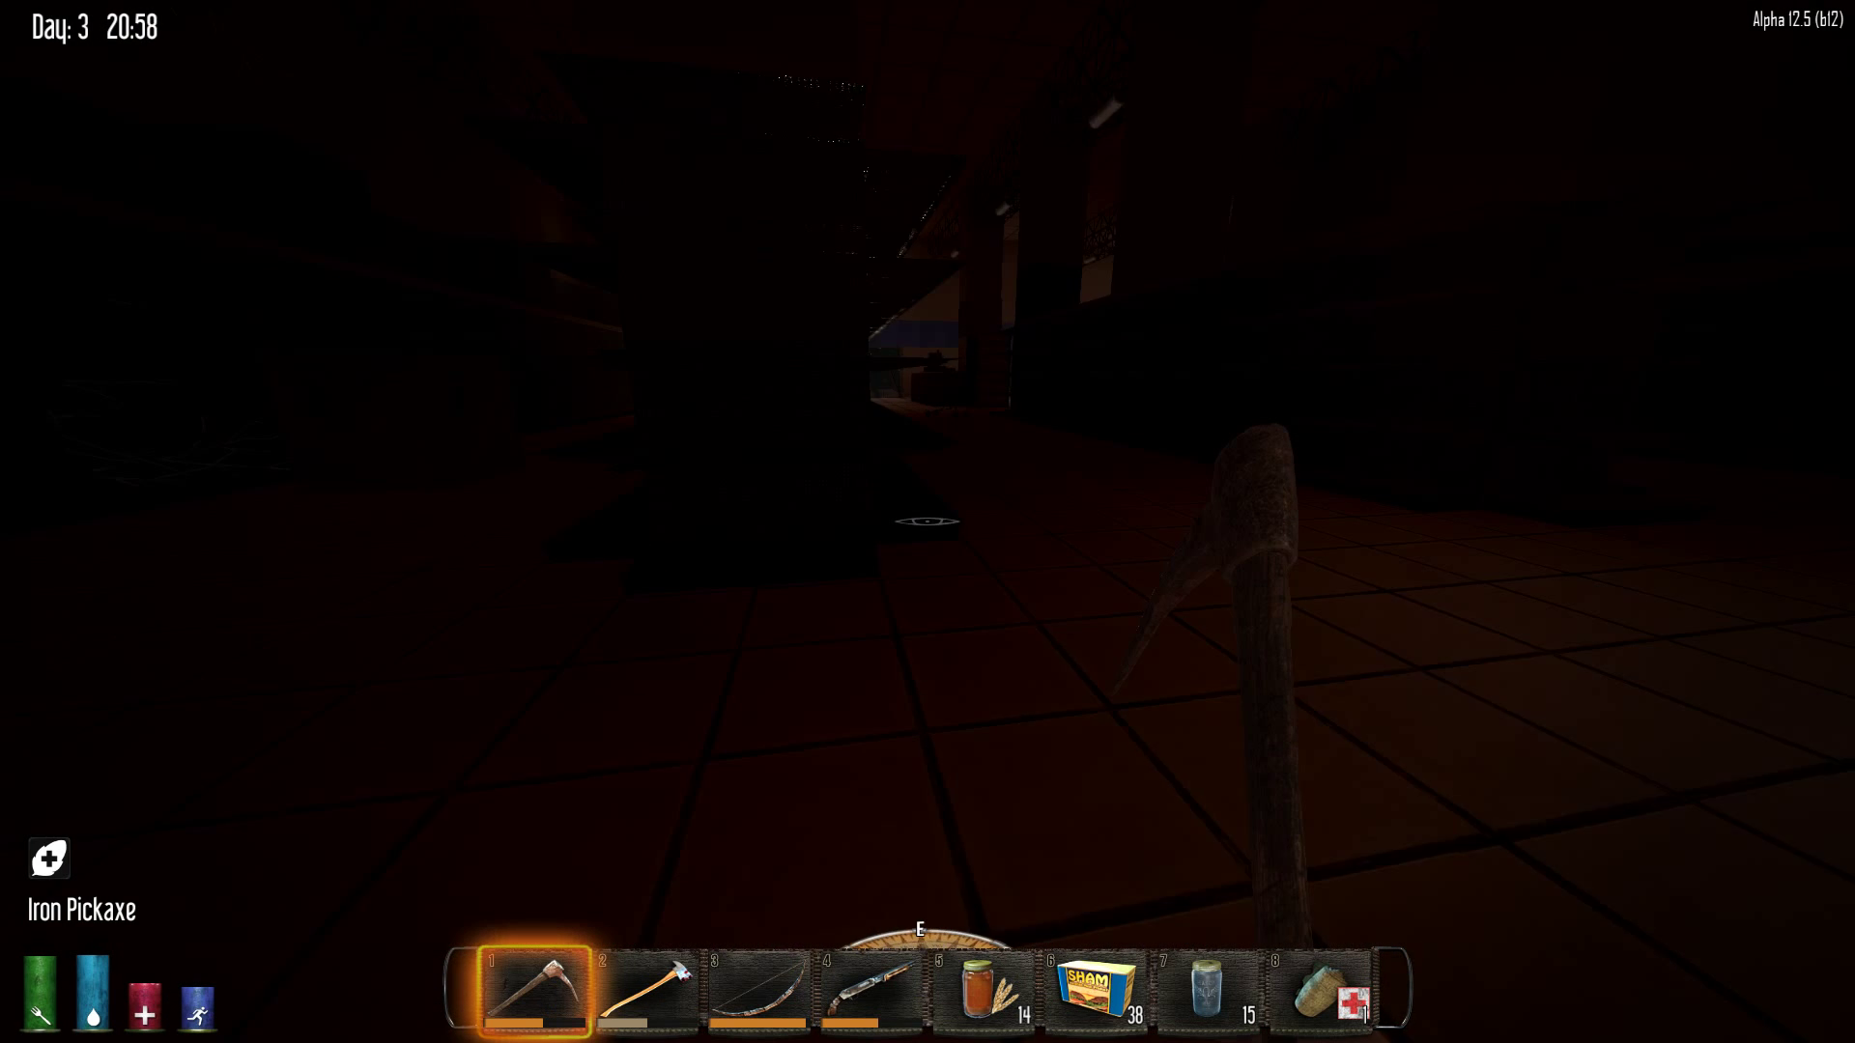
Check the crafting menu, equip the fireaxe, and search the shopping cart
{"action": "key", "text": "Tab"}
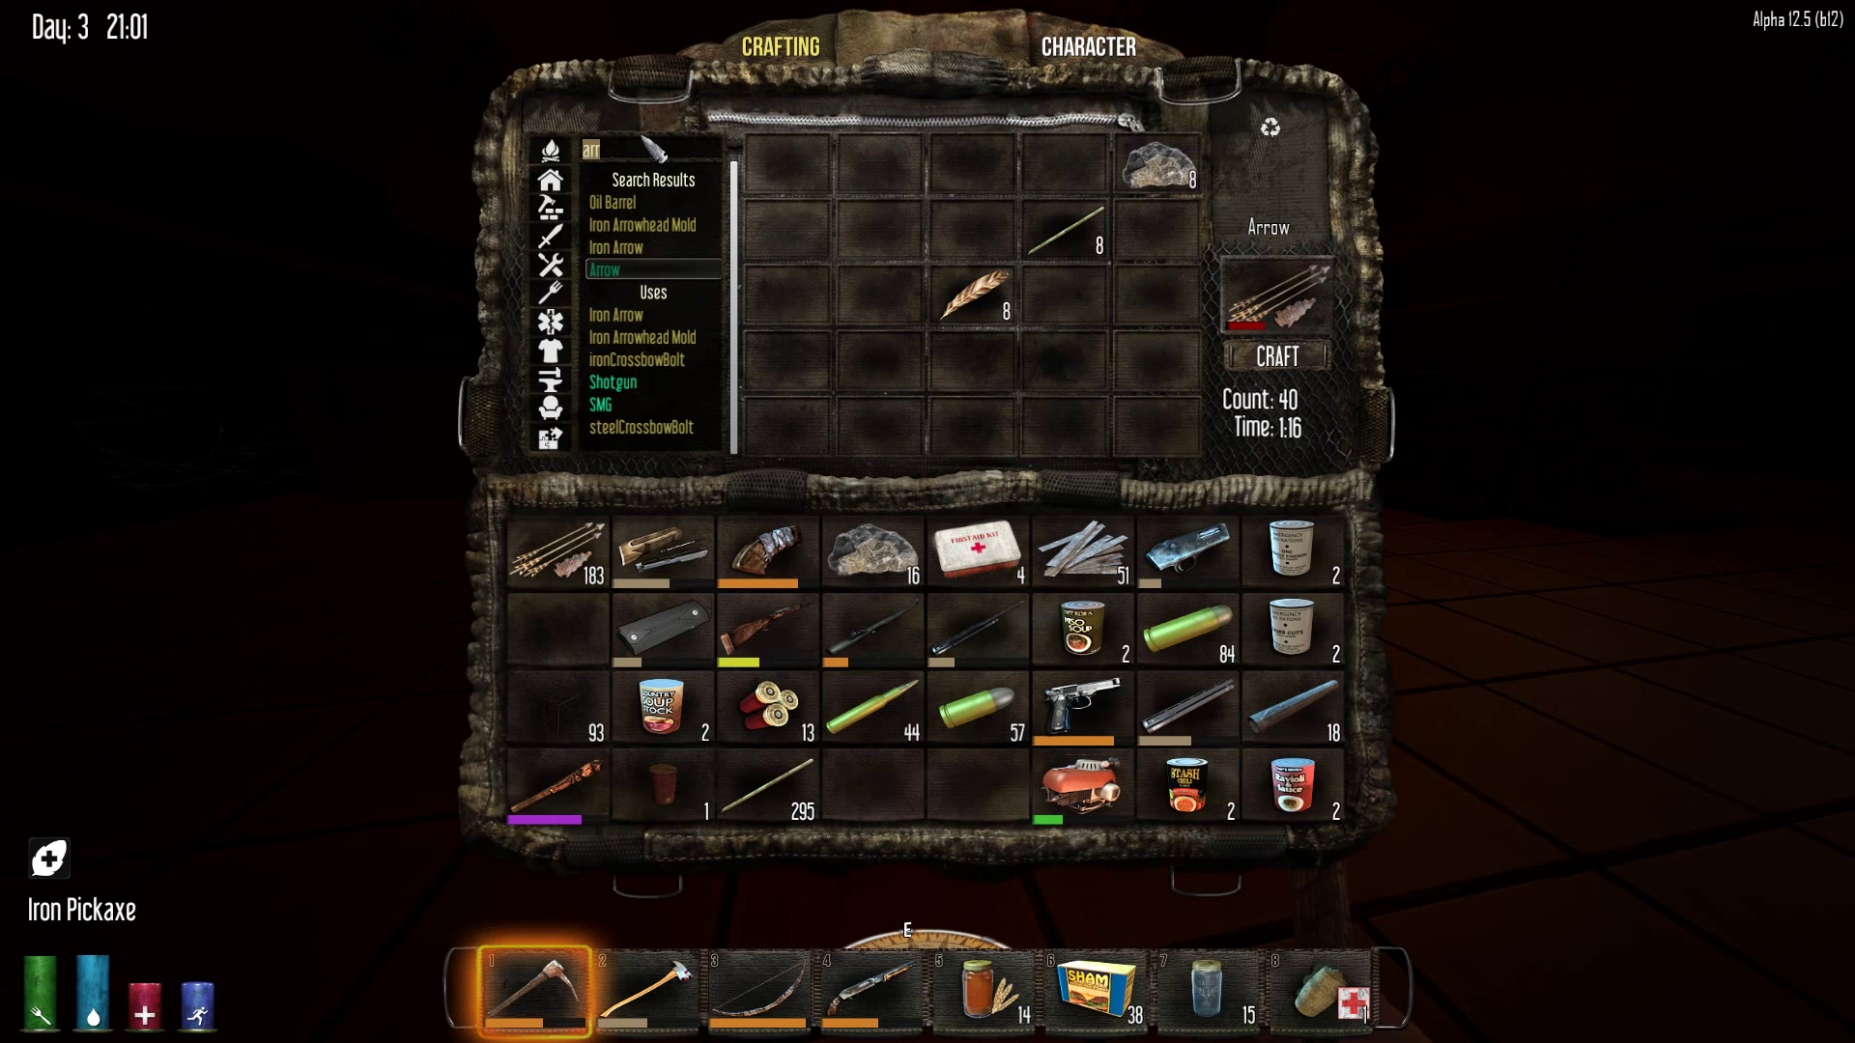
{"action": "key", "text": "Tab"}
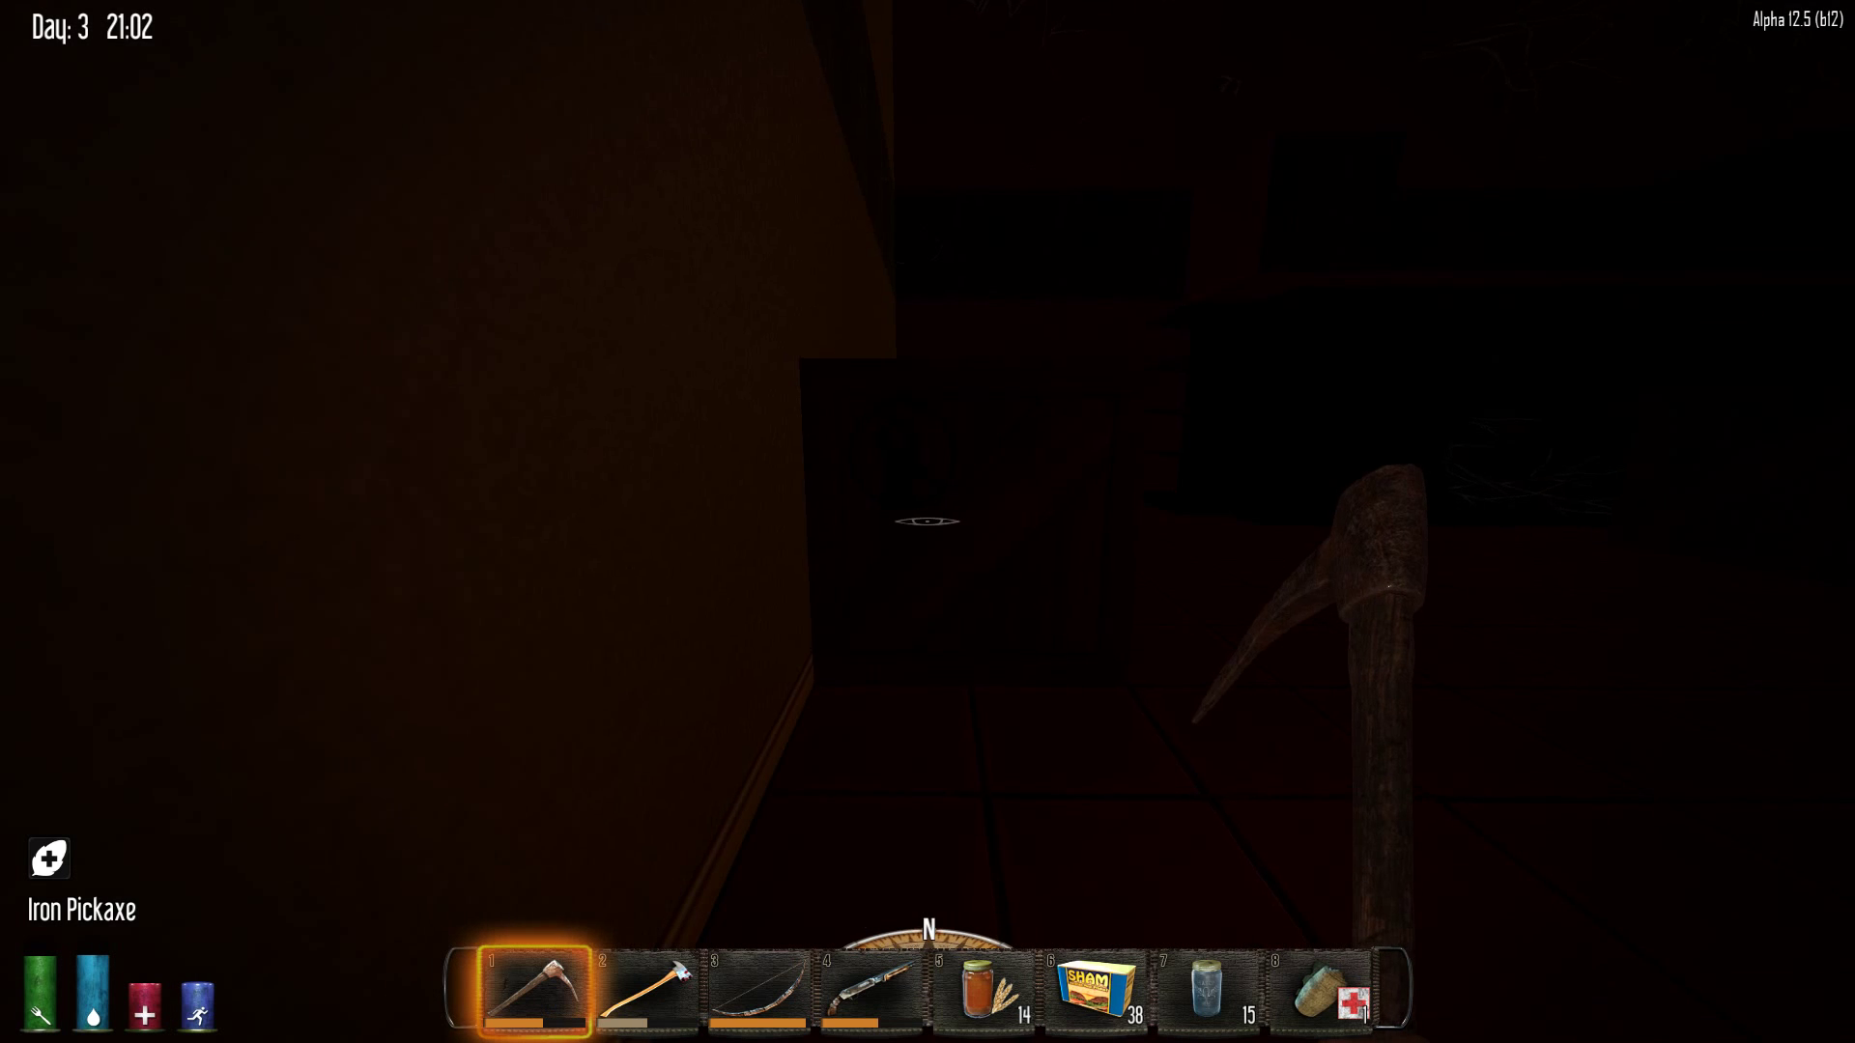
{"action": "key", "text": "2"}
{"action": "key", "text": "e"}
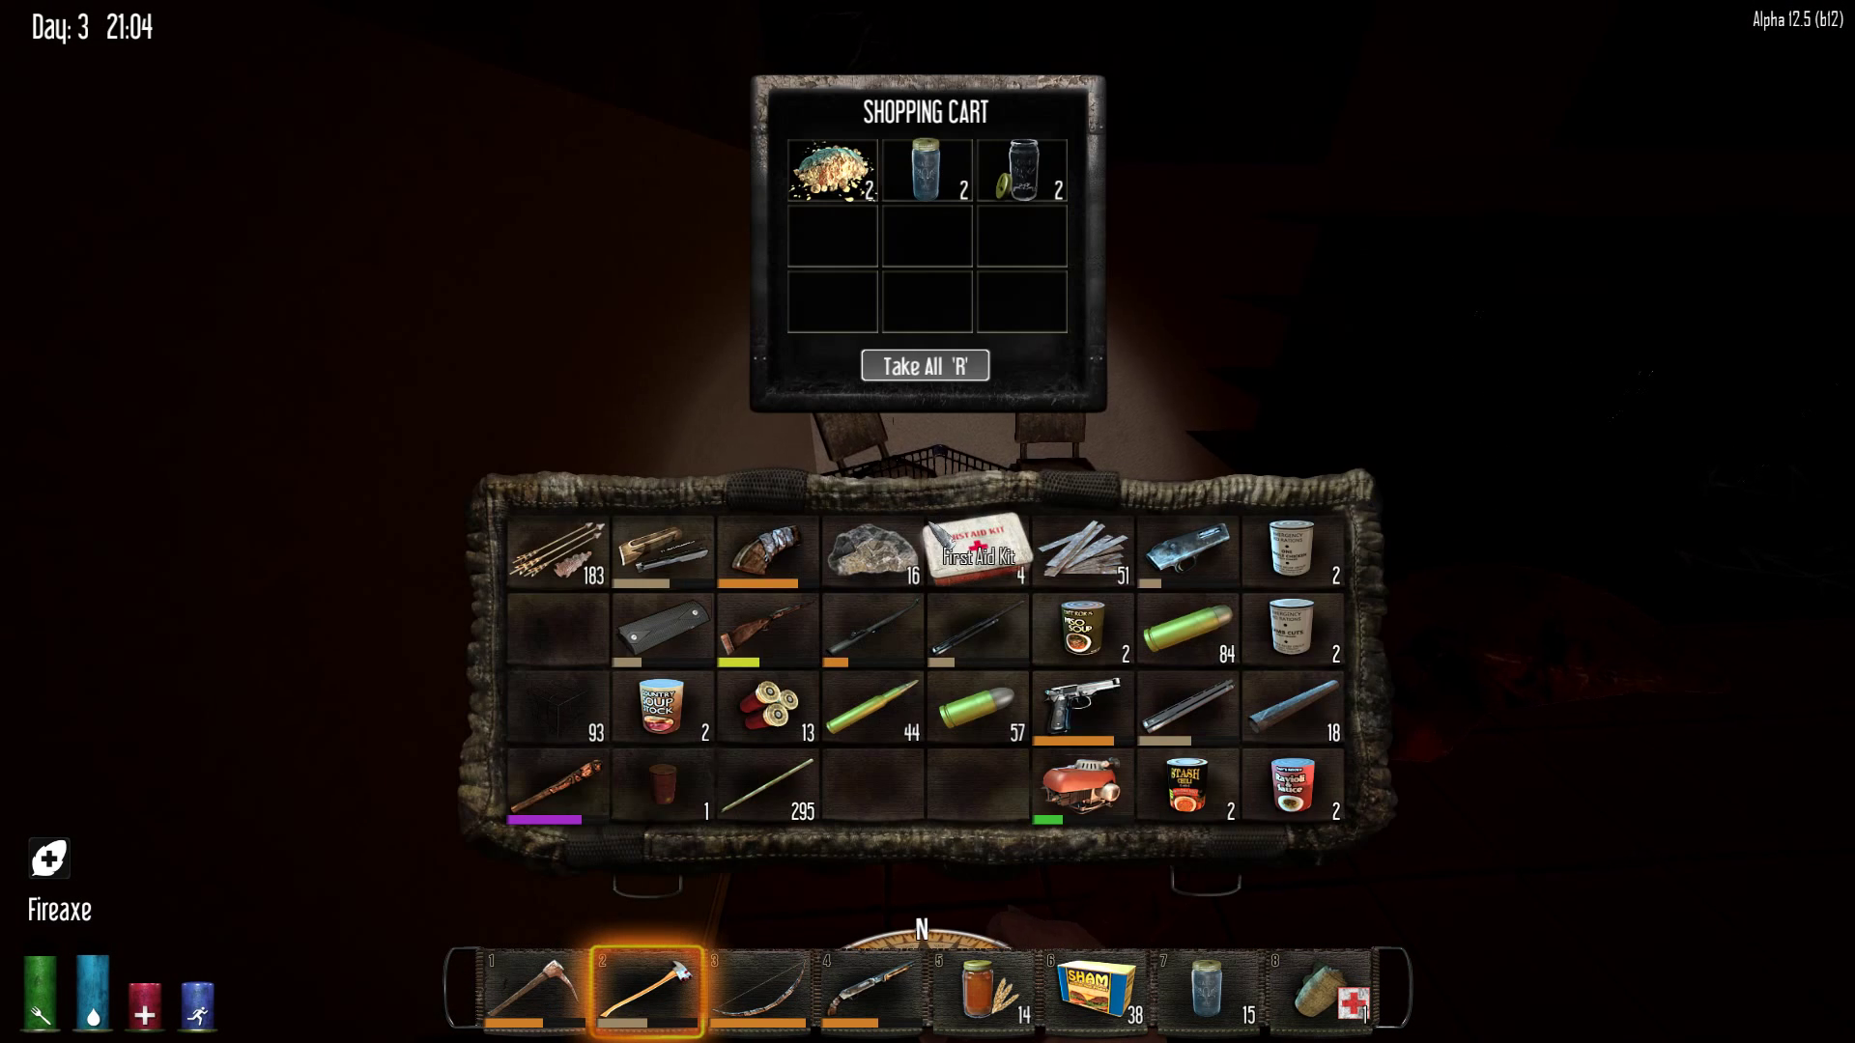
{"action": "key", "text": "Escape"}
Chop open the wooden crate and take its loot
{"action": "left_click", "coordinate": [927, 522]}
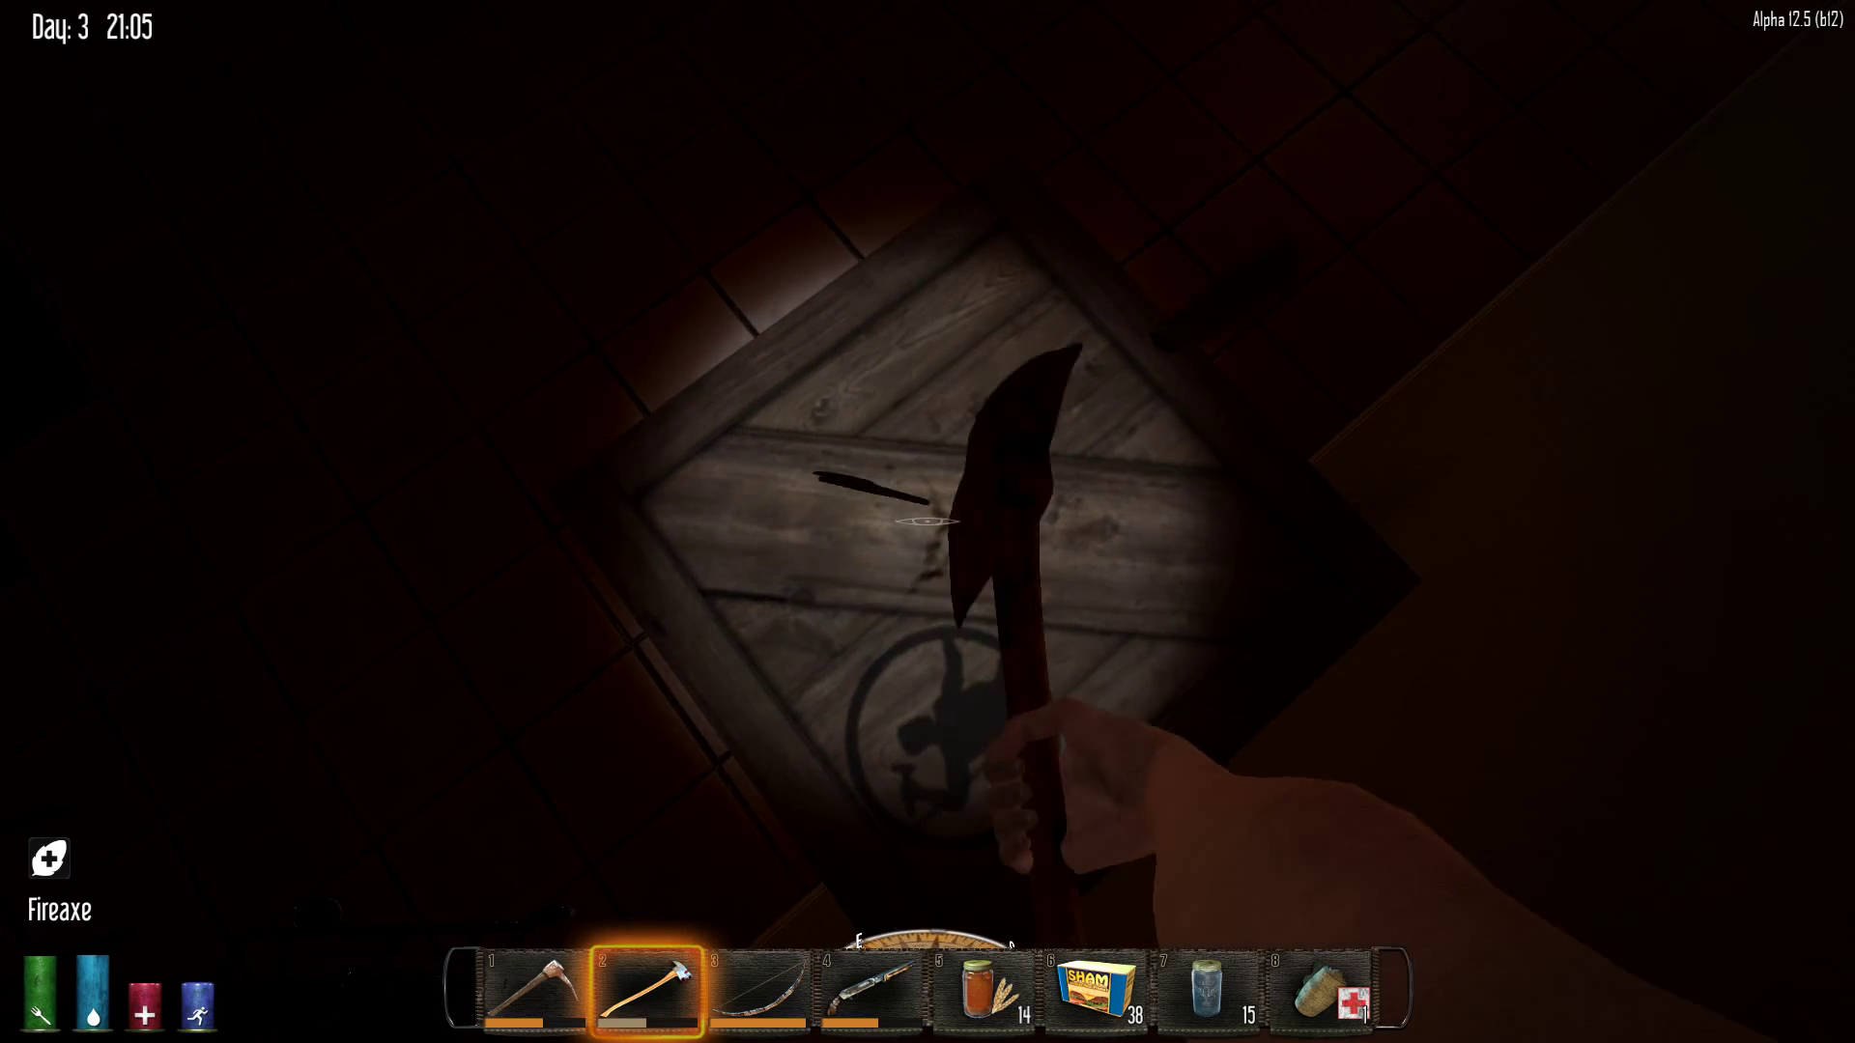
{"action": "left_click", "coordinate": [928, 521]}
{"action": "left_click", "coordinate": [927, 522]}
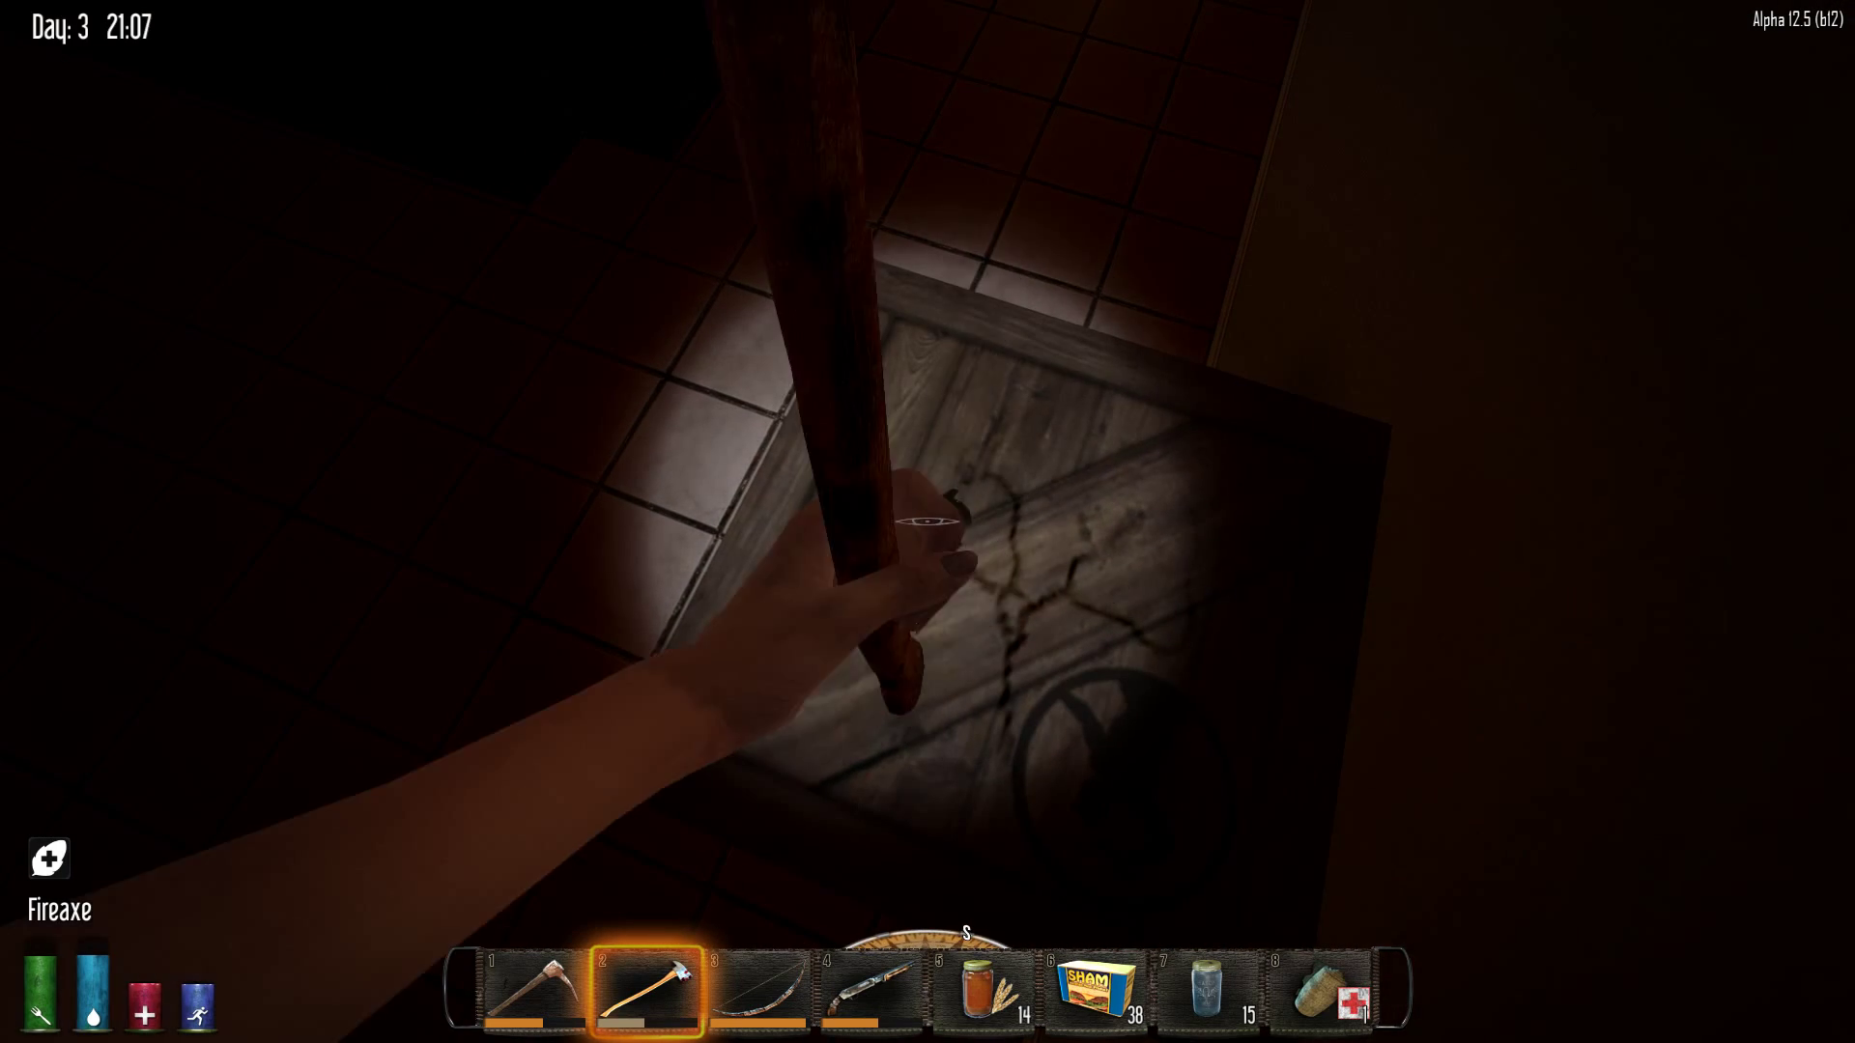
{"action": "left_click", "coordinate": [927, 523]}
{"action": "left_click", "coordinate": [927, 522]}
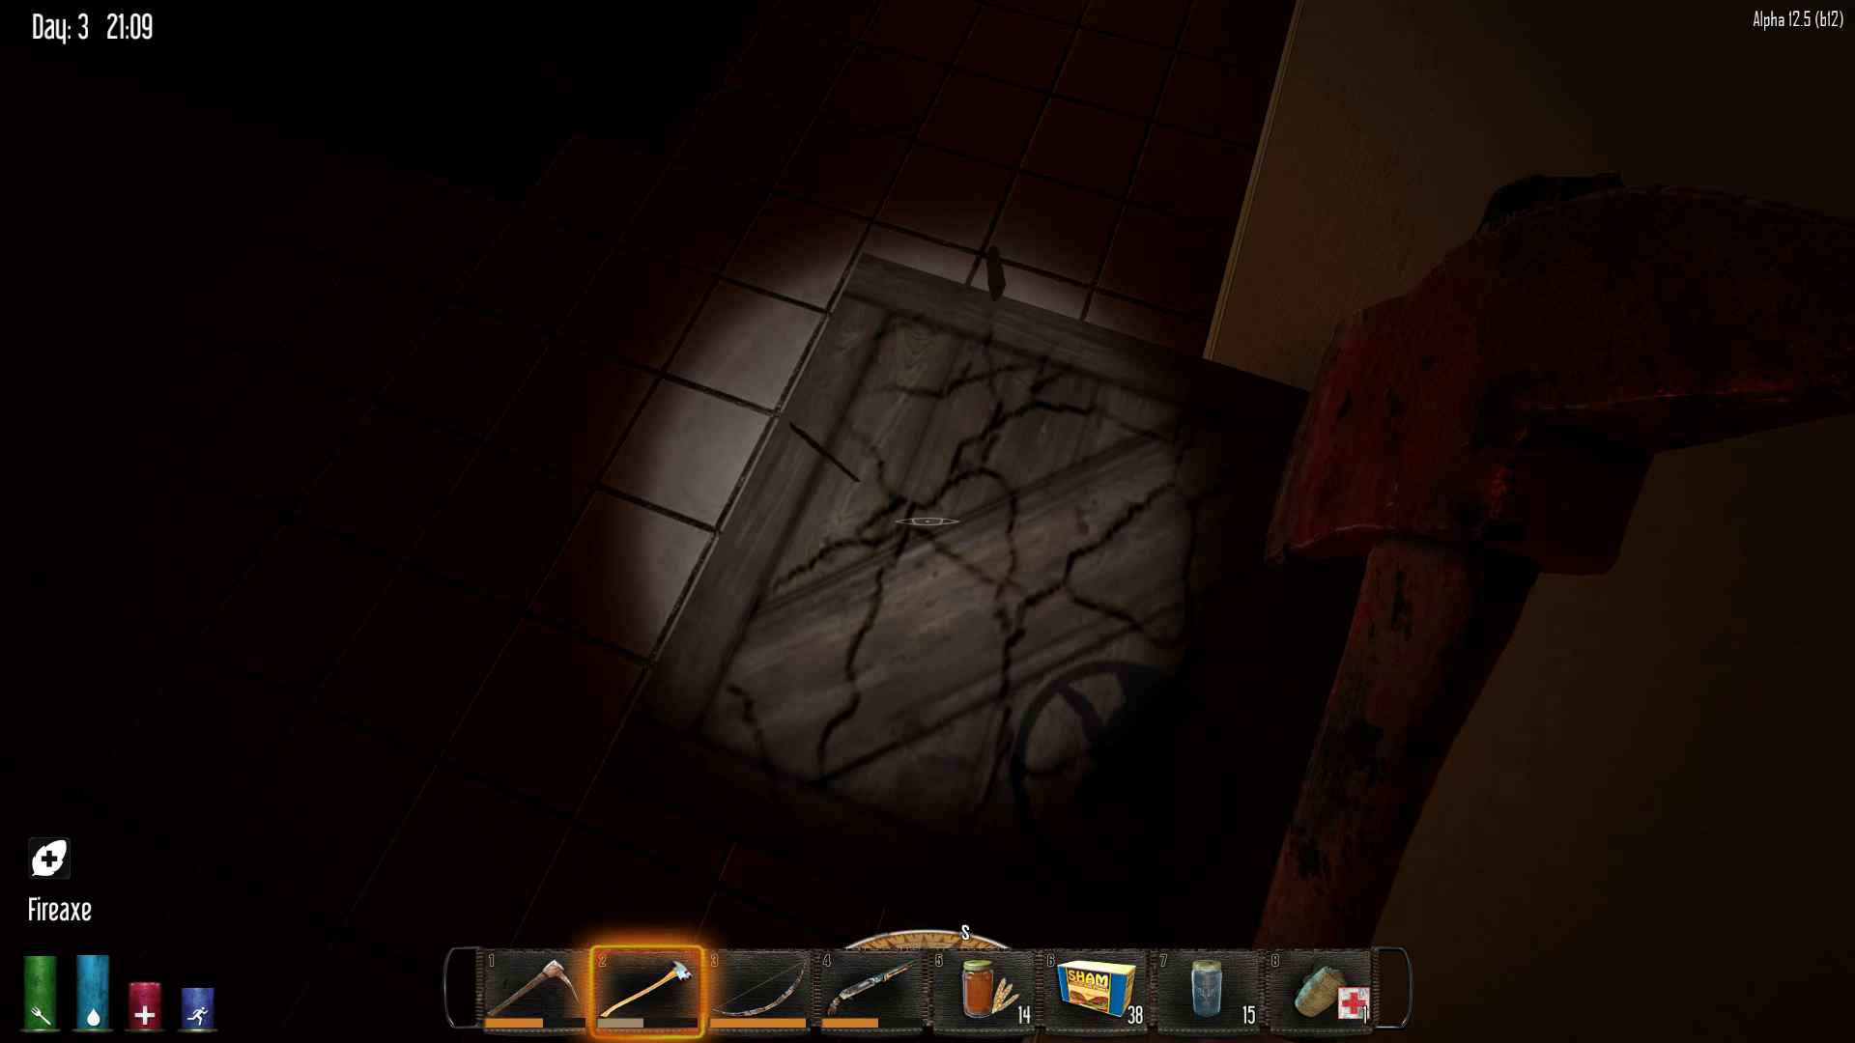
{"action": "key", "text": "e"}
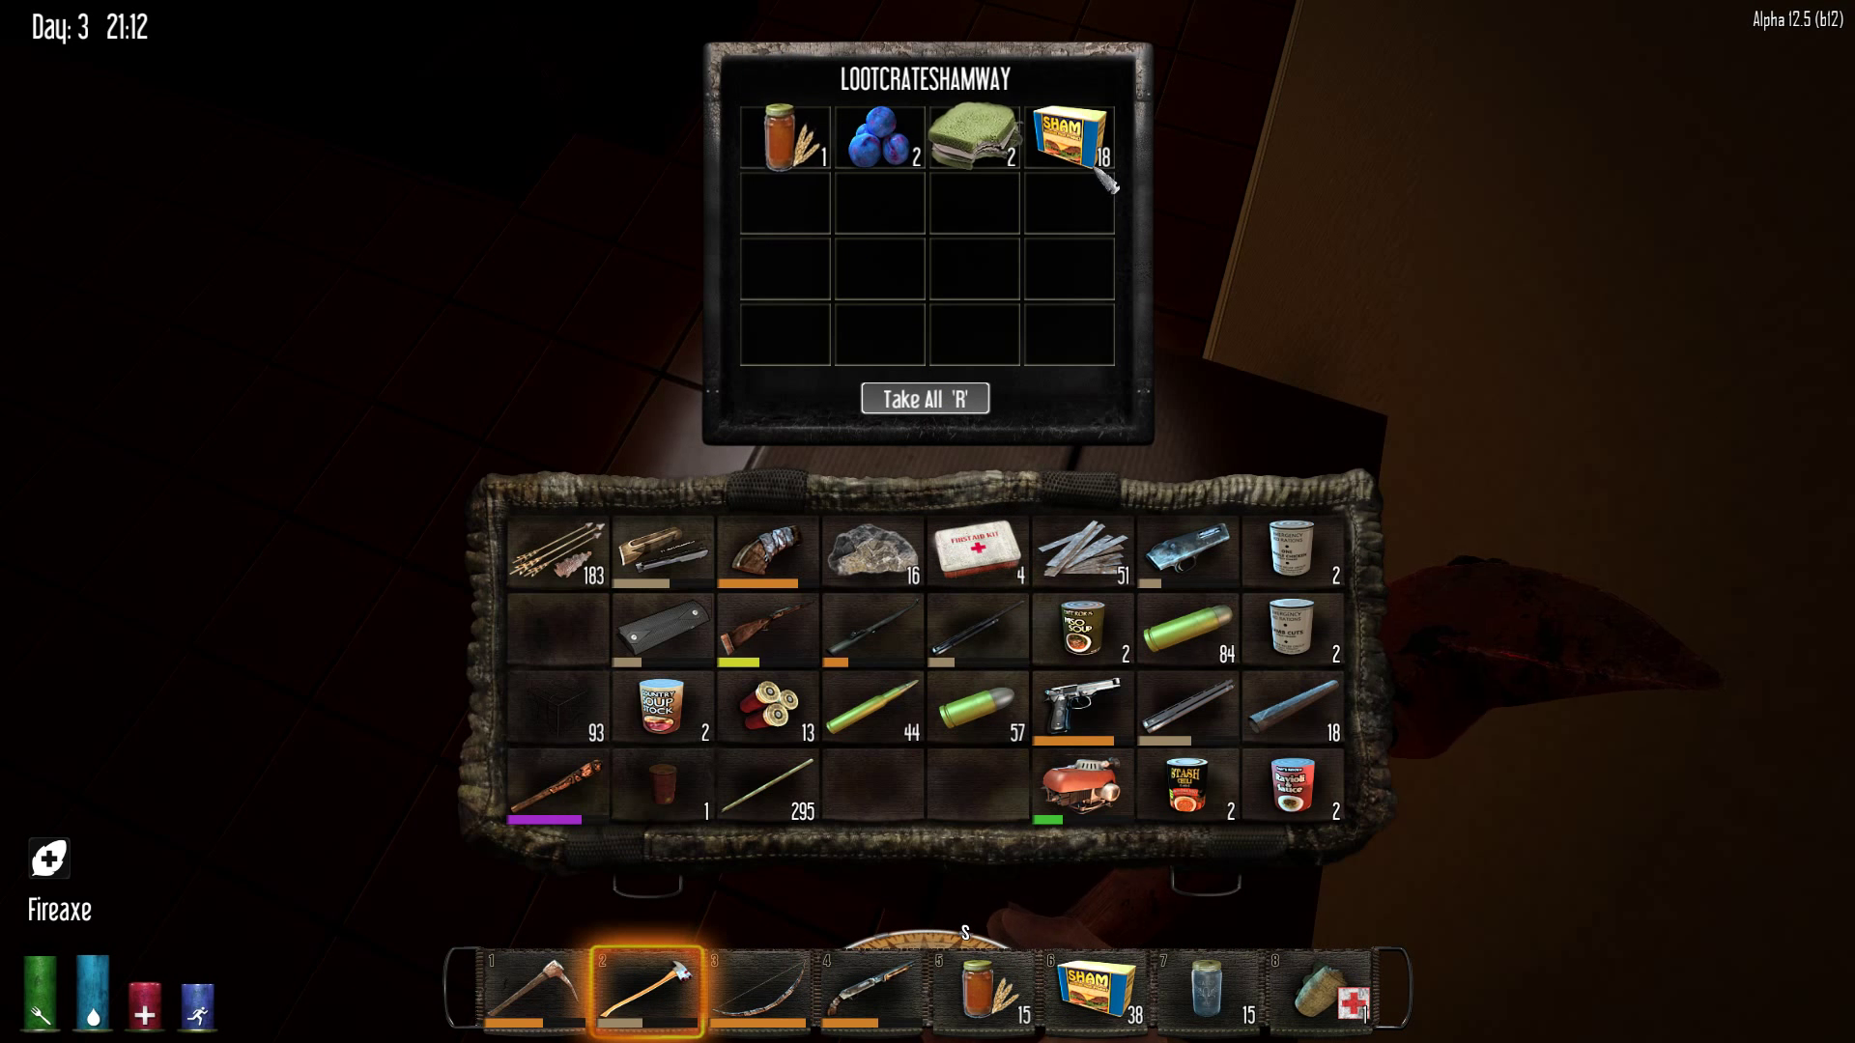
{"action": "key", "text": "Escape"}
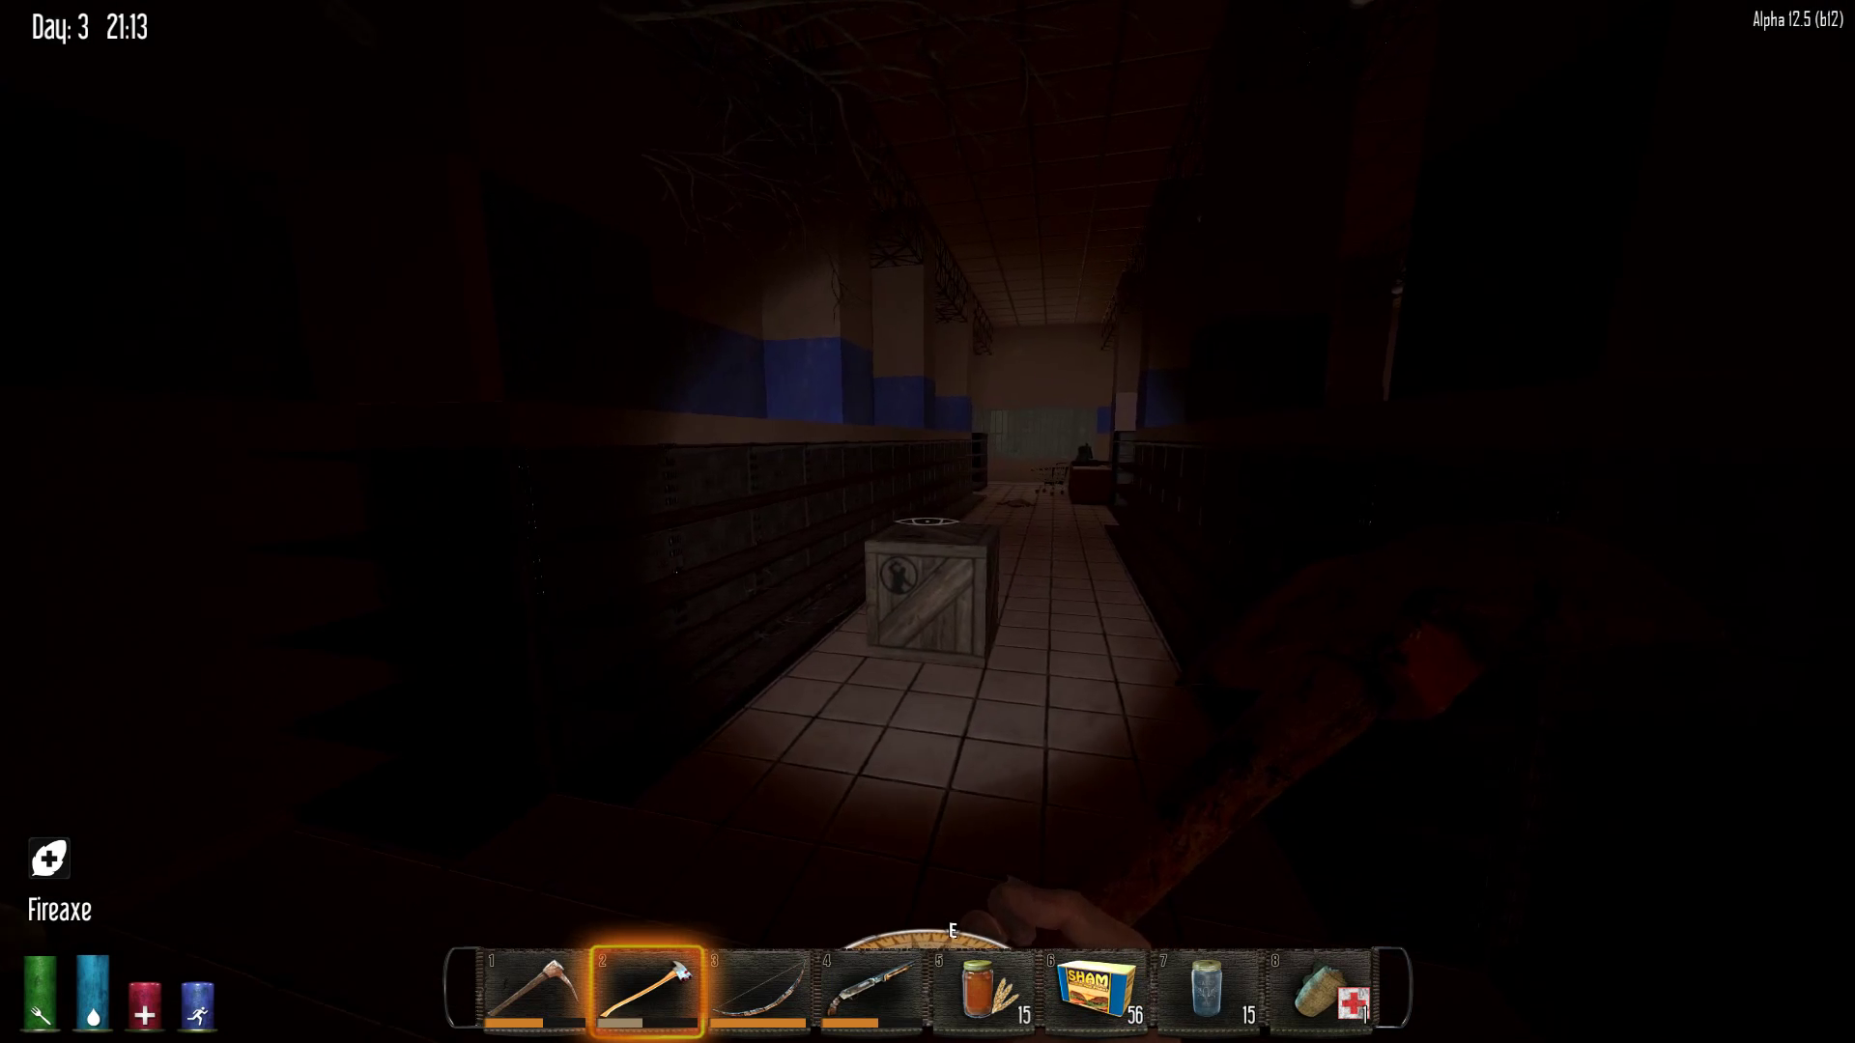
Walk down the aisle and break open the next crate
{"action": "key", "text": "w"}
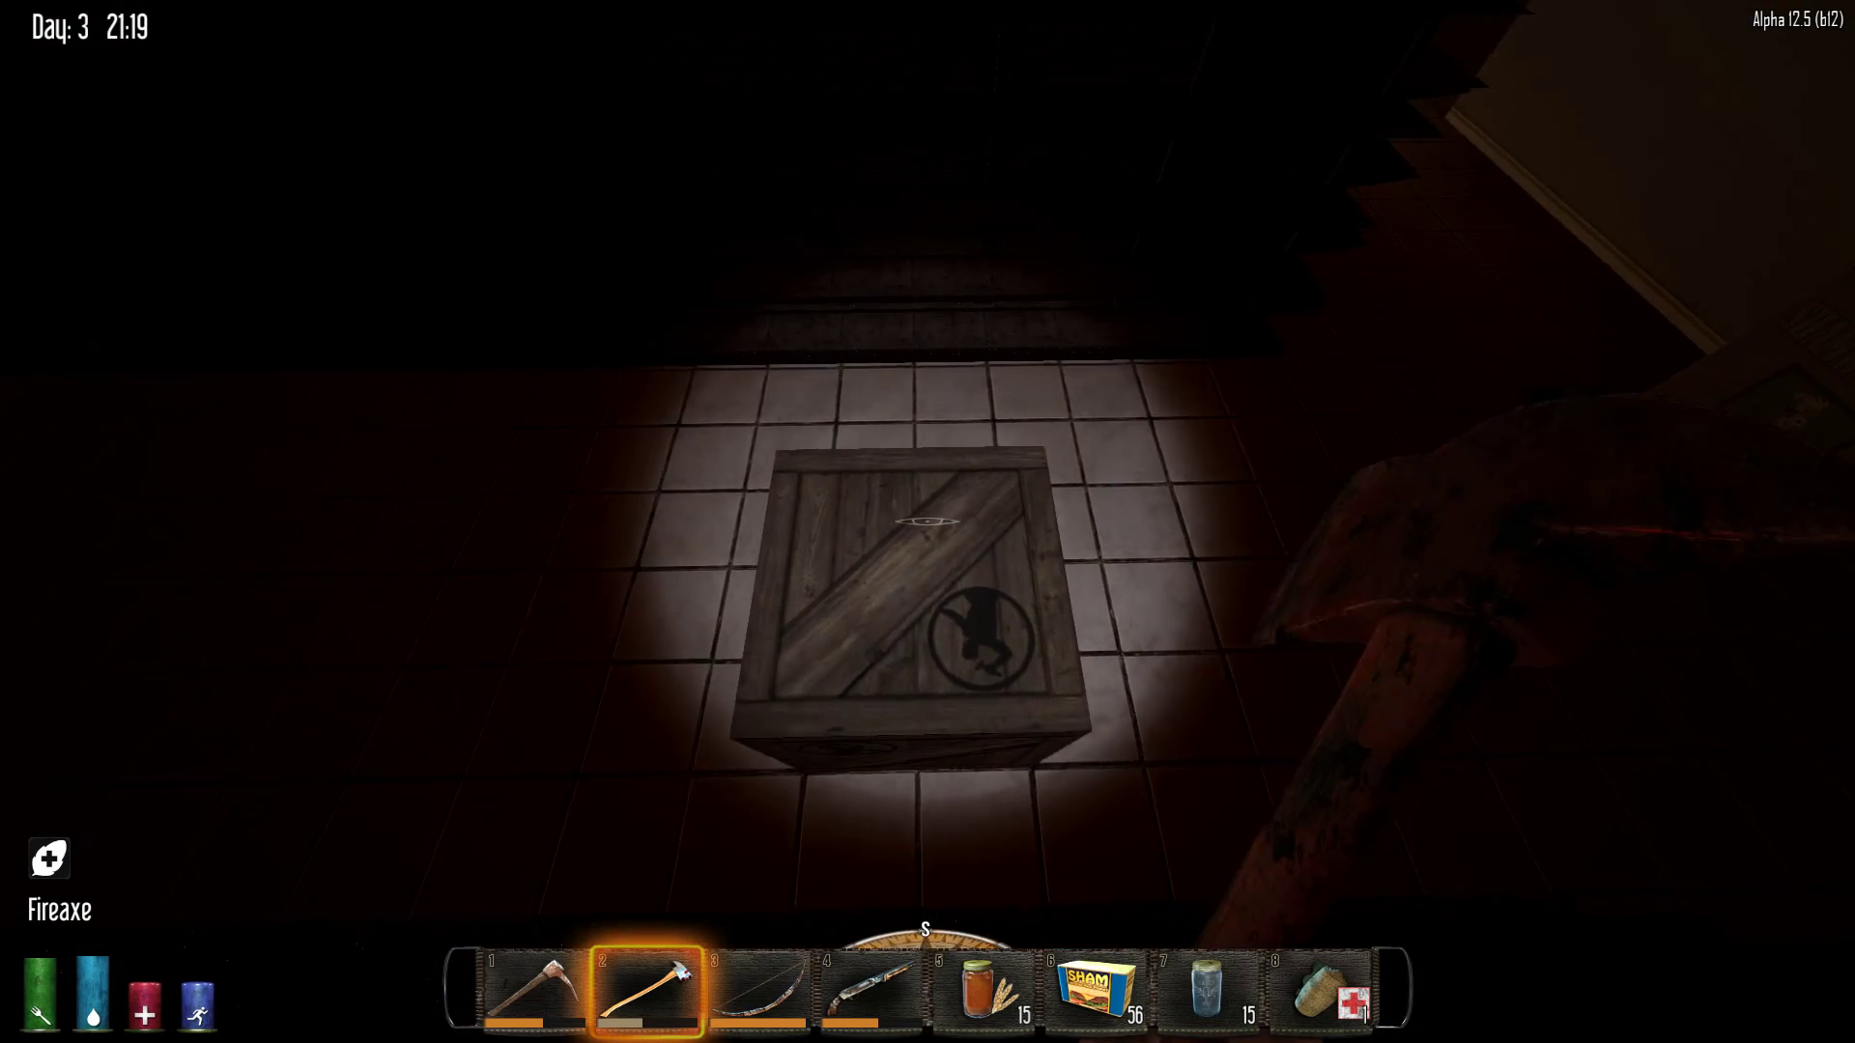
{"action": "left_click", "coordinate": [928, 522]}
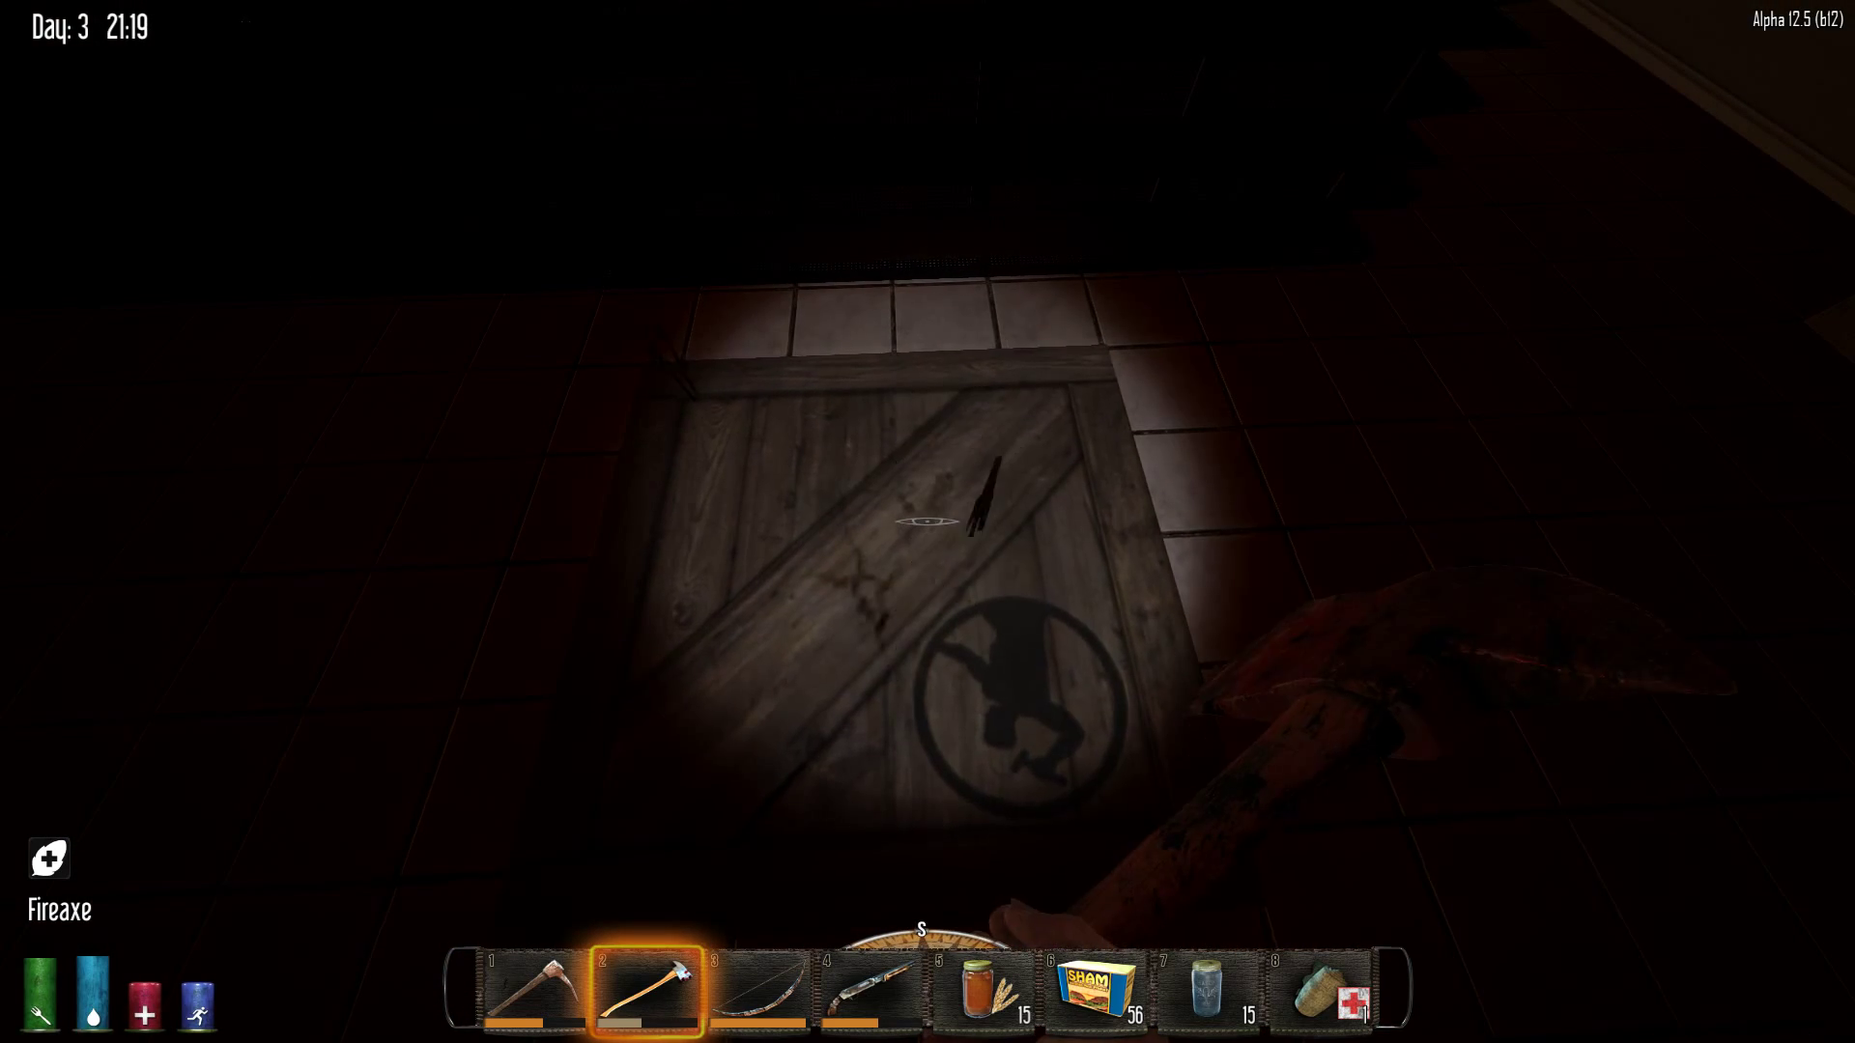
{"action": "left_click", "coordinate": [927, 522]}
{"action": "left_click", "coordinate": [927, 521]}
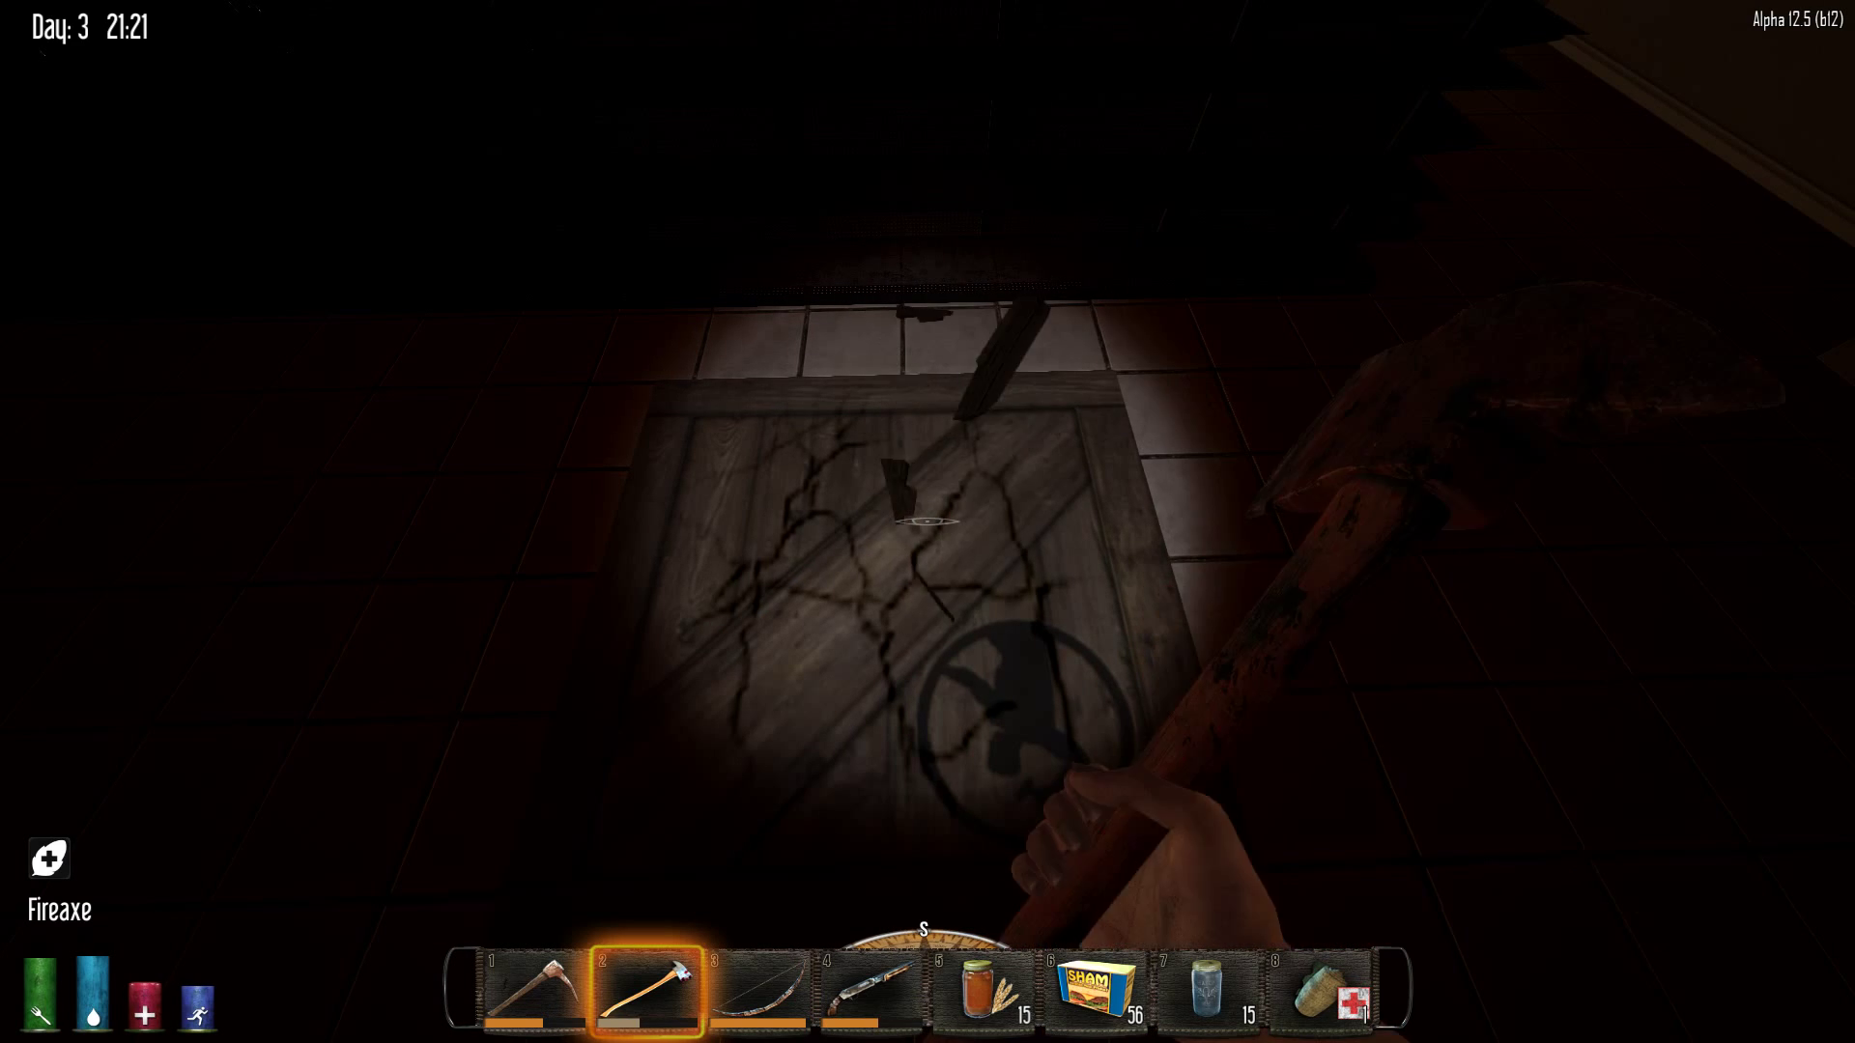
{"action": "left_click", "coordinate": [928, 523]}
{"action": "left_click", "coordinate": [928, 522]}
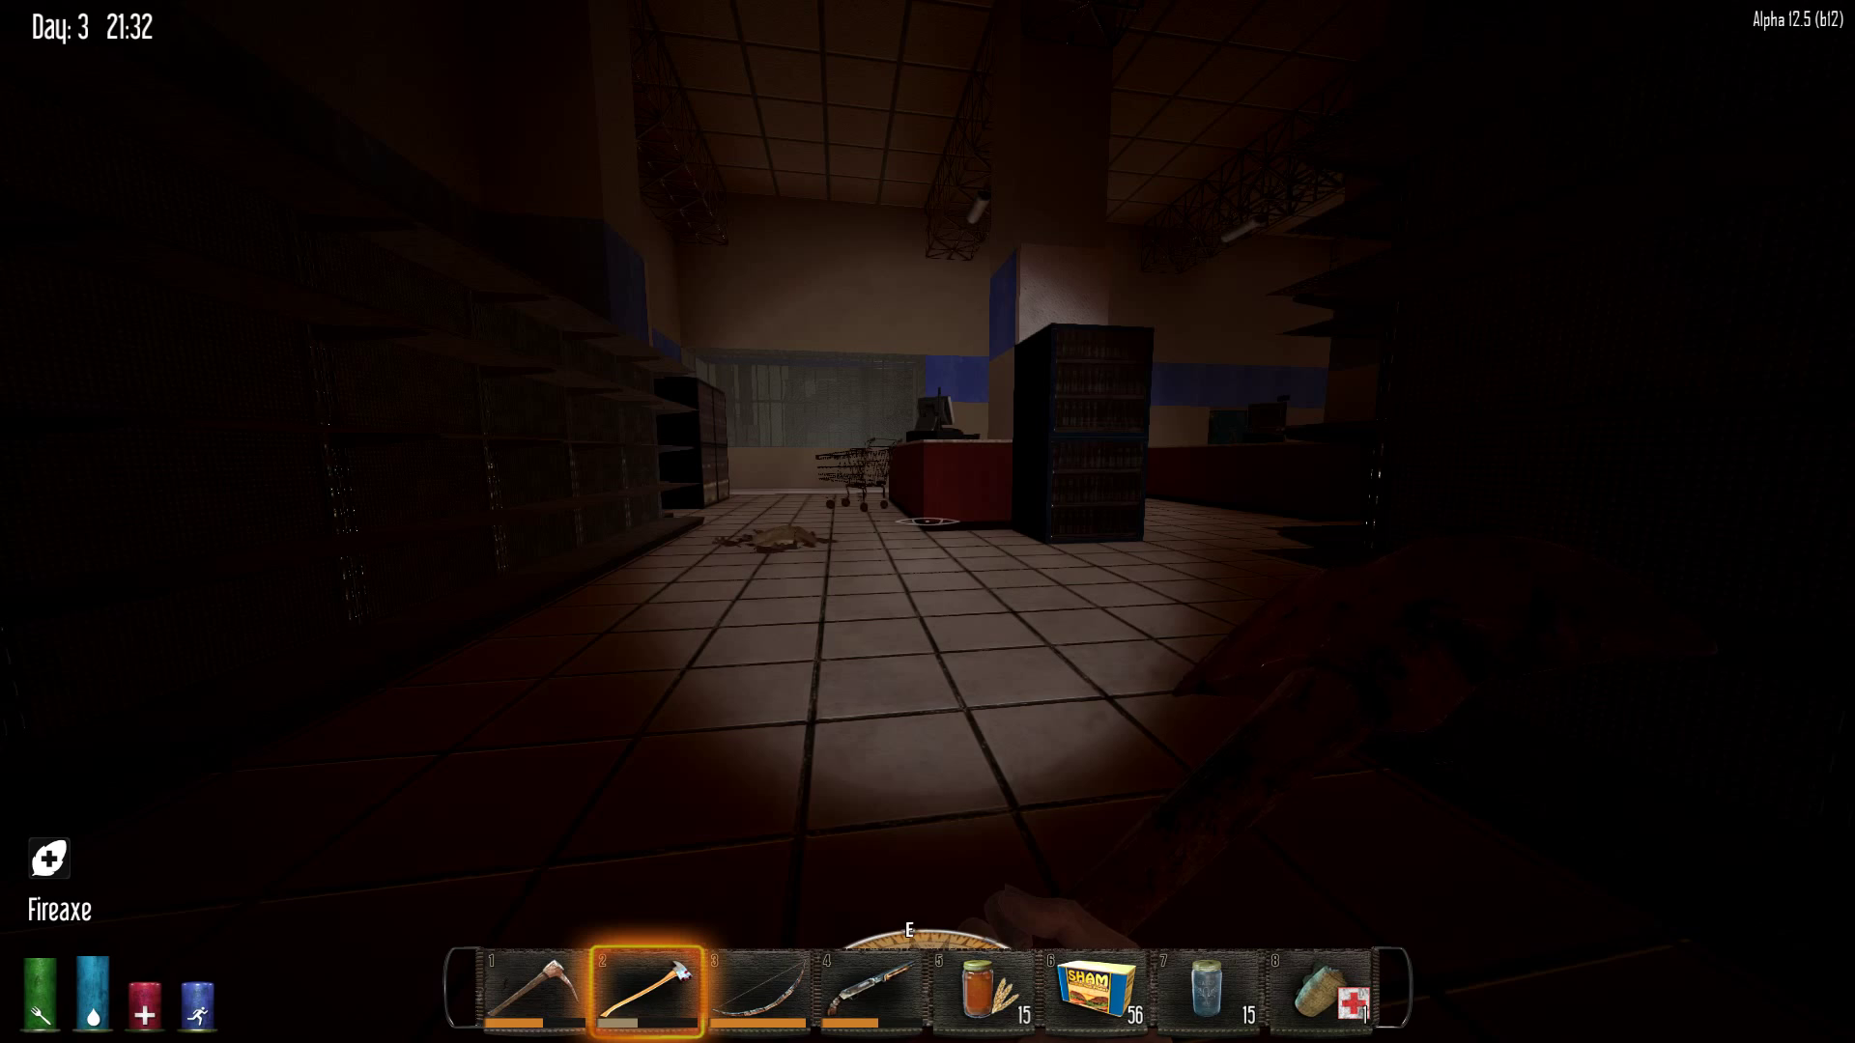
Walk past the counter and take everything from the beverage coolers
{"action": "key", "text": "w"}
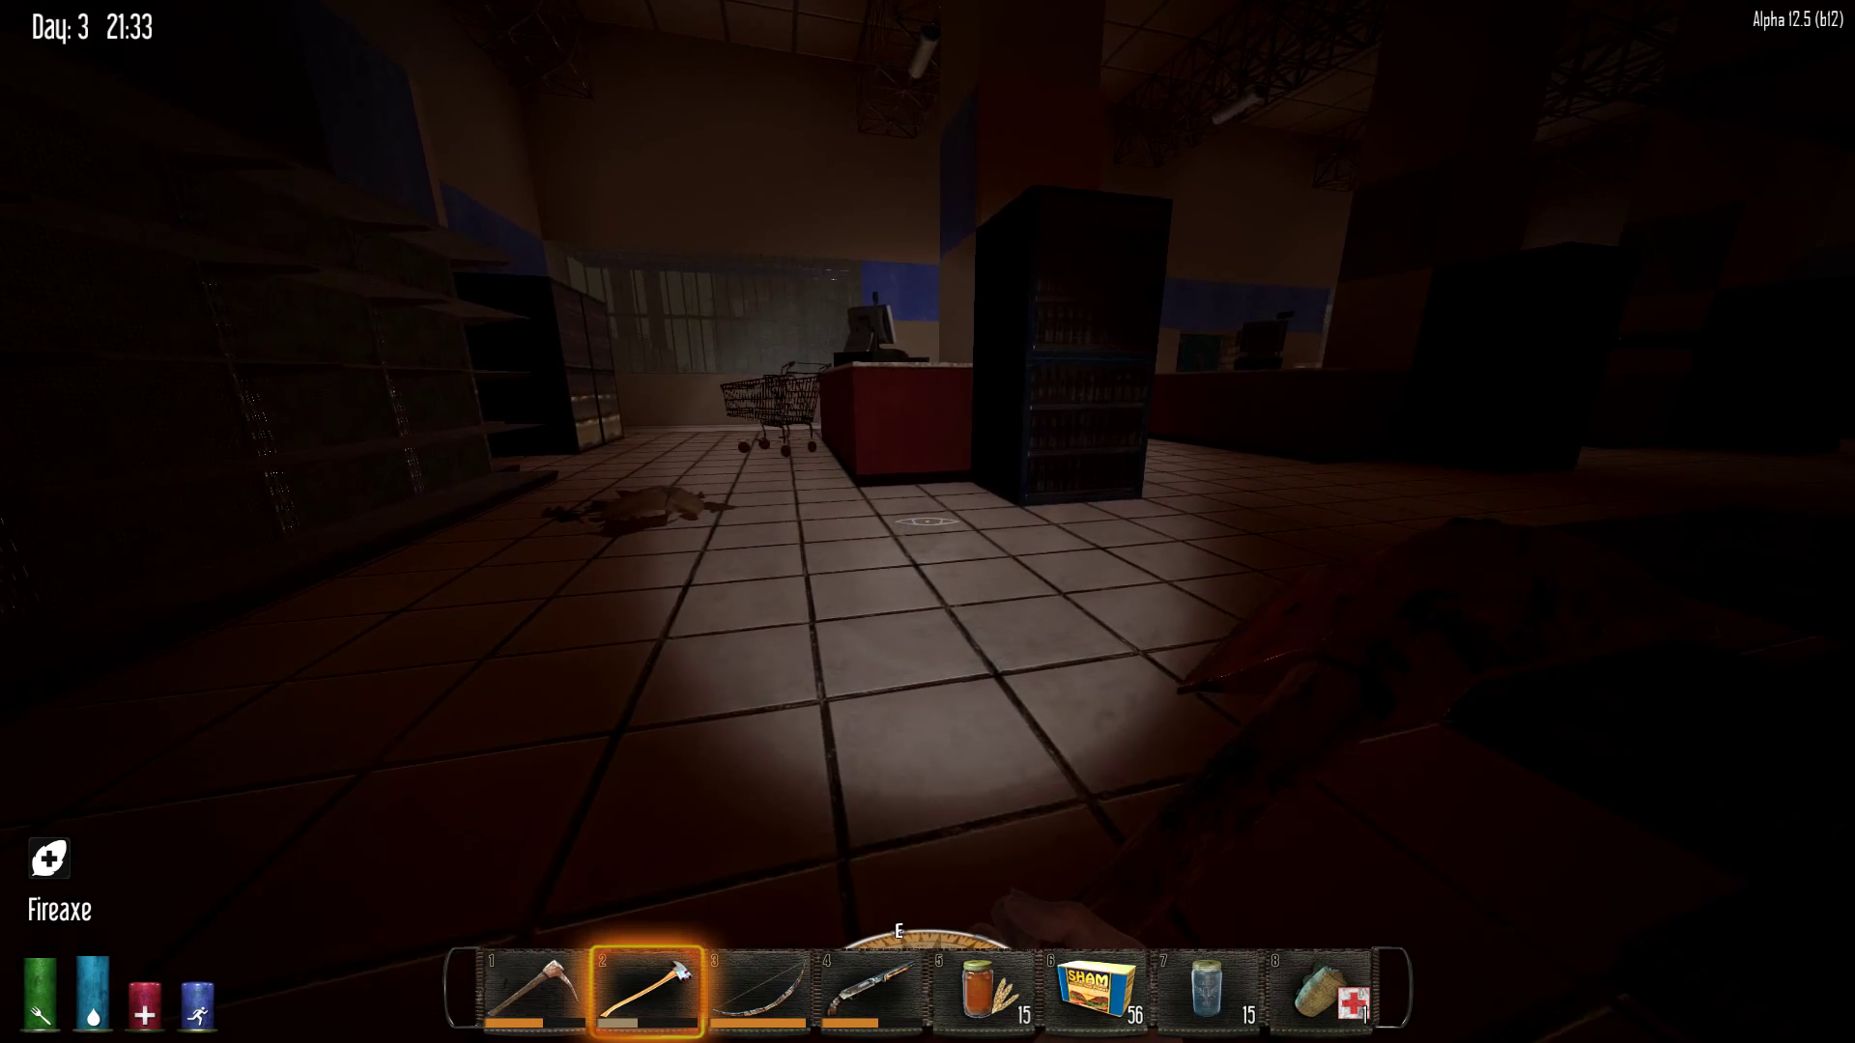
{"action": "key", "text": "w"}
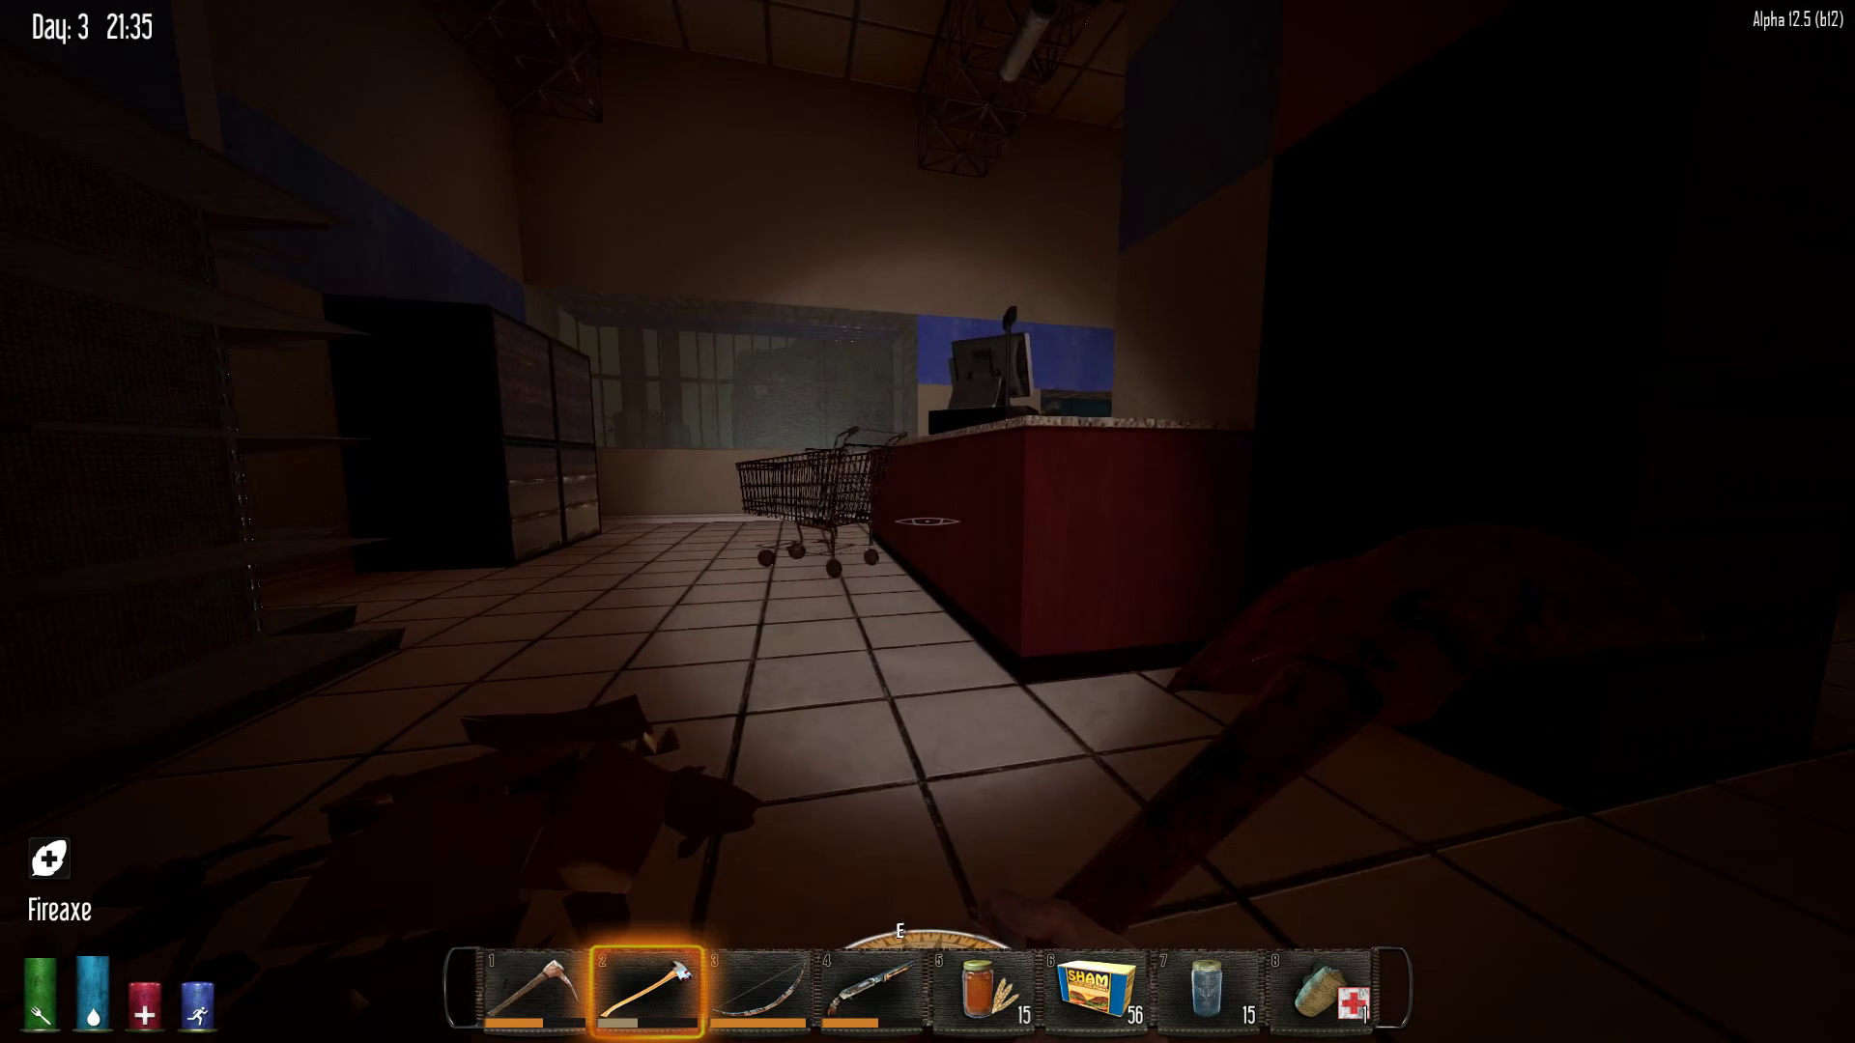
{"action": "key", "text": "e"}
{"action": "key", "text": "Escape"}
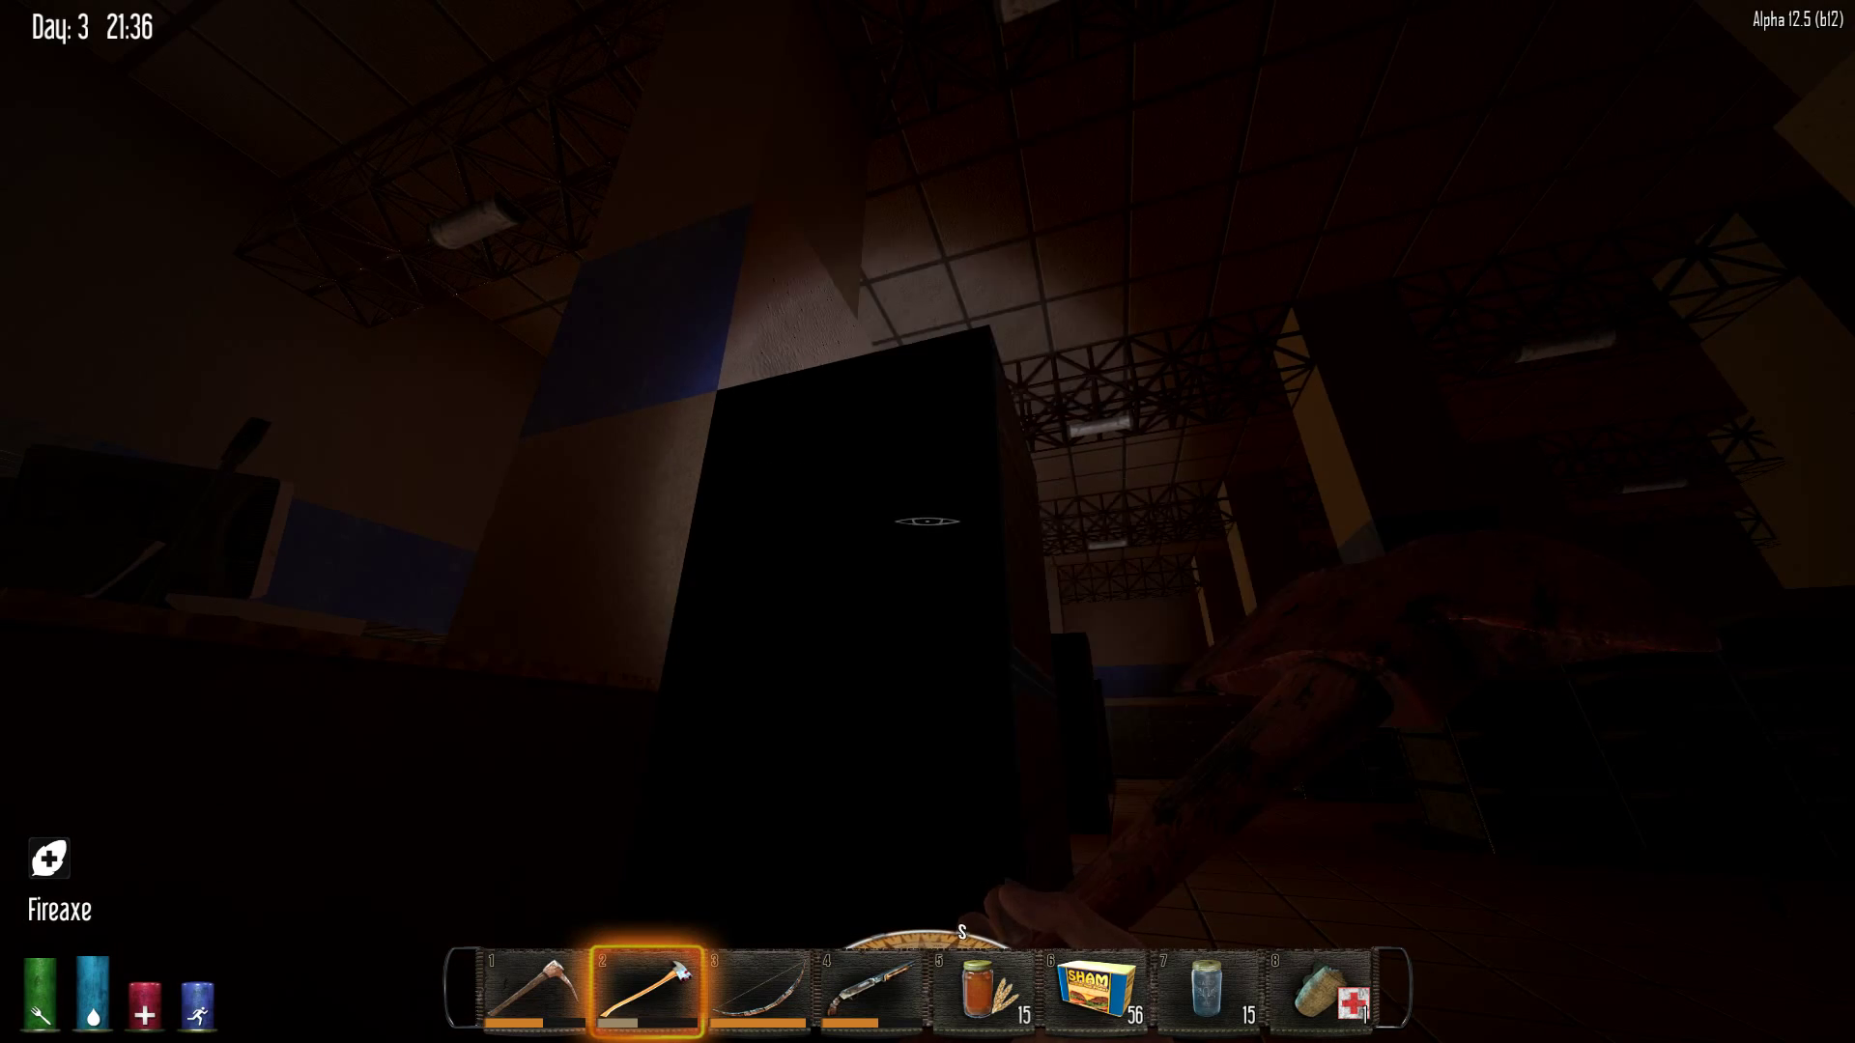
{"action": "key", "text": "w"}
{"action": "key", "text": "w"}
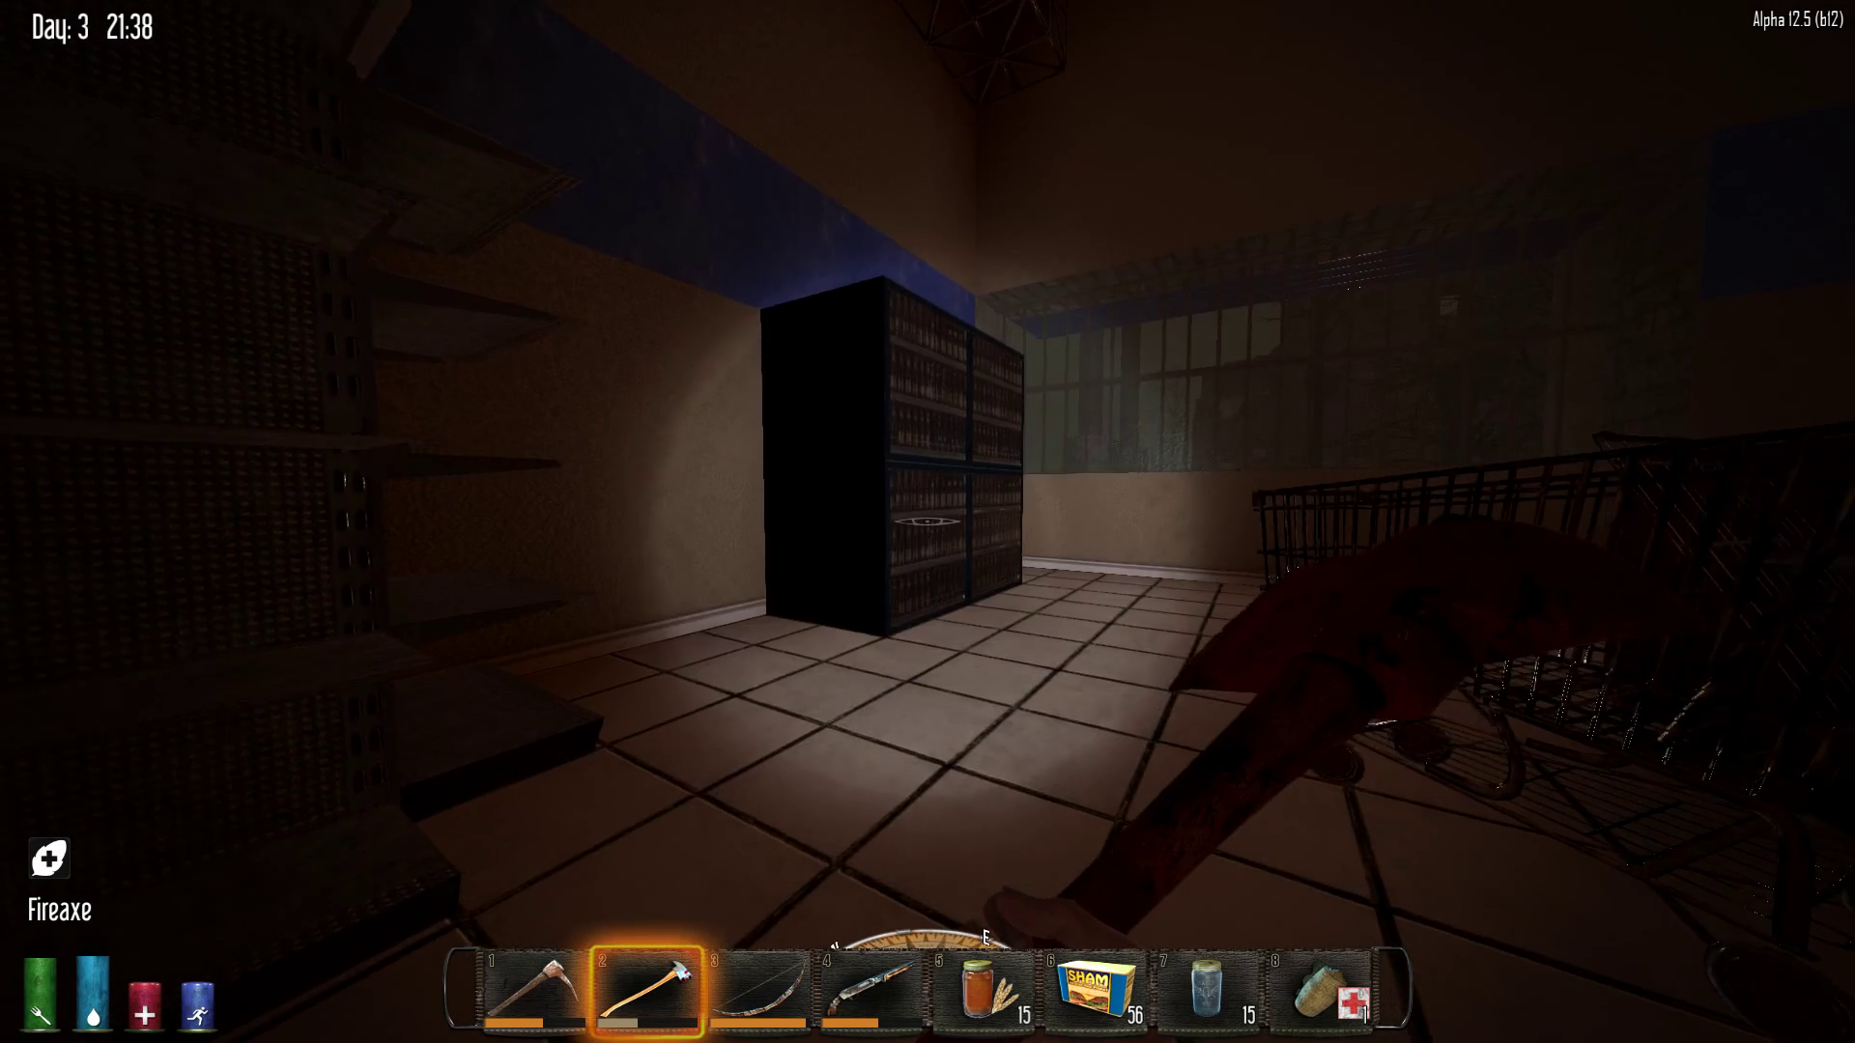
{"action": "key", "text": "e"}
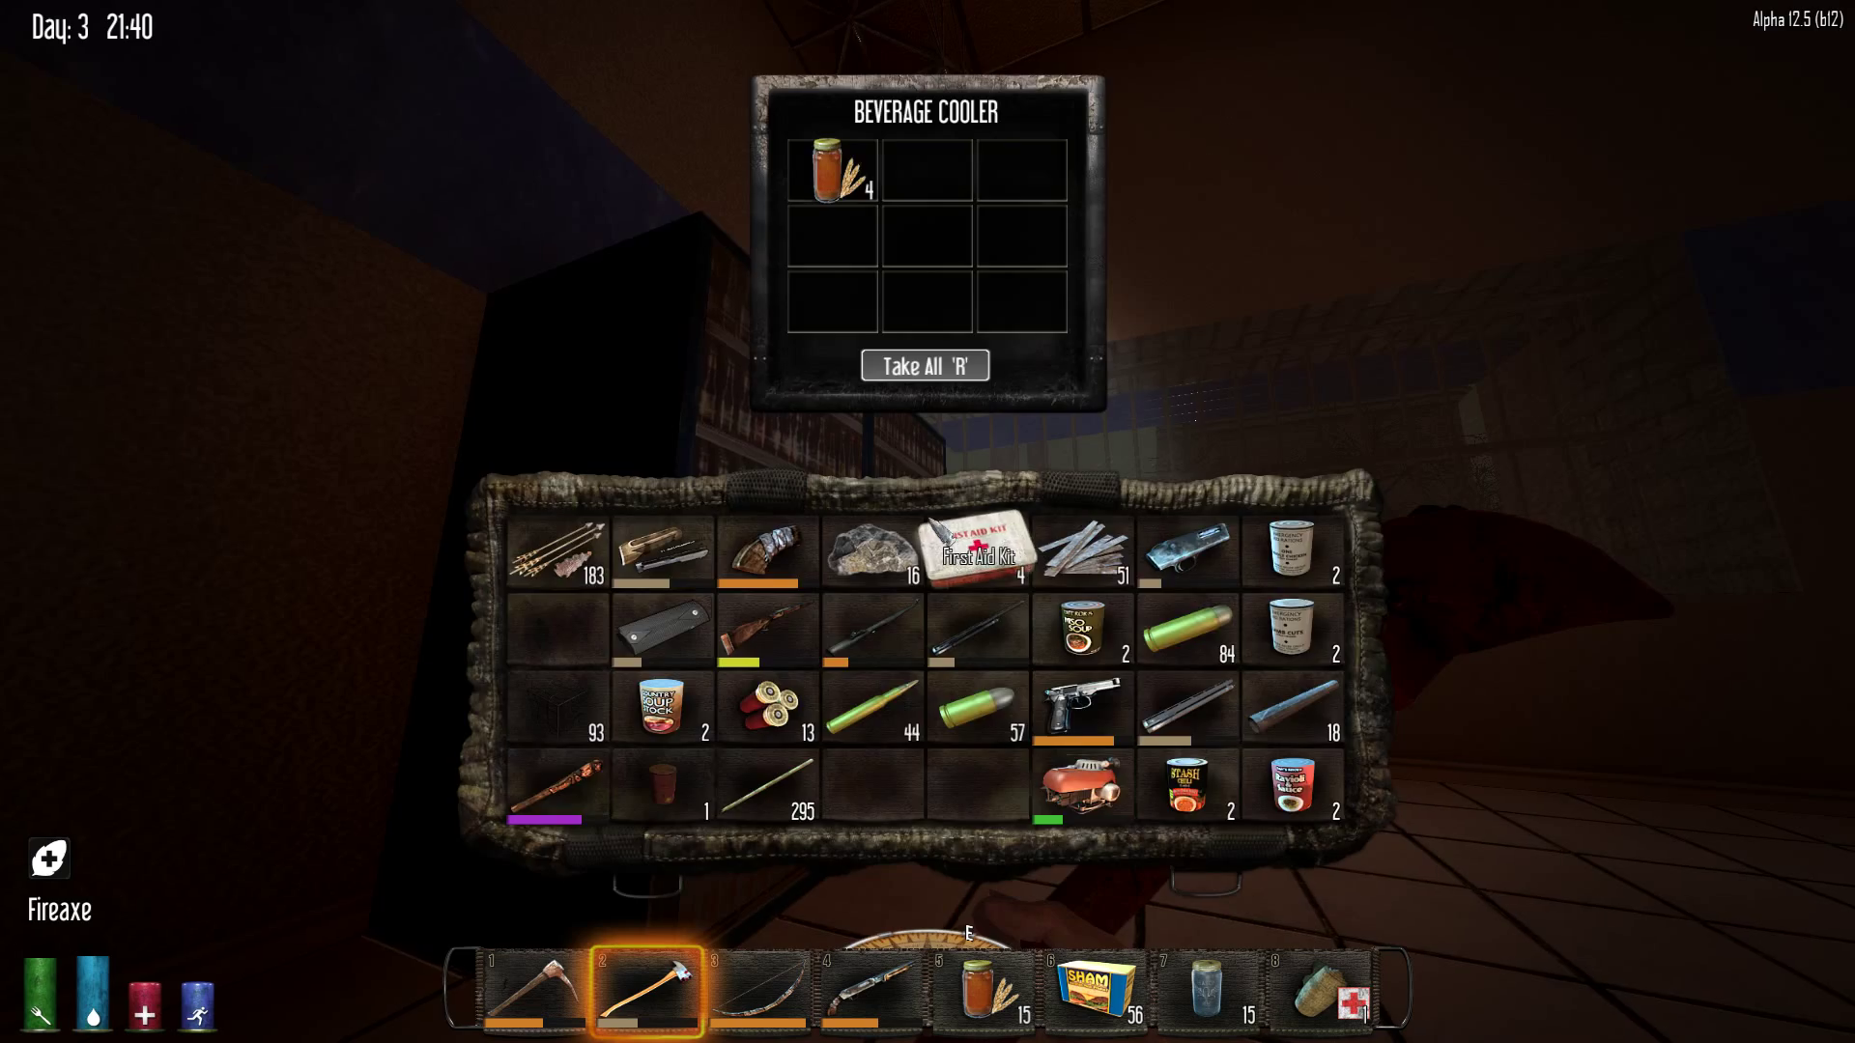
{"action": "key", "text": "Escape"}
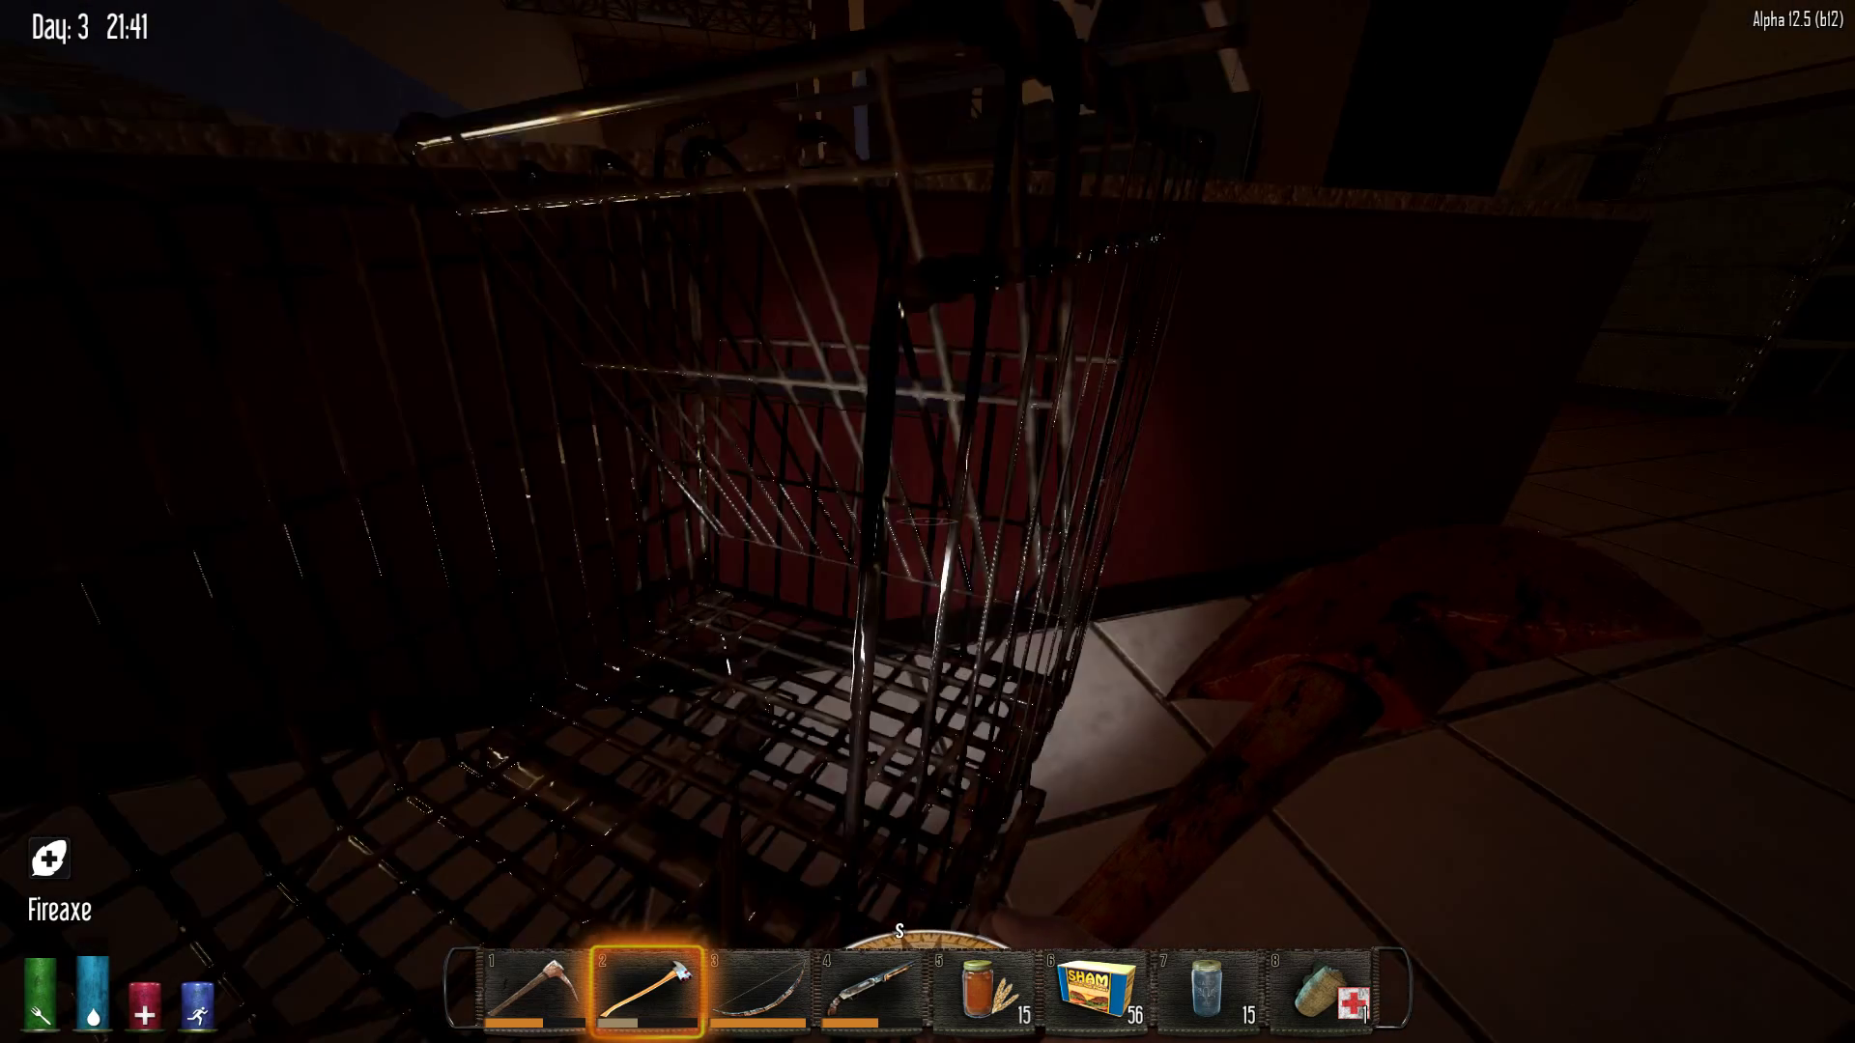
Queue arrow crafting, then search the cash register and the empty shopping basket
{"action": "key", "text": "w"}
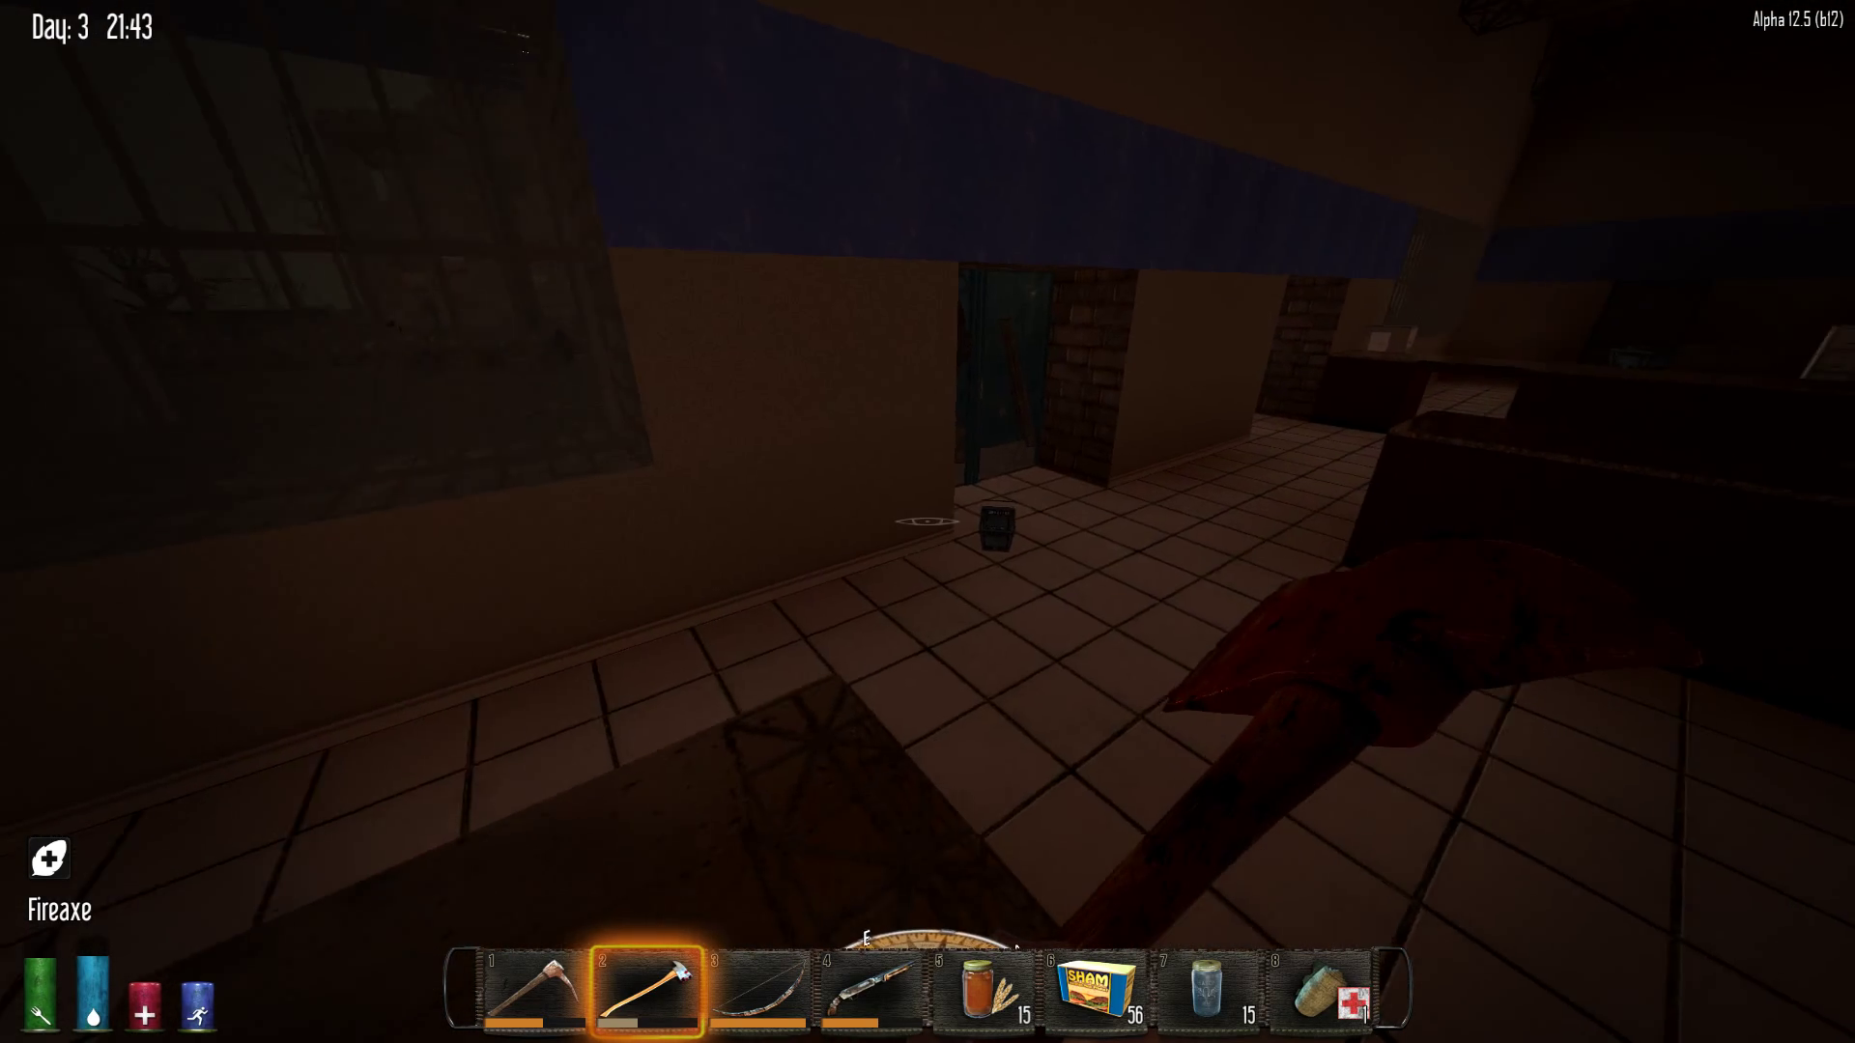
{"action": "key", "text": "Tab"}
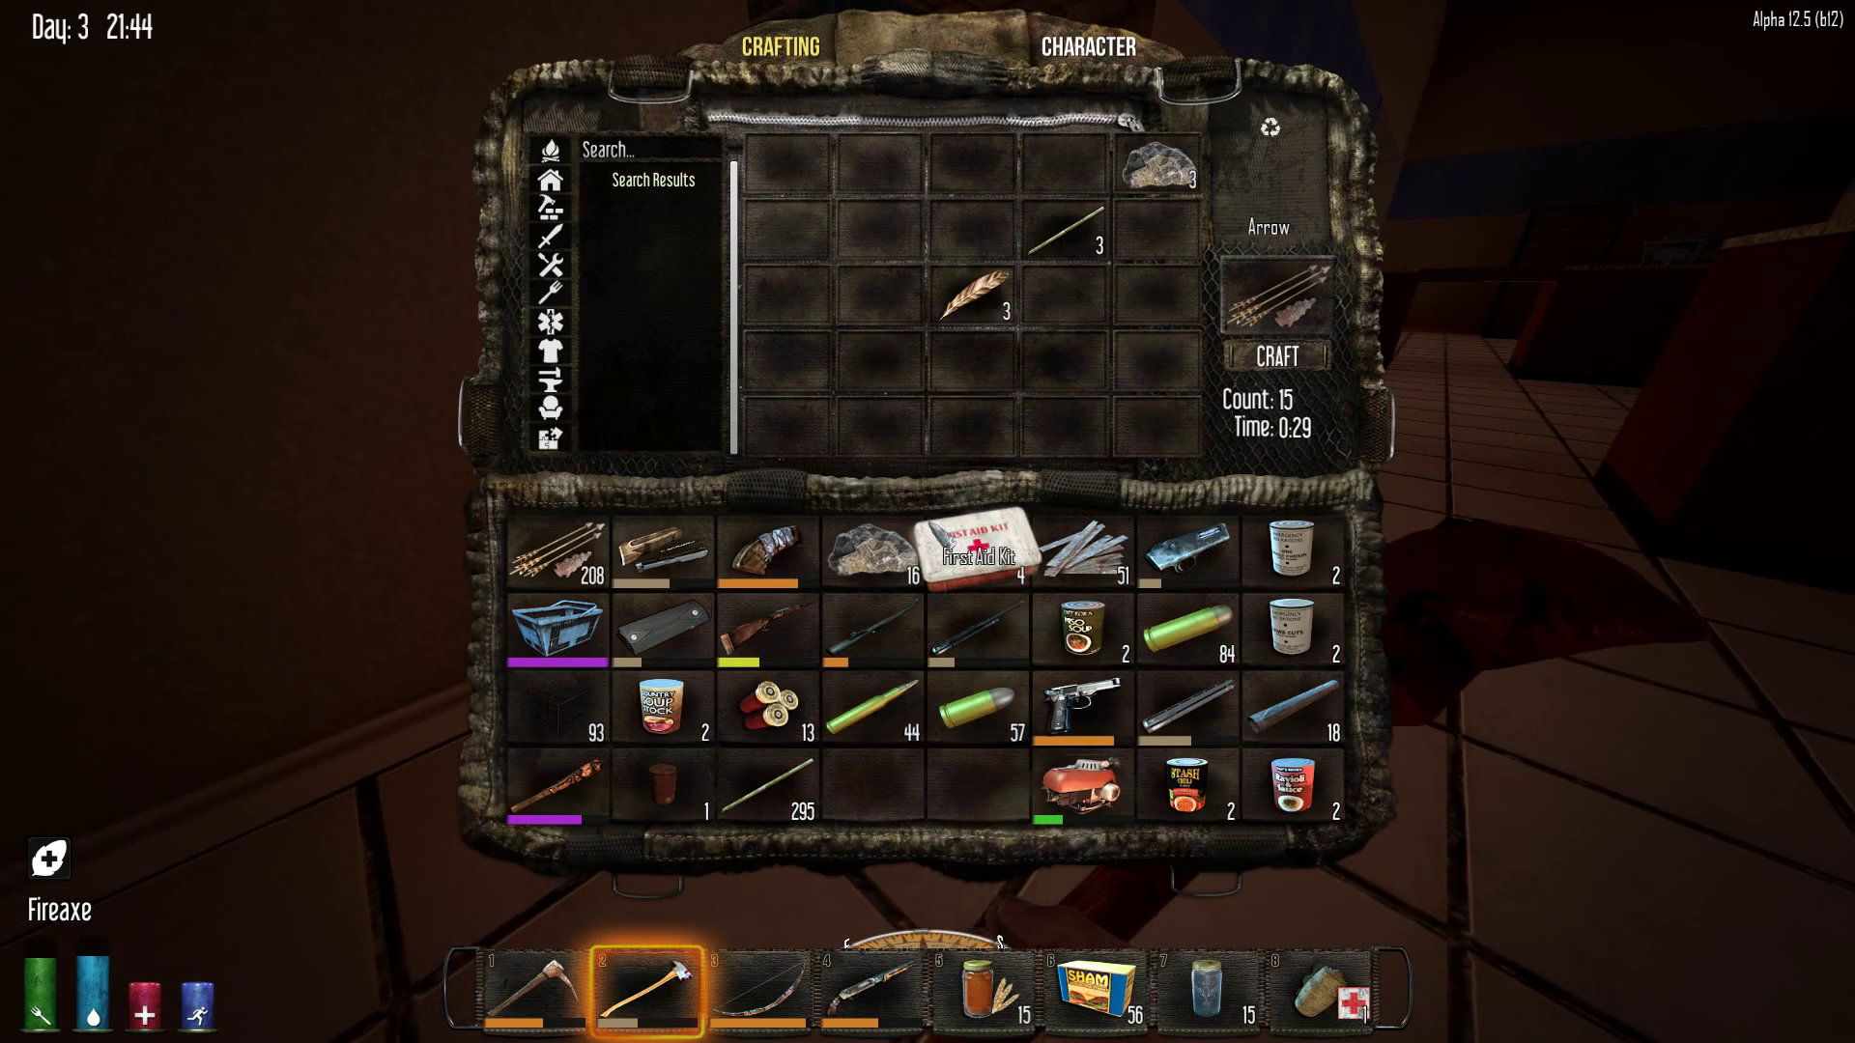
{"action": "key", "text": "Tab"}
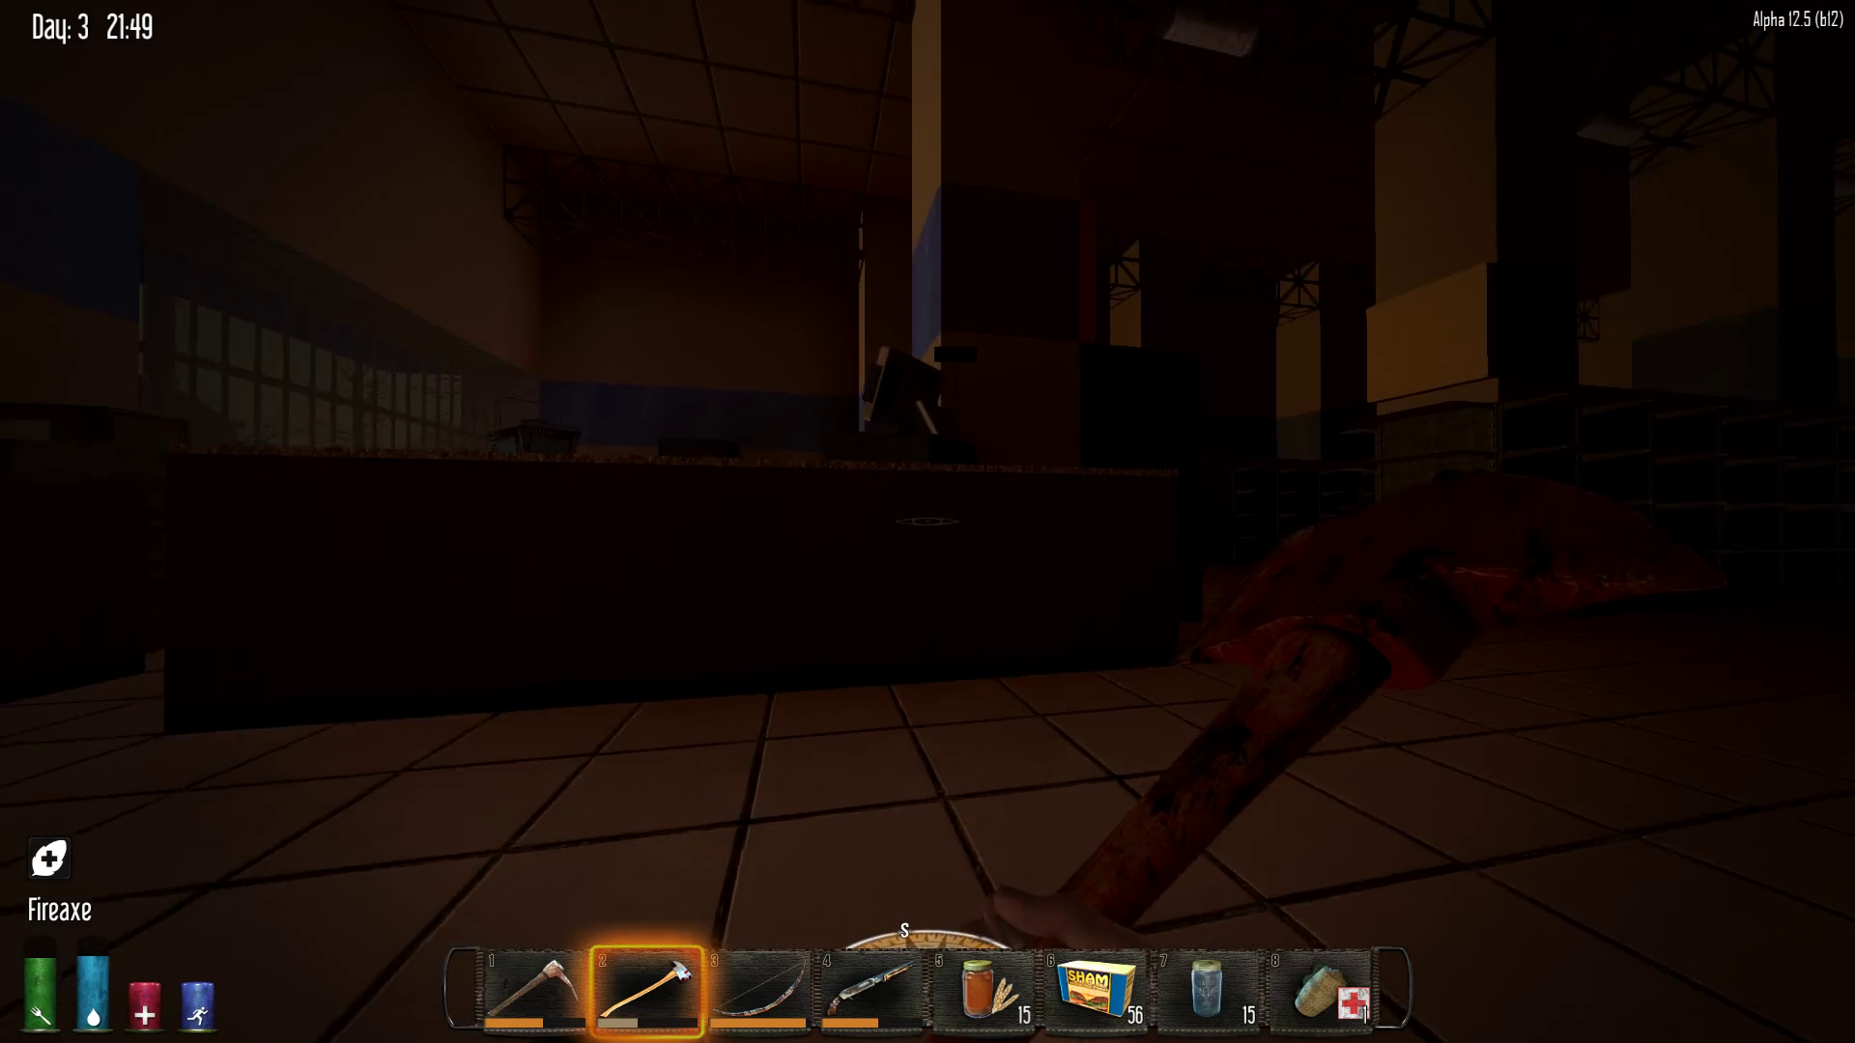
{"action": "key", "text": "e"}
{"action": "key", "text": "Tab"}
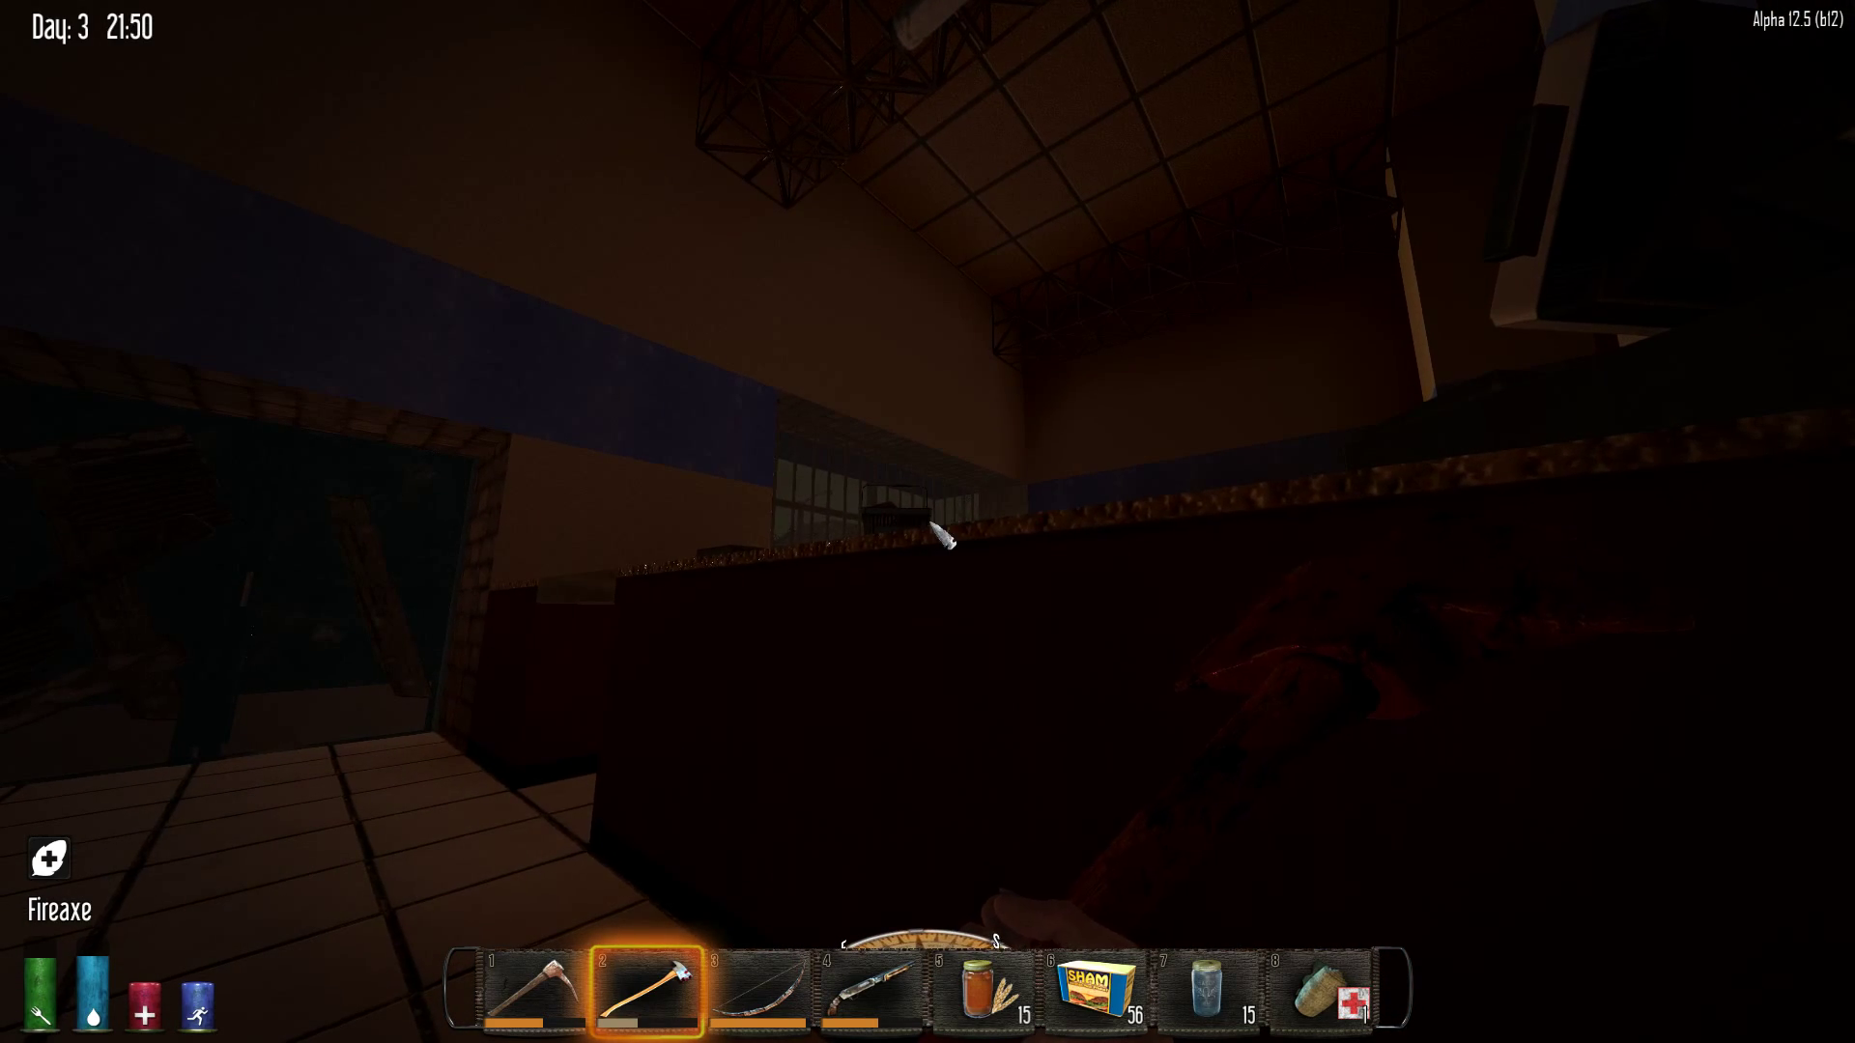
{"action": "key", "text": "e"}
{"action": "key", "text": "Tab"}
{"action": "key", "text": "Tab"}
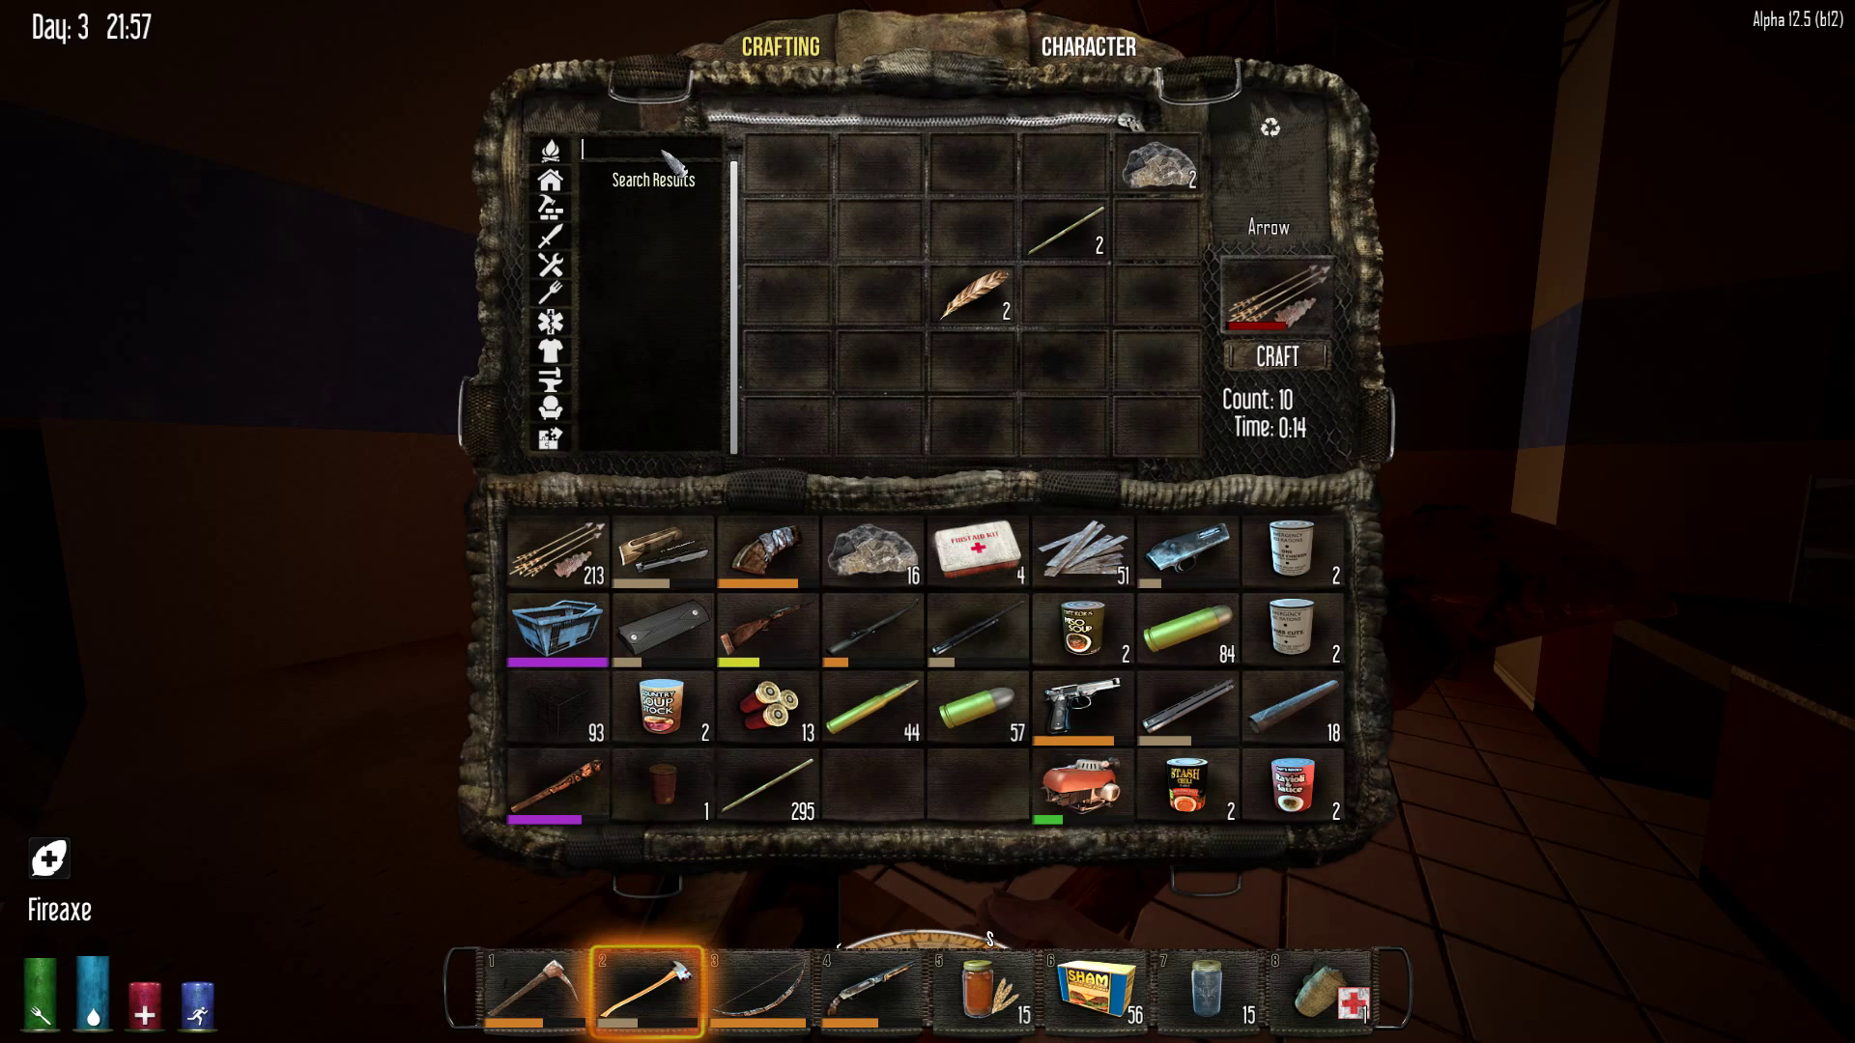
Bring the arrow stock to 213 and check a nearby container
{"action": "key", "text": "Tab"}
{"action": "key", "text": "e"}
{"action": "key", "text": "Tab"}
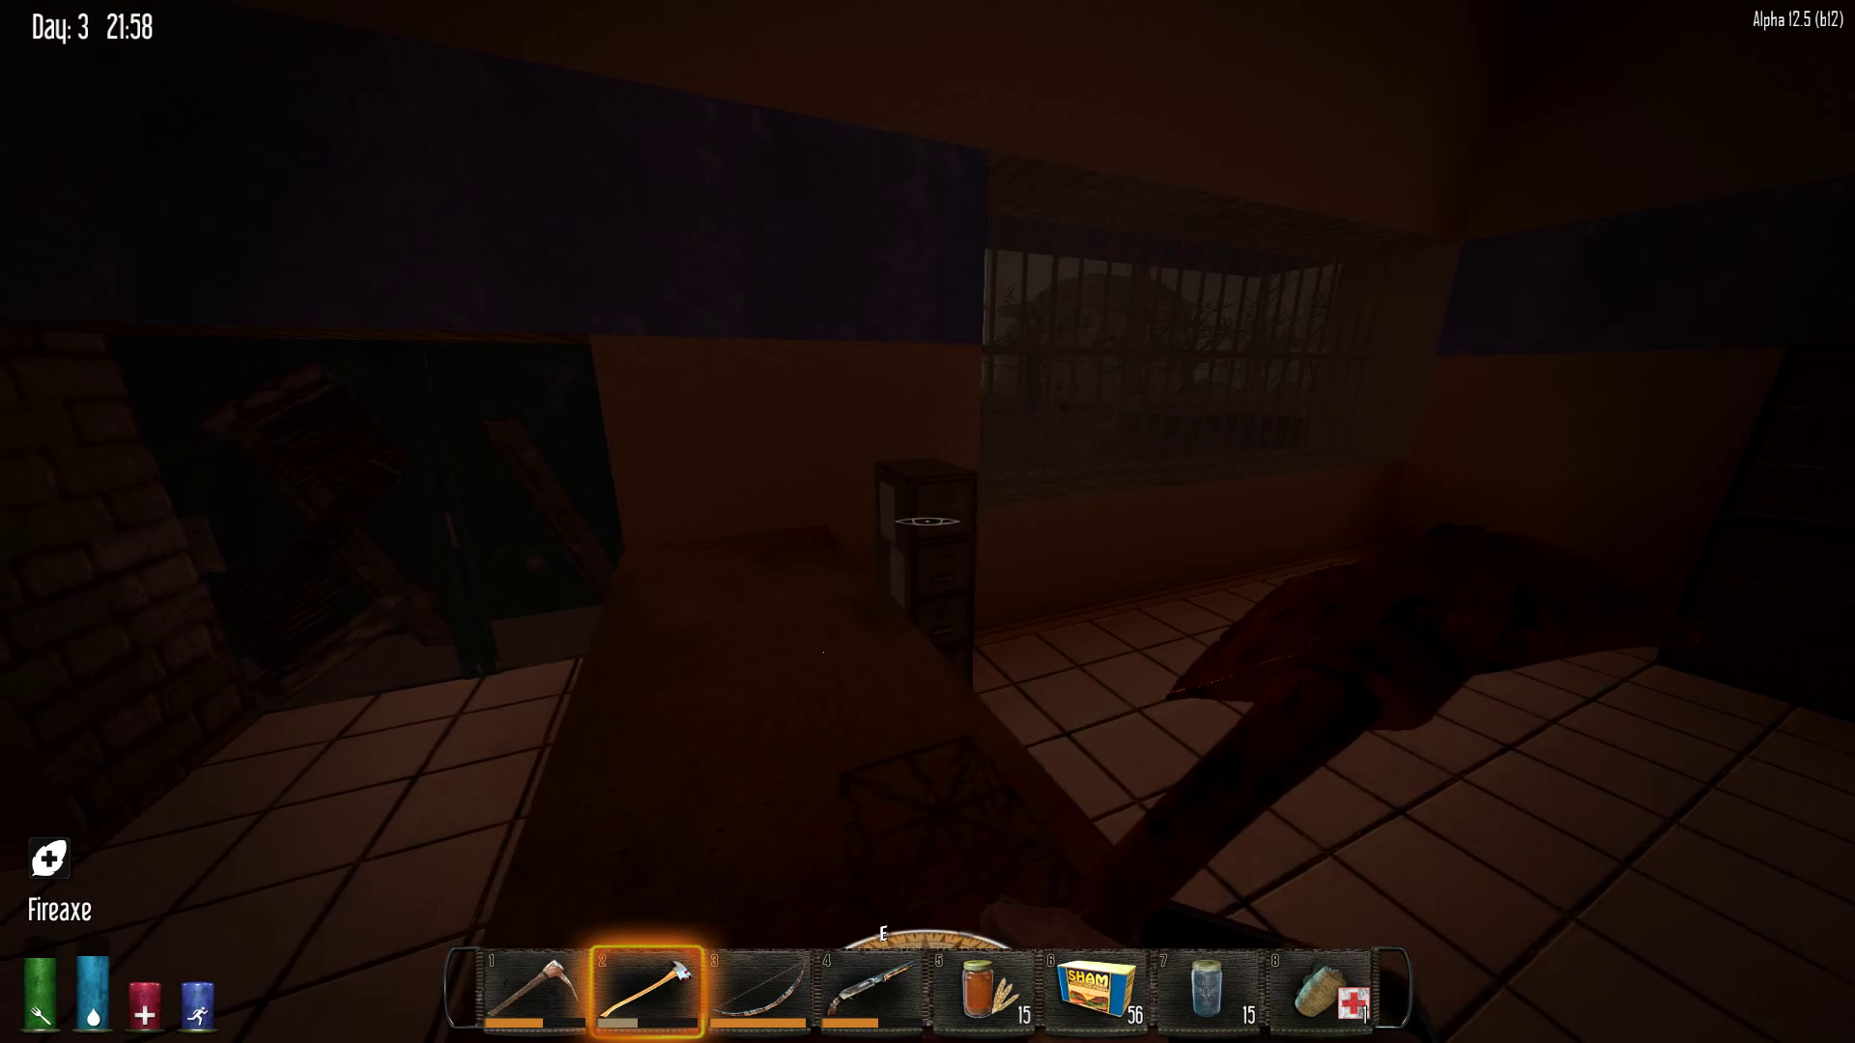
{"action": "key", "text": "w"}
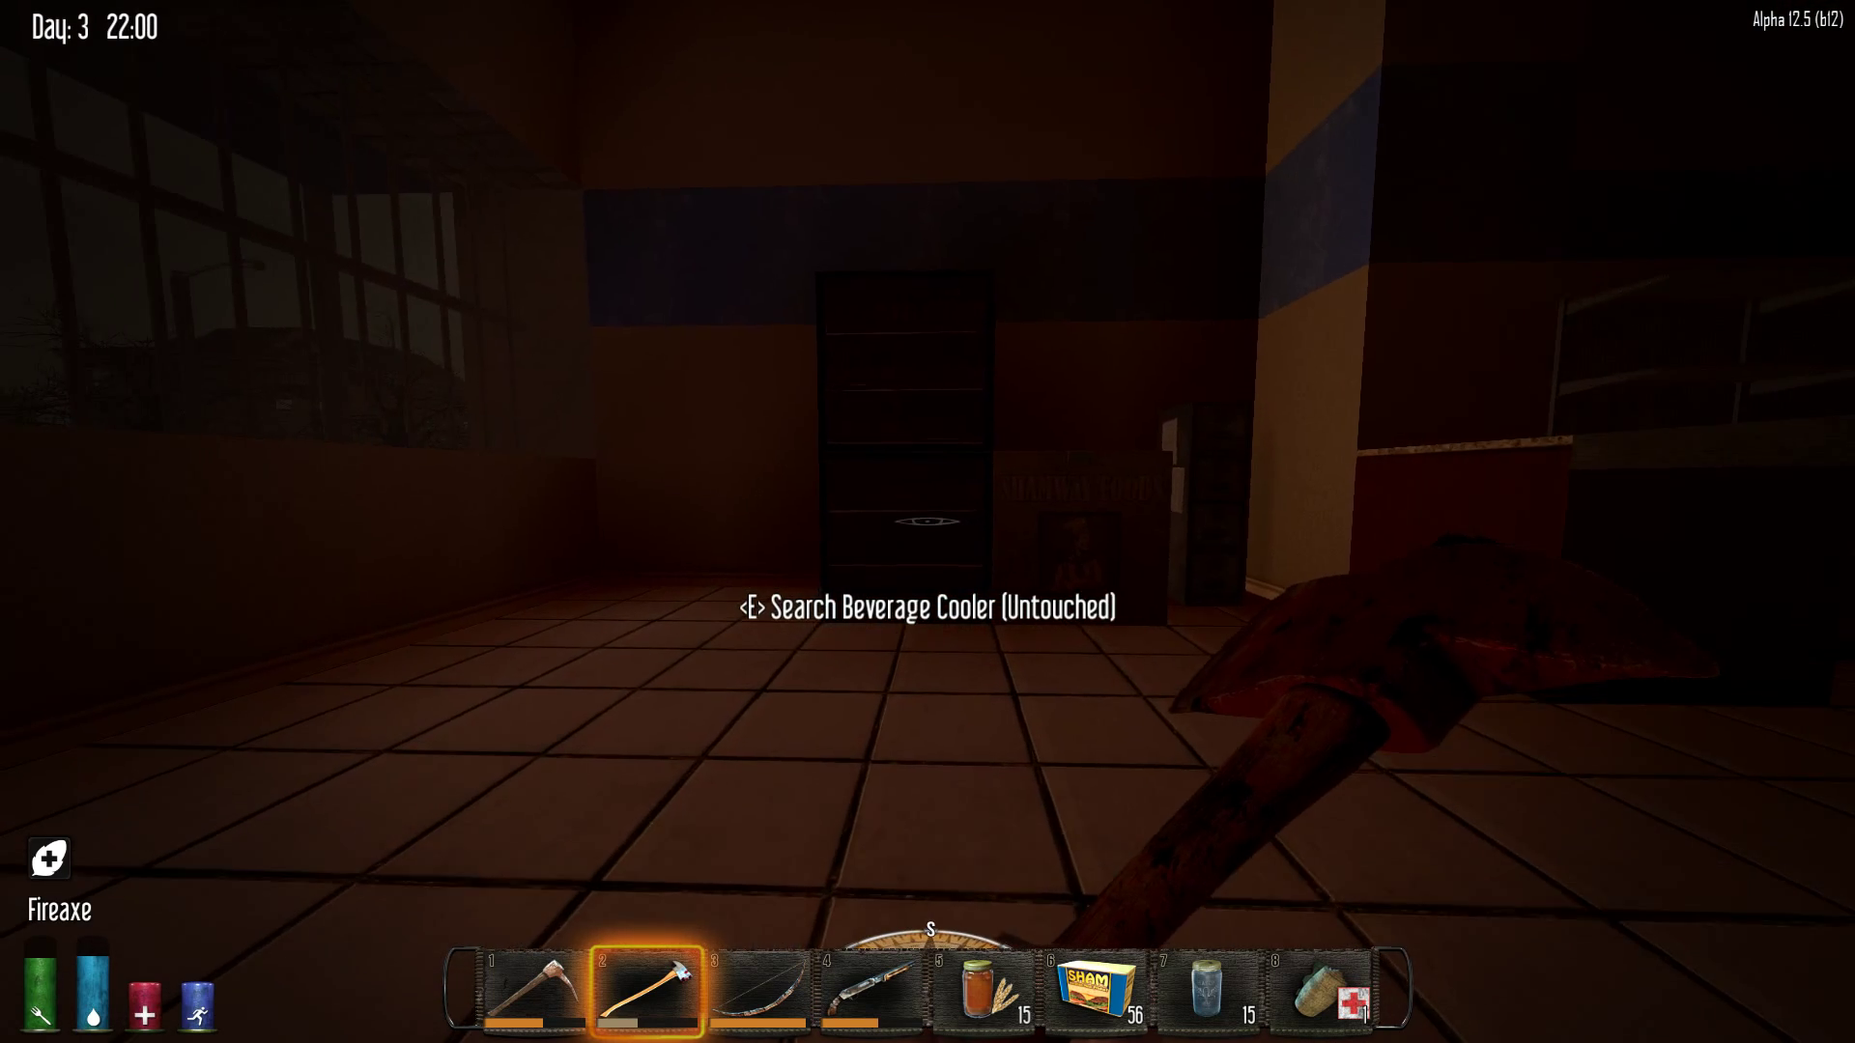
Take the Venison Stew from the Shamway crate and read the file cabinet's Iron Boots Schematic
{"action": "key", "text": "e"}
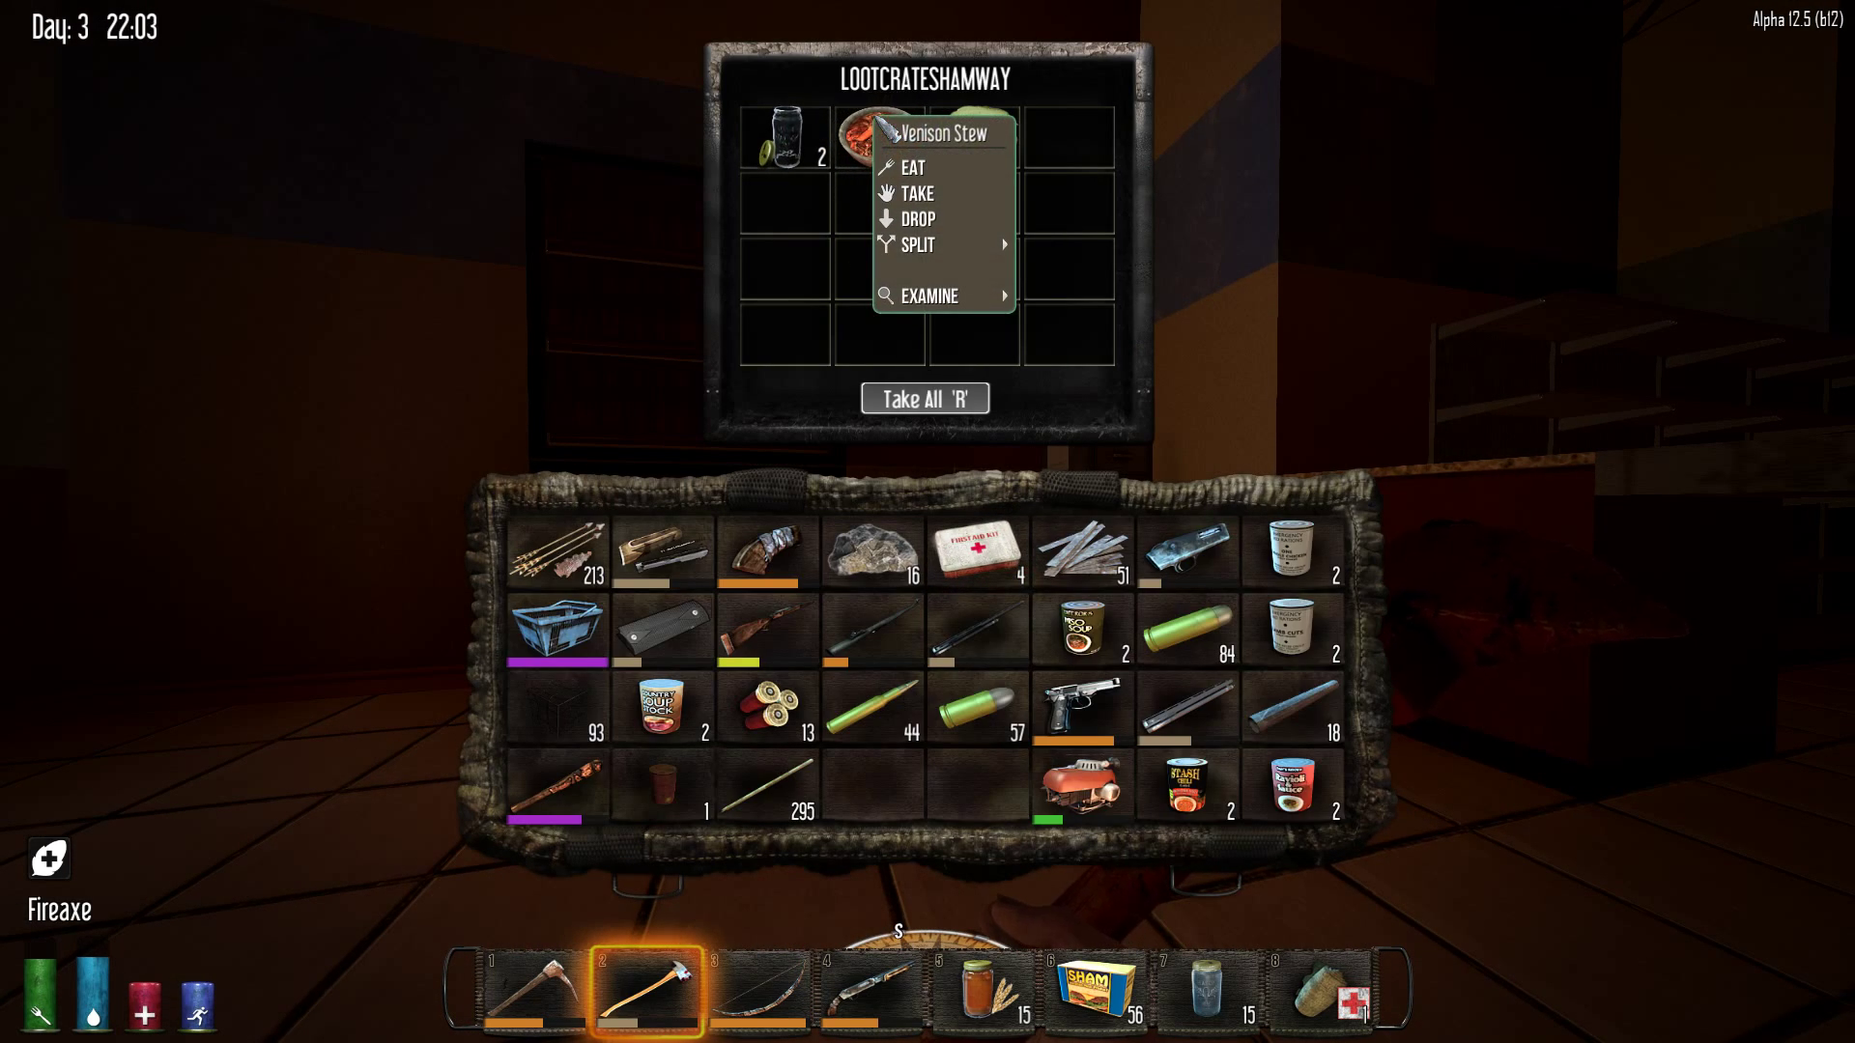
{"action": "key", "text": "Tab"}
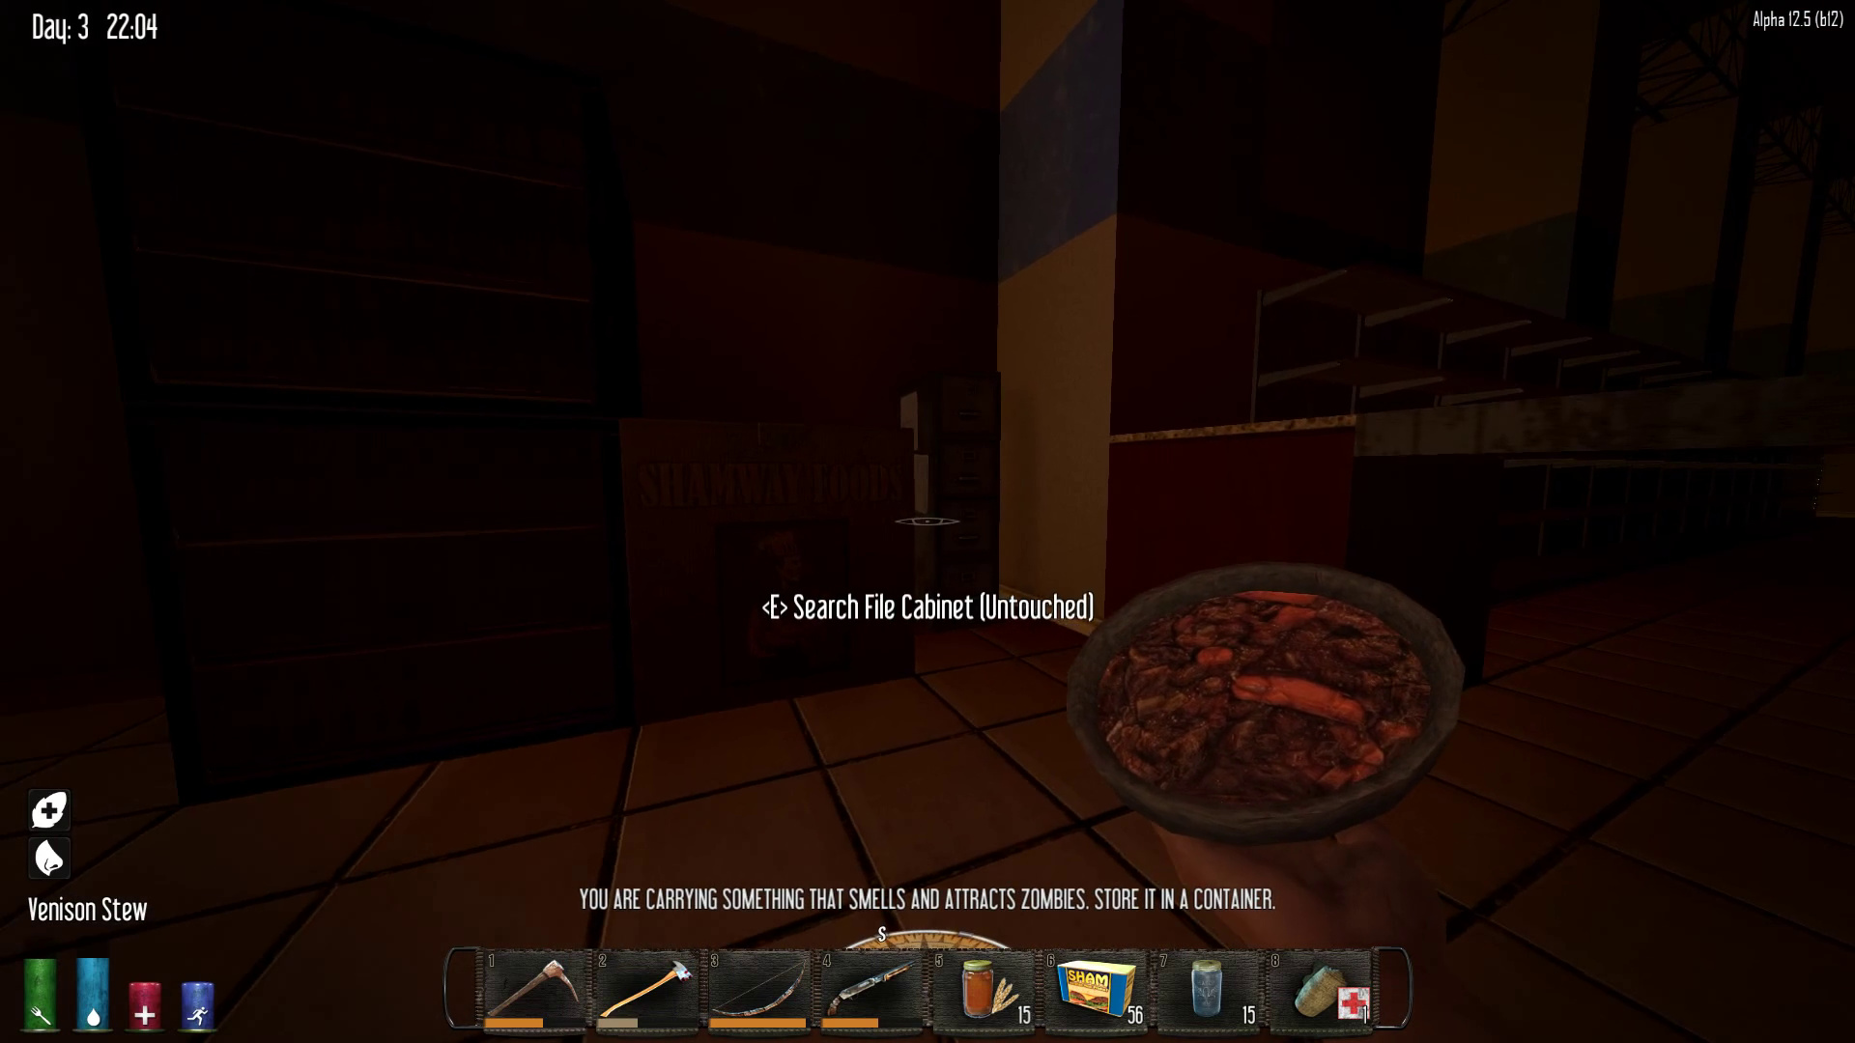
{"action": "key", "text": "e"}
{"action": "key", "text": "Tab"}
{"action": "key", "text": "e"}
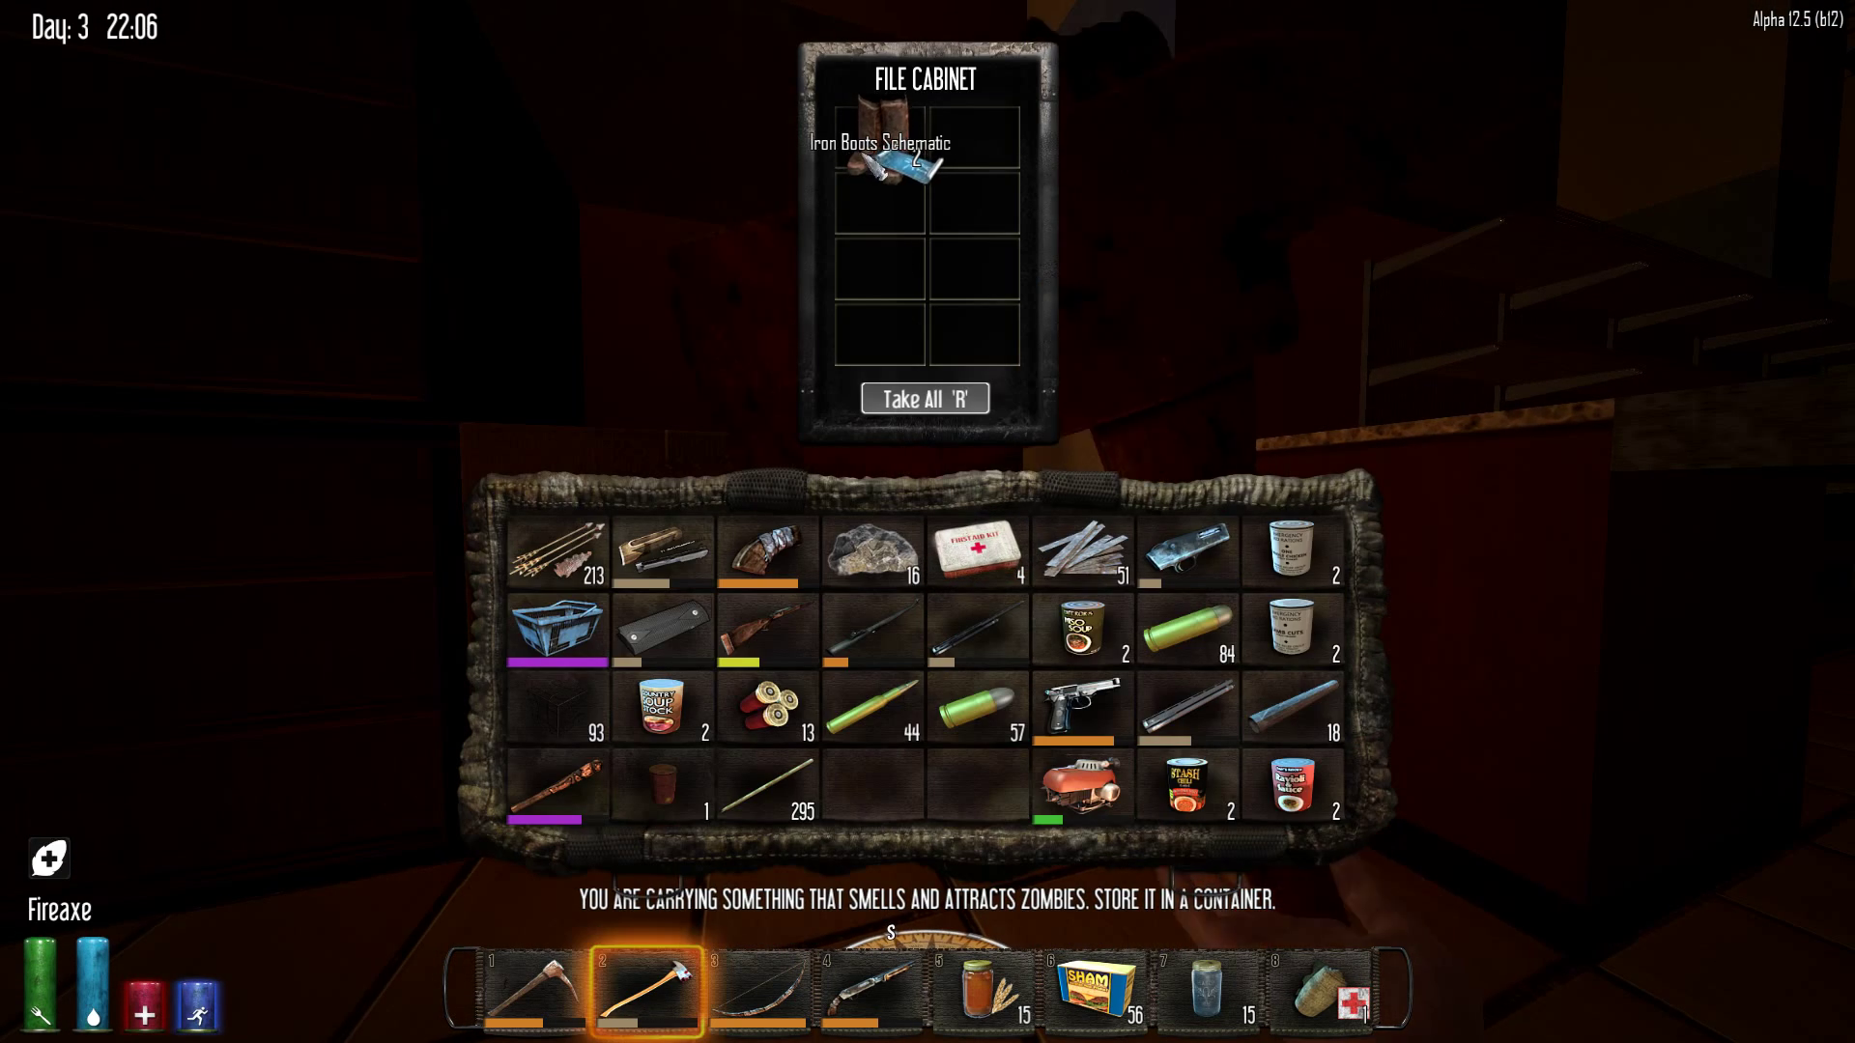
{"action": "right_click", "coordinate": [882, 138]}
{"action": "left_click", "coordinate": [913, 211]}
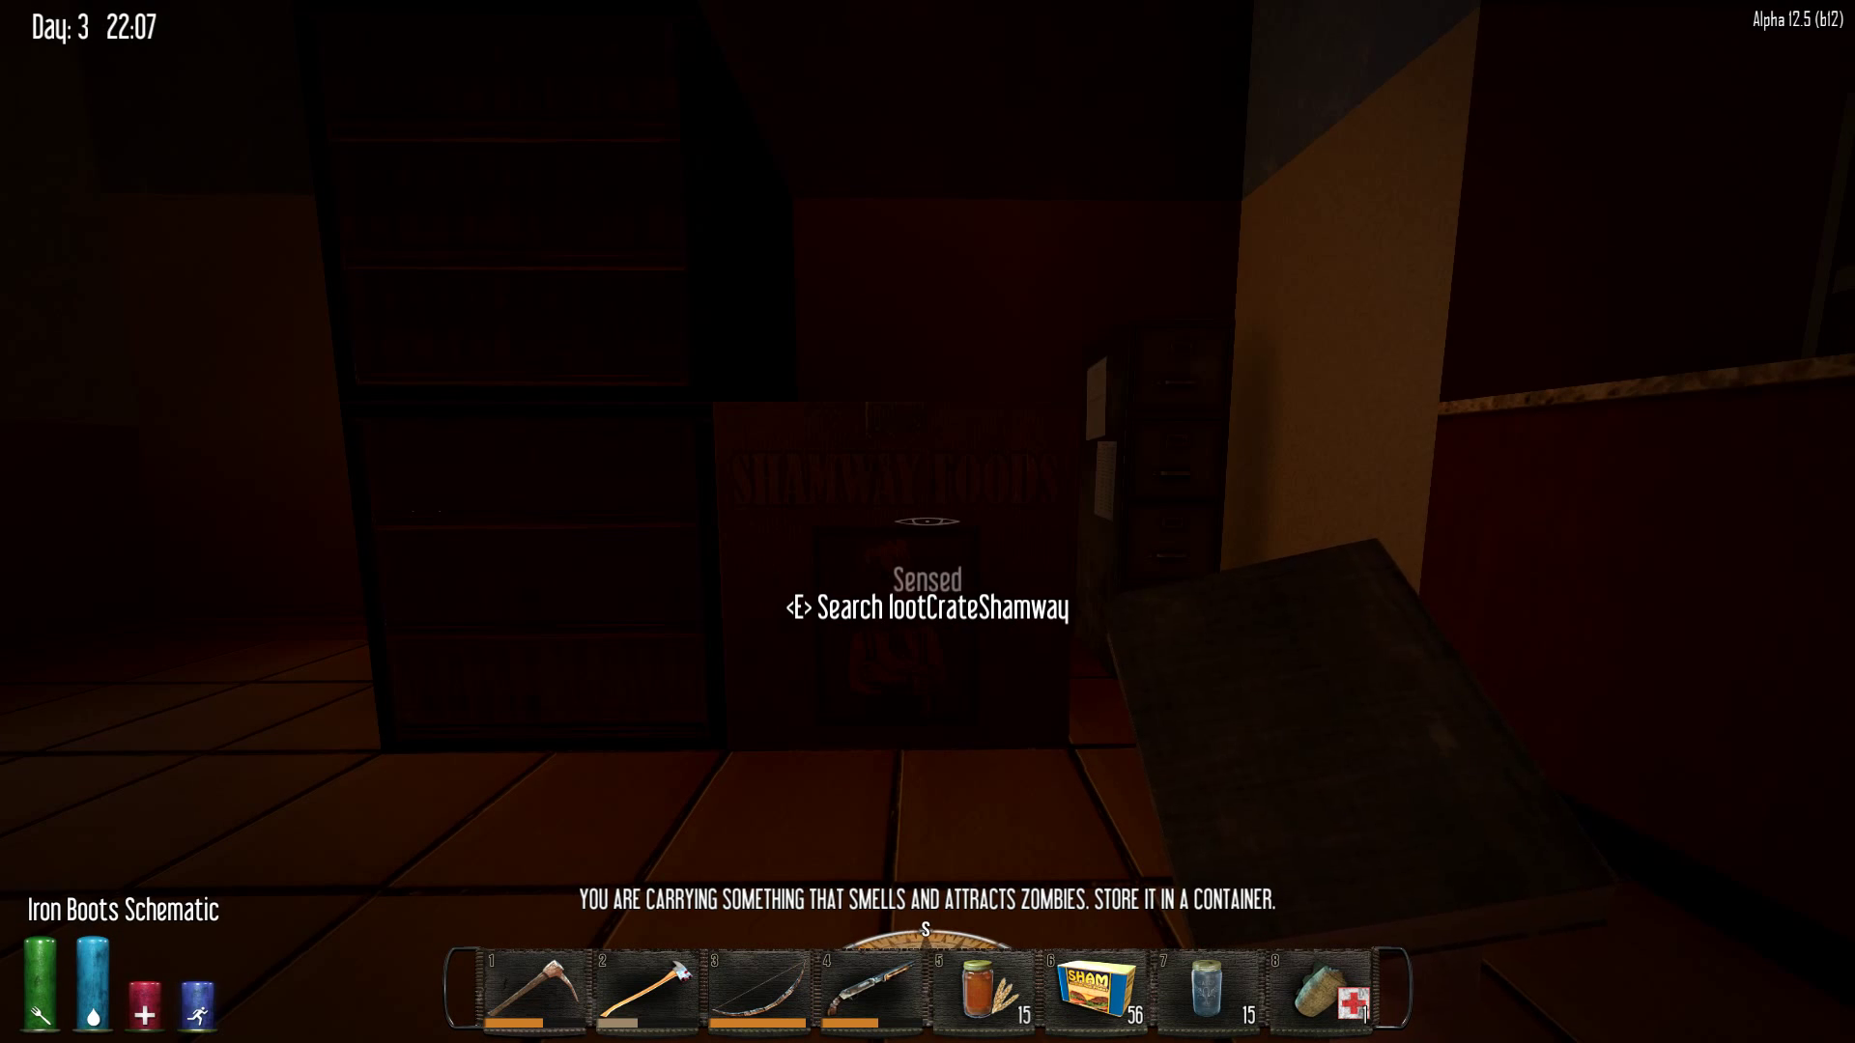
Recheck the Shamway crate, re-equip the fire axe and search another cash register
{"action": "key", "text": "e"}
{"action": "key", "text": "2"}
{"action": "key", "text": "Tab"}
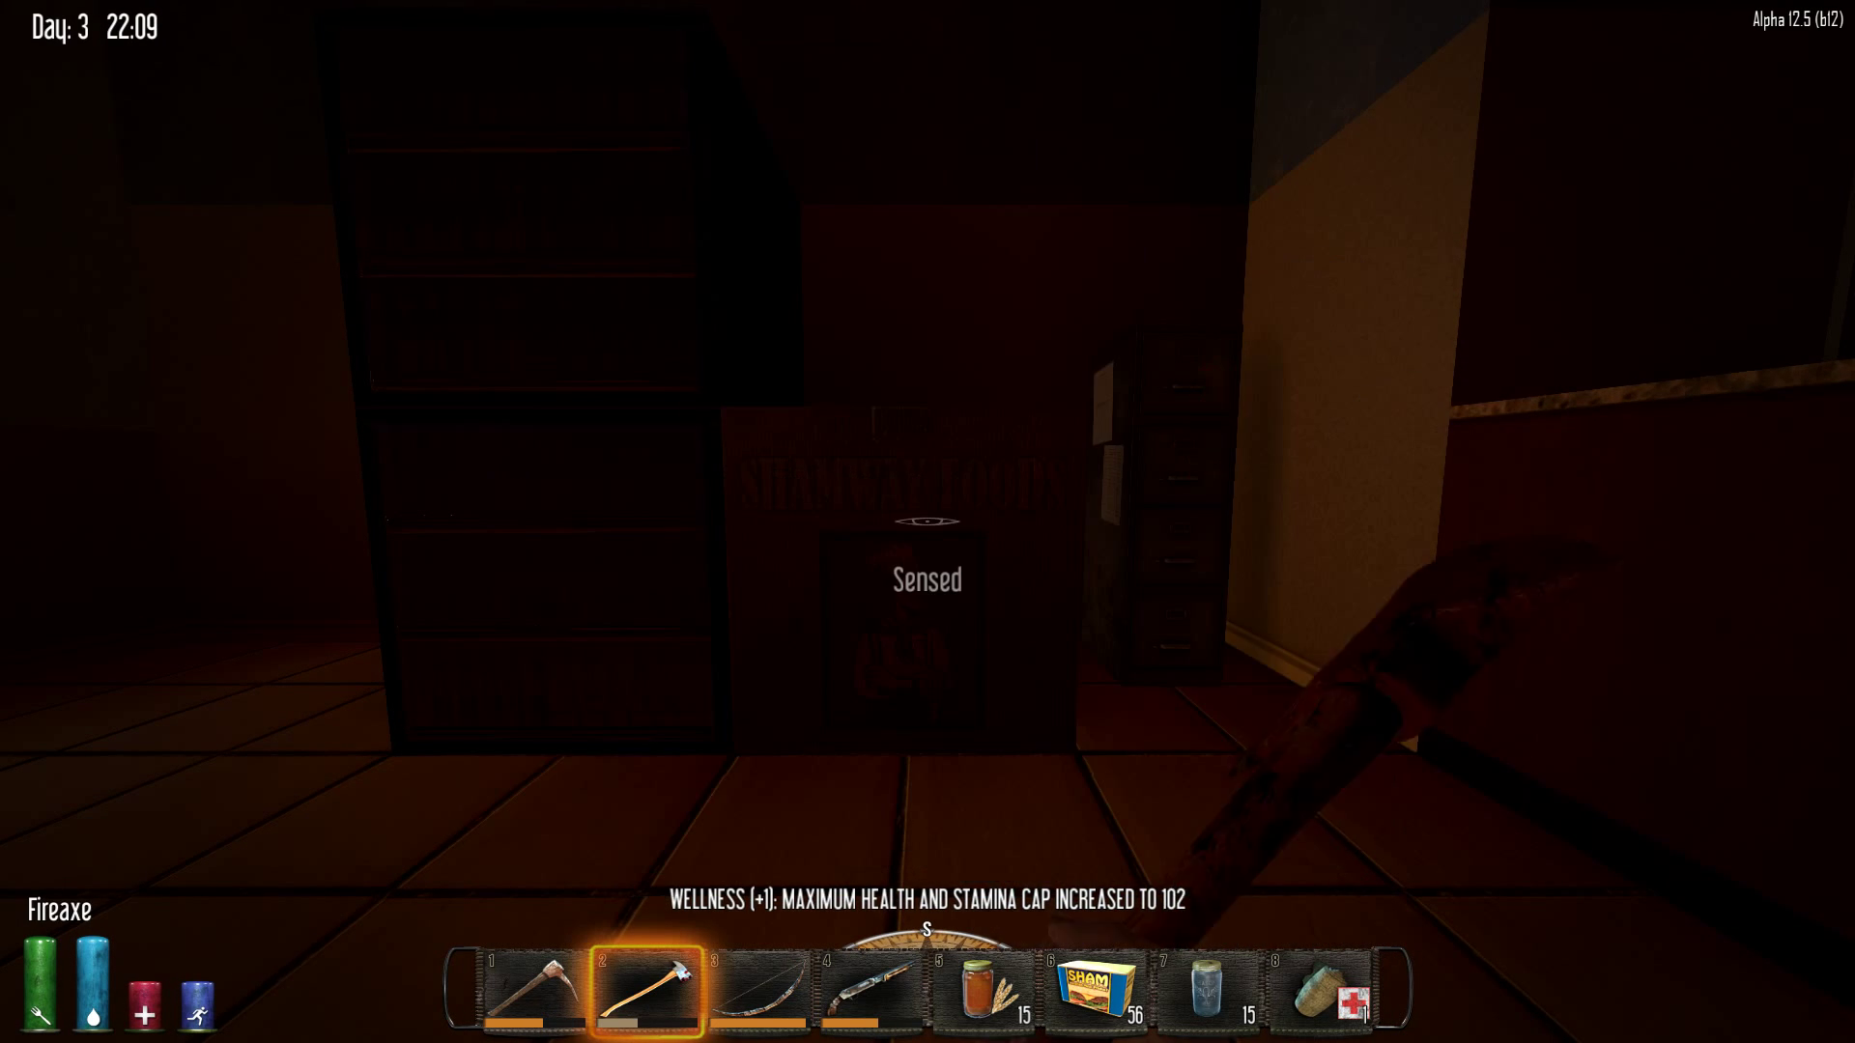
{"action": "key", "text": "e"}
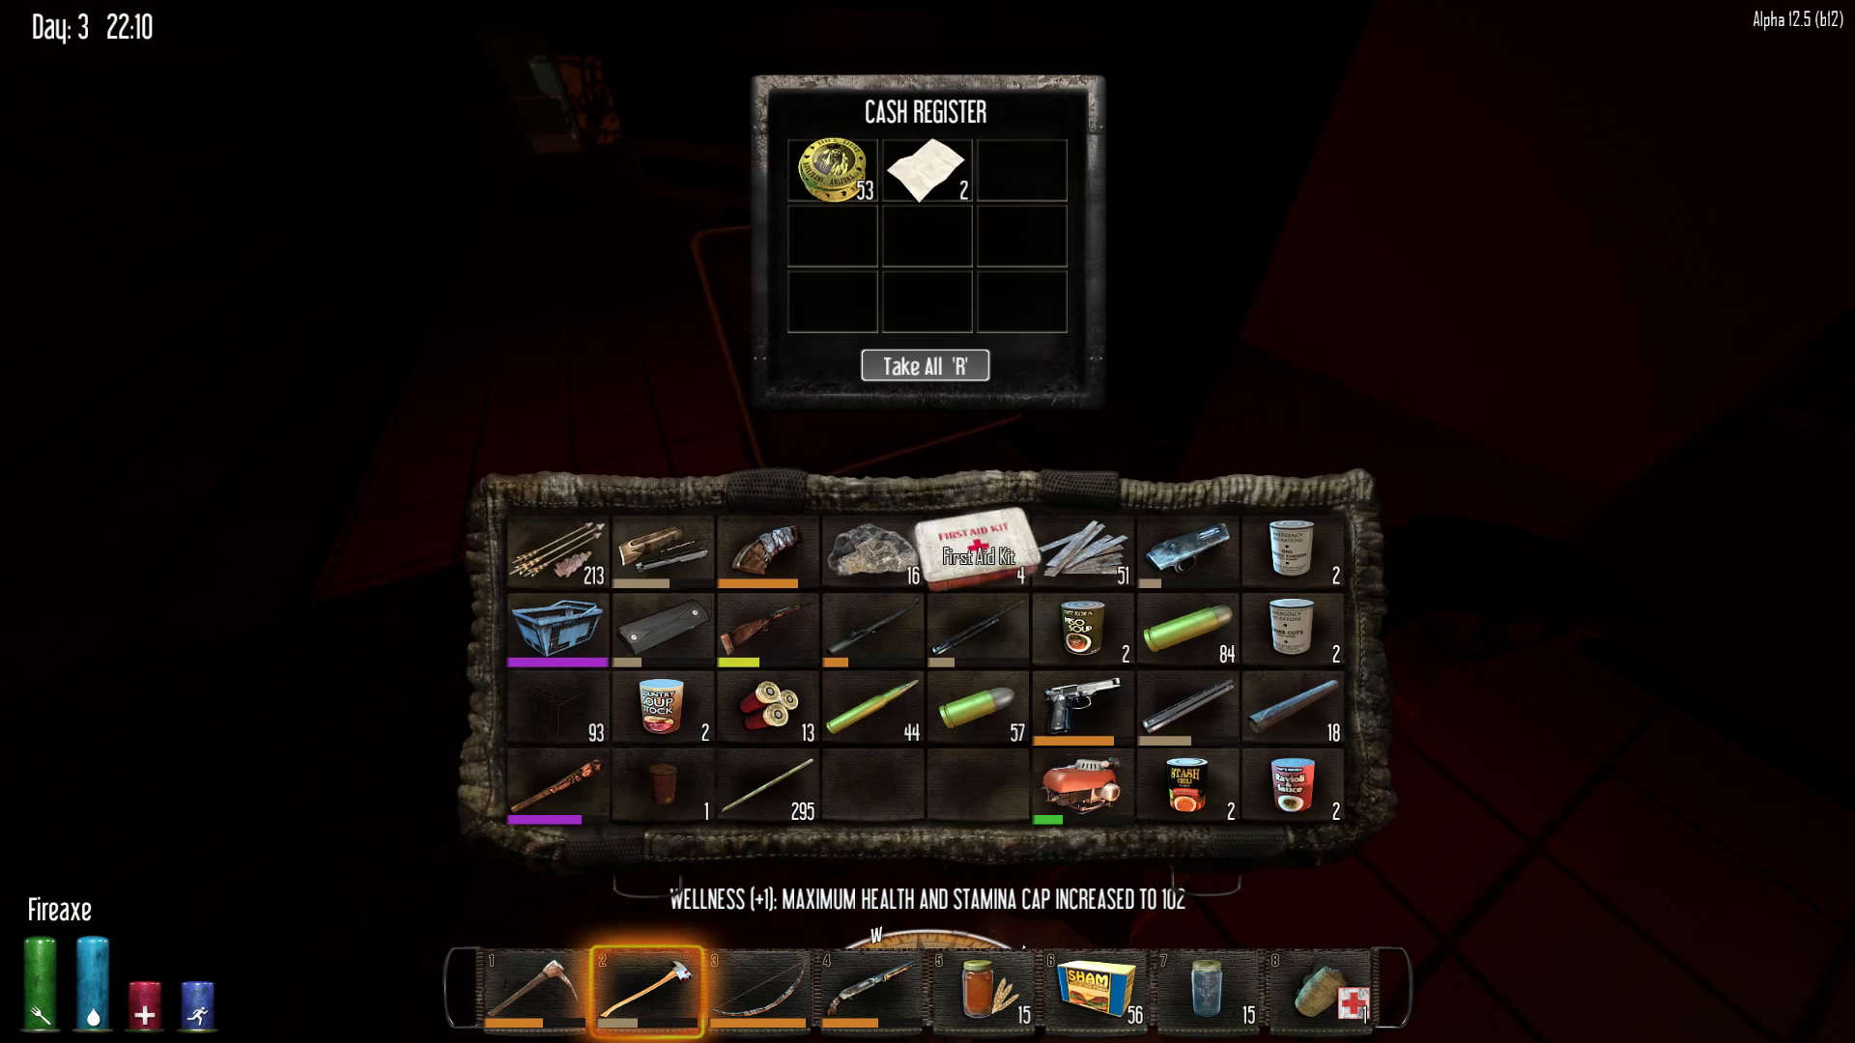
{"action": "key", "text": "Tab"}
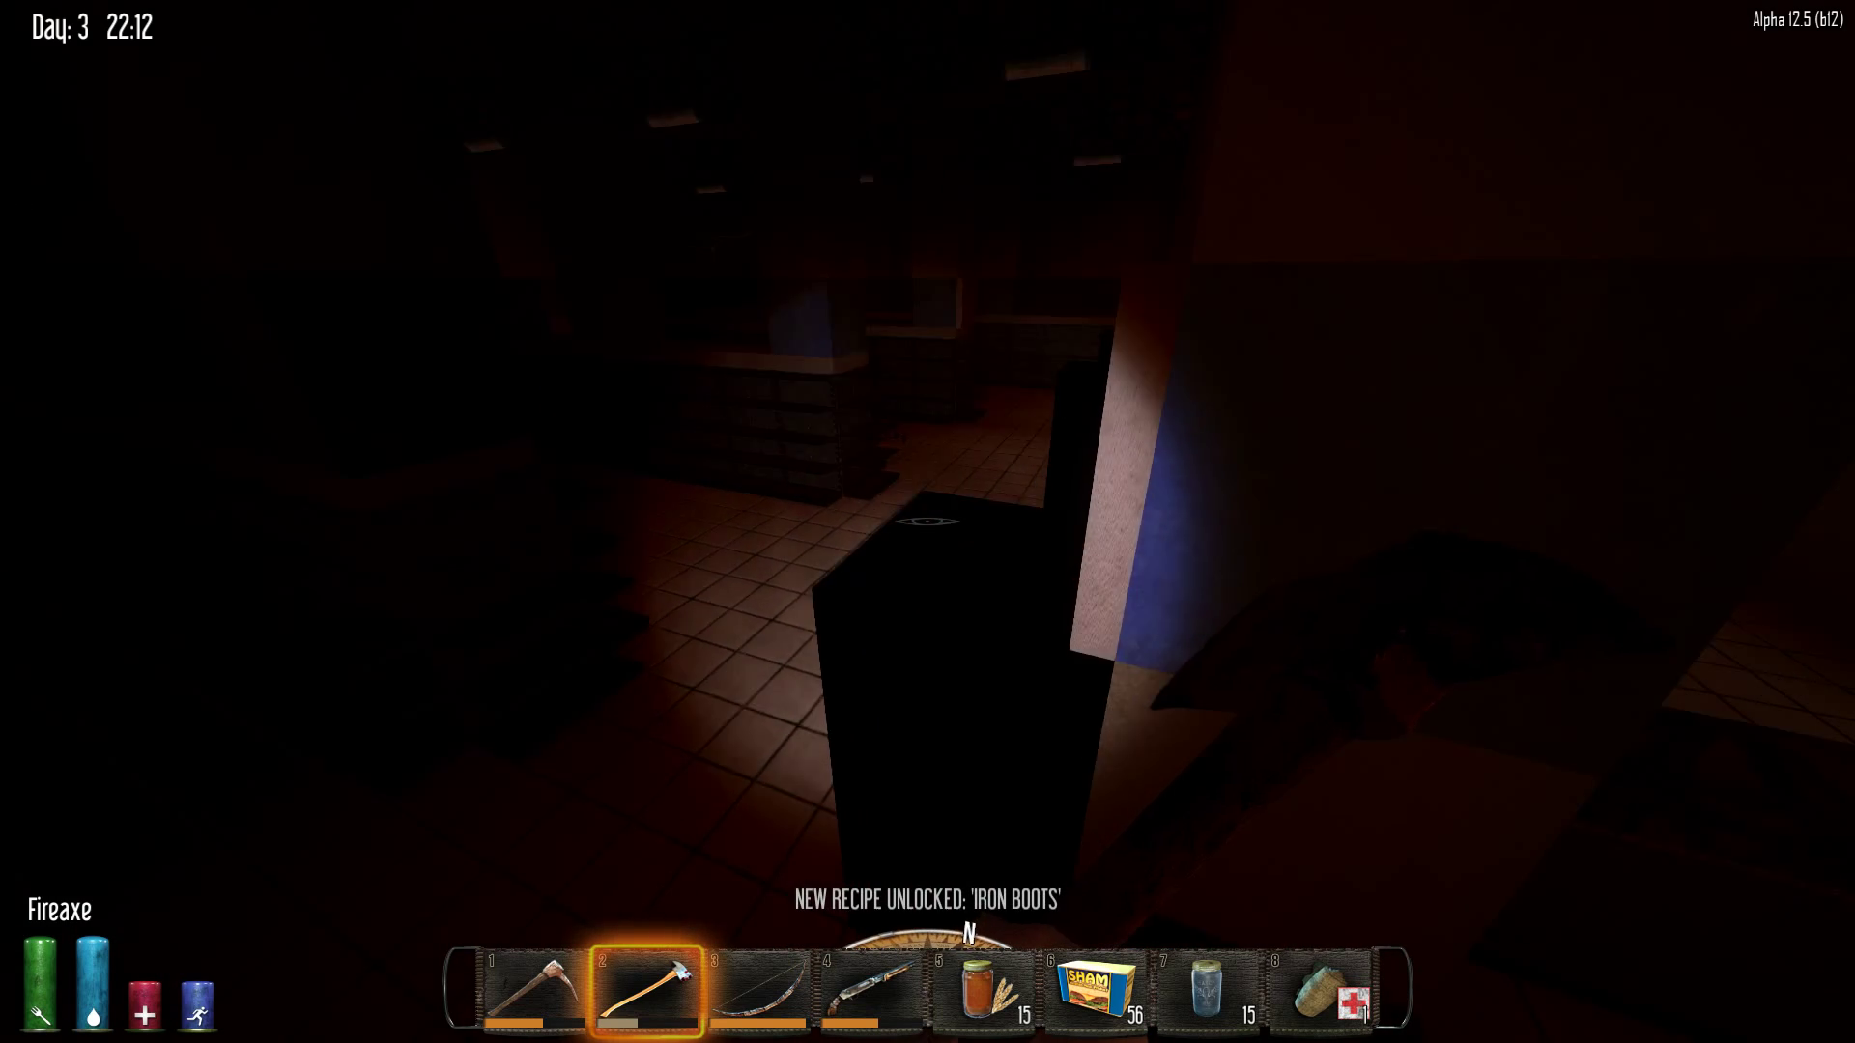
Search the beverage cooler twice before returning to the store aisle
{"action": "key", "text": "e"}
{"action": "key", "text": "Tab"}
{"action": "key", "text": "e"}
{"action": "key", "text": "Tab"}
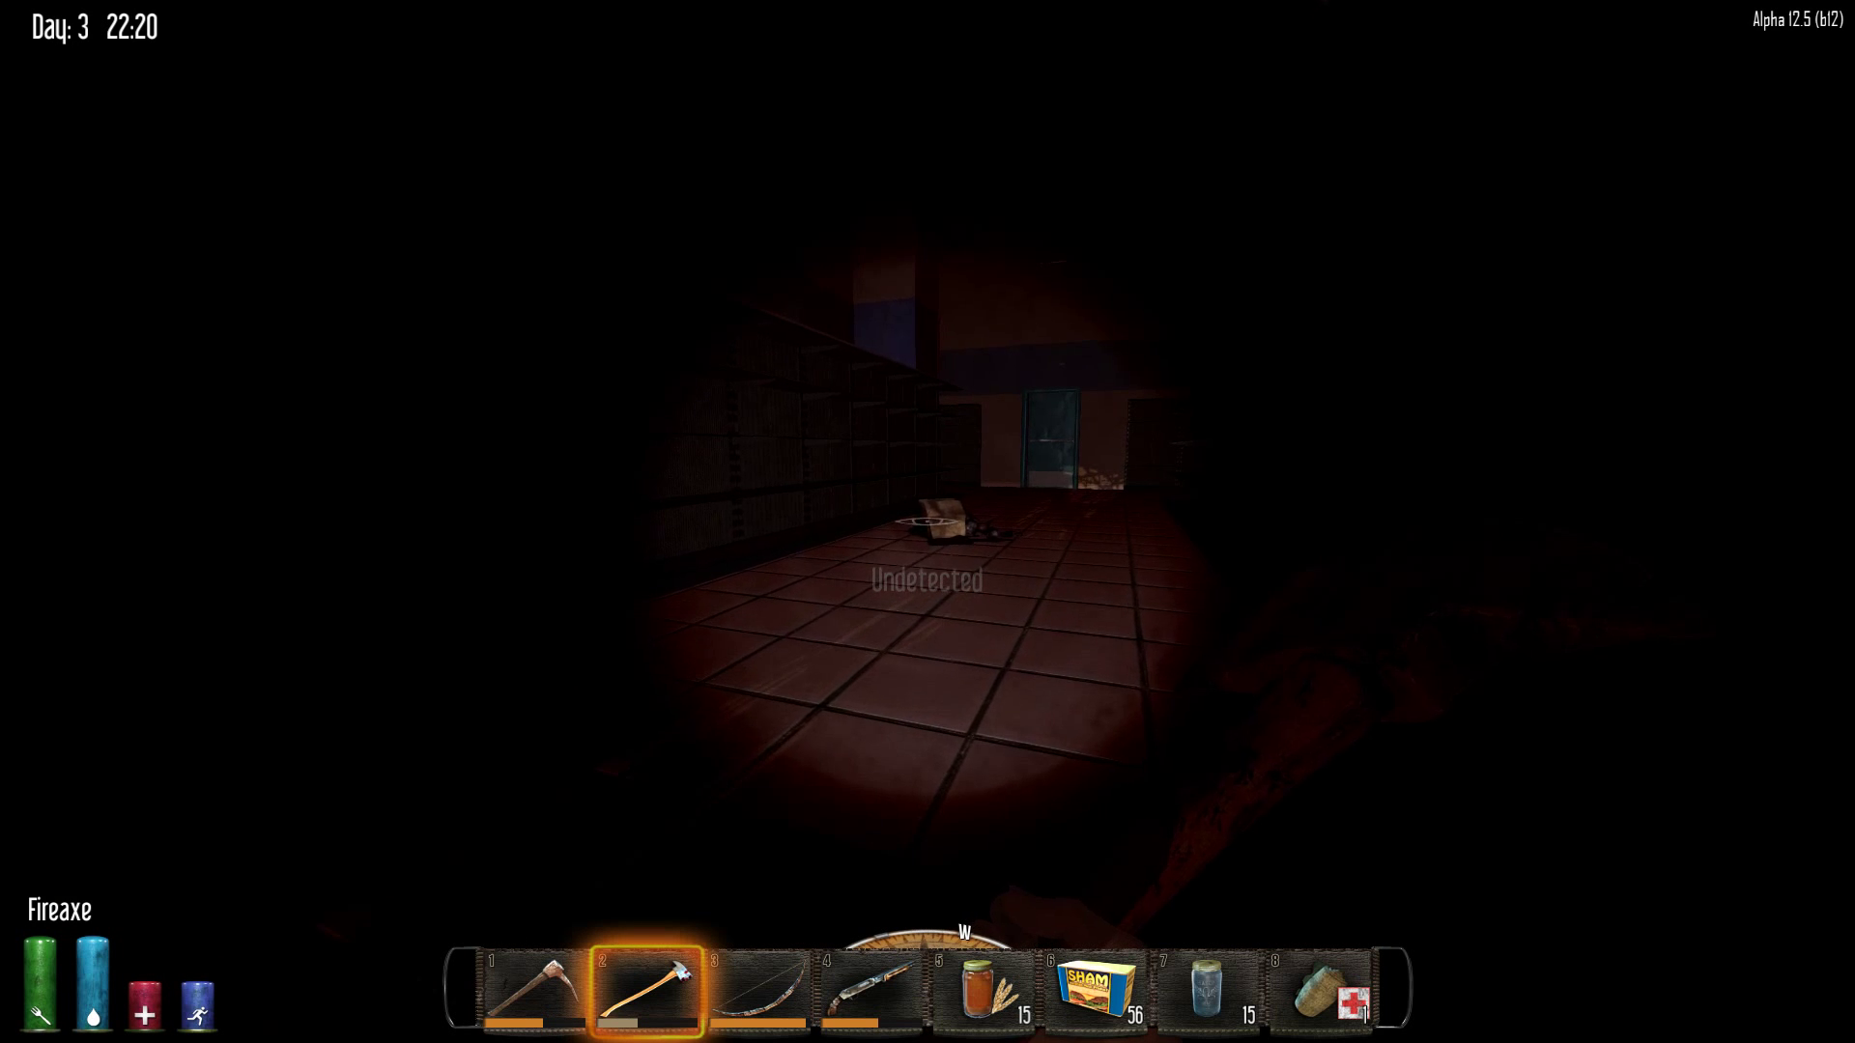
Search the old trash, sink, trash can and small trash bin, then turn off the flashlight
{"action": "key", "text": "e"}
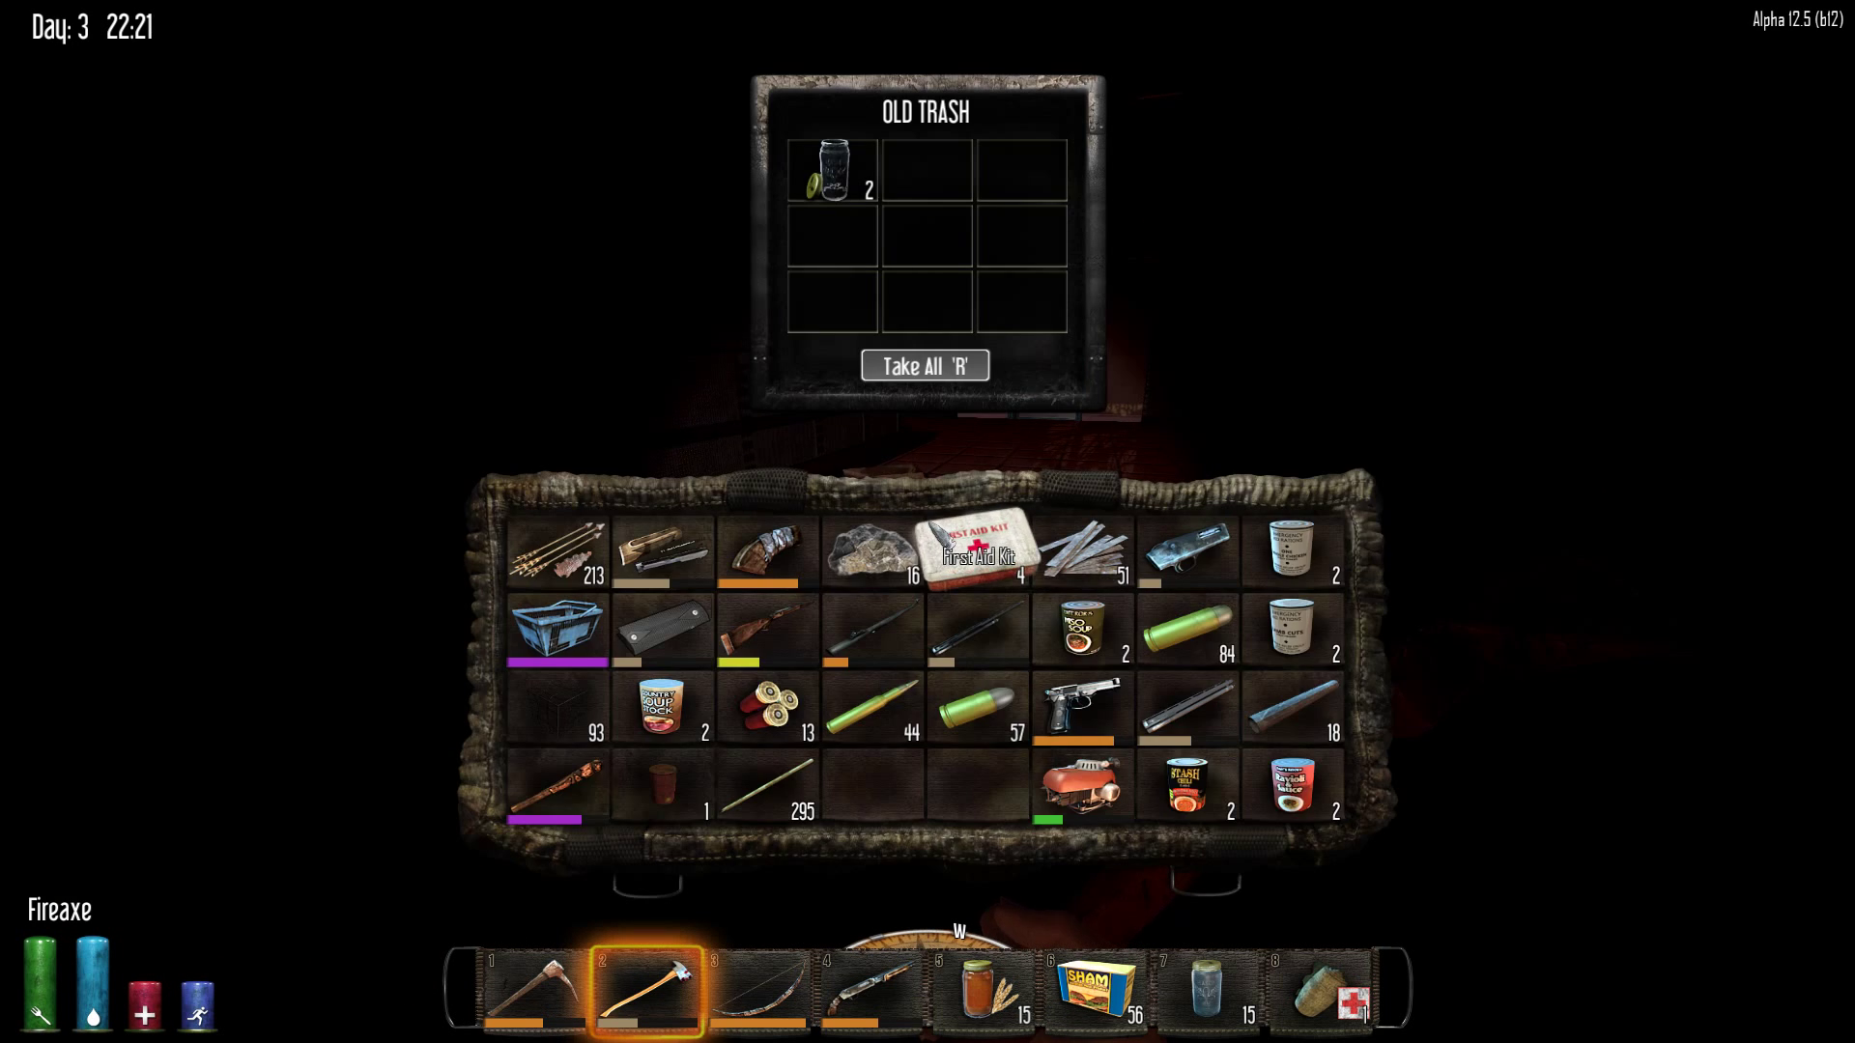
{"action": "key", "text": "Escape"}
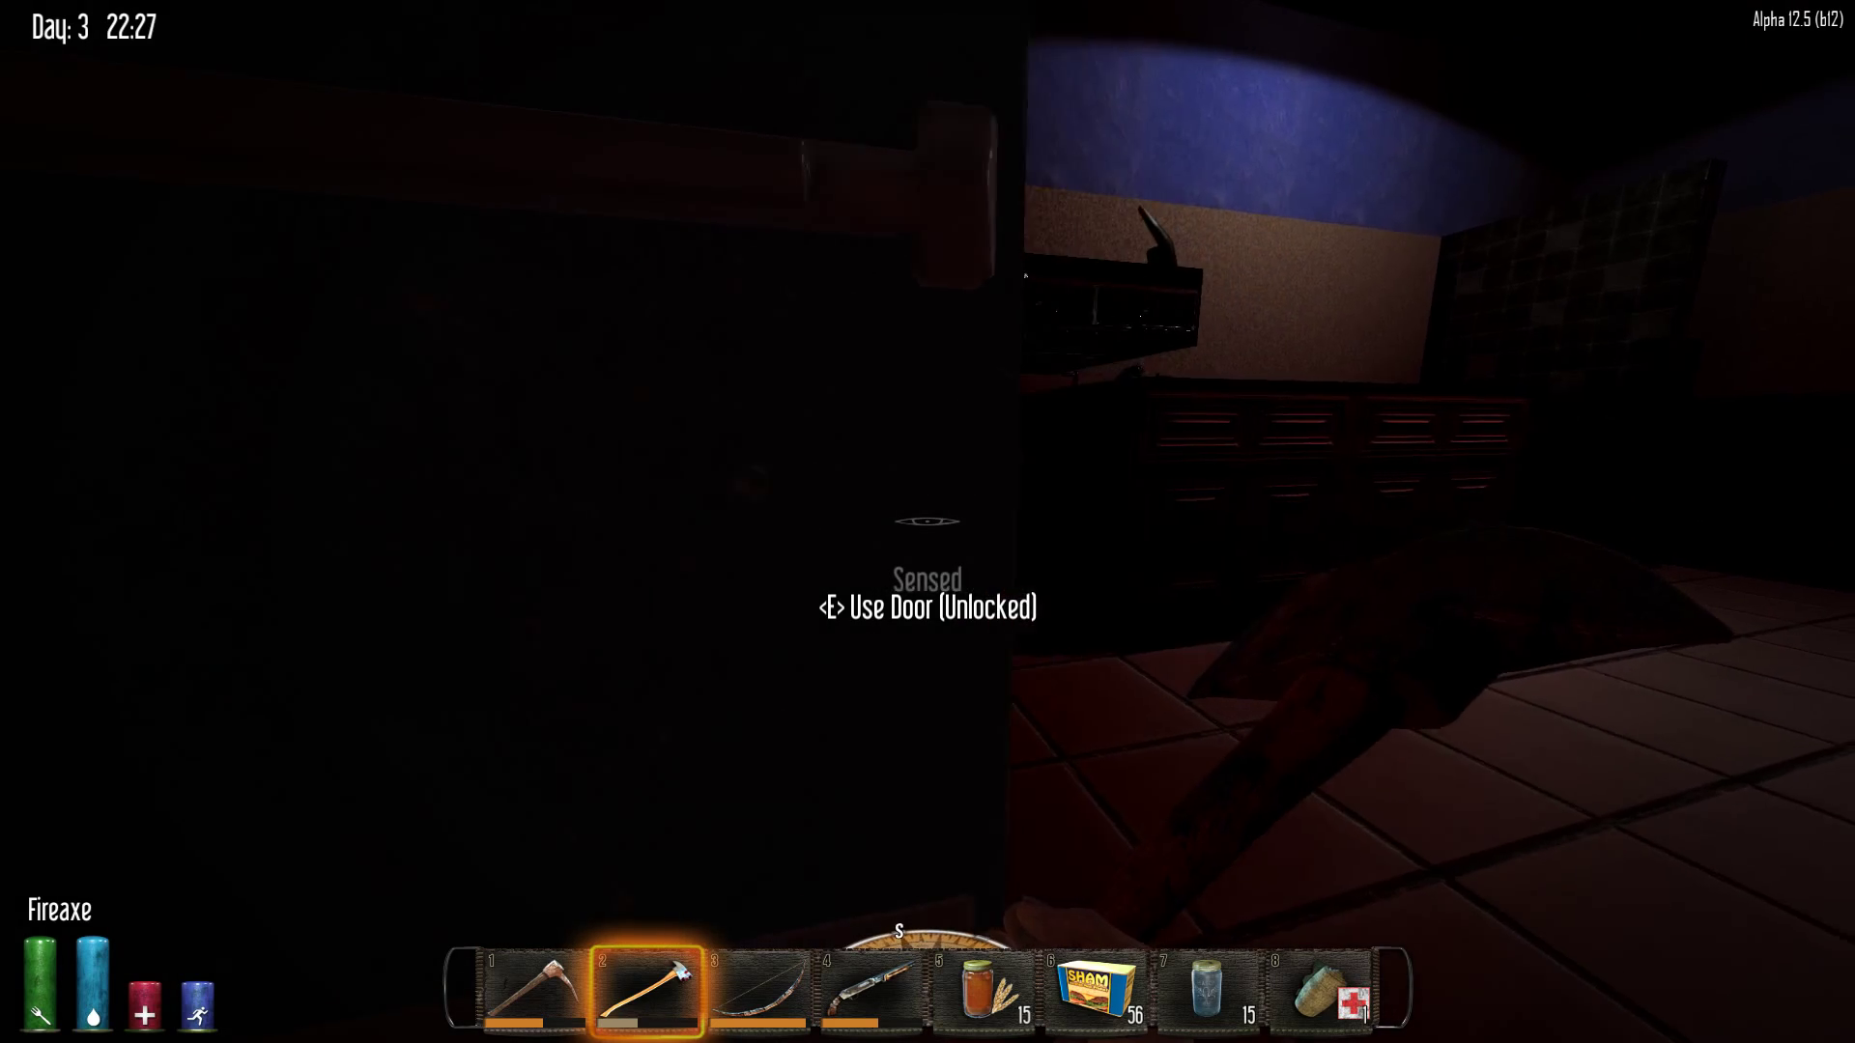
{"action": "key", "text": "e"}
{"action": "key", "text": "Escape"}
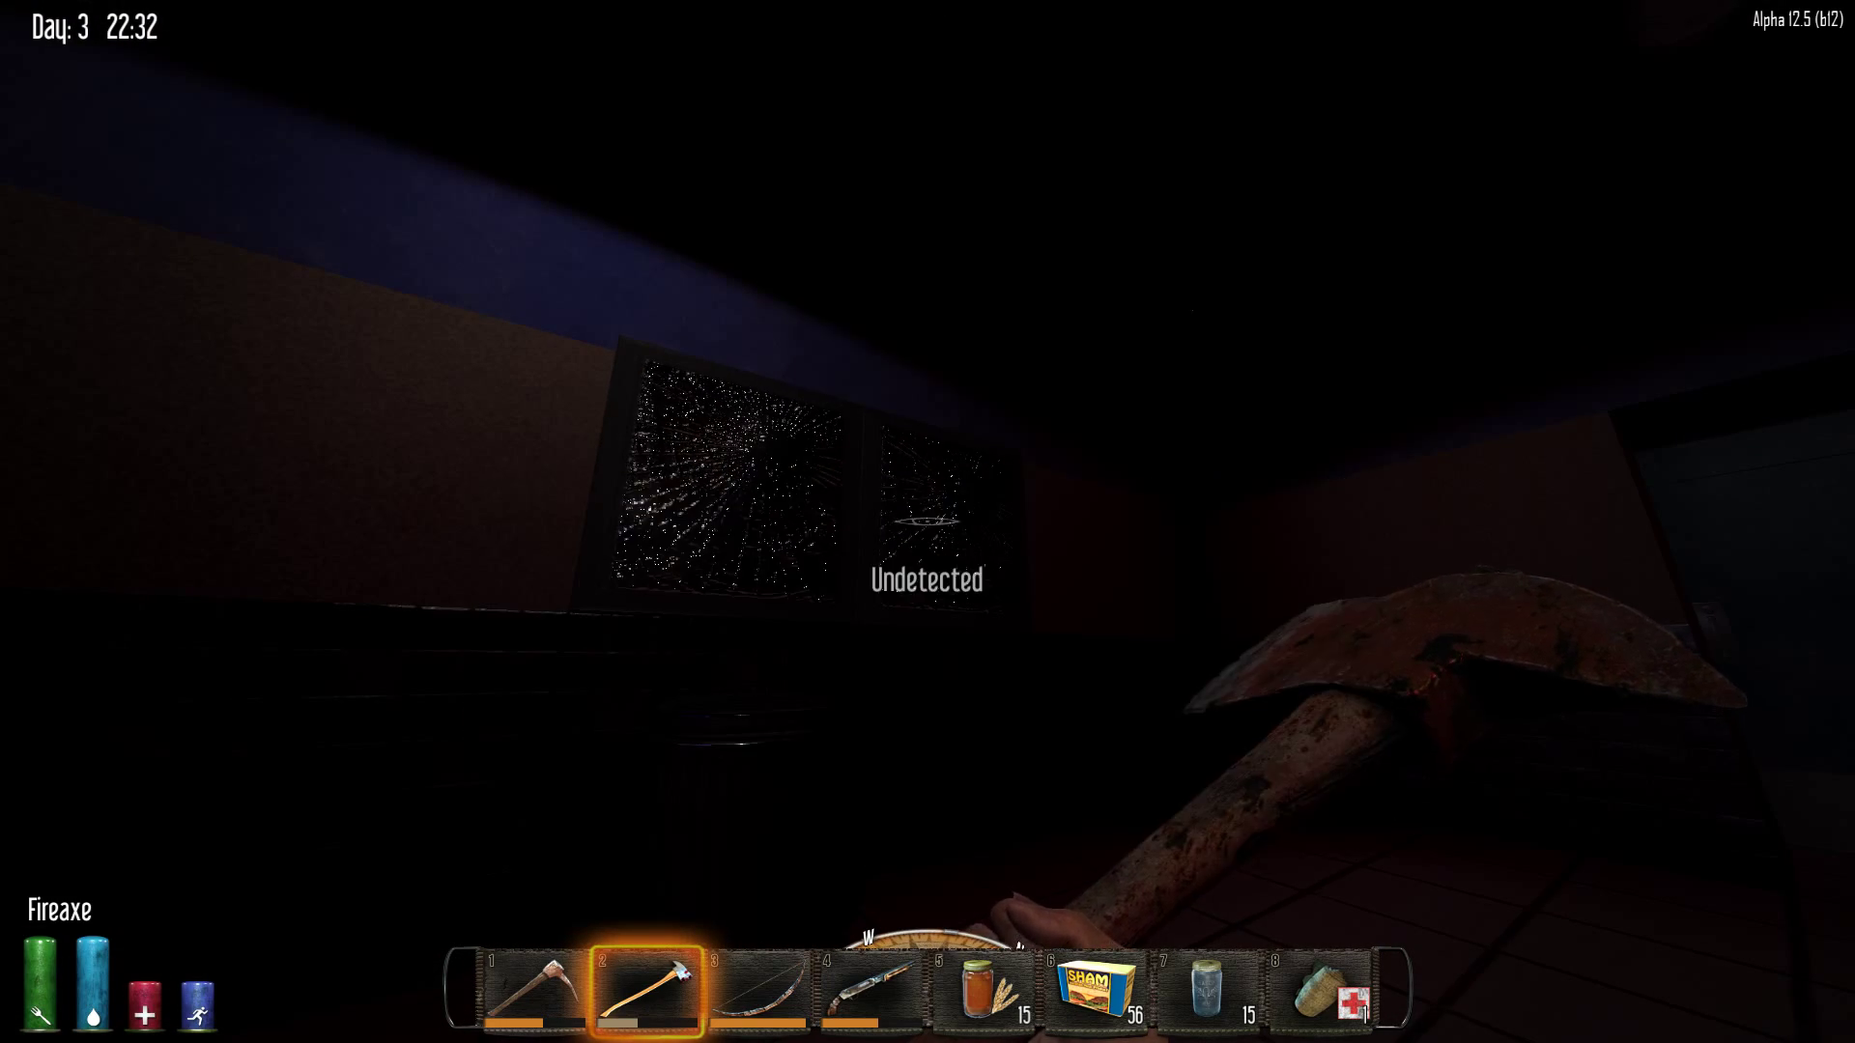
{"action": "key", "text": "e"}
{"action": "key", "text": "Escape"}
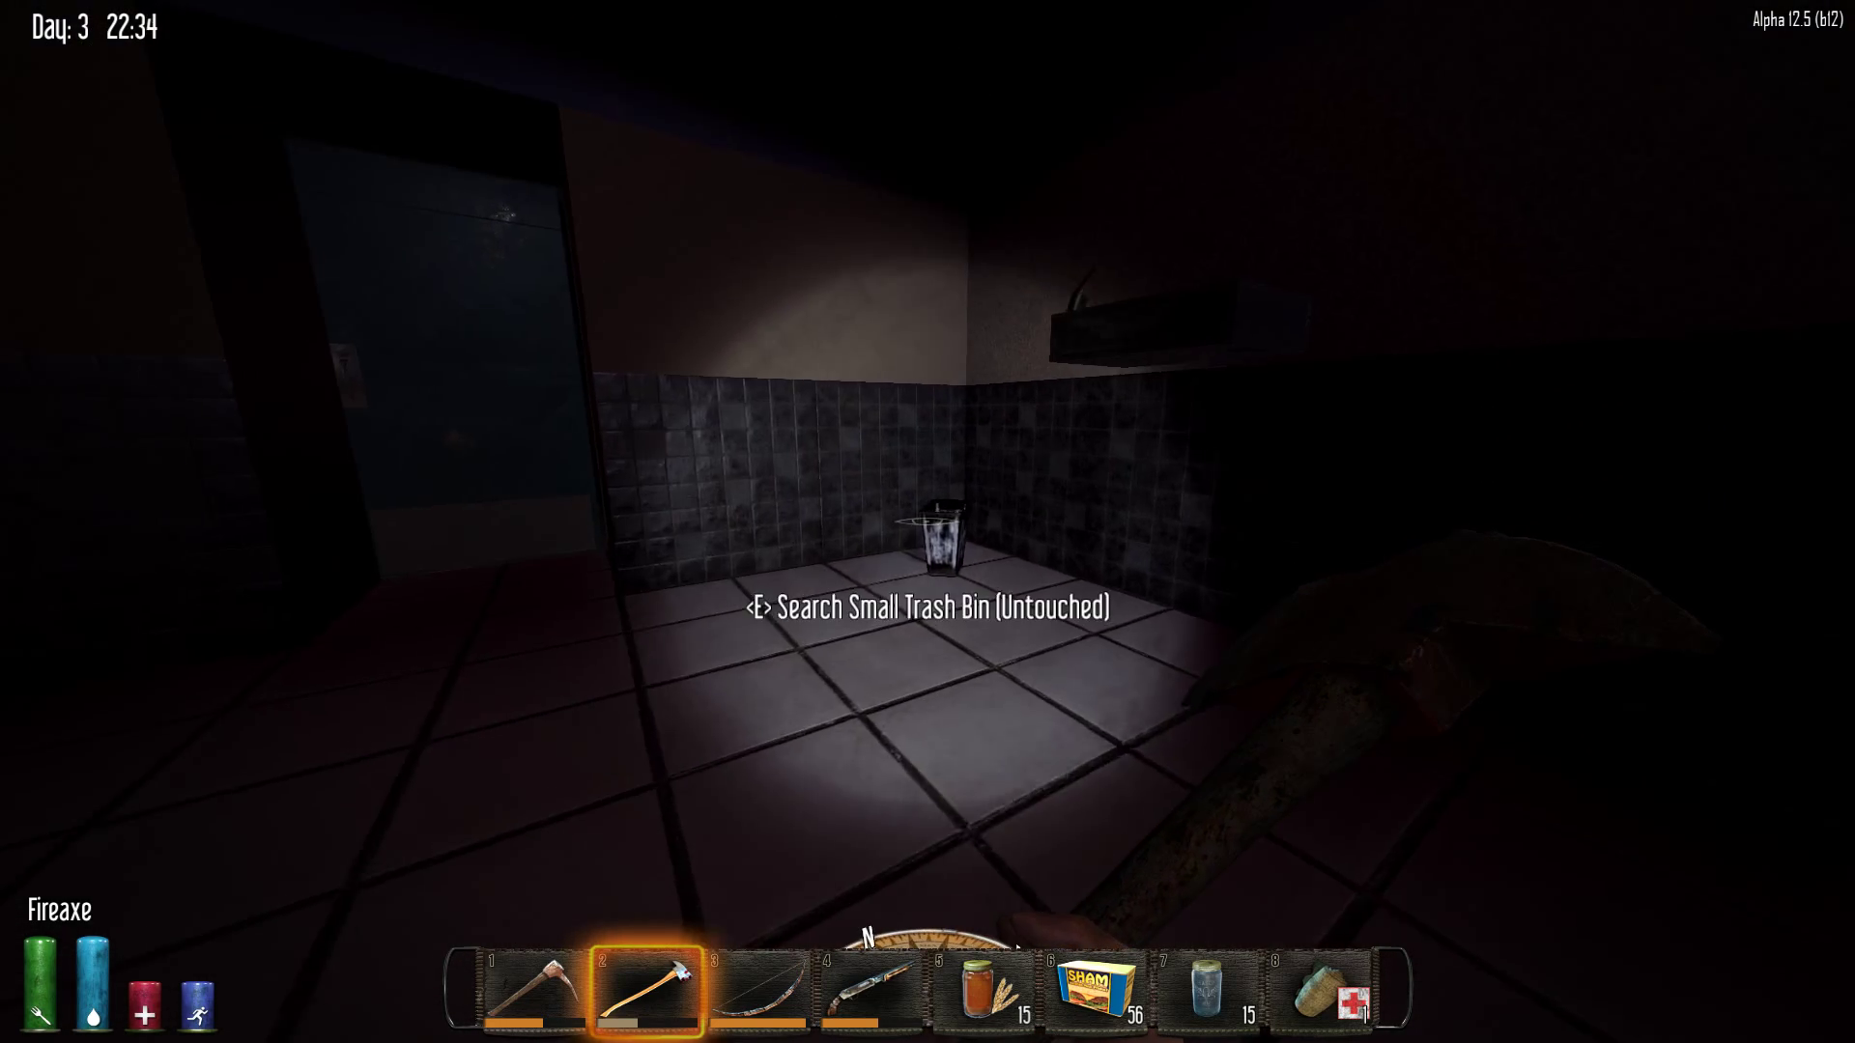
{"action": "key", "text": "e"}
{"action": "key", "text": "Escape"}
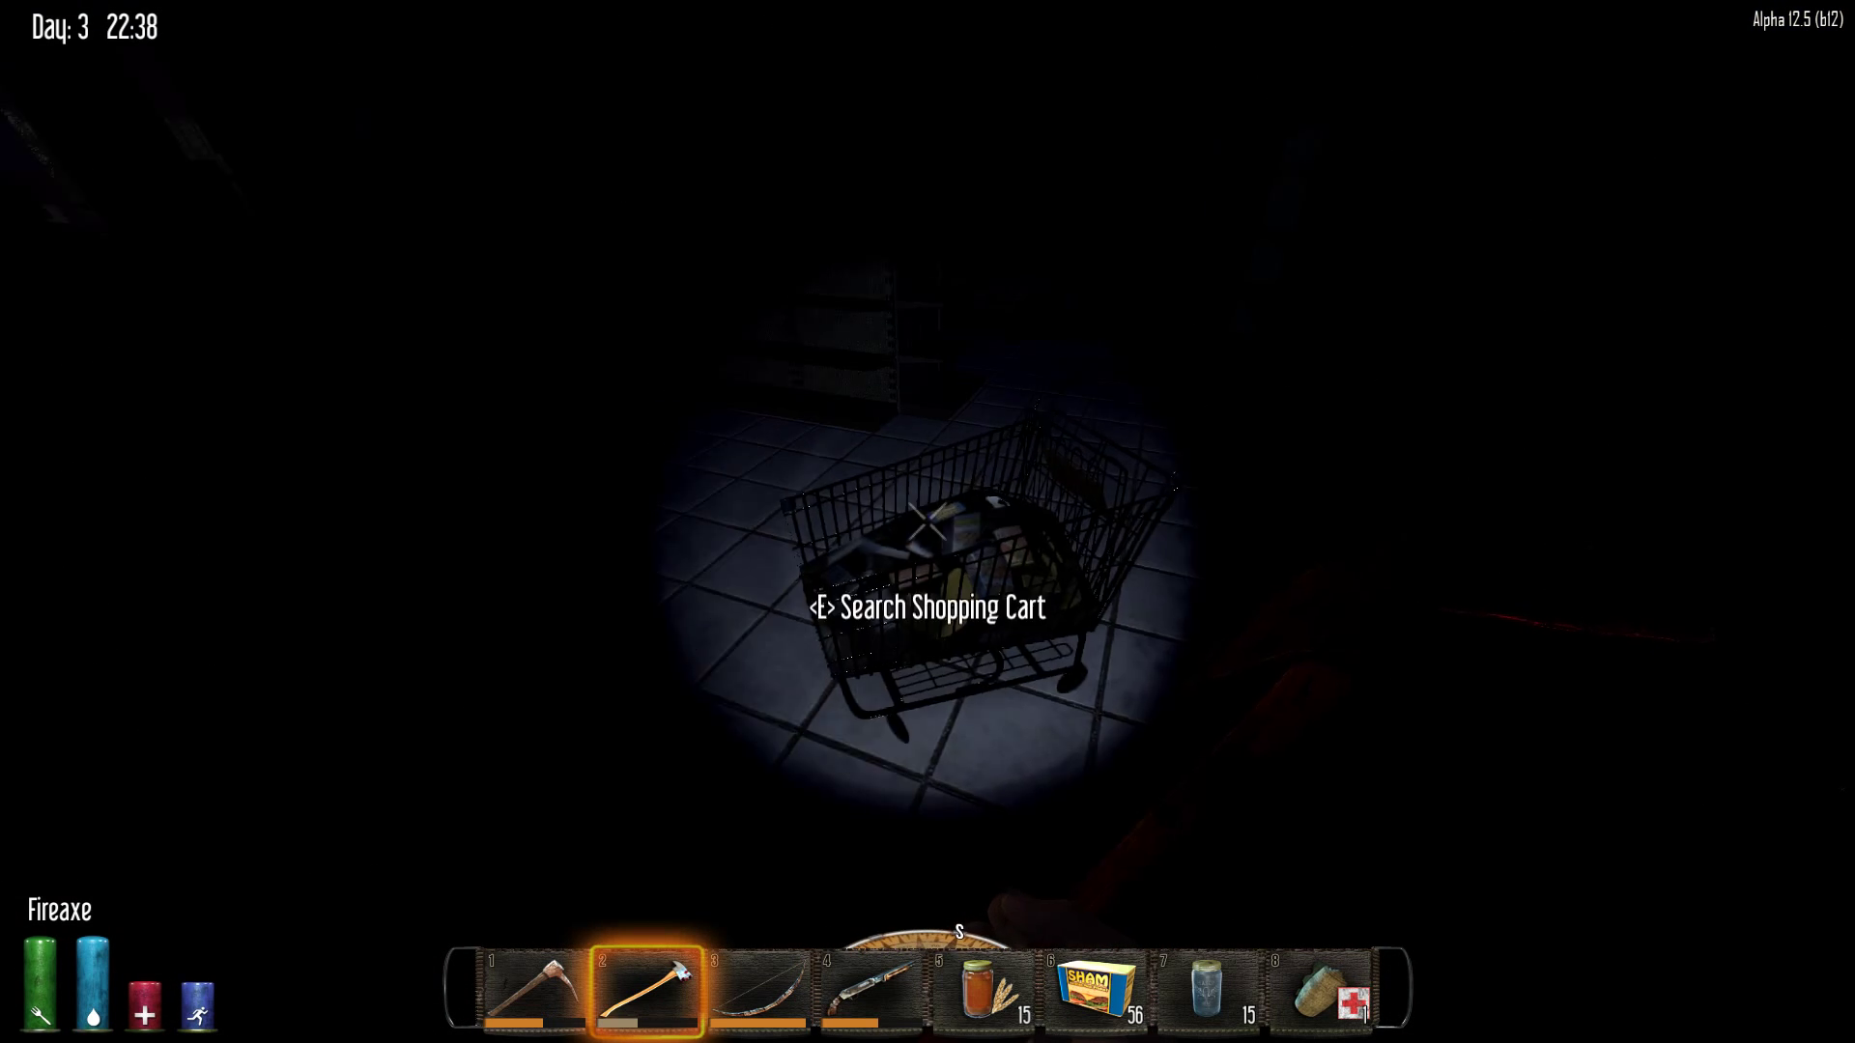
{"action": "key", "text": "f"}
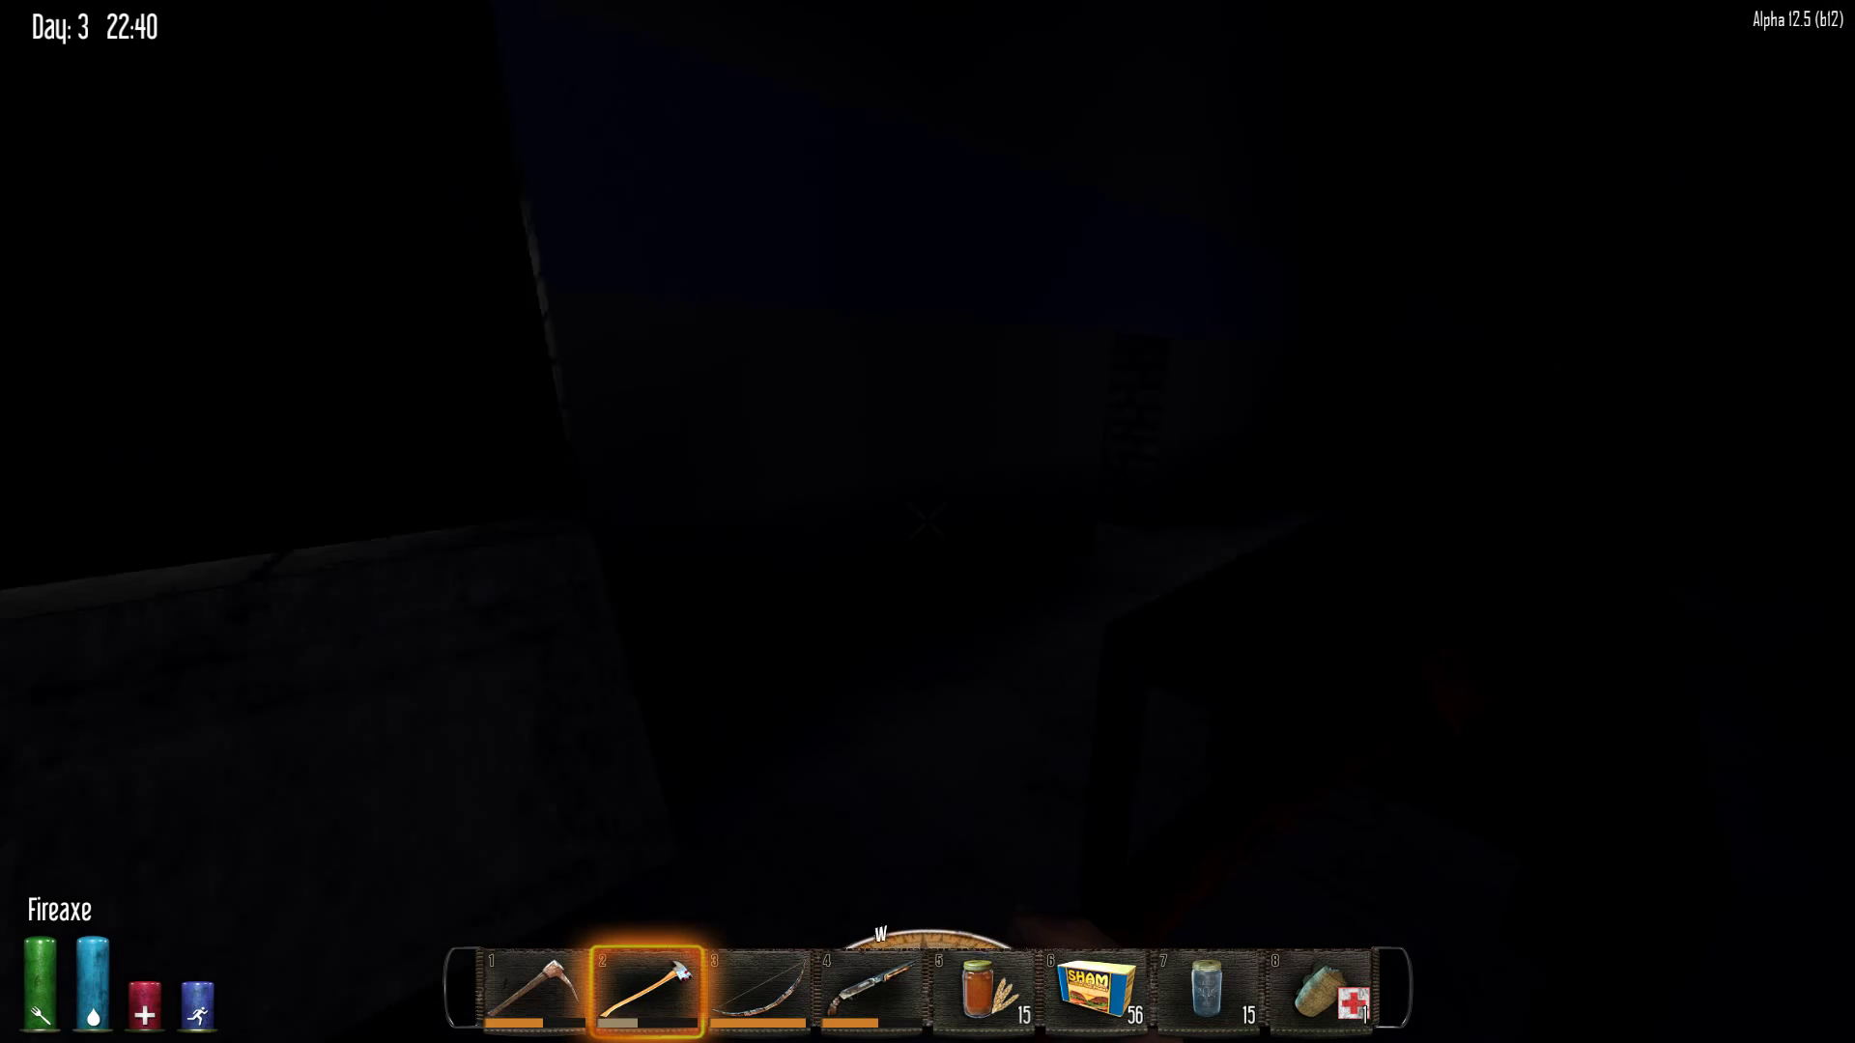
Walk out past the lamp post and dead tree to the large rock formation
{"action": "key", "text": "w"}
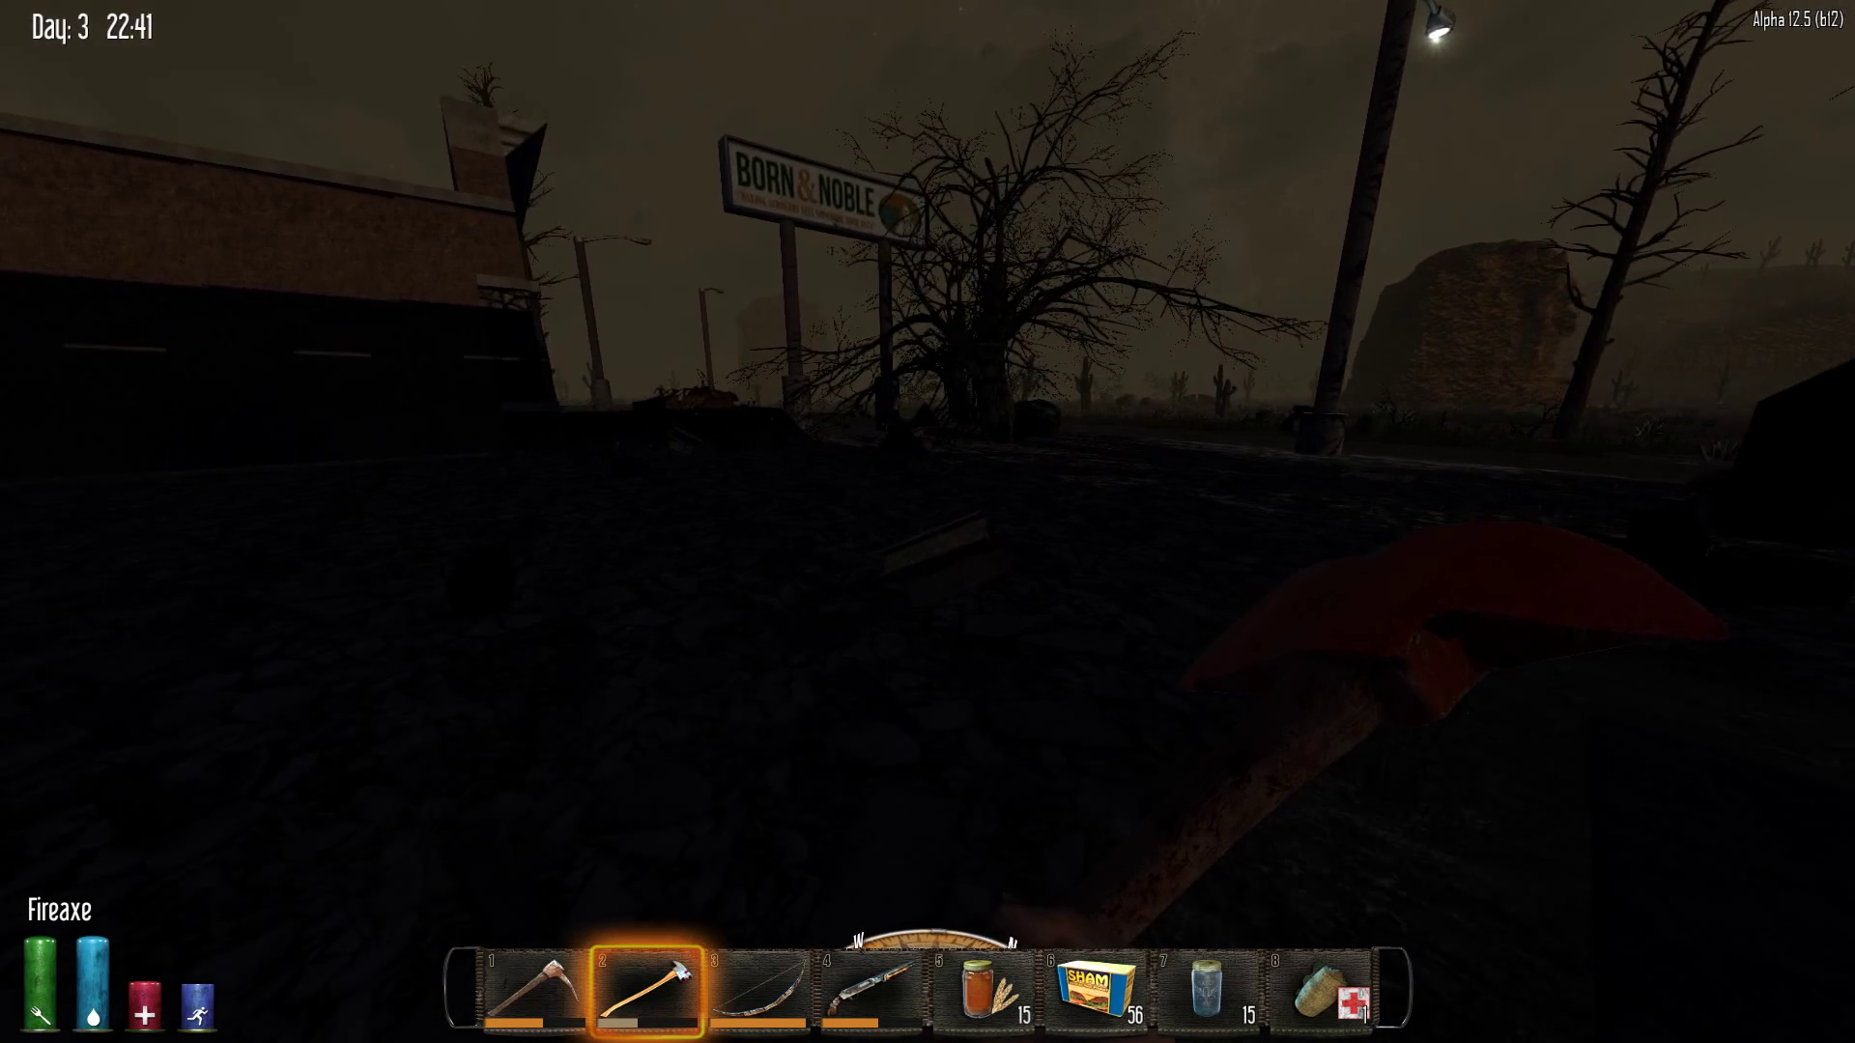
{"action": "key", "text": "w"}
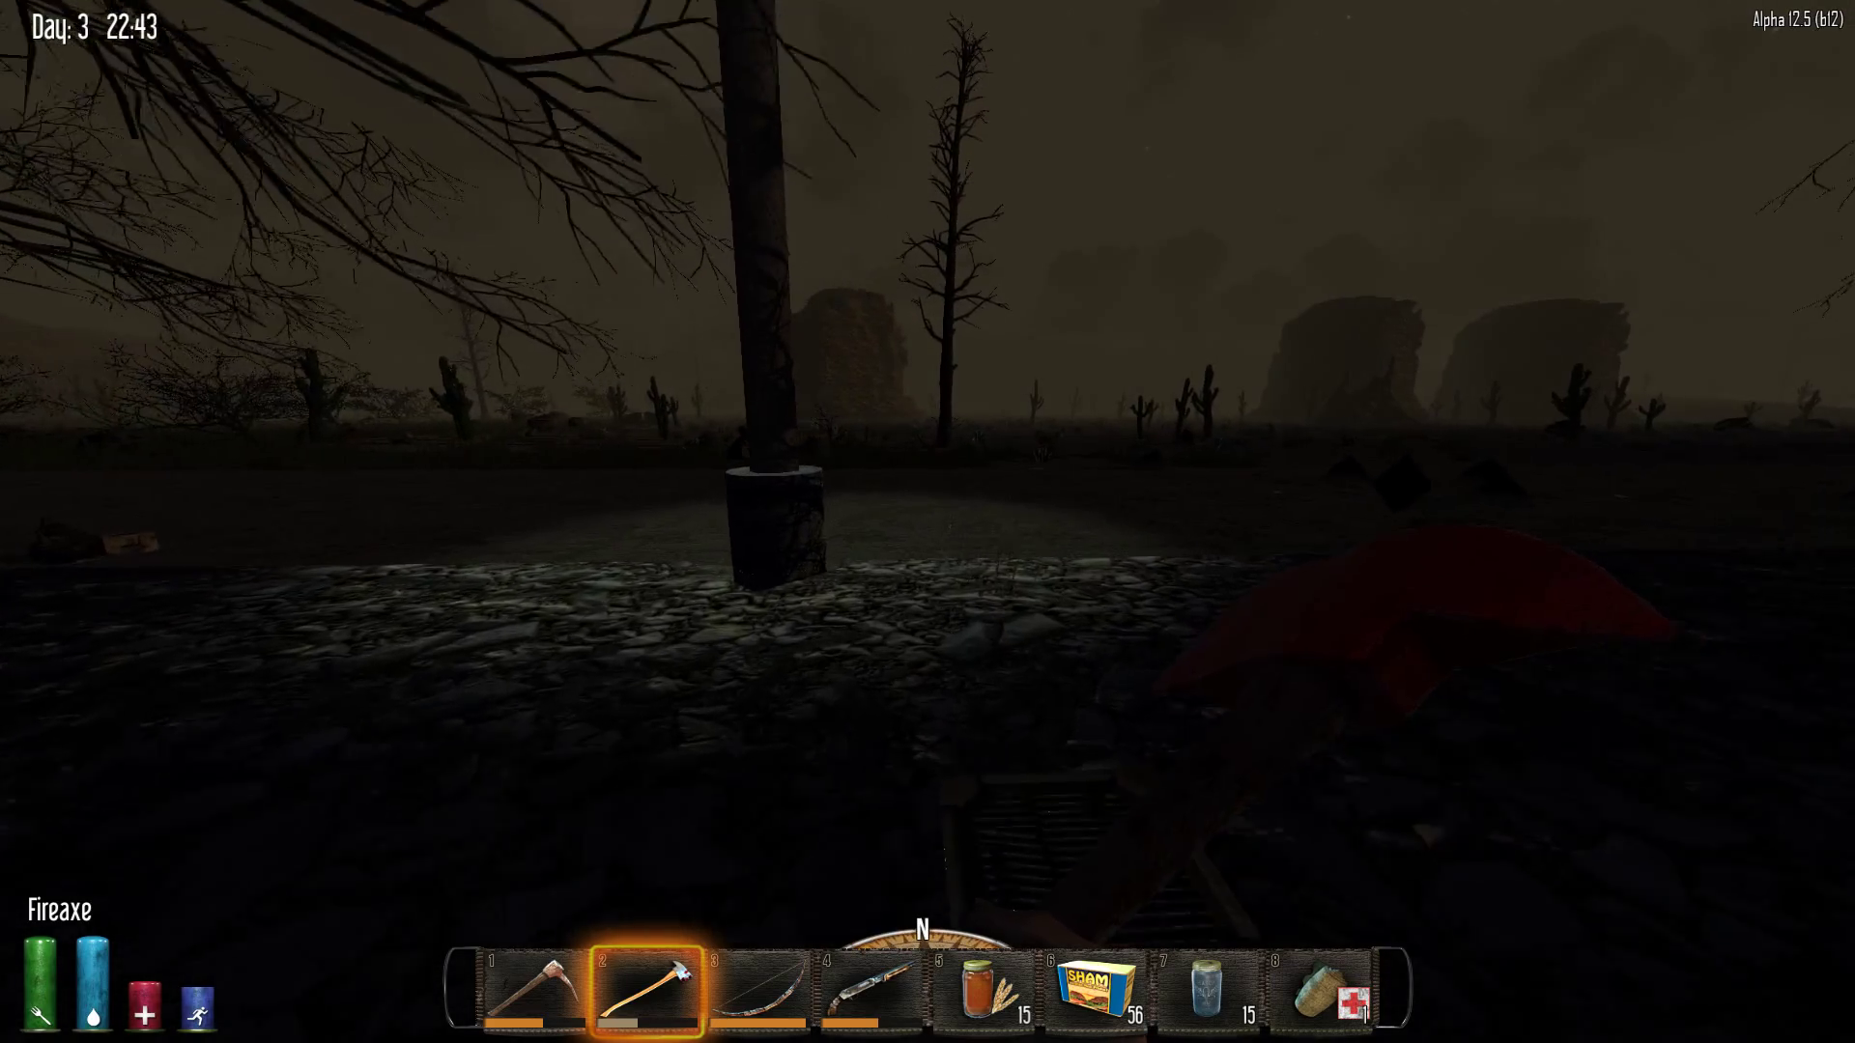
{"action": "key", "text": "w"}
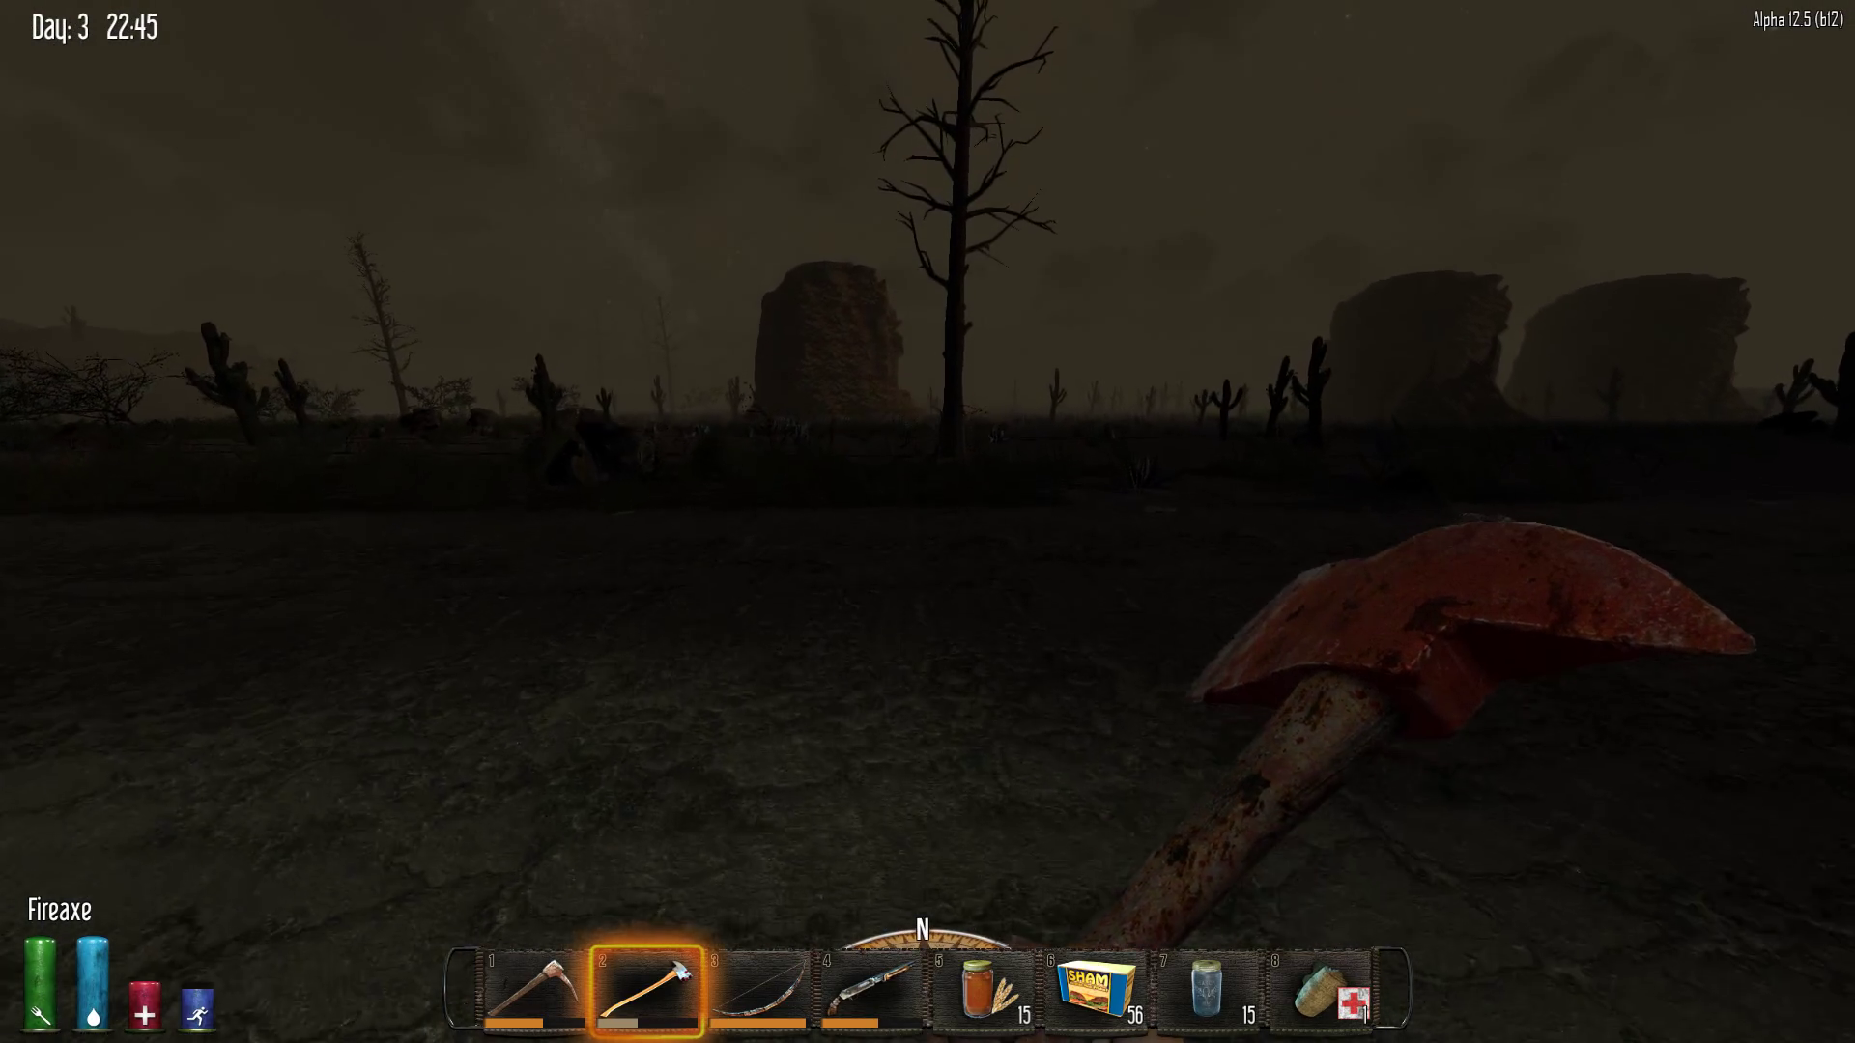
{"action": "key", "text": "w"}
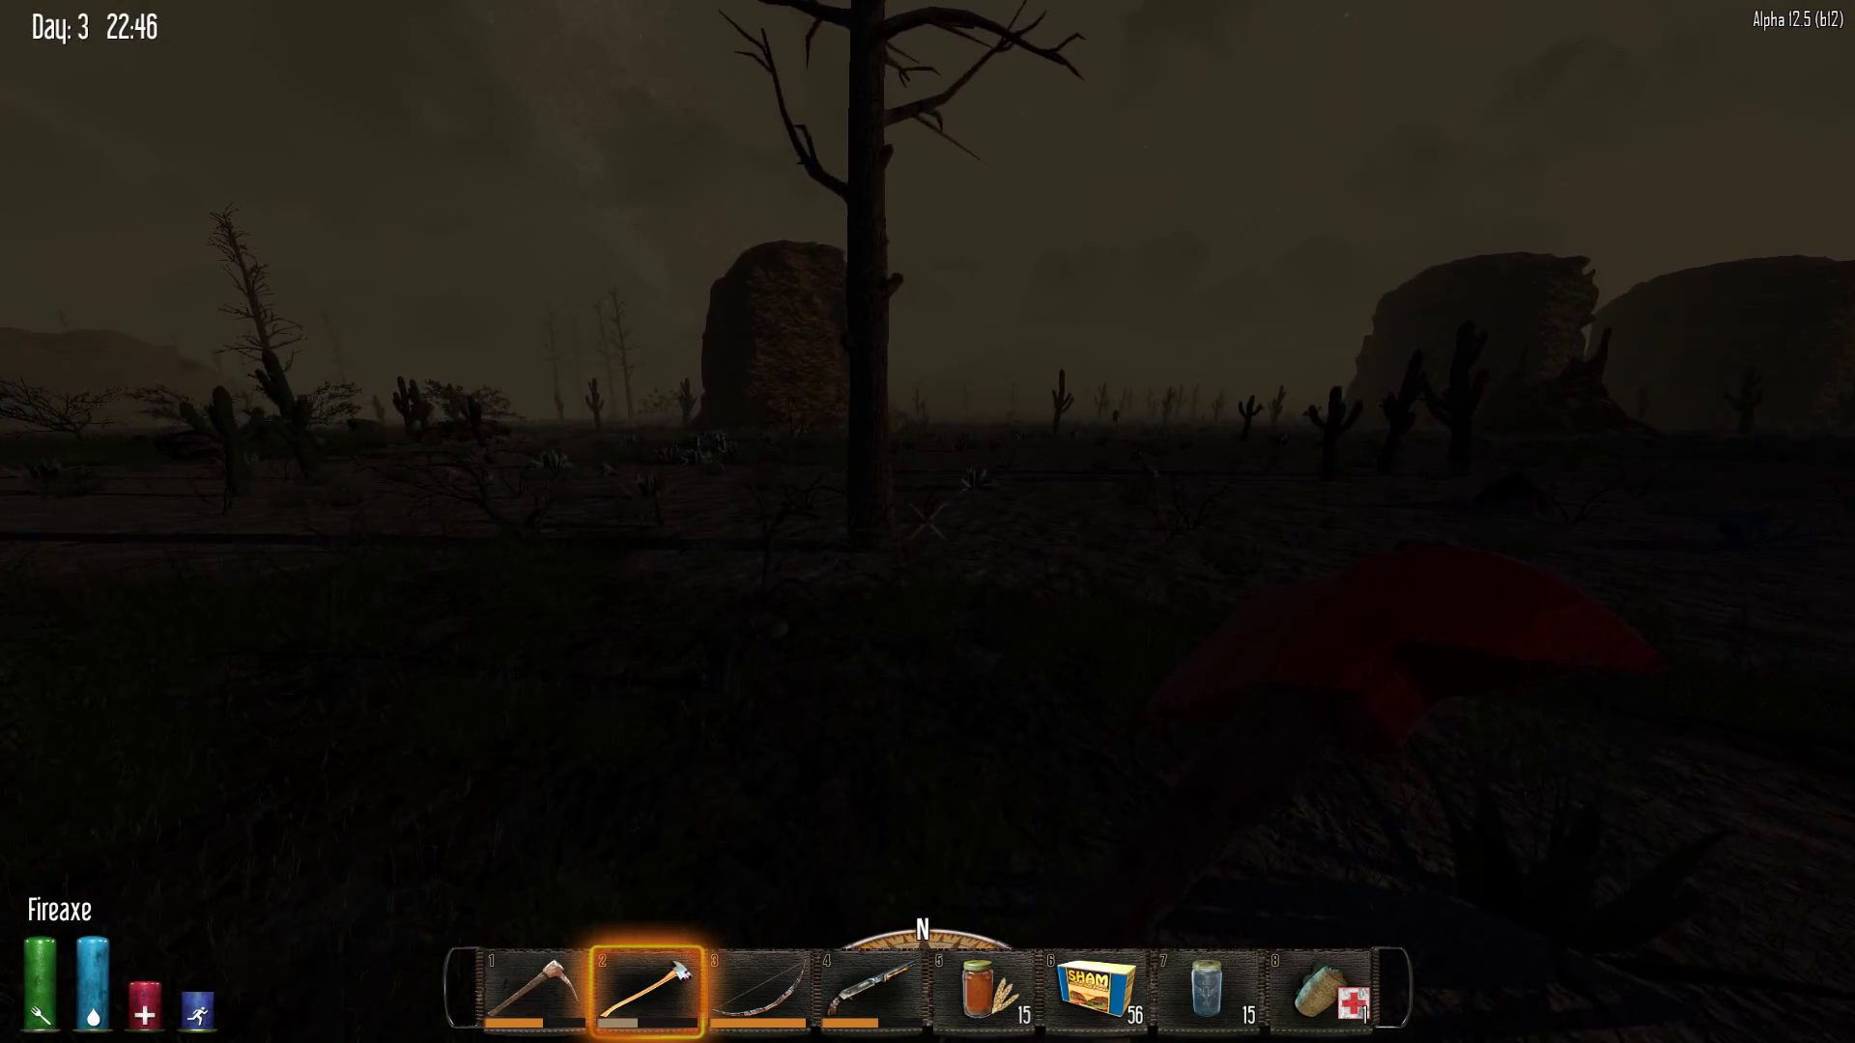
{"action": "key", "text": "w"}
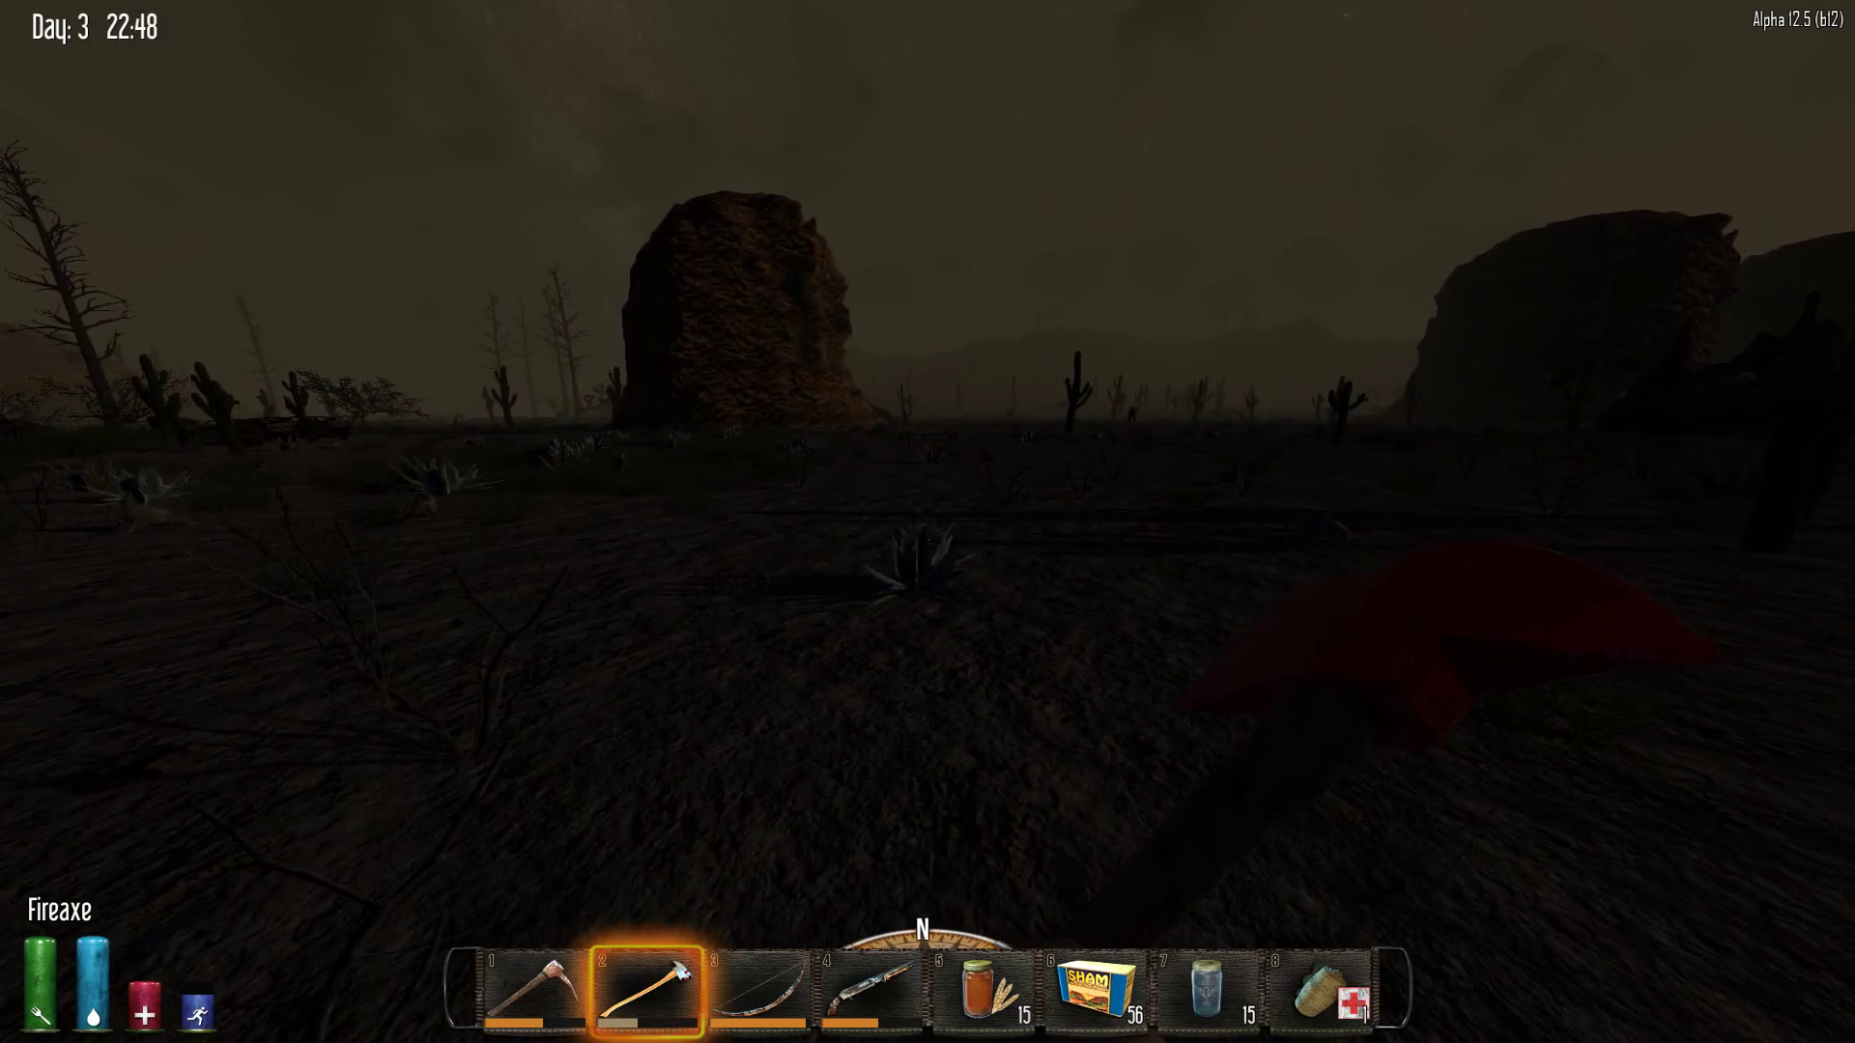
{"action": "key", "text": "w"}
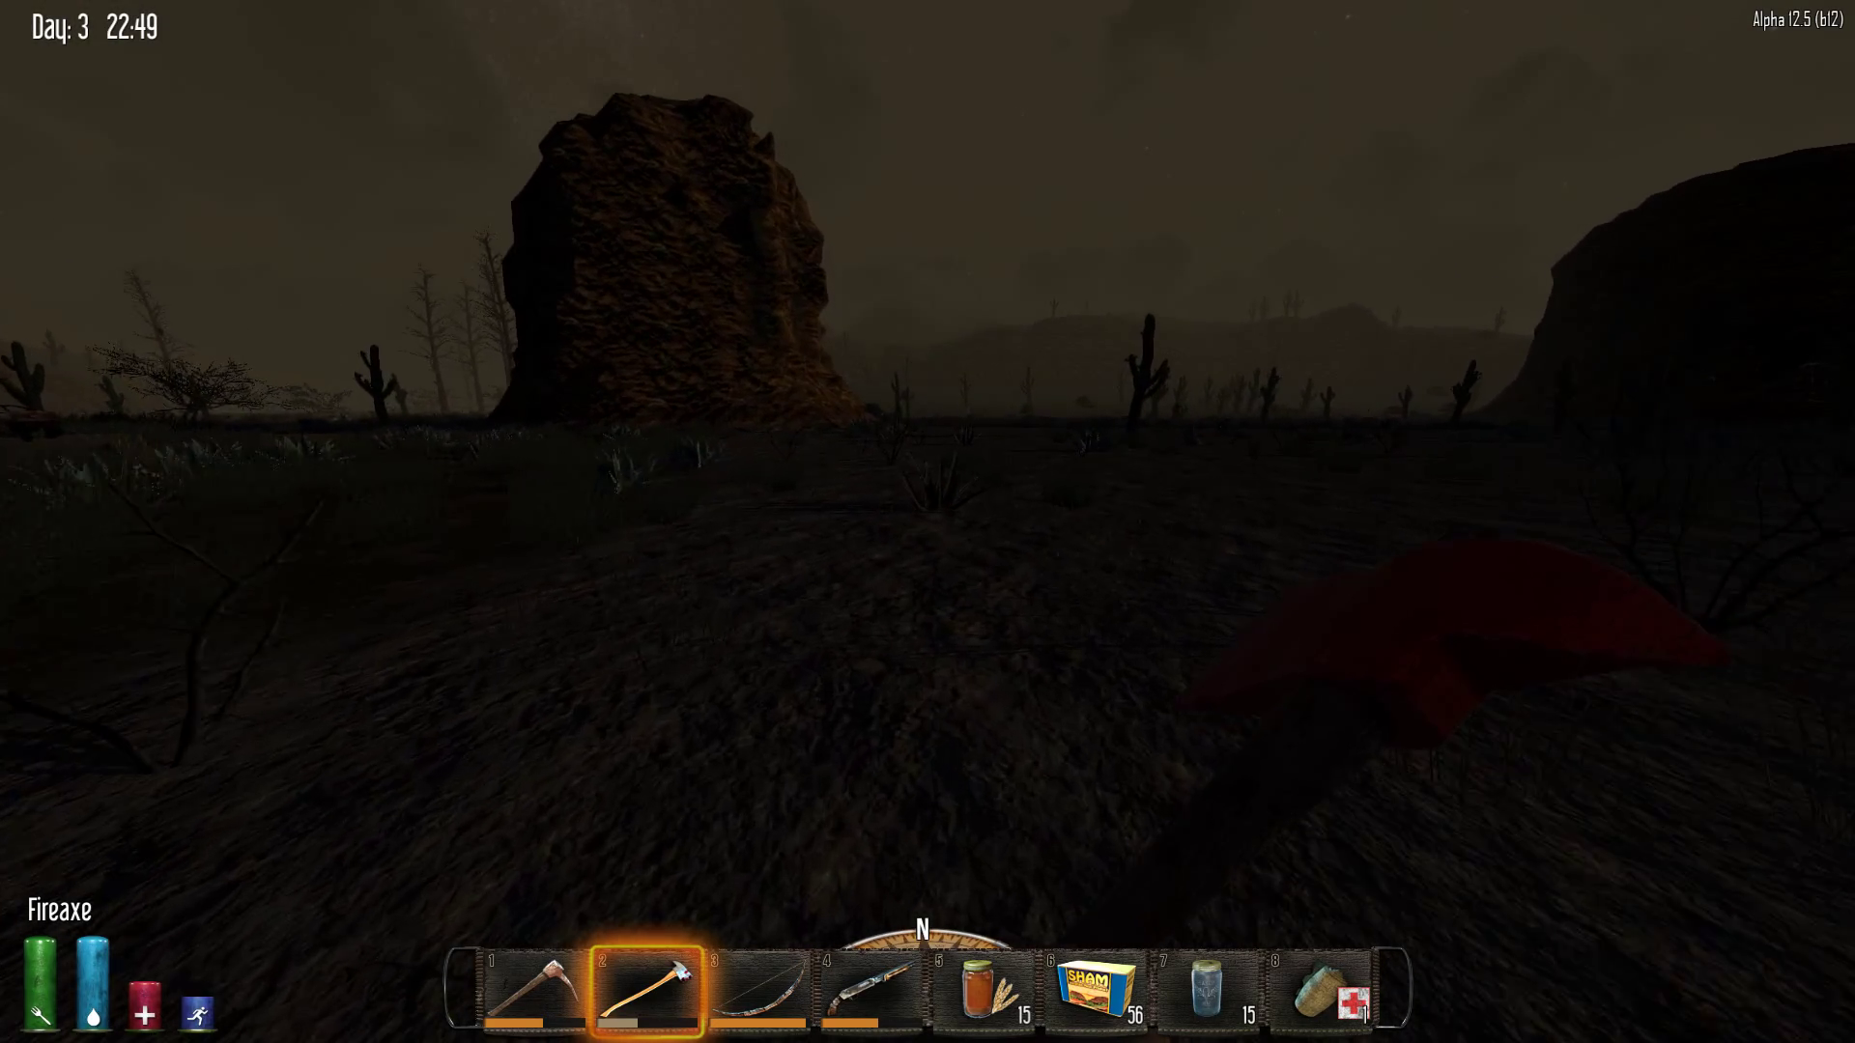
{"action": "key", "text": "w"}
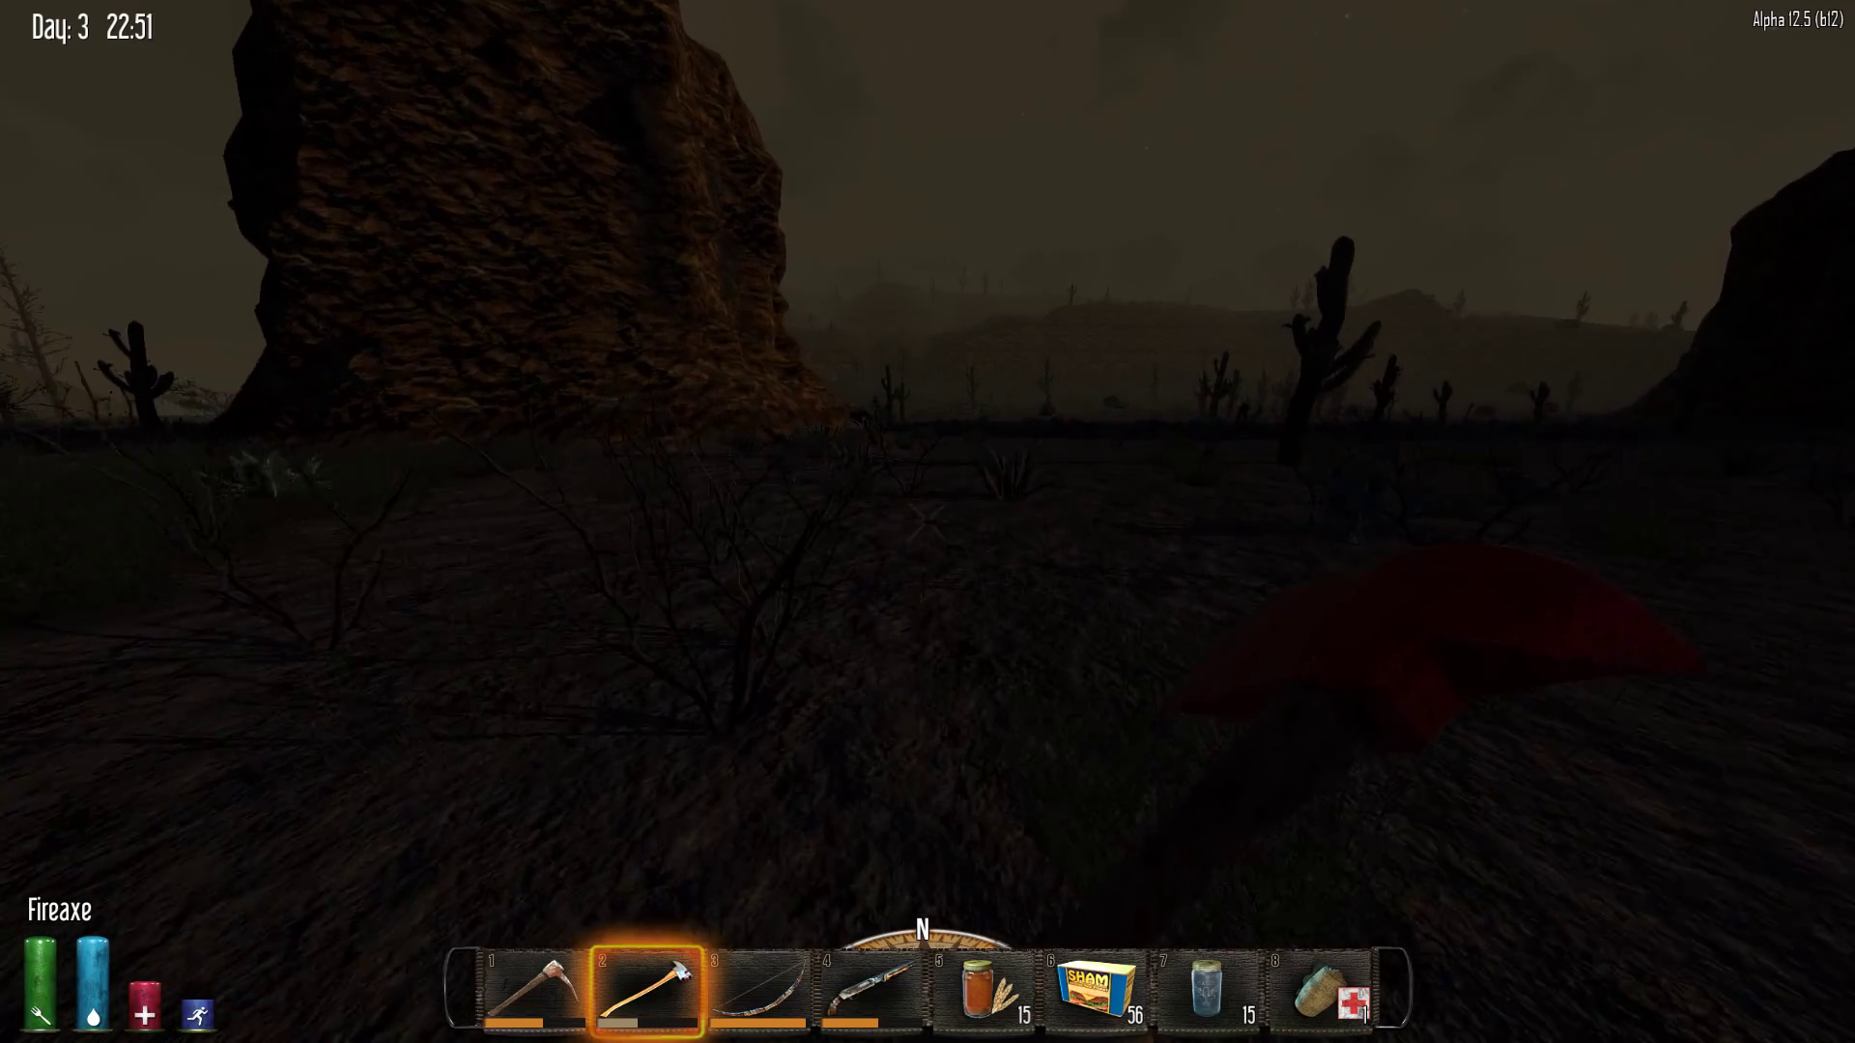
{"action": "key", "text": "w"}
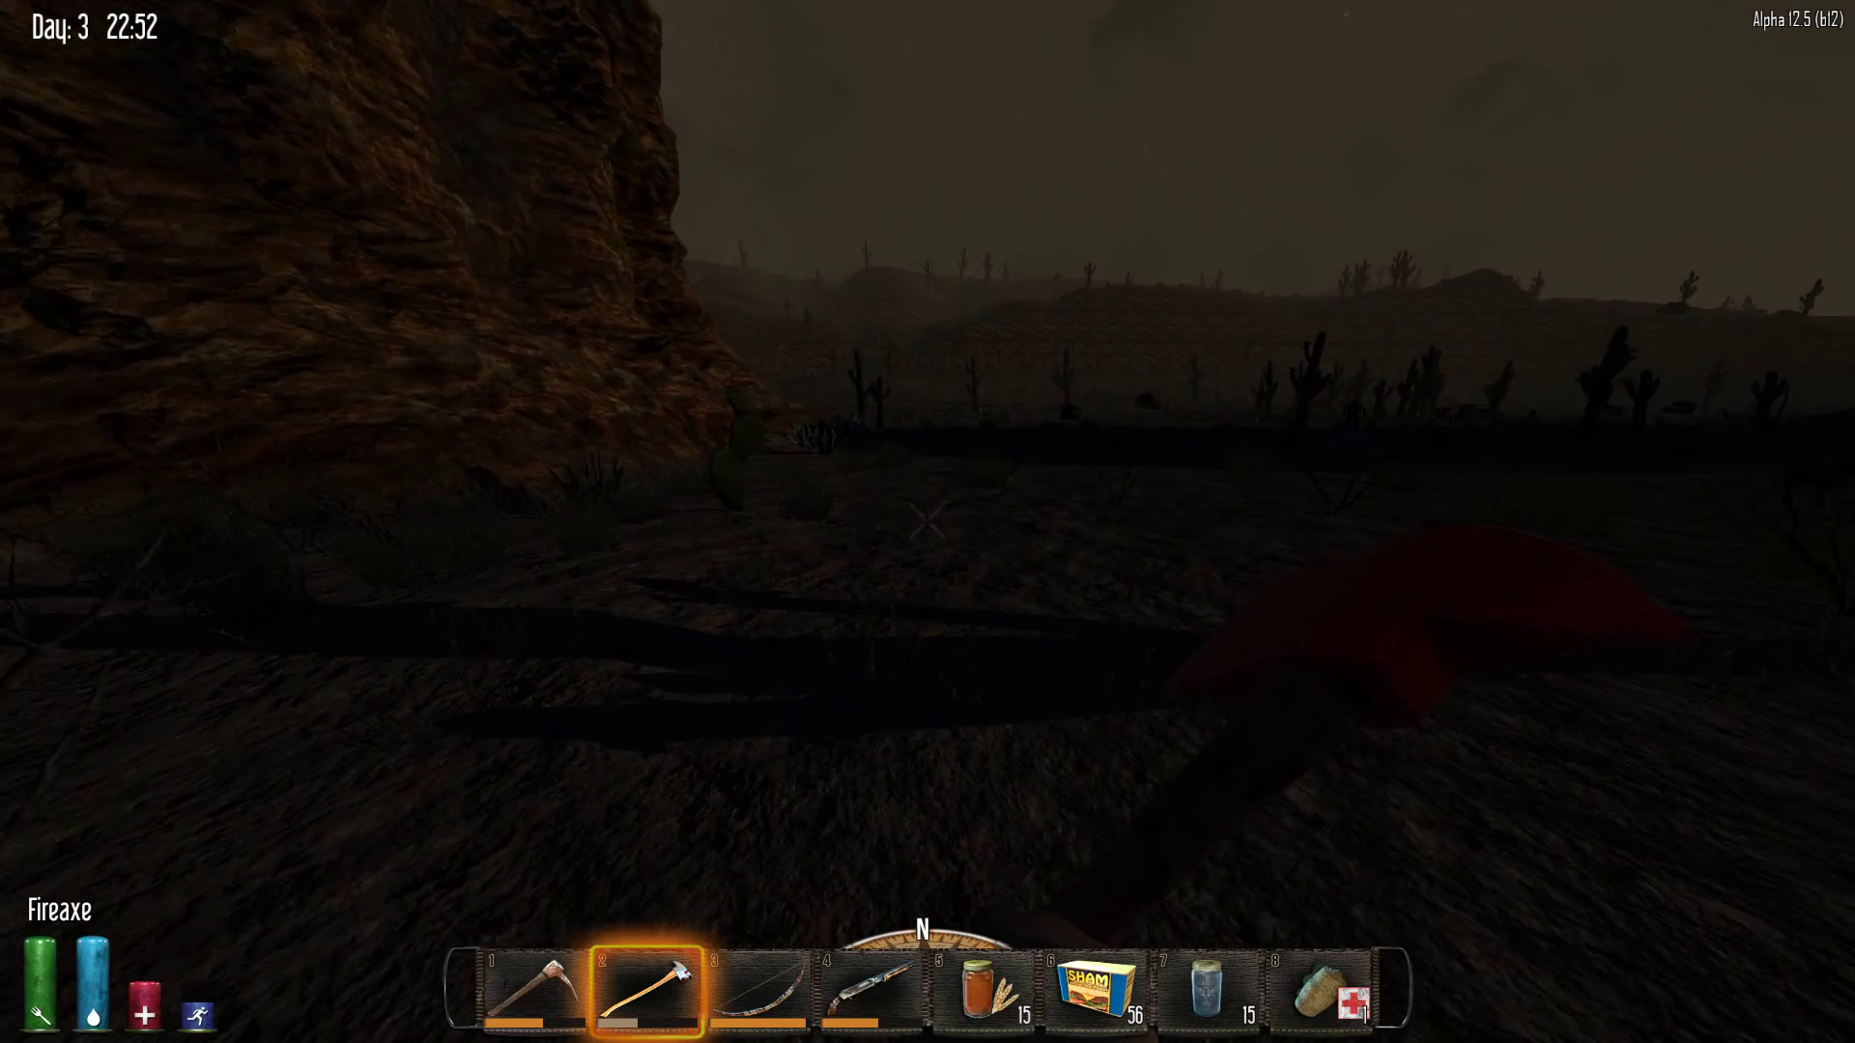
Pan the world map across explored terrain to the town, then close it
{"action": "key", "text": "m"}
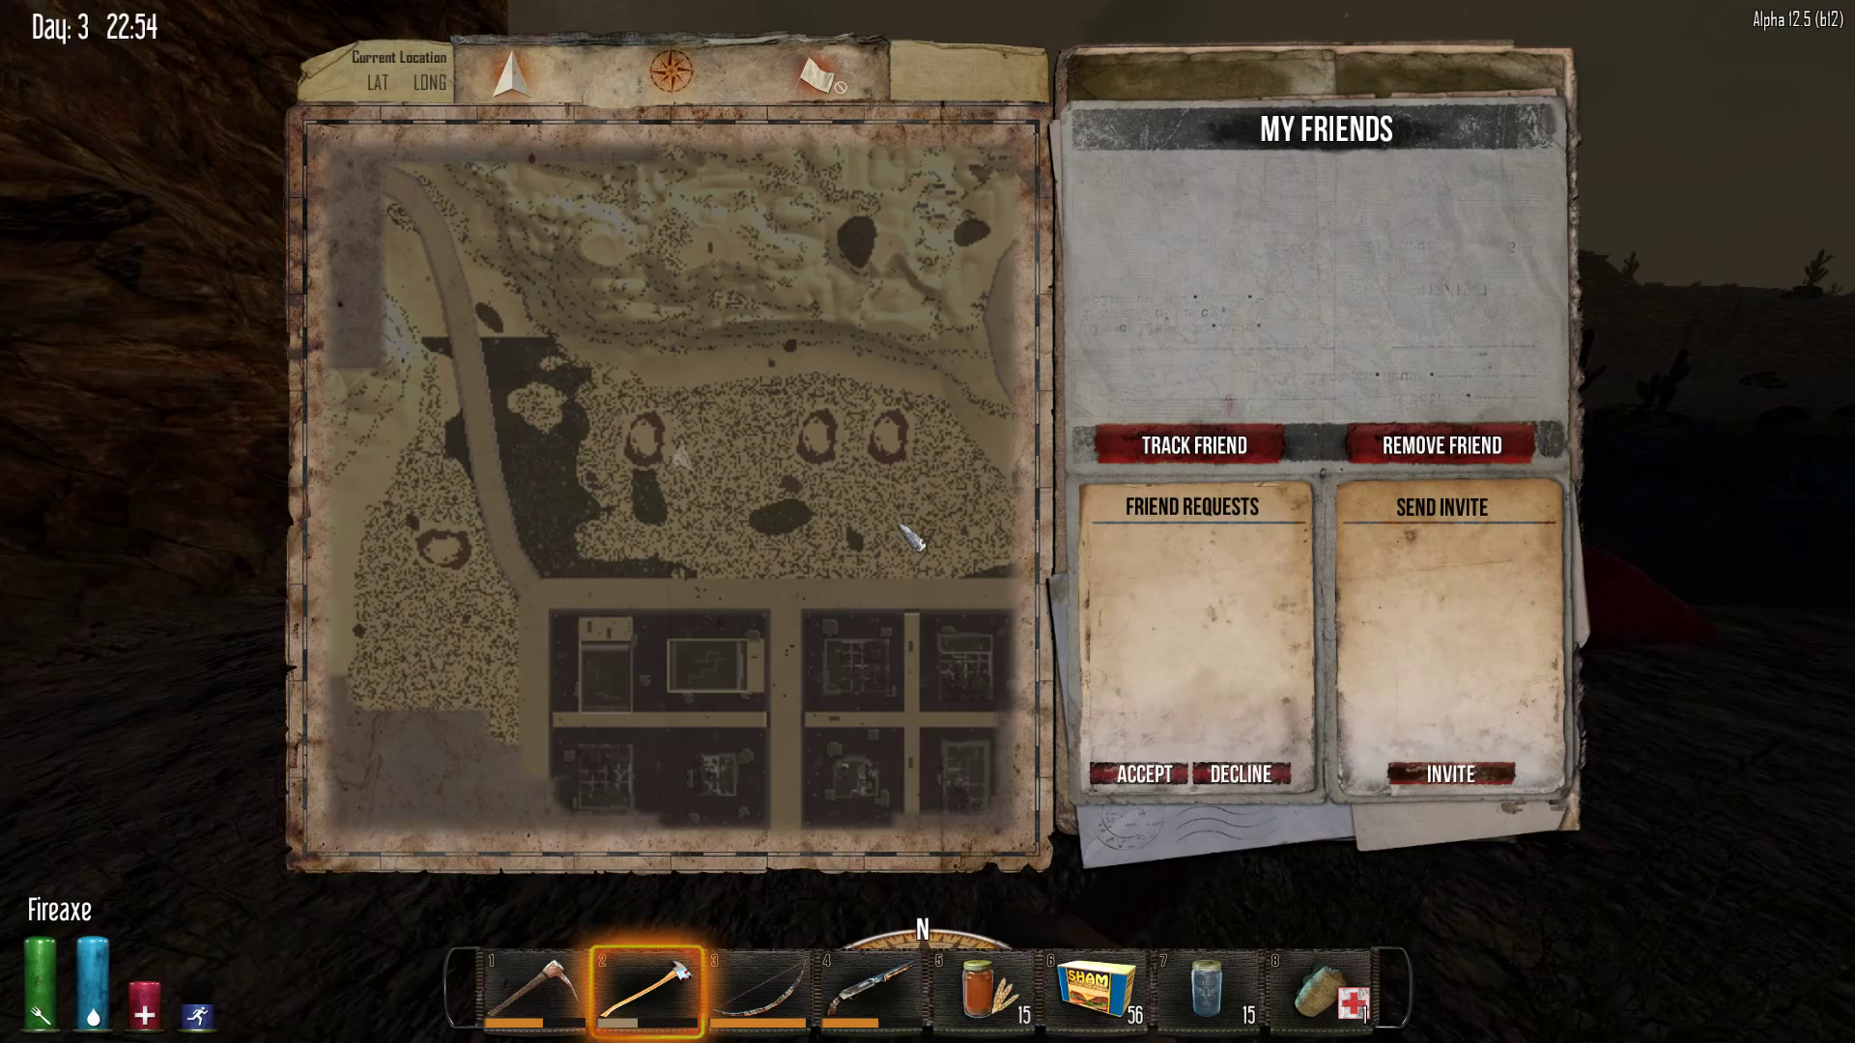
{"action": "mouse_move", "coordinate": [902, 531]}
{"action": "left_mouse_down"}
{"action": "mouse_move", "coordinate": [816, 653]}
{"action": "mouse_move", "coordinate": [641, 229]}
{"action": "mouse_move", "coordinate": [694, 269]}
{"action": "left_mouse_up"}
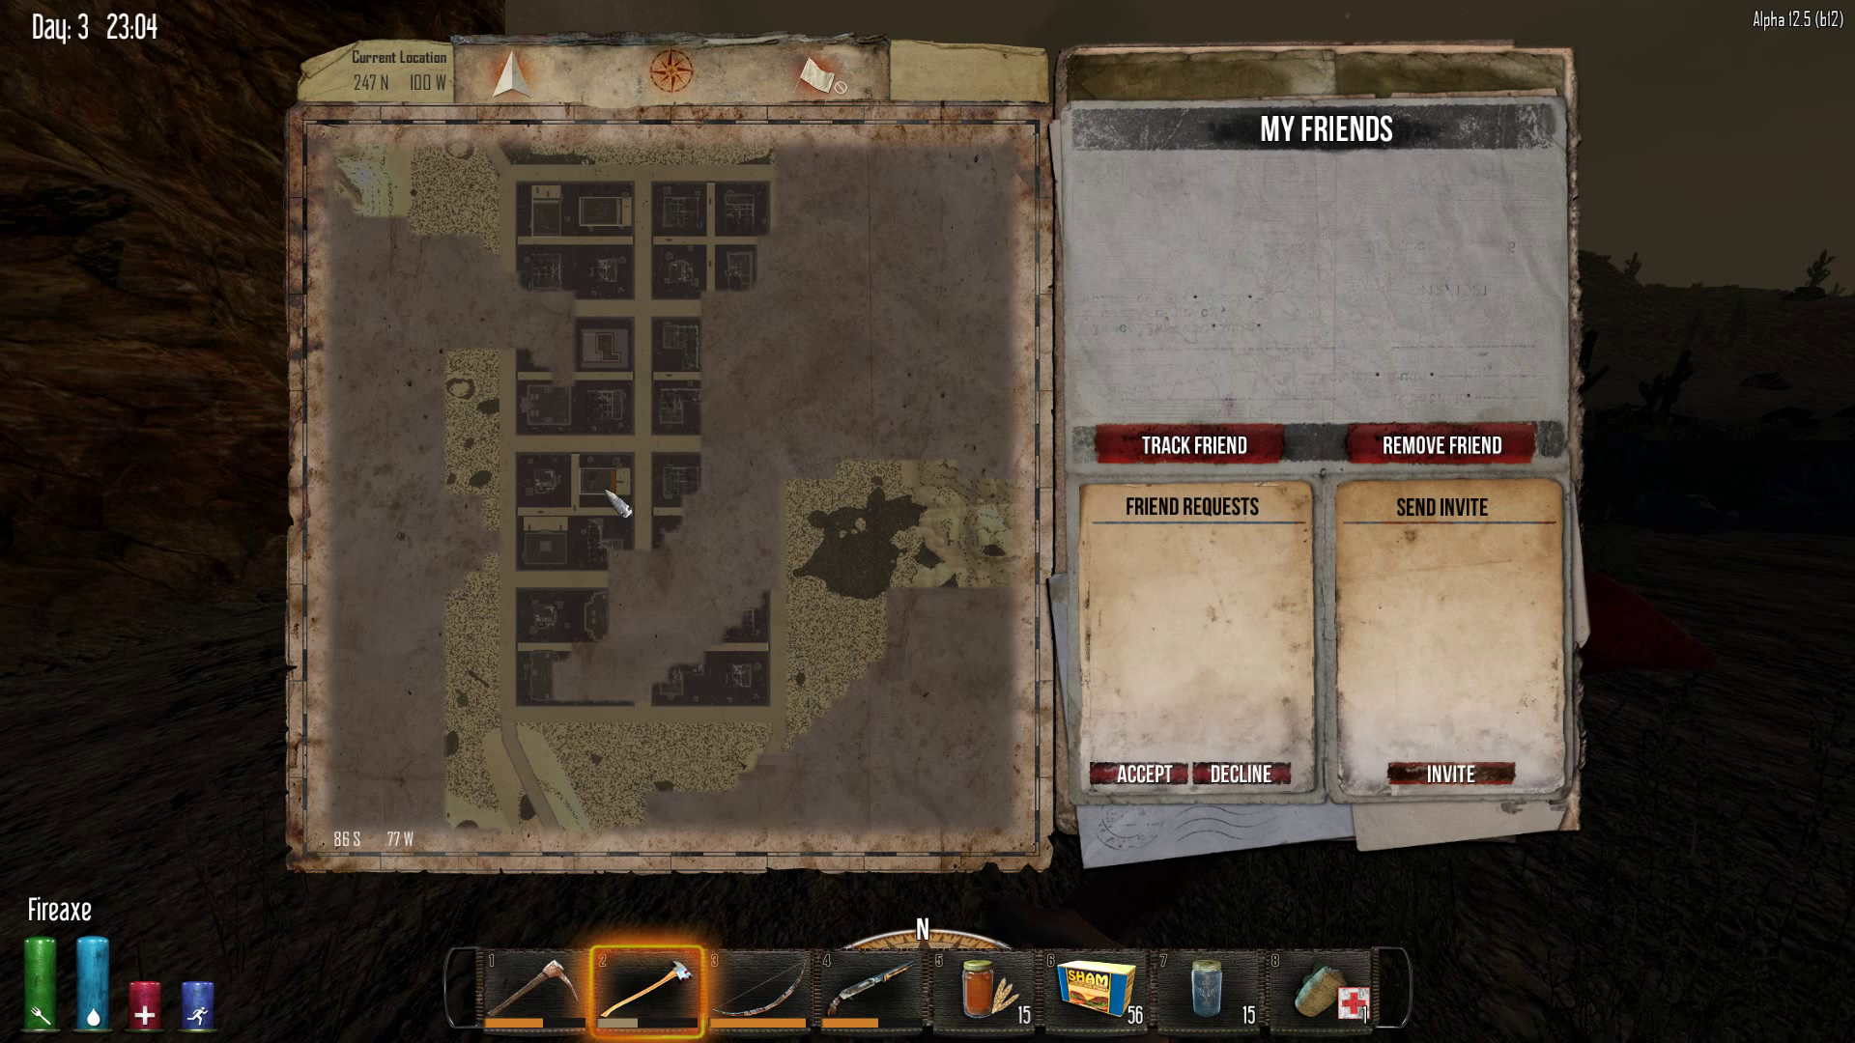
{"action": "left_click_drag", "start_coordinate": [624, 581], "coordinate": [707, 392]}
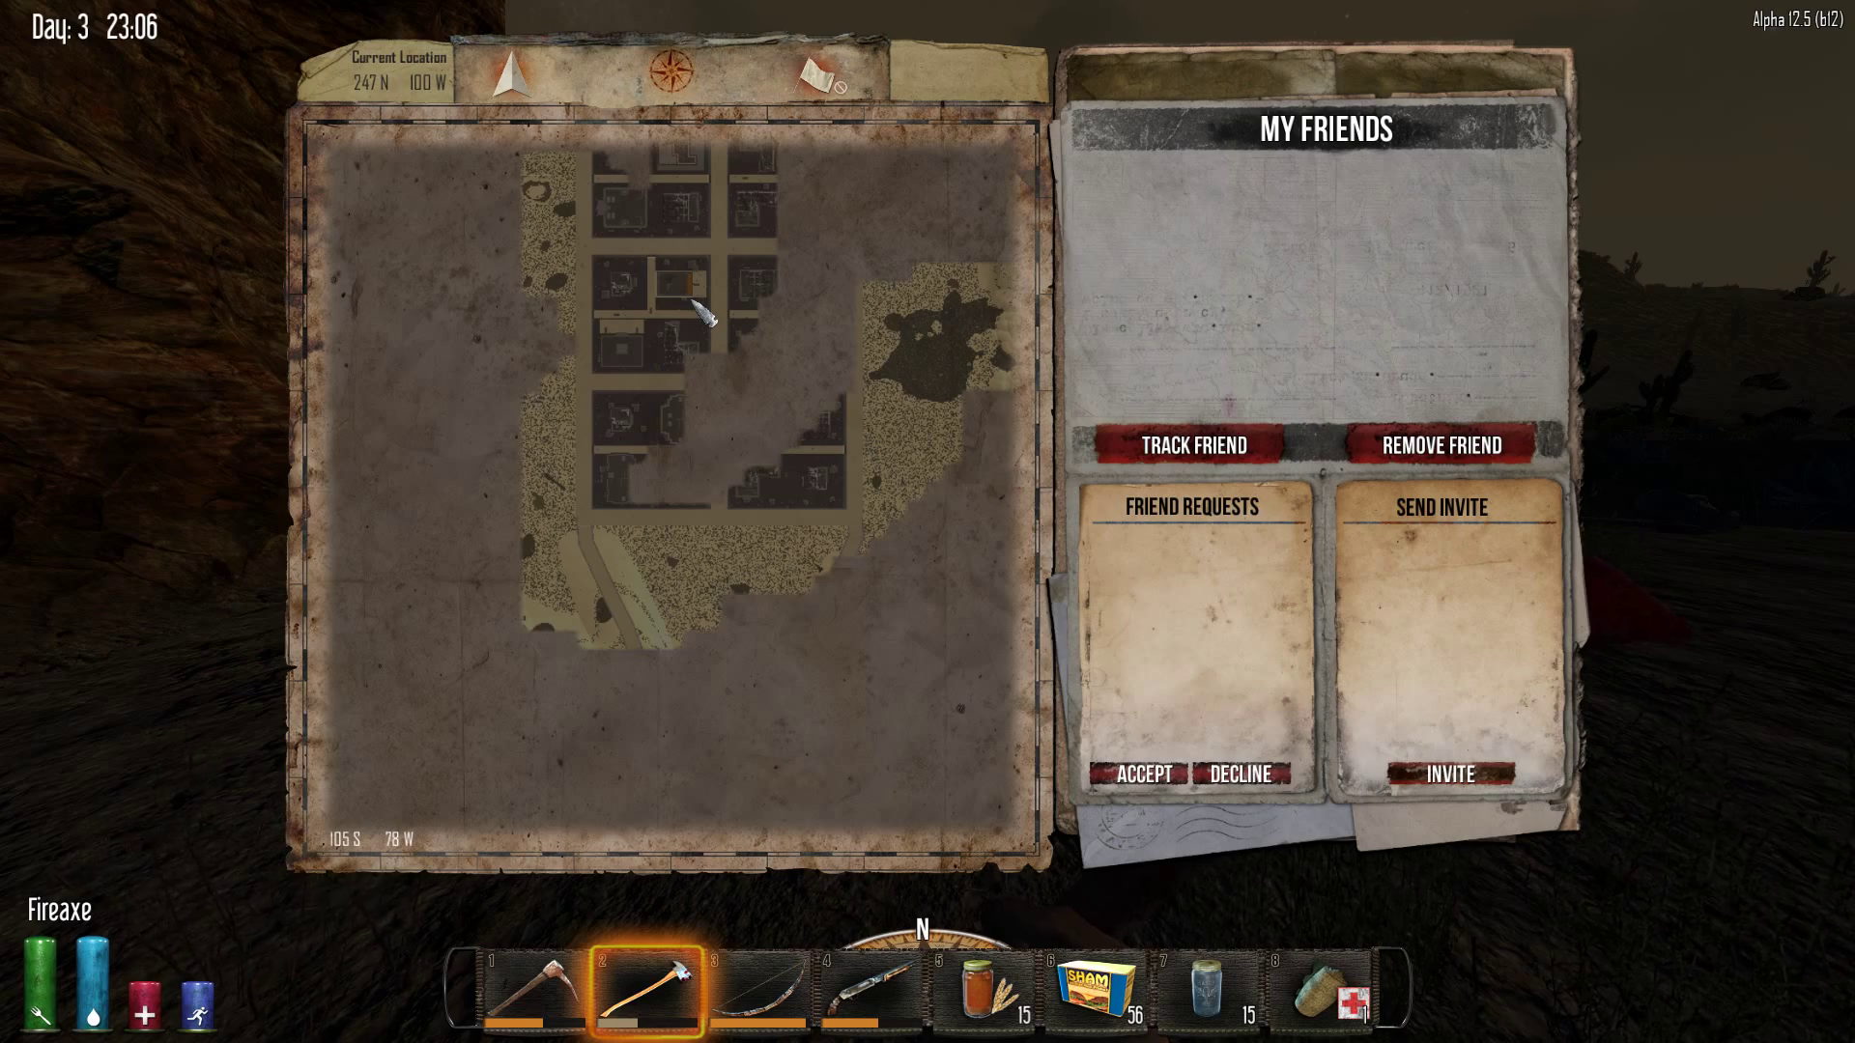
{"action": "key", "text": "m"}
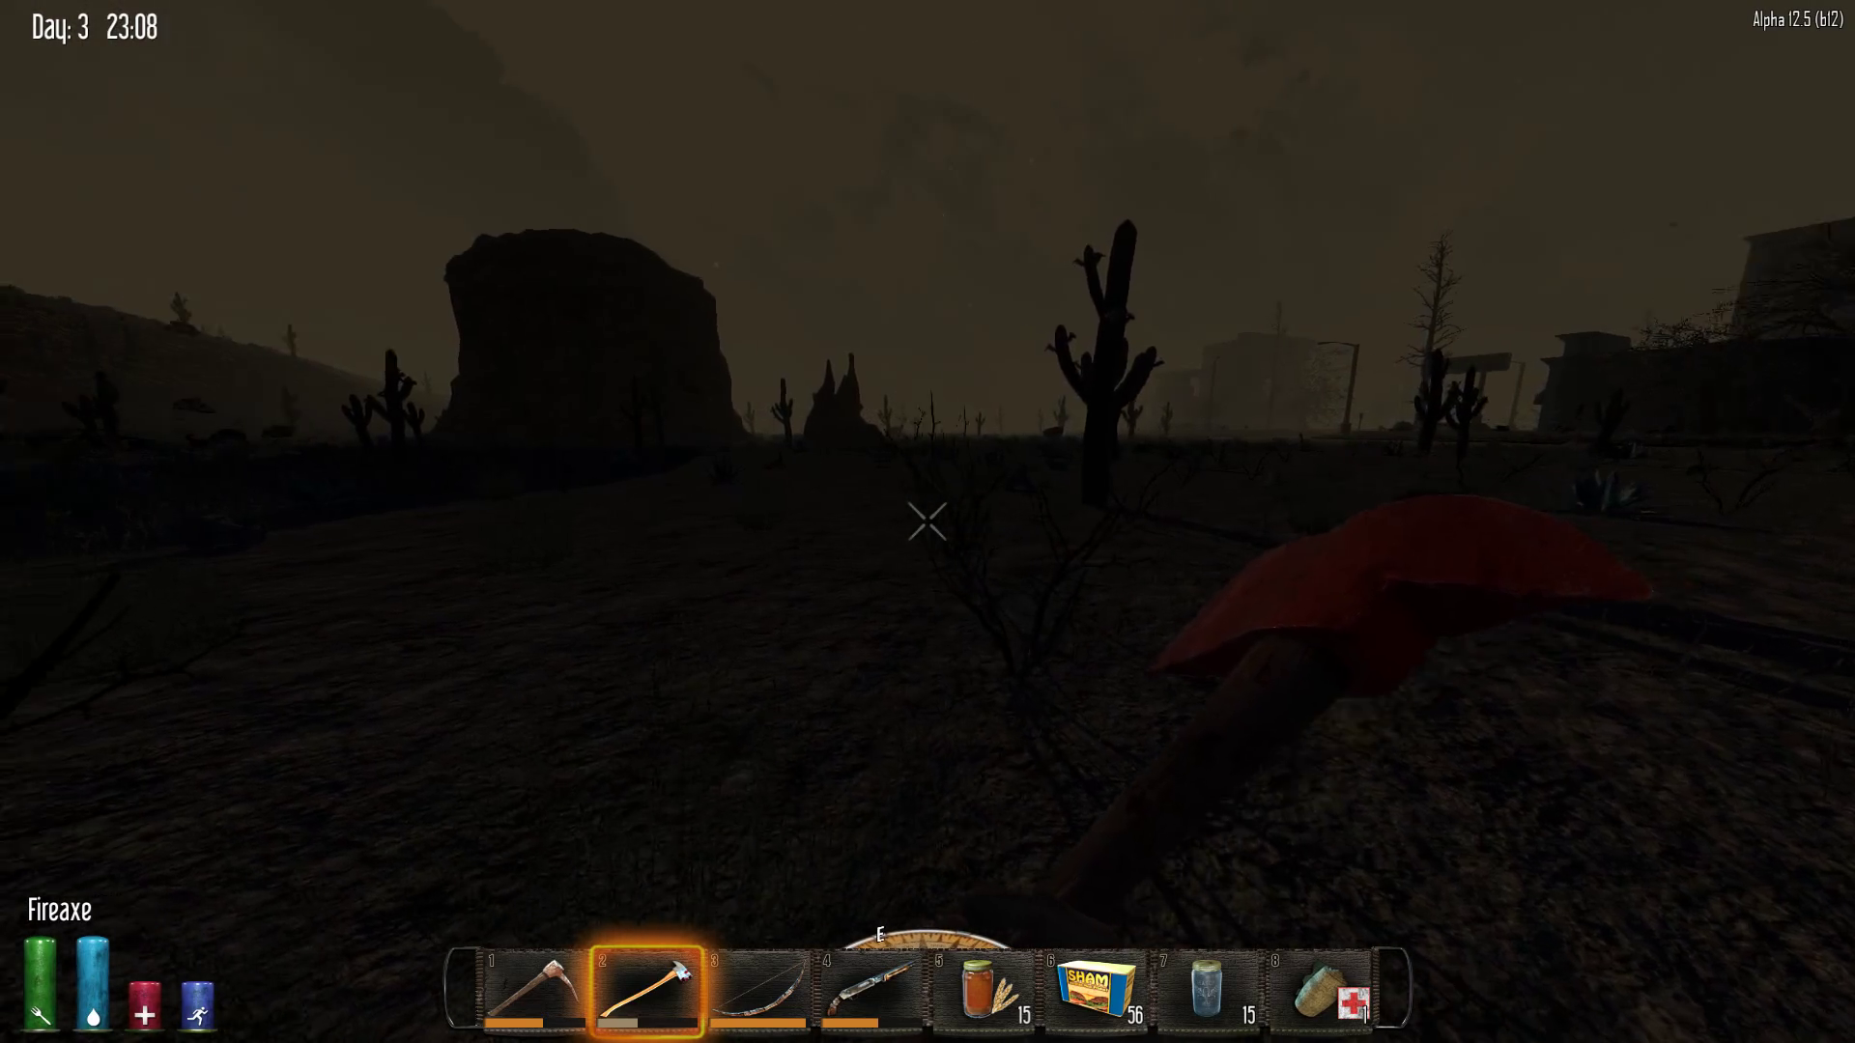
Equip the Wooden Bow and climb the hills past the rock pillar and cacti
{"action": "key", "text": "3"}
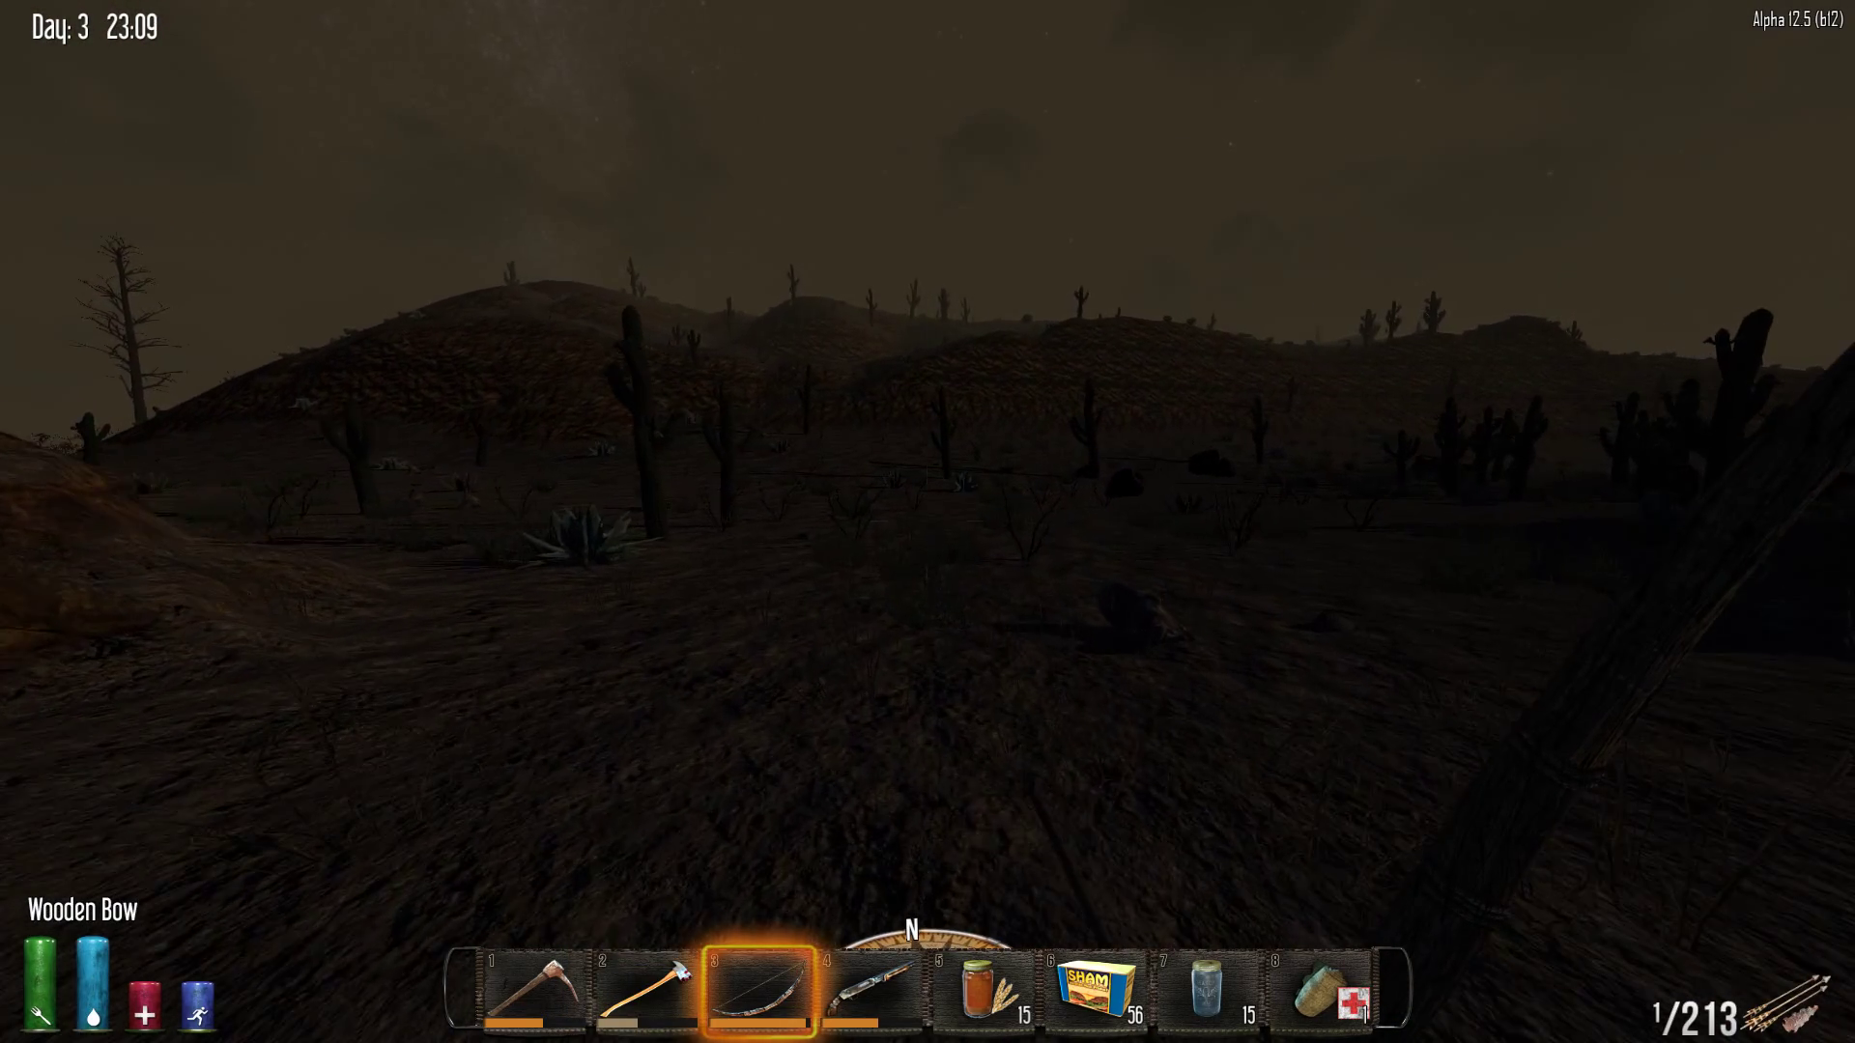
{"action": "key", "text": "w"}
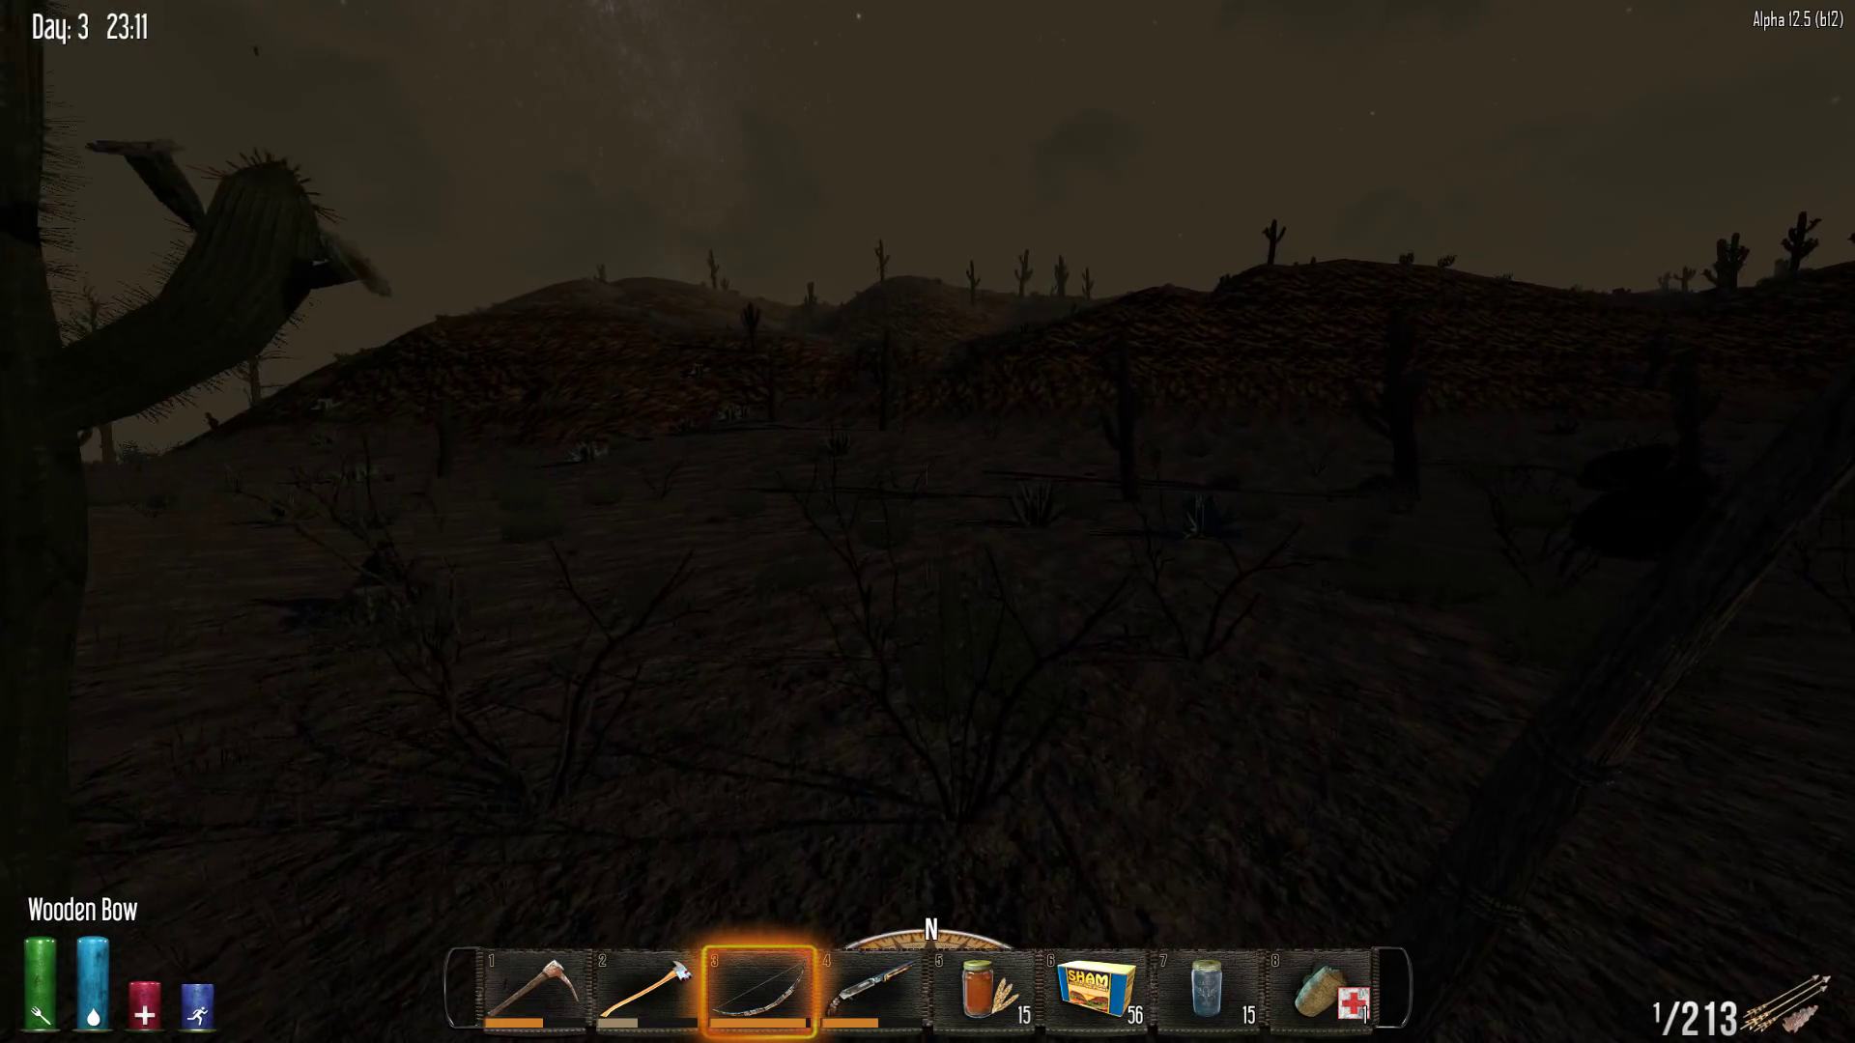
{"action": "key", "text": "w"}
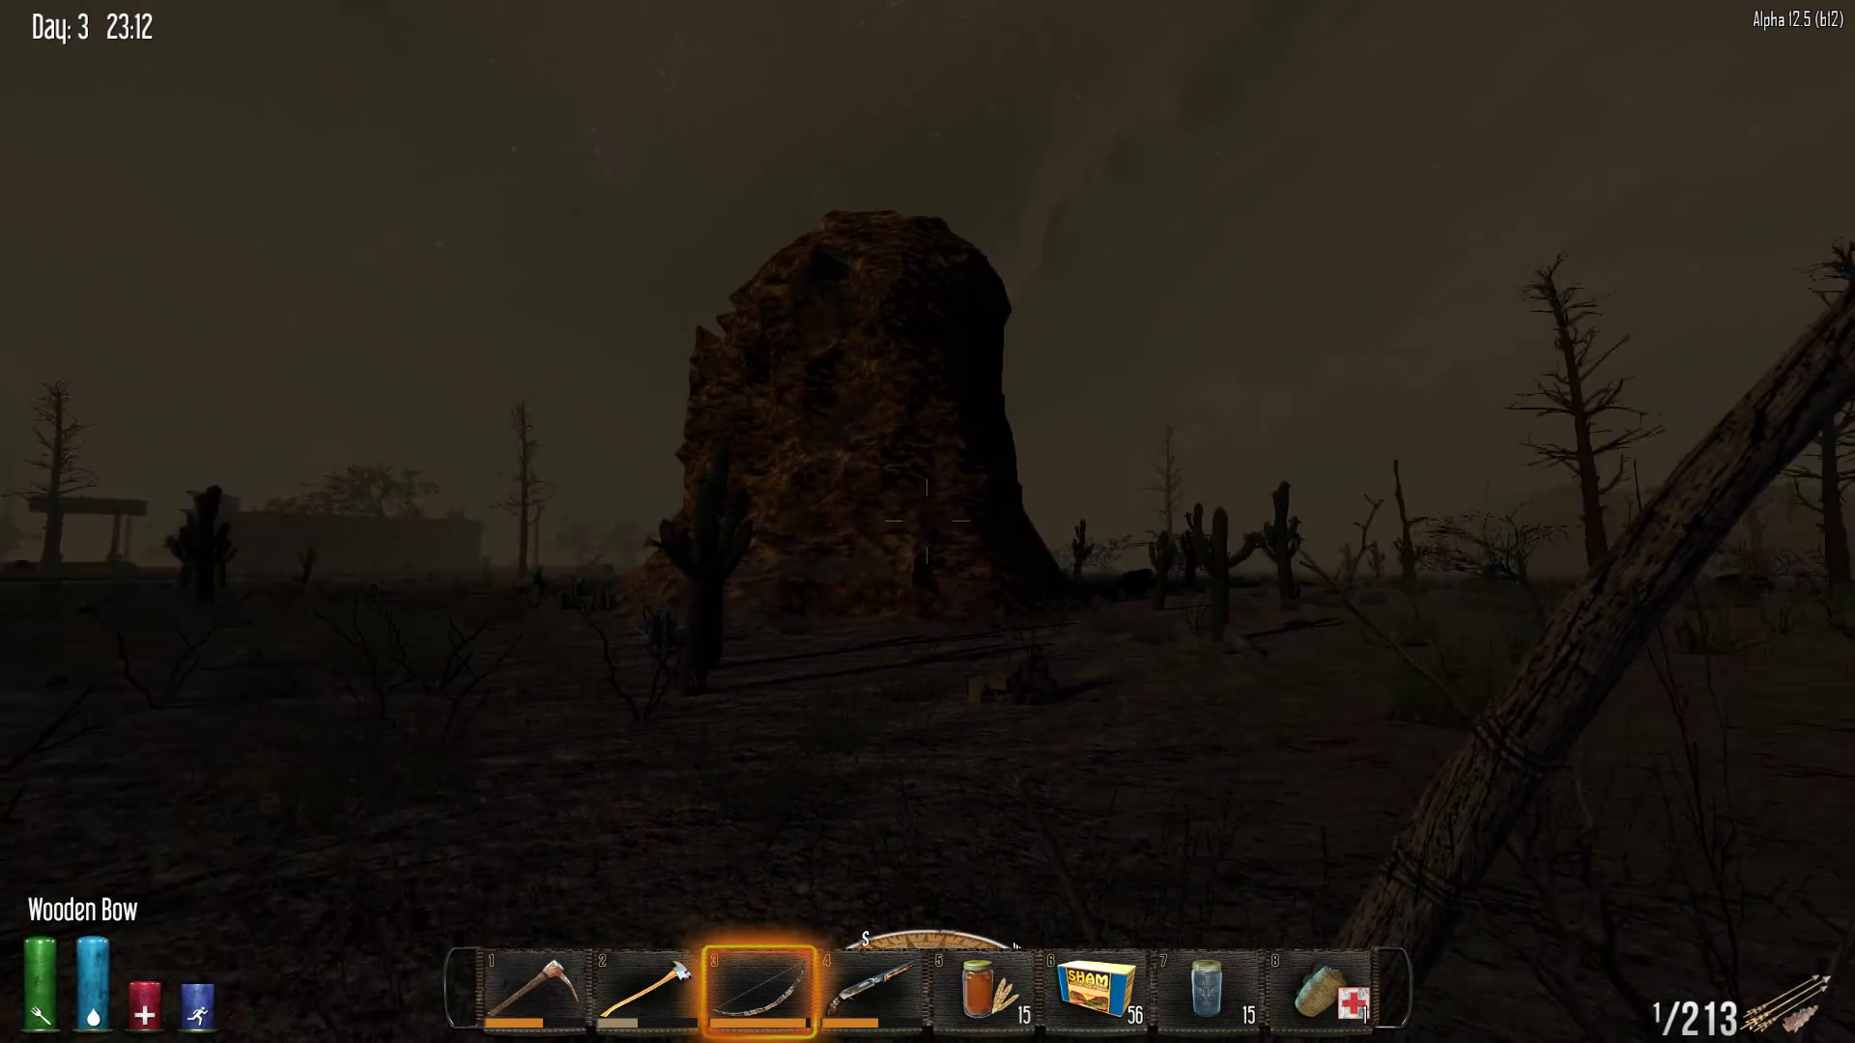
{"action": "key", "text": "w"}
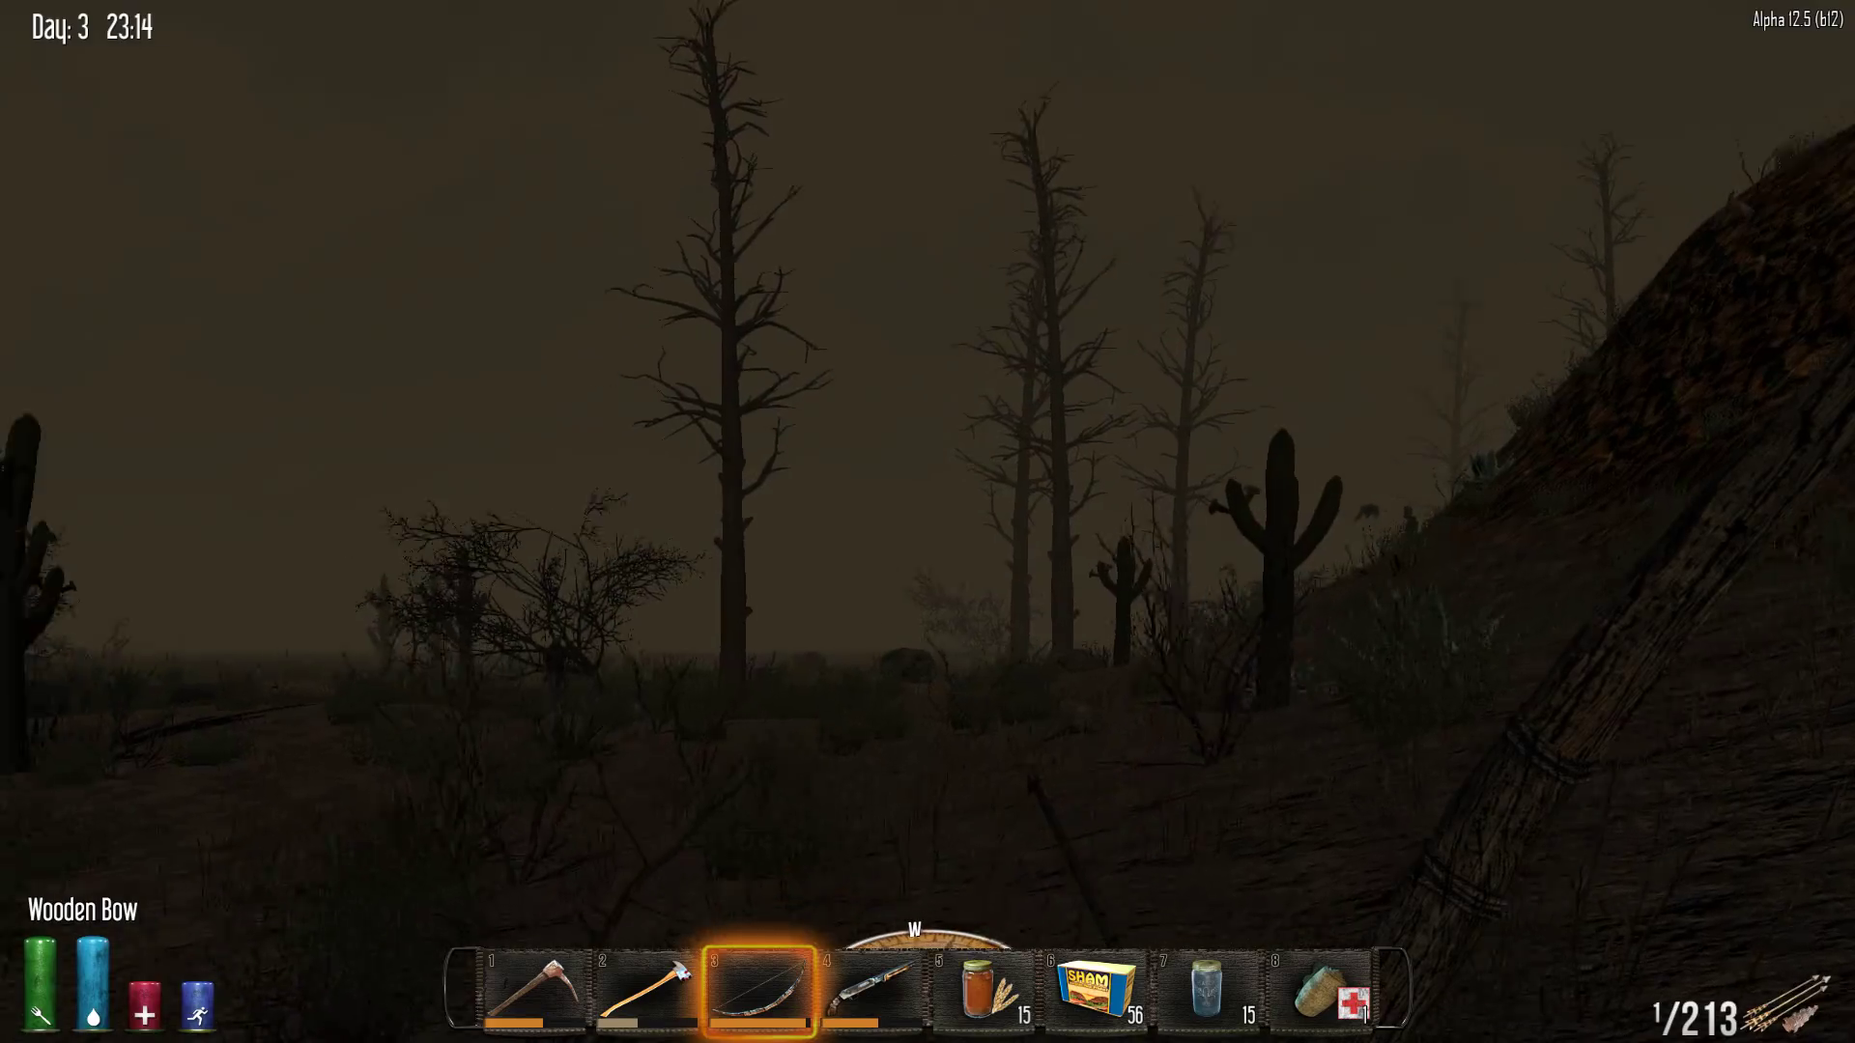
{"action": "key", "text": "w"}
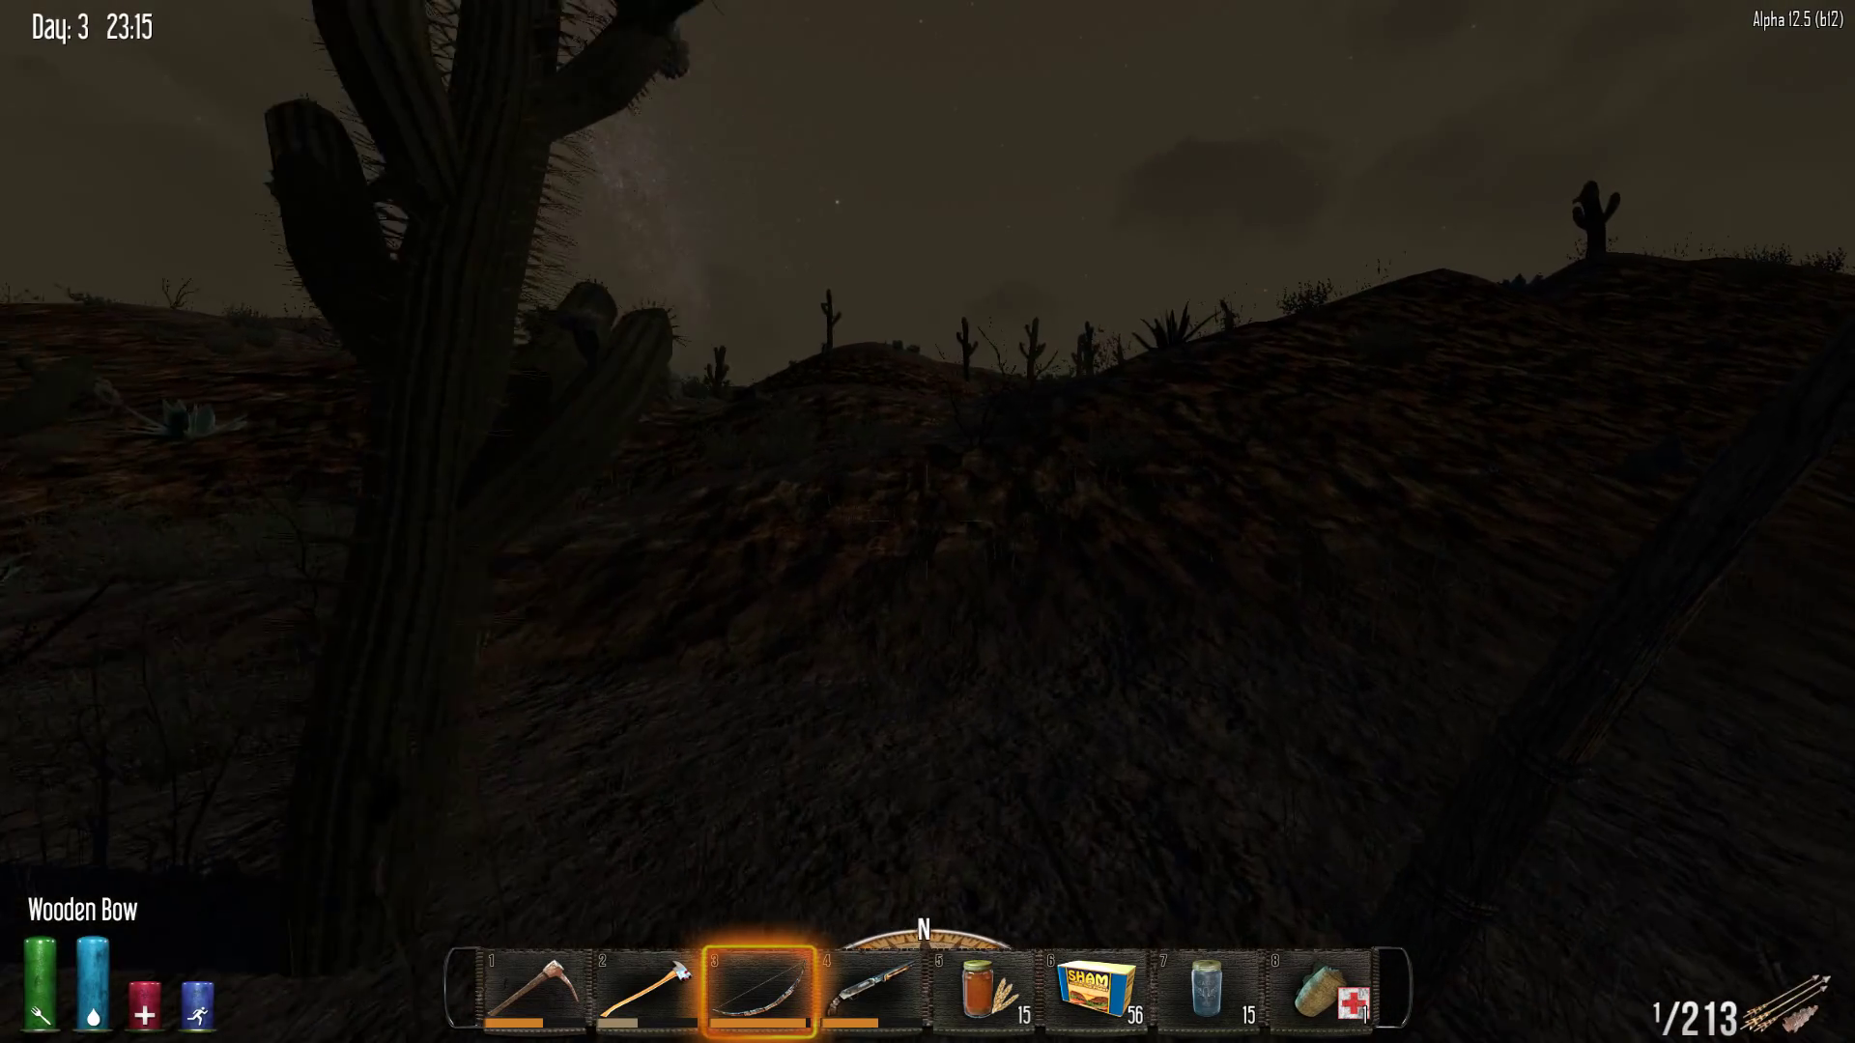
Light the hillside with the shotgun's weapon light, then re-equip the Wooden Bow
{"action": "key", "text": "w"}
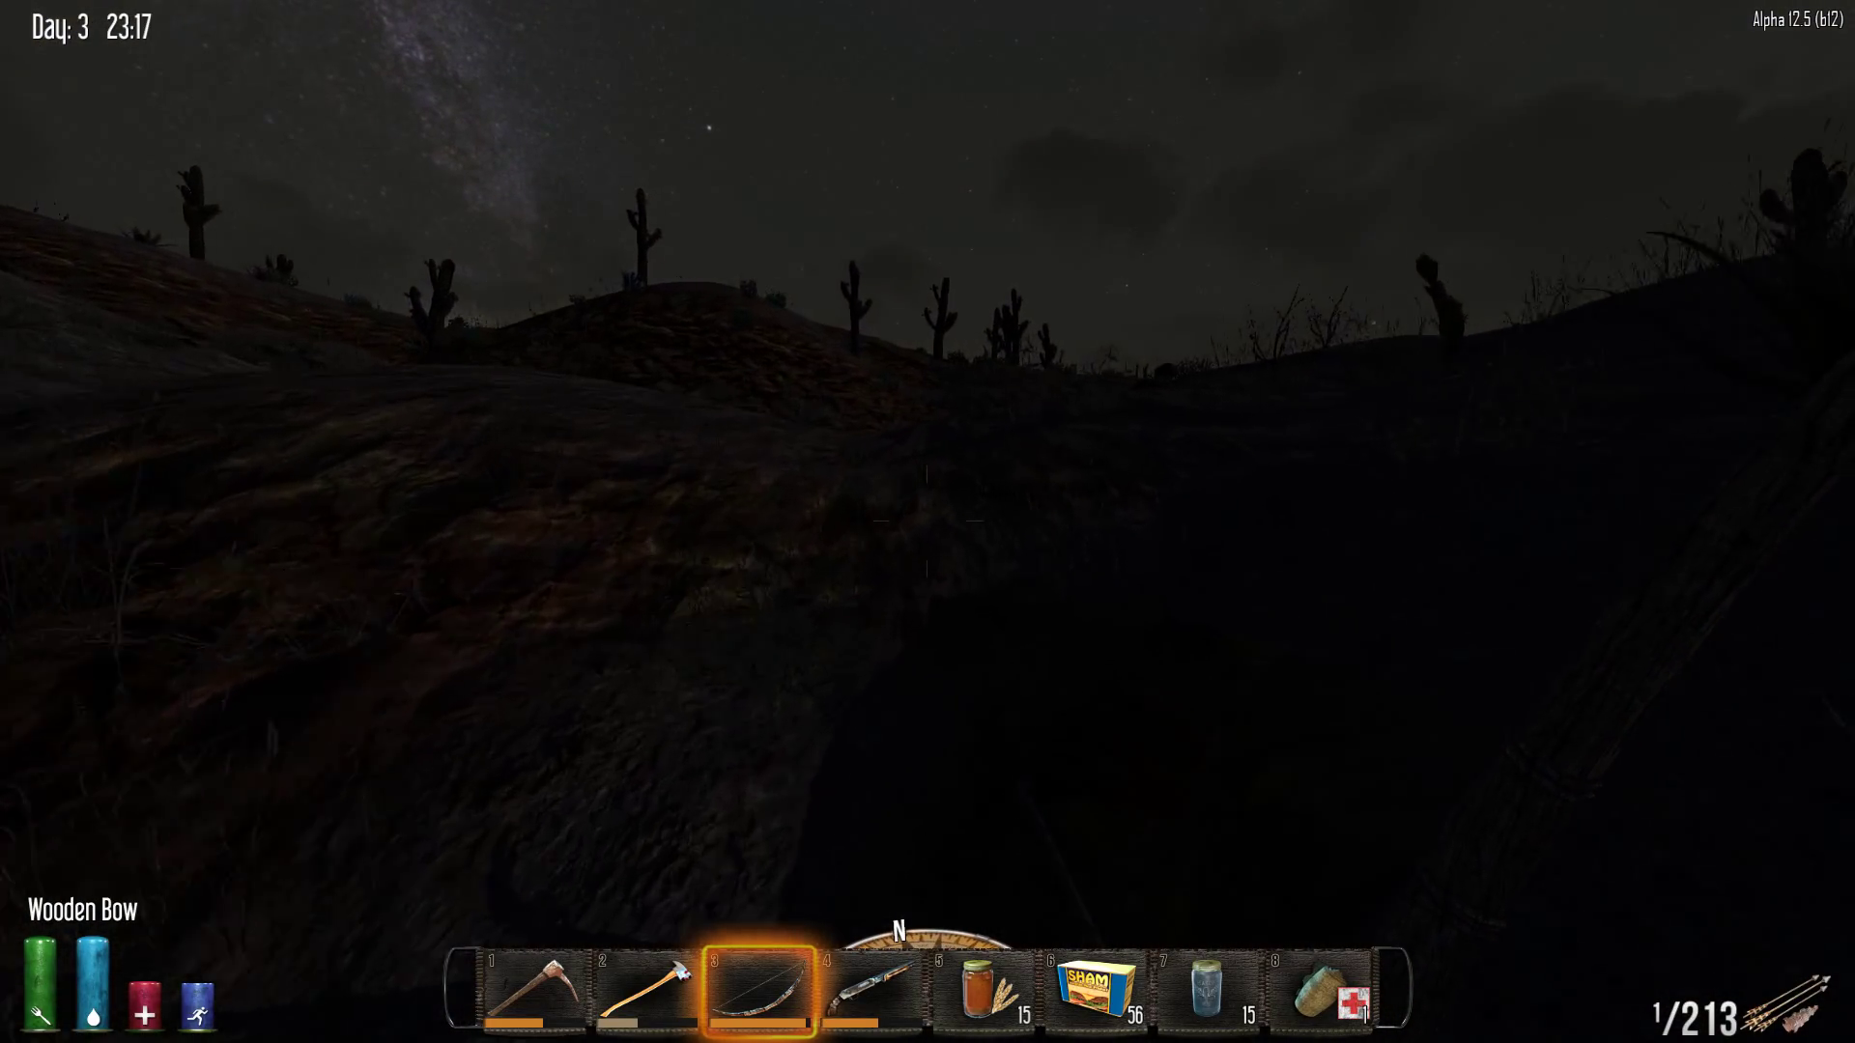
{"action": "key", "text": "4"}
{"action": "key", "text": "w"}
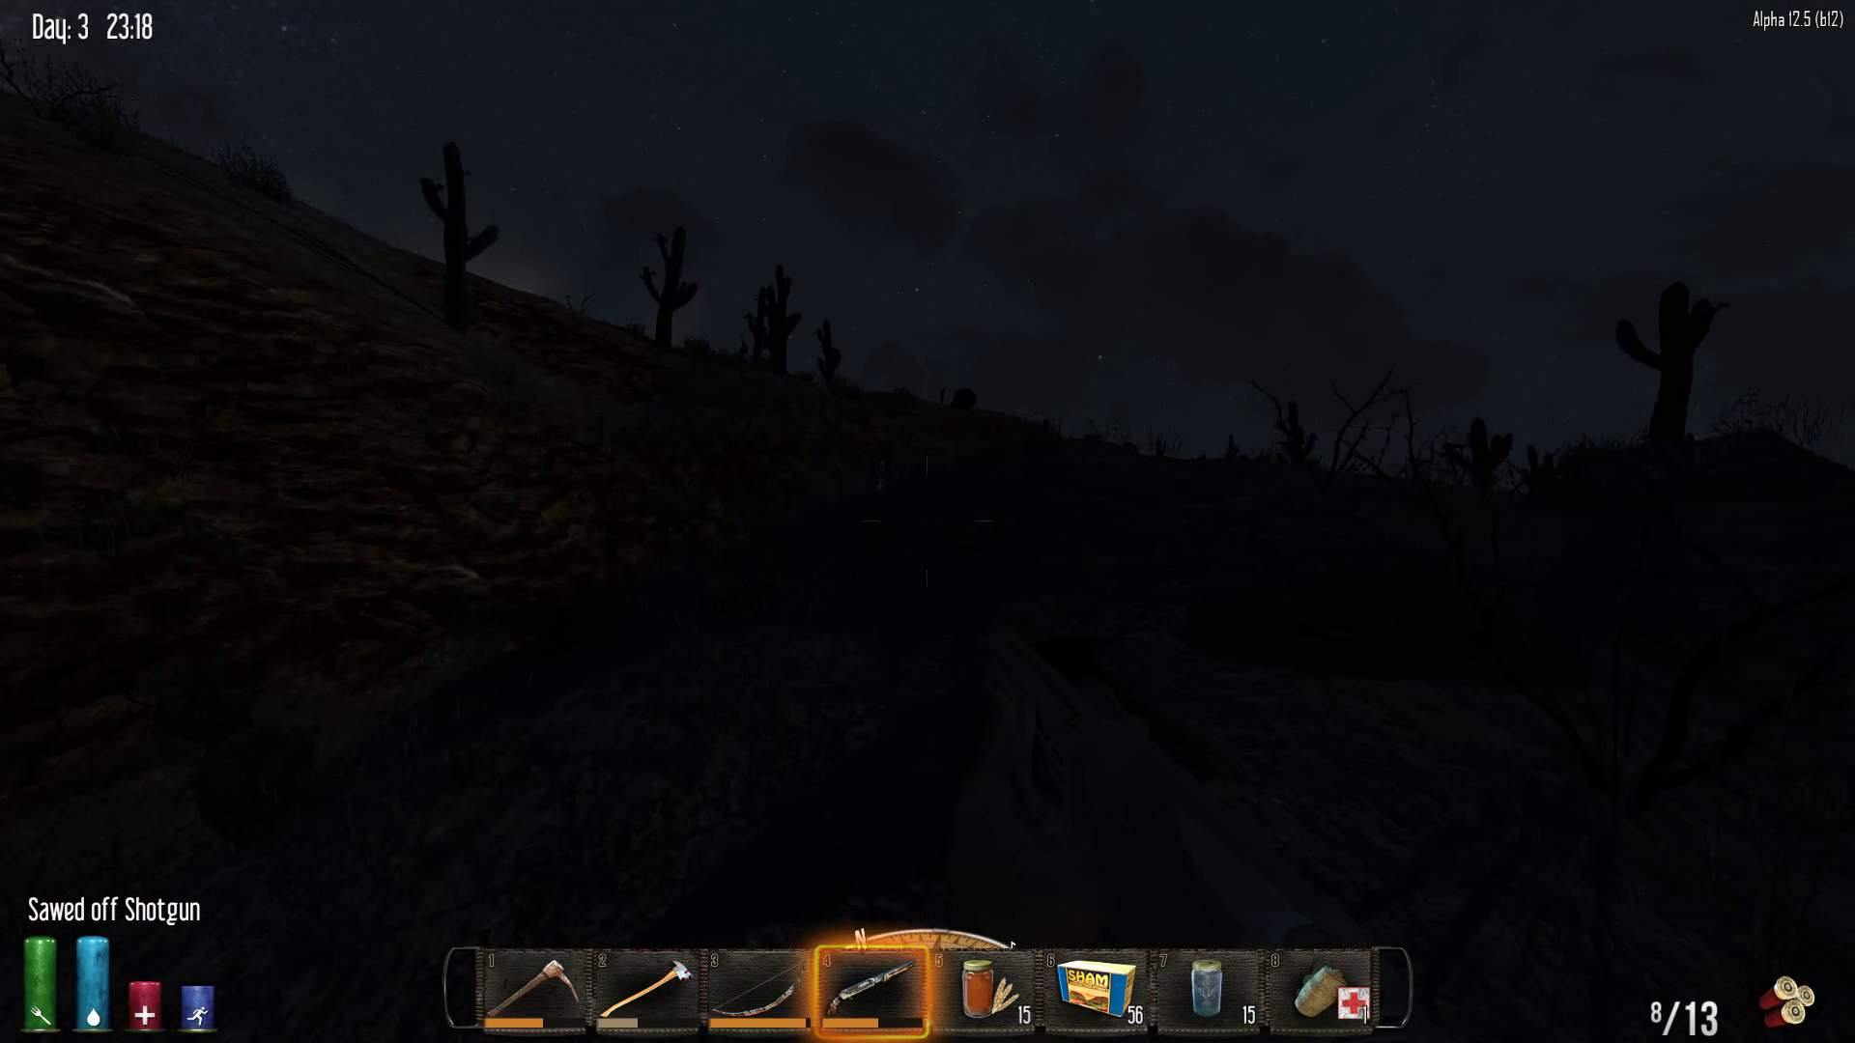
{"action": "key", "text": "f"}
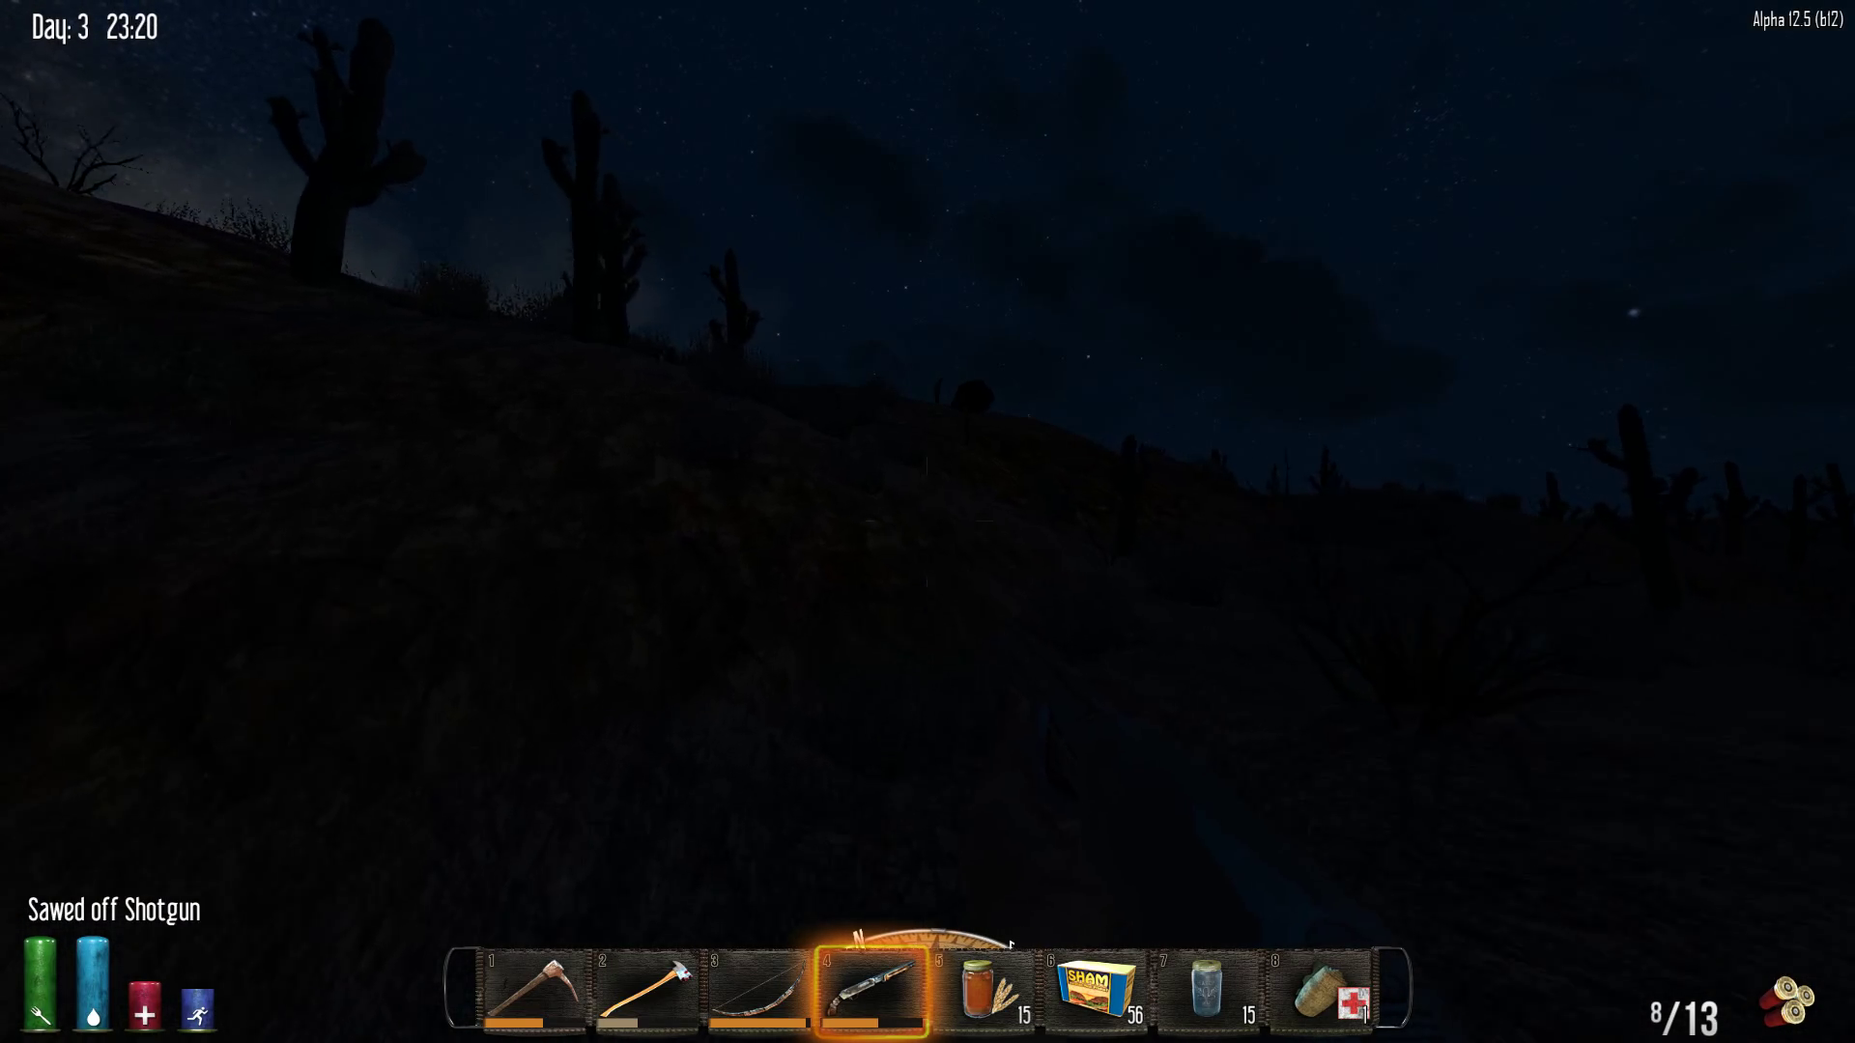
{"action": "key", "text": "3"}
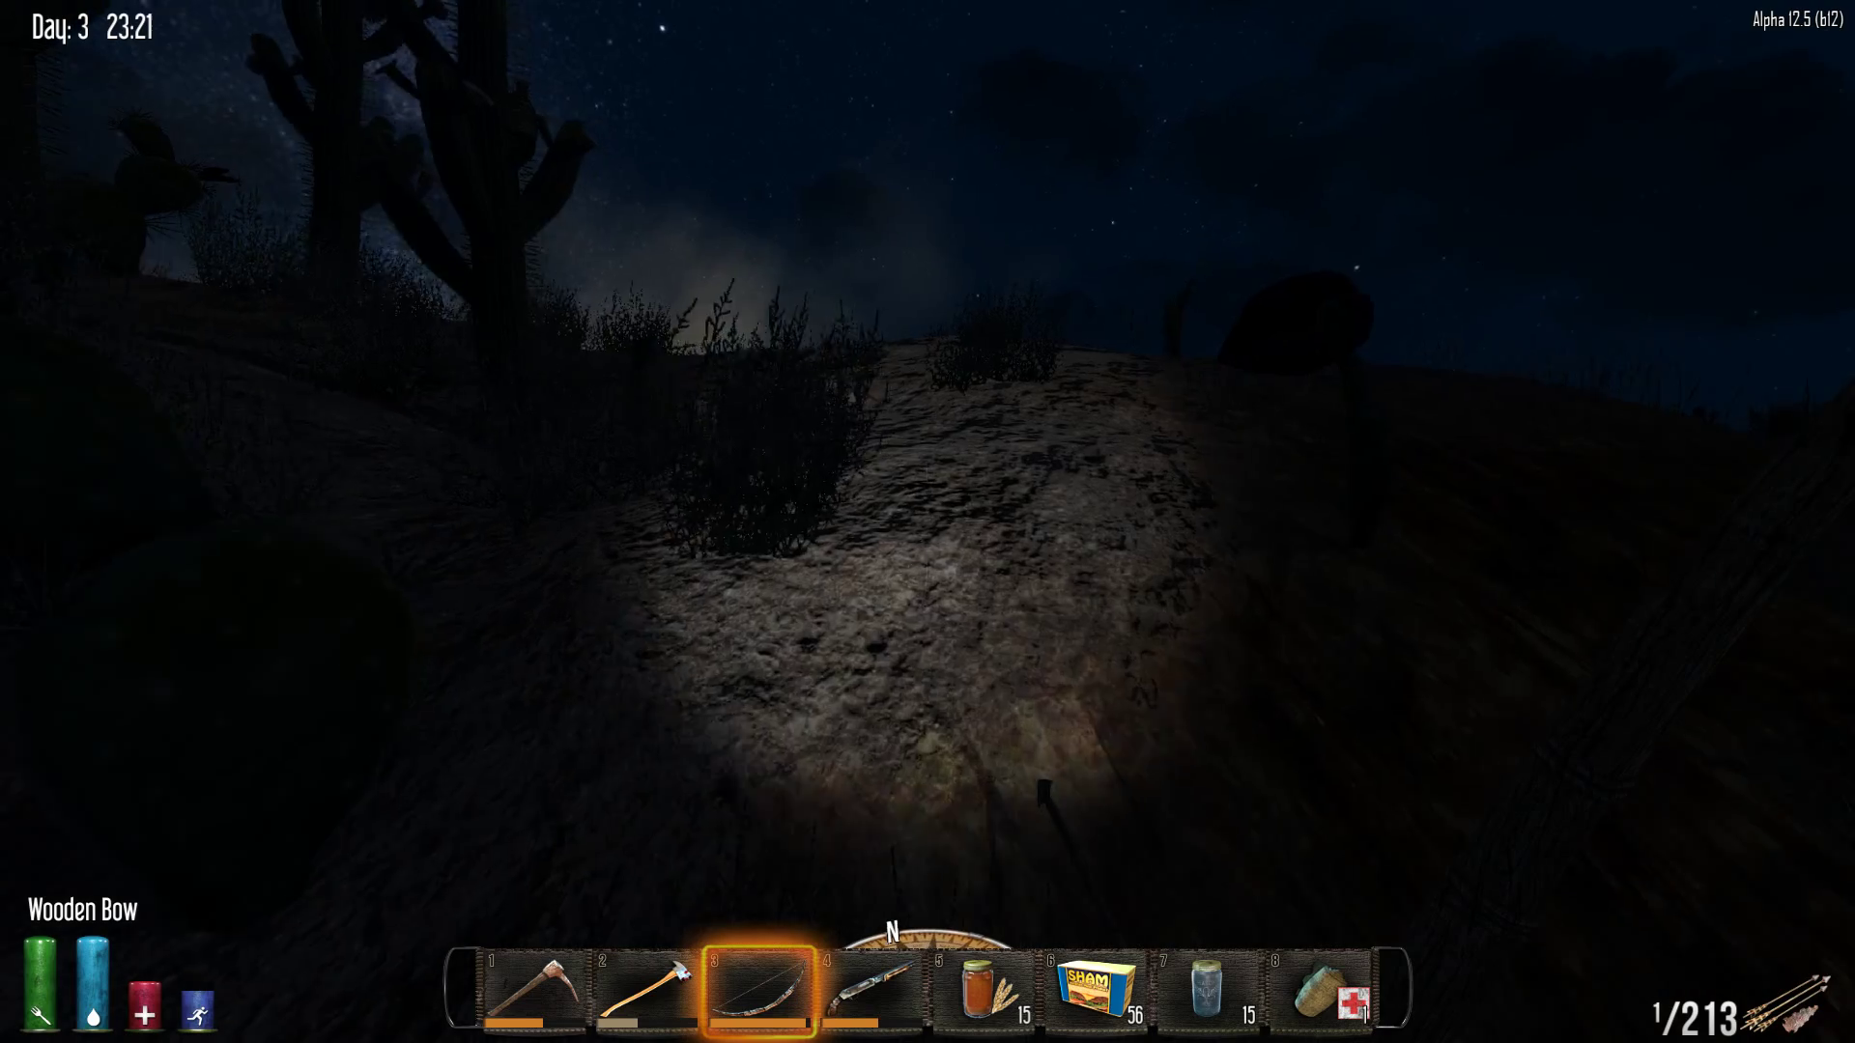
Queue more arrows to bring the stock to 223, walking on past the cactus and agave
{"action": "key", "text": "Tab"}
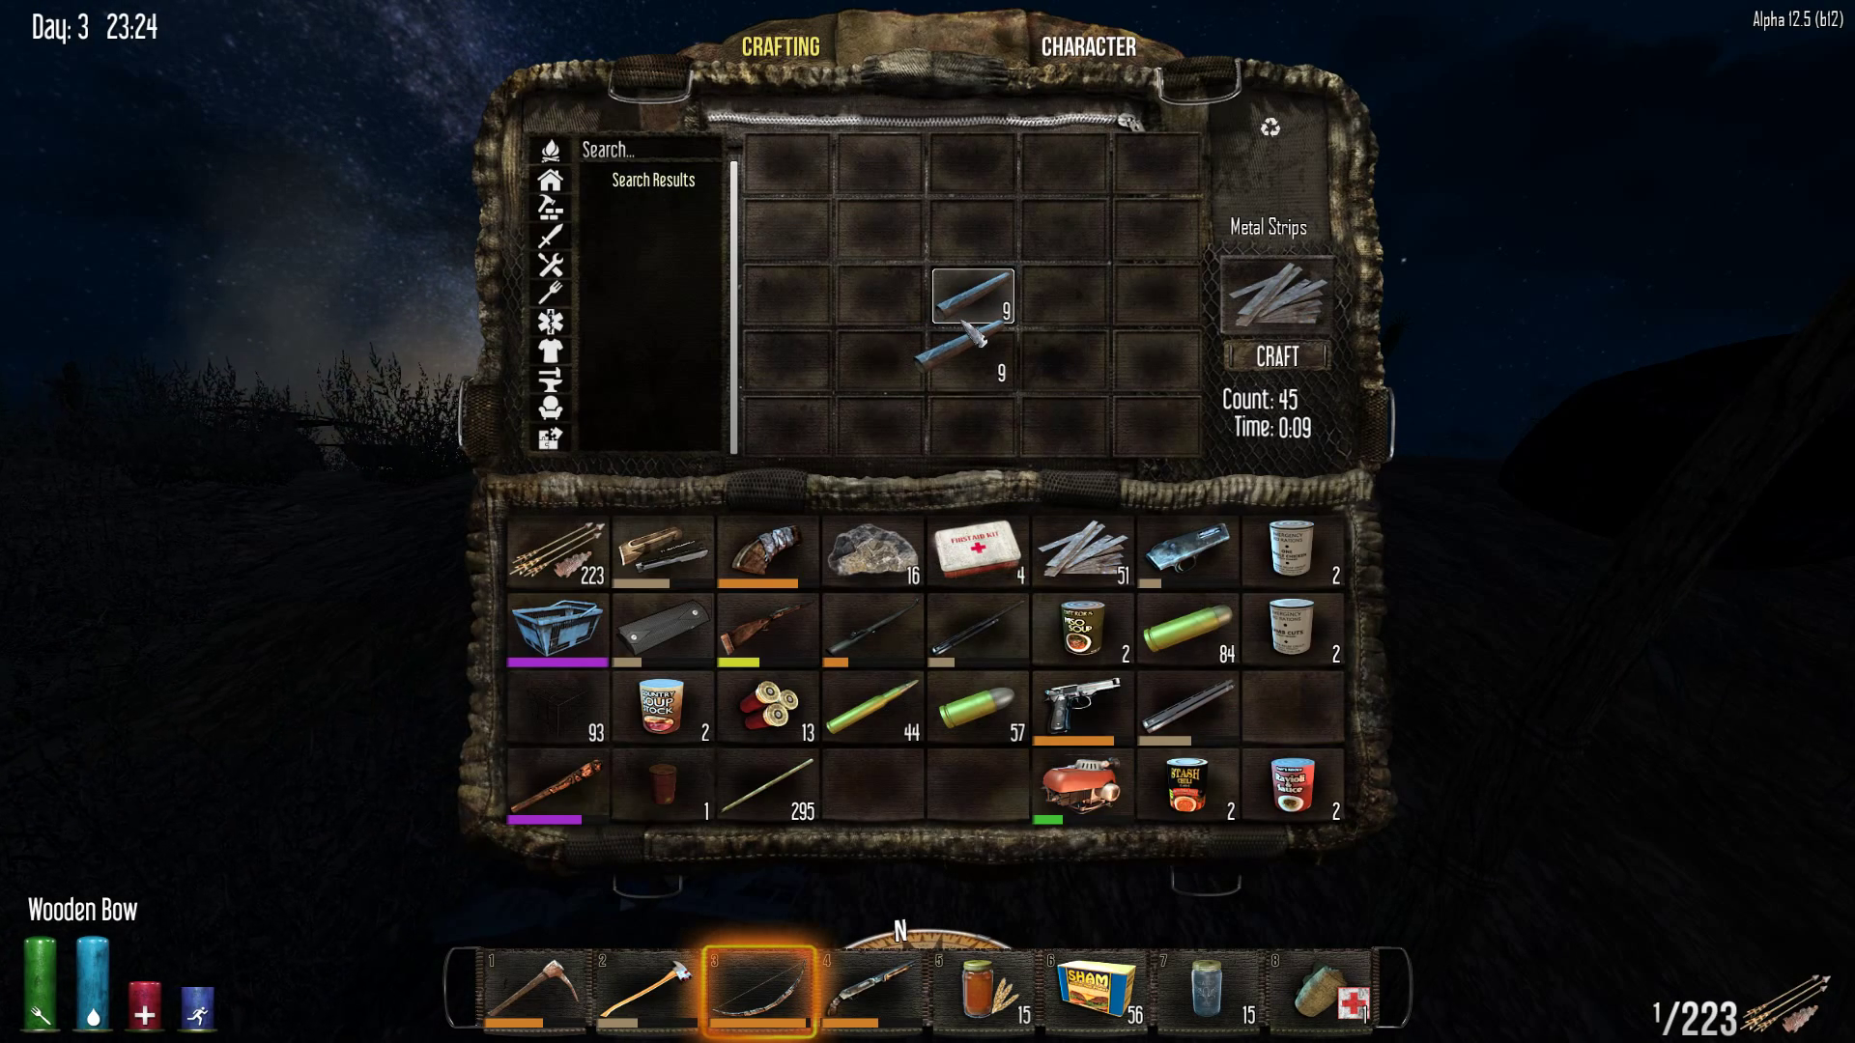
{"action": "key", "text": "Tab"}
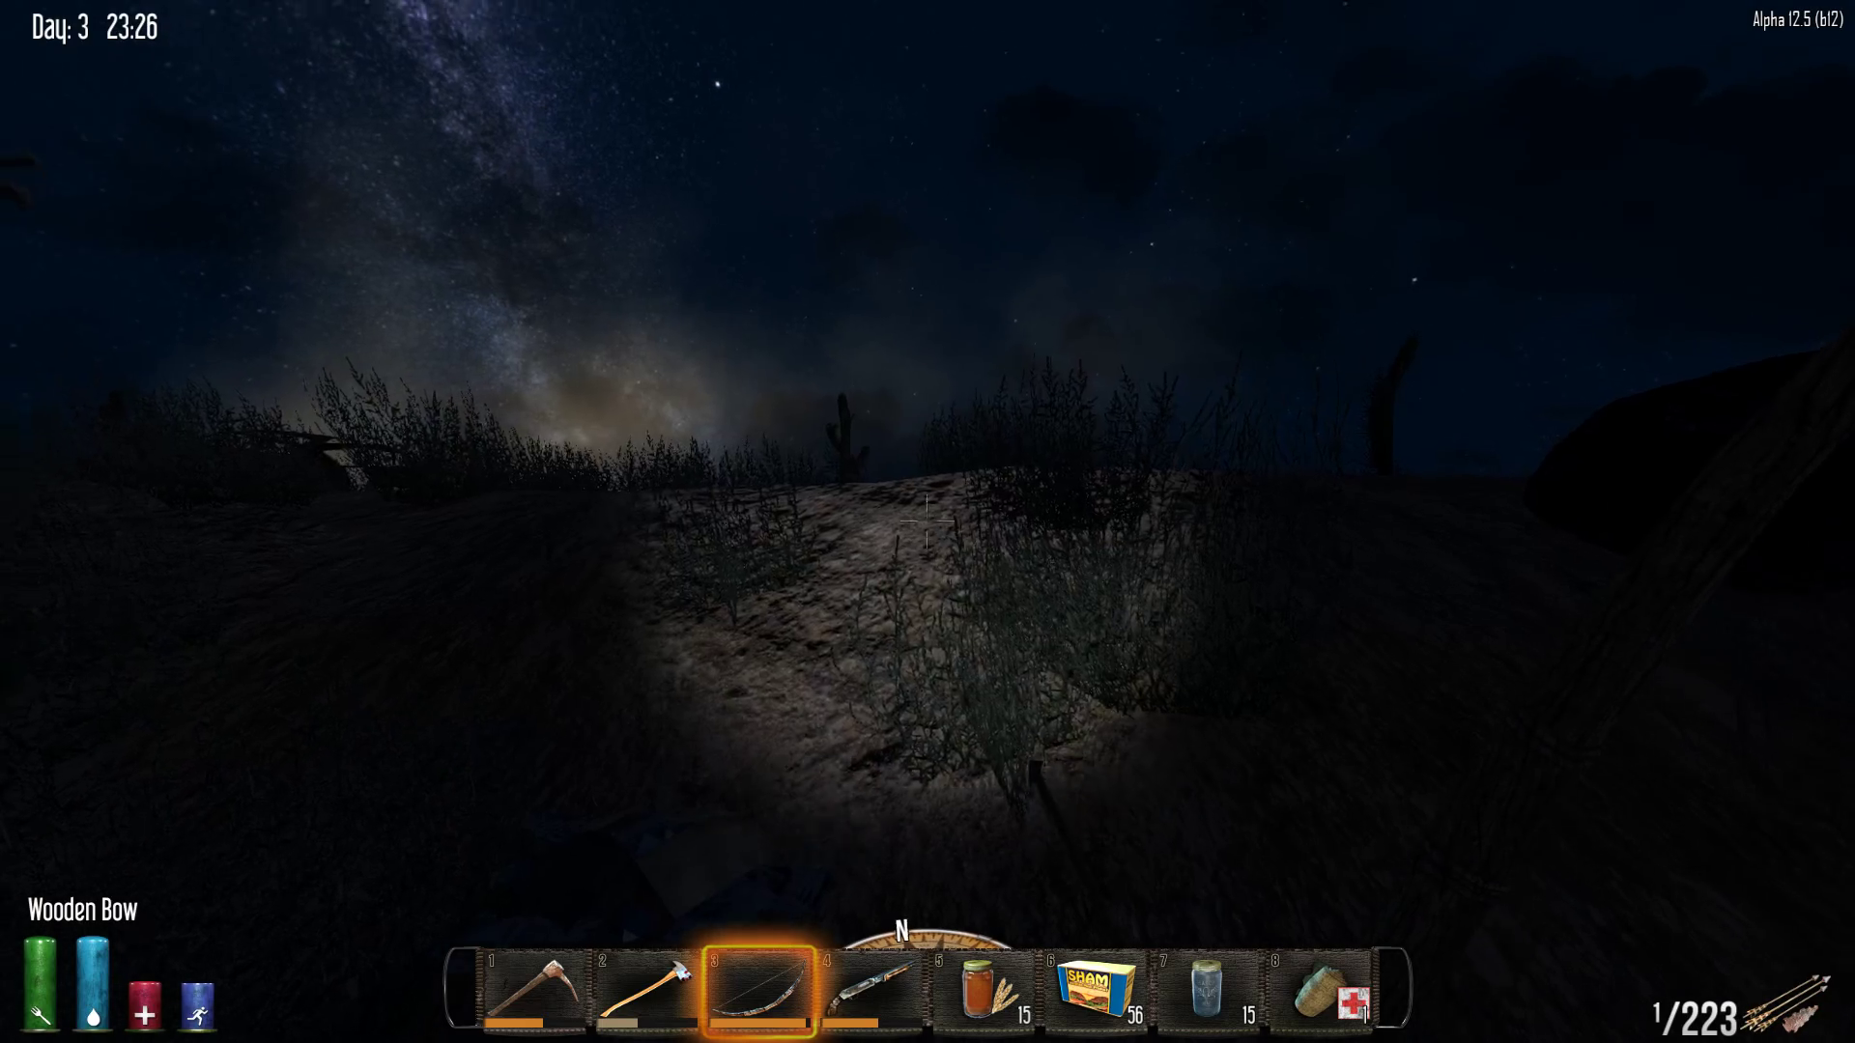
{"action": "key", "text": "w"}
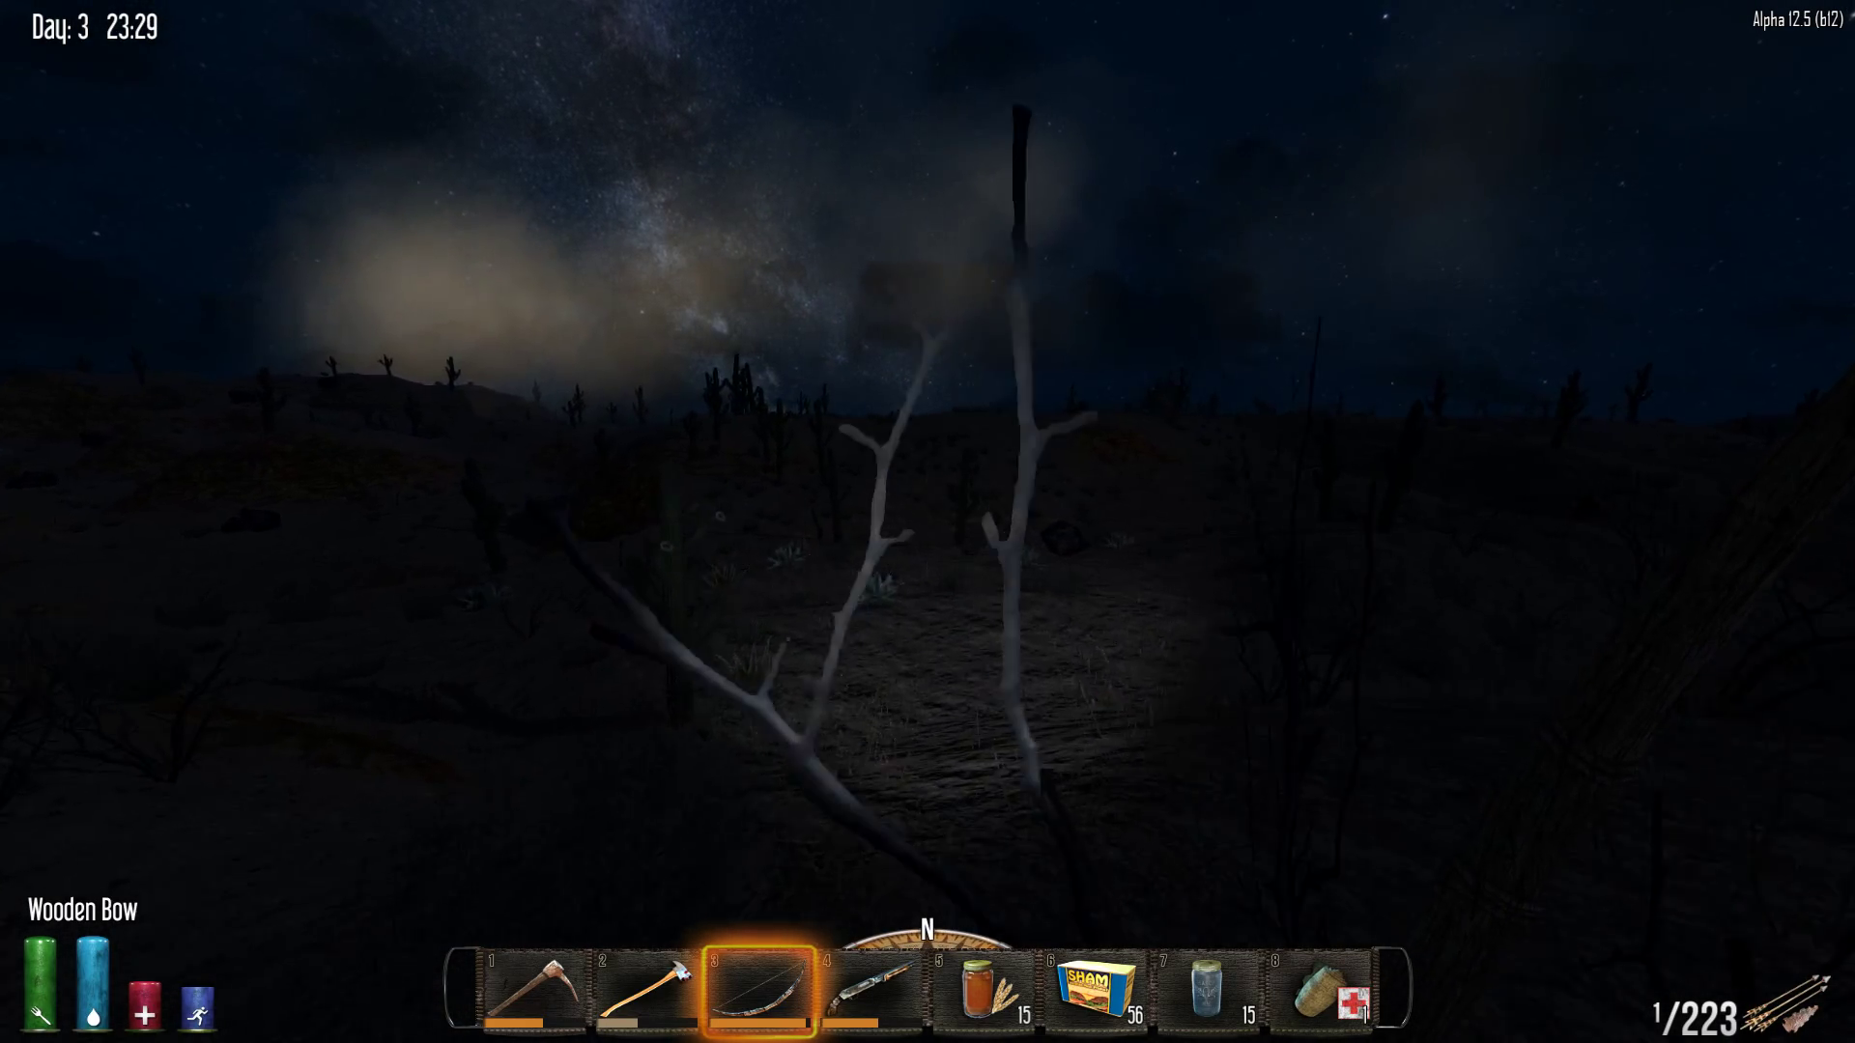
{"action": "key", "text": "w"}
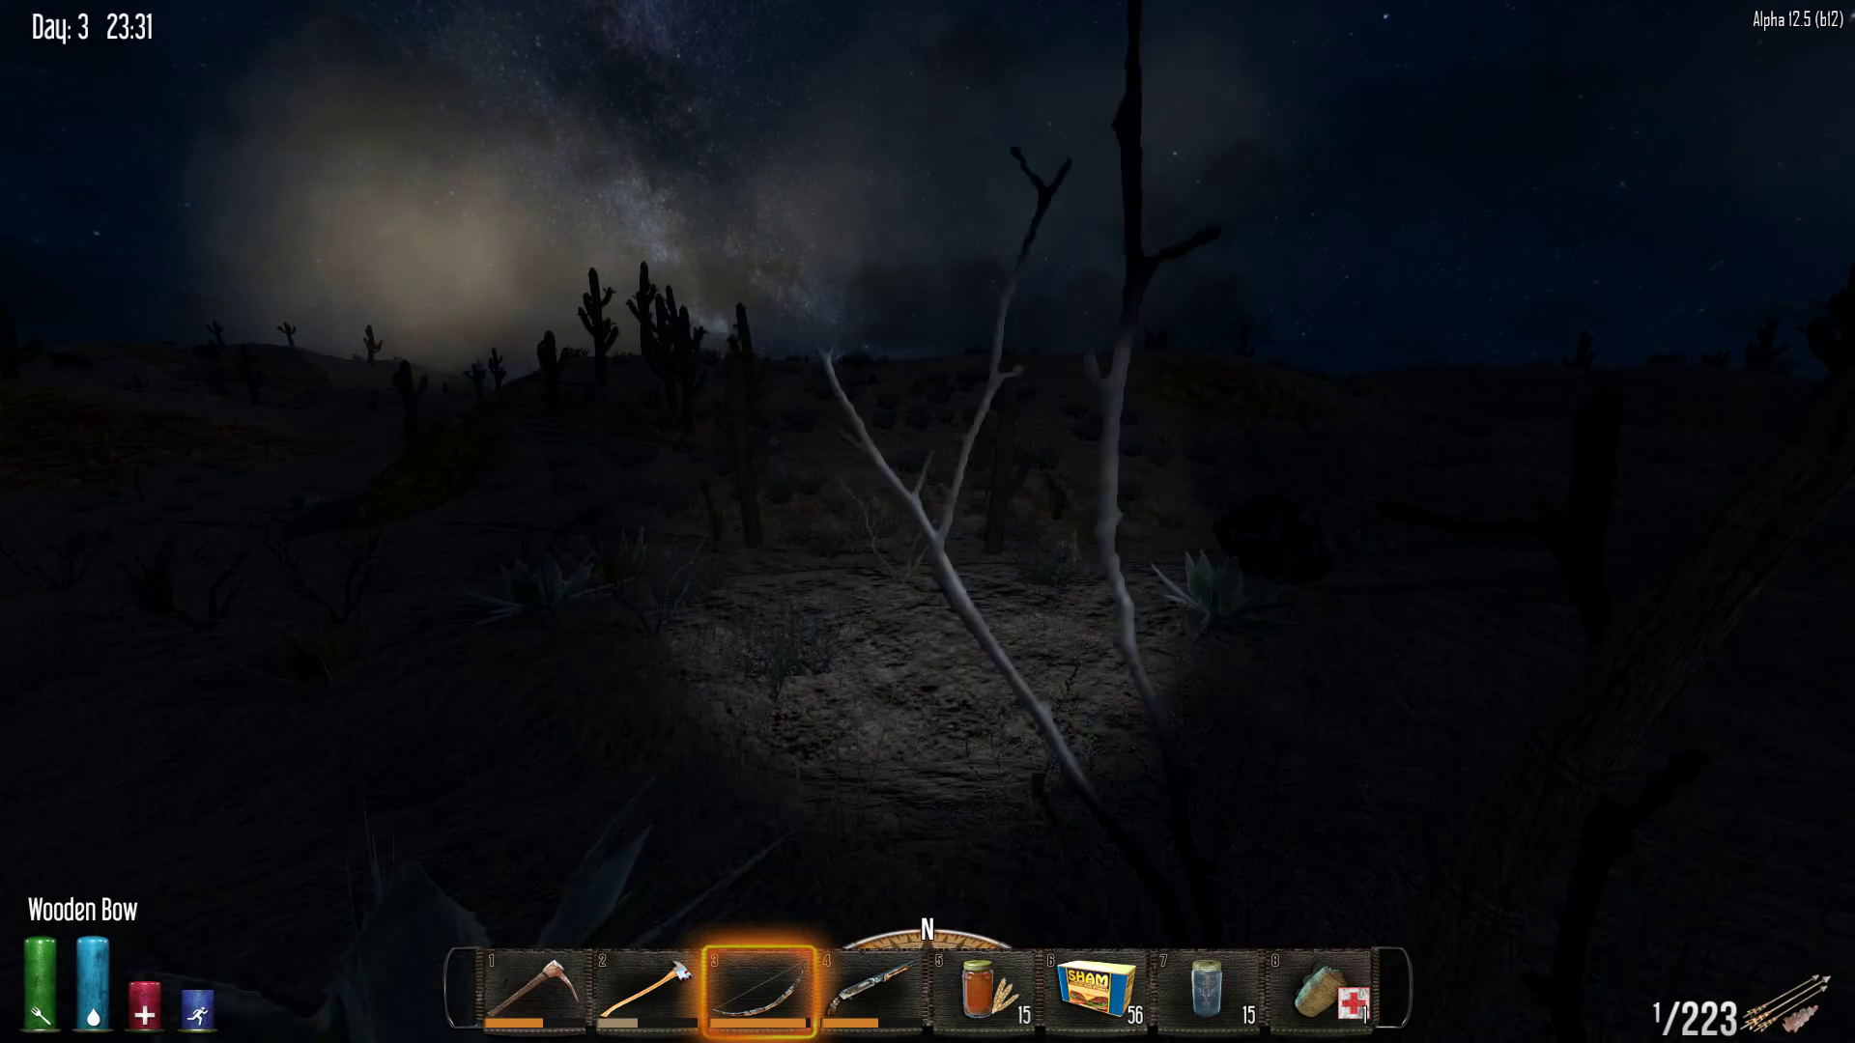
Pan the world map across explored strips, centre the town and player arrow, and close it
{"action": "key", "text": "m"}
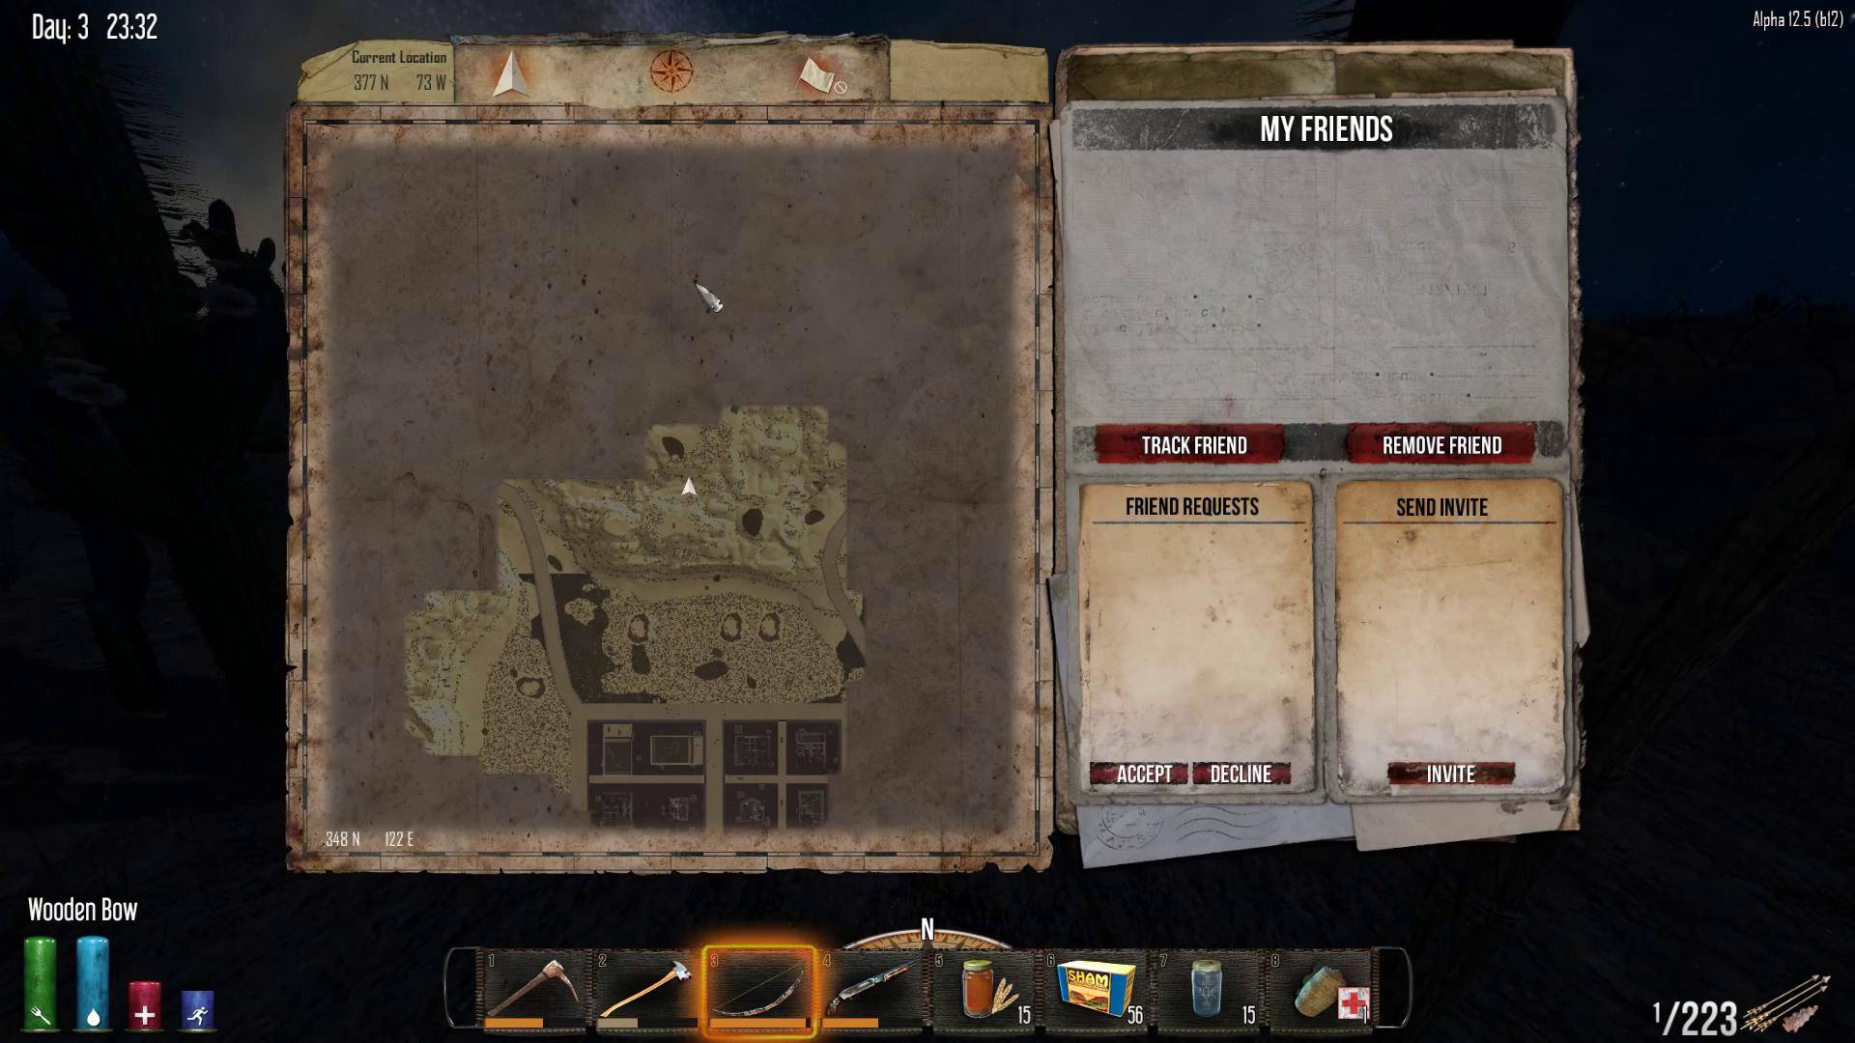
{"action": "left_click_drag", "start_coordinate": [899, 716], "coordinate": [726, 333]}
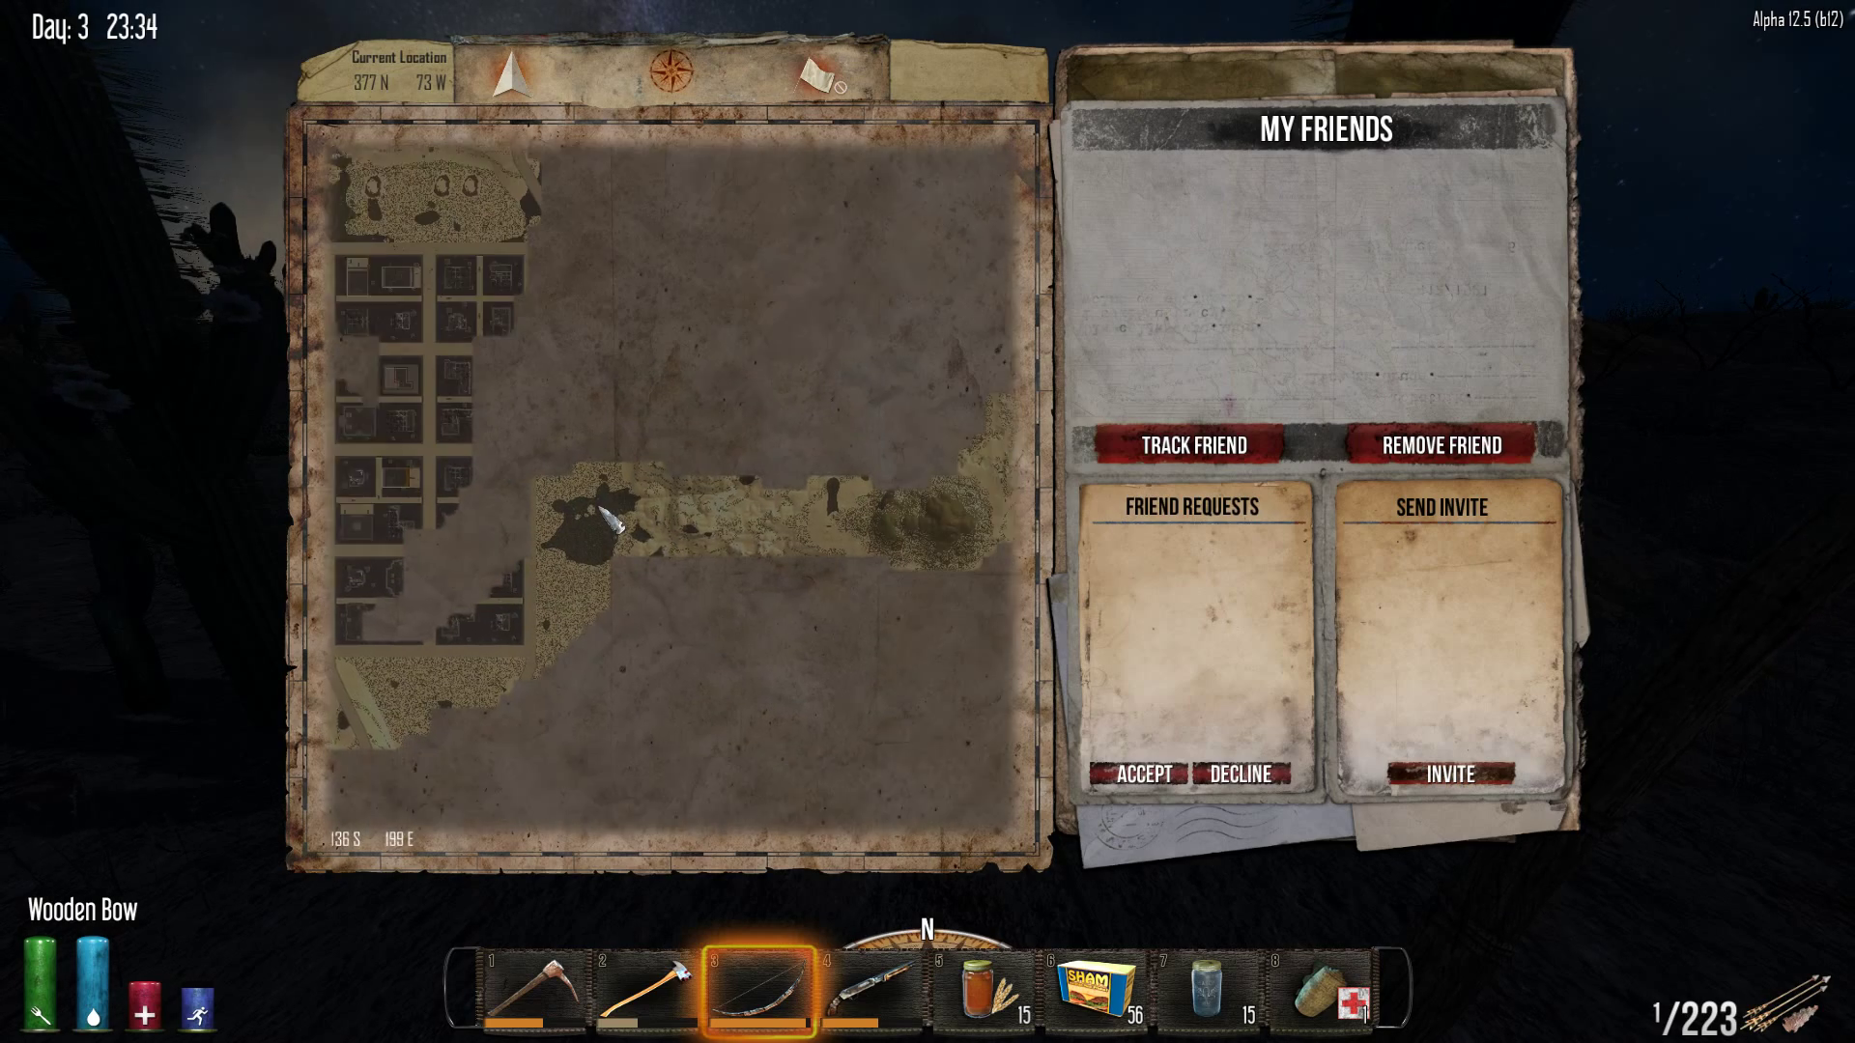
{"action": "mouse_move", "coordinate": [928, 572]}
{"action": "left_mouse_down"}
{"action": "mouse_move", "coordinate": [790, 638]}
{"action": "mouse_move", "coordinate": [760, 568]}
{"action": "left_mouse_up"}
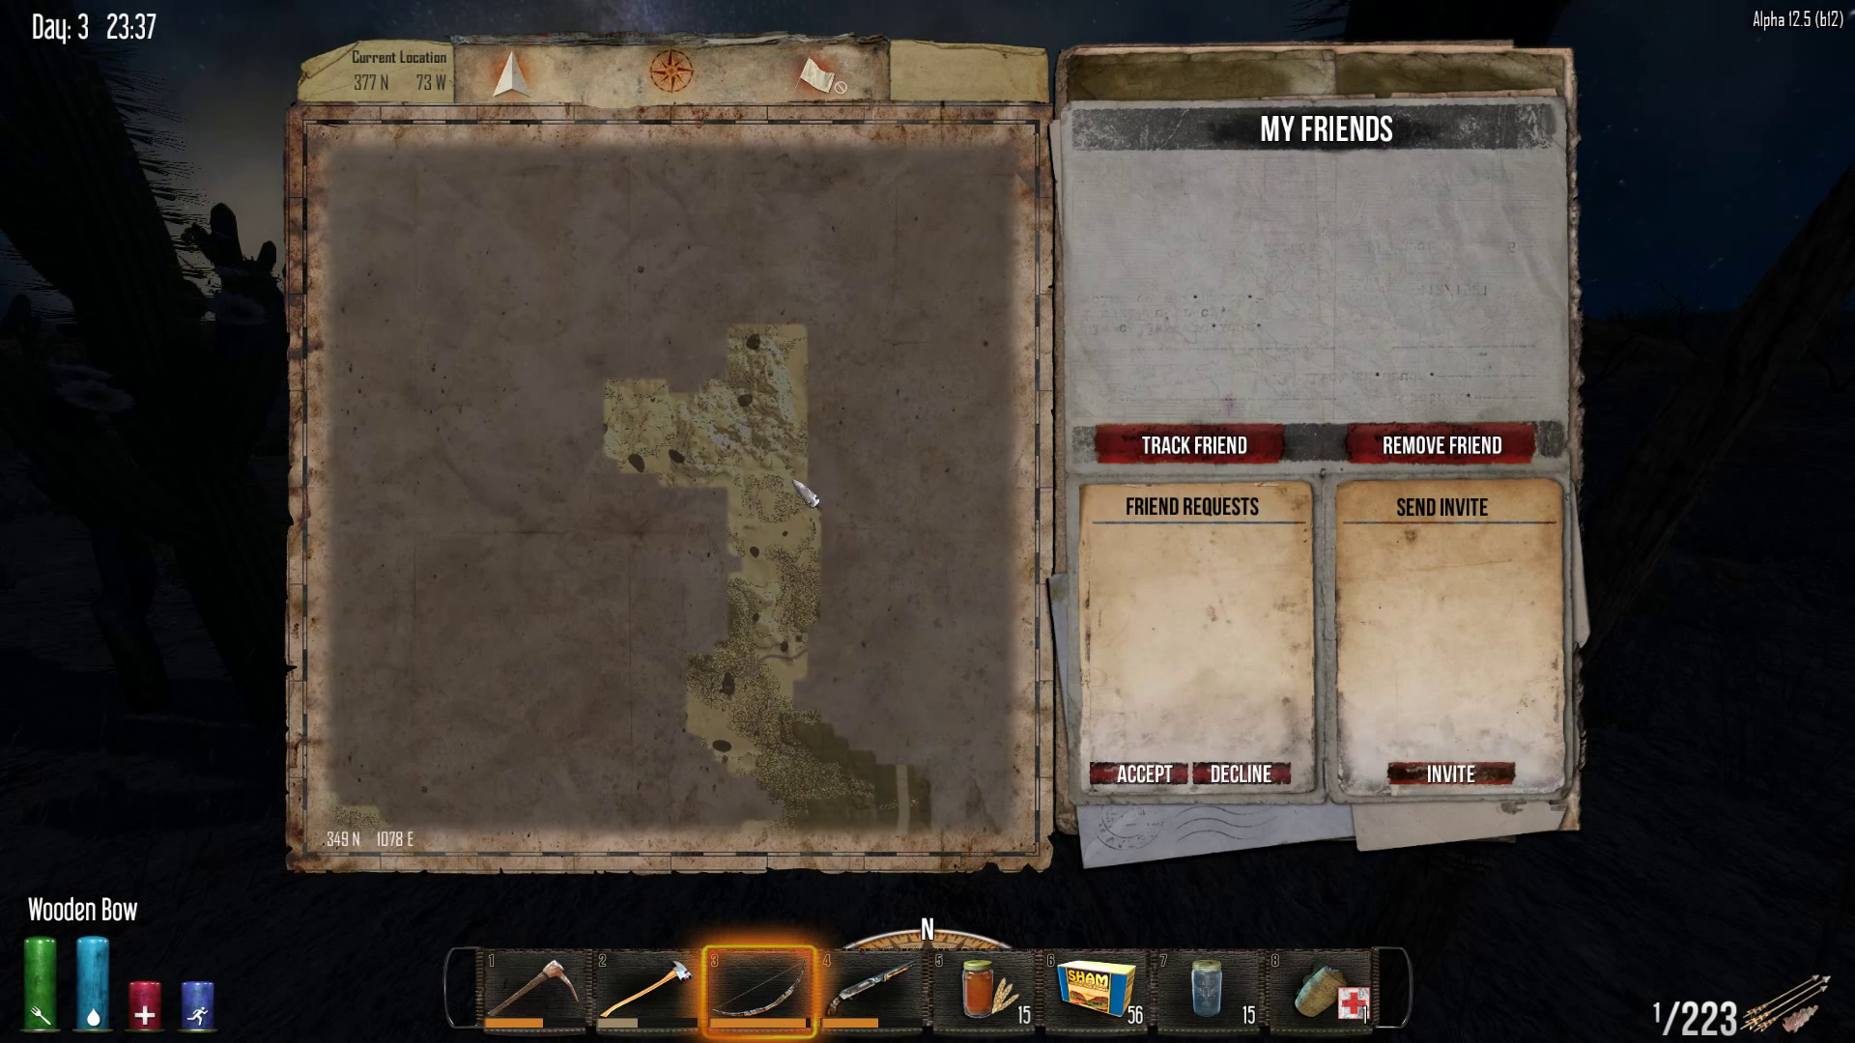
{"action": "mouse_move", "coordinate": [807, 495]}
{"action": "left_mouse_down"}
{"action": "mouse_move", "coordinate": [827, 600]}
{"action": "mouse_move", "coordinate": [911, 527]}
{"action": "mouse_move", "coordinate": [857, 364]}
{"action": "left_mouse_up"}
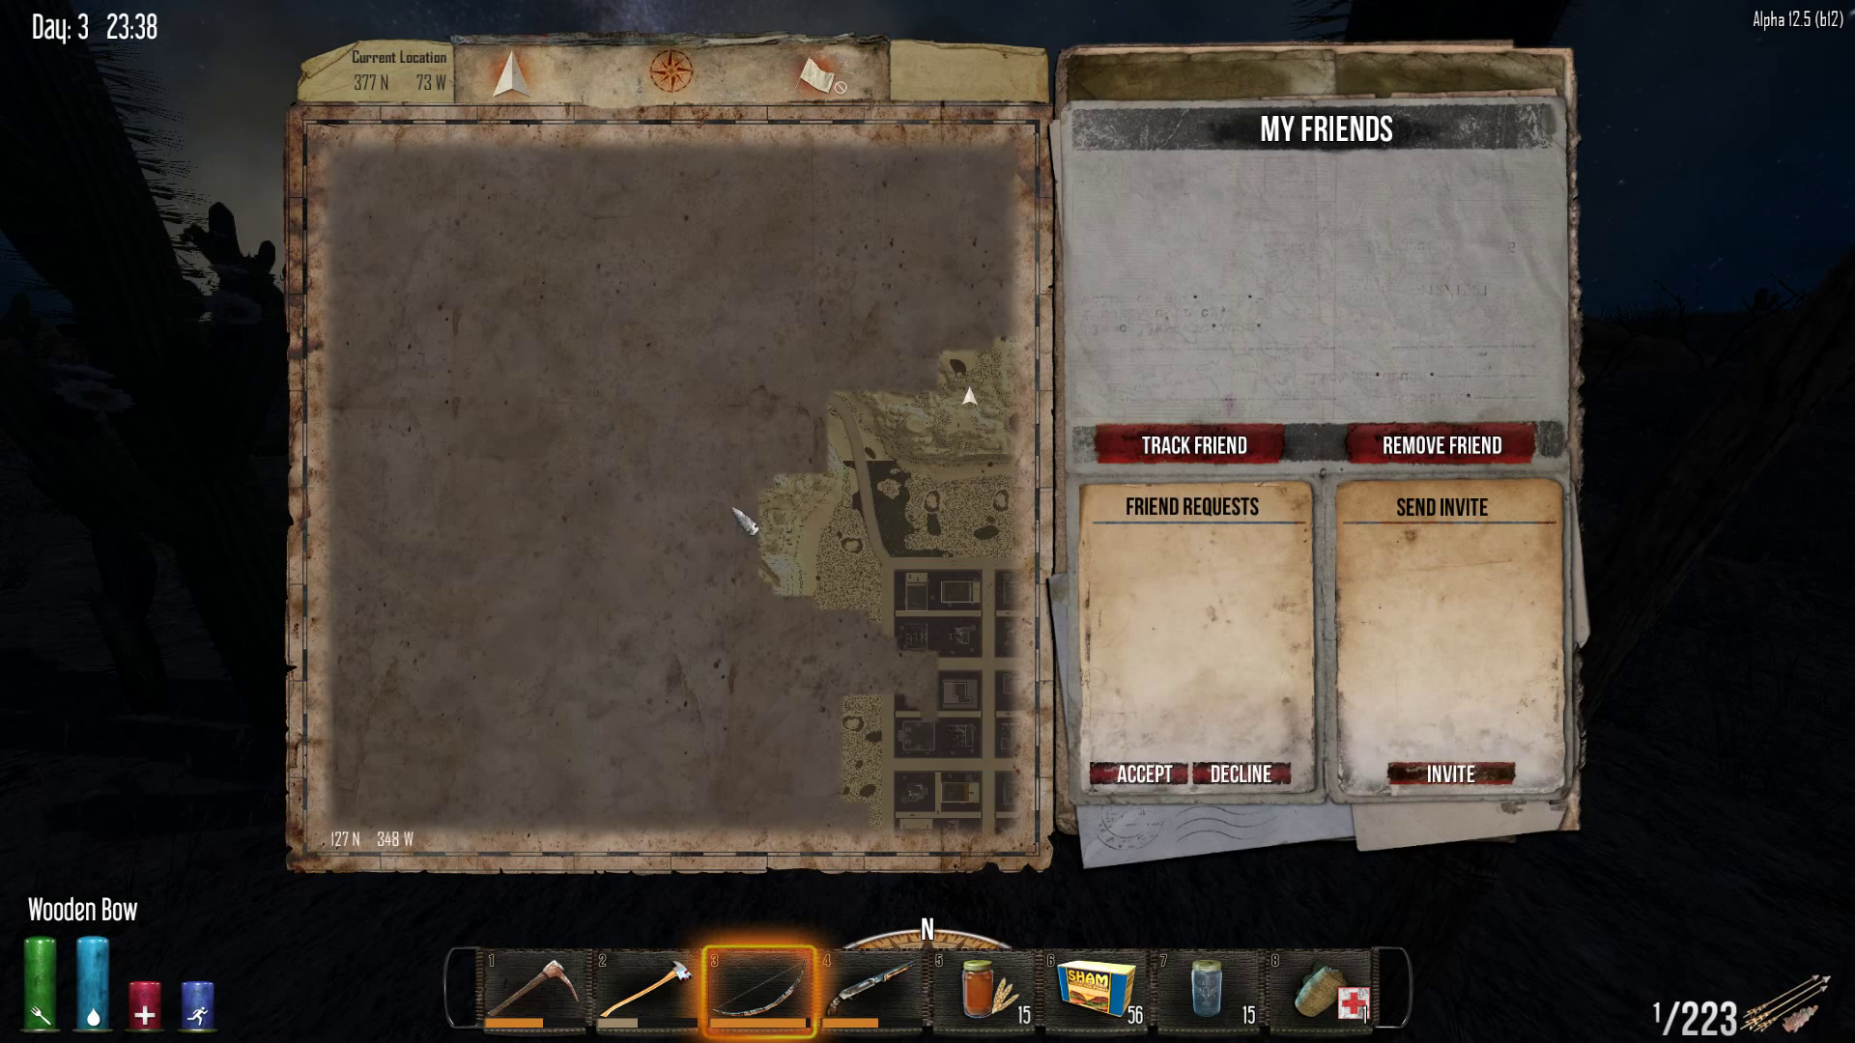
{"action": "mouse_move", "coordinate": [745, 522]}
{"action": "left_mouse_down"}
{"action": "mouse_move", "coordinate": [613, 509]}
{"action": "mouse_move", "coordinate": [605, 333]}
{"action": "mouse_move", "coordinate": [919, 430]}
{"action": "mouse_move", "coordinate": [752, 600]}
{"action": "left_mouse_up"}
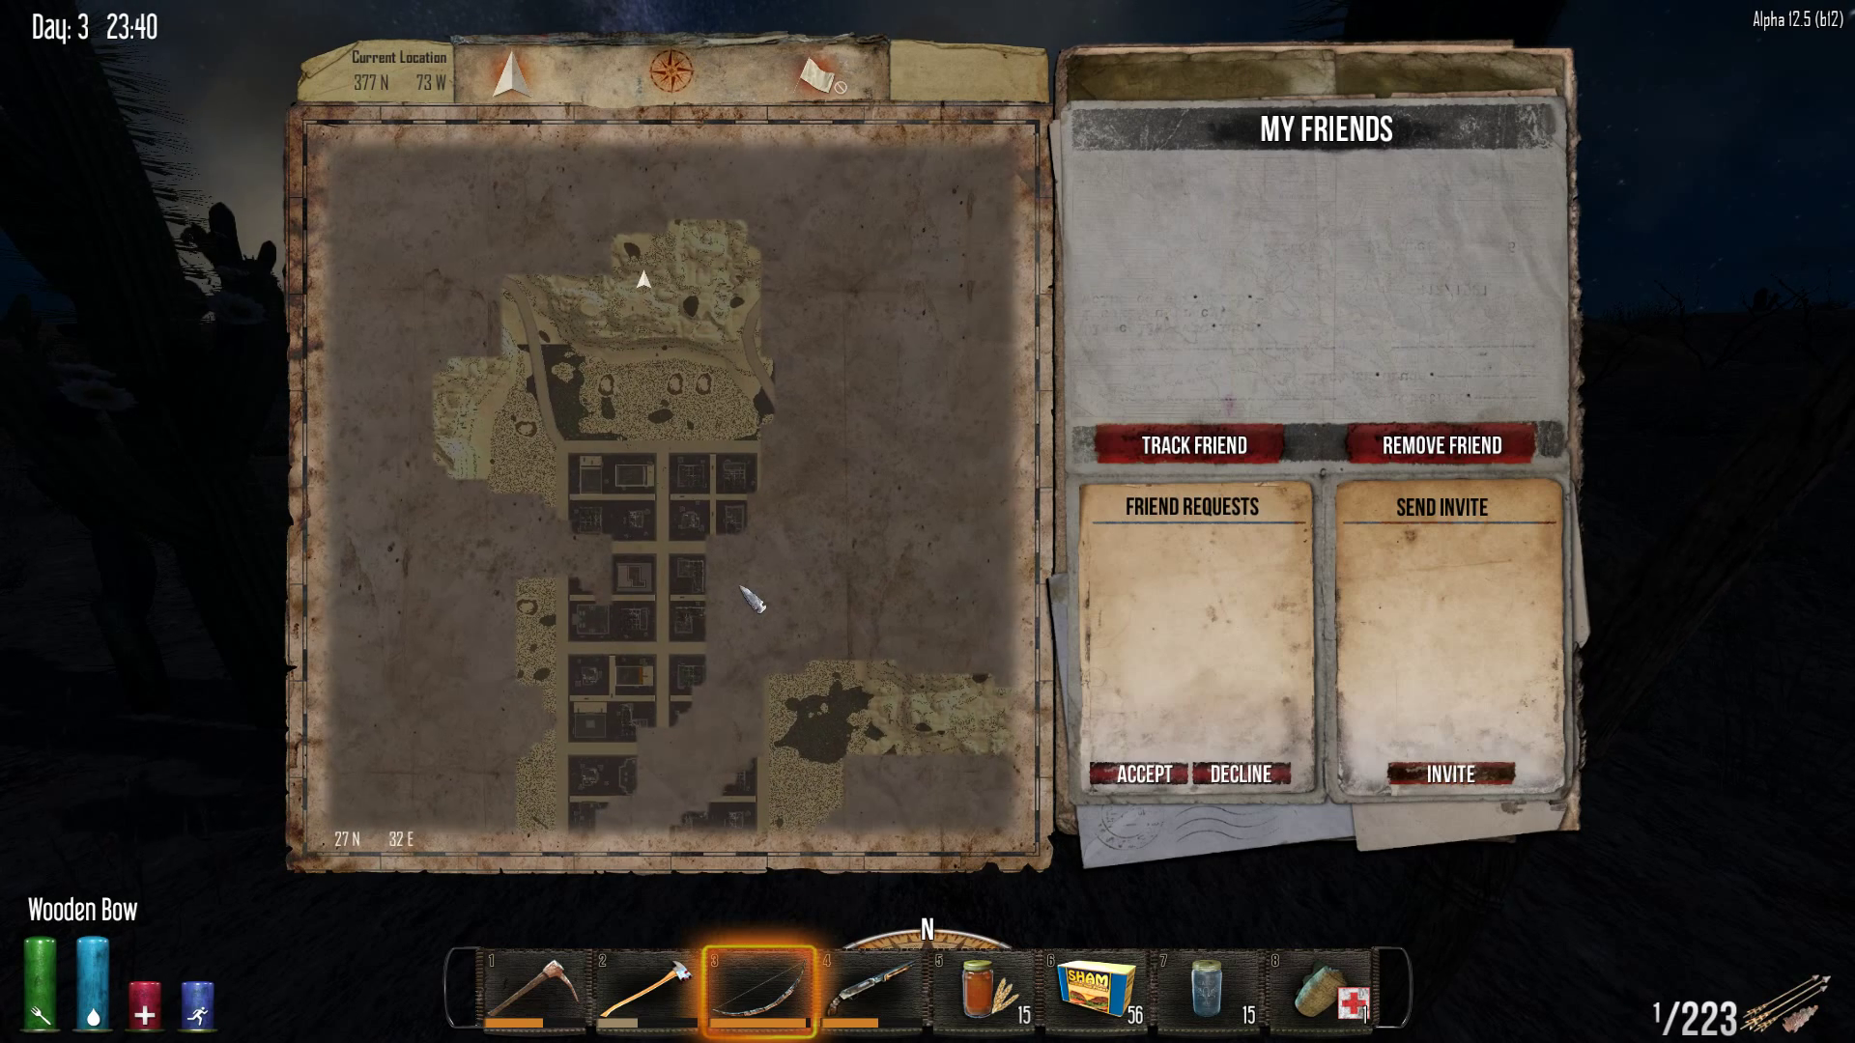
{"action": "key", "text": "Escape"}
{"action": "key", "text": "w"}
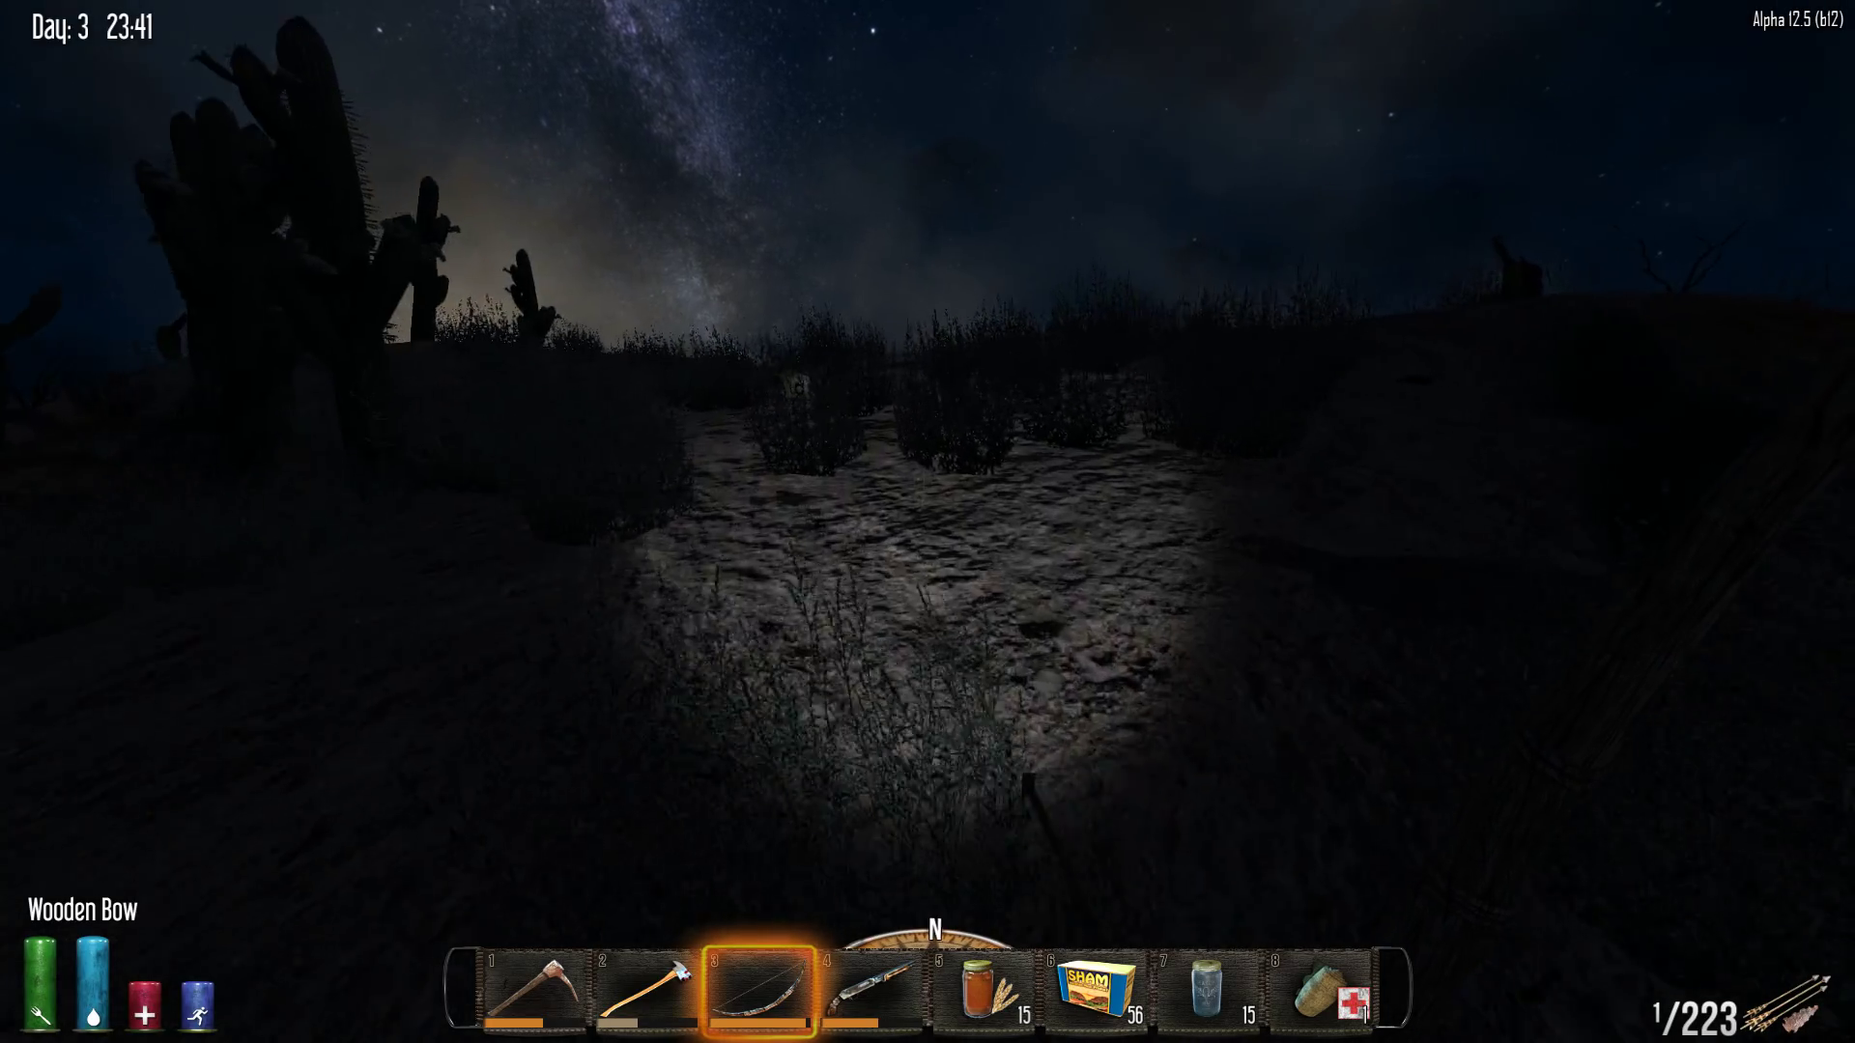
Take canned pasta from the weathered backpack, then walk on and check the two-egg bird nest
{"action": "key", "text": "e"}
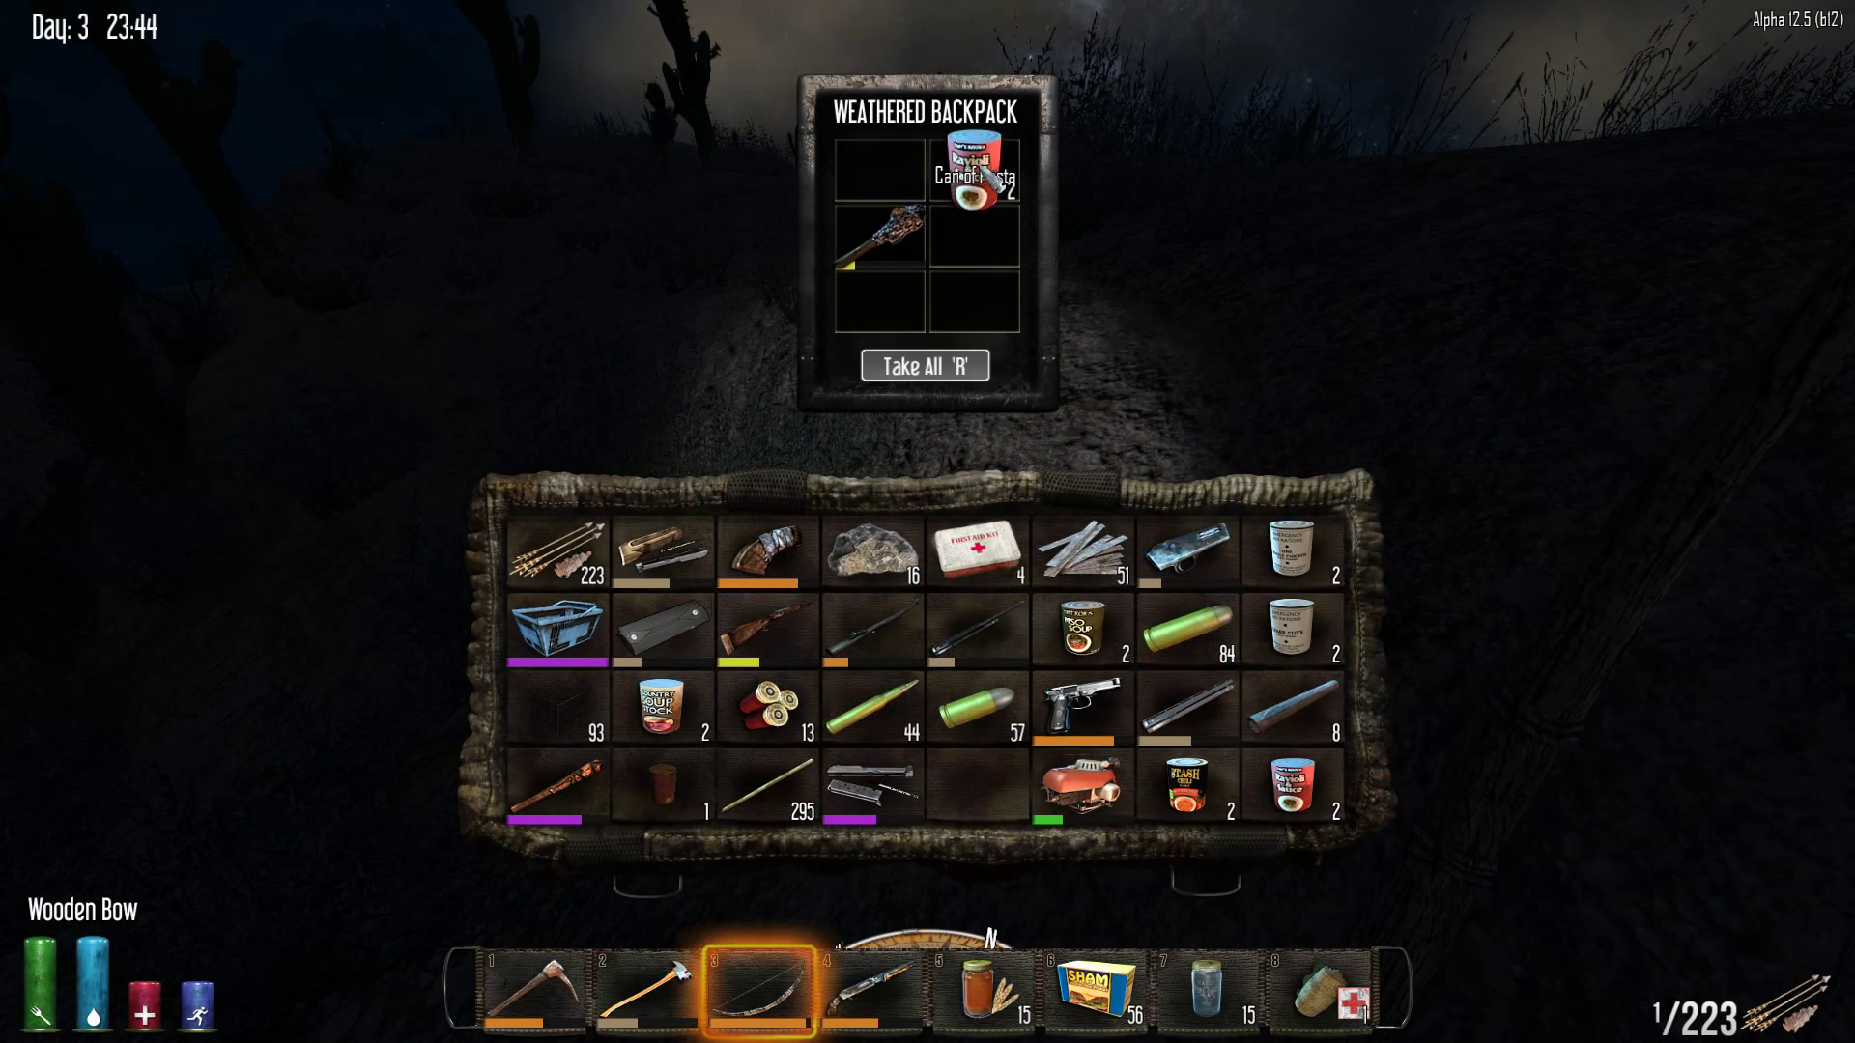
{"action": "key", "text": "Escape"}
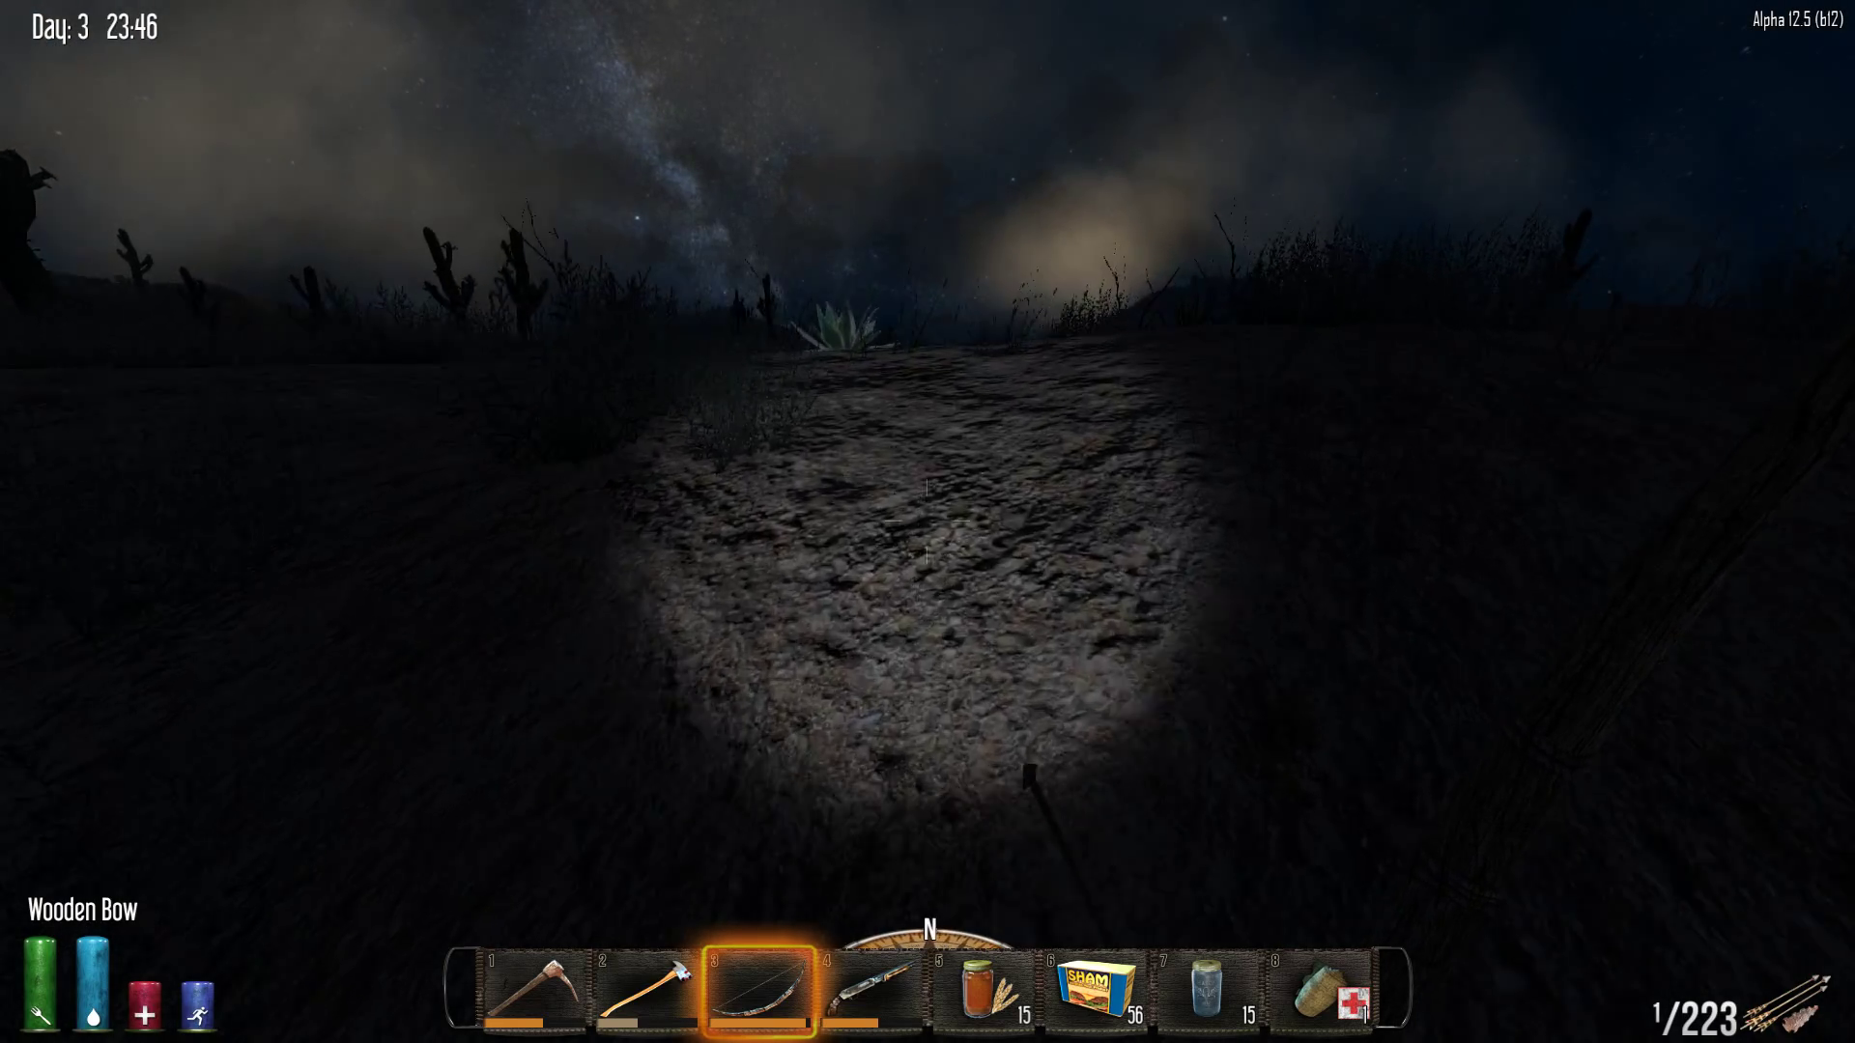
{"action": "key", "text": "w"}
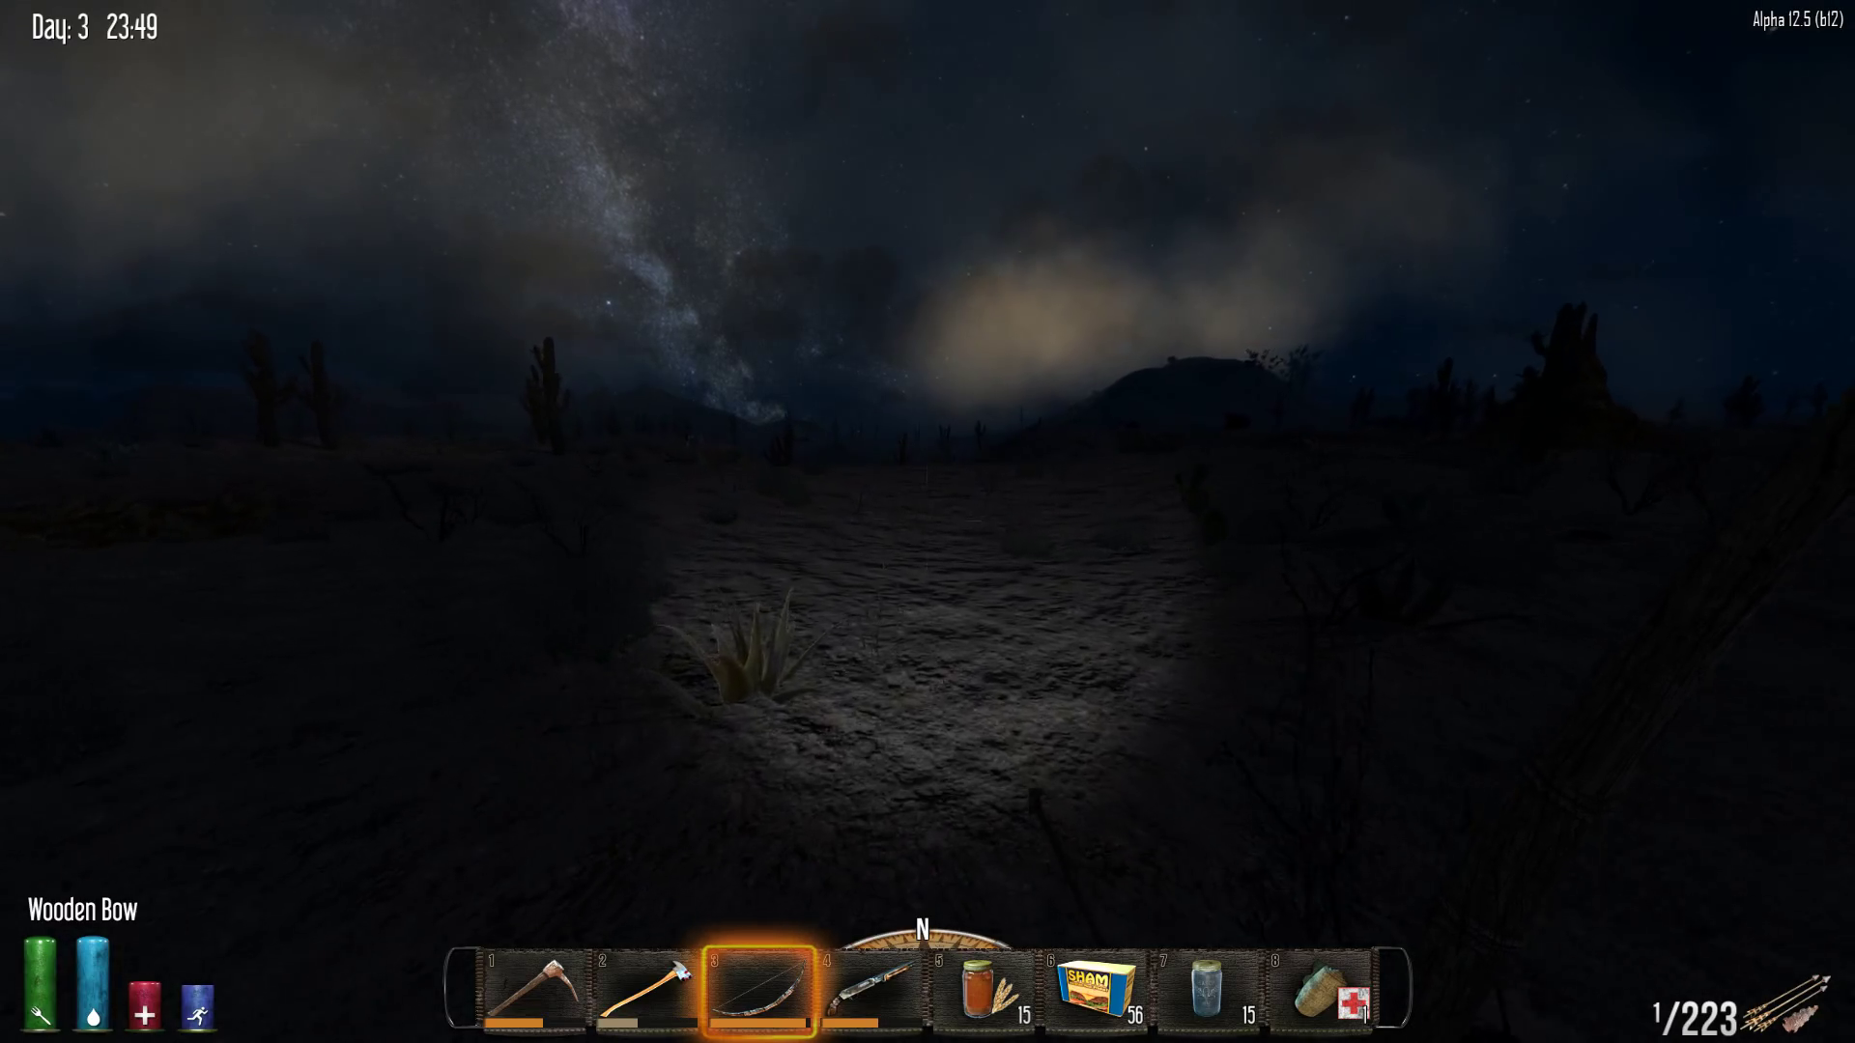
{"action": "key", "text": "w"}
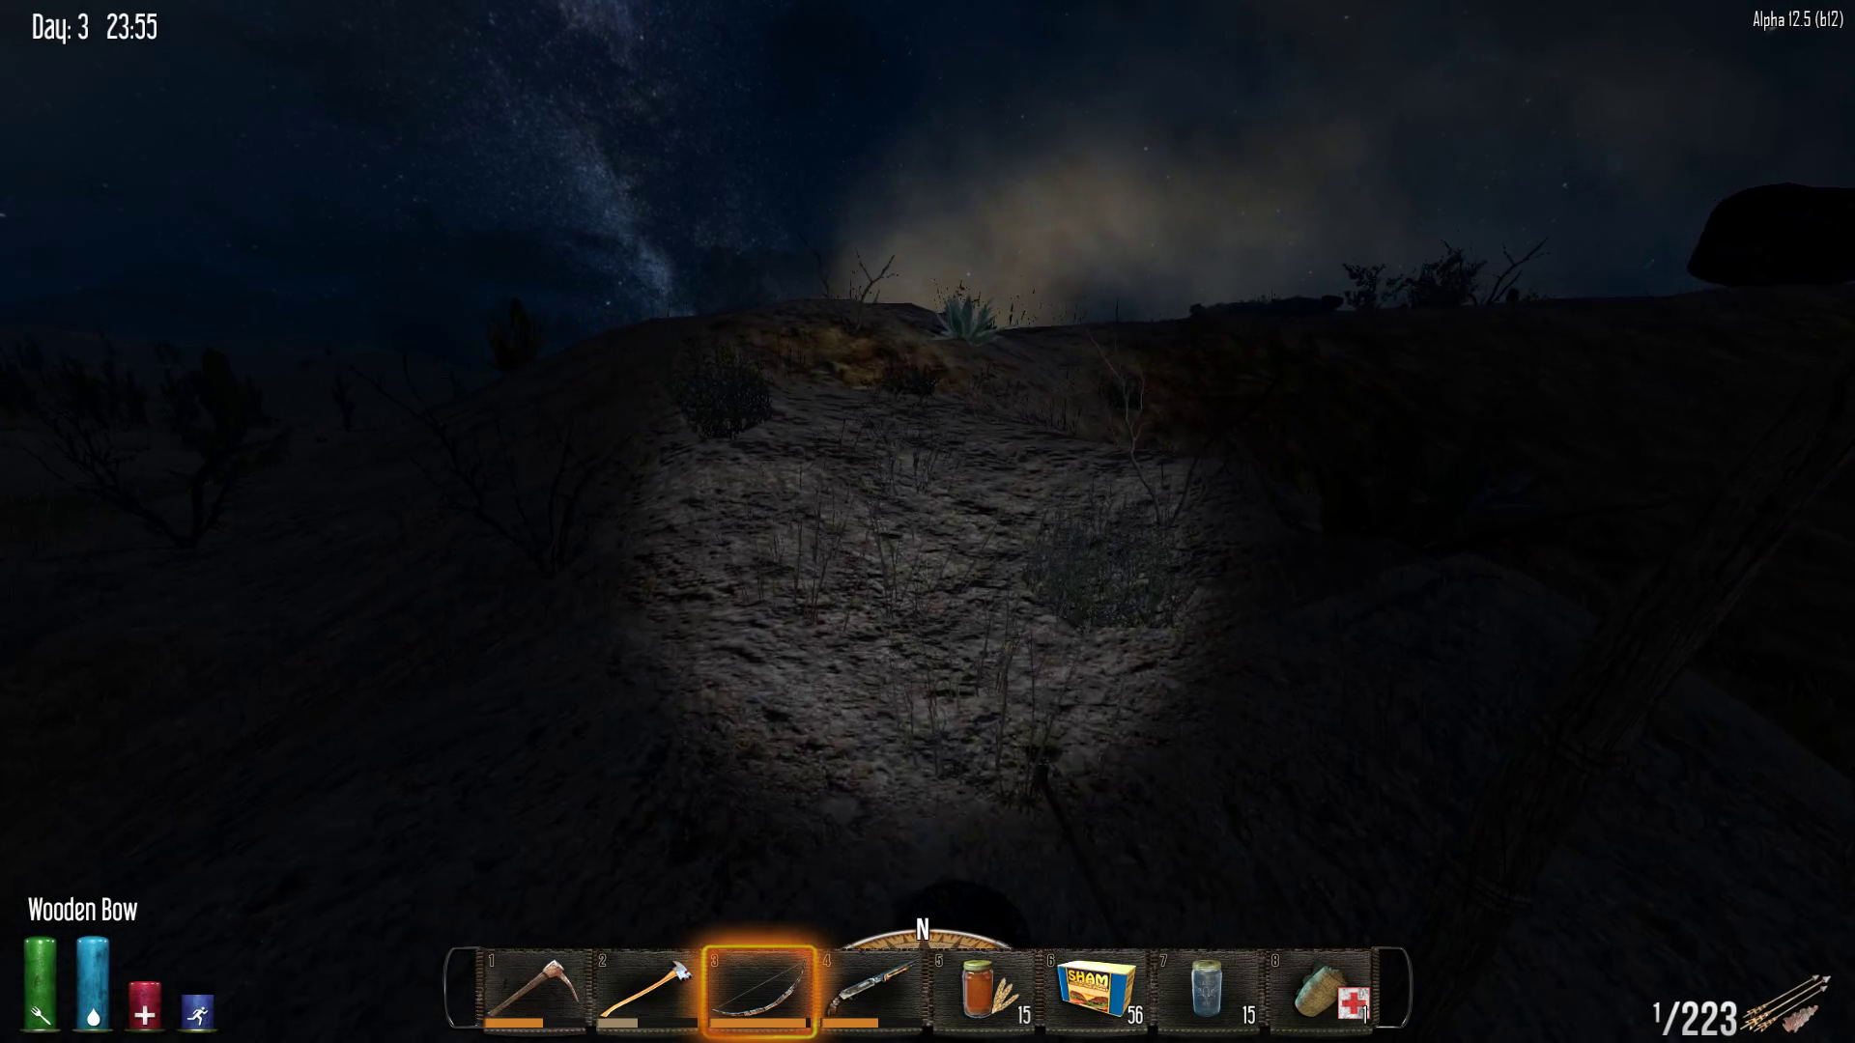
{"action": "key", "text": "e"}
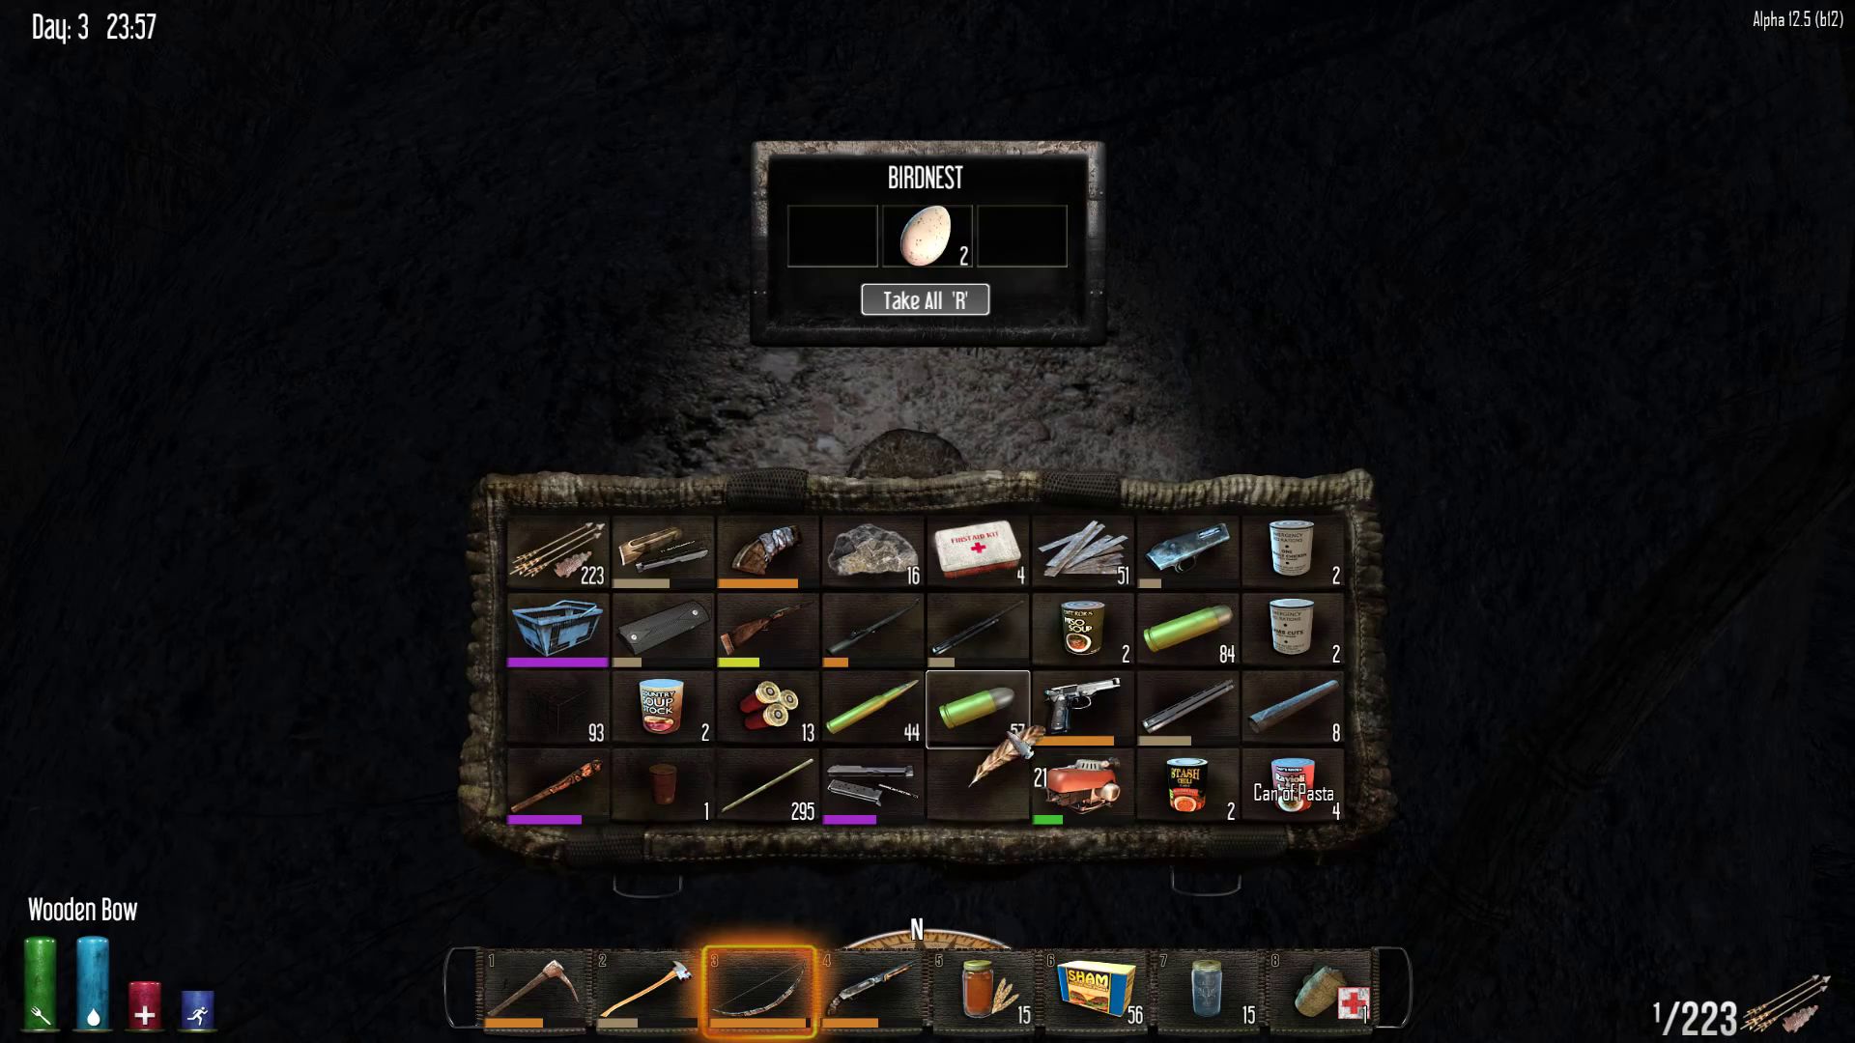
{"action": "key", "text": "Escape"}
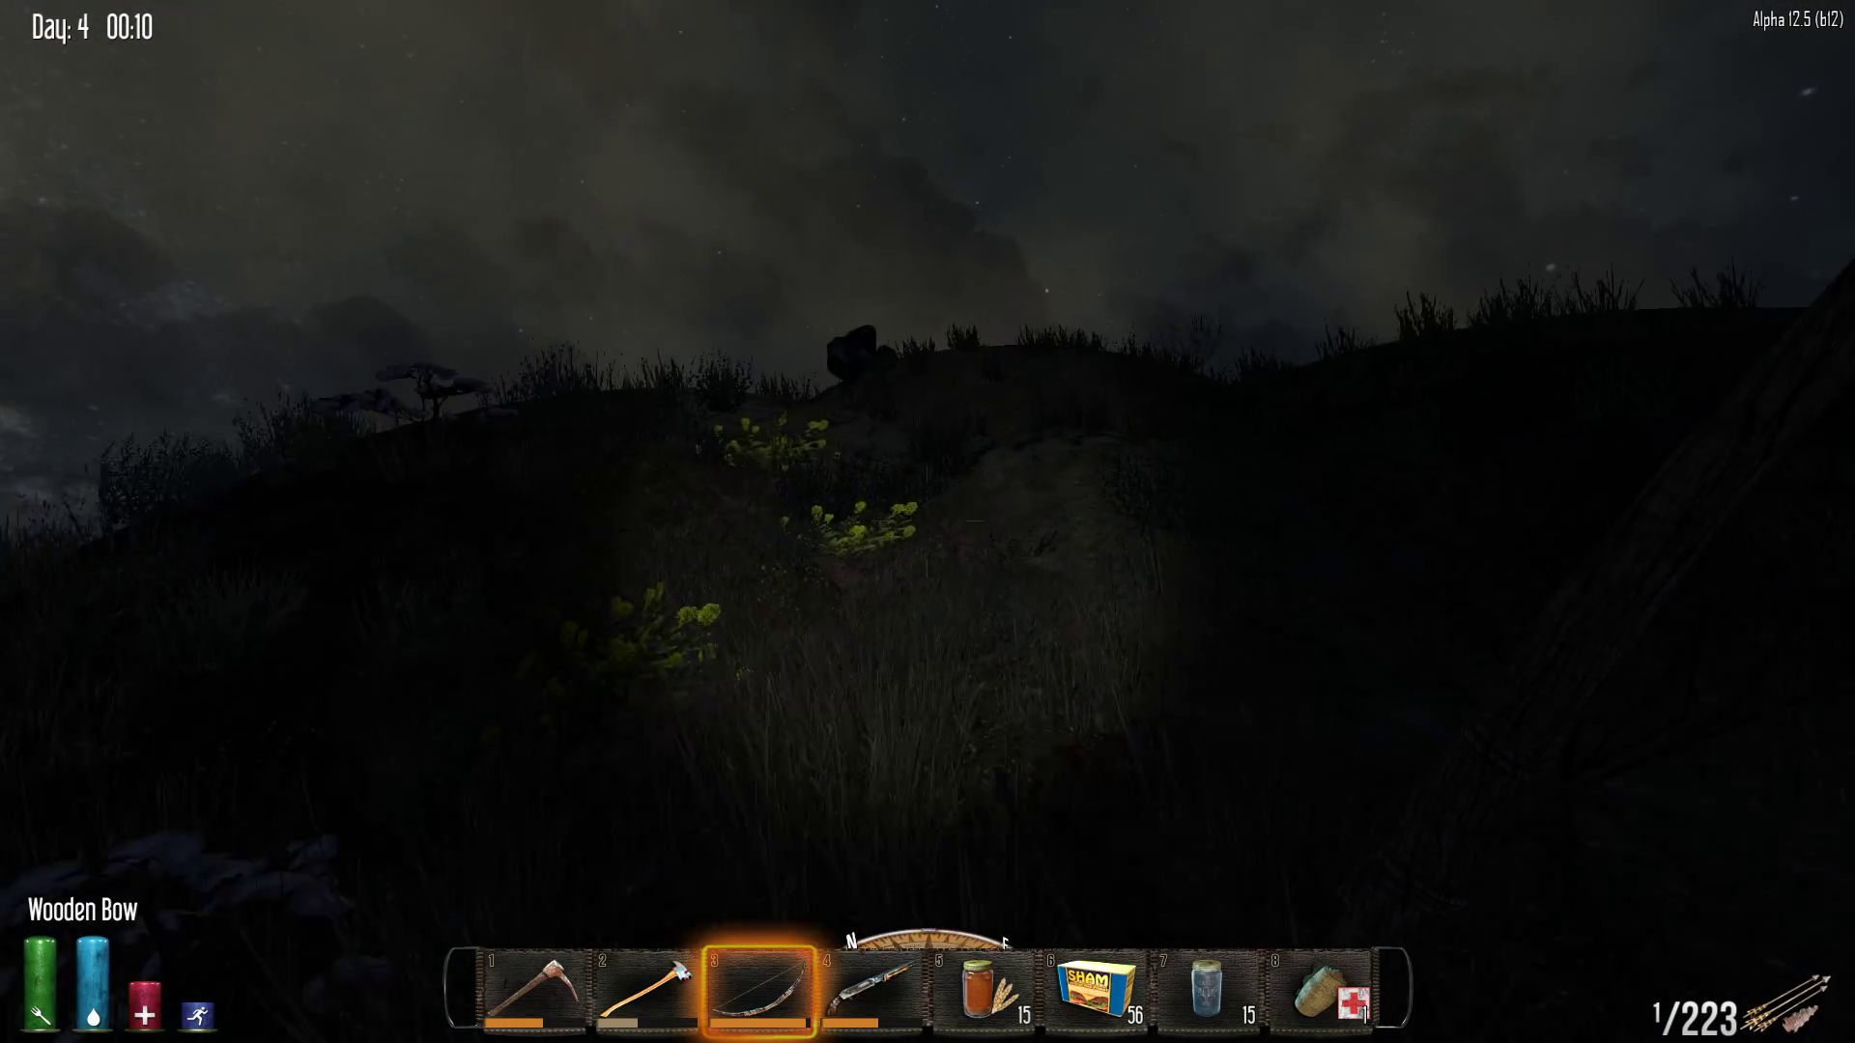
Glance at the scoreboard, then repair the fireaxe using metal strips
{"action": "key", "text": "Tab"}
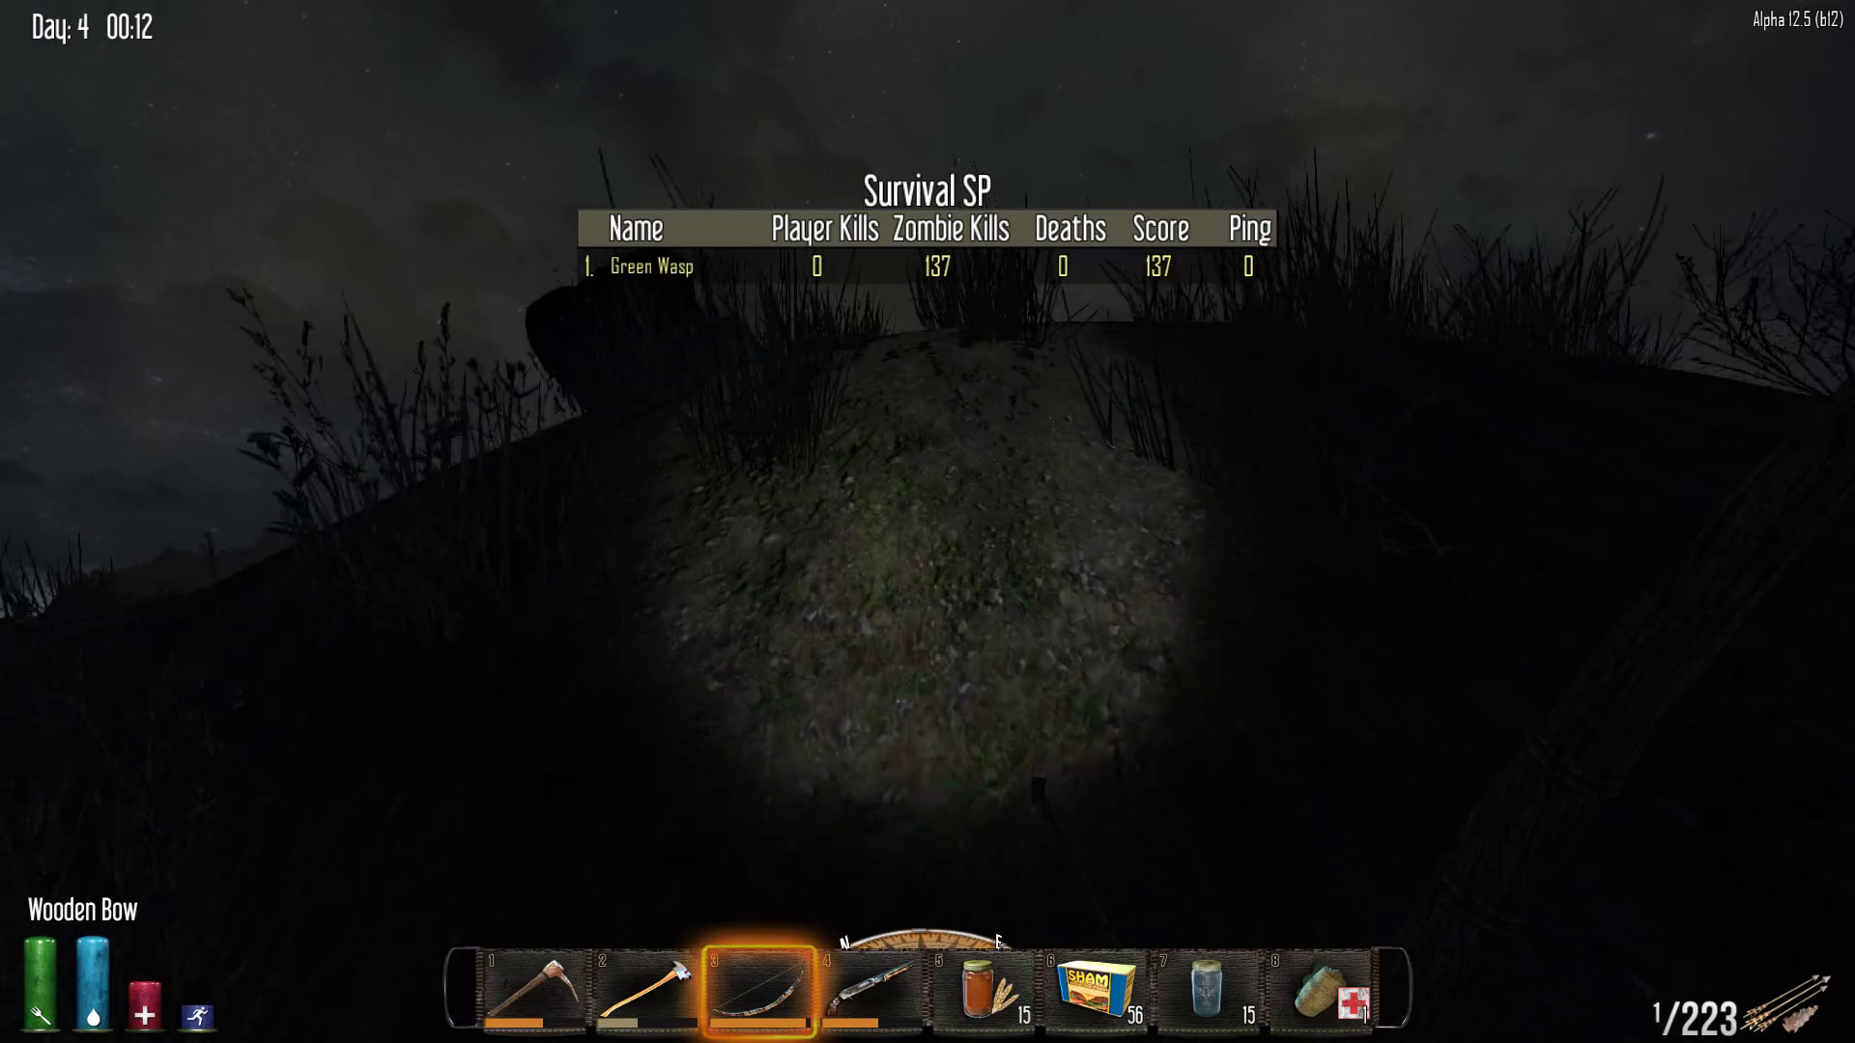
{"action": "key", "text": "Tab"}
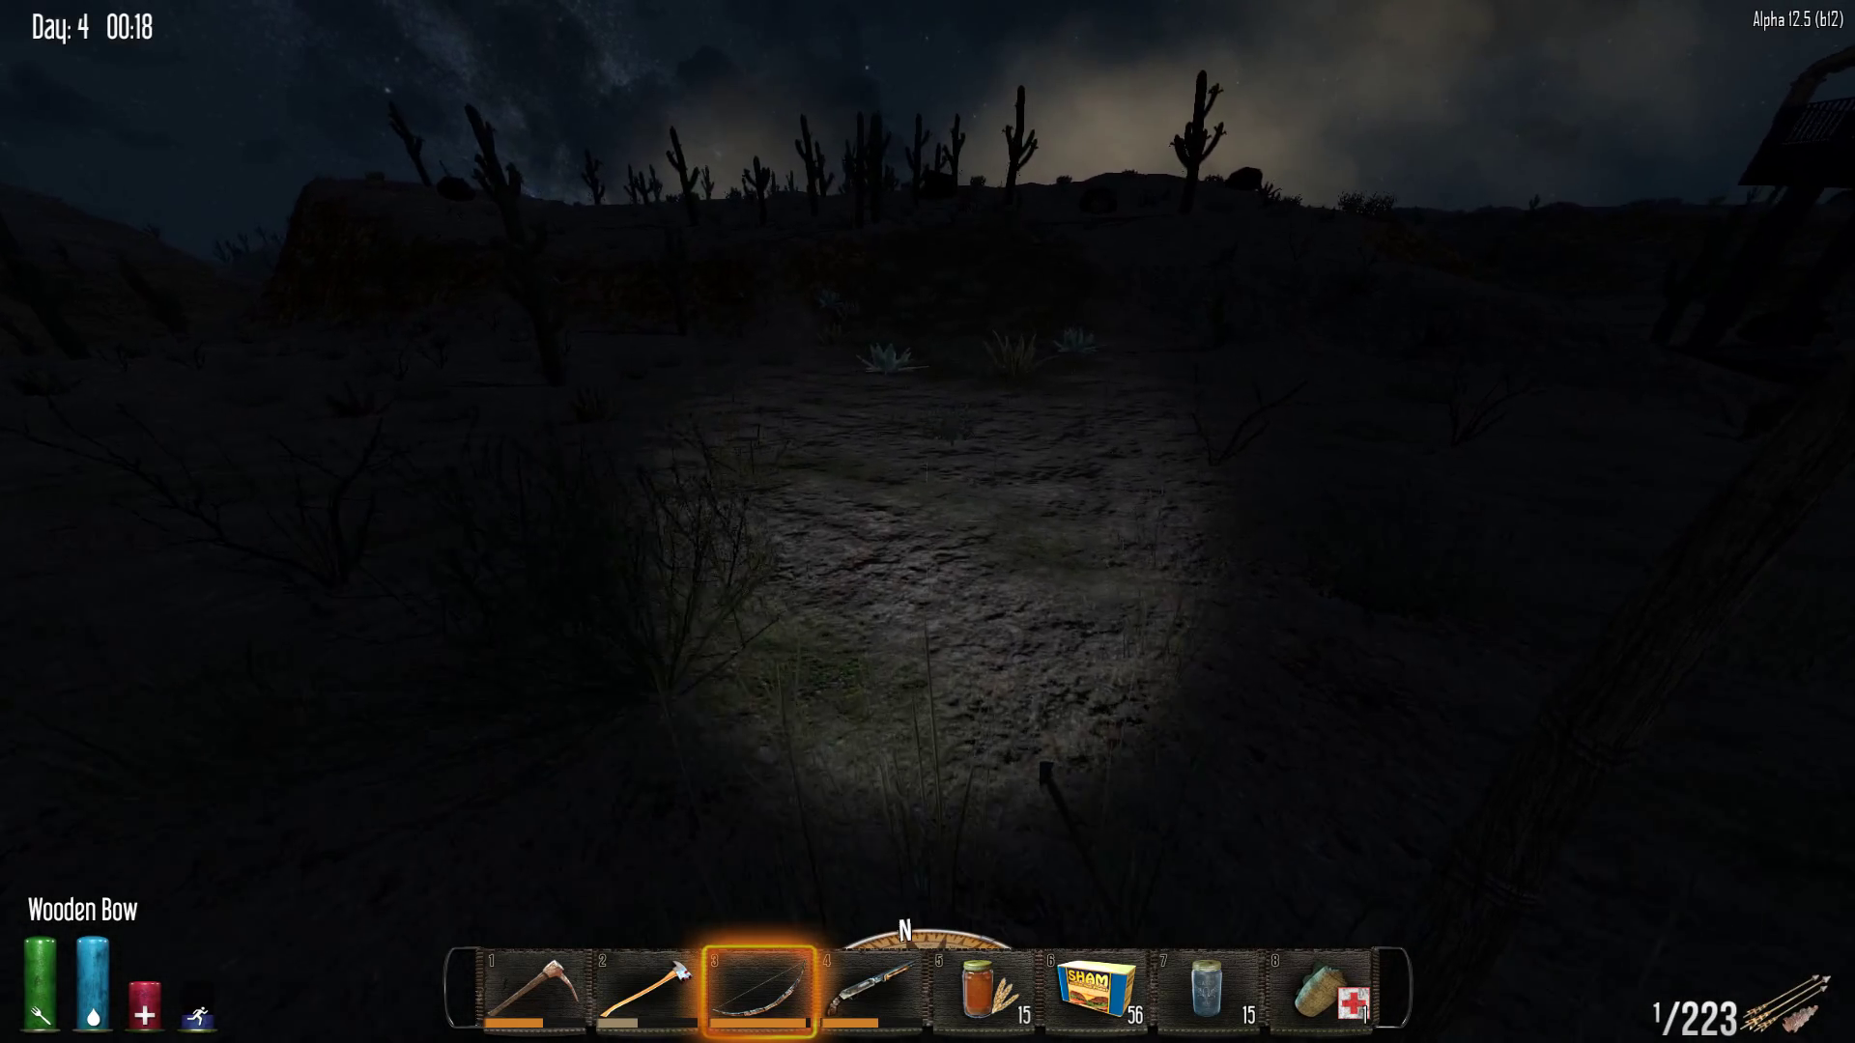
{"action": "key", "text": "Tab"}
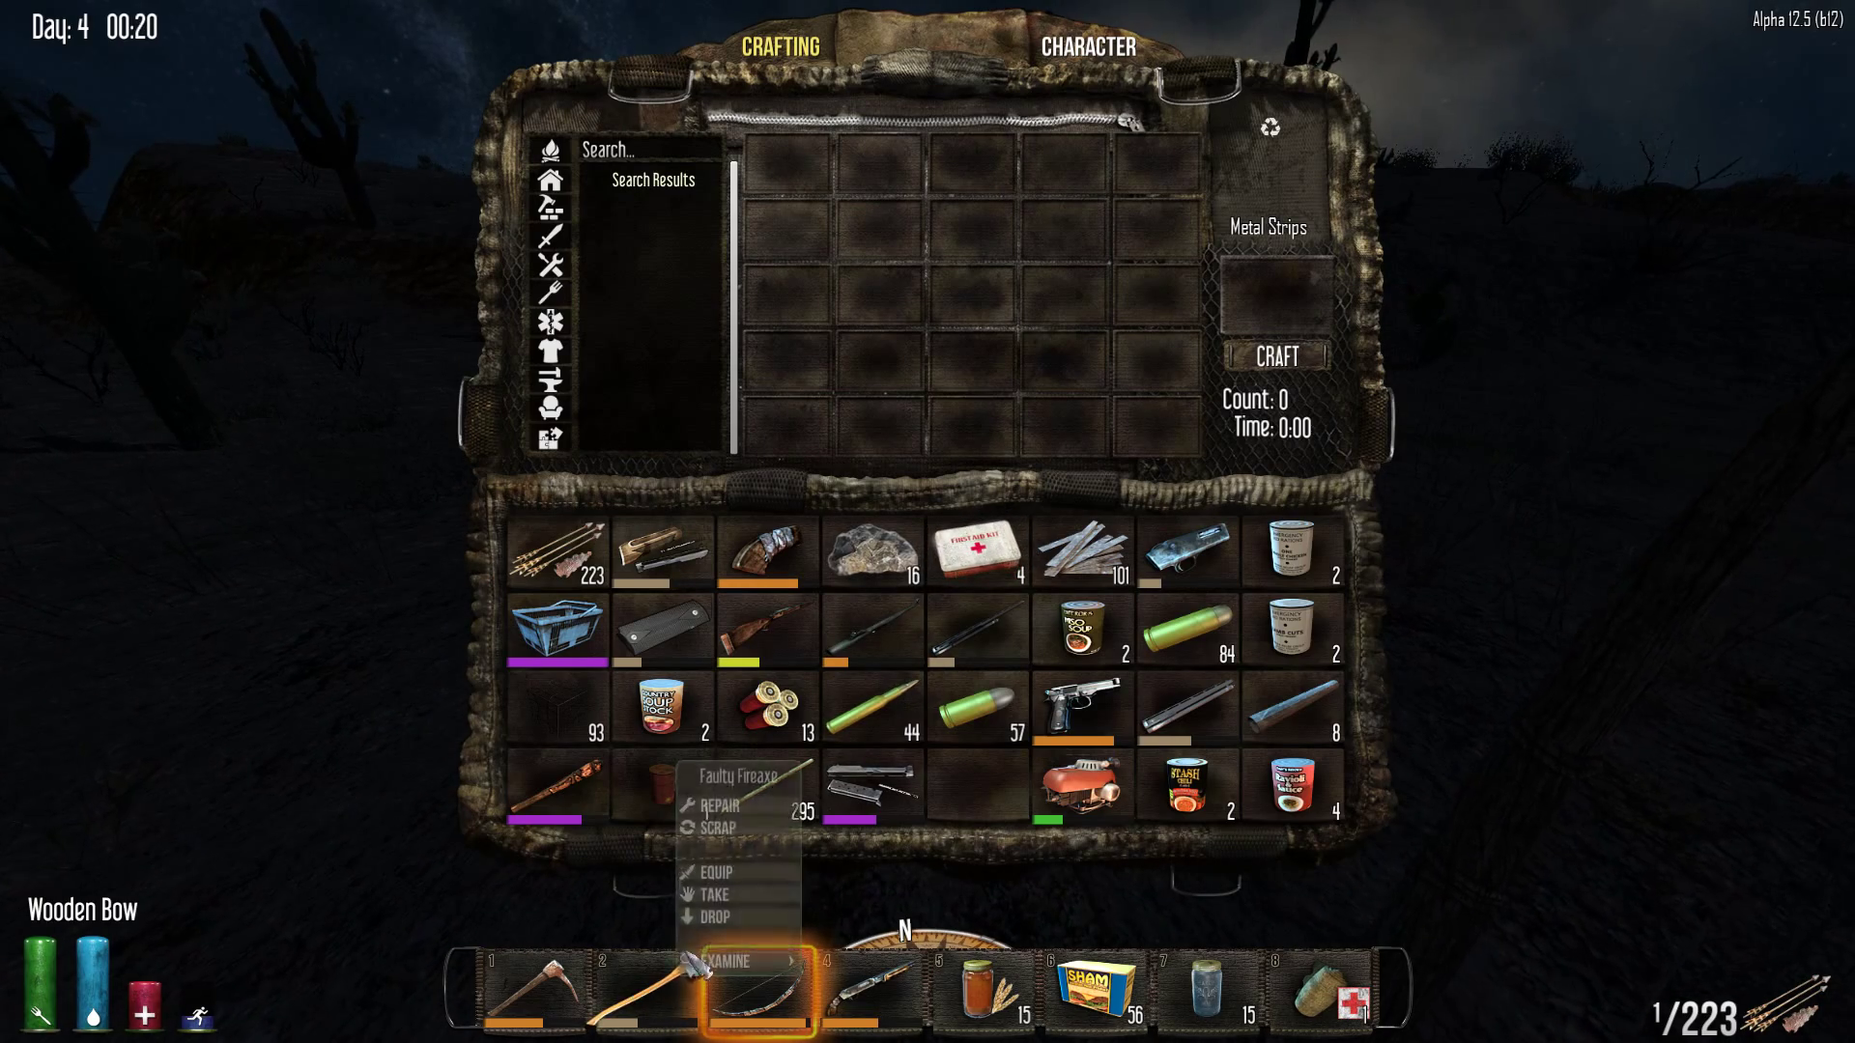
{"action": "left_click", "coordinate": [725, 815]}
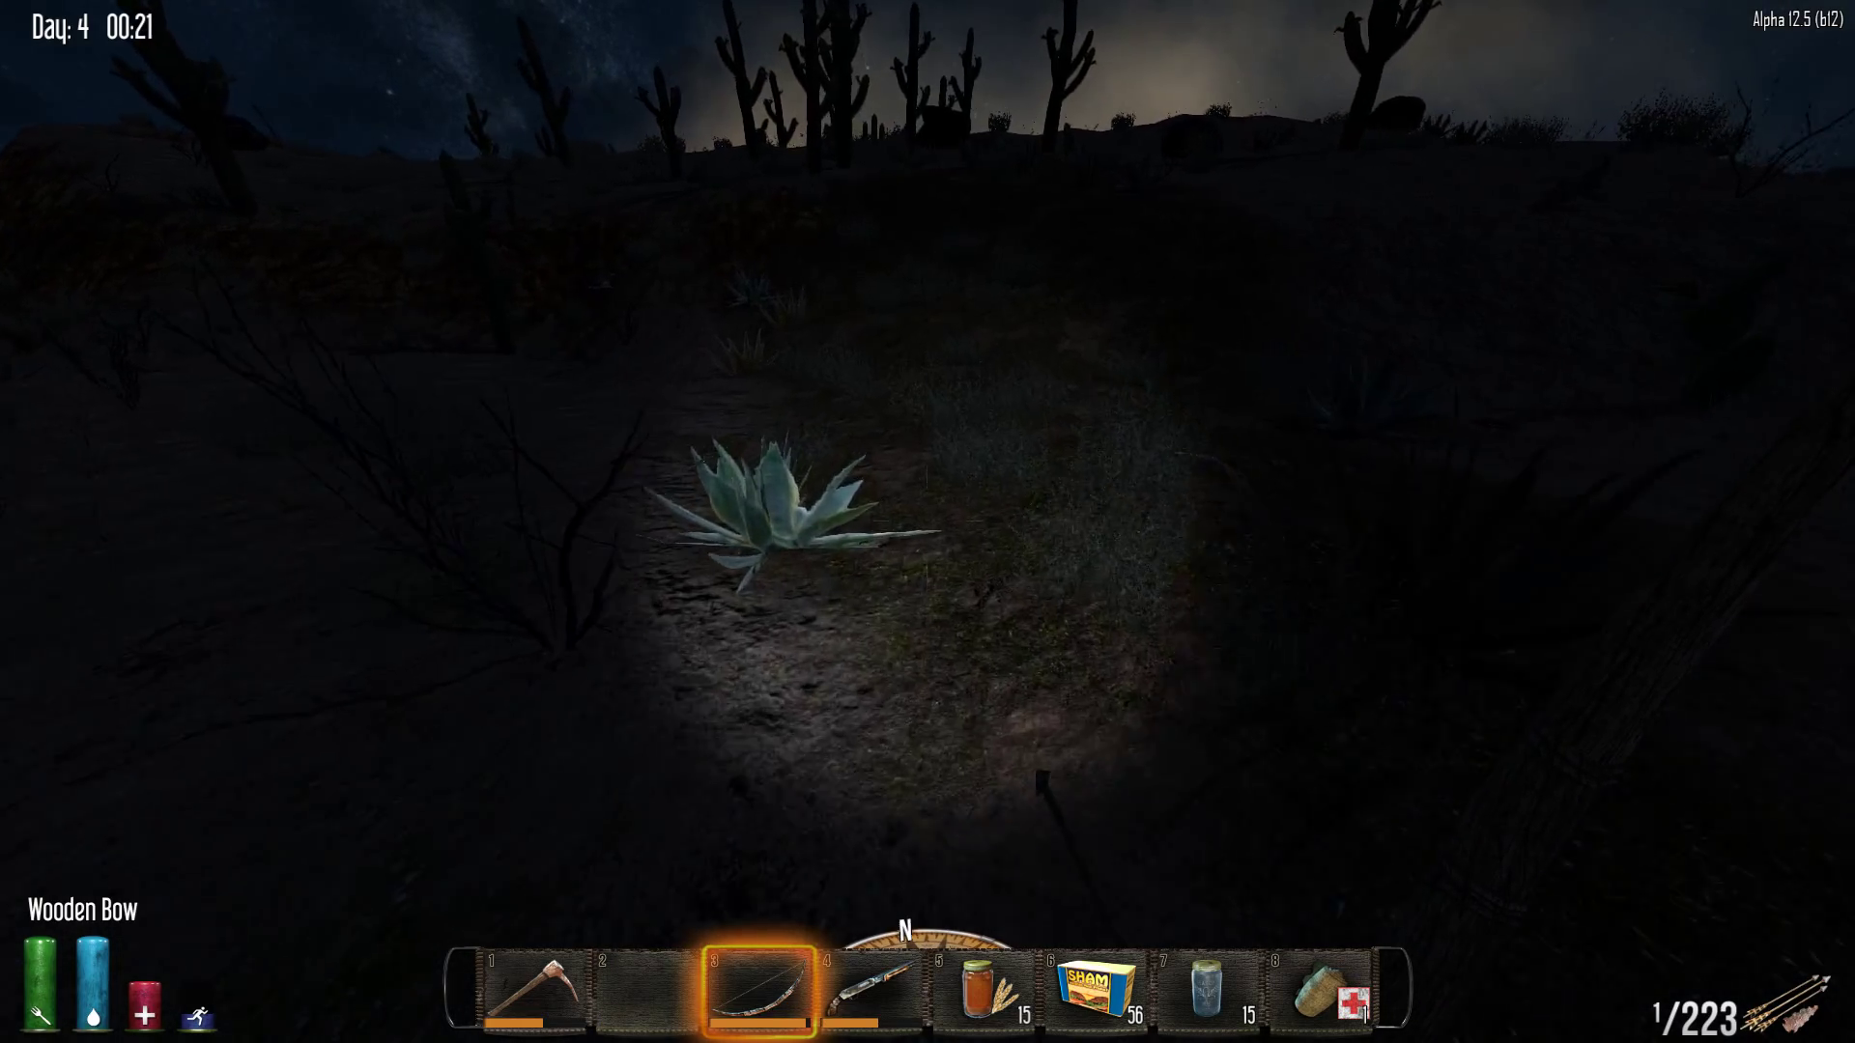
{"action": "key", "text": "Tab"}
{"action": "key", "text": "Tab"}
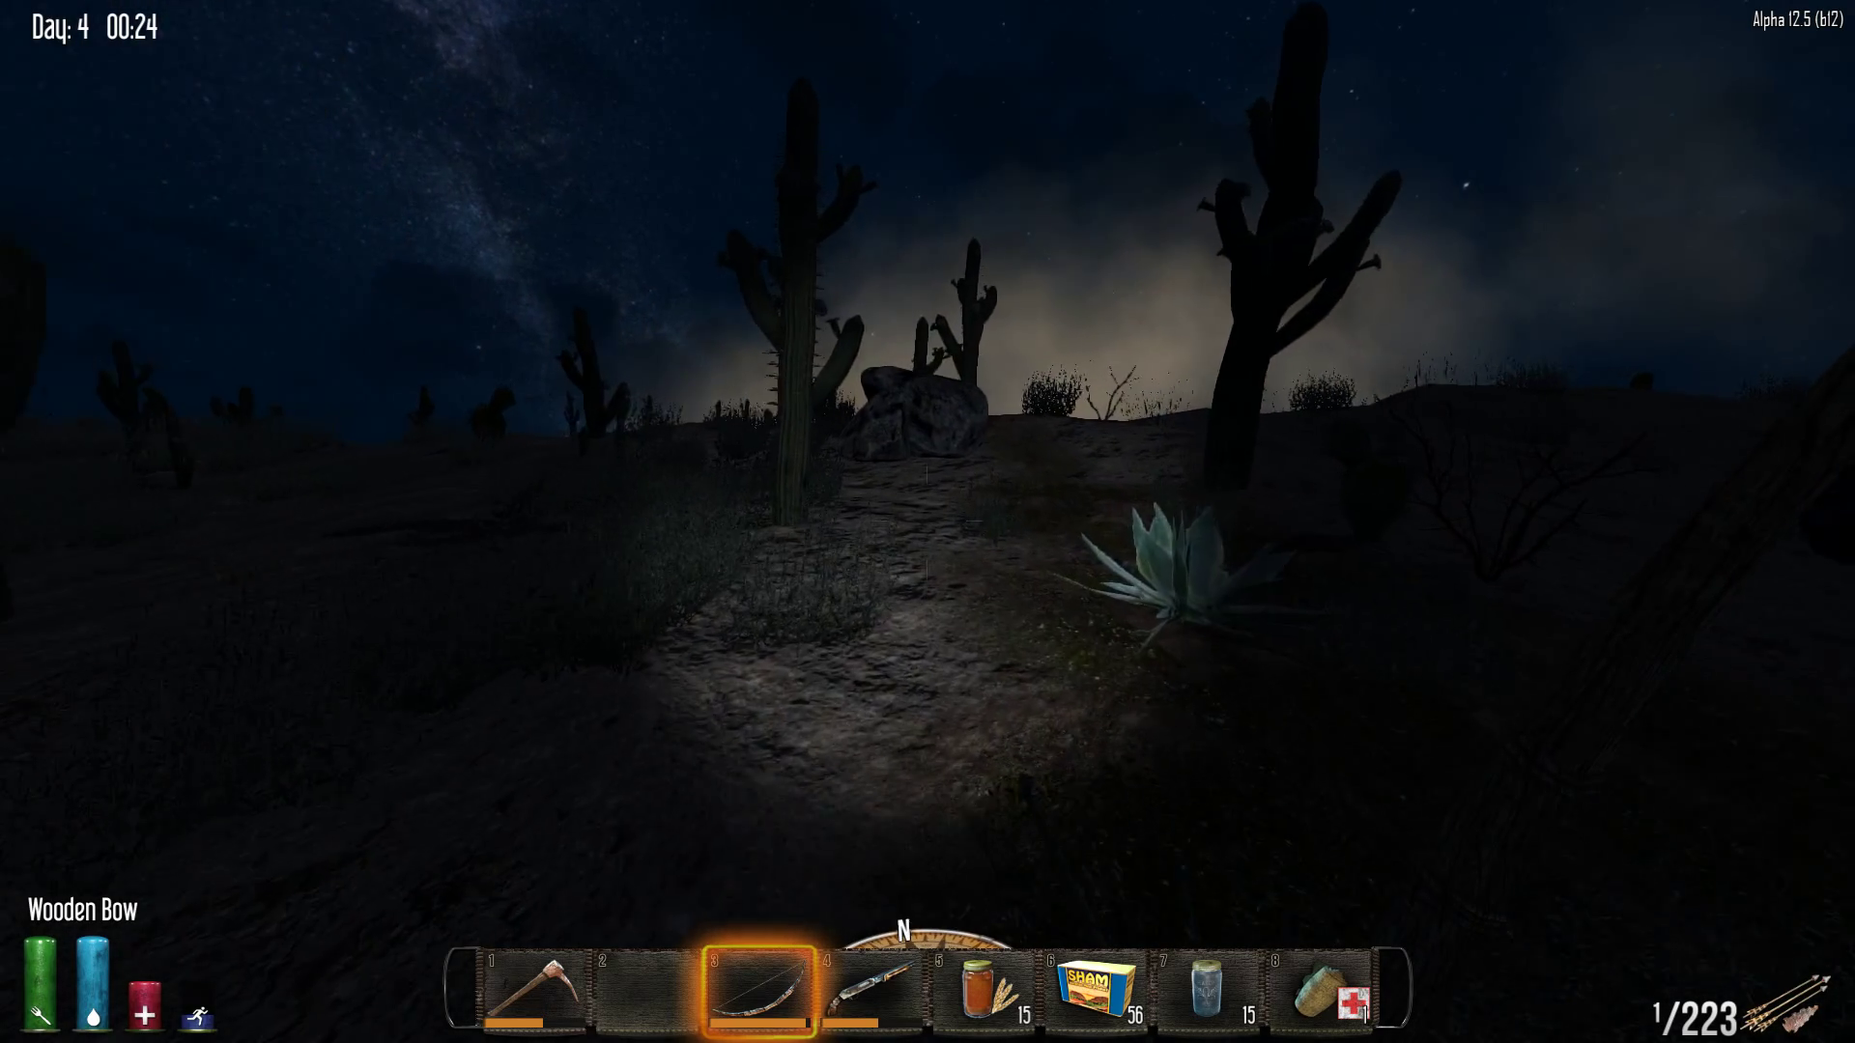
Repair the Poor Iron Pickaxe and confirm both repairs in the inventory
{"action": "key", "text": "Tab"}
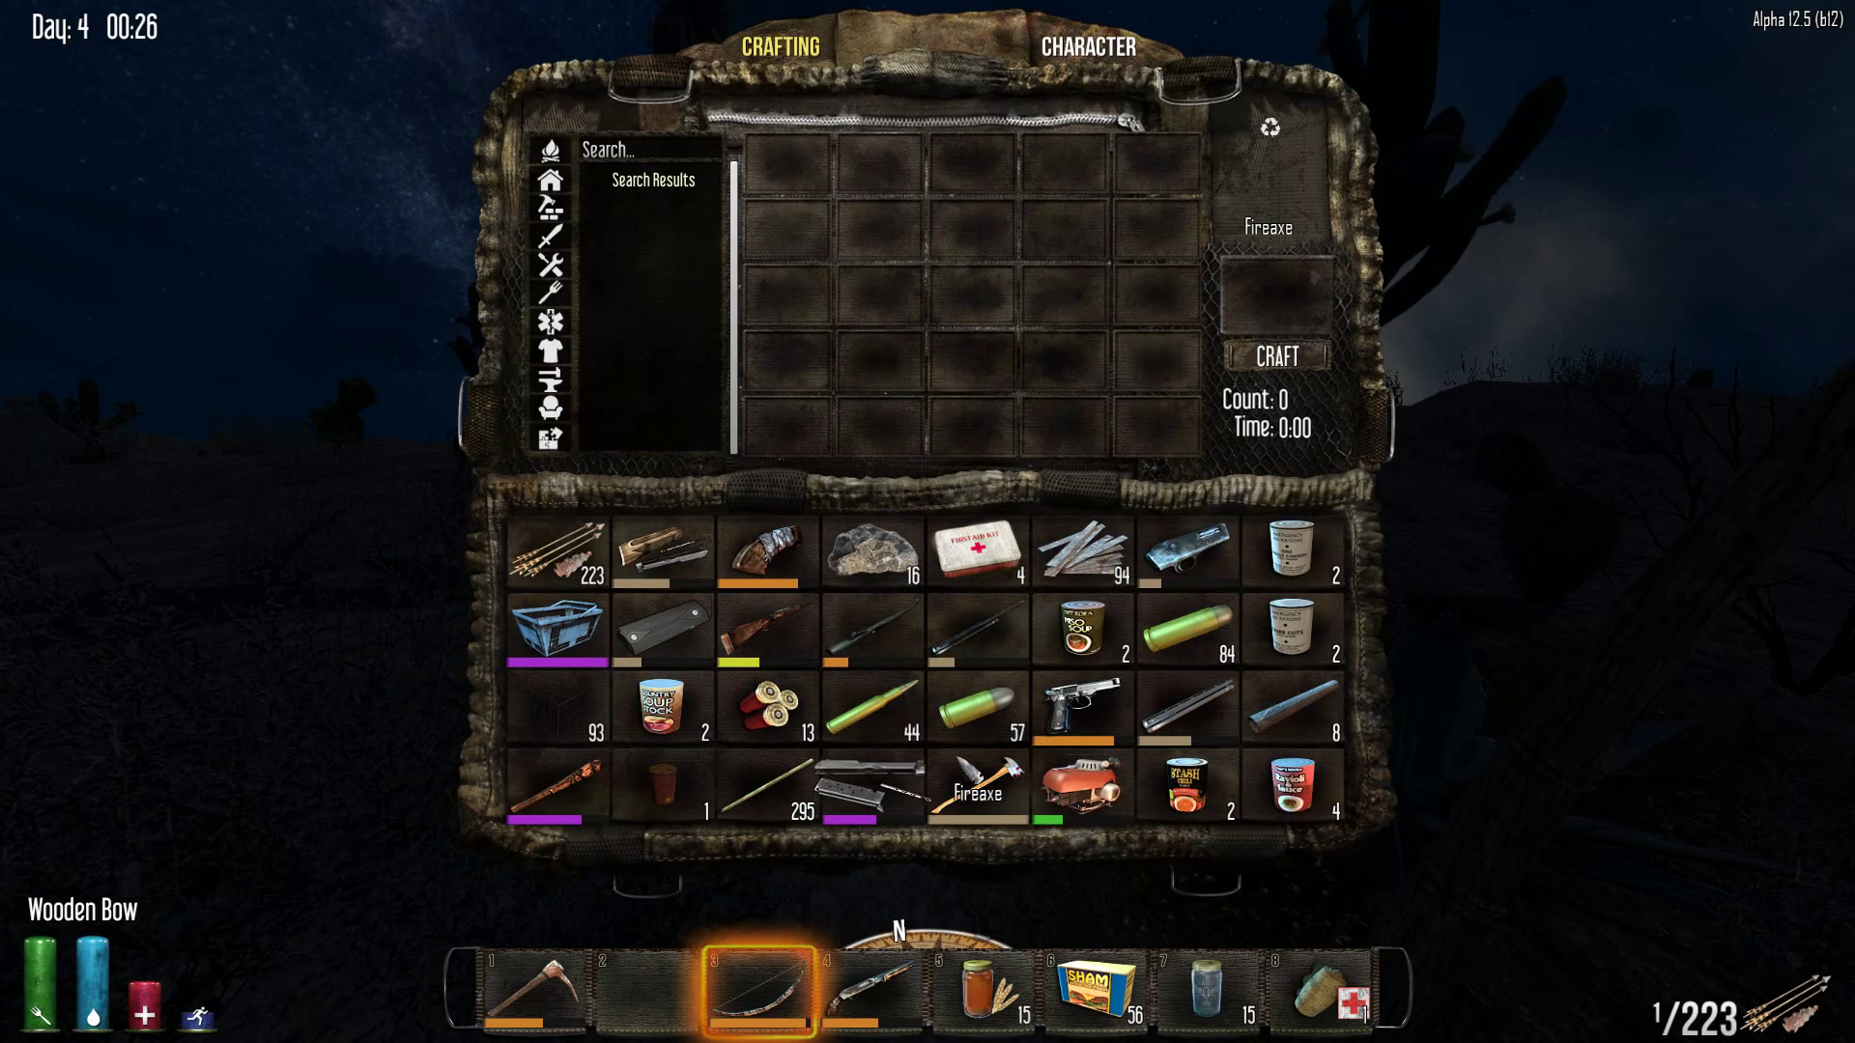
{"action": "left_click", "coordinate": [534, 991]}
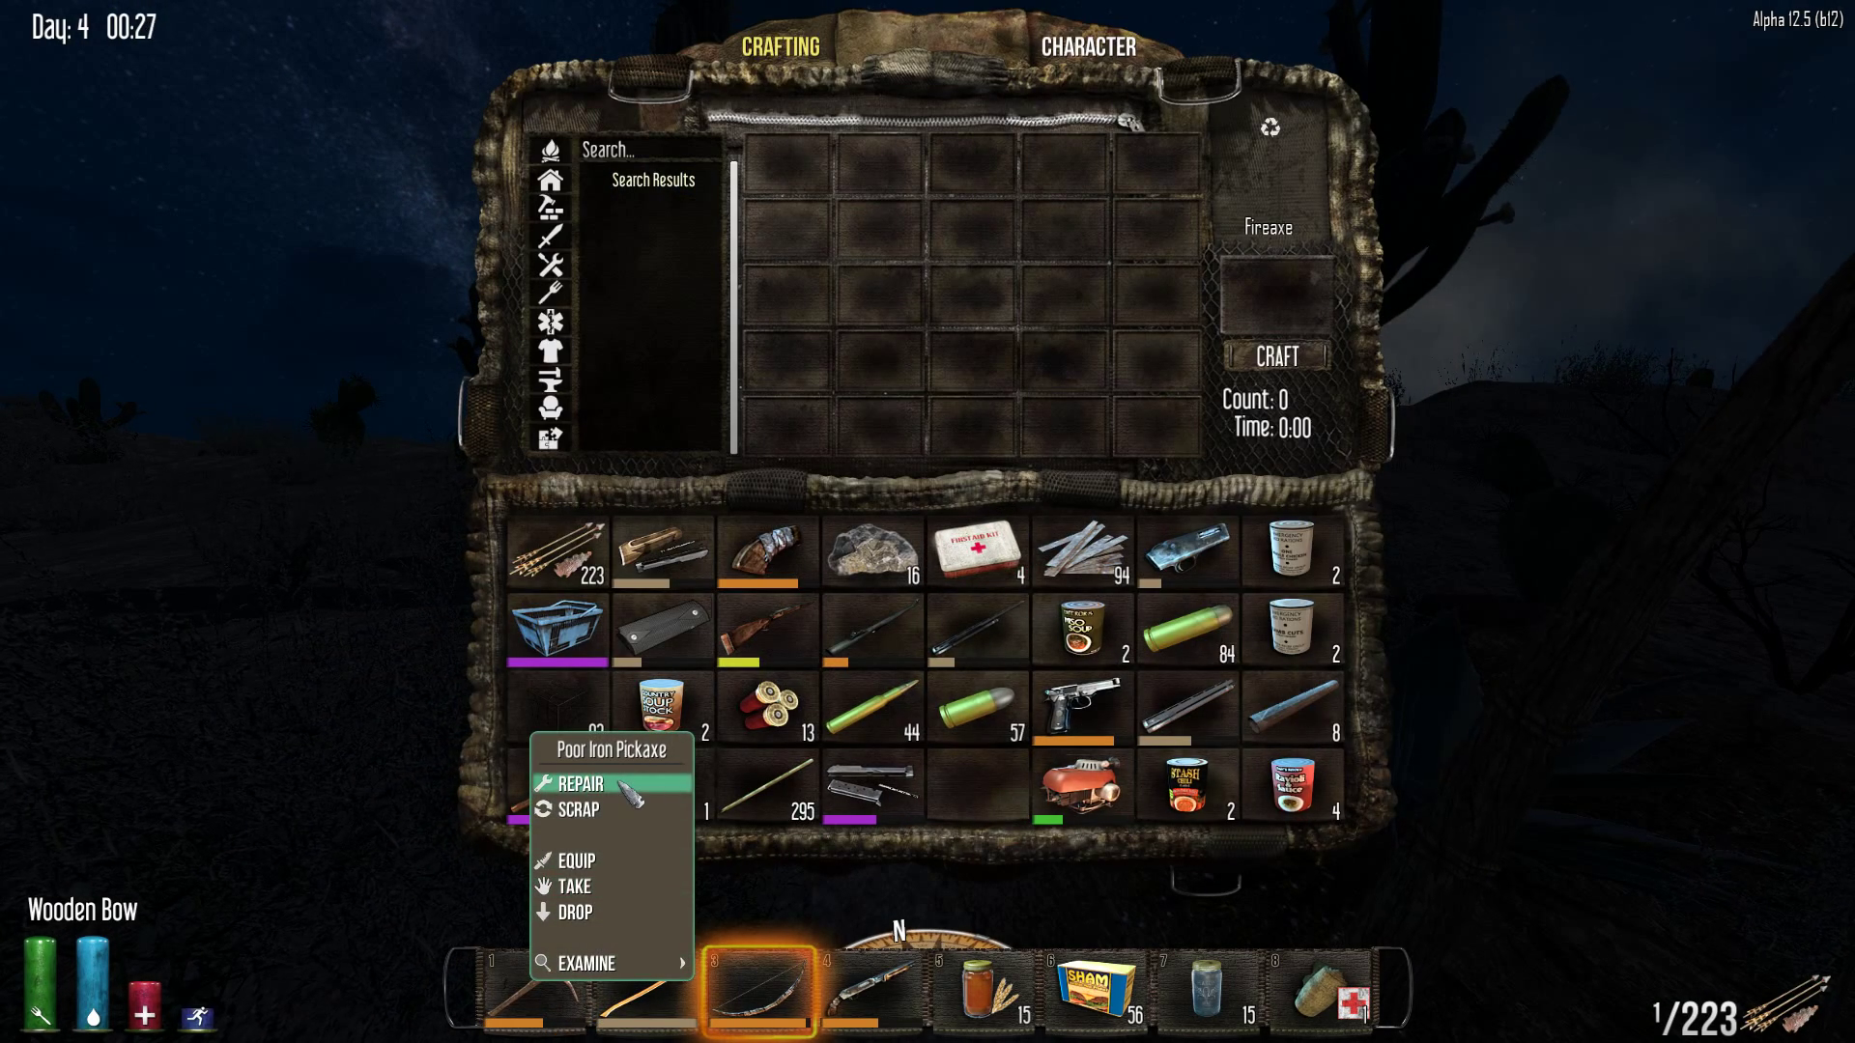
{"action": "left_click", "coordinate": [622, 783]}
{"action": "key", "text": "Tab"}
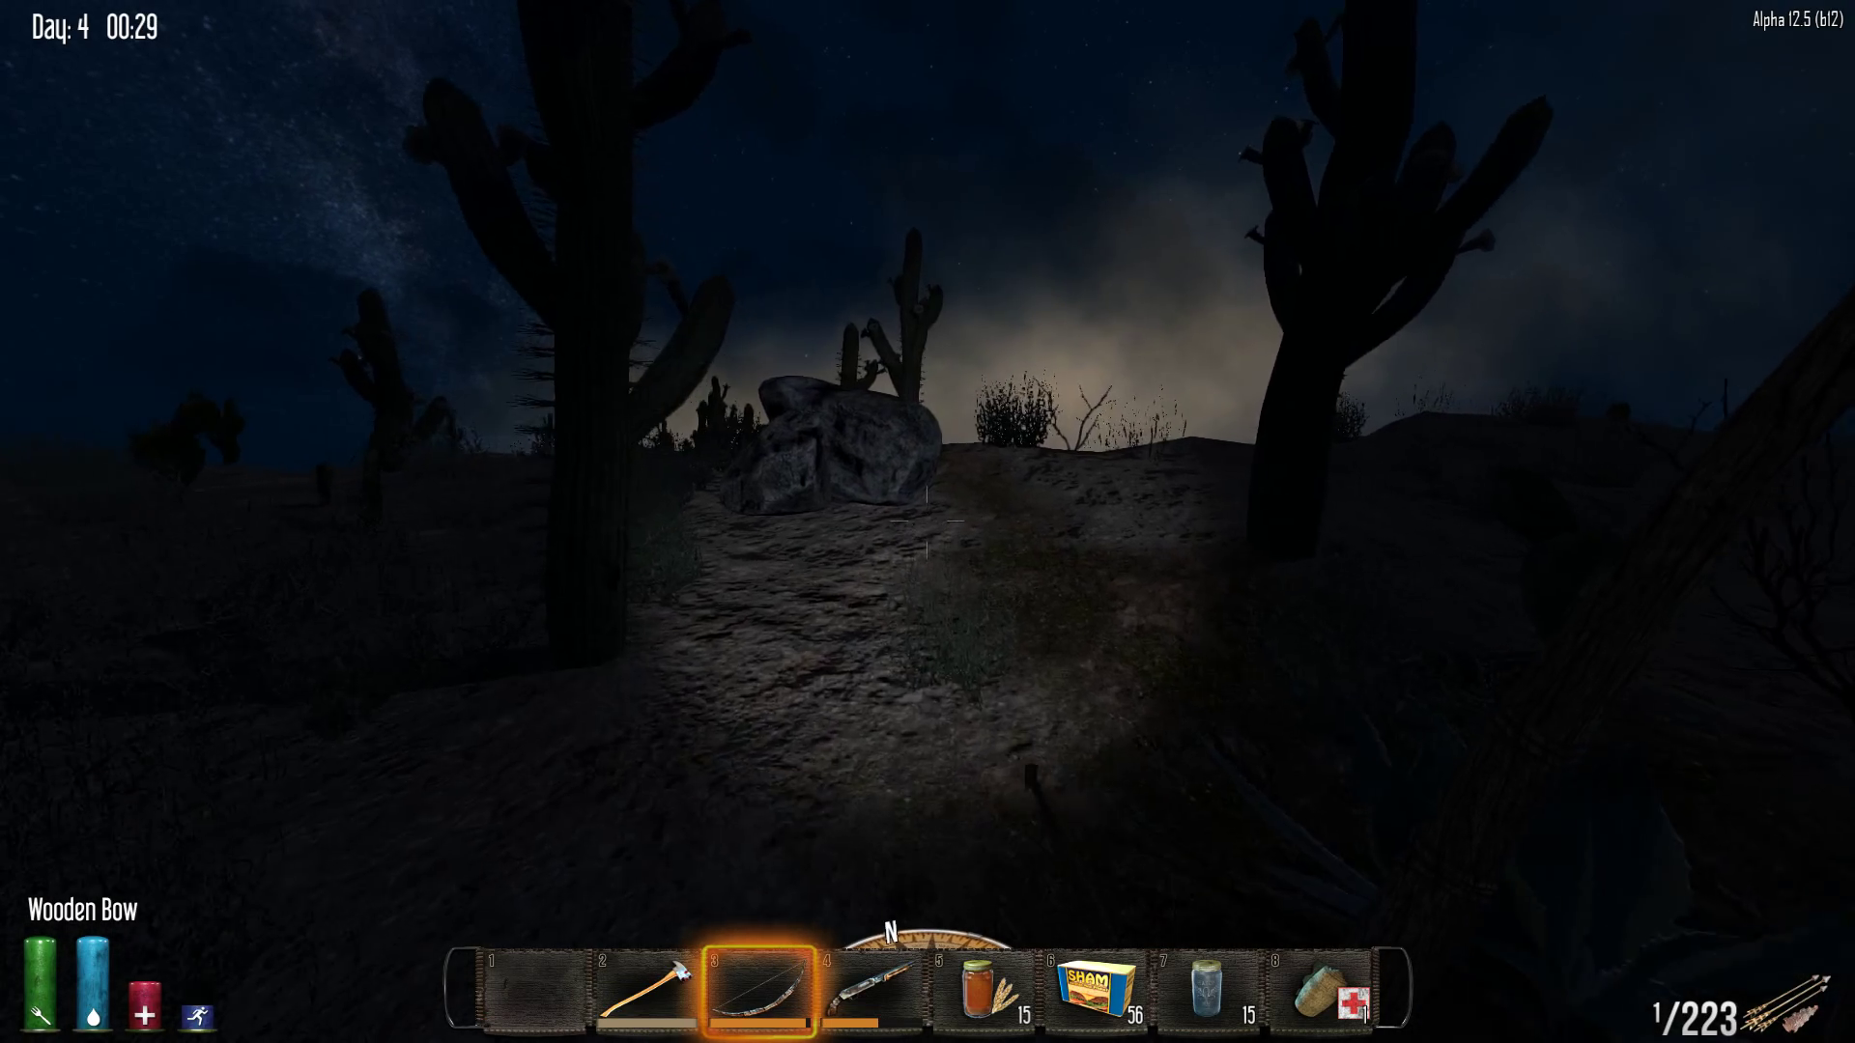
{"action": "key", "text": "w"}
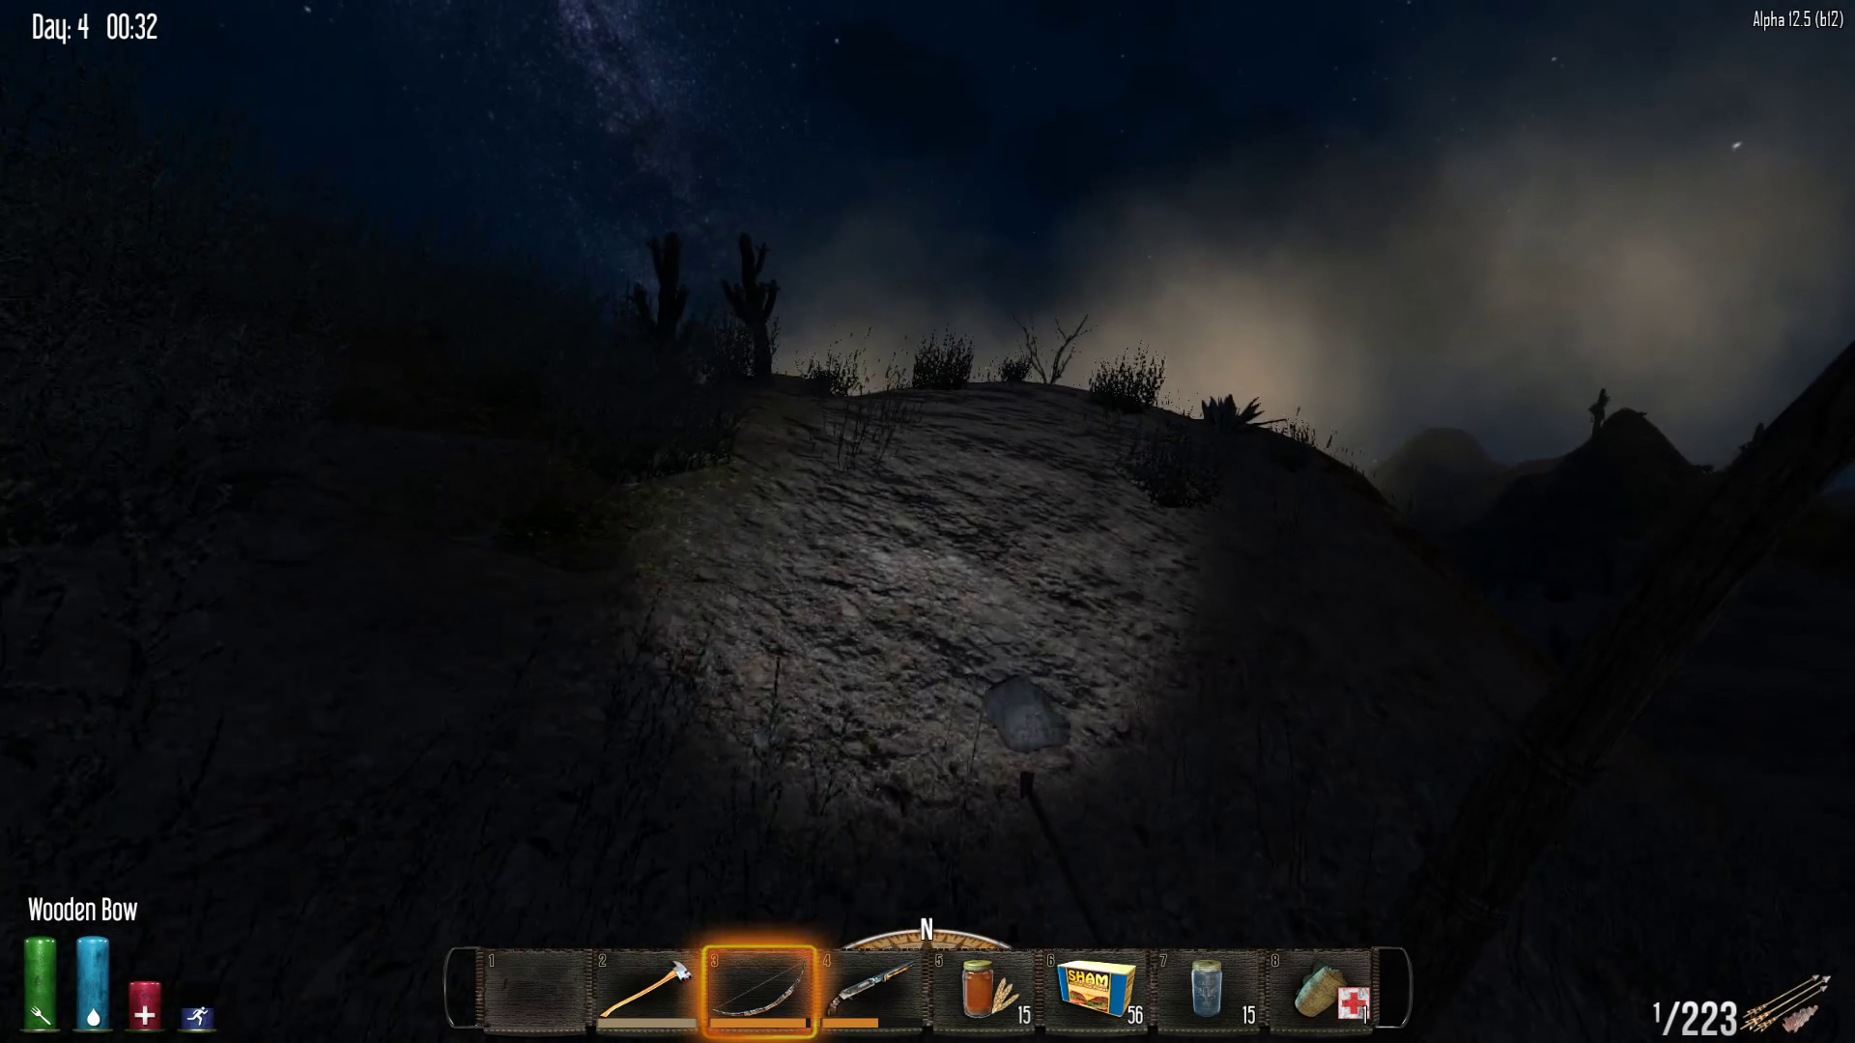
{"action": "key", "text": "Tab"}
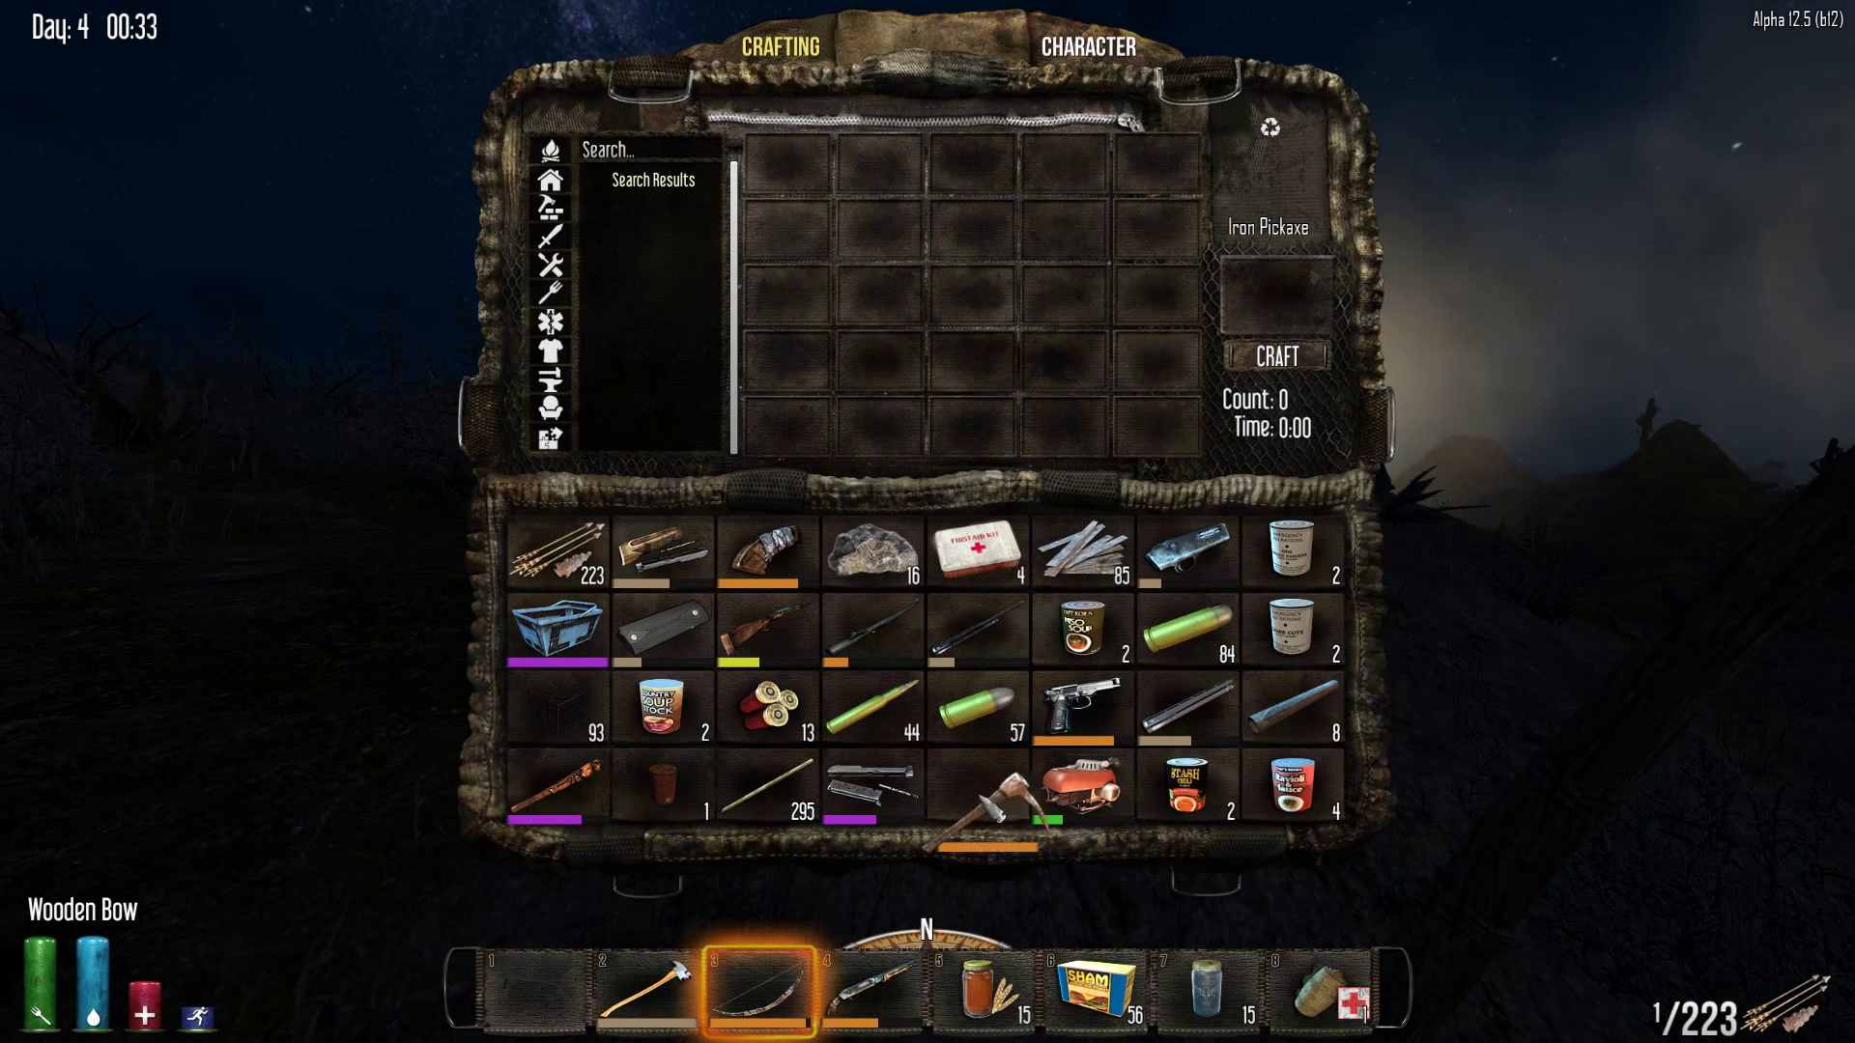
{"action": "key", "text": "Tab"}
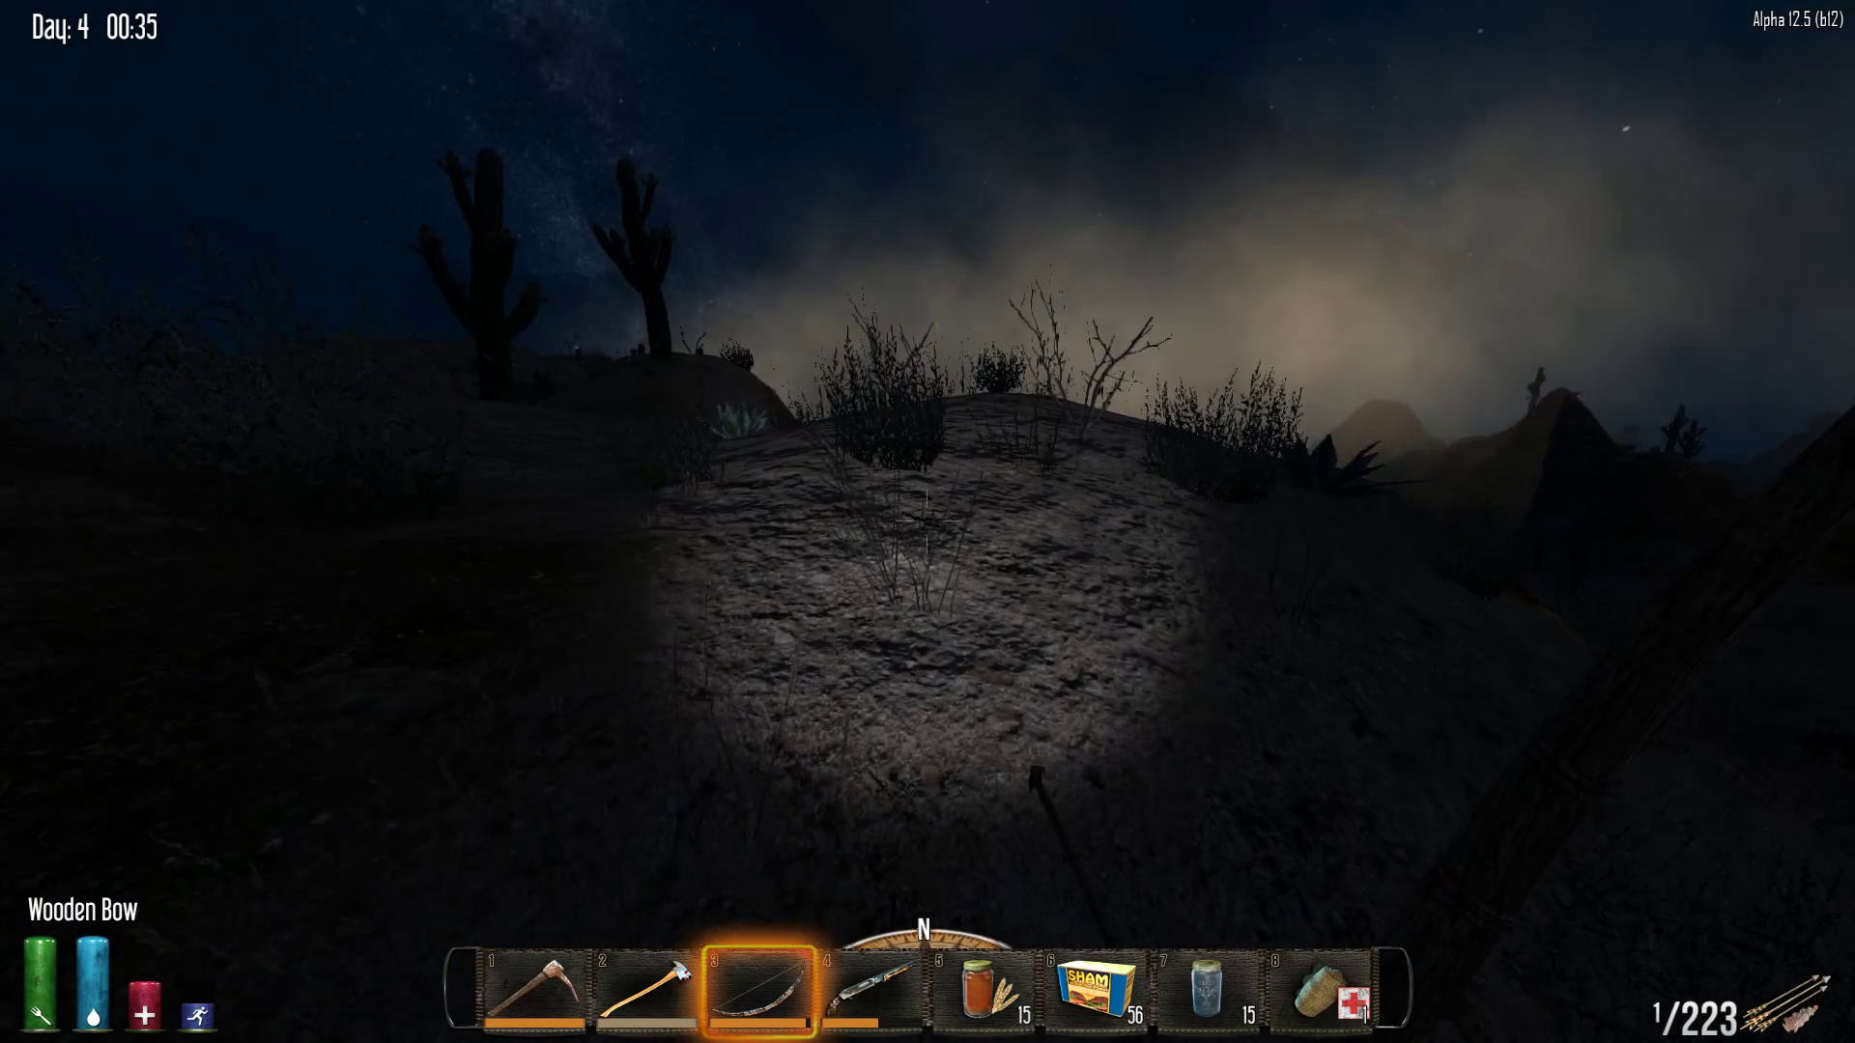
Walk past cacti and dead bushes to the moonlit hill, then open the world map
{"action": "key", "text": "Tab"}
{"action": "key", "text": "Tab"}
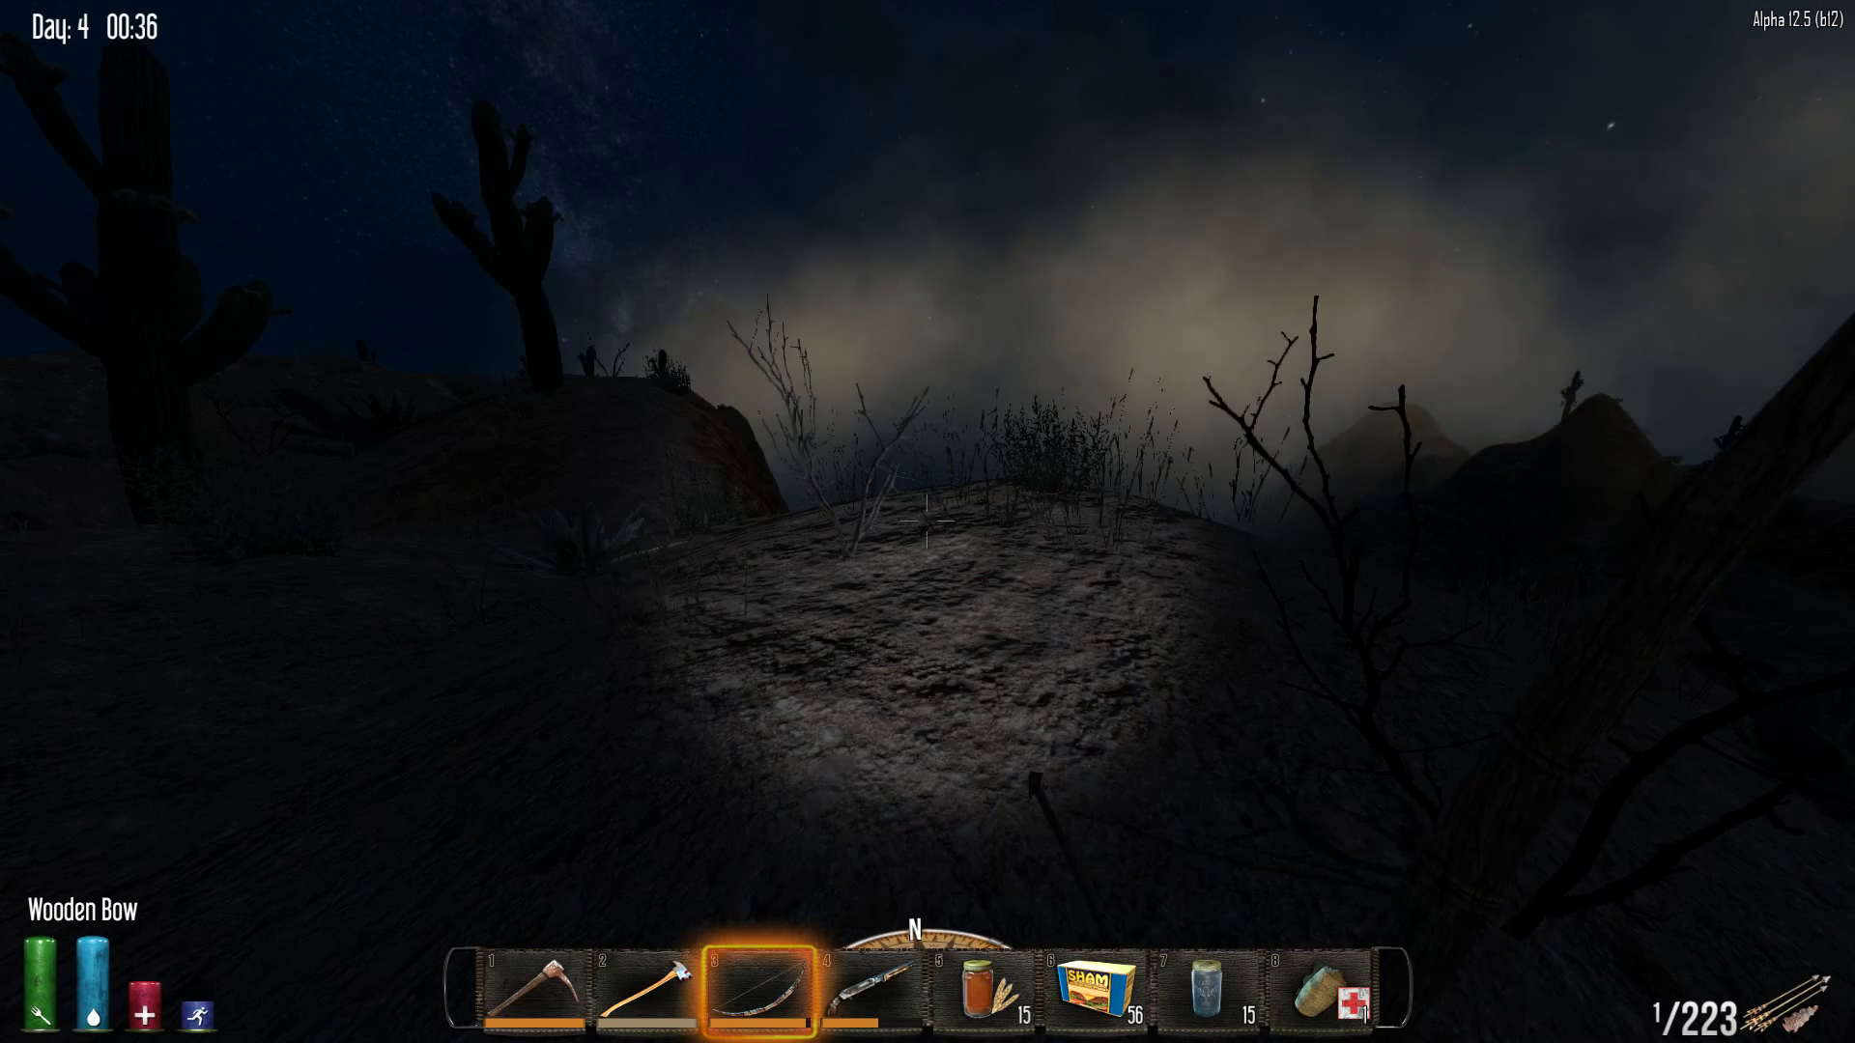
{"action": "key", "text": "Tab"}
{"action": "key", "text": "Tab"}
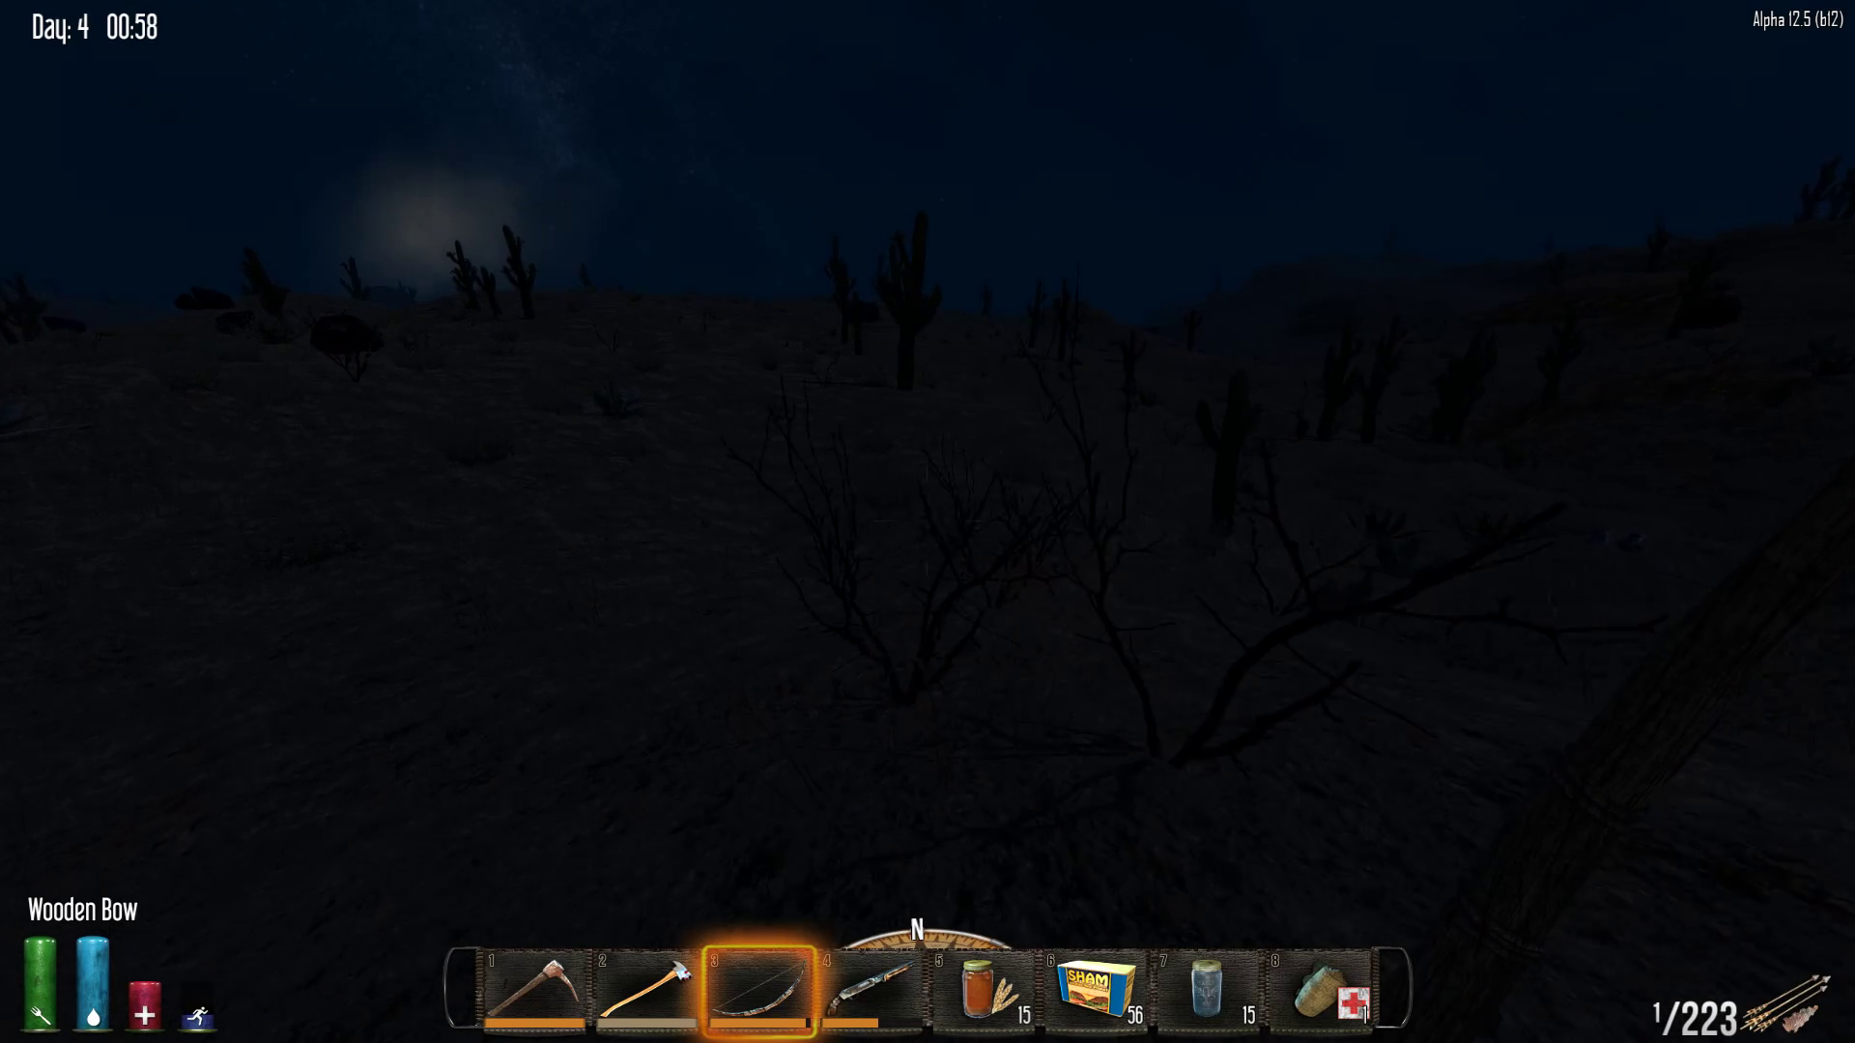
{"action": "key", "text": "w"}
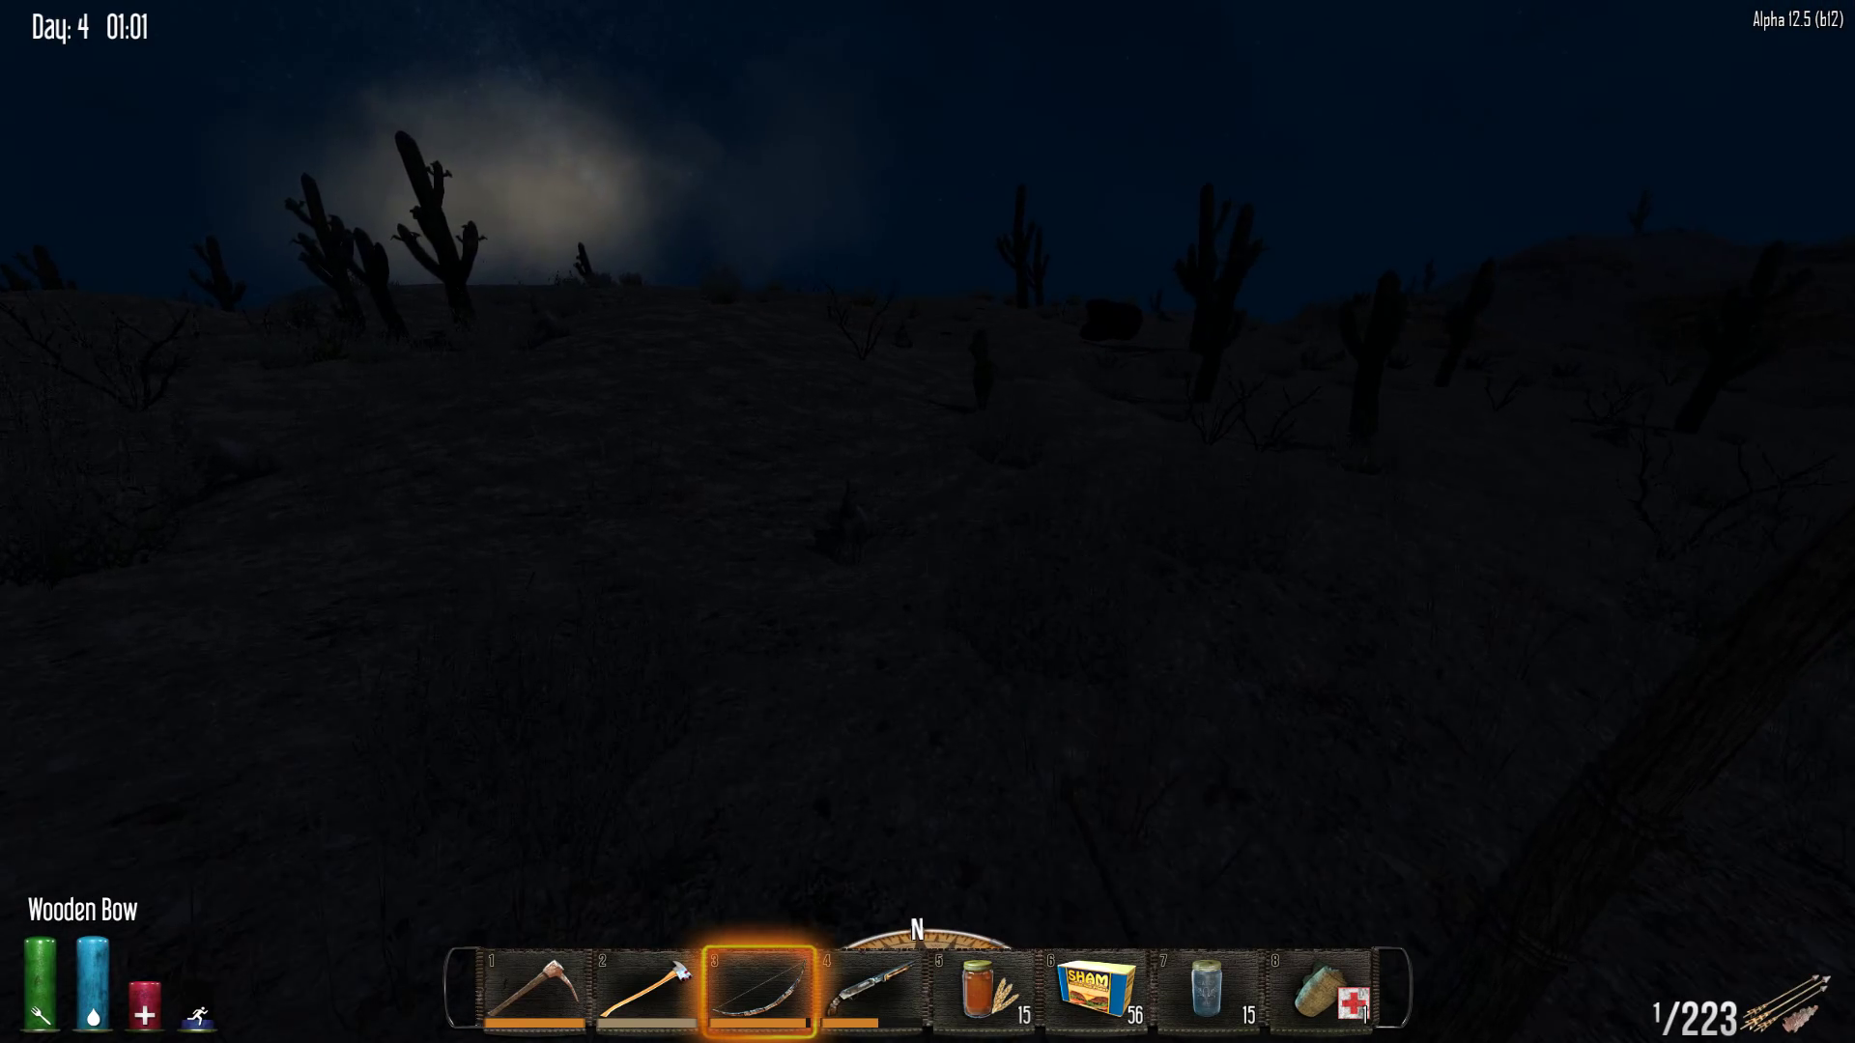
{"action": "key", "text": "w"}
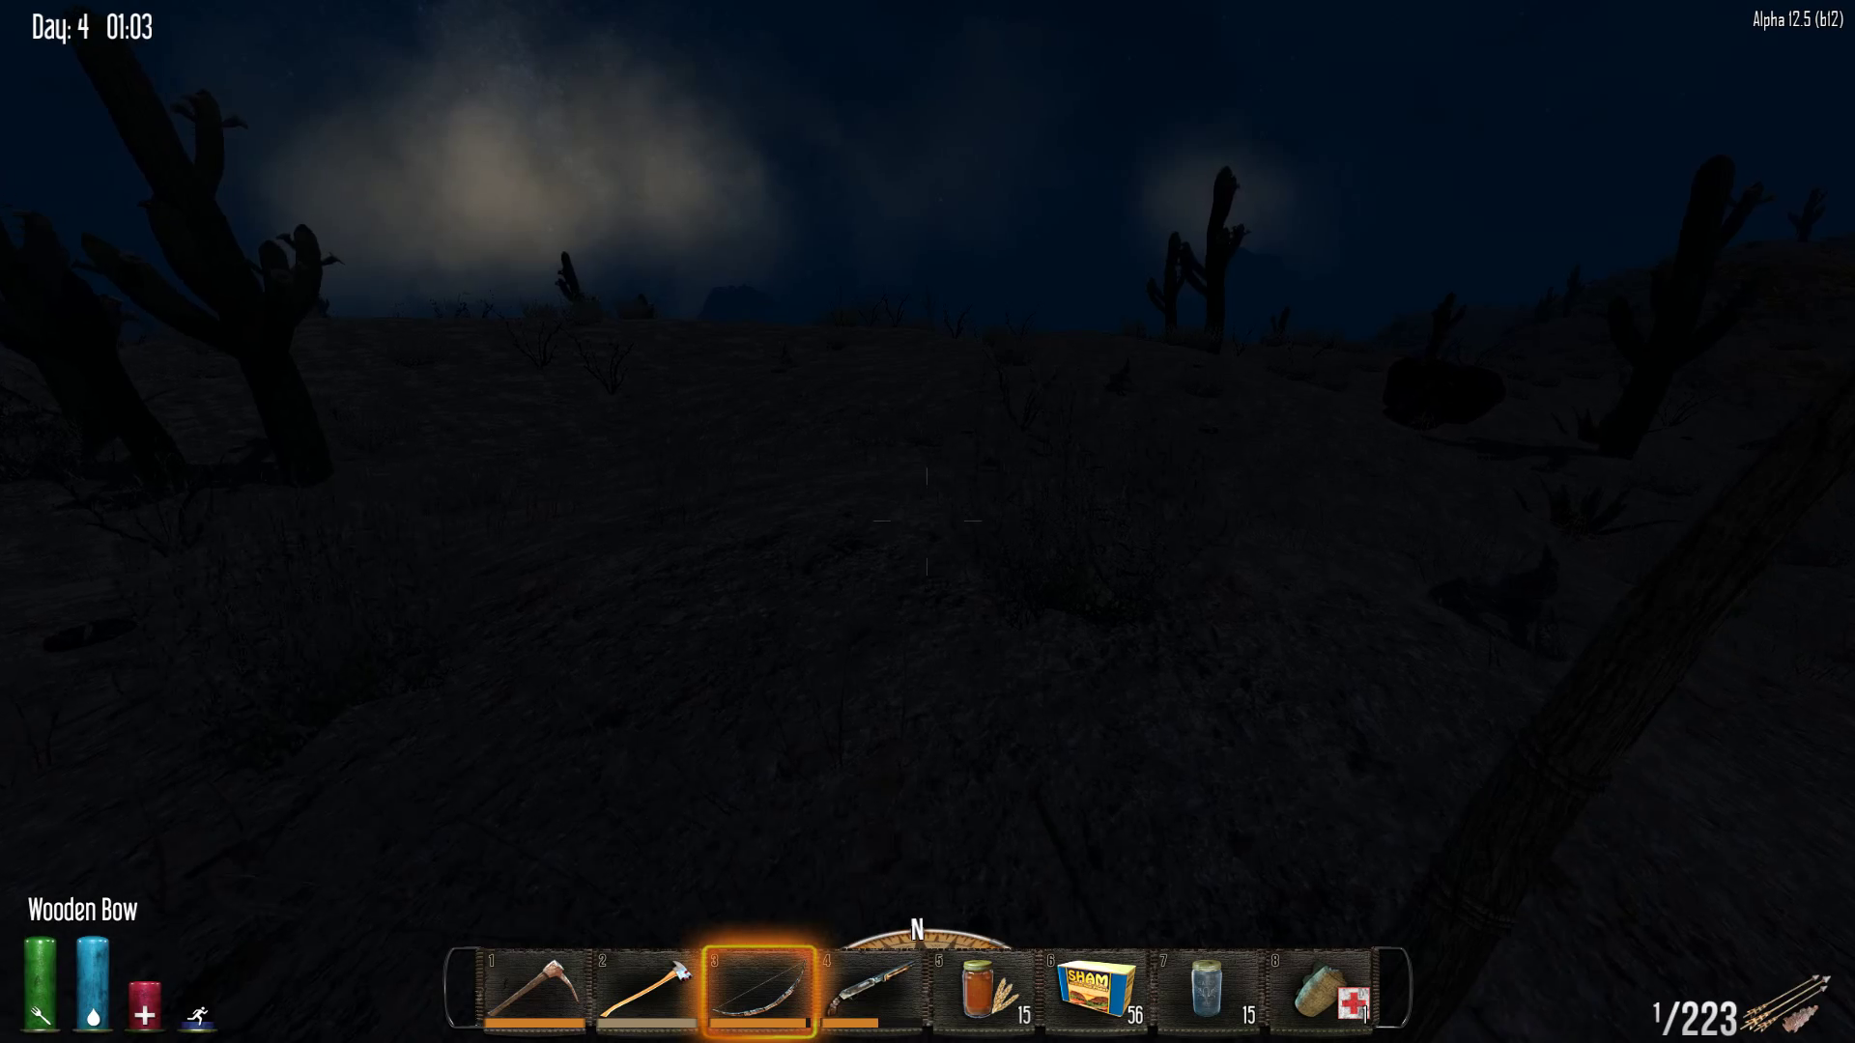
{"action": "key", "text": "w"}
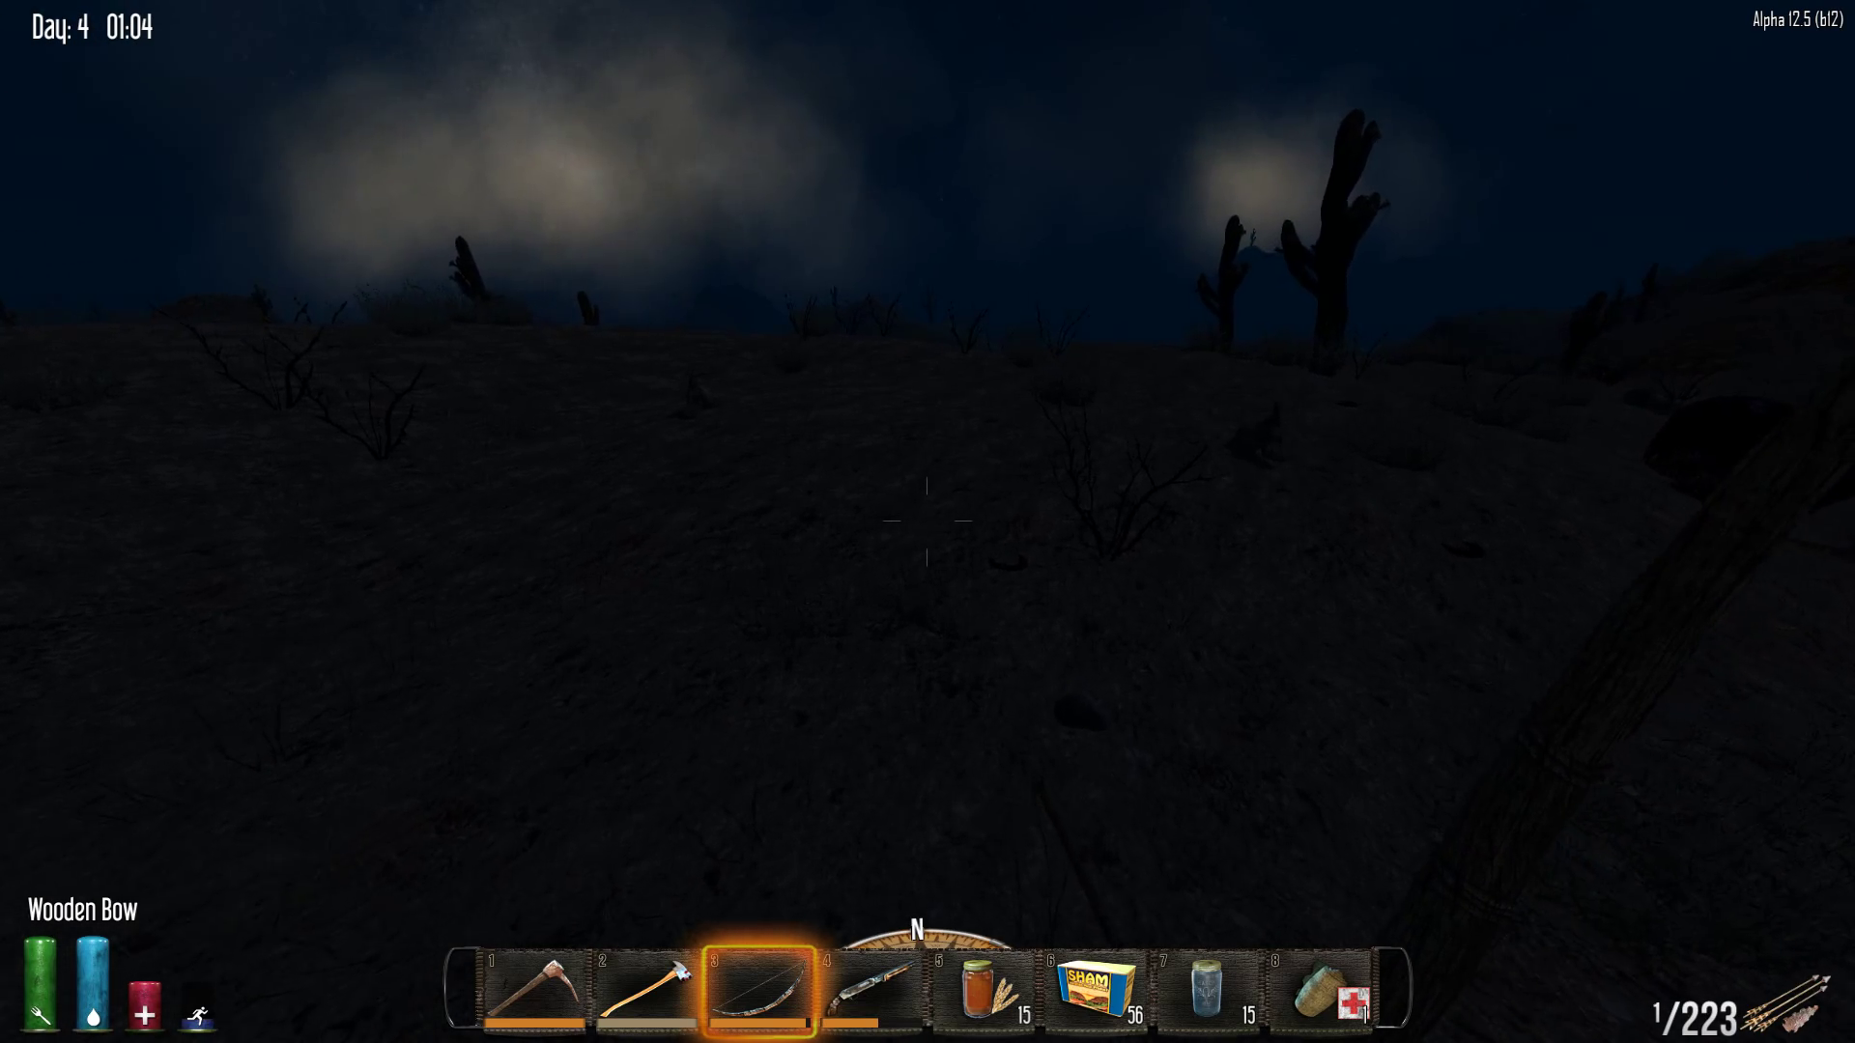
{"action": "key", "text": "w"}
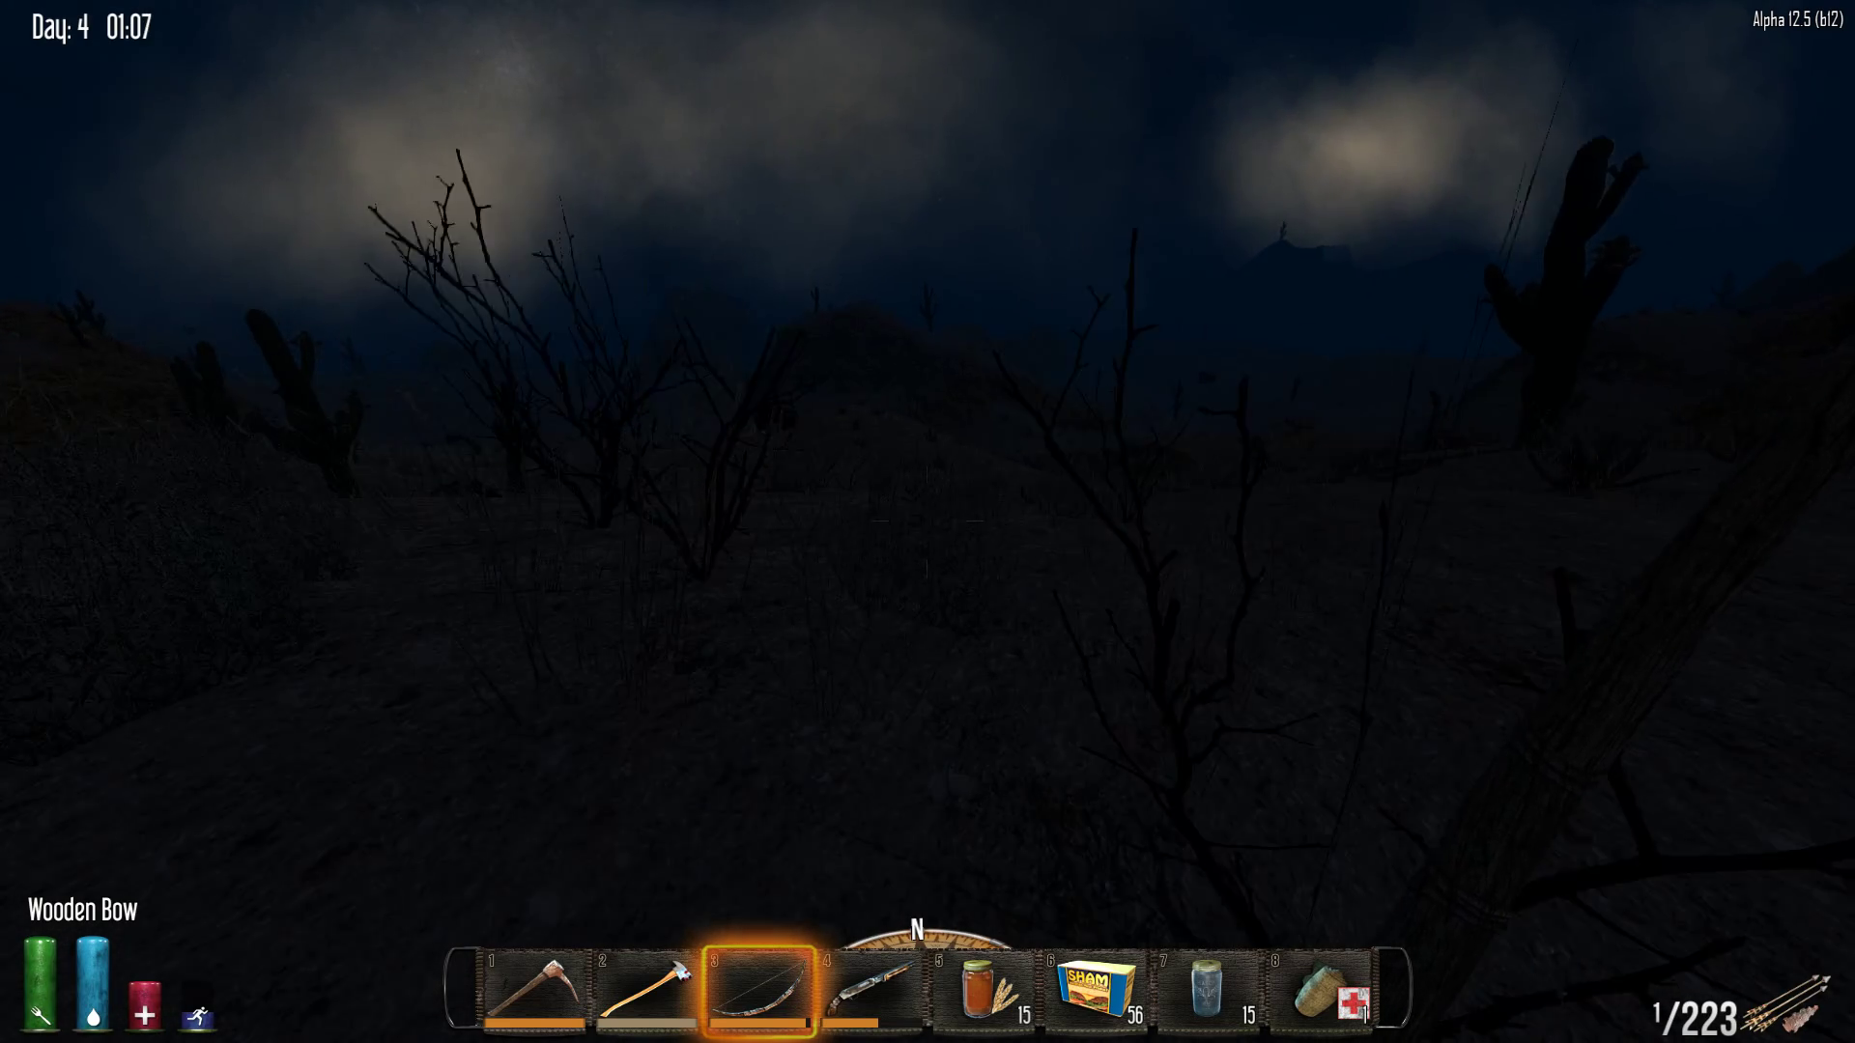
{"action": "key", "text": "w"}
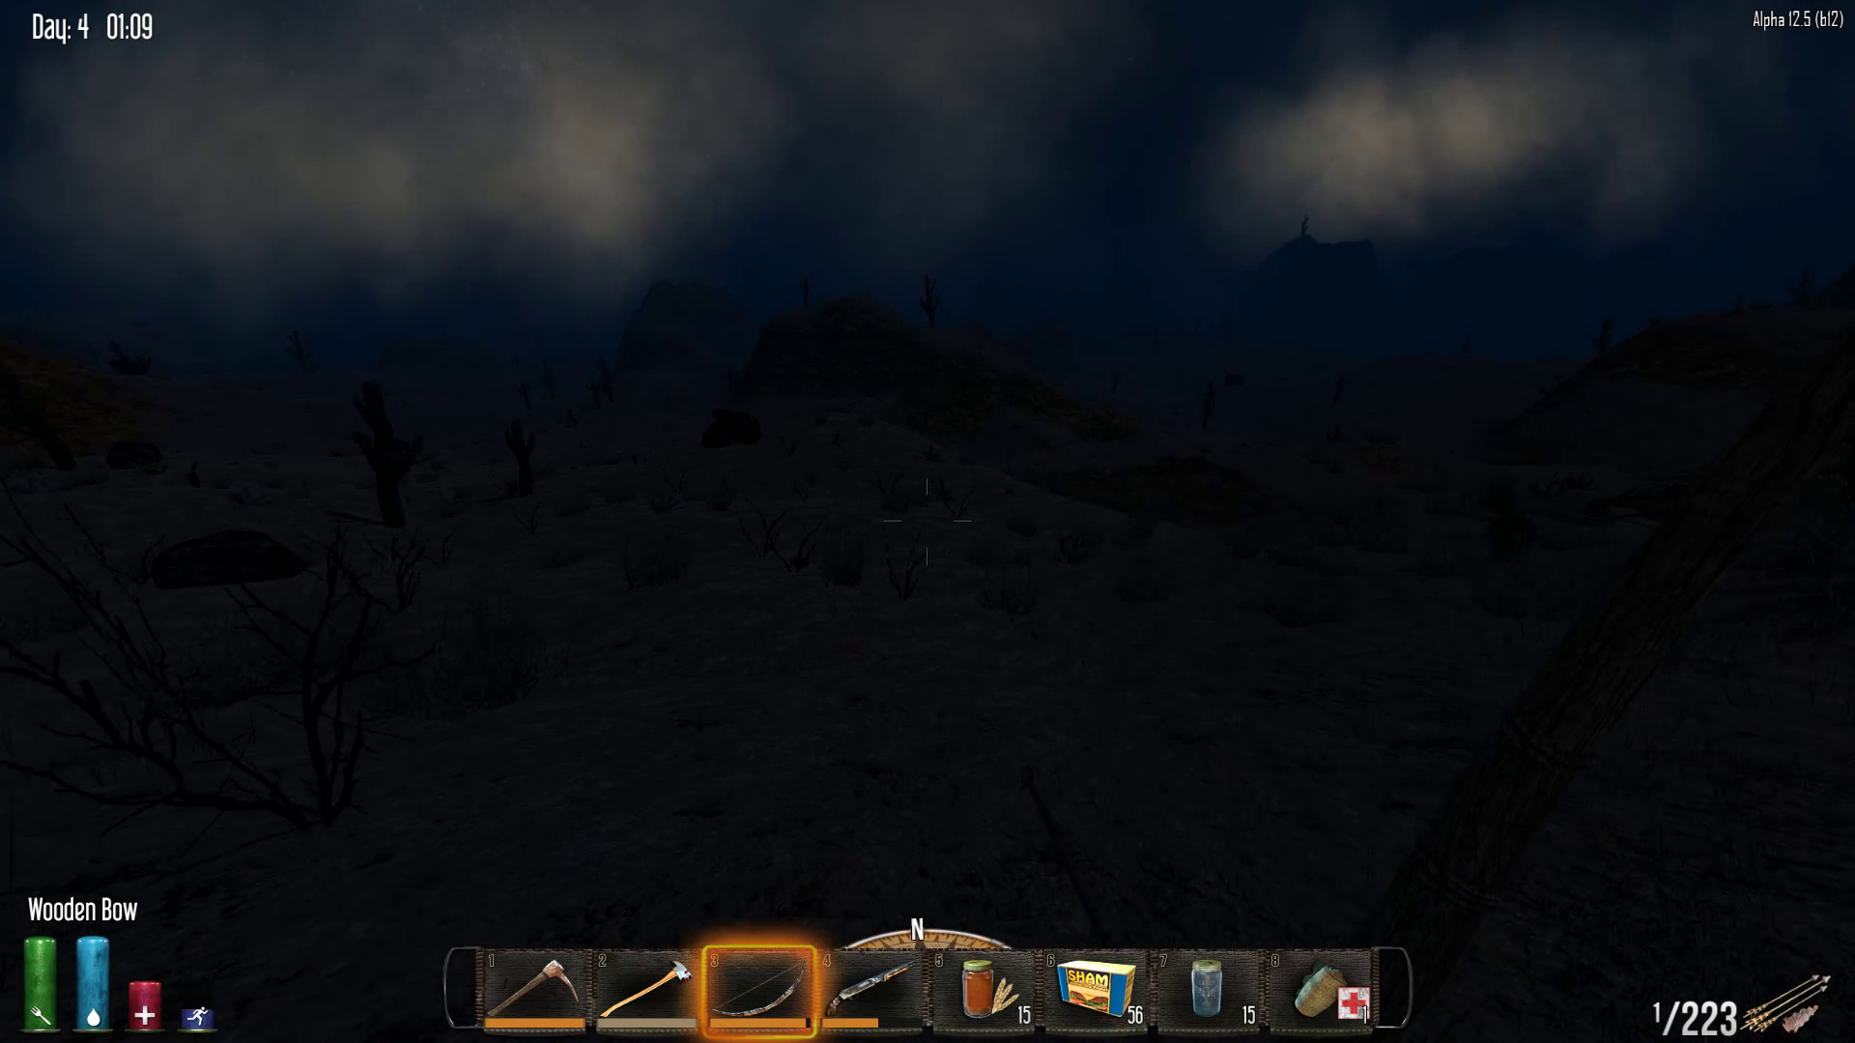
{"action": "key", "text": "w"}
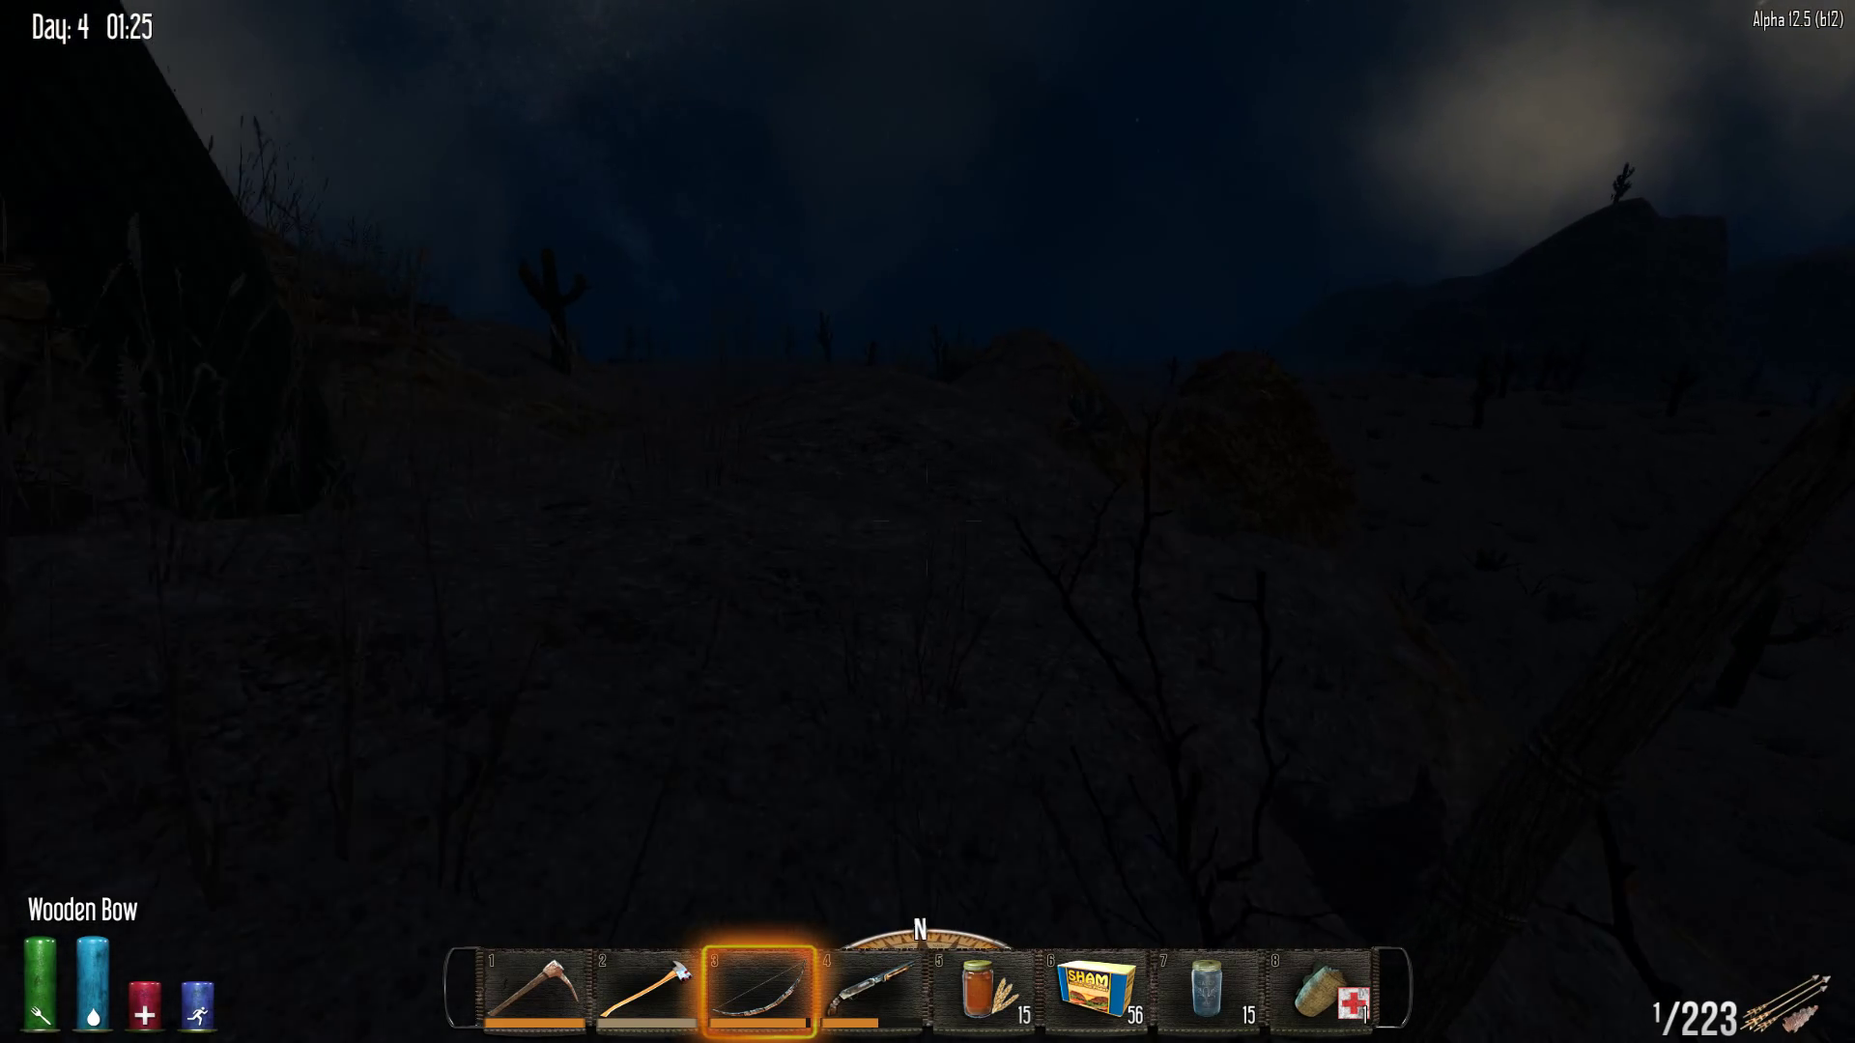
{"action": "key", "text": "w"}
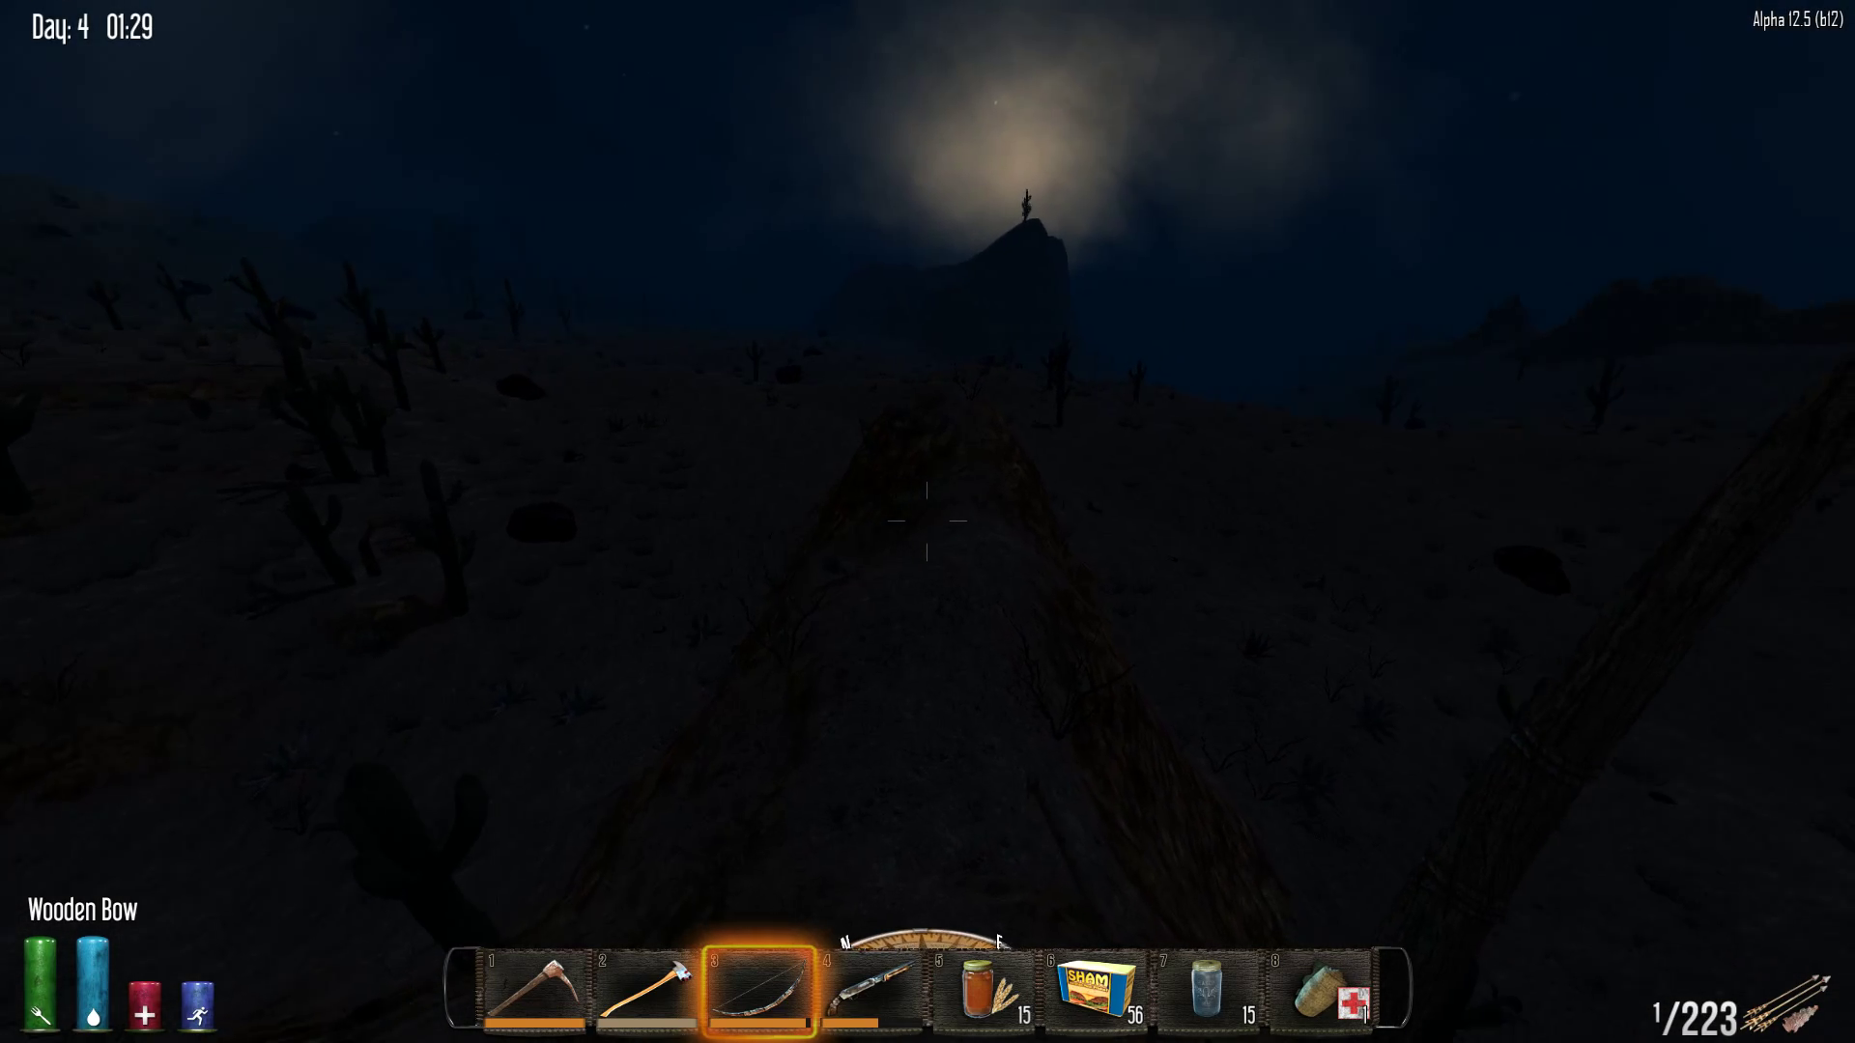
{"action": "key", "text": "w"}
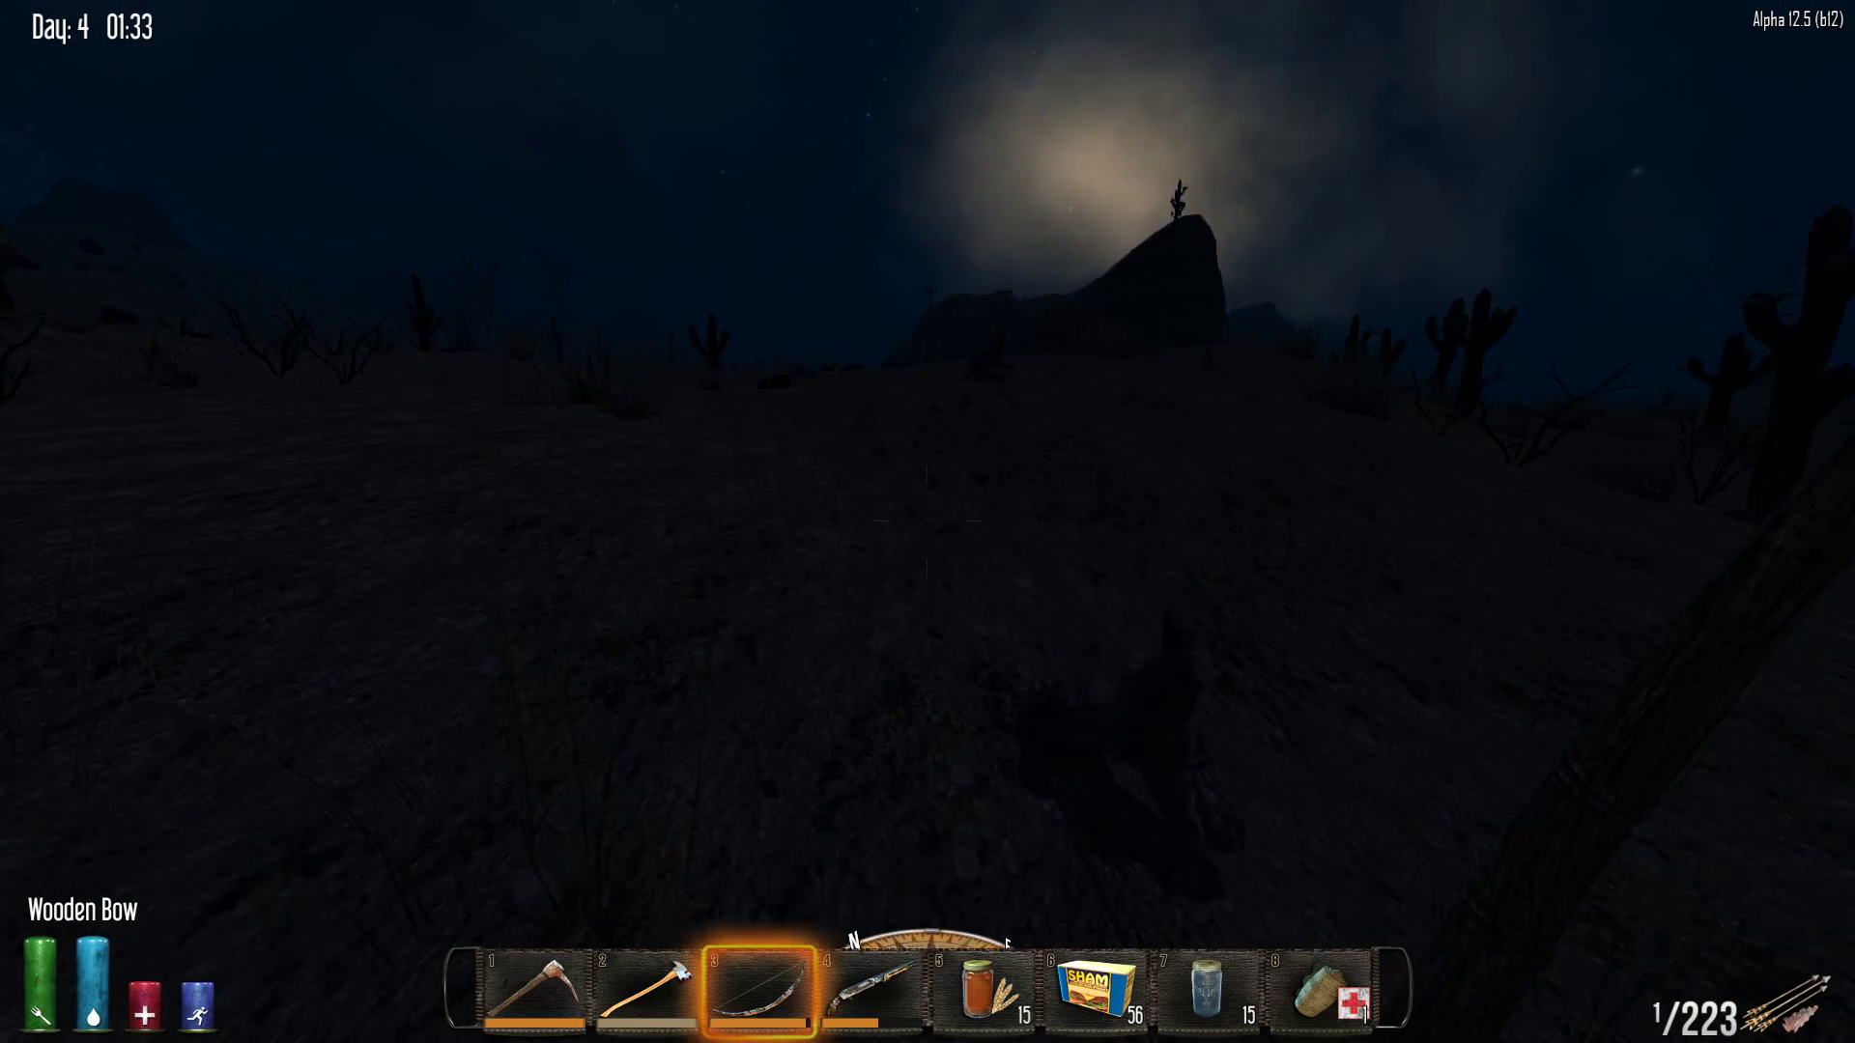
{"action": "key", "text": "m"}
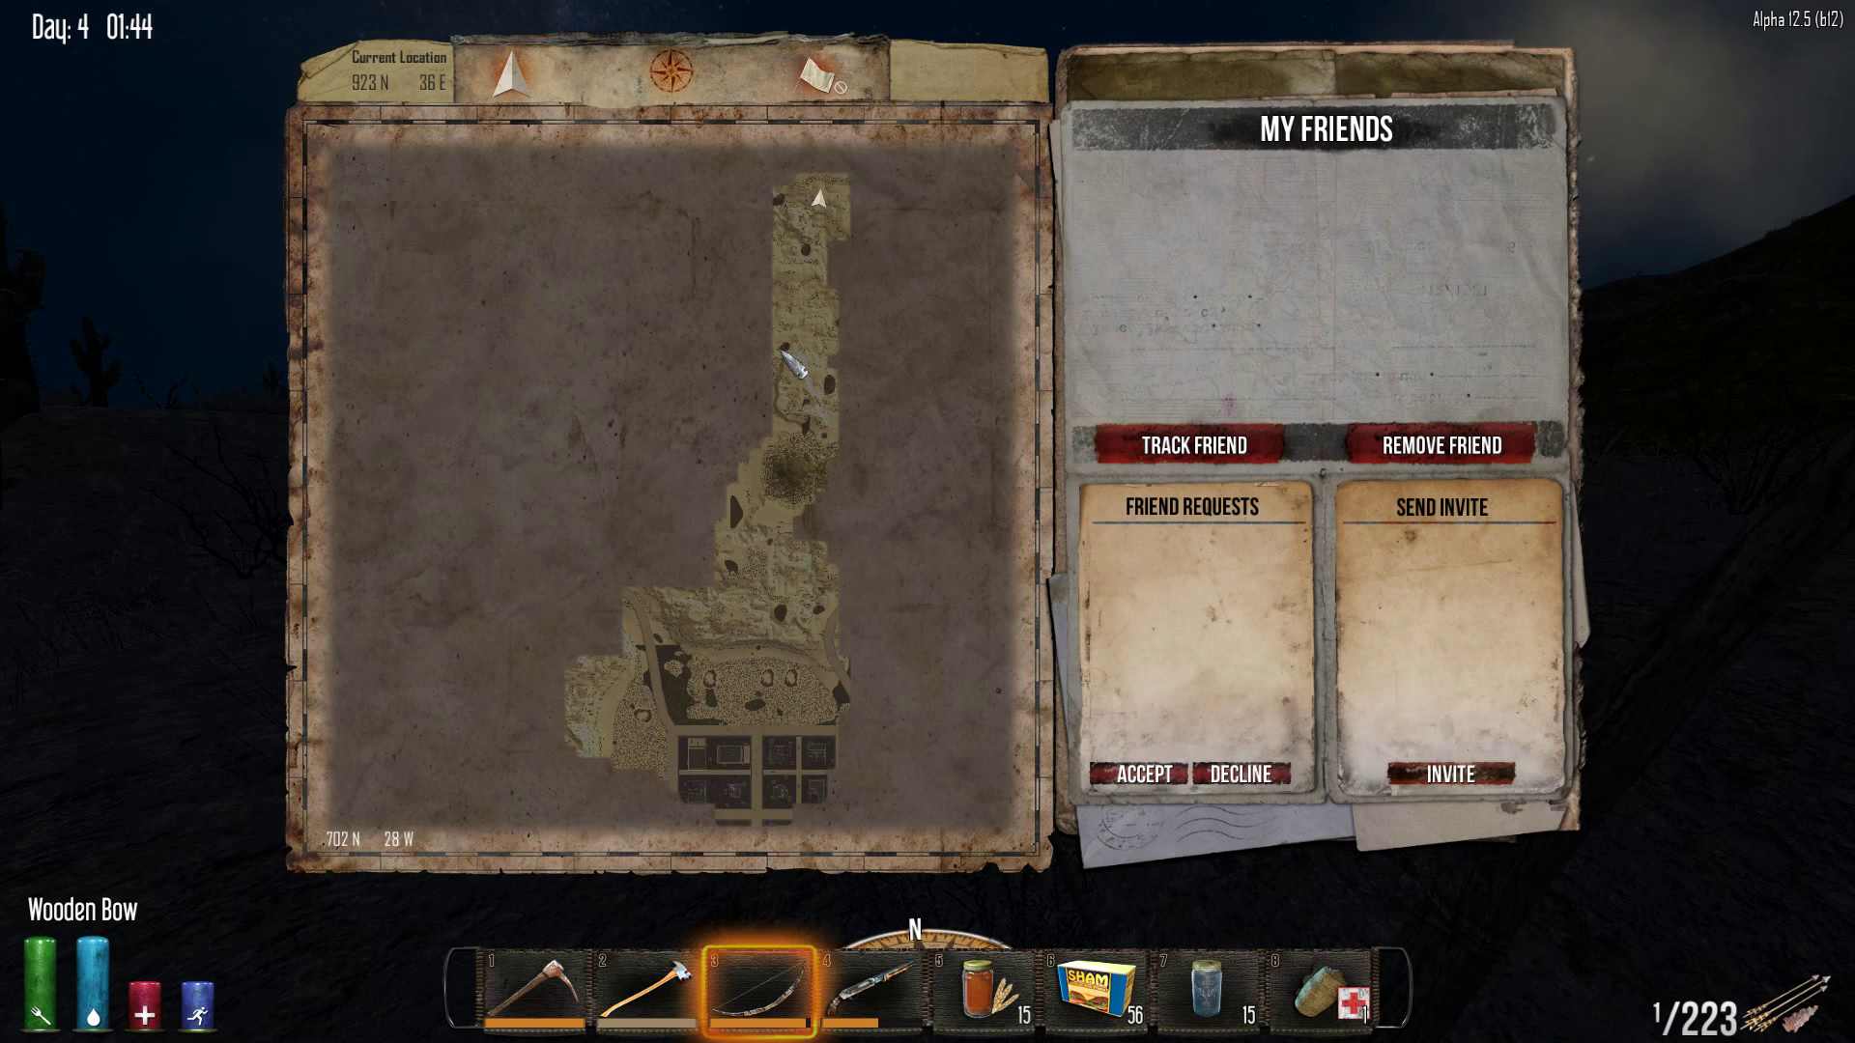
Walk through the night desert past the tall cactus and check the explored area on the map
{"action": "key", "text": "m"}
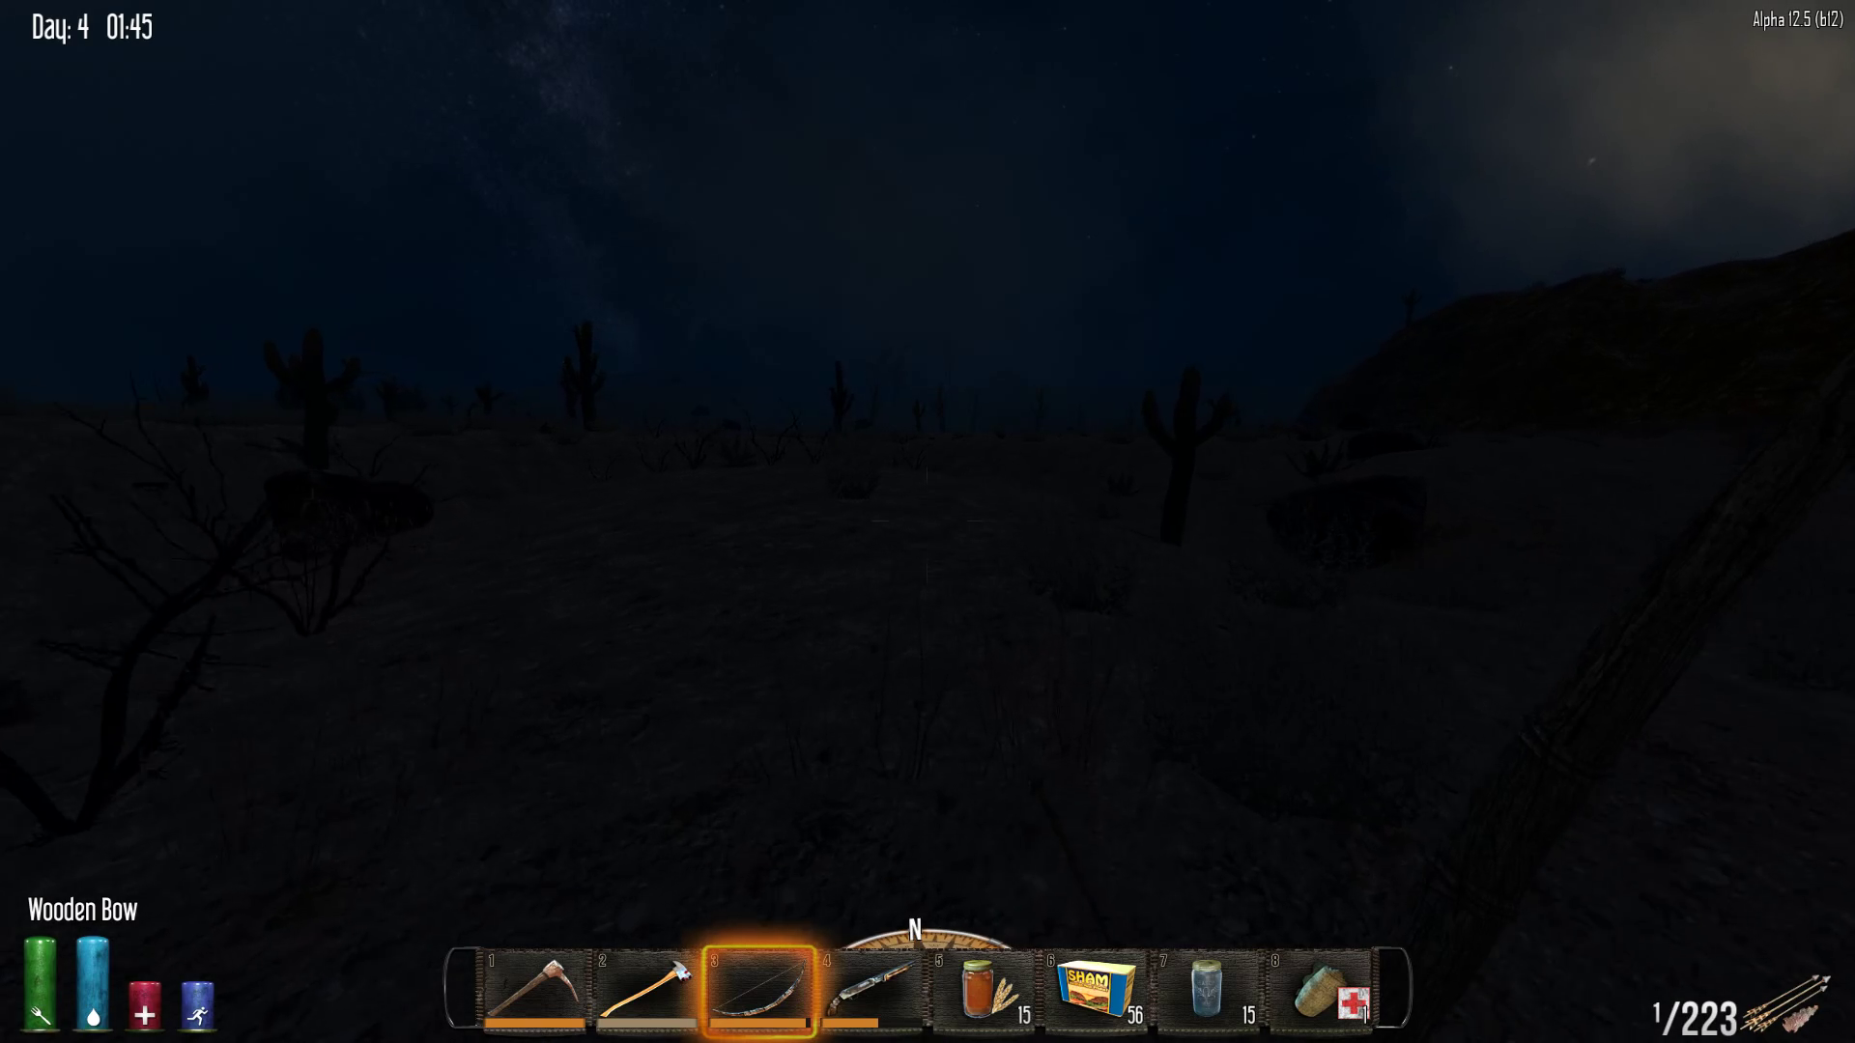
{"action": "key", "text": "w"}
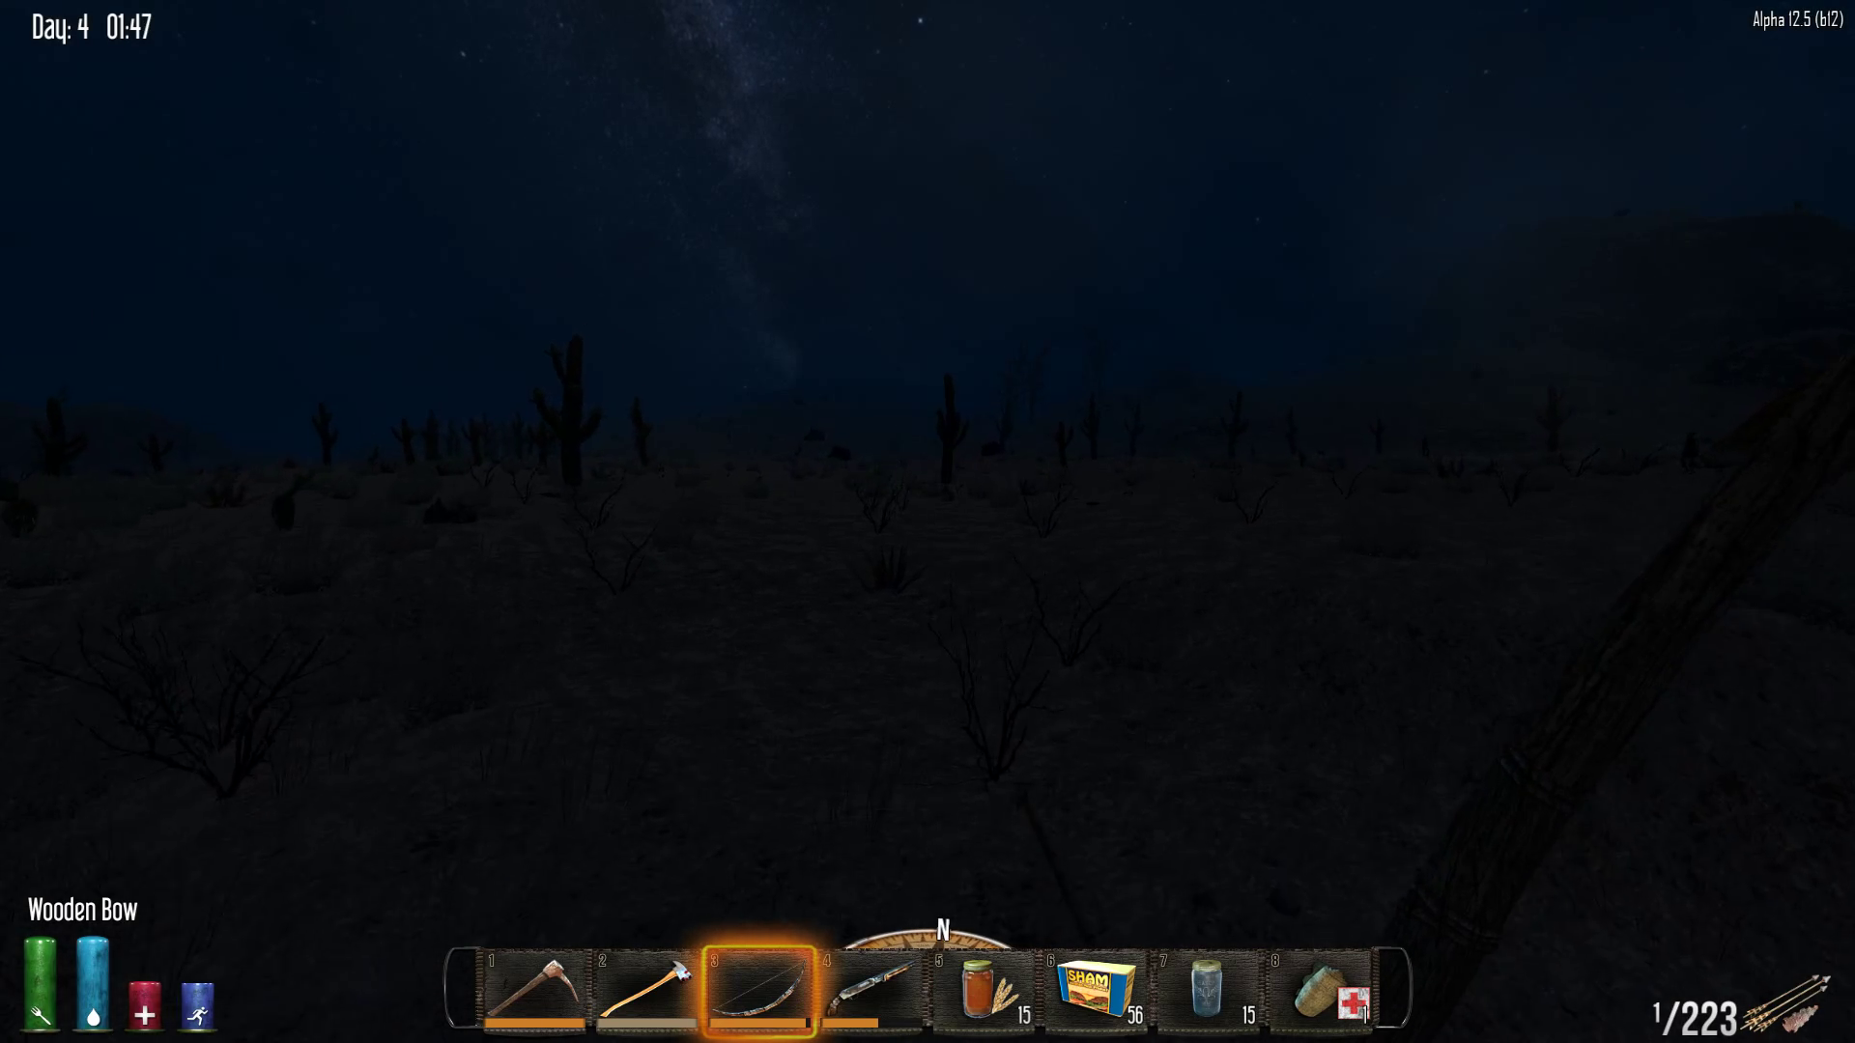
{"action": "key", "text": "w"}
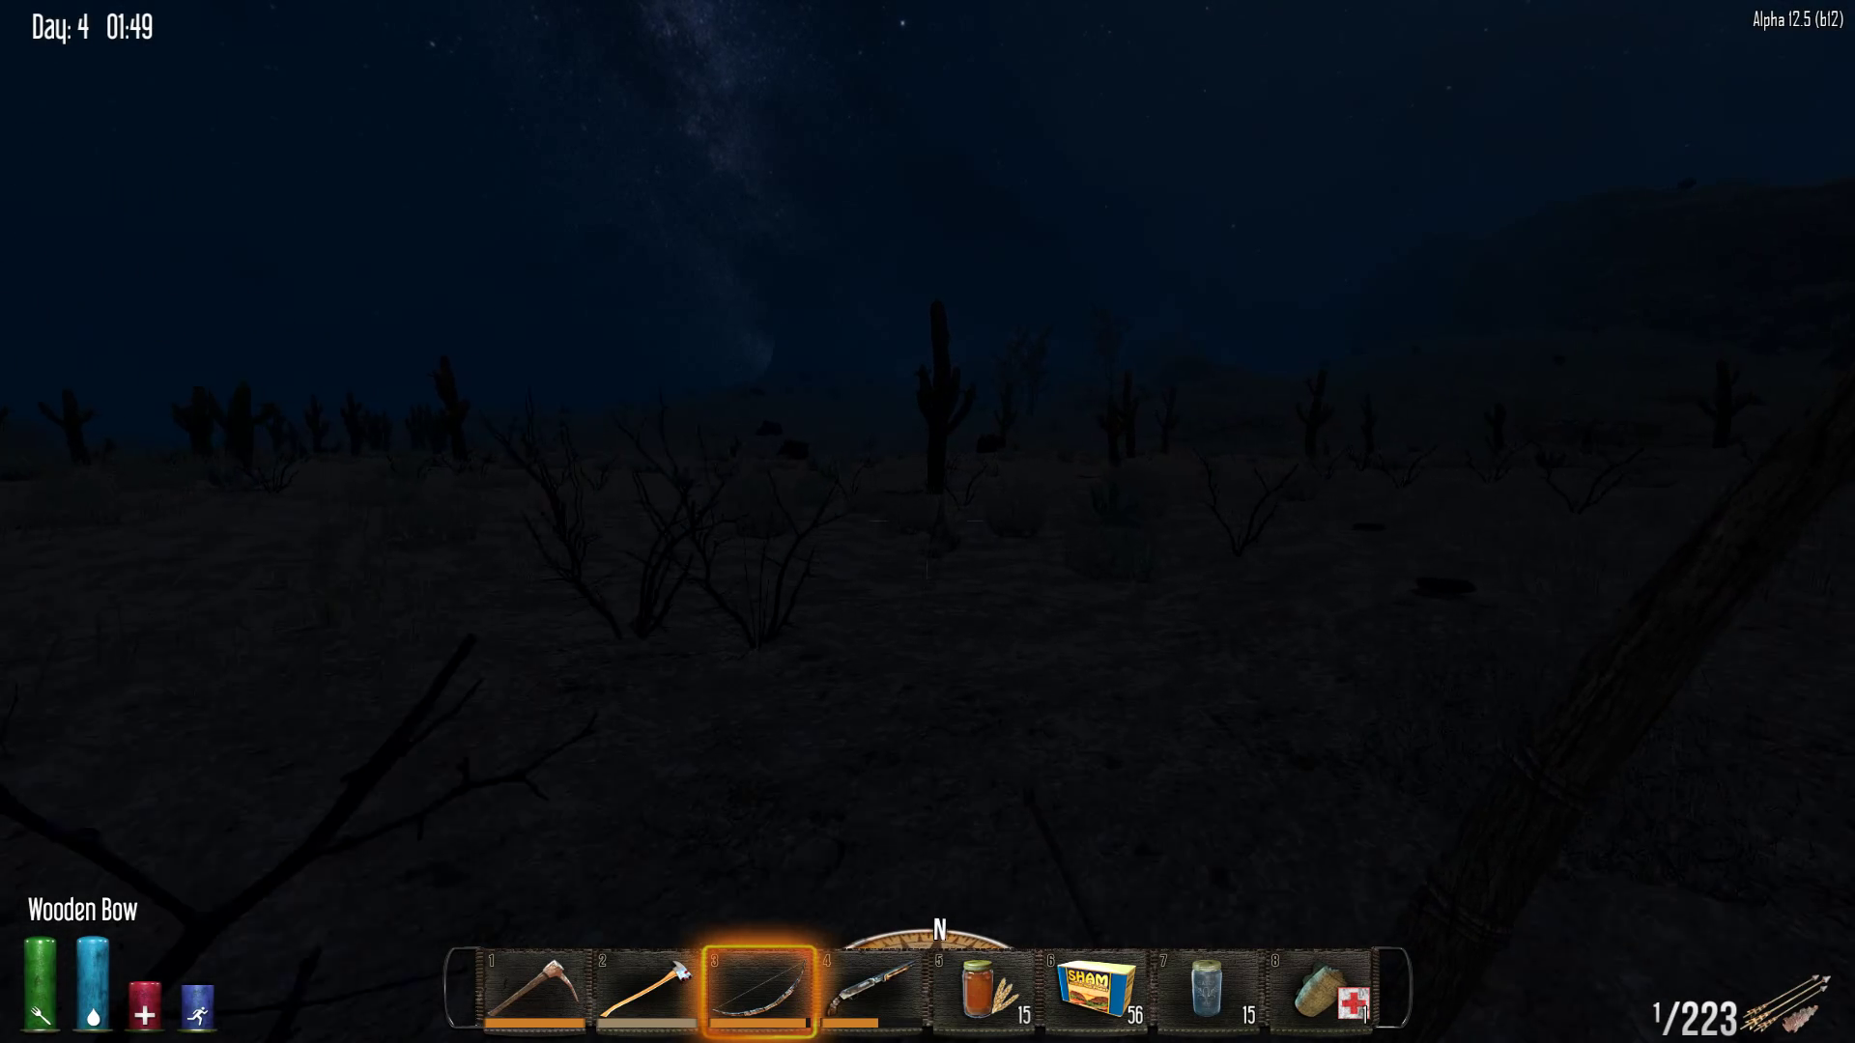
{"action": "key", "text": "w"}
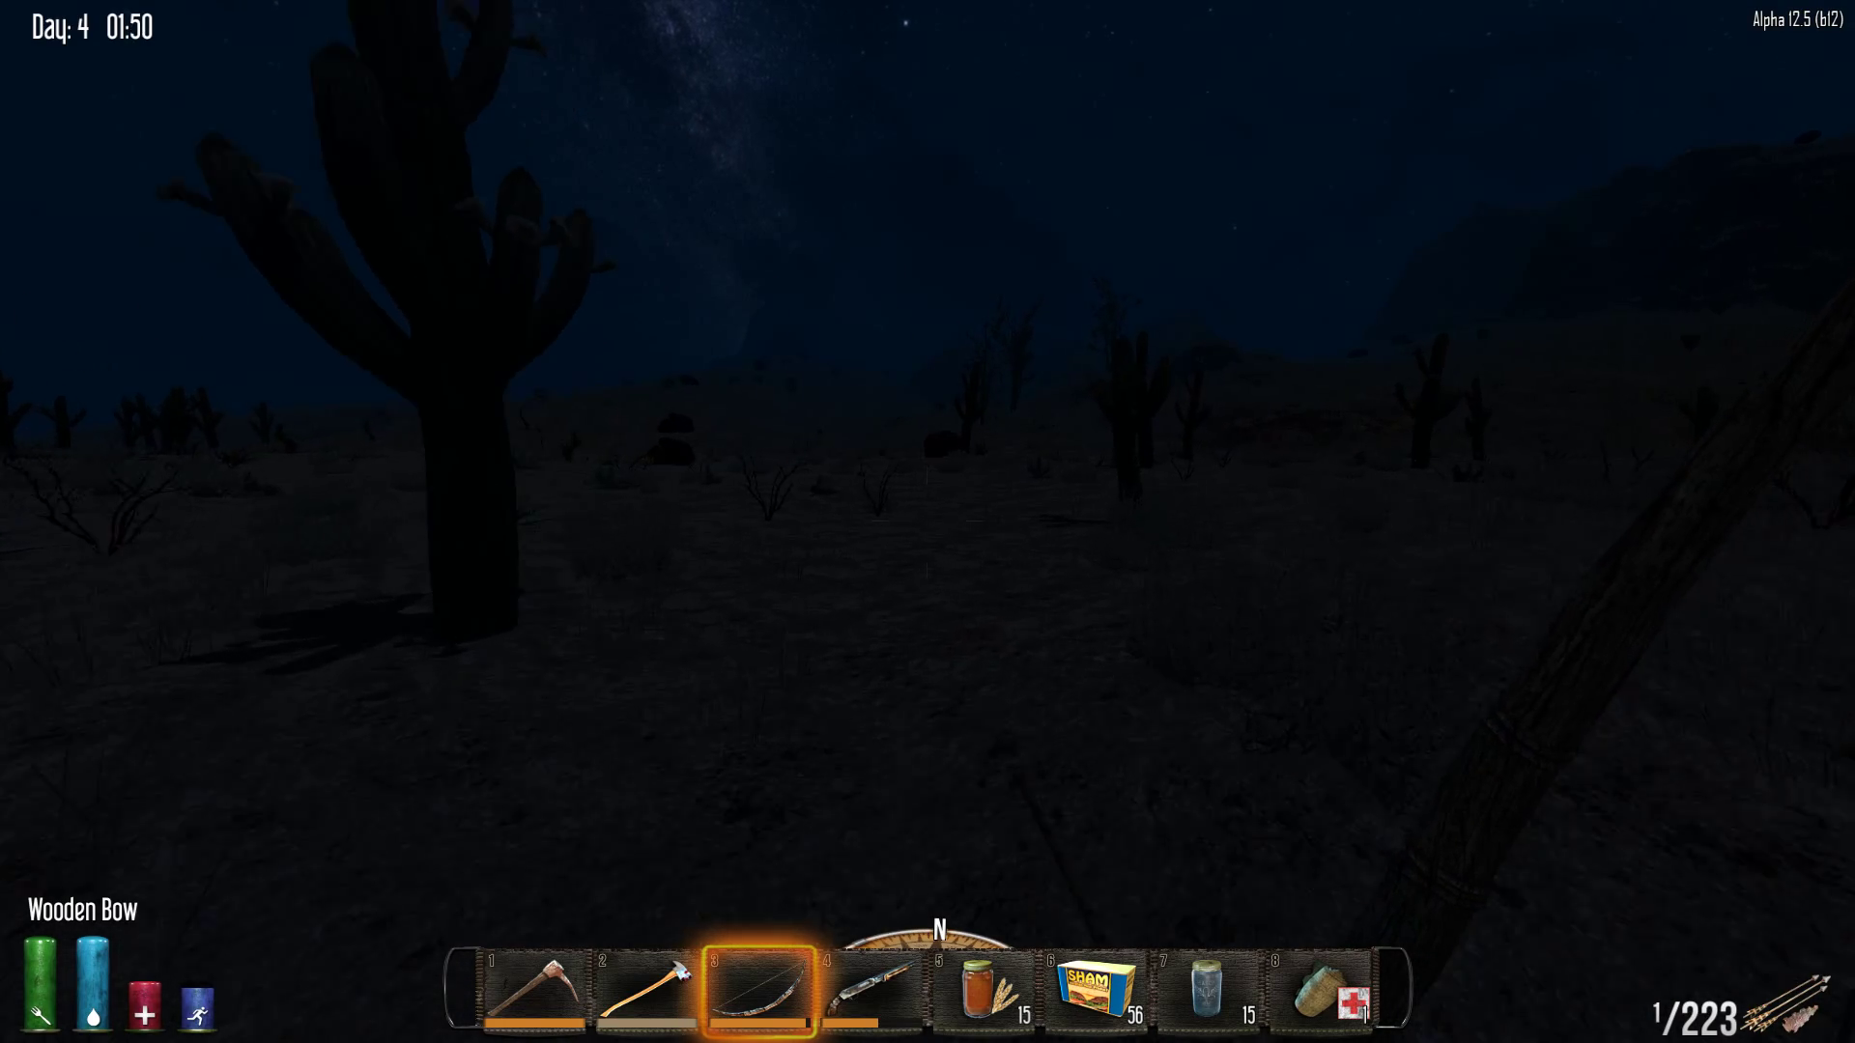
{"action": "key", "text": "w"}
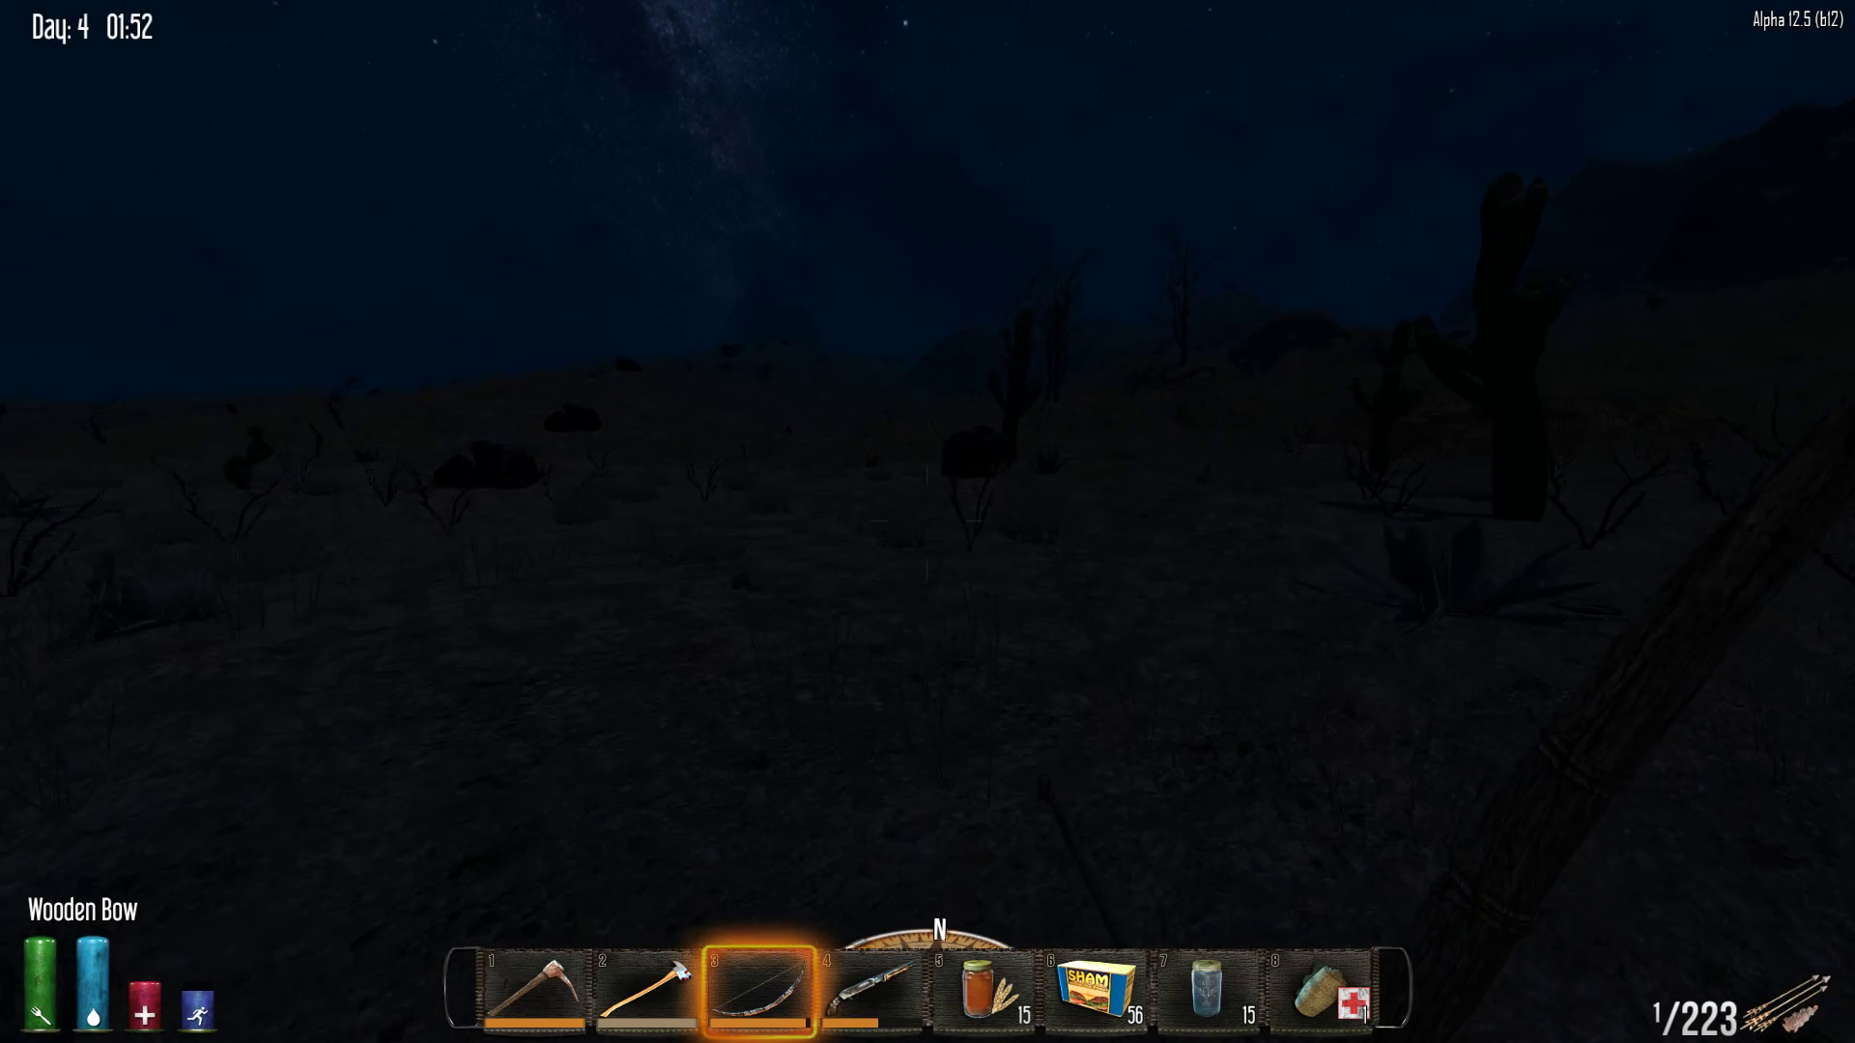
{"action": "key", "text": "m"}
{"action": "left_click_drag", "start_coordinate": [689, 616], "coordinate": [830, 439]}
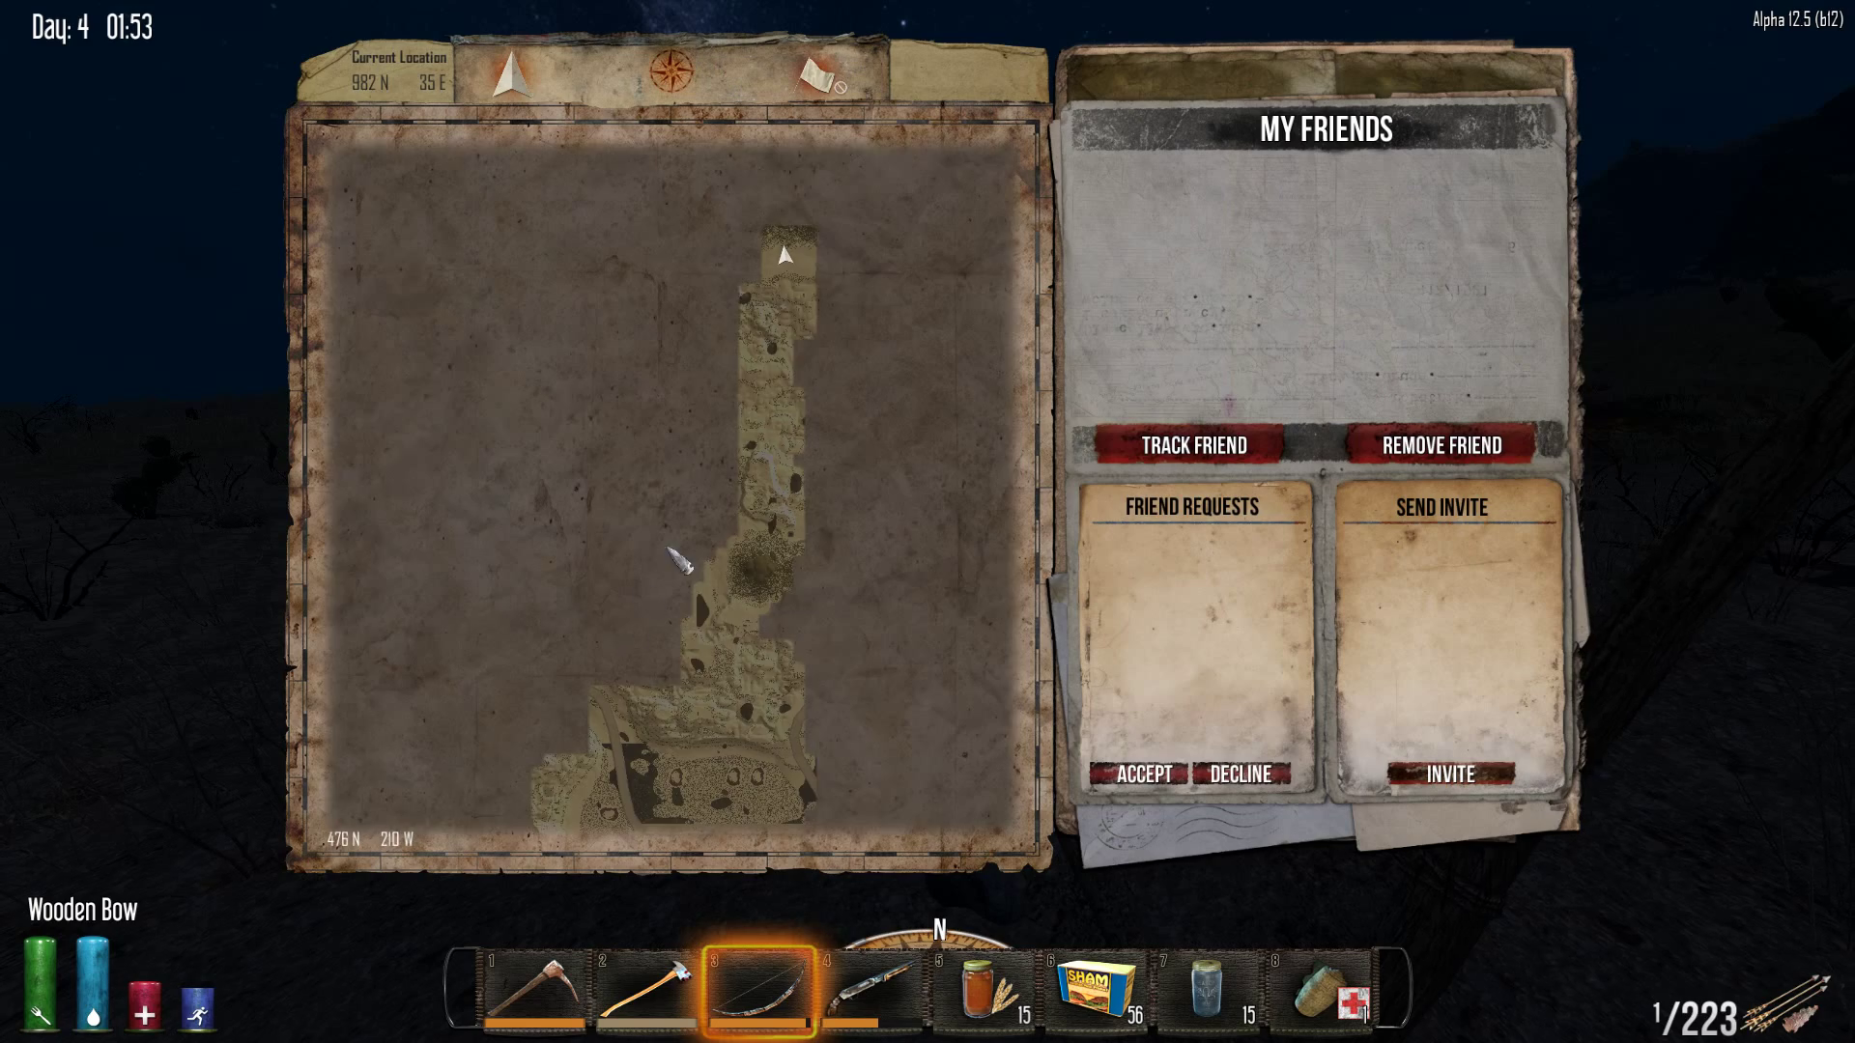
{"action": "key", "text": "m"}
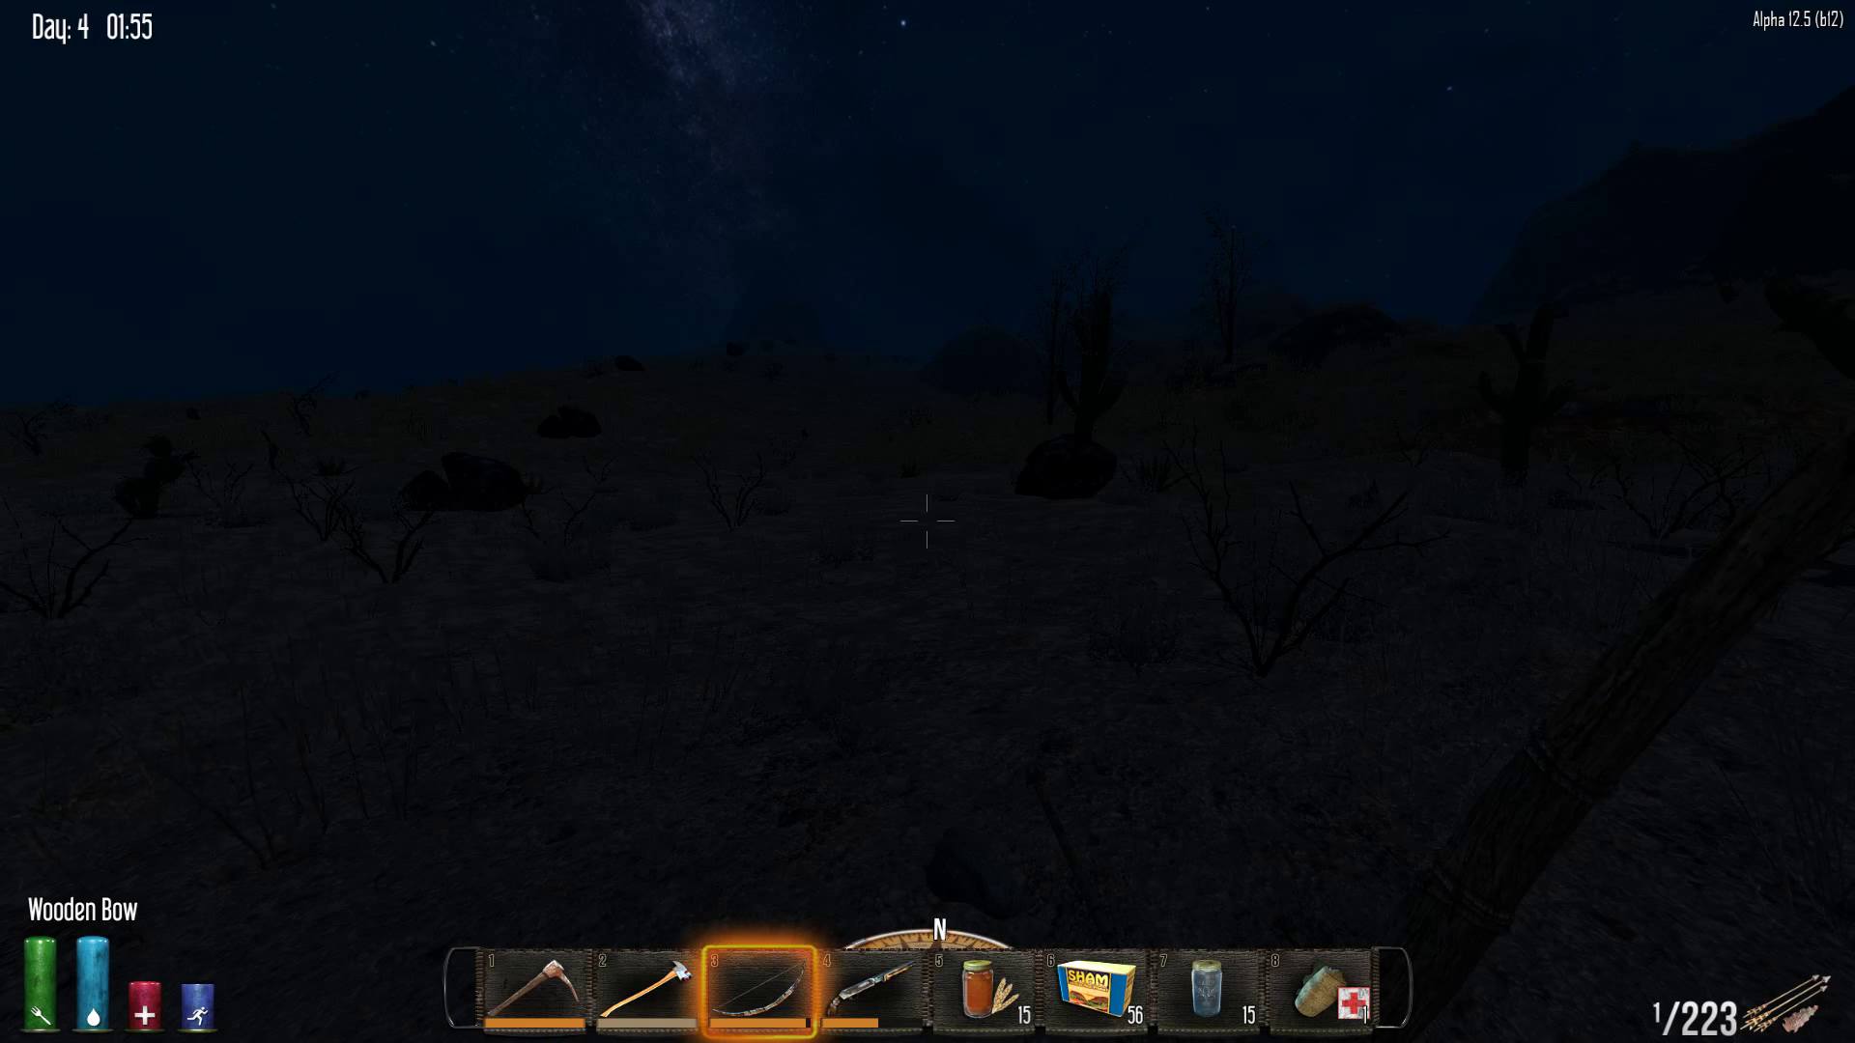
Head west past the cacti and up the slope, then bring up the crafting window
{"action": "key", "text": "w"}
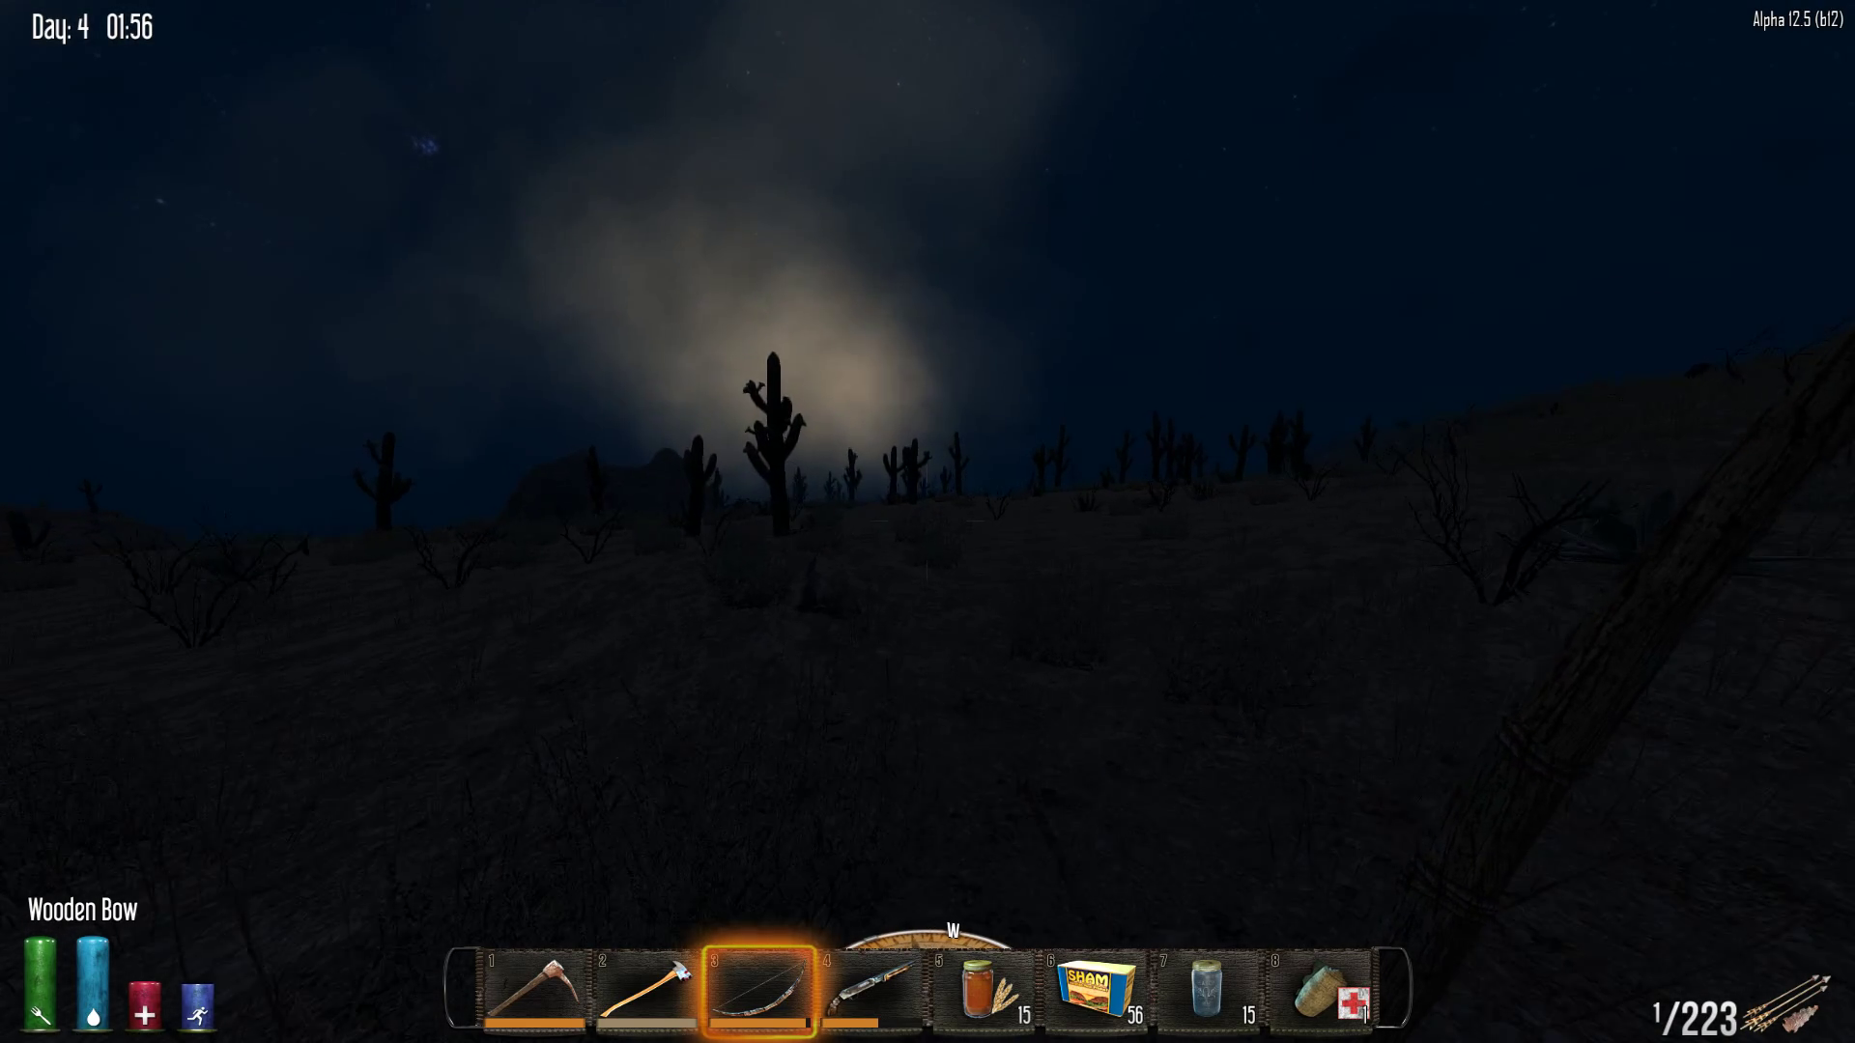
{"action": "key", "text": "w"}
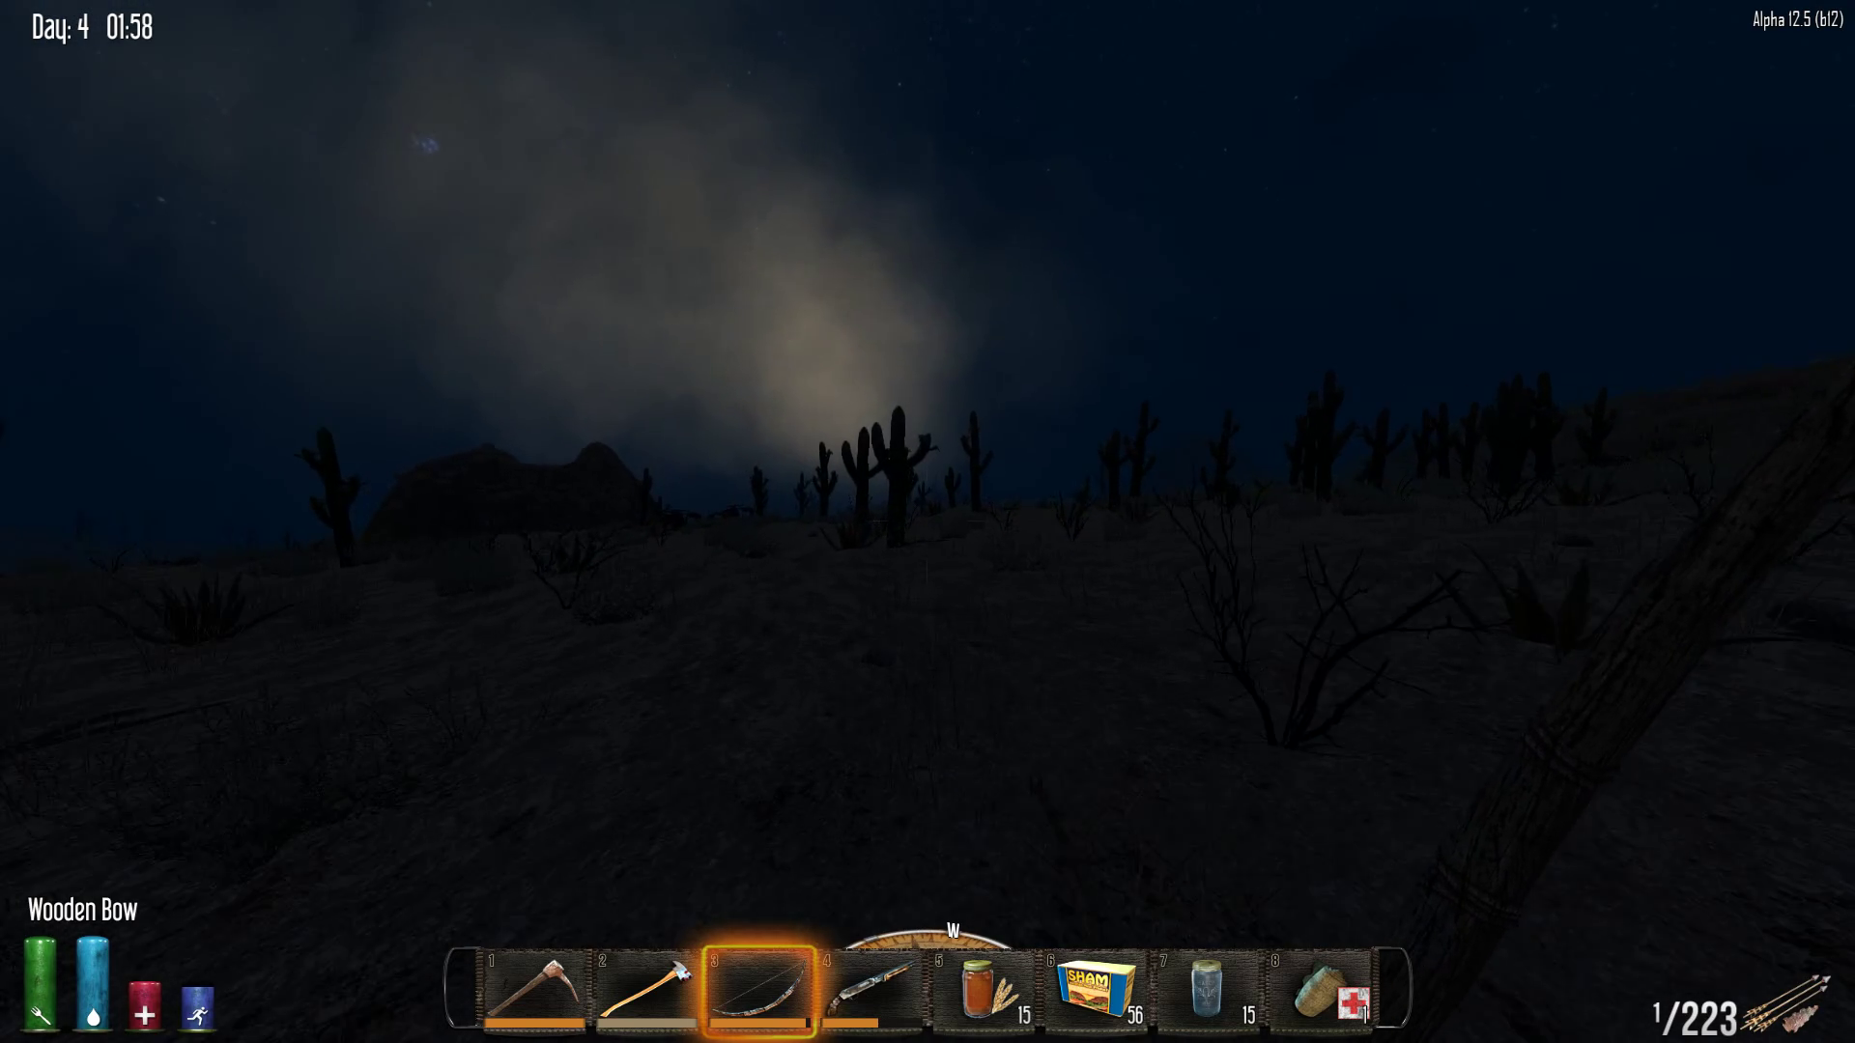
{"action": "key", "text": "w"}
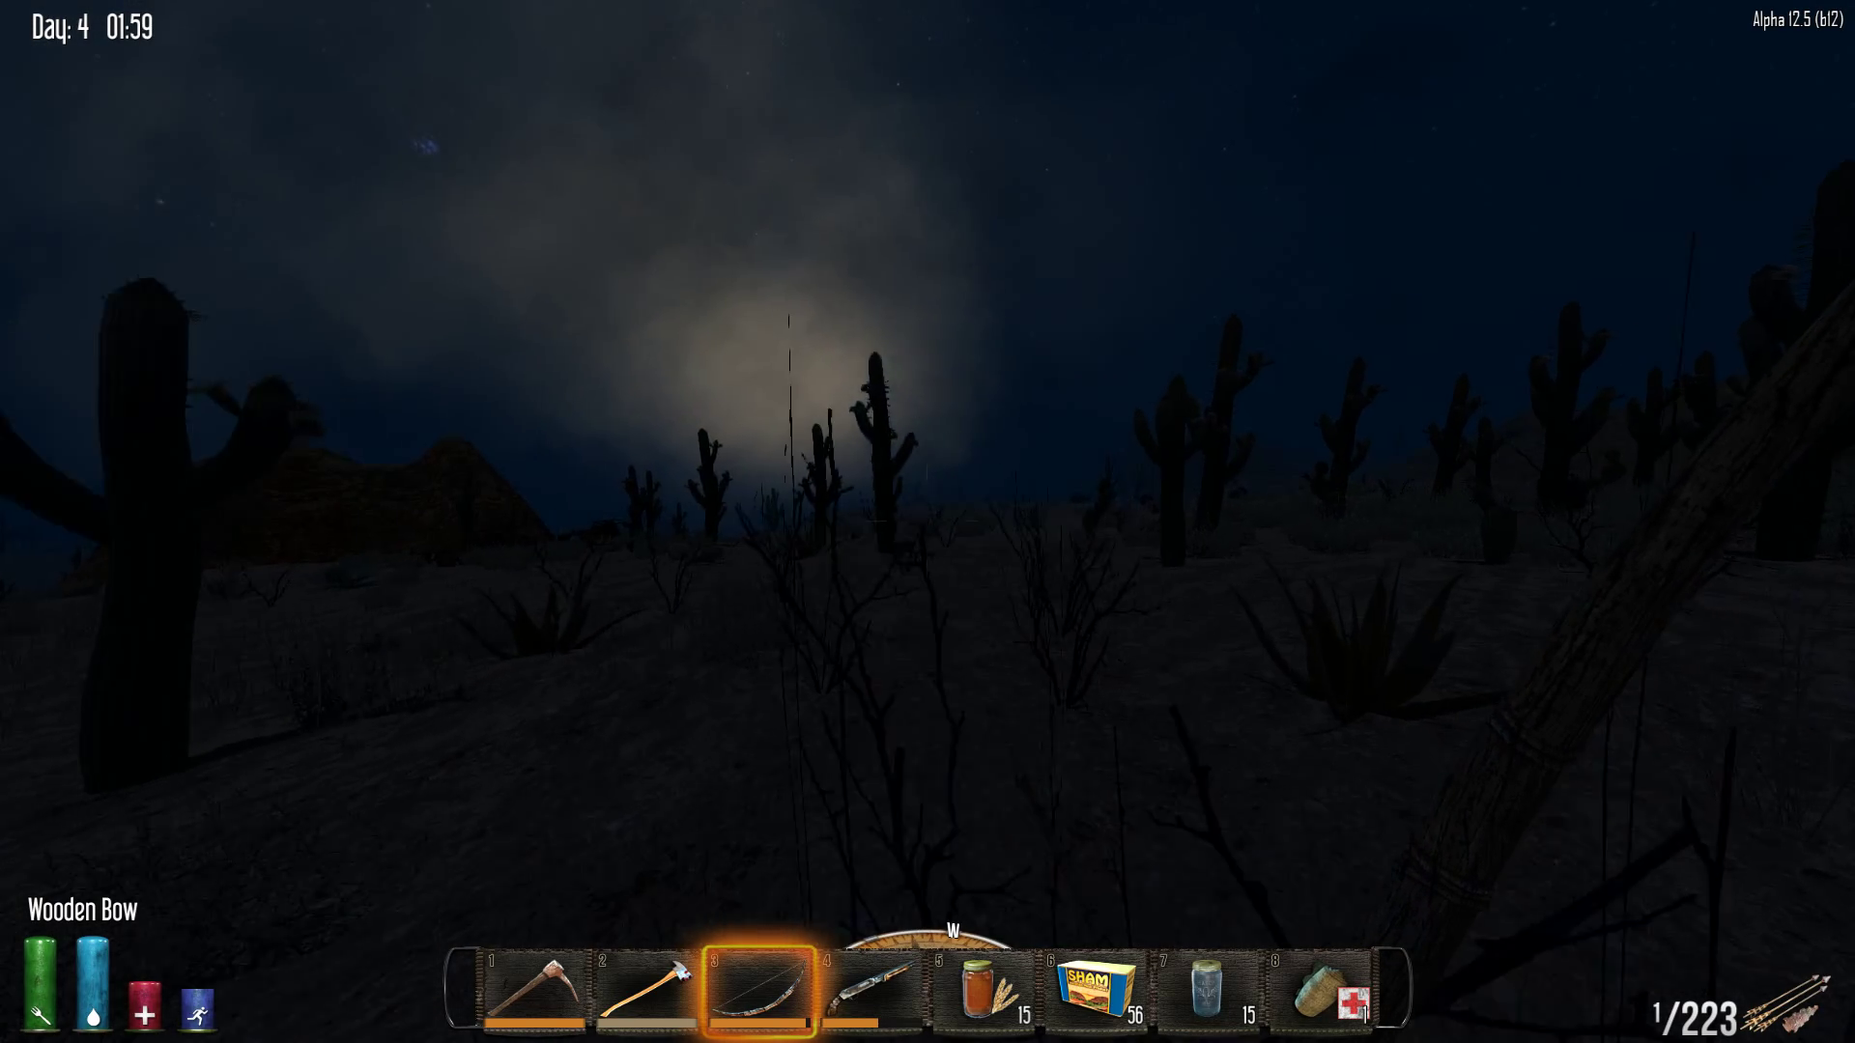
{"action": "key", "text": "w"}
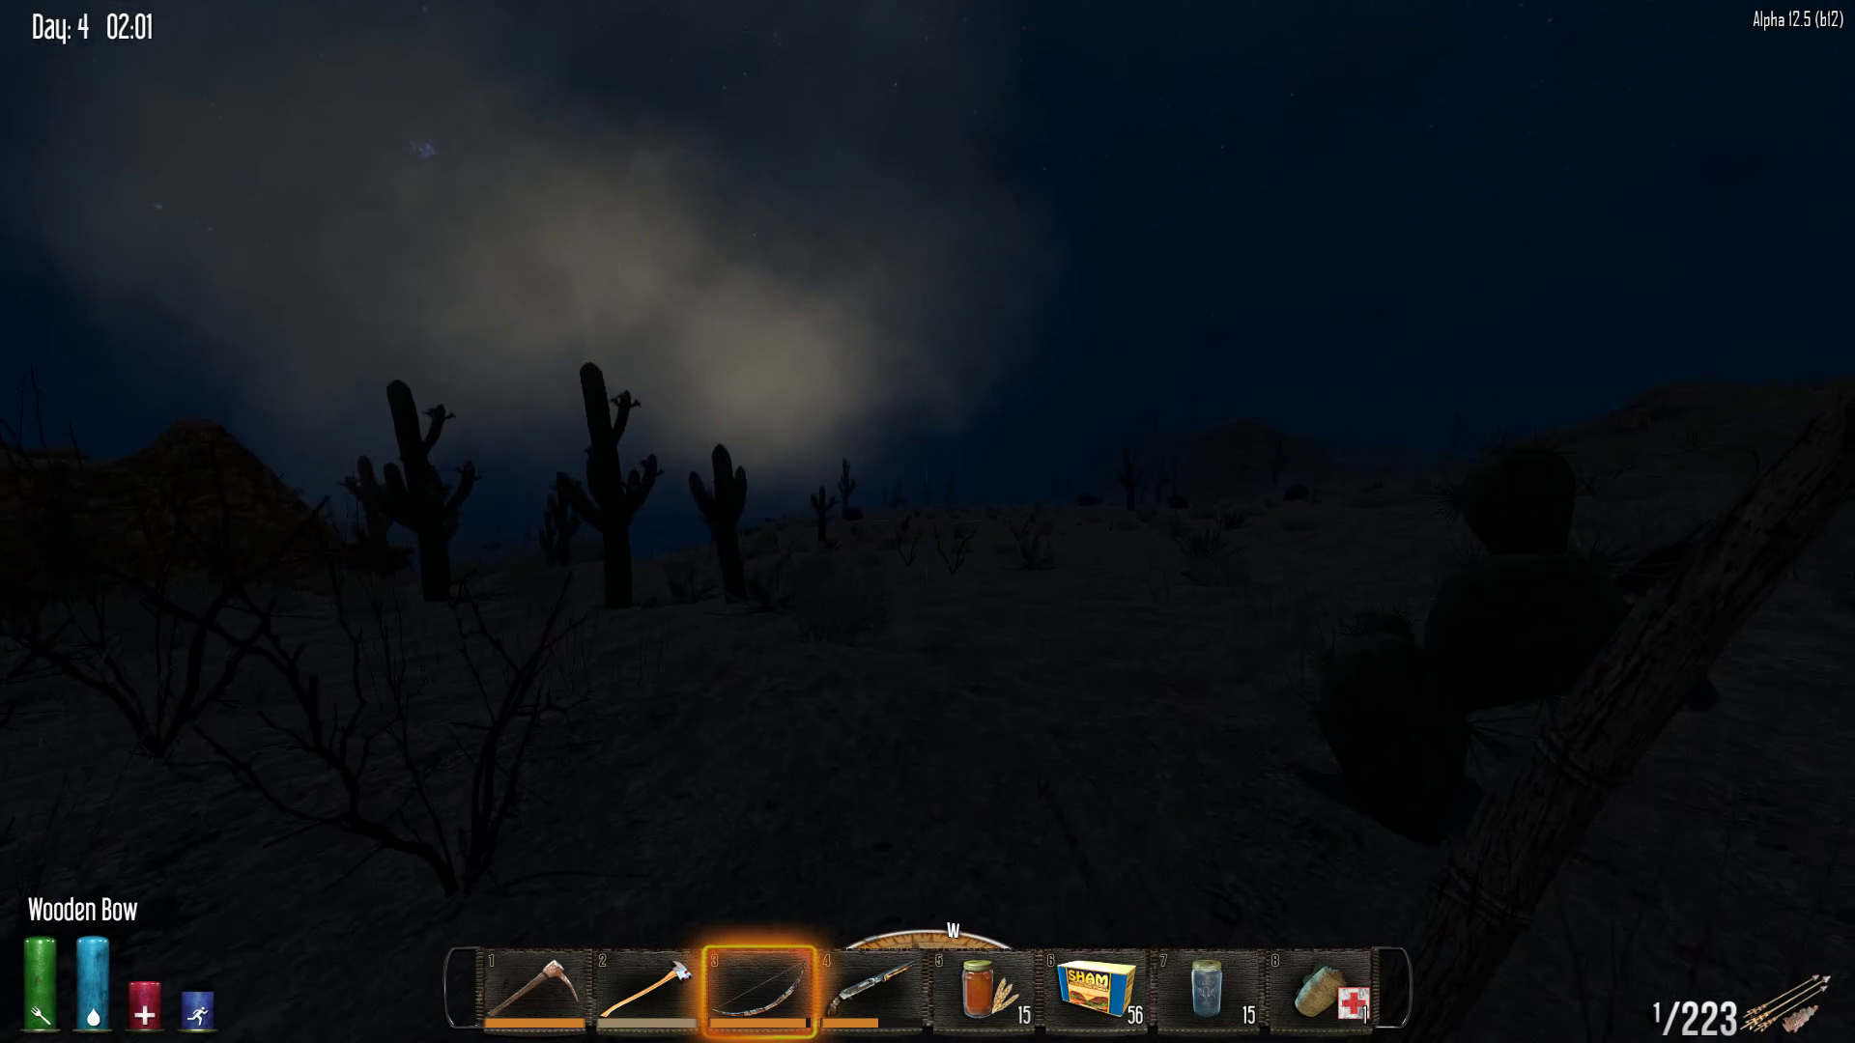
{"action": "key", "text": "w"}
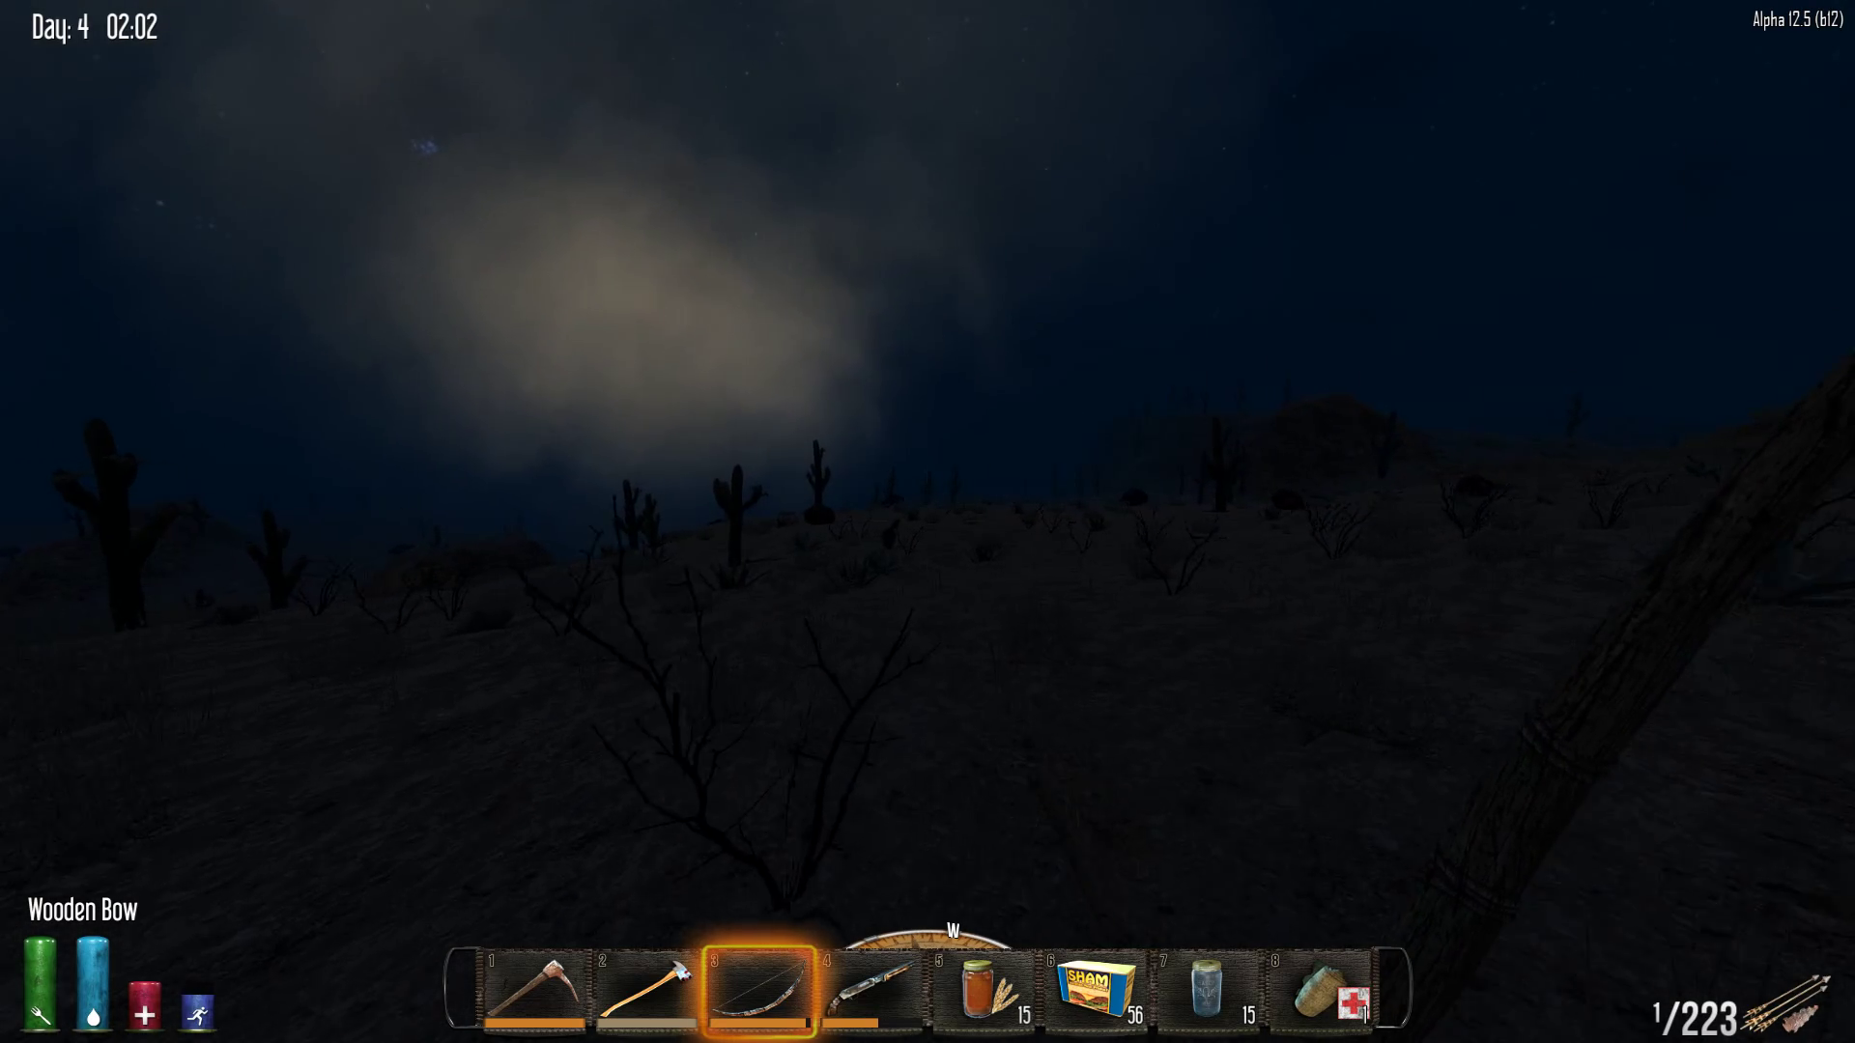
{"action": "key", "text": "w"}
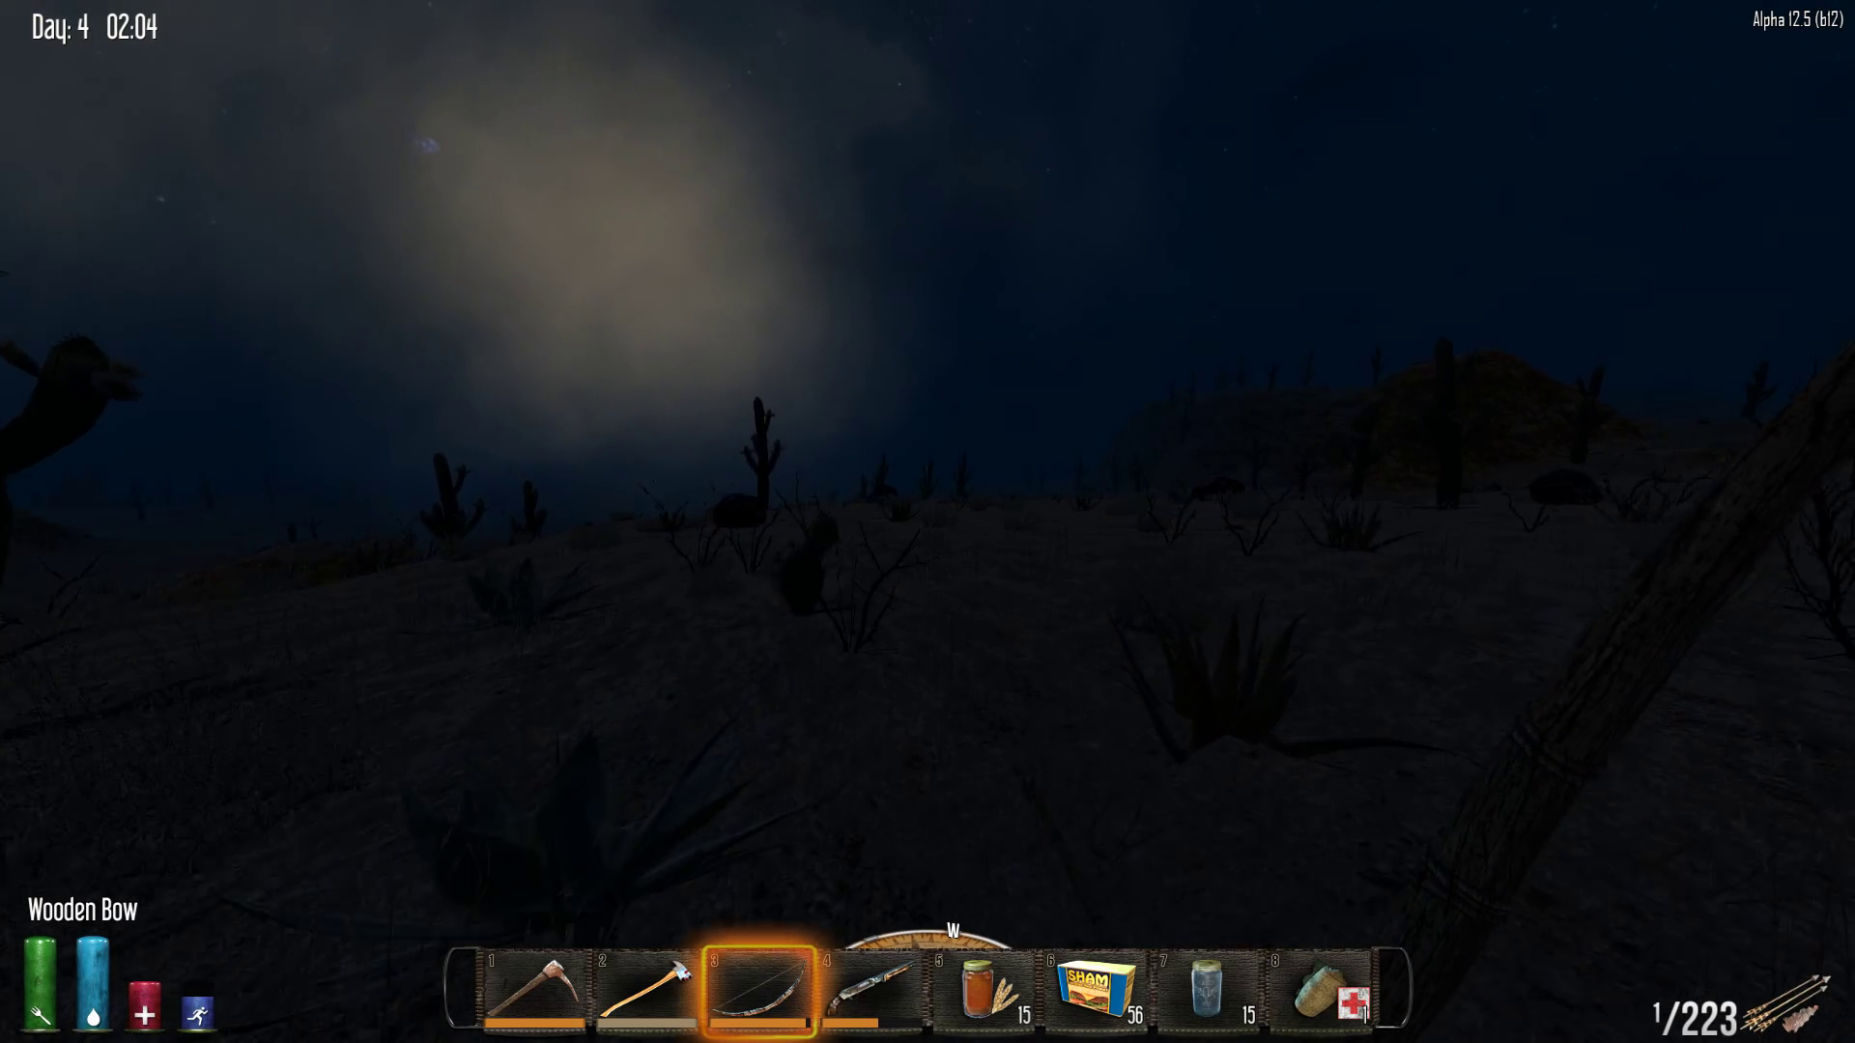
{"action": "key", "text": "w"}
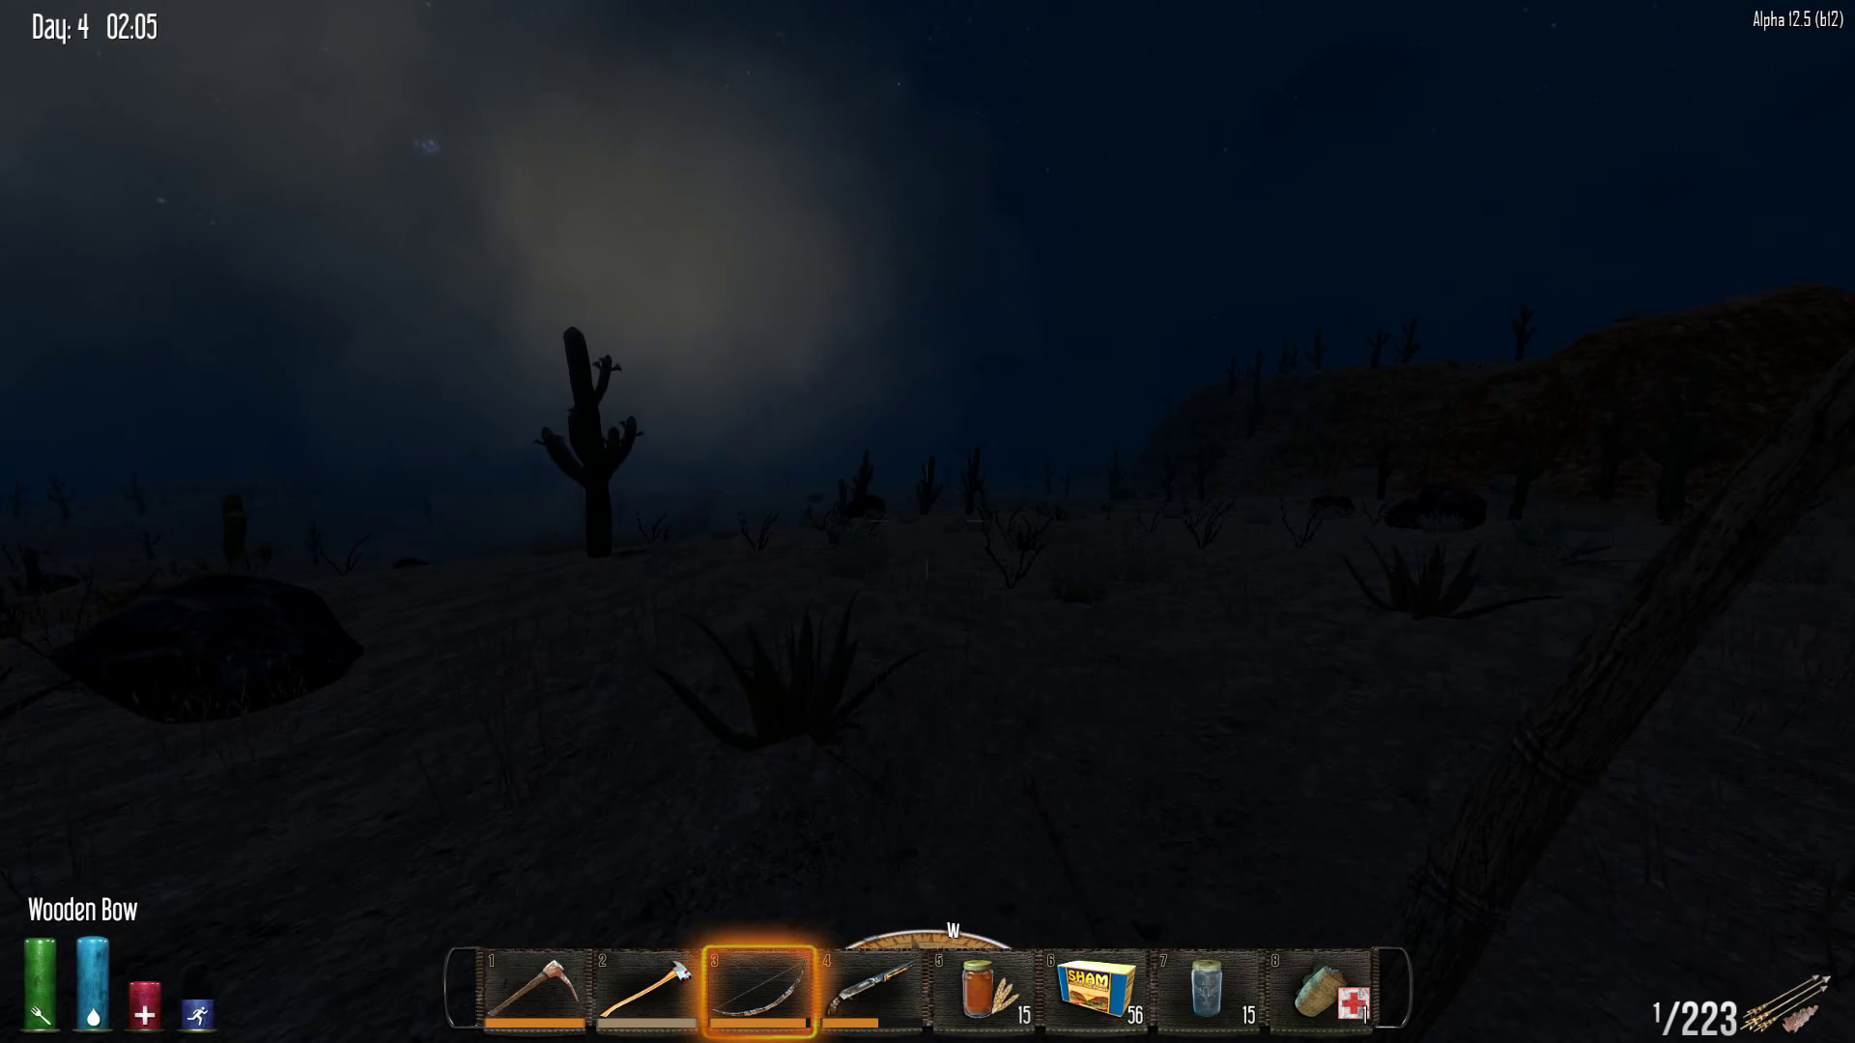
{"action": "key", "text": "w"}
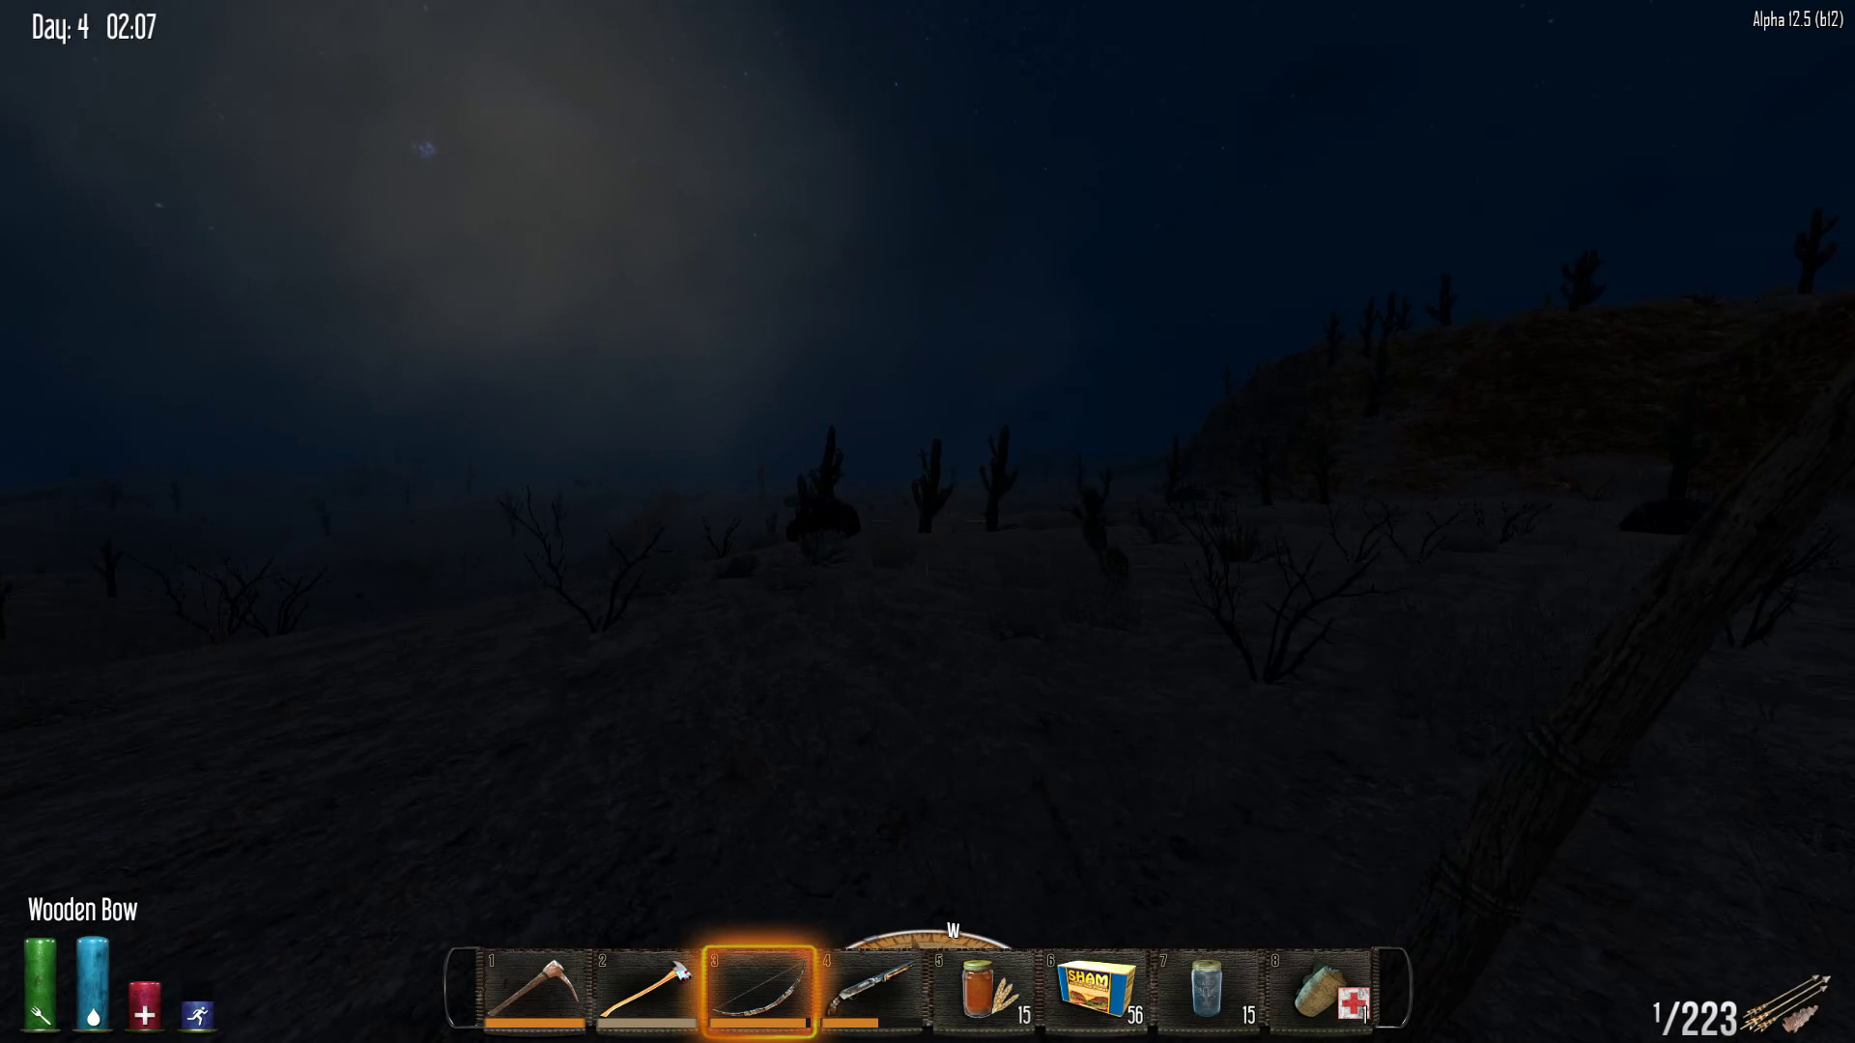
{"action": "key", "text": "w"}
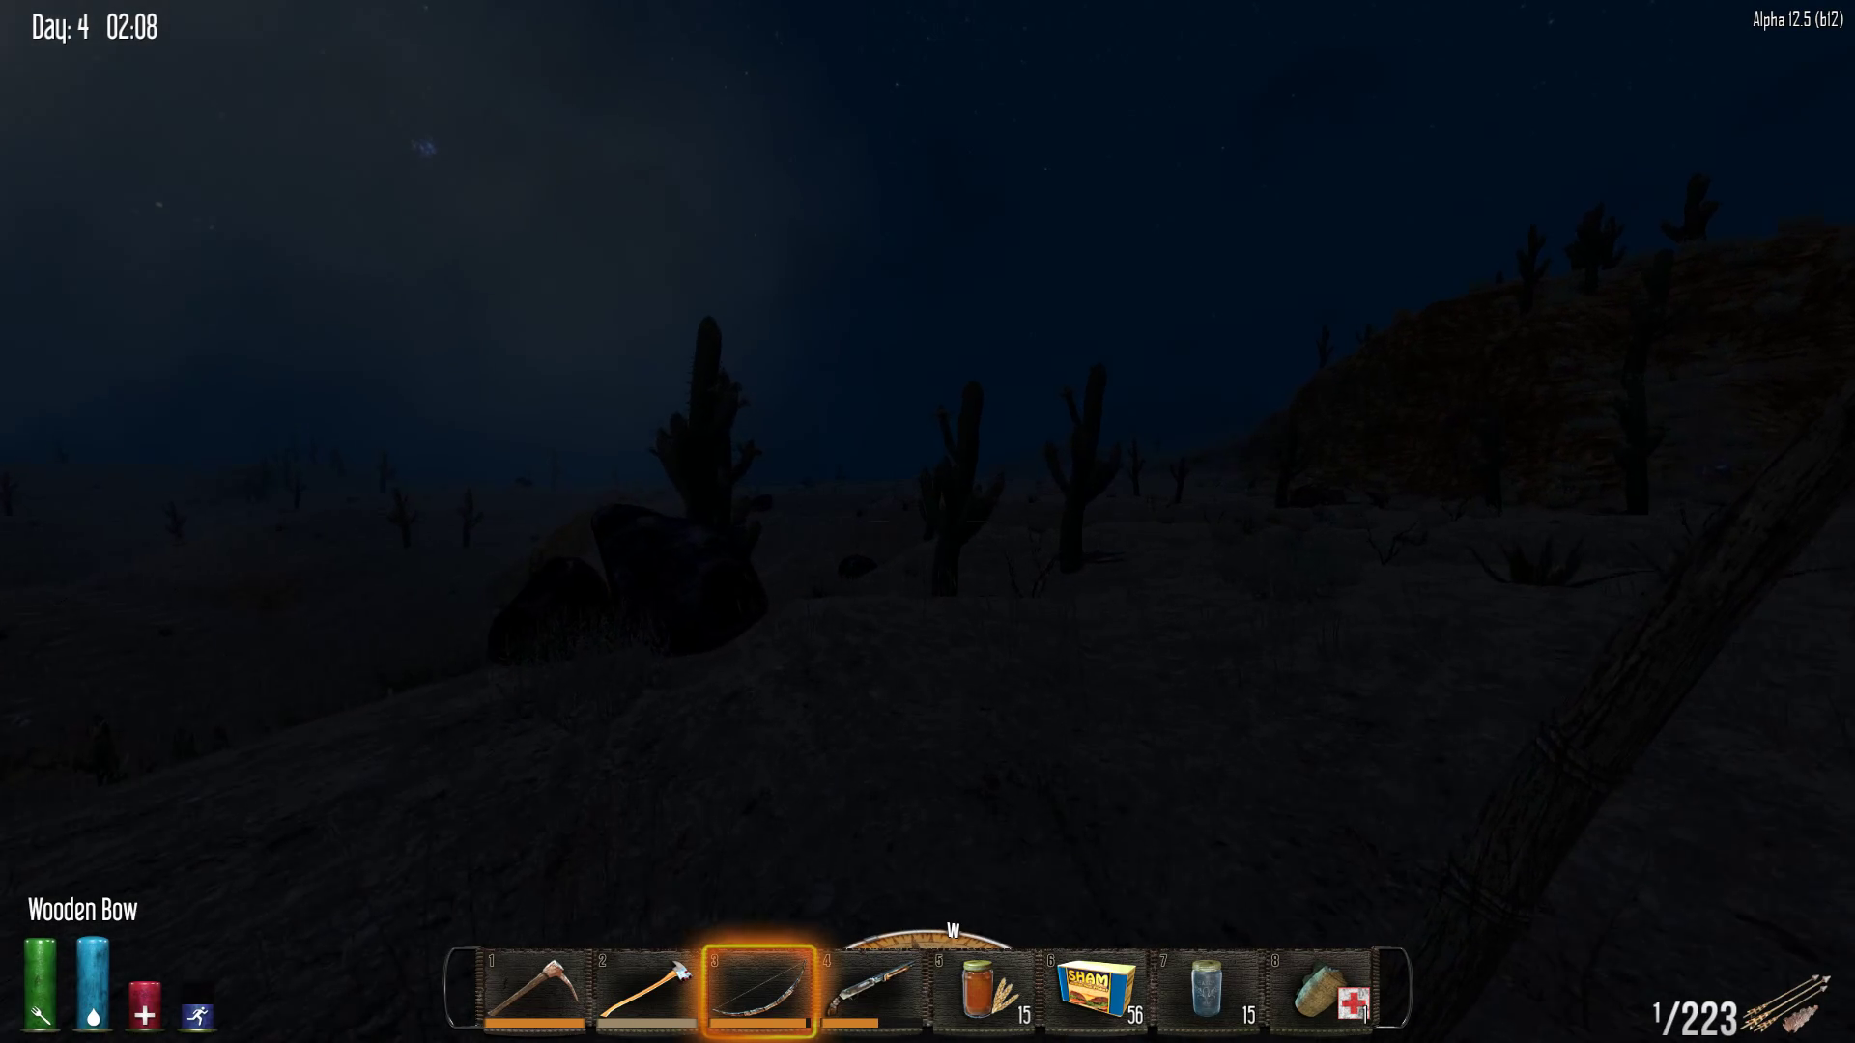
{"action": "key", "text": "w"}
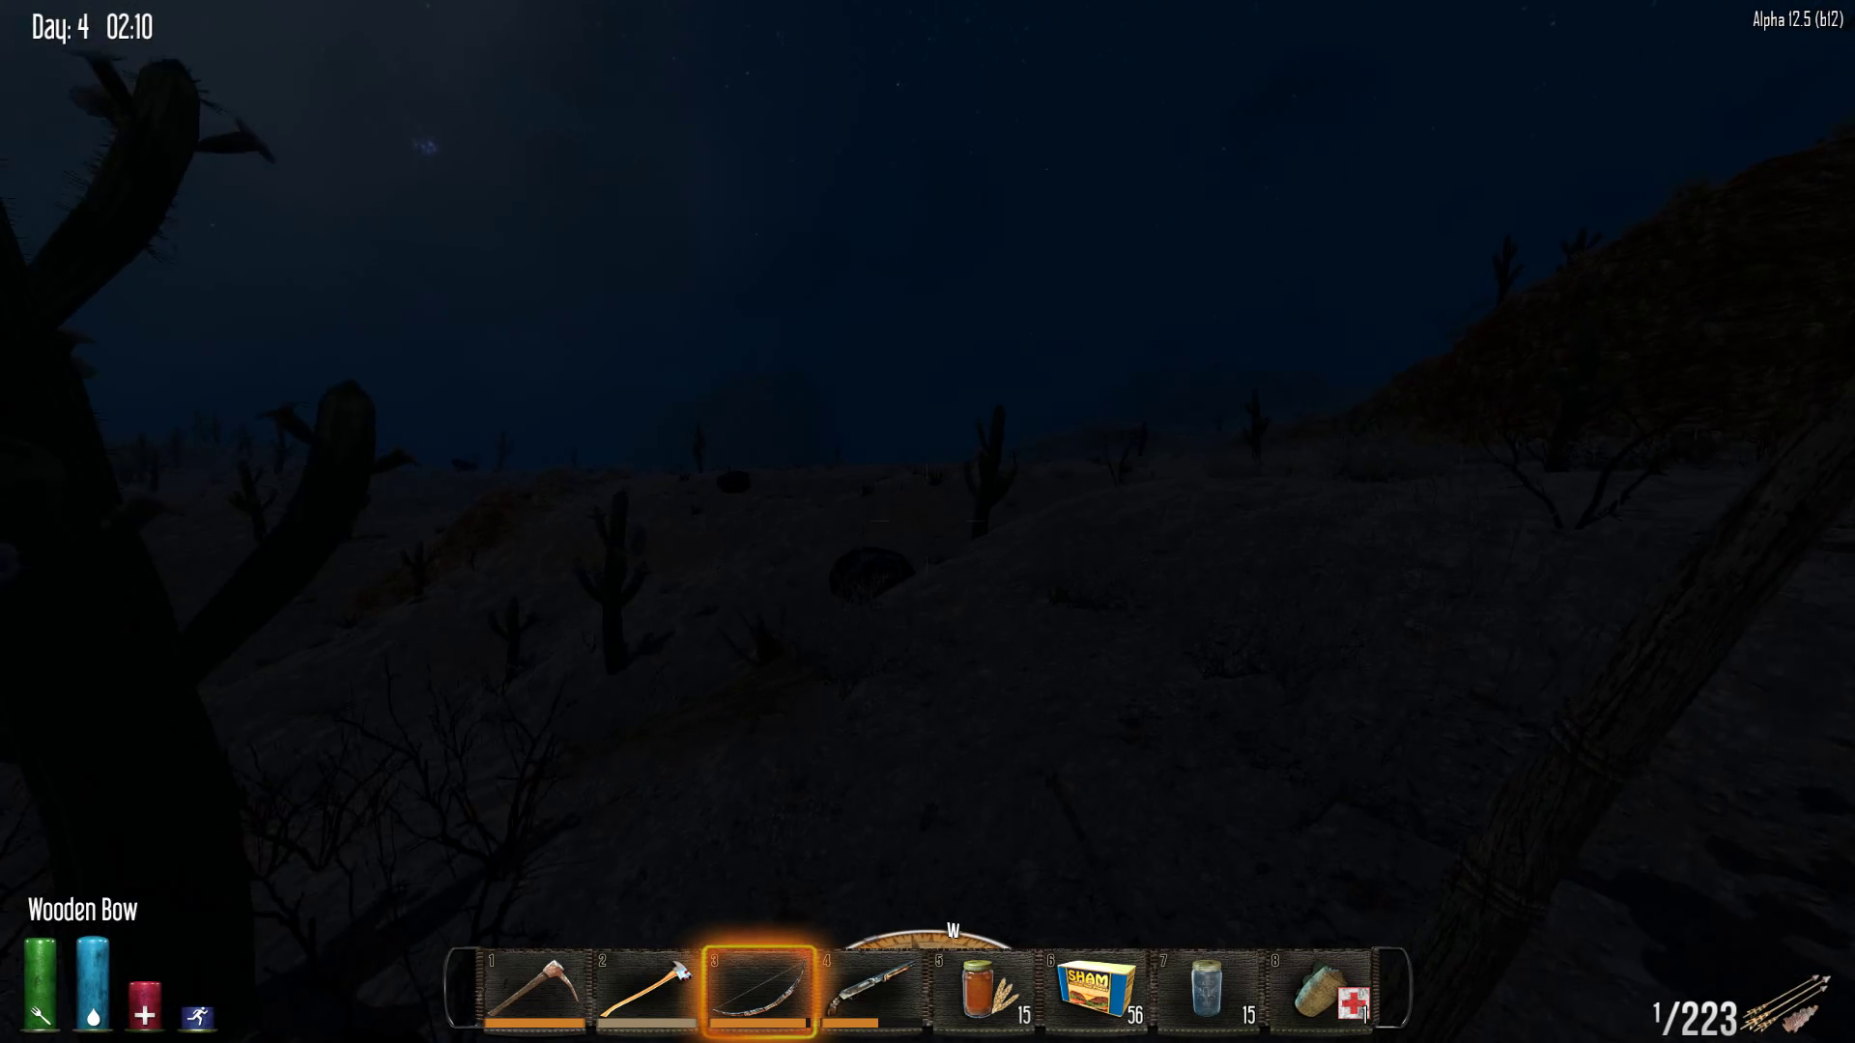
{"action": "key", "text": "w"}
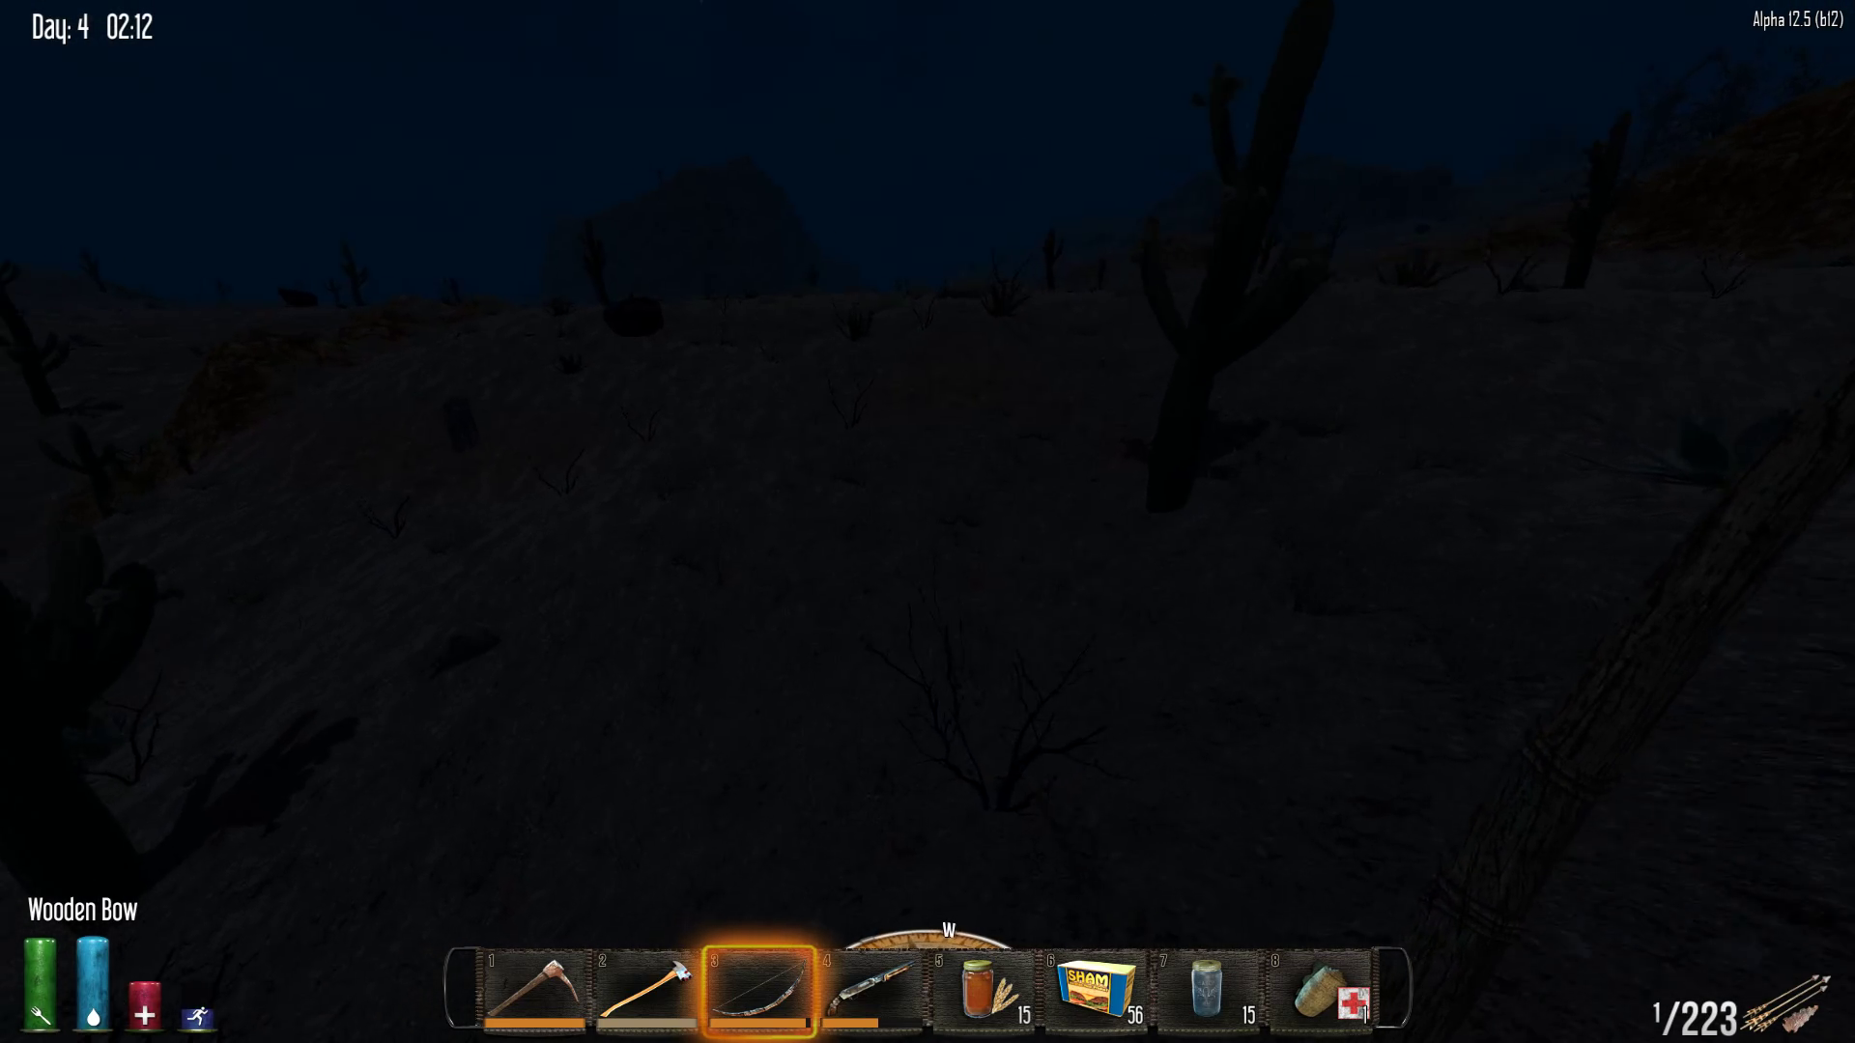
{"action": "key", "text": "w"}
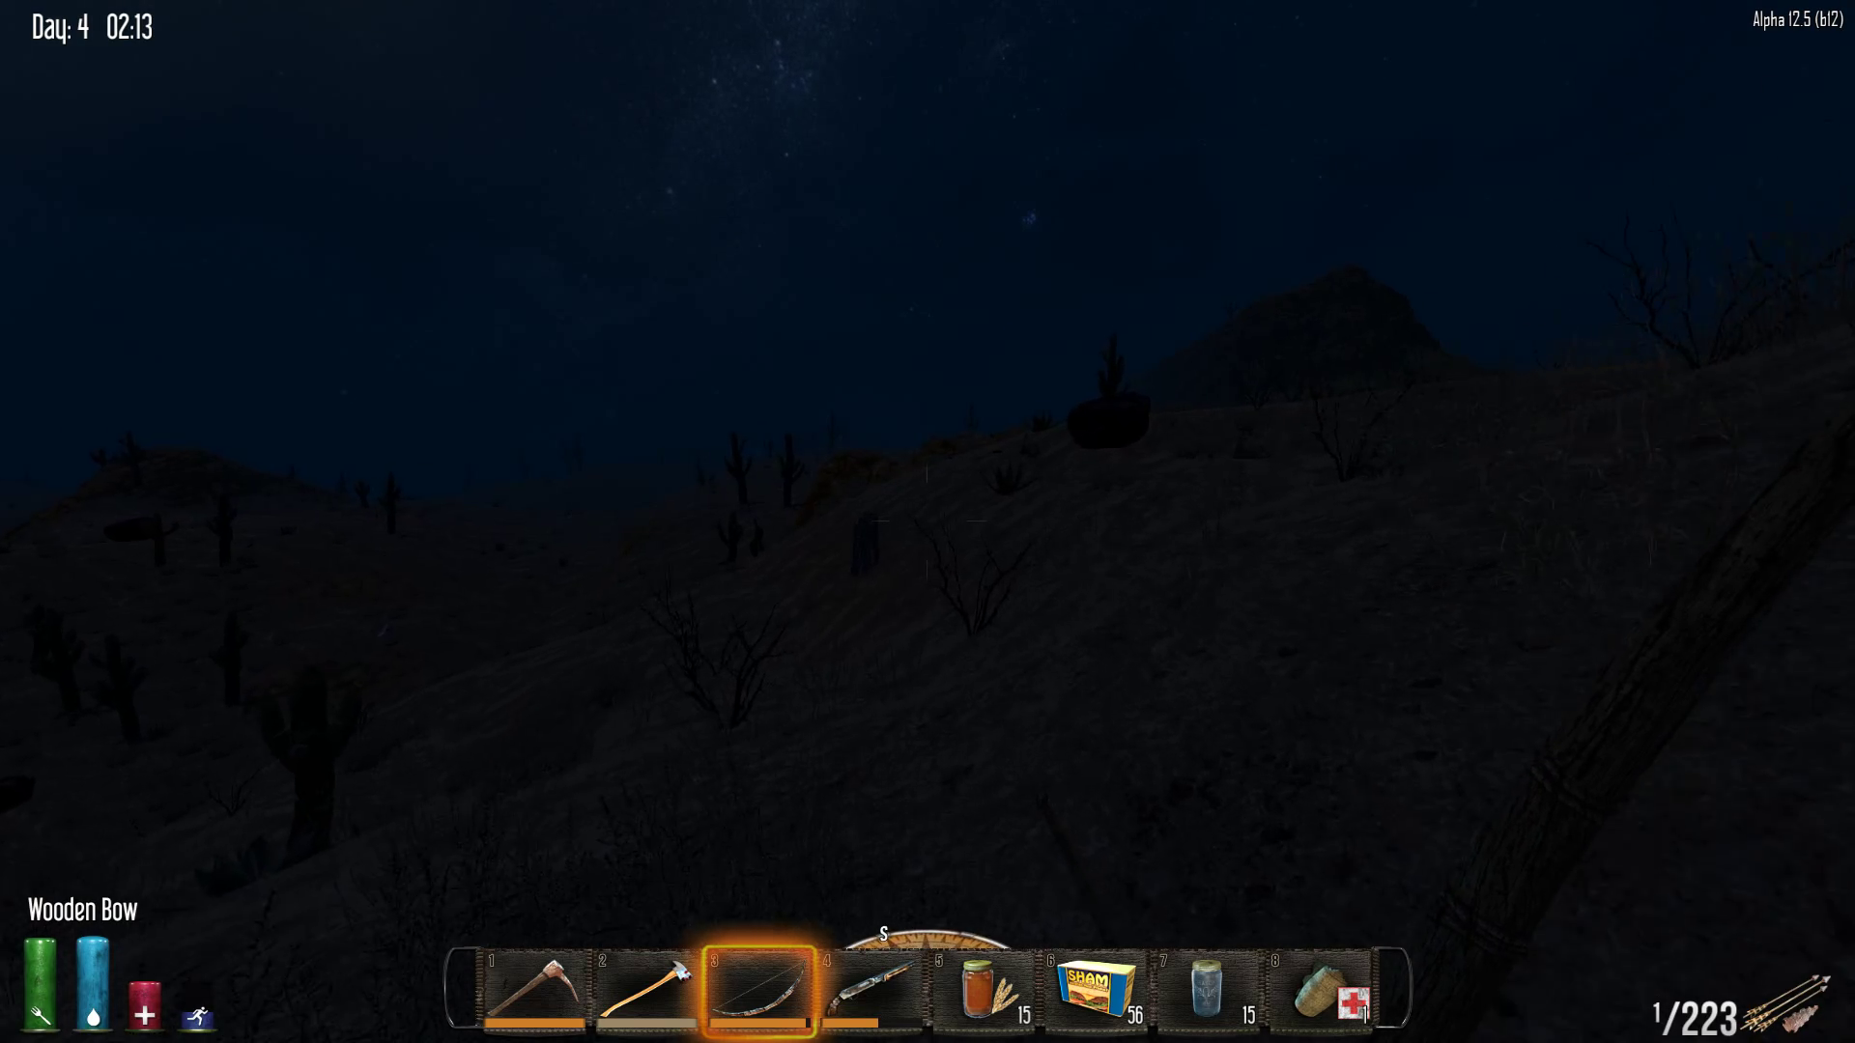
{"action": "key", "text": "w"}
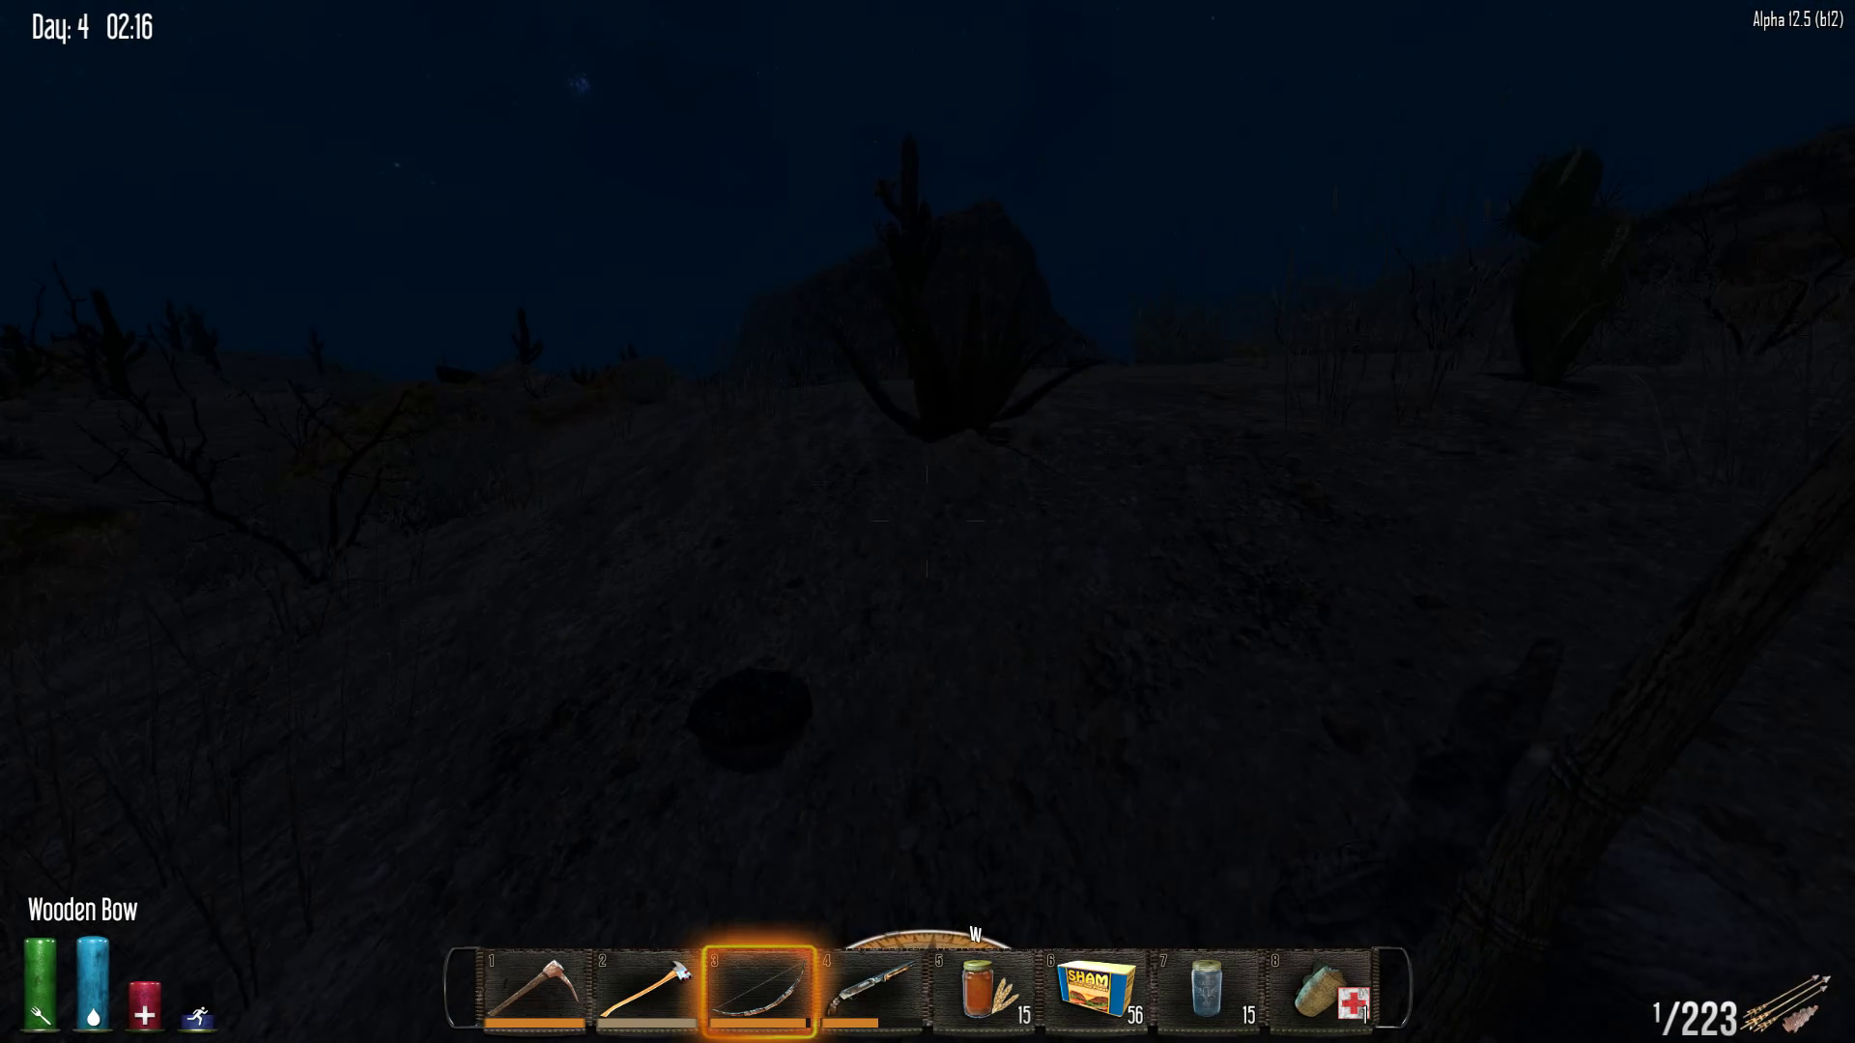
{"action": "key", "text": "Tab"}
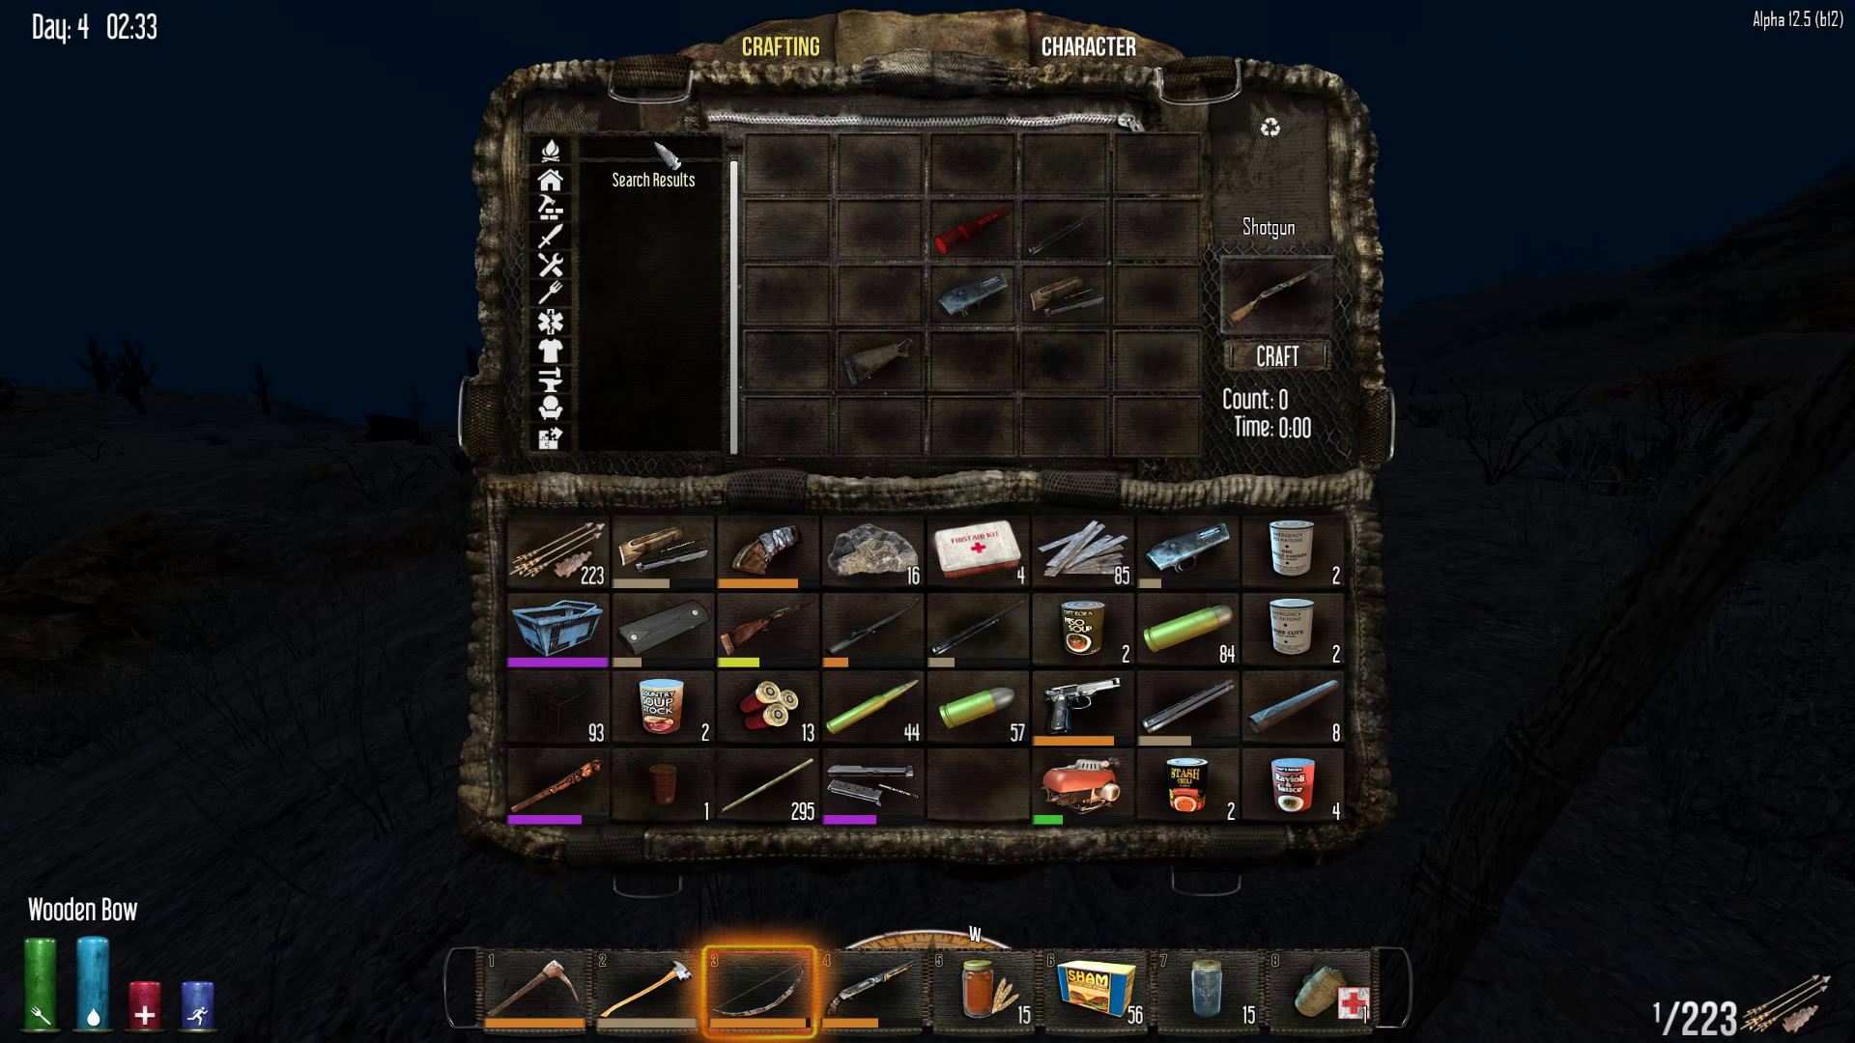
Toggle the crafting and inventory window open and closed several times while walking
{"action": "key", "text": "Tab"}
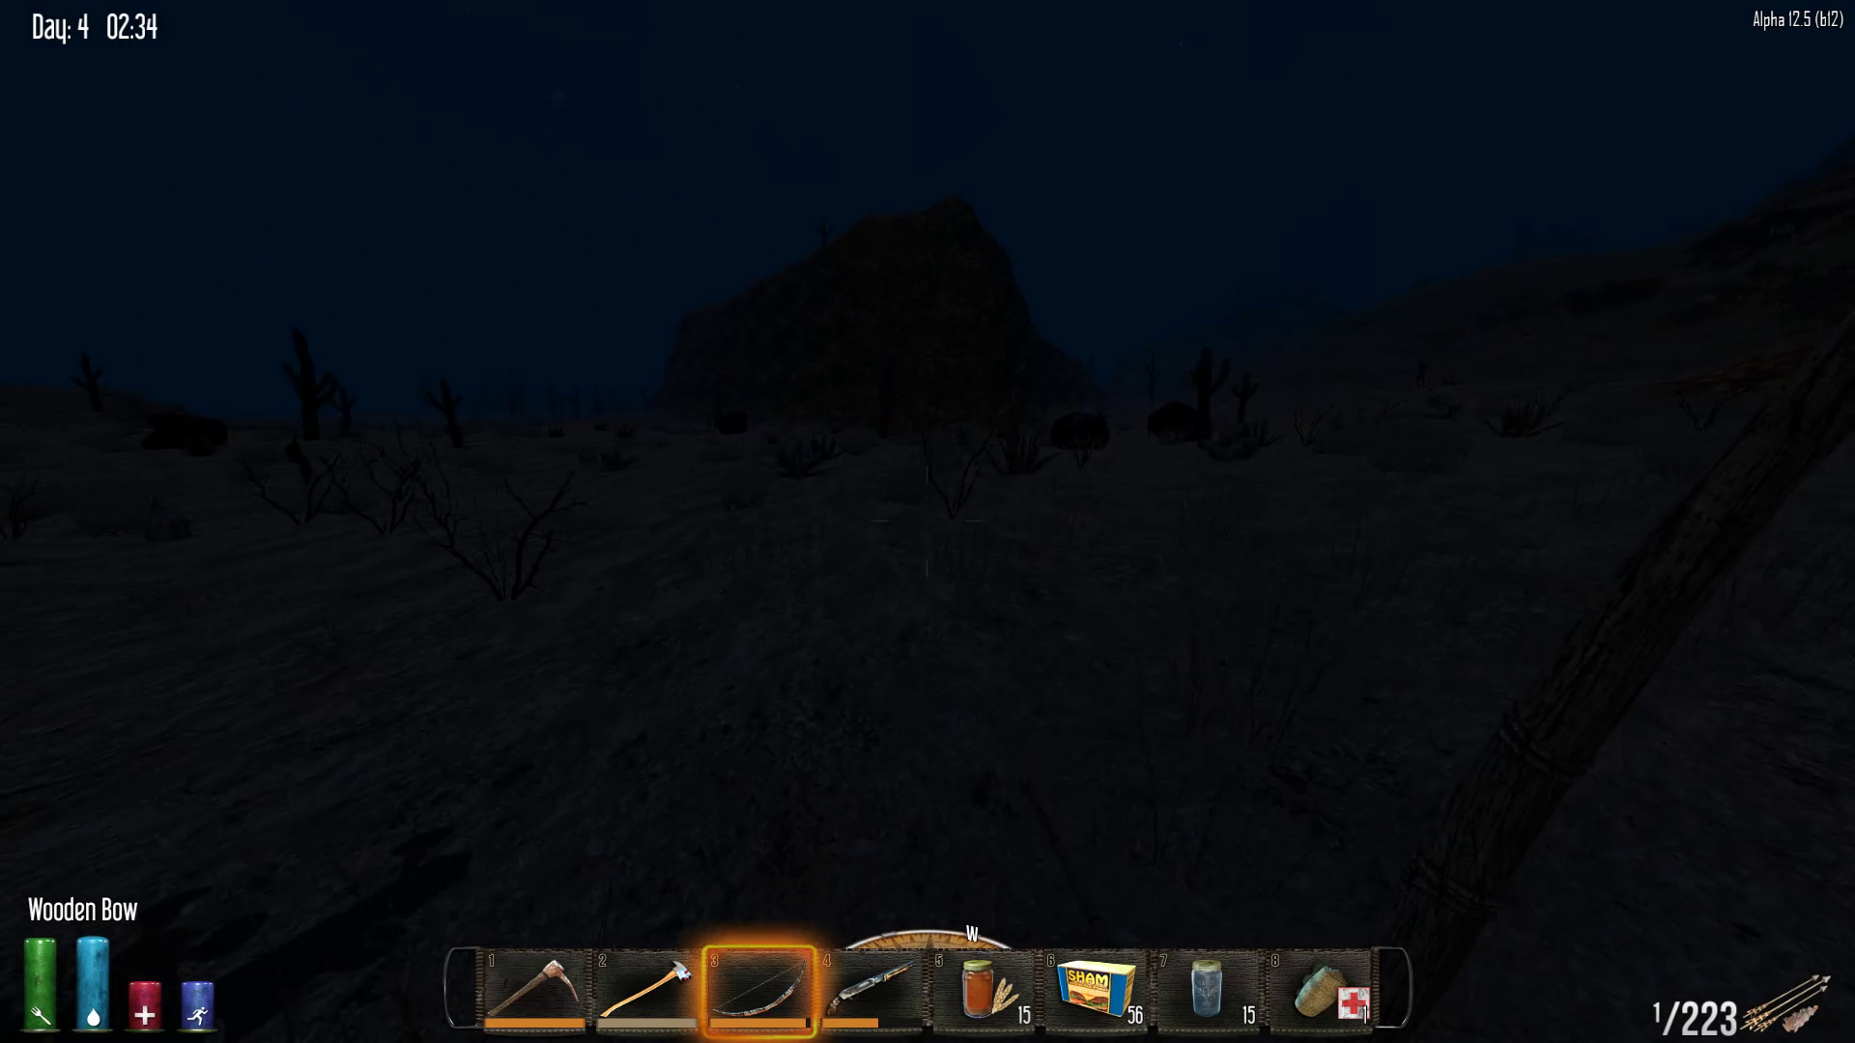
{"action": "key", "text": "Tab"}
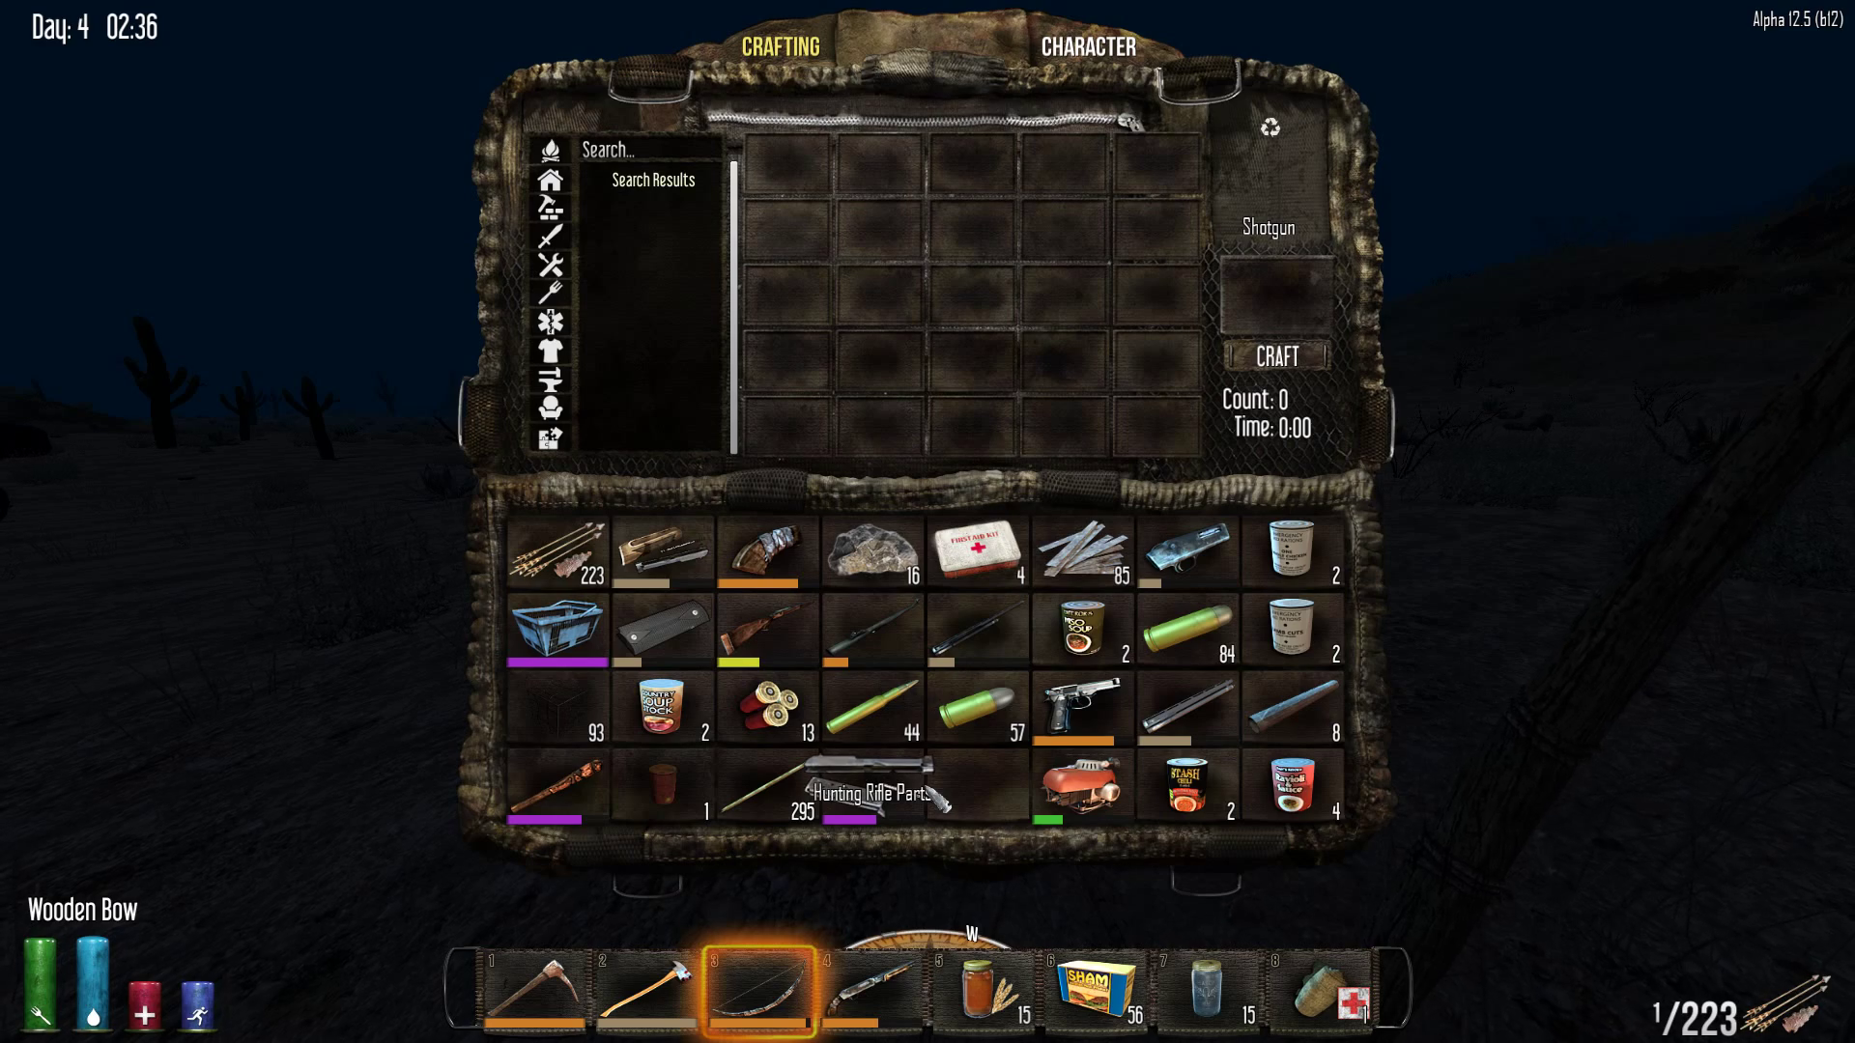
{"action": "key", "text": "Tab"}
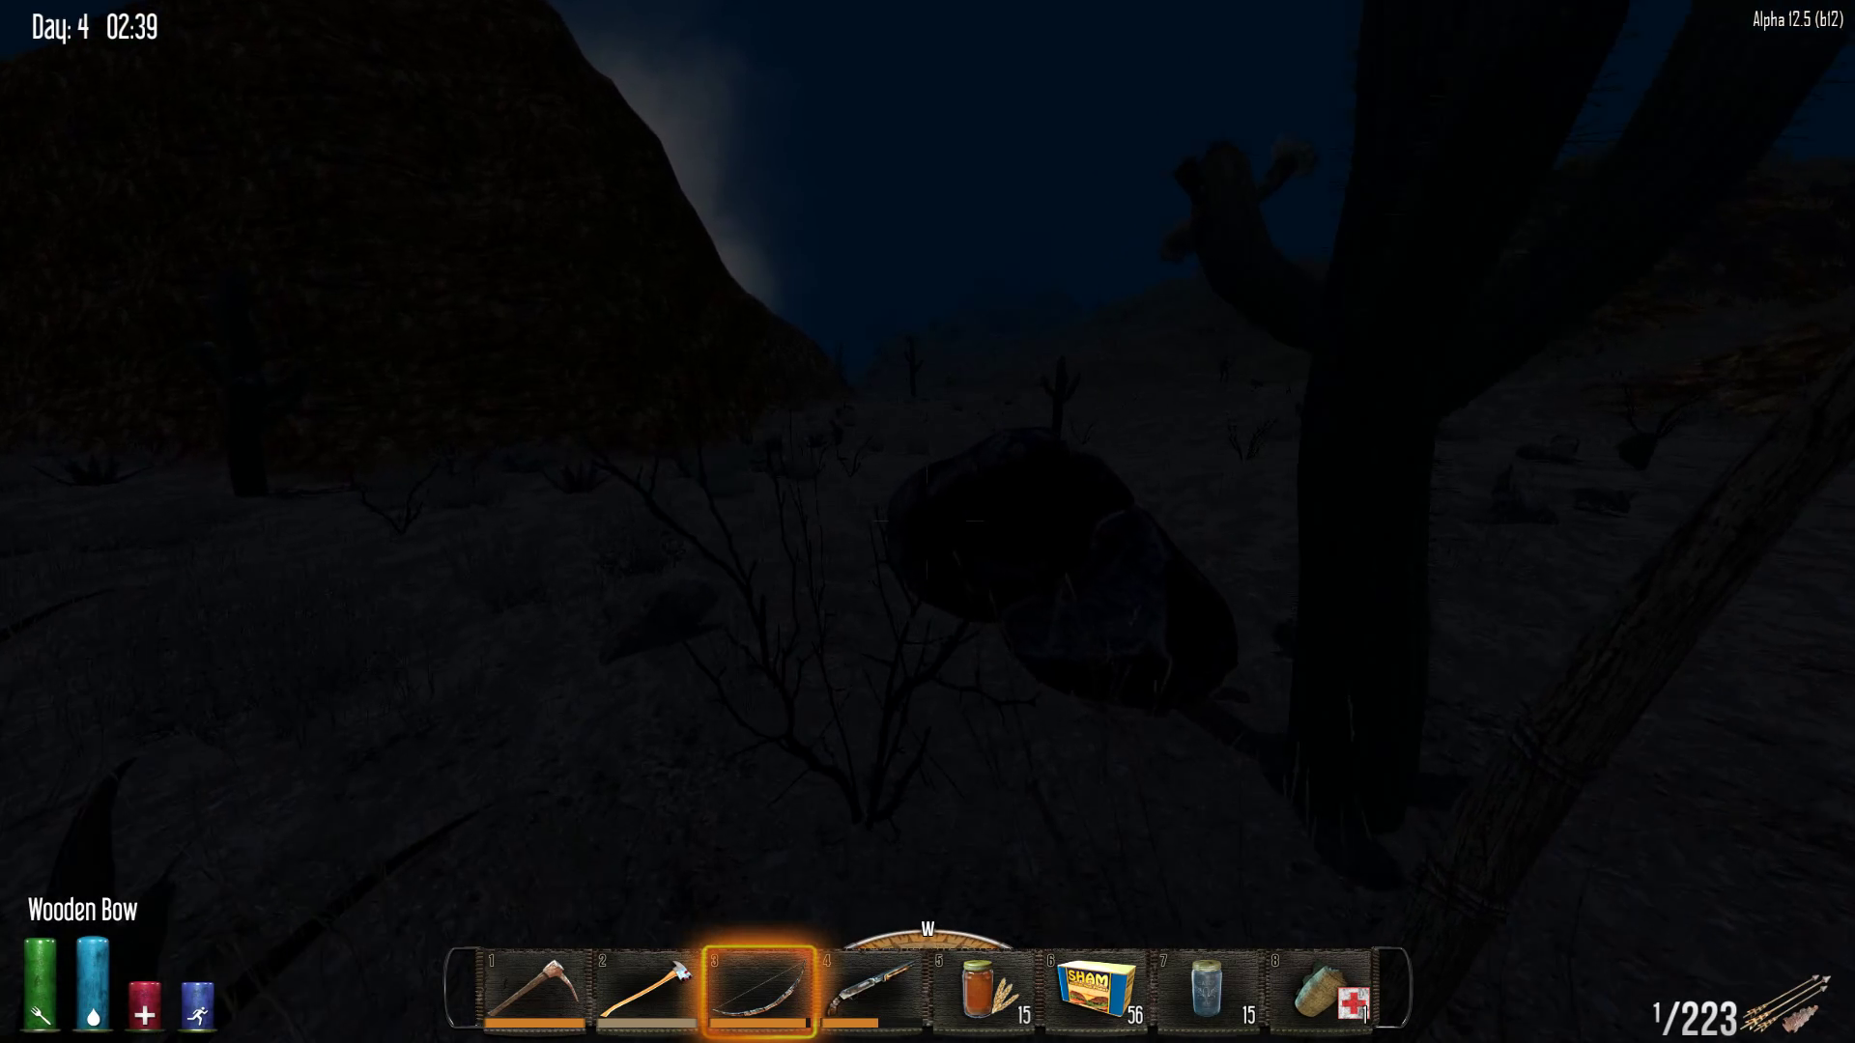
{"action": "key", "text": "Tab"}
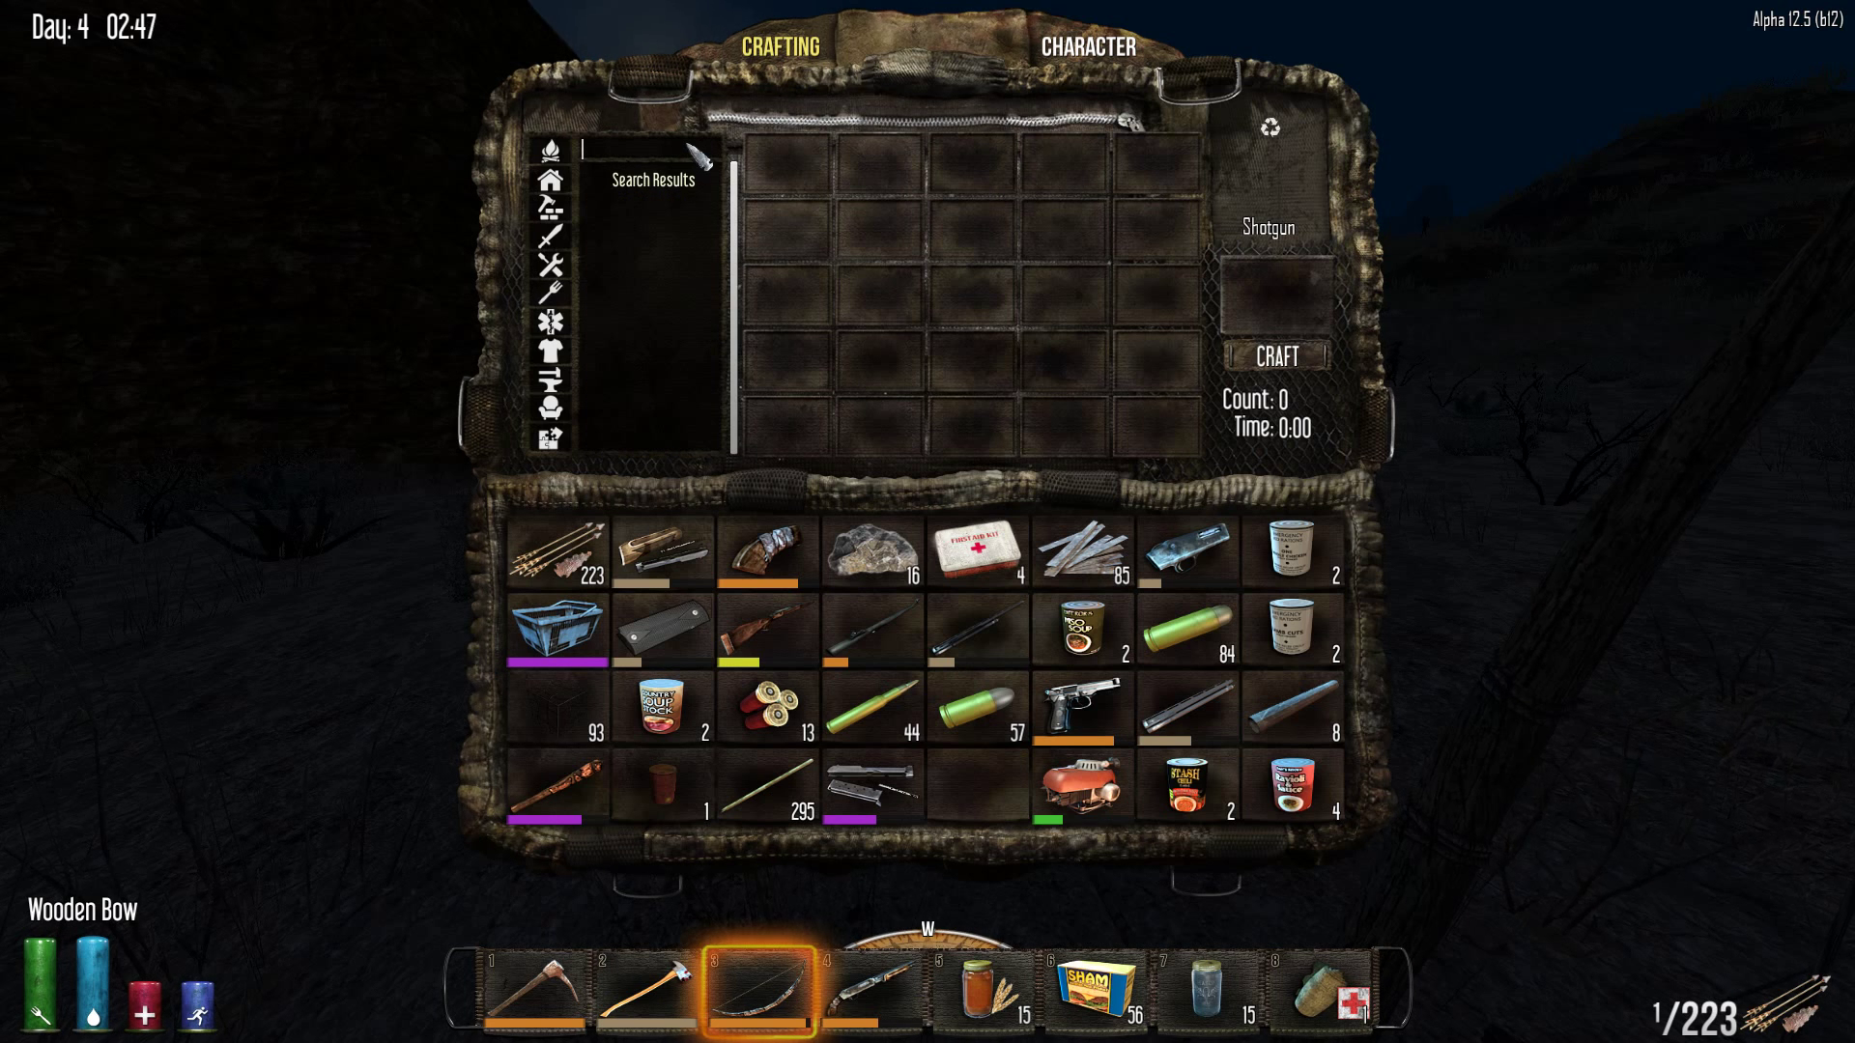
{"action": "key", "text": "Tab"}
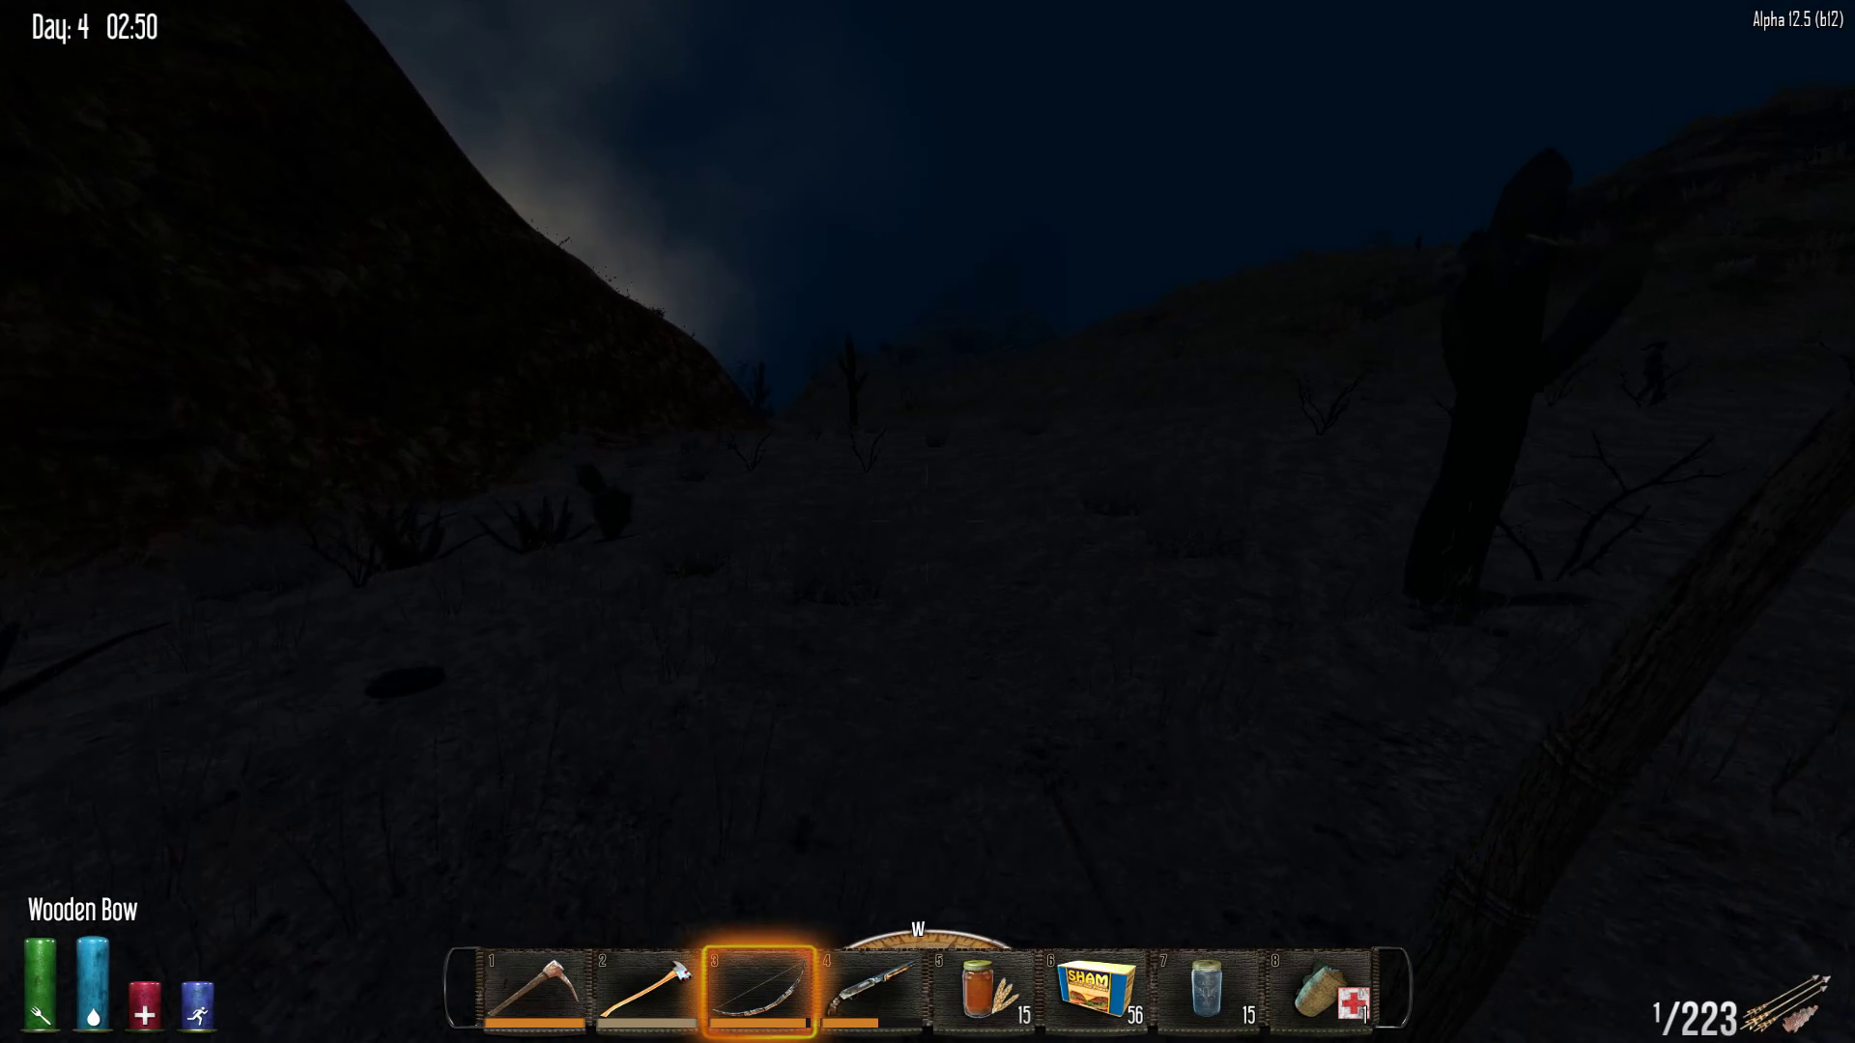
Loot a bird's nest for feathers and reopen the crafting window
{"action": "key", "text": "e"}
{"action": "key", "text": "Escape"}
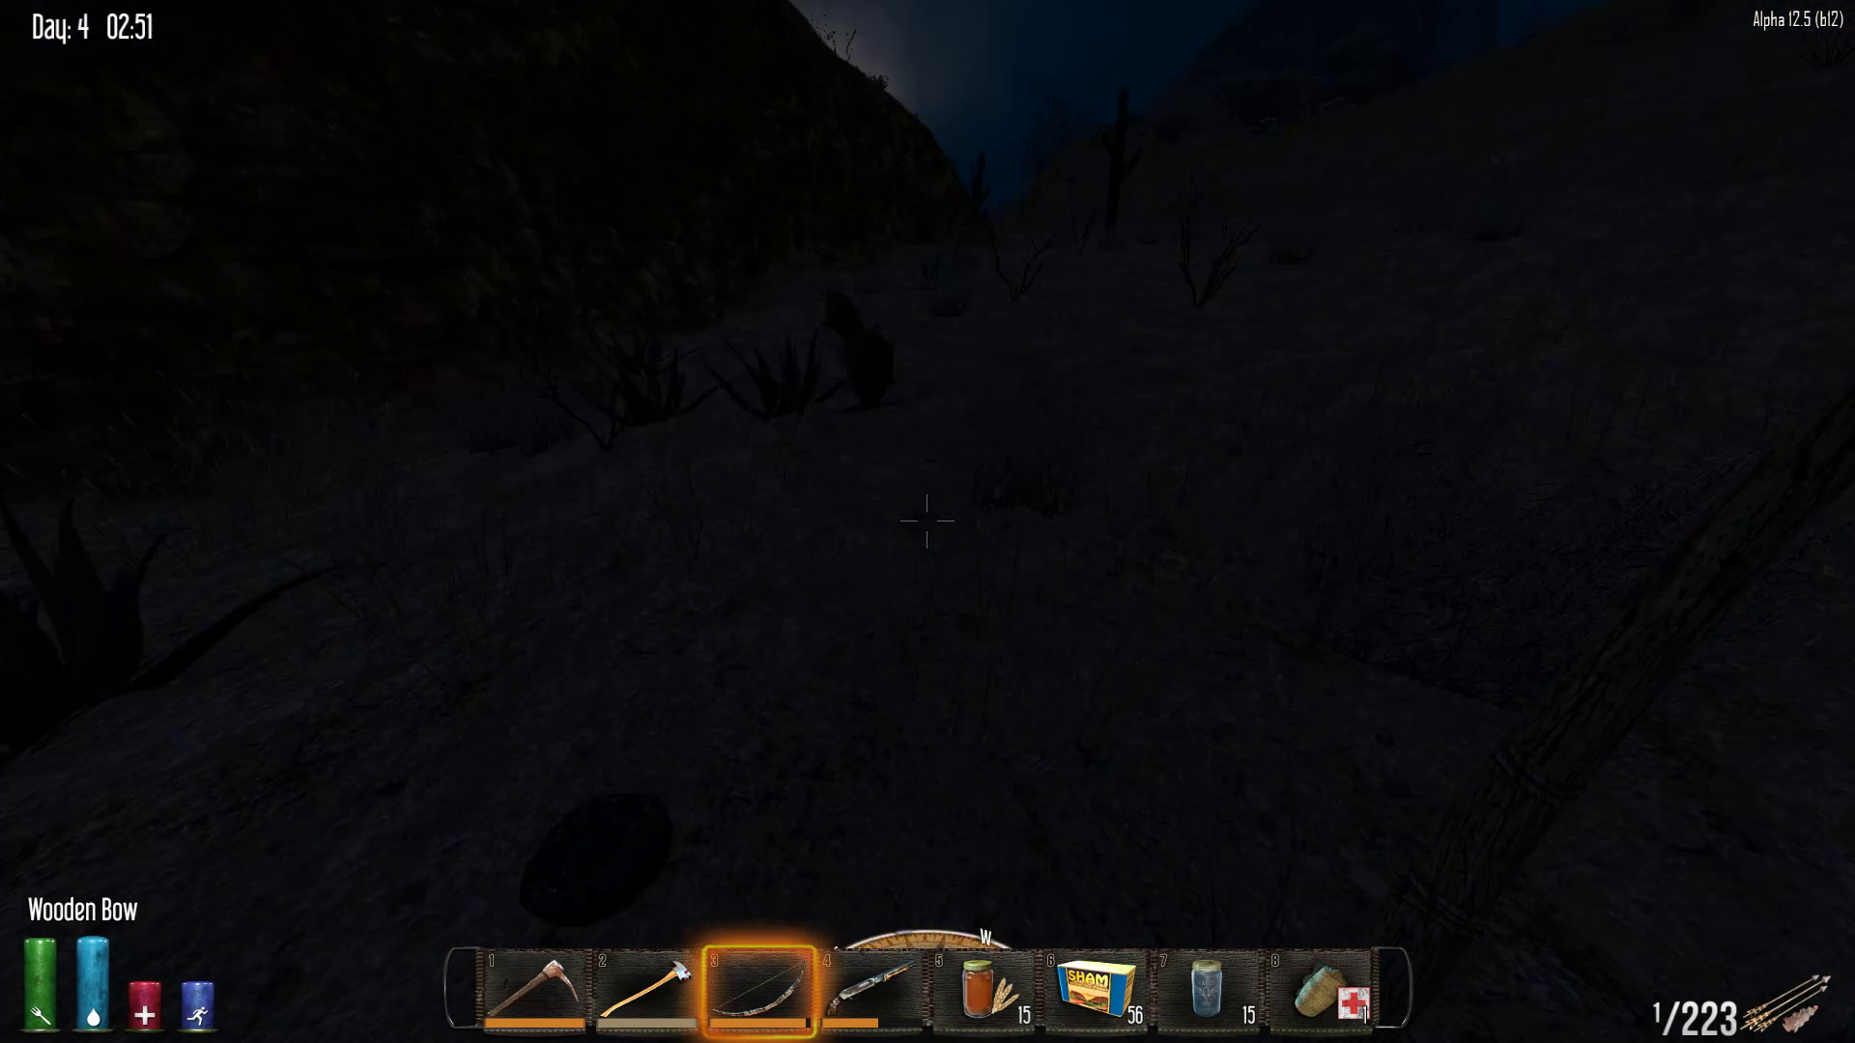
{"action": "key", "text": "Tab"}
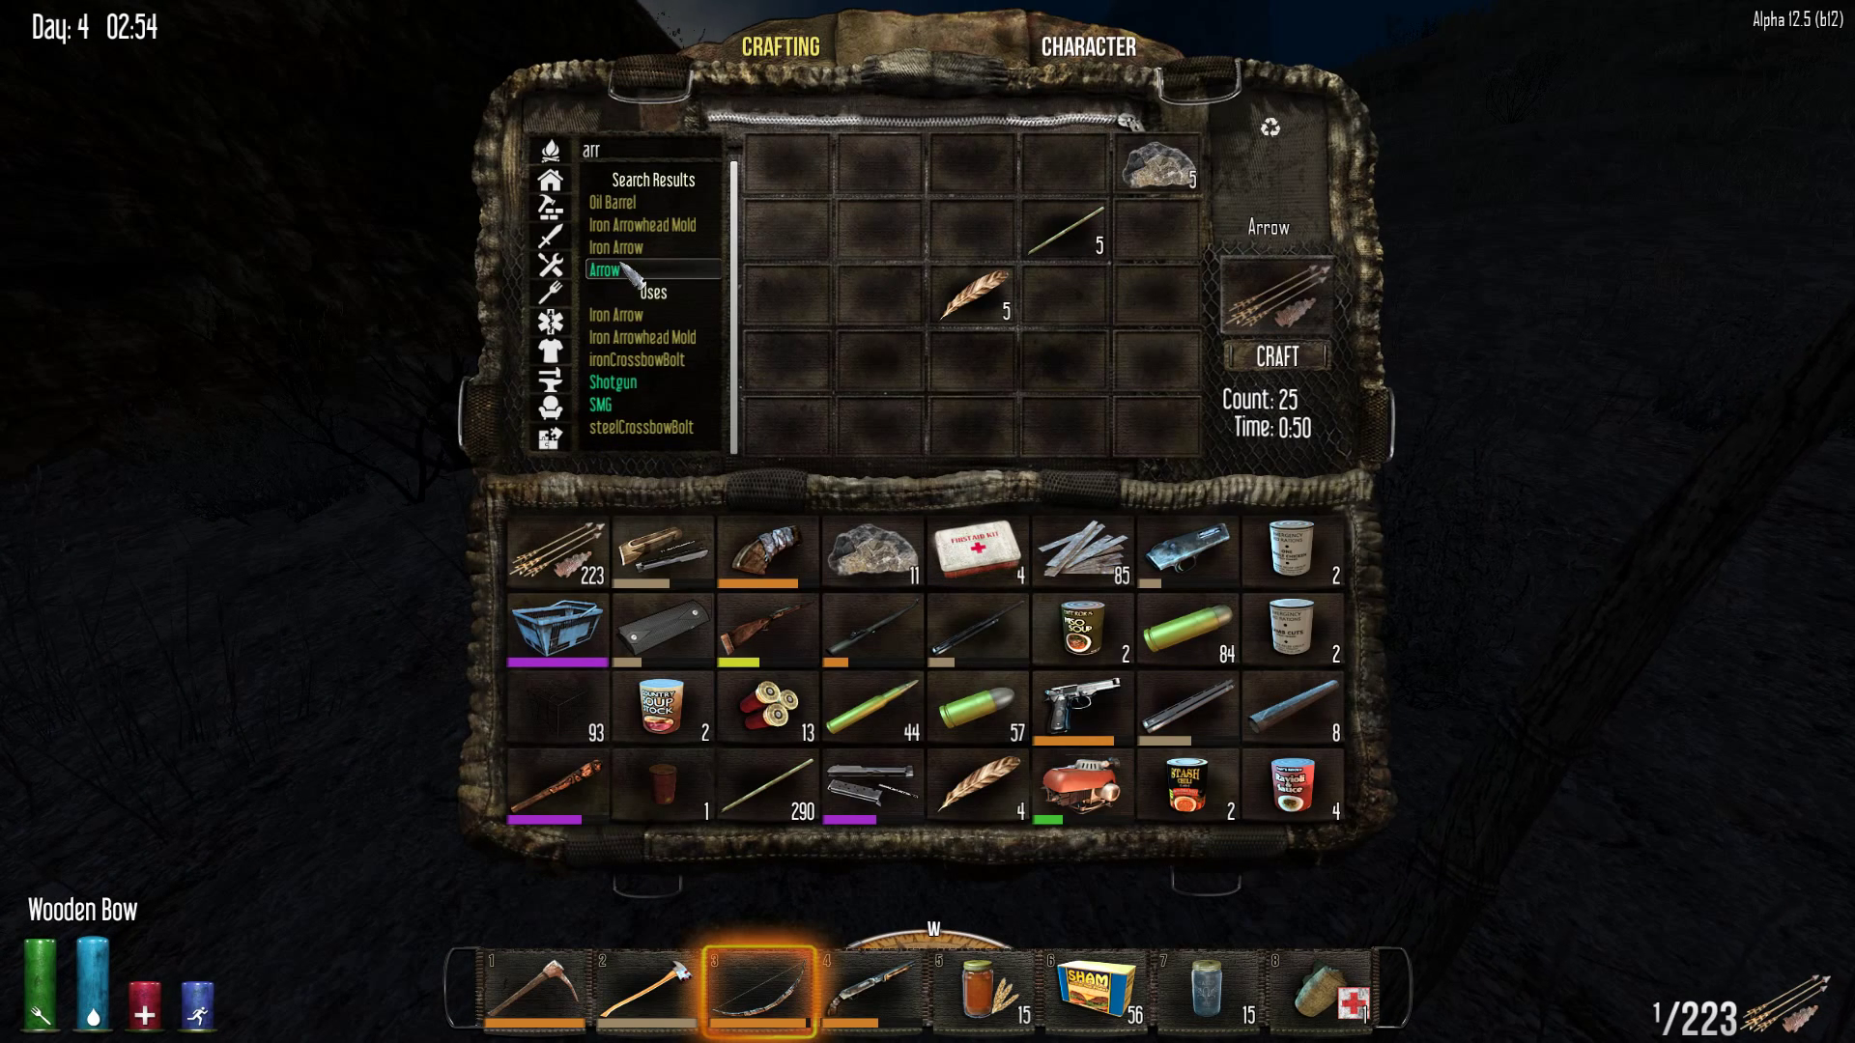
Fire three bow arrows into the night hills and confirm the arrow reserve reads 225
{"action": "key", "text": "Tab"}
{"action": "key", "text": "Tab"}
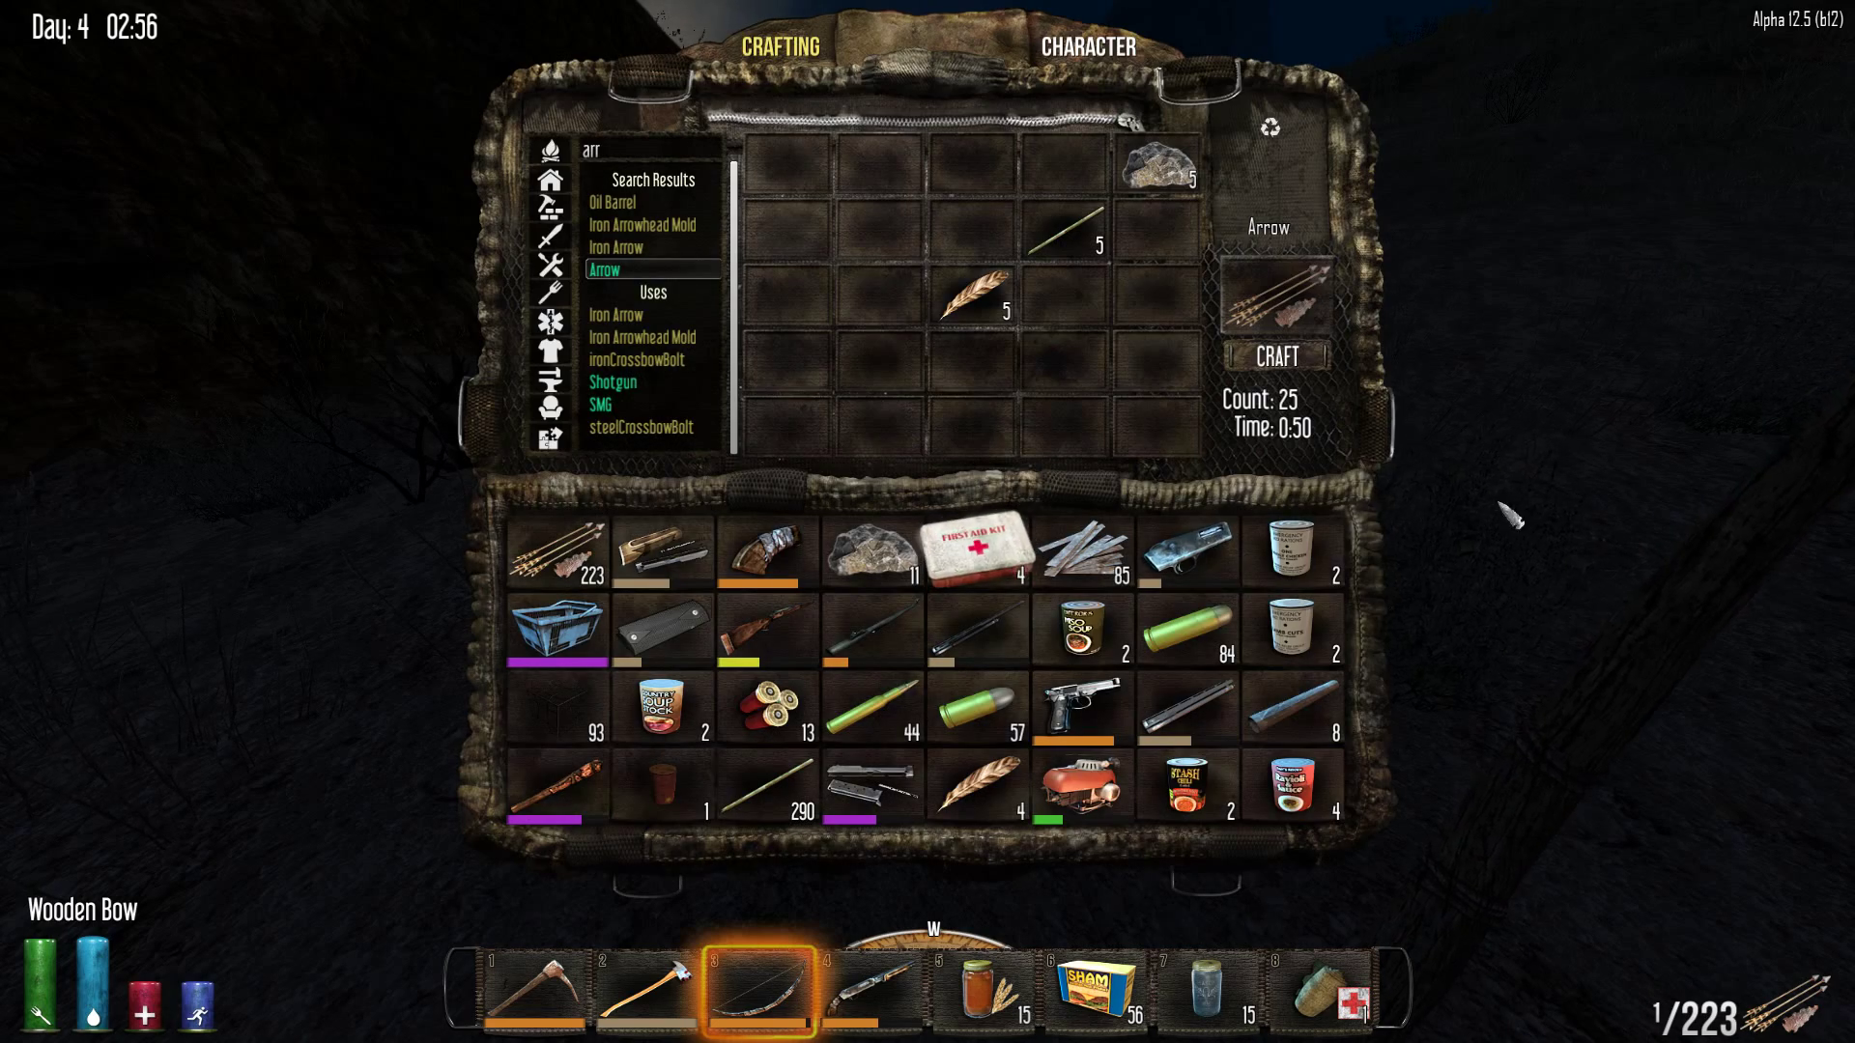
{"action": "key", "text": "Tab"}
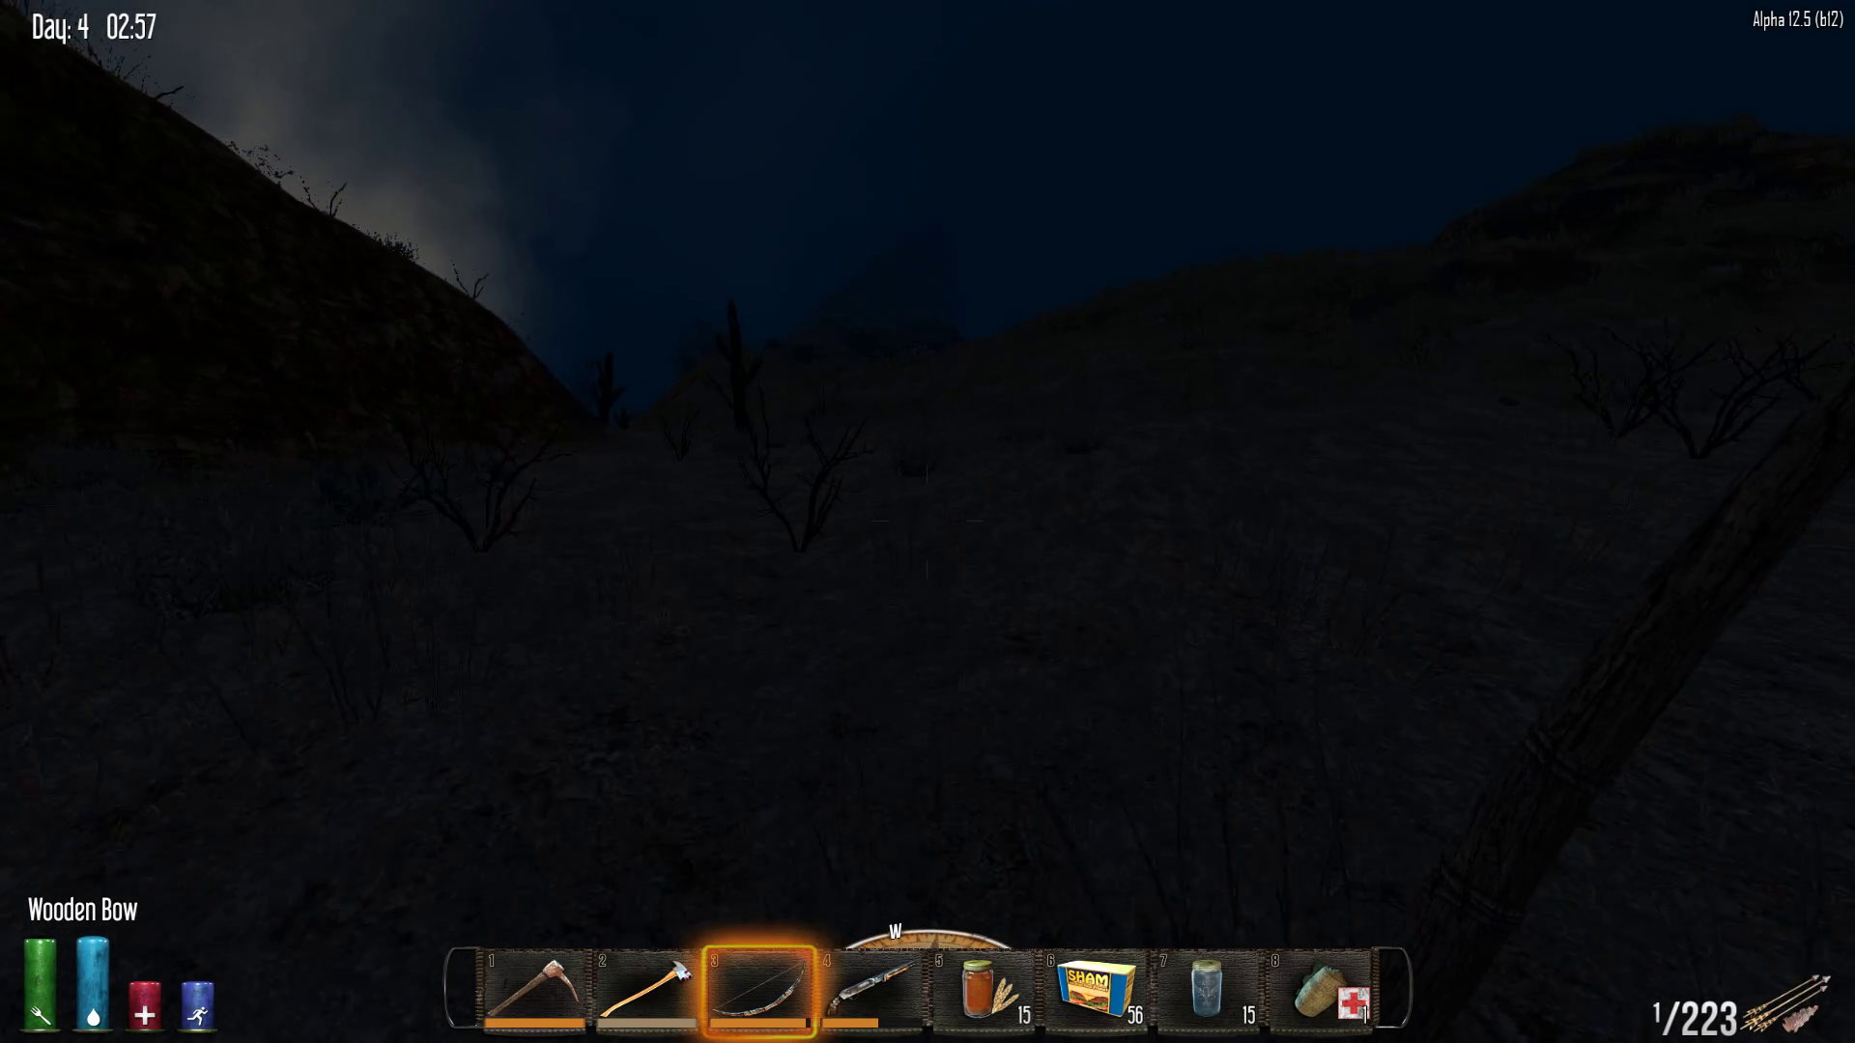
{"action": "left_click", "coordinate": [928, 522]}
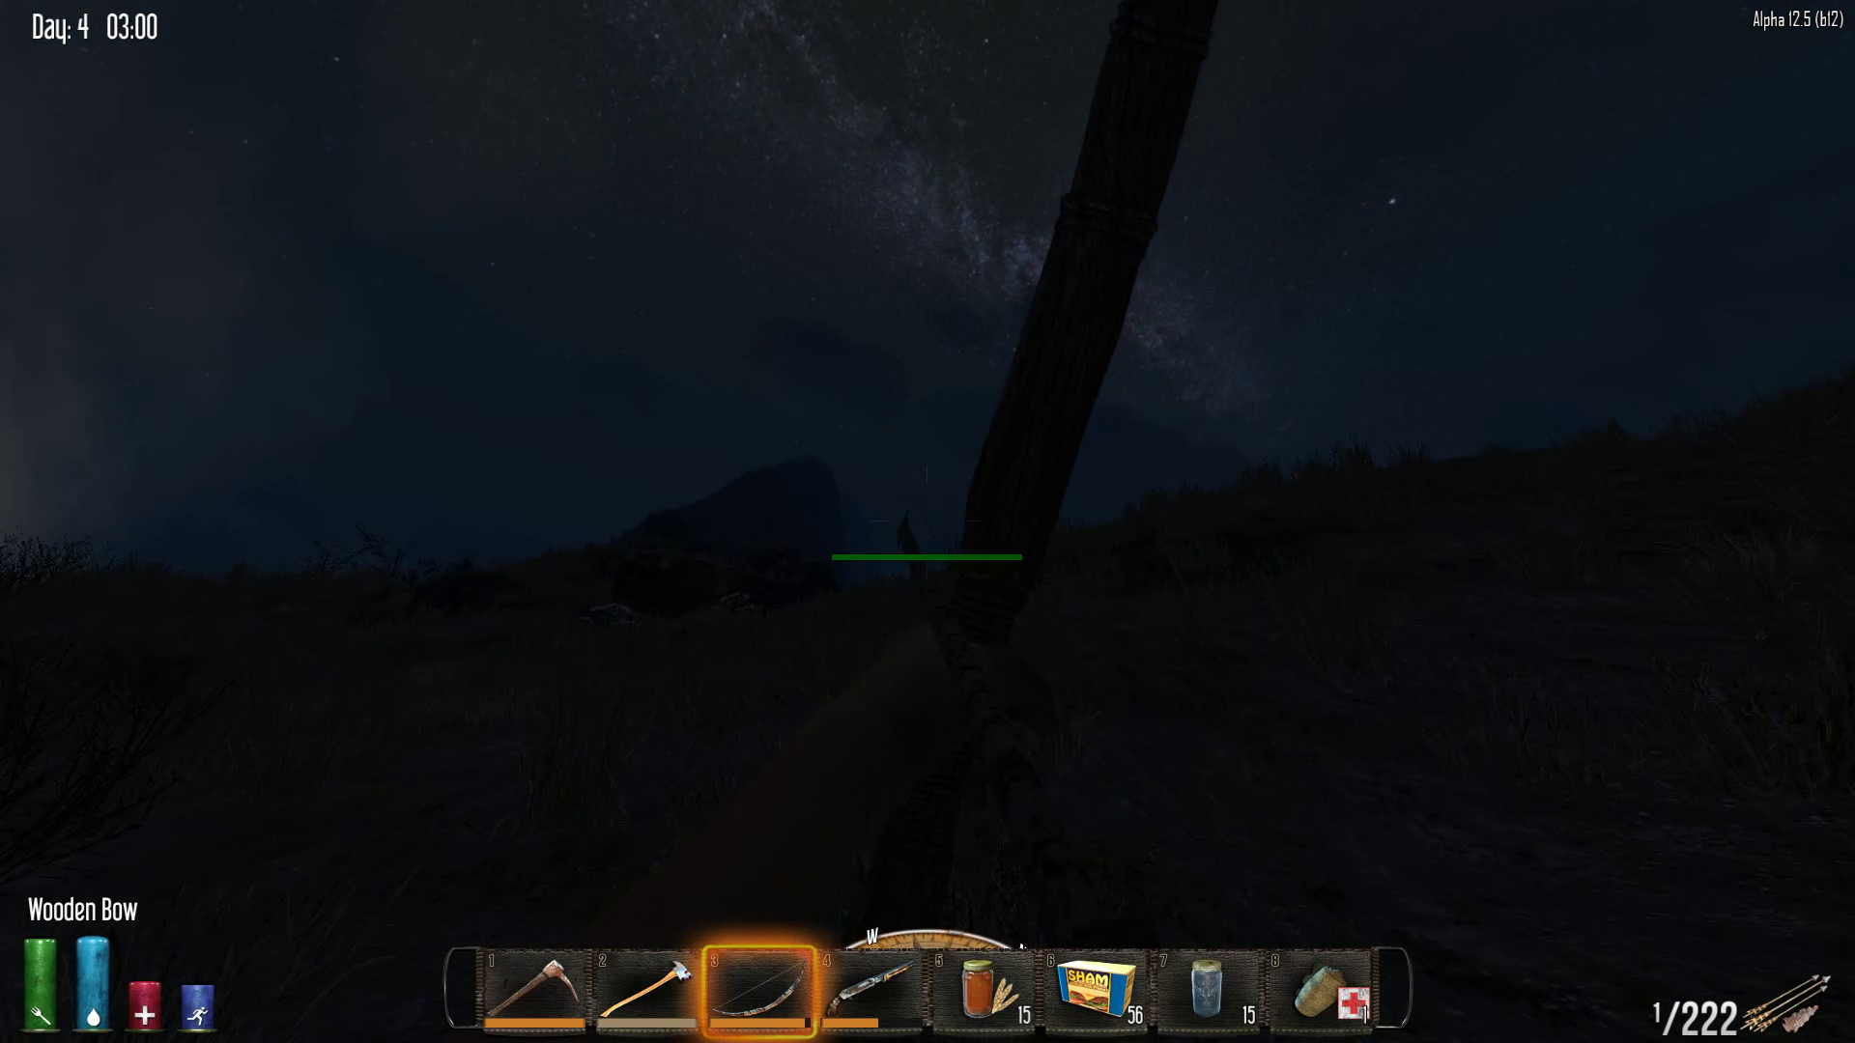
{"action": "left_click", "coordinate": [929, 522]}
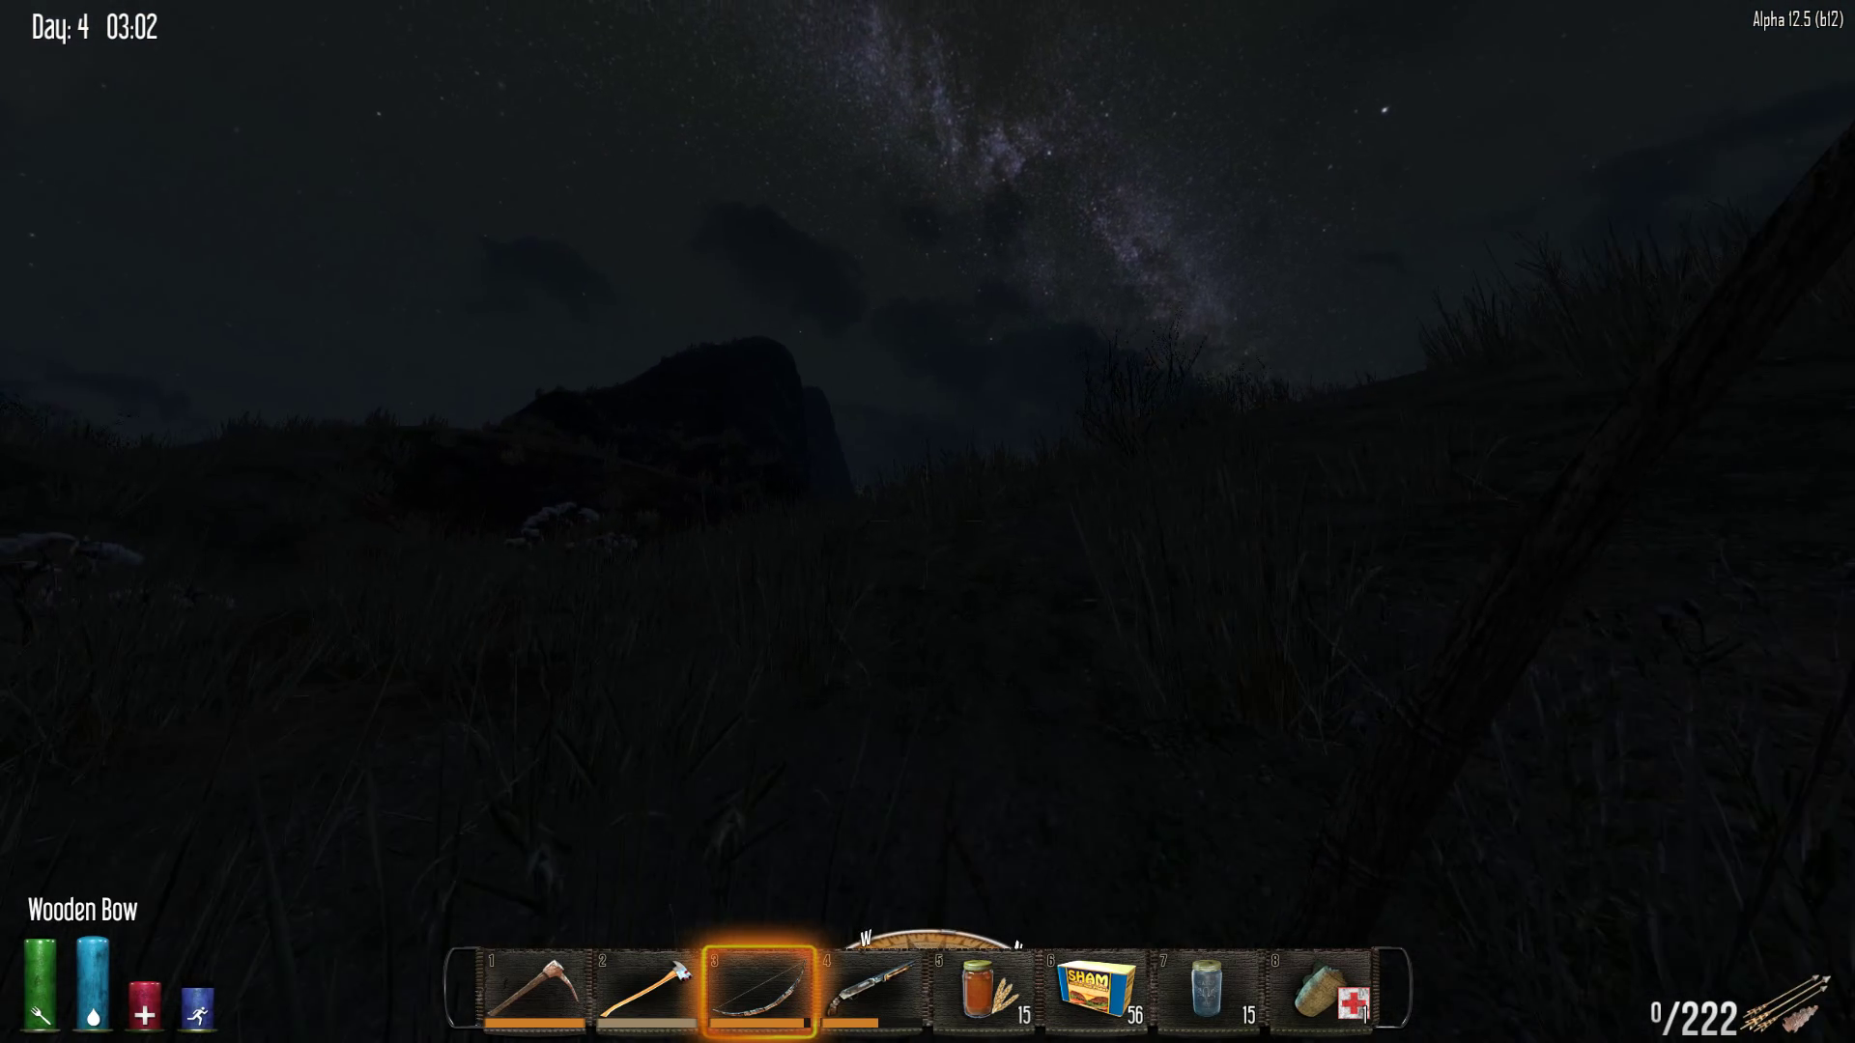
{"action": "left_click", "coordinate": [928, 522]}
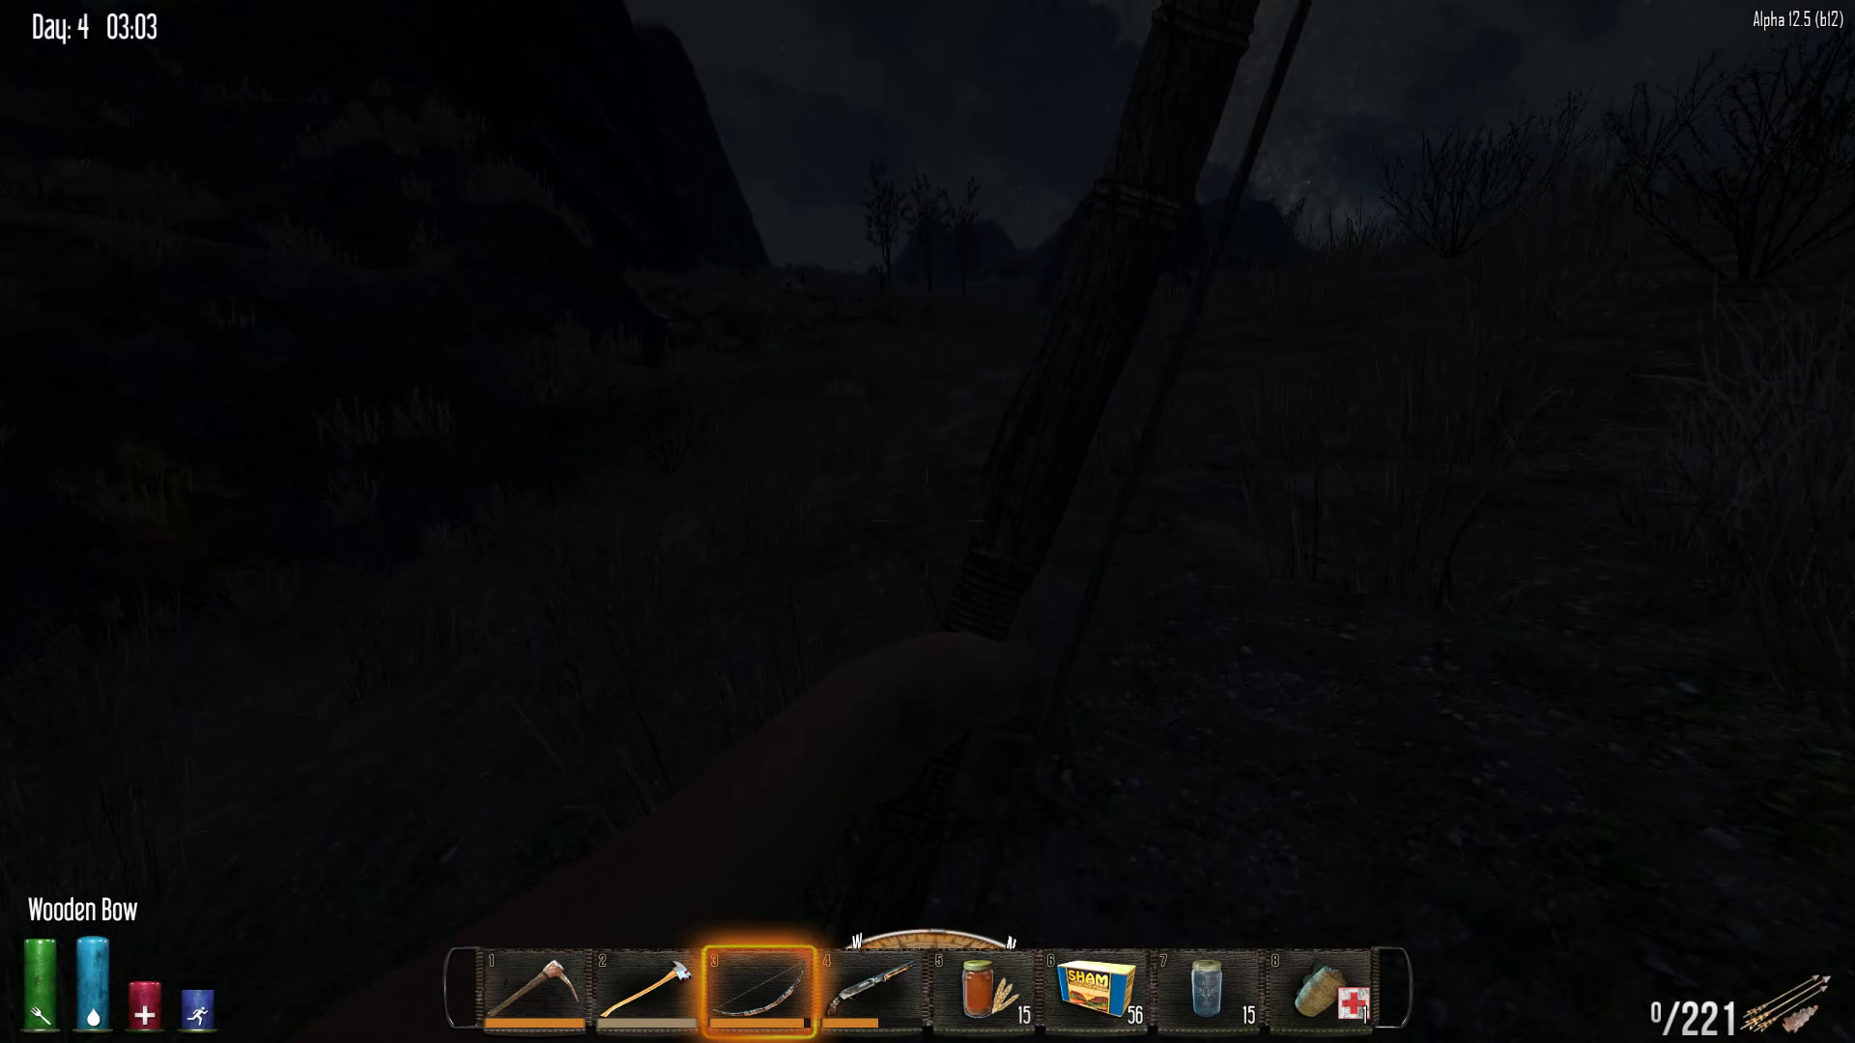
{"action": "key", "text": "Tab"}
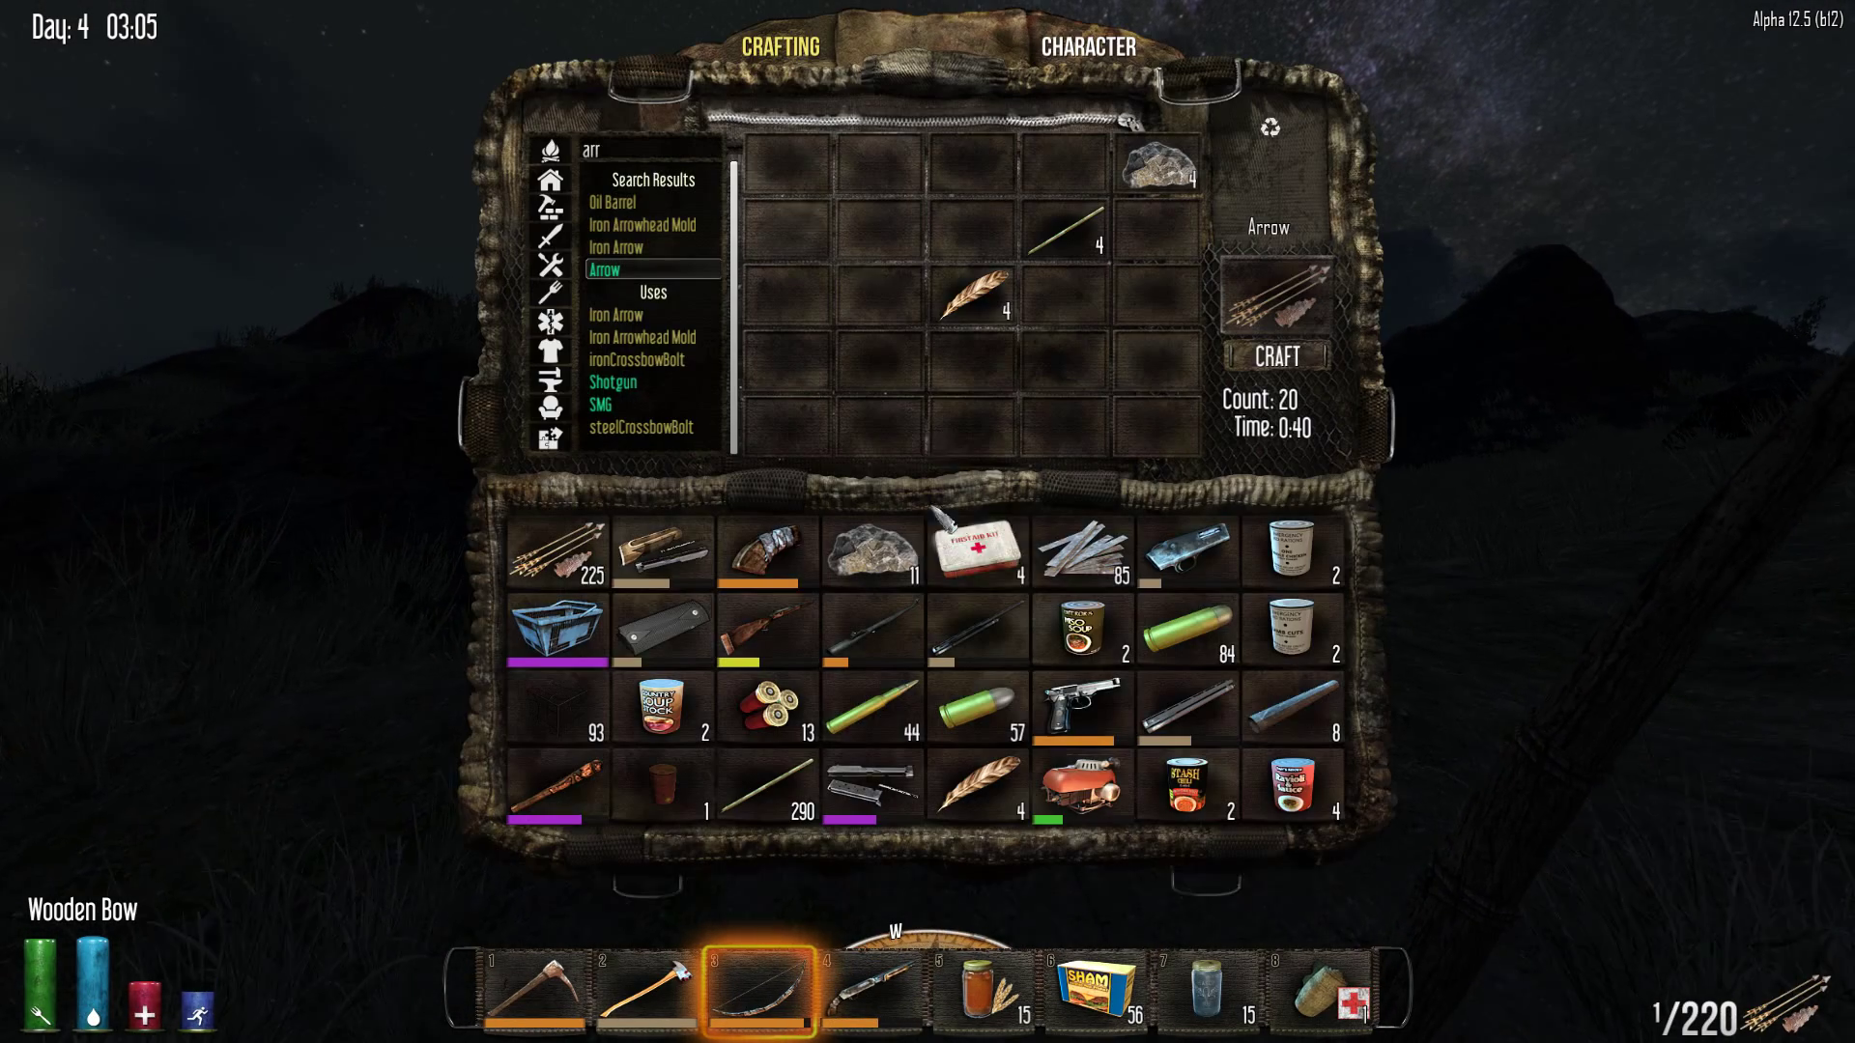
{"action": "key", "text": "Tab"}
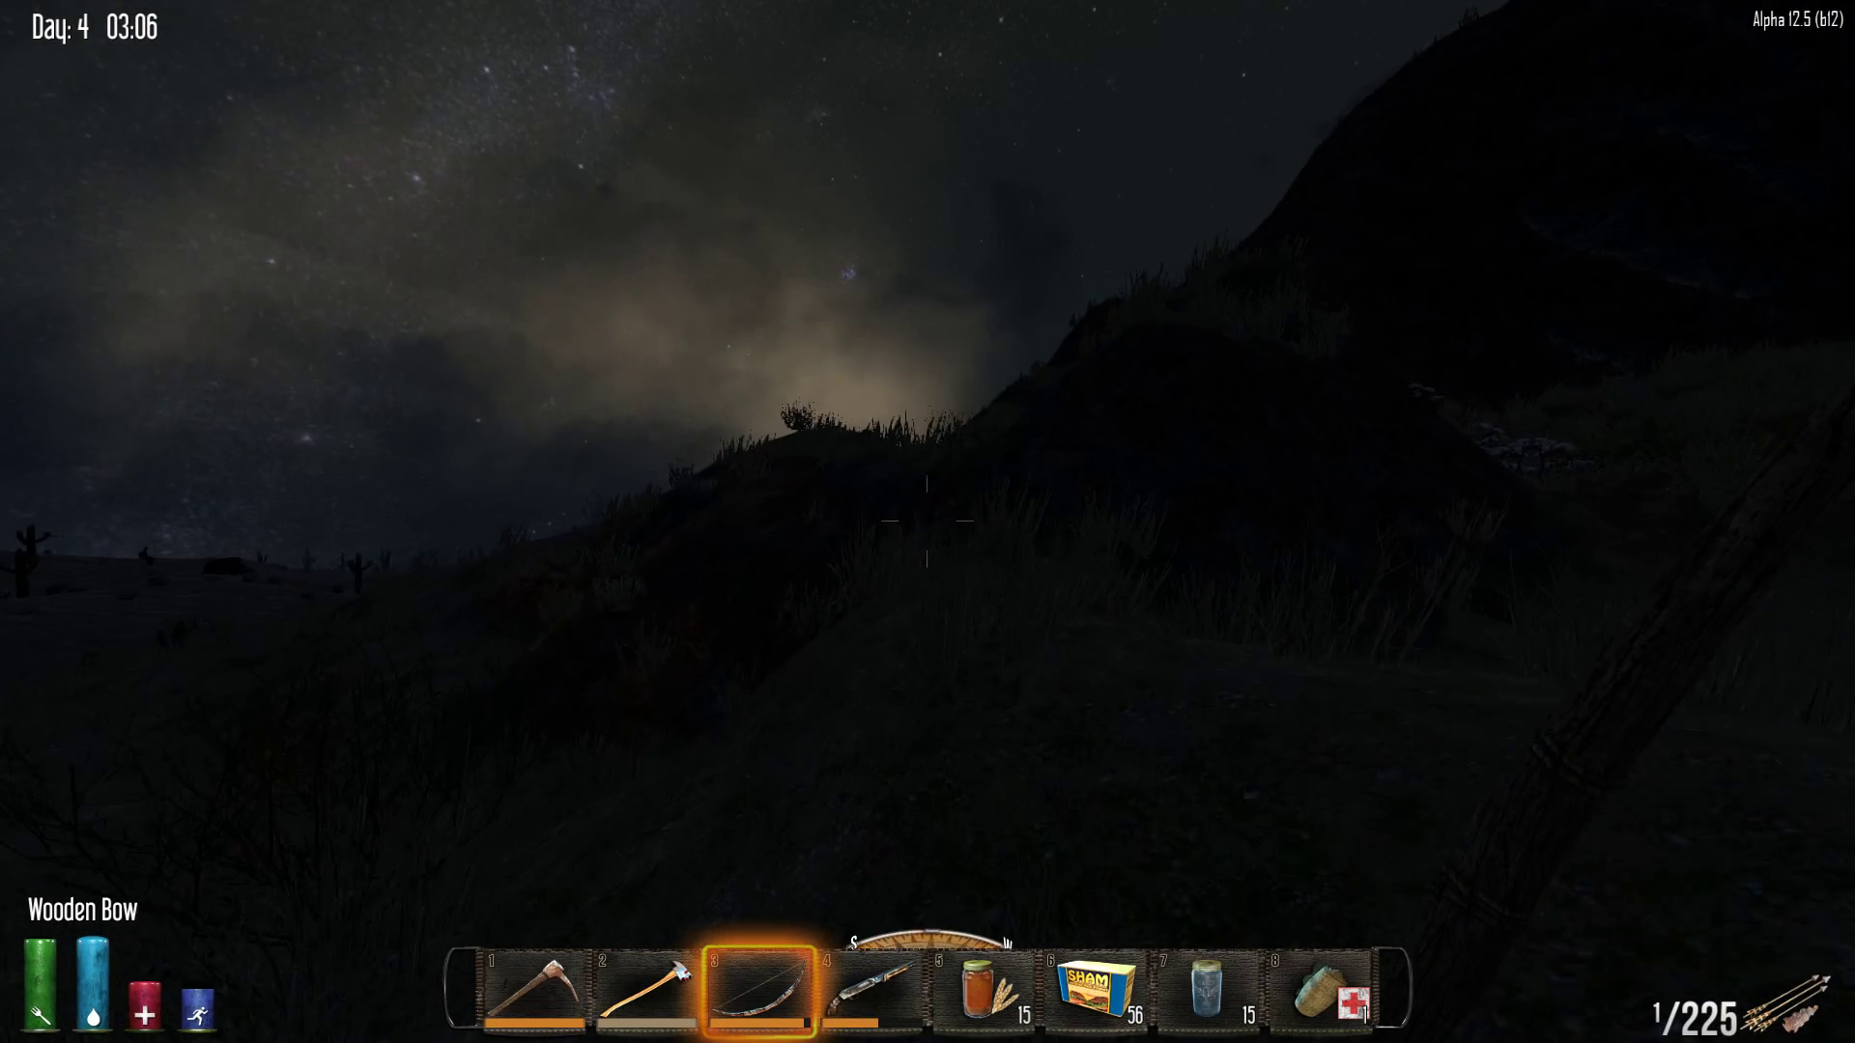
Climb over the grassy hill crest and rock mound up to a trash bag
{"action": "key", "text": "w"}
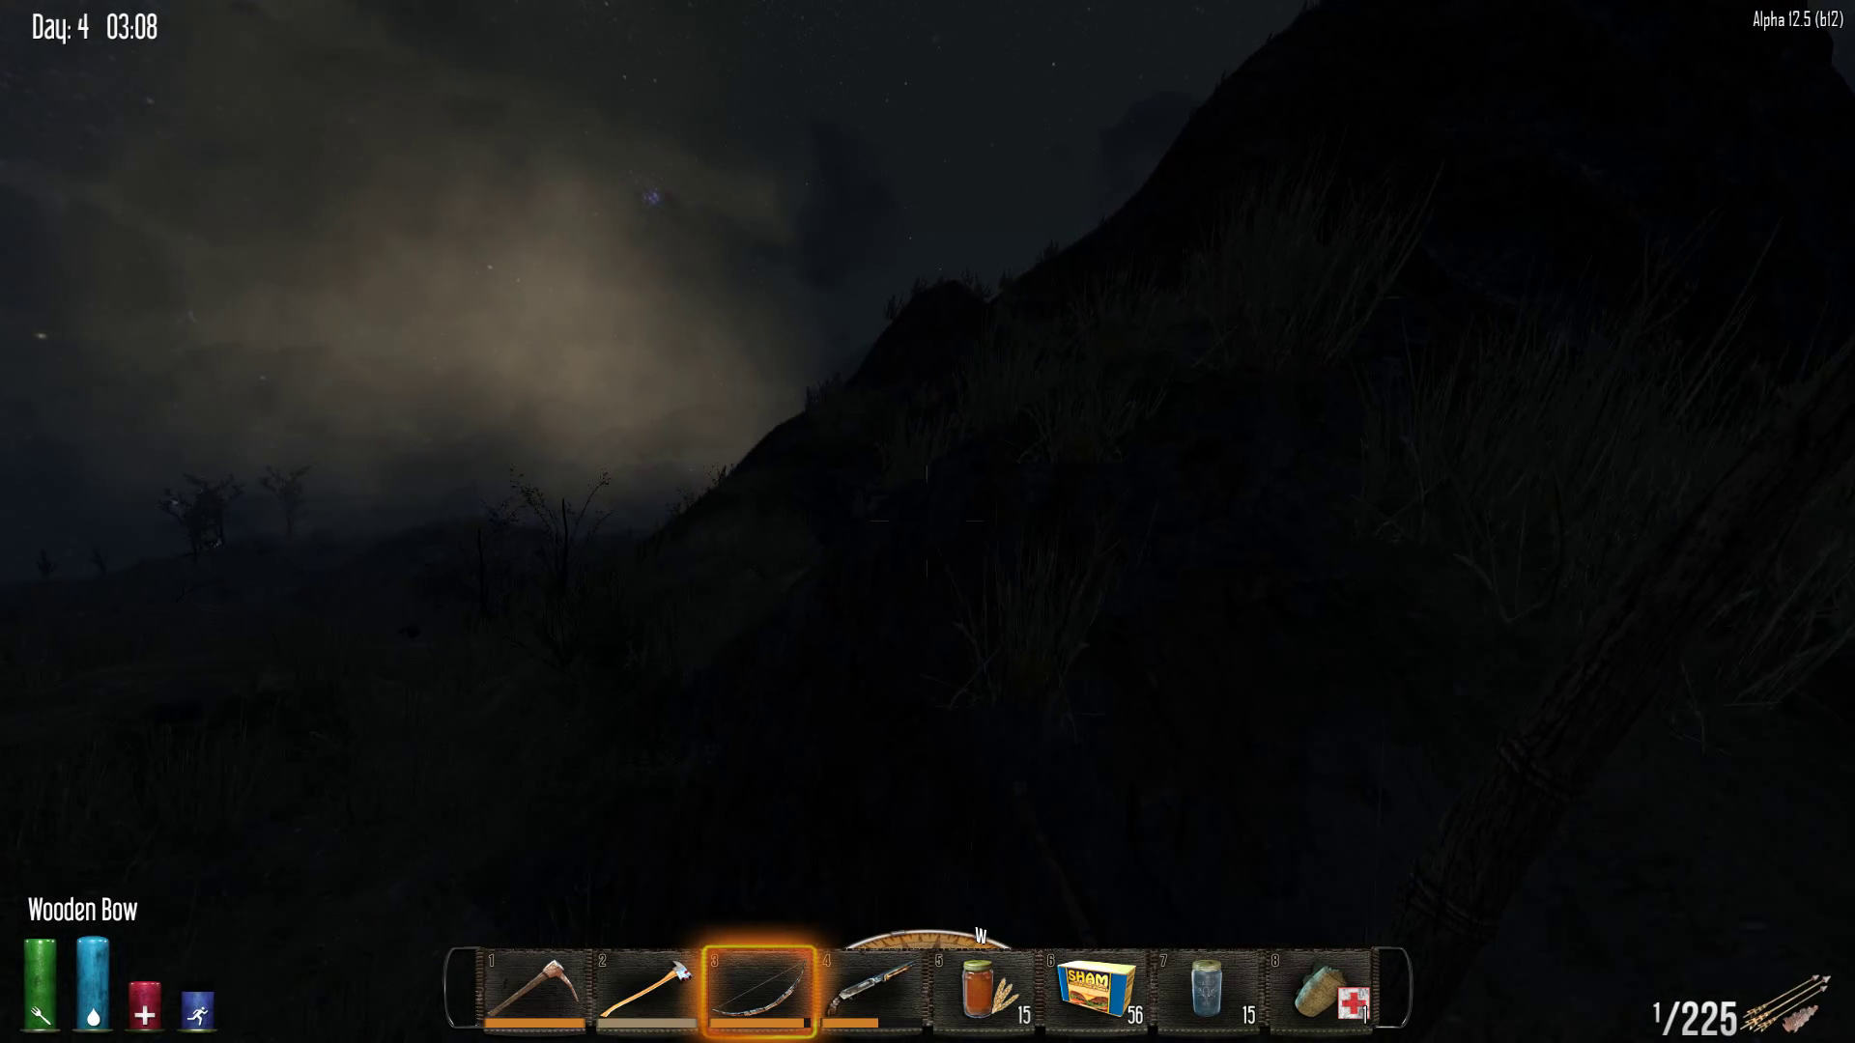
{"action": "key", "text": "w"}
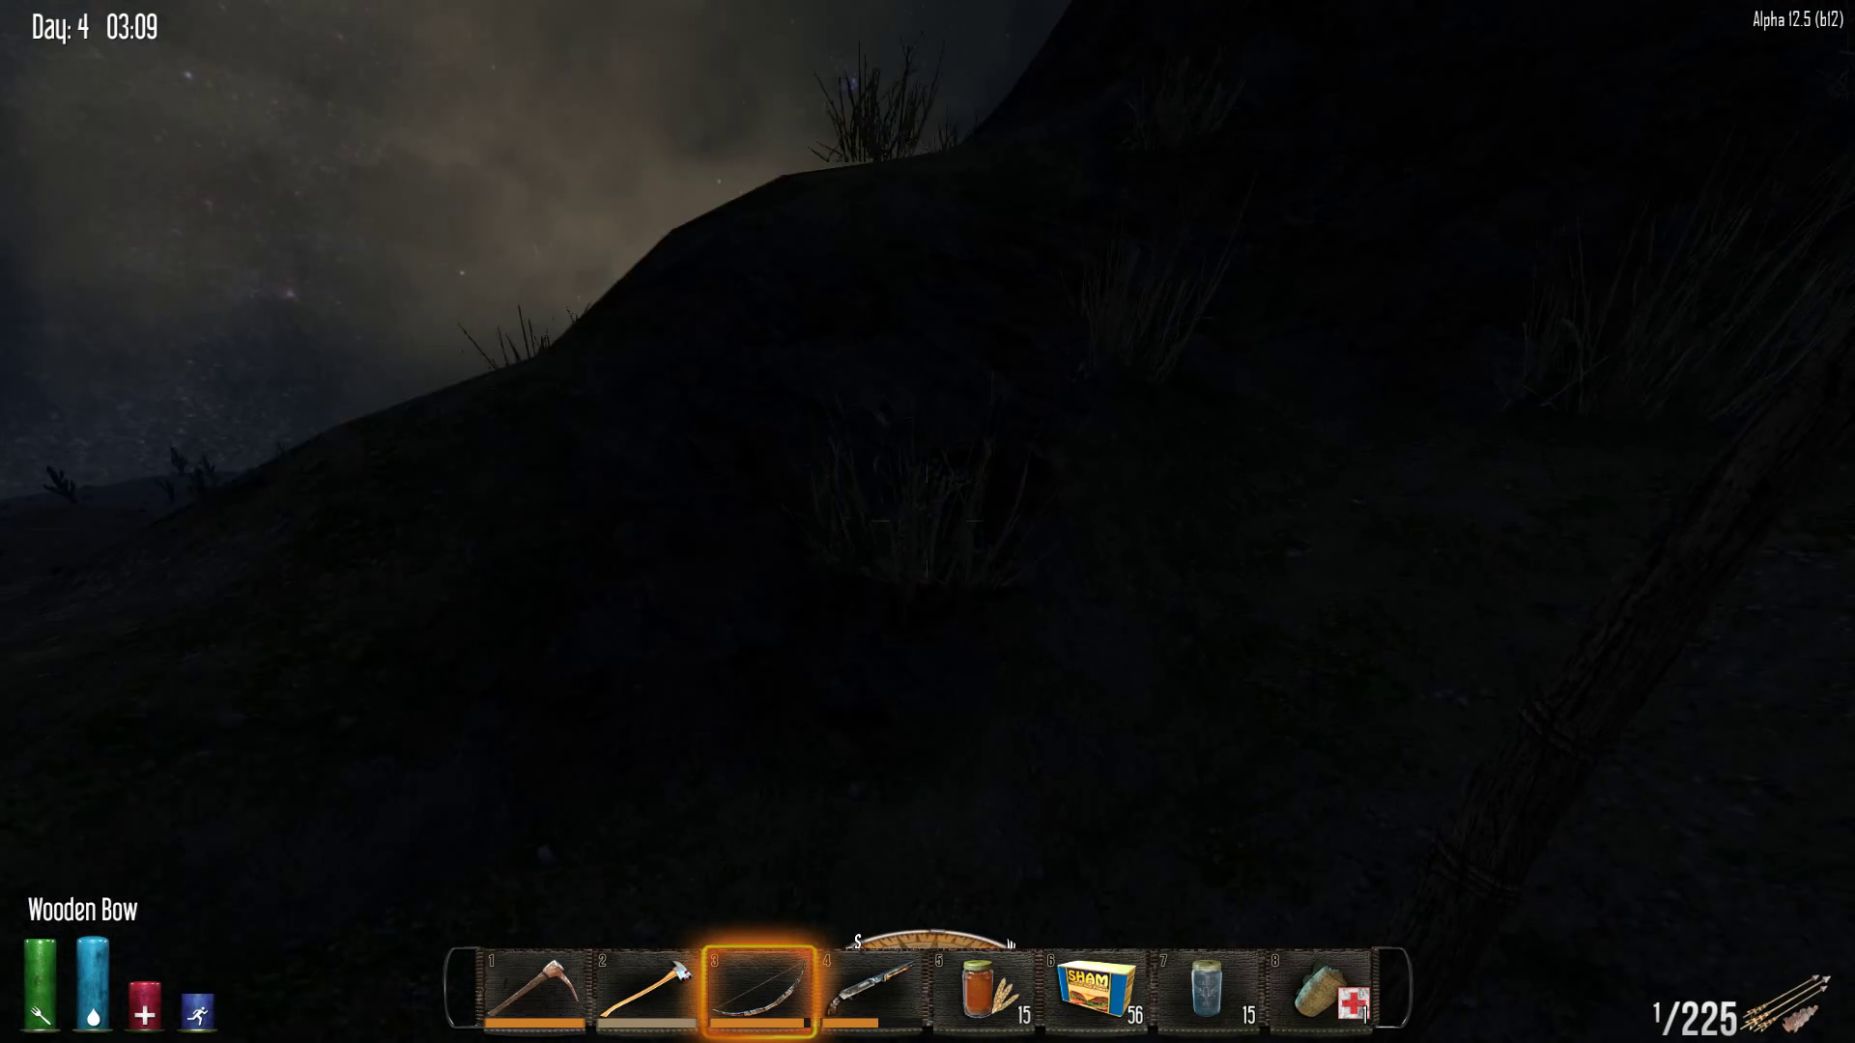
{"action": "key", "text": "w"}
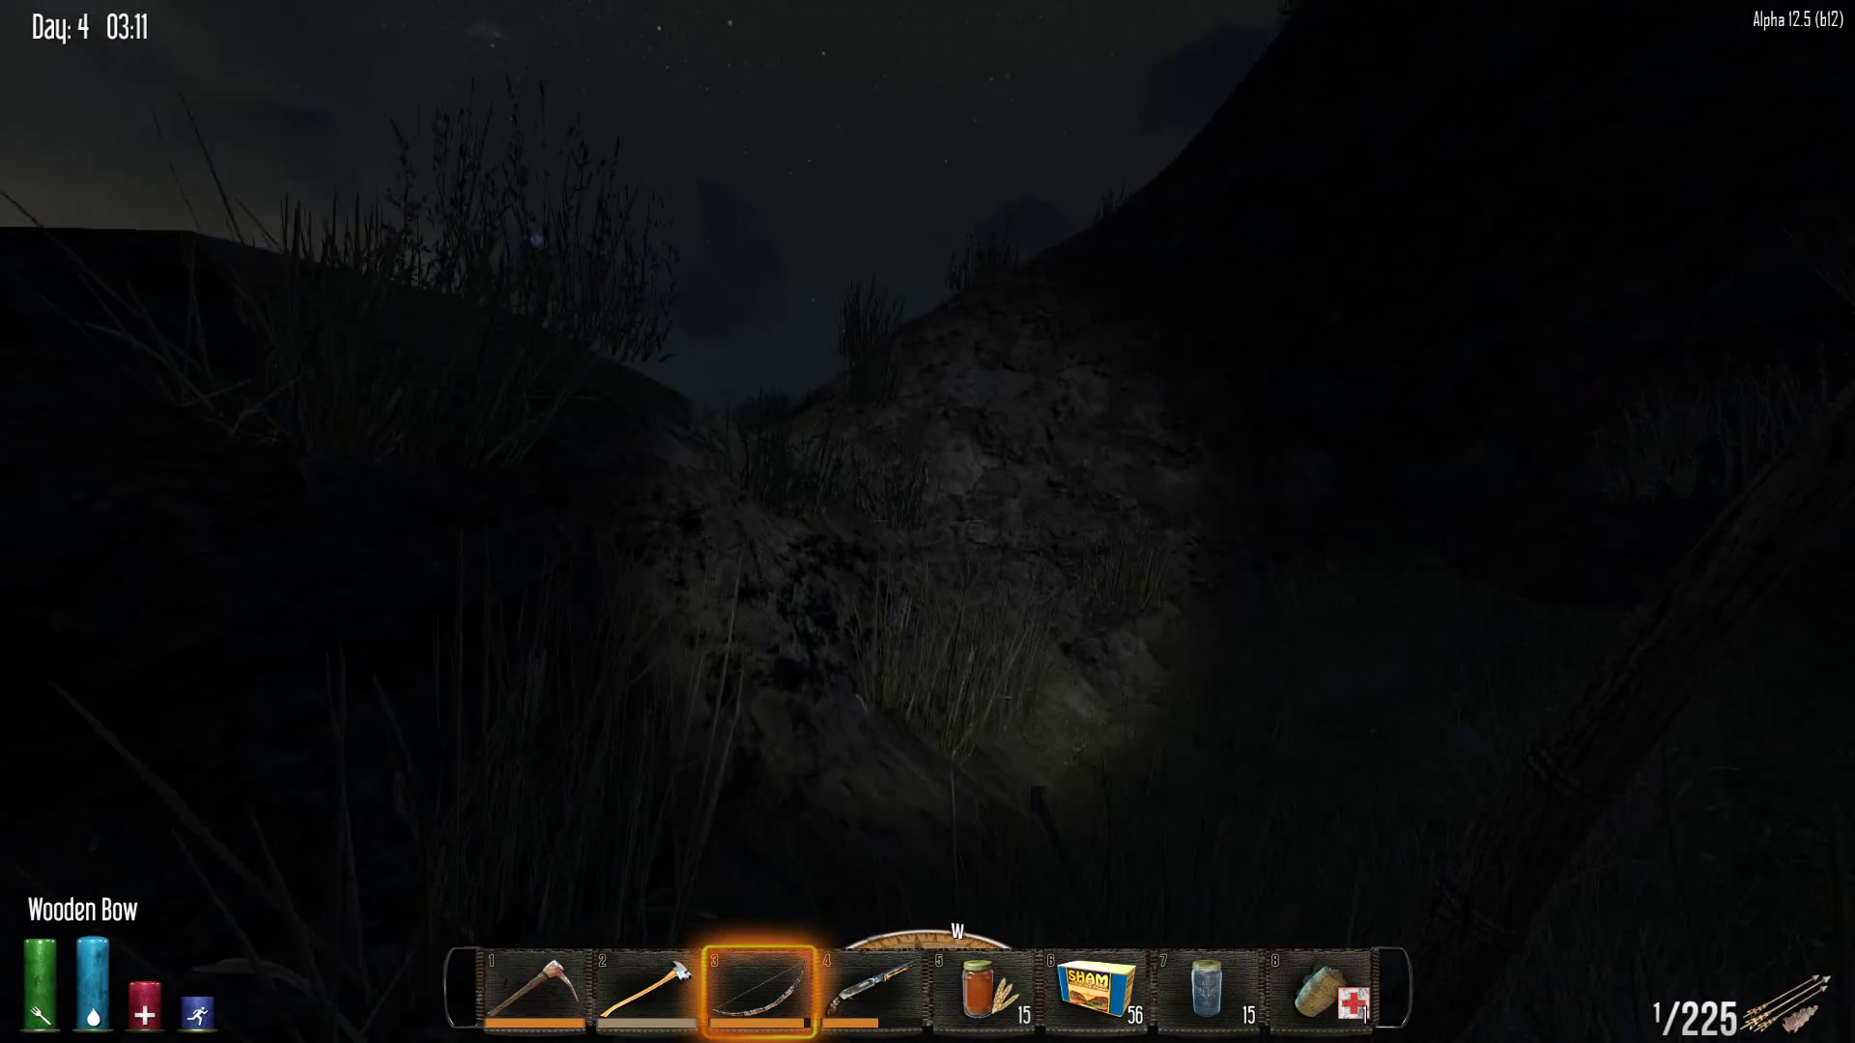
{"action": "key", "text": "w"}
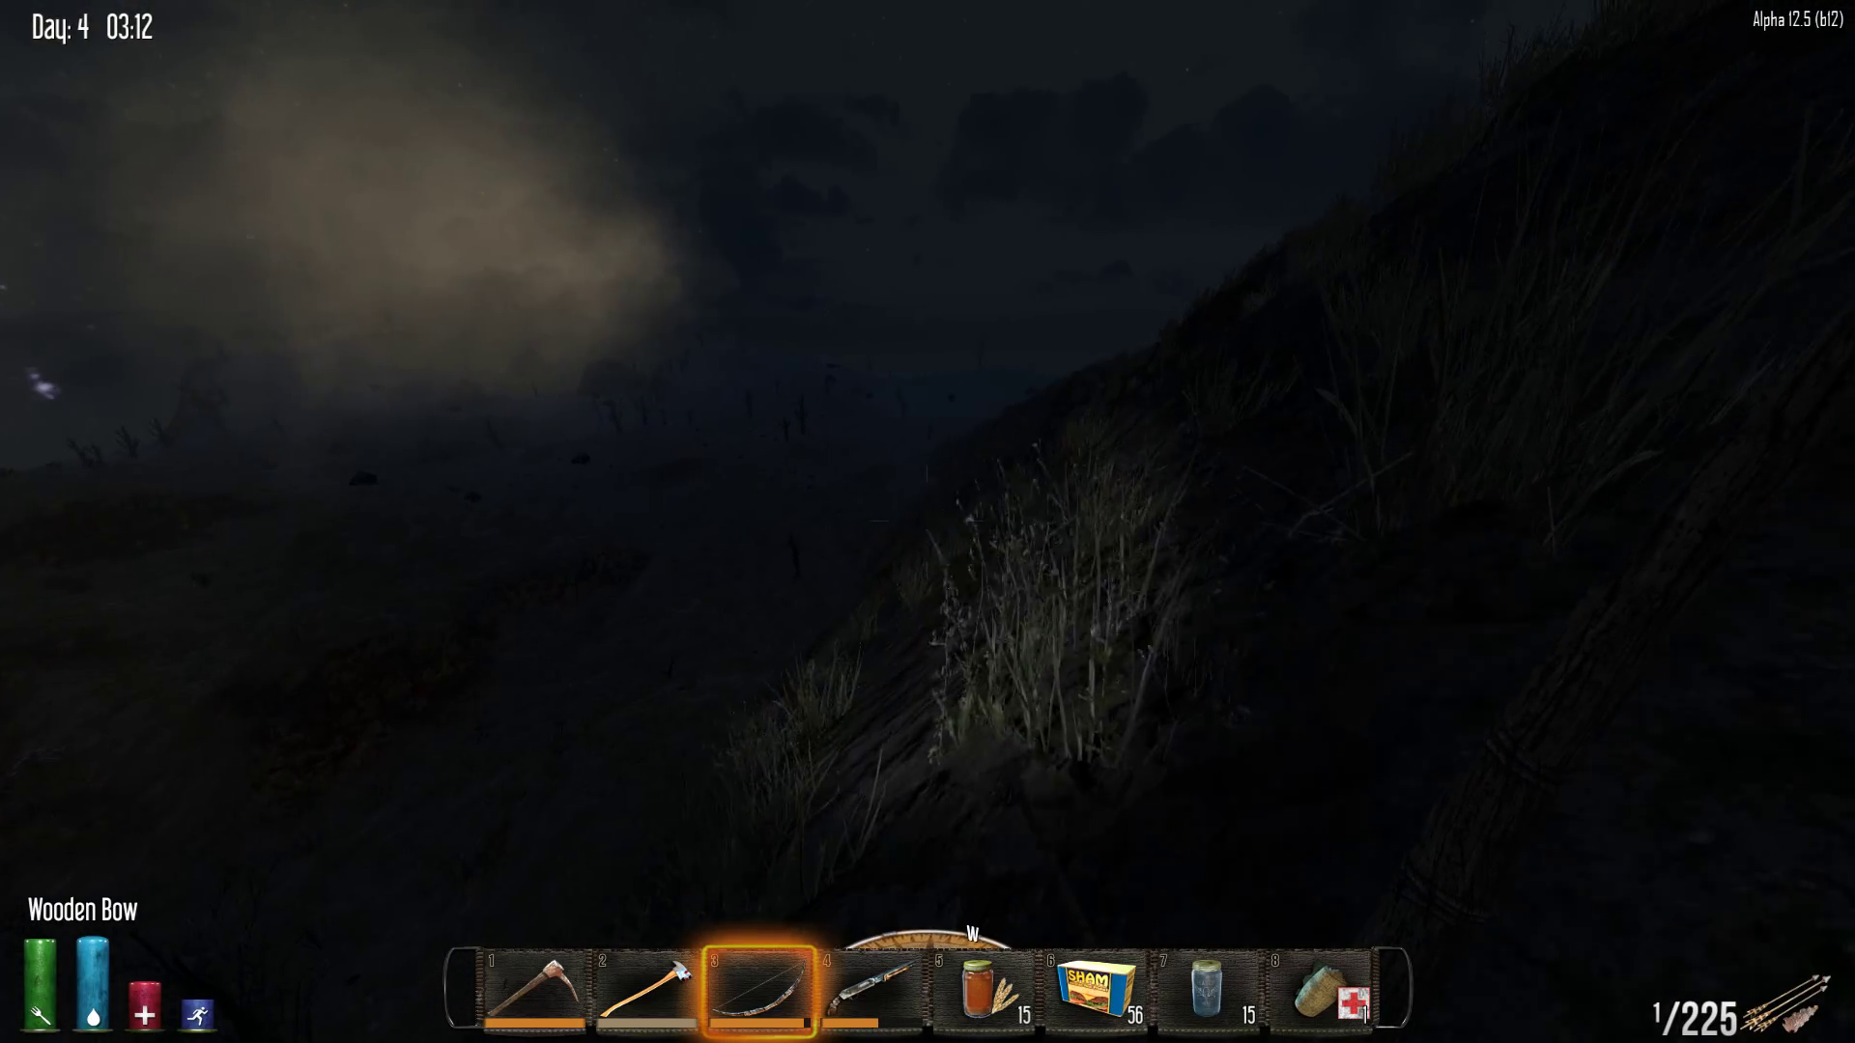
{"action": "key", "text": "w"}
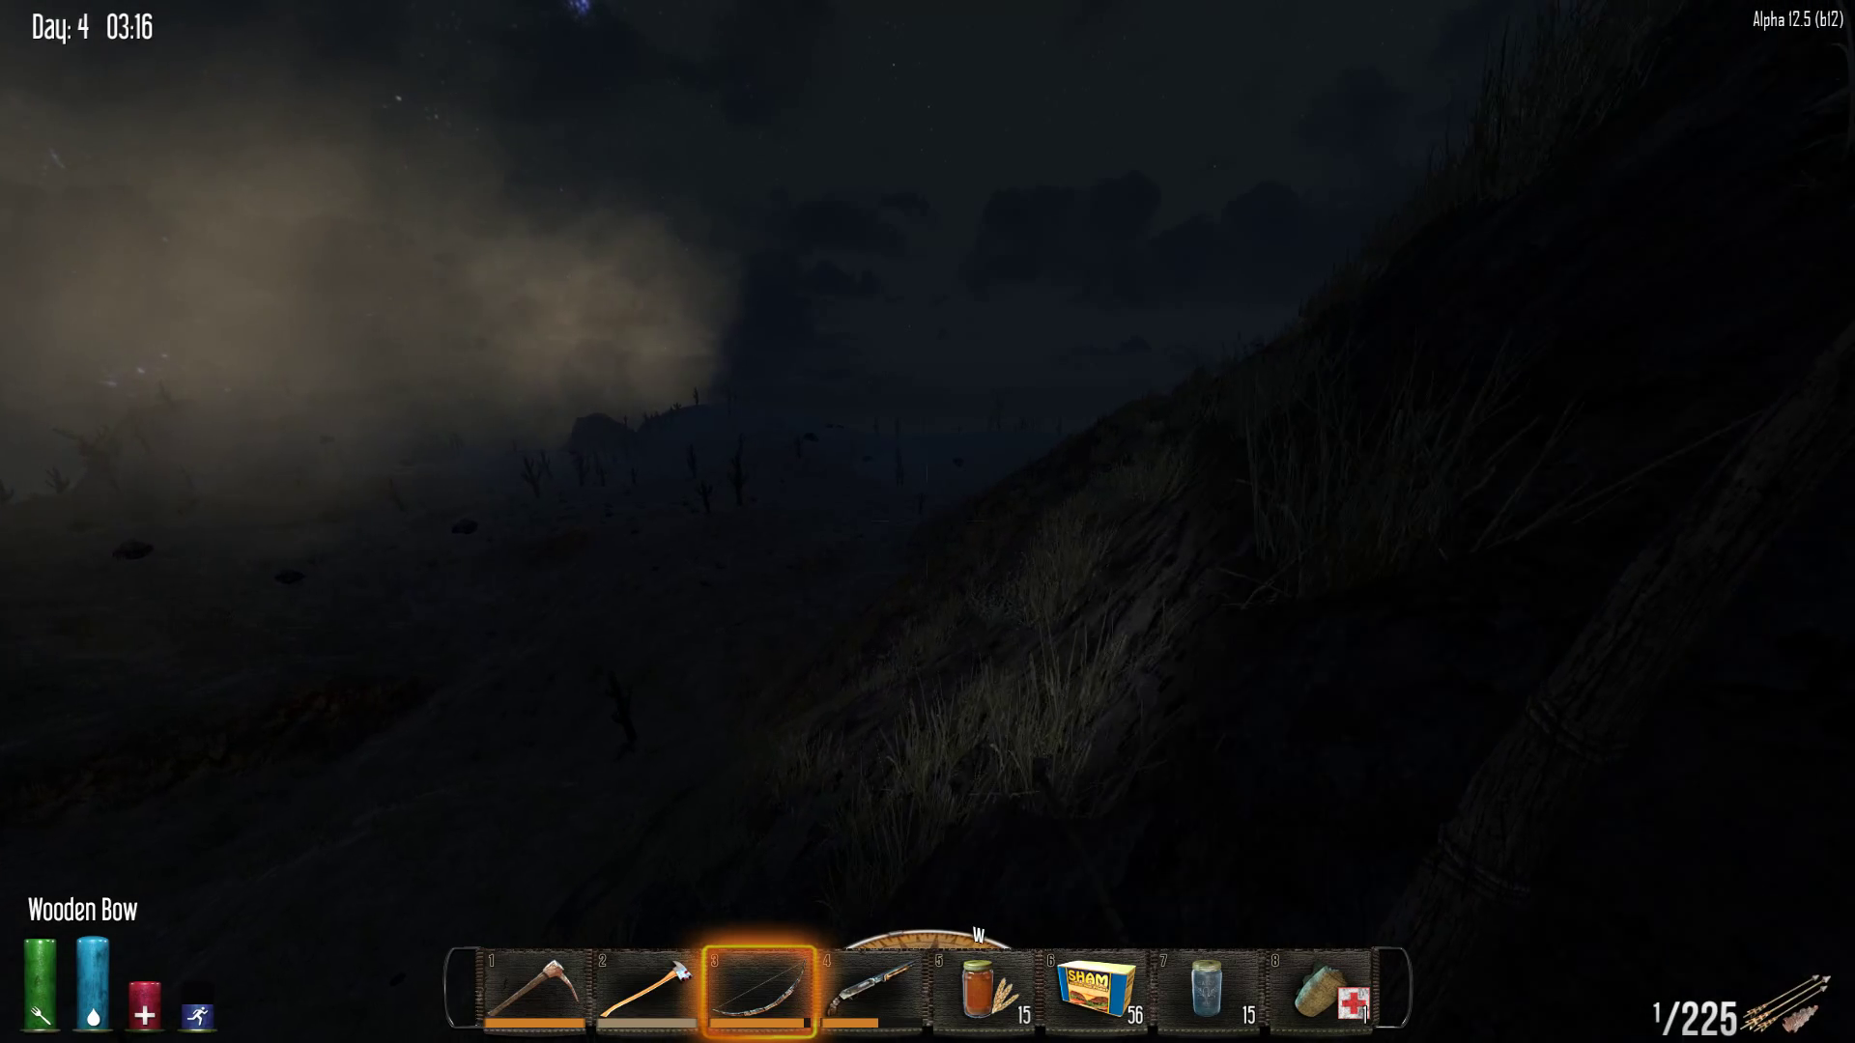
{"action": "key", "text": "w"}
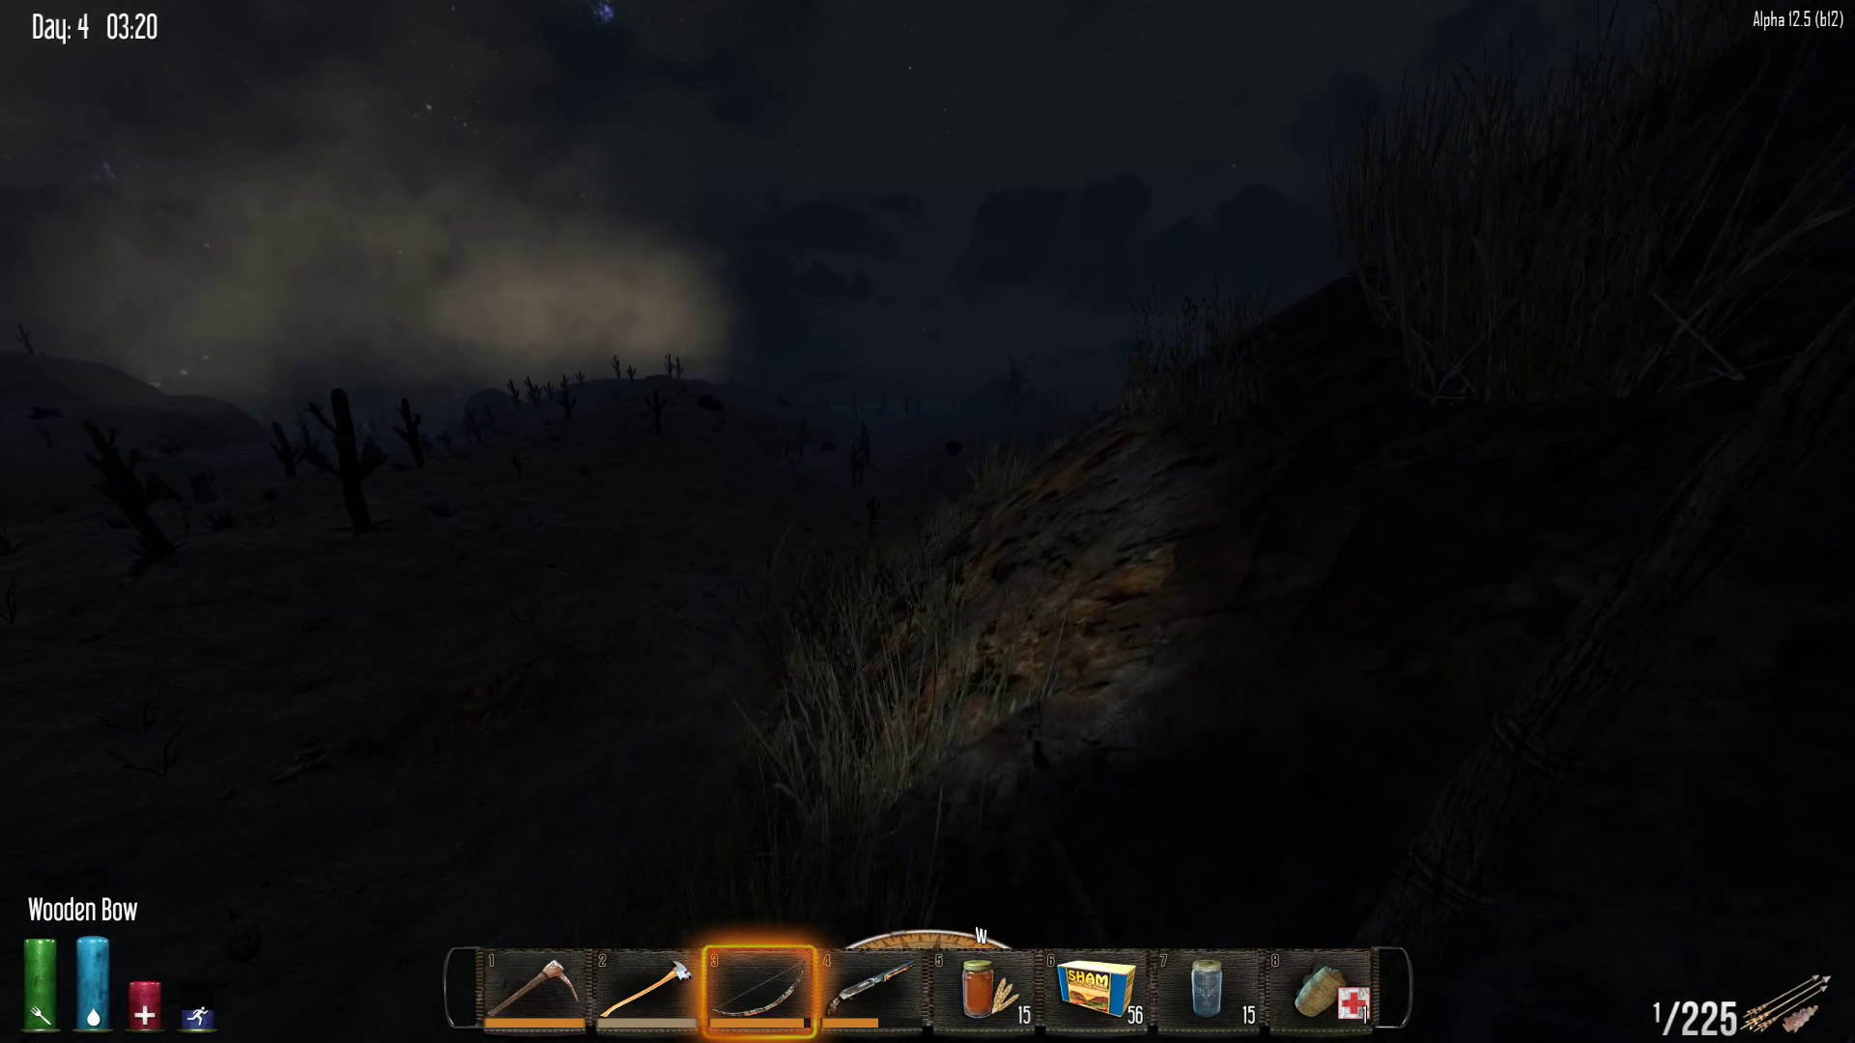
{"action": "key", "text": "w"}
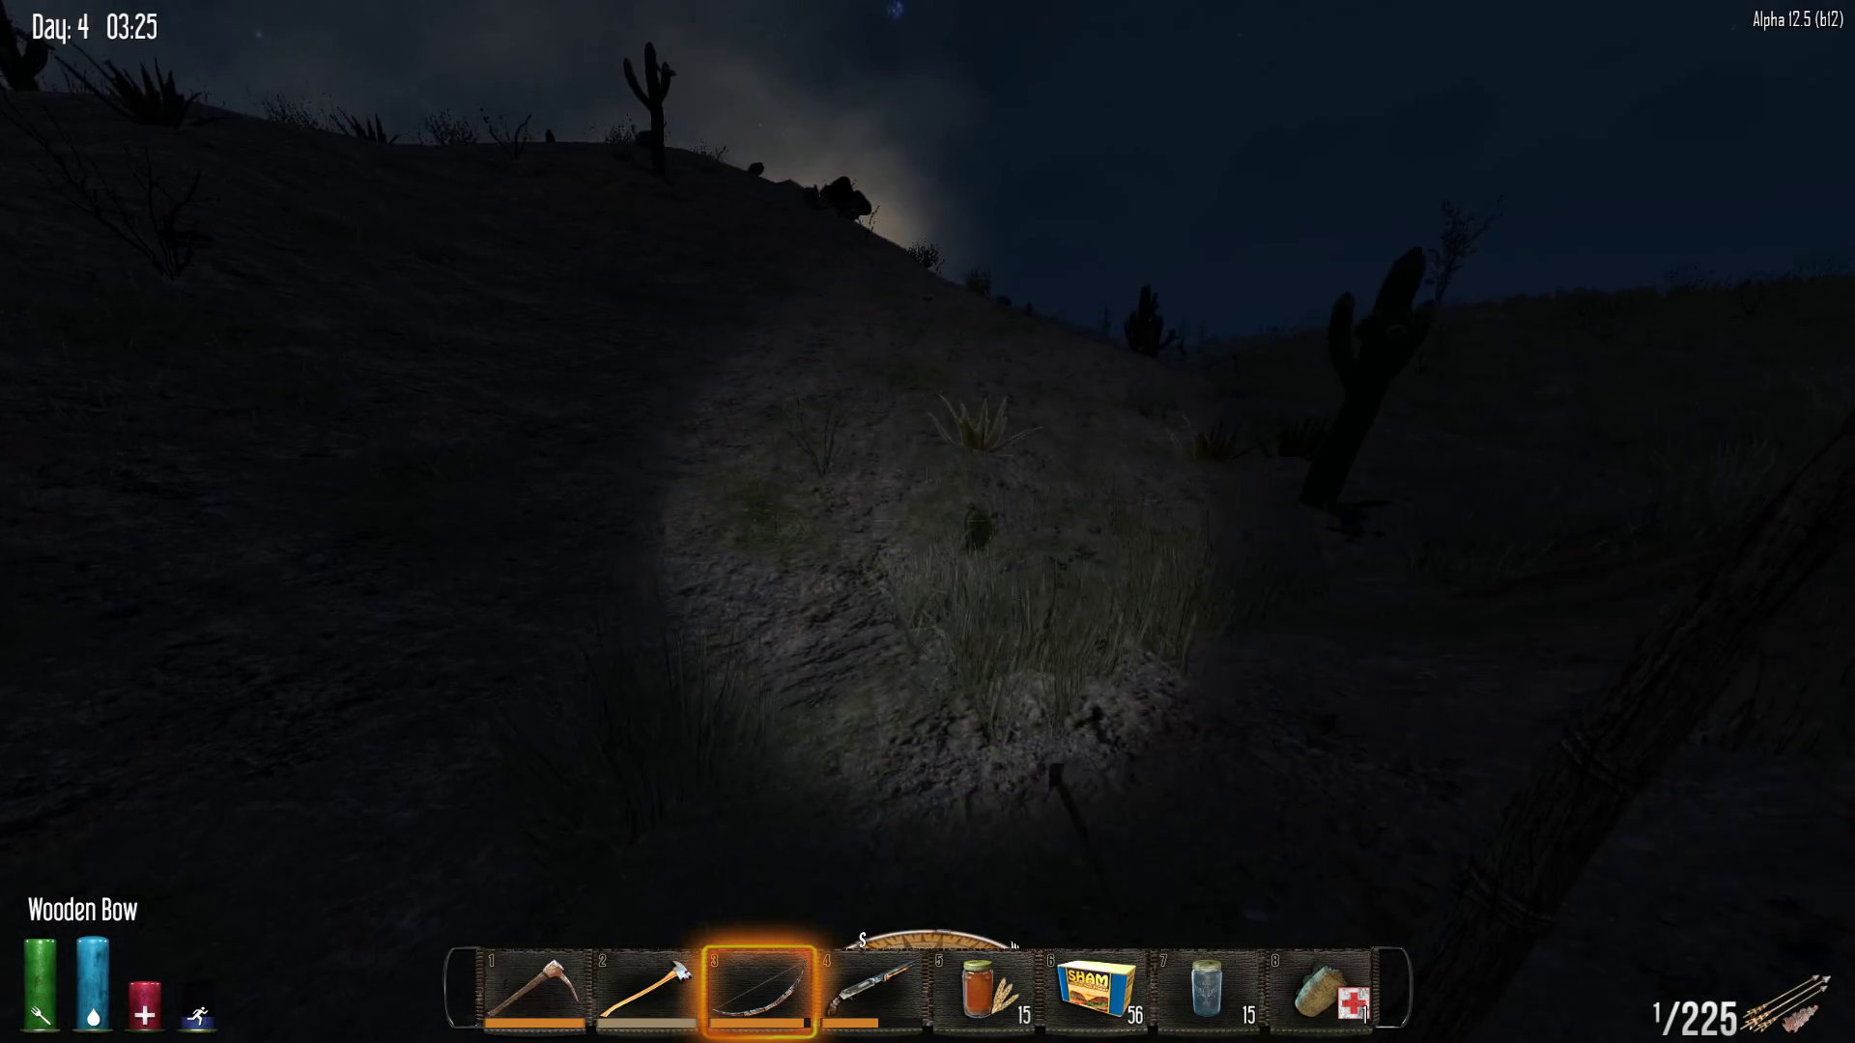
{"action": "key", "text": "w"}
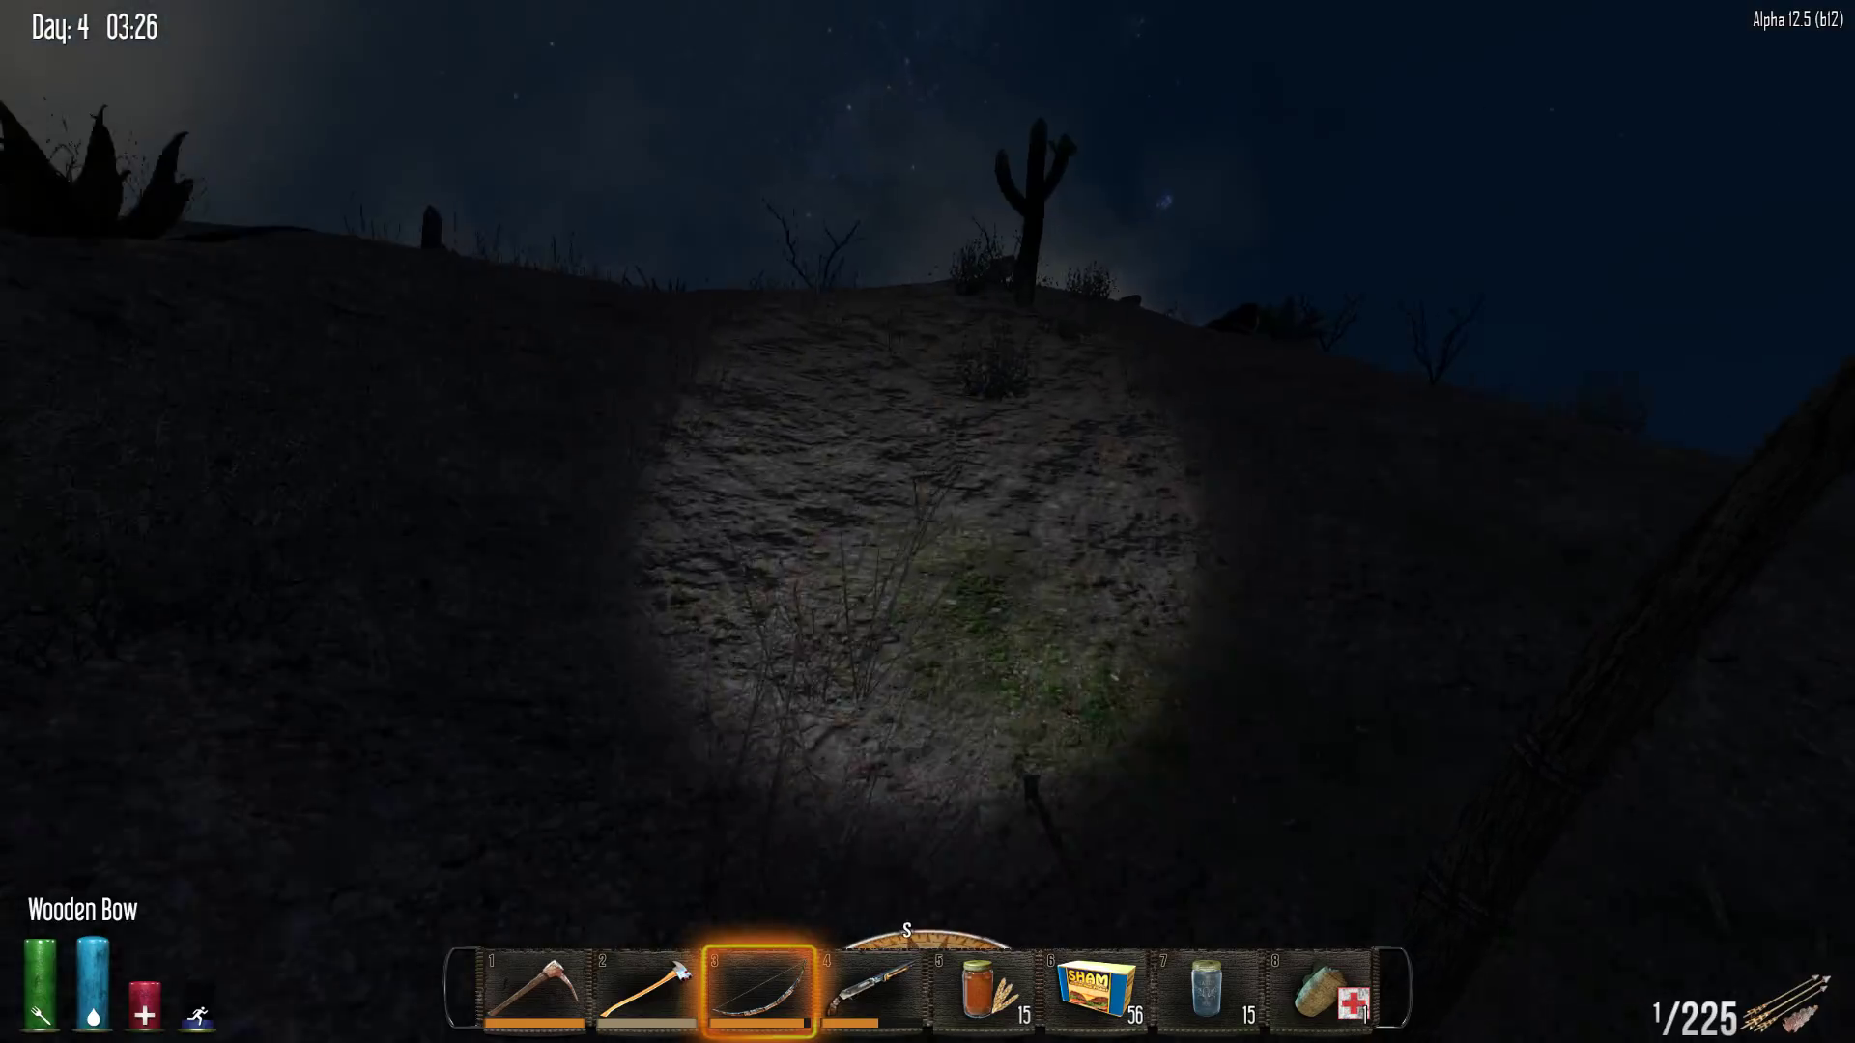
{"action": "key", "text": "w"}
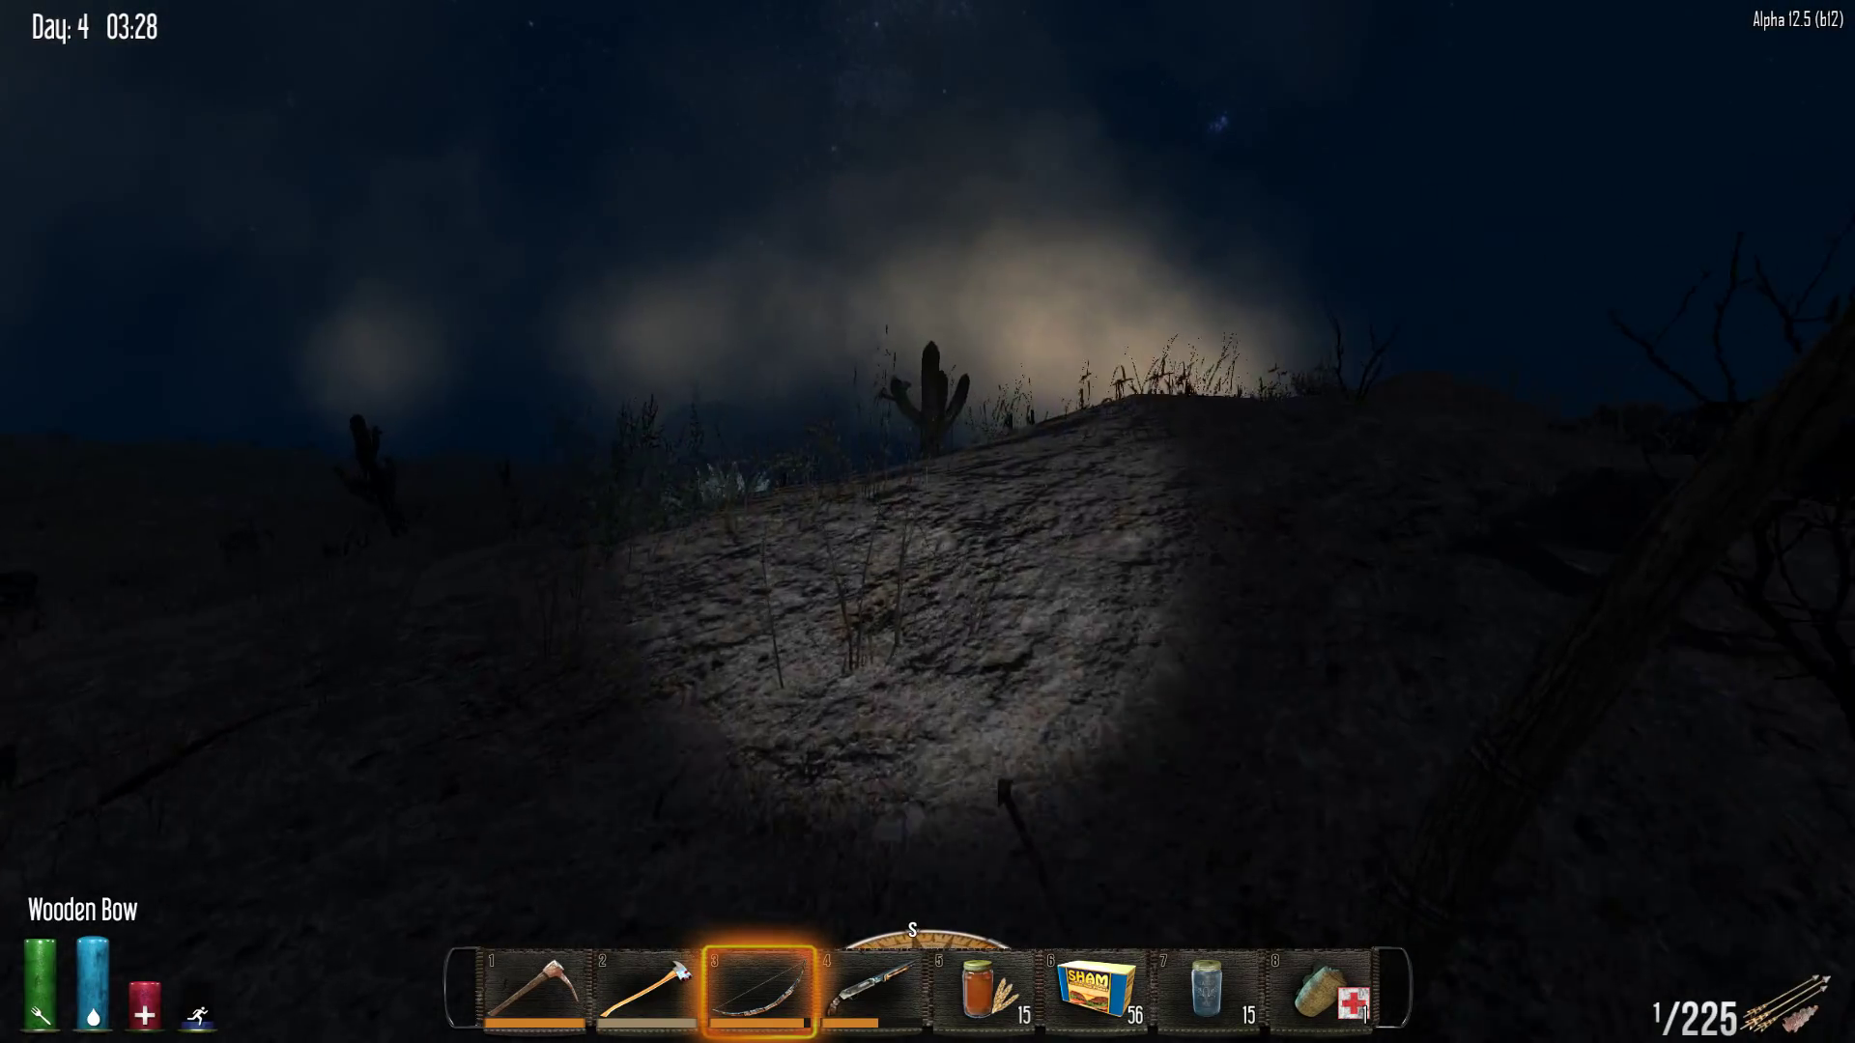
{"action": "key", "text": "w"}
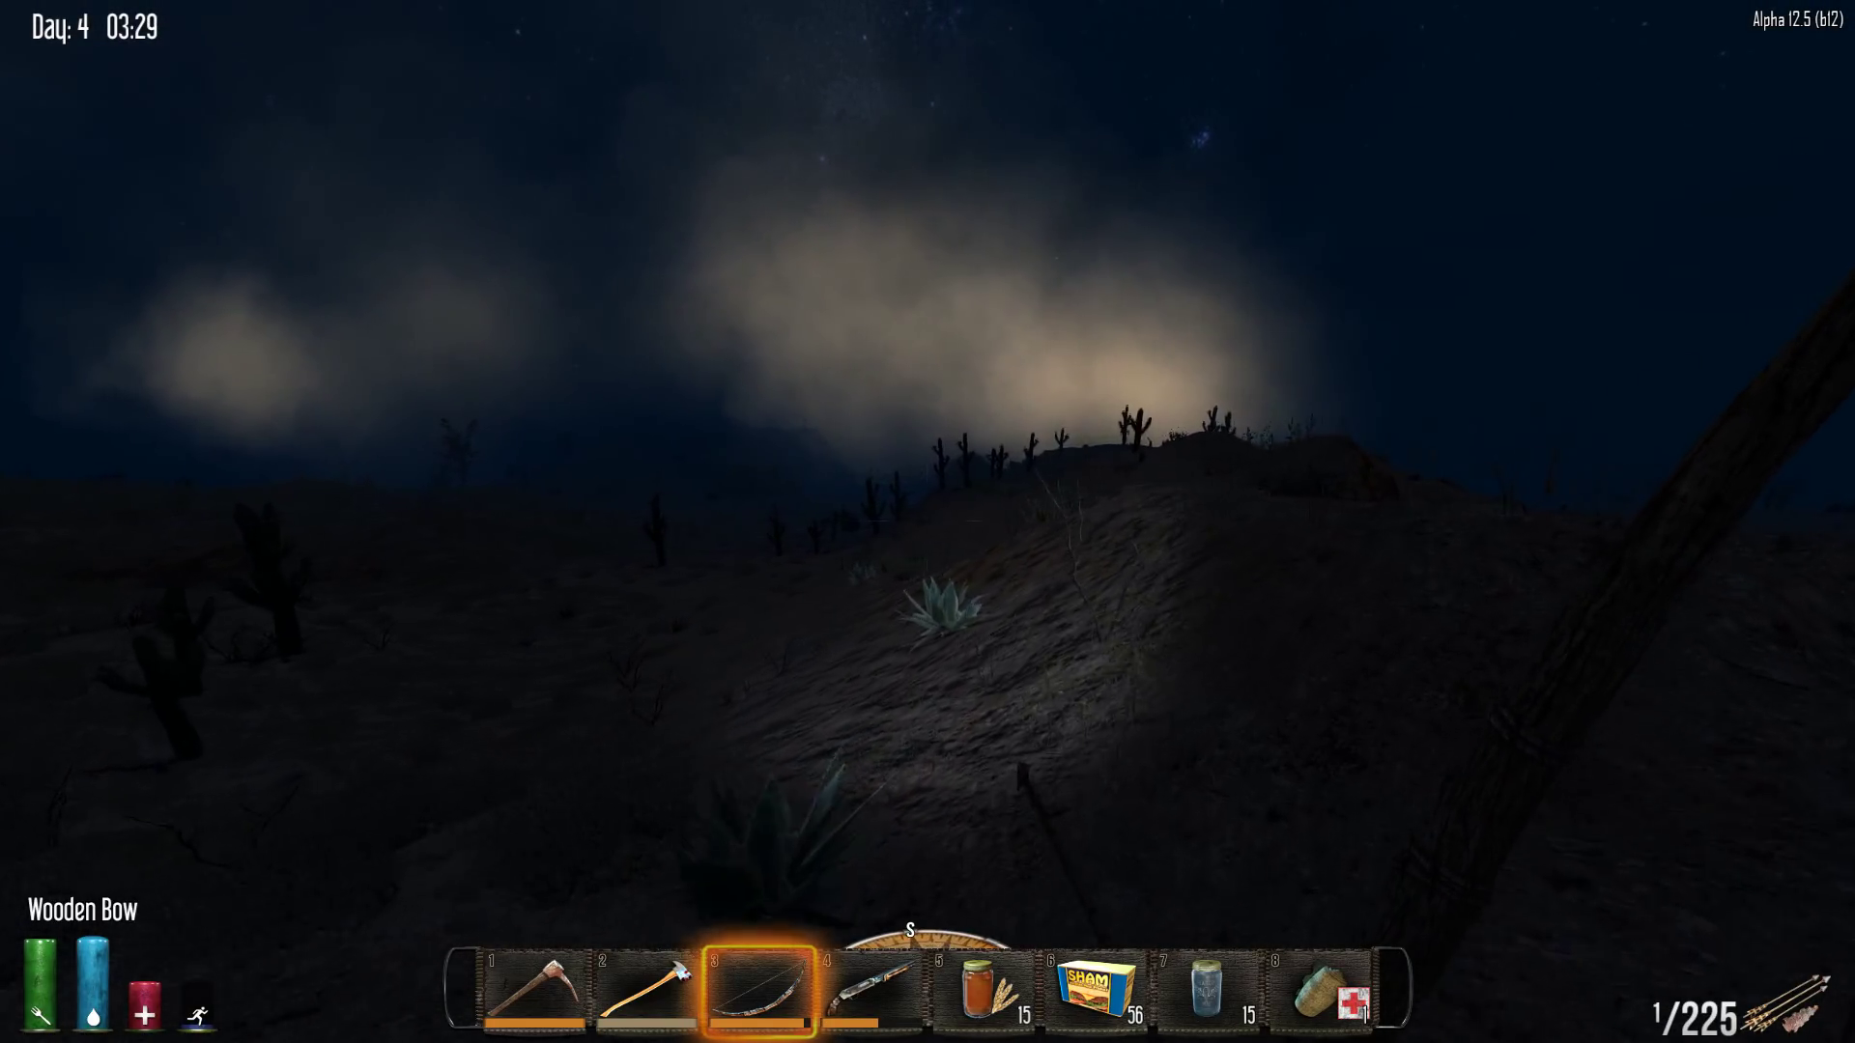
{"action": "key", "text": "w"}
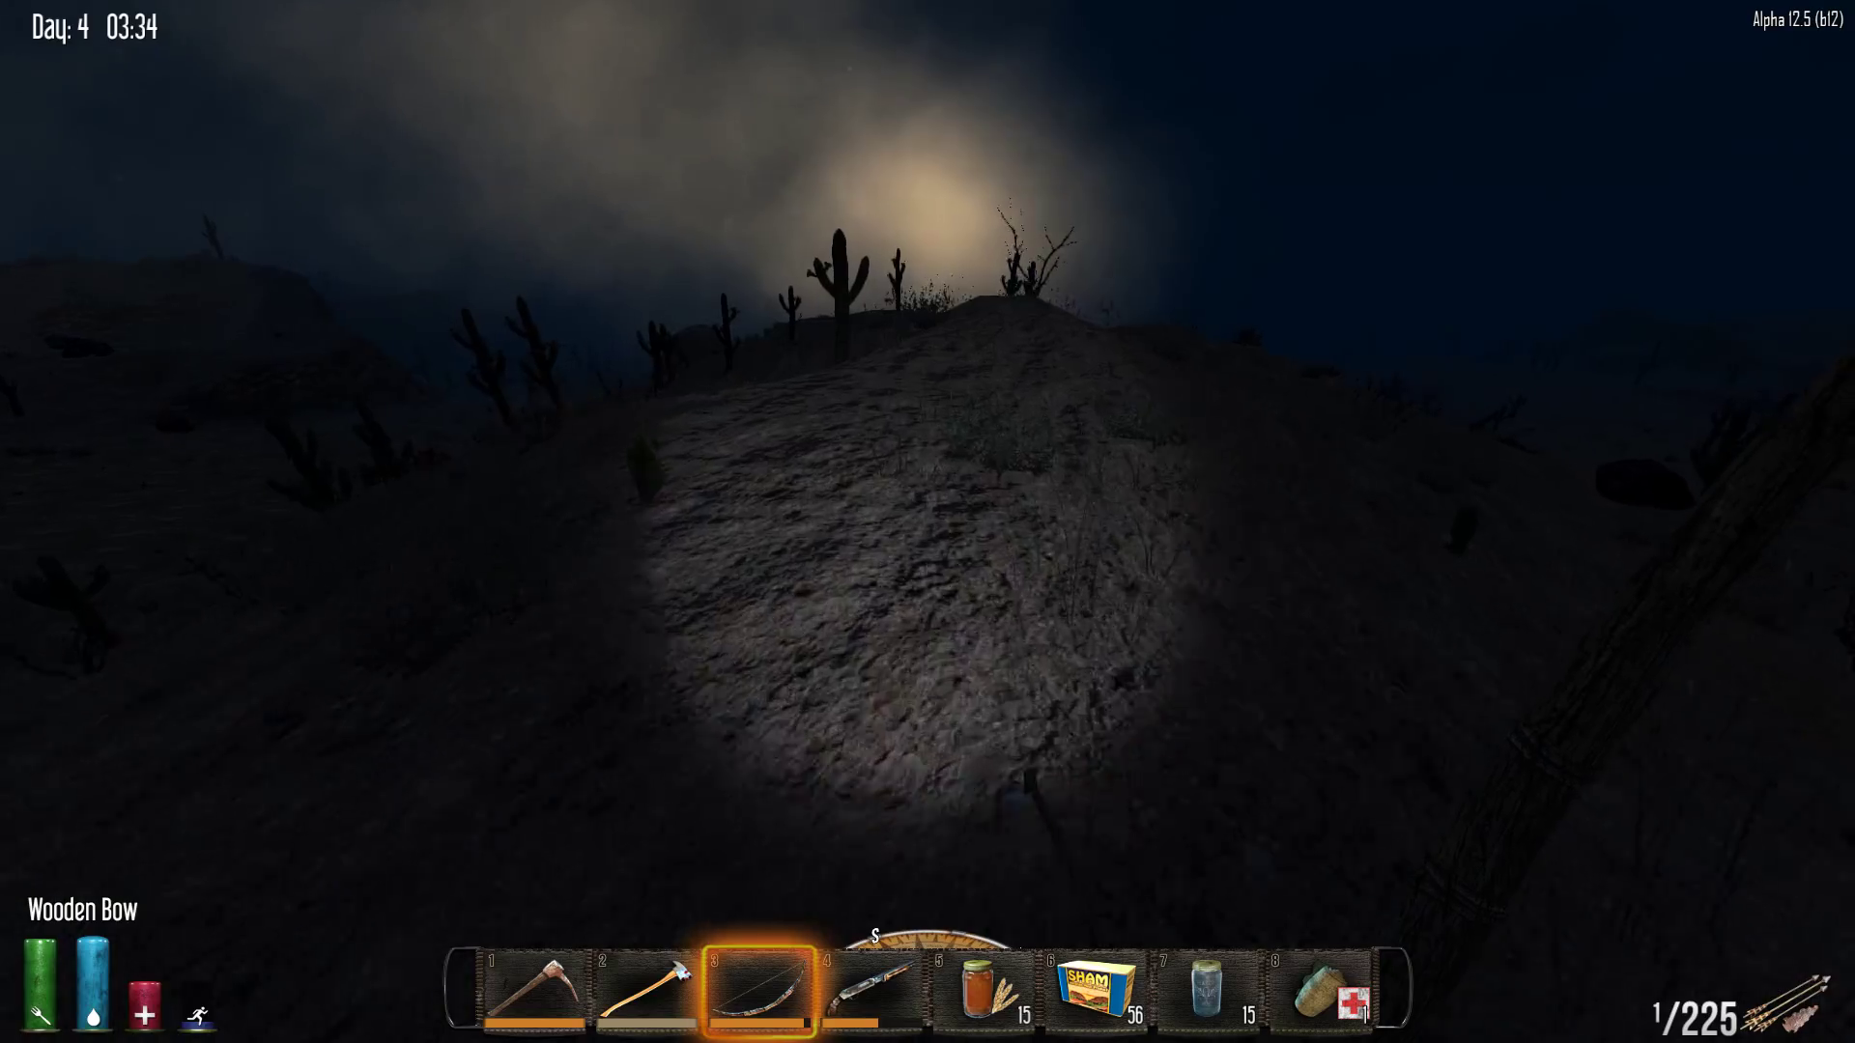
{"action": "key", "text": "w"}
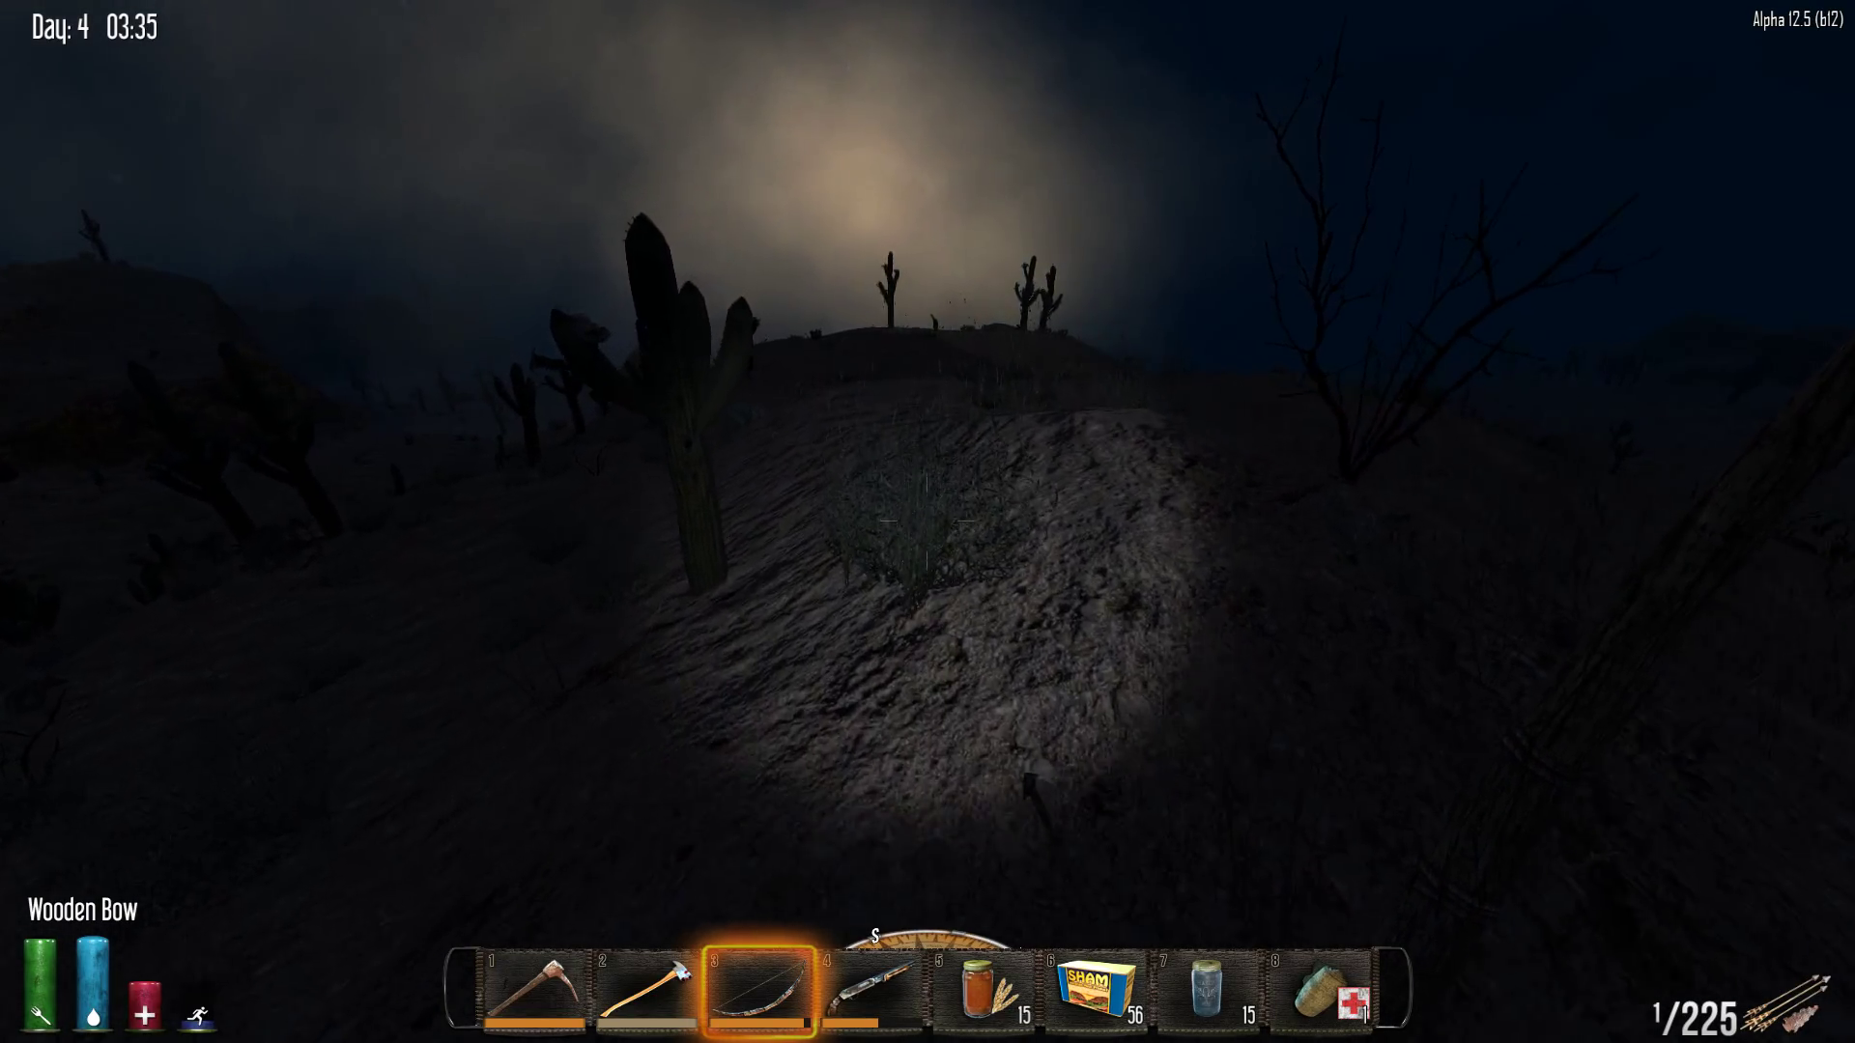
{"action": "key", "text": "w"}
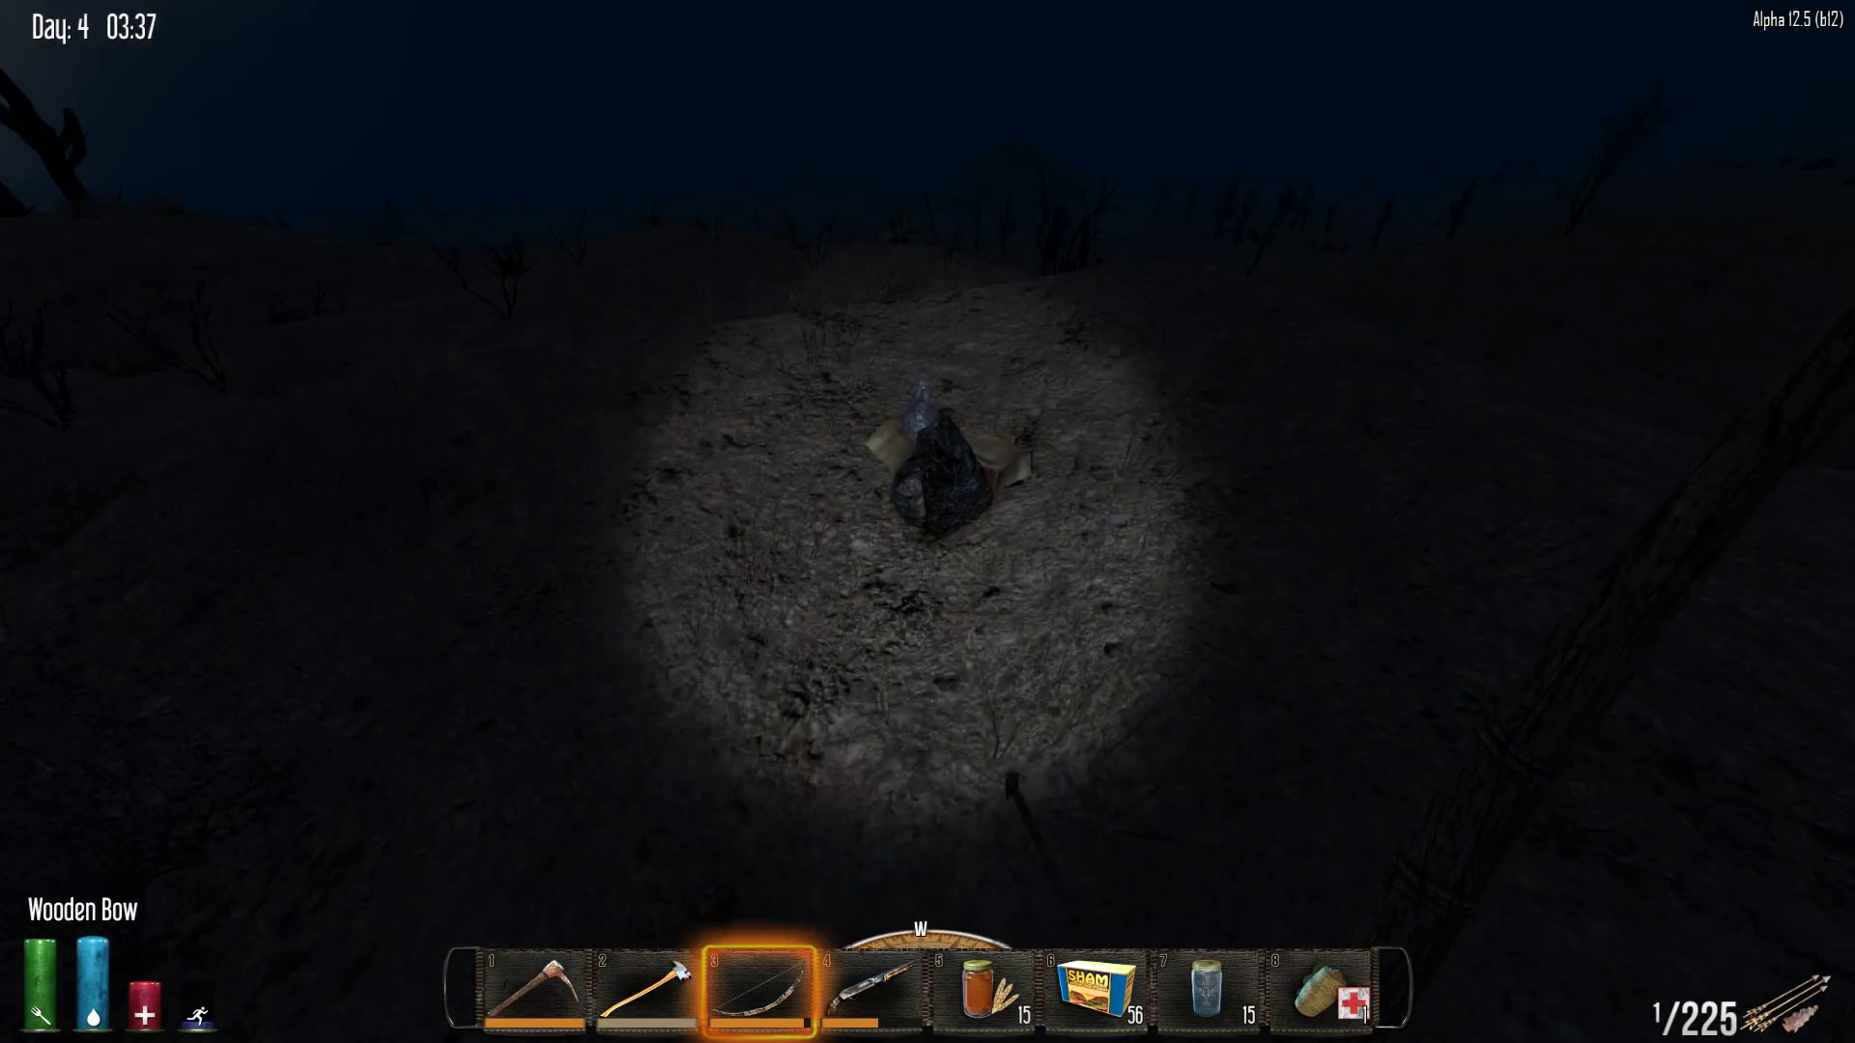
Search the Spoiled Trash bag and continue past cacti and rocks toward more trash bags
{"action": "key", "text": "e"}
{"action": "key", "text": "Escape"}
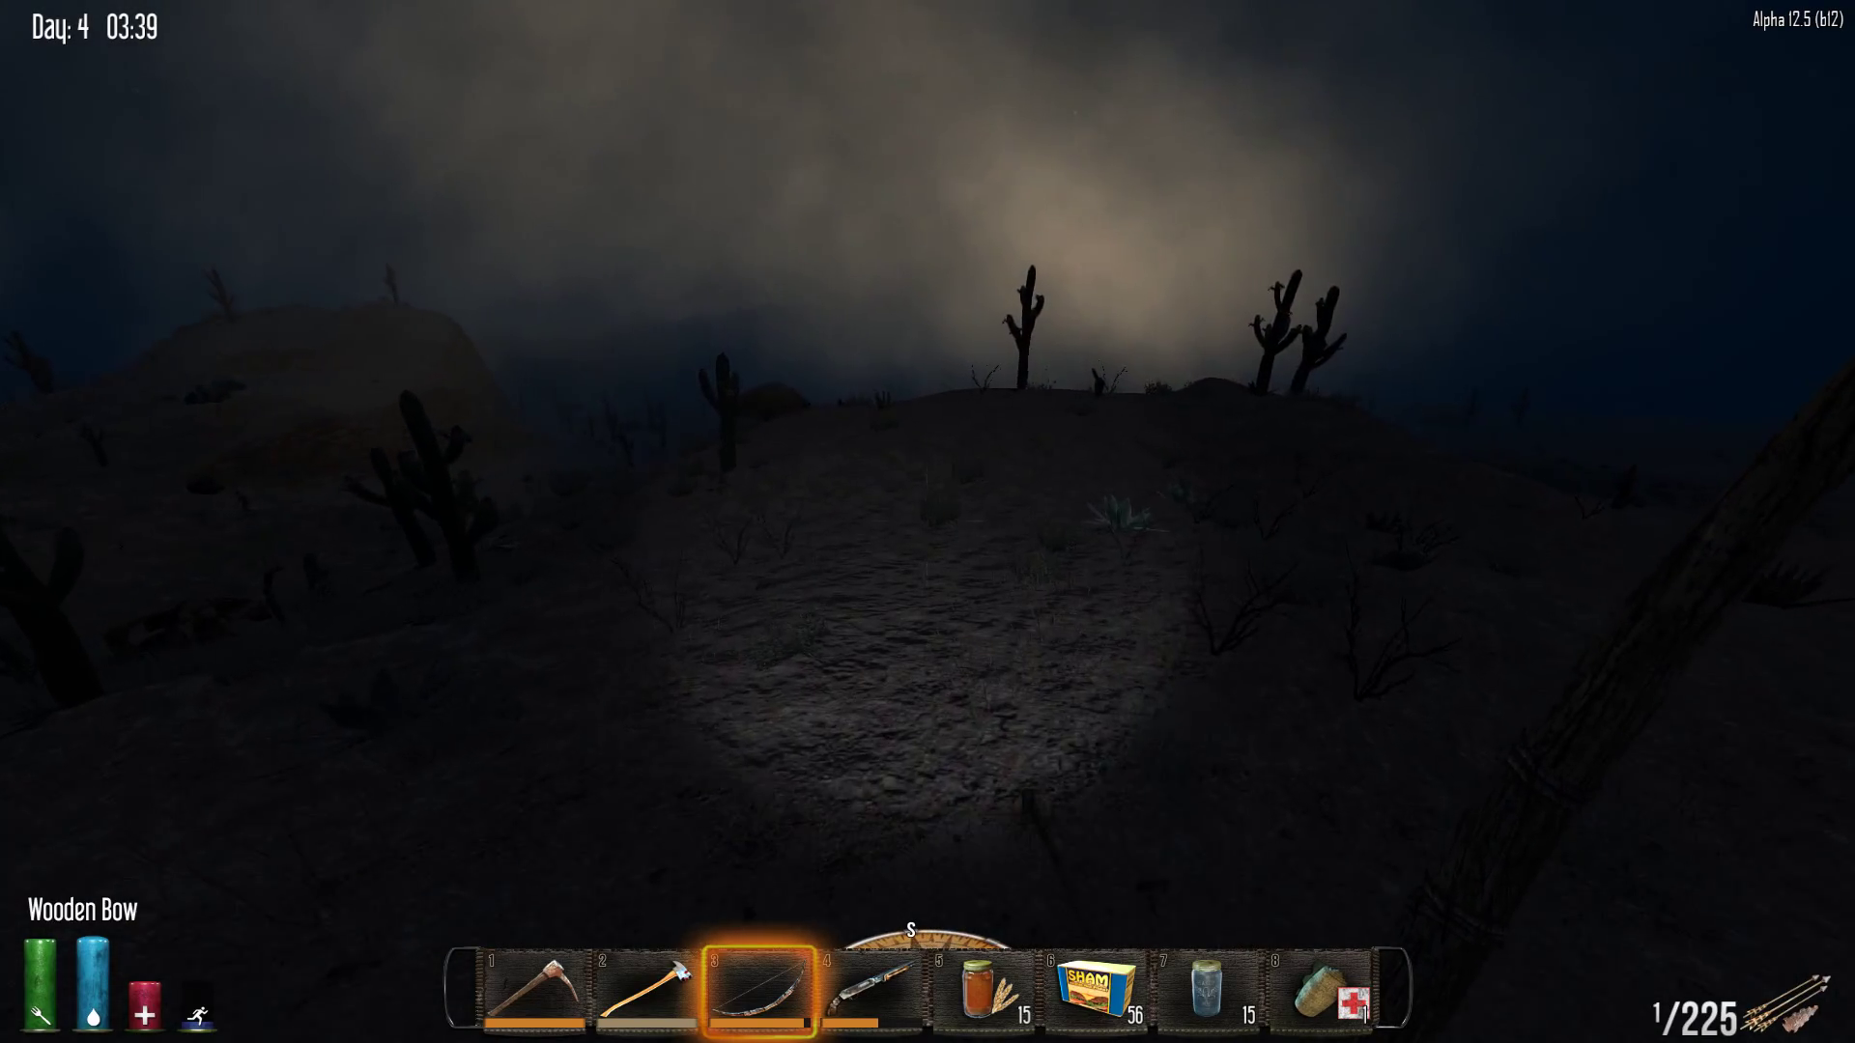
{"action": "key", "text": "w"}
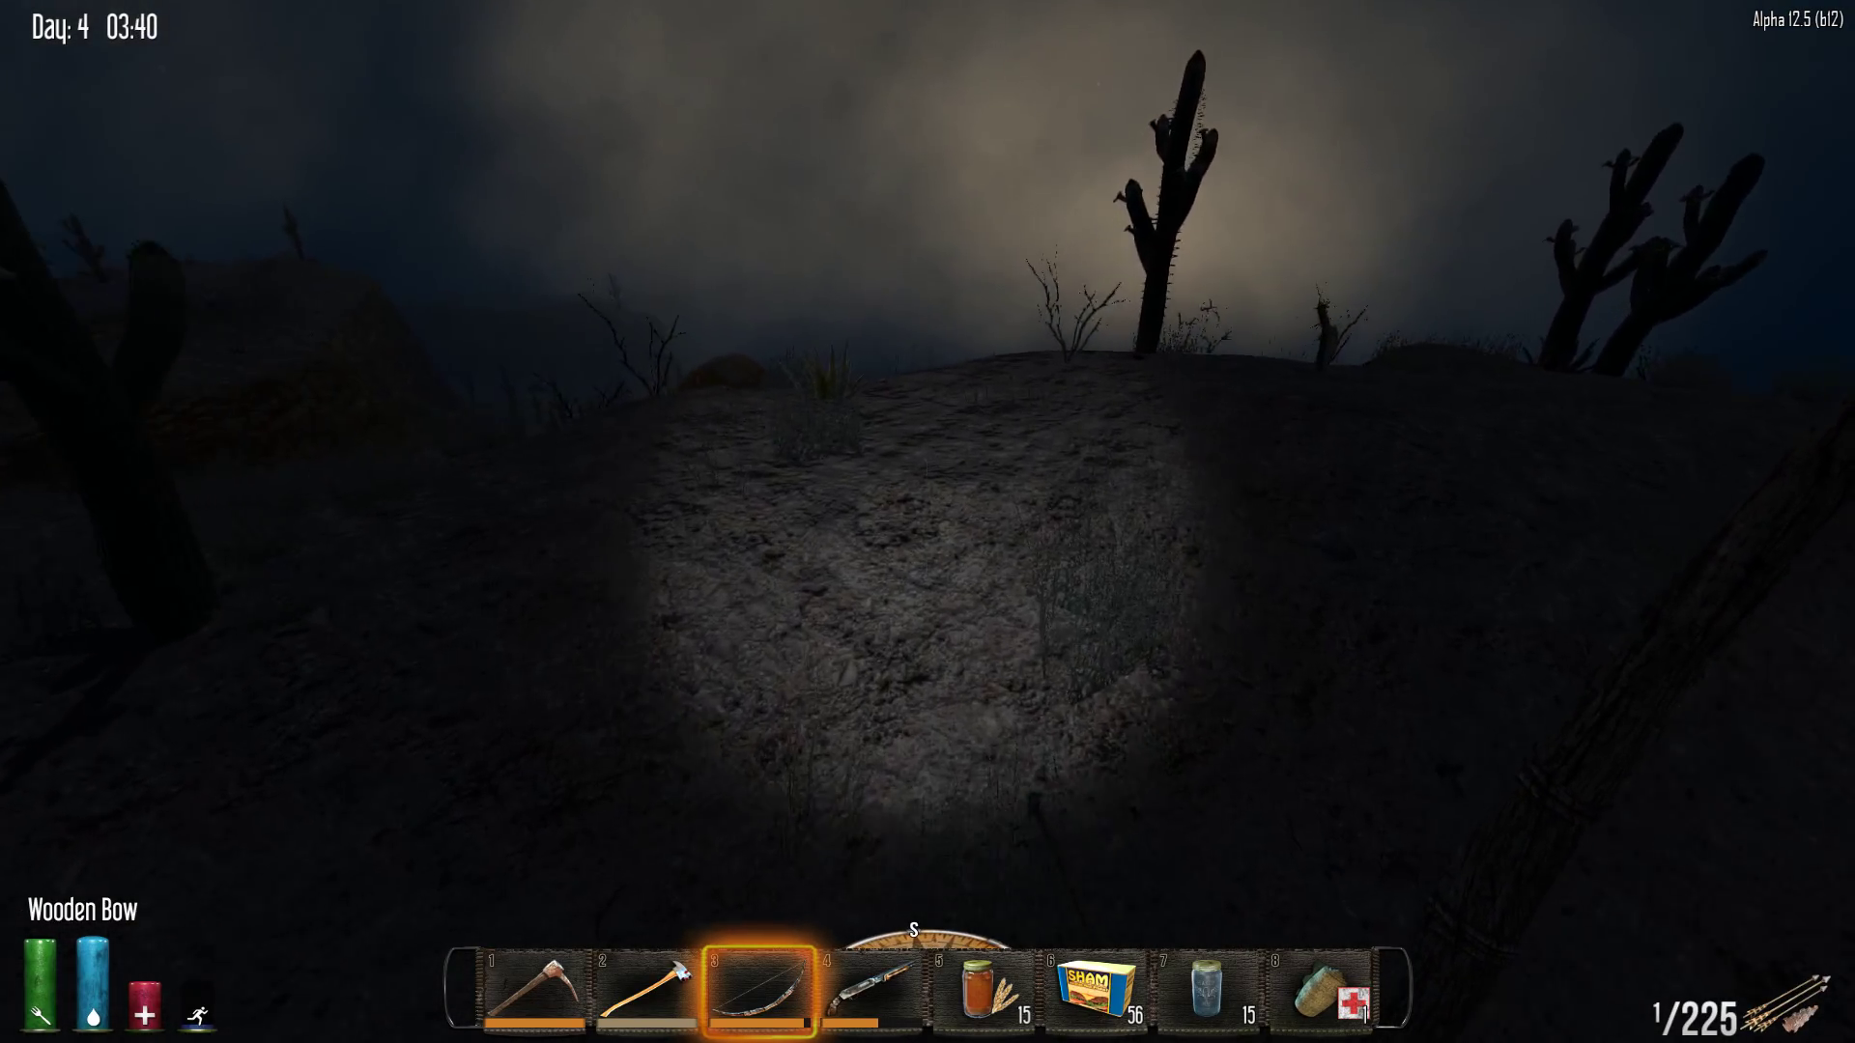
{"action": "key", "text": "w"}
{"action": "key", "text": "w"}
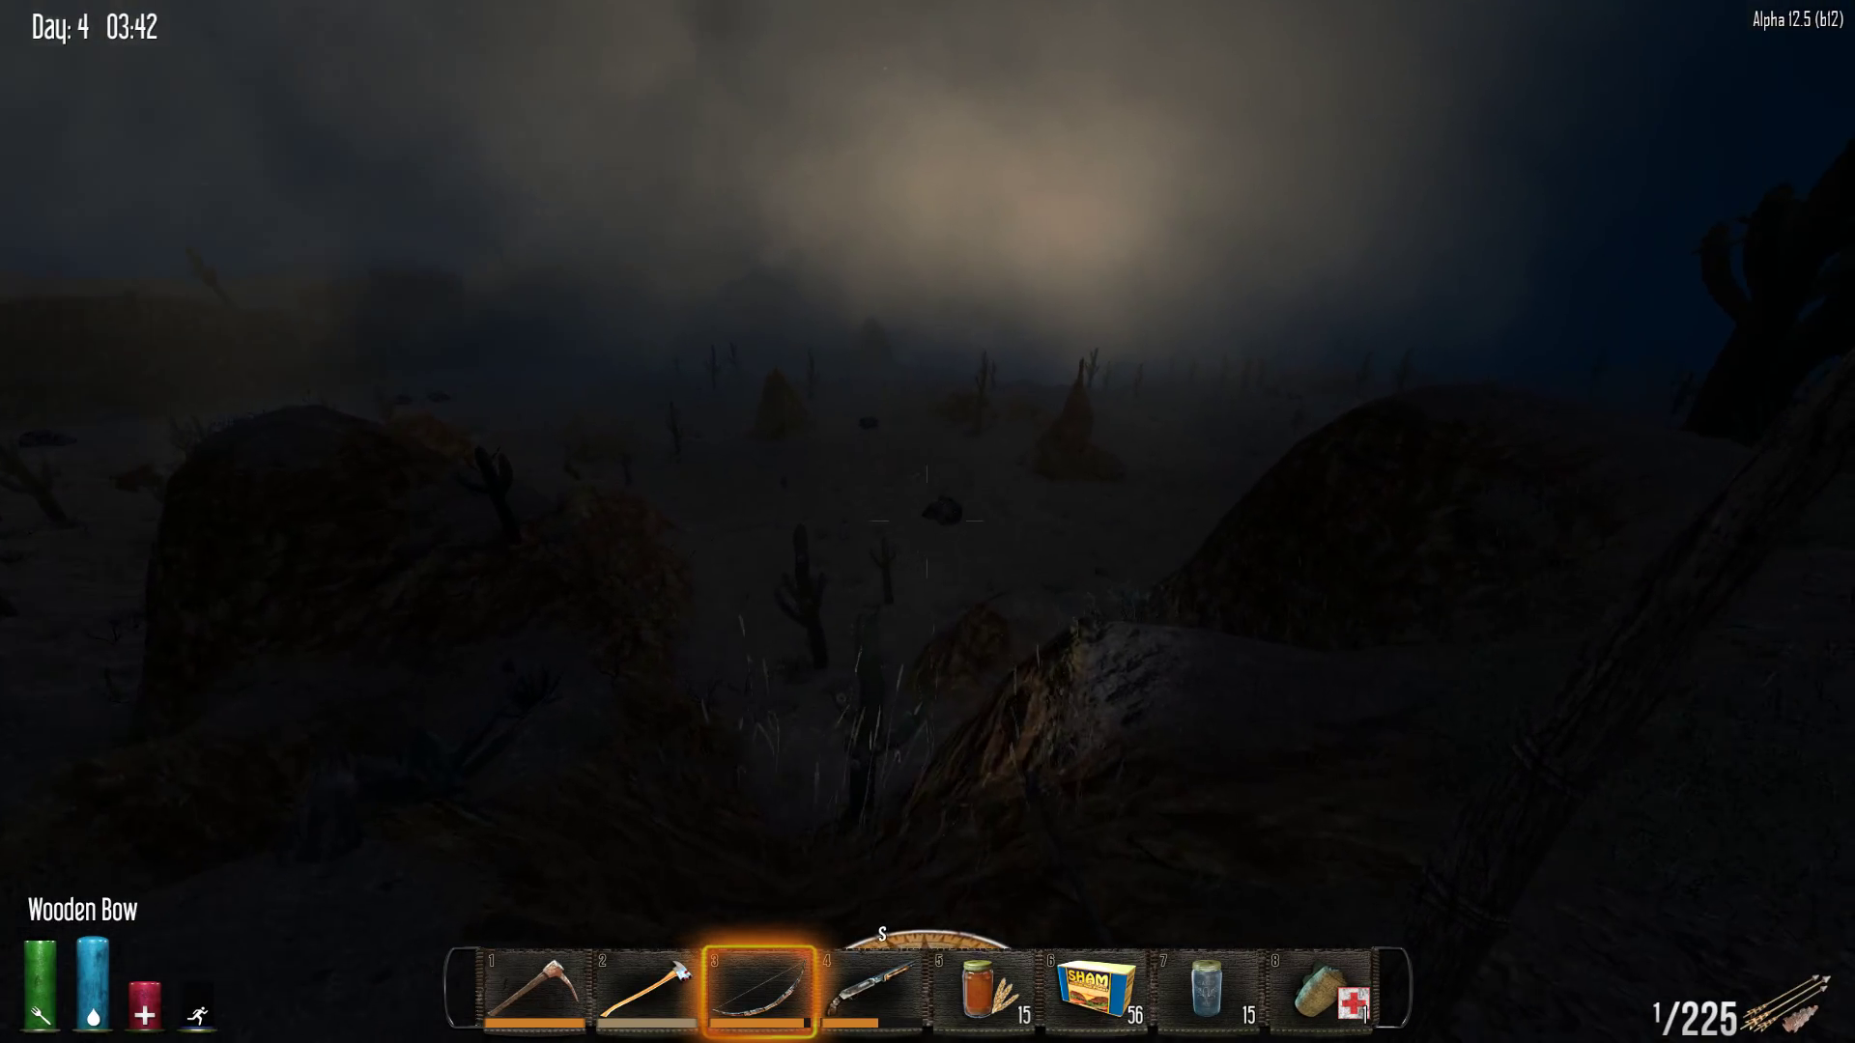
{"action": "key", "text": "w"}
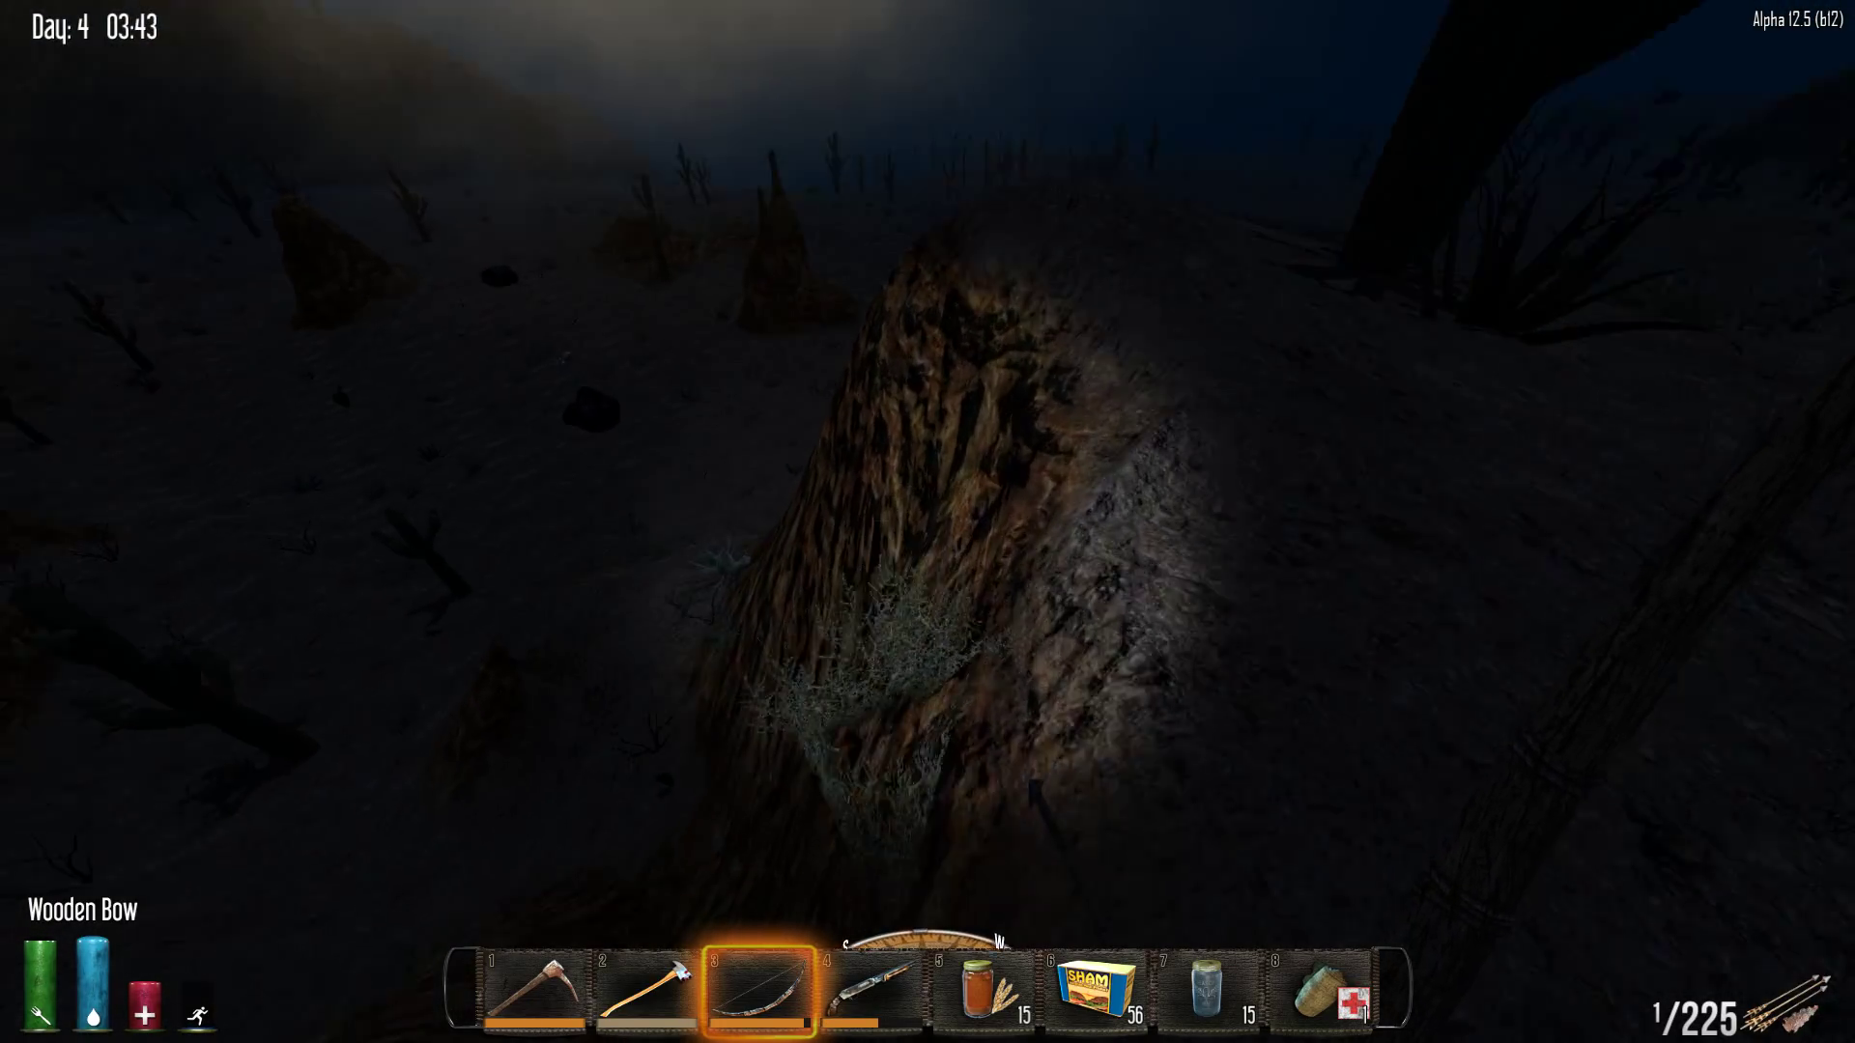
{"action": "key", "text": "w"}
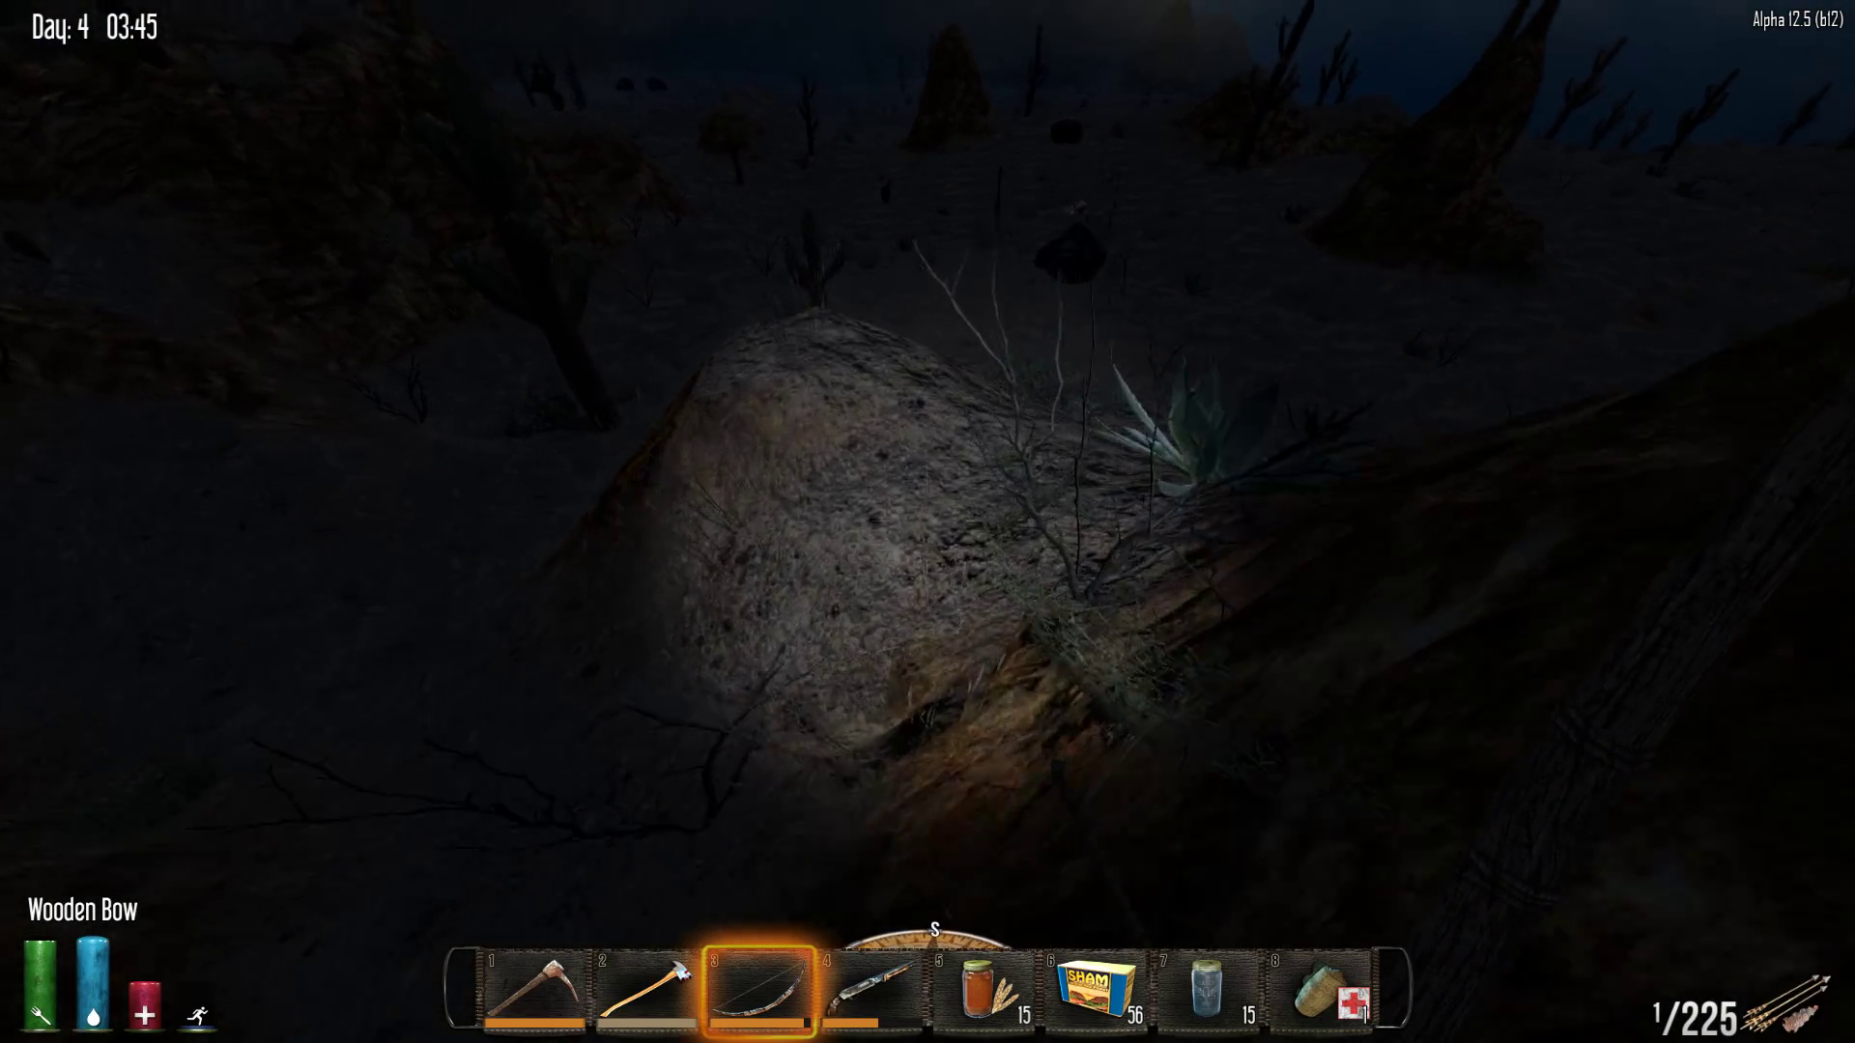
{"action": "key", "text": "w"}
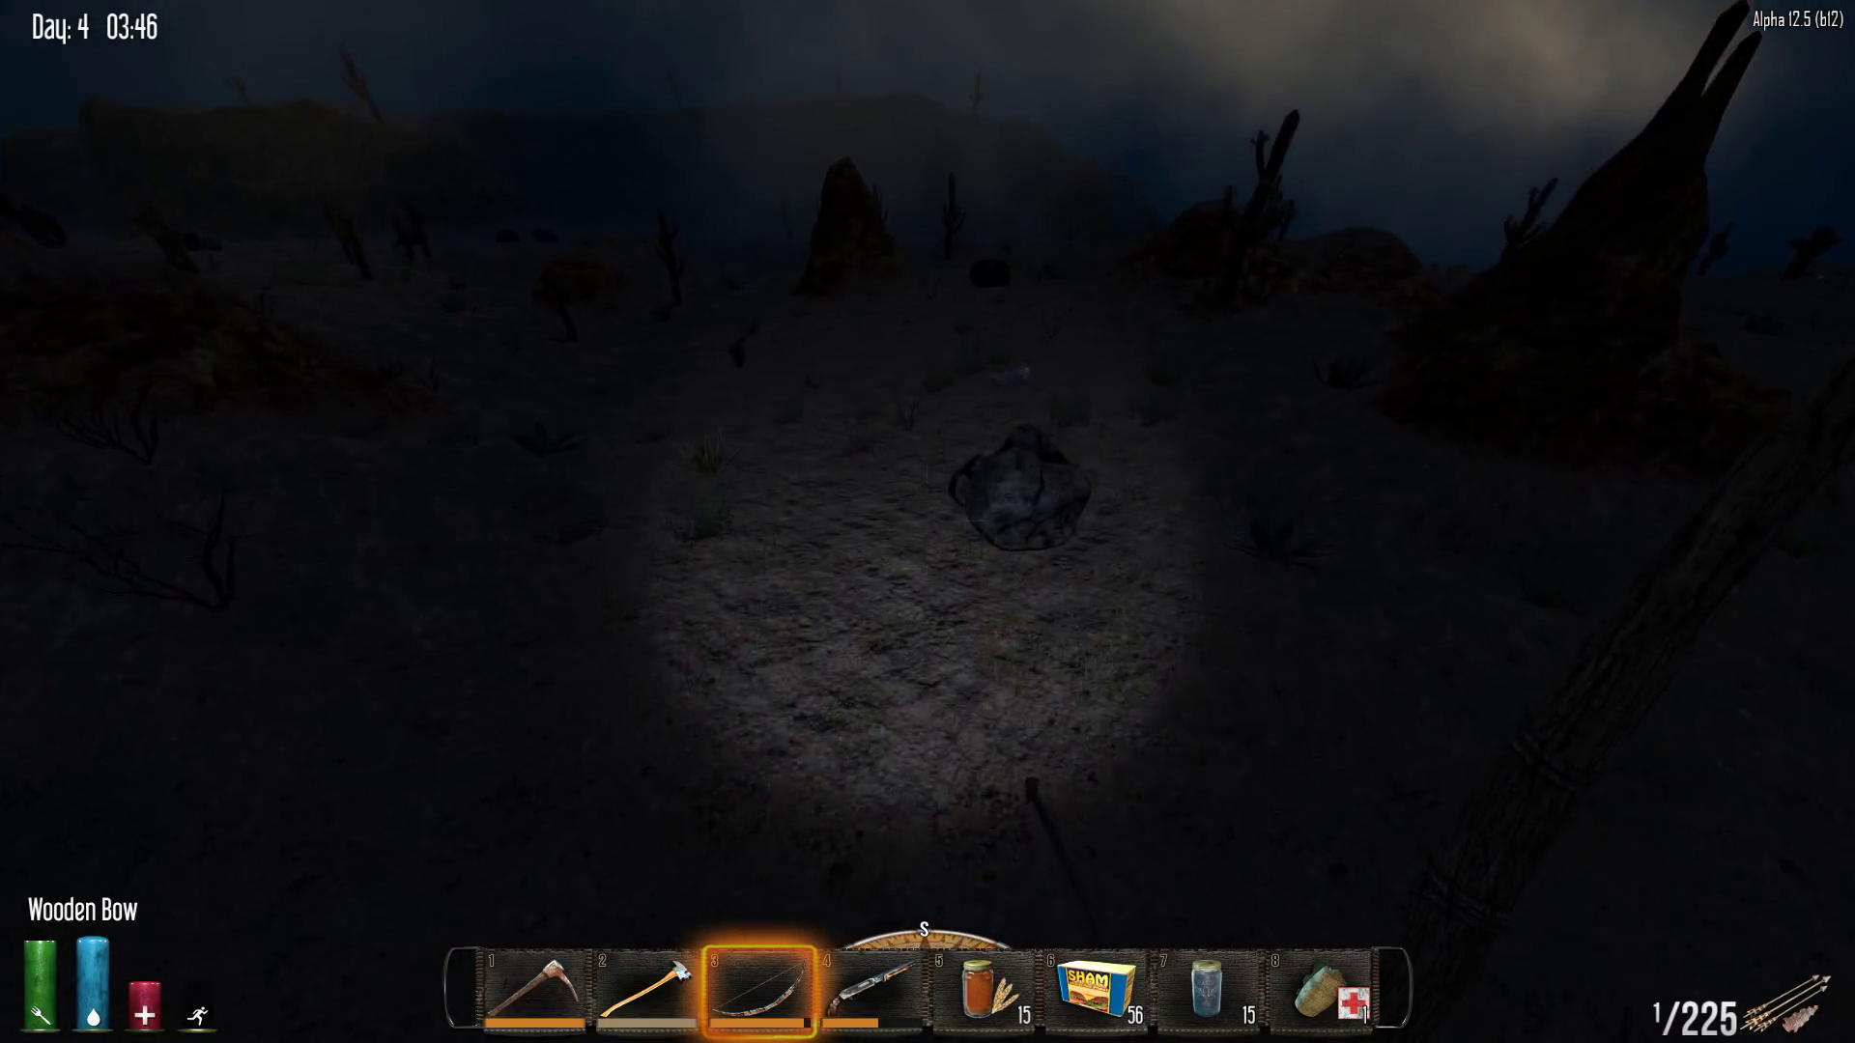
{"action": "key", "text": "w"}
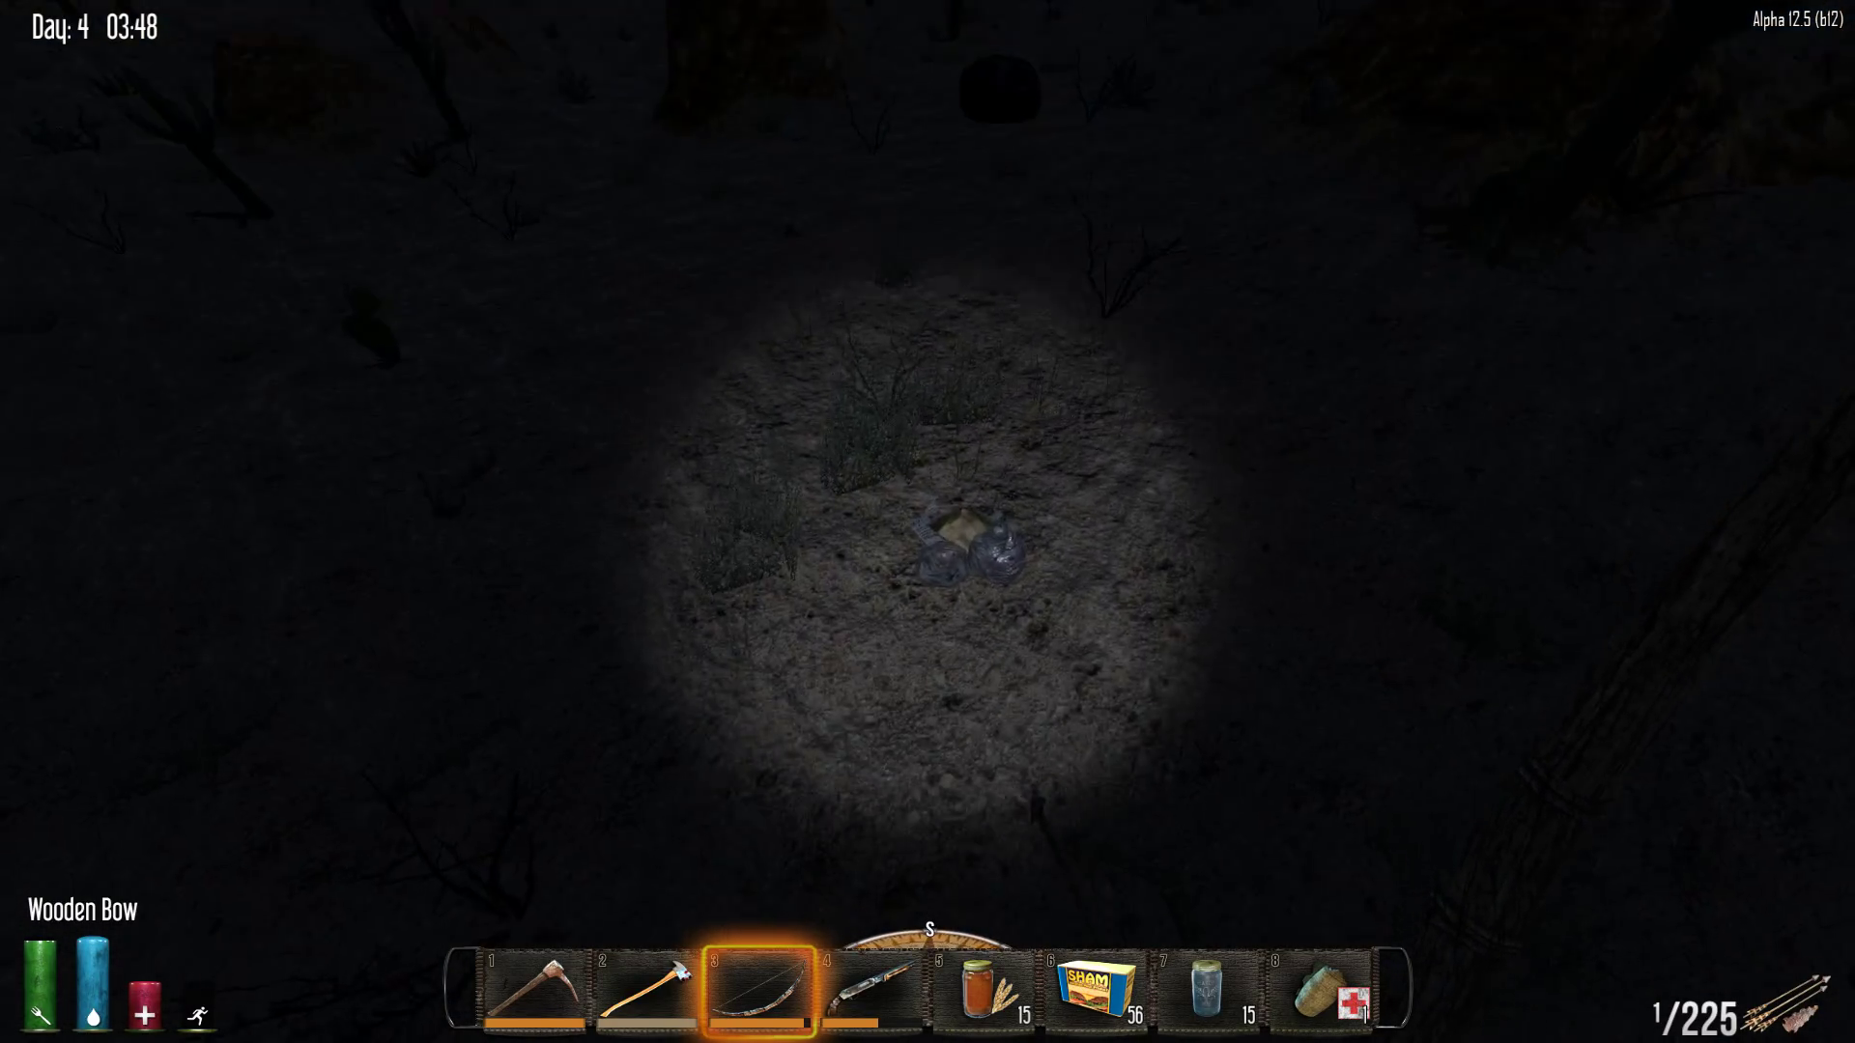
{"action": "key", "text": "w"}
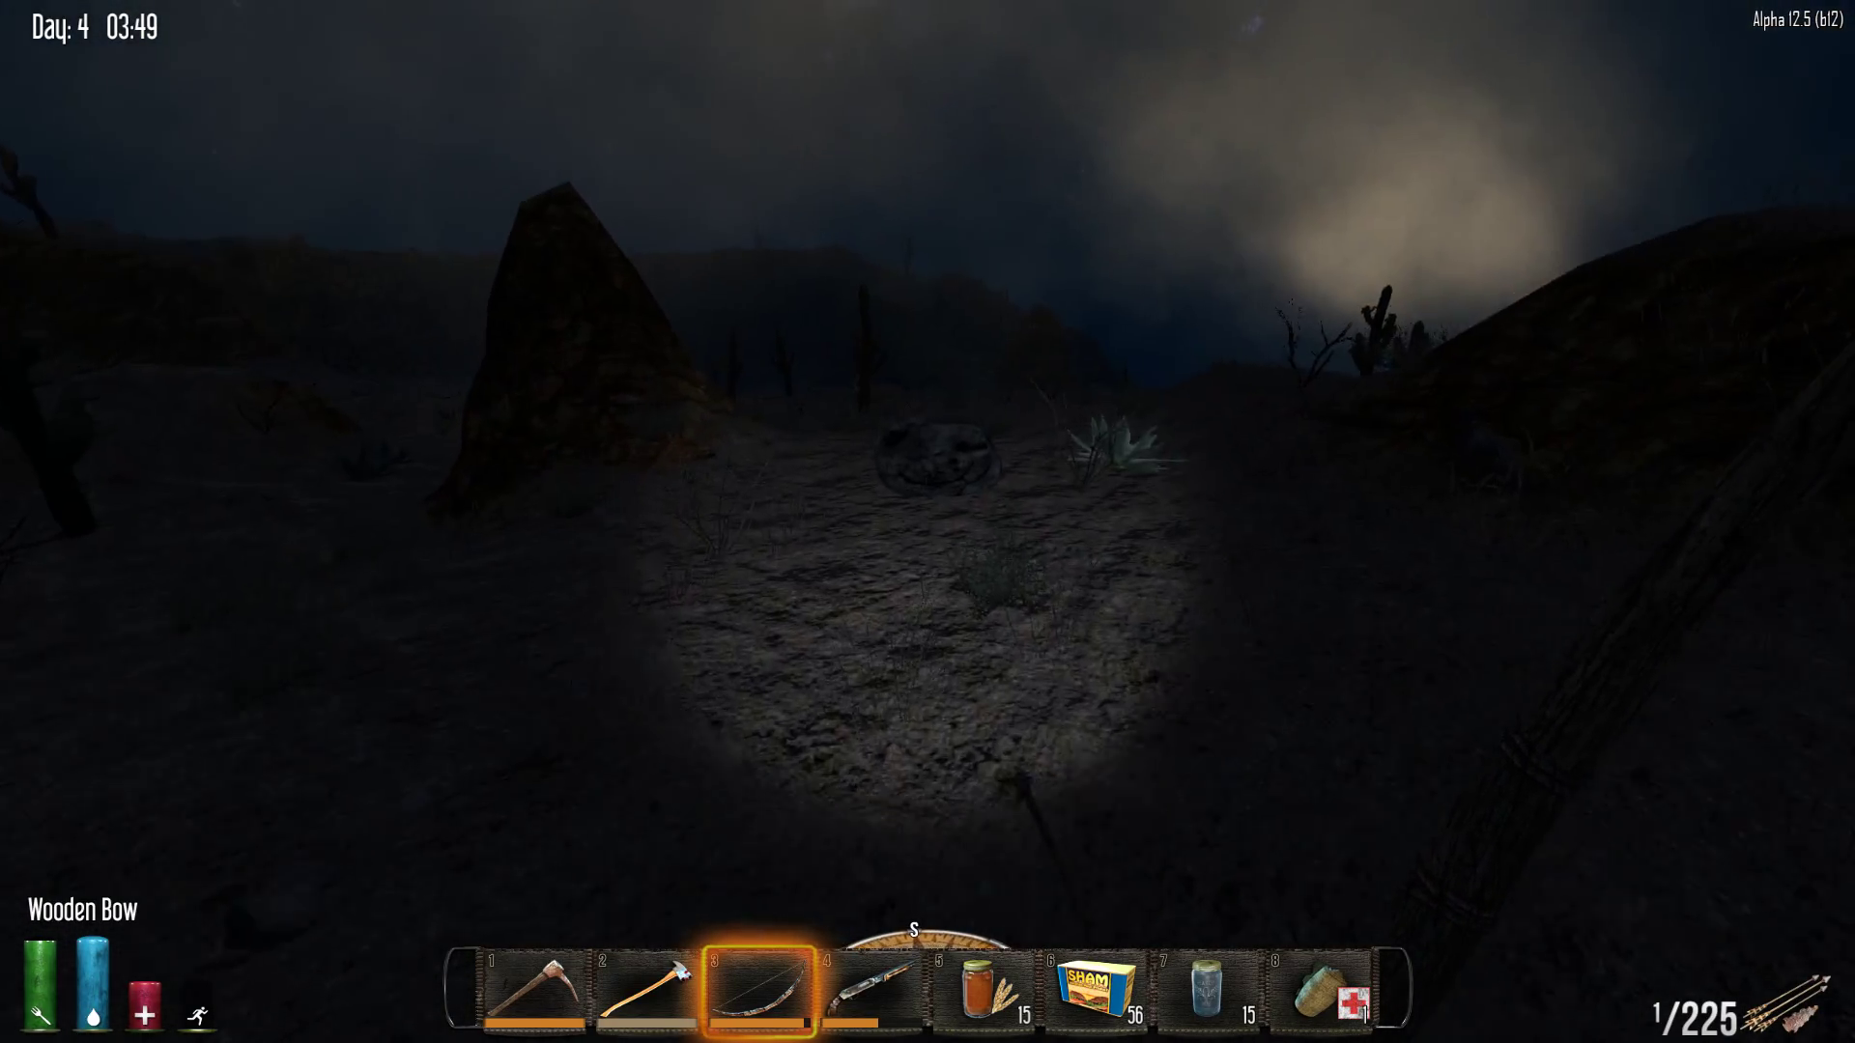
{"action": "key", "text": "w"}
Swap to the shotgun and back to the wooden bow, then check the explored map
{"action": "key", "text": "4"}
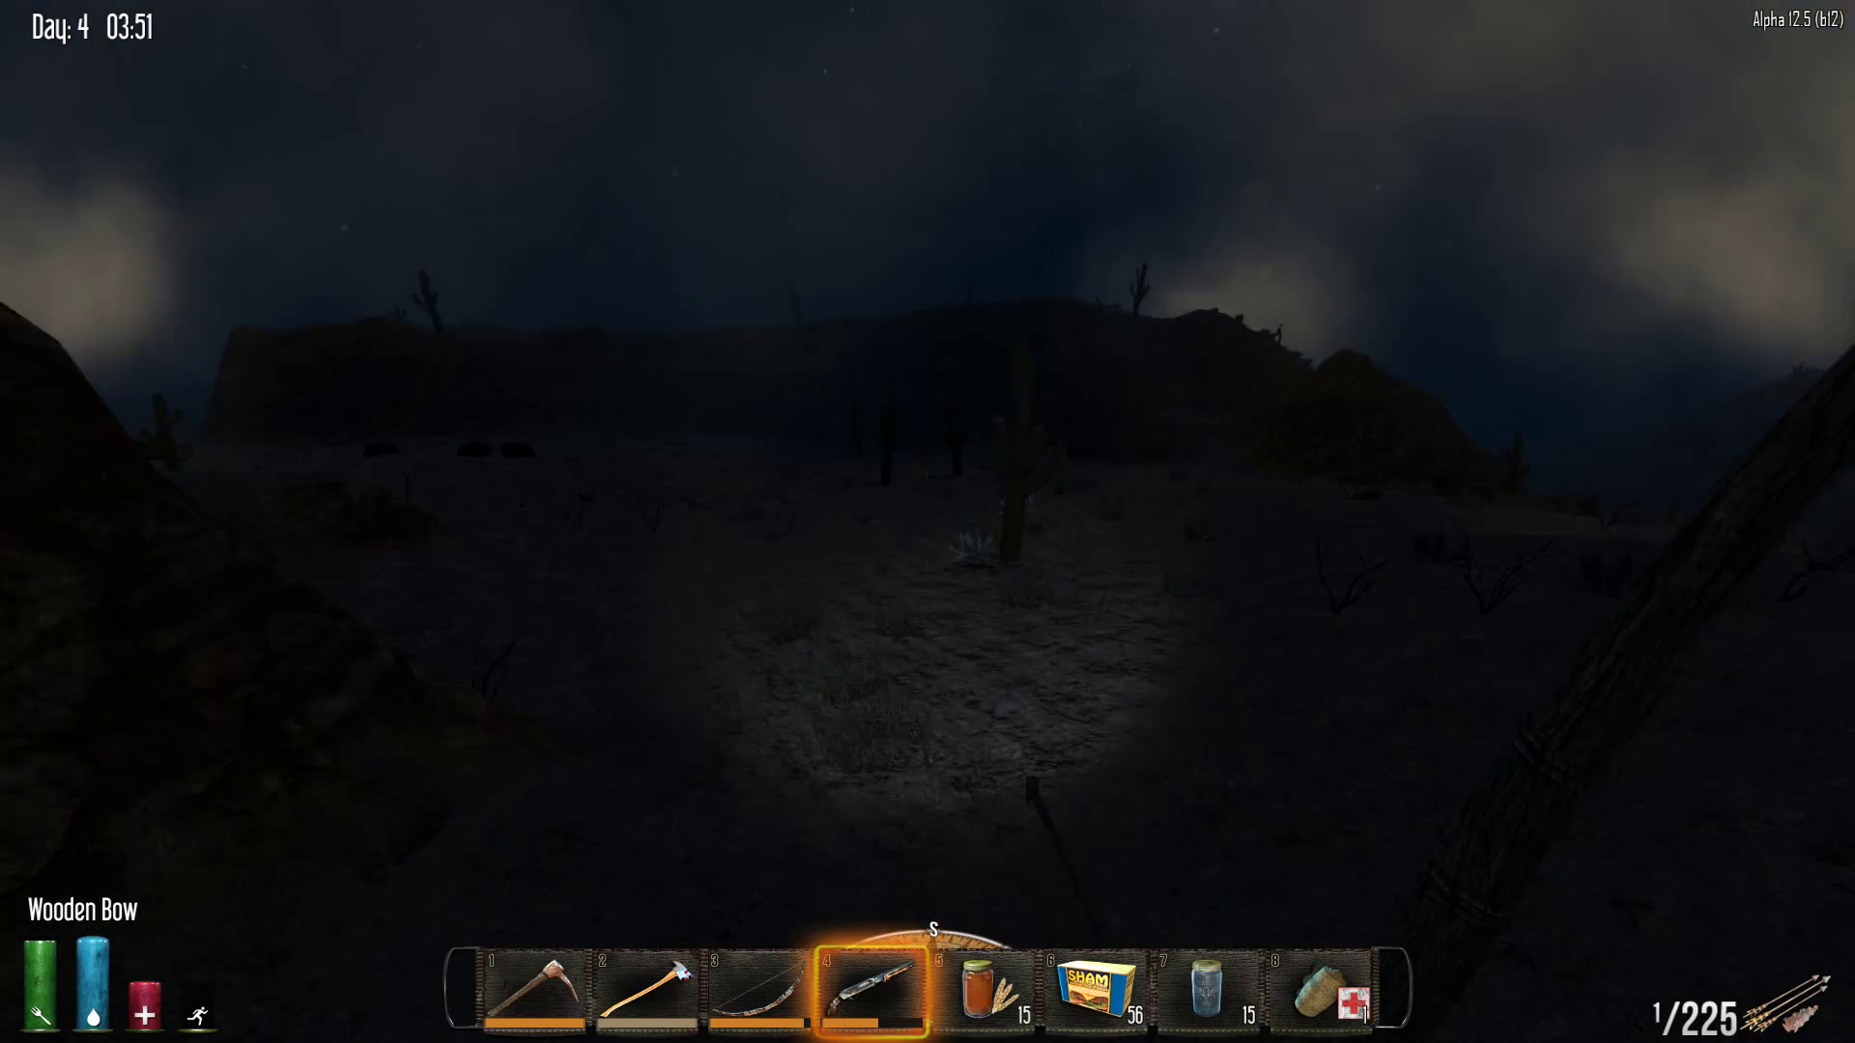
{"action": "key", "text": "3"}
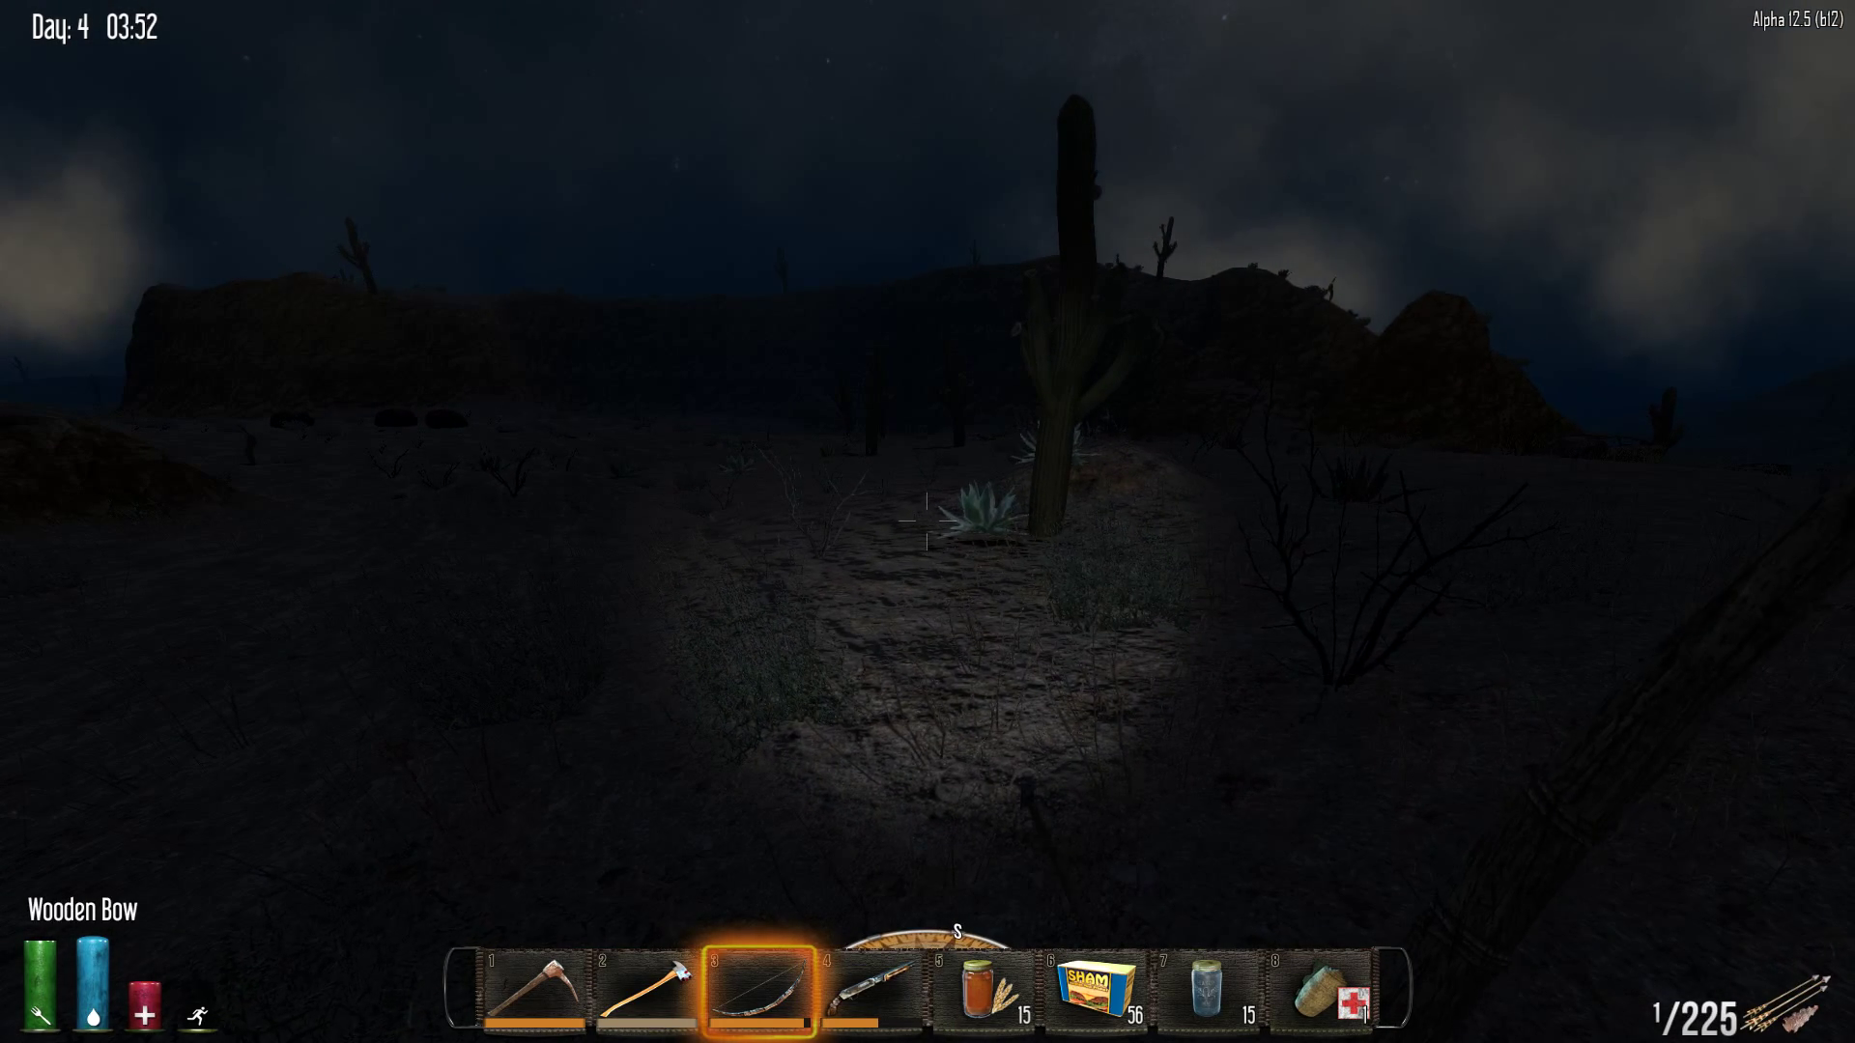
{"action": "key", "text": "m"}
{"action": "mouse_move", "coordinate": [678, 326]}
{"action": "left_mouse_down"}
{"action": "mouse_move", "coordinate": [621, 600]}
{"action": "mouse_move", "coordinate": [724, 622]}
{"action": "left_mouse_up"}
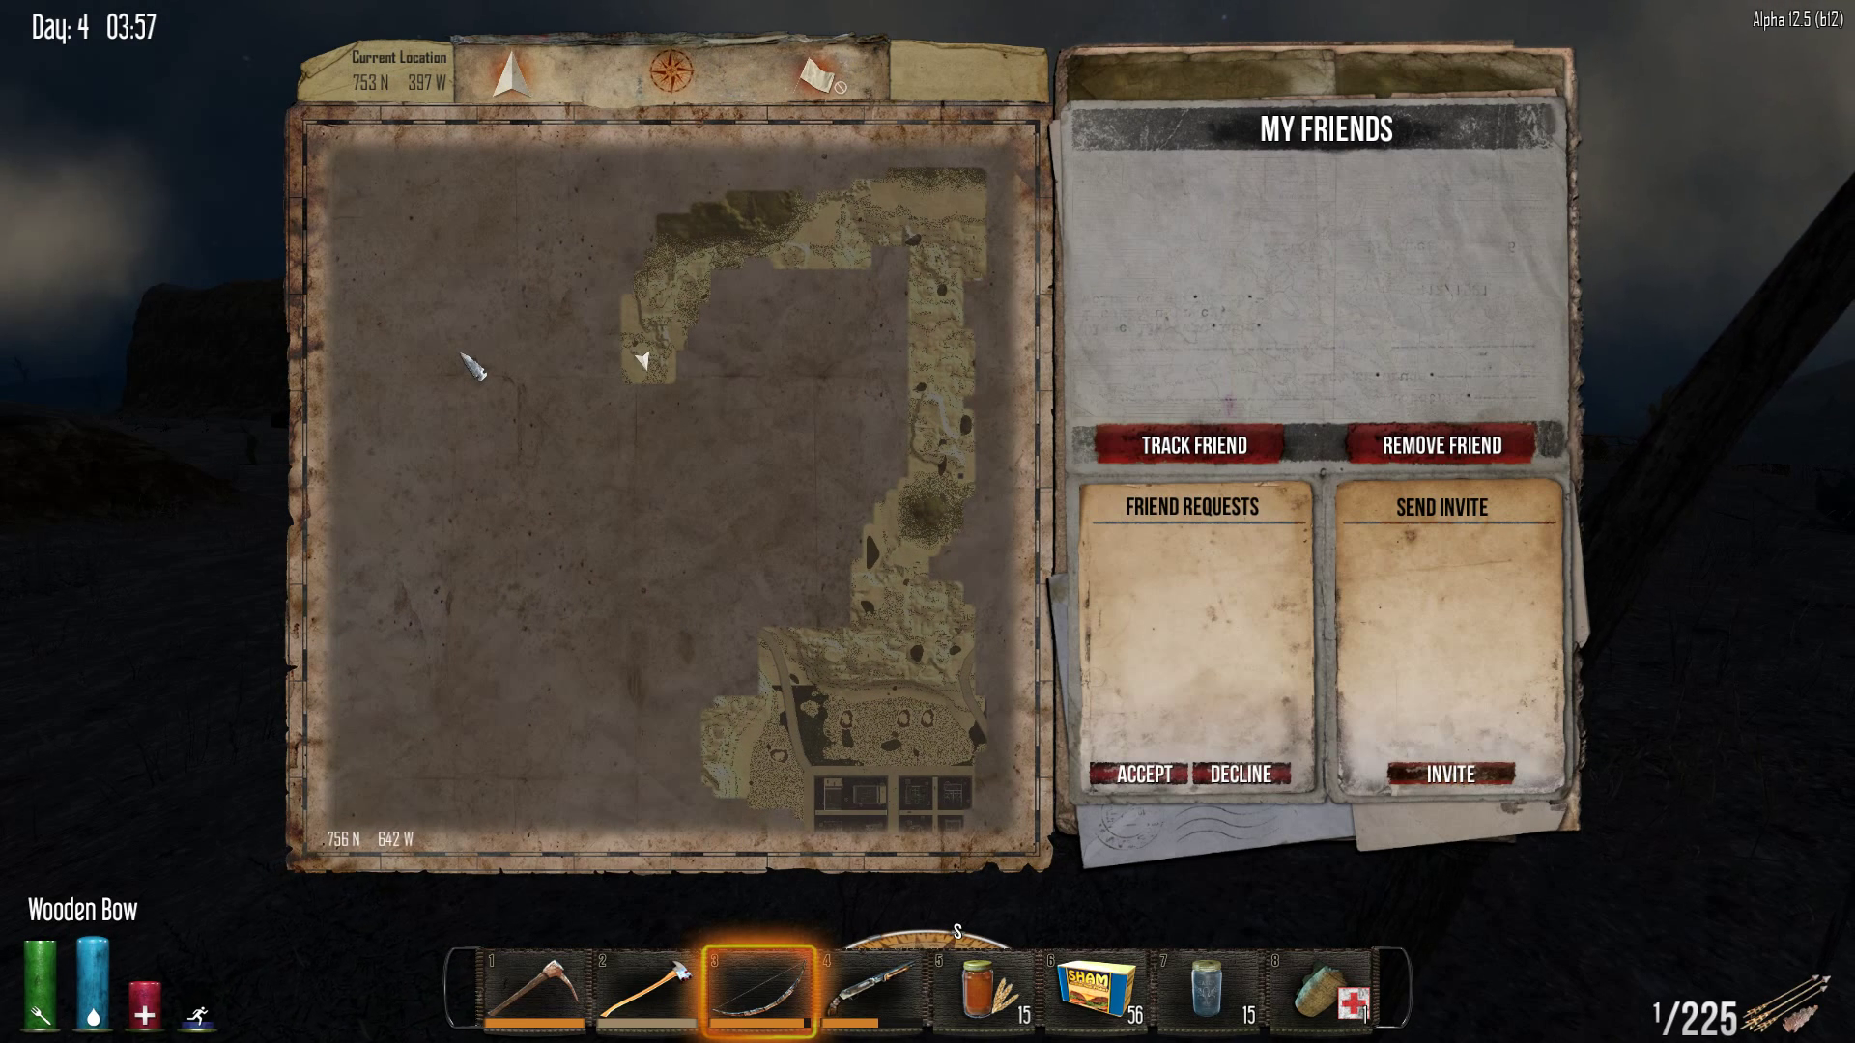
{"action": "key", "text": "m"}
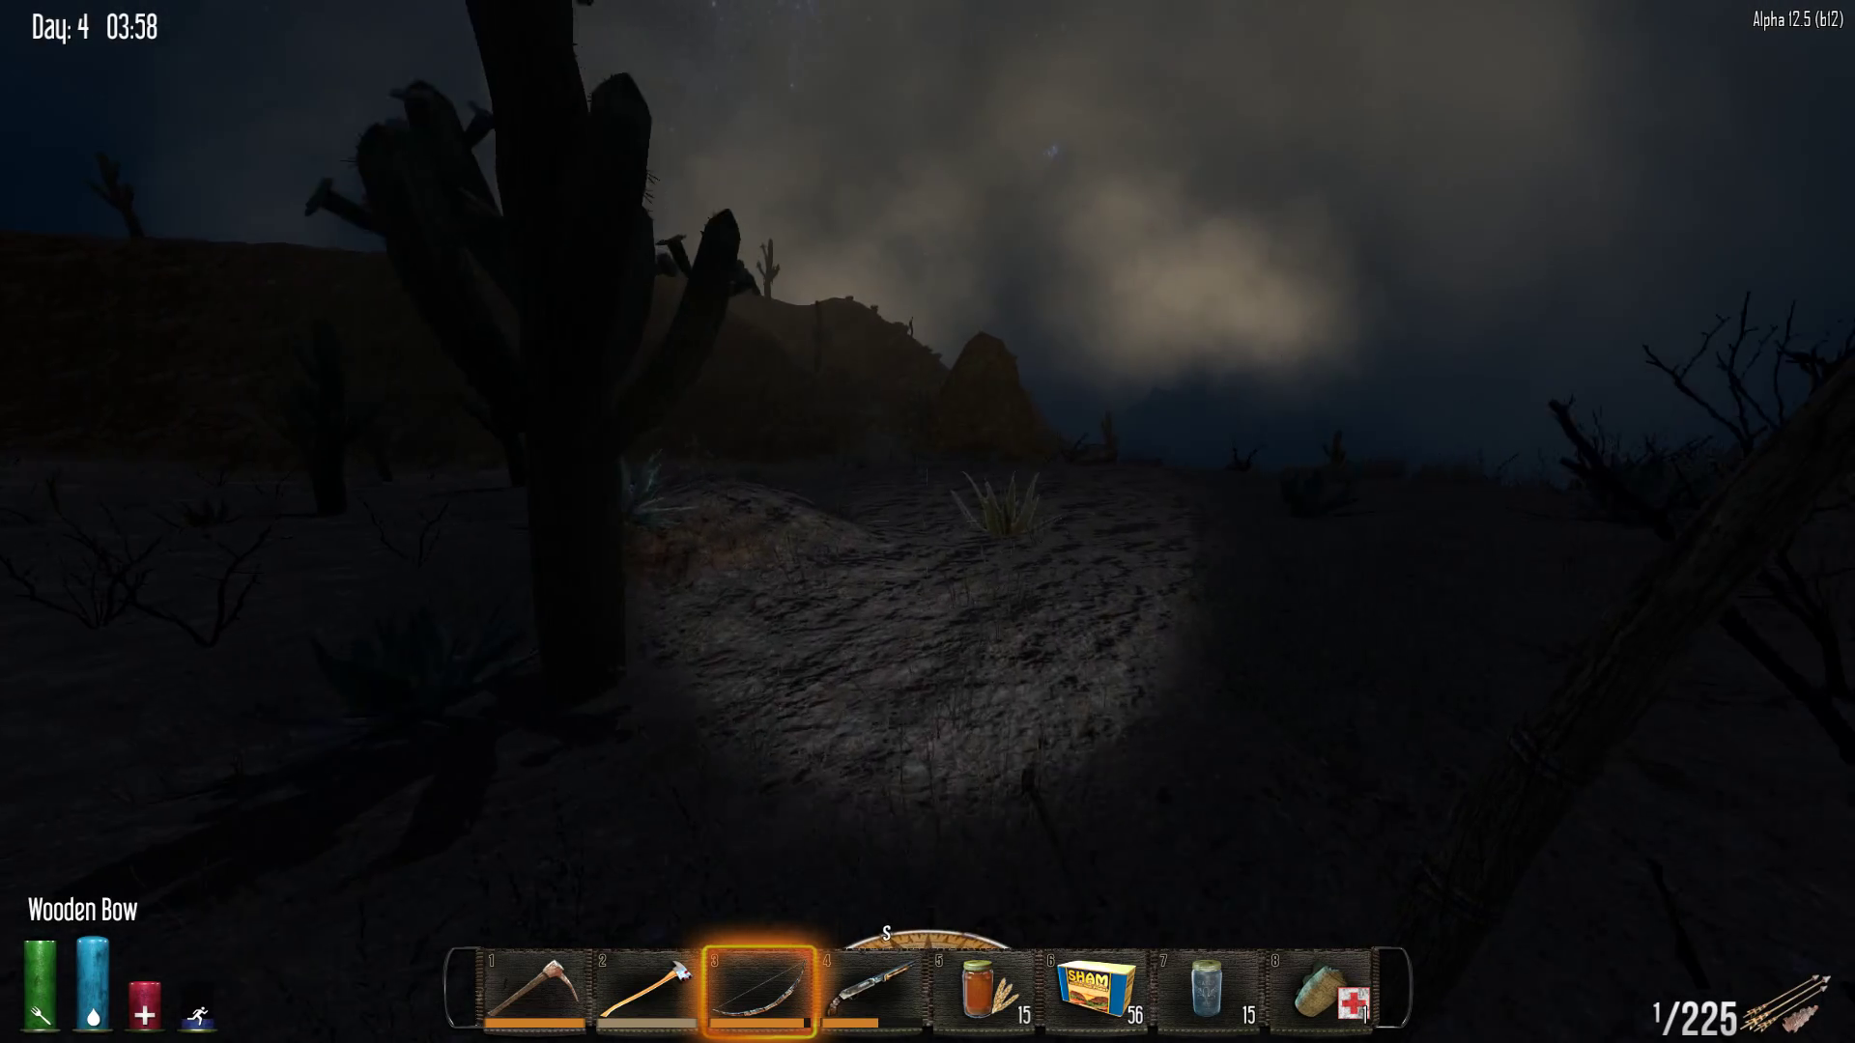
Walk past the rusted car wreck and along the hillside toward the peak and dead tree
{"action": "key", "text": "w"}
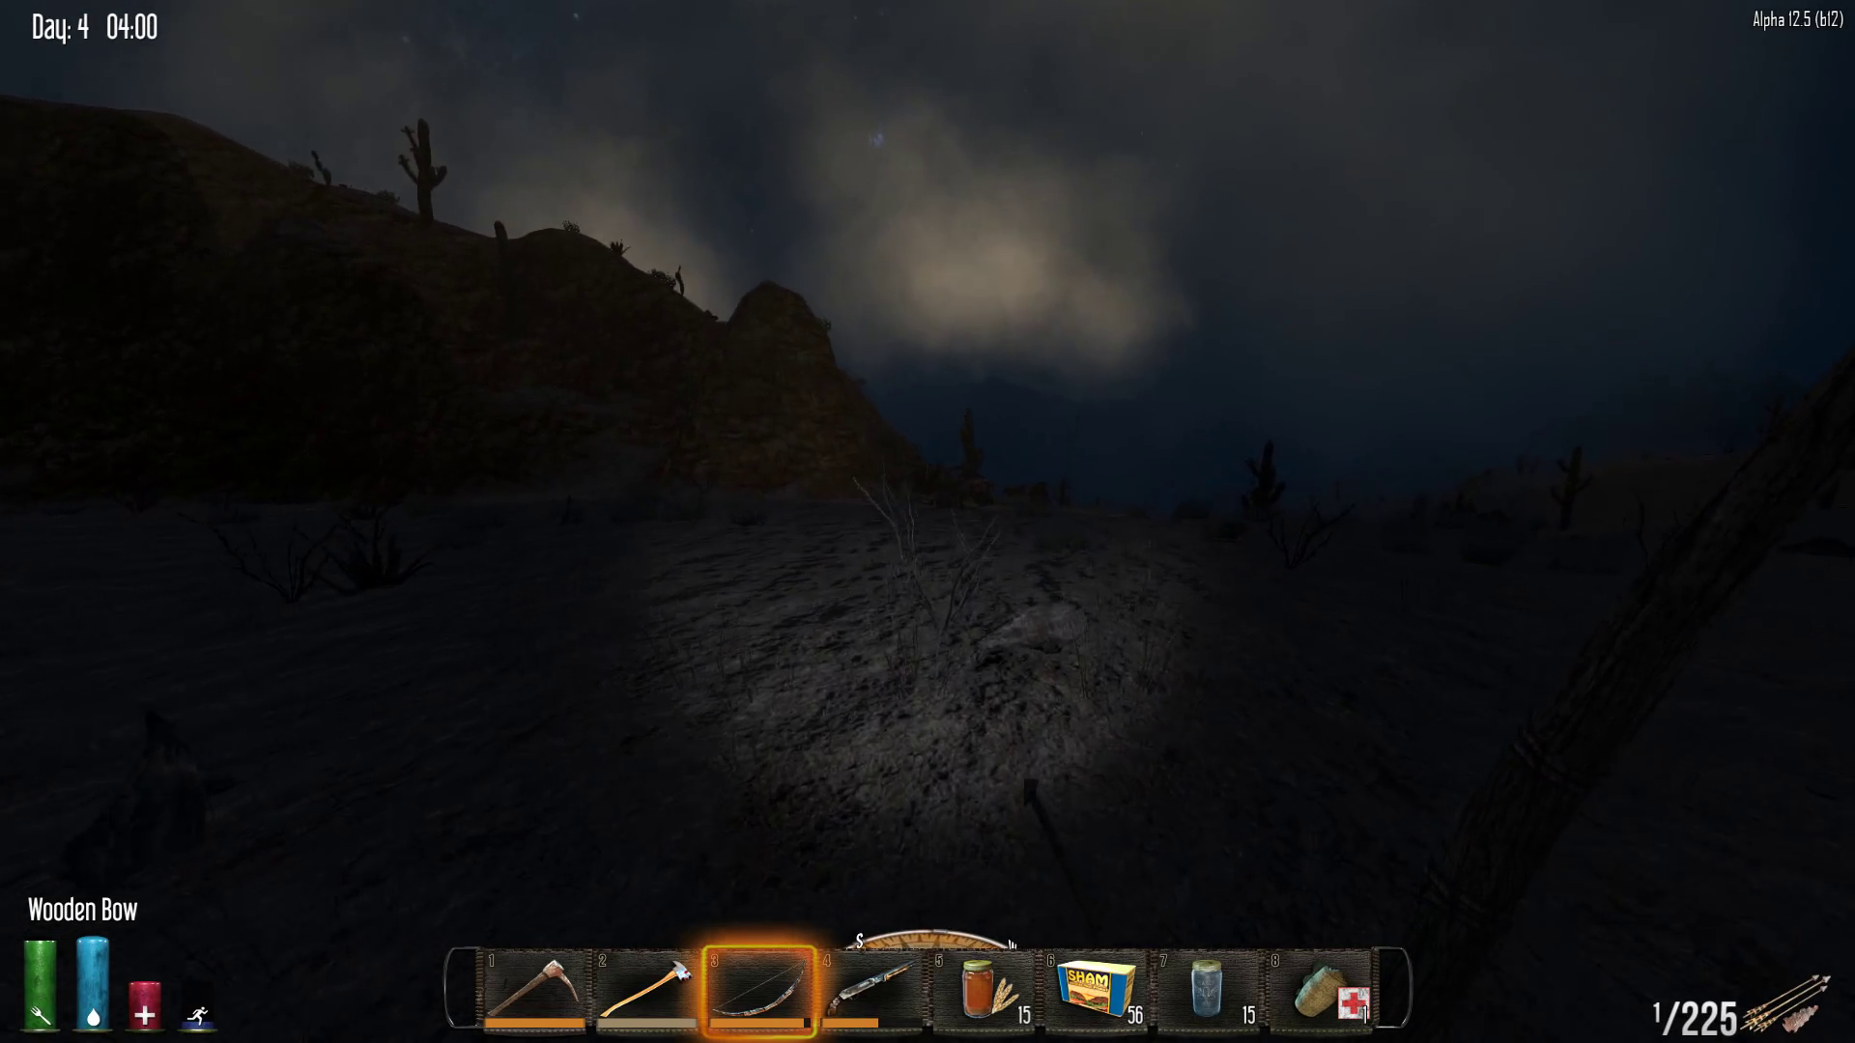
{"action": "key", "text": "w"}
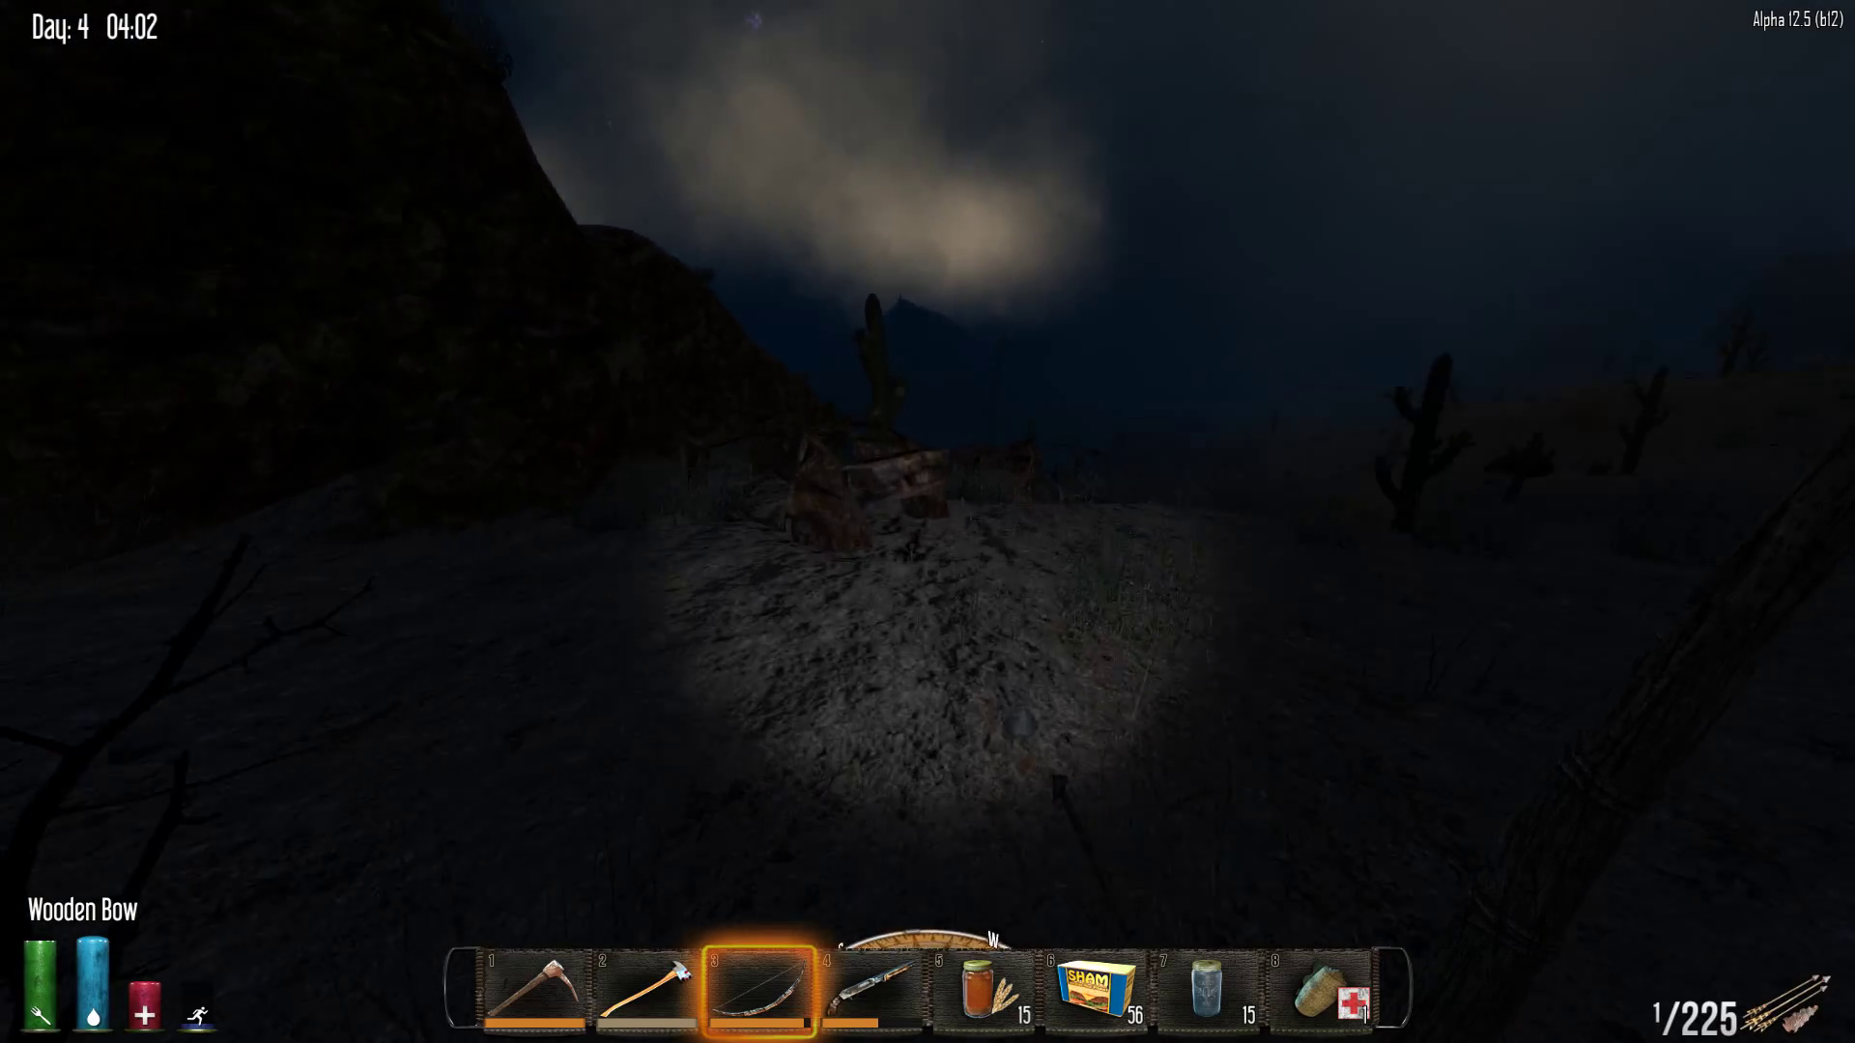
{"action": "key", "text": "w"}
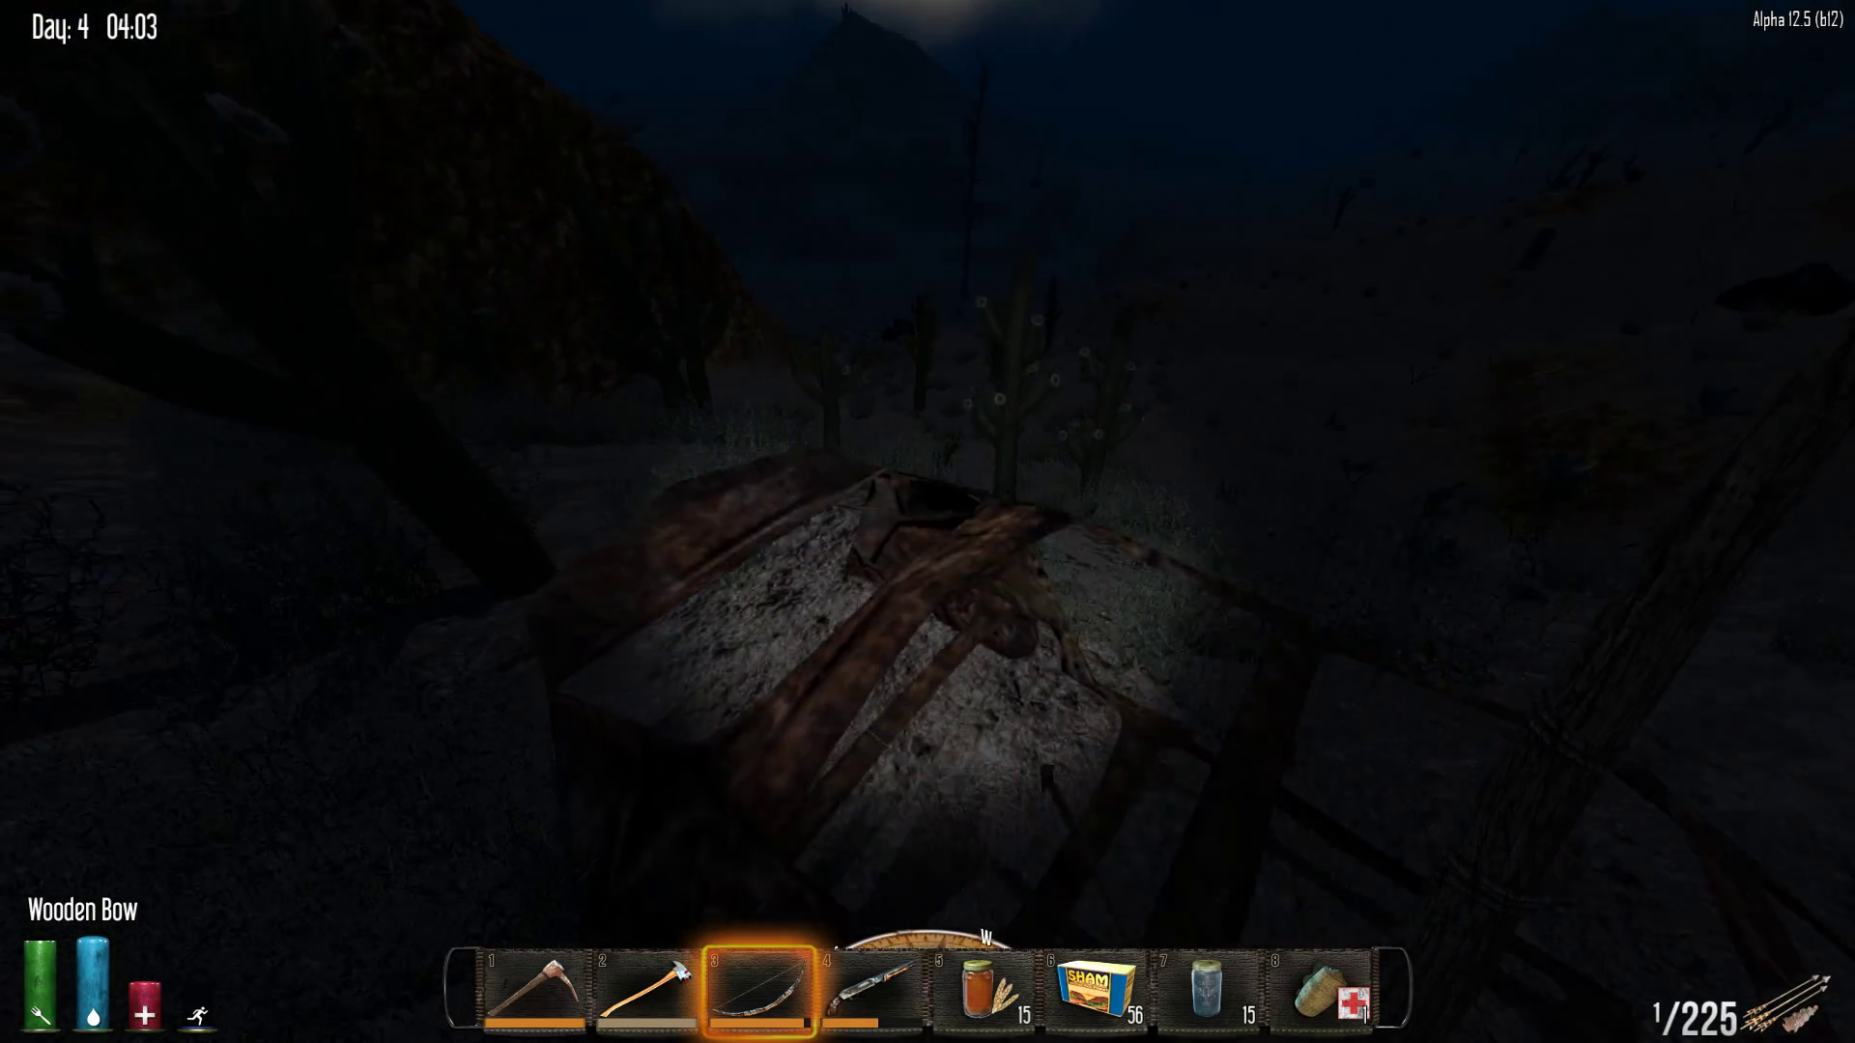
{"action": "key", "text": "w"}
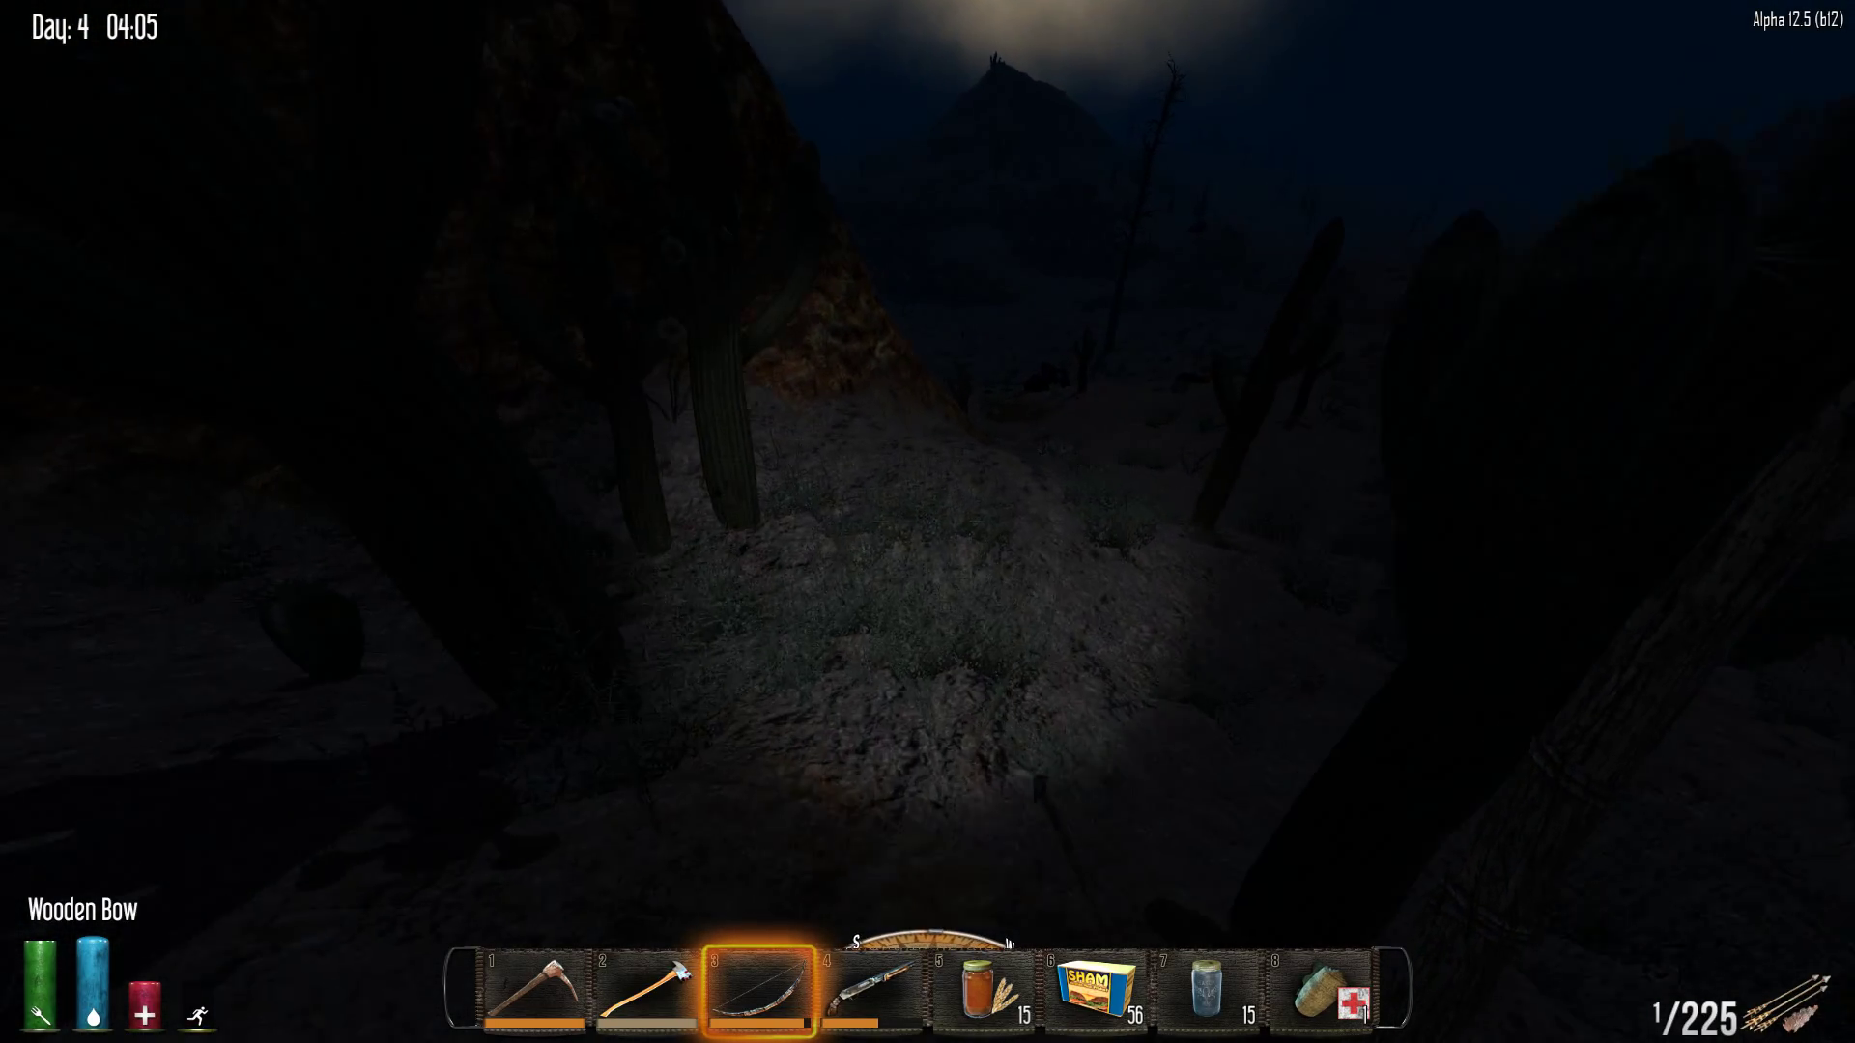
{"action": "key", "text": "w"}
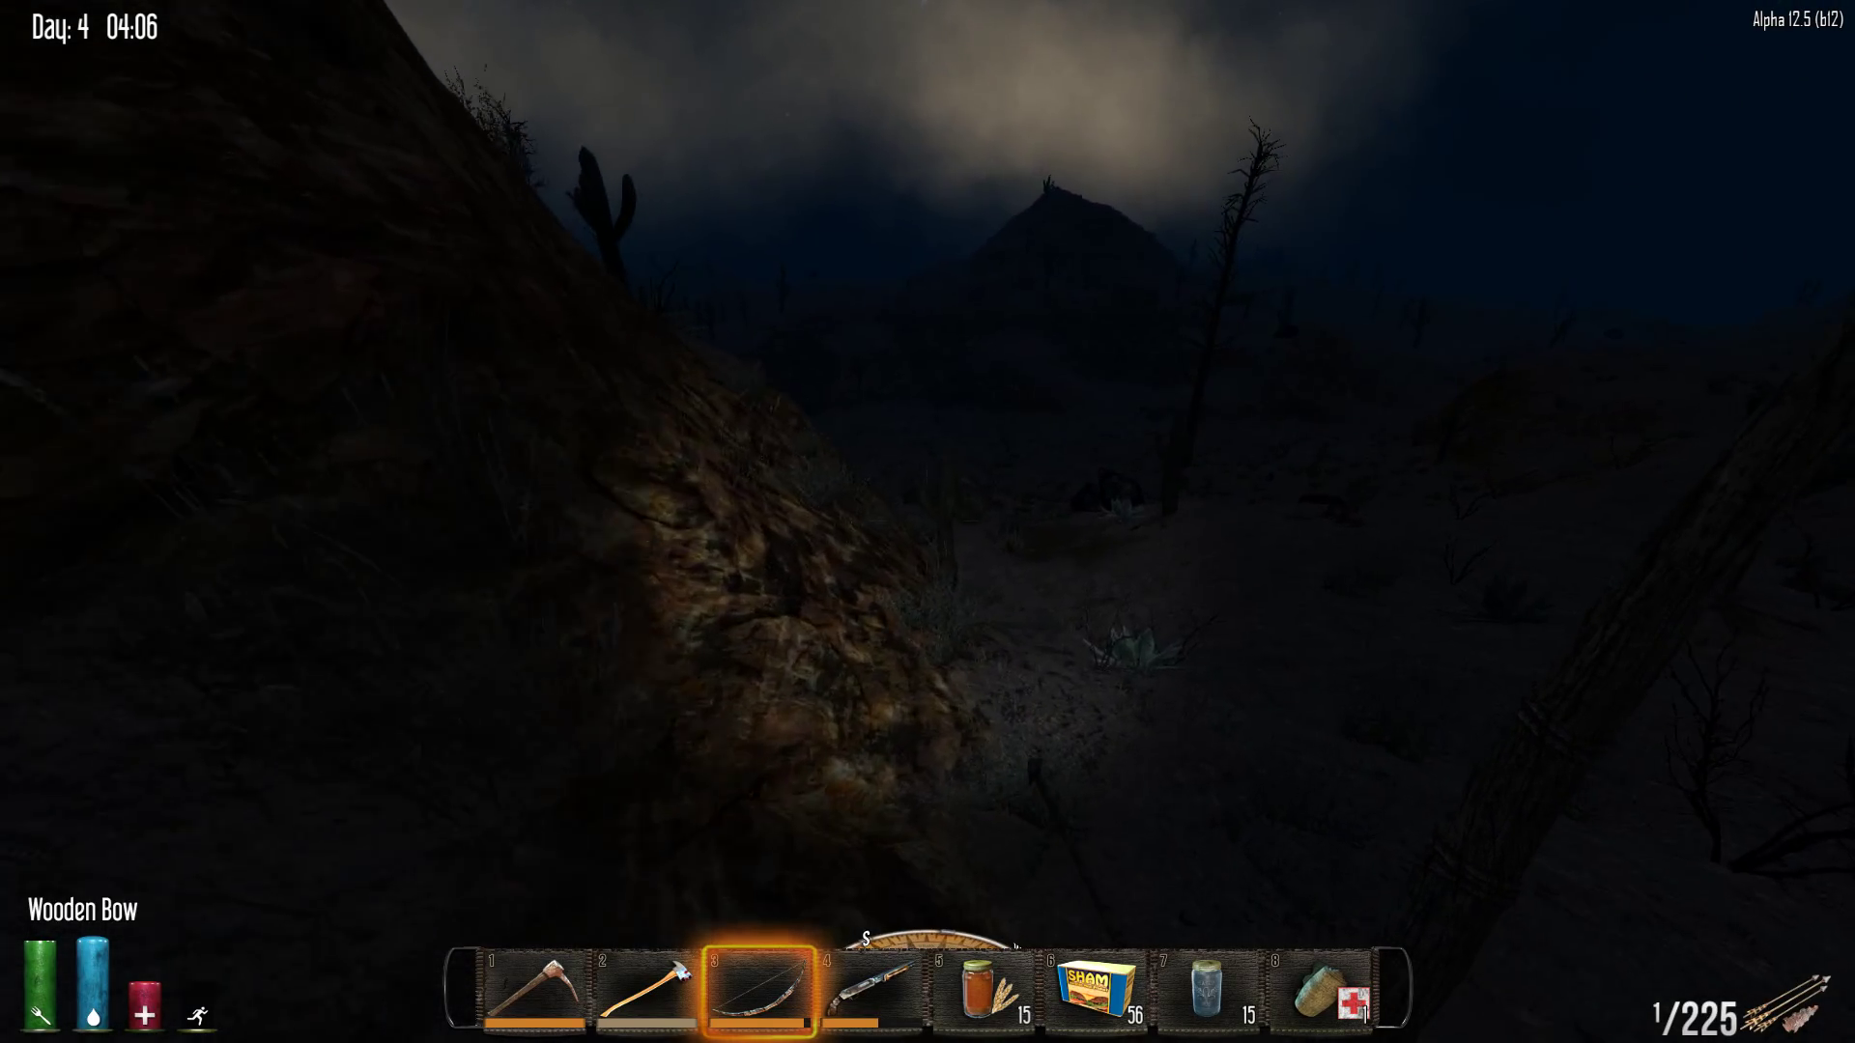
{"action": "key", "text": "w"}
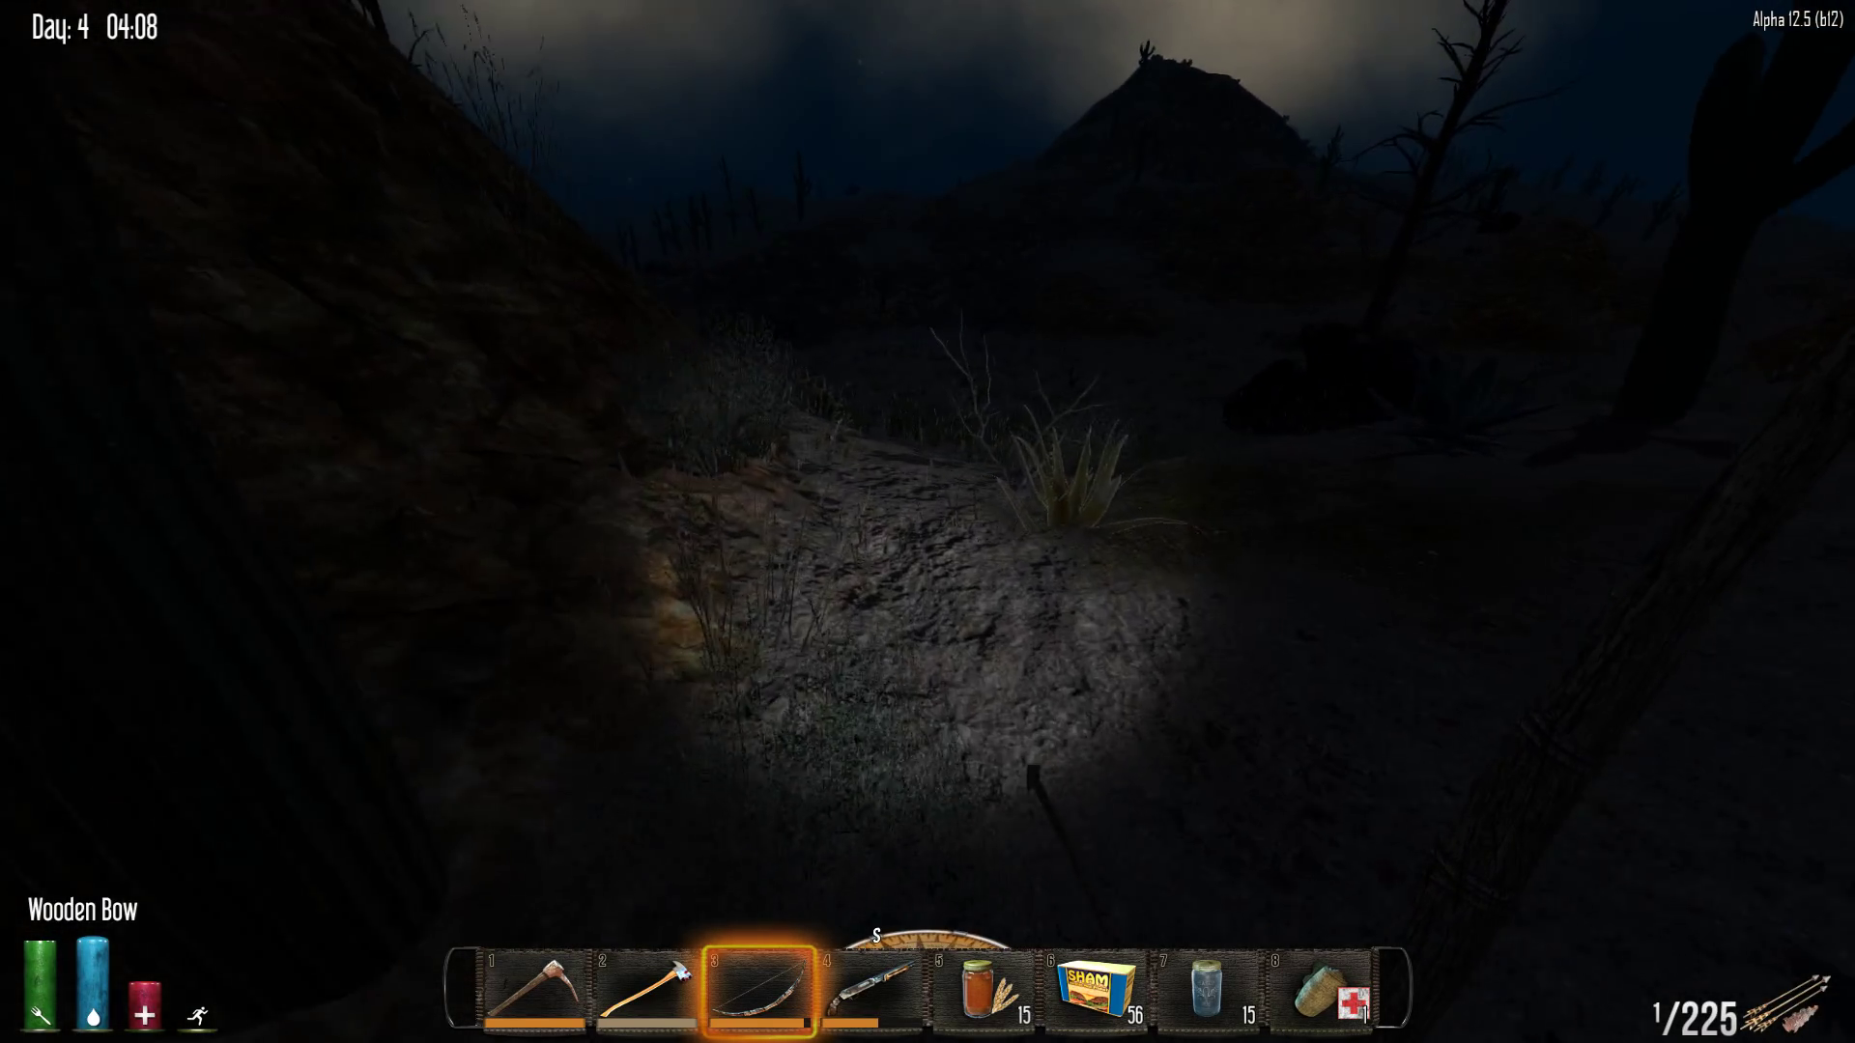
{"action": "key", "text": "w"}
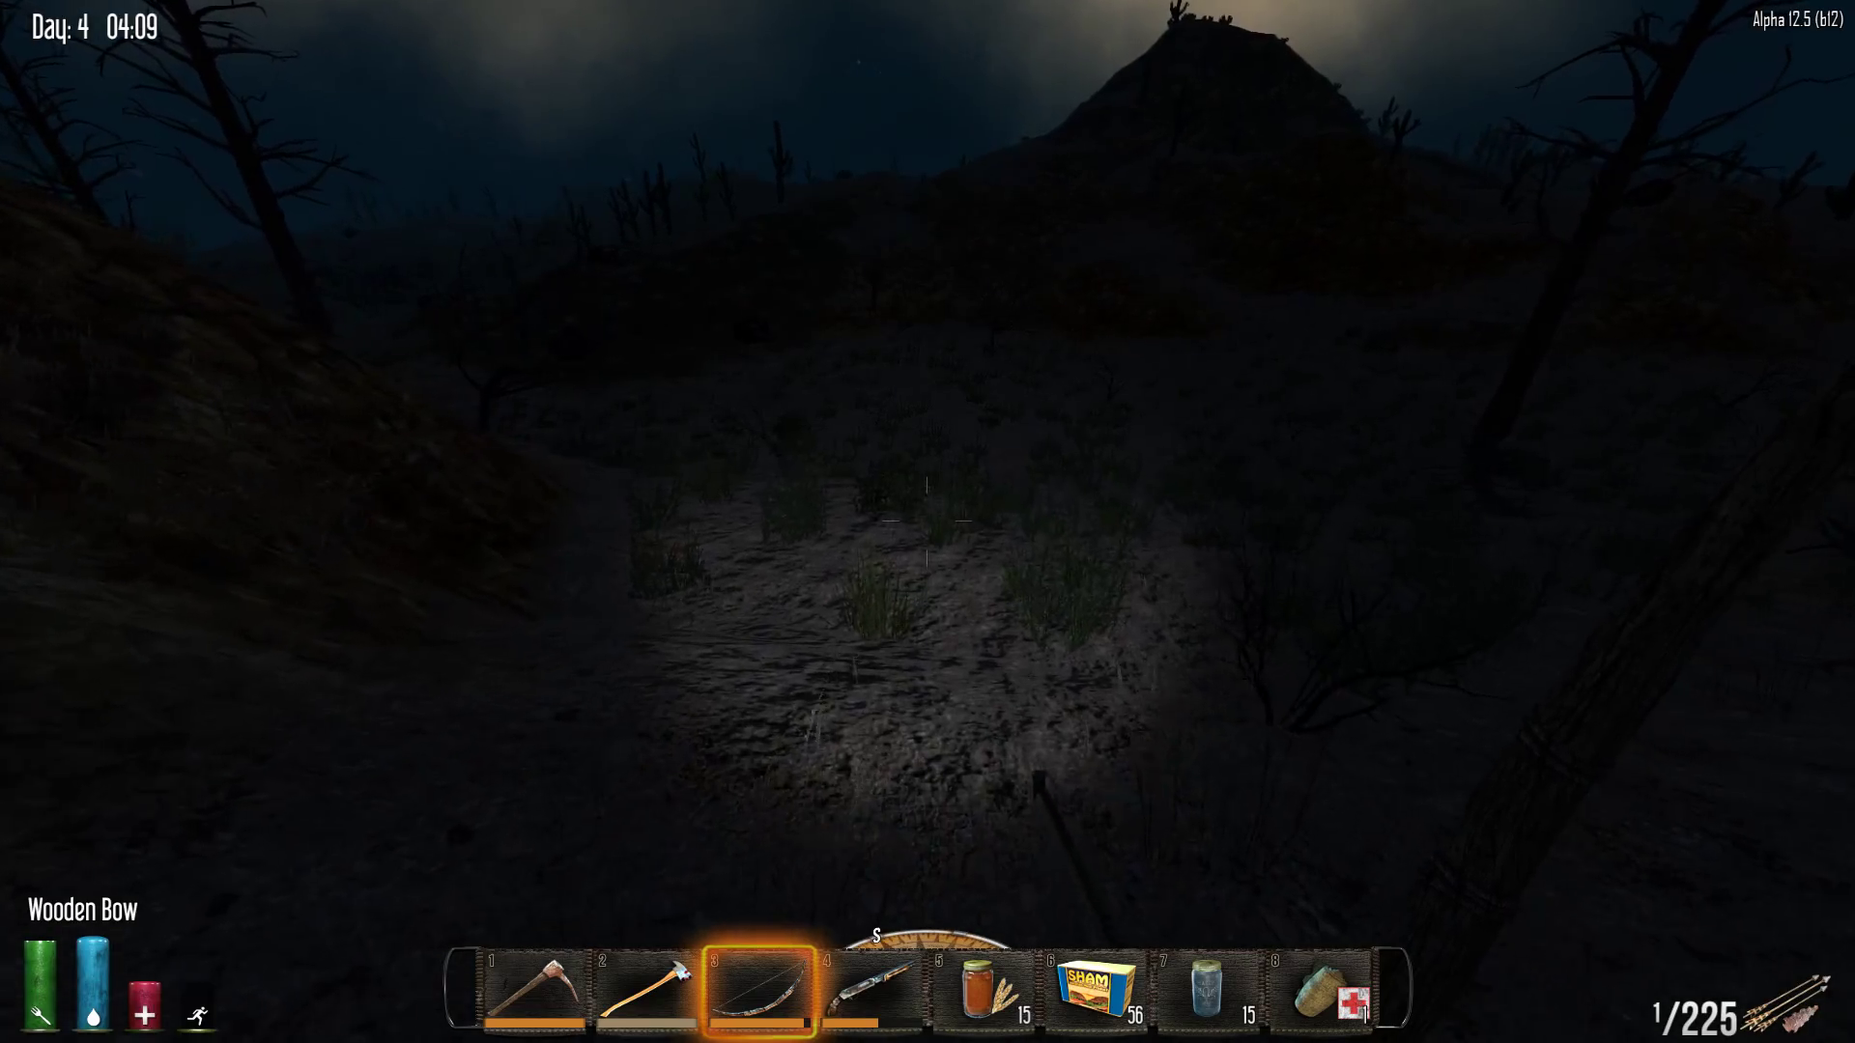
{"action": "key", "text": "w"}
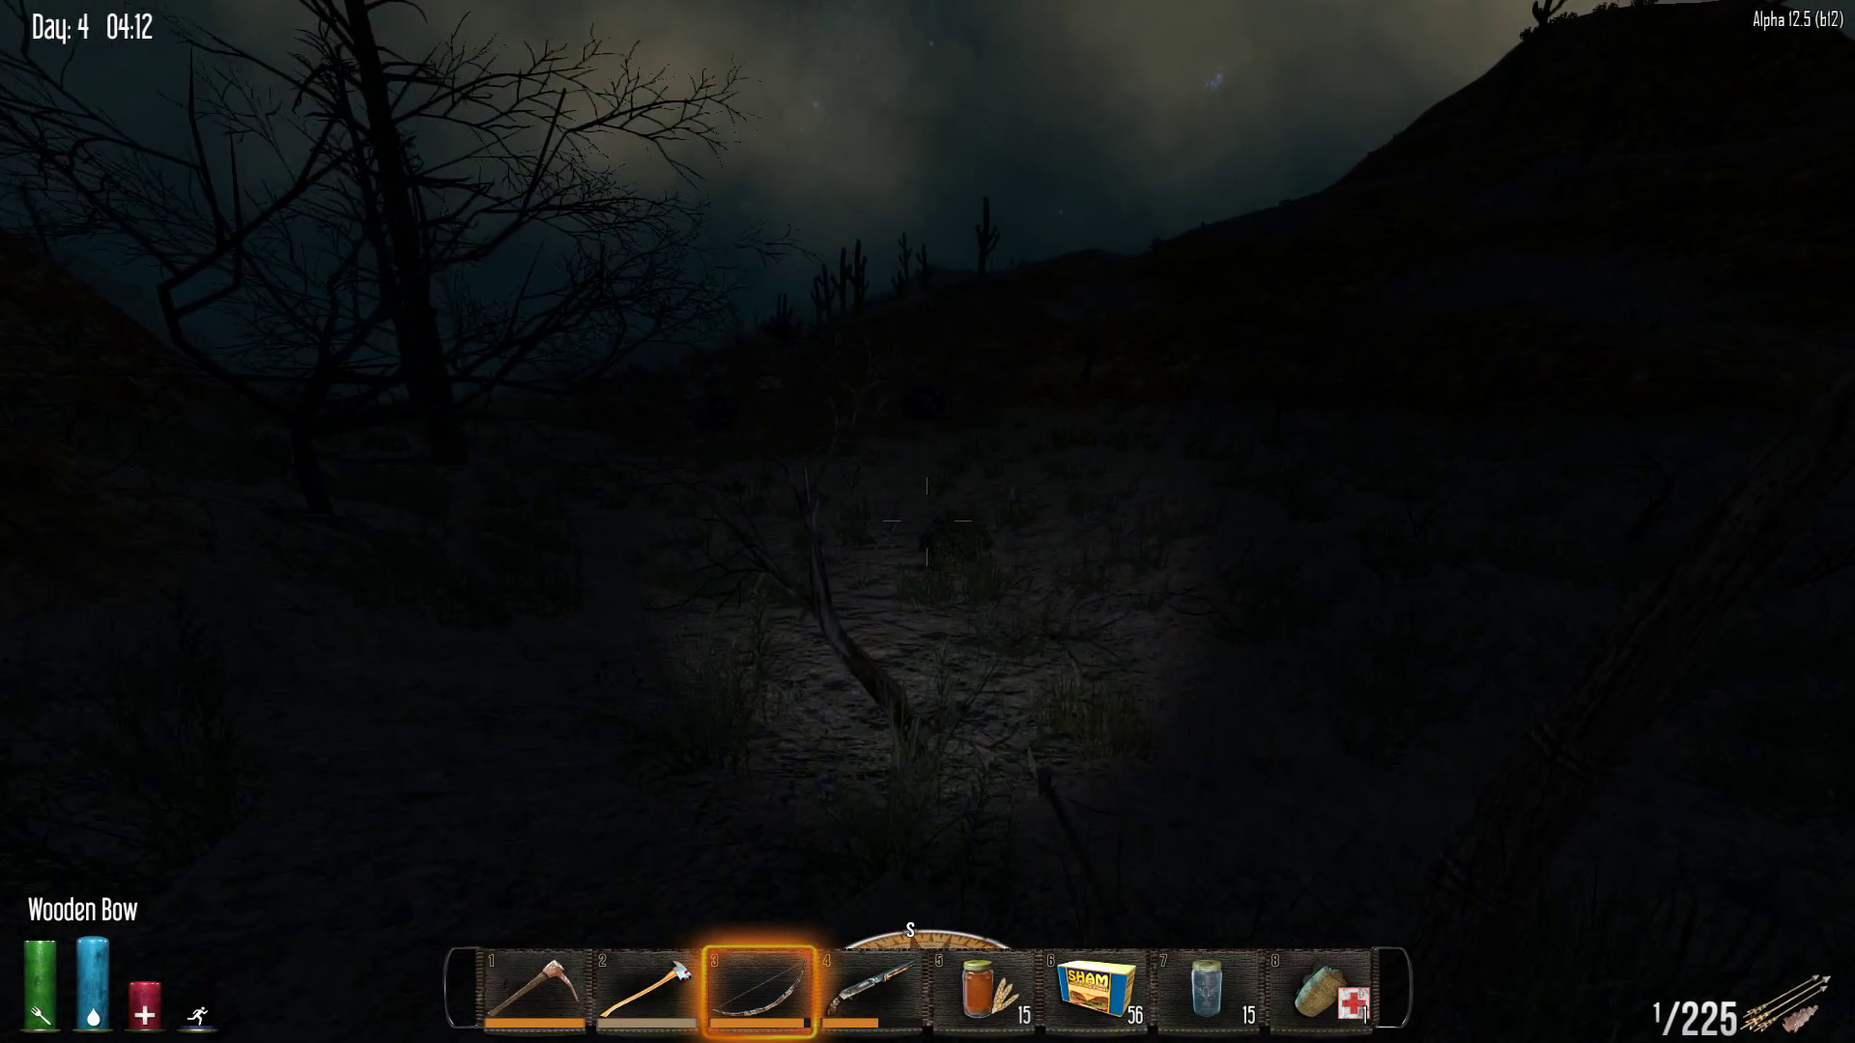
{"action": "key", "text": "w"}
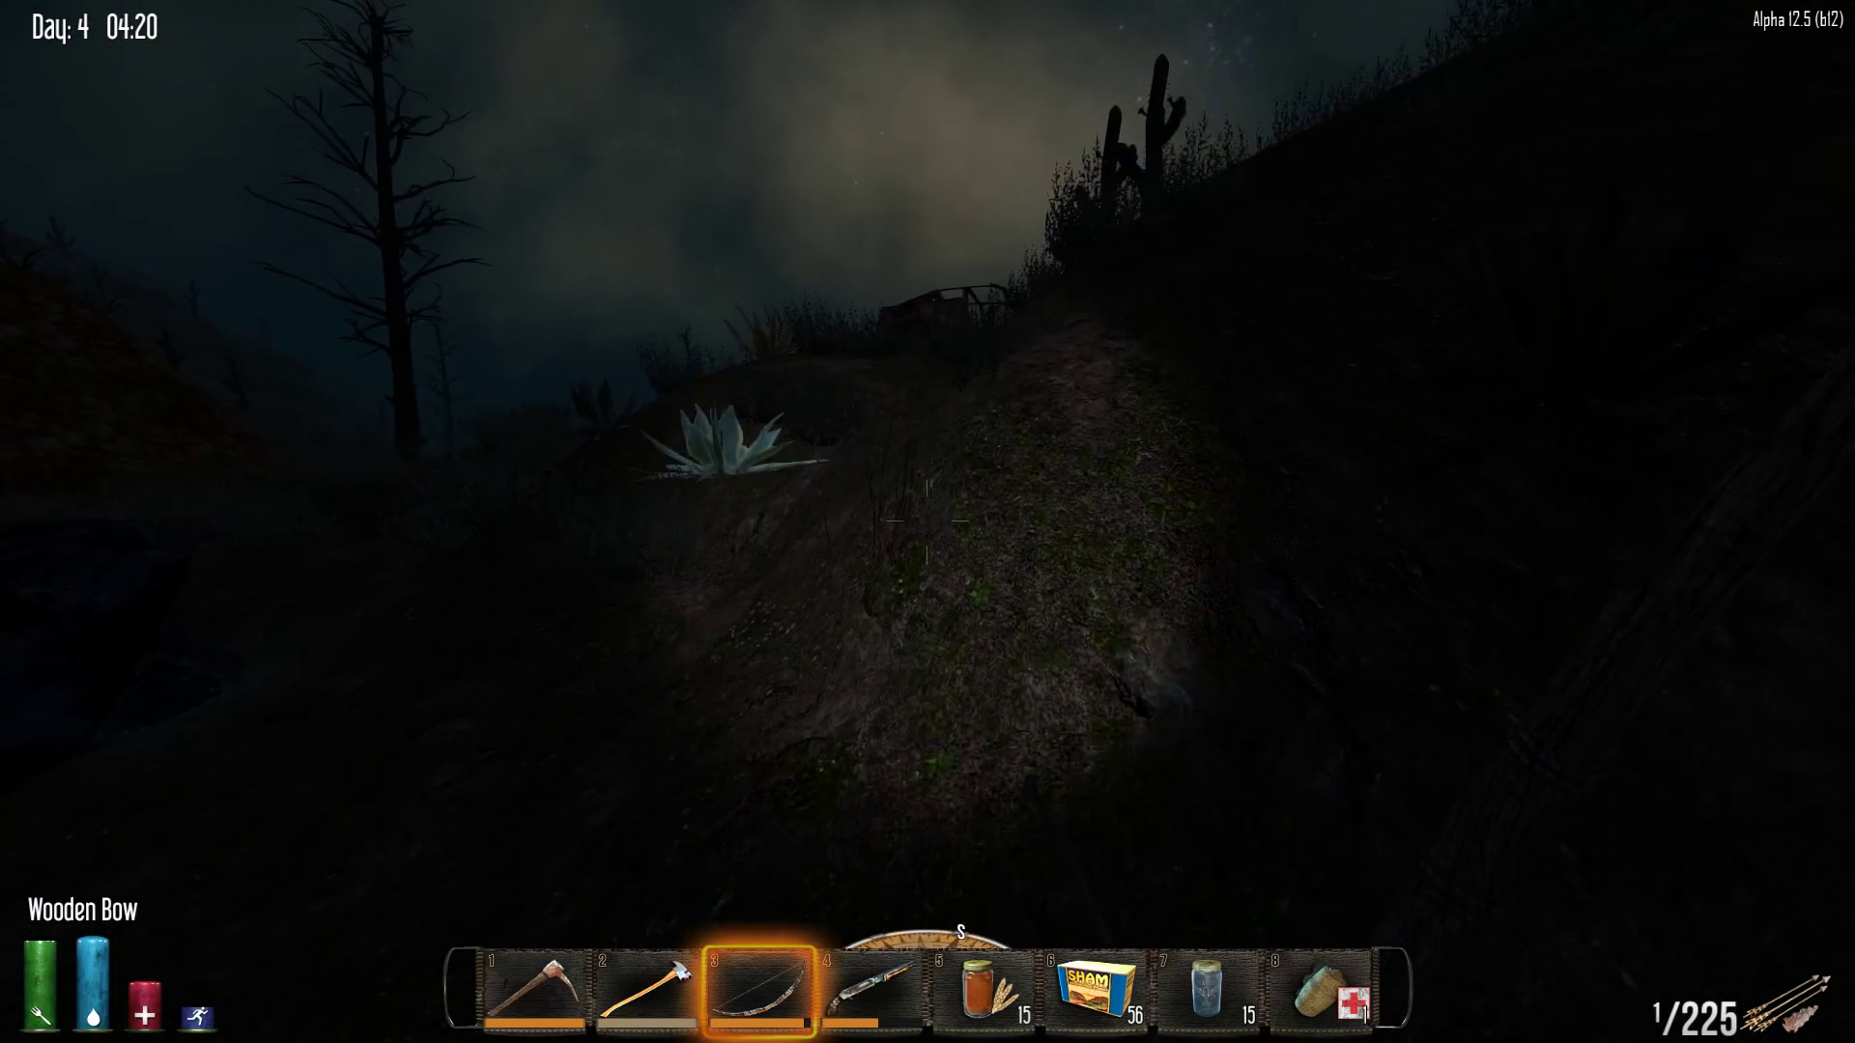
Cross the hill past the large cactus and harvest the Aloe Vera plant
{"action": "key", "text": "w"}
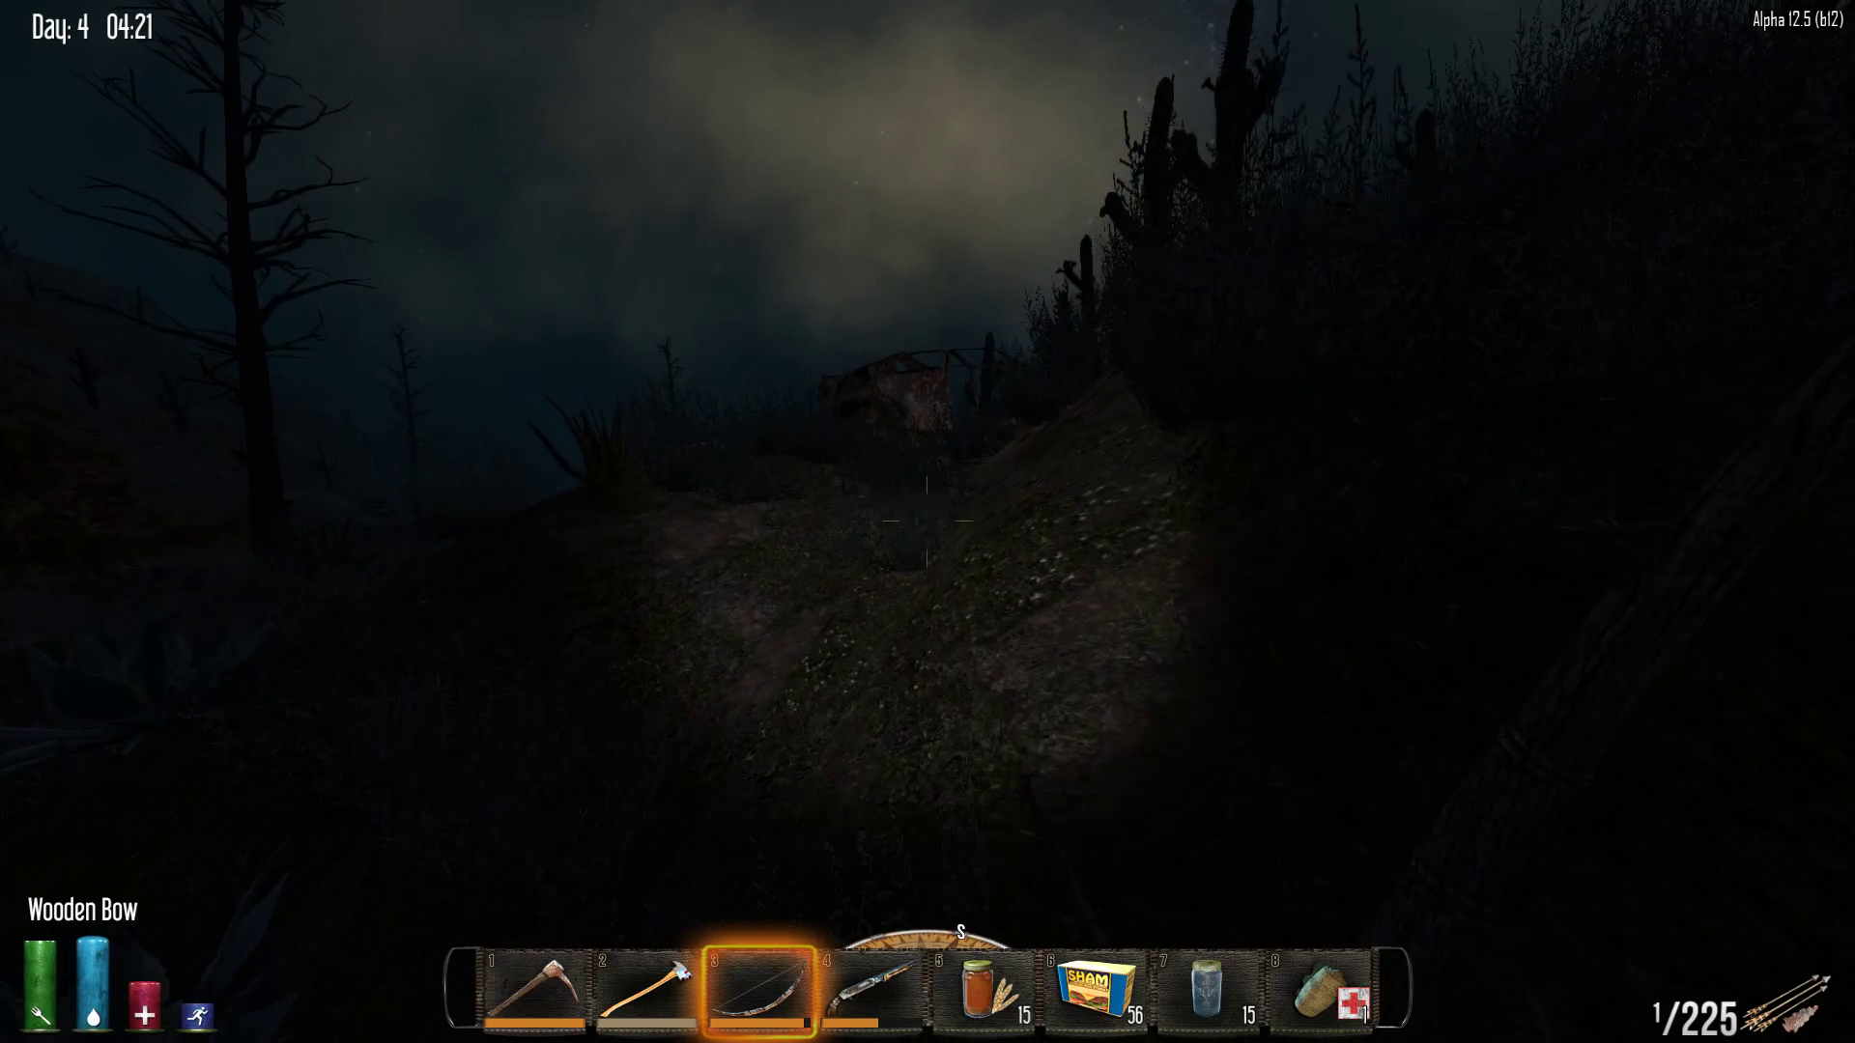
{"action": "key", "text": "w"}
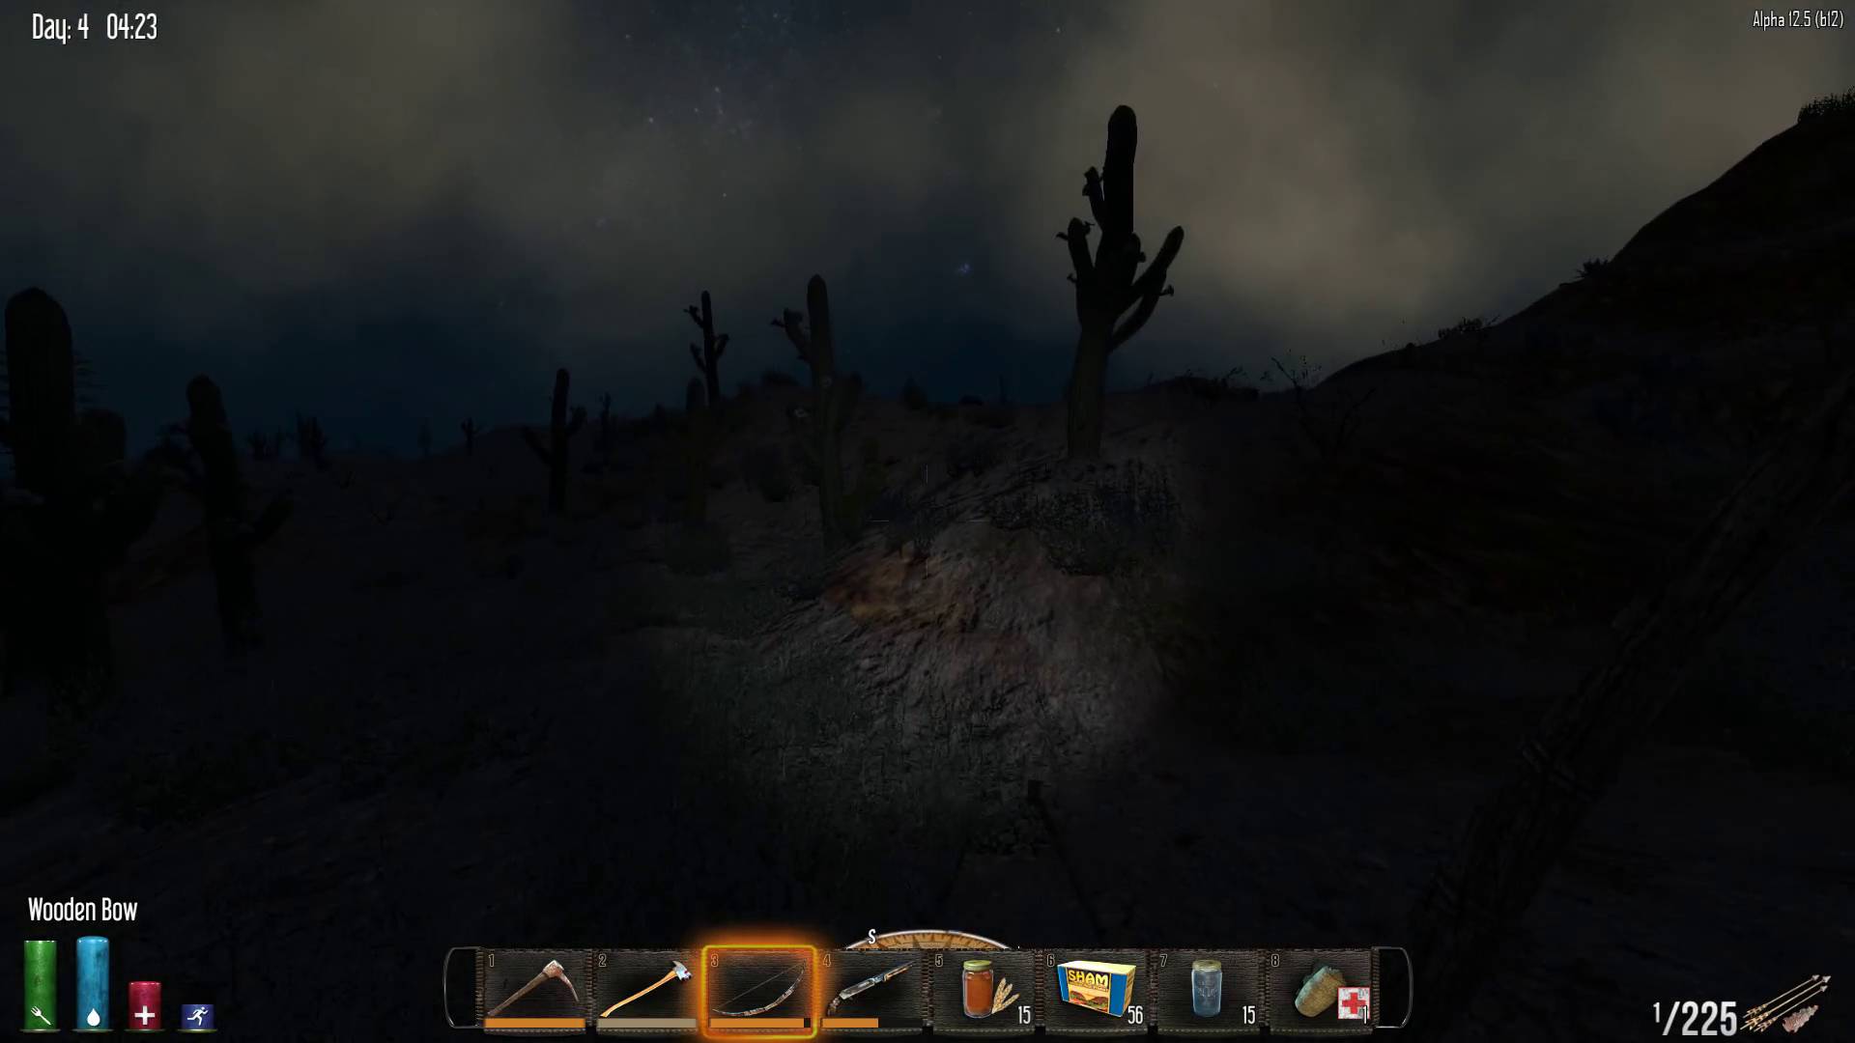
{"action": "key", "text": "w"}
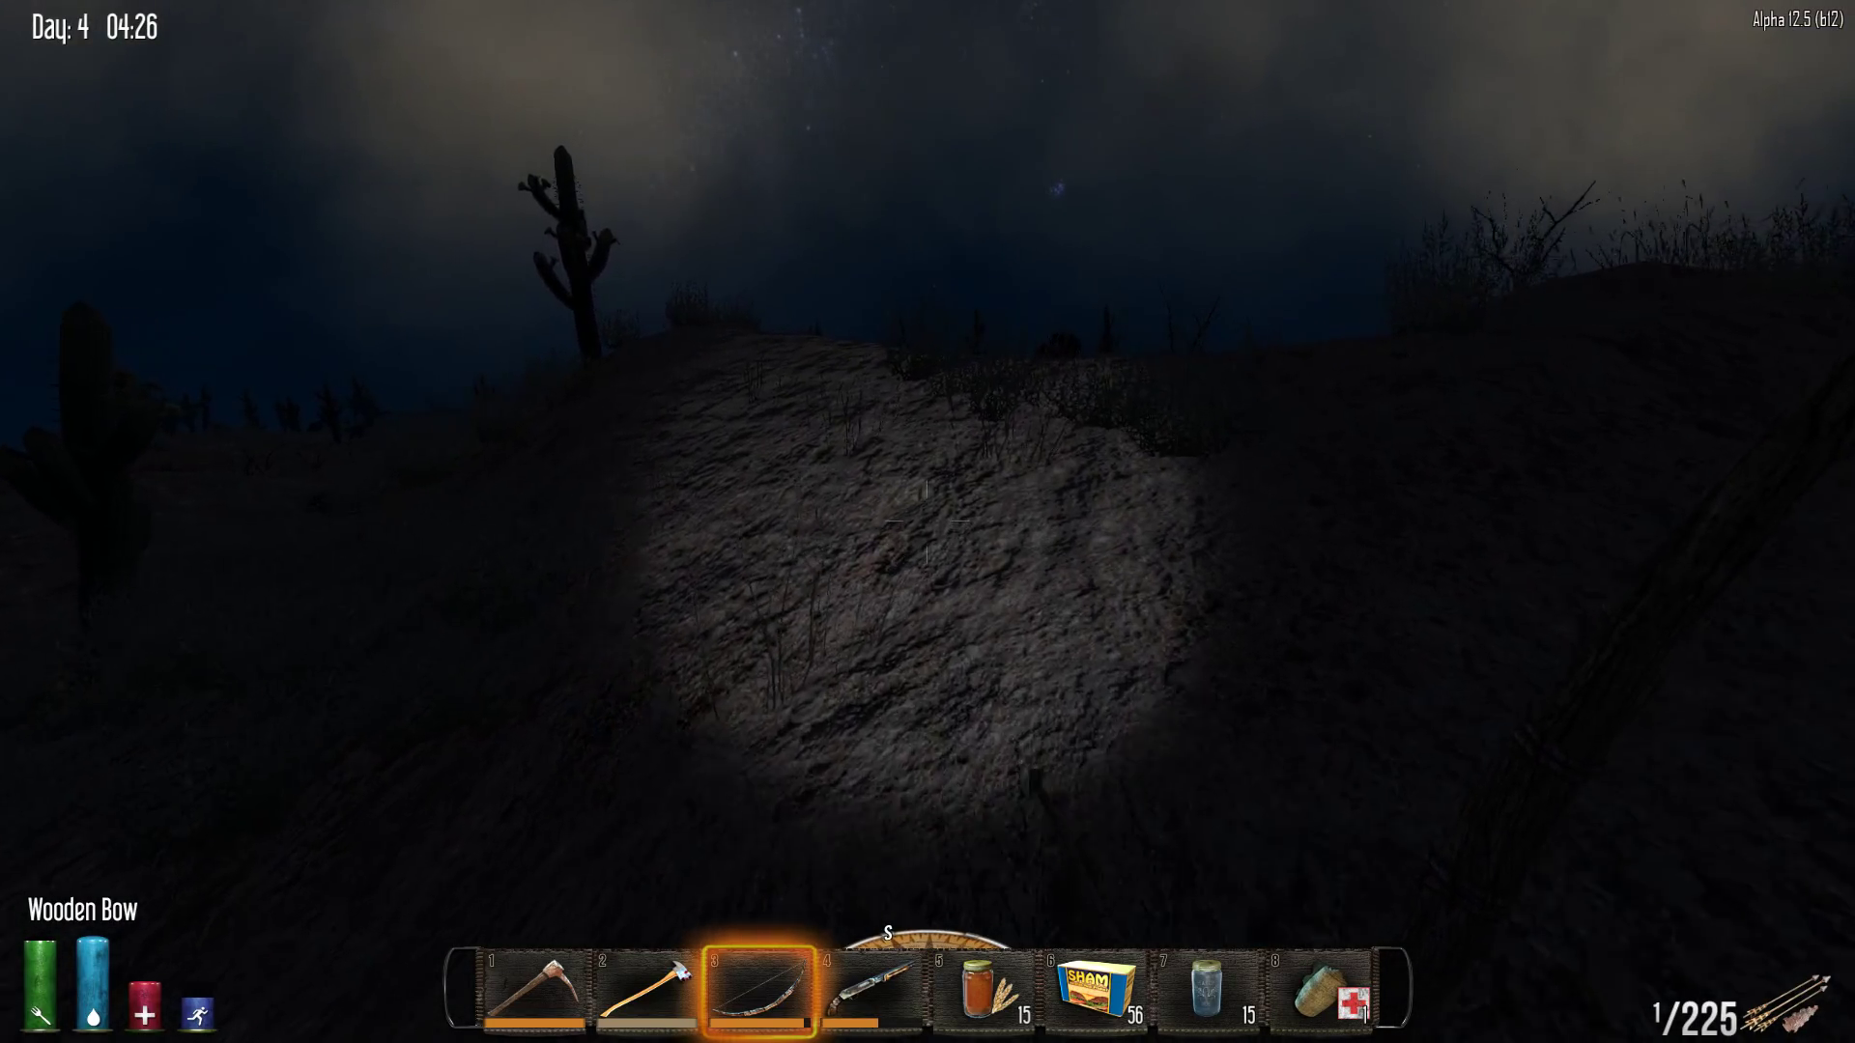
{"action": "key", "text": "w"}
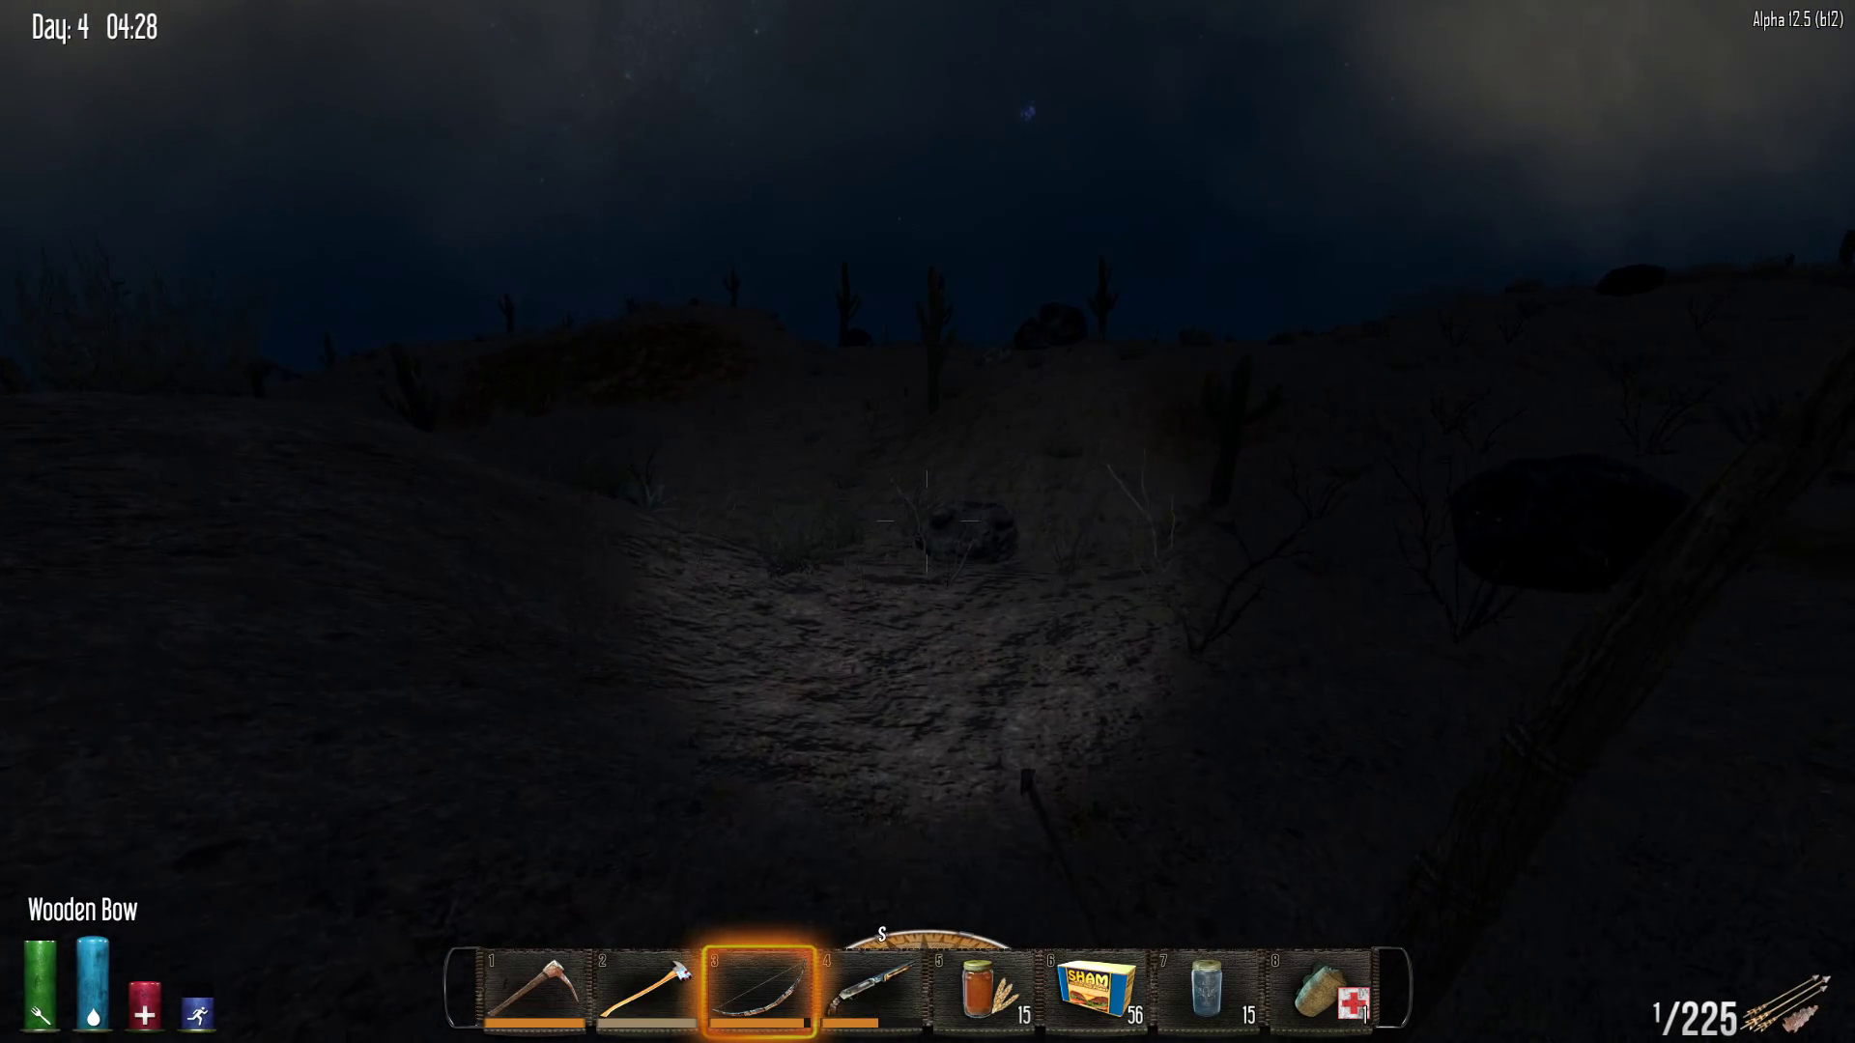
{"action": "key", "text": "w"}
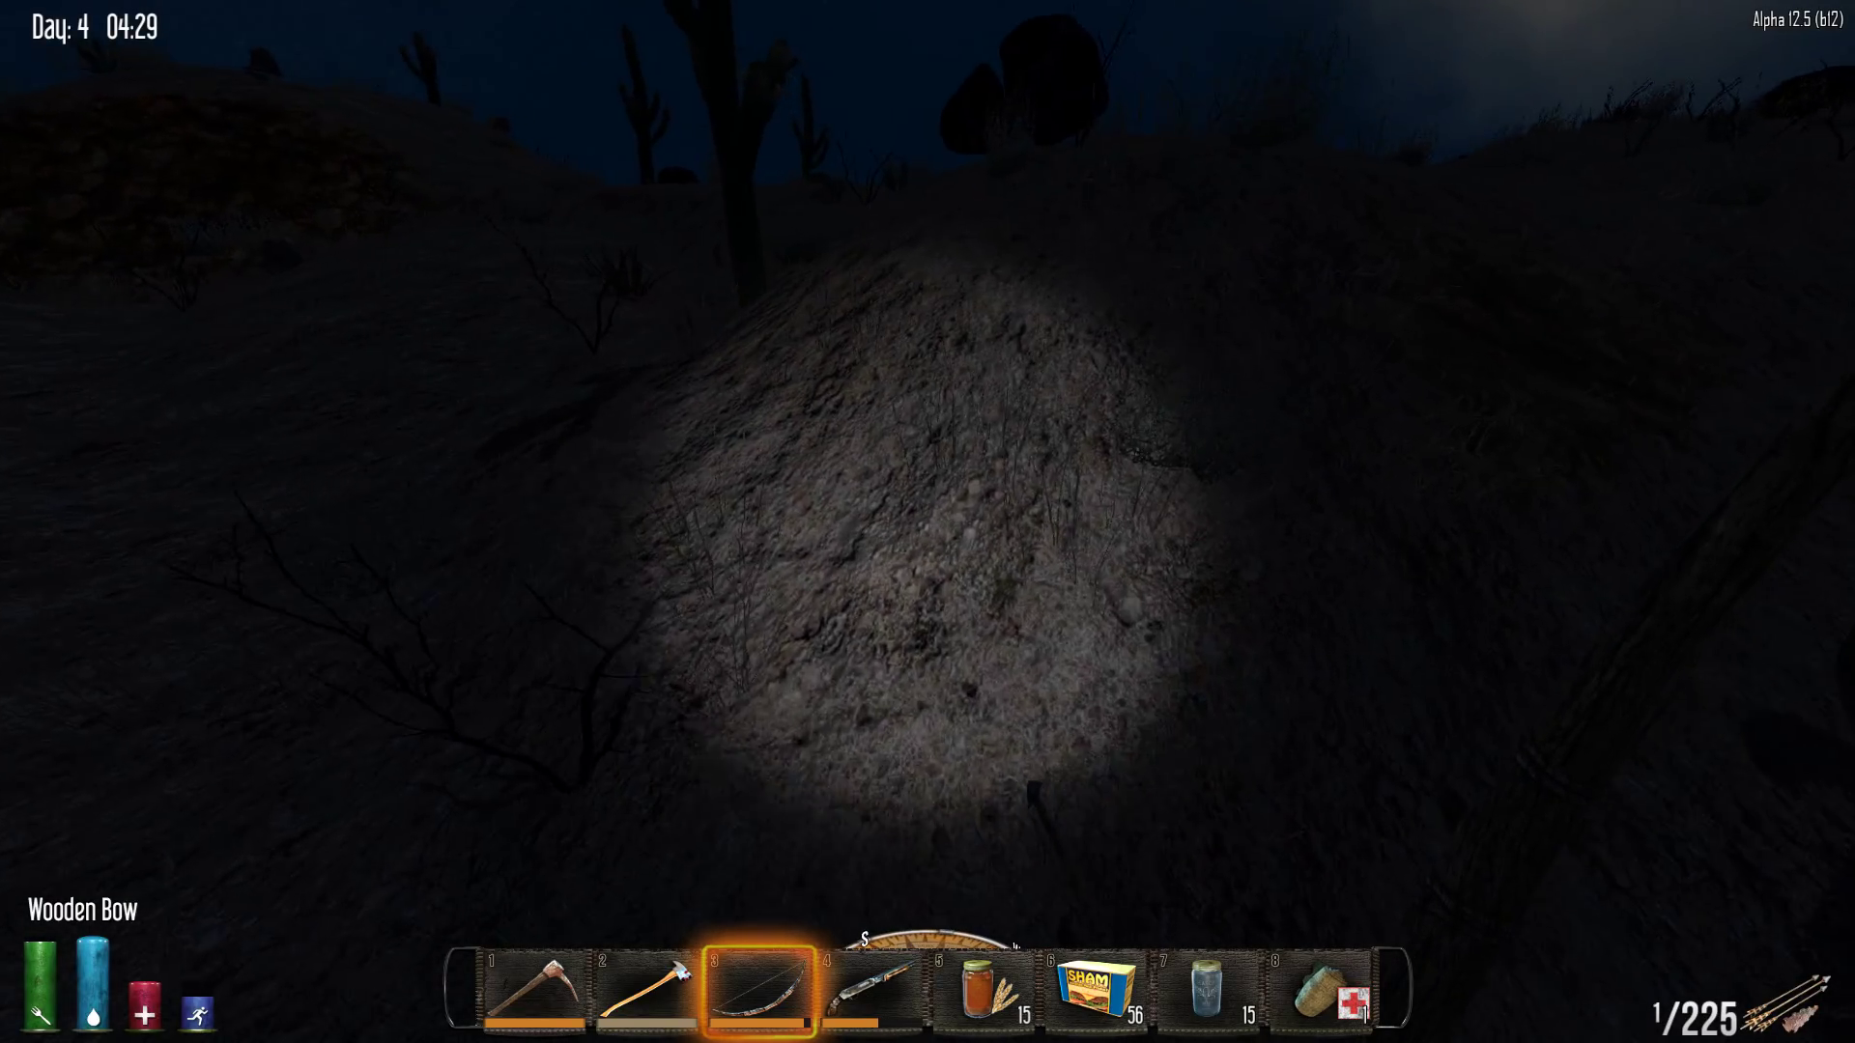
{"action": "key", "text": "w"}
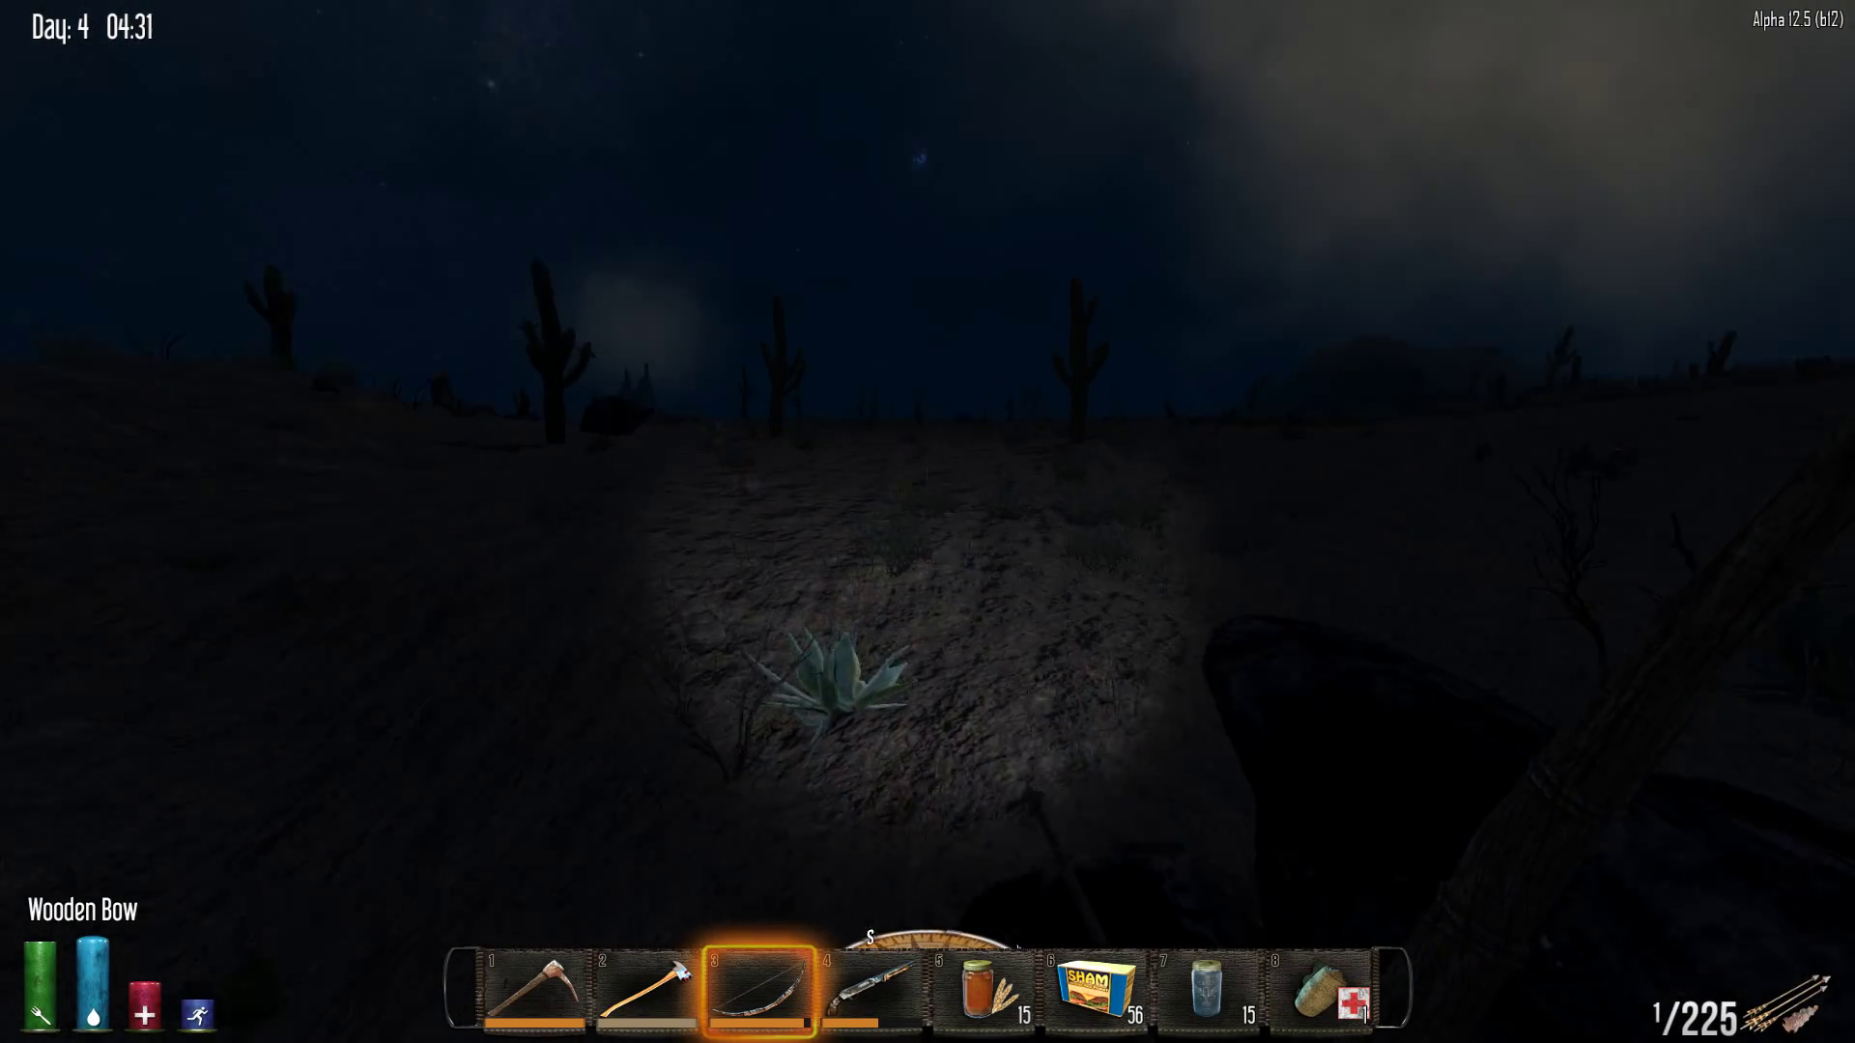
{"action": "key", "text": "e"}
Walk past the tree stump and rock toward an agave, then pan the world map
{"action": "key", "text": "w"}
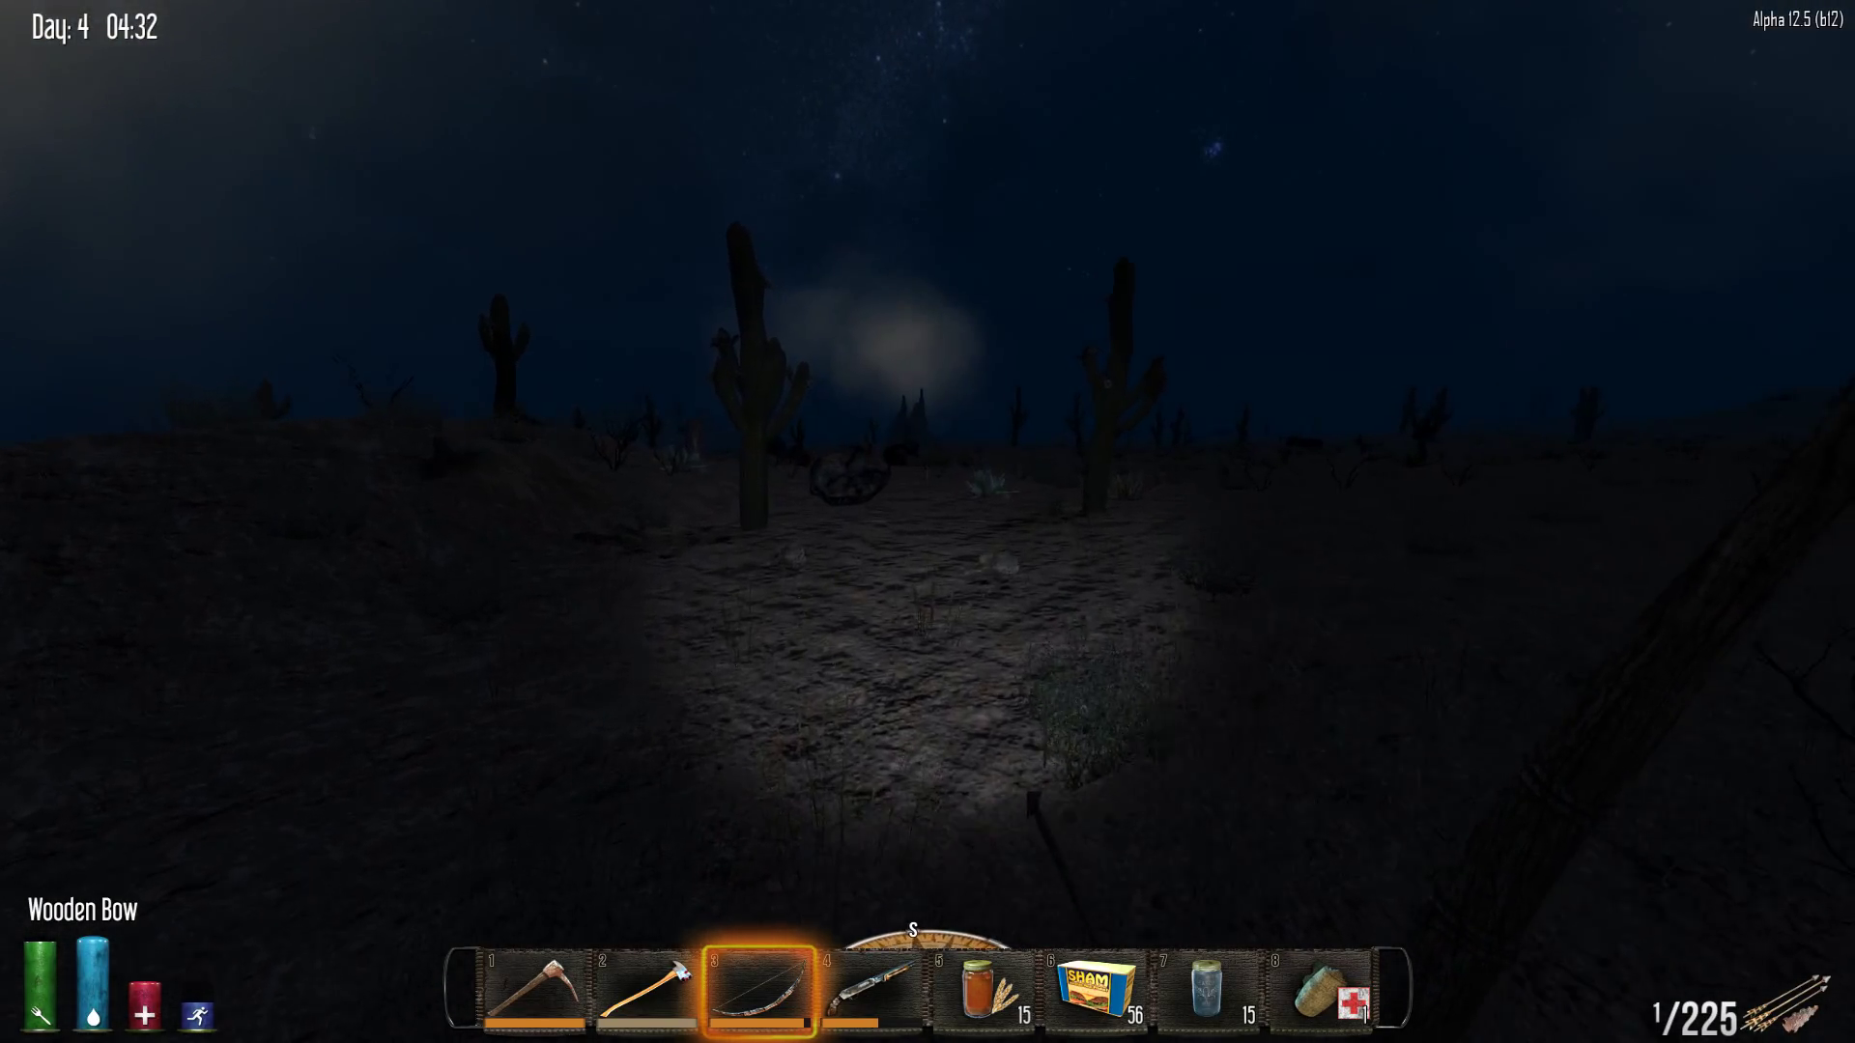
{"action": "key", "text": "w"}
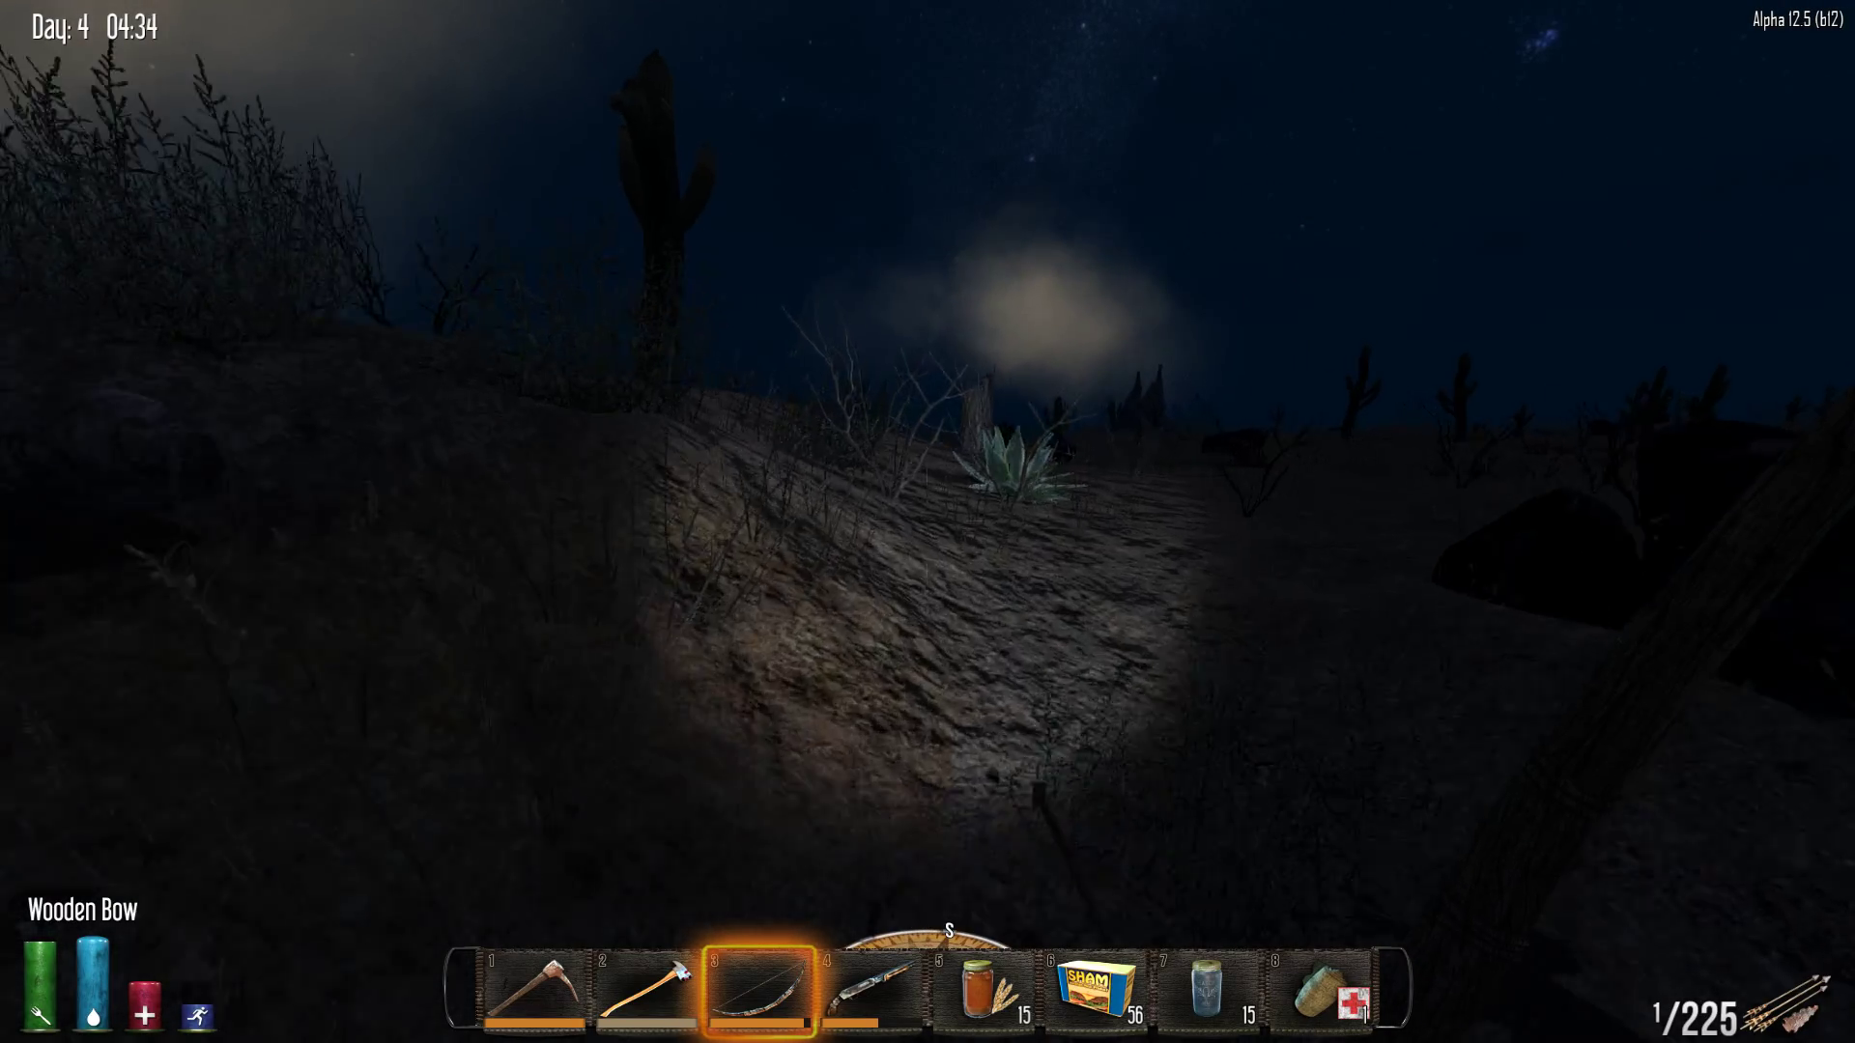
{"action": "key", "text": "w"}
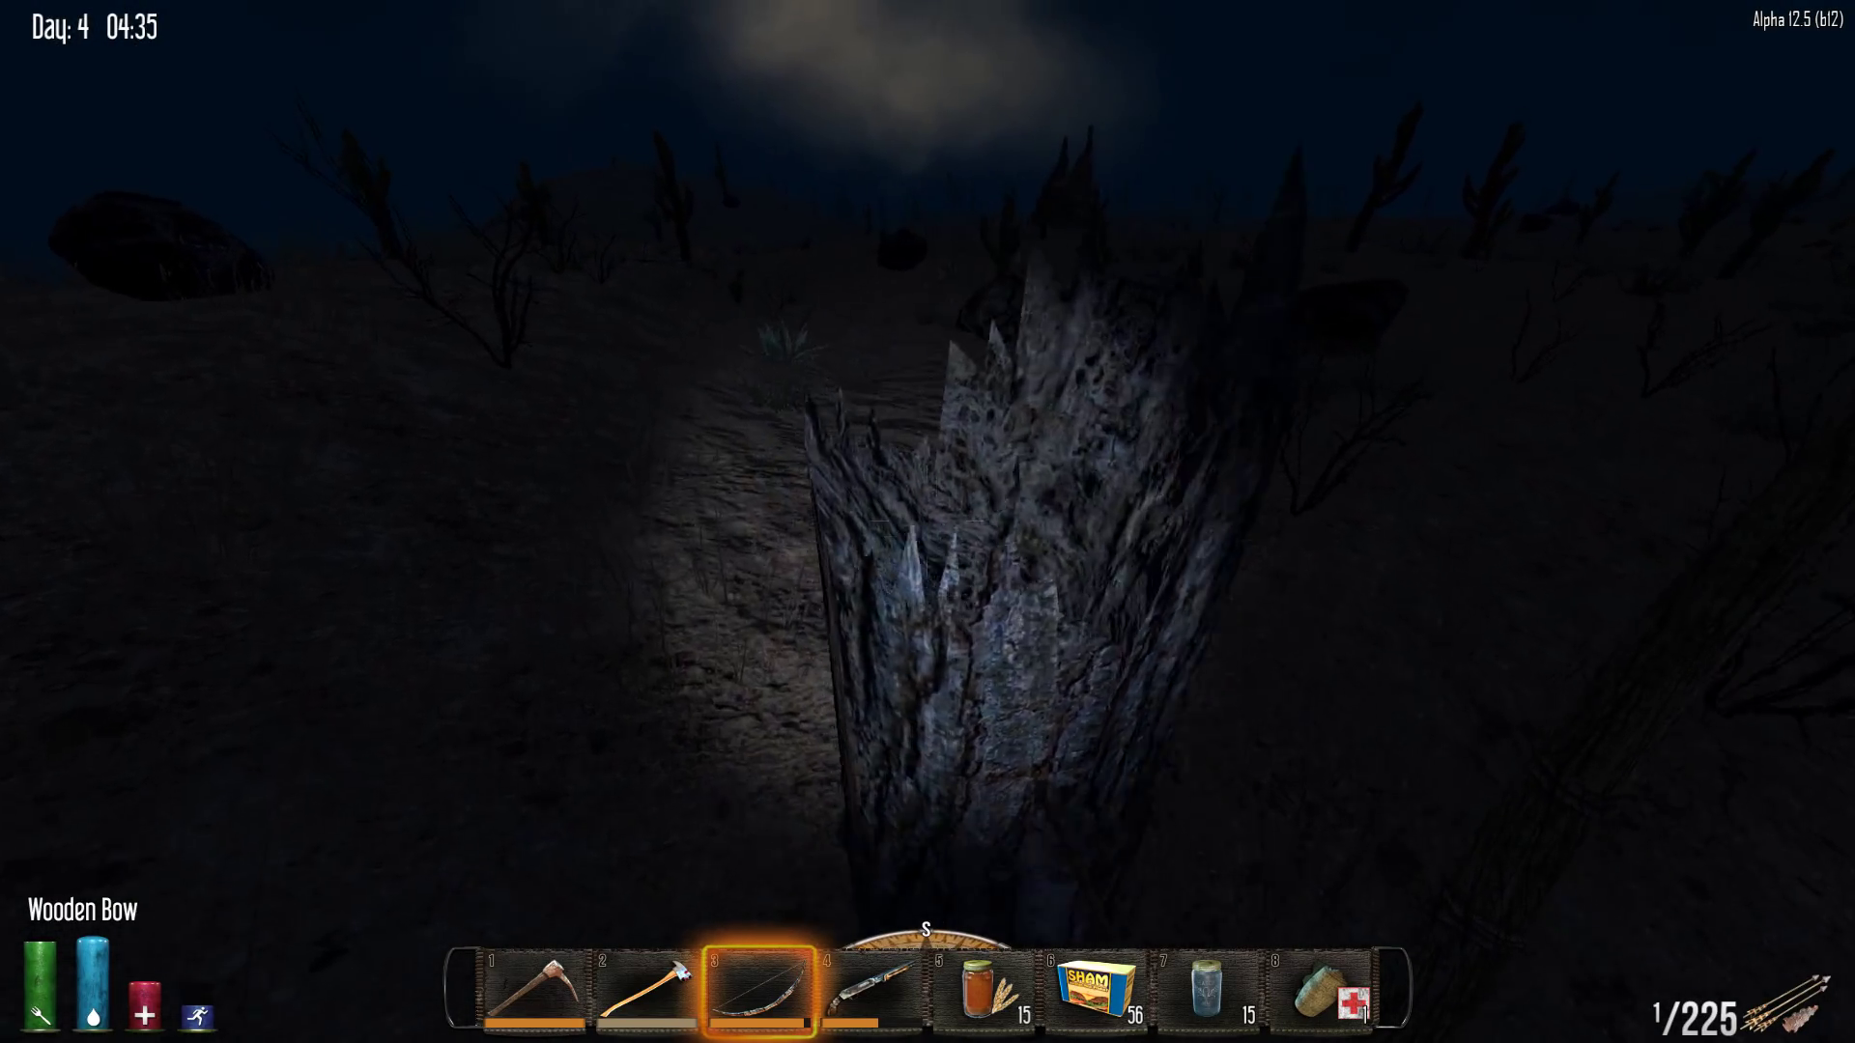
{"action": "key", "text": "w"}
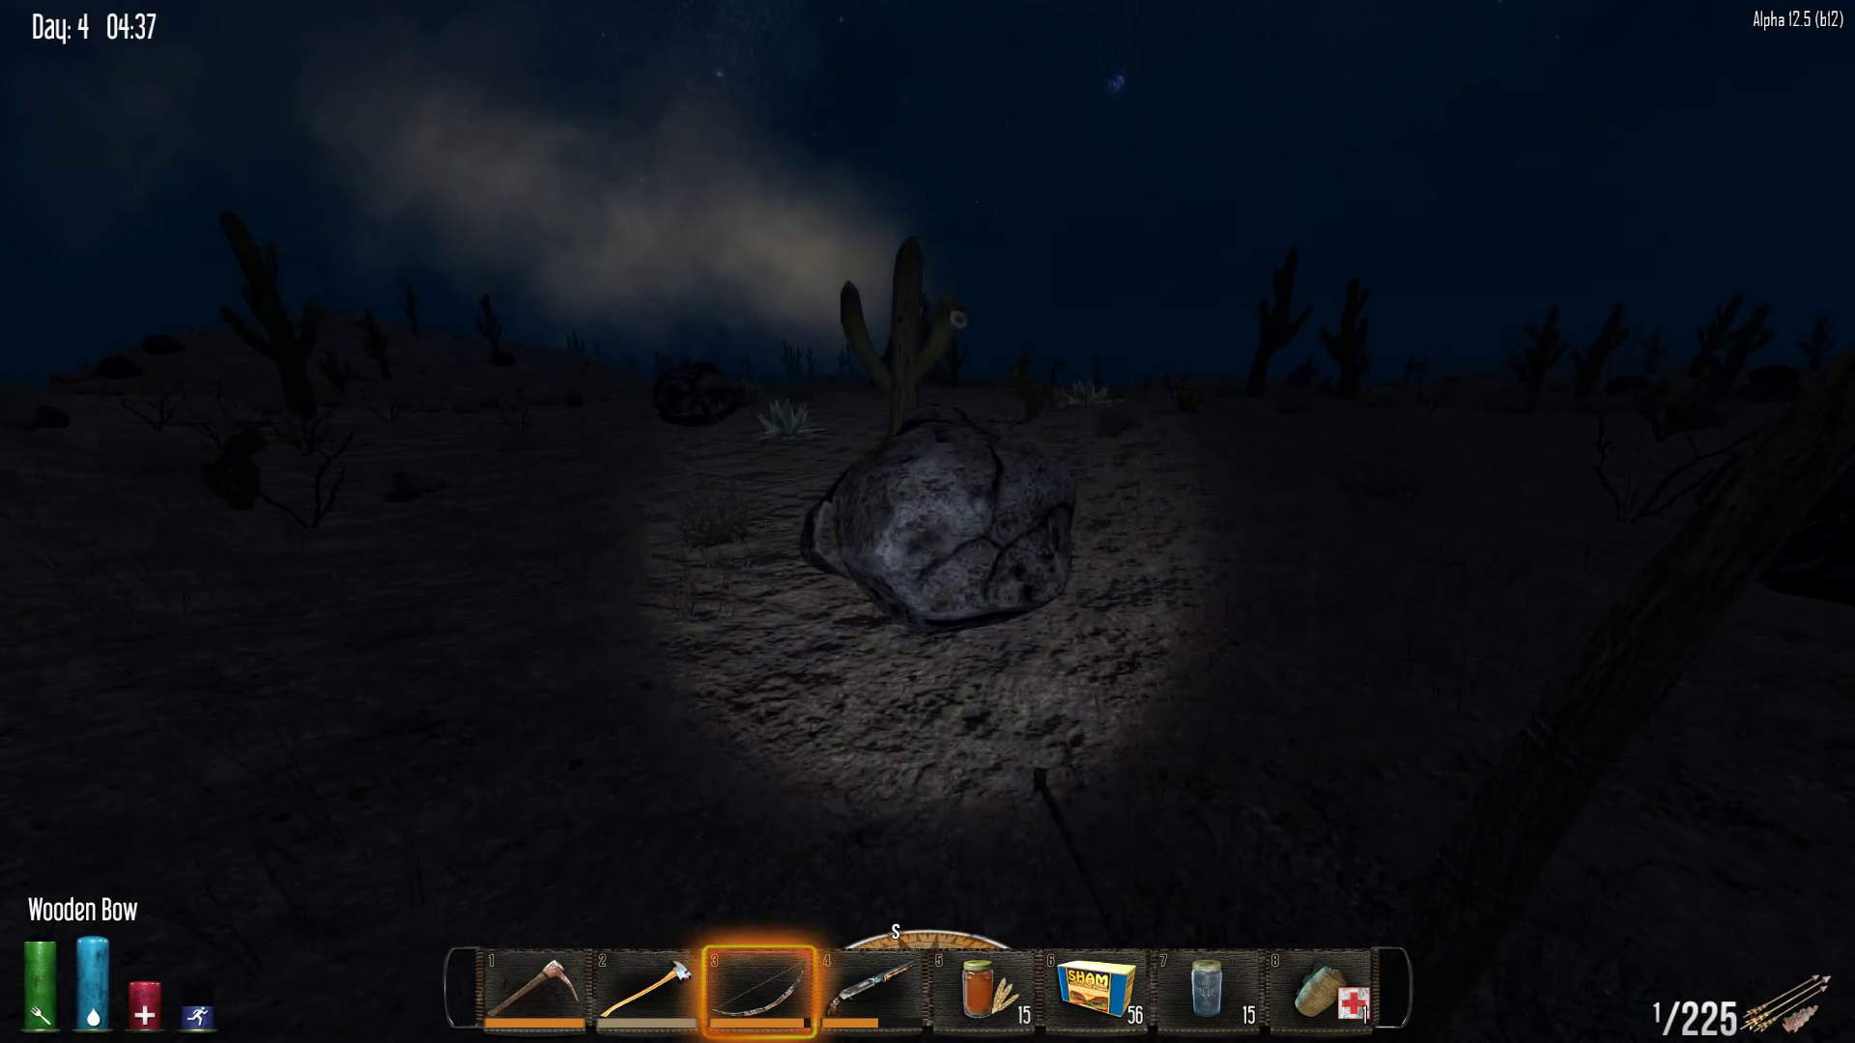
{"action": "key", "text": "w"}
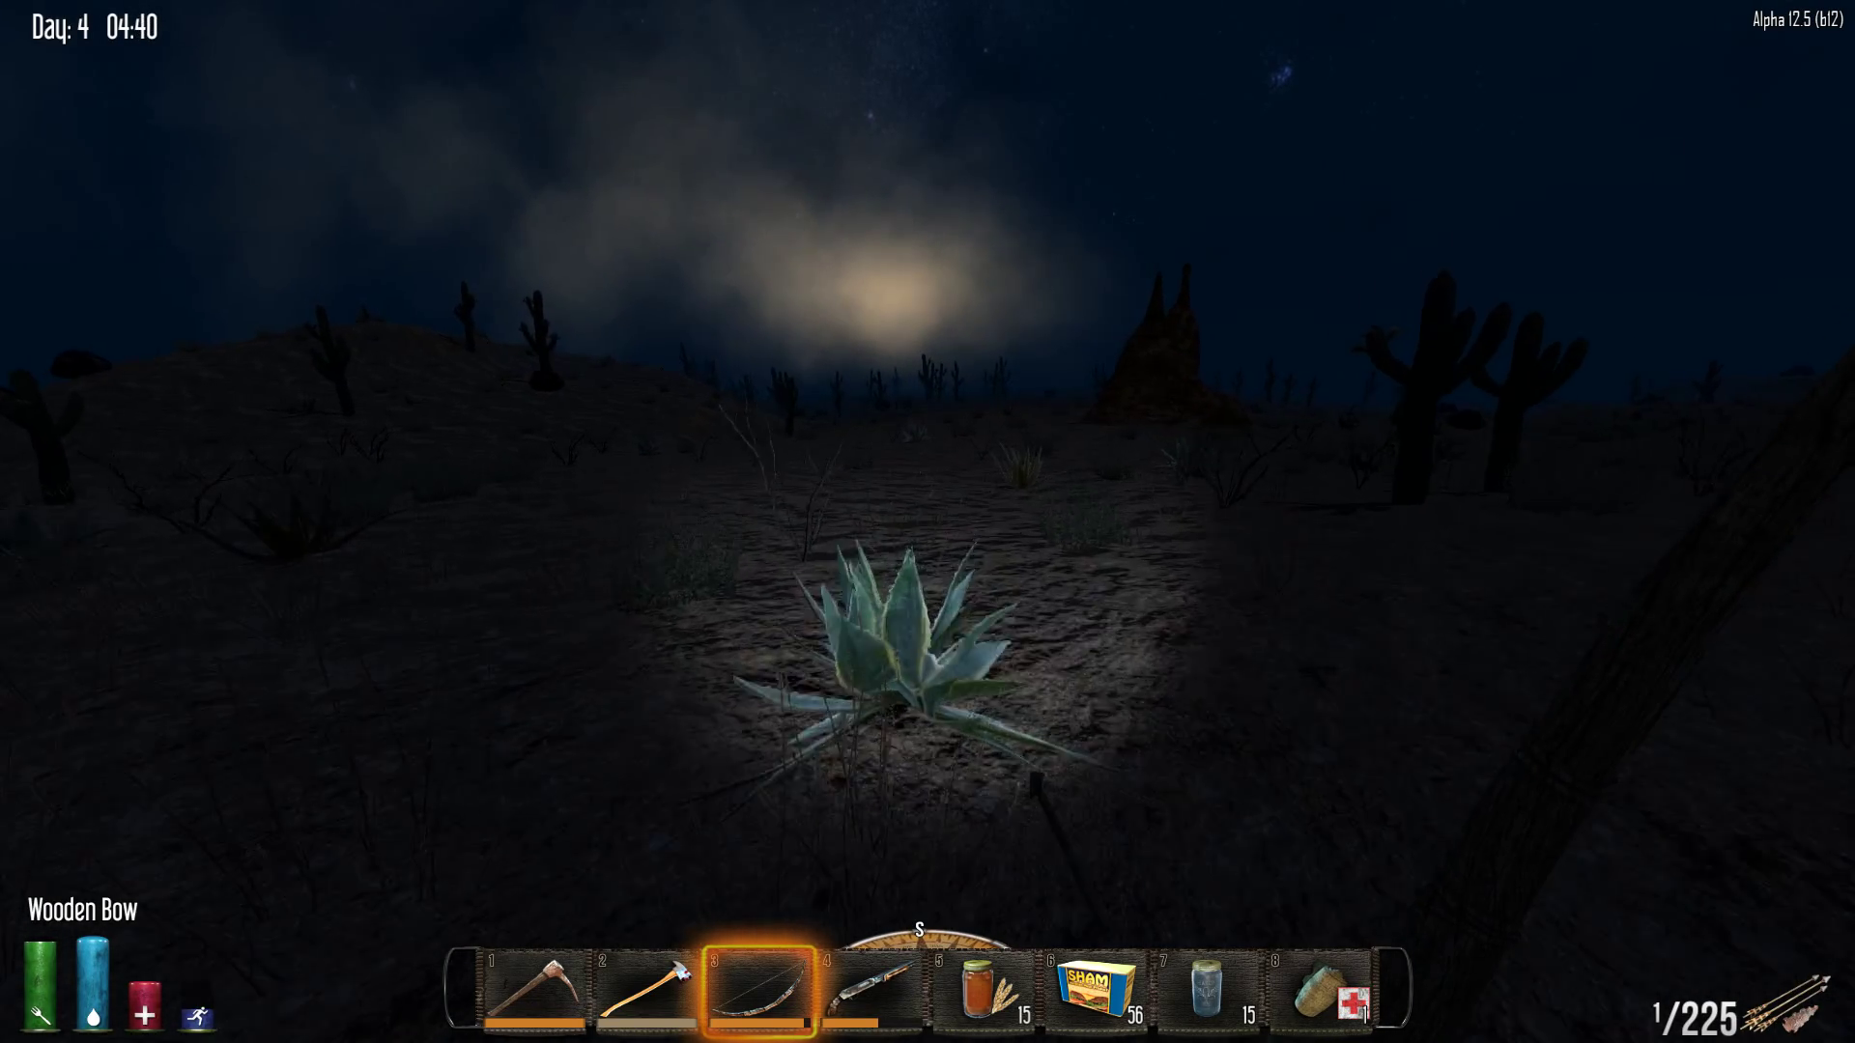
{"action": "key", "text": "m"}
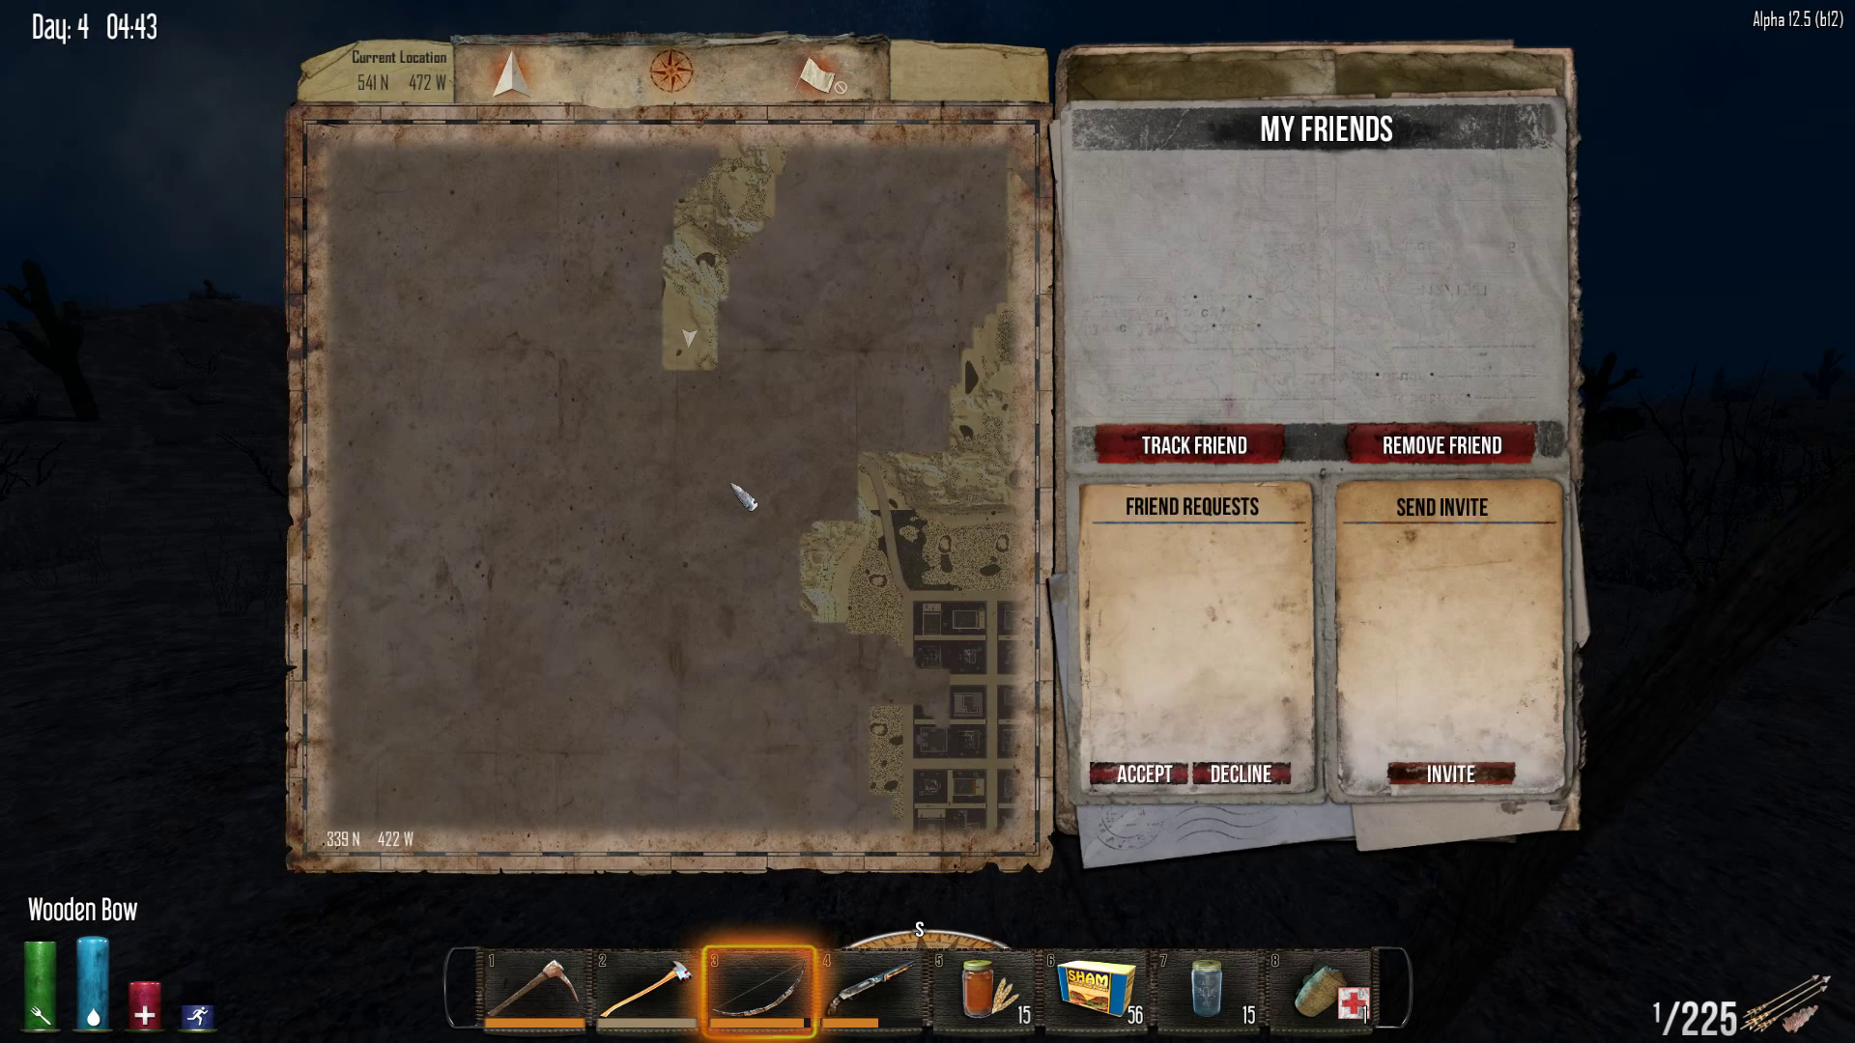
{"action": "left_click_drag", "start_coordinate": [733, 518], "coordinate": [728, 645]}
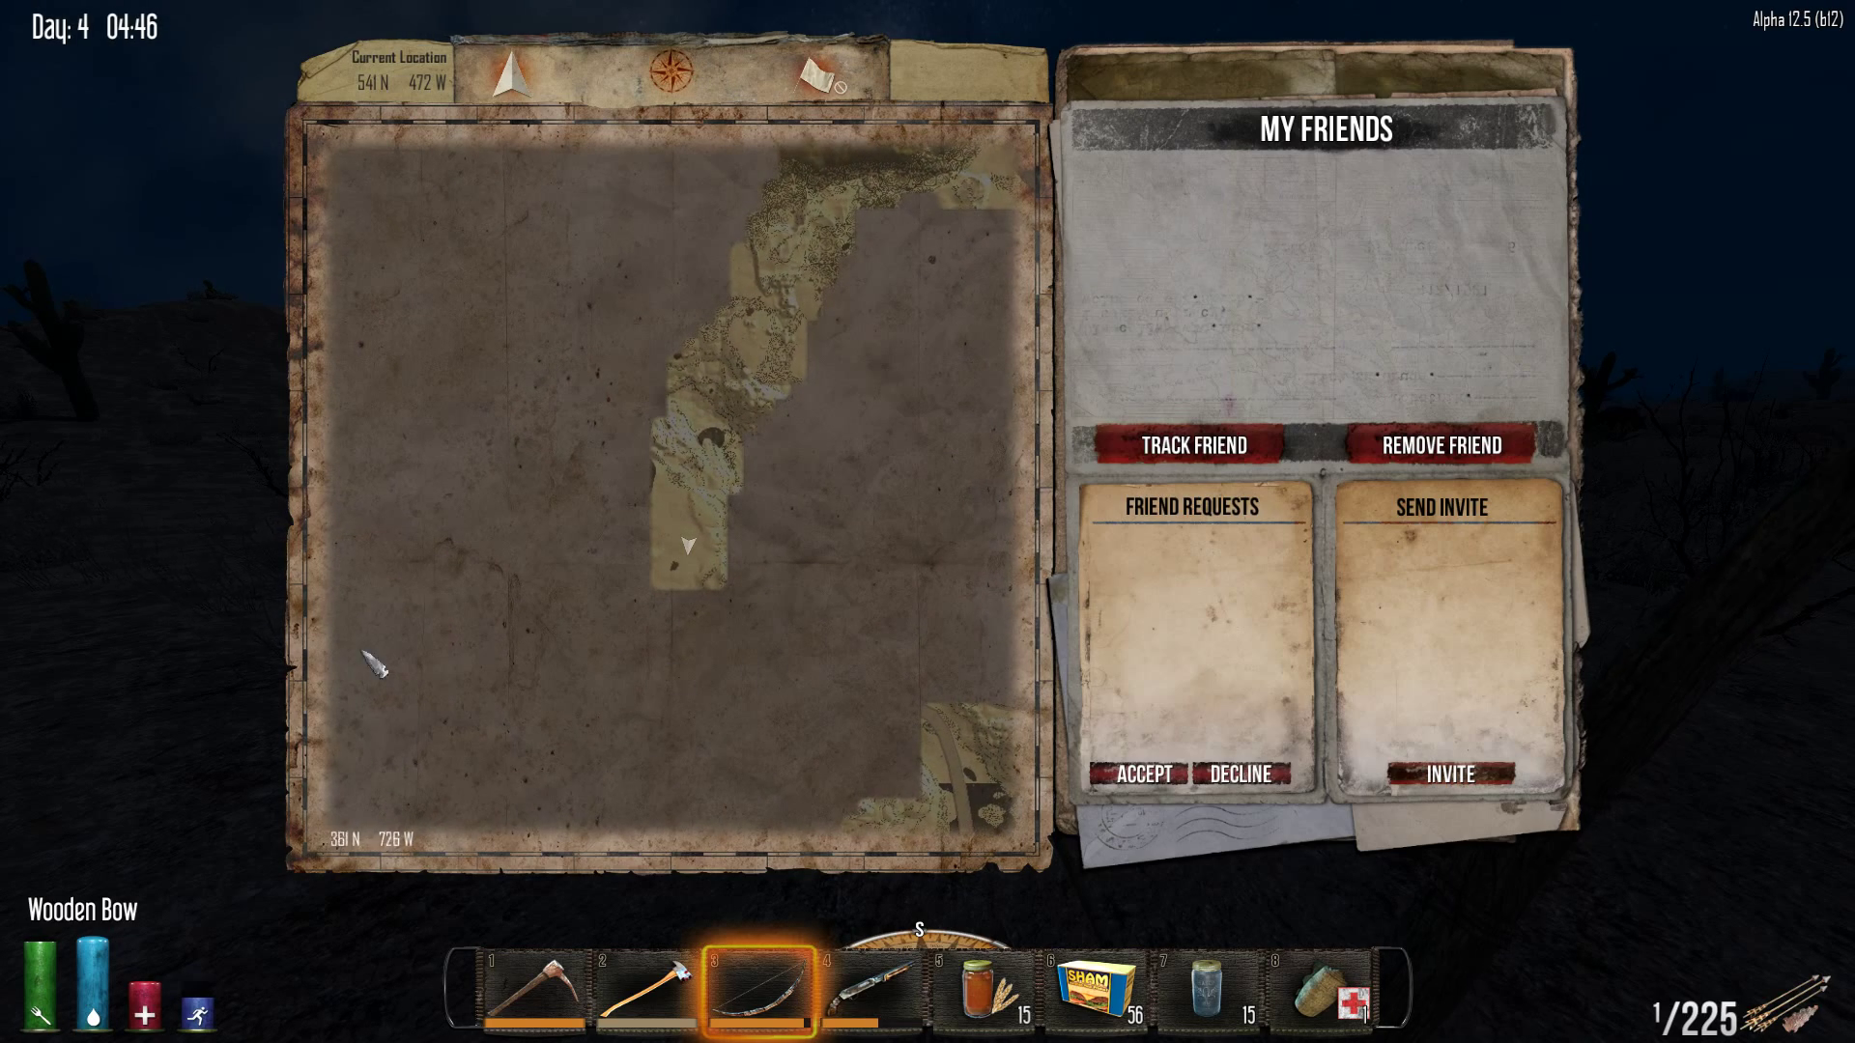
{"action": "key", "text": "m"}
Walk toward the agave and review the Arrow recipe, with 250 arrows now in stock
{"action": "key", "text": "w"}
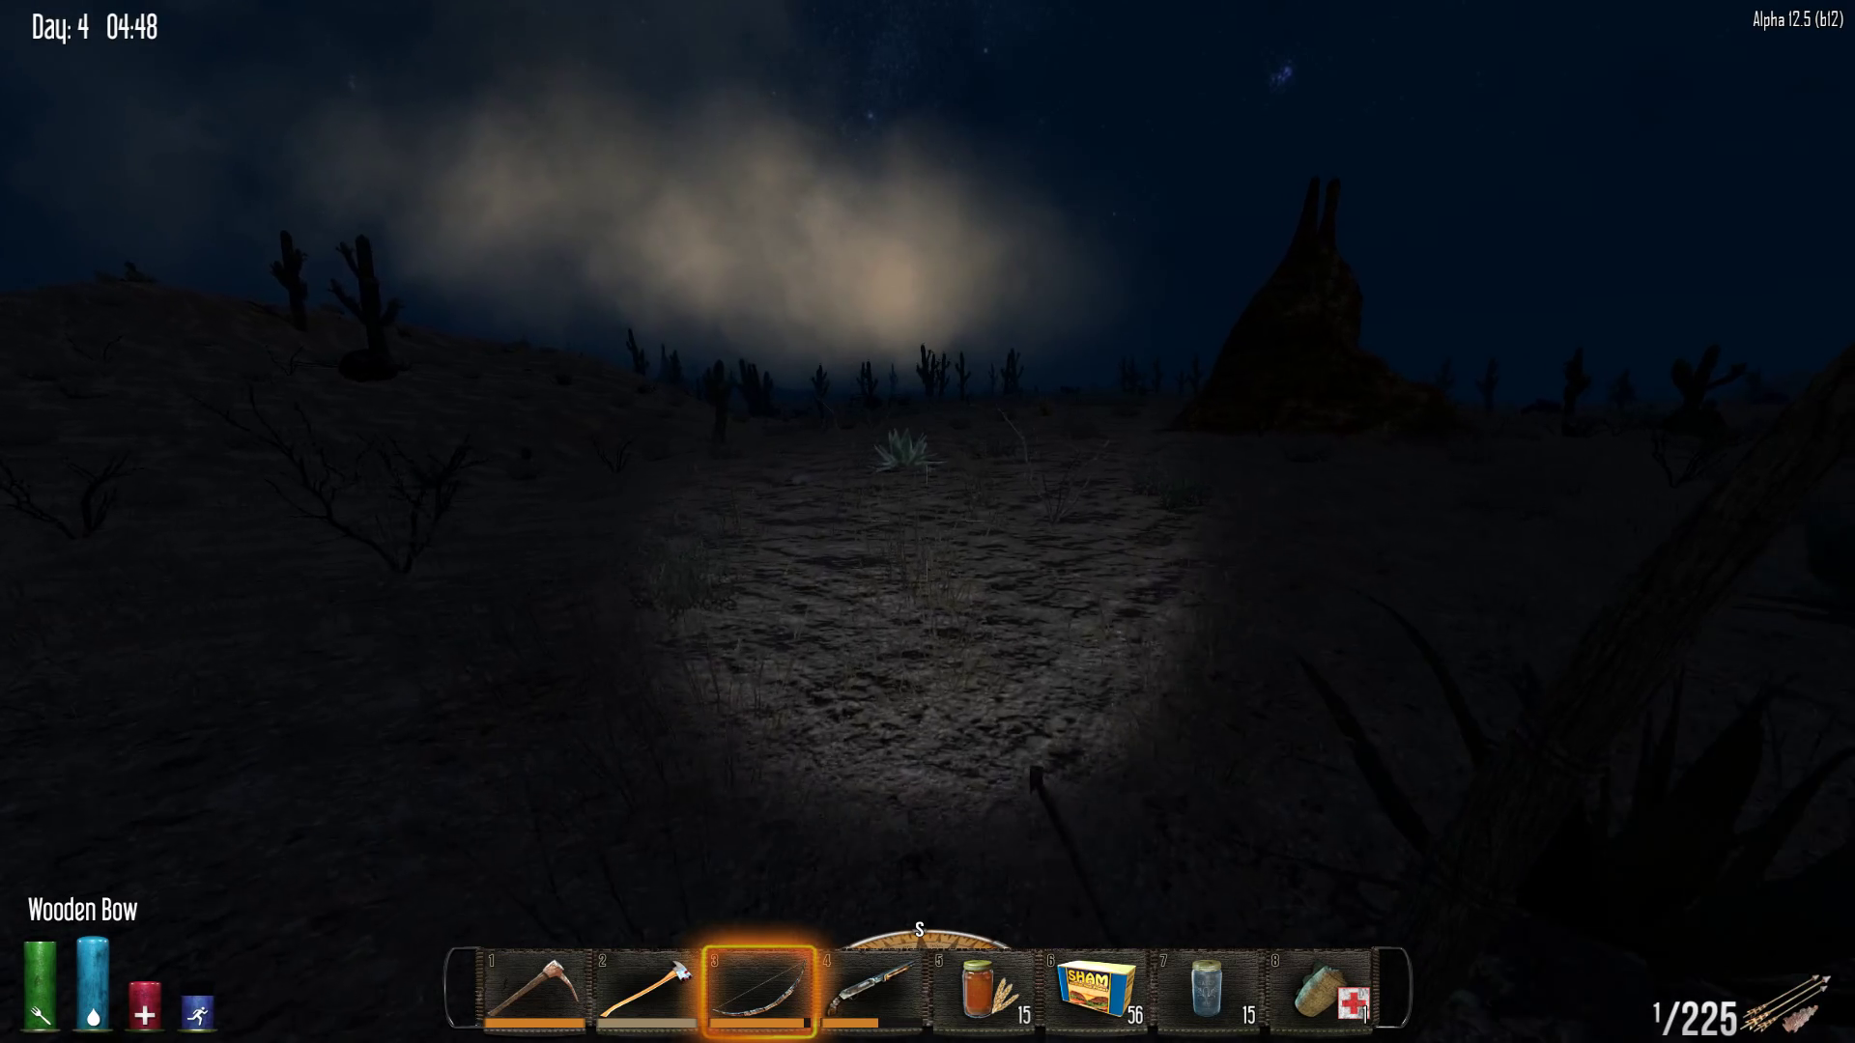
{"action": "key", "text": "Tab"}
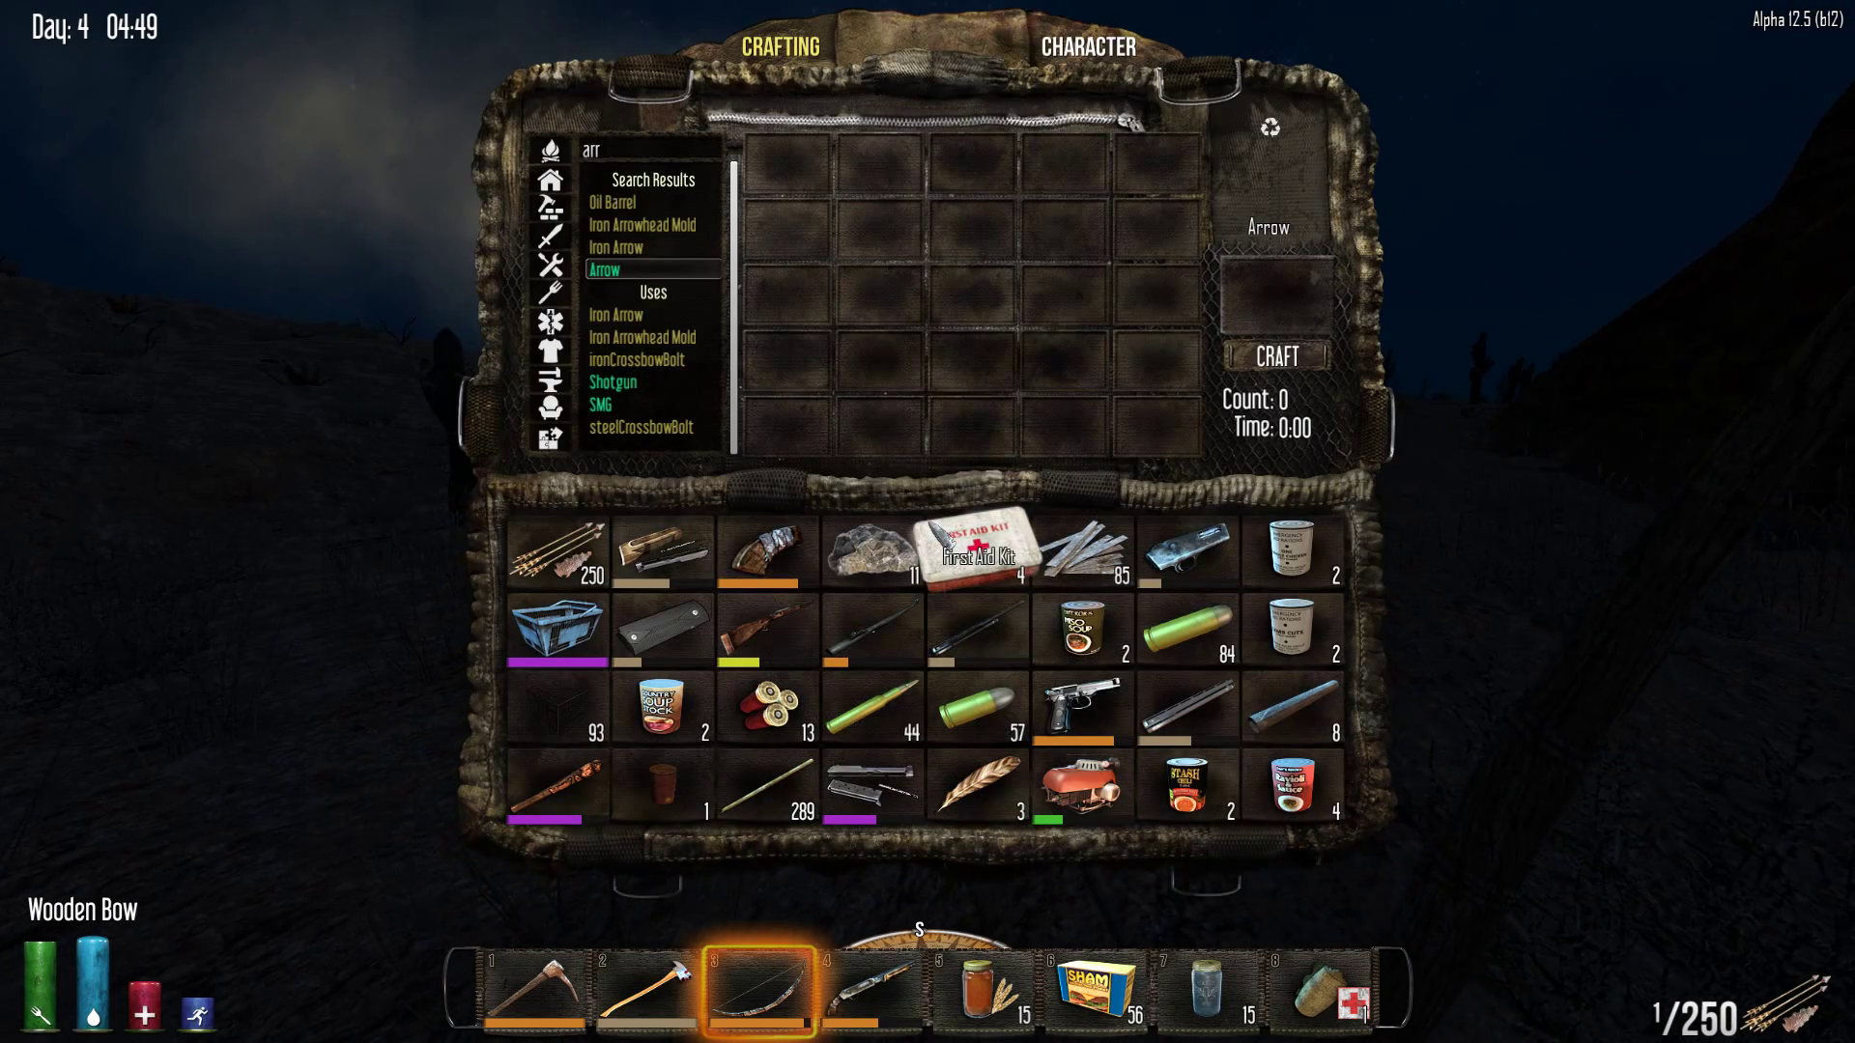
{"action": "key", "text": "Tab"}
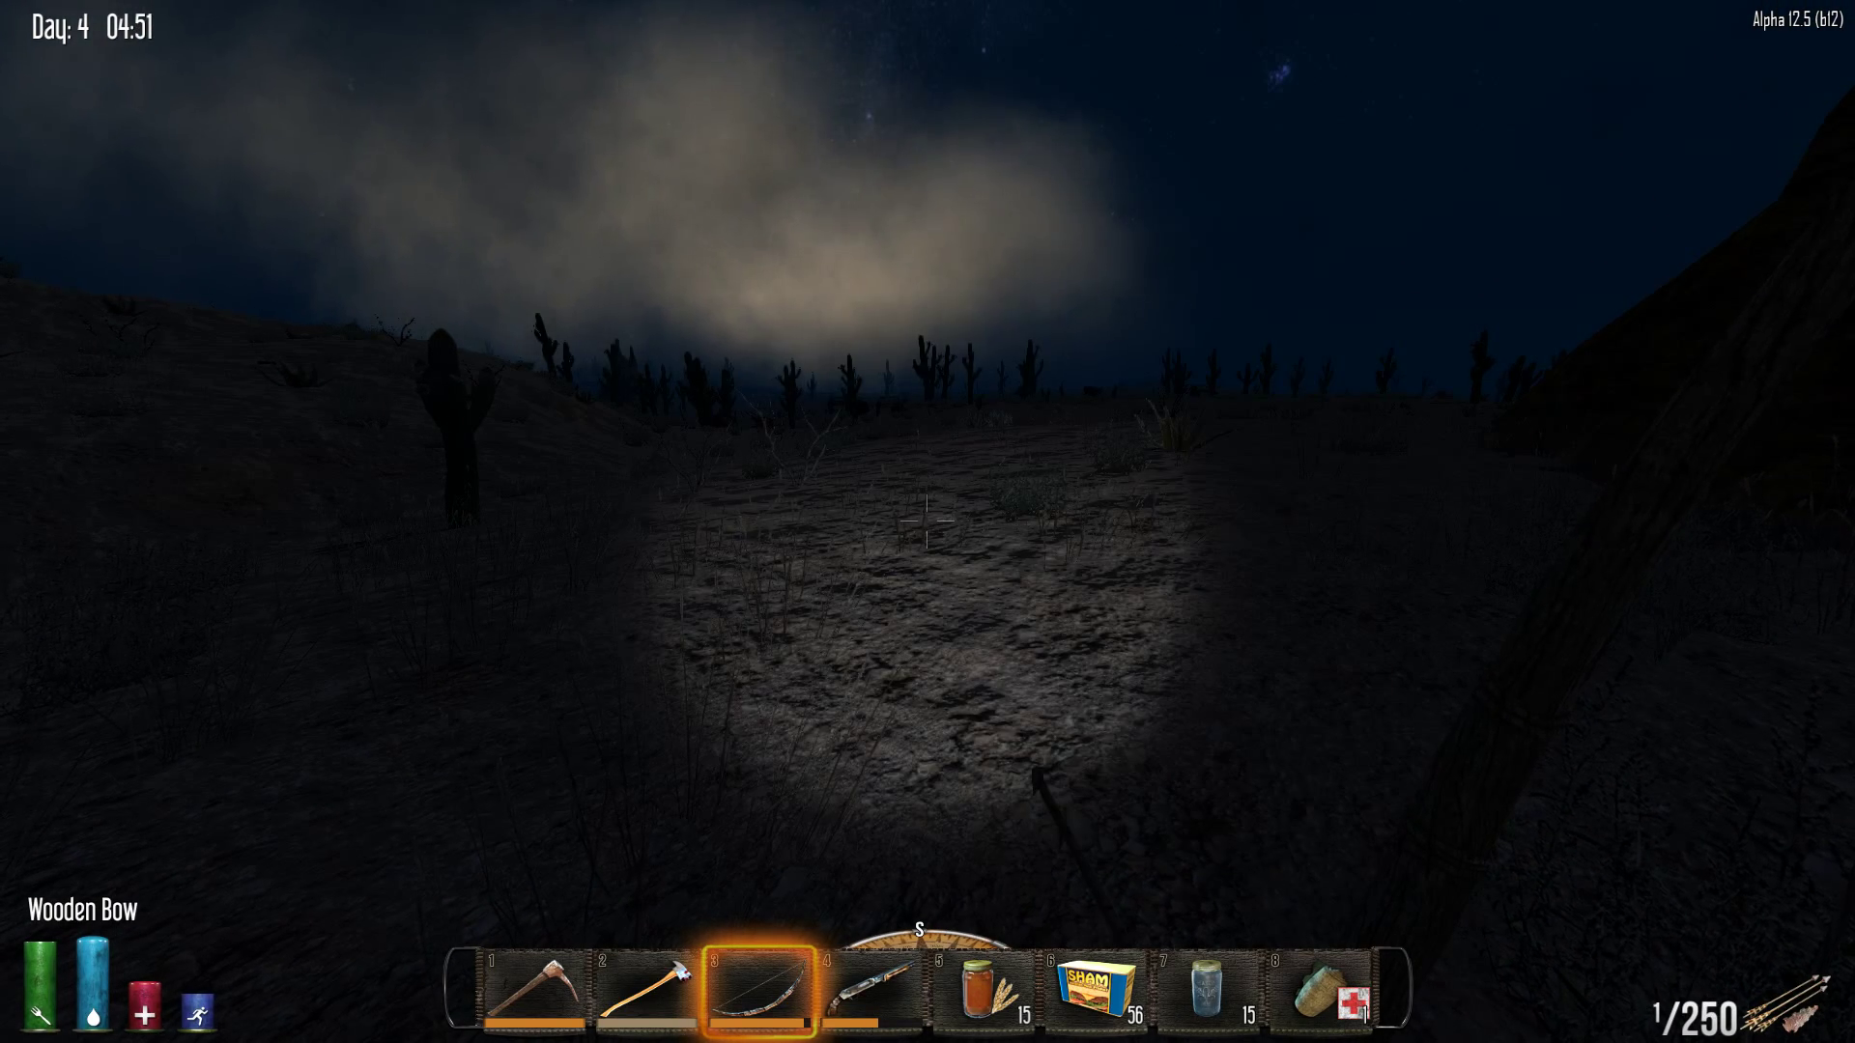
{"action": "key", "text": "Tab"}
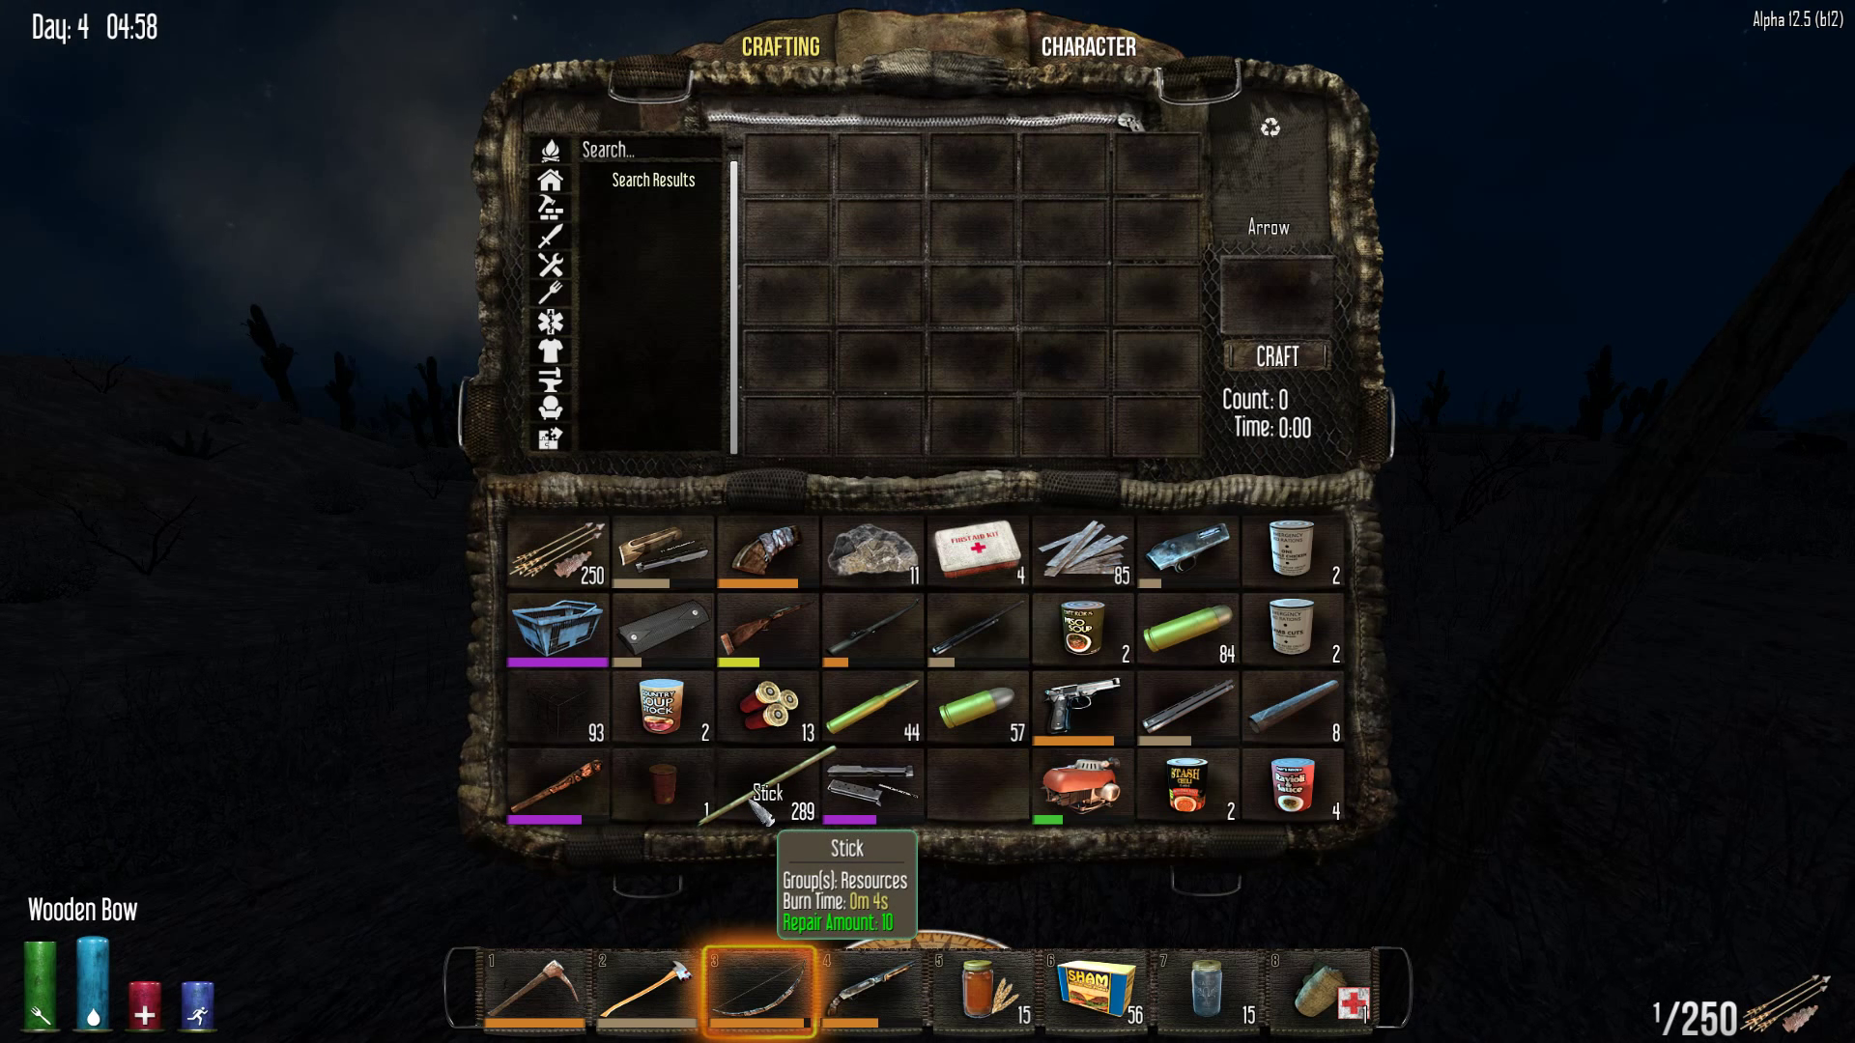
Leave the inventory, walk past the wrecked car and search the garbage pile
{"action": "key", "text": "Tab"}
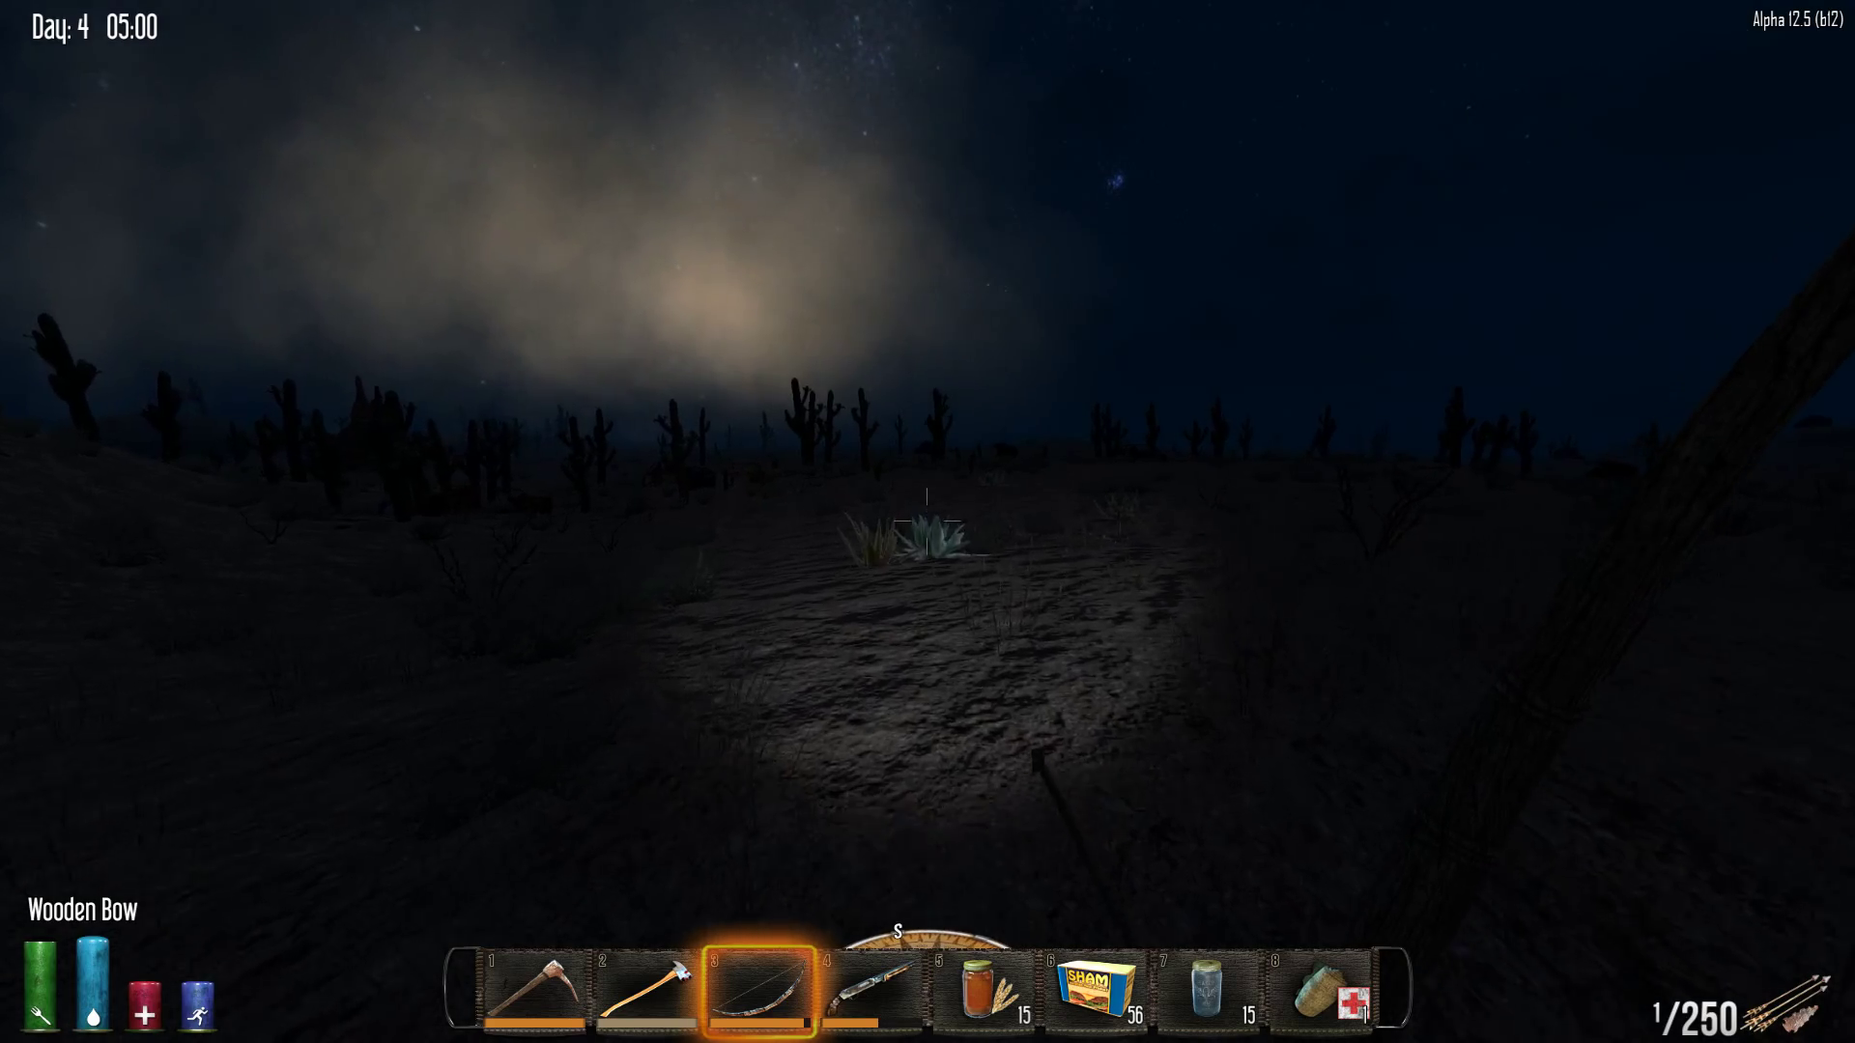
{"action": "key", "text": "w"}
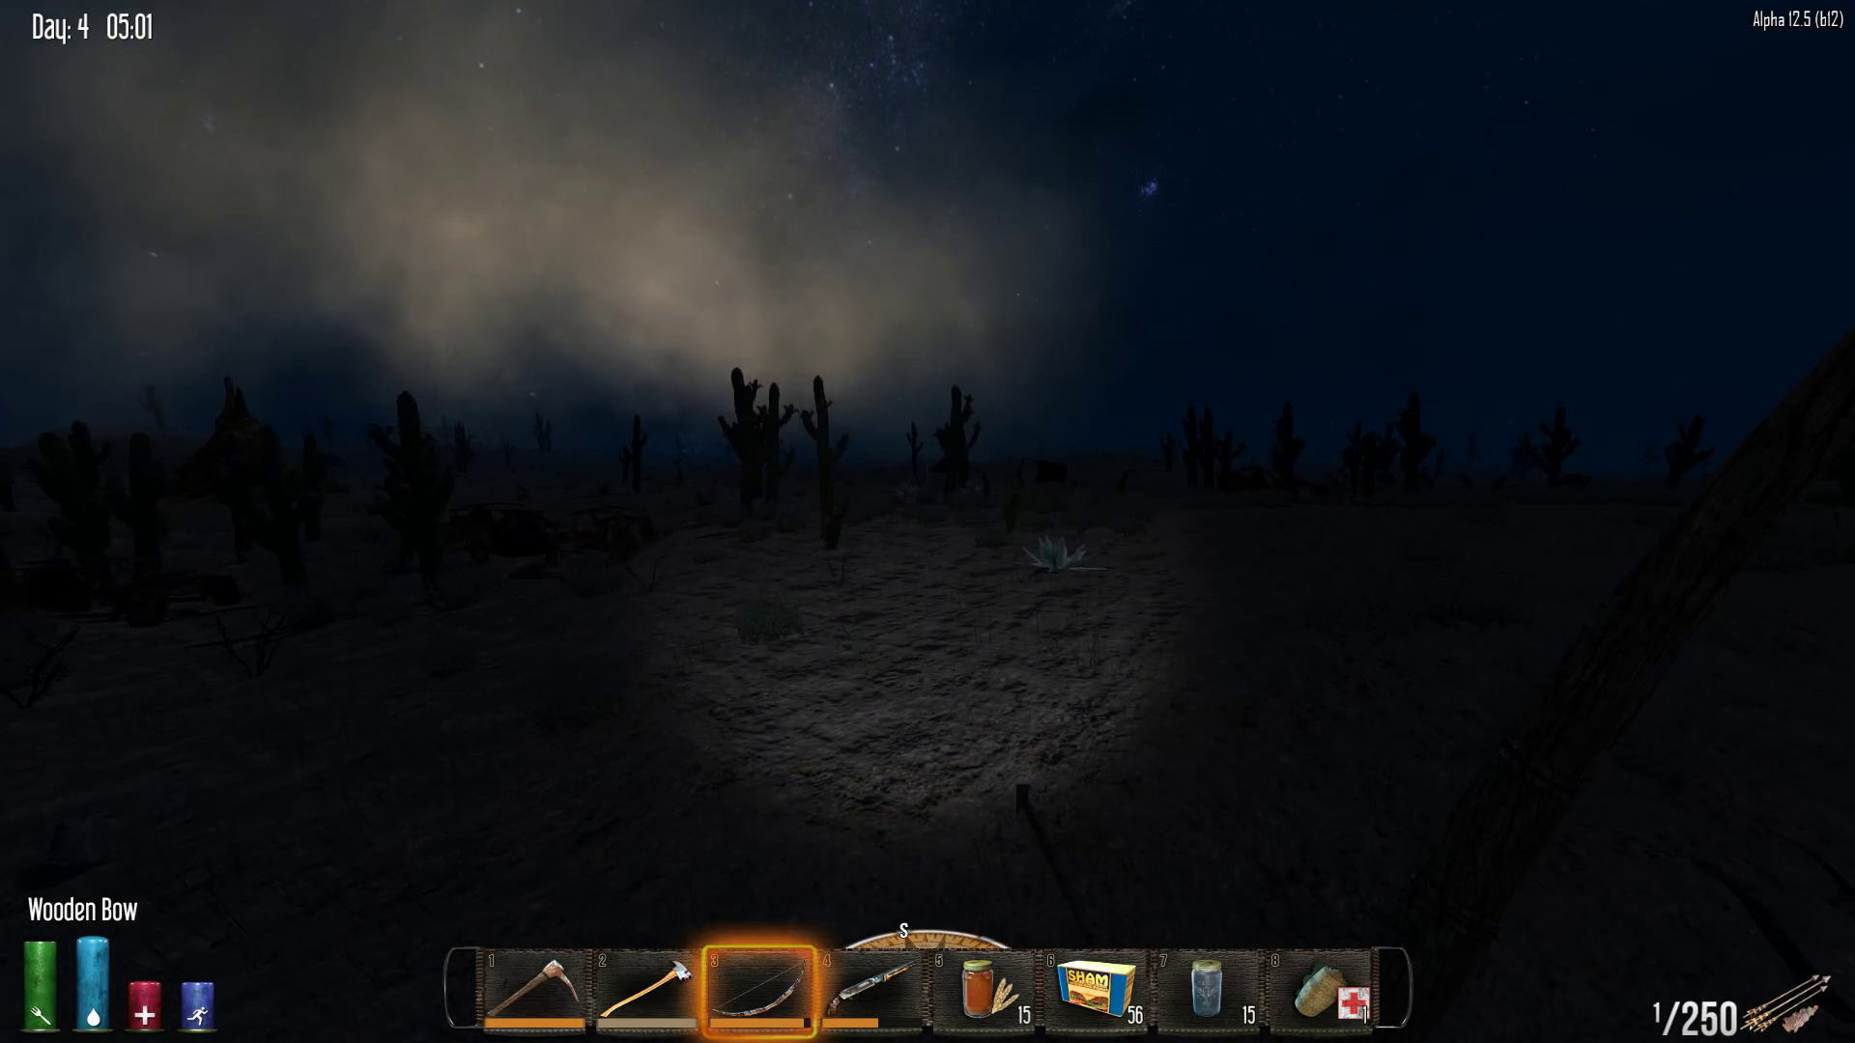
{"action": "key", "text": "w"}
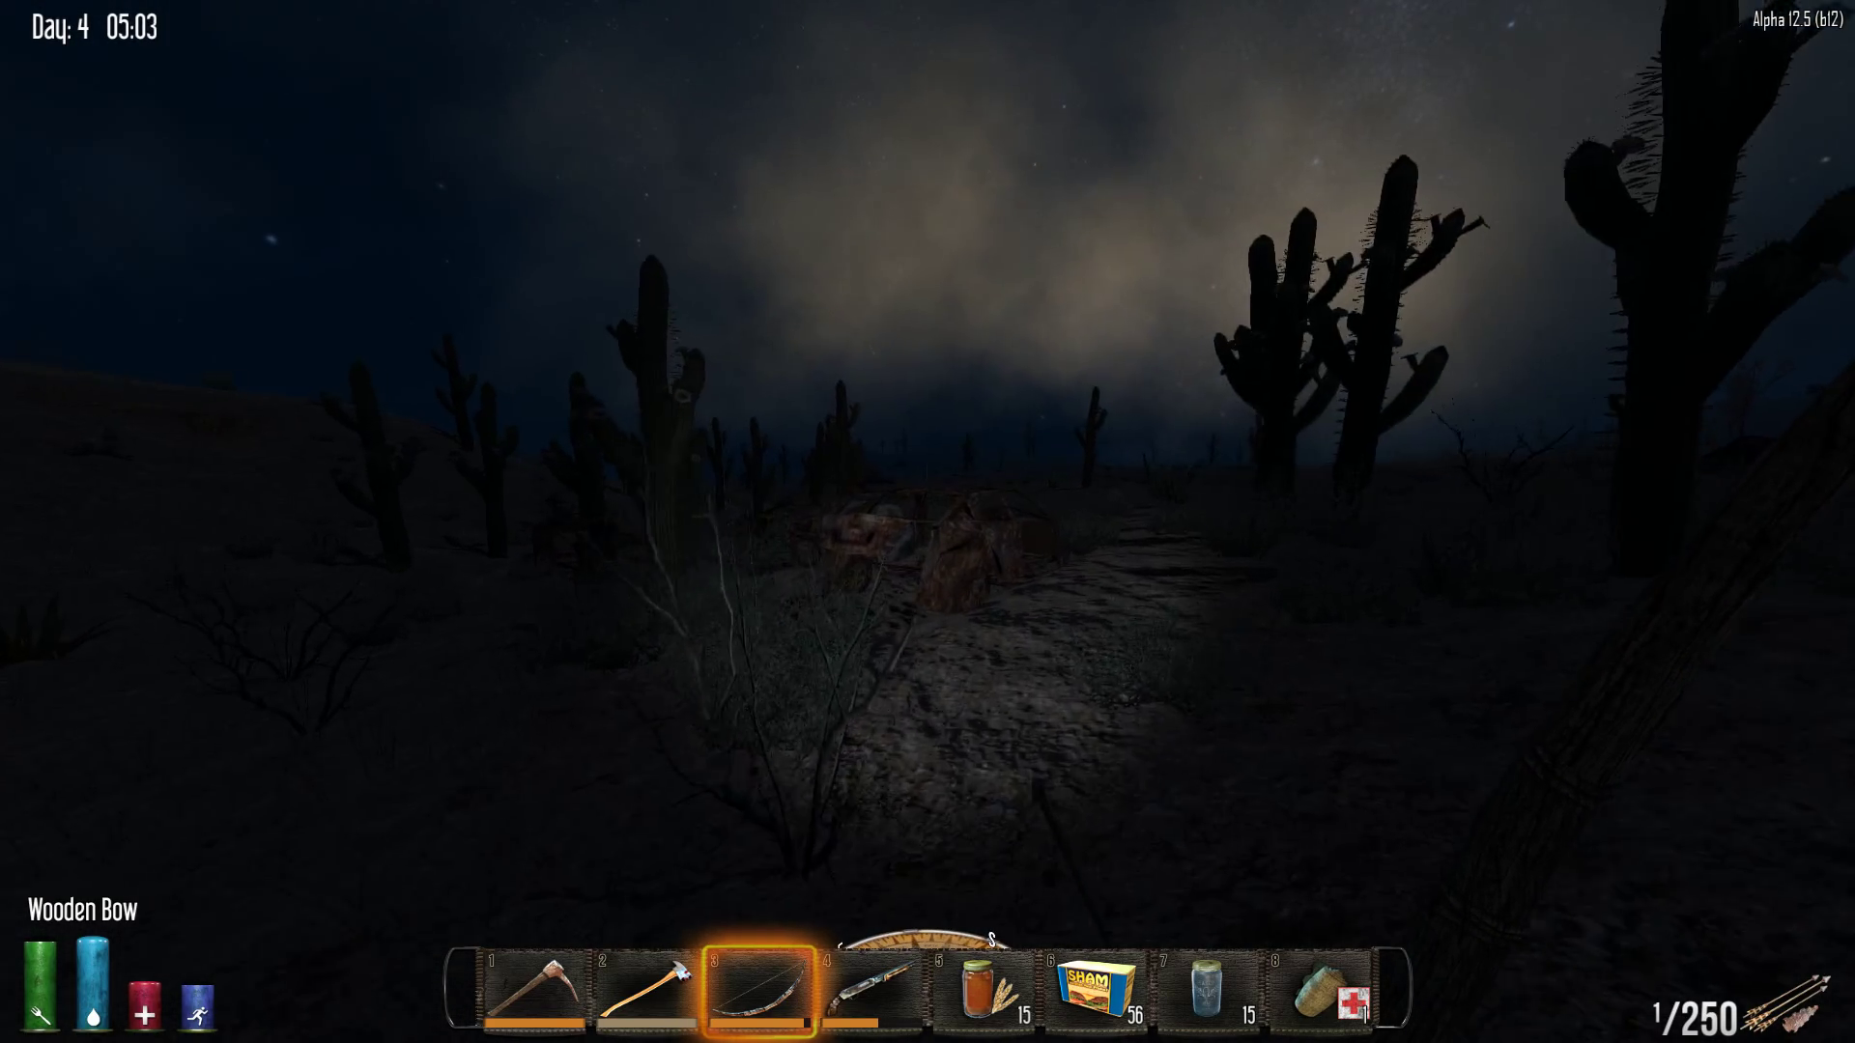
{"action": "key", "text": "w"}
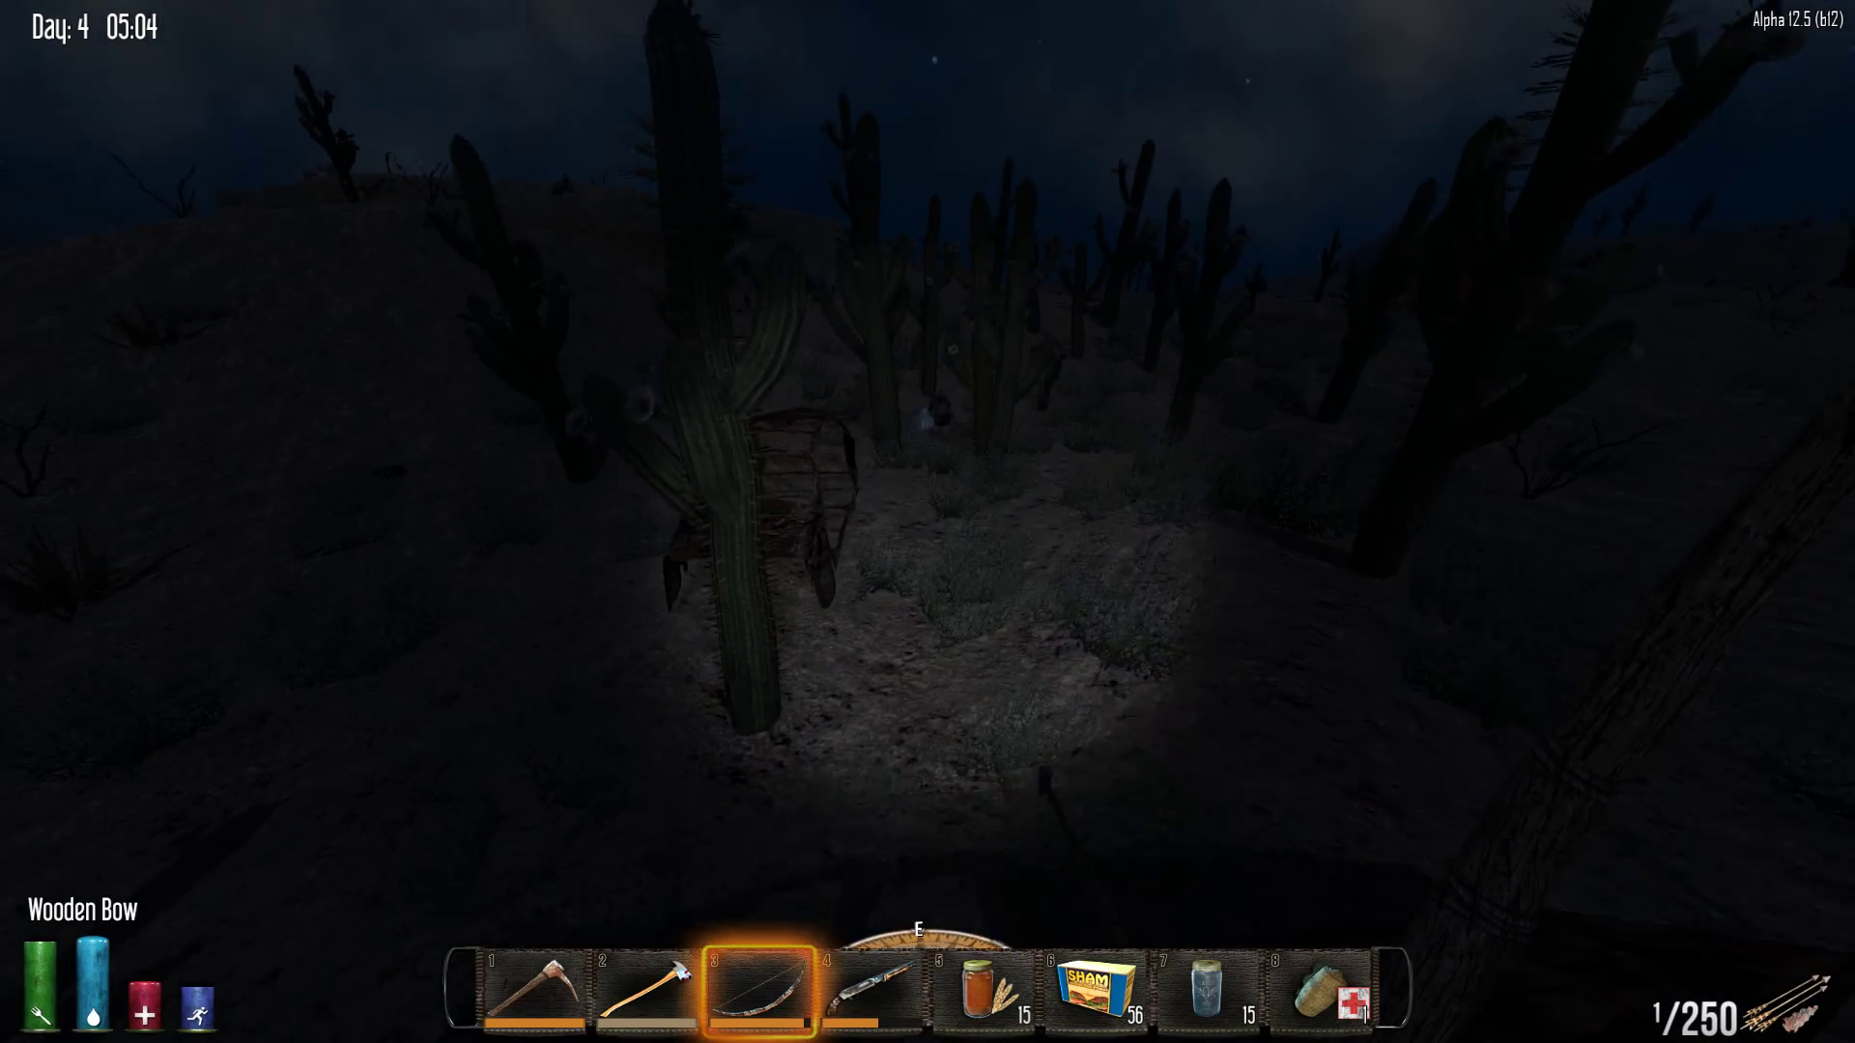
{"action": "key", "text": "w"}
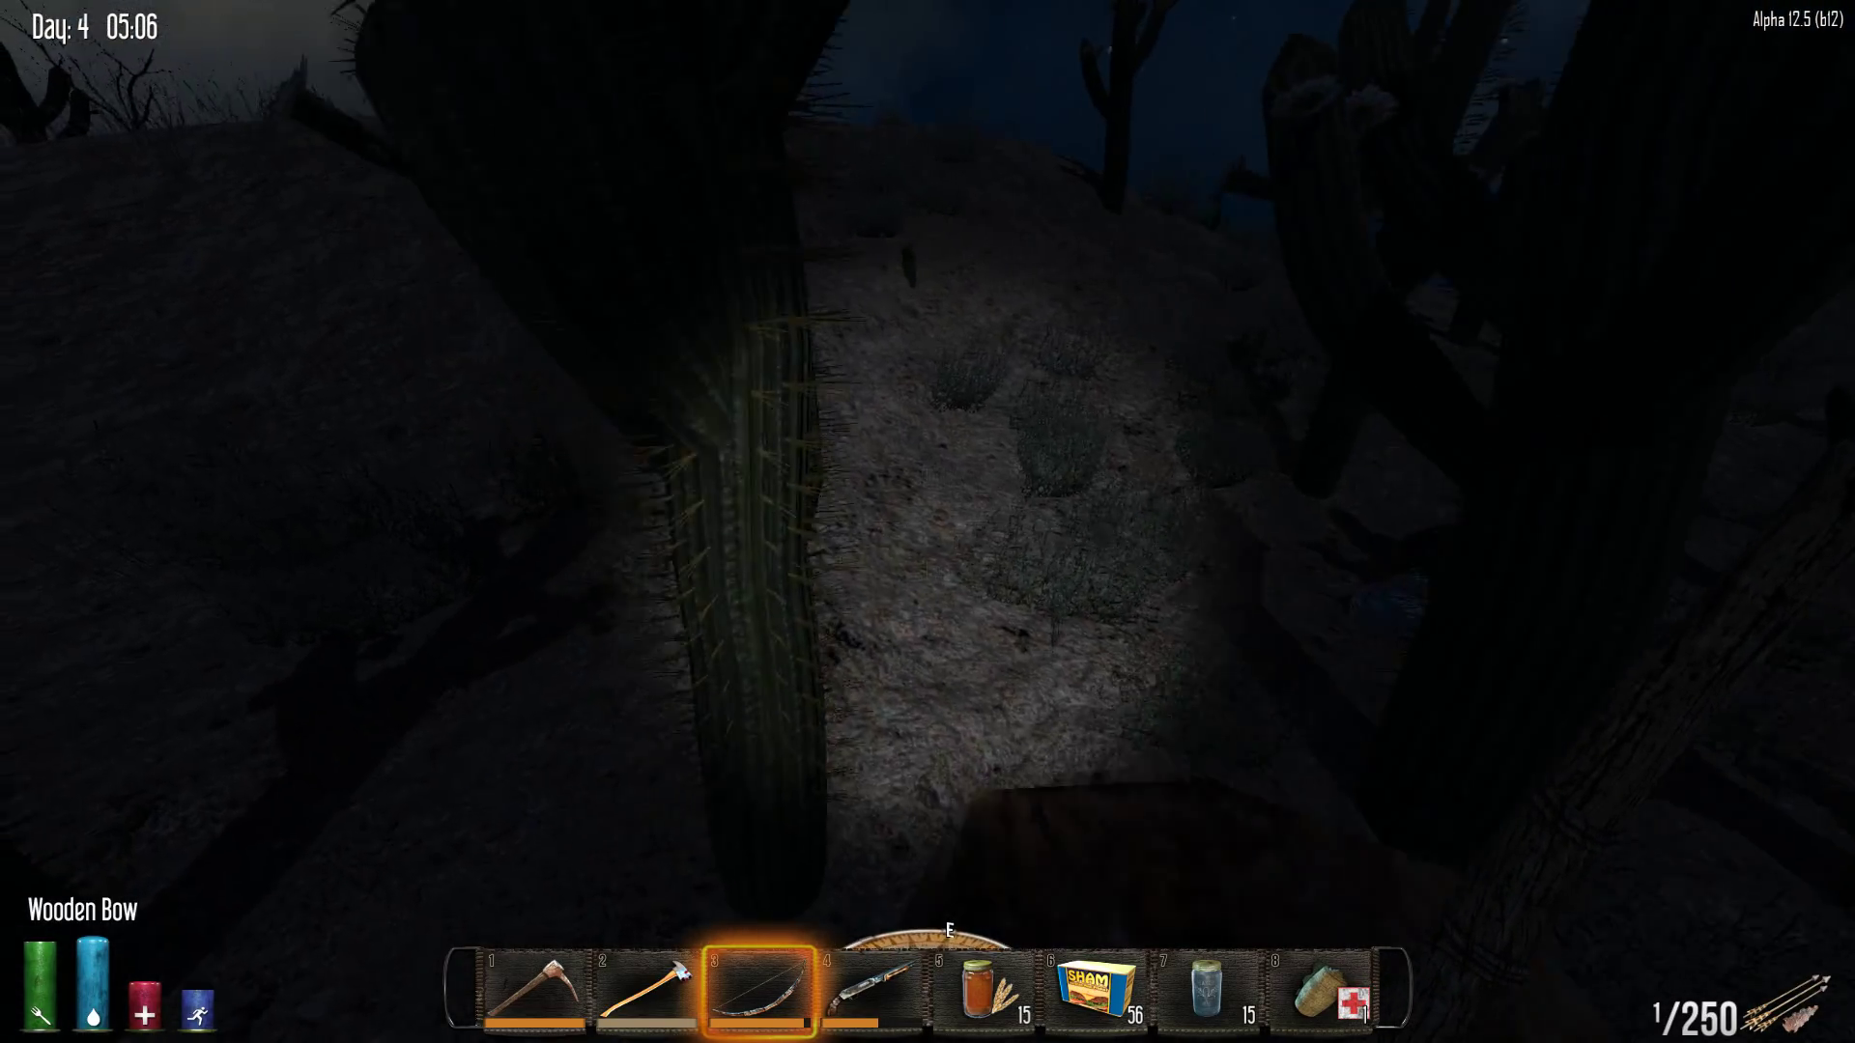
{"action": "key", "text": "e"}
{"action": "key", "text": "Escape"}
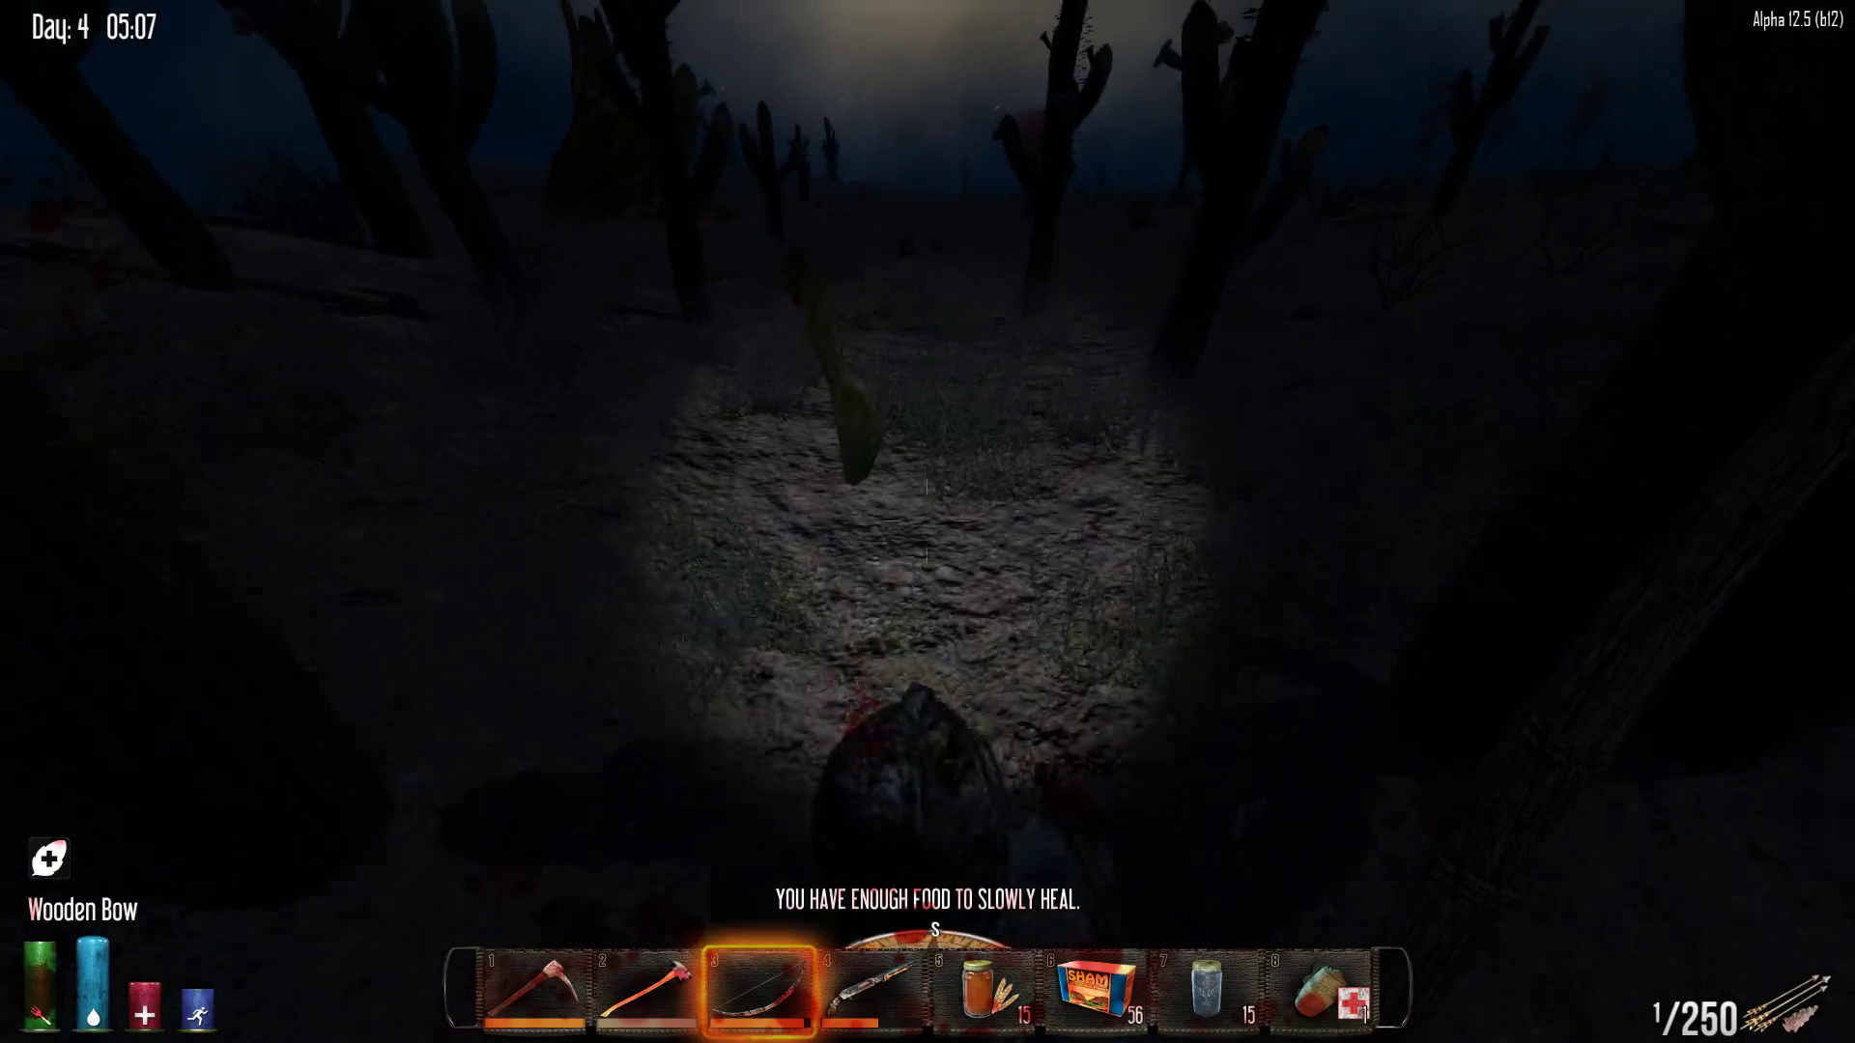
Walk on past the cactus, agave, bare bushes and large cactus to a rock
{"action": "key", "text": "w"}
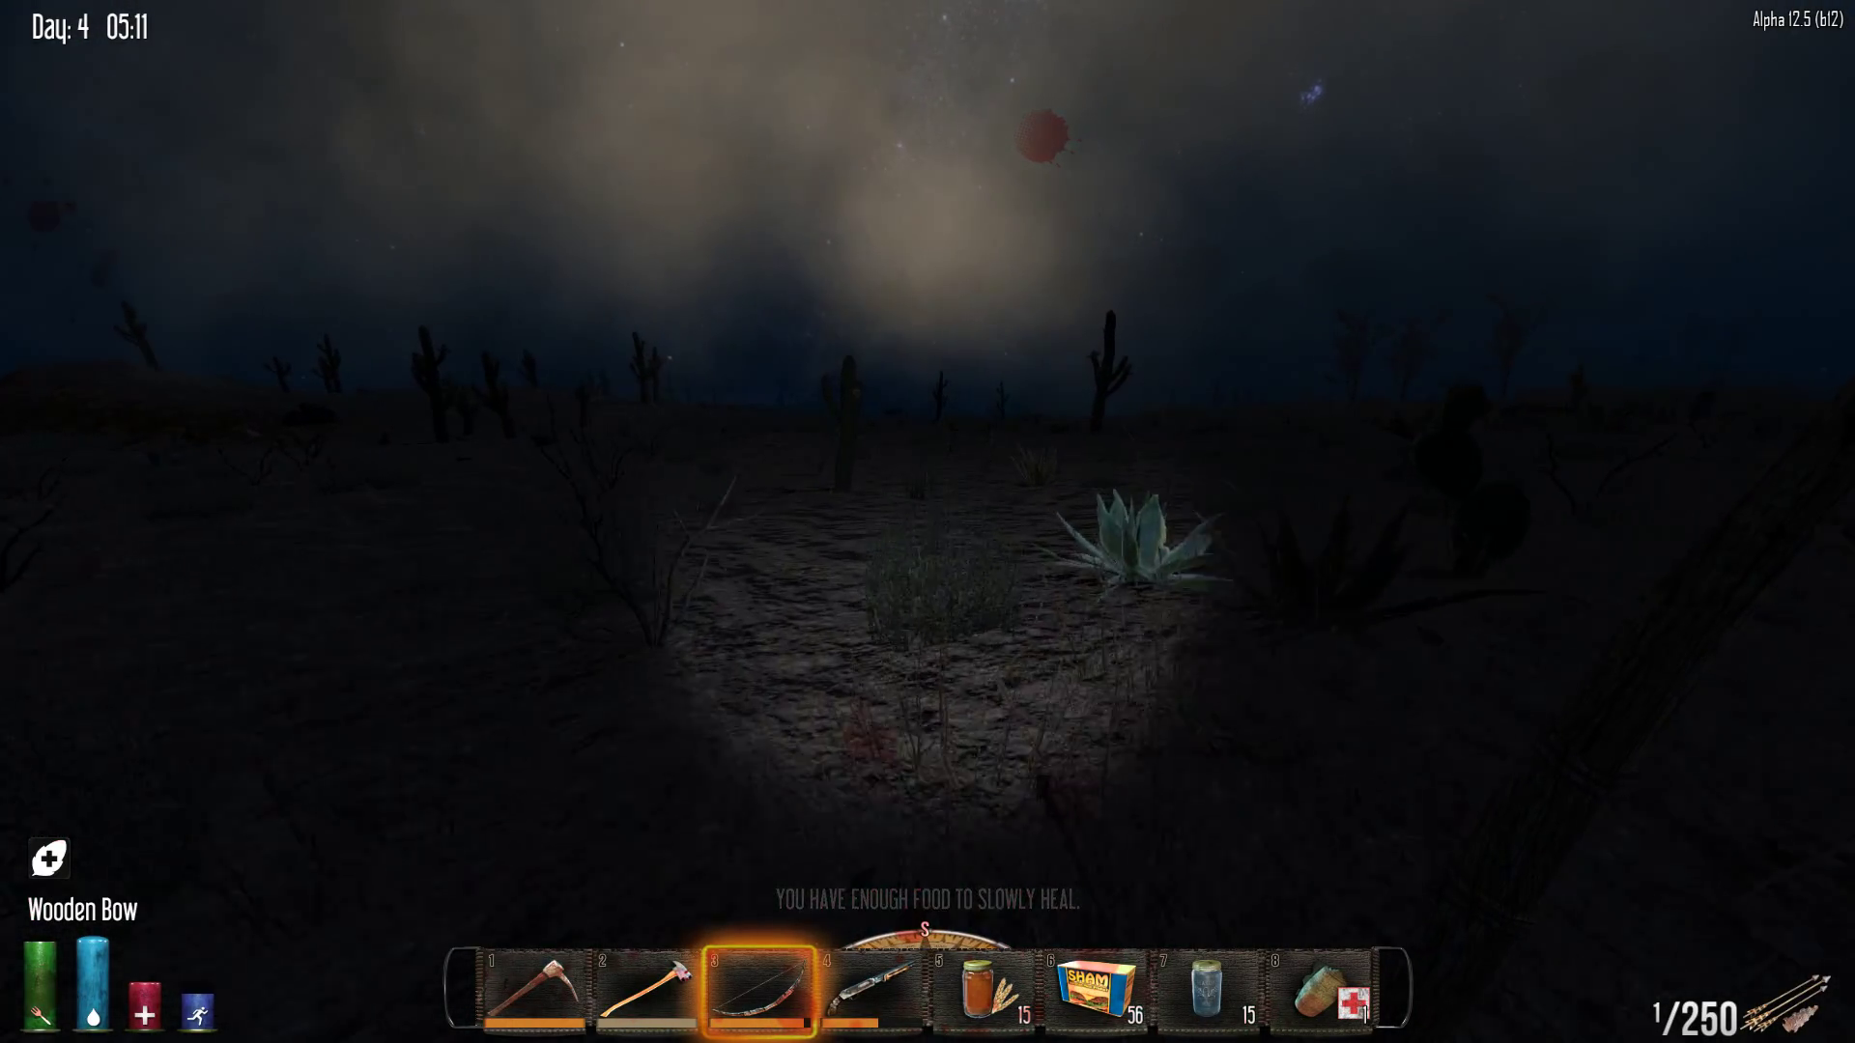
{"action": "key", "text": "w"}
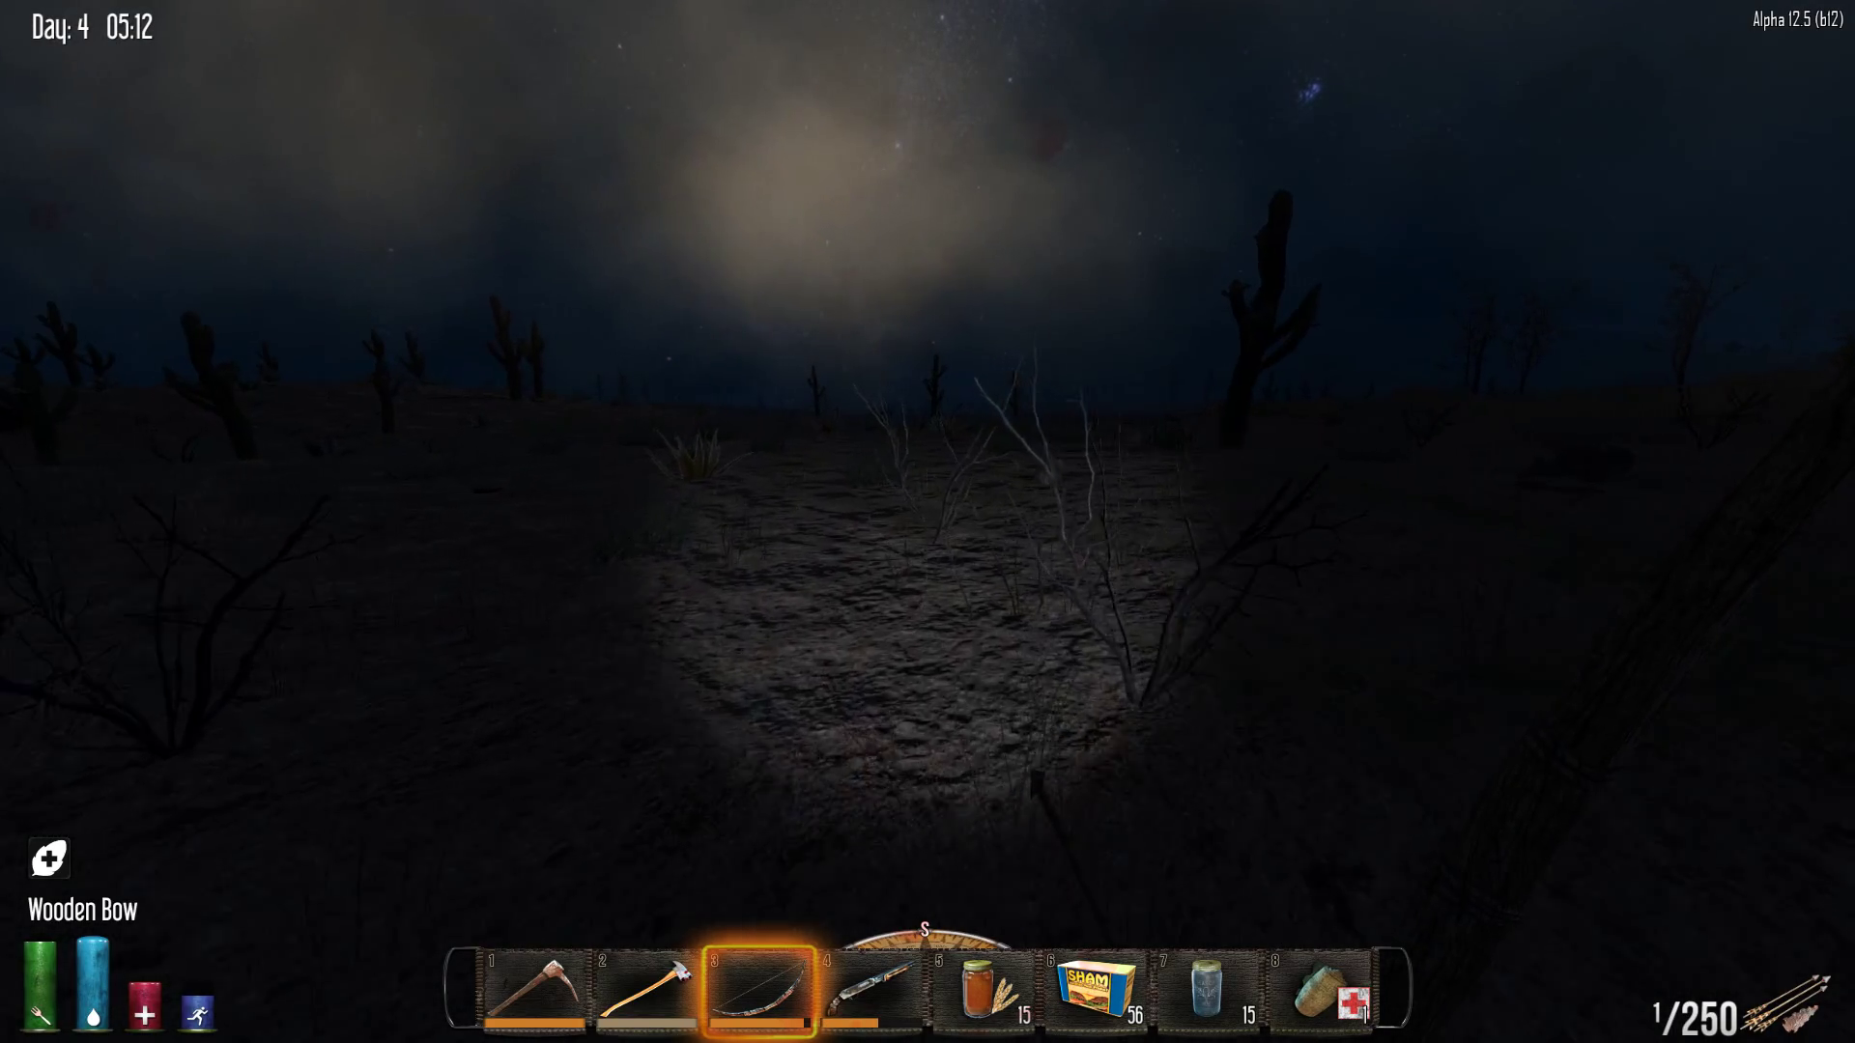
{"action": "key", "text": "w"}
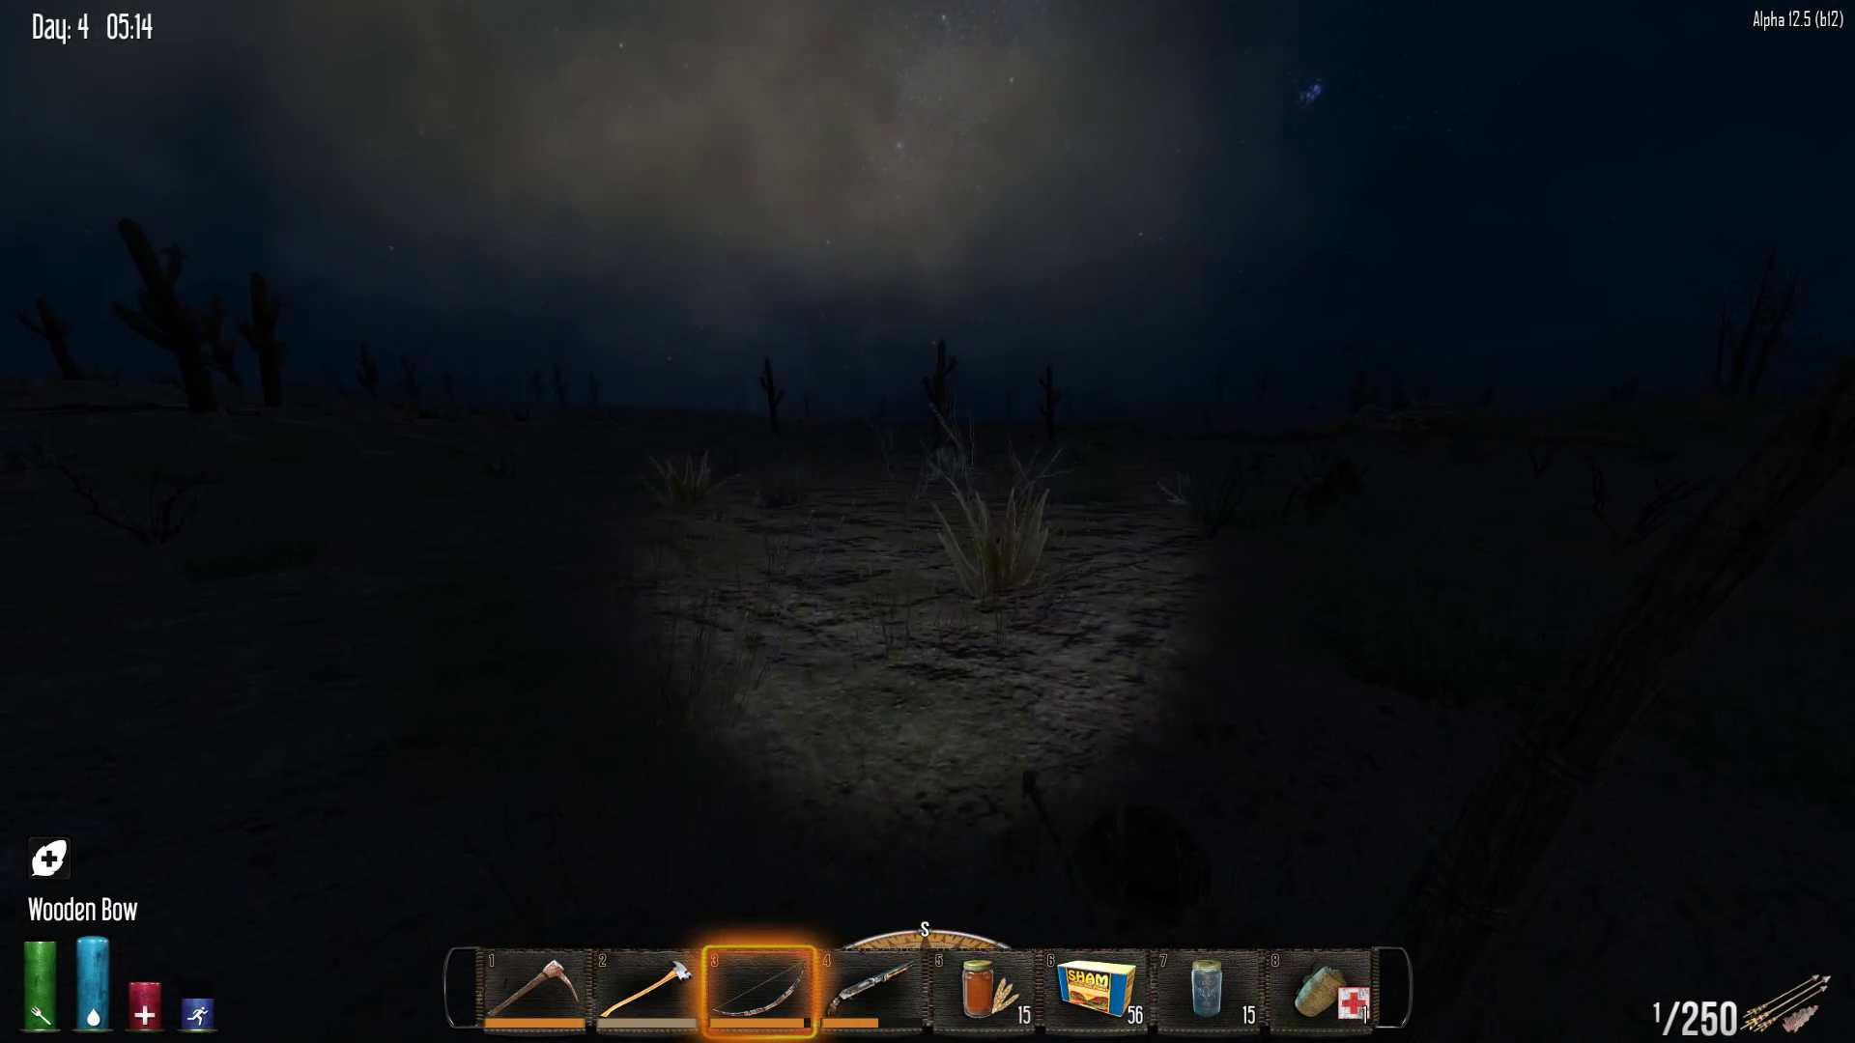
{"action": "key", "text": "w"}
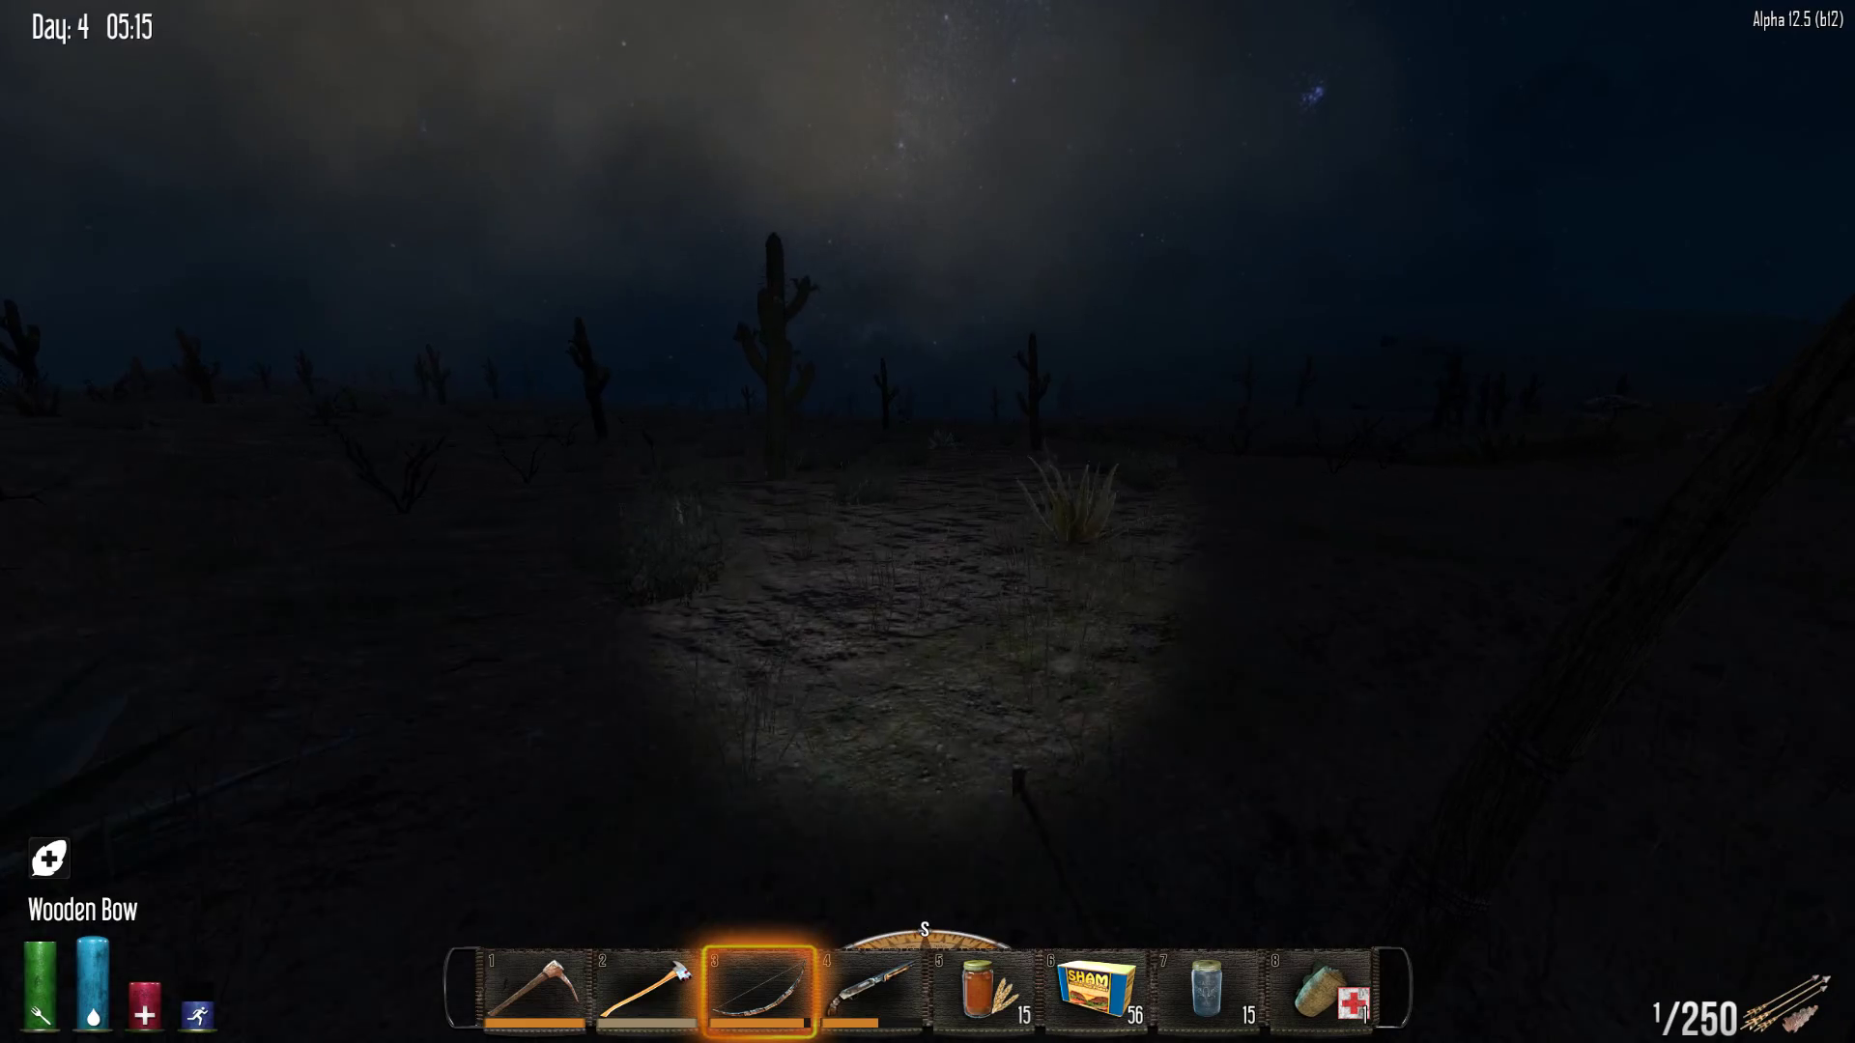
{"action": "key", "text": "w"}
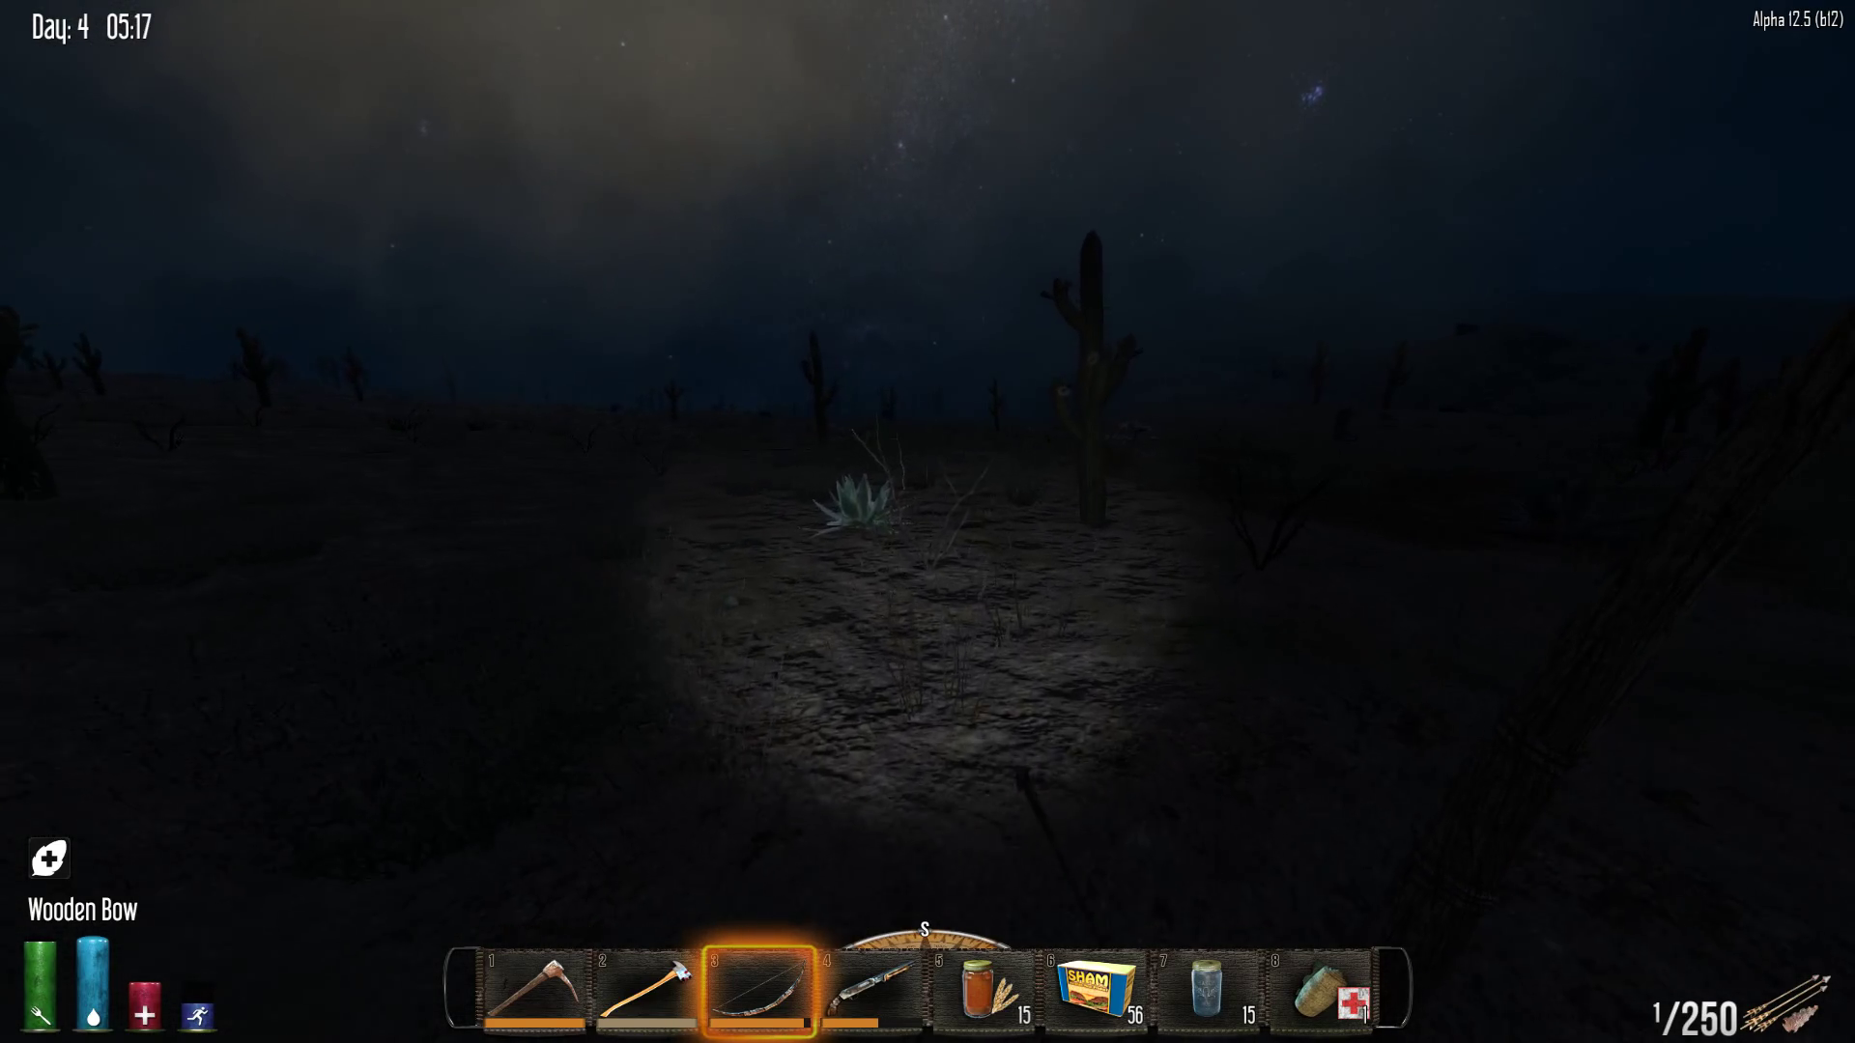
{"action": "key", "text": "w"}
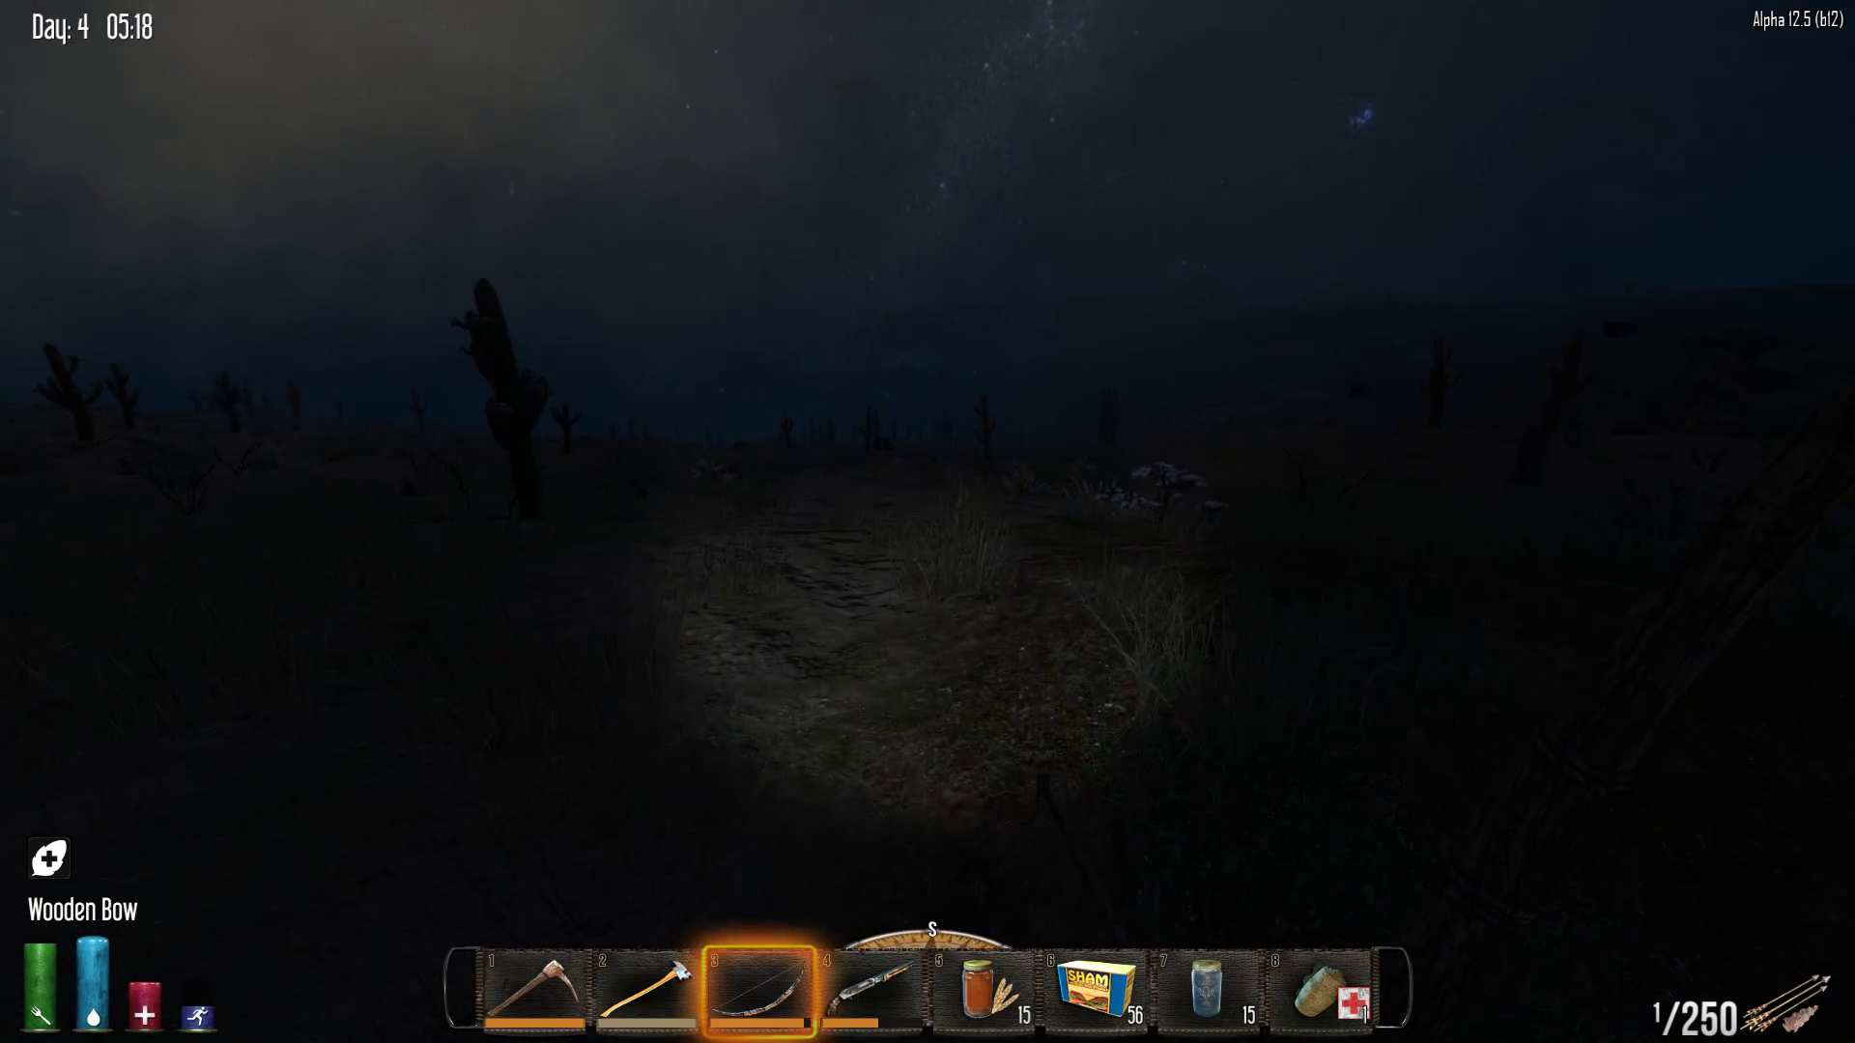
{"action": "key", "text": "w"}
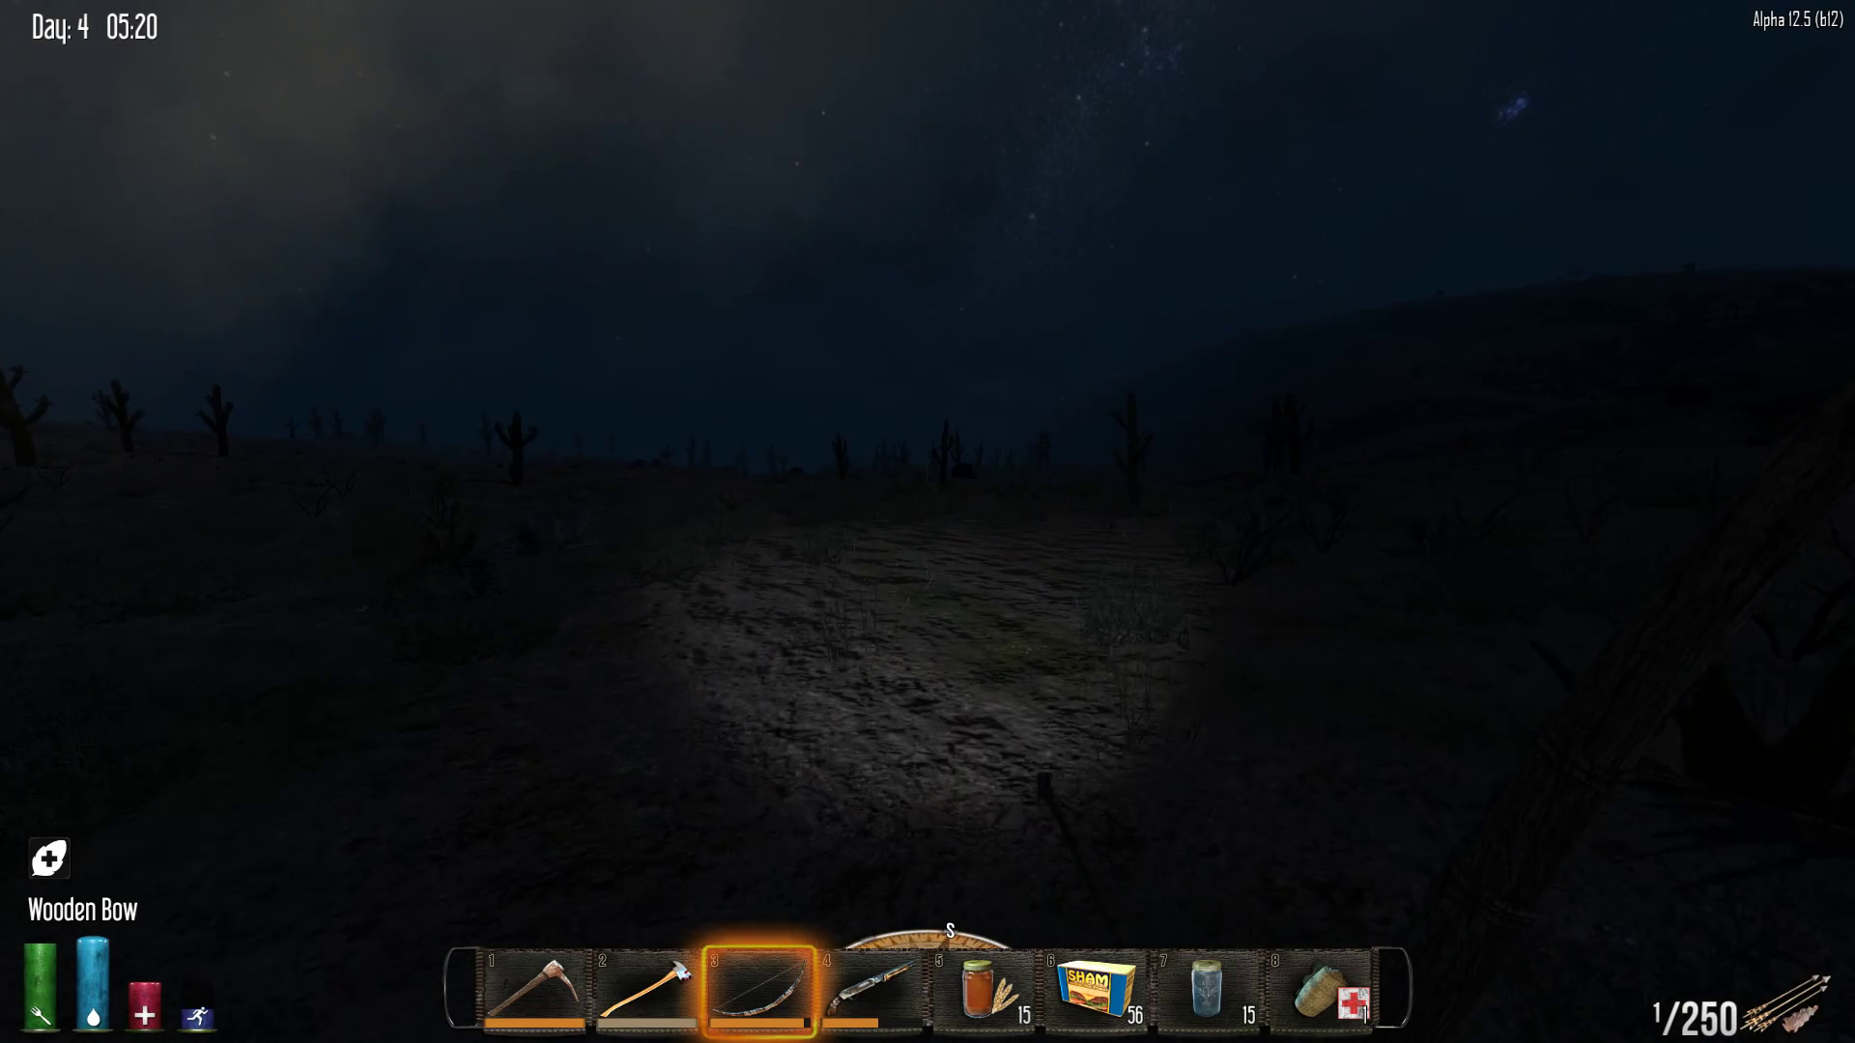
{"action": "key", "text": "w"}
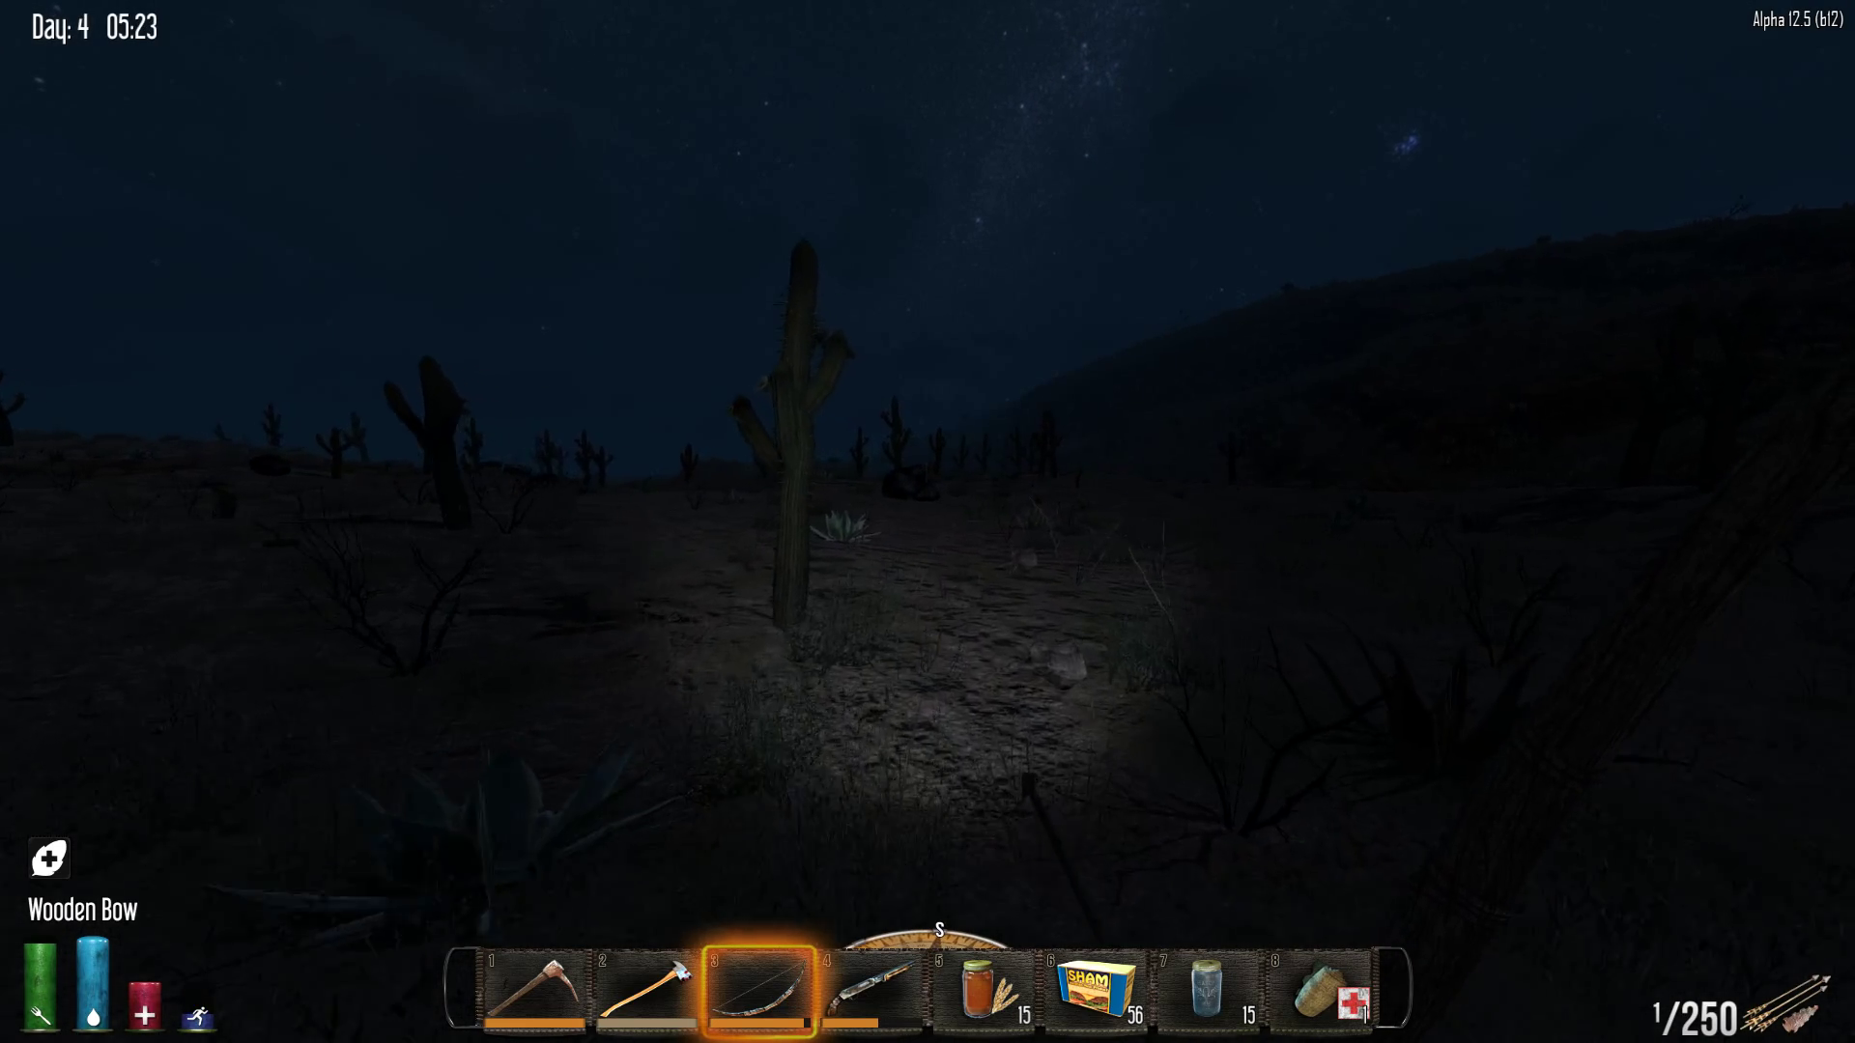
{"action": "key", "text": "w"}
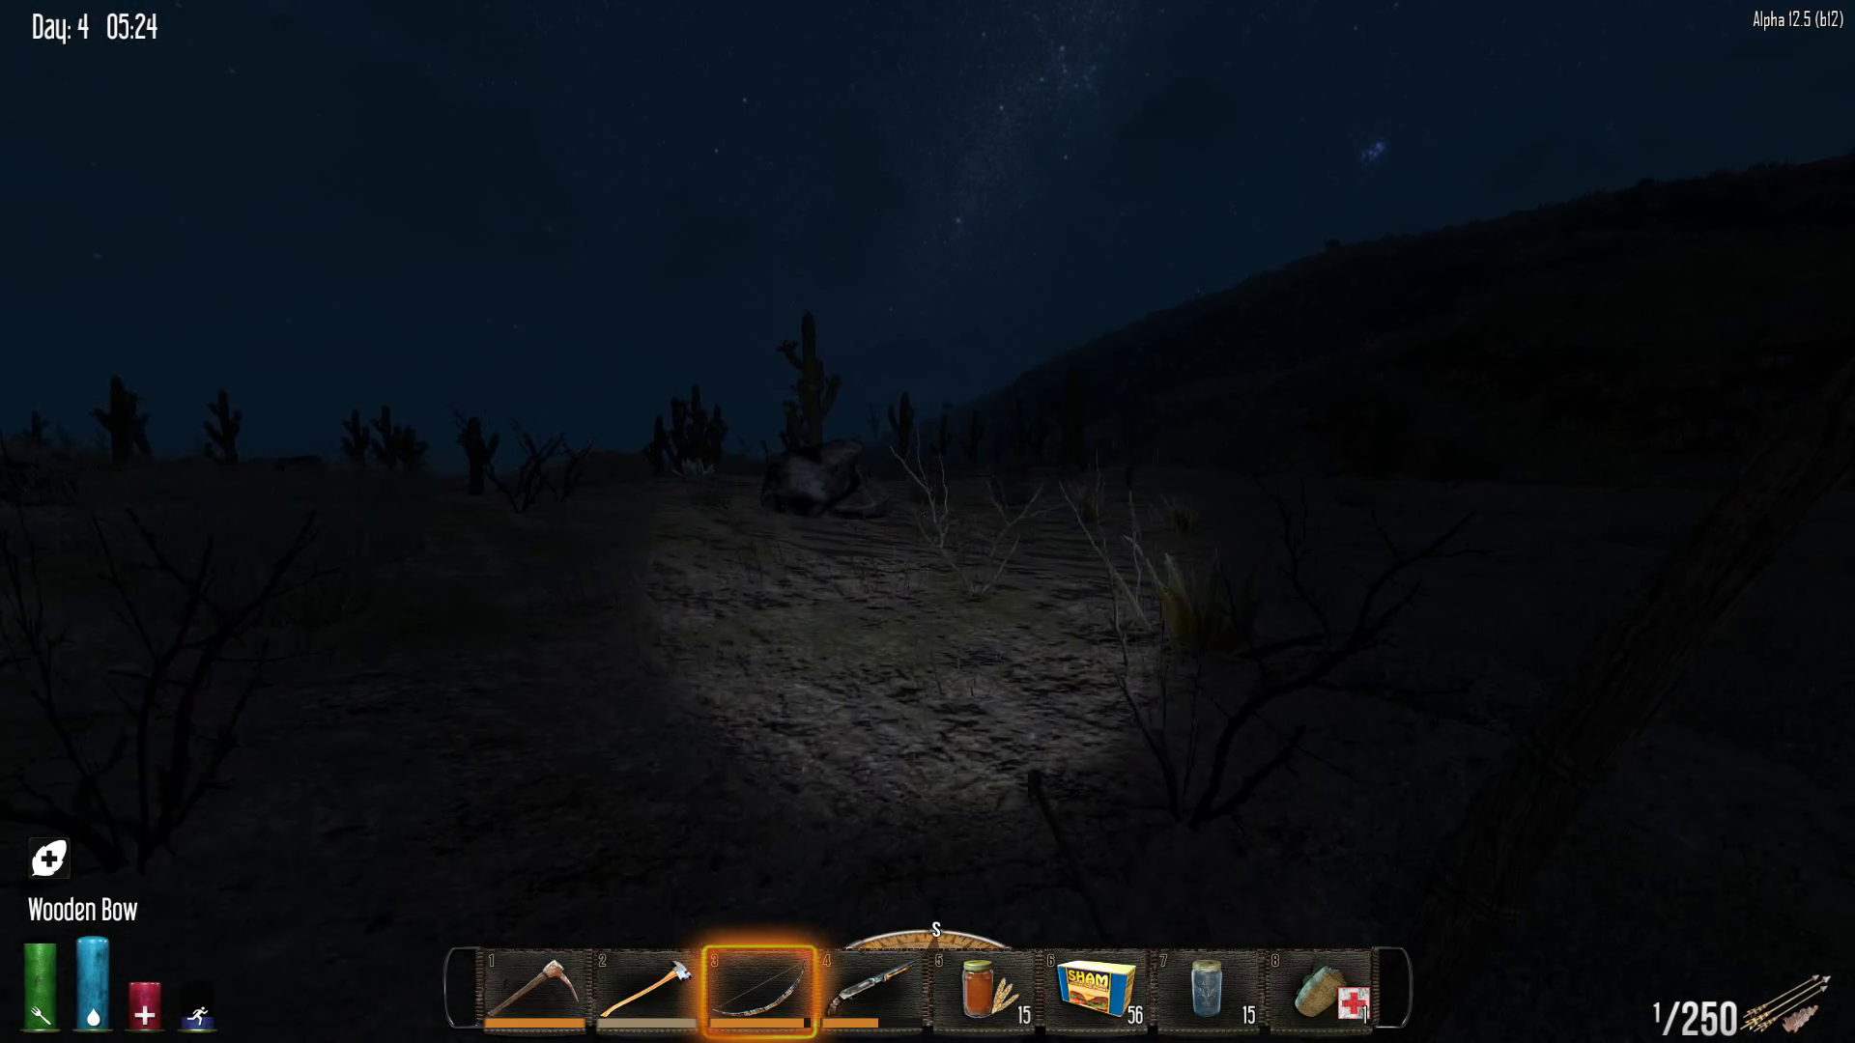
{"action": "key", "text": "w"}
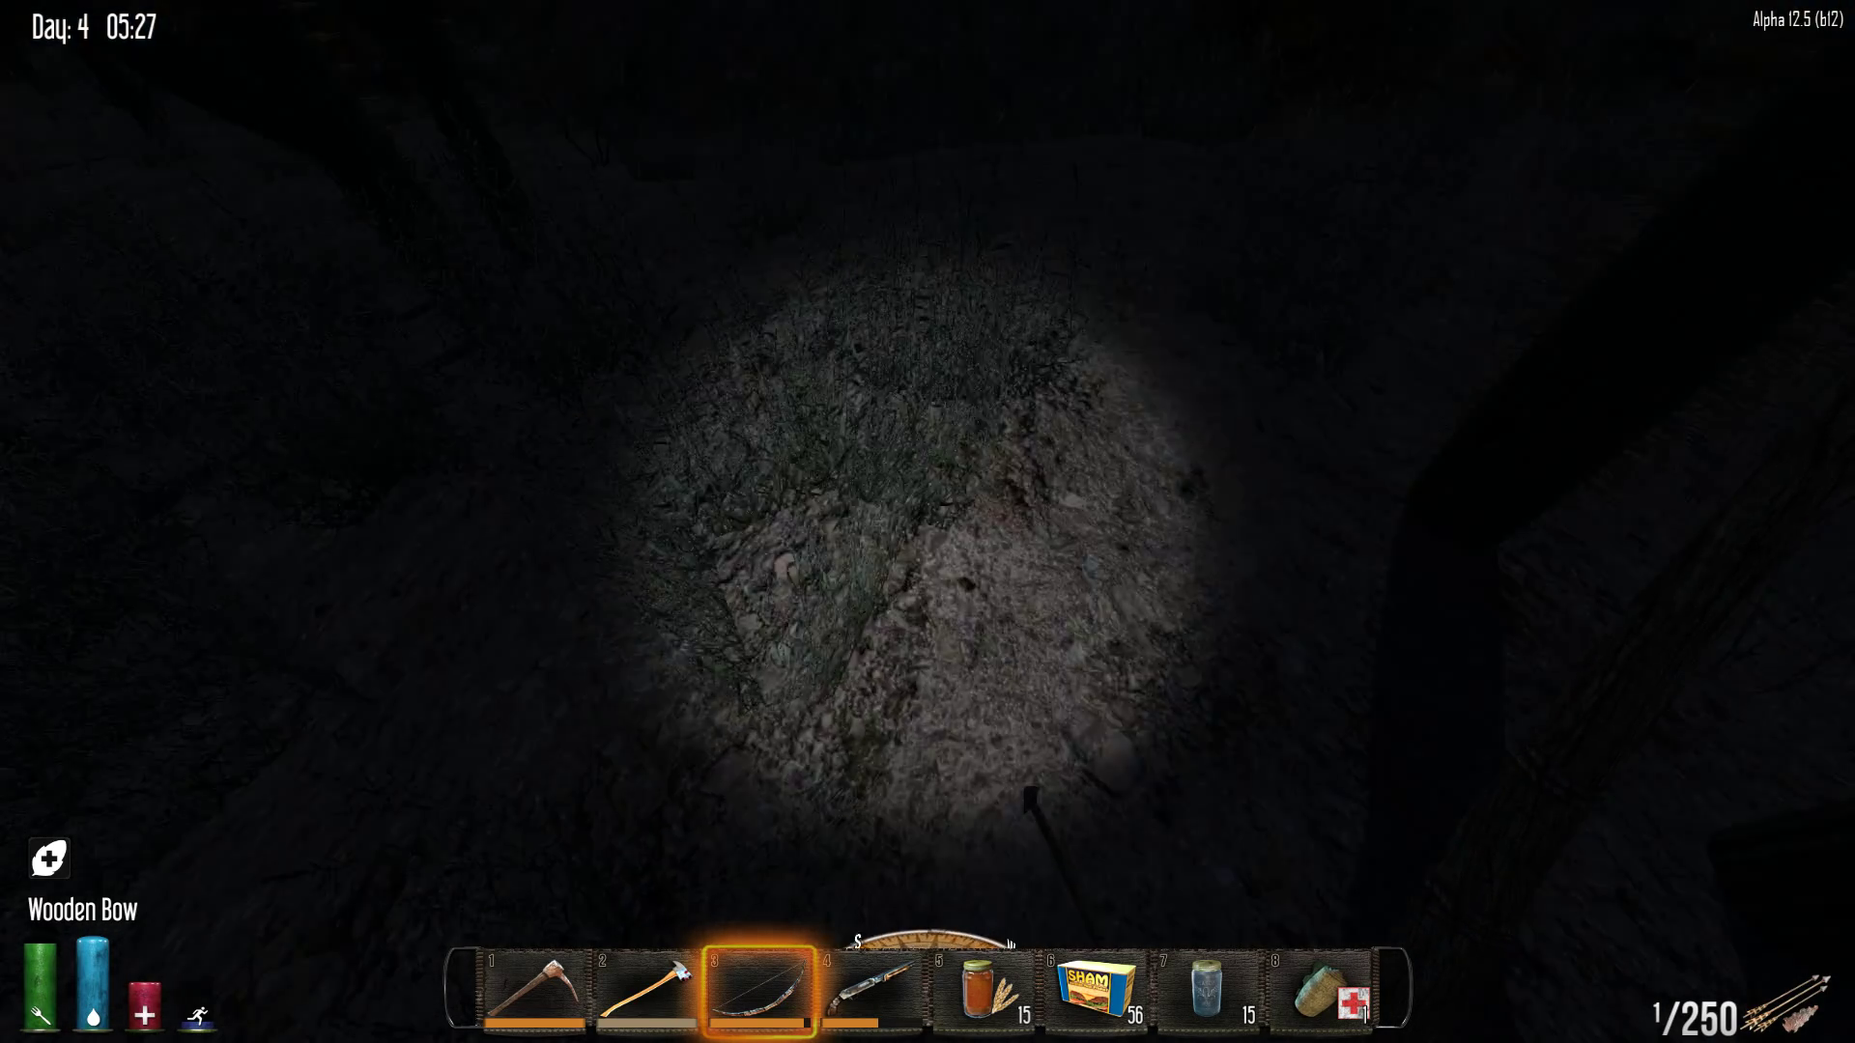
Loot the duffle bag, taking the shotgun short barrel and Sham, raising Sham to 58
{"action": "key", "text": "e"}
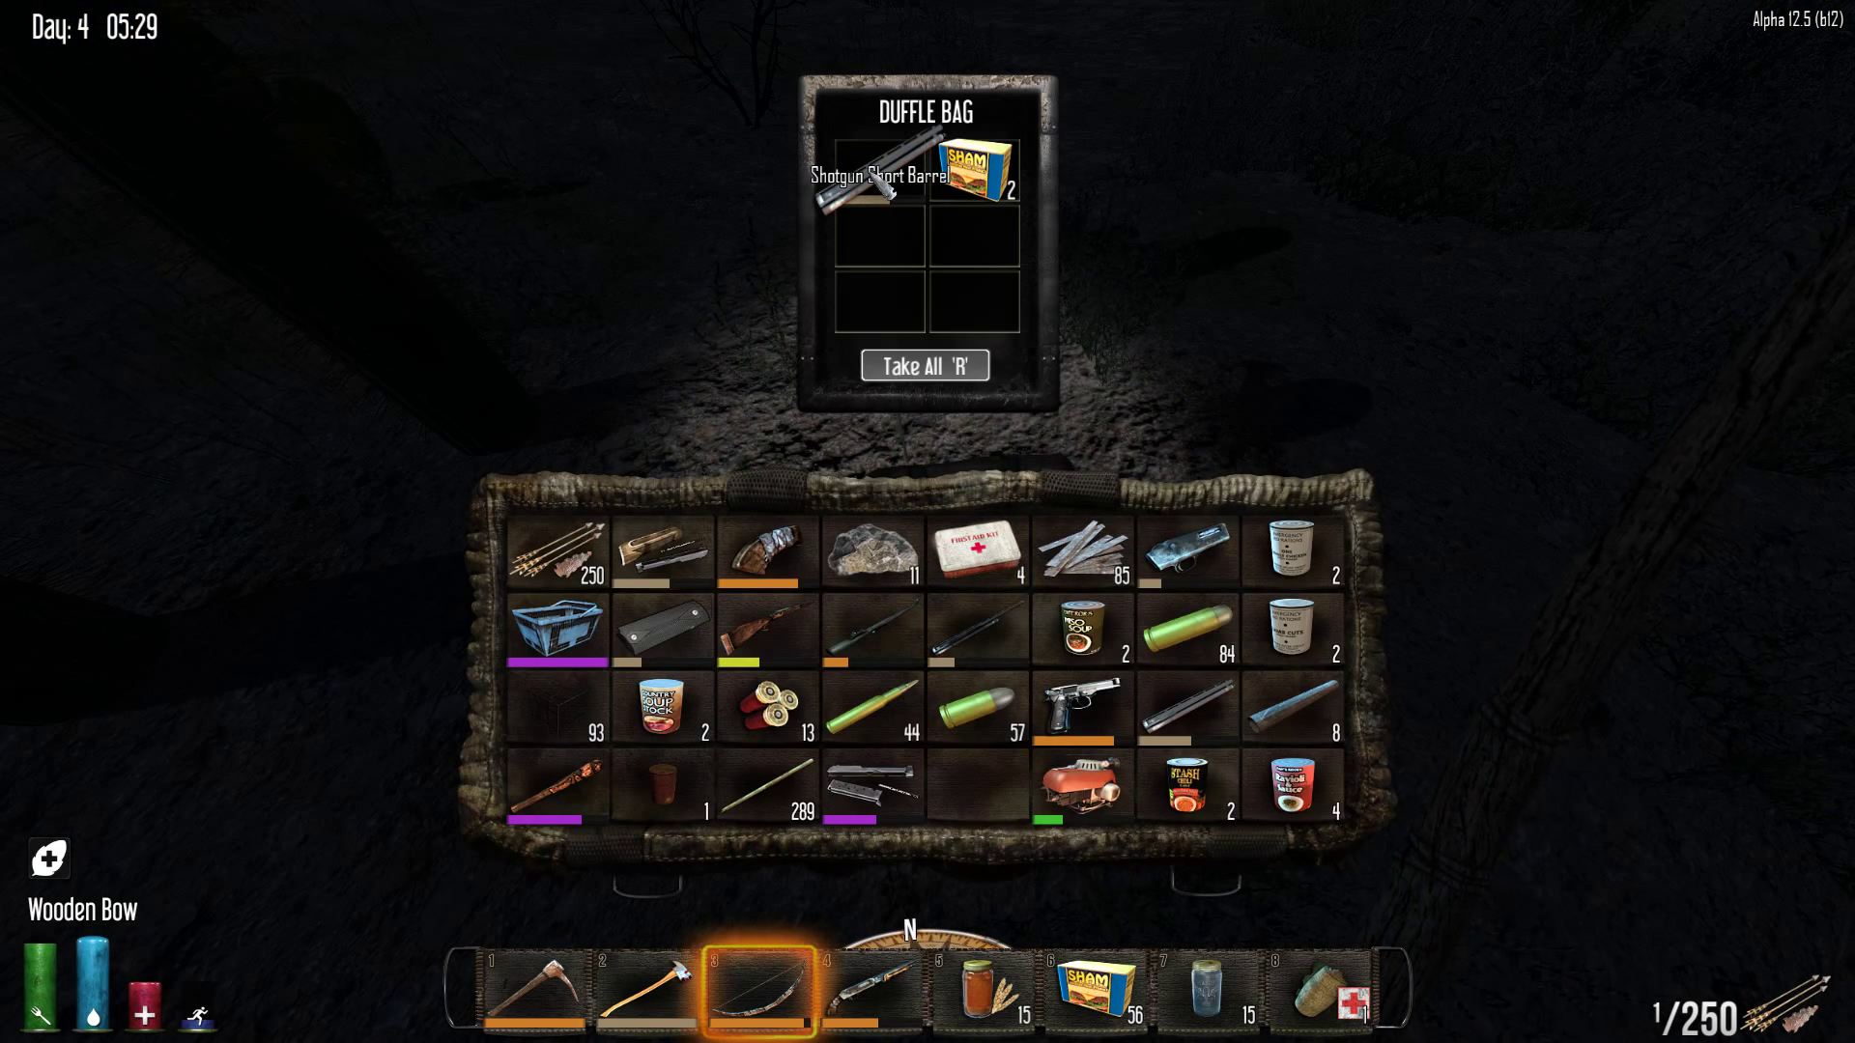
{"action": "mouse_move", "coordinate": [867, 171]}
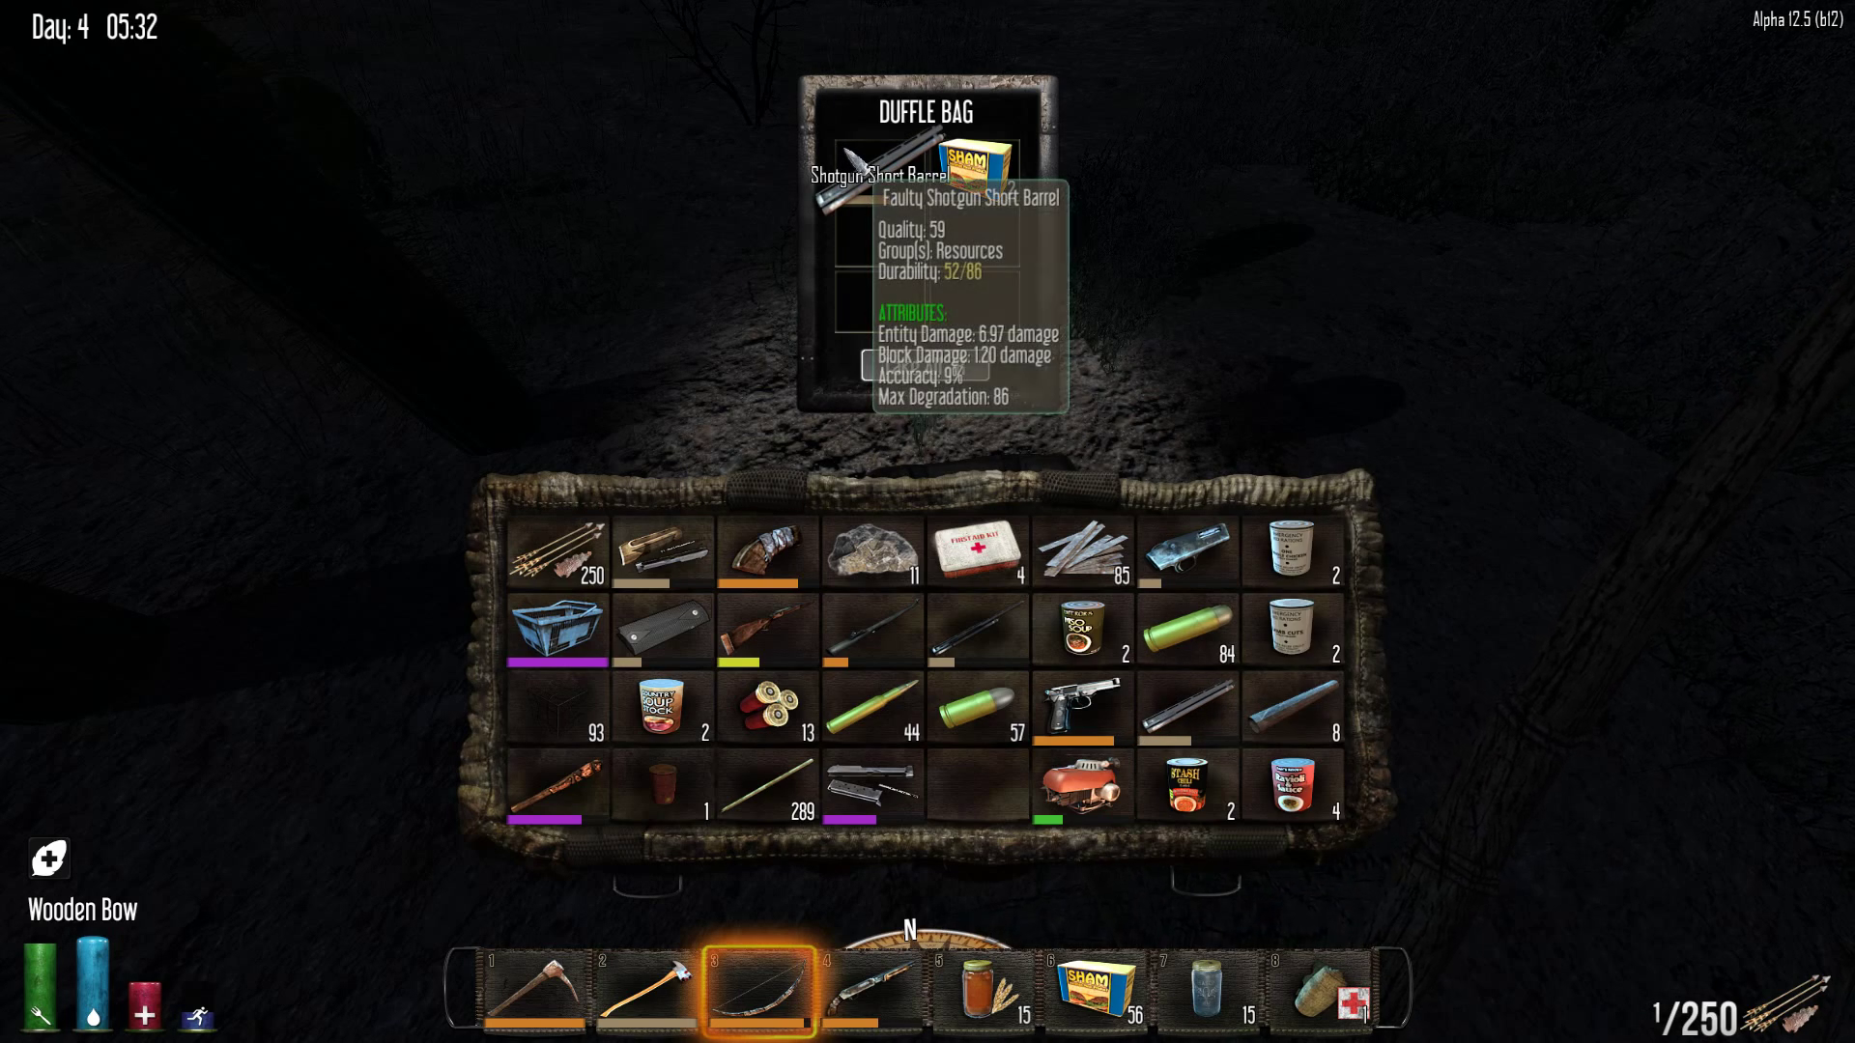
{"action": "left_click", "coordinate": [880, 171]}
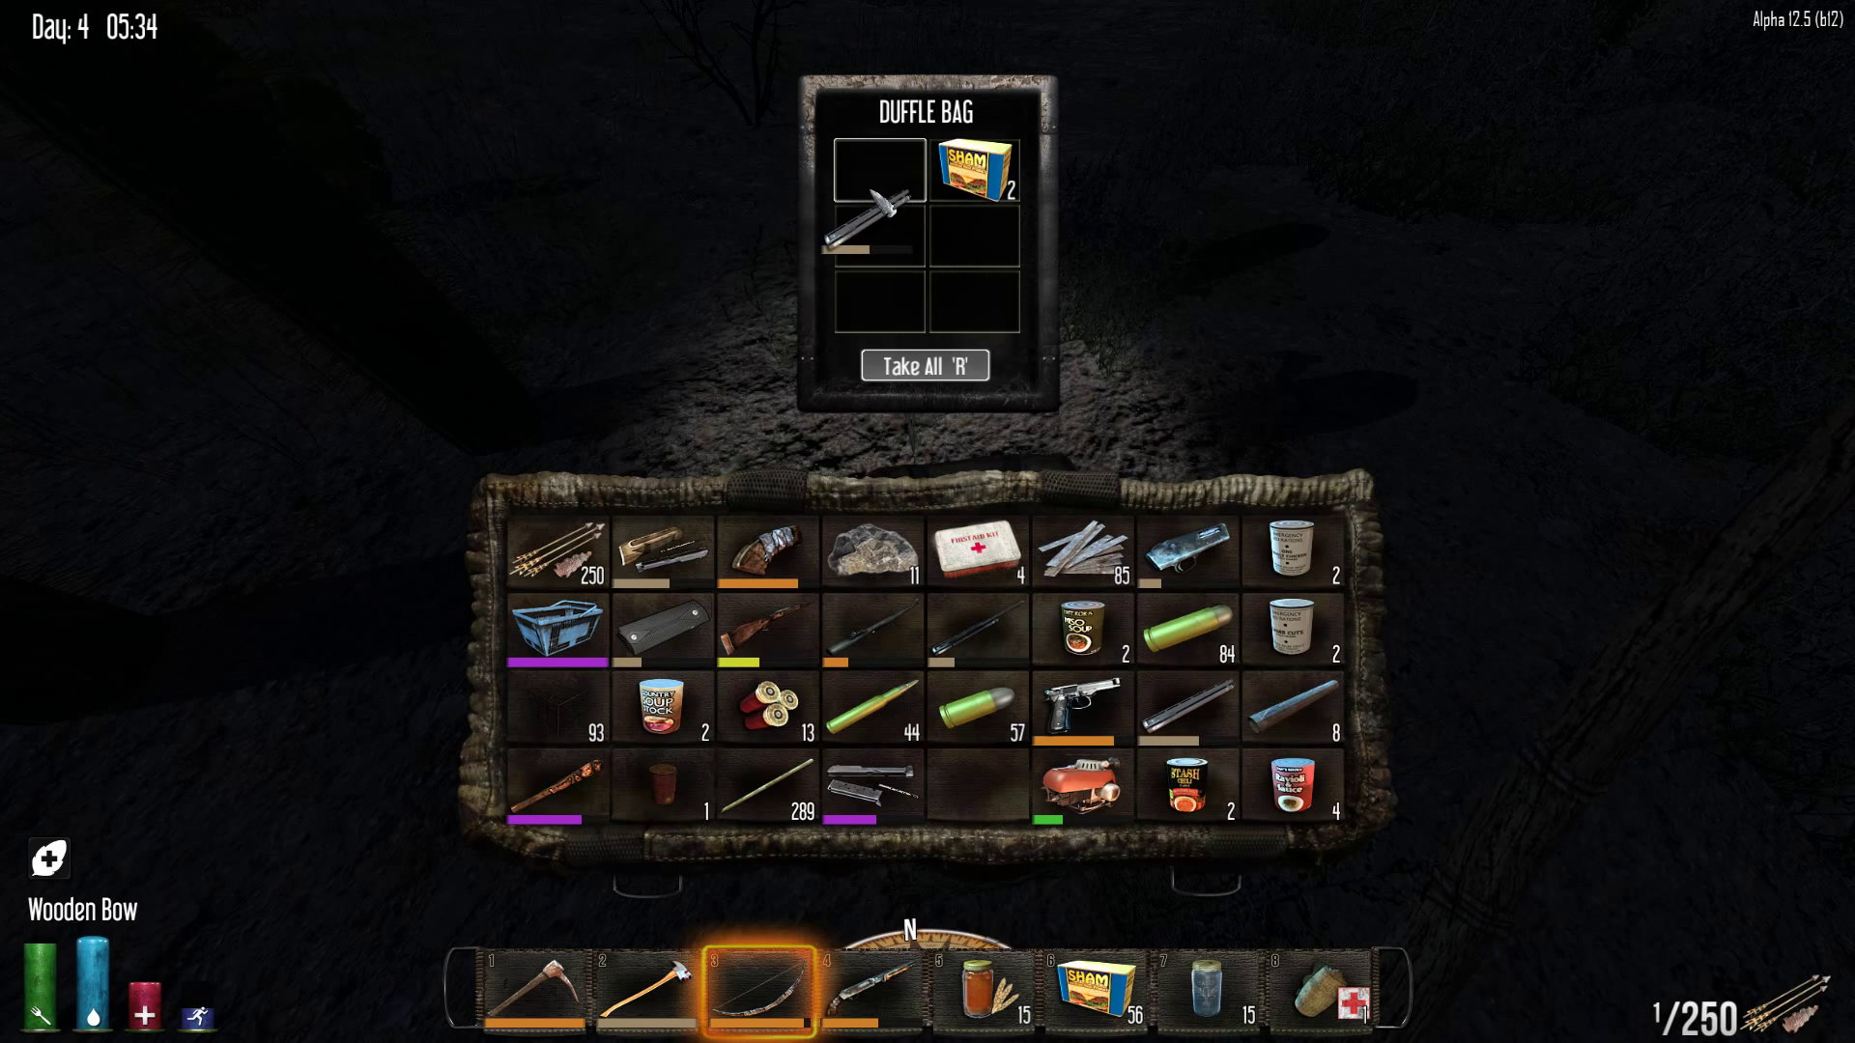
{"action": "left_click", "coordinate": [1101, 998]}
{"action": "key", "text": "Tab"}
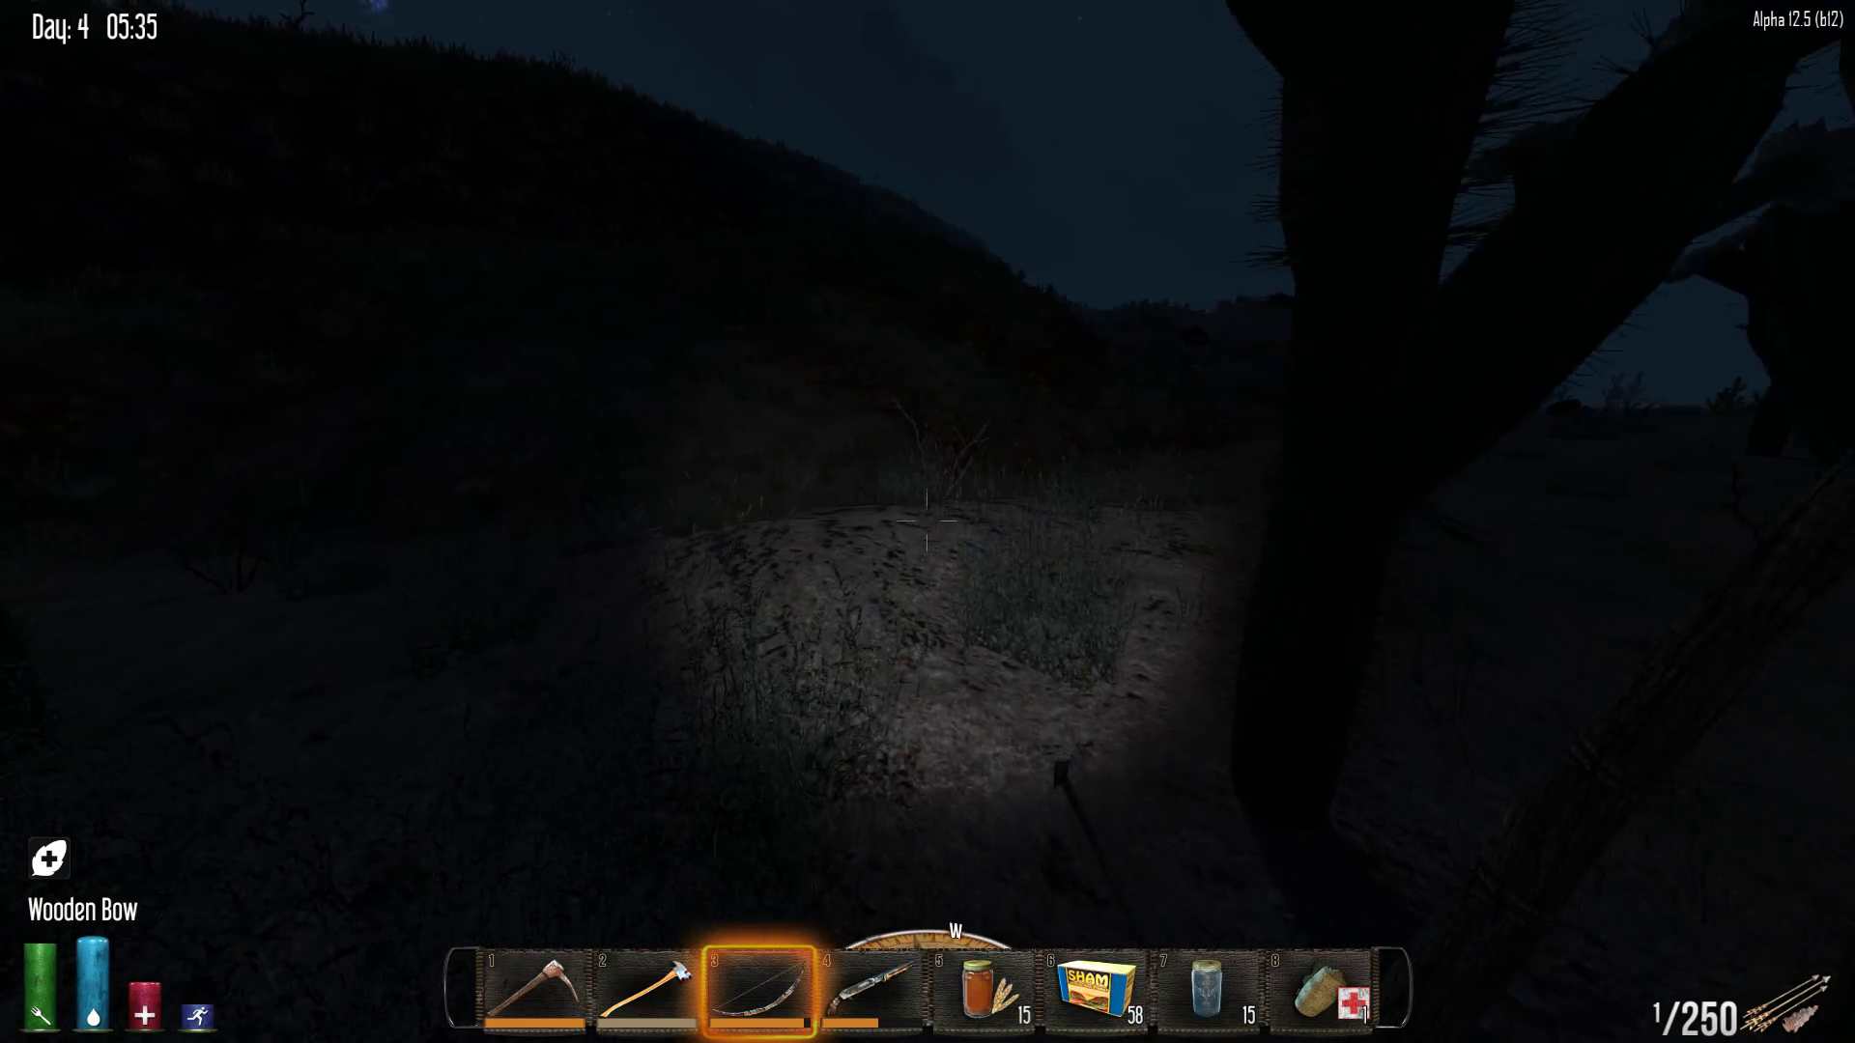
Climb the hillsides past the cacti and glance at the explored map
{"action": "key", "text": "w"}
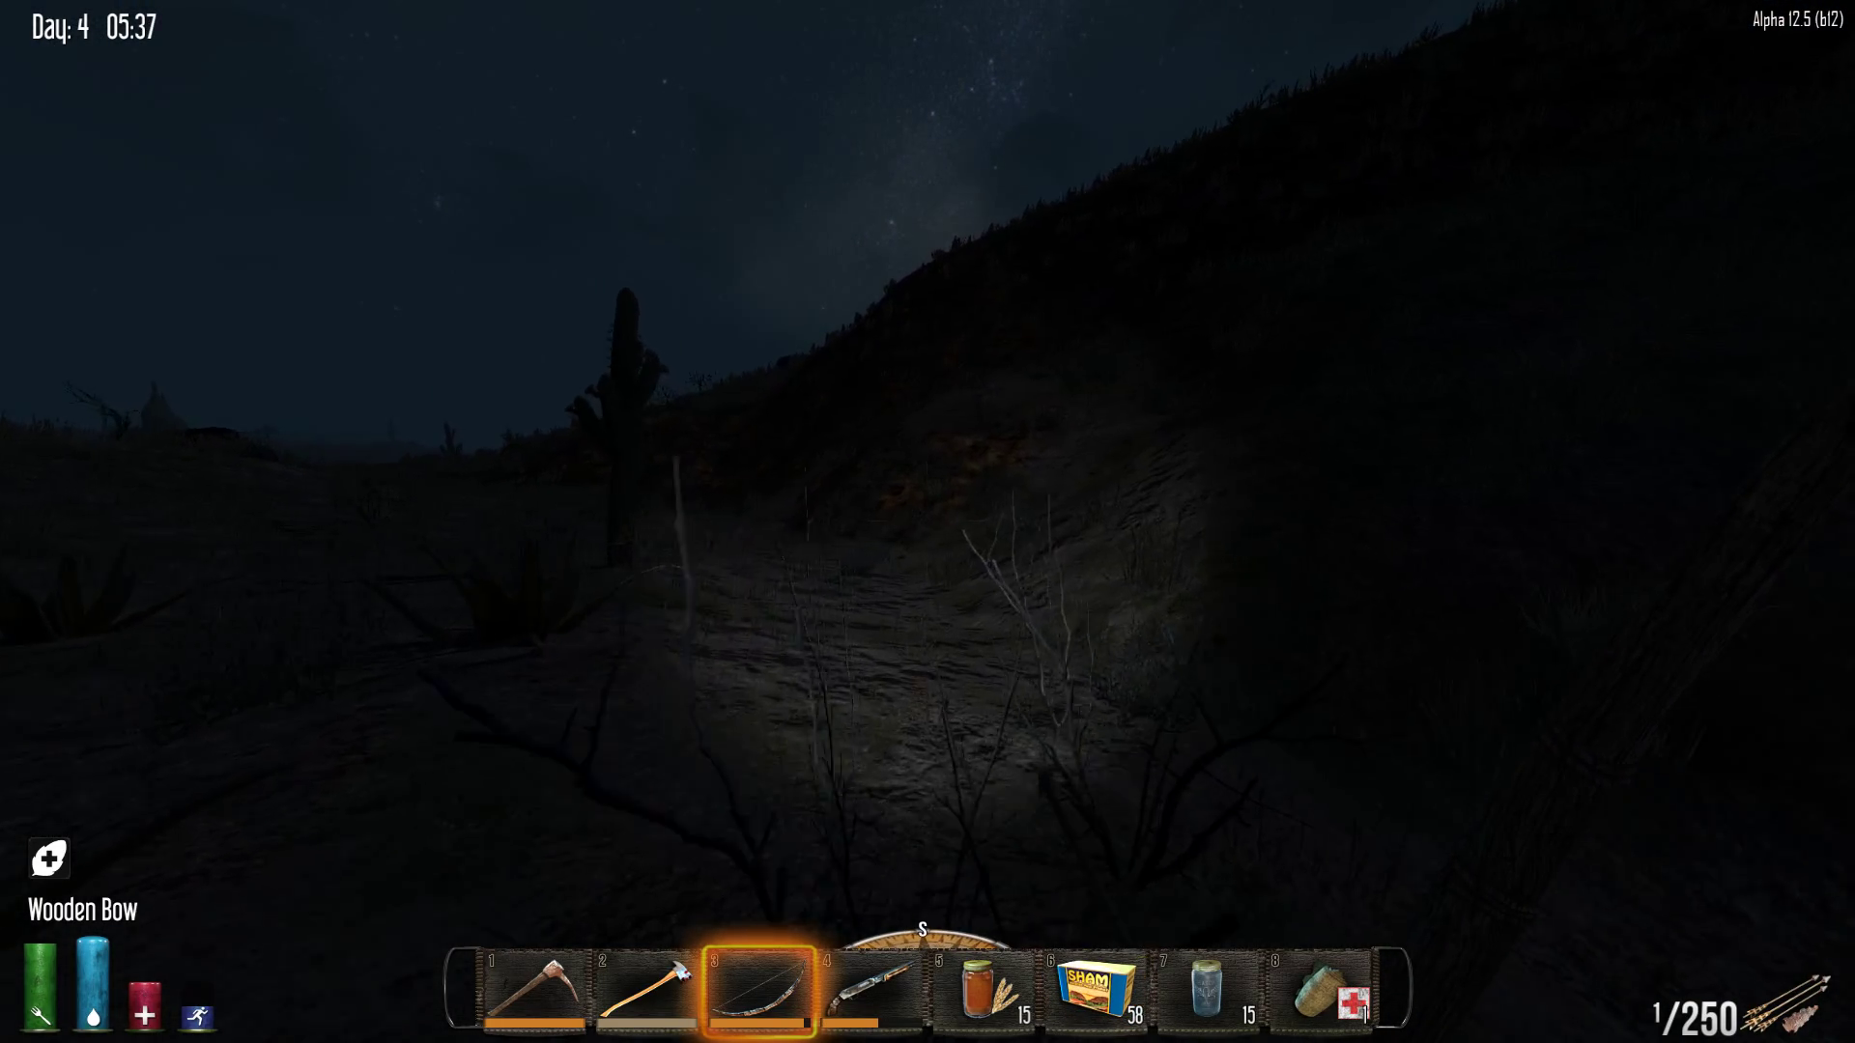
{"action": "key", "text": "w"}
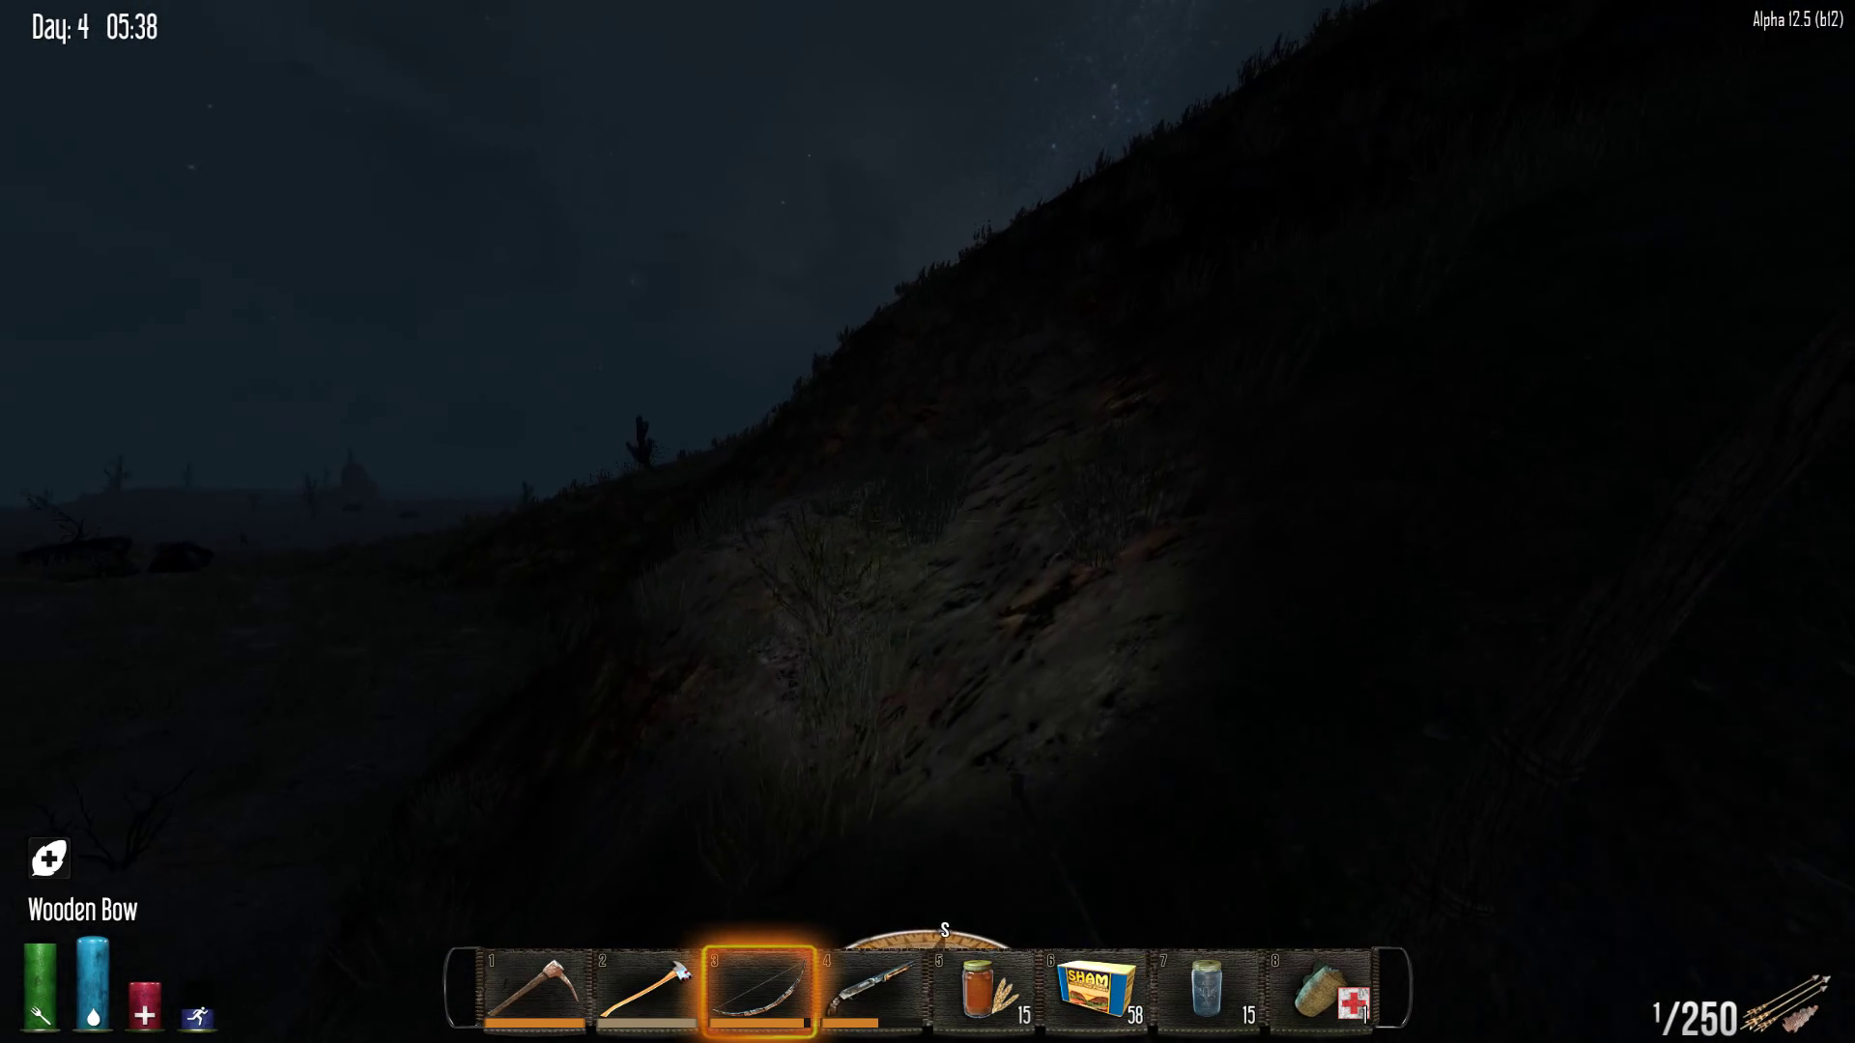
{"action": "key", "text": "w"}
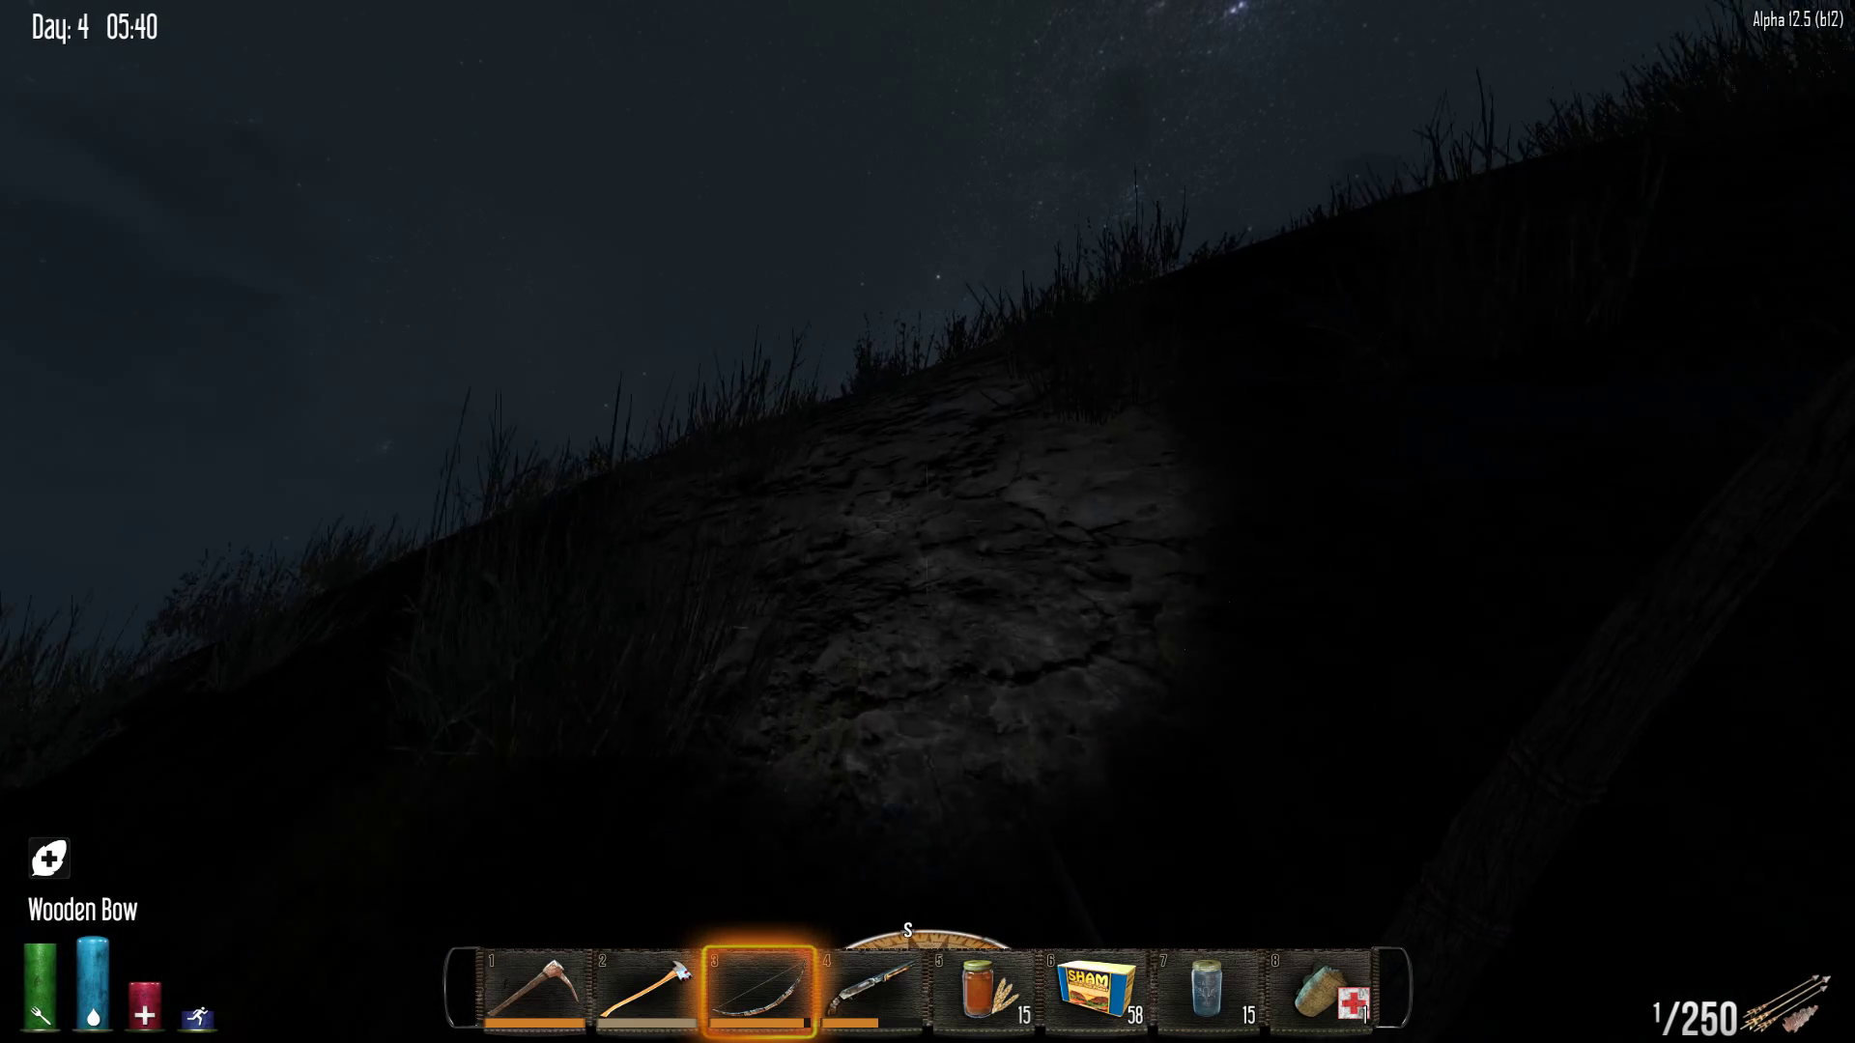
{"action": "key", "text": "w"}
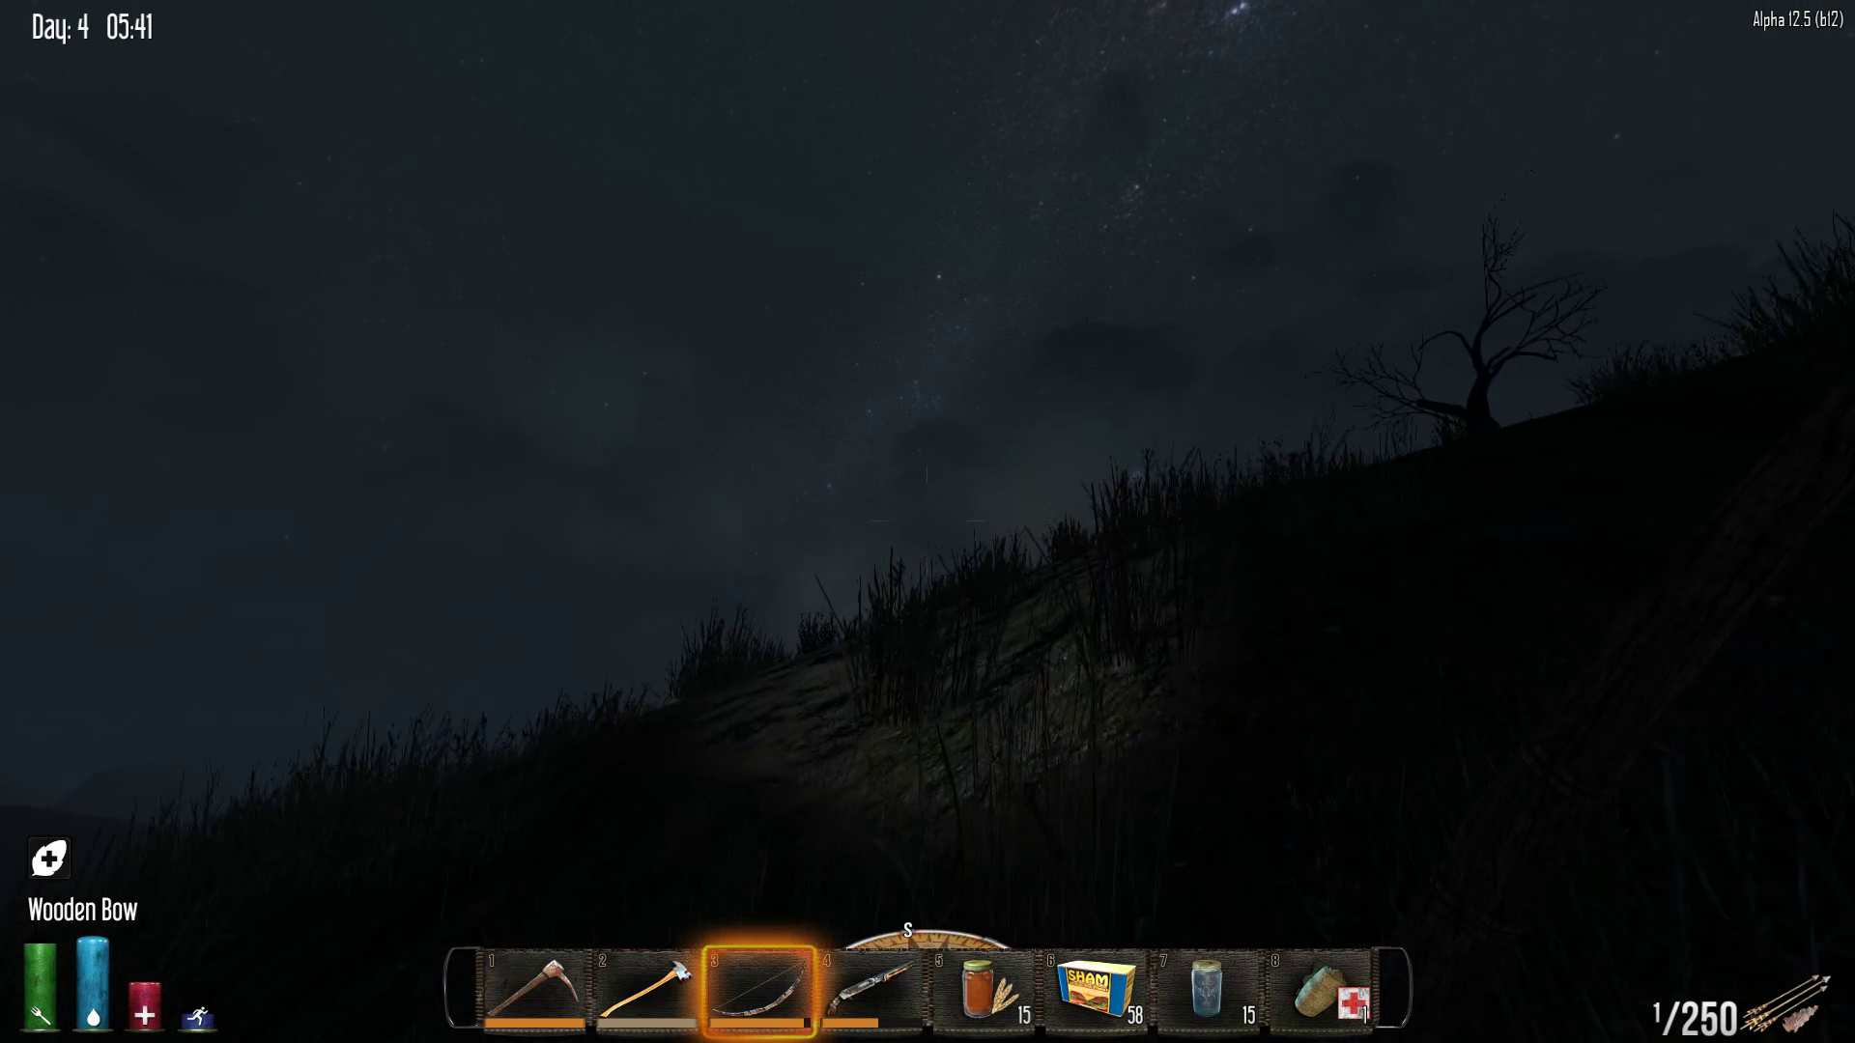
{"action": "key", "text": "w"}
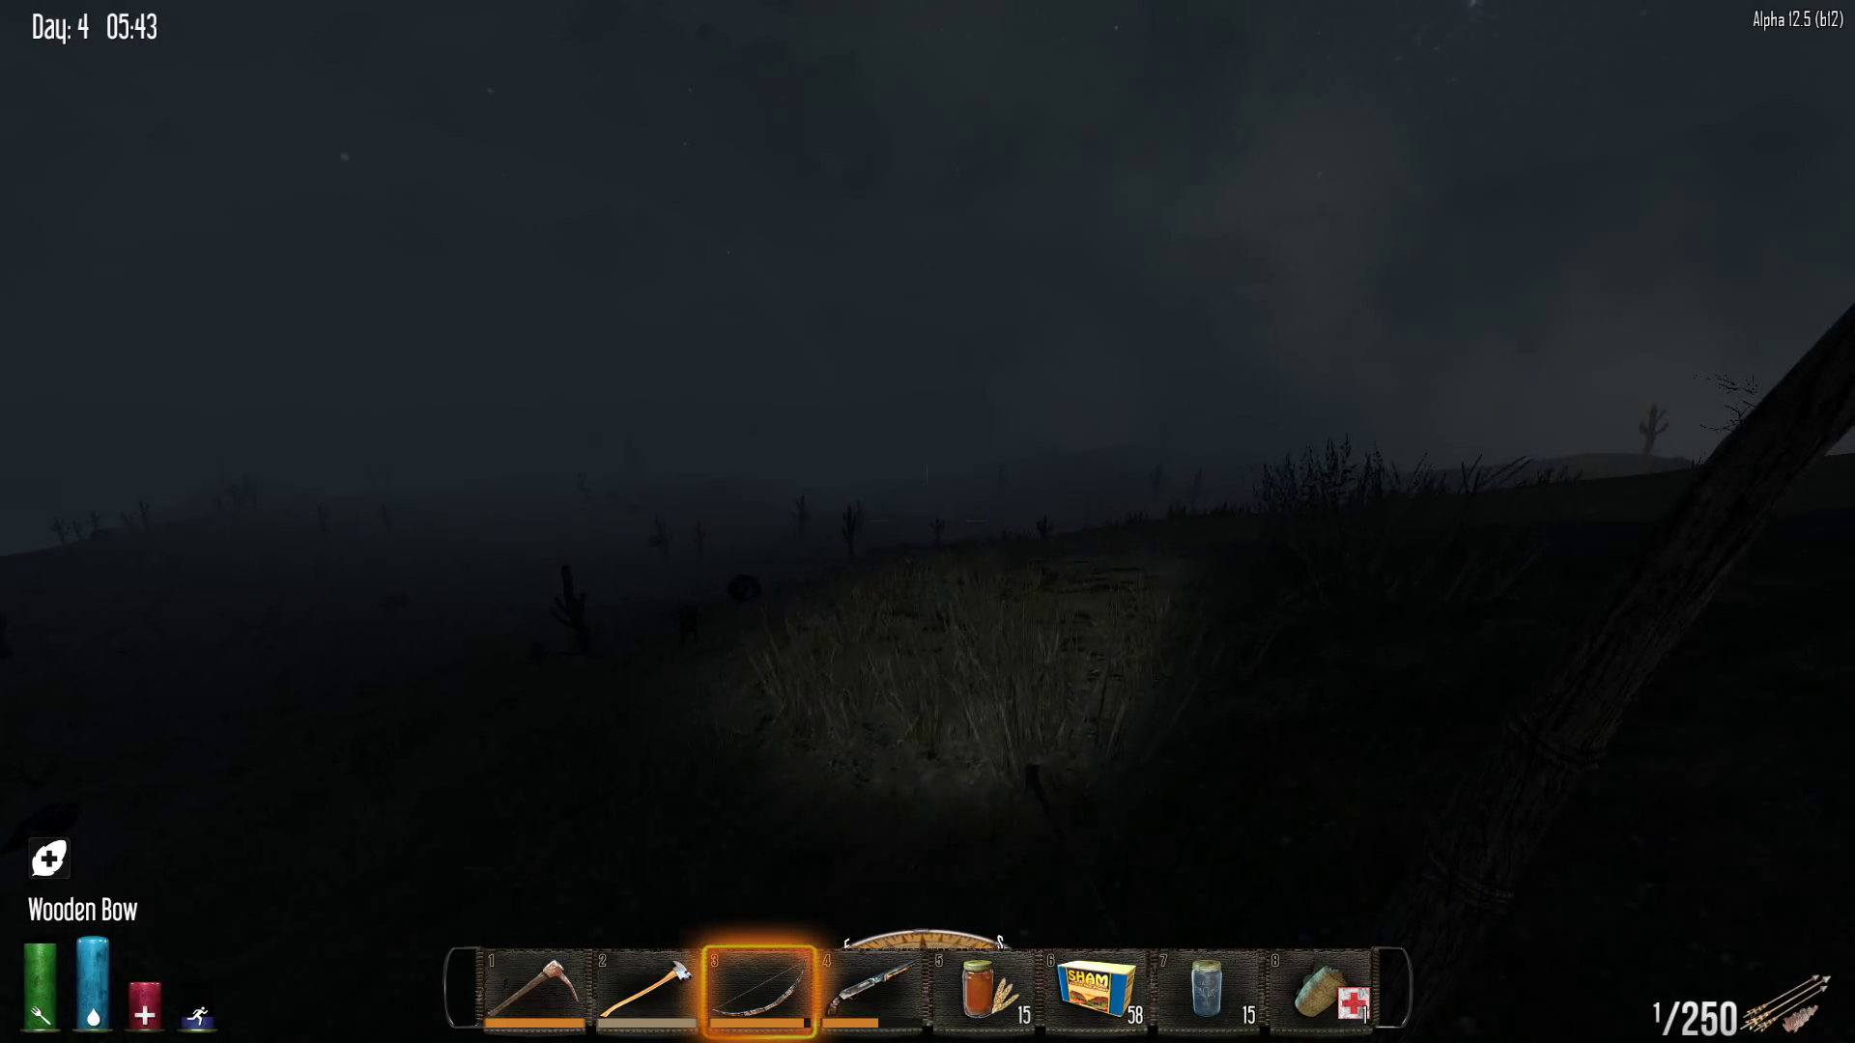
{"action": "key", "text": "w"}
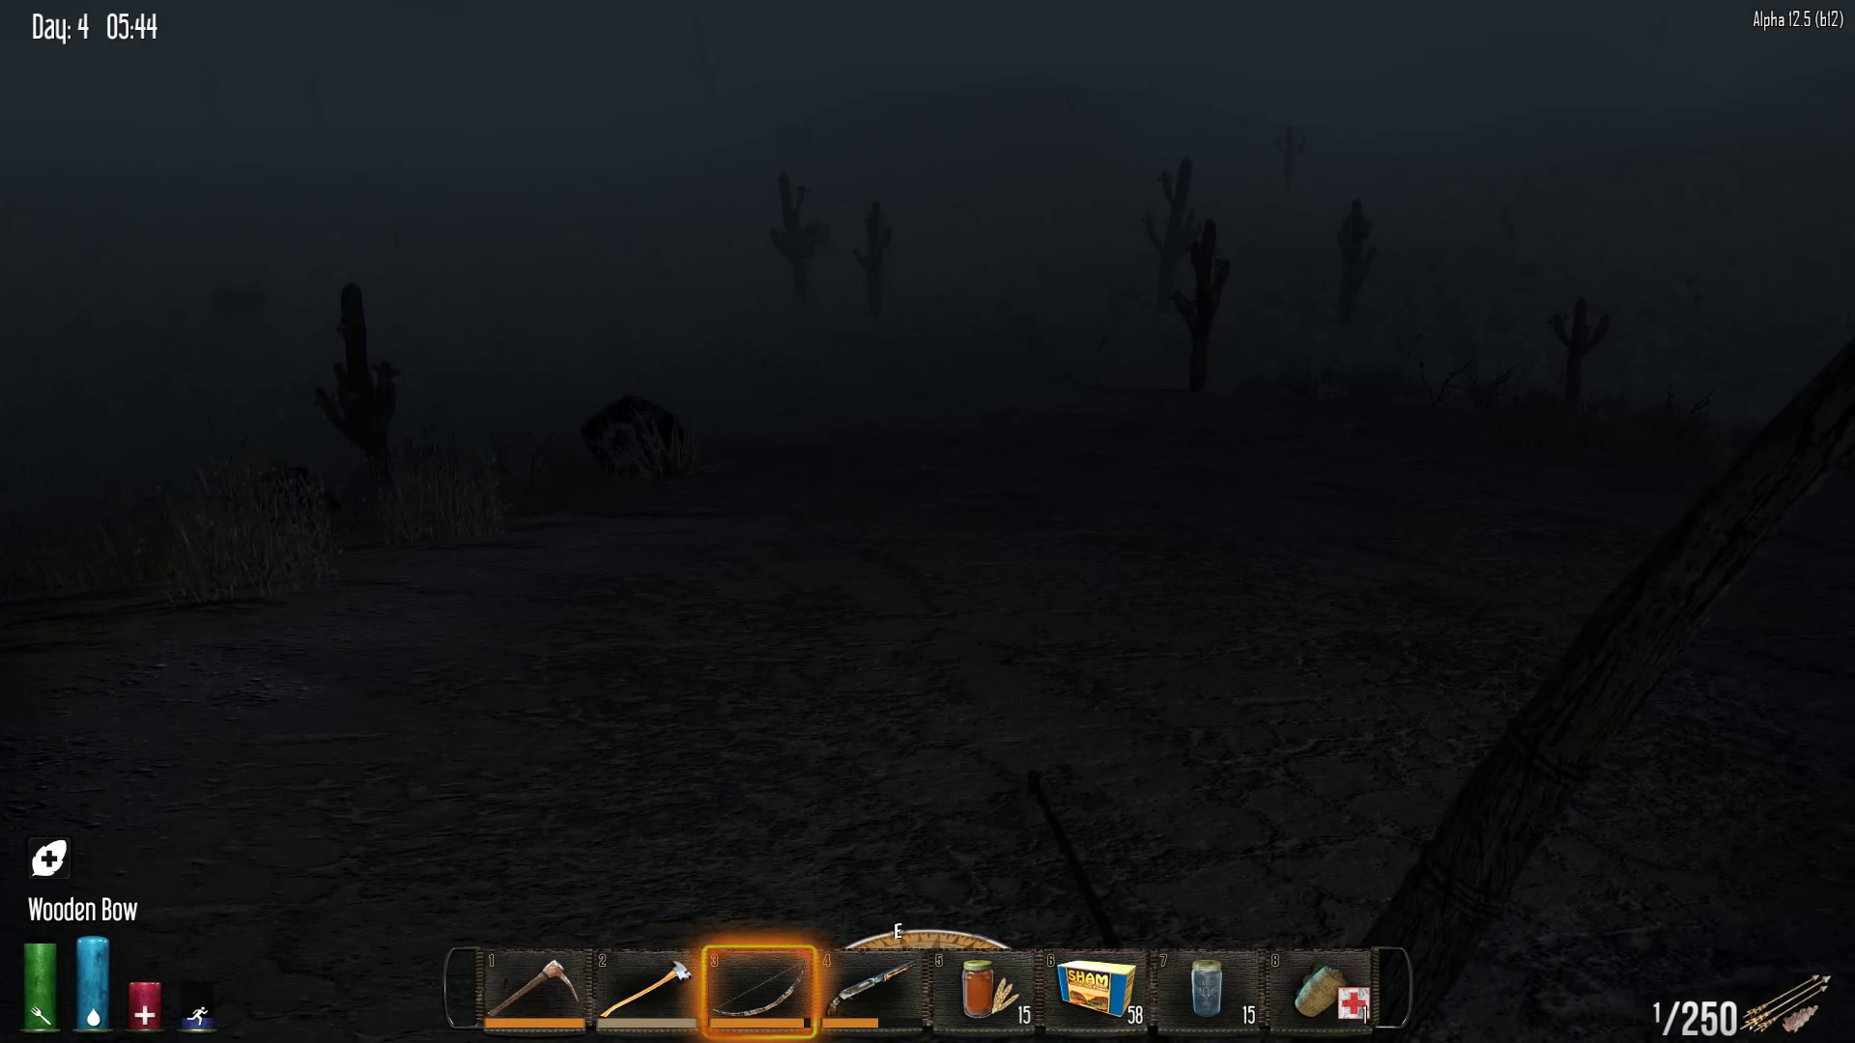
{"action": "key", "text": "w"}
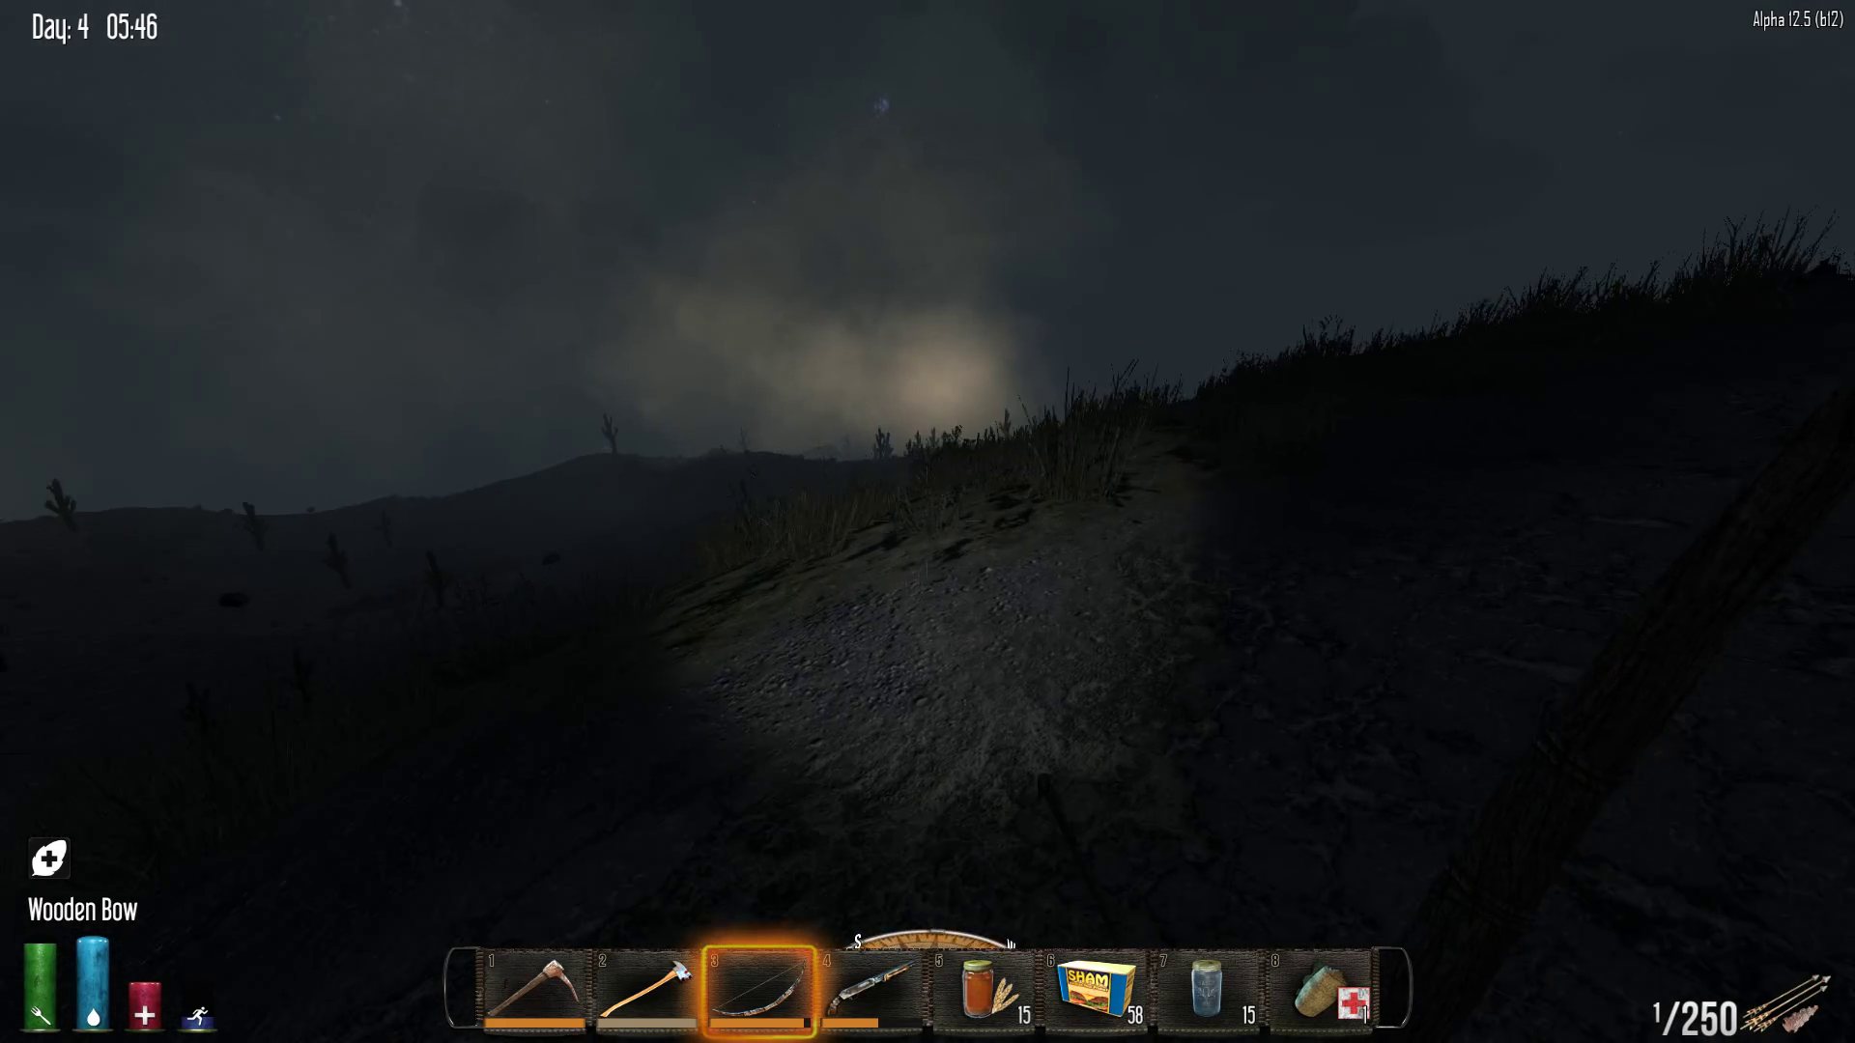
{"action": "key", "text": "m"}
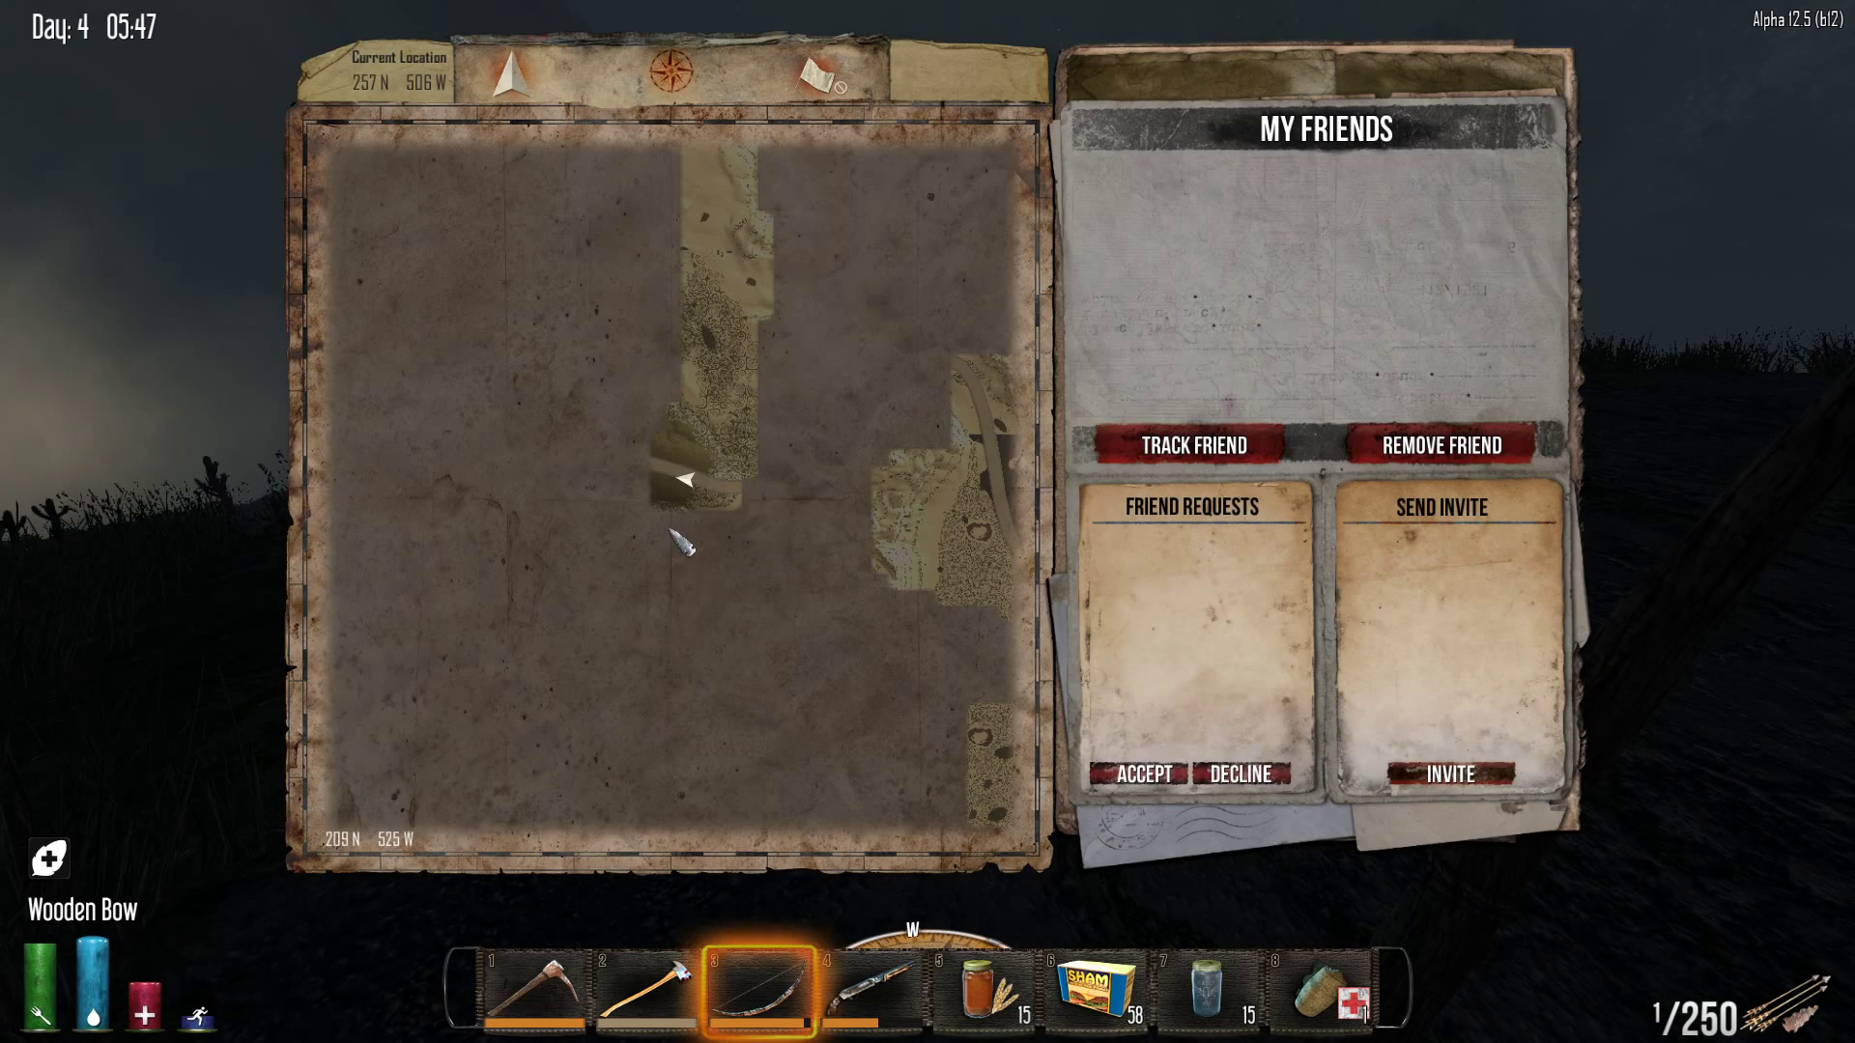
{"action": "key", "text": "m"}
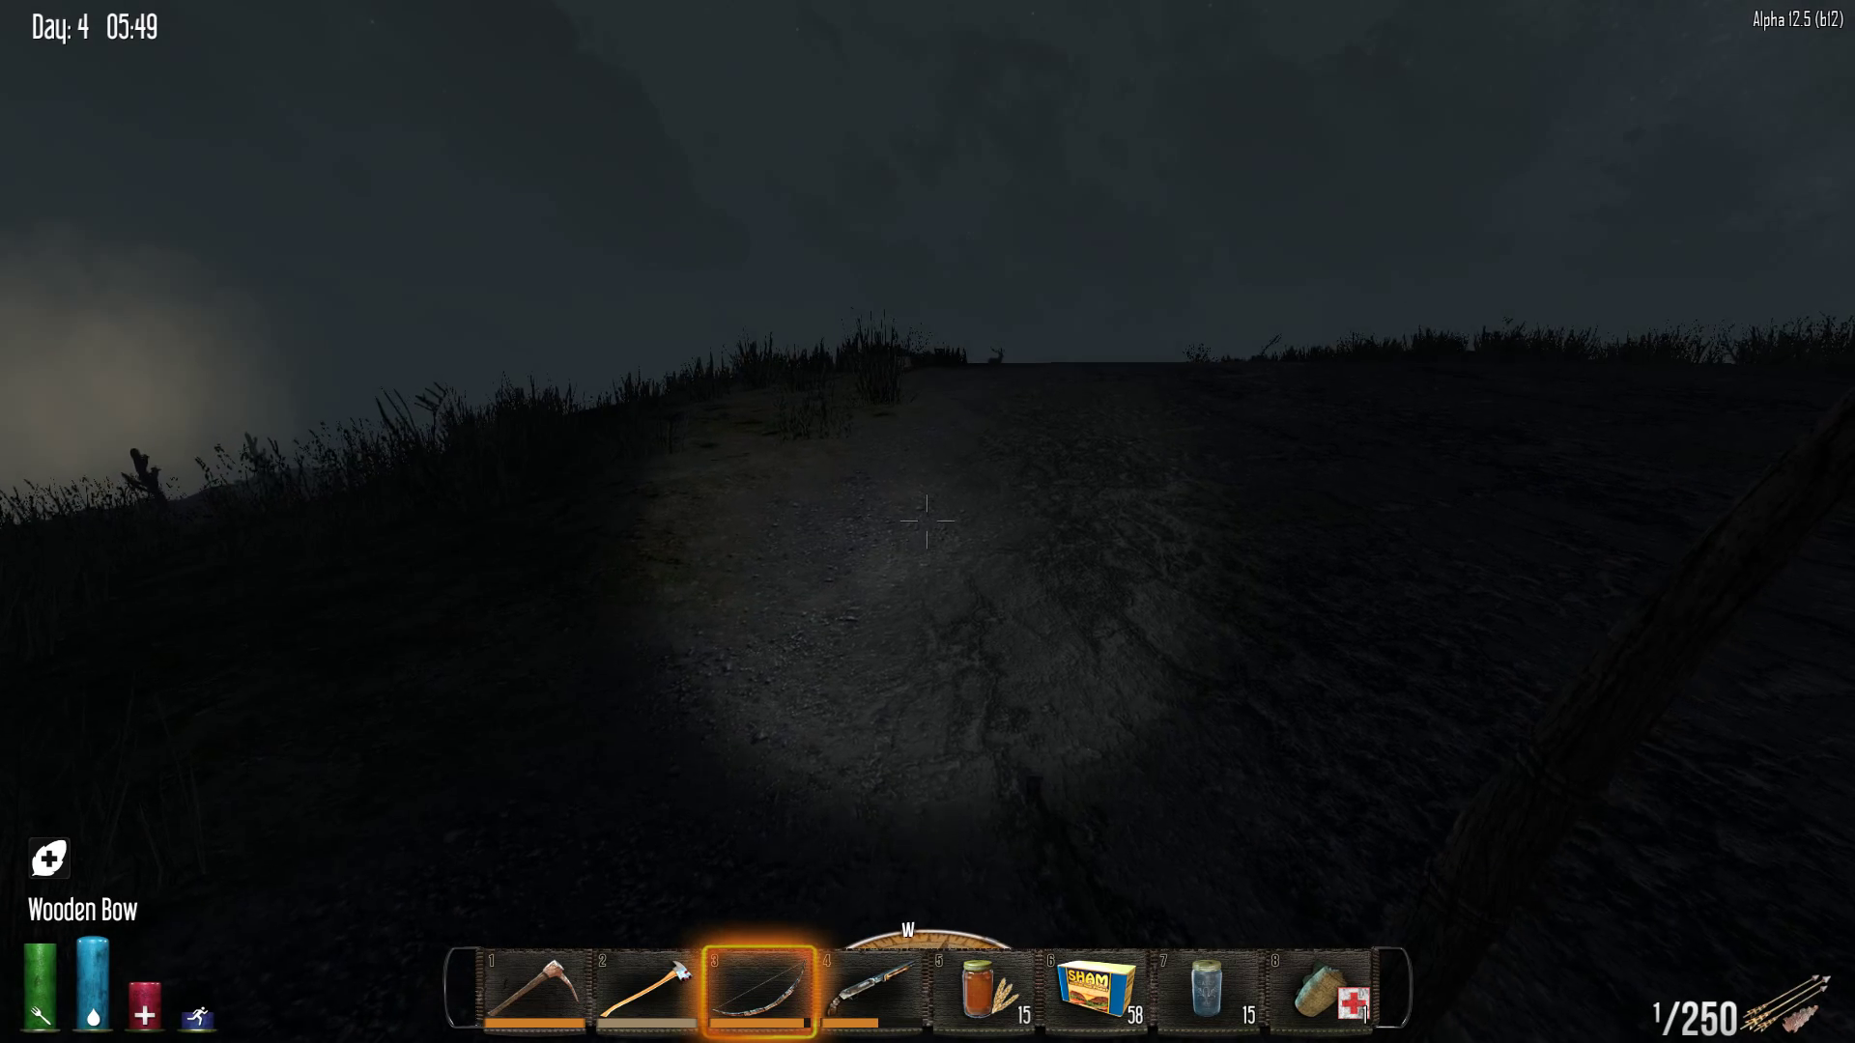
Follow the deer over the ridge, head west over the dark hill and crouch into tall grass
{"action": "key", "text": "w"}
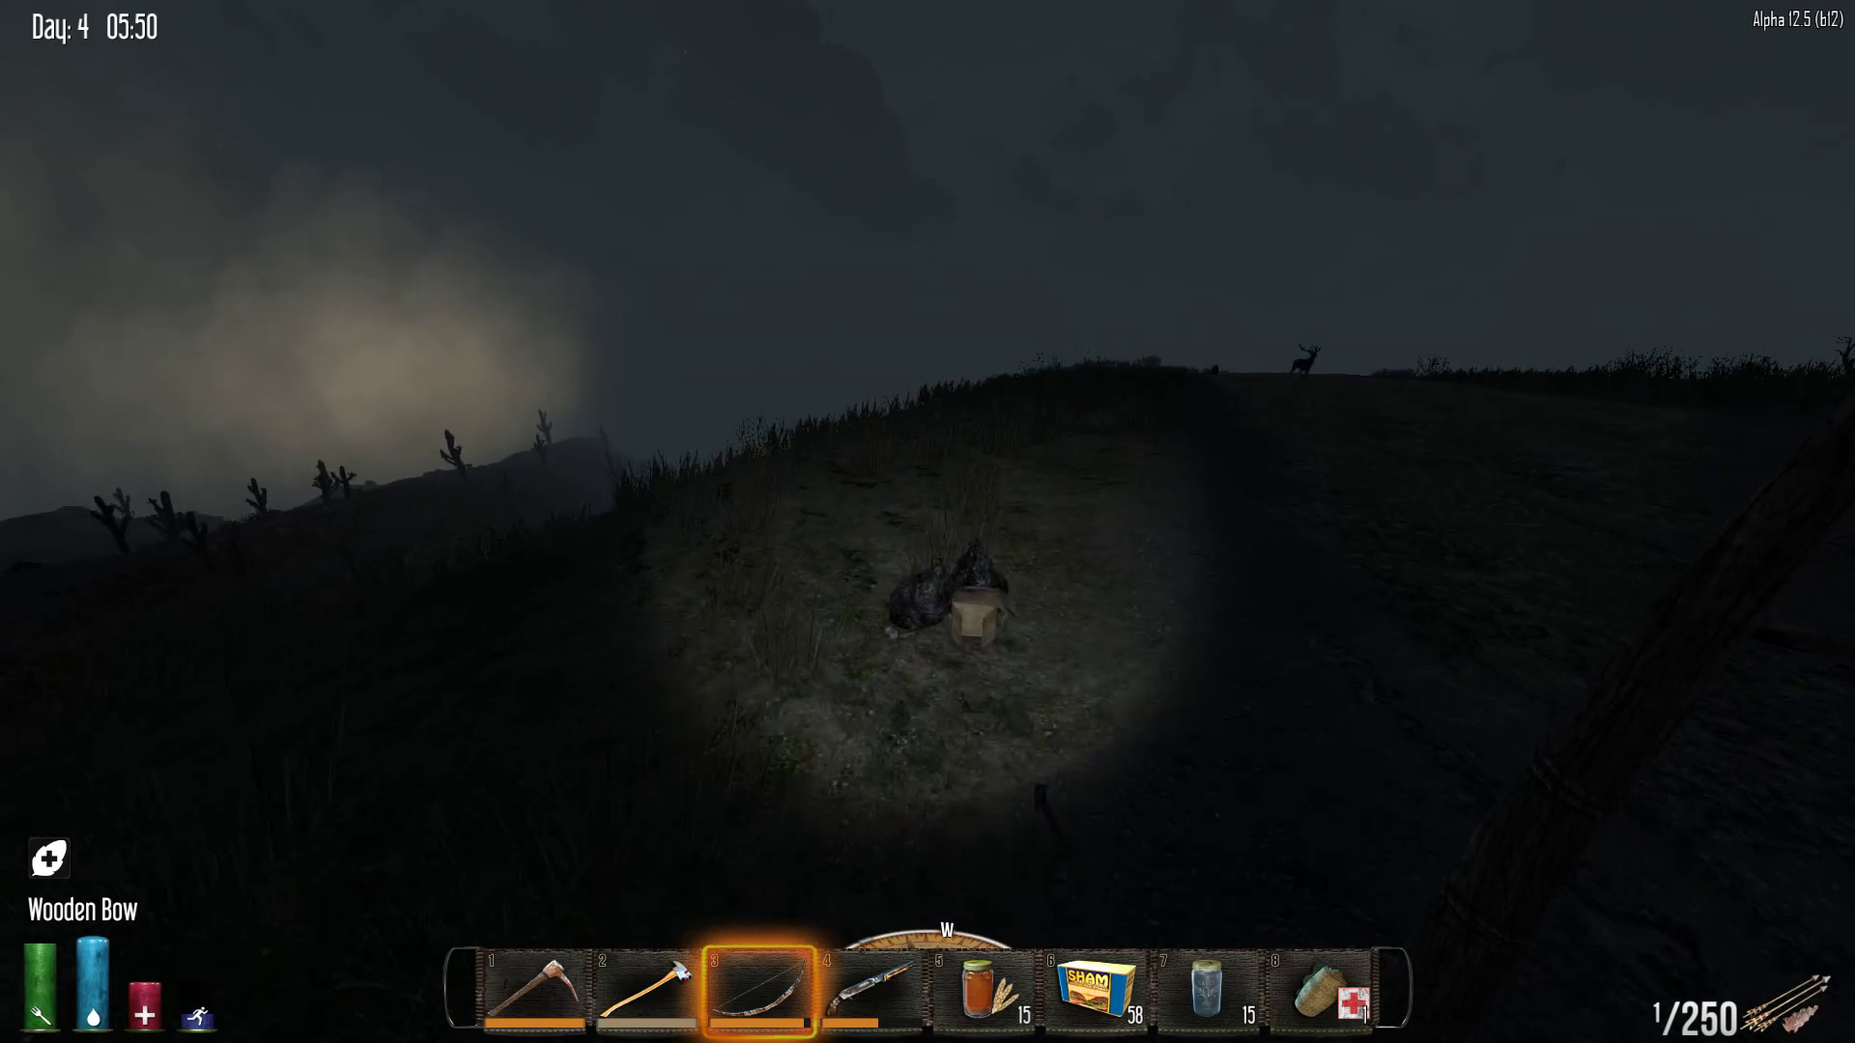
{"action": "key", "text": "w"}
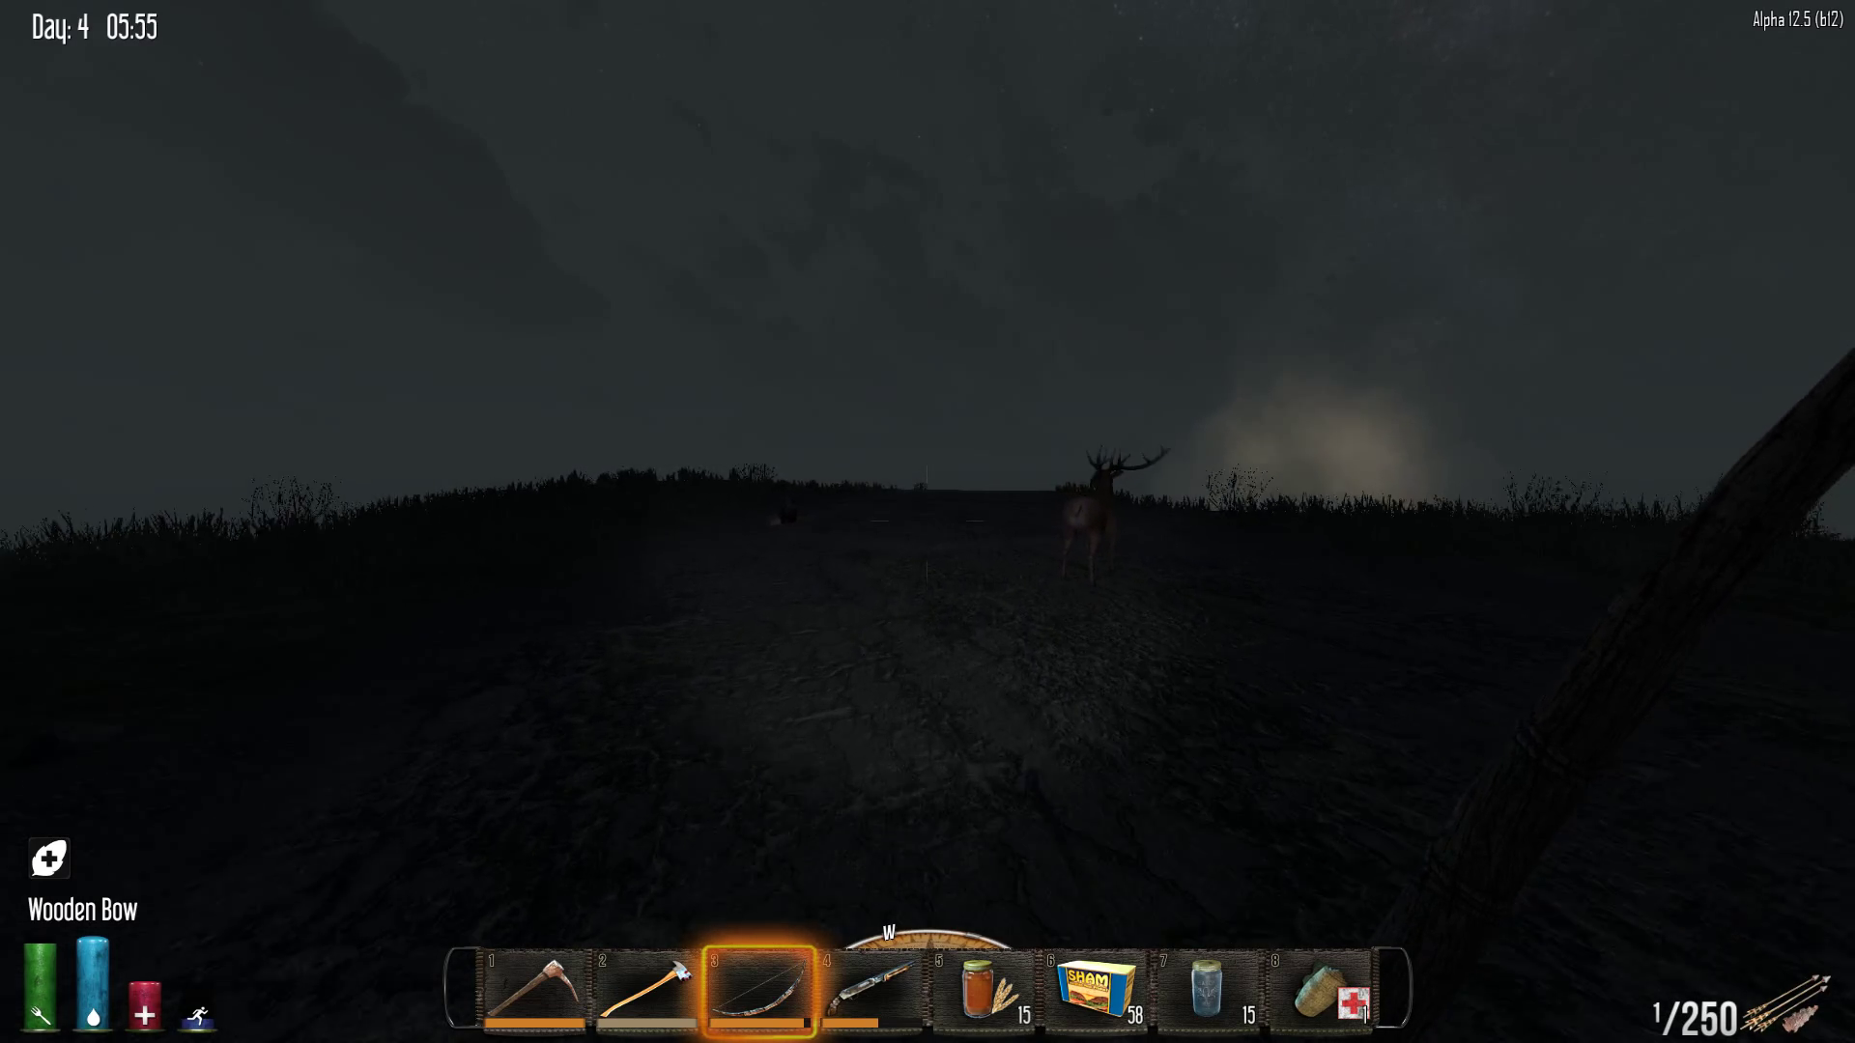
{"action": "key", "text": "w"}
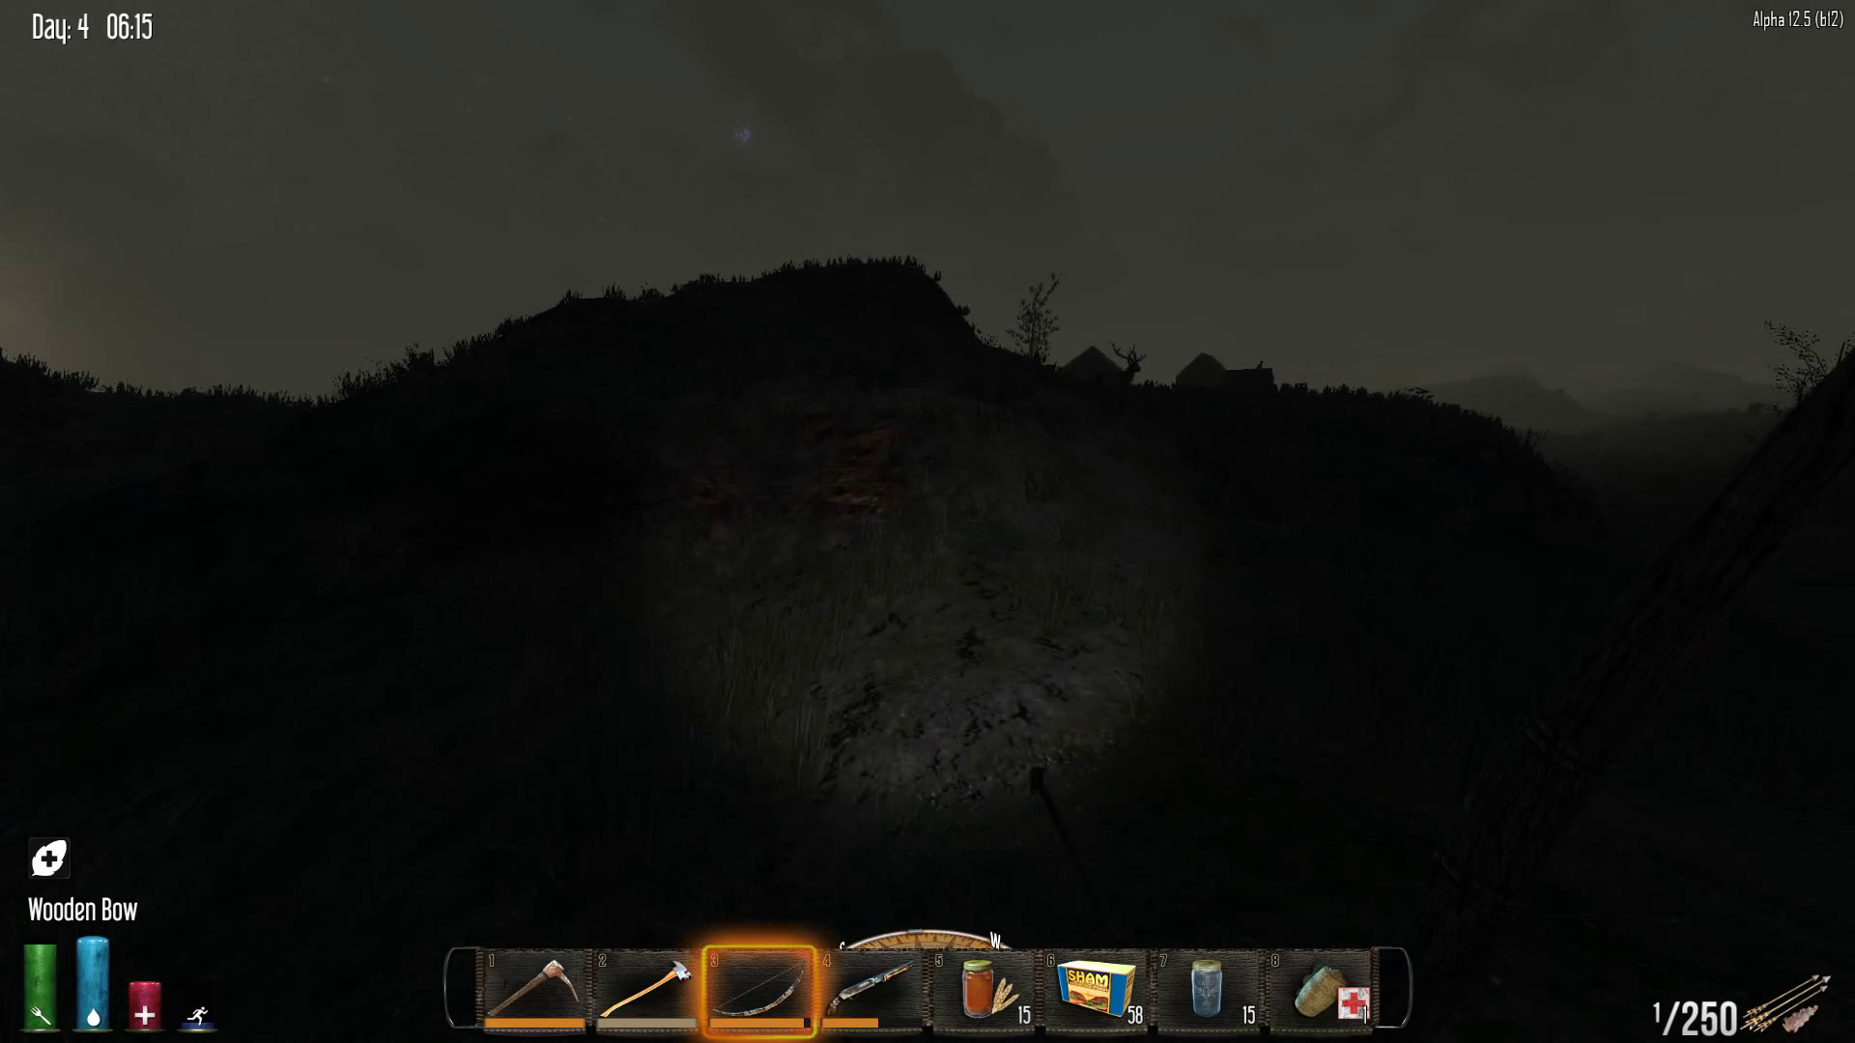
{"action": "key", "text": "w"}
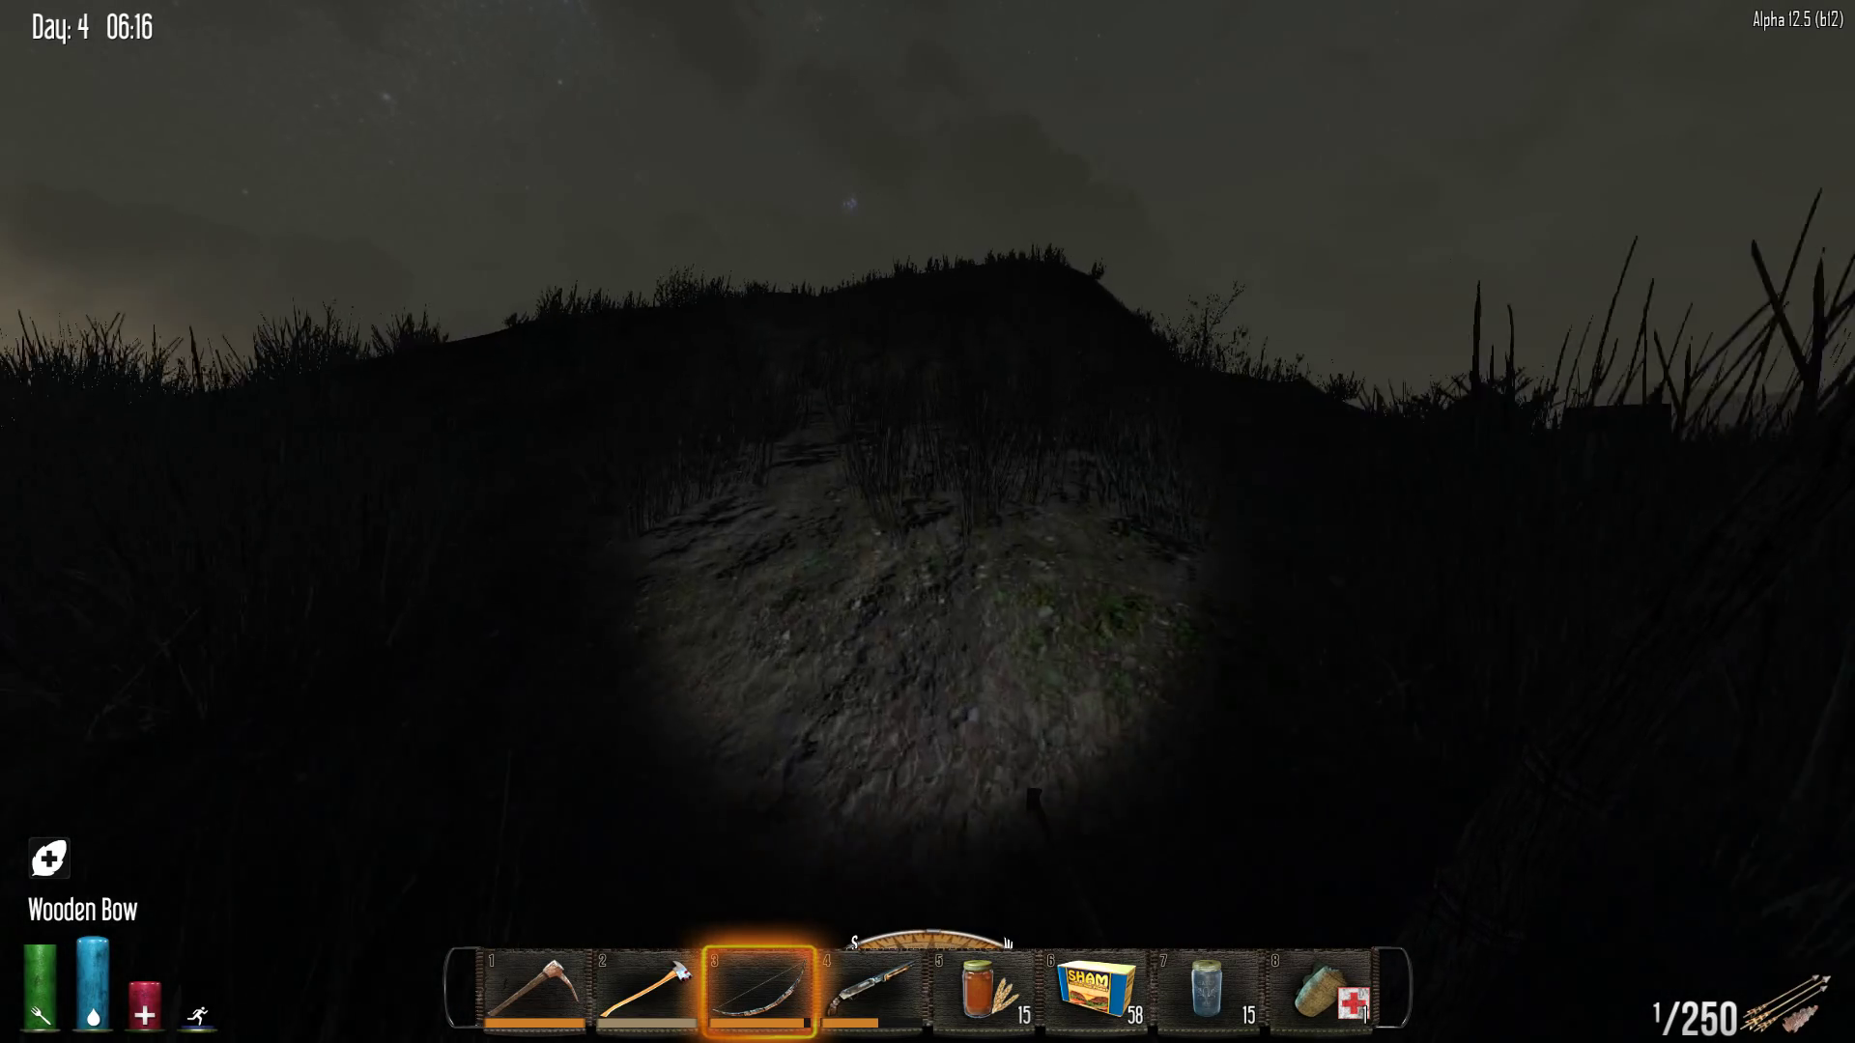
{"action": "key", "text": "w"}
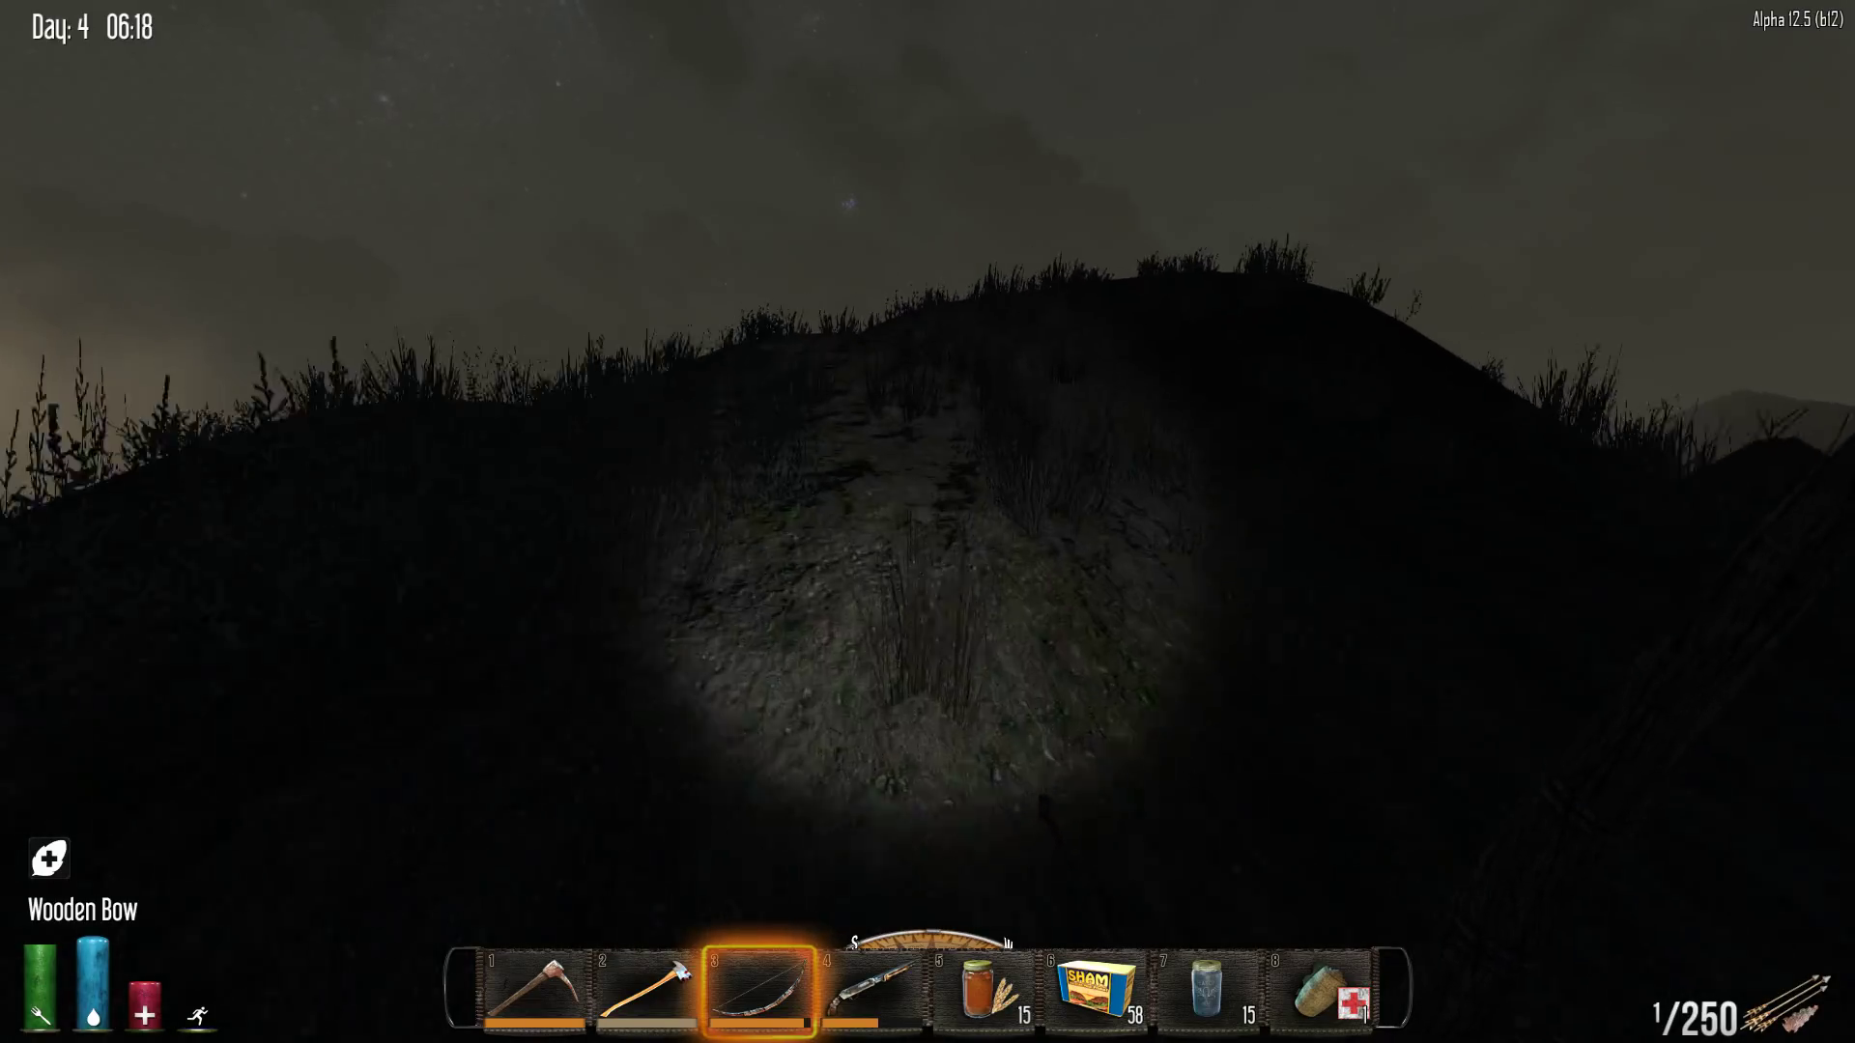
{"action": "key", "text": "w"}
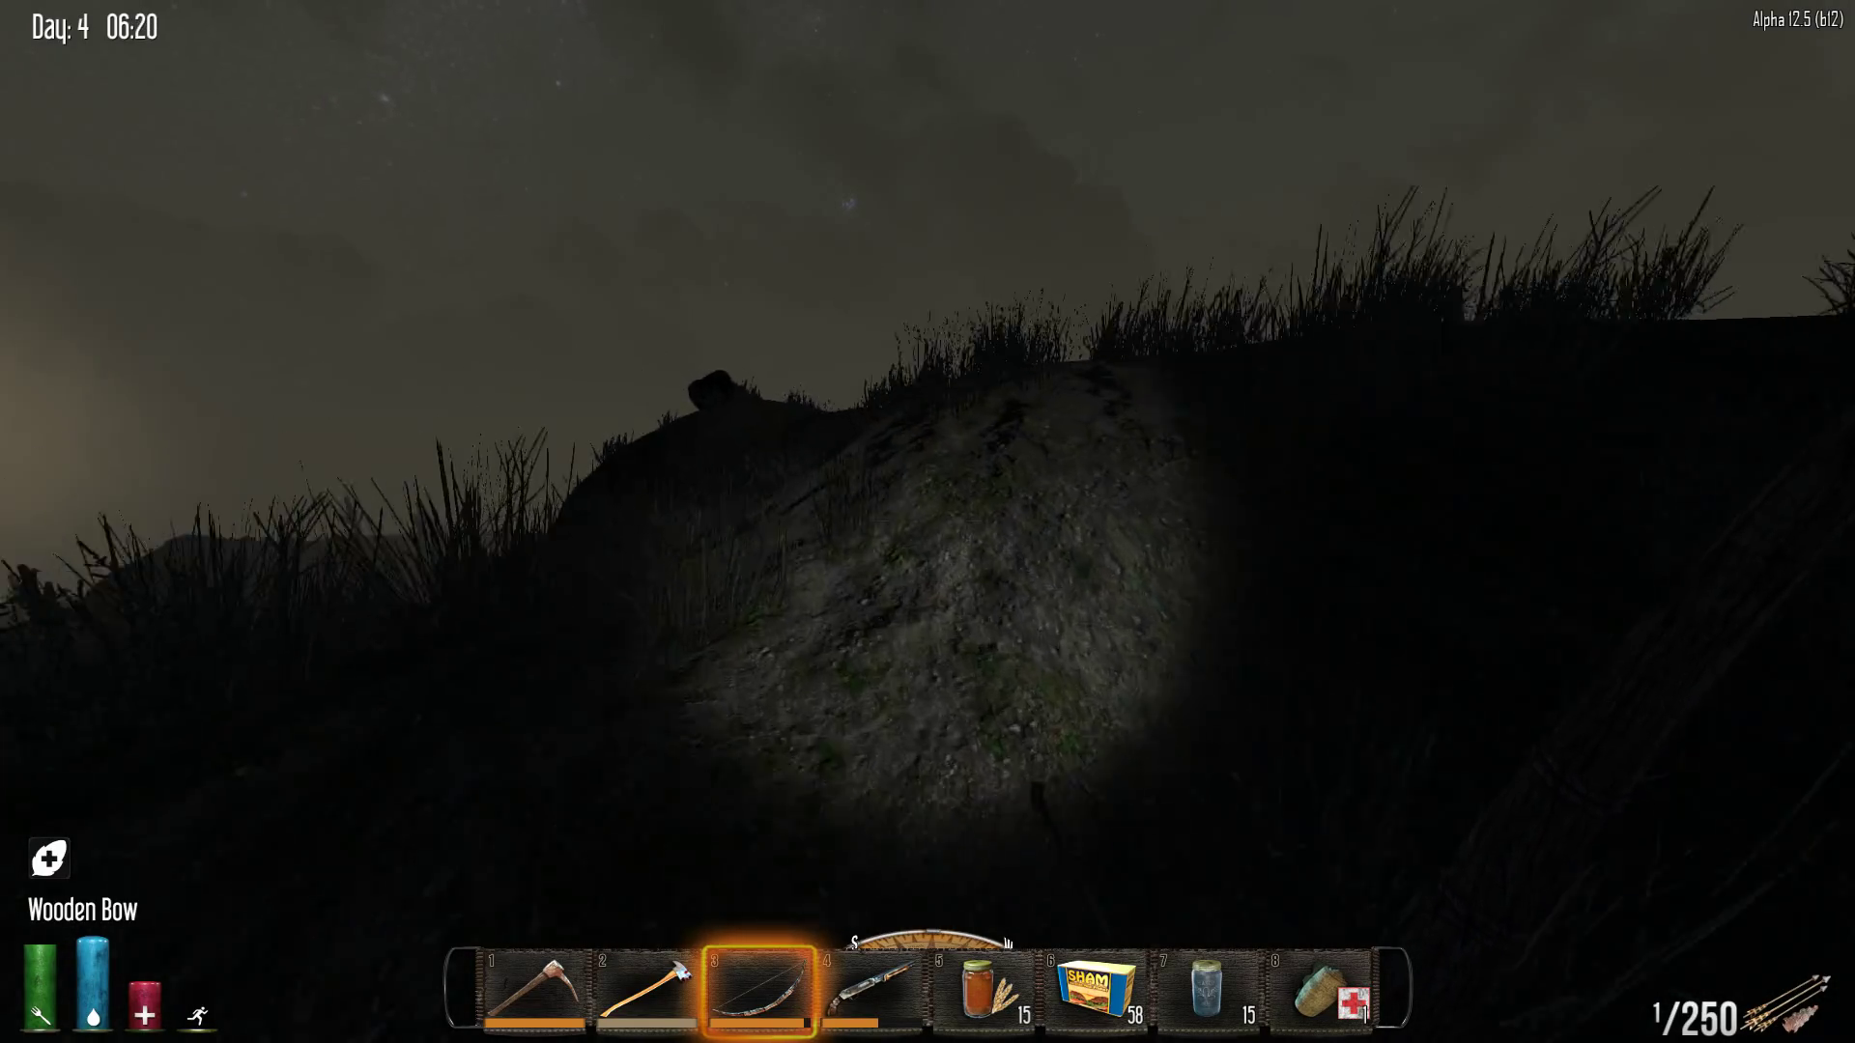
{"action": "key", "text": "w"}
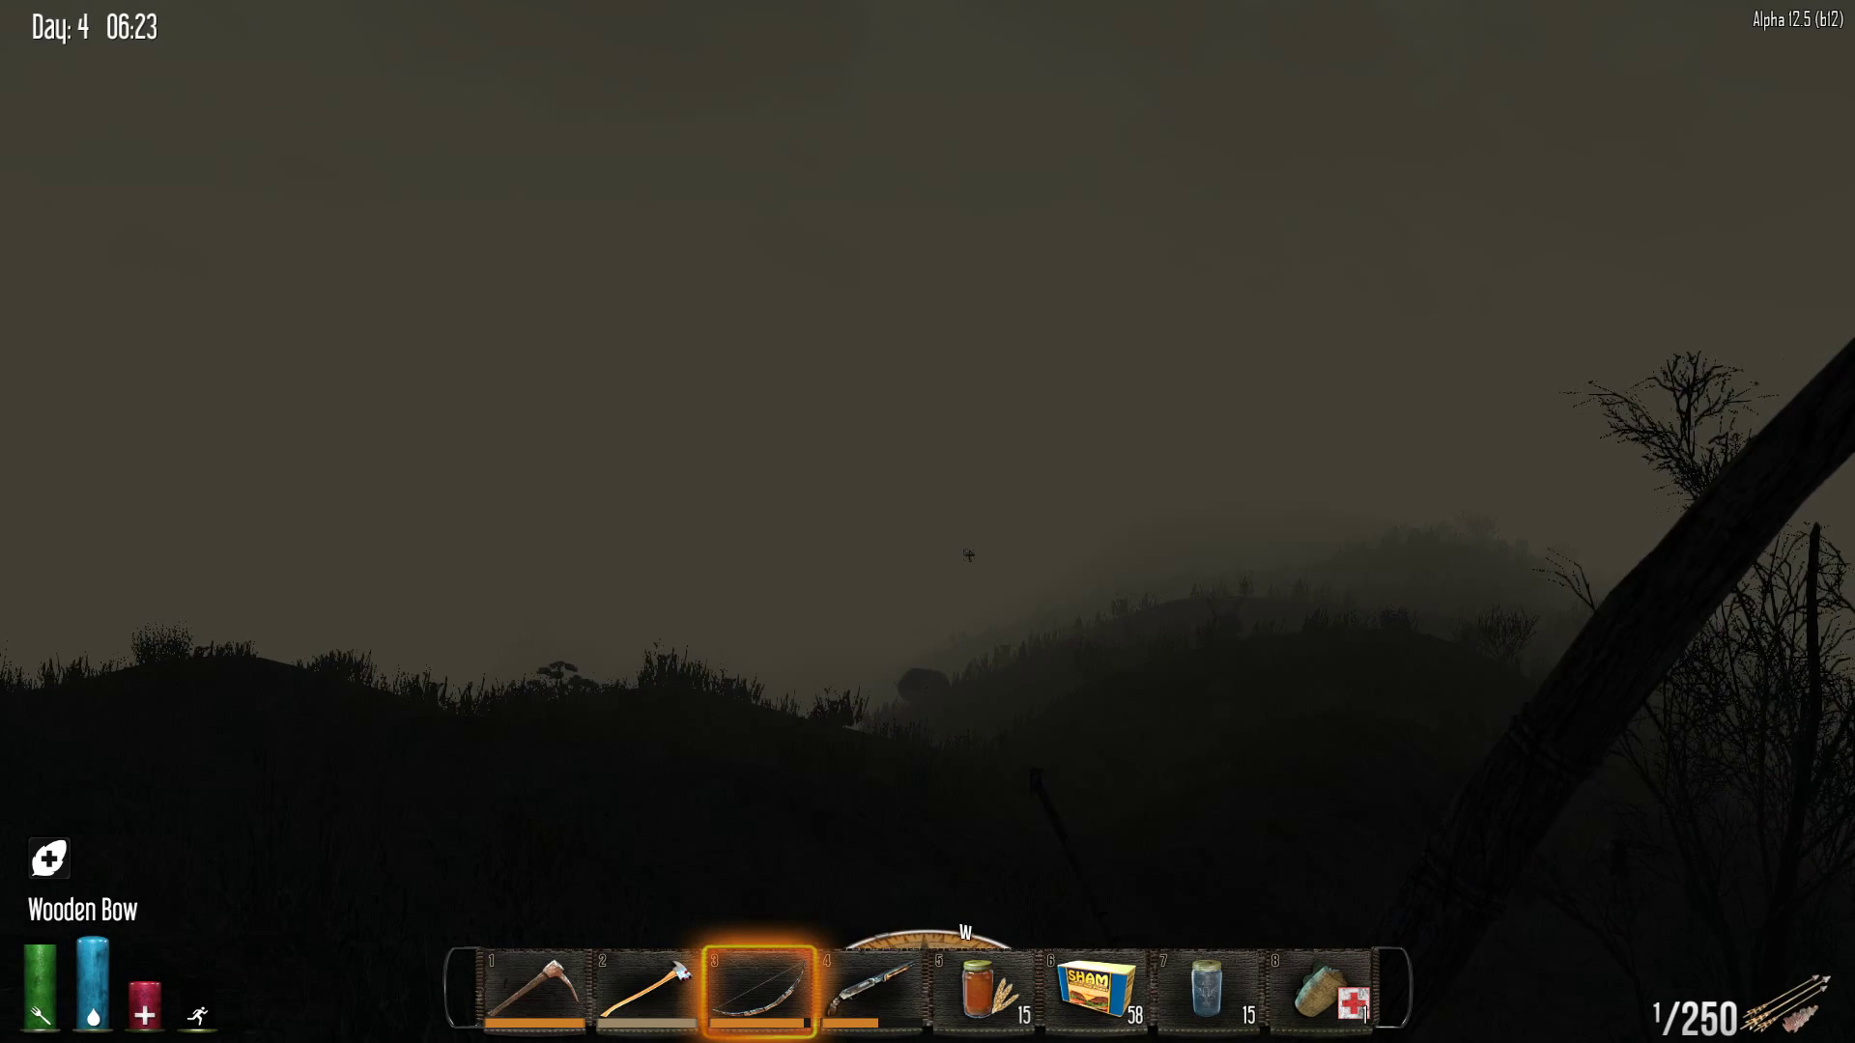
{"action": "key", "text": "ctrl"}
Sneak over the hilltop to the hut's wall and shoot an arrow at the zombie, leaving 249
{"action": "key", "text": "w"}
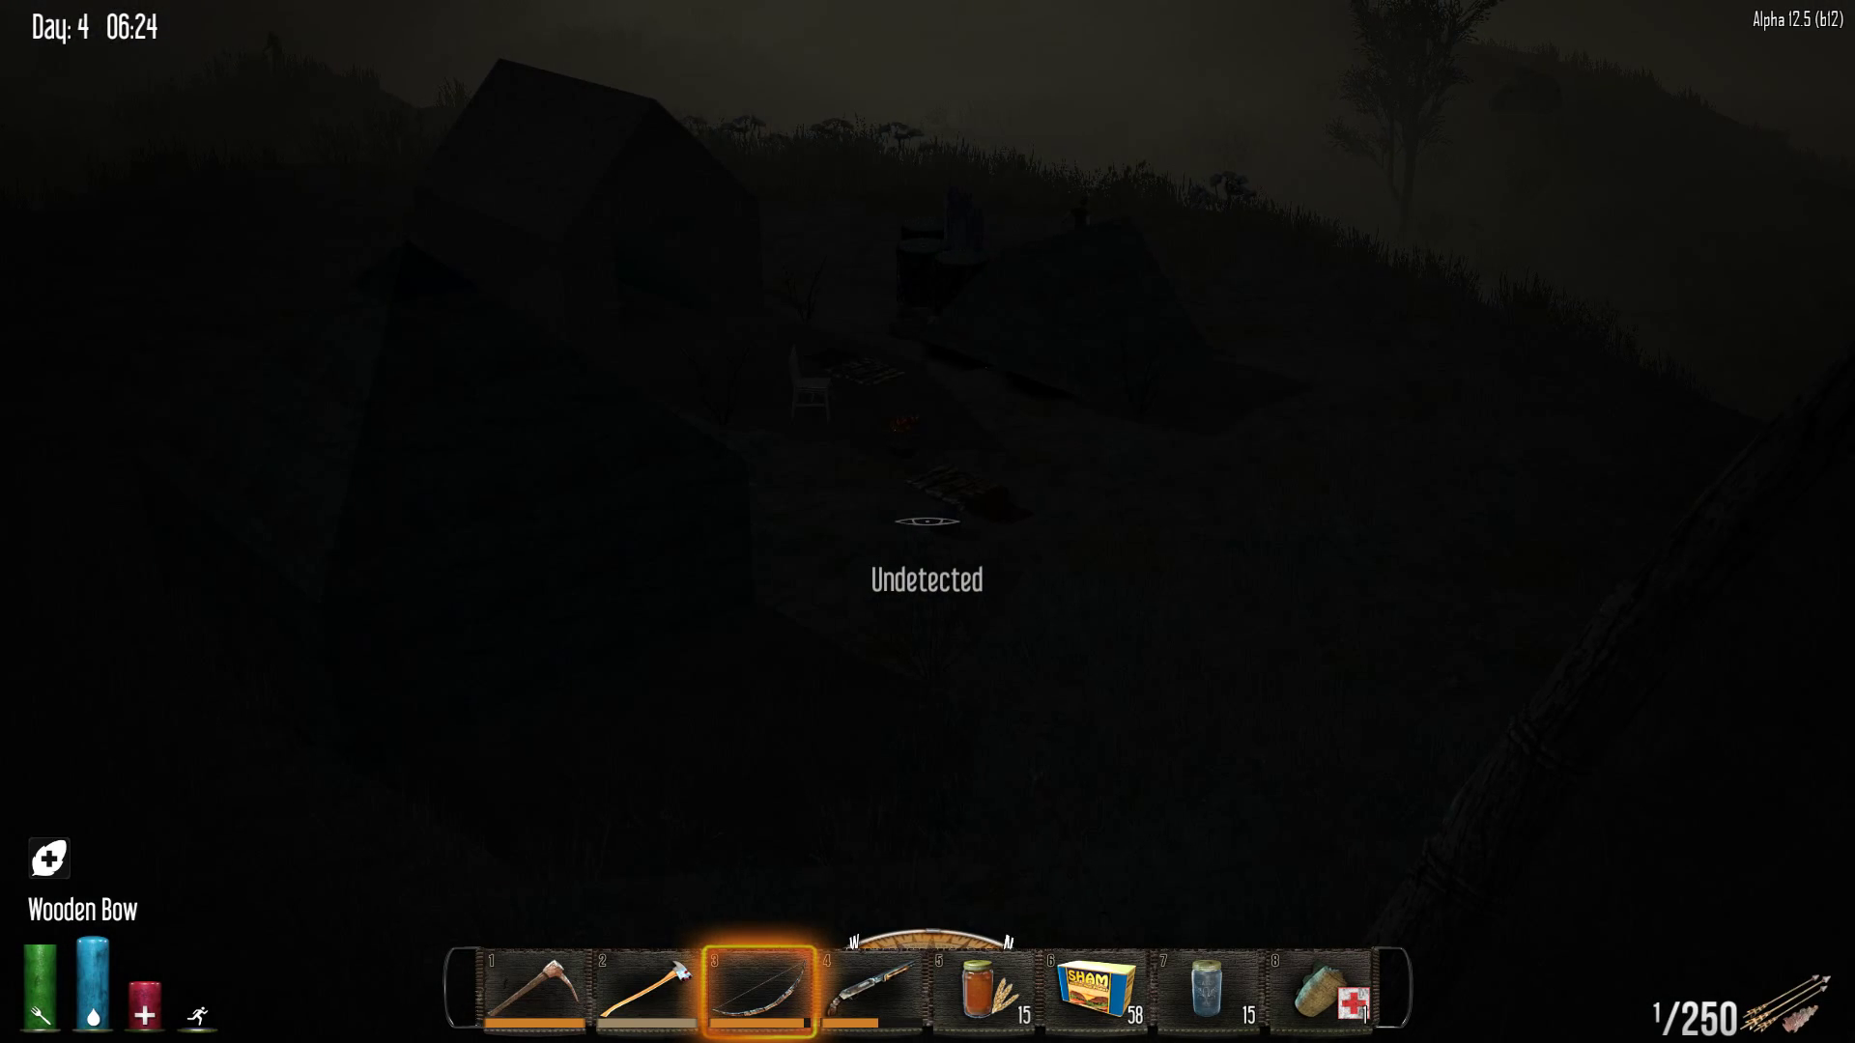
{"action": "key", "text": "w"}
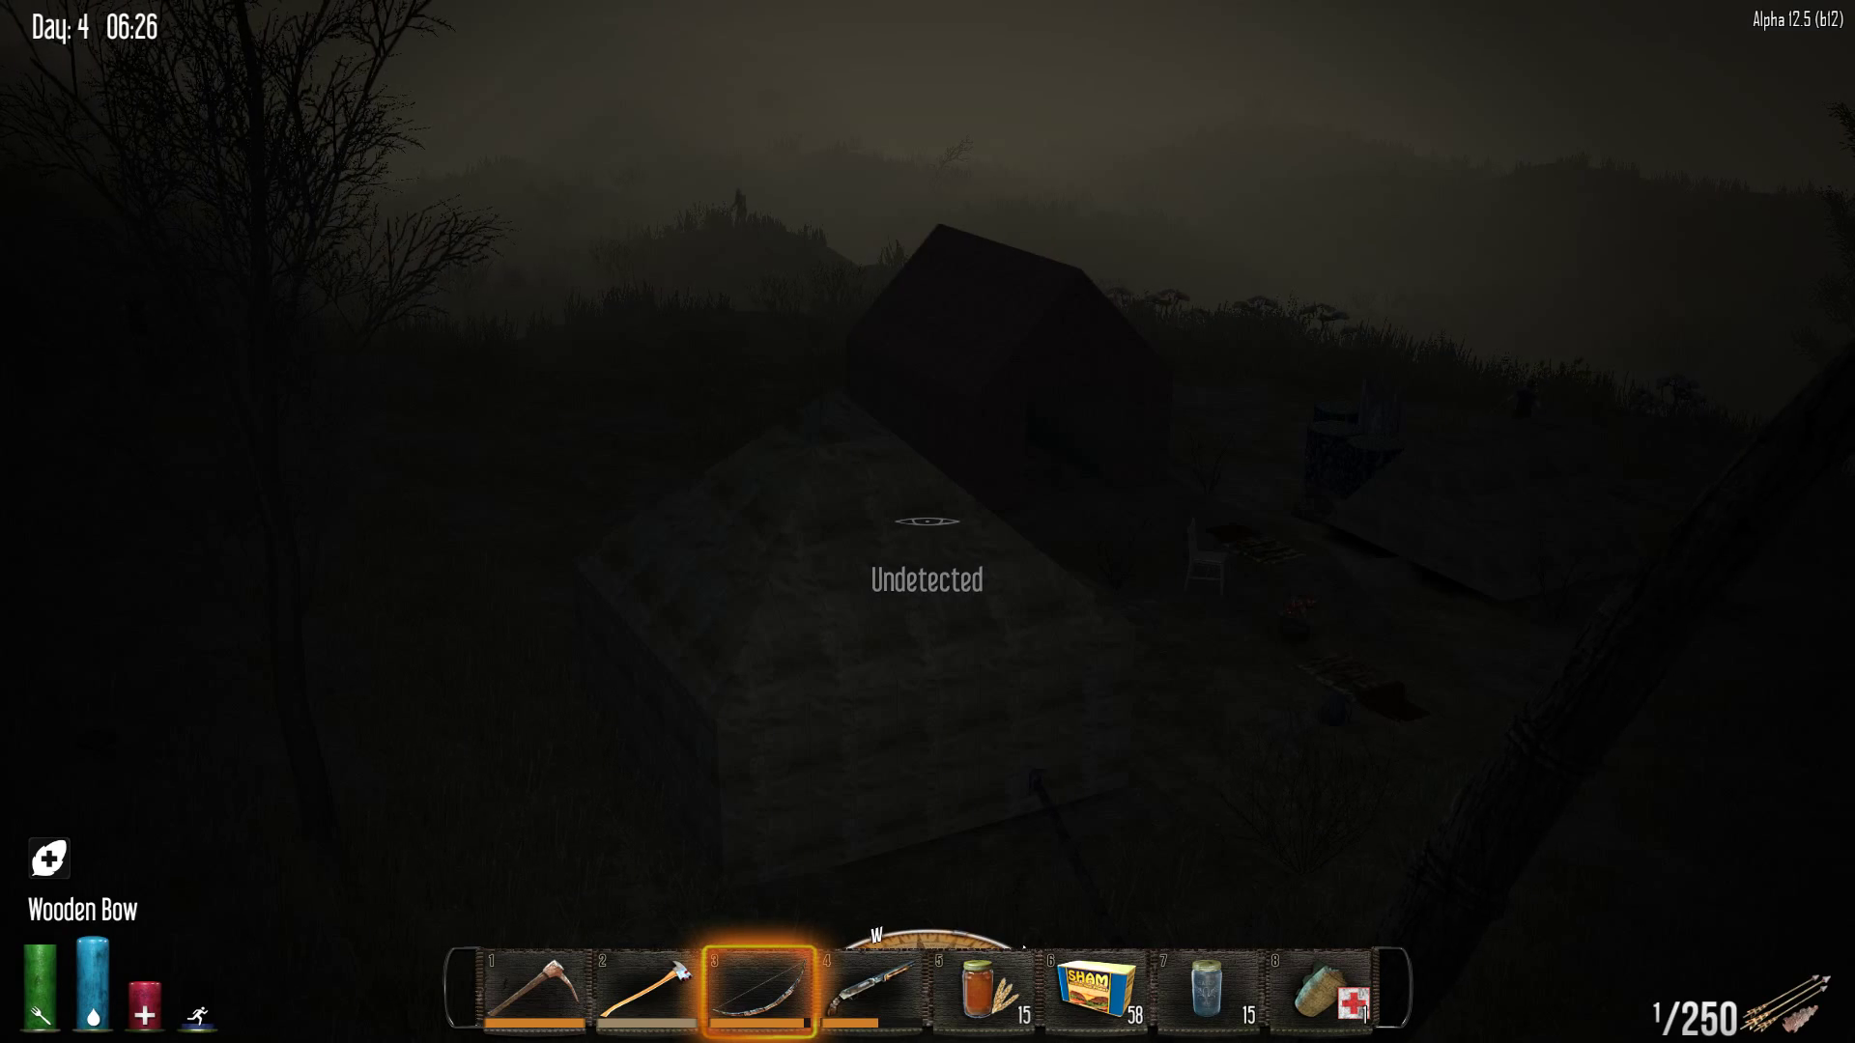
{"action": "key", "text": "w"}
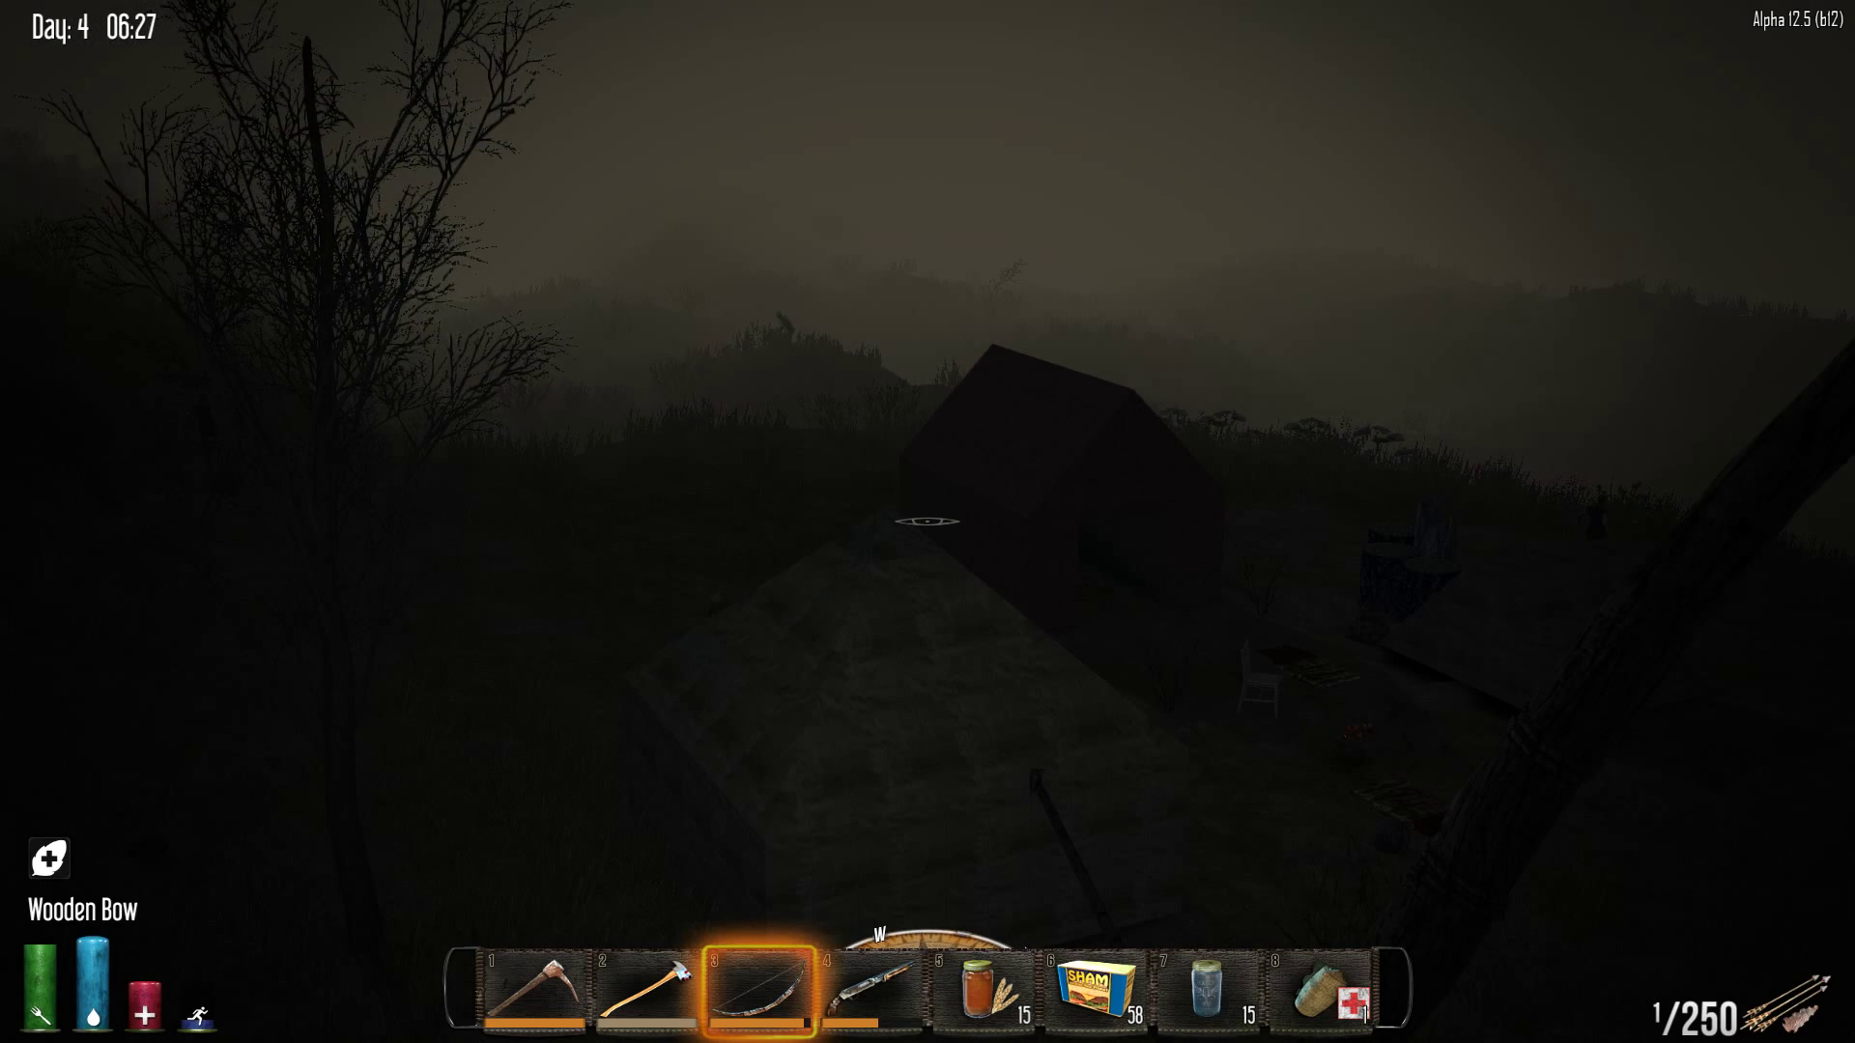
{"action": "key", "text": "s"}
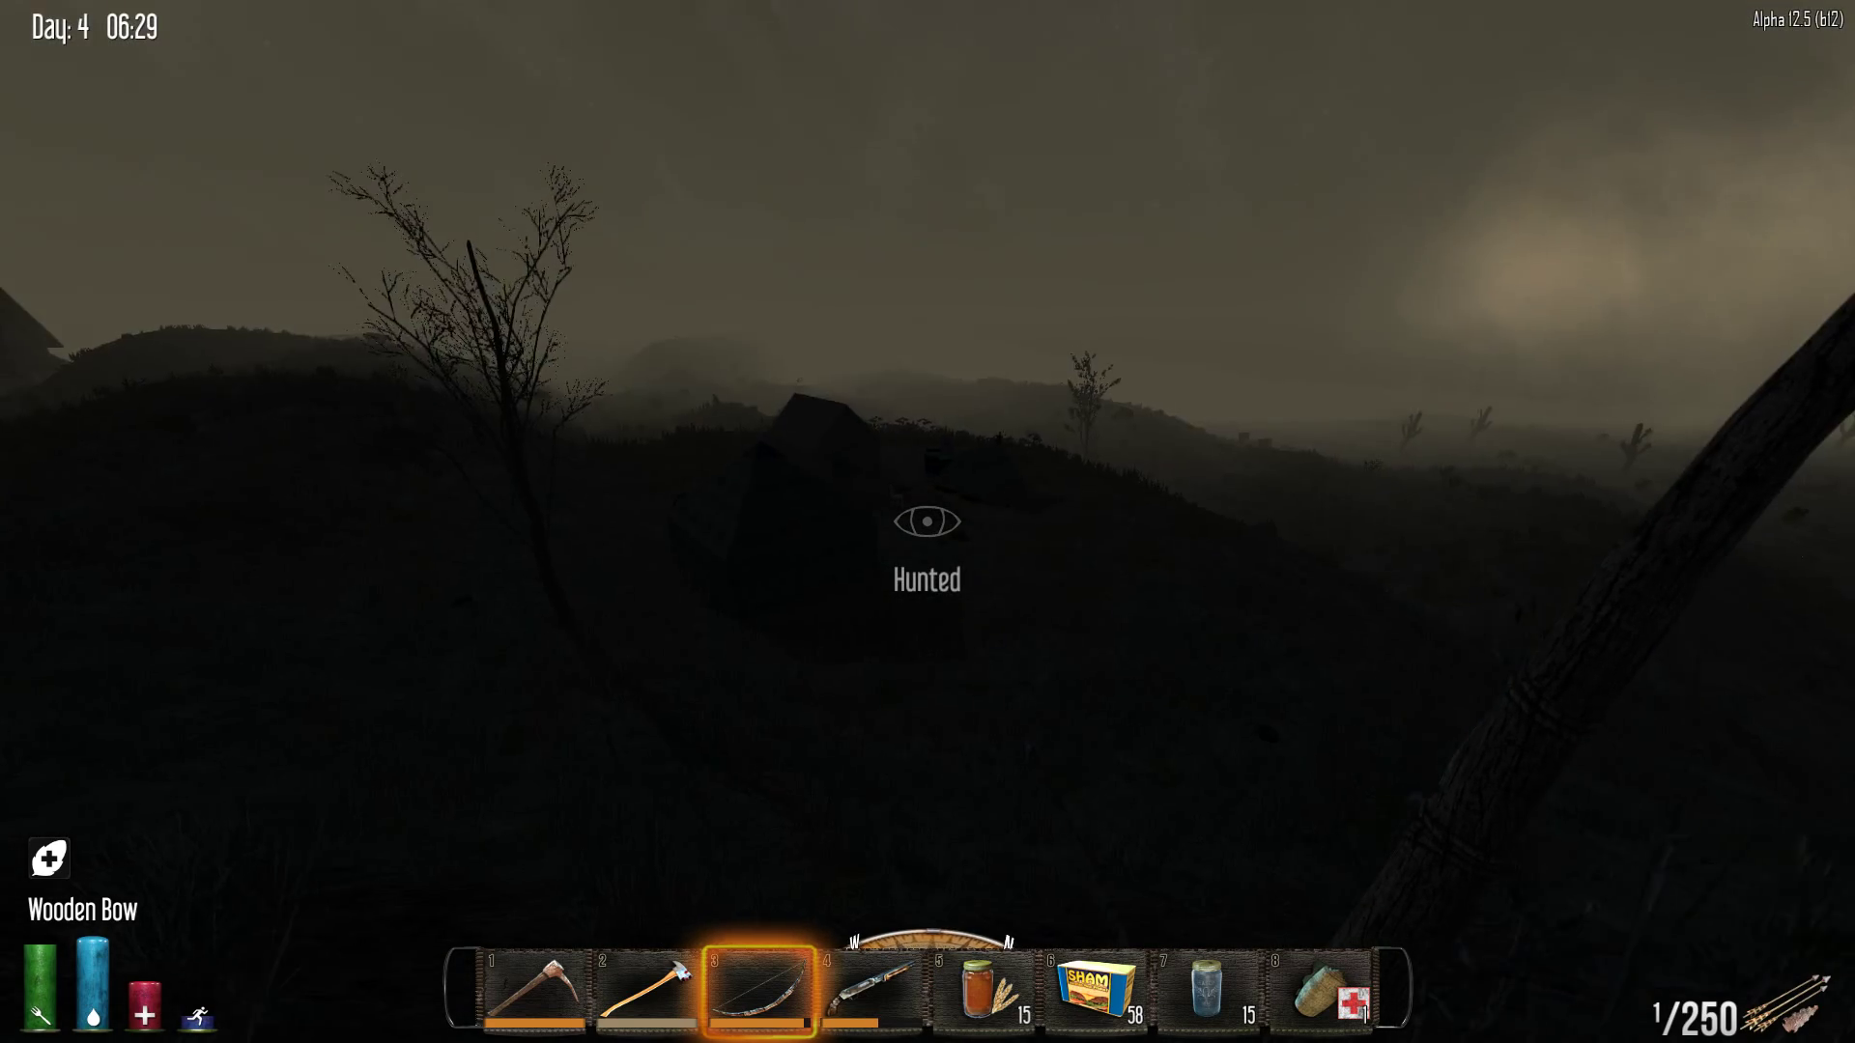
{"action": "key", "text": "w"}
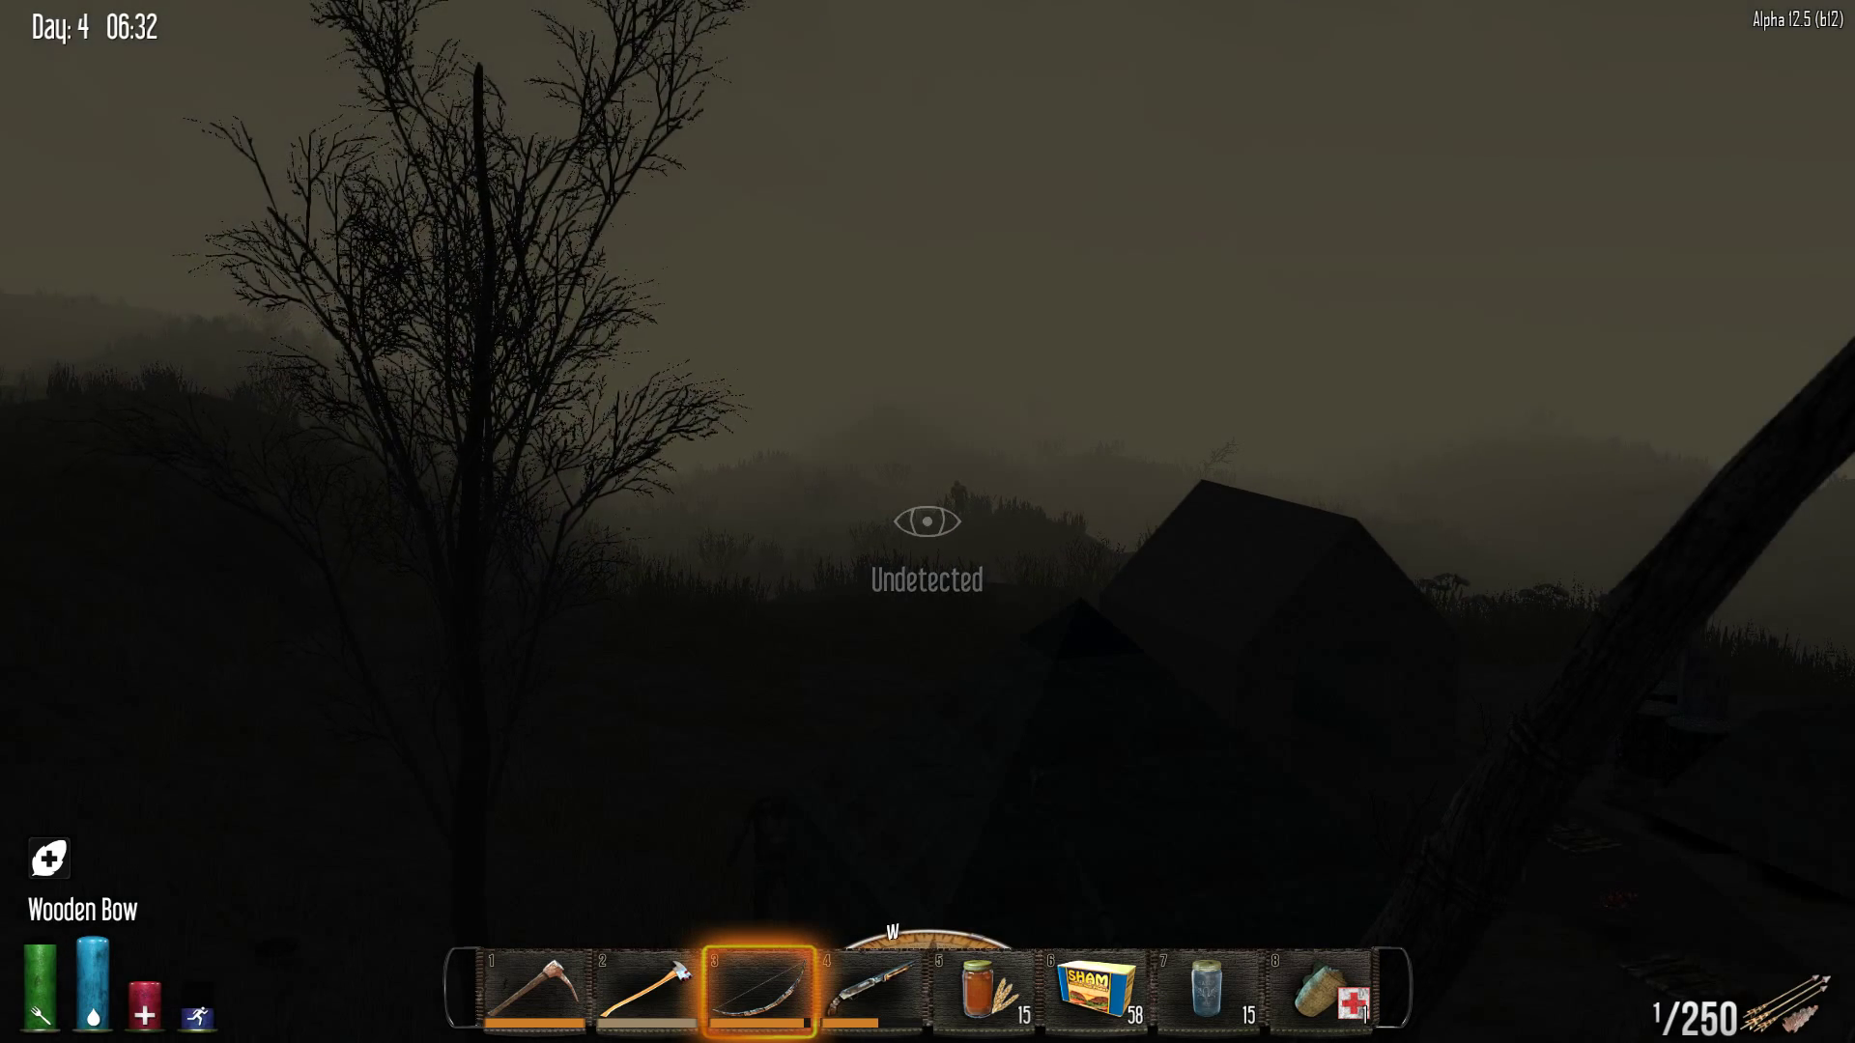
{"action": "key", "text": "w"}
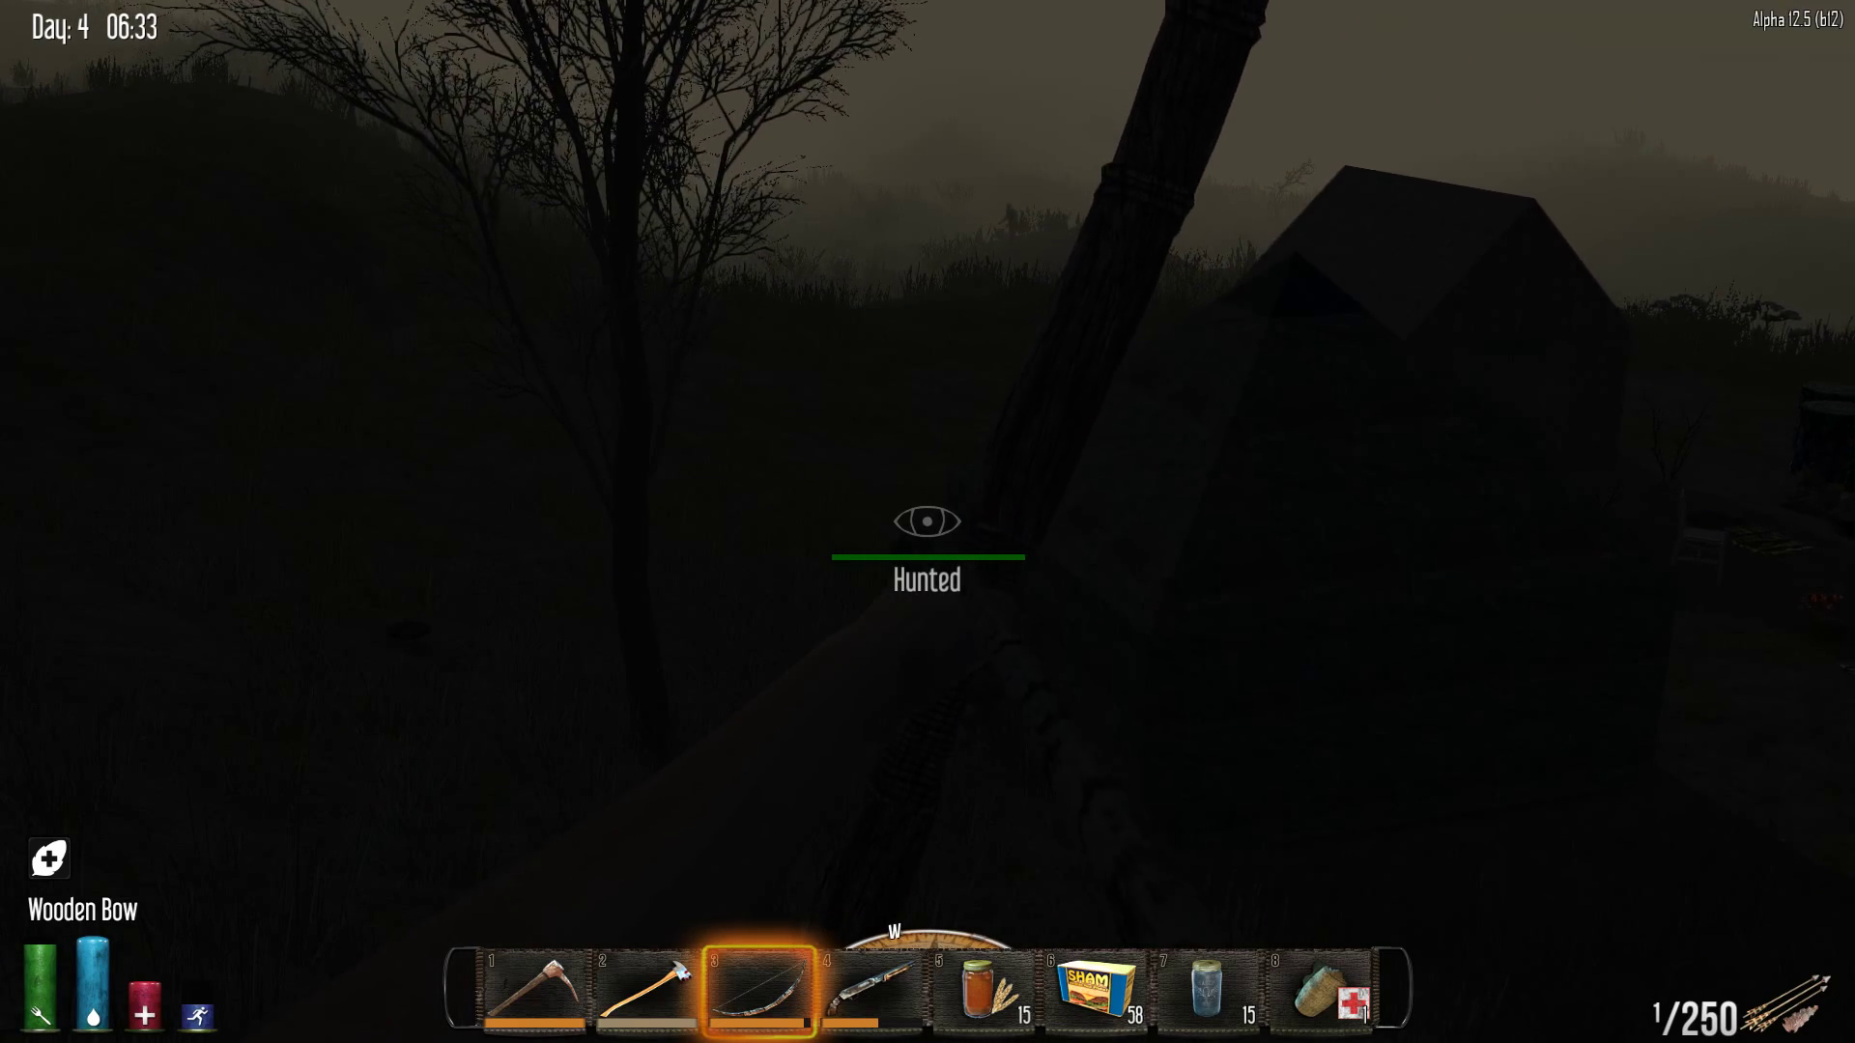
{"action": "key", "text": "w"}
{"action": "key", "text": "w"}
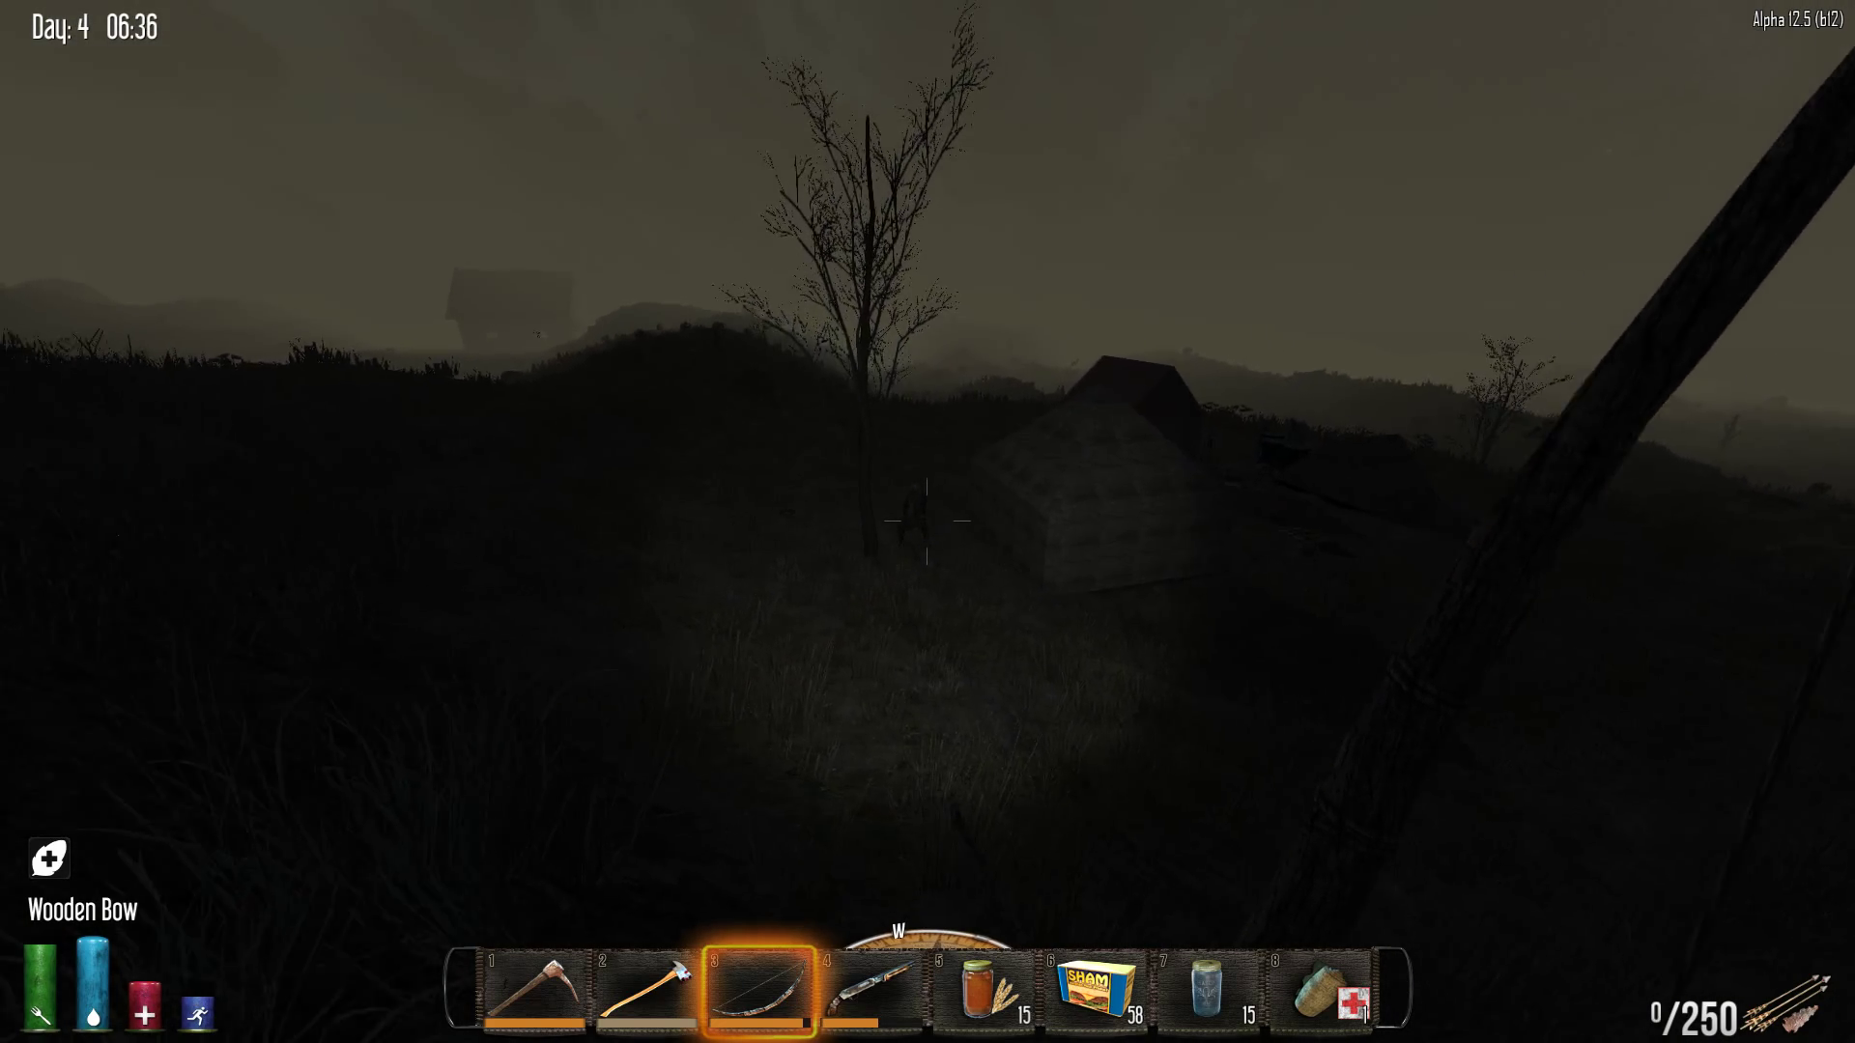
{"action": "left_click", "coordinate": [927, 523]}
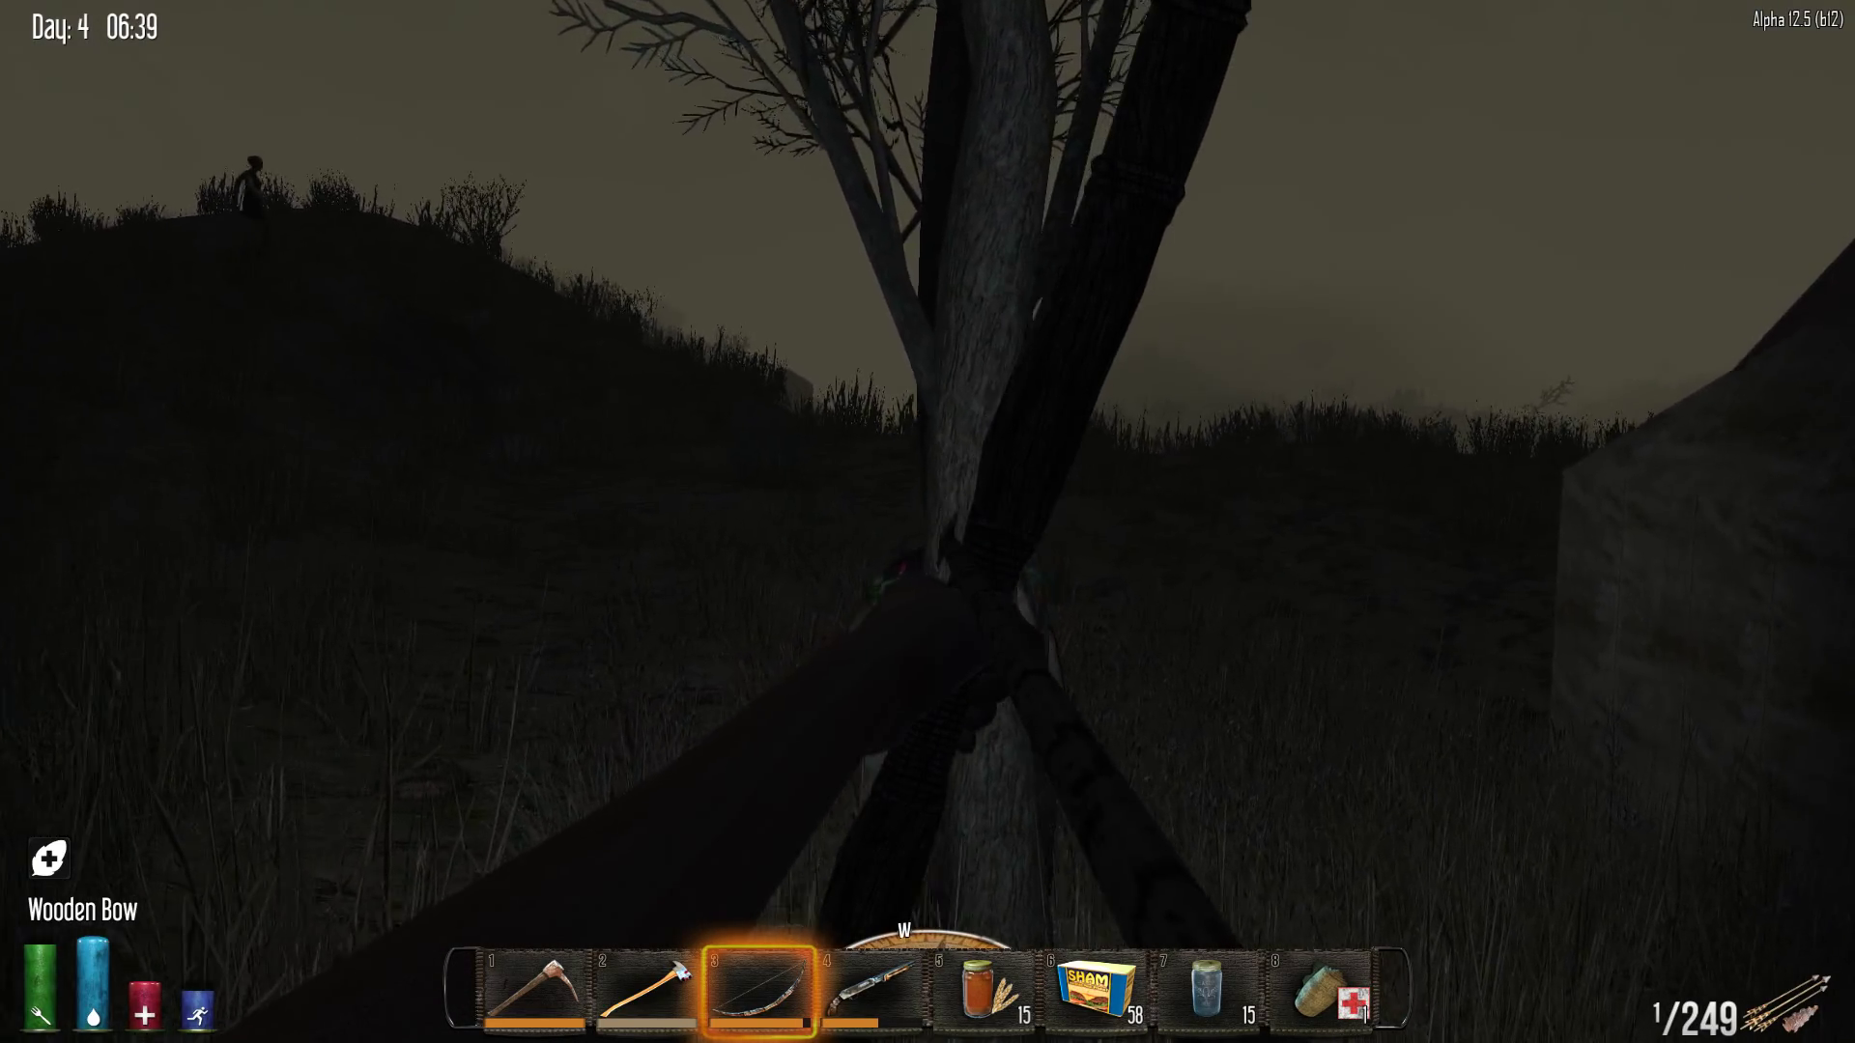
Shoot the first zombie dead with arrows and search its body
{"action": "left_click", "coordinate": [927, 523]}
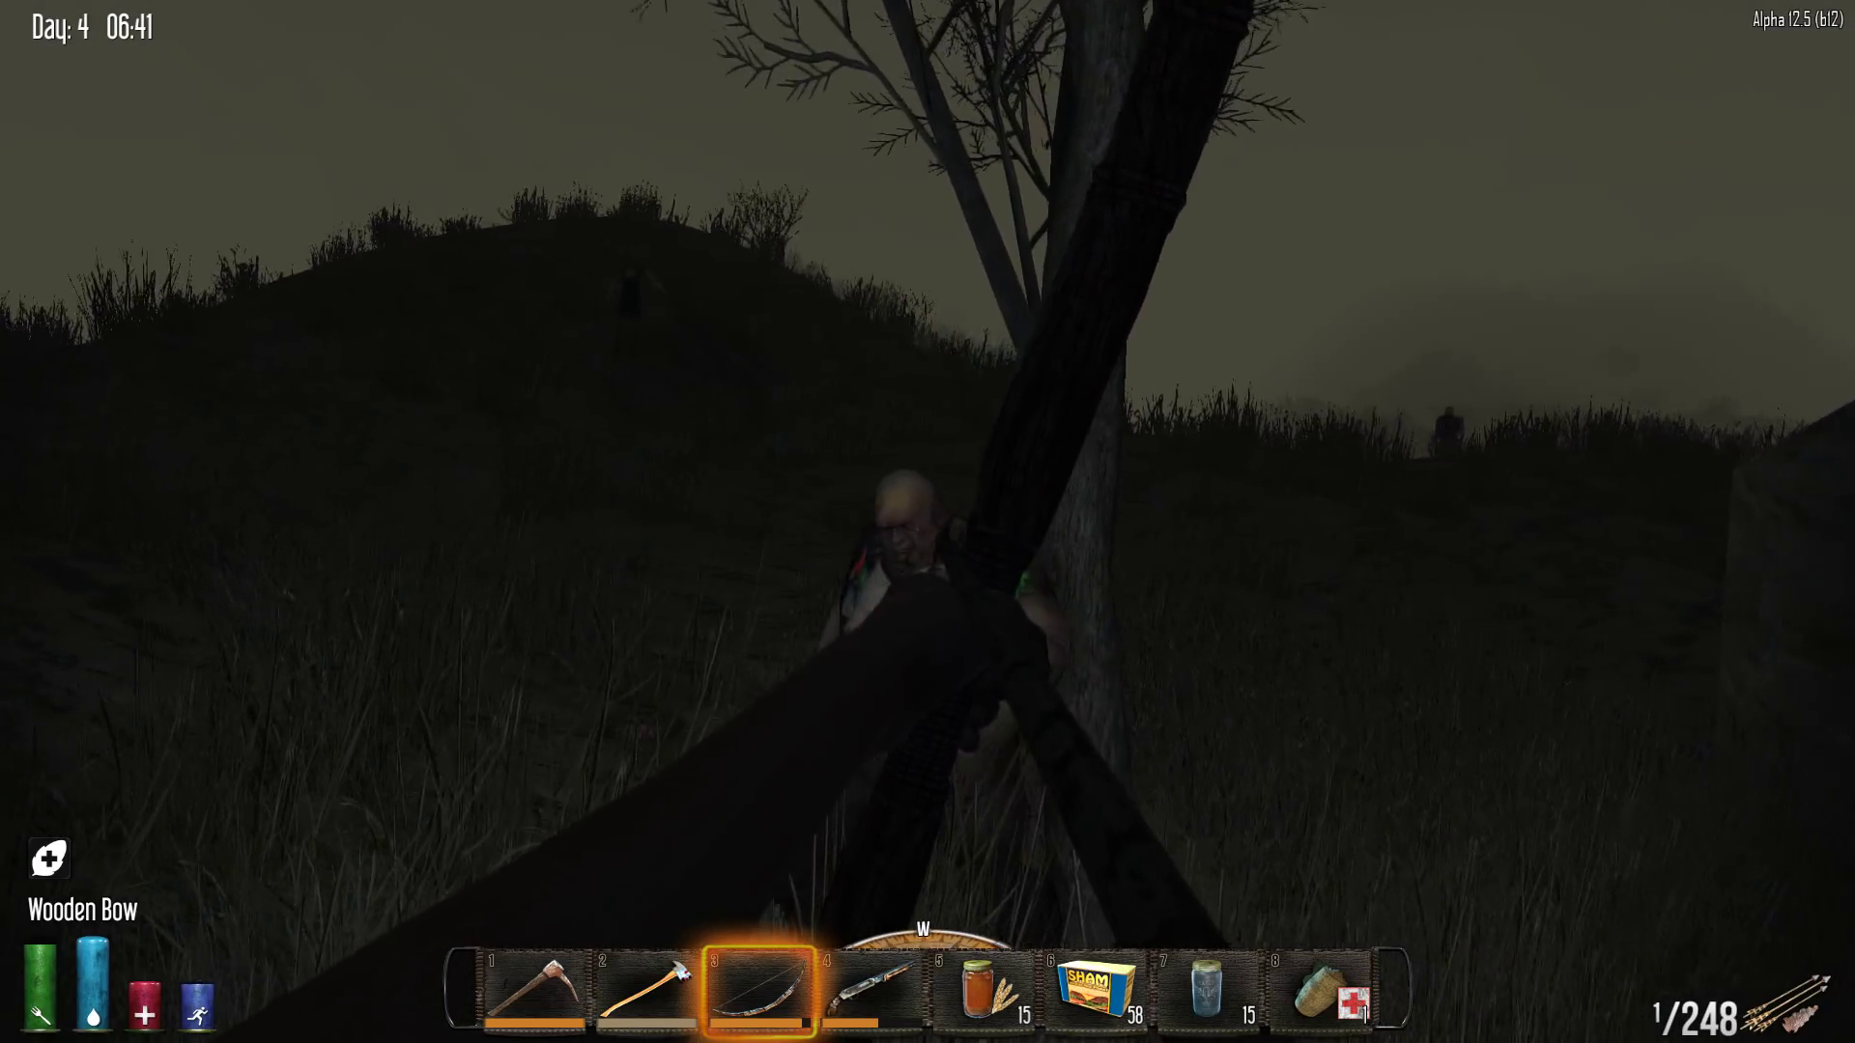
{"action": "left_click", "coordinate": [928, 522]}
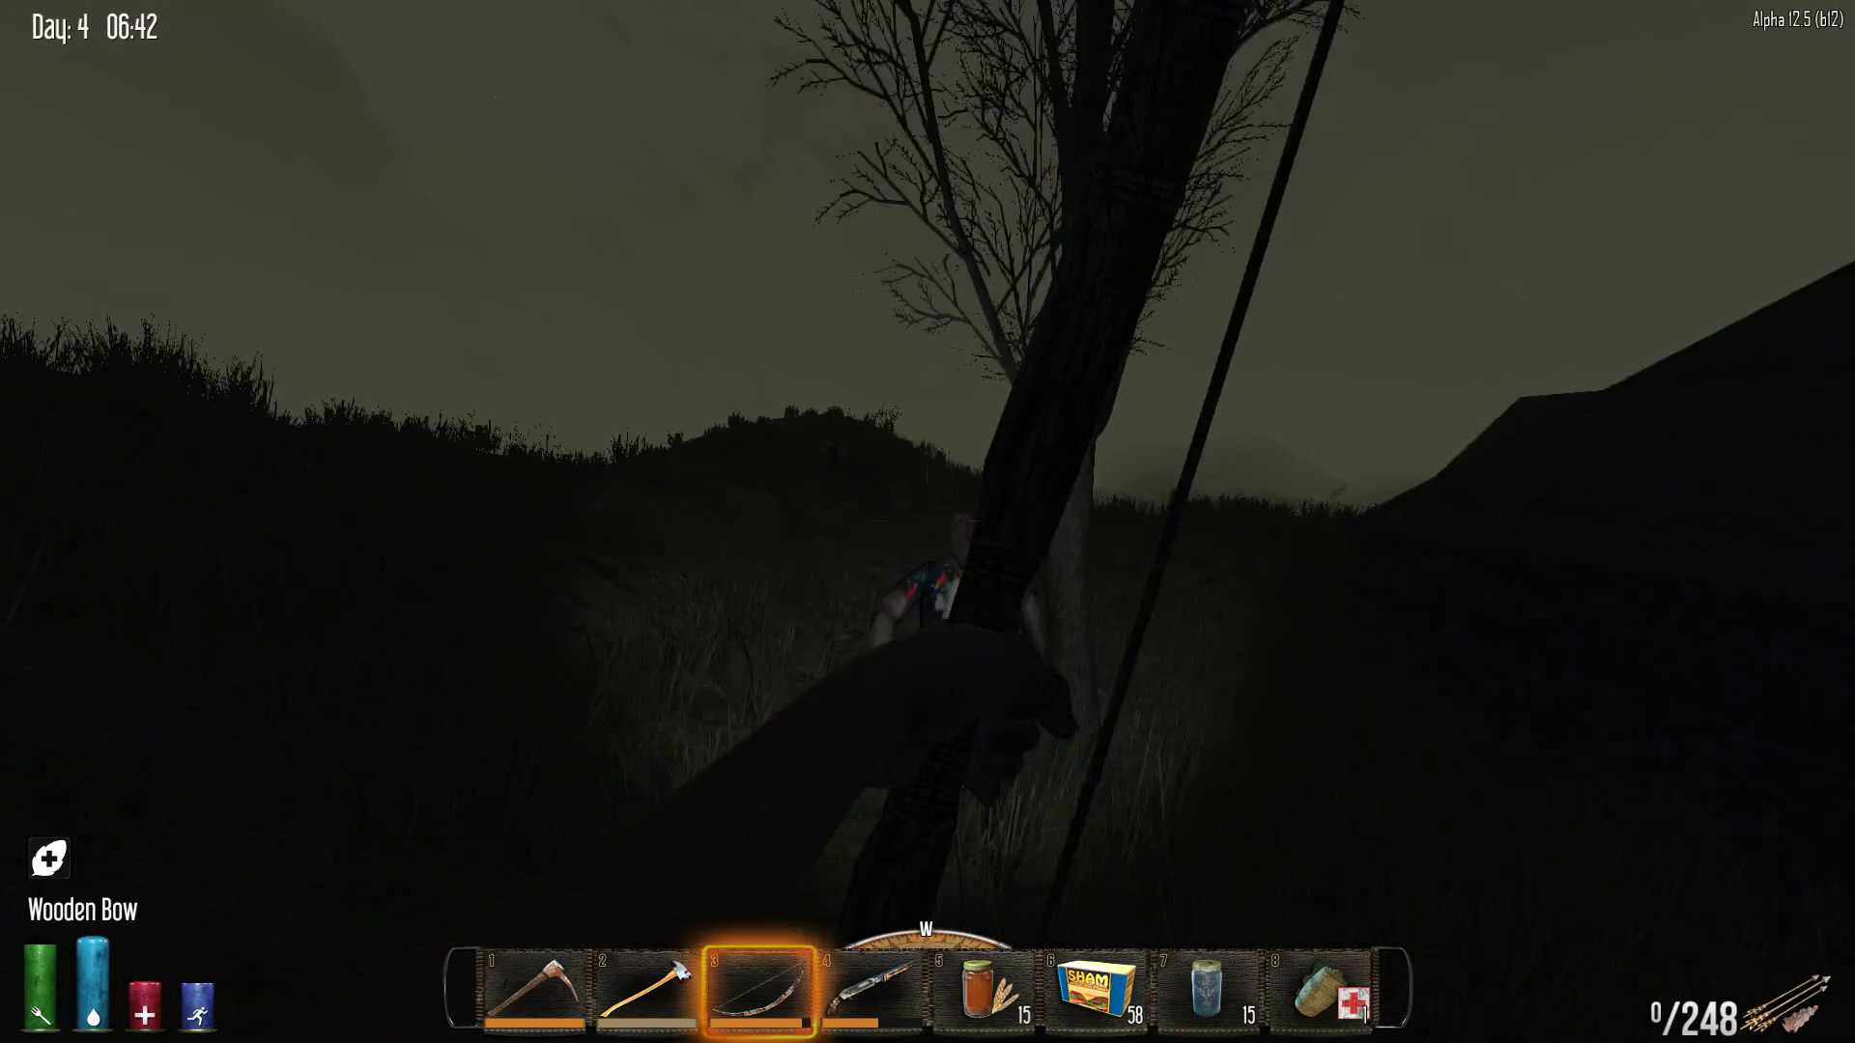
{"action": "key", "text": "e"}
{"action": "key", "text": "Escape"}
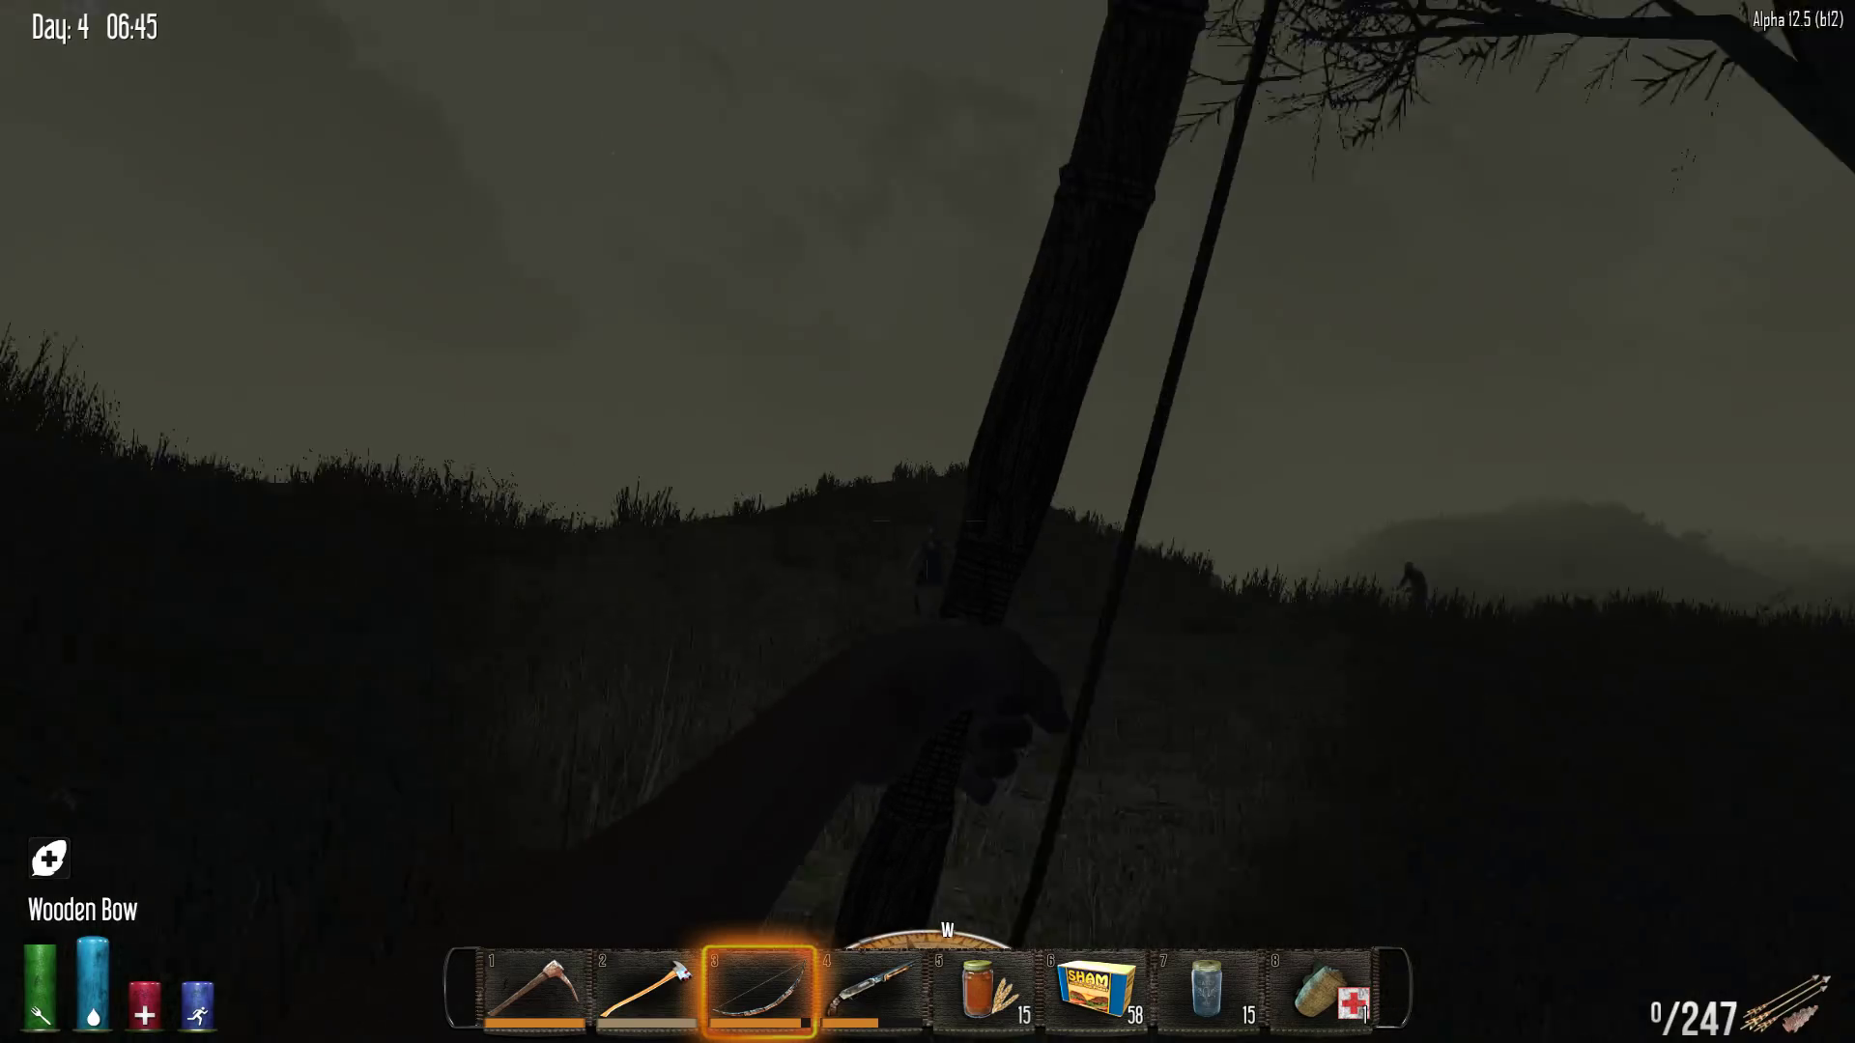
Kill the nurse zombie past the house, search it, and walk between the walls to the cooler
{"action": "left_click", "coordinate": [928, 522]}
{"action": "key", "text": "w"}
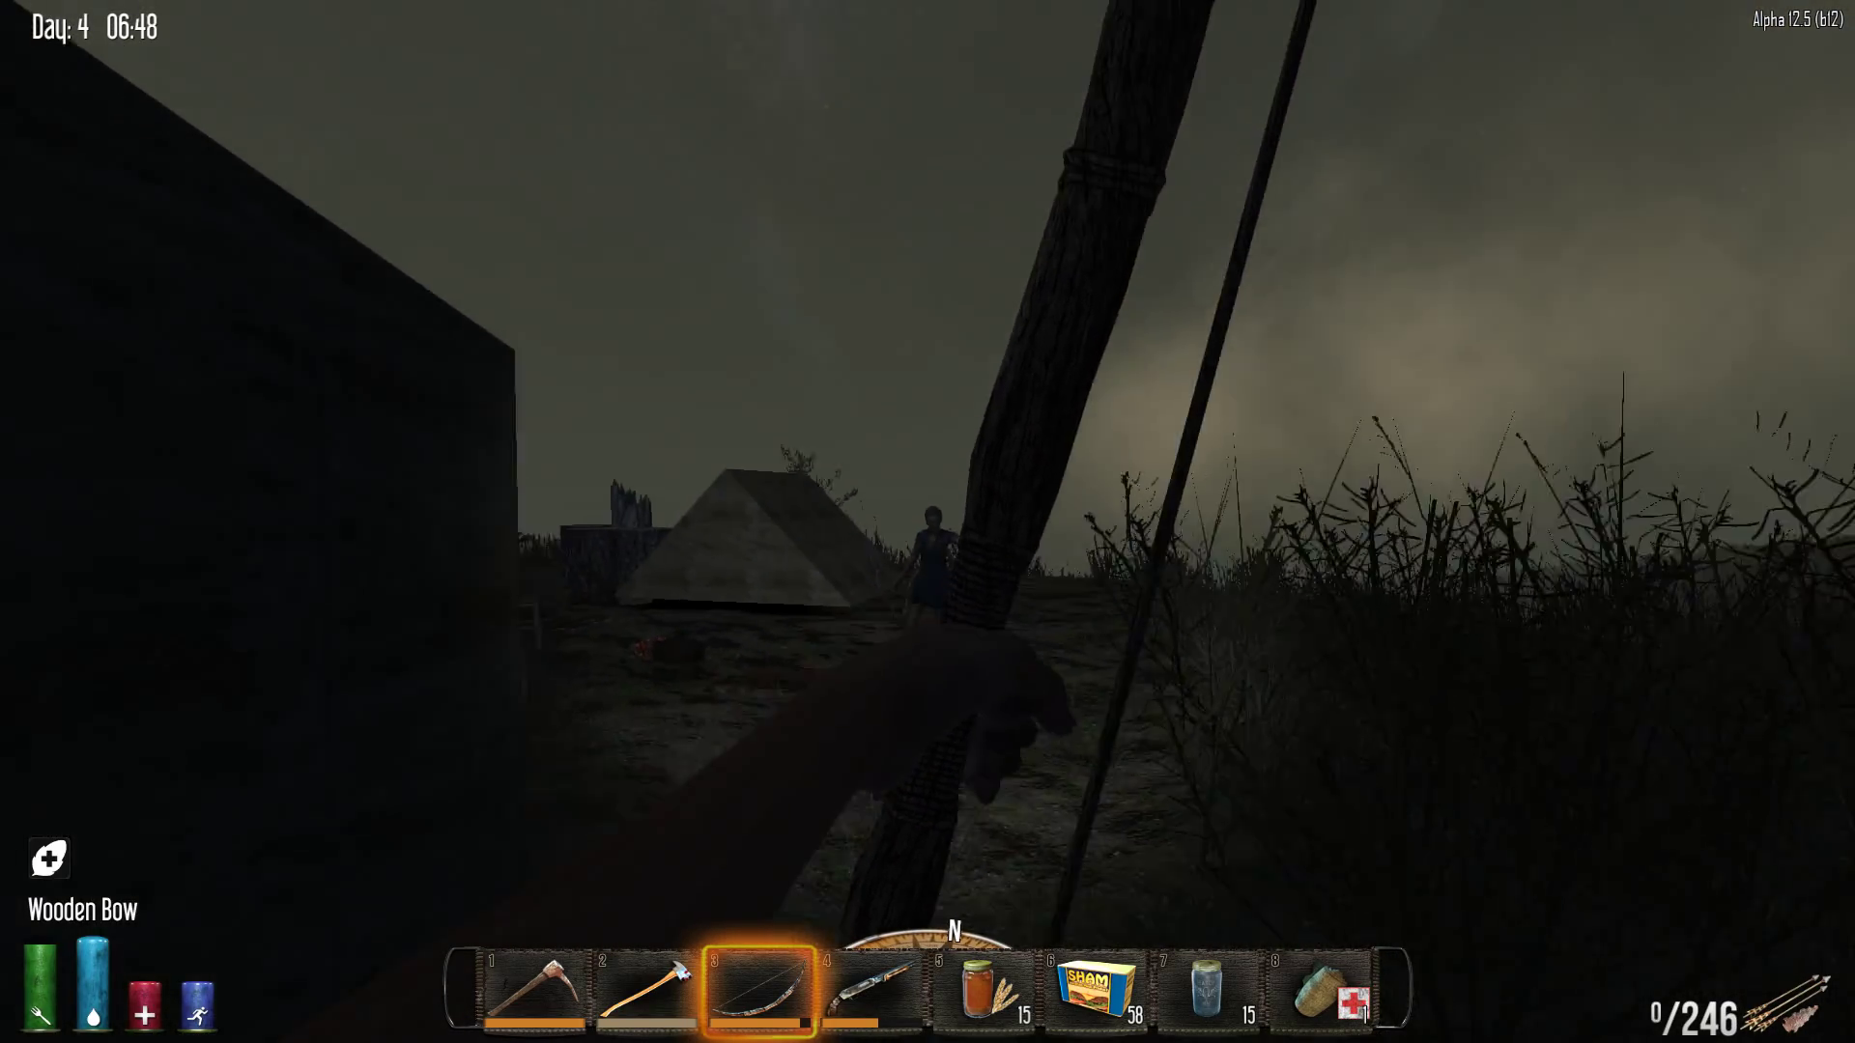
{"action": "left_click", "coordinate": [929, 522]}
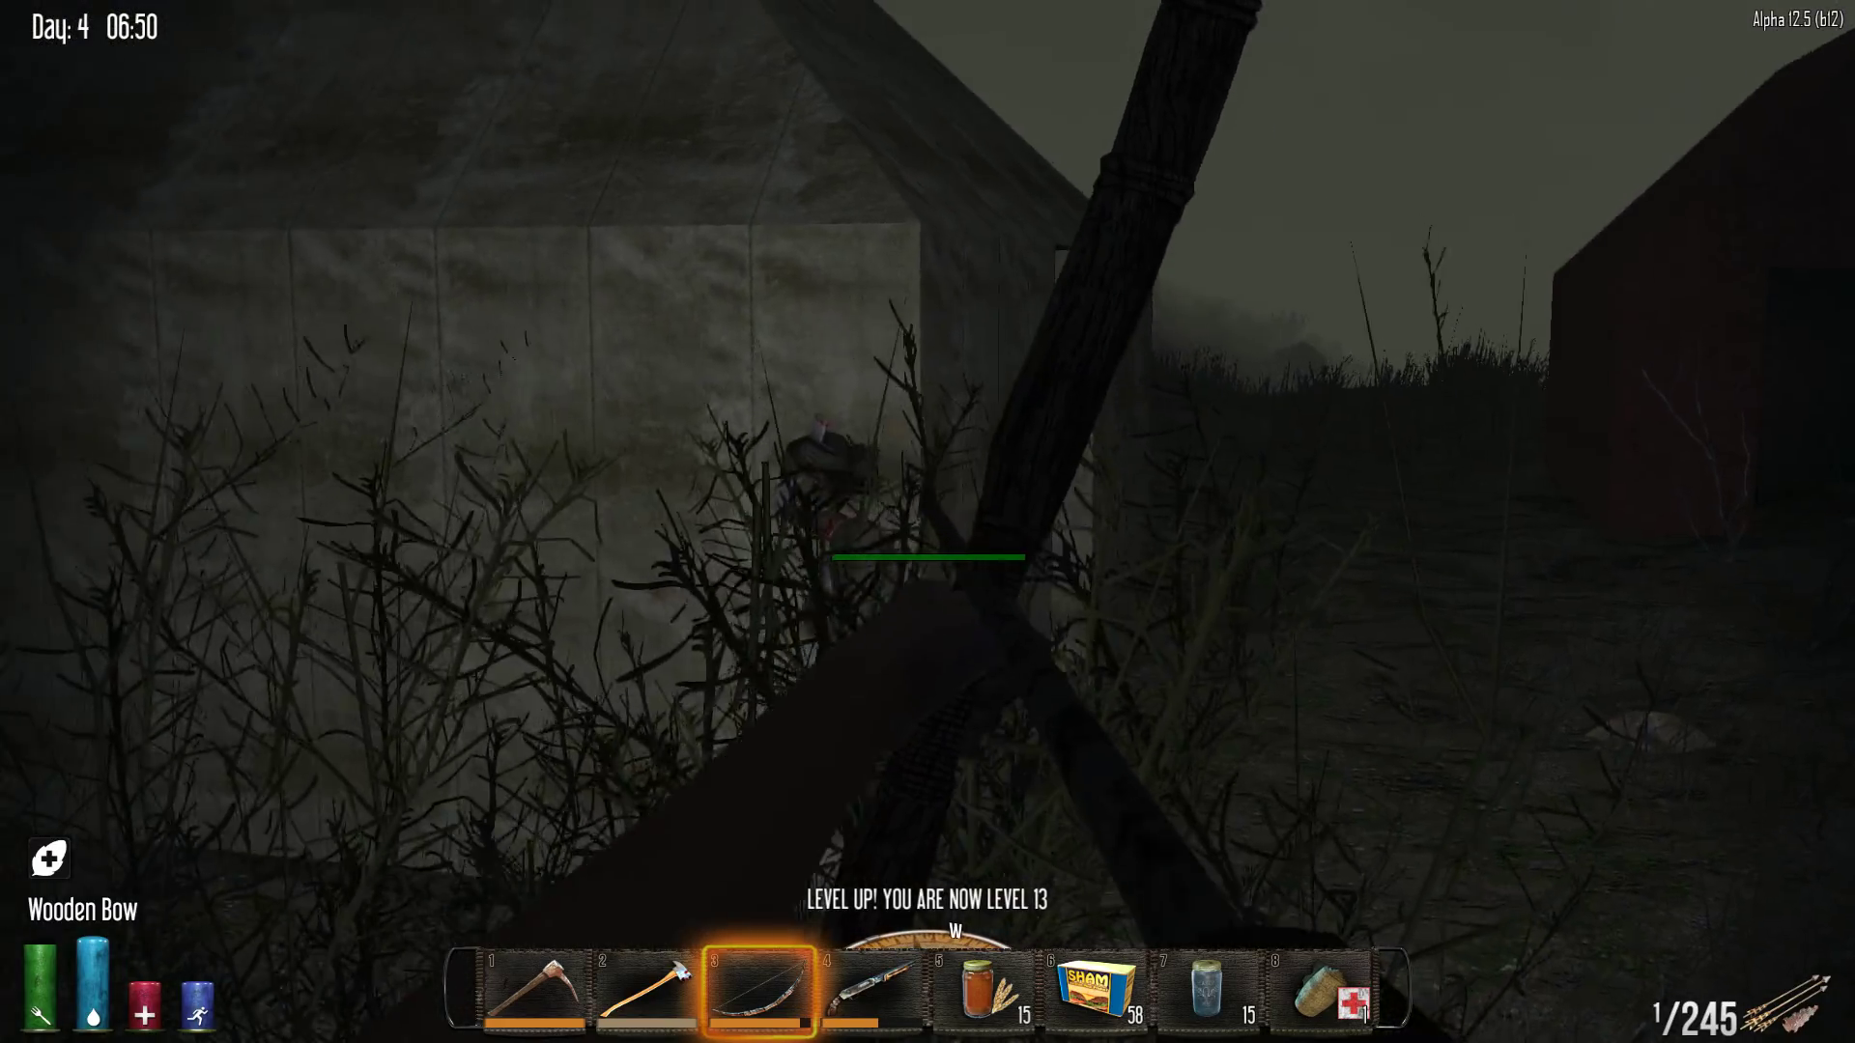
{"action": "left_click", "coordinate": [928, 522]}
{"action": "key", "text": "w"}
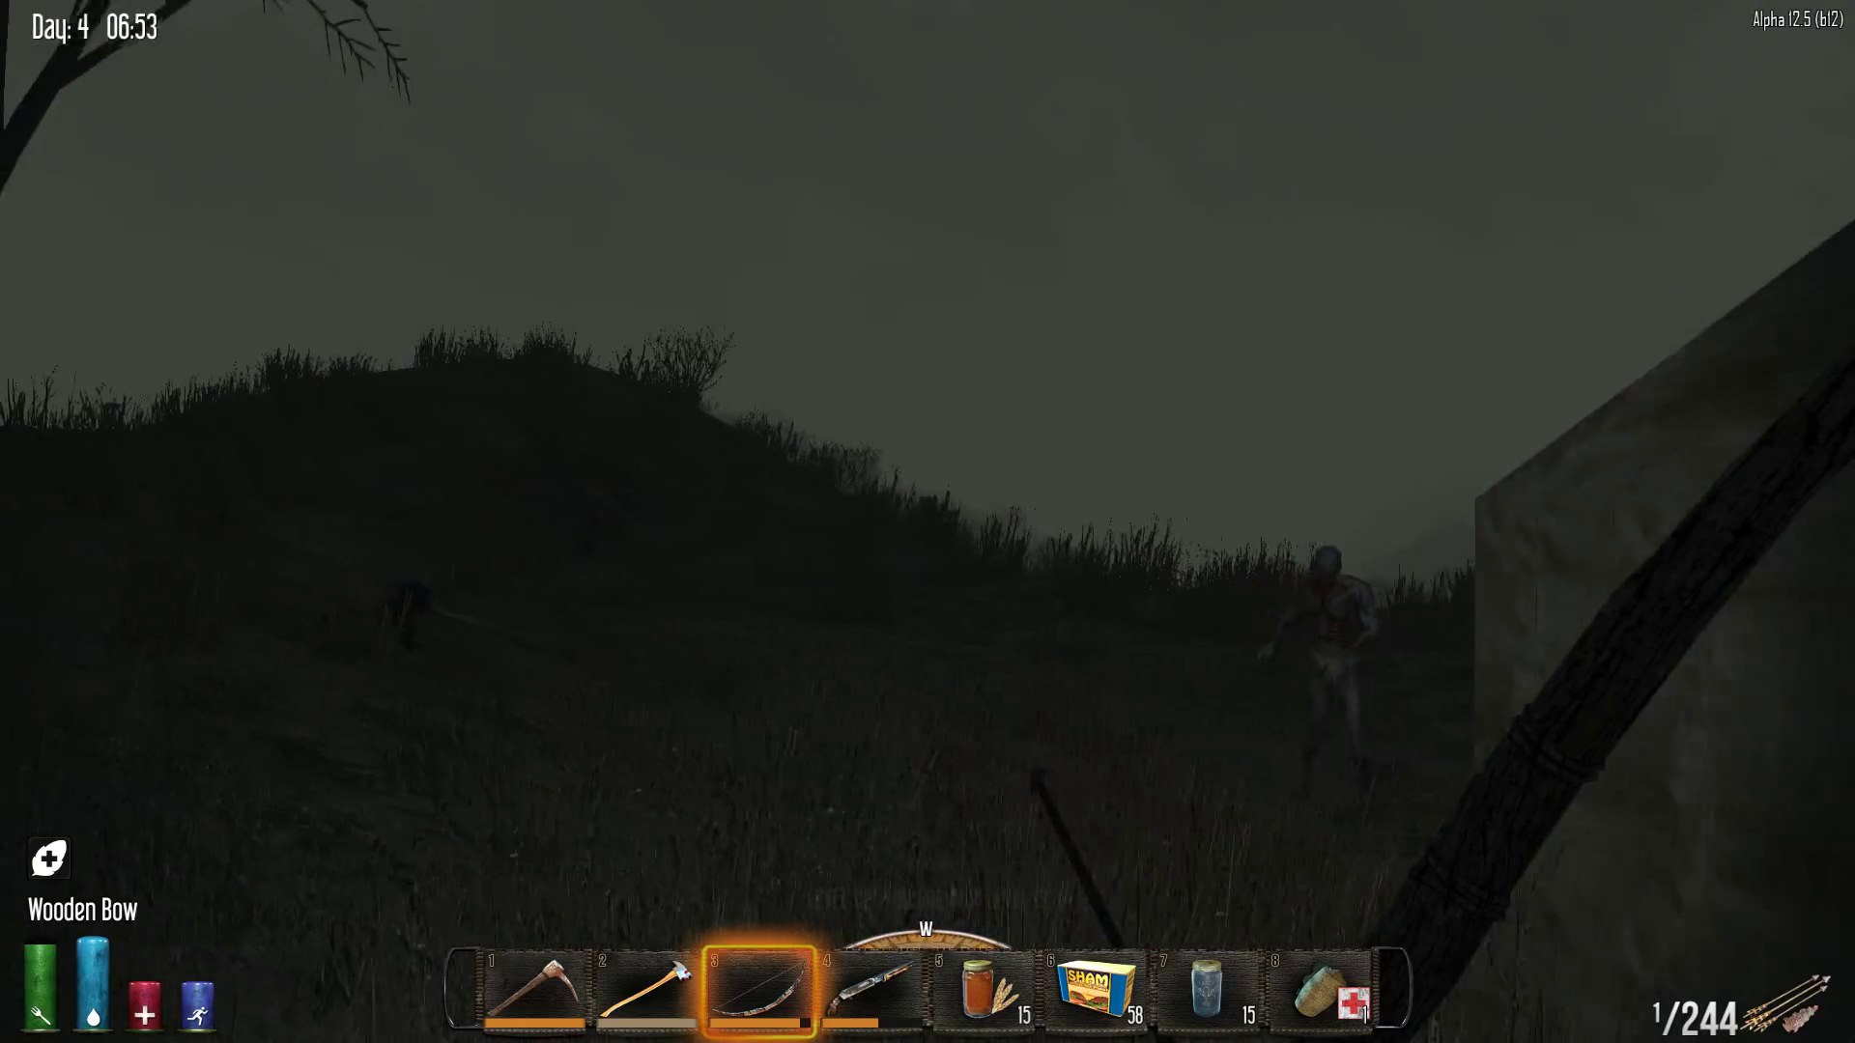
{"action": "left_click", "coordinate": [929, 523]}
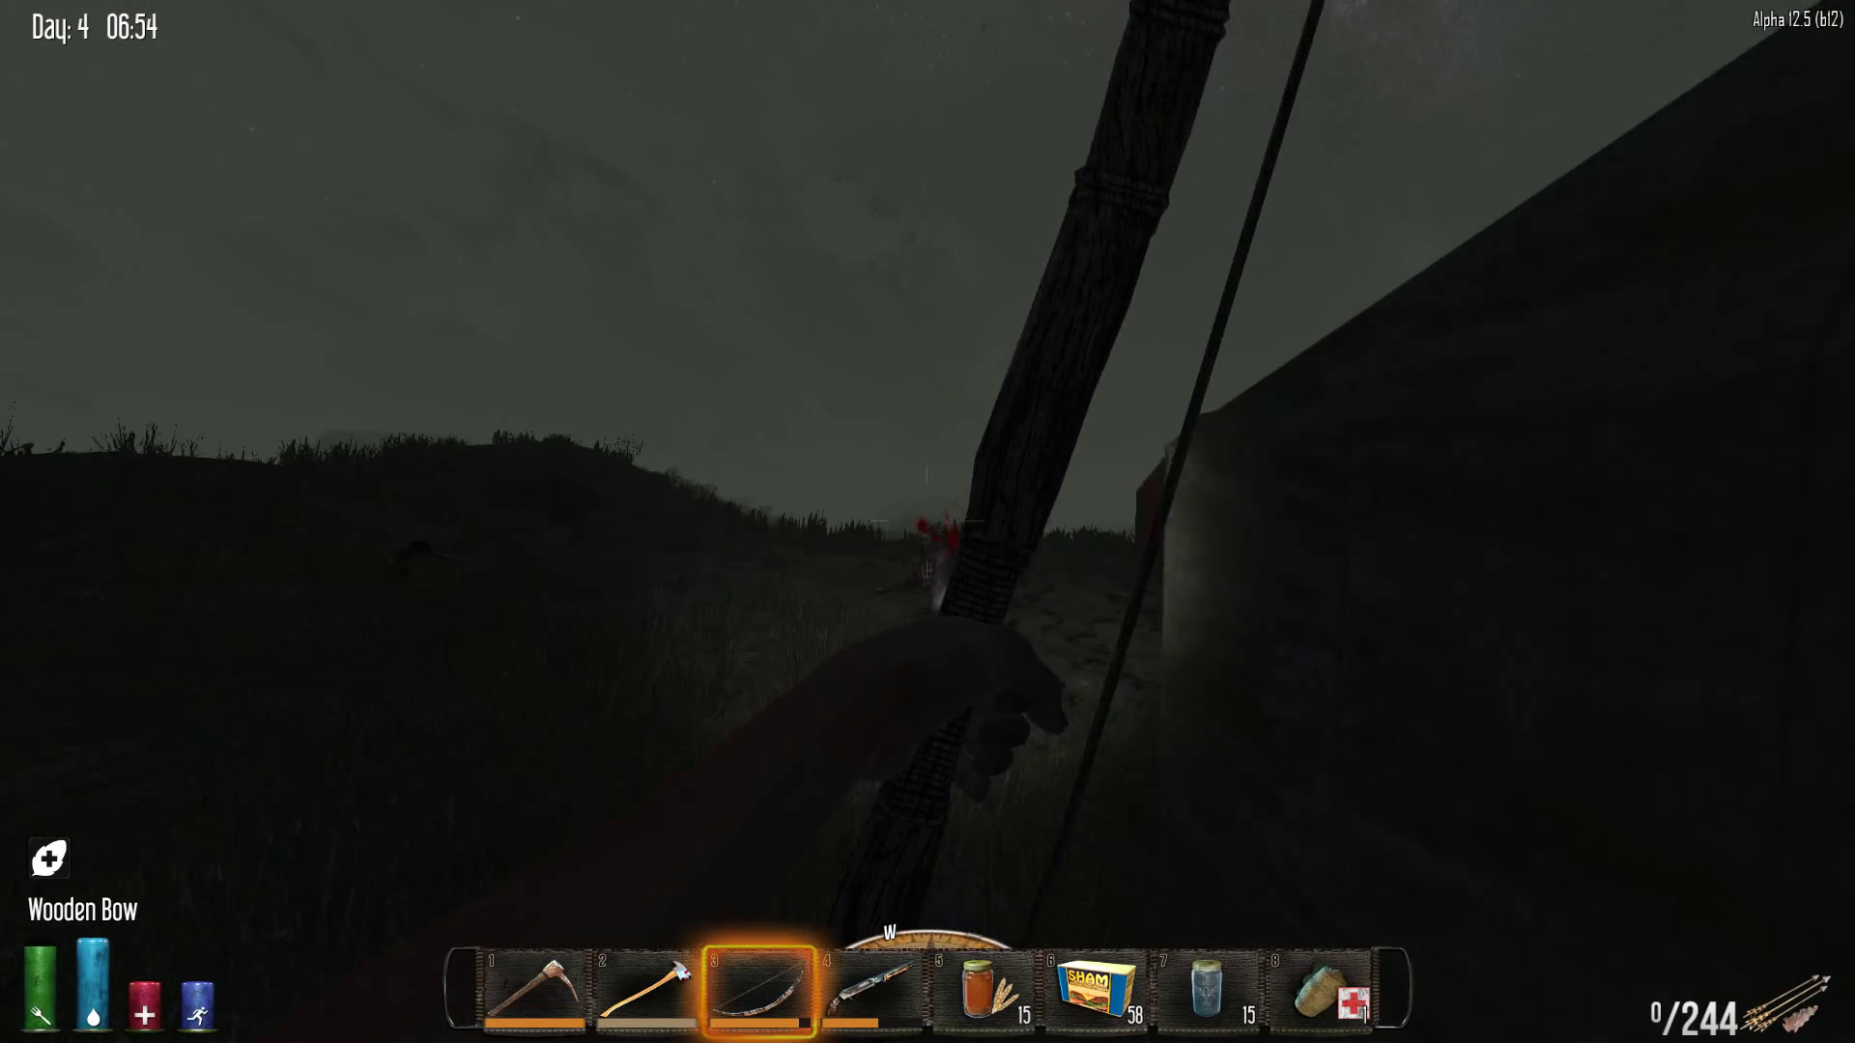
{"action": "key", "text": "e"}
{"action": "key", "text": "e"}
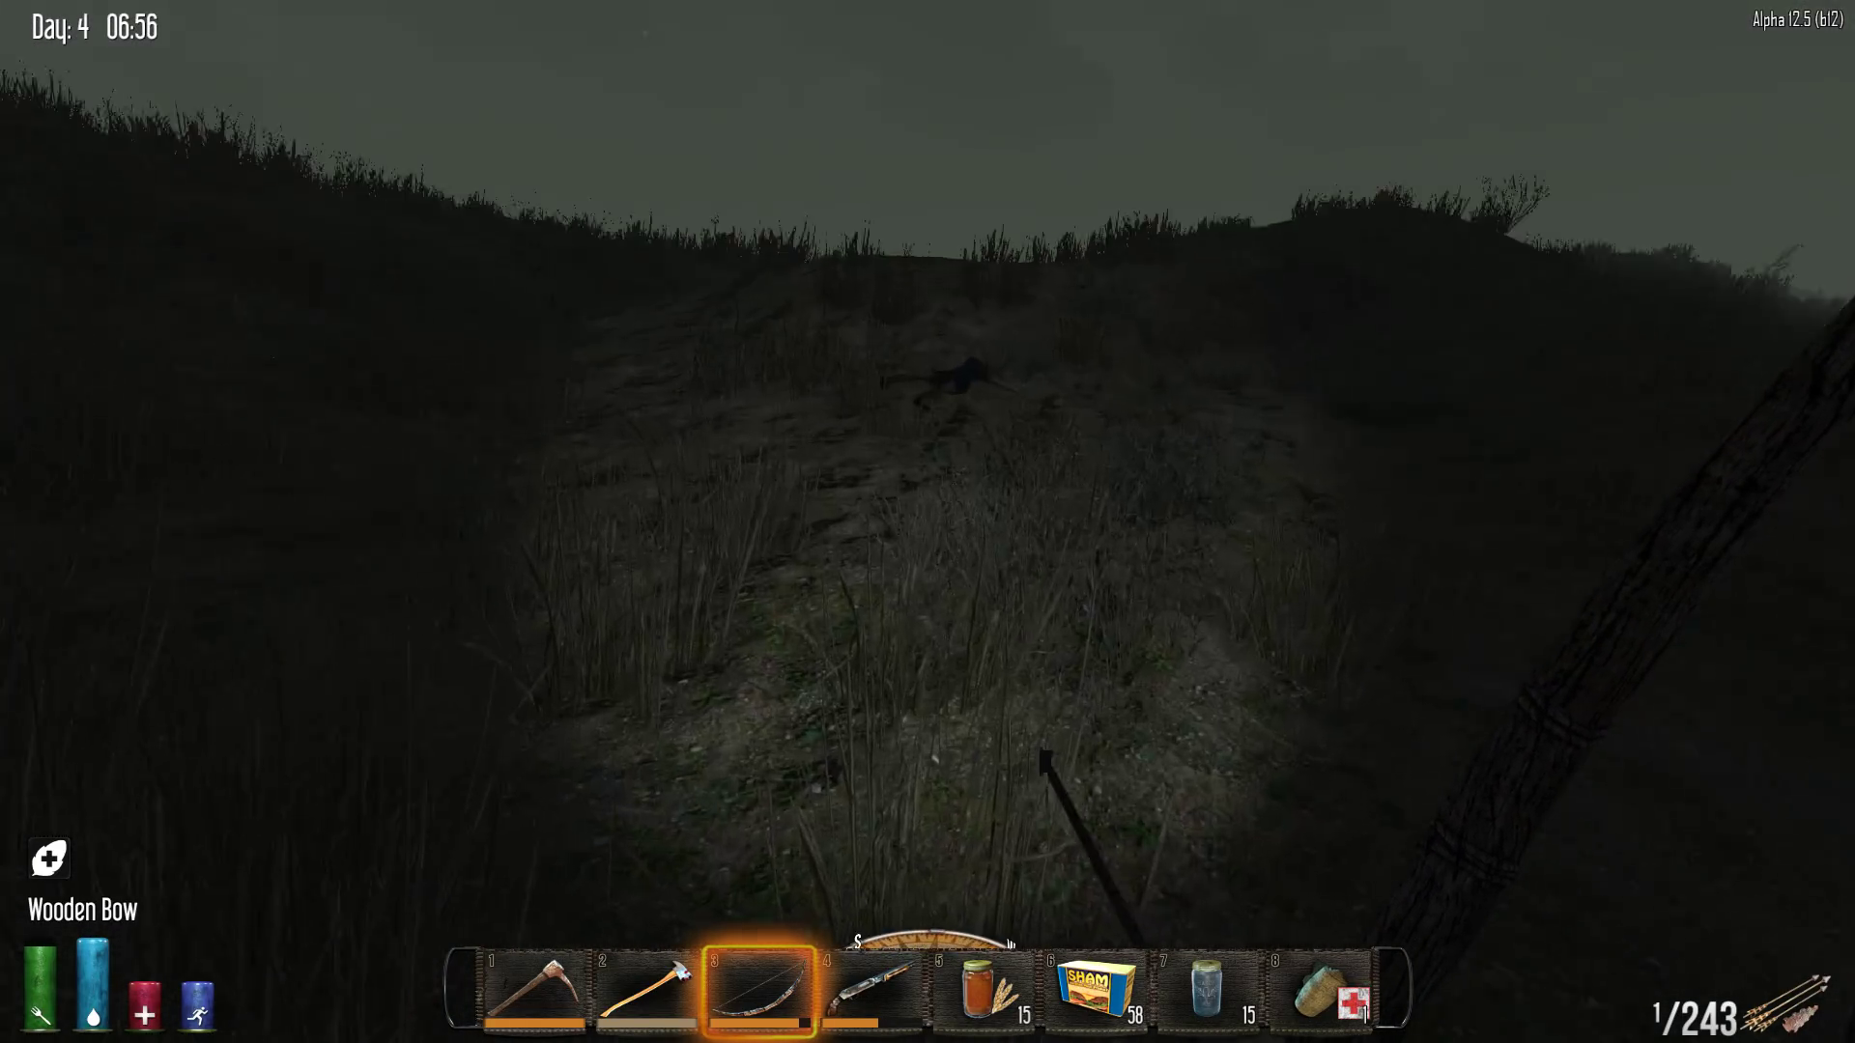
{"action": "key", "text": "w"}
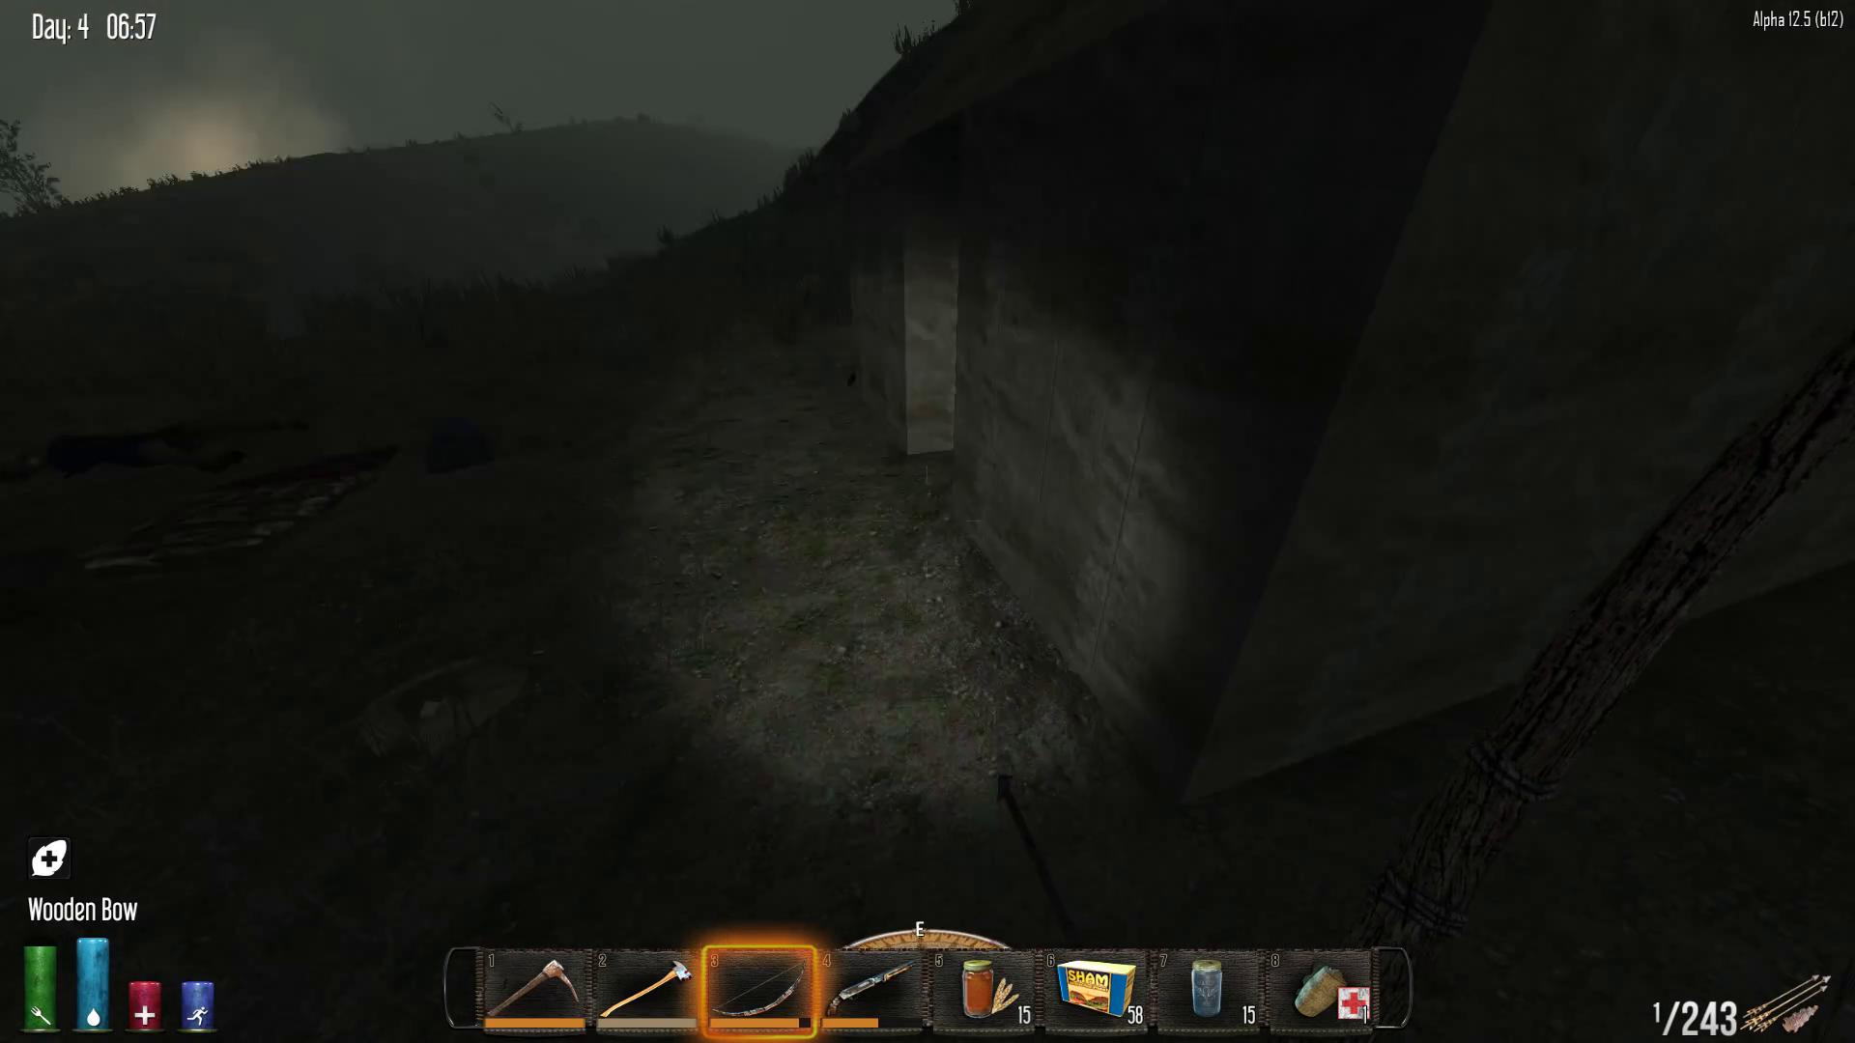
Loot the cooler, Moldy Backpack, corpse and Weathered Backpack at the camp
{"action": "key", "text": "e"}
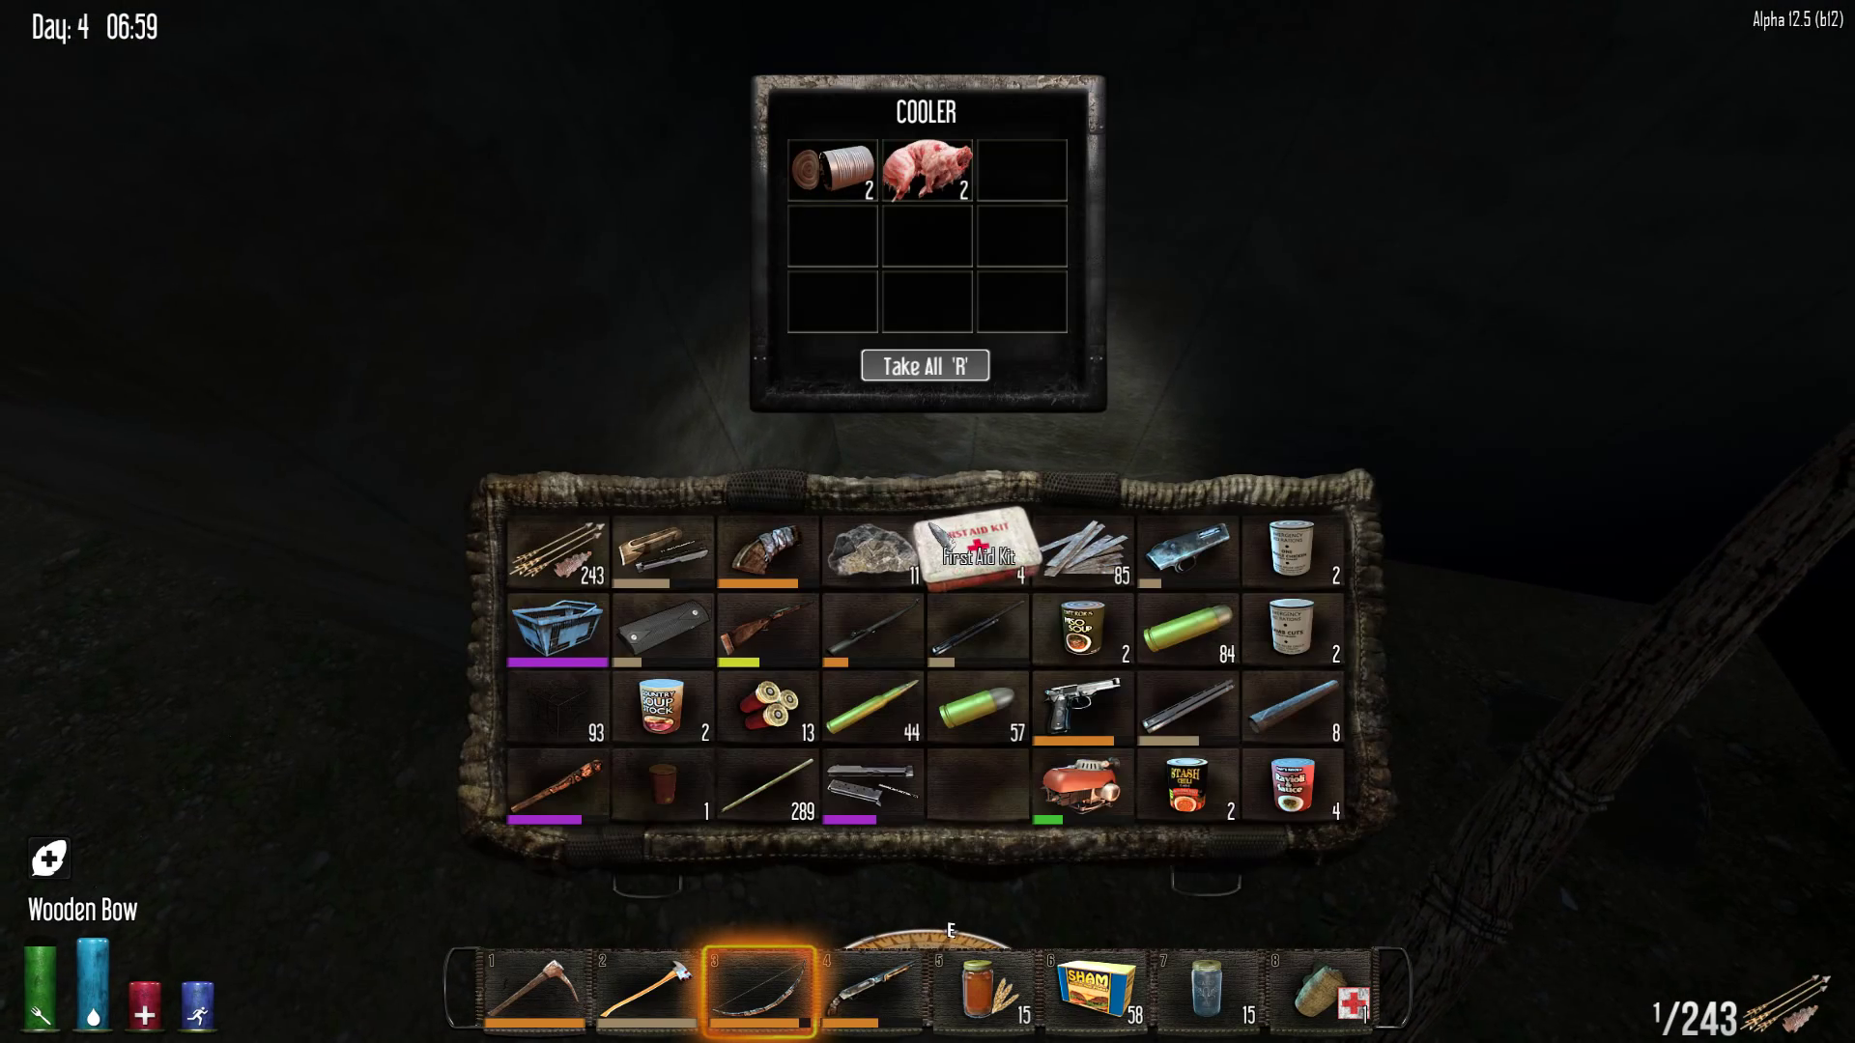
{"action": "key", "text": "e"}
{"action": "key", "text": "e"}
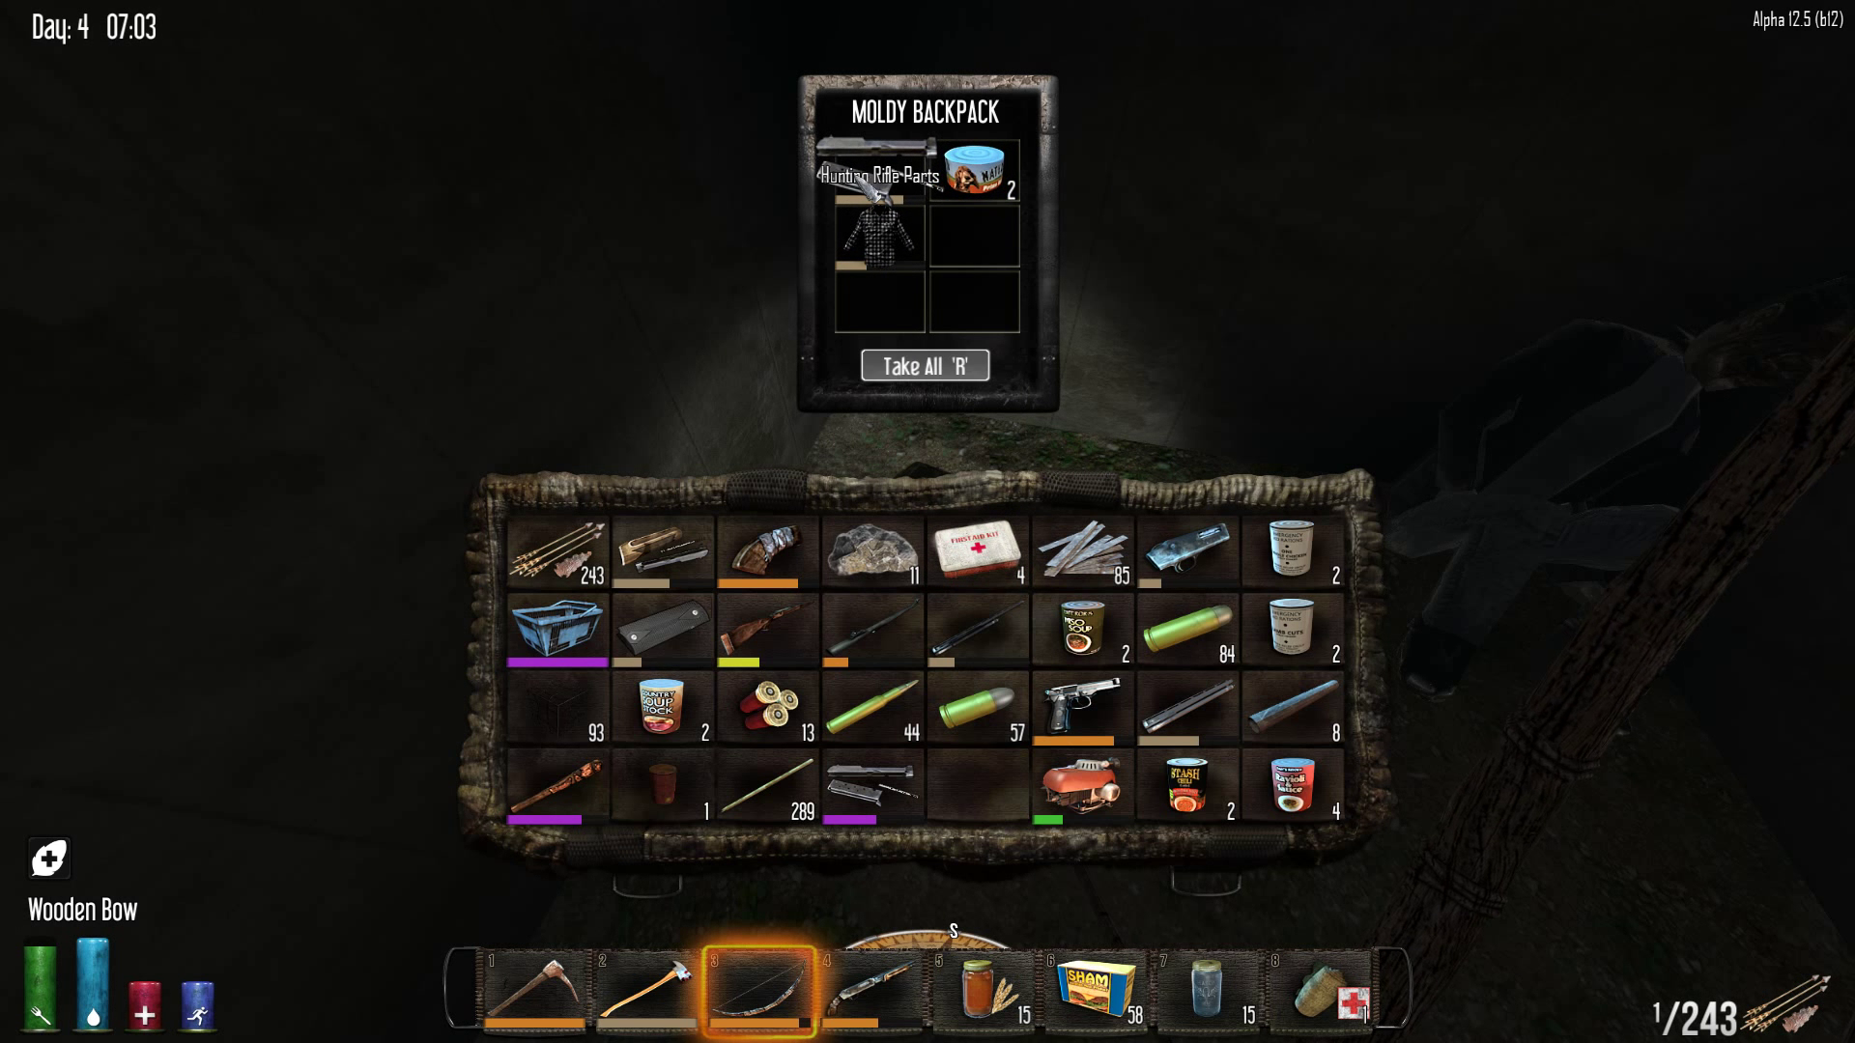
{"action": "key", "text": "e"}
{"action": "key", "text": "e"}
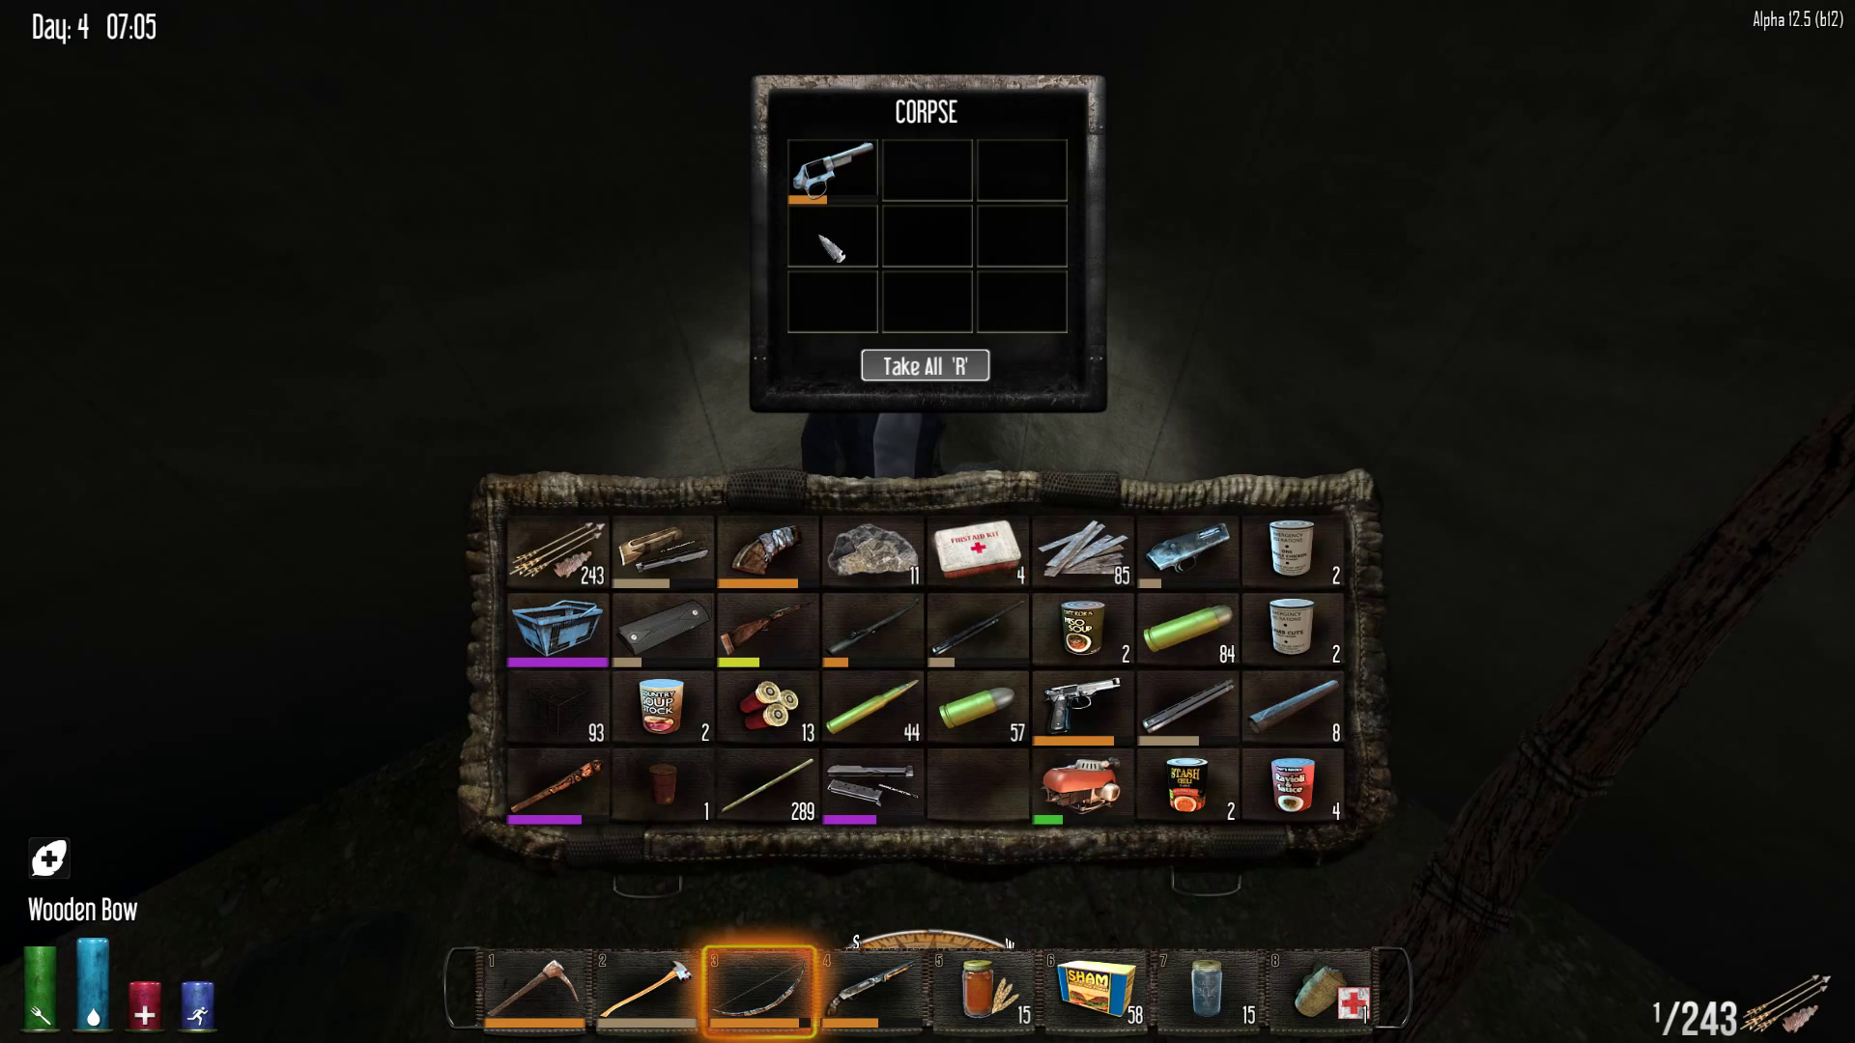
{"action": "key", "text": "e"}
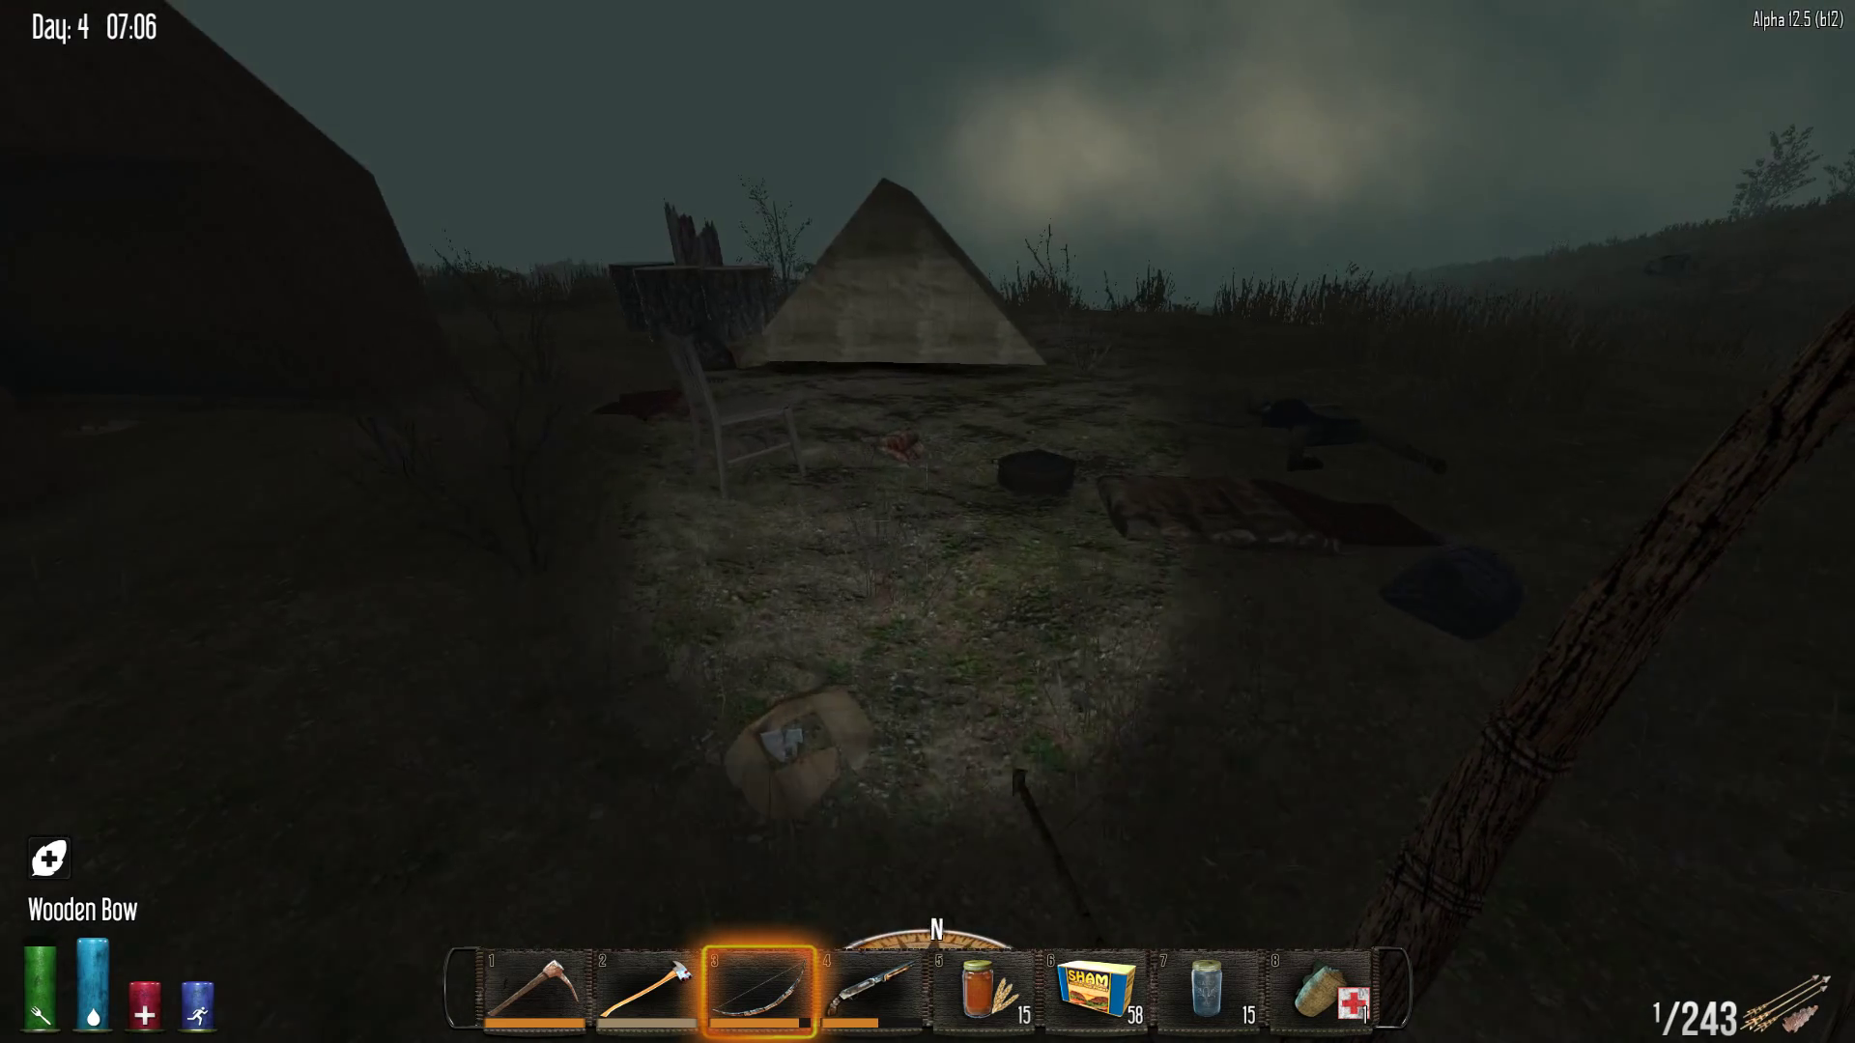
{"action": "key", "text": "e"}
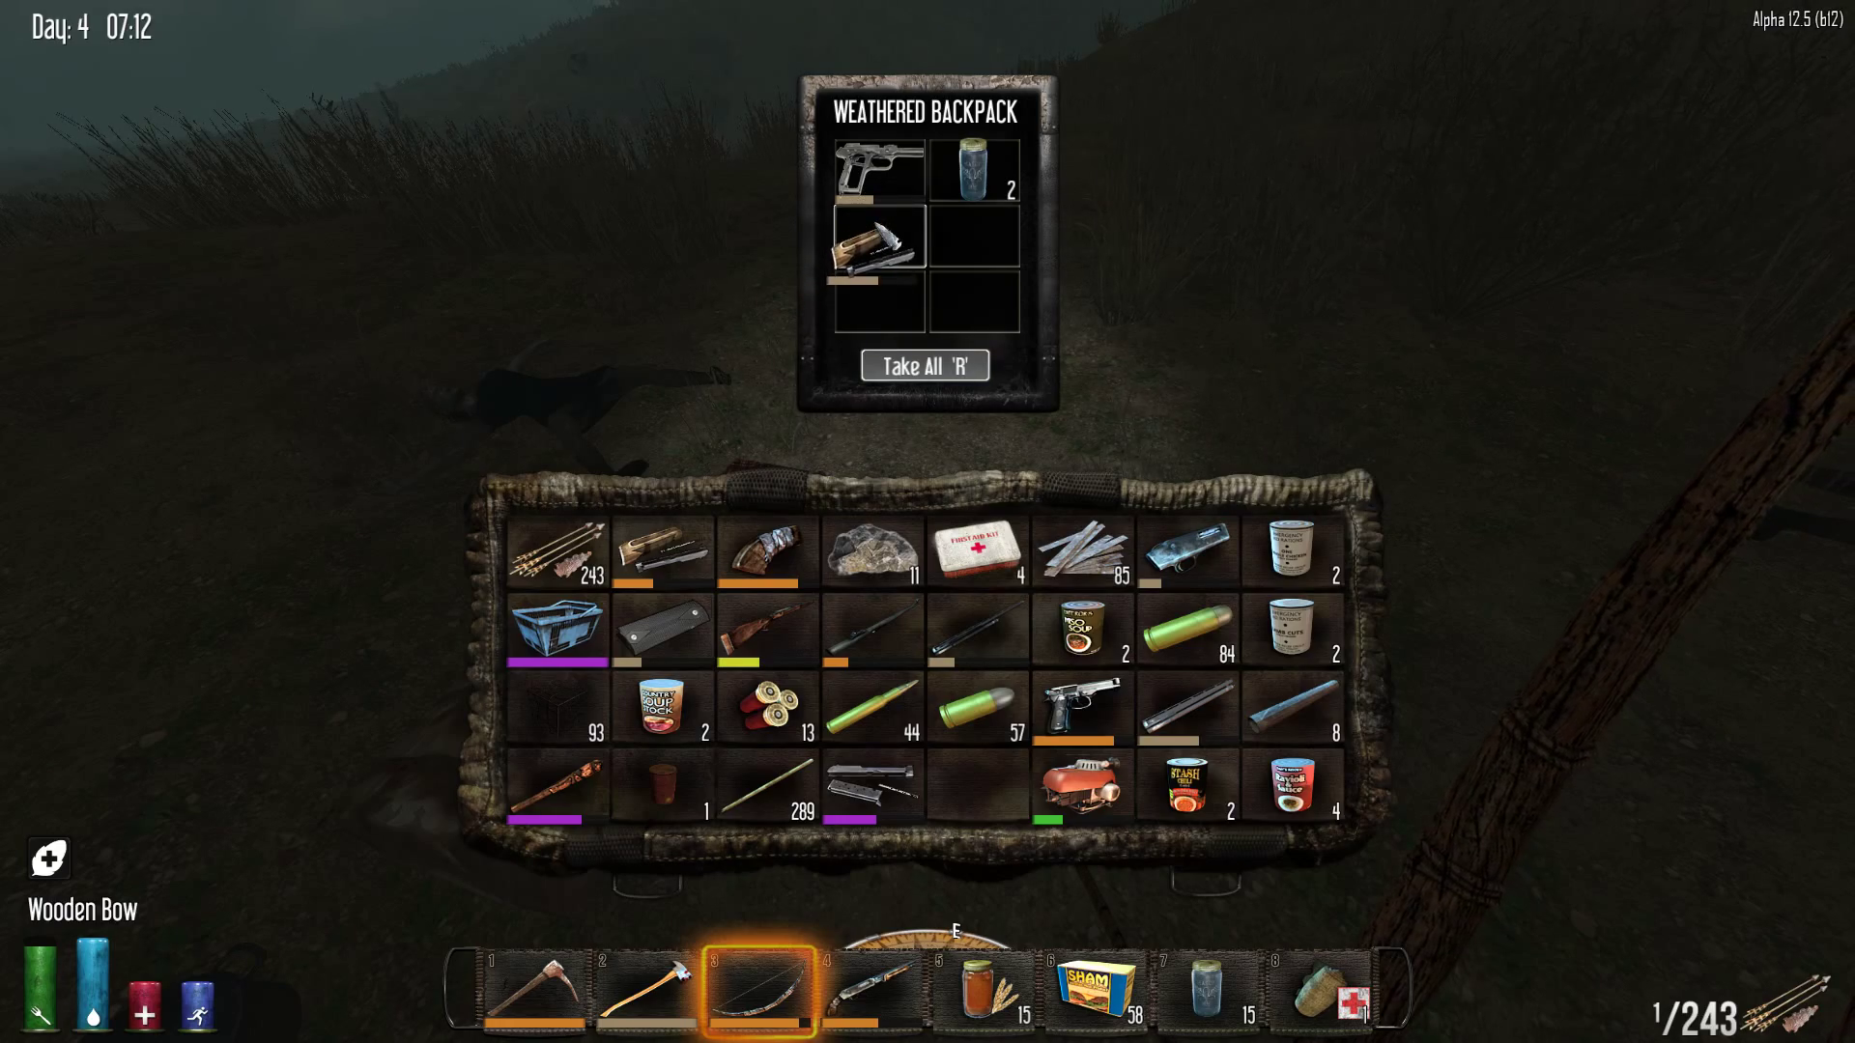
{"action": "key", "text": "e"}
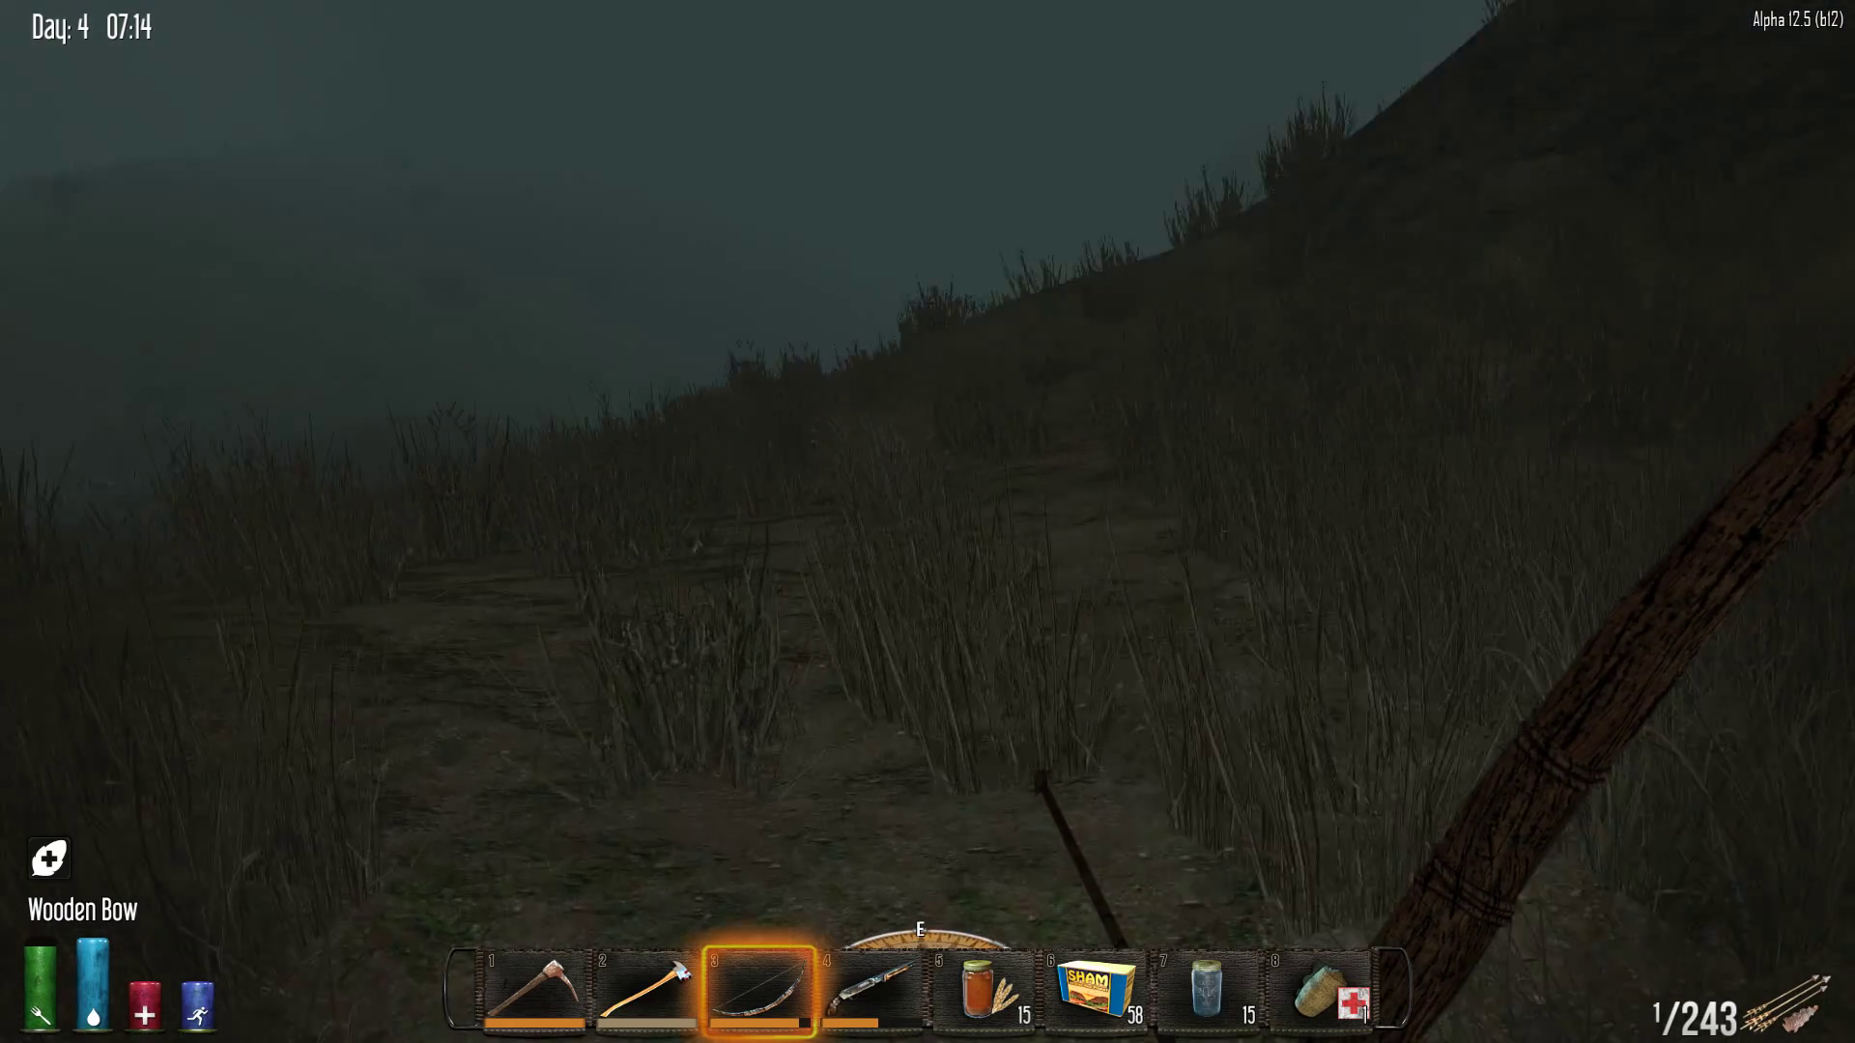
Take the flashlight from the red shed's Foil Trash, then search the tree stump
{"action": "key", "text": "w"}
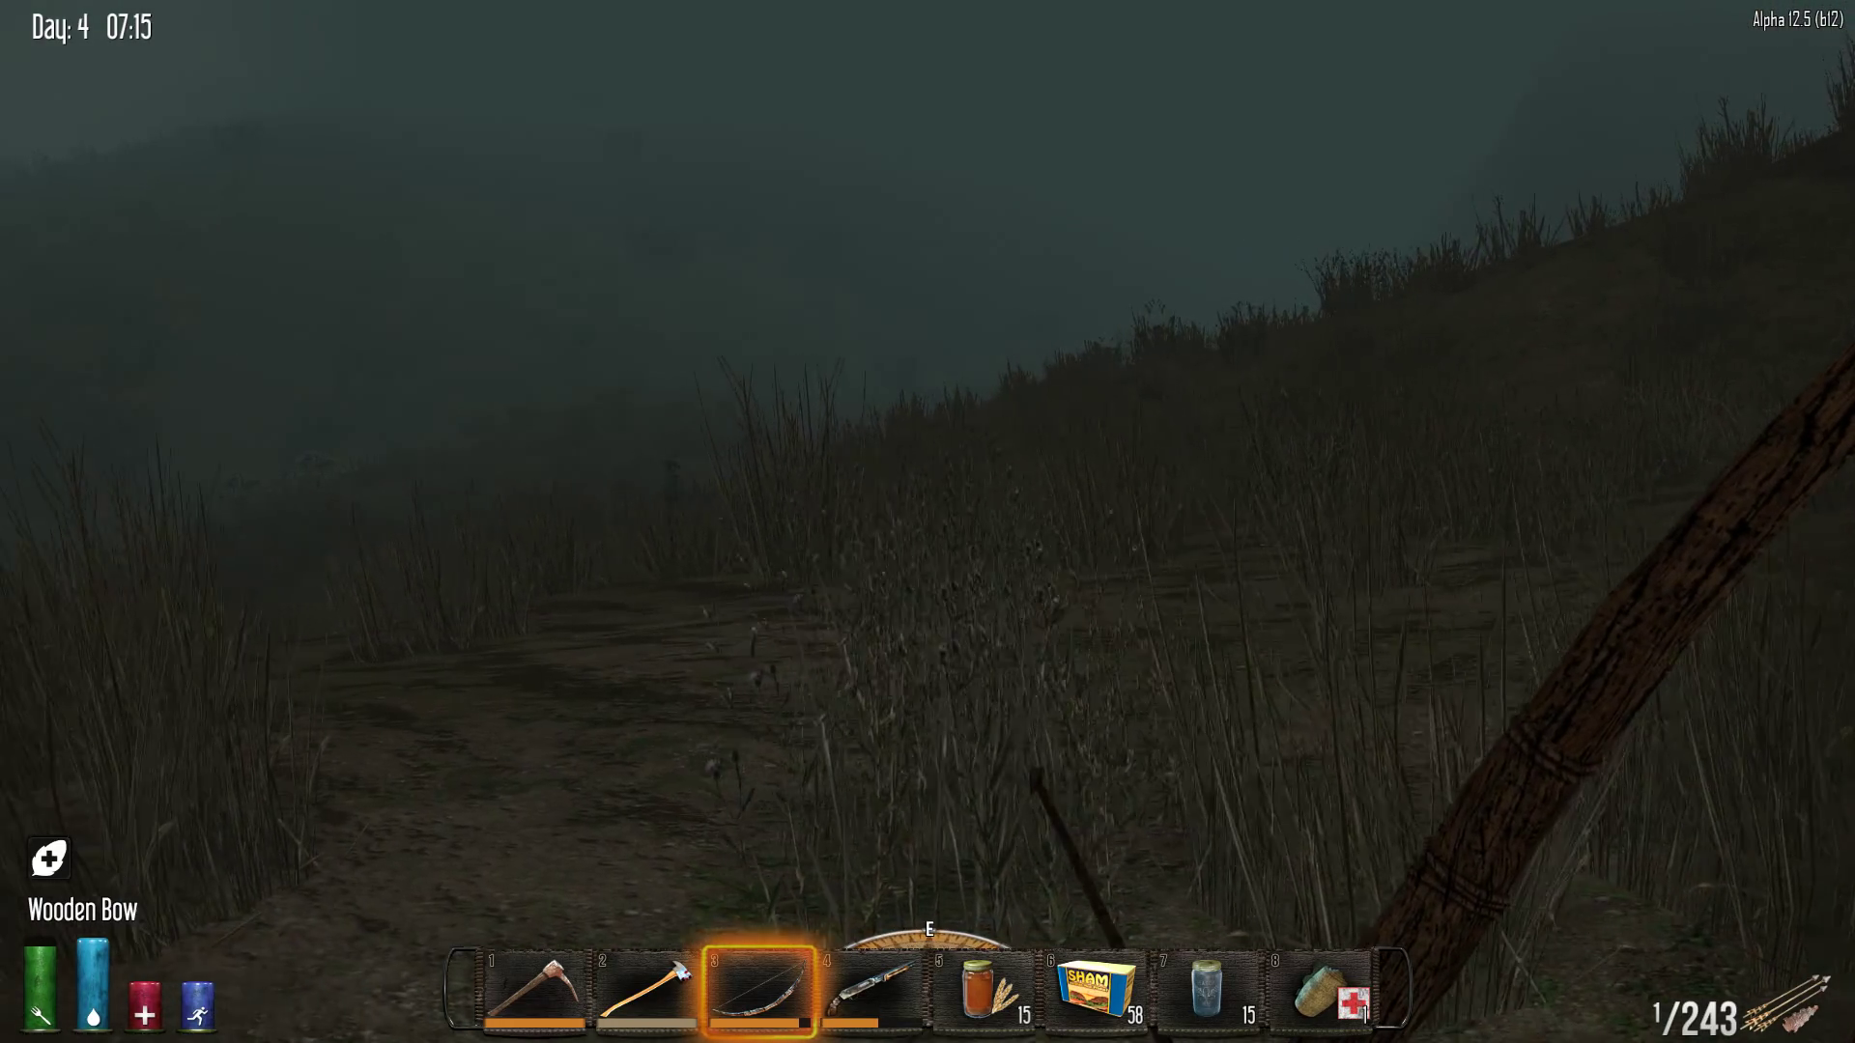
{"action": "key", "text": "w"}
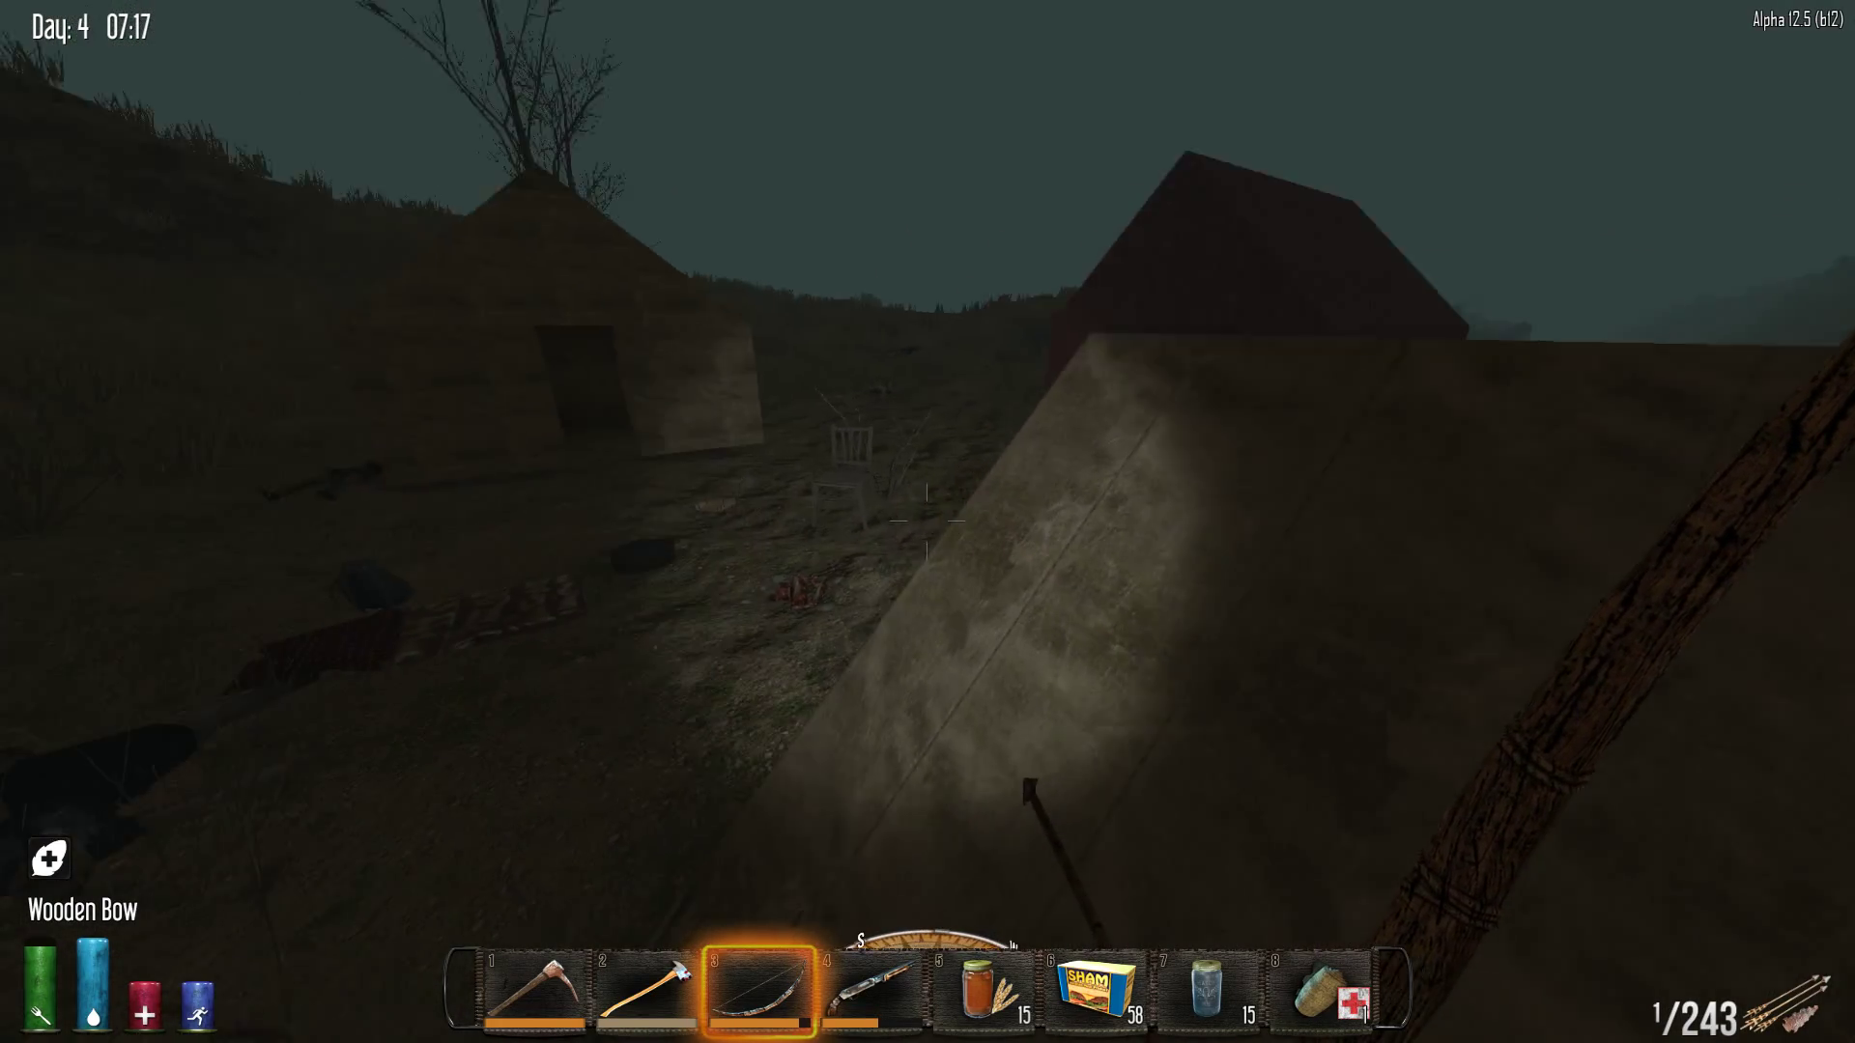
{"action": "key", "text": "w"}
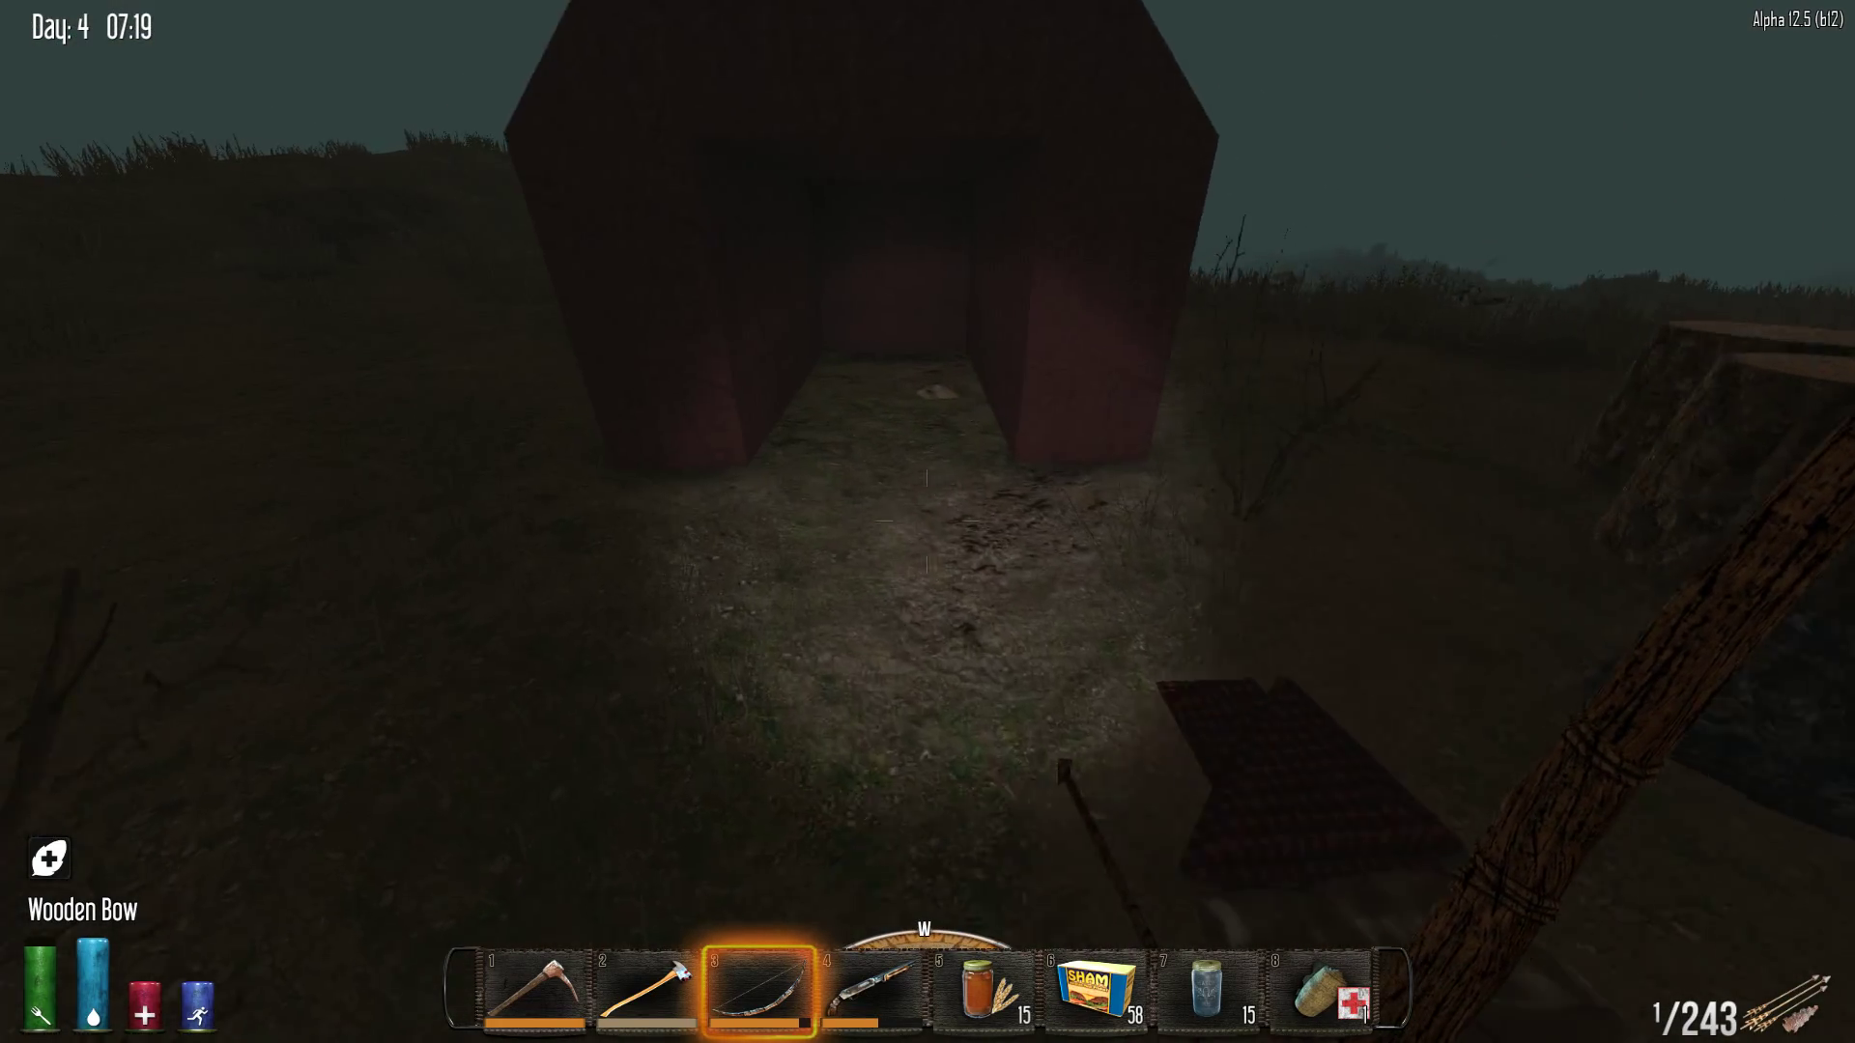
{"action": "key", "text": "w"}
{"action": "key", "text": "e"}
{"action": "key", "text": "Escape"}
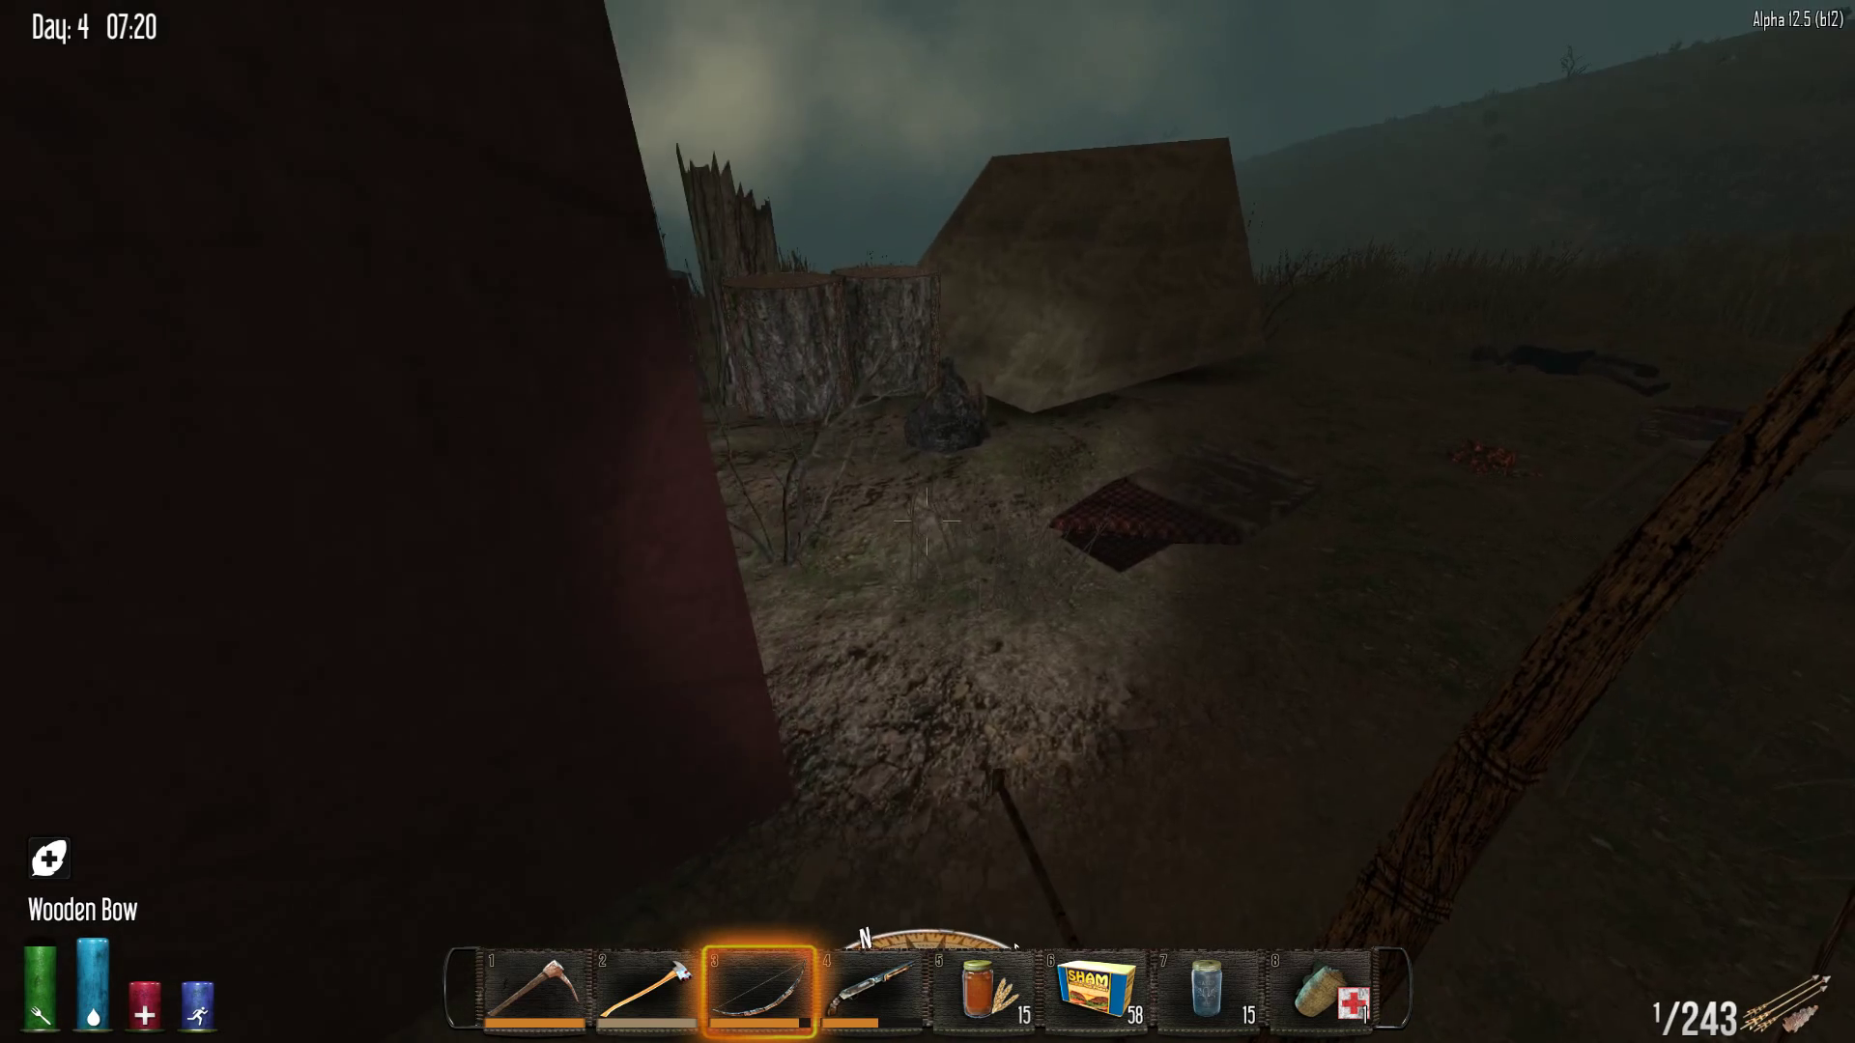
{"action": "key", "text": "w"}
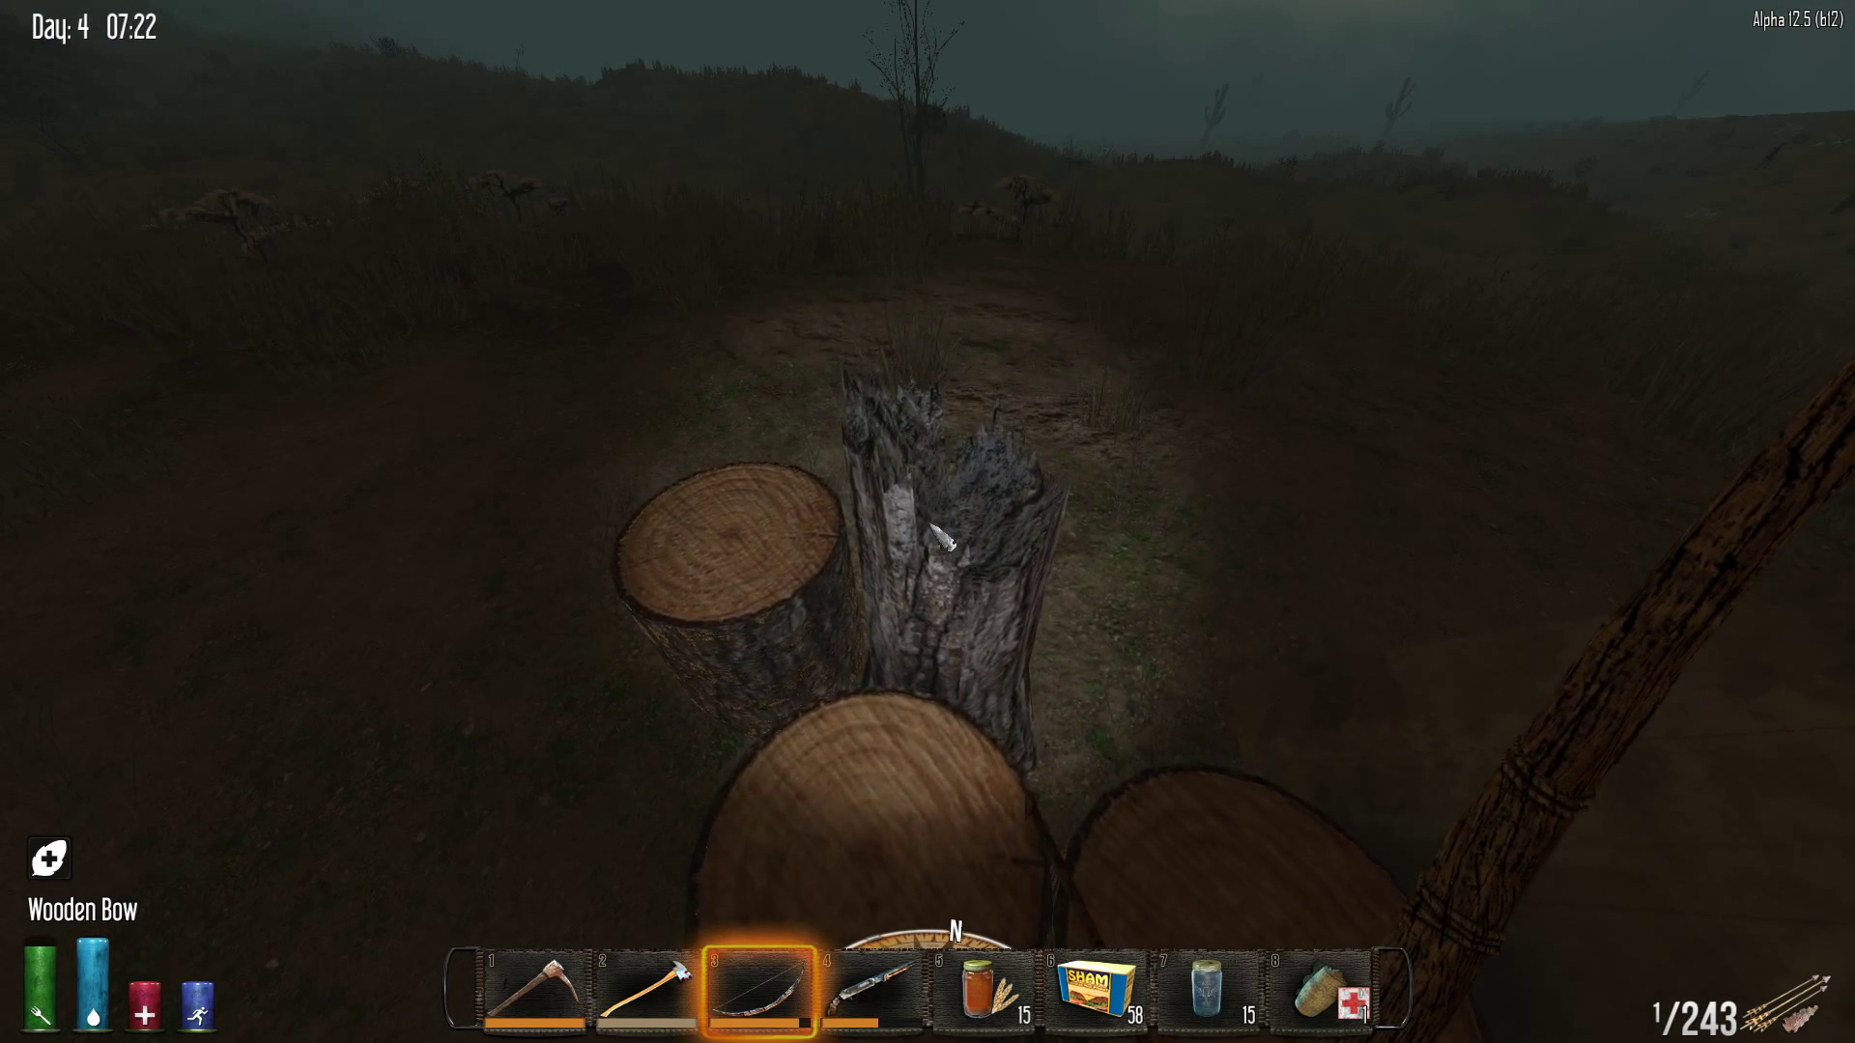
{"action": "key", "text": "e"}
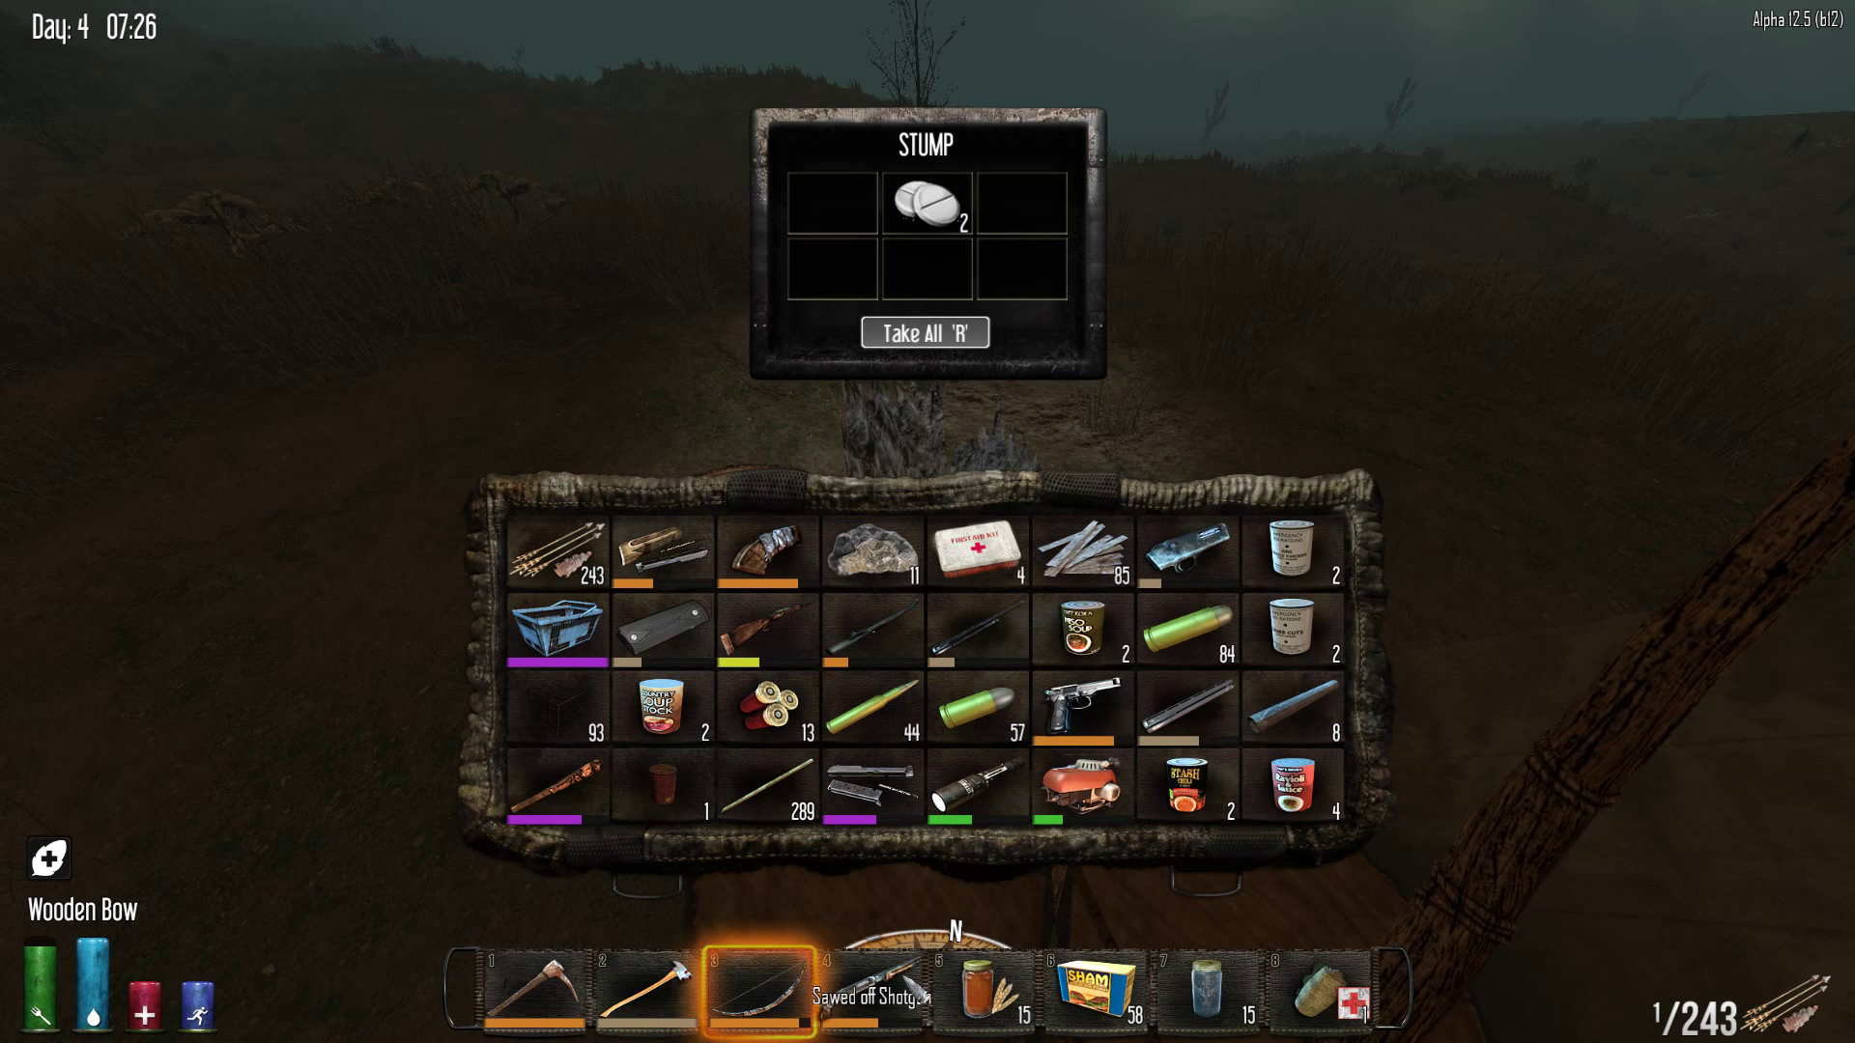
Equip the Poor Pistol, then bring up the held pistol's actions to swap back to the bow
{"action": "right_click", "coordinate": [1110, 693]}
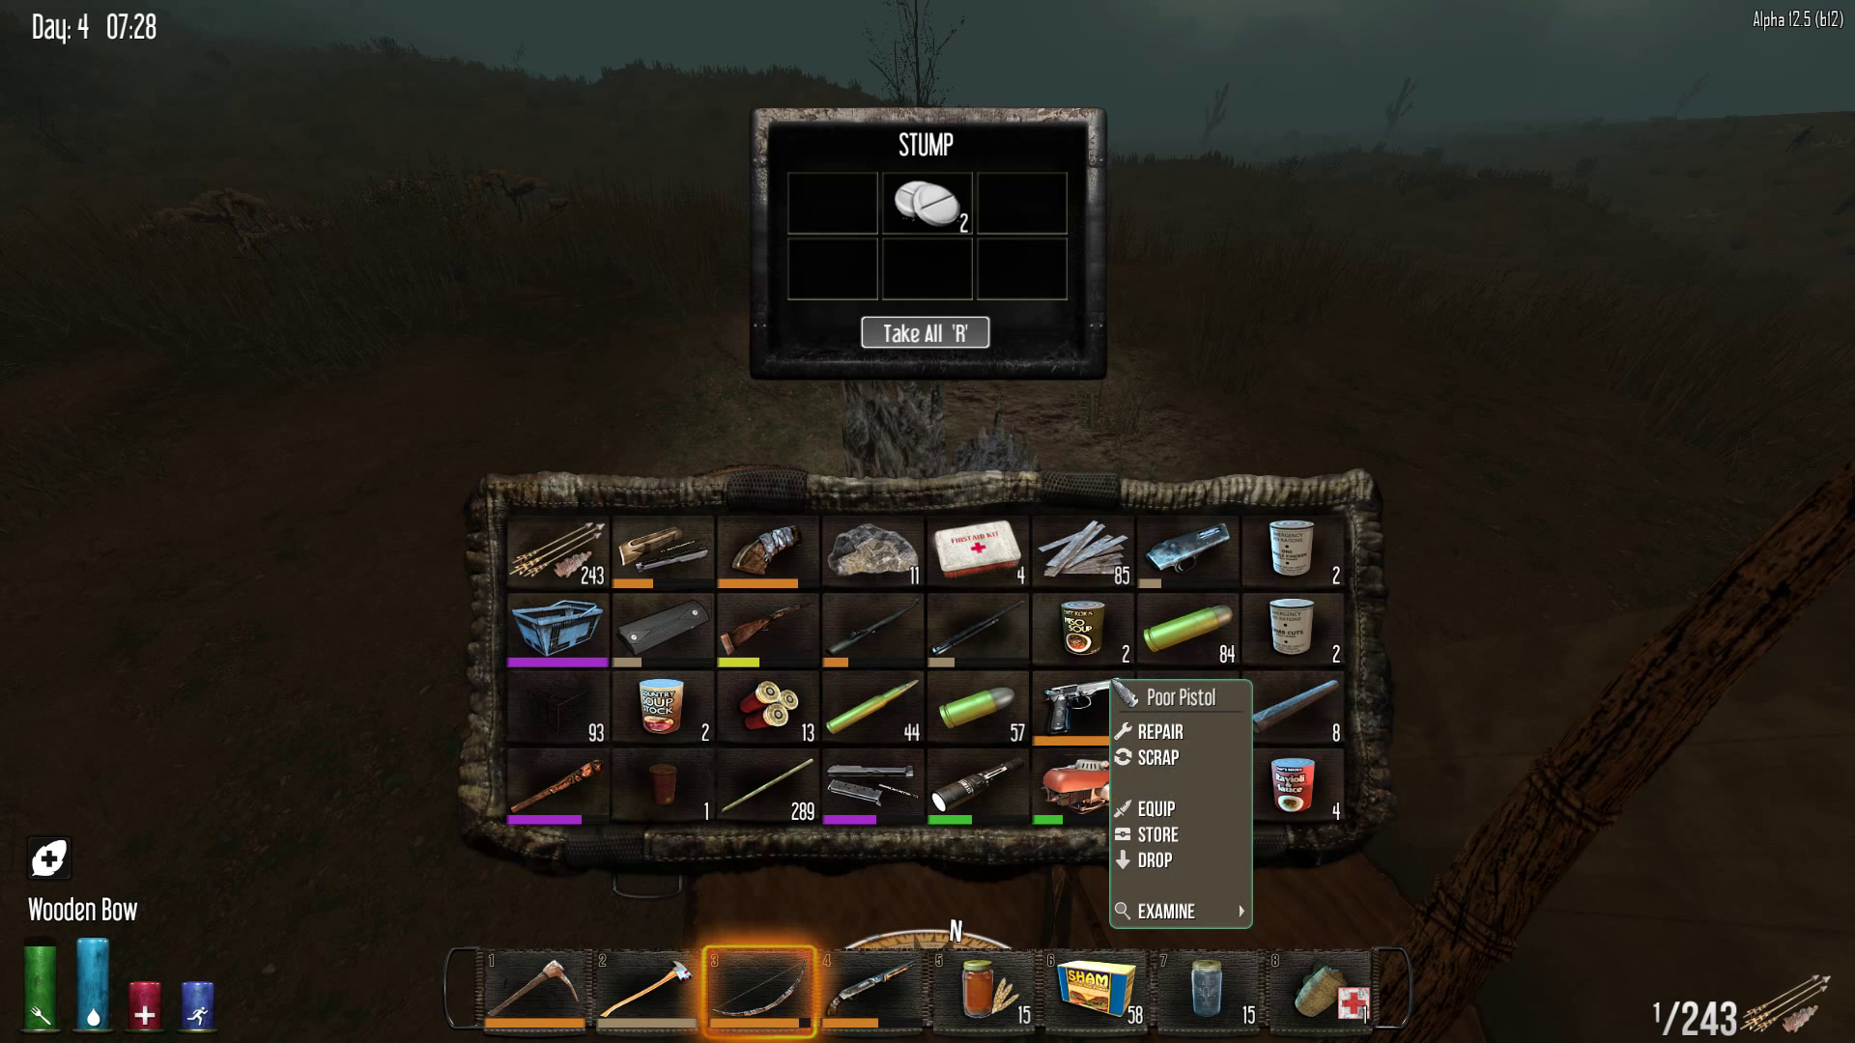
{"action": "left_click", "coordinate": [1192, 822]}
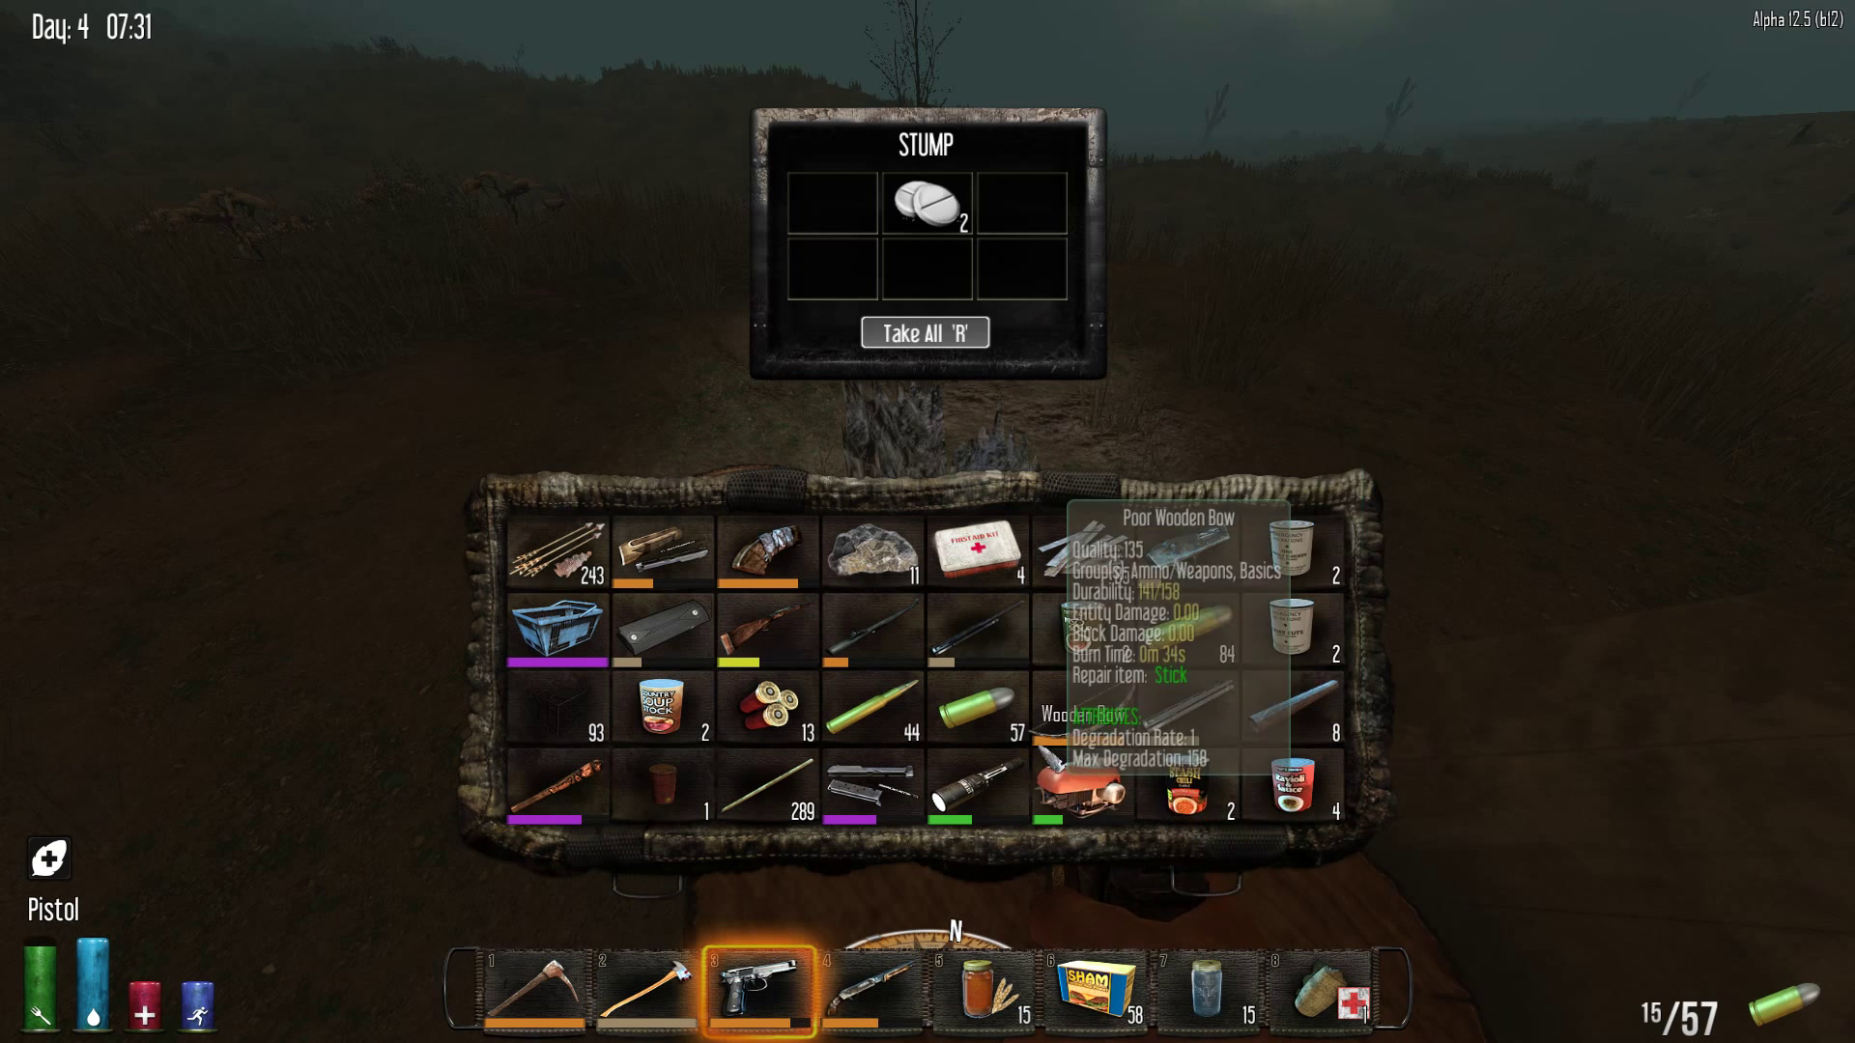
{"action": "right_click", "coordinate": [723, 1003]}
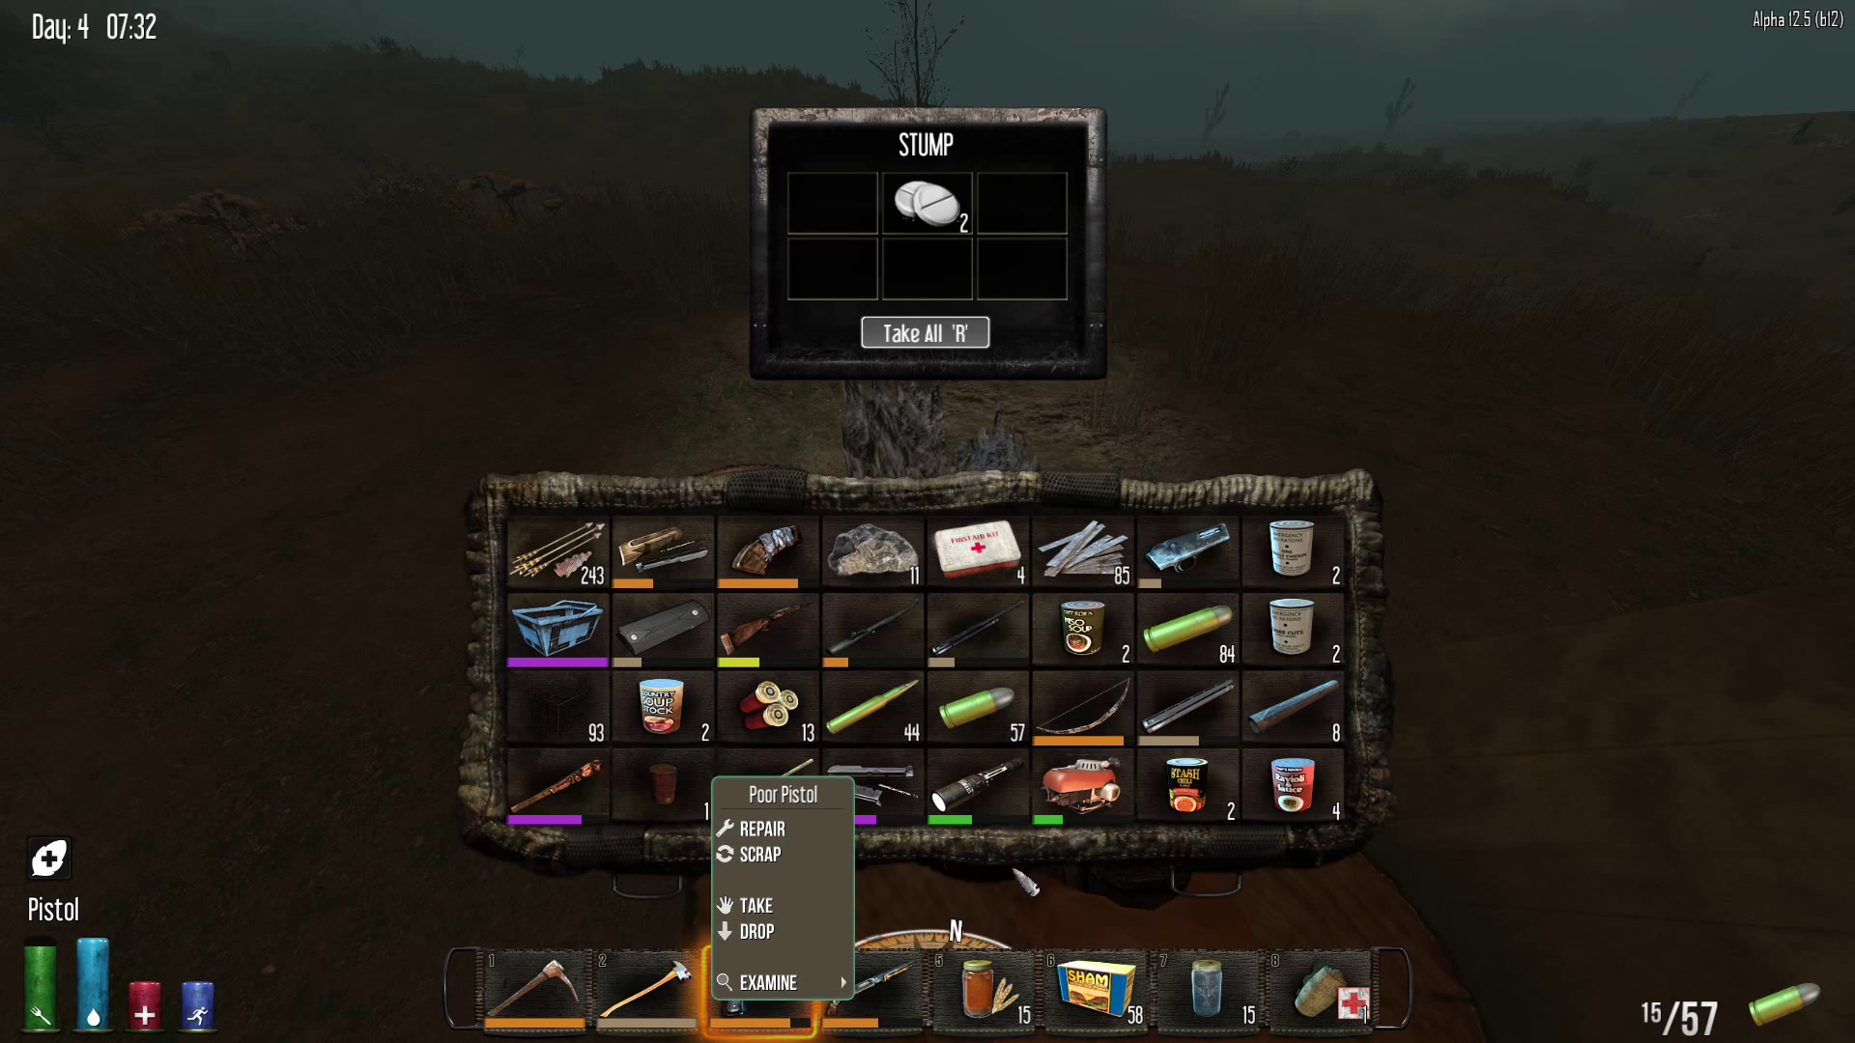
{"action": "key", "text": "Tab"}
{"action": "key", "text": "Tab"}
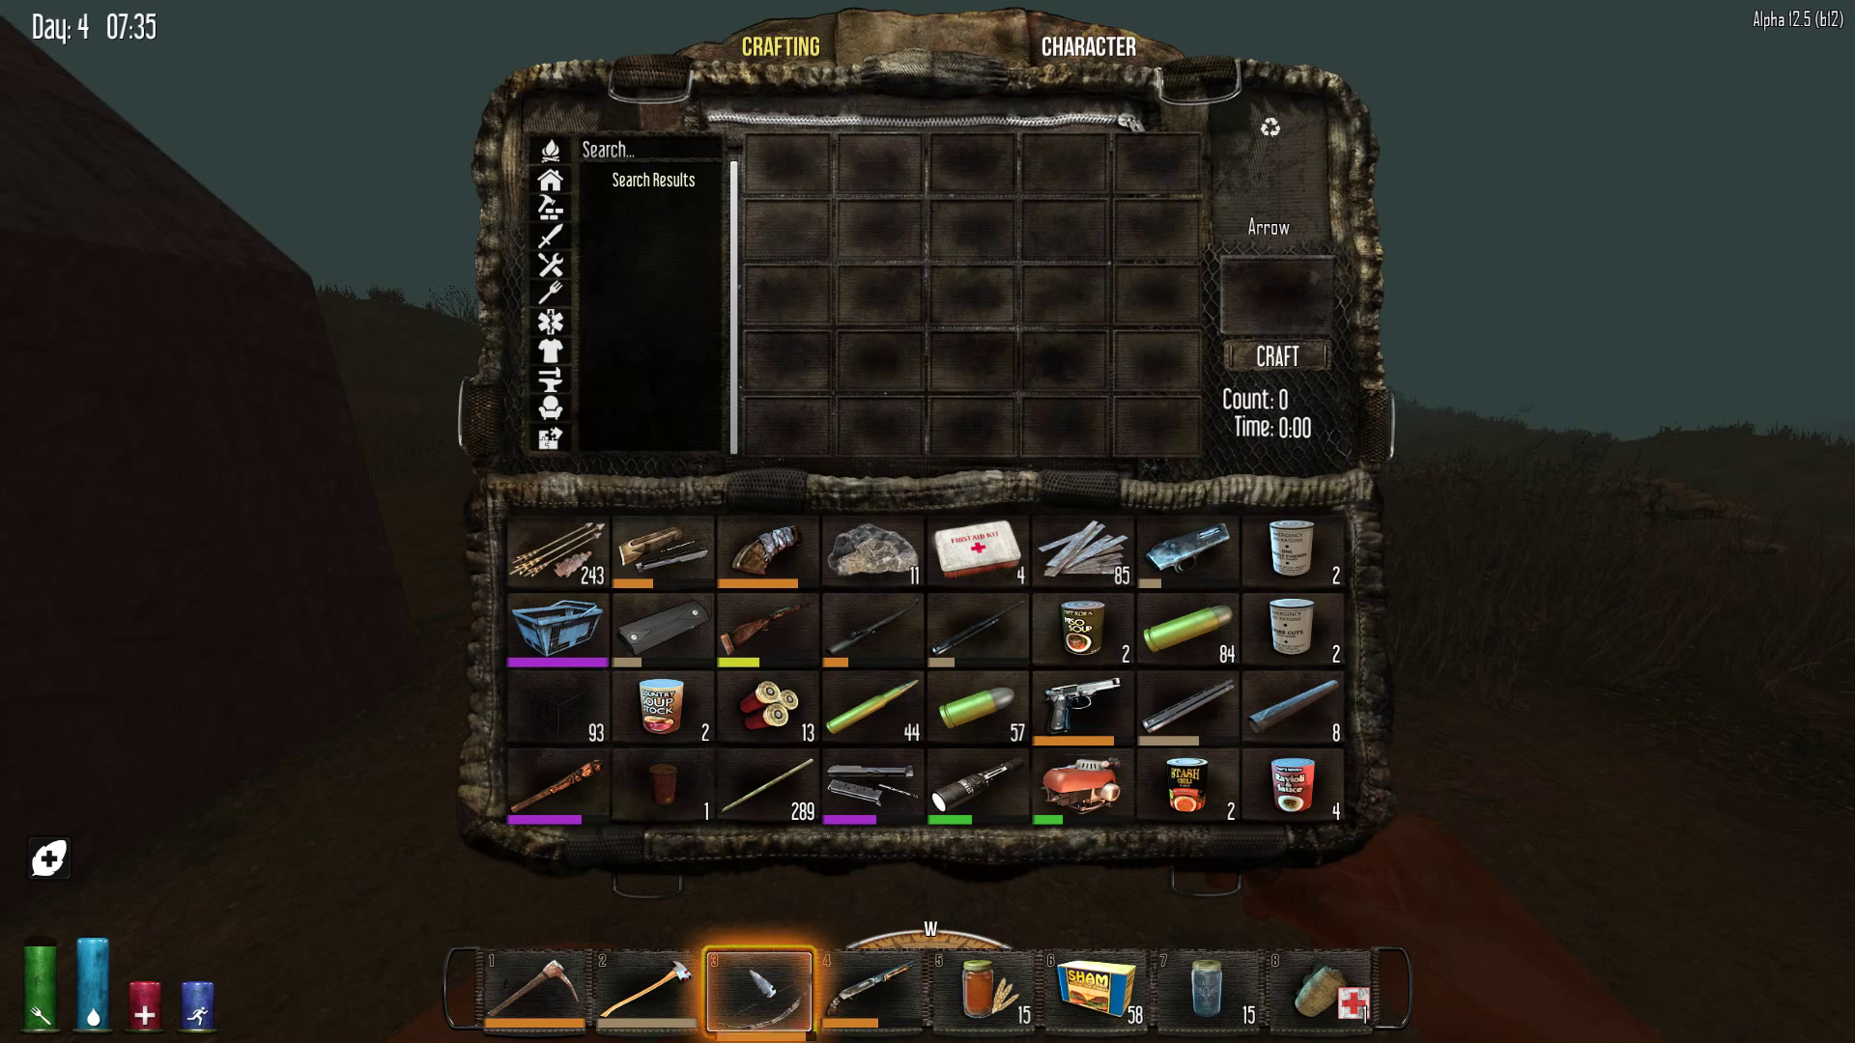
Put the Fine Flashlight up for scrapping into scrap iron
{"action": "key", "text": "Tab"}
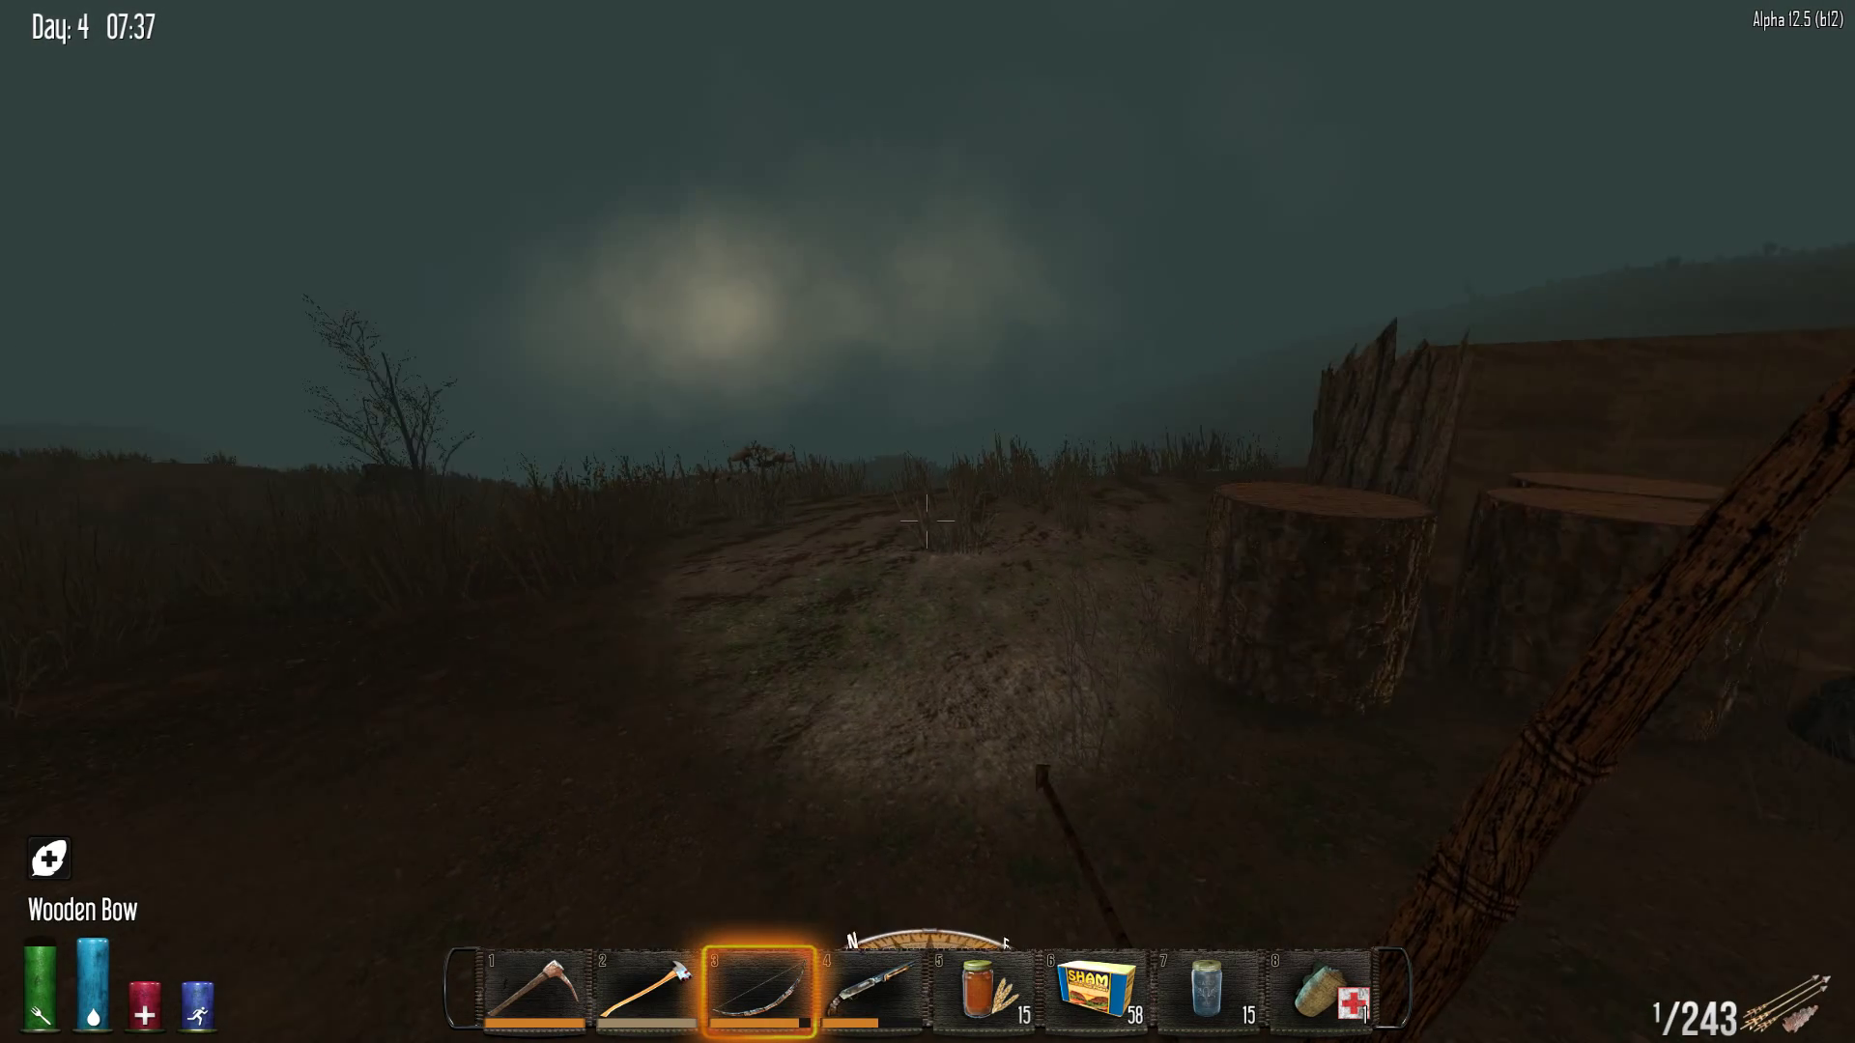
{"action": "key", "text": "Tab"}
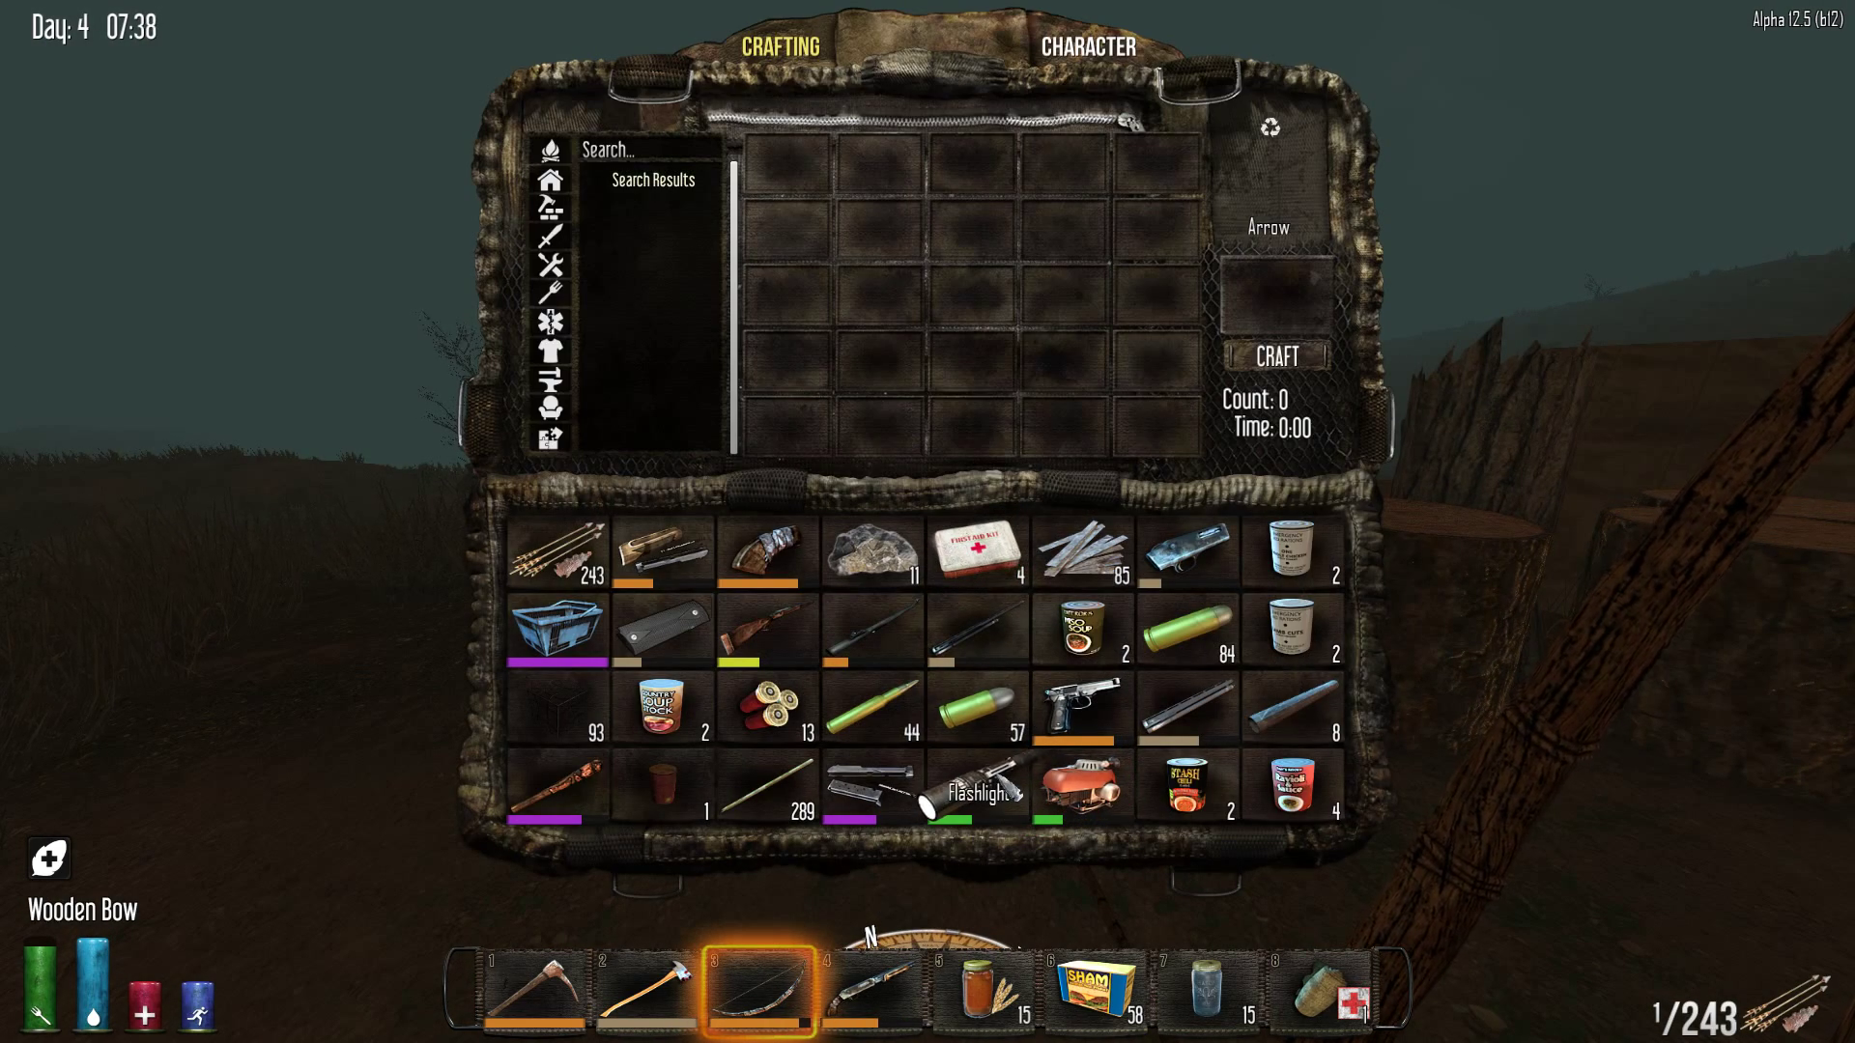
{"action": "right_click", "coordinate": [1001, 782]}
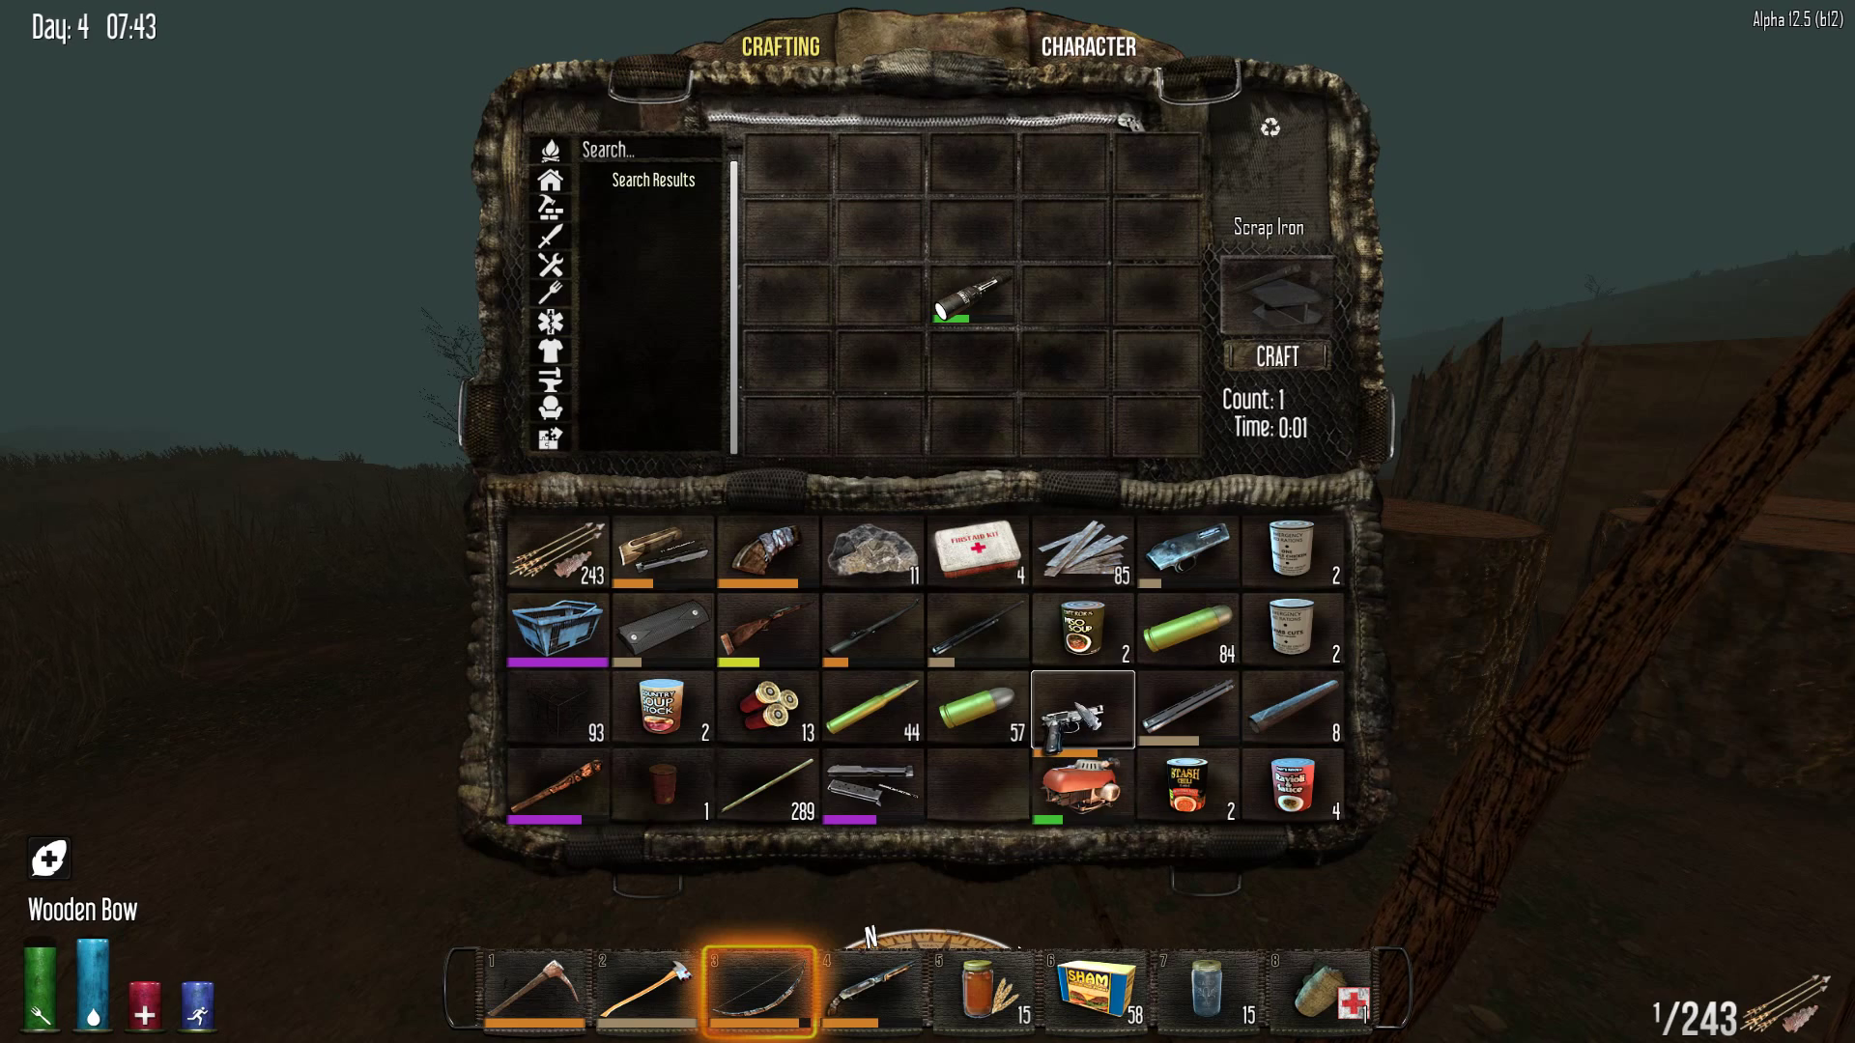
{"action": "key", "text": "Tab"}
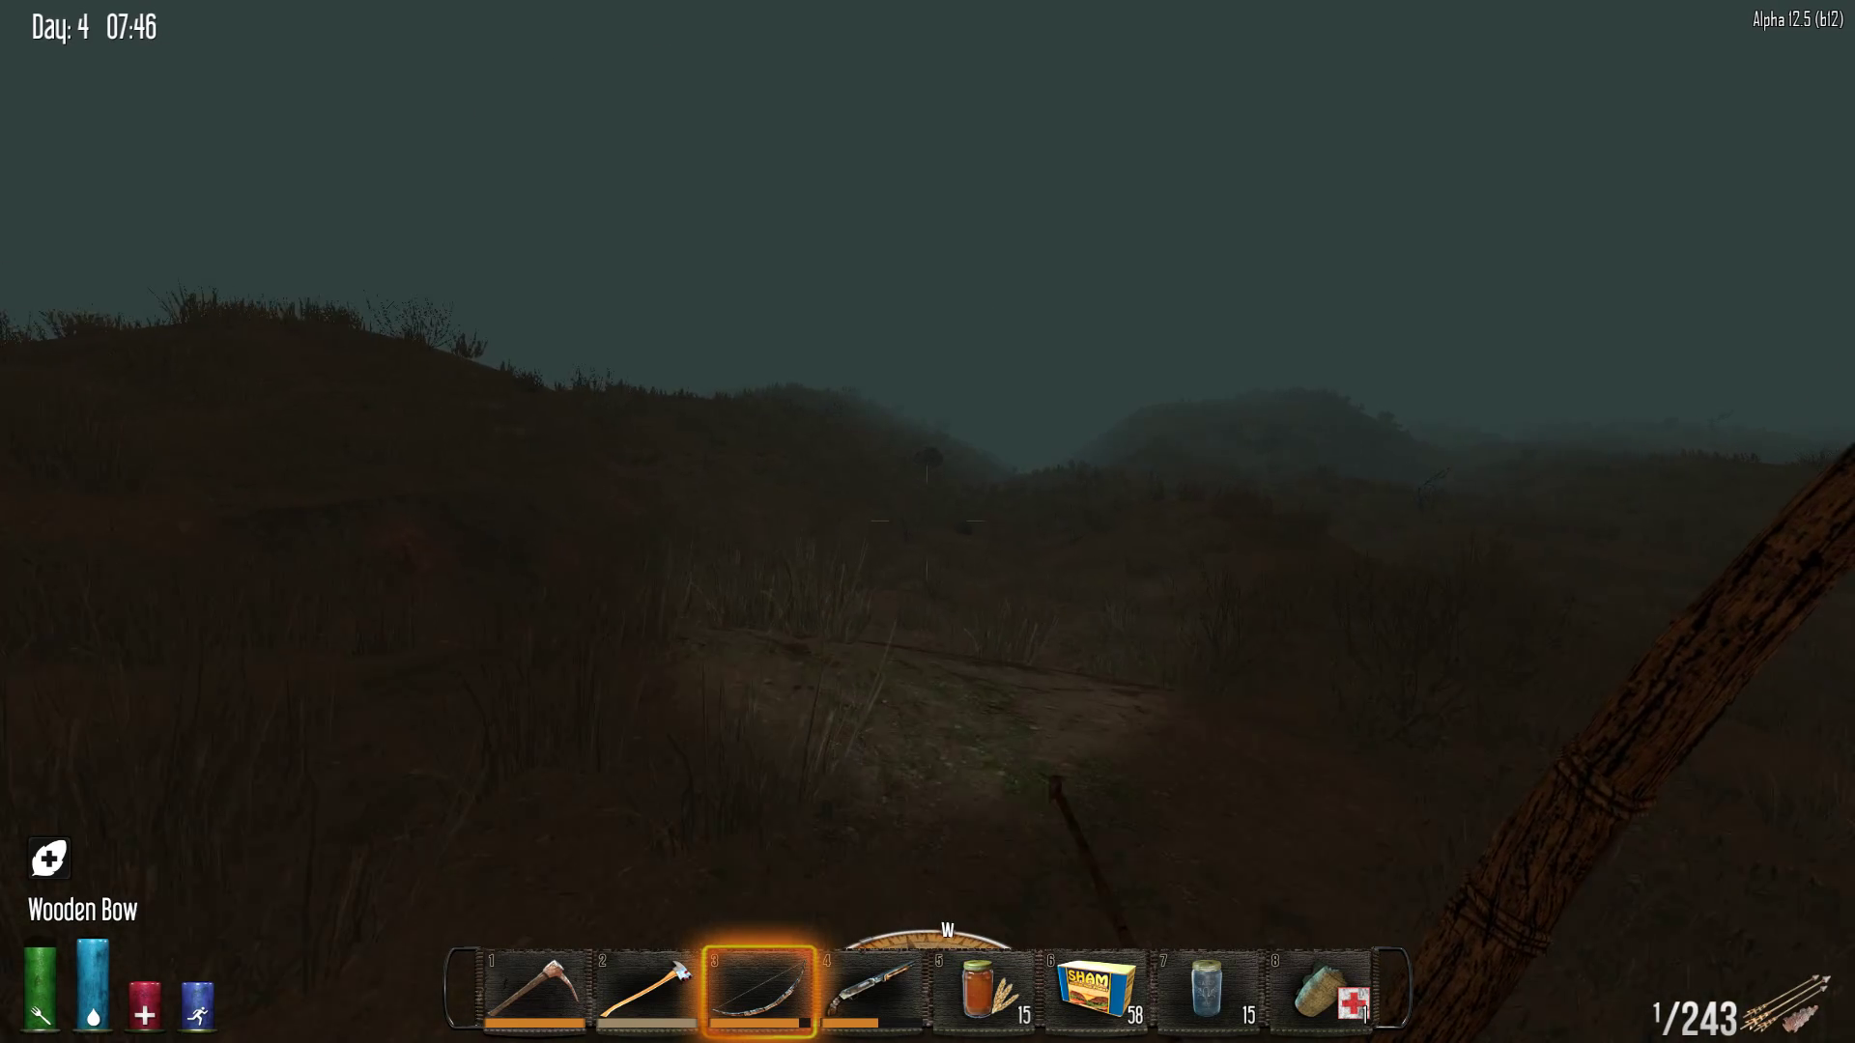
Climb the foggy hillside and glance at the inventory and world map
{"action": "key", "text": "w"}
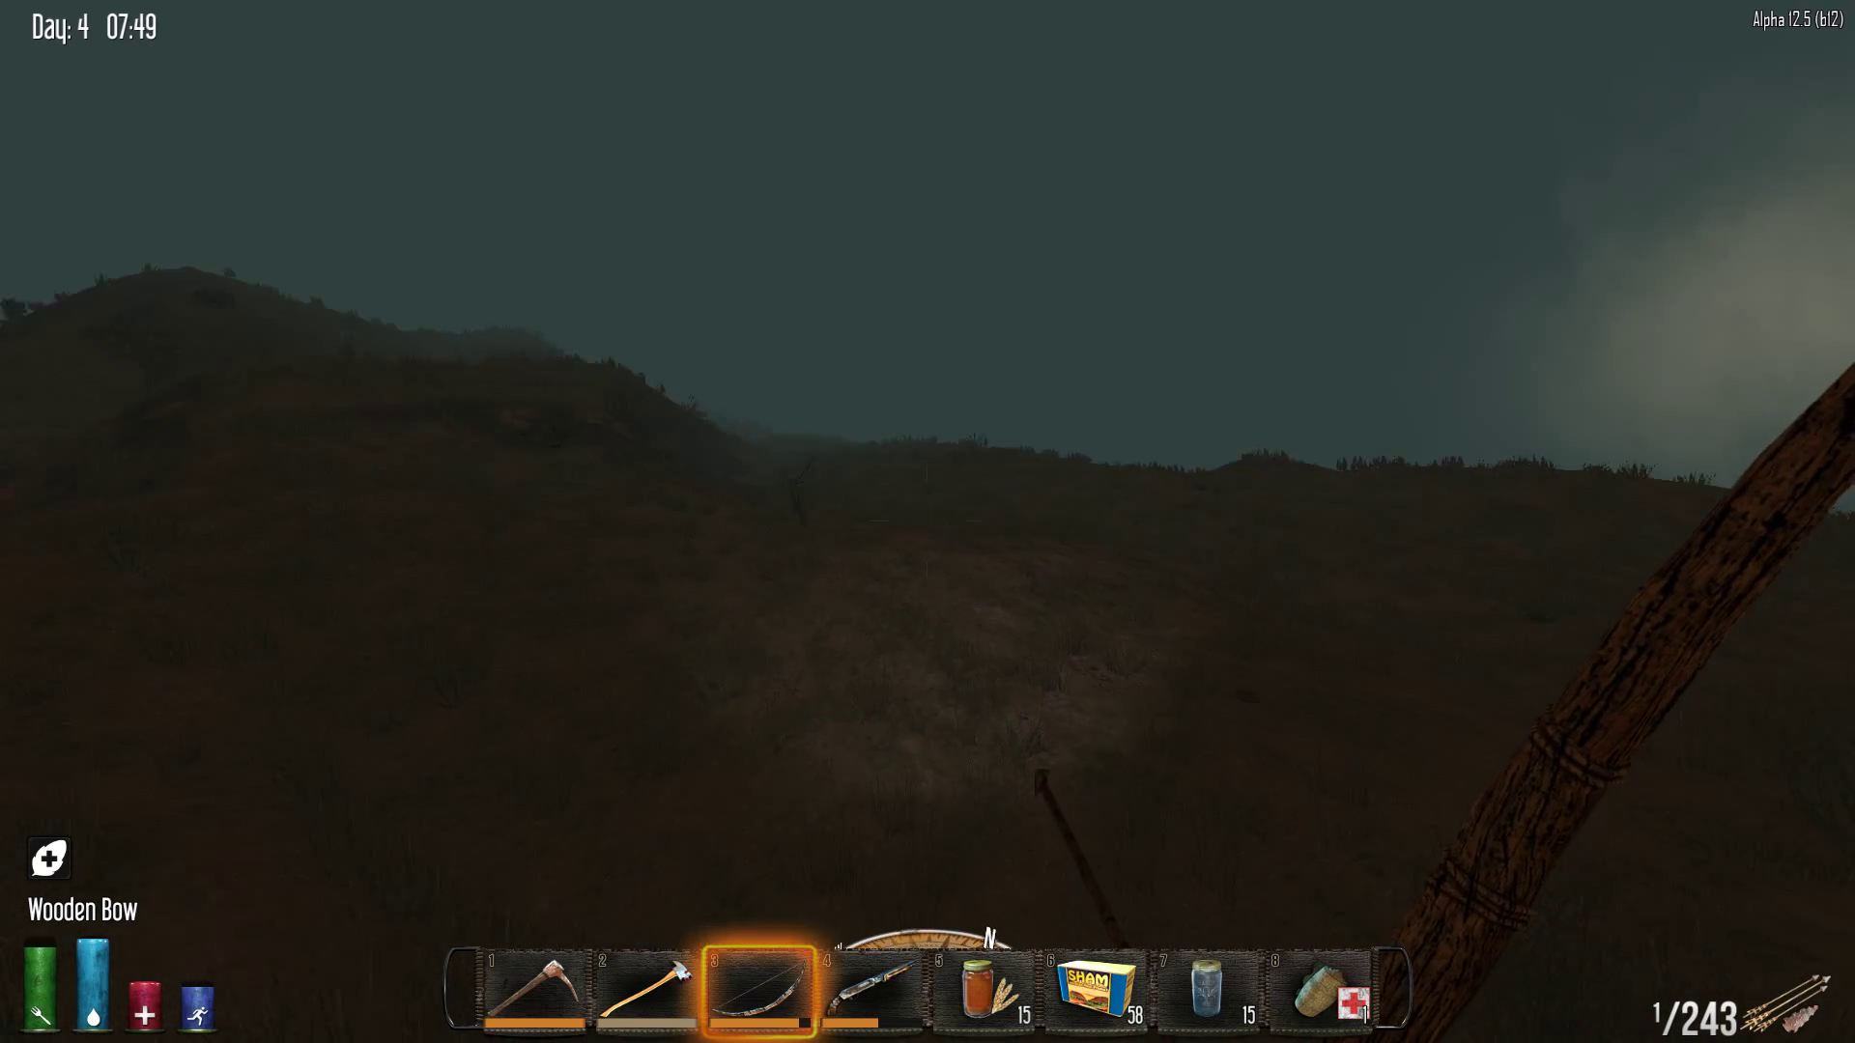
{"action": "key", "text": "w"}
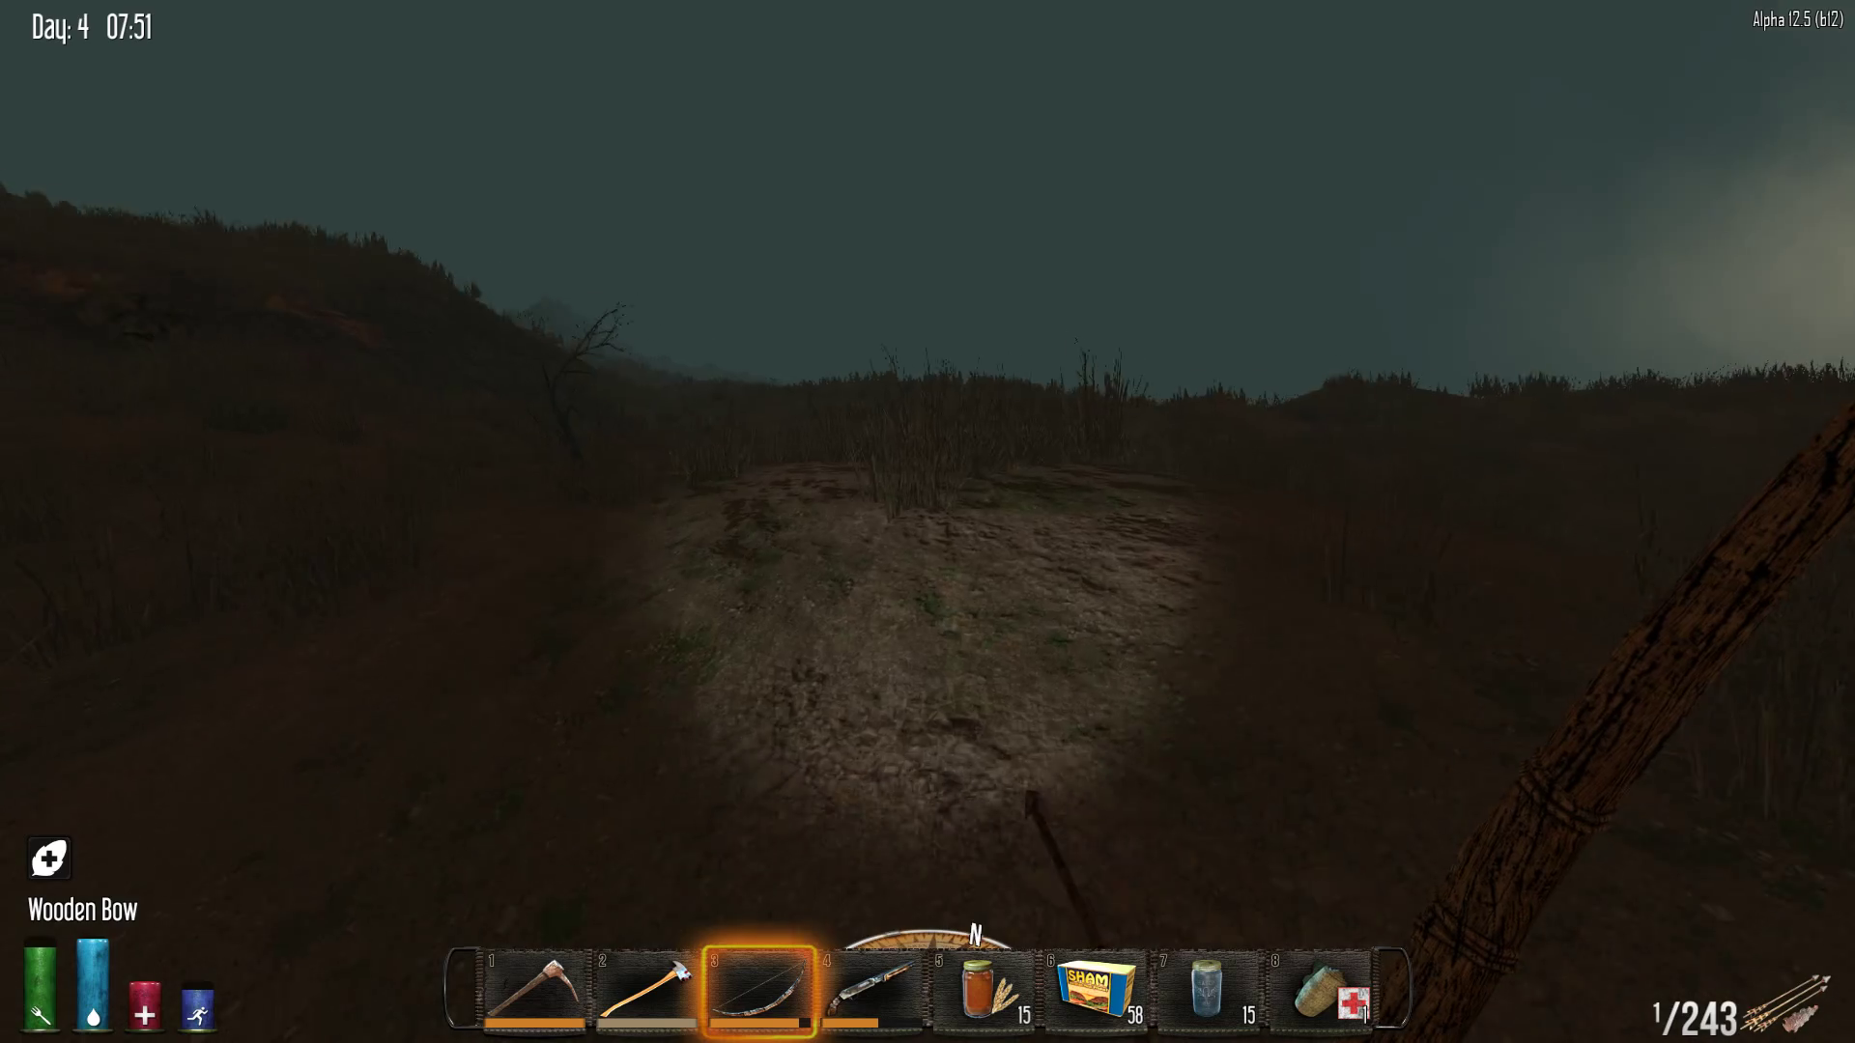
{"action": "key", "text": "w"}
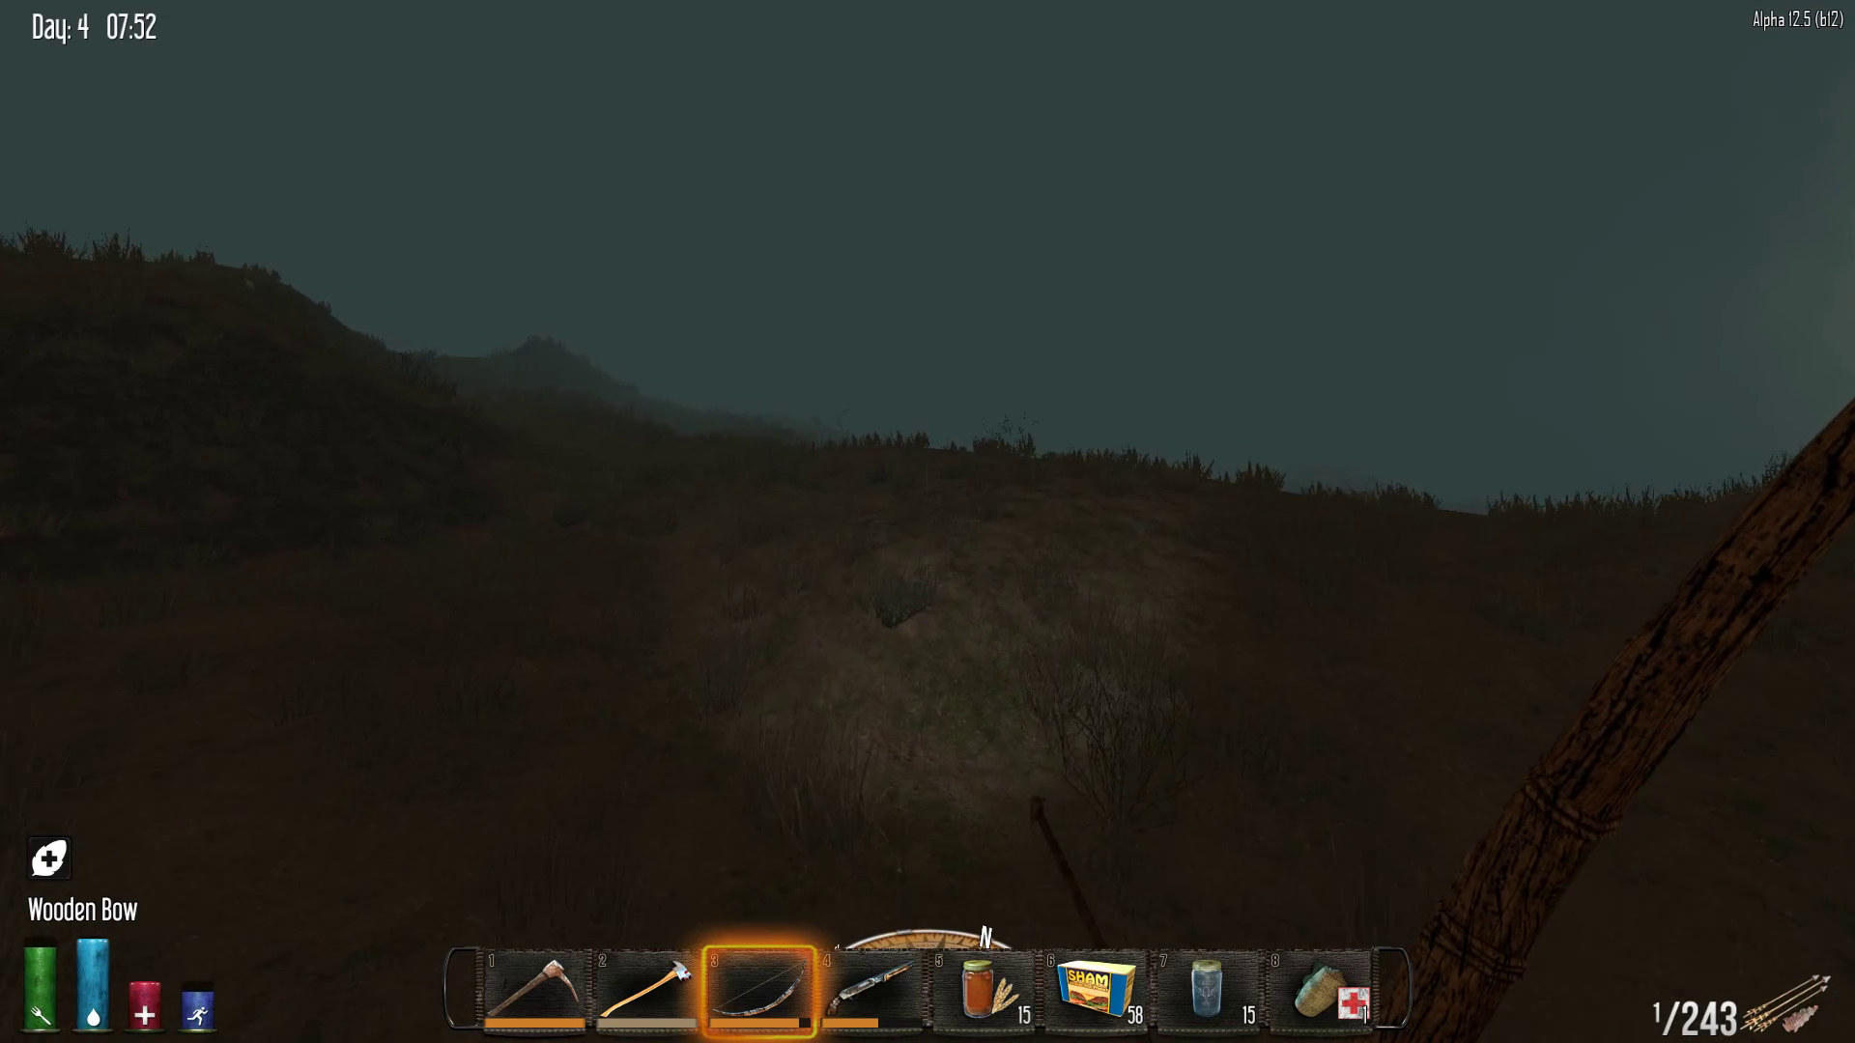
{"action": "key", "text": "w"}
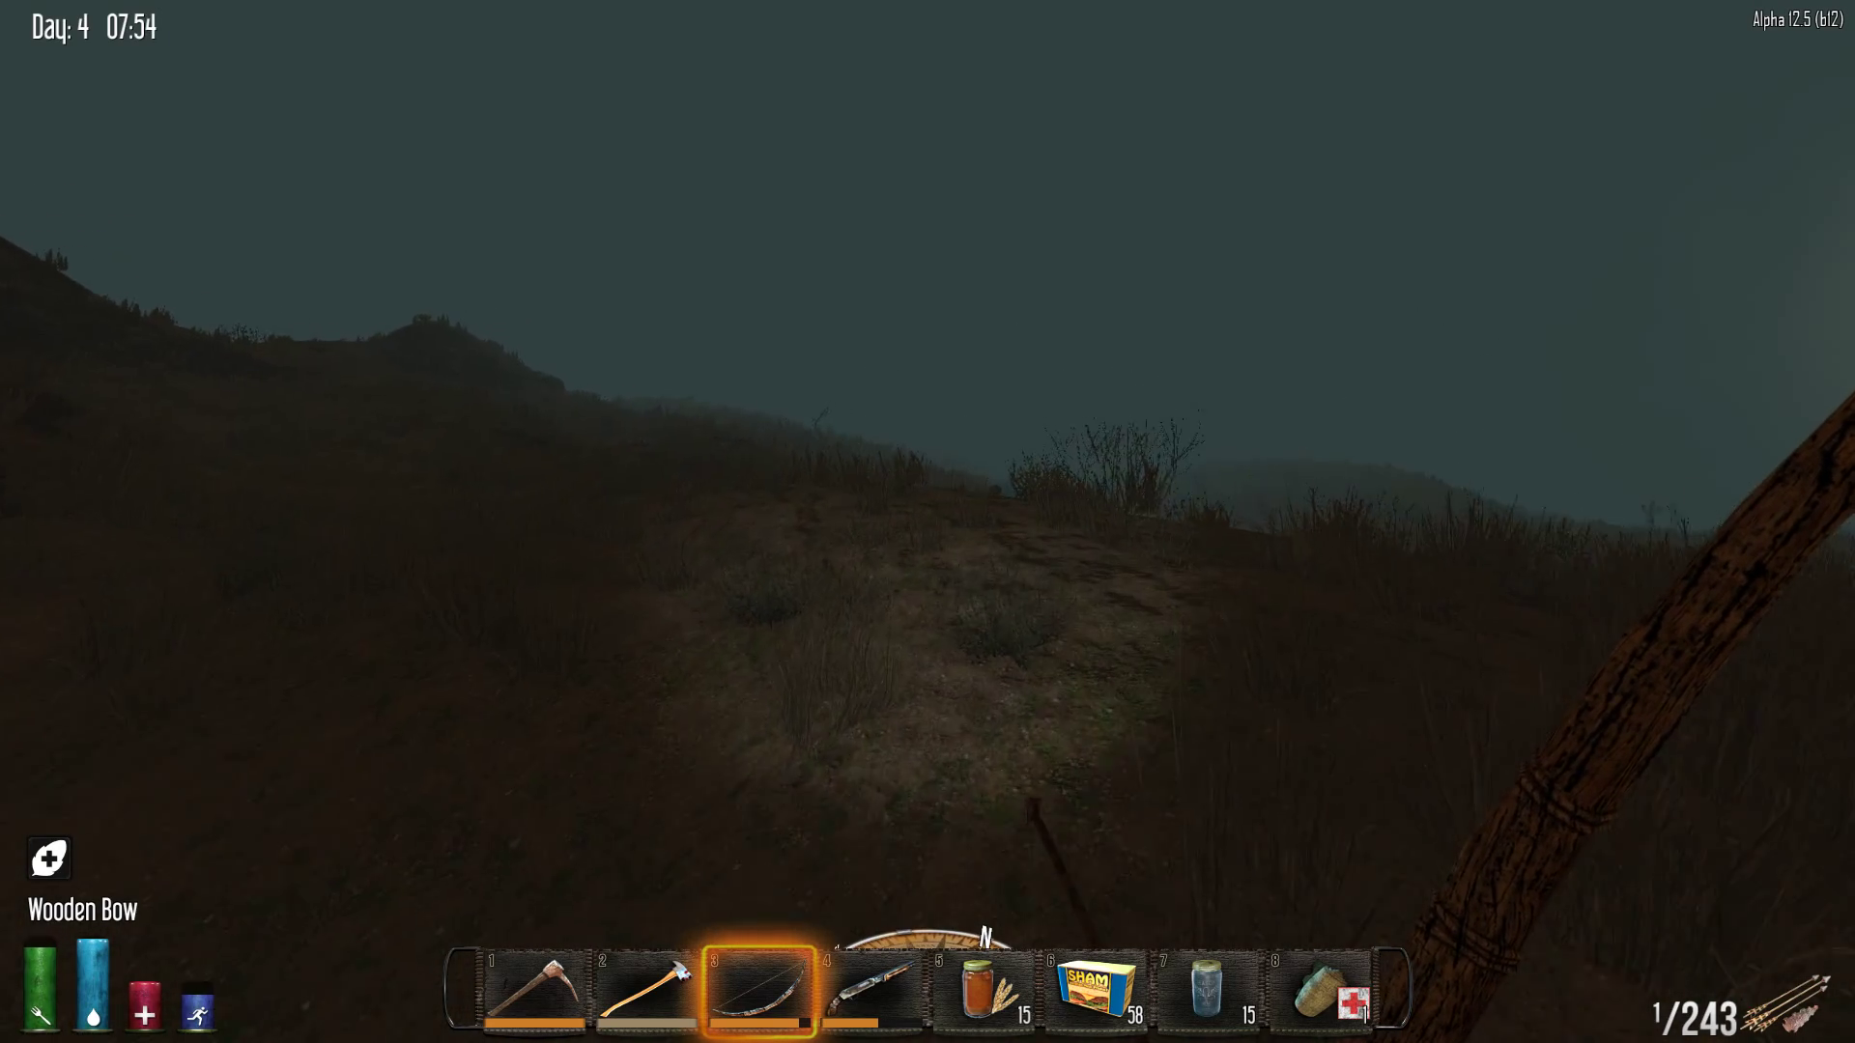
{"action": "key", "text": "w"}
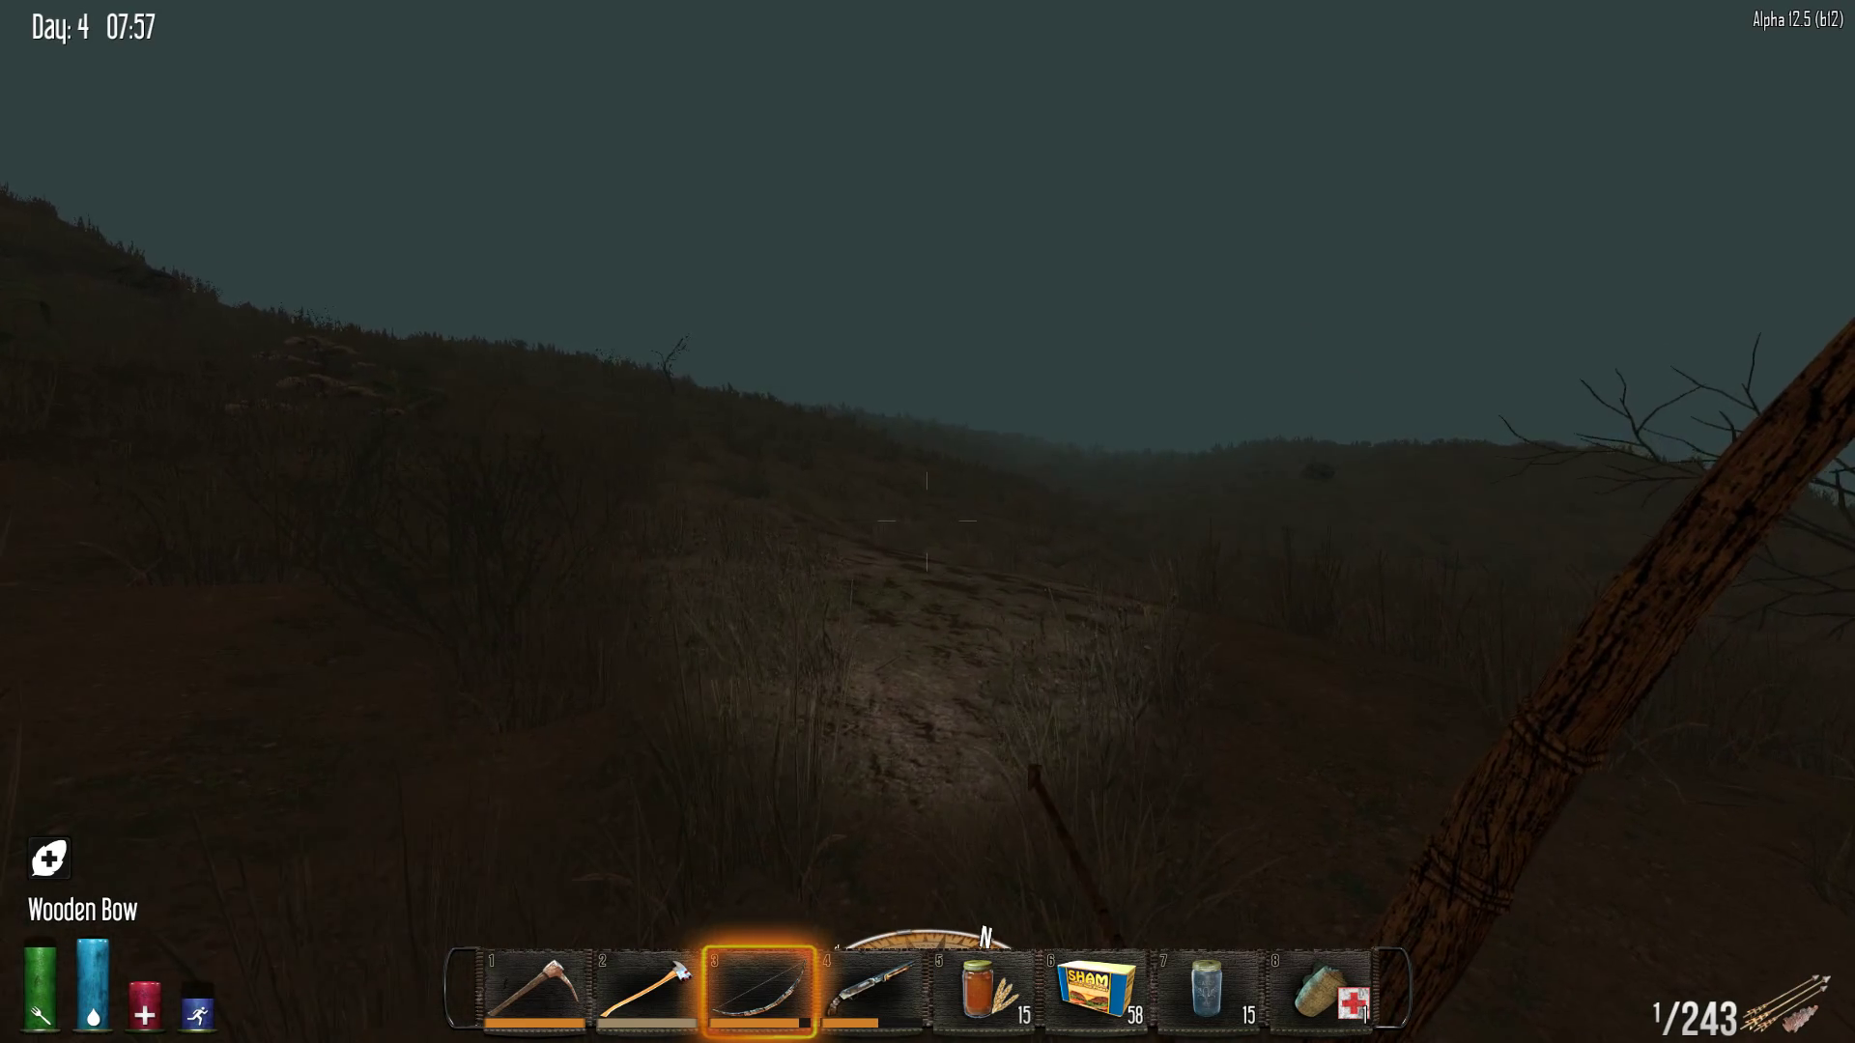
{"action": "key", "text": "Tab"}
{"action": "key", "text": "Tab"}
{"action": "key", "text": "m"}
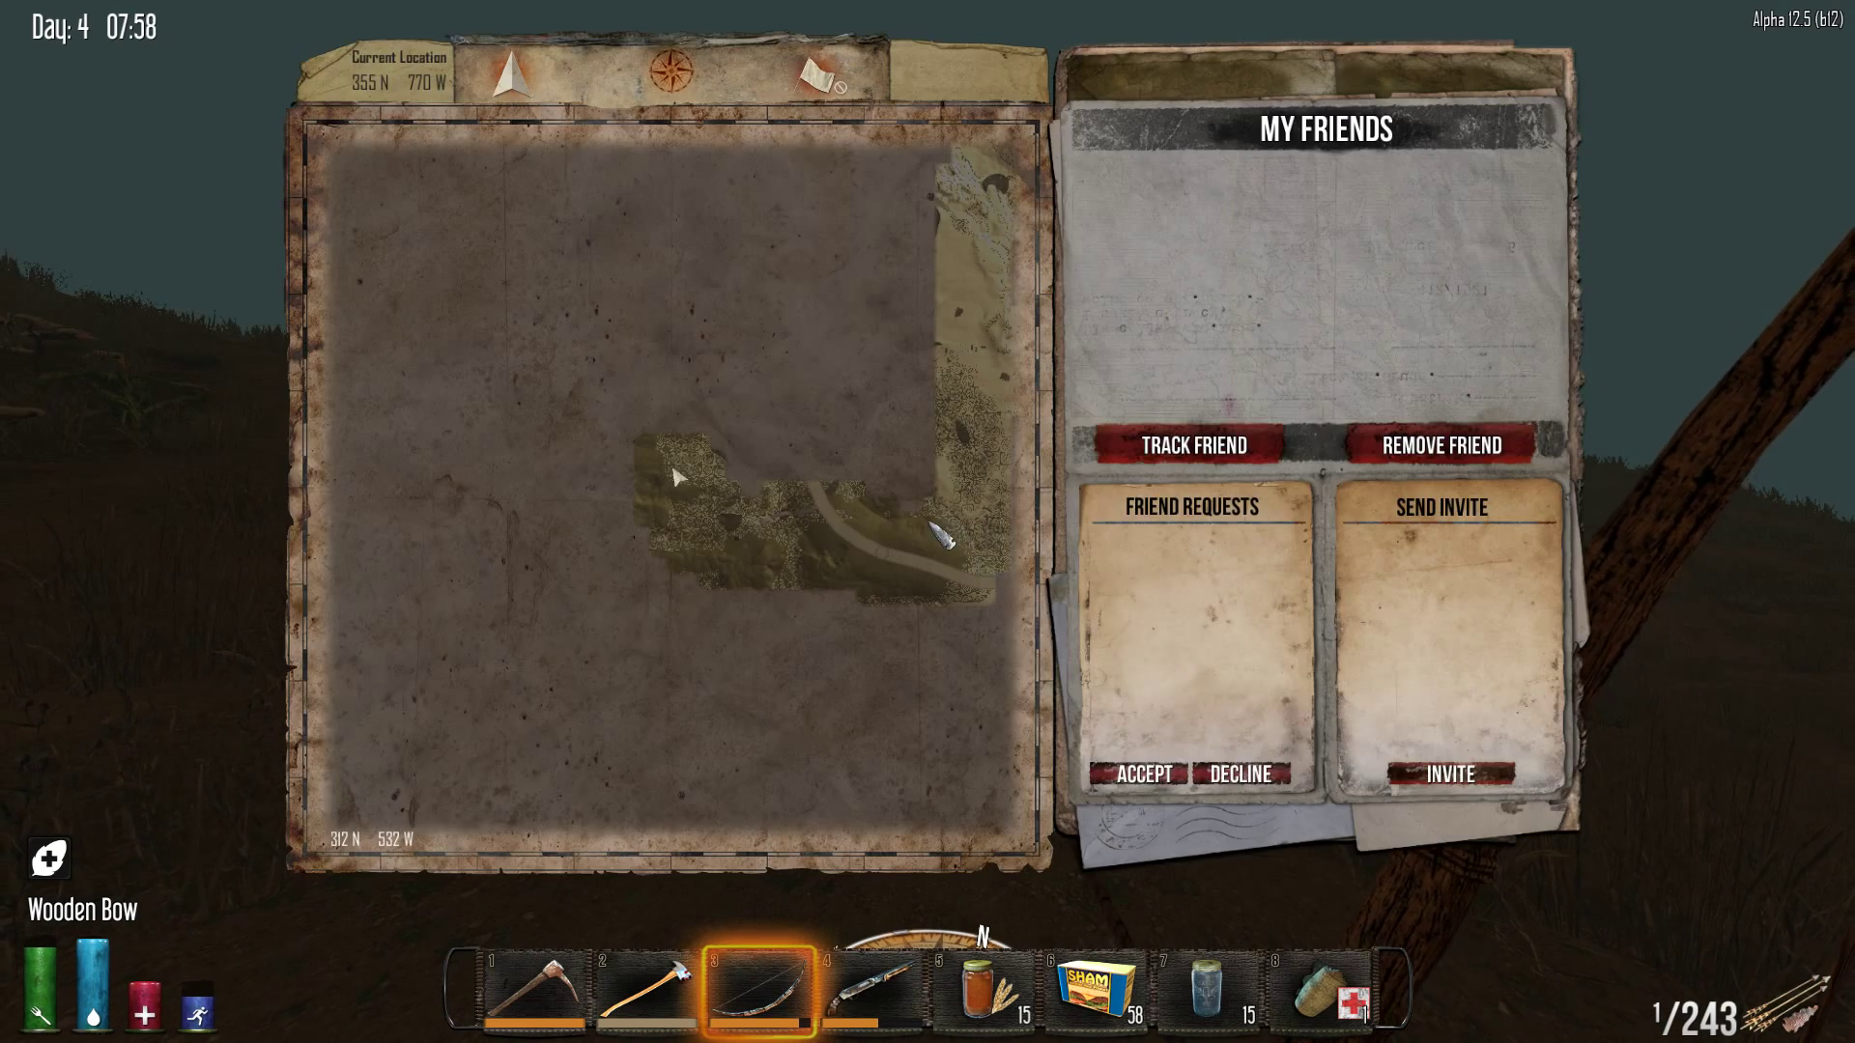
{"action": "key", "text": "m"}
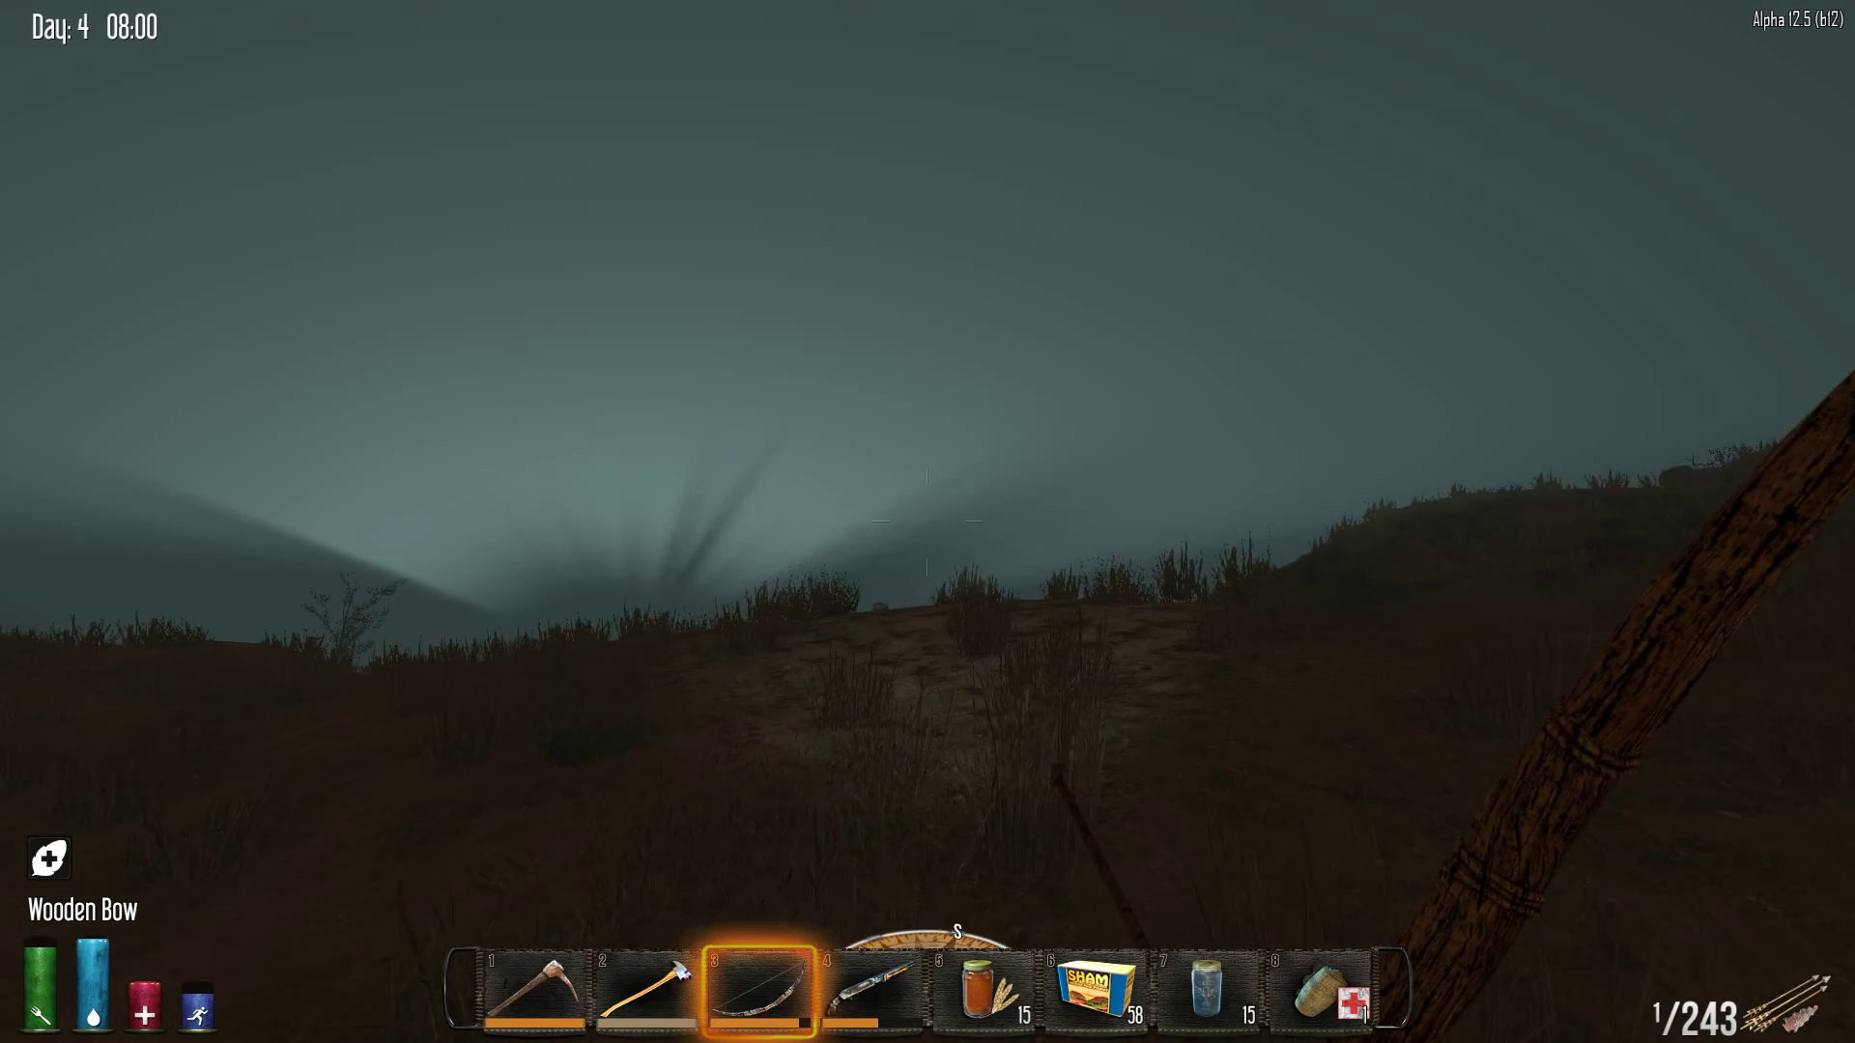
Cross the hill, briefly toggle the frame rate counter, and kill the crawler with an arrow
{"action": "key", "text": "w"}
{"action": "key", "text": "w"}
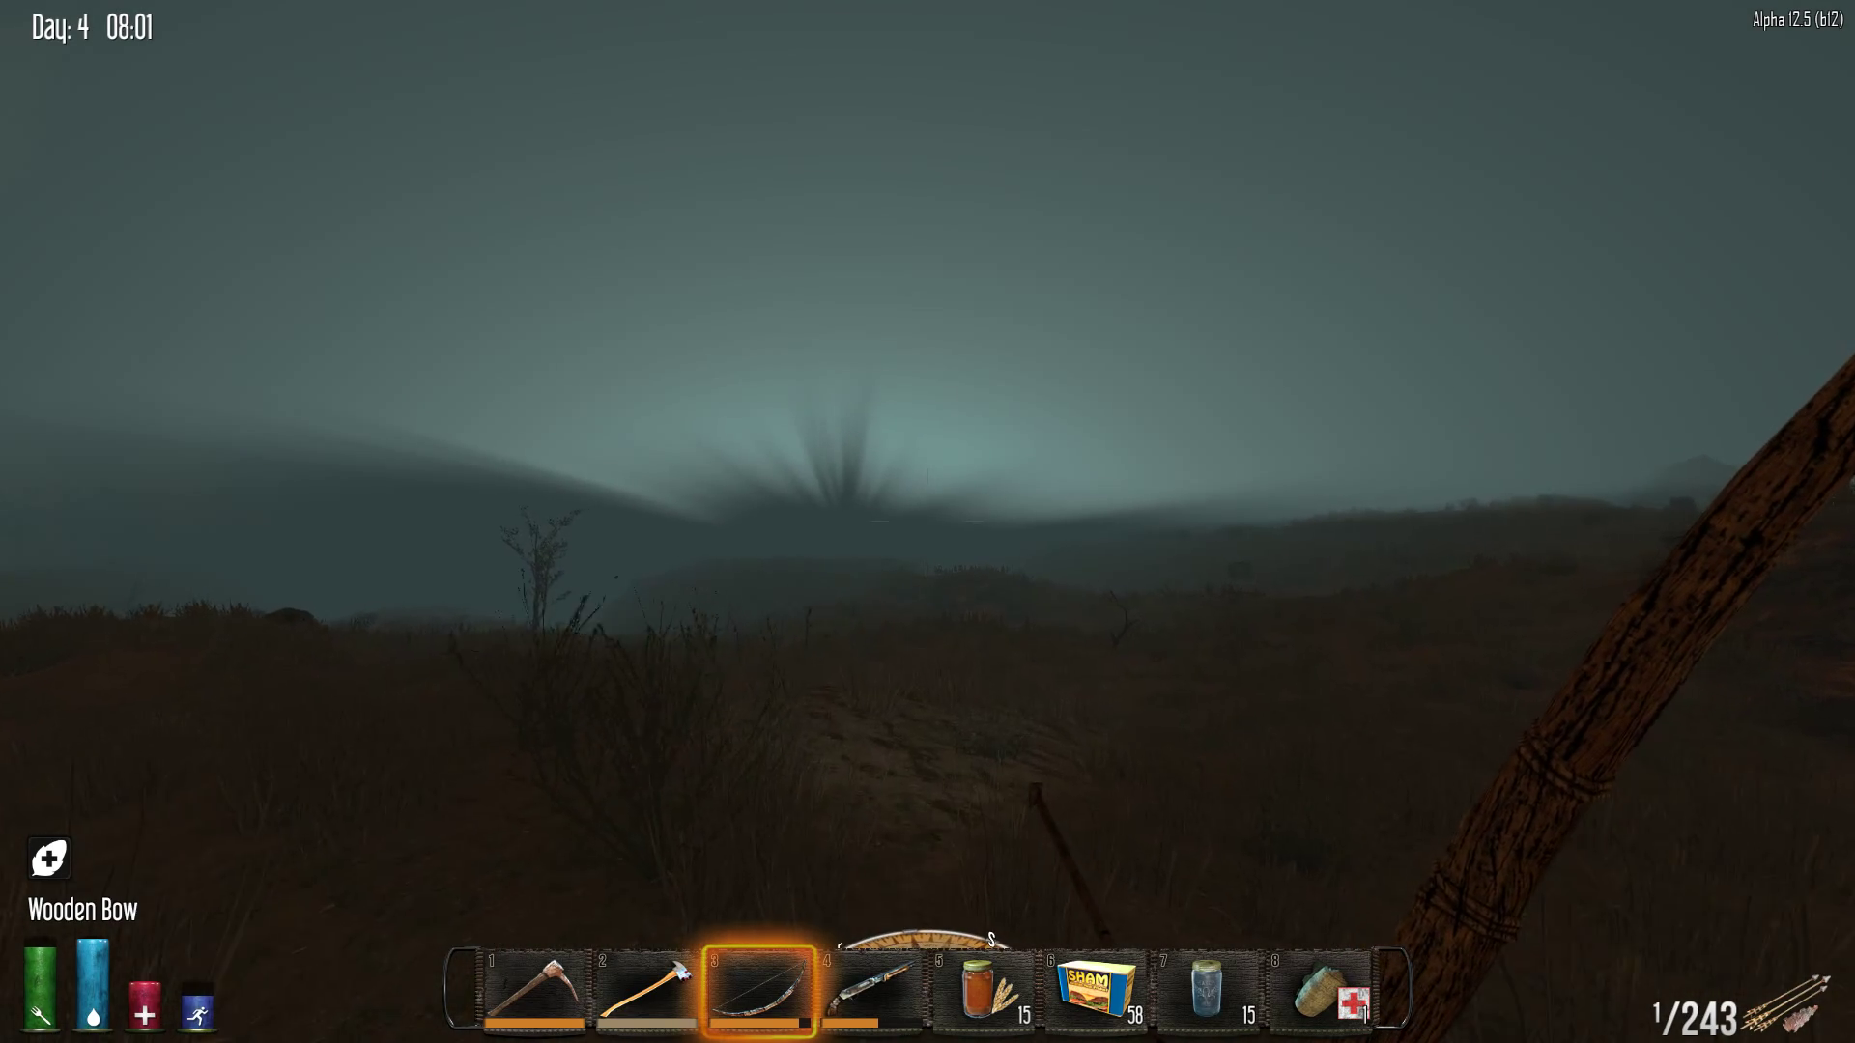
{"action": "key", "text": "w"}
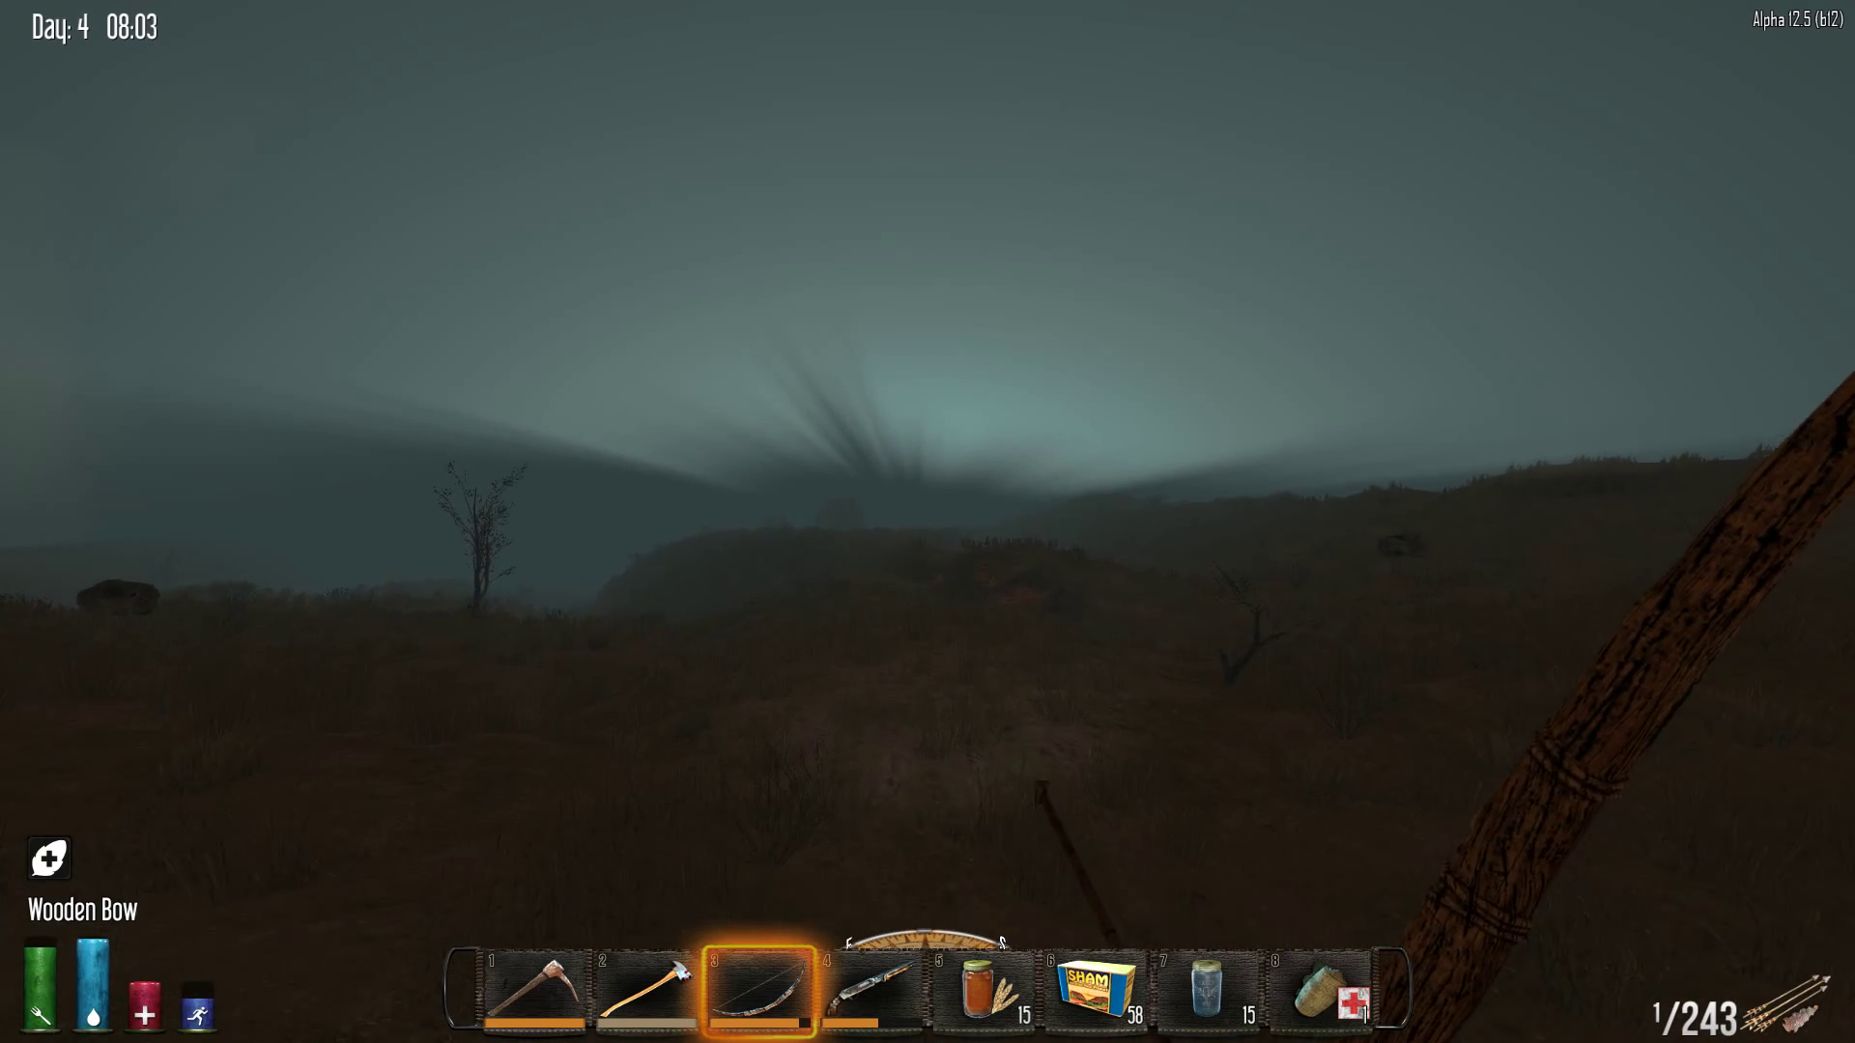
{"action": "key", "text": "w"}
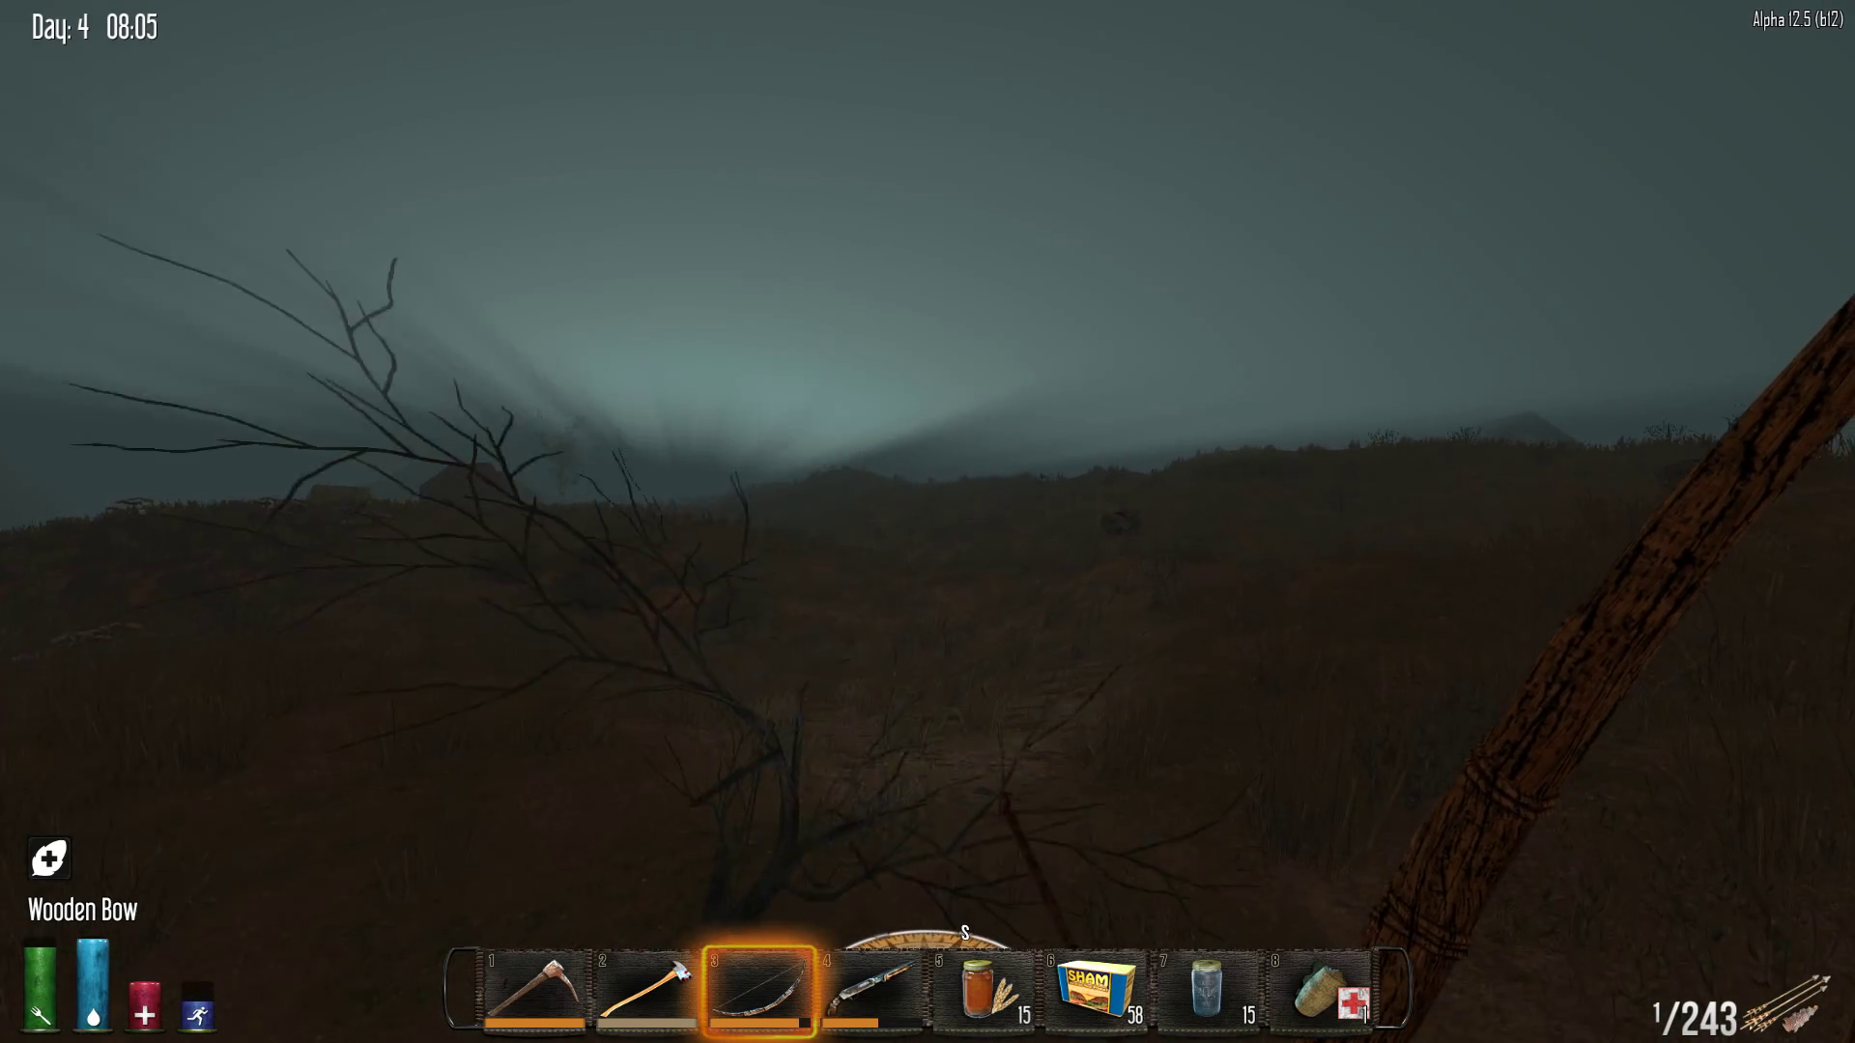
{"action": "key", "text": "w"}
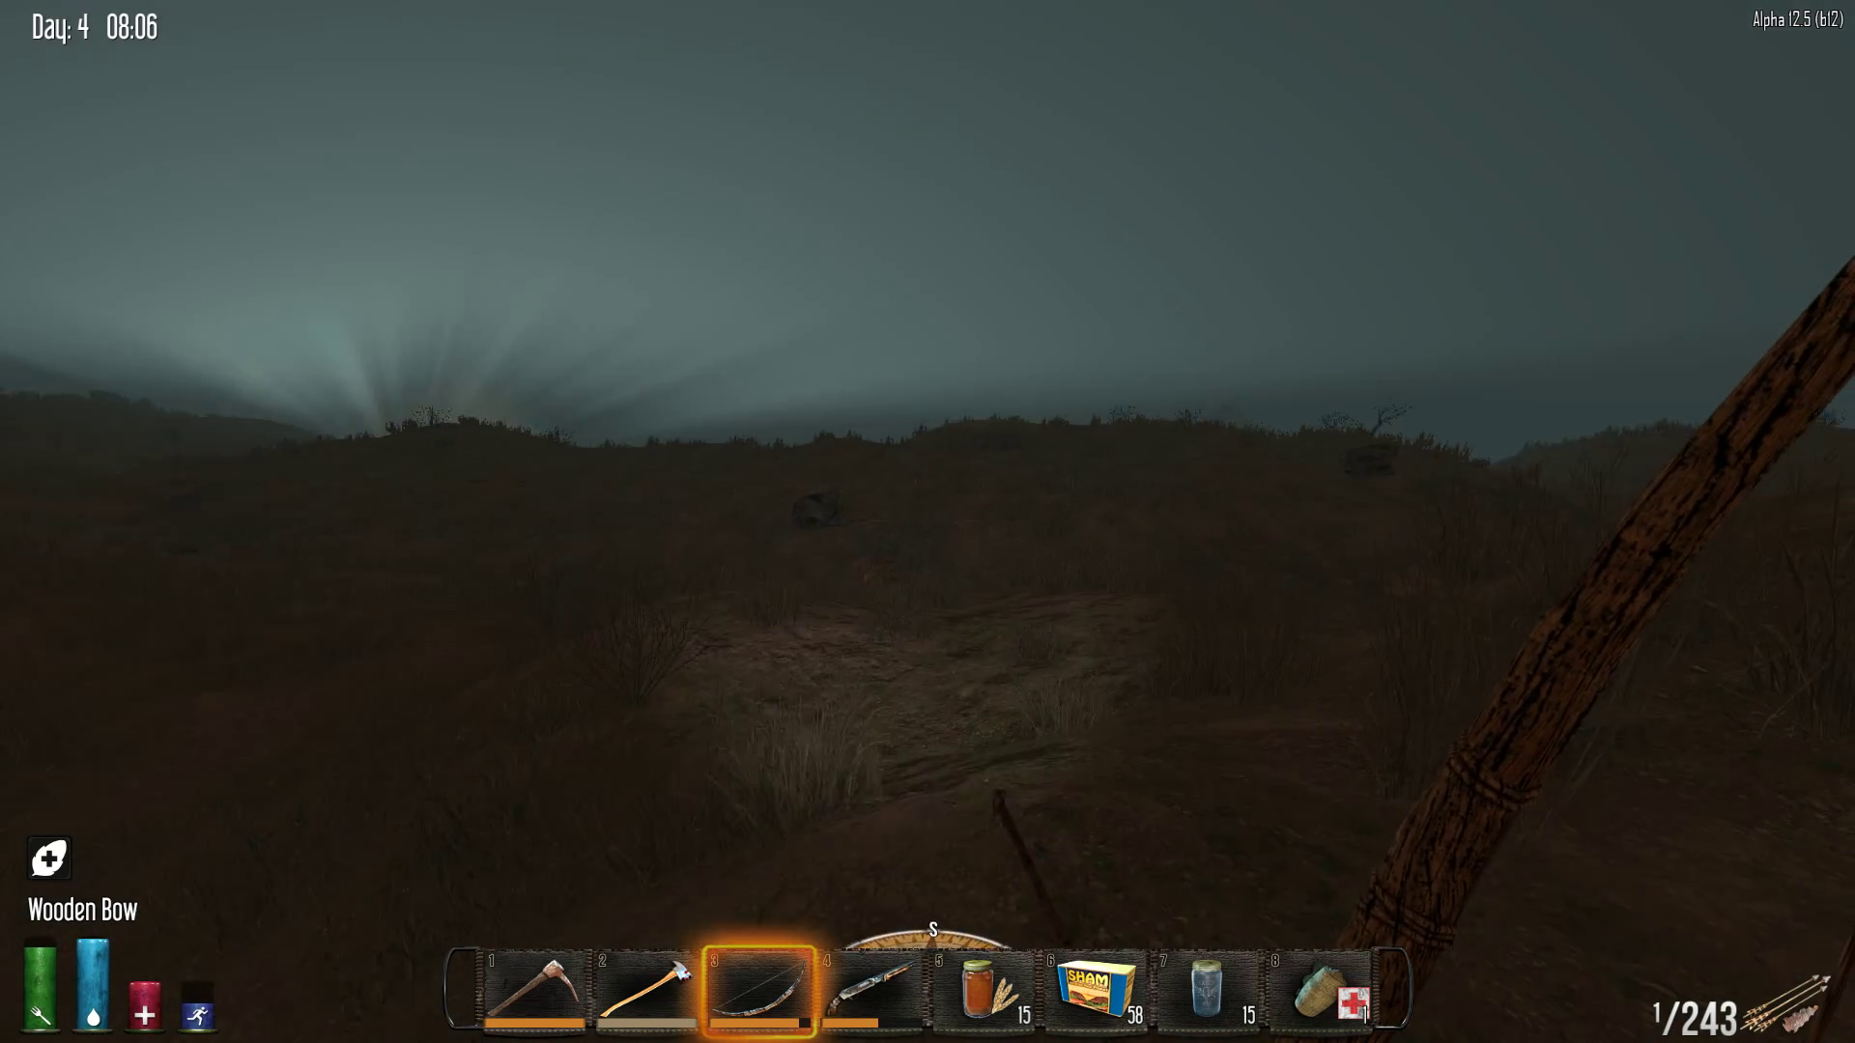
{"action": "key", "text": "w"}
{"action": "key", "text": "F8"}
{"action": "key", "text": "w"}
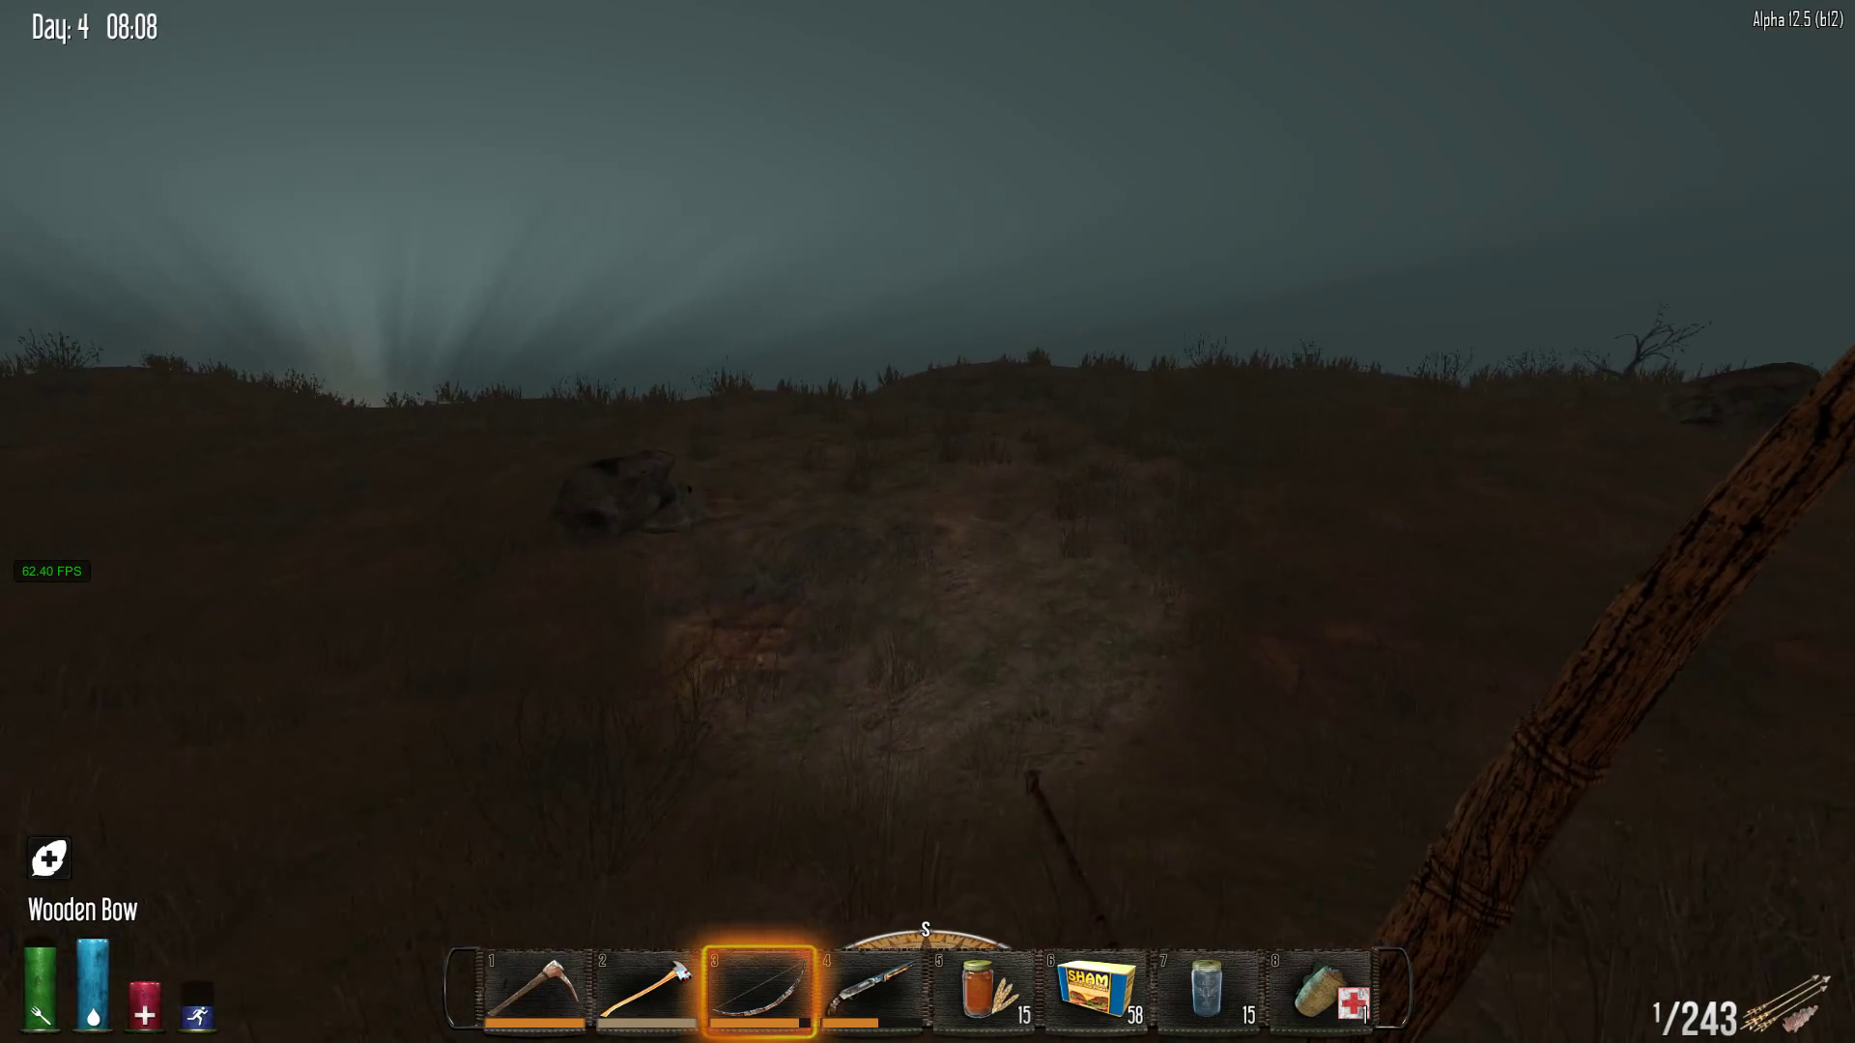
{"action": "key", "text": "F8"}
{"action": "key", "text": "w"}
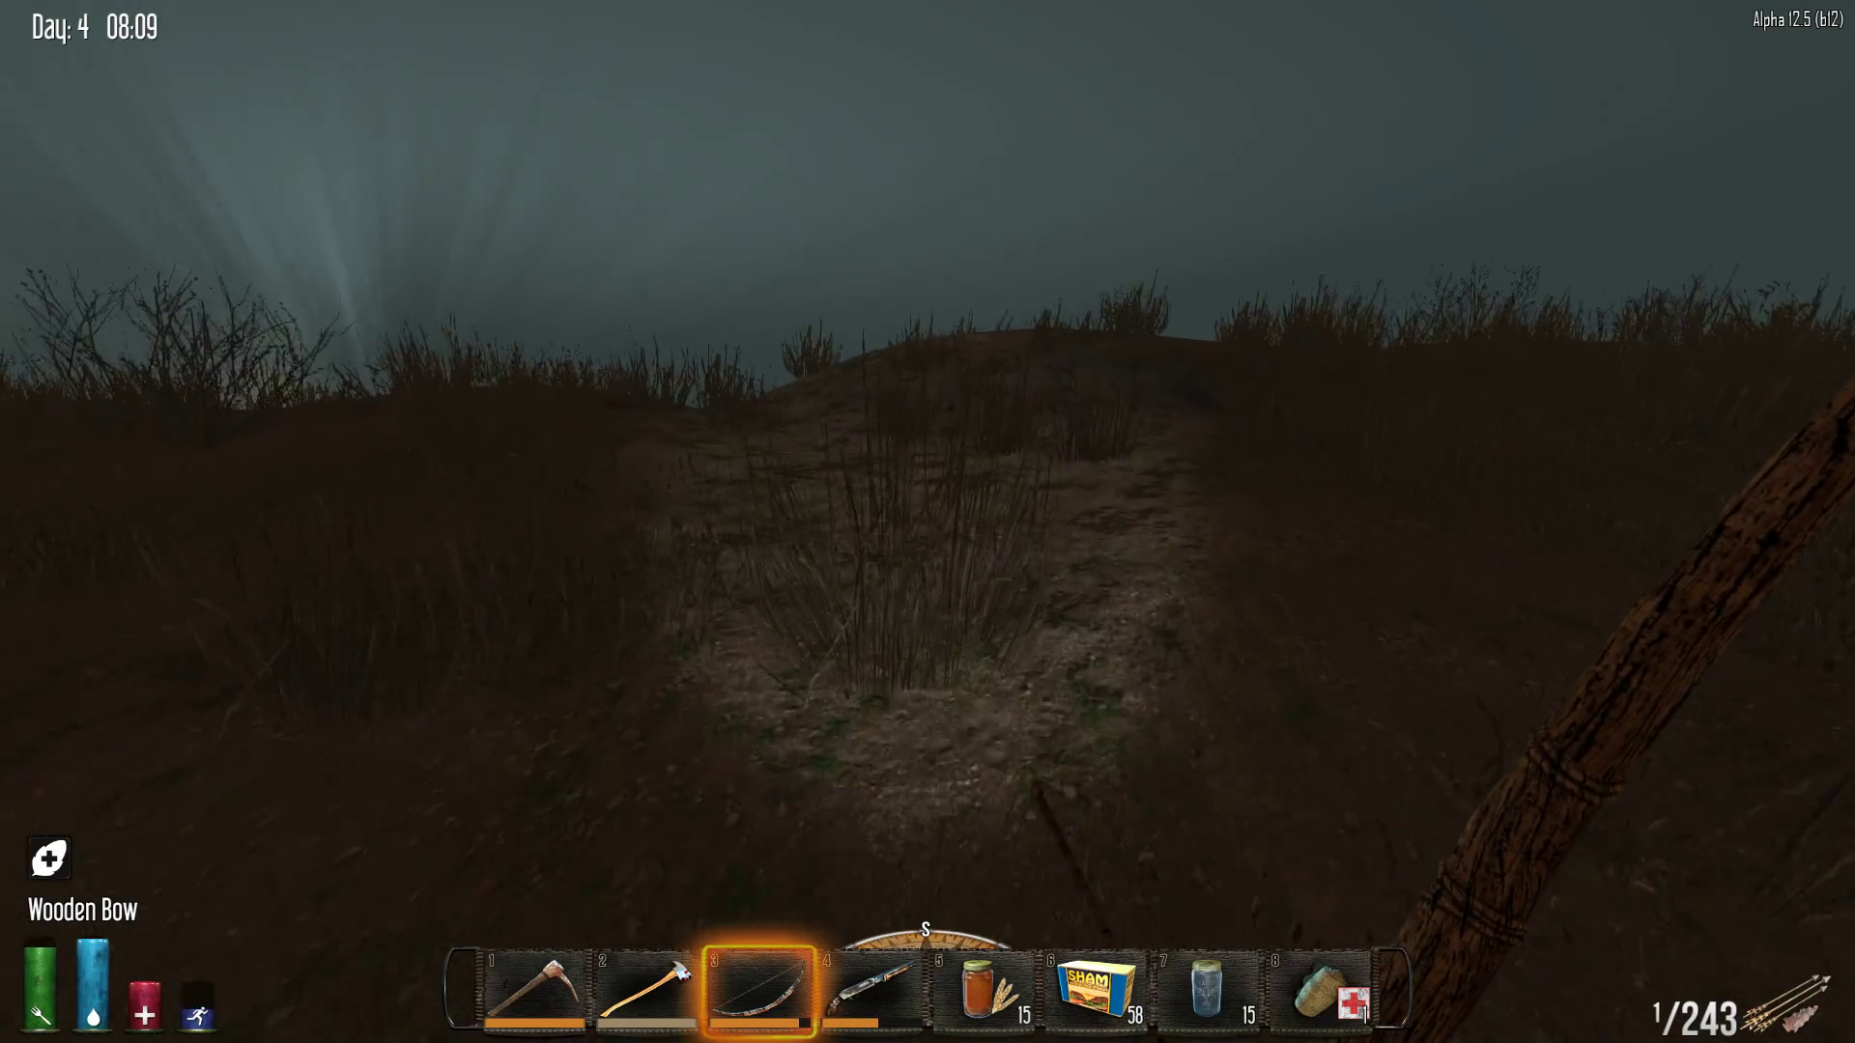
{"action": "key", "text": "w"}
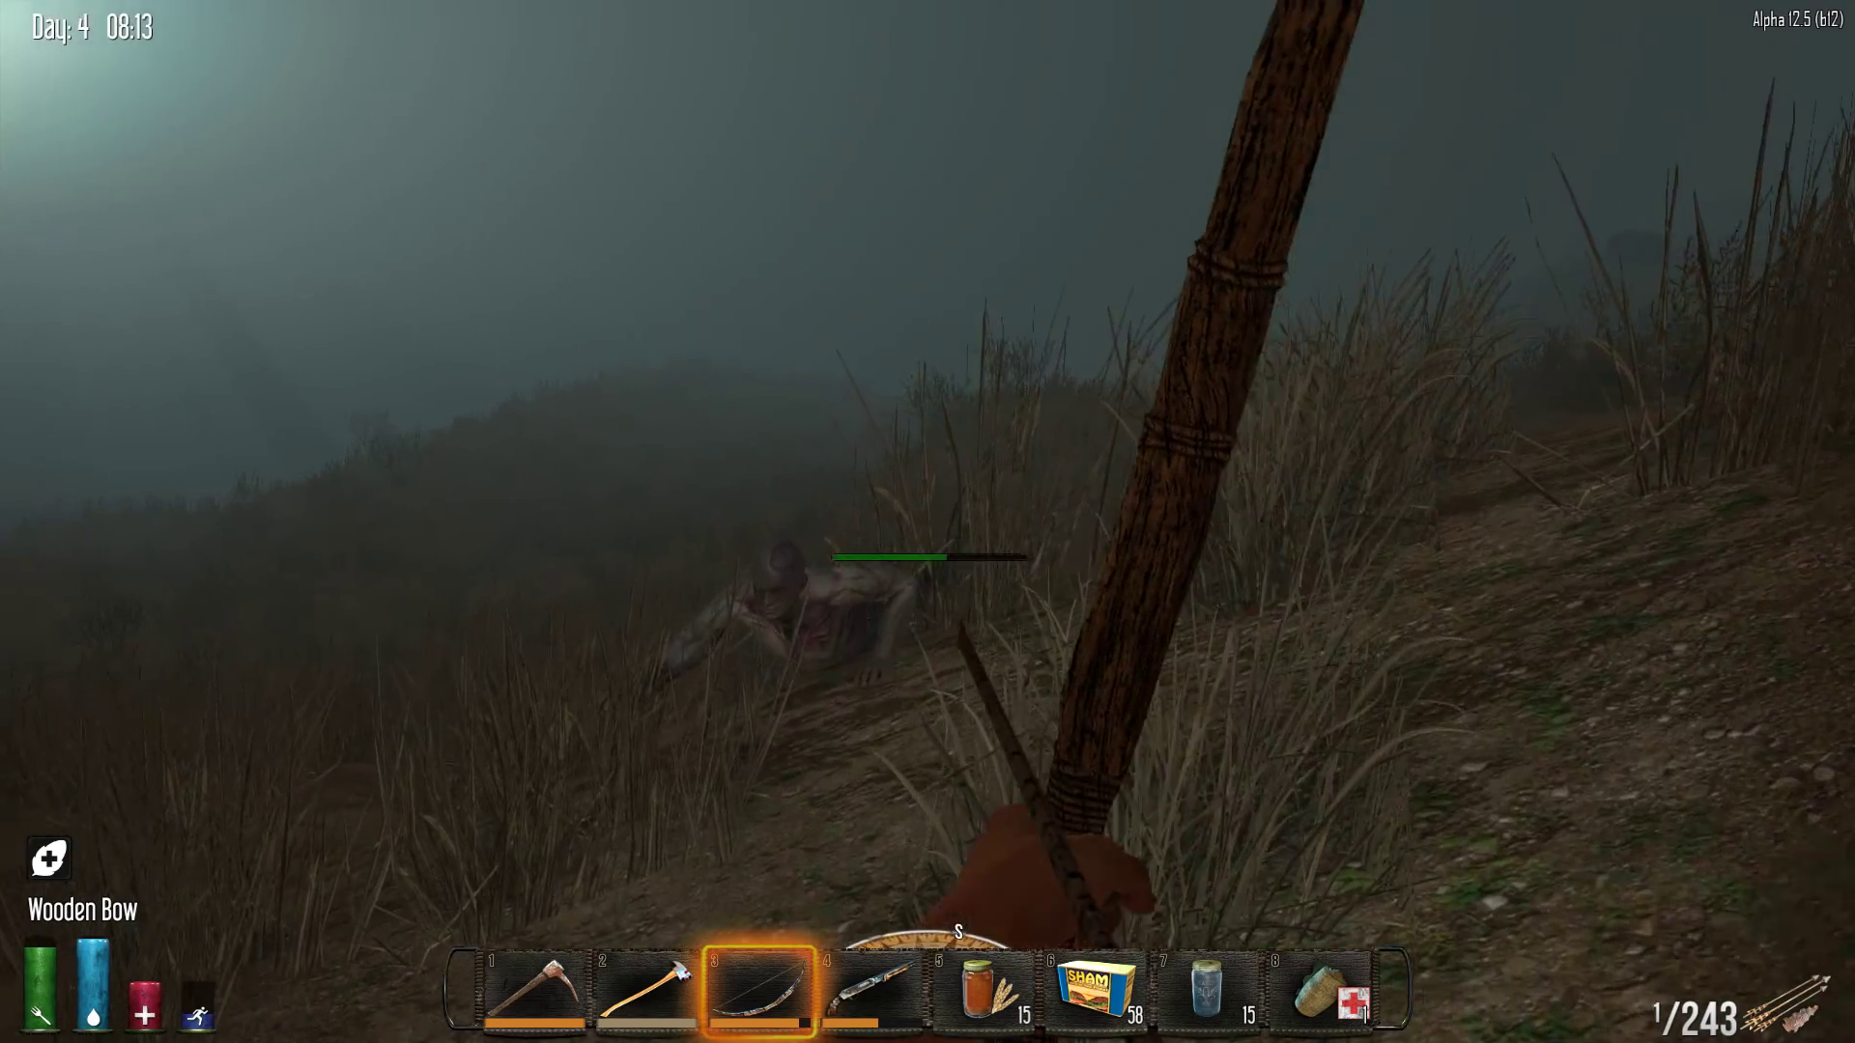
{"action": "left_click", "coordinate": [928, 521]}
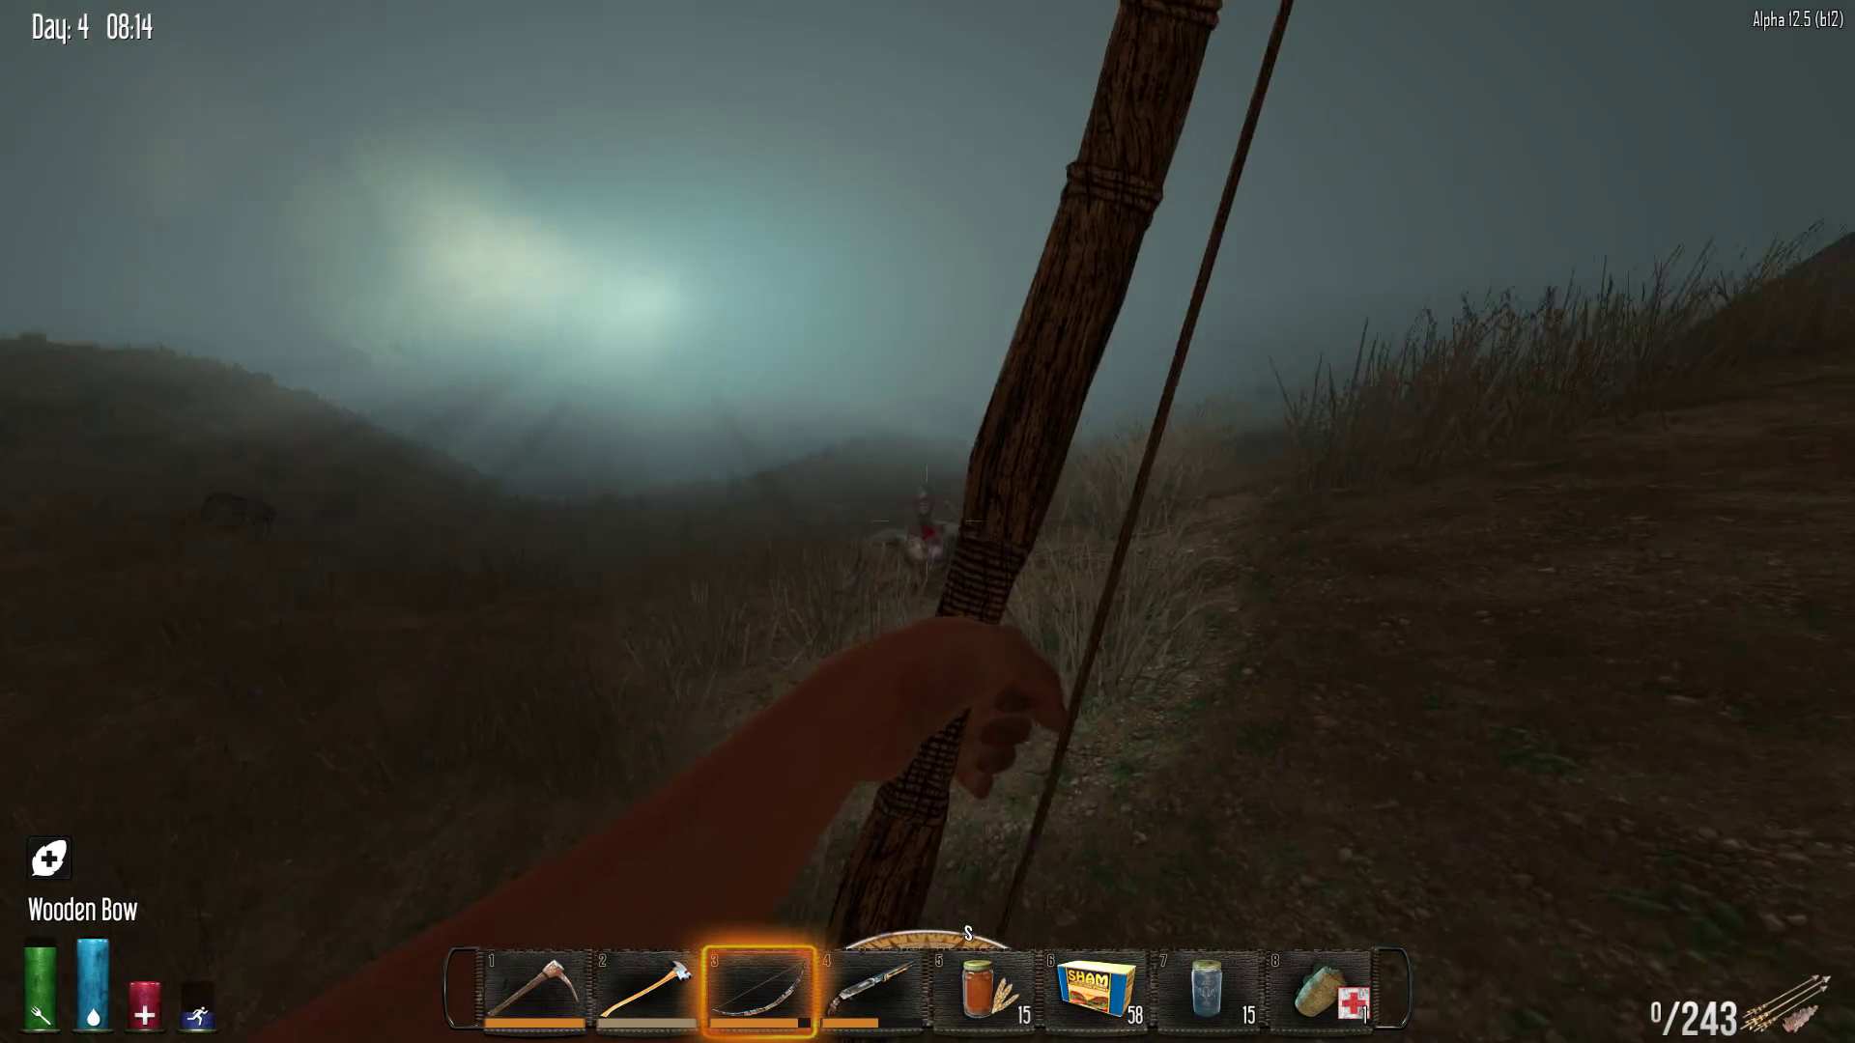
{"action": "key", "text": "w"}
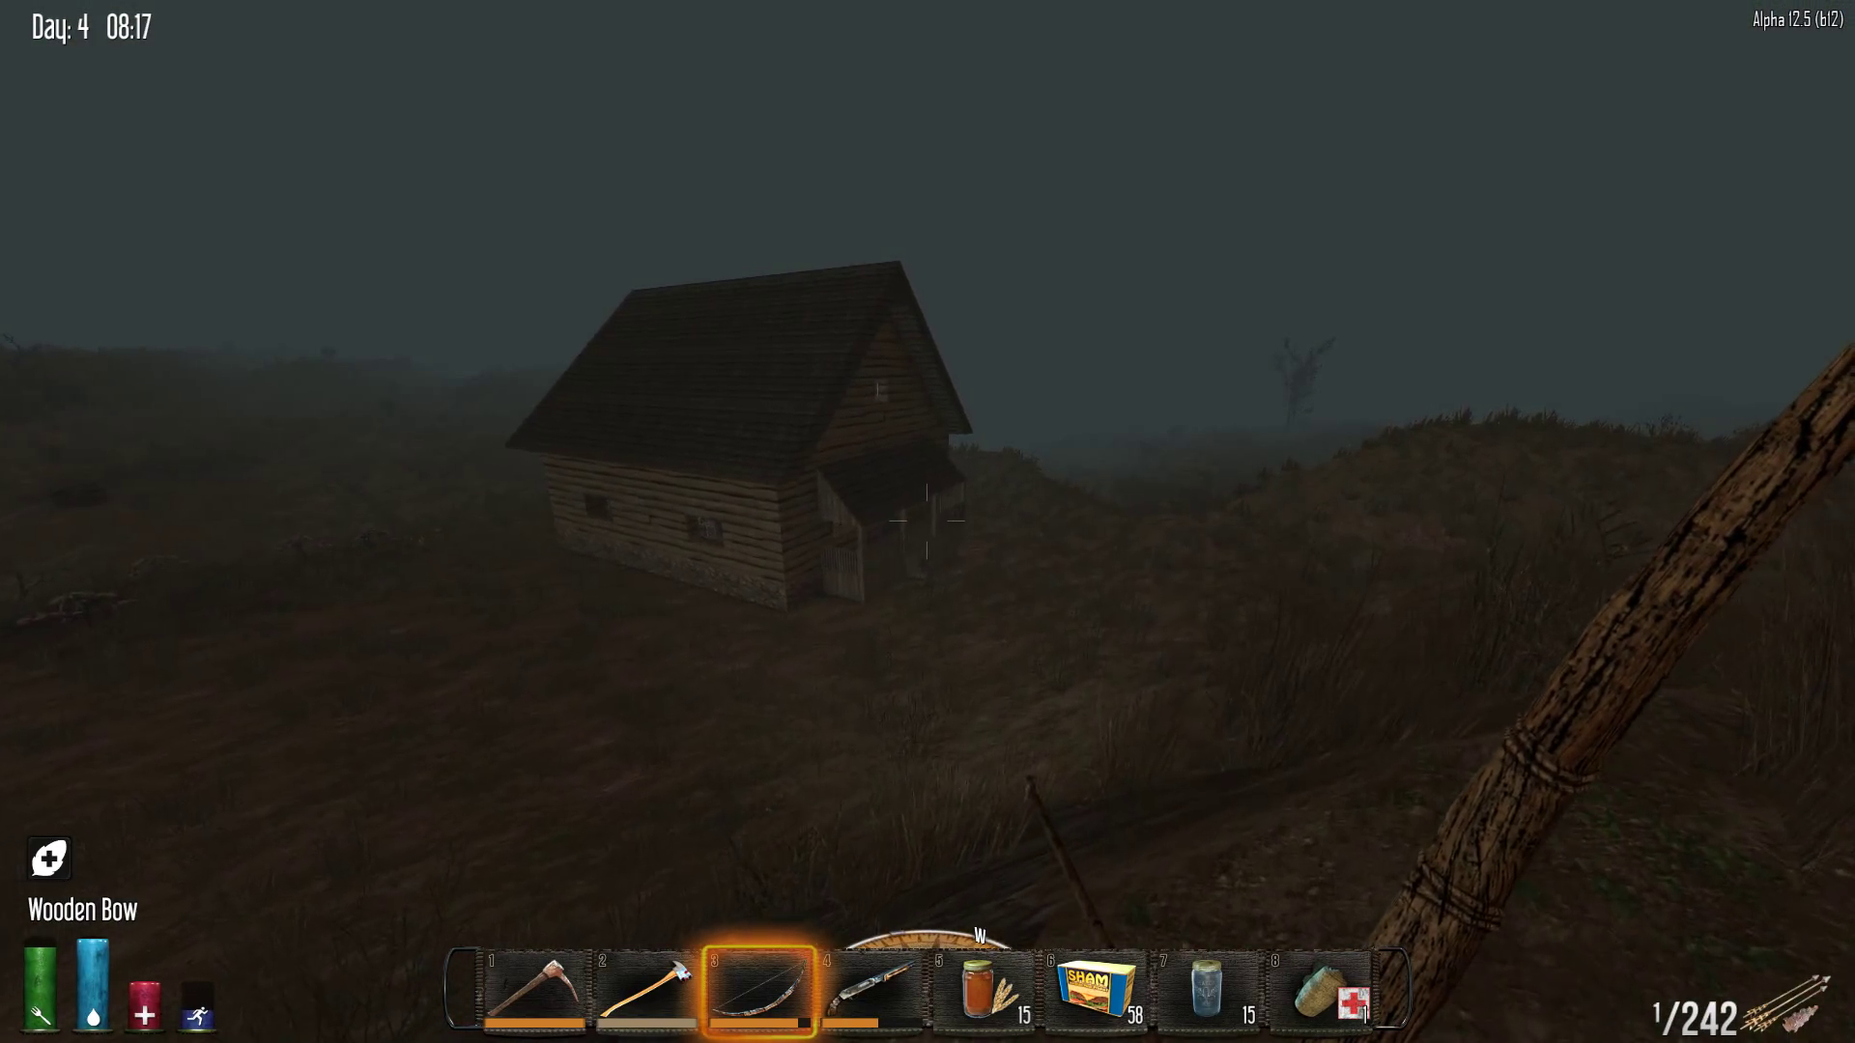
Walk to the wooden cabin's front, reloading the bow on the way
{"action": "key", "text": "w"}
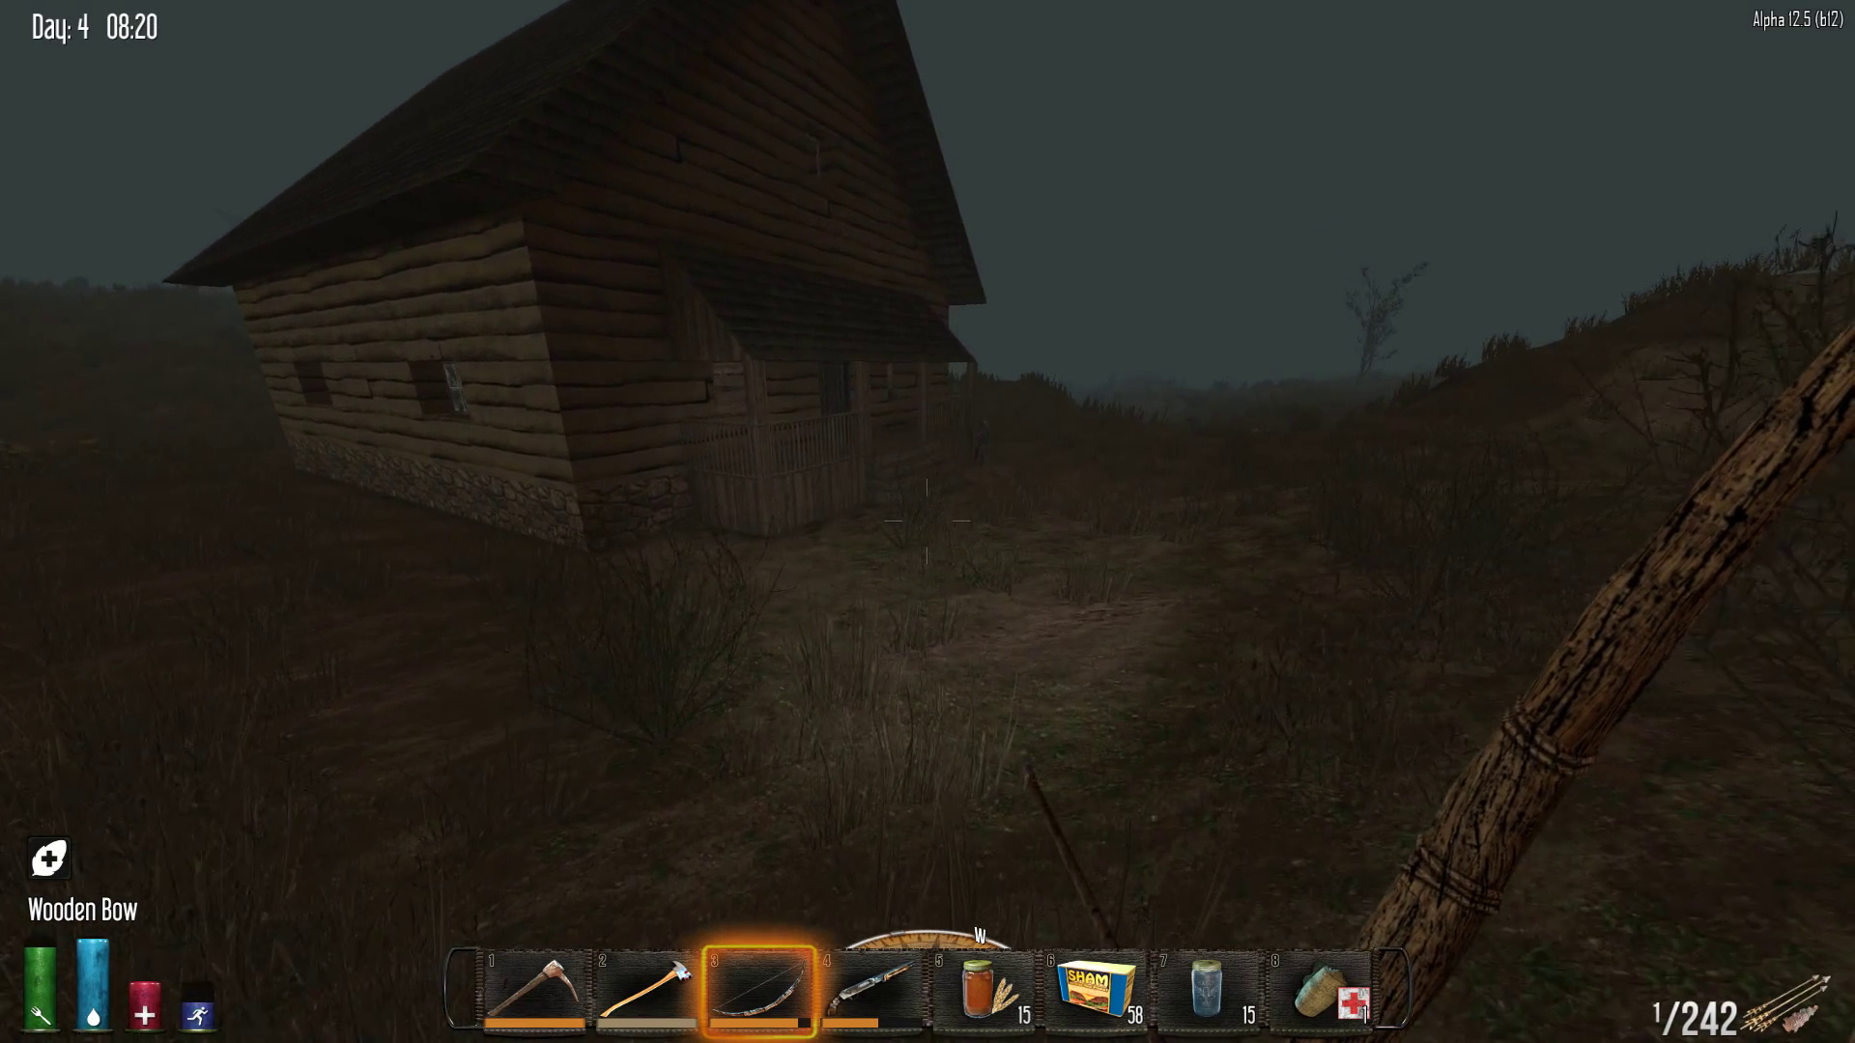
{"action": "key", "text": "w"}
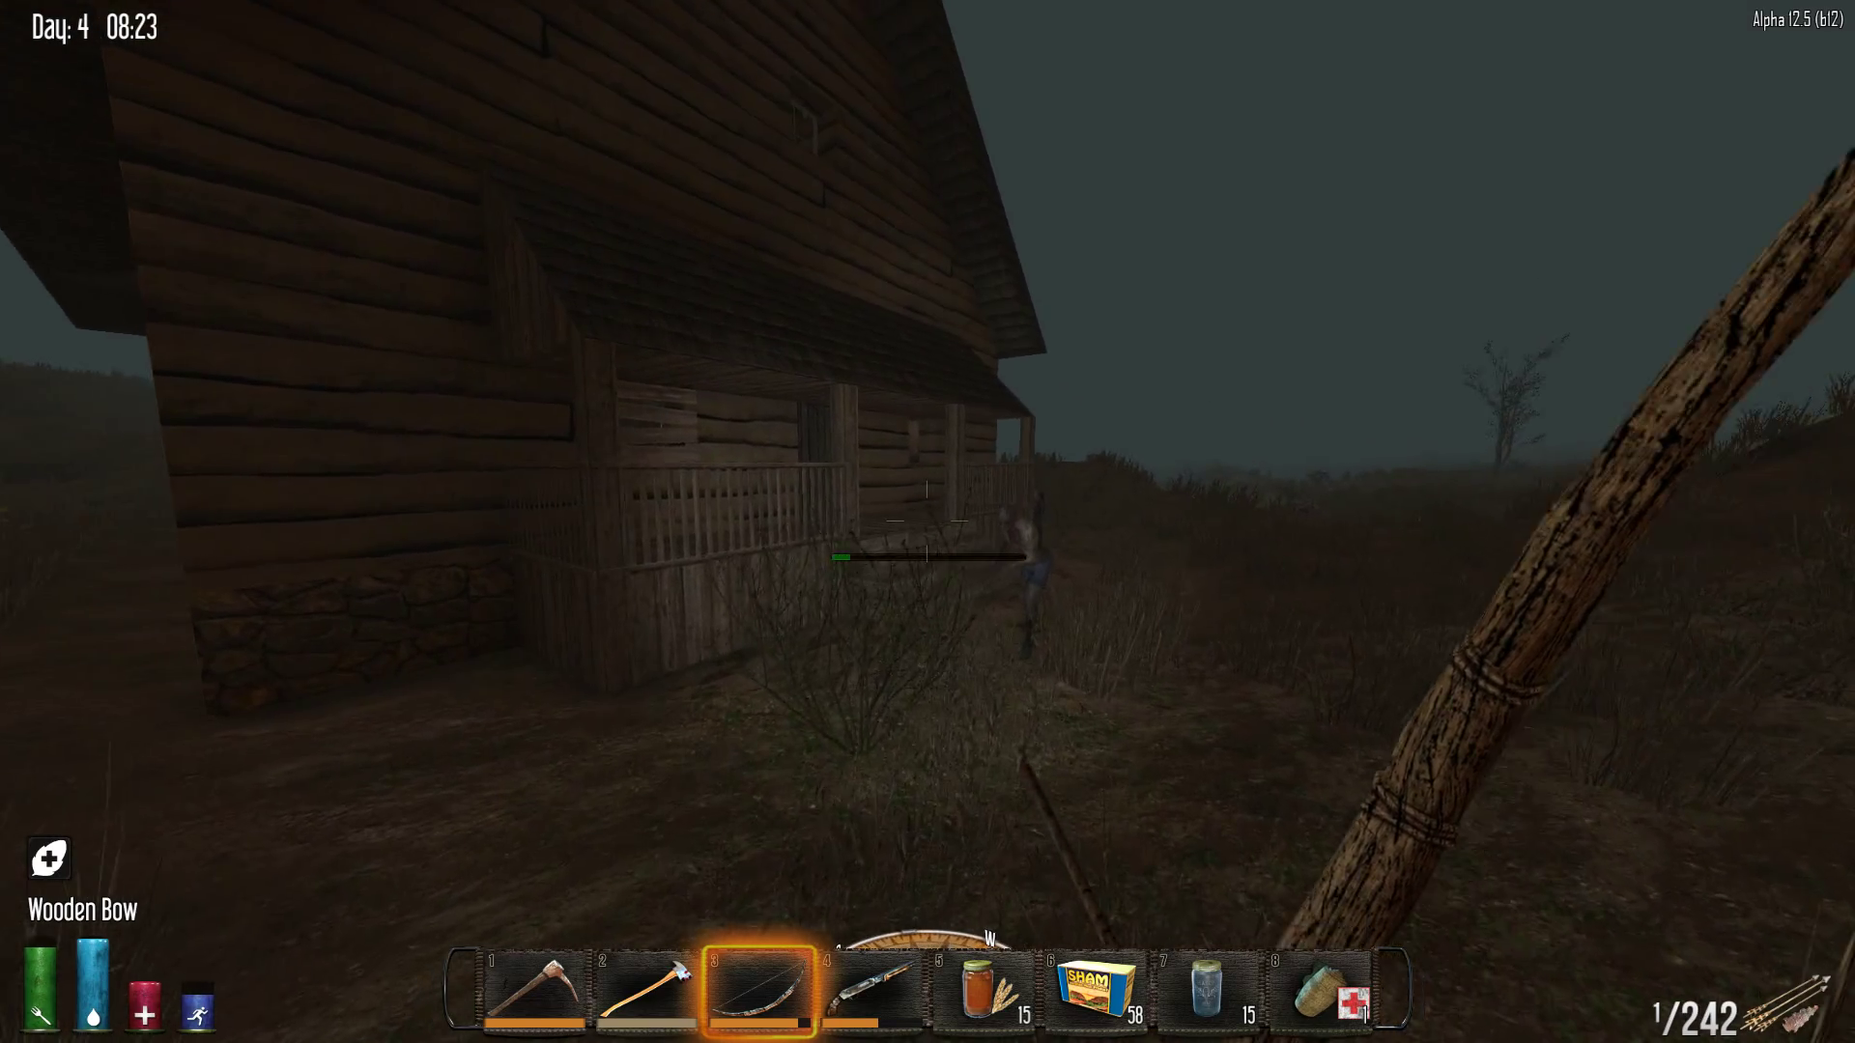
{"action": "key", "text": "r"}
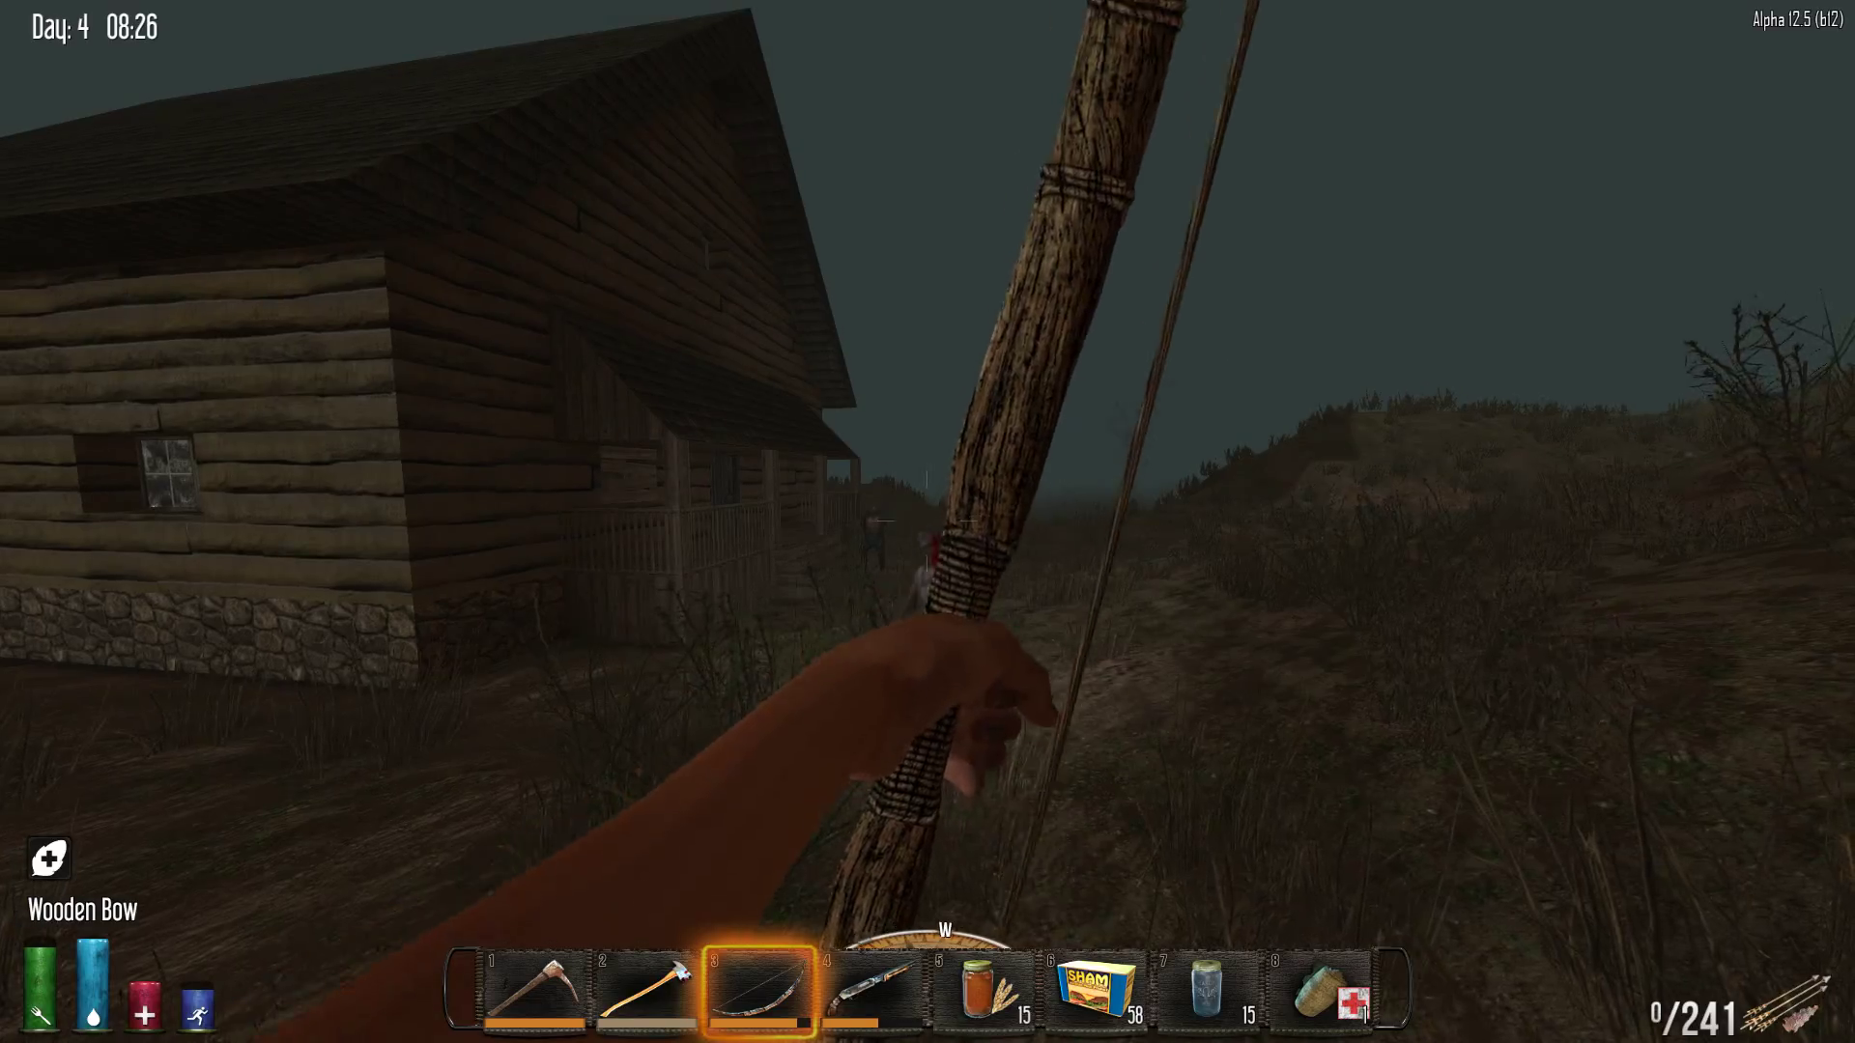
{"action": "key", "text": "w"}
{"action": "key", "text": "r"}
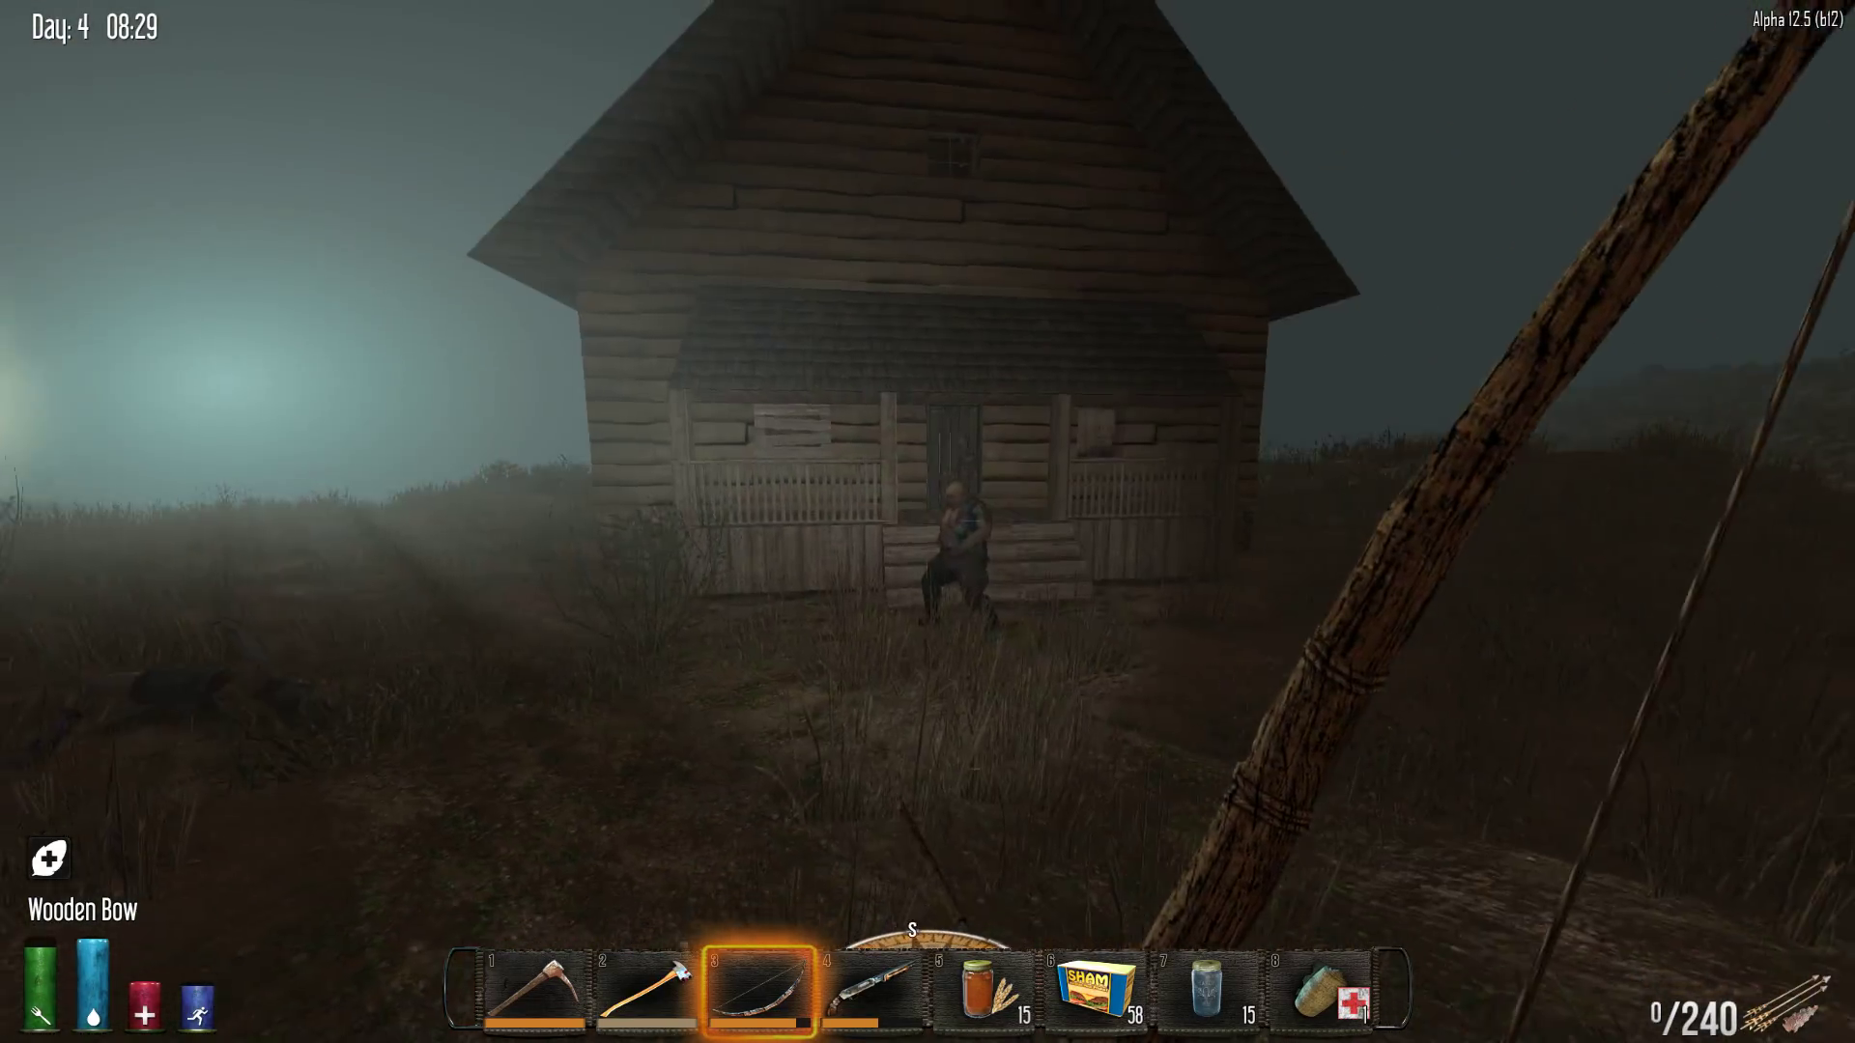
{"action": "key", "text": "w"}
{"action": "key", "text": "r"}
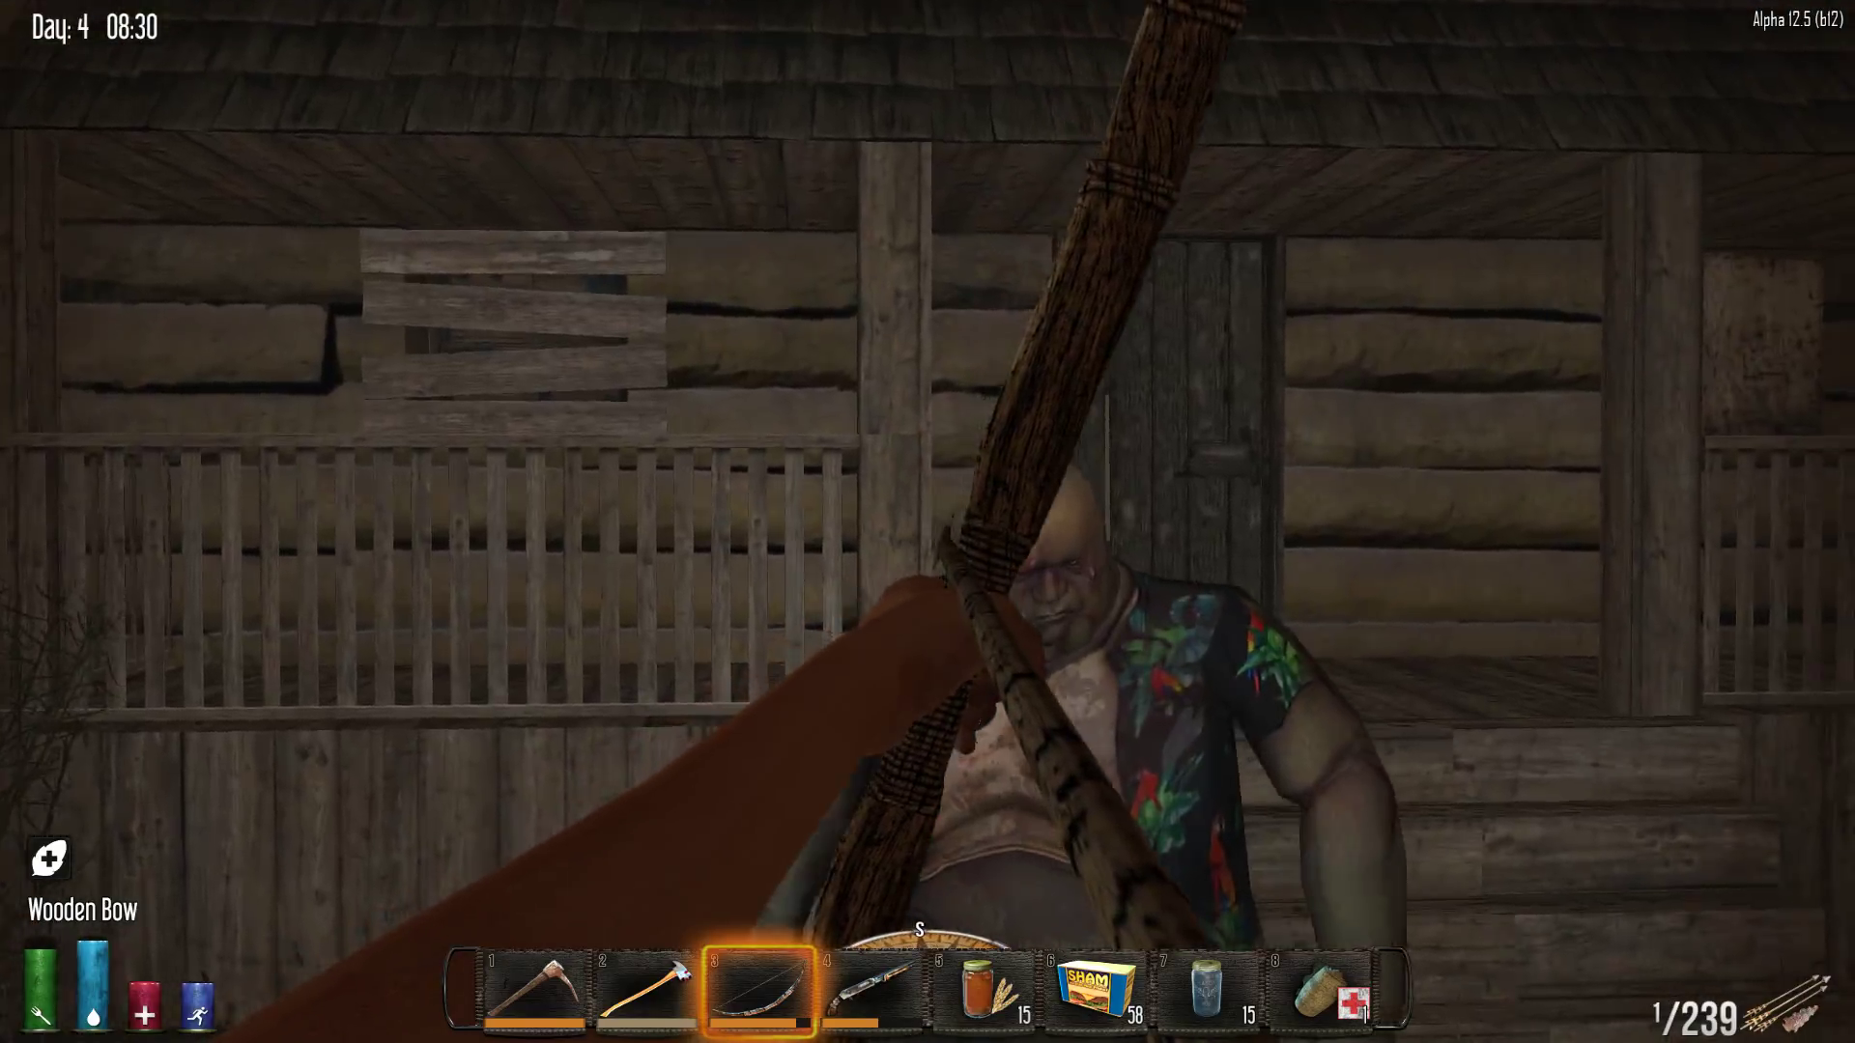
Shoot the zombie by the porch steps twice until it falls
{"action": "left_click", "coordinate": [929, 522]}
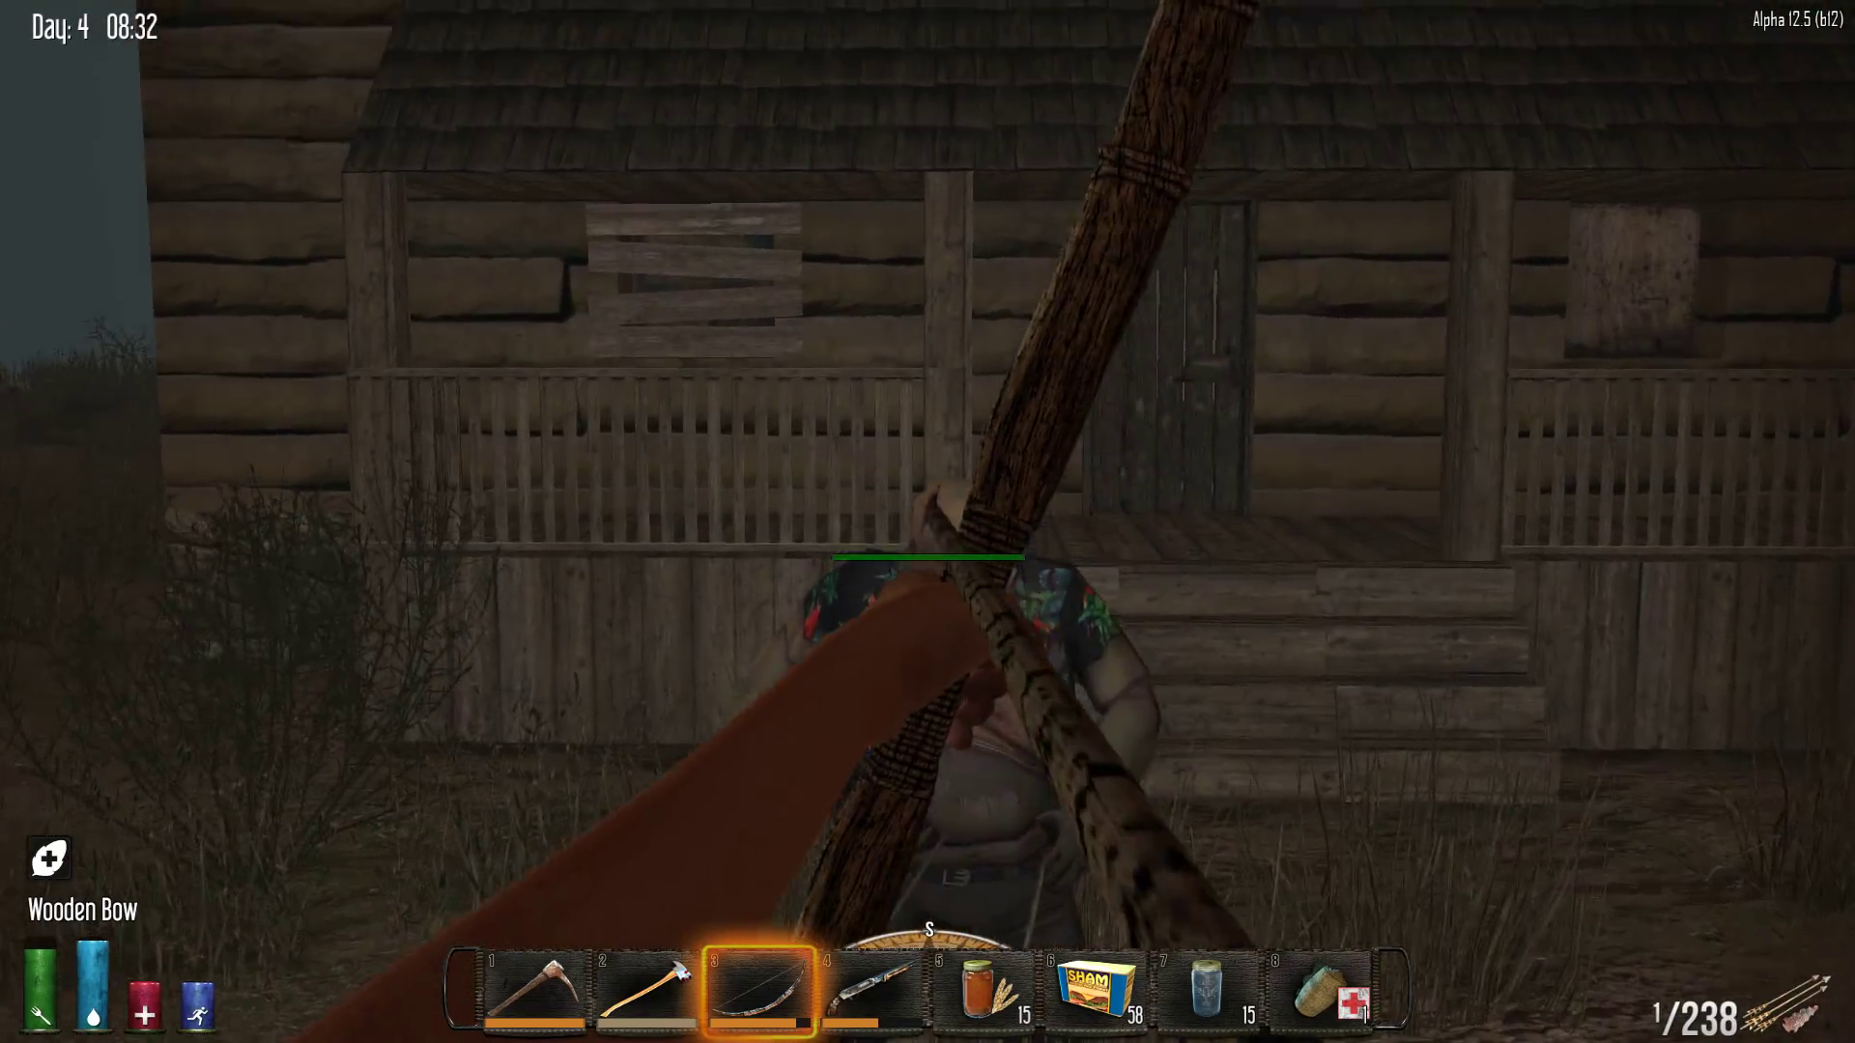
{"action": "left_click", "coordinate": [927, 523]}
{"action": "key", "text": "Escape"}
{"action": "key", "text": "r"}
{"action": "scroll", "coordinate": [928, 523], "scroll_direction": "up", "scroll_amount": 1}
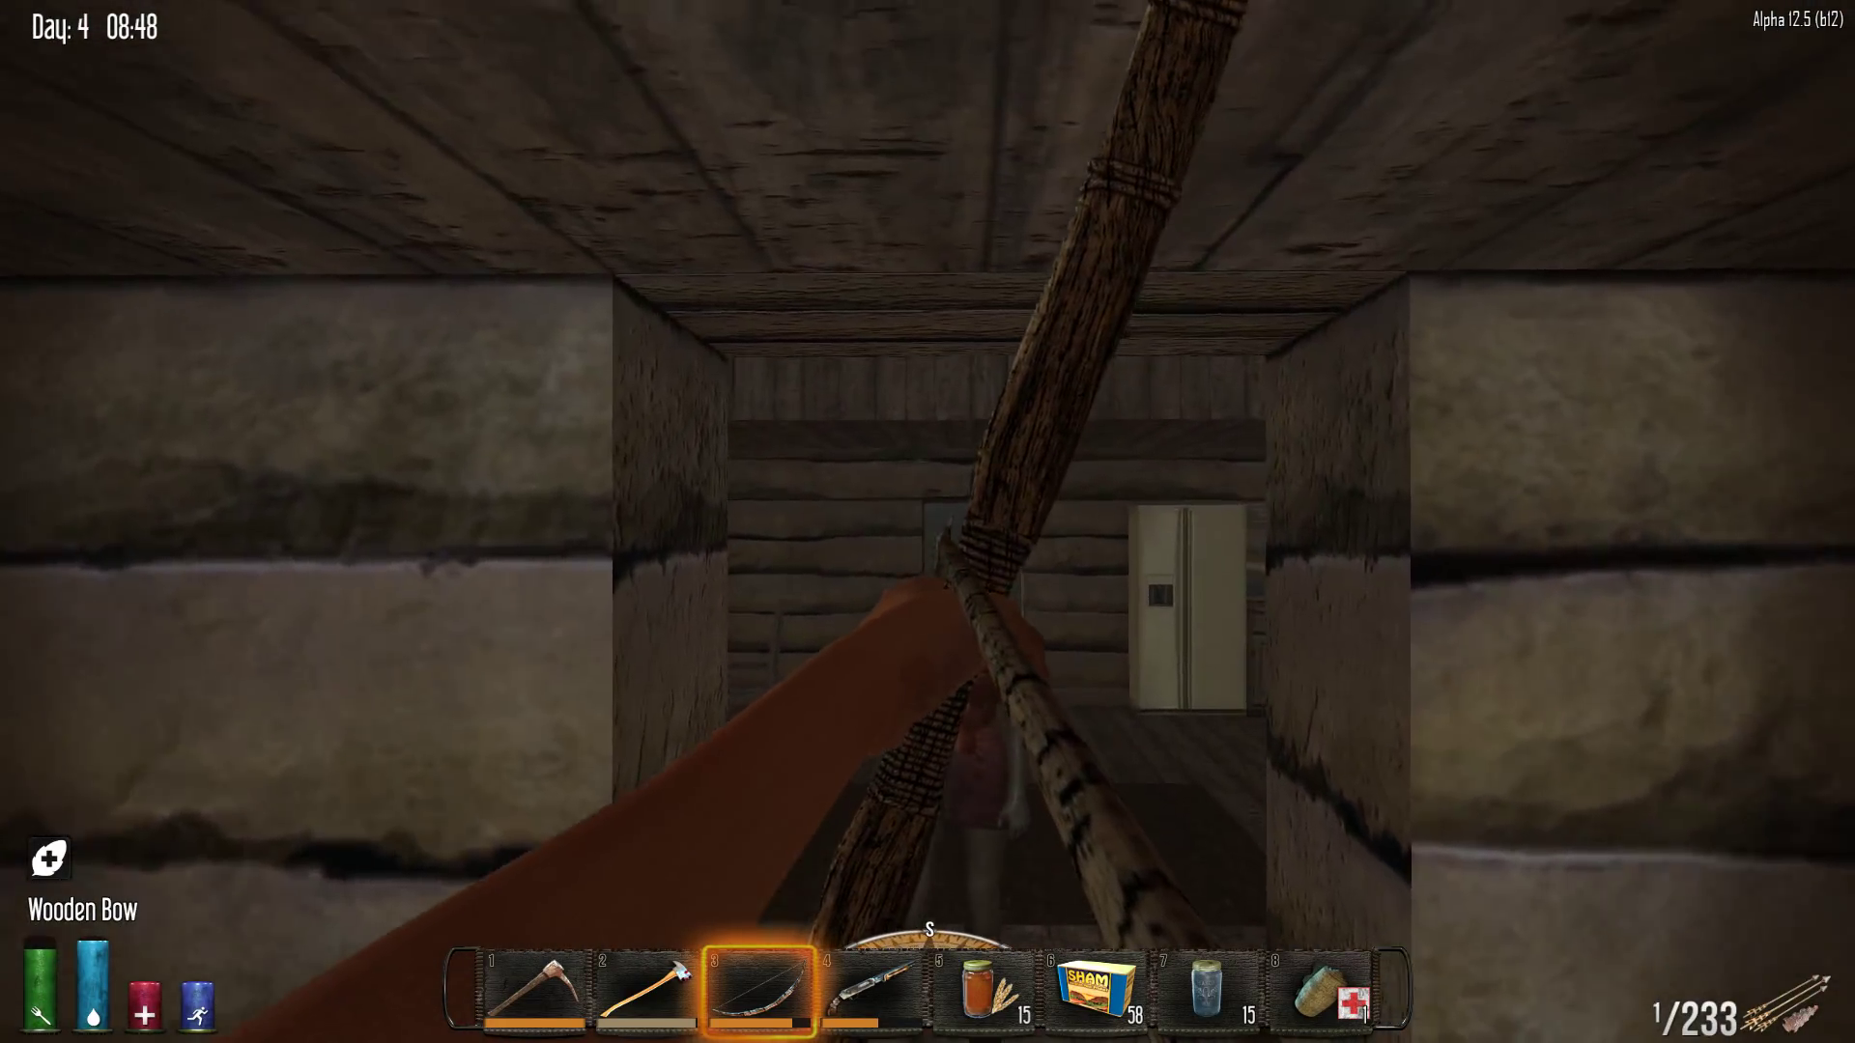
Kill the zombie inside the cabin and search the kitchen cupboards
{"action": "left_click", "coordinate": [929, 521]}
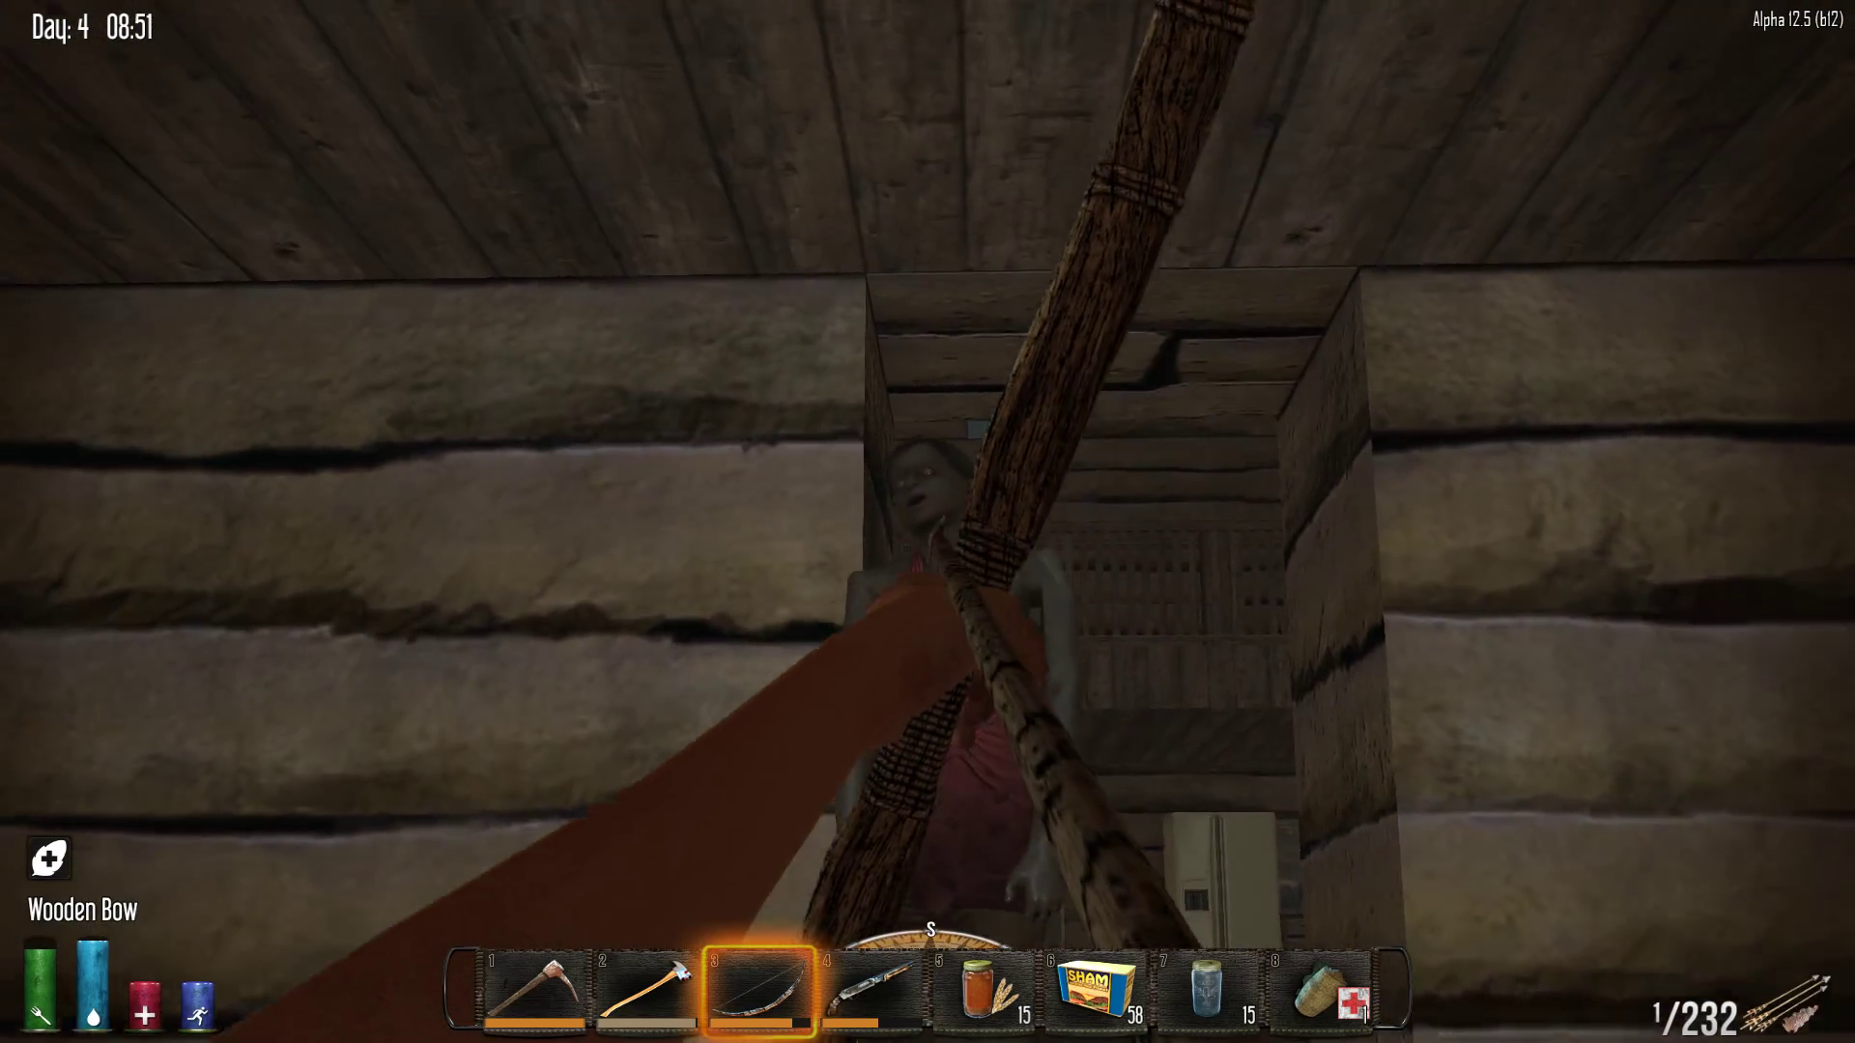
{"action": "left_click", "coordinate": [928, 522]}
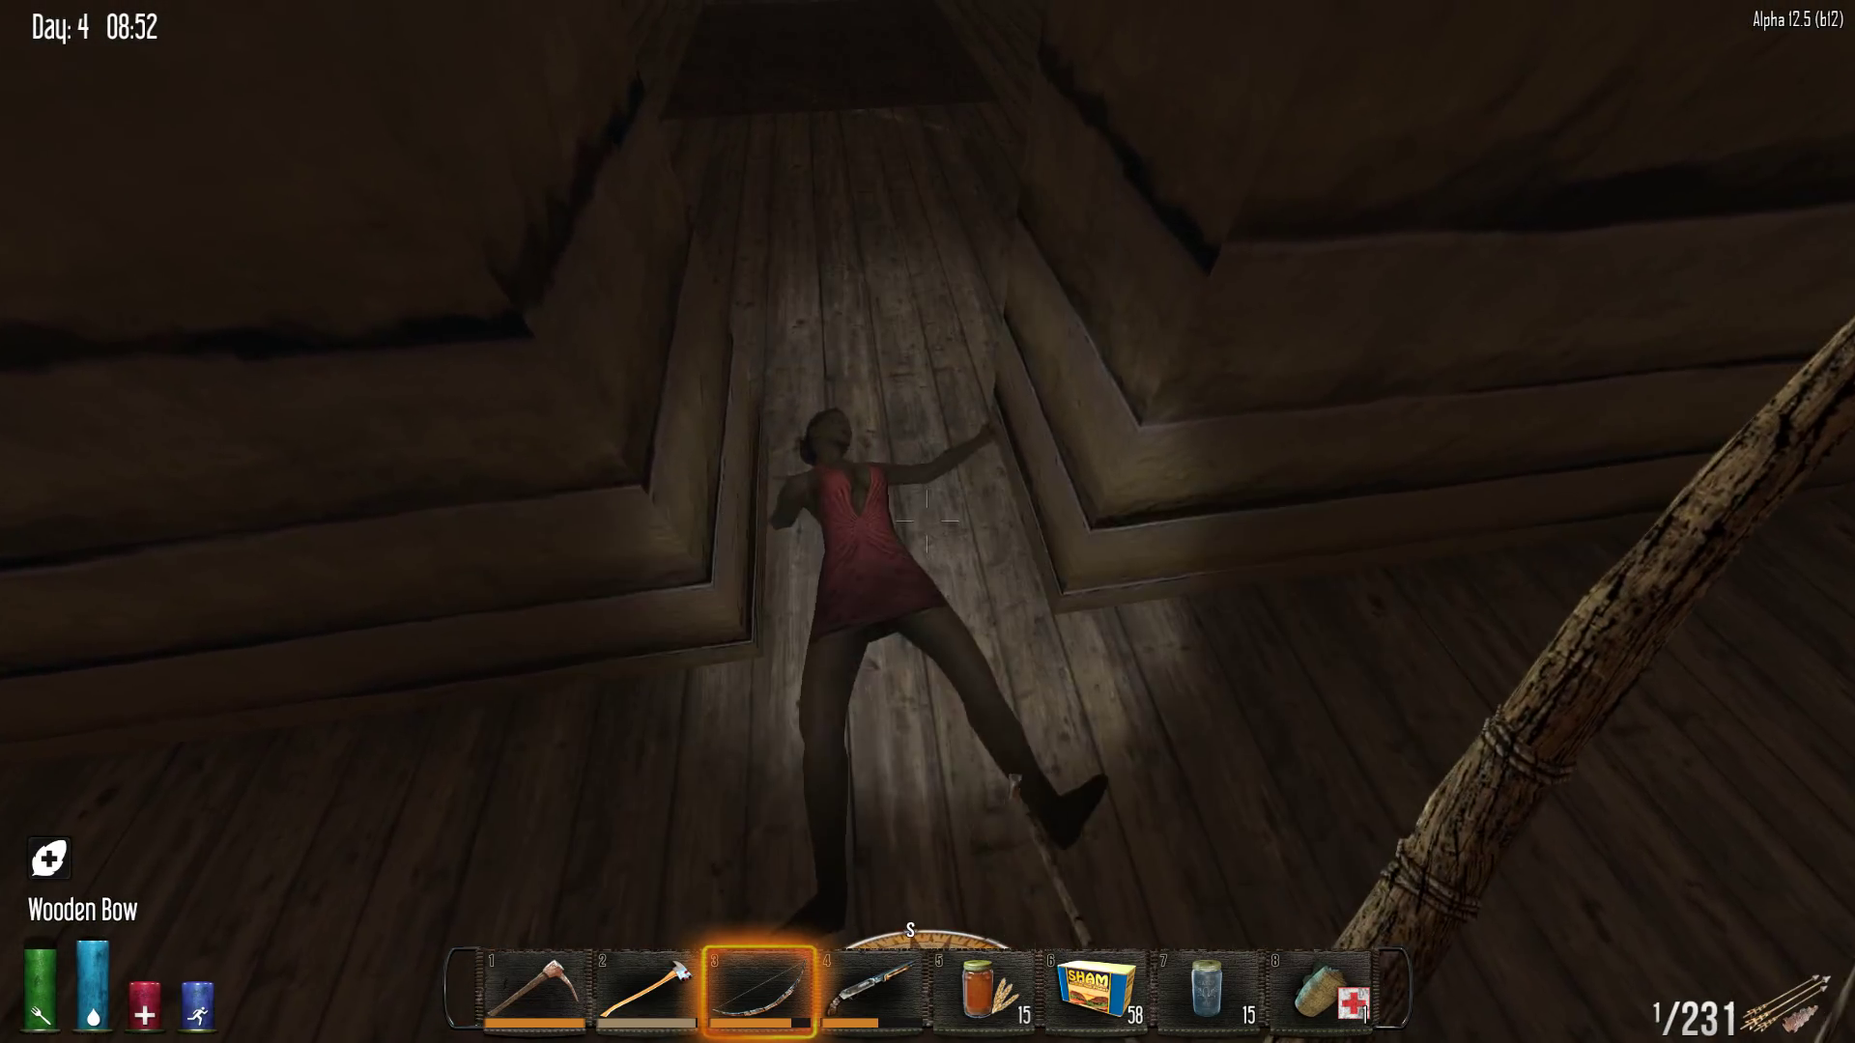
{"action": "key", "text": "w"}
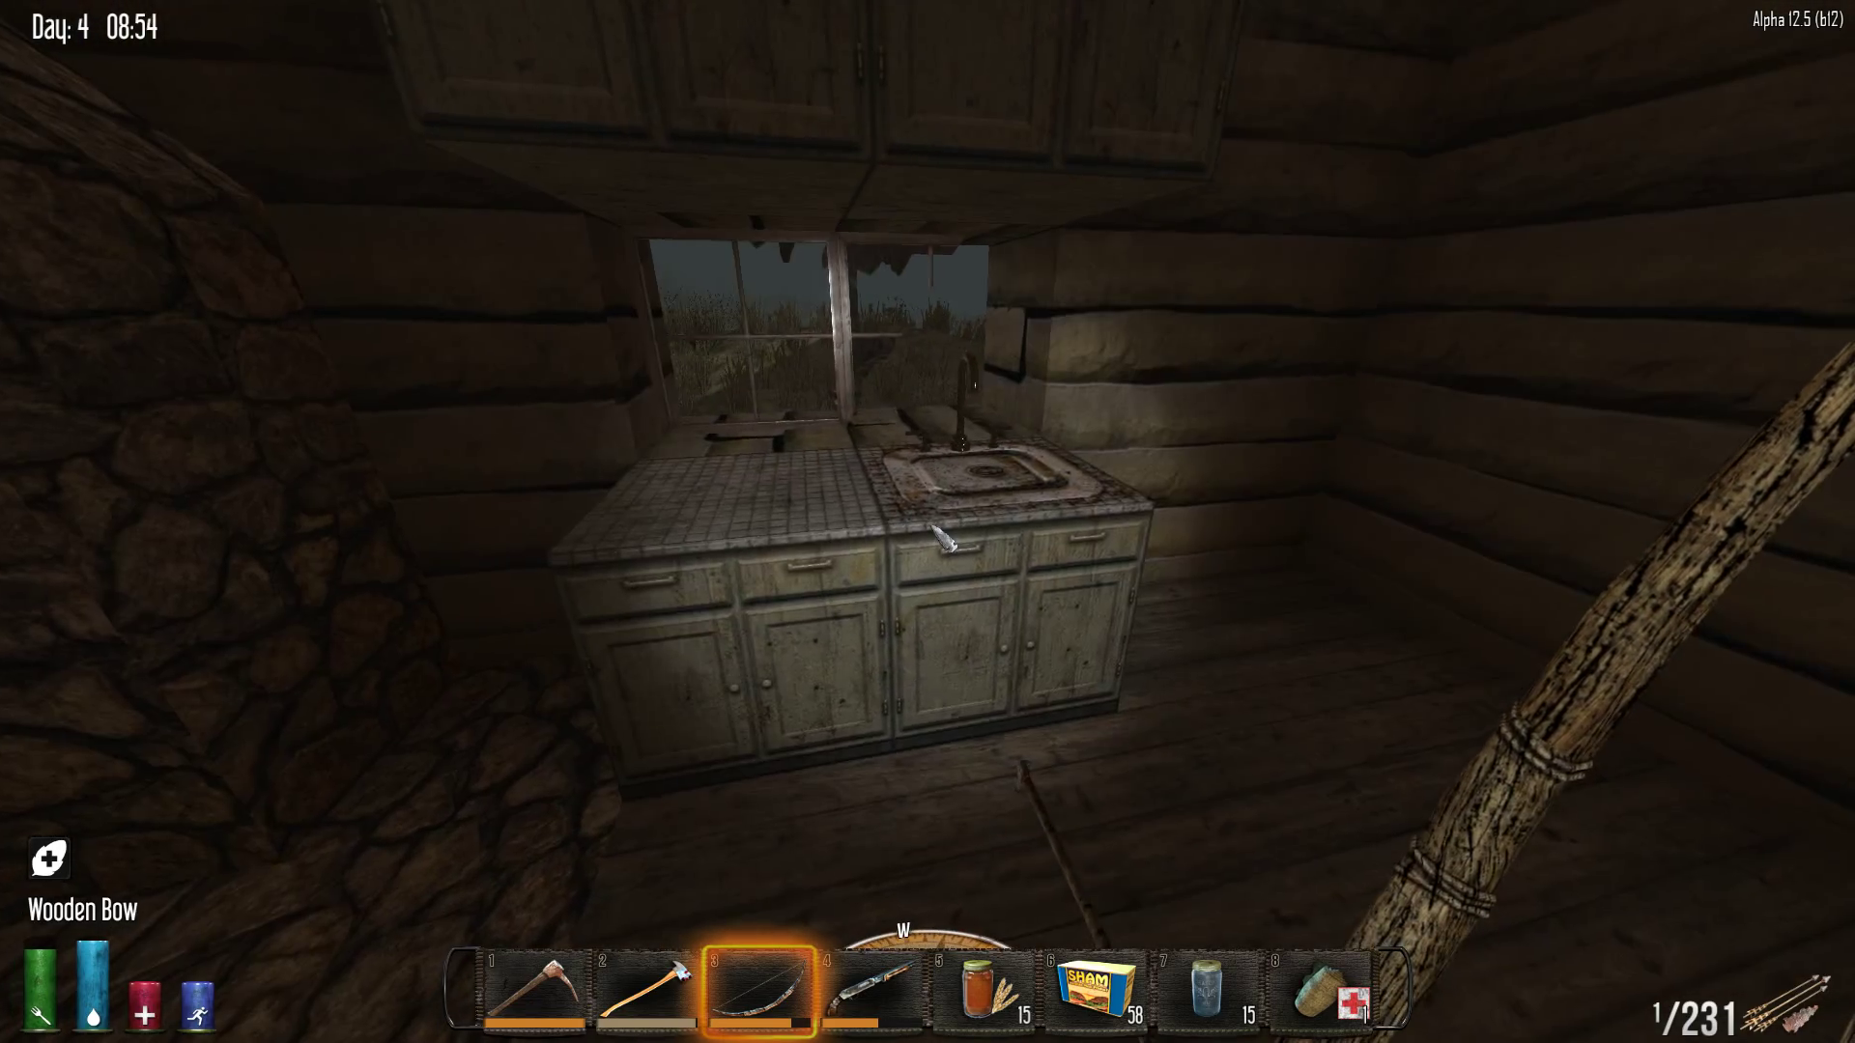
{"action": "key", "text": "e"}
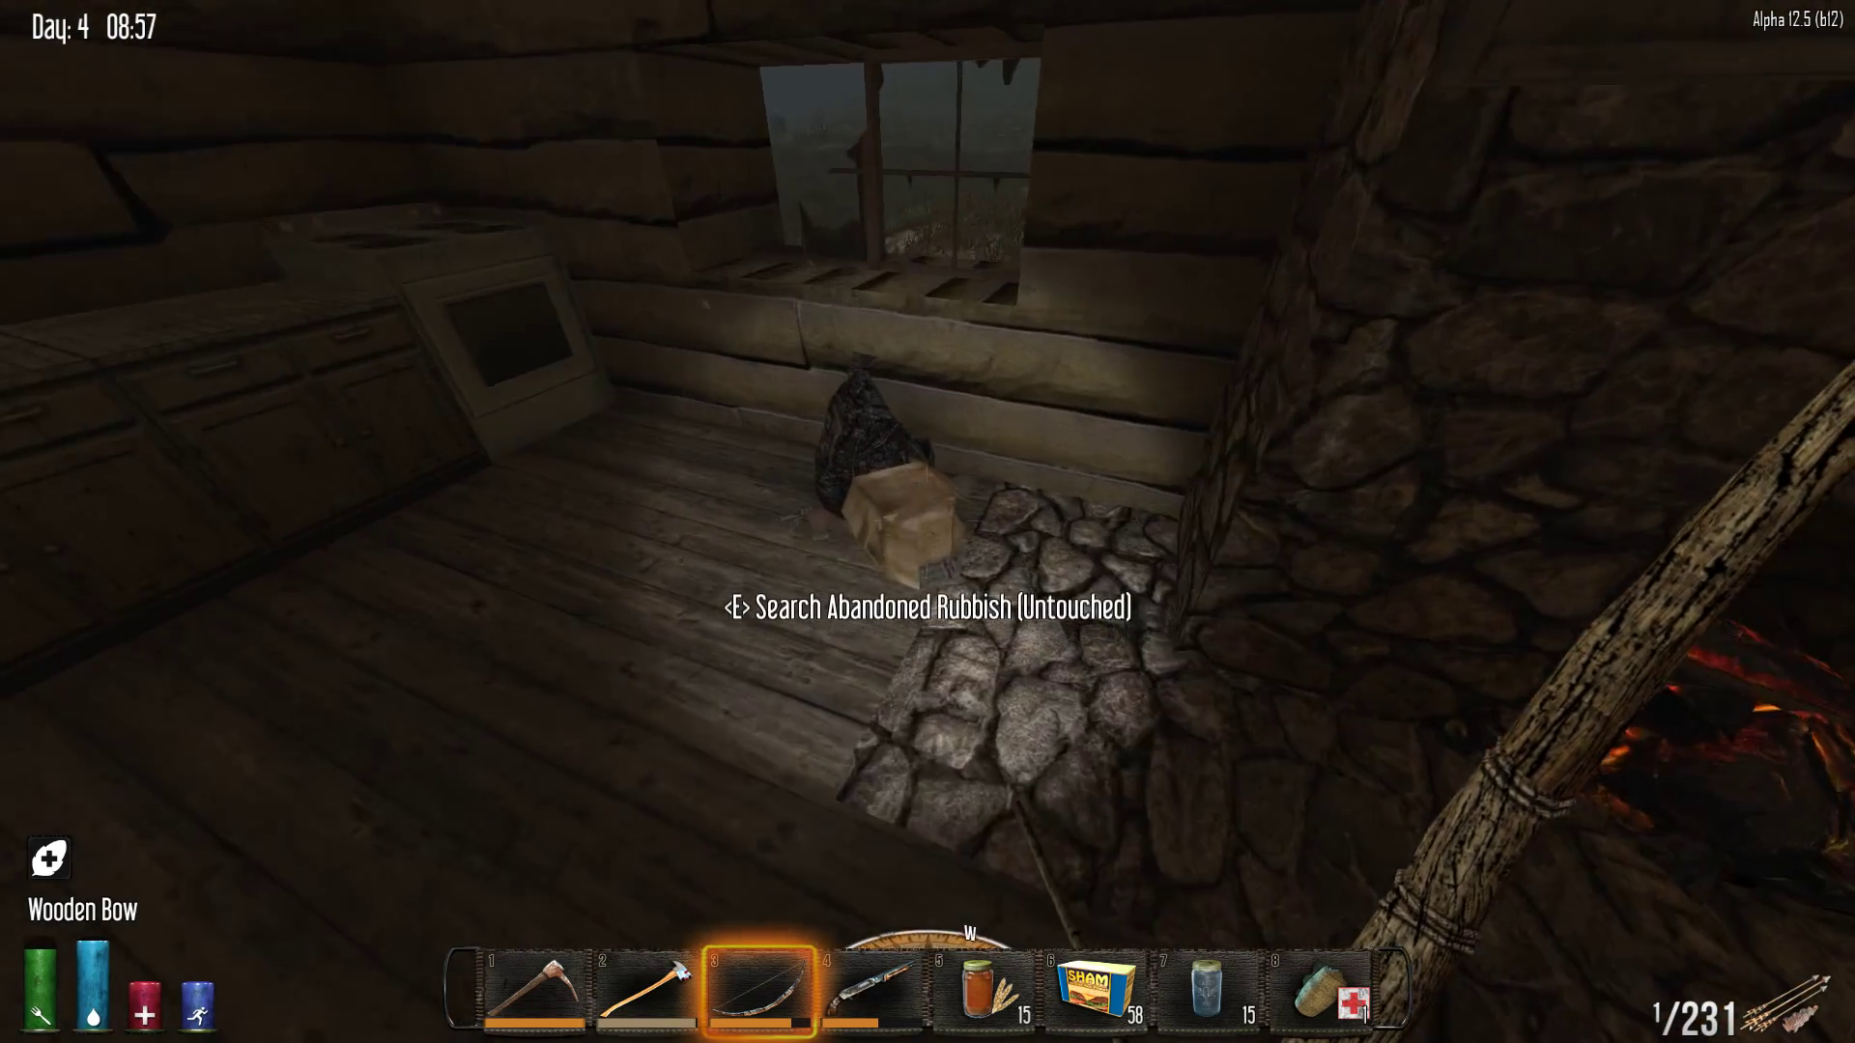
{"action": "key", "text": "w"}
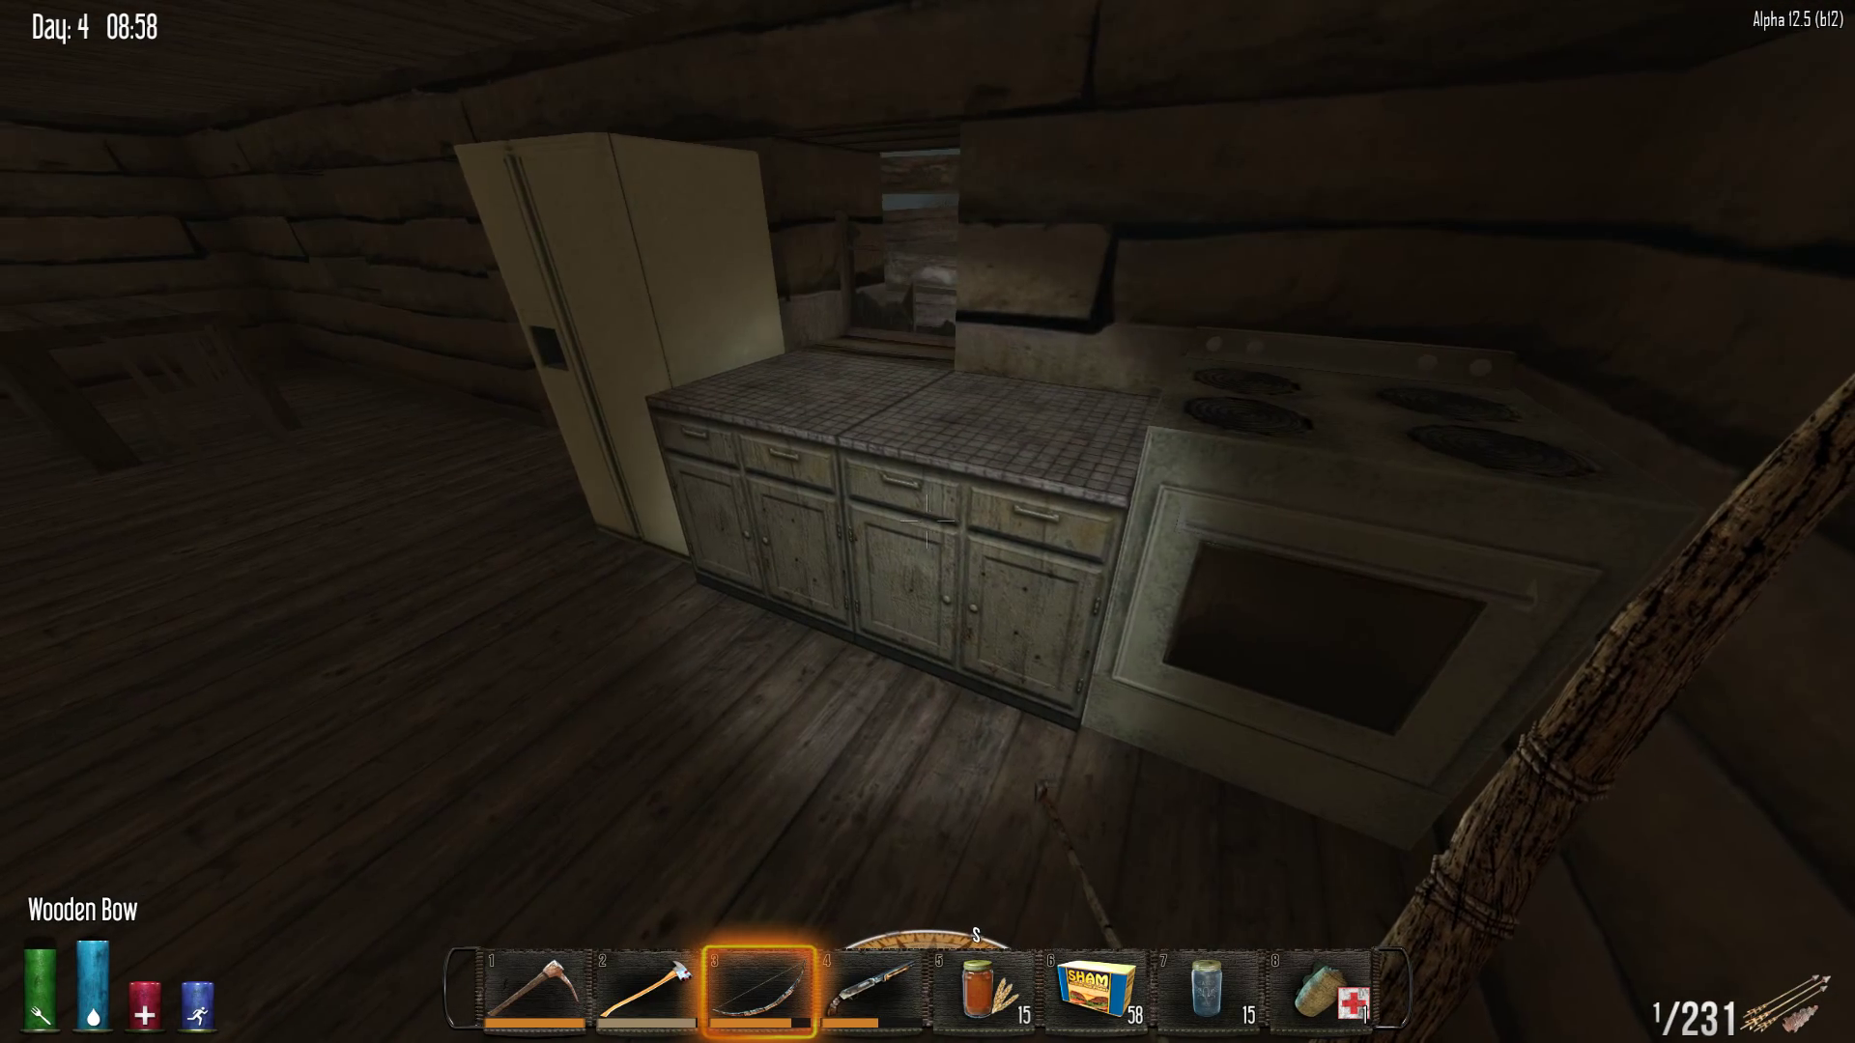
{"action": "key", "text": "e"}
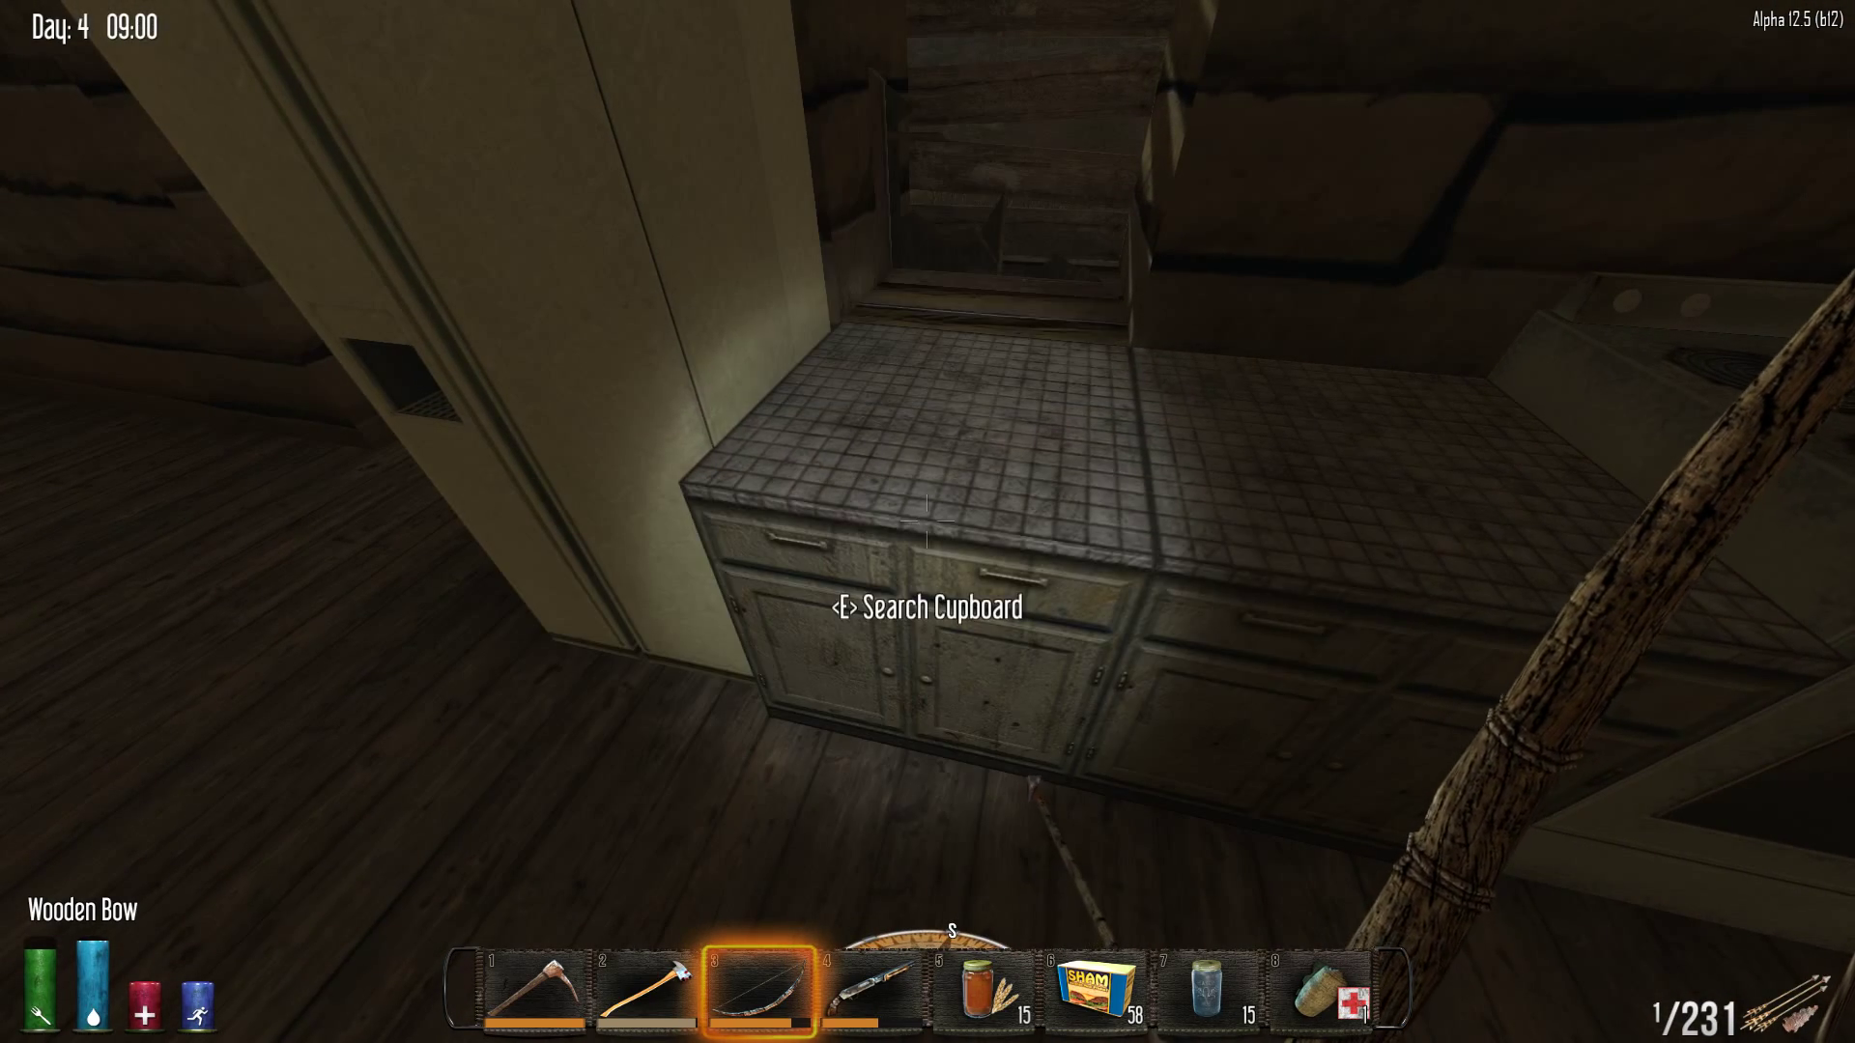
{"action": "key", "text": "Escape"}
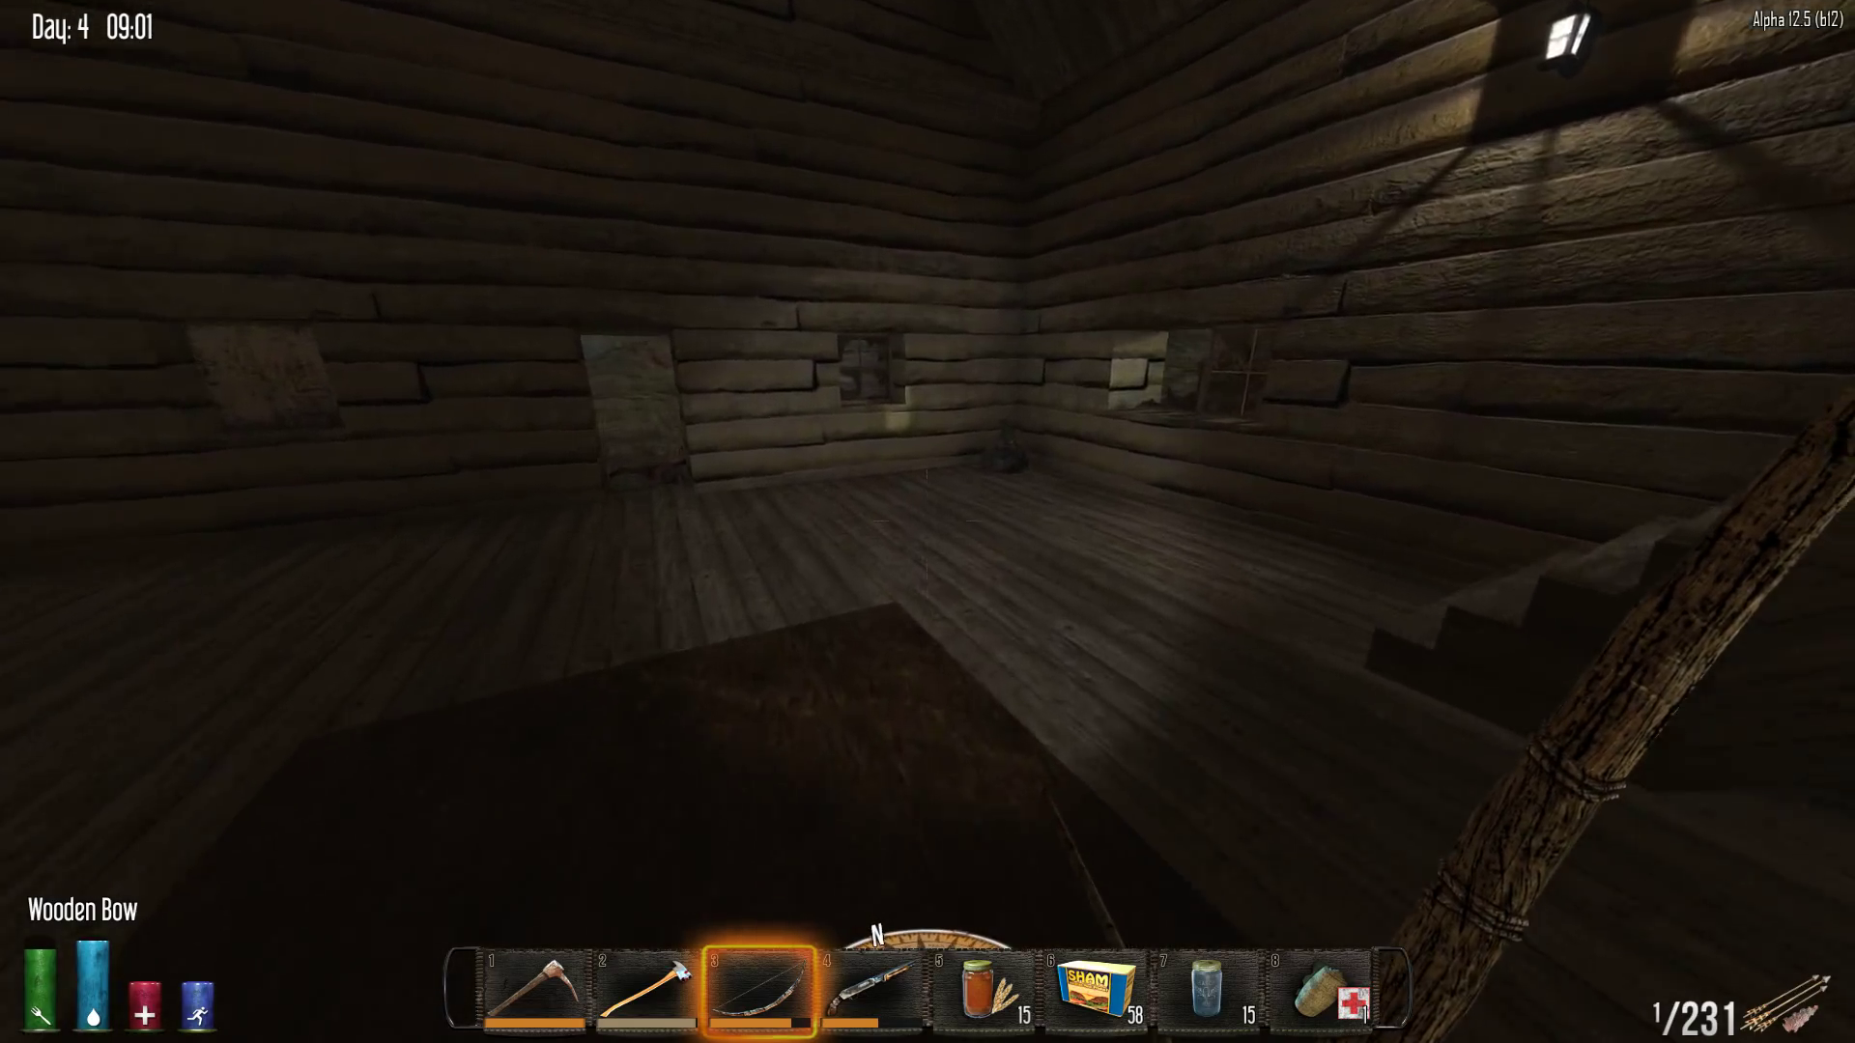
Read the Hunting Rifle Schematic from the loft bookcase, re-equip the bow, and leave the cabin
{"action": "key", "text": "w"}
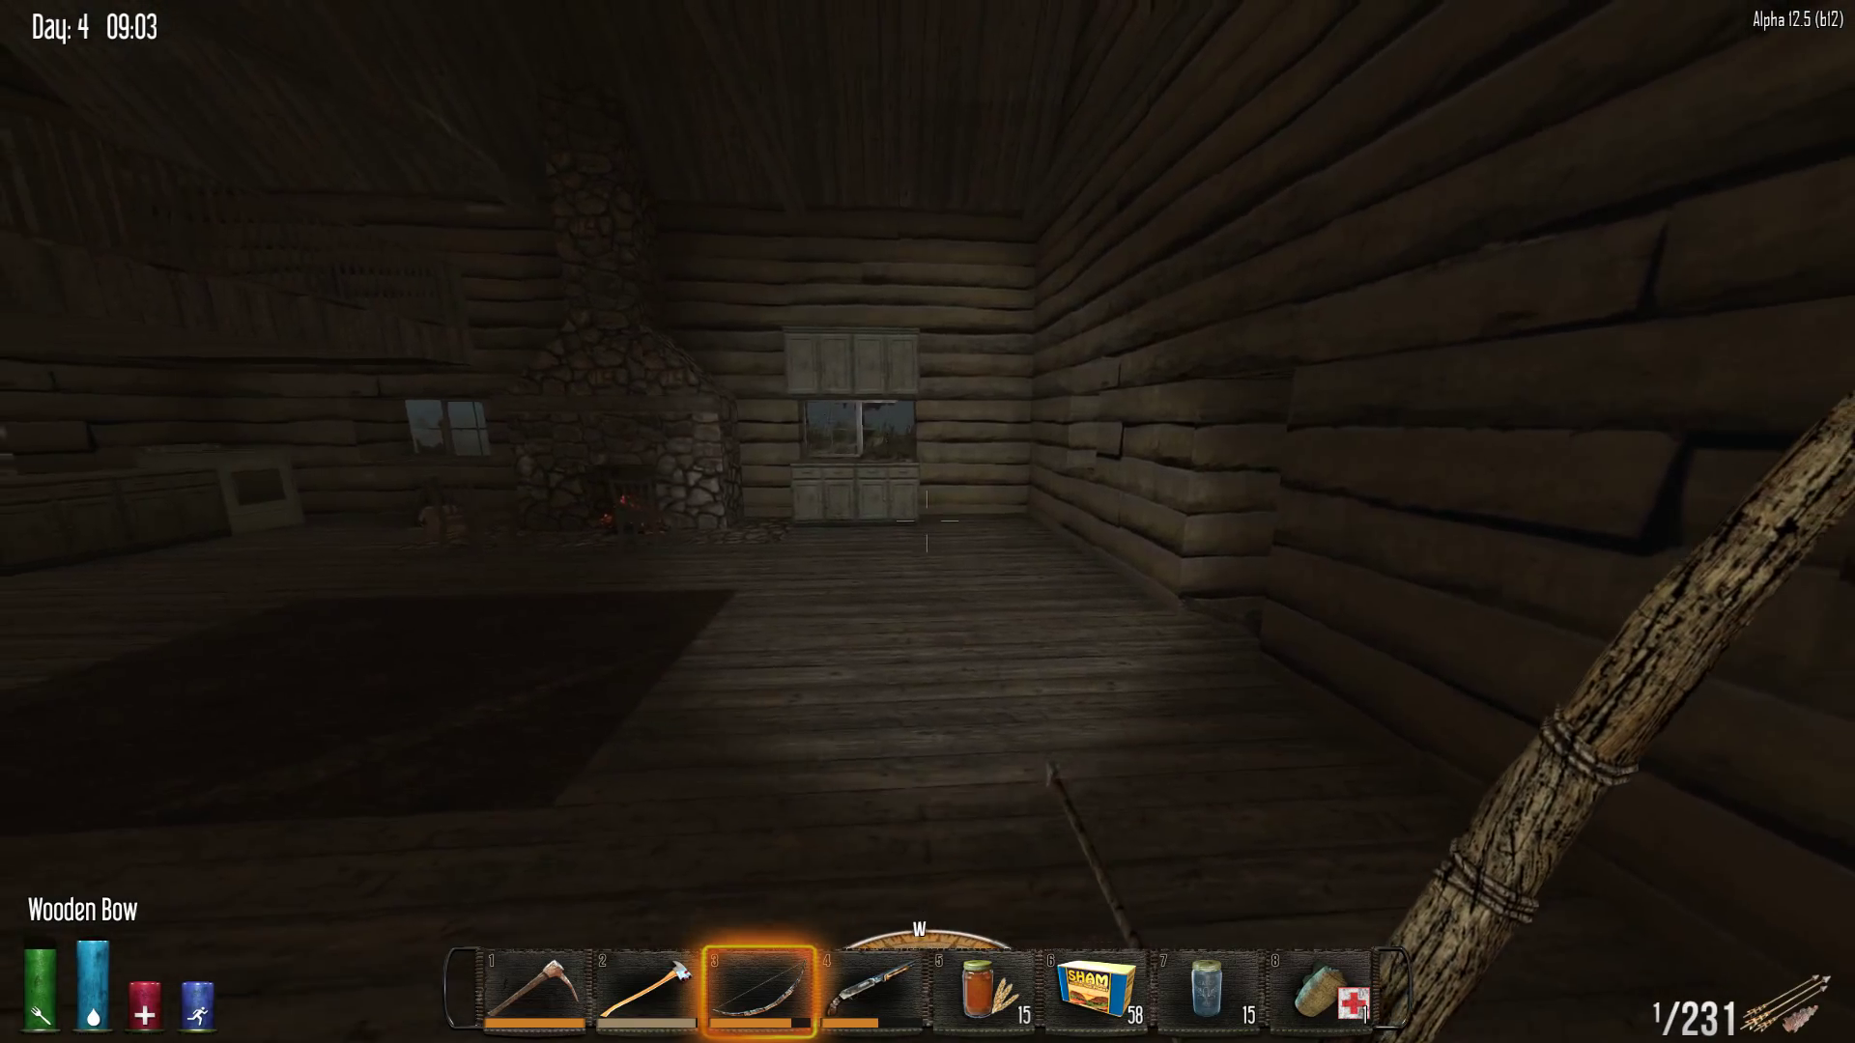
{"action": "key", "text": "w"}
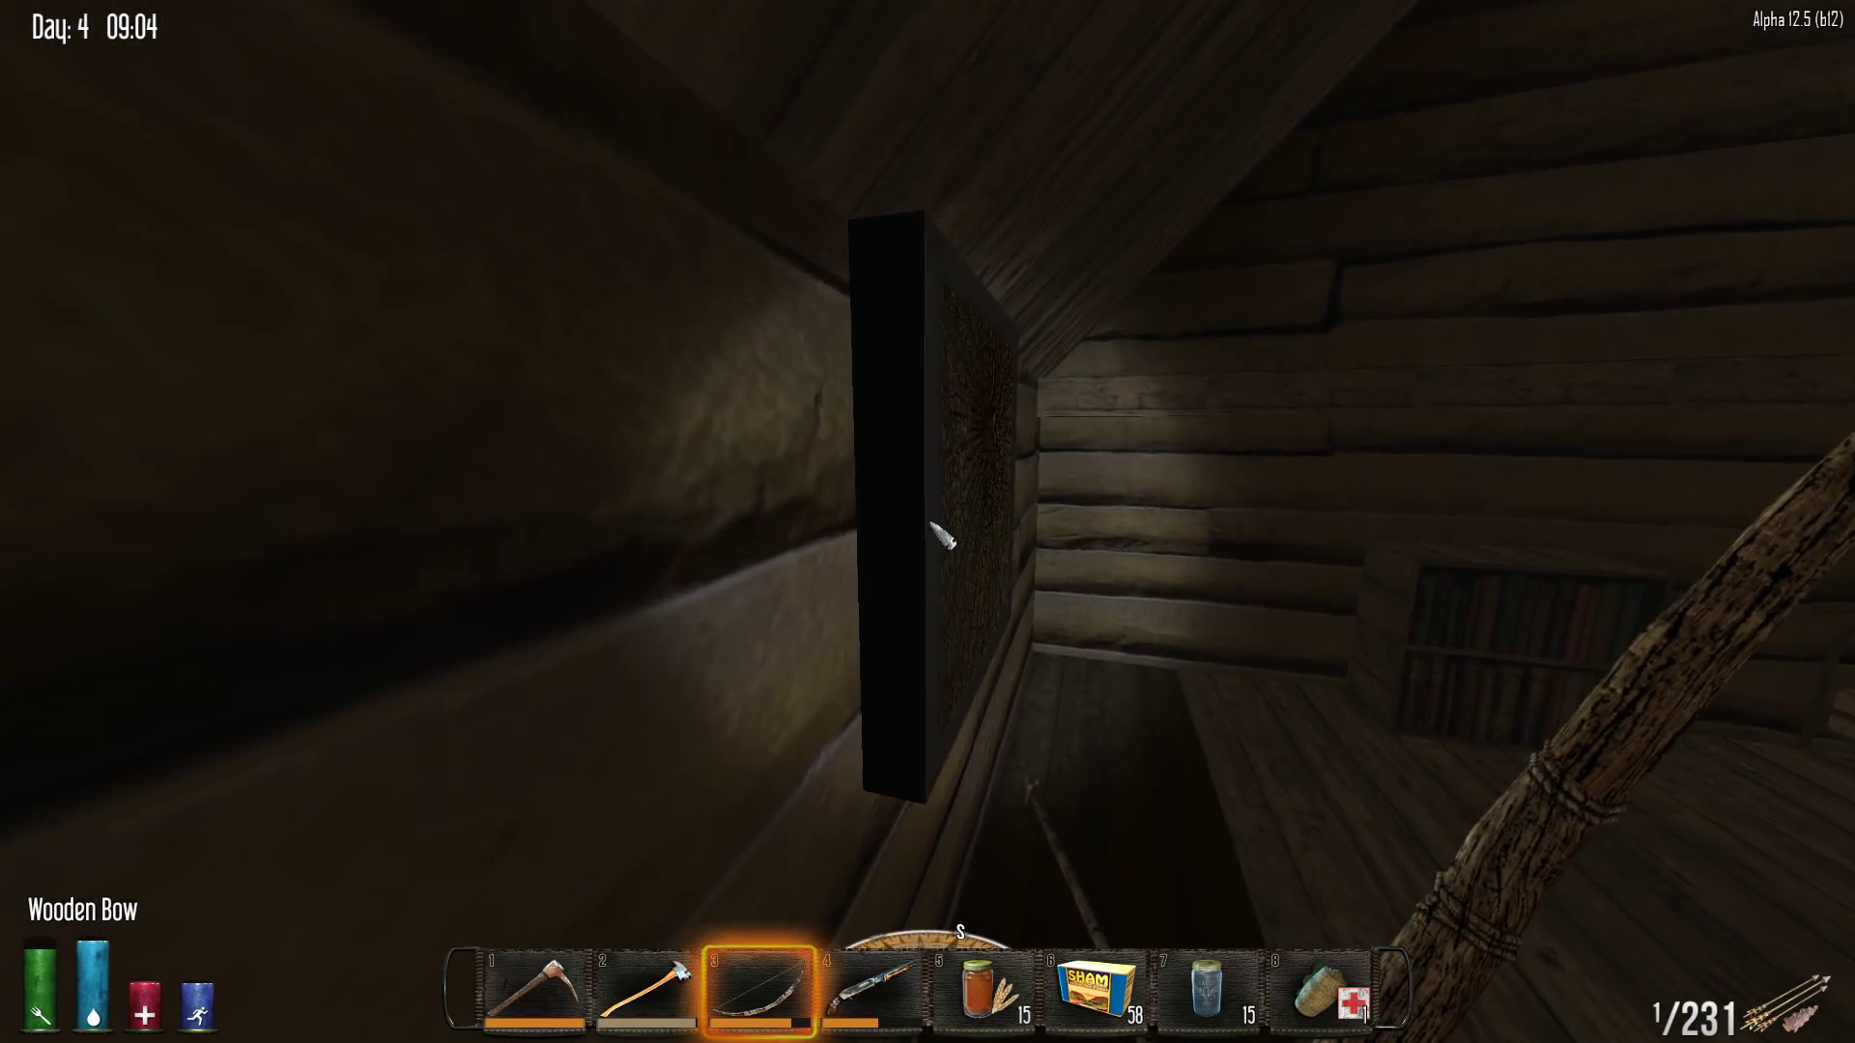
{"action": "key", "text": "e"}
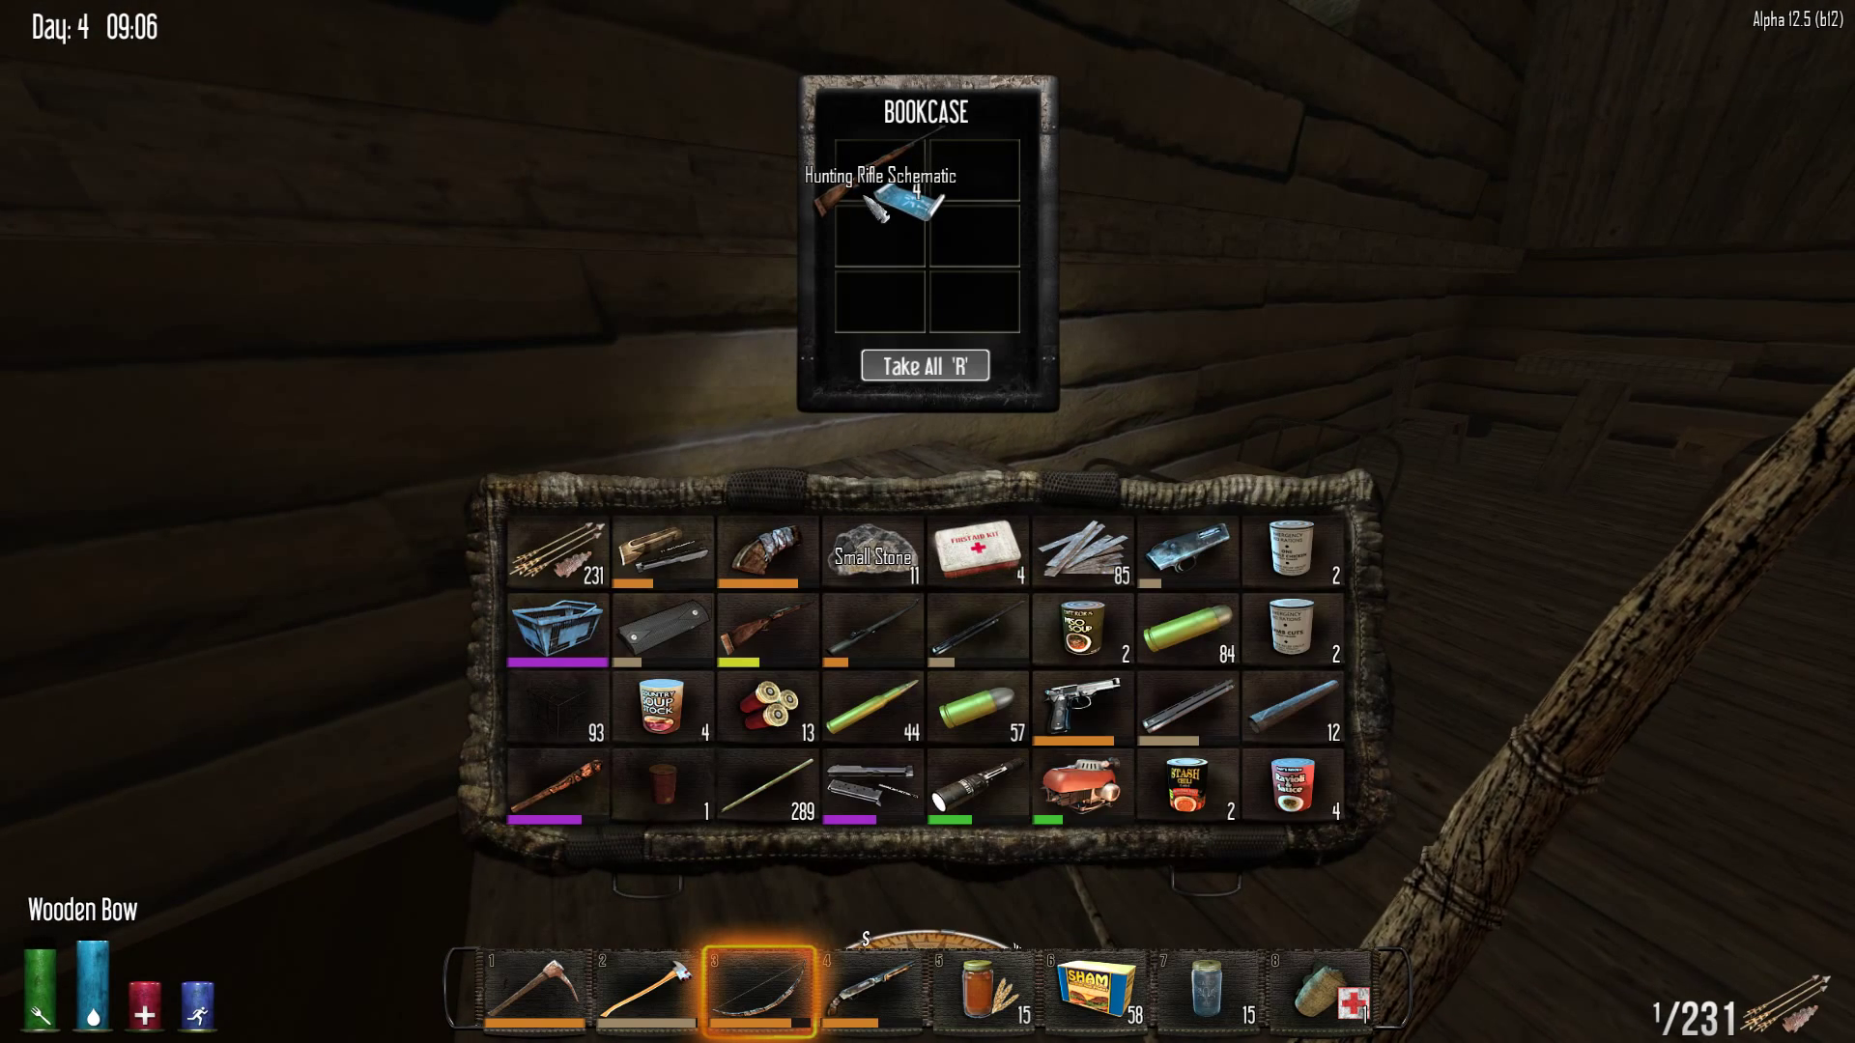
{"action": "left_click", "coordinate": [928, 305]}
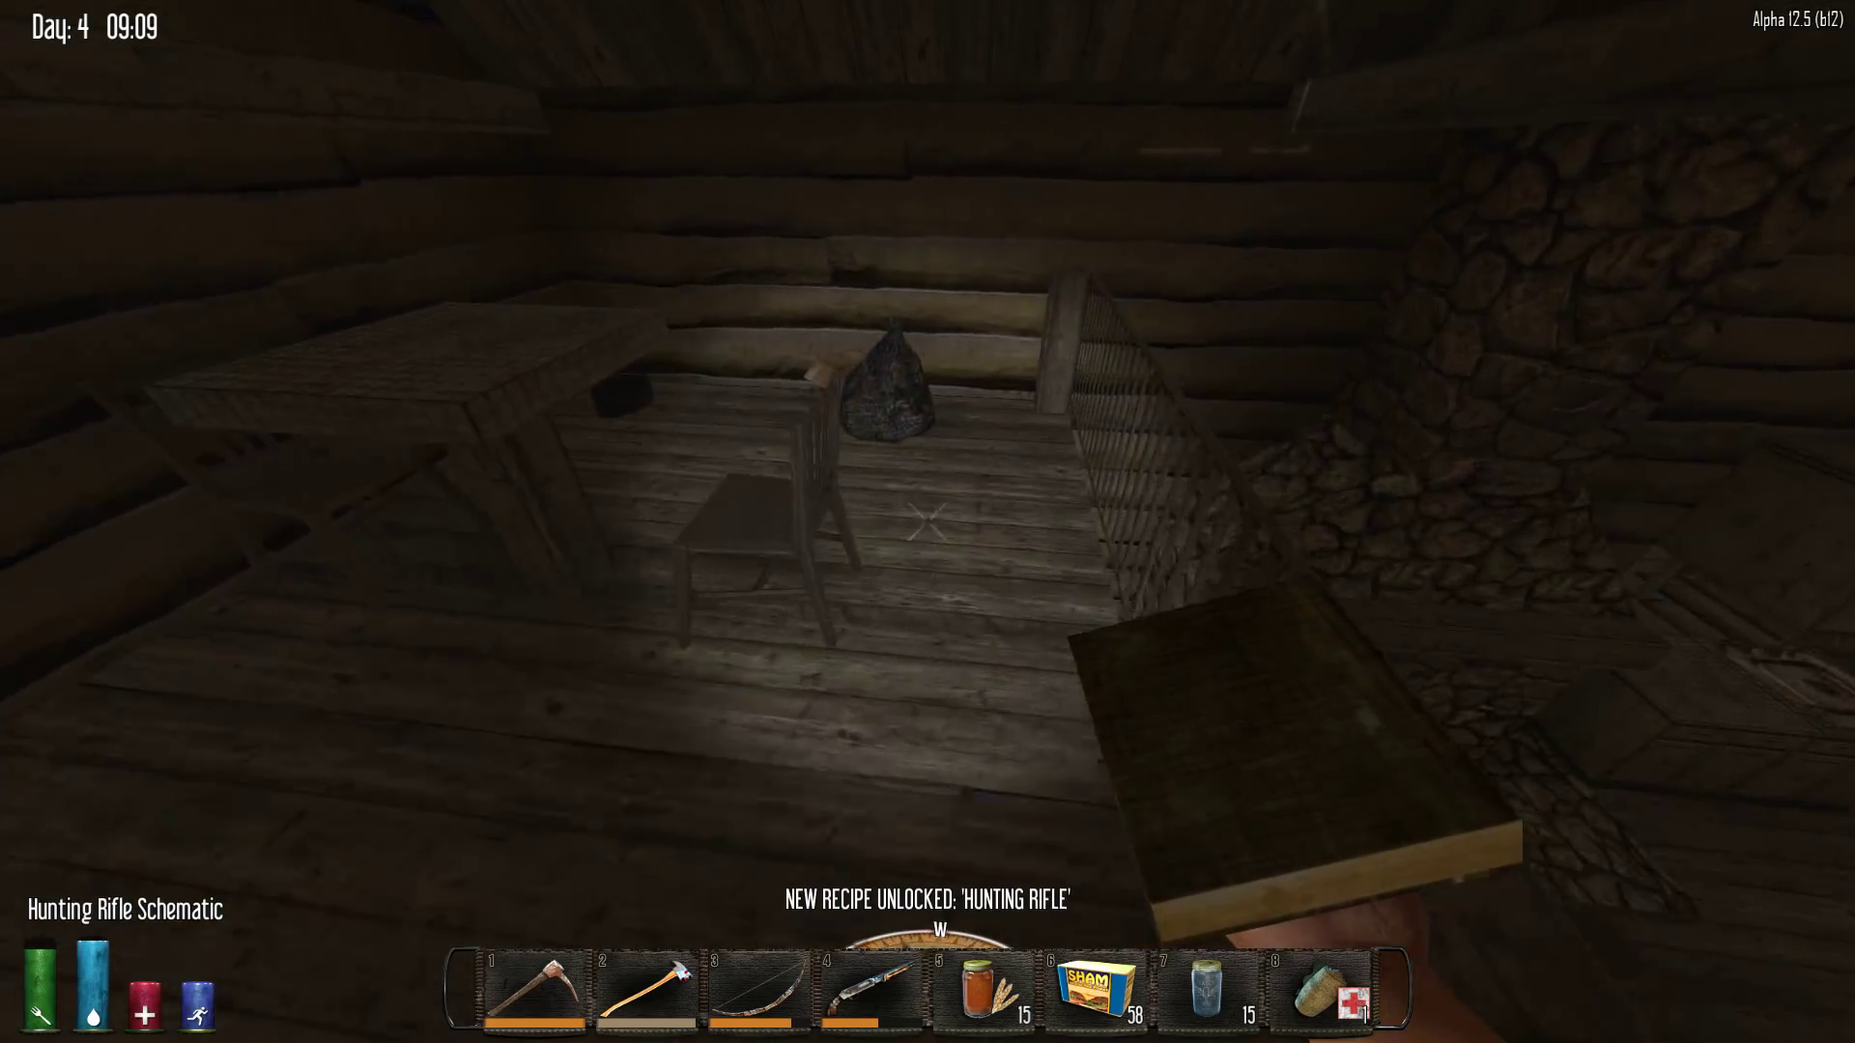
{"action": "key", "text": "e"}
{"action": "key", "text": "3"}
{"action": "key", "text": "e"}
{"action": "key", "text": "w"}
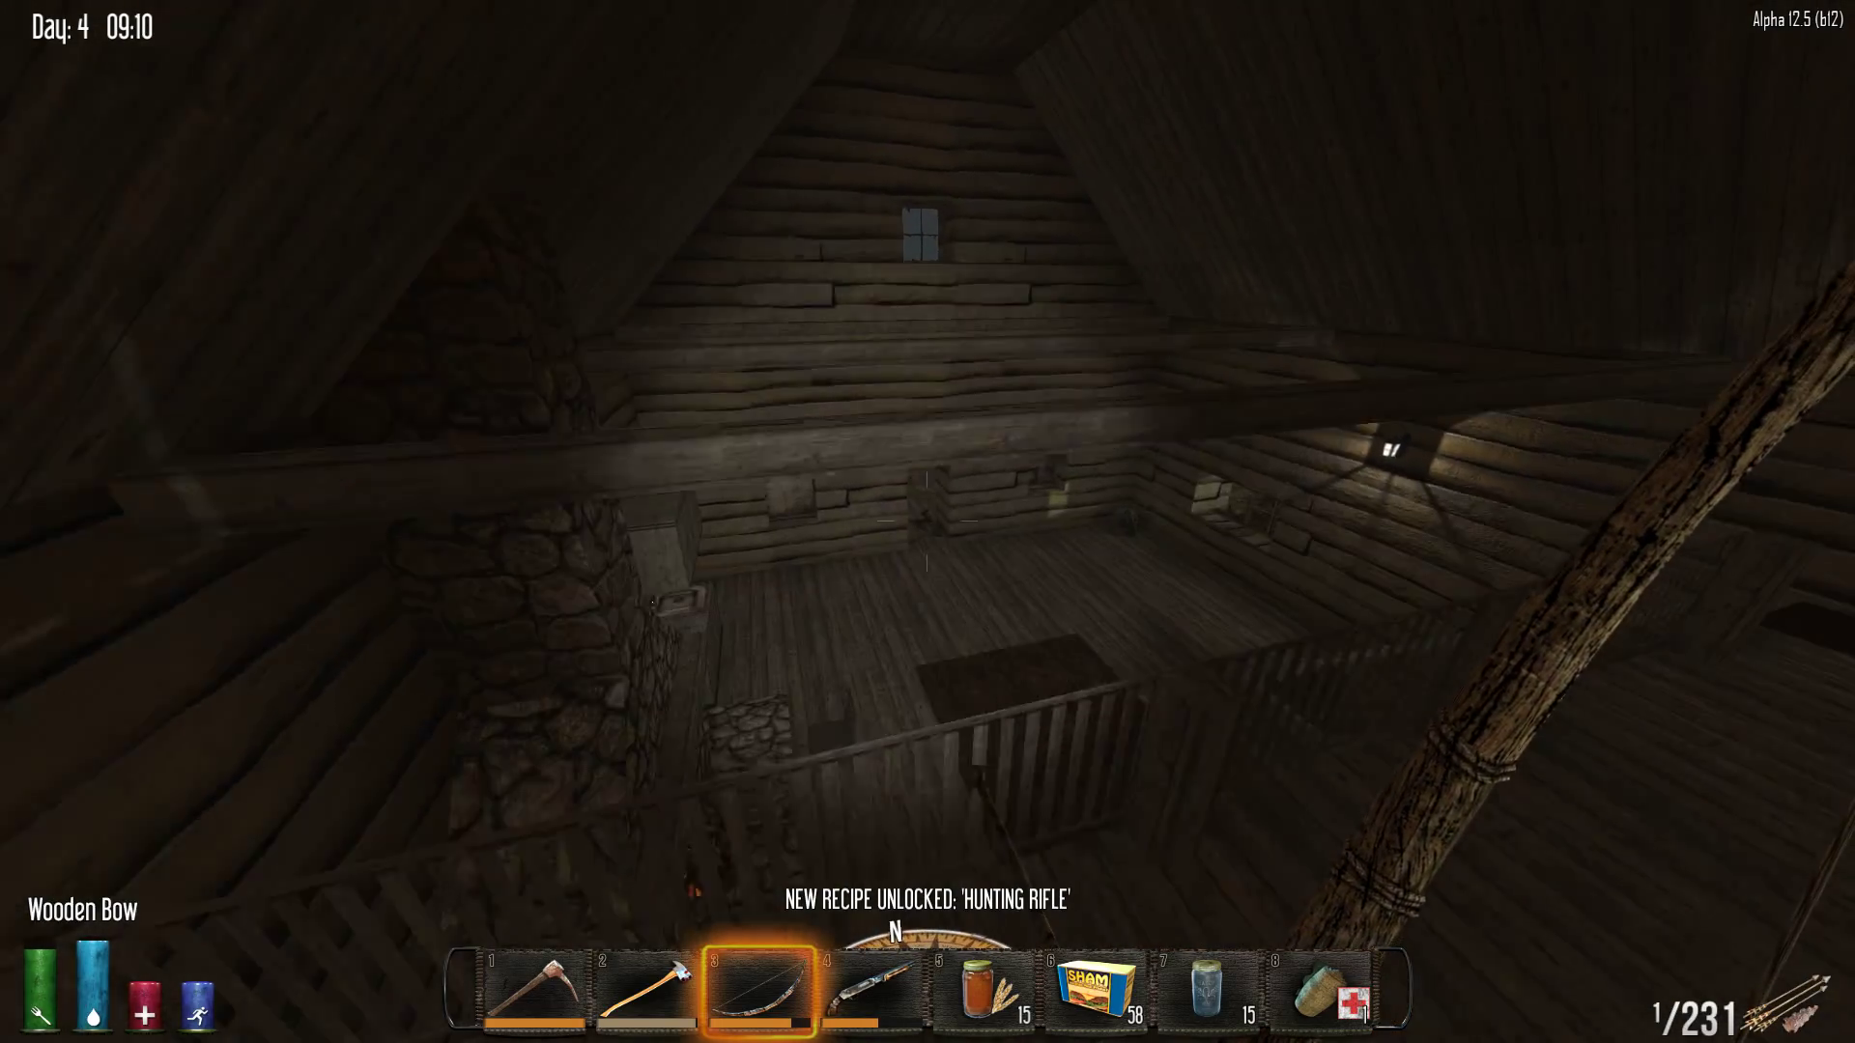
{"action": "key", "text": "w"}
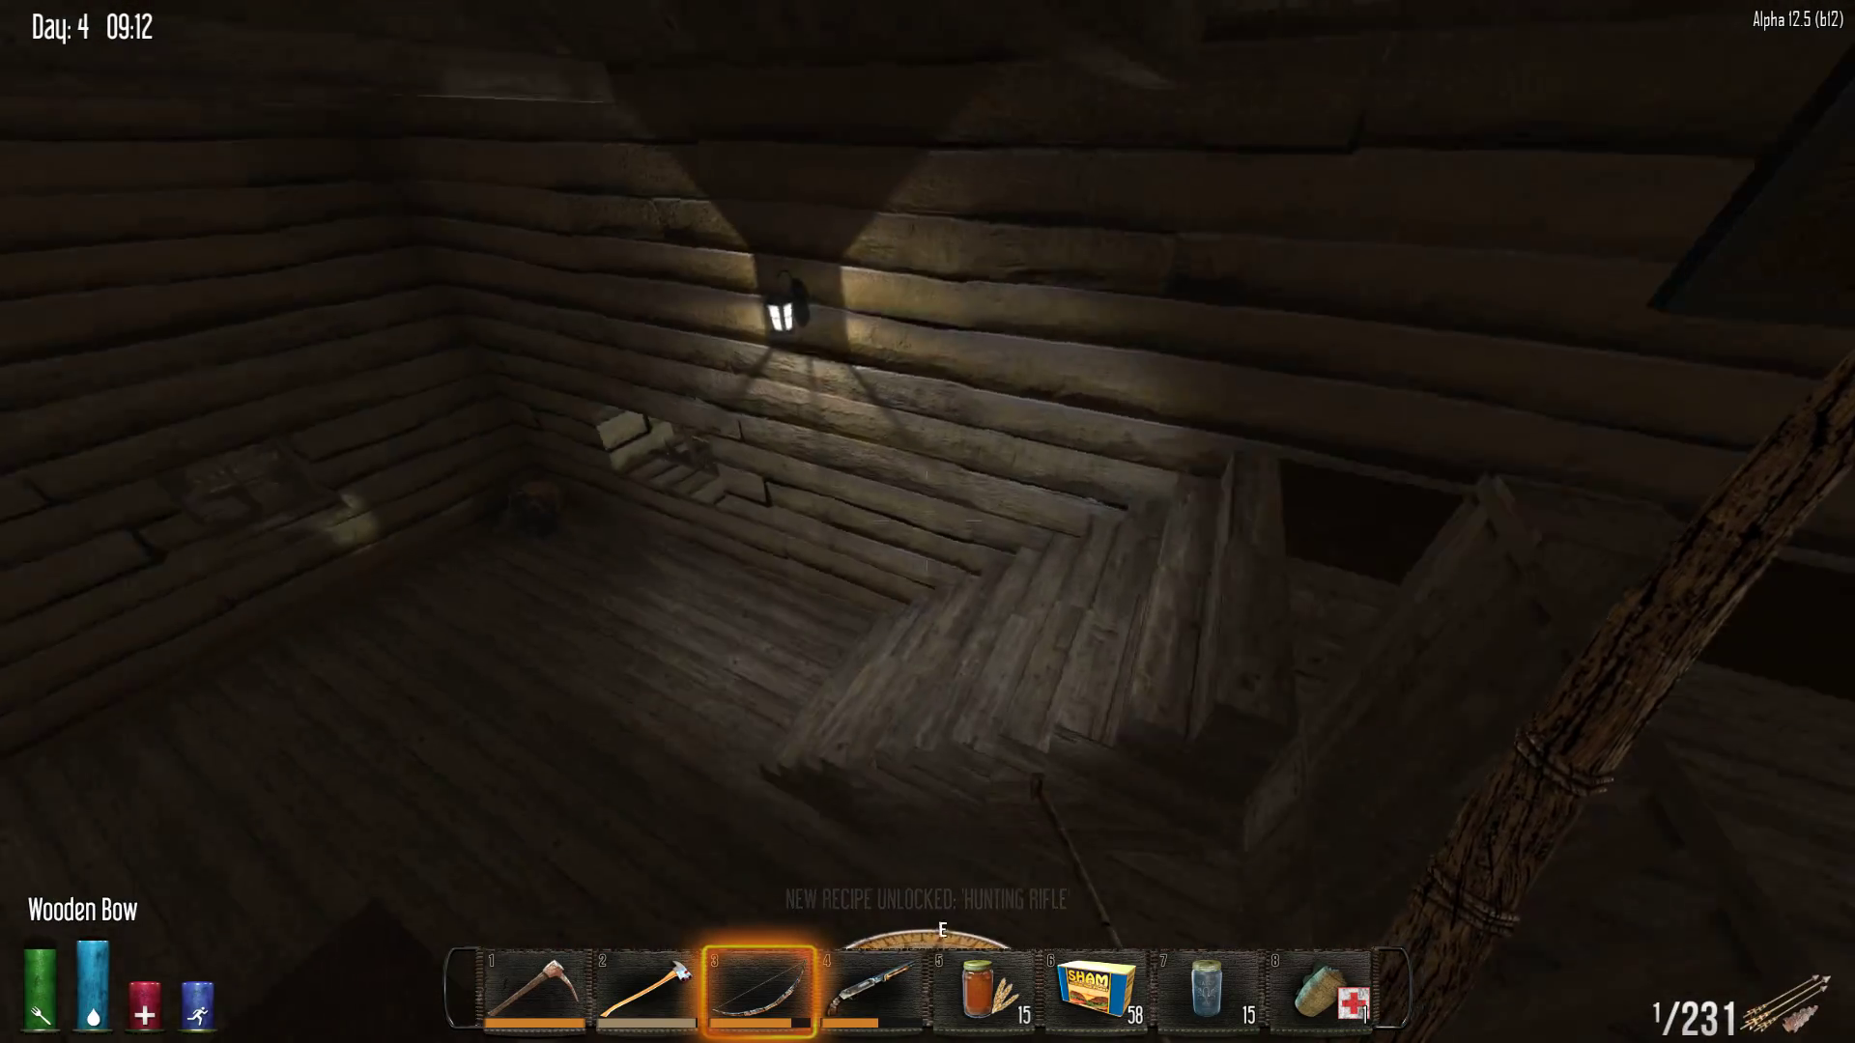
{"action": "key", "text": "w"}
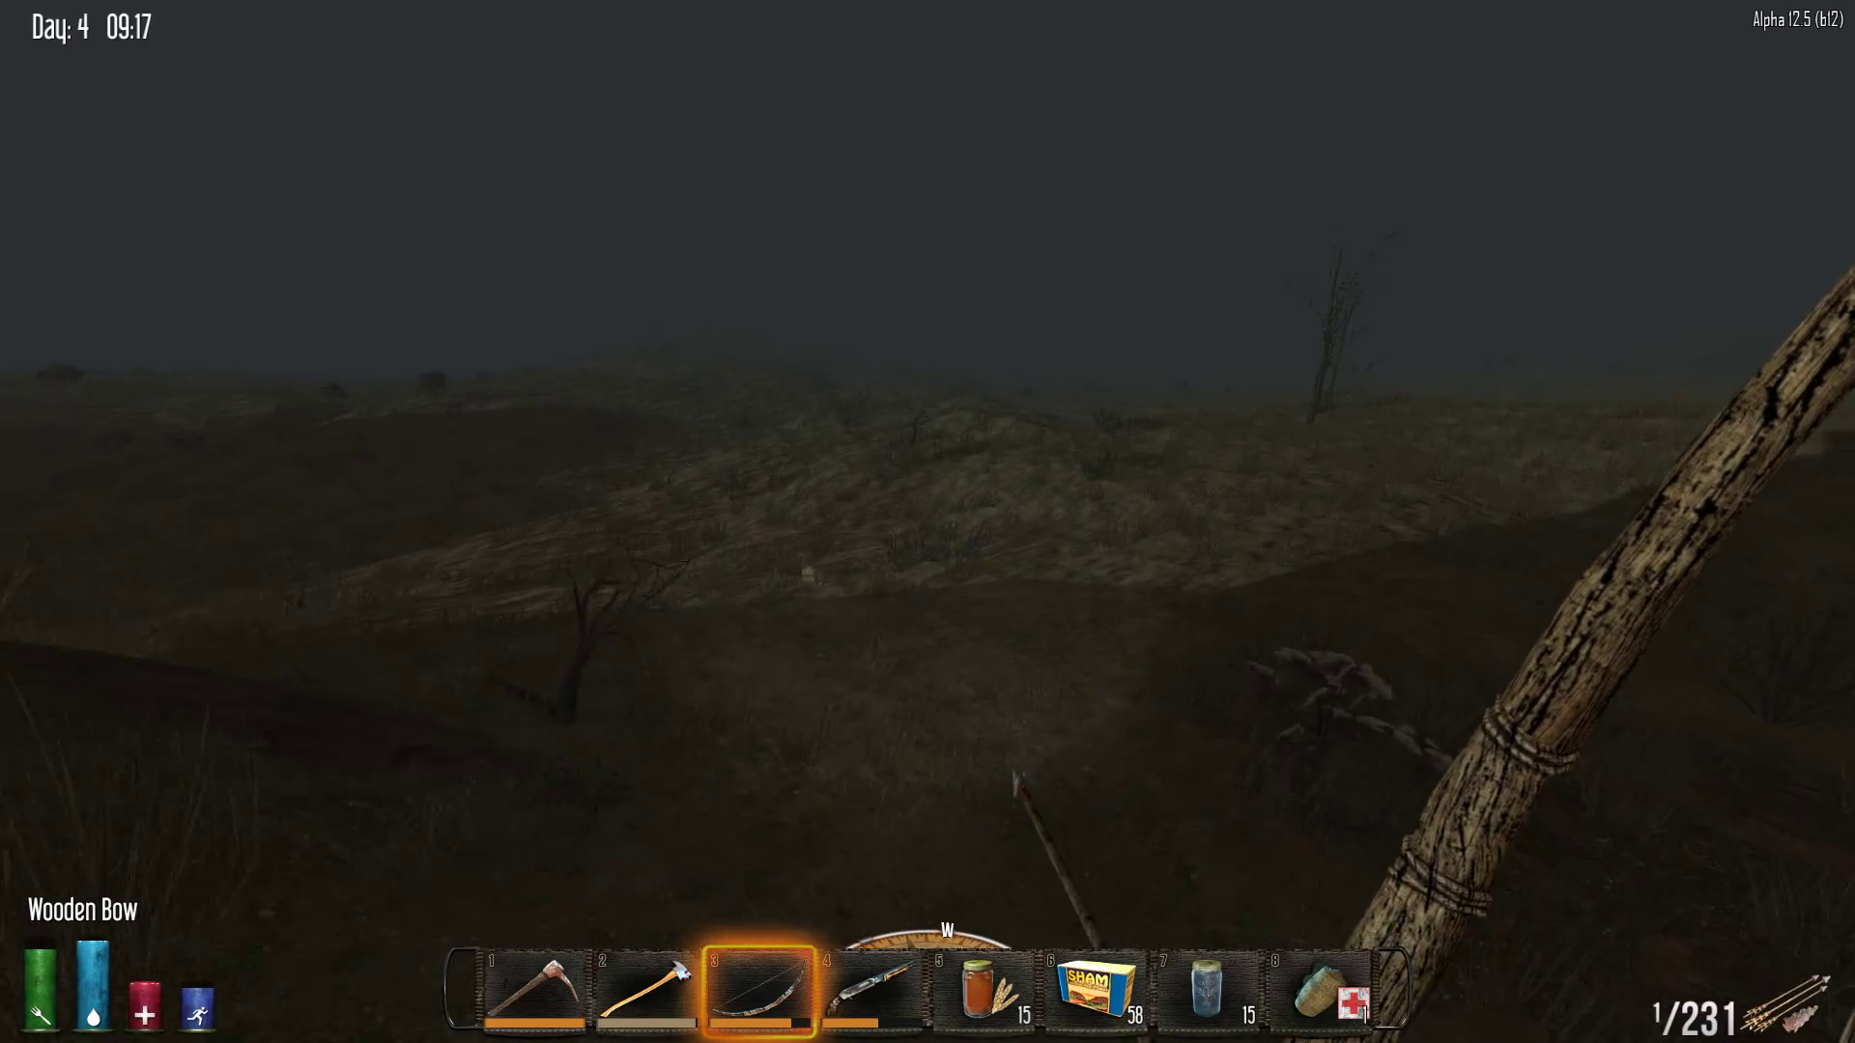
Climb the hill and take the painkillers from the Bloated Walker corpse
{"action": "key", "text": "w"}
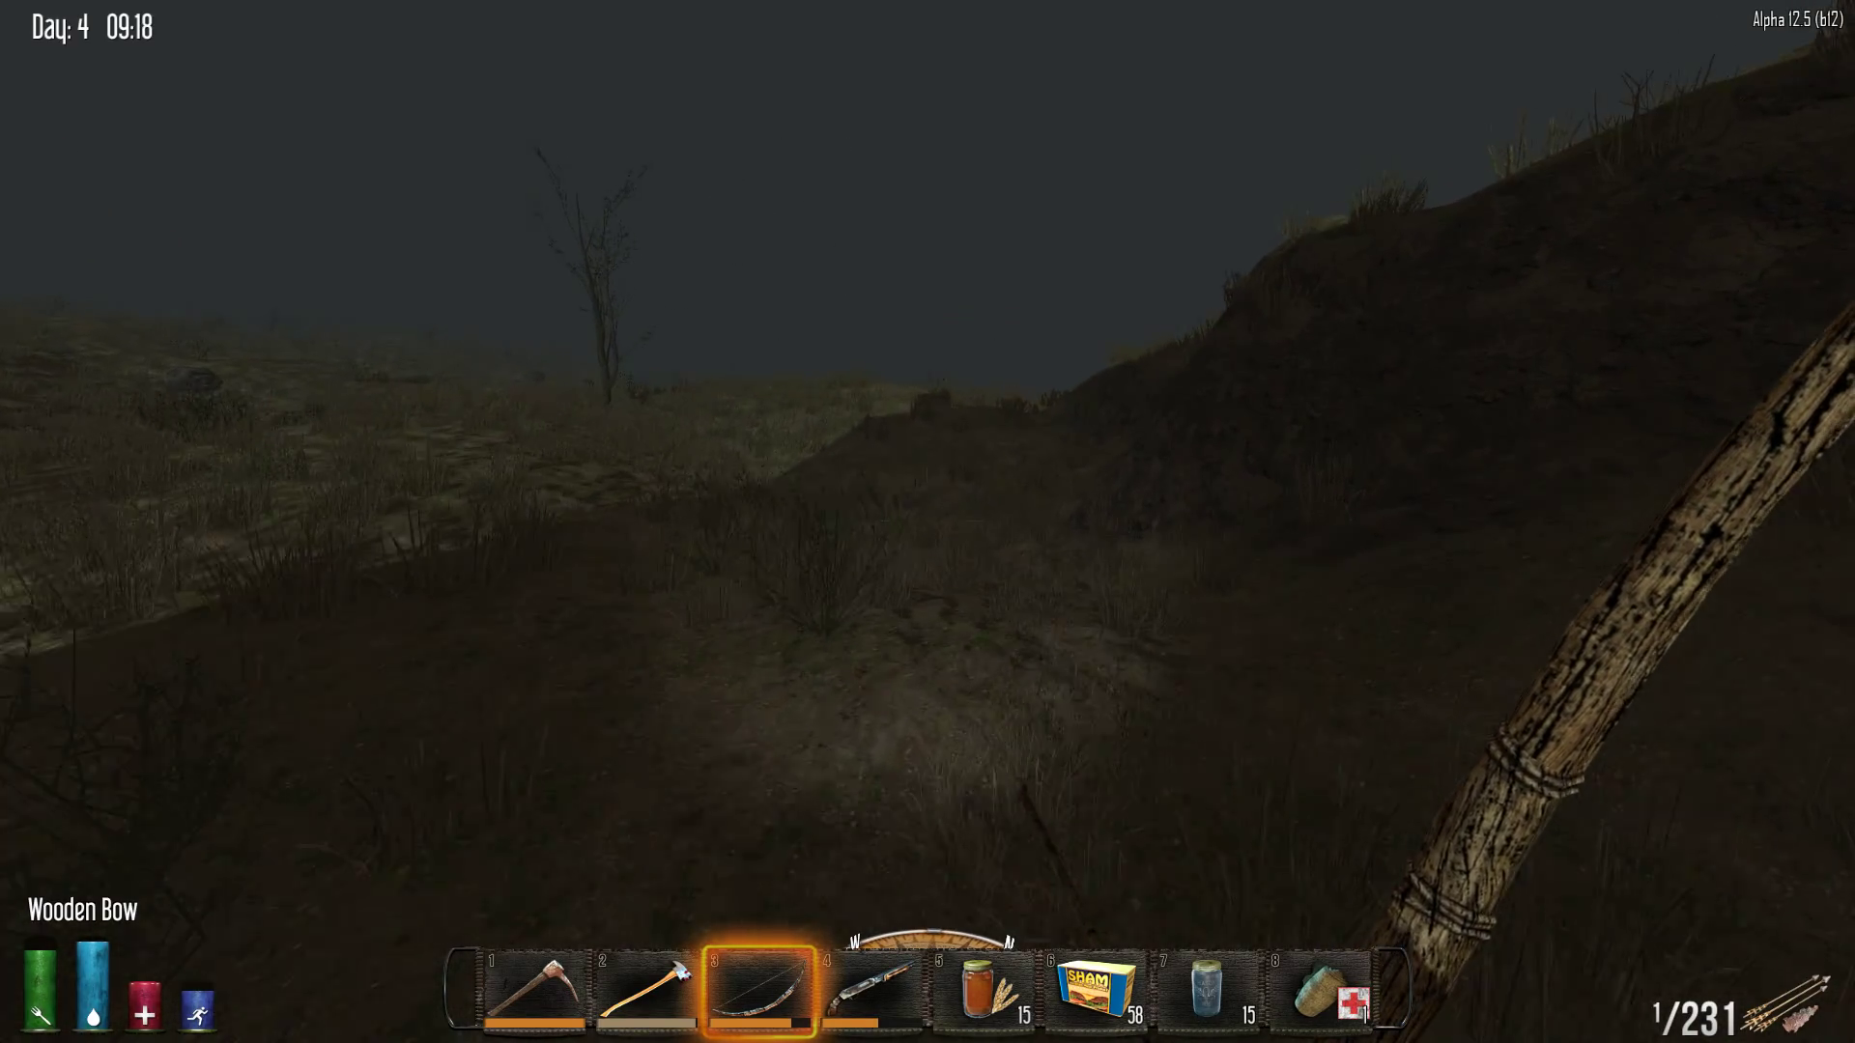
{"action": "key", "text": "w"}
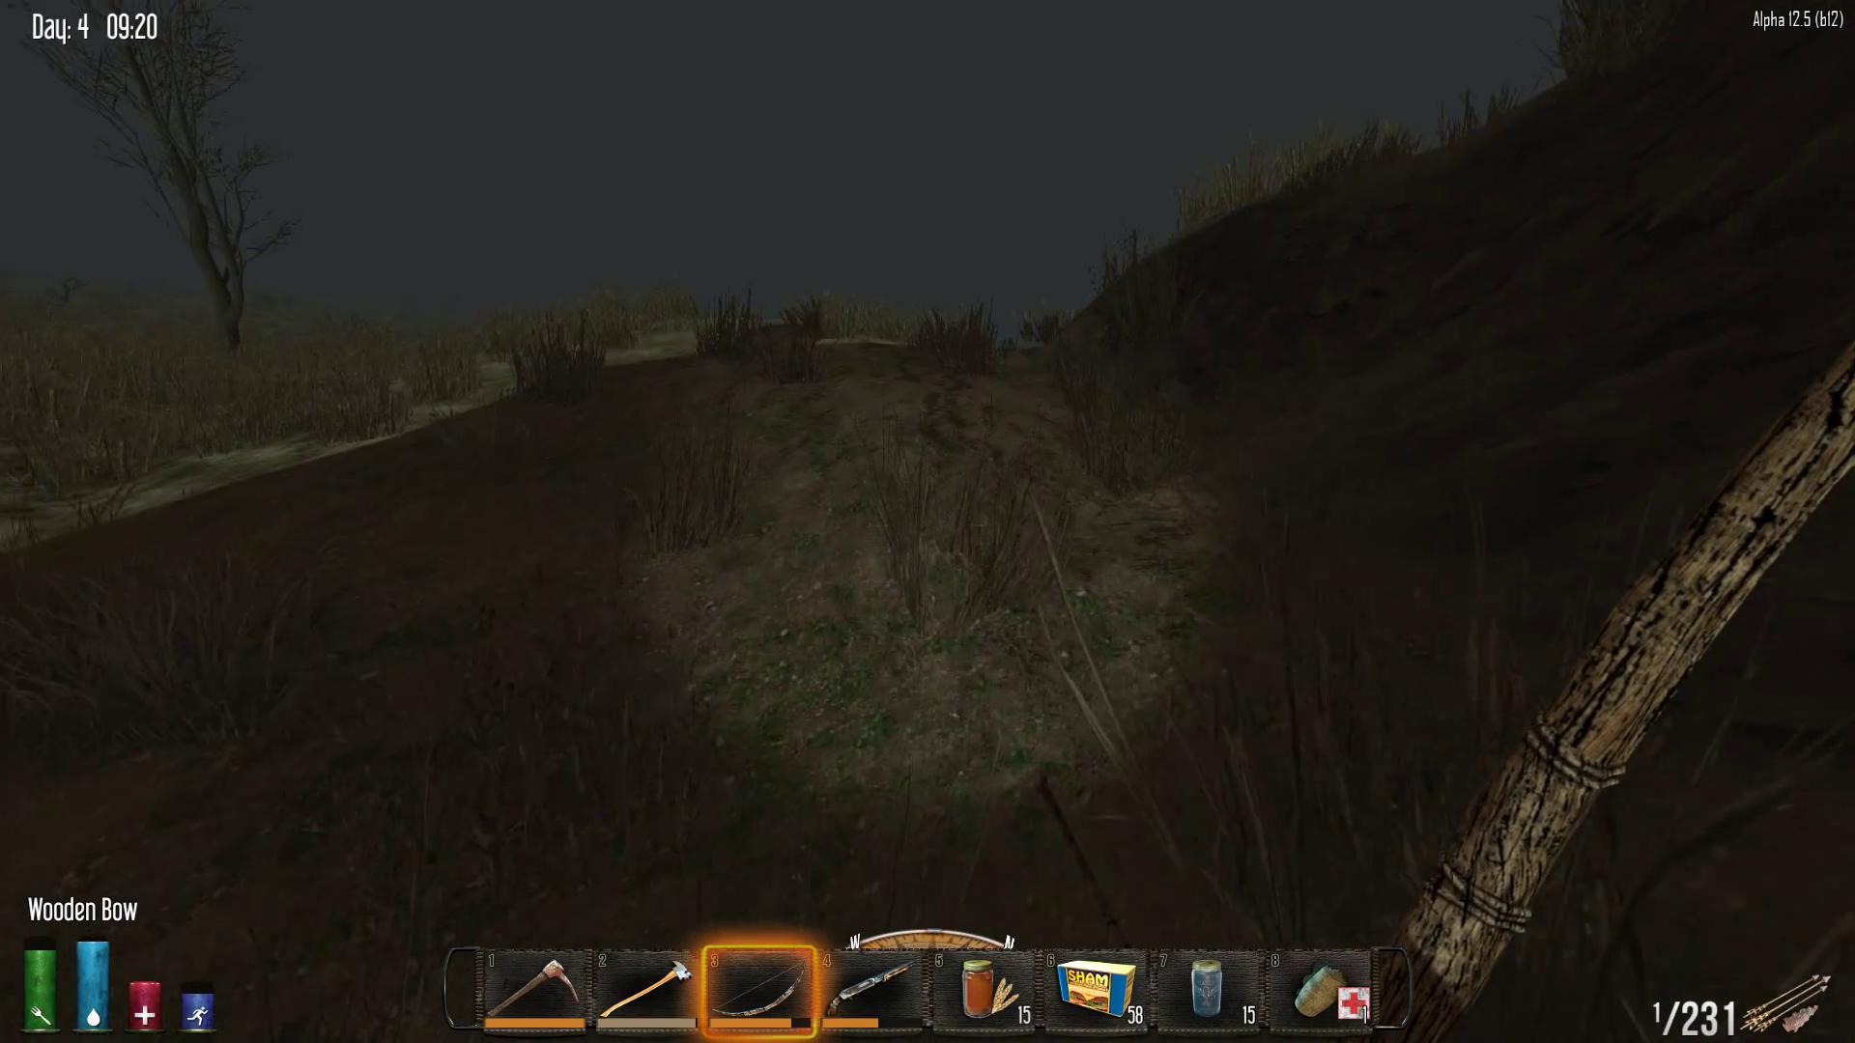
{"action": "key", "text": "w"}
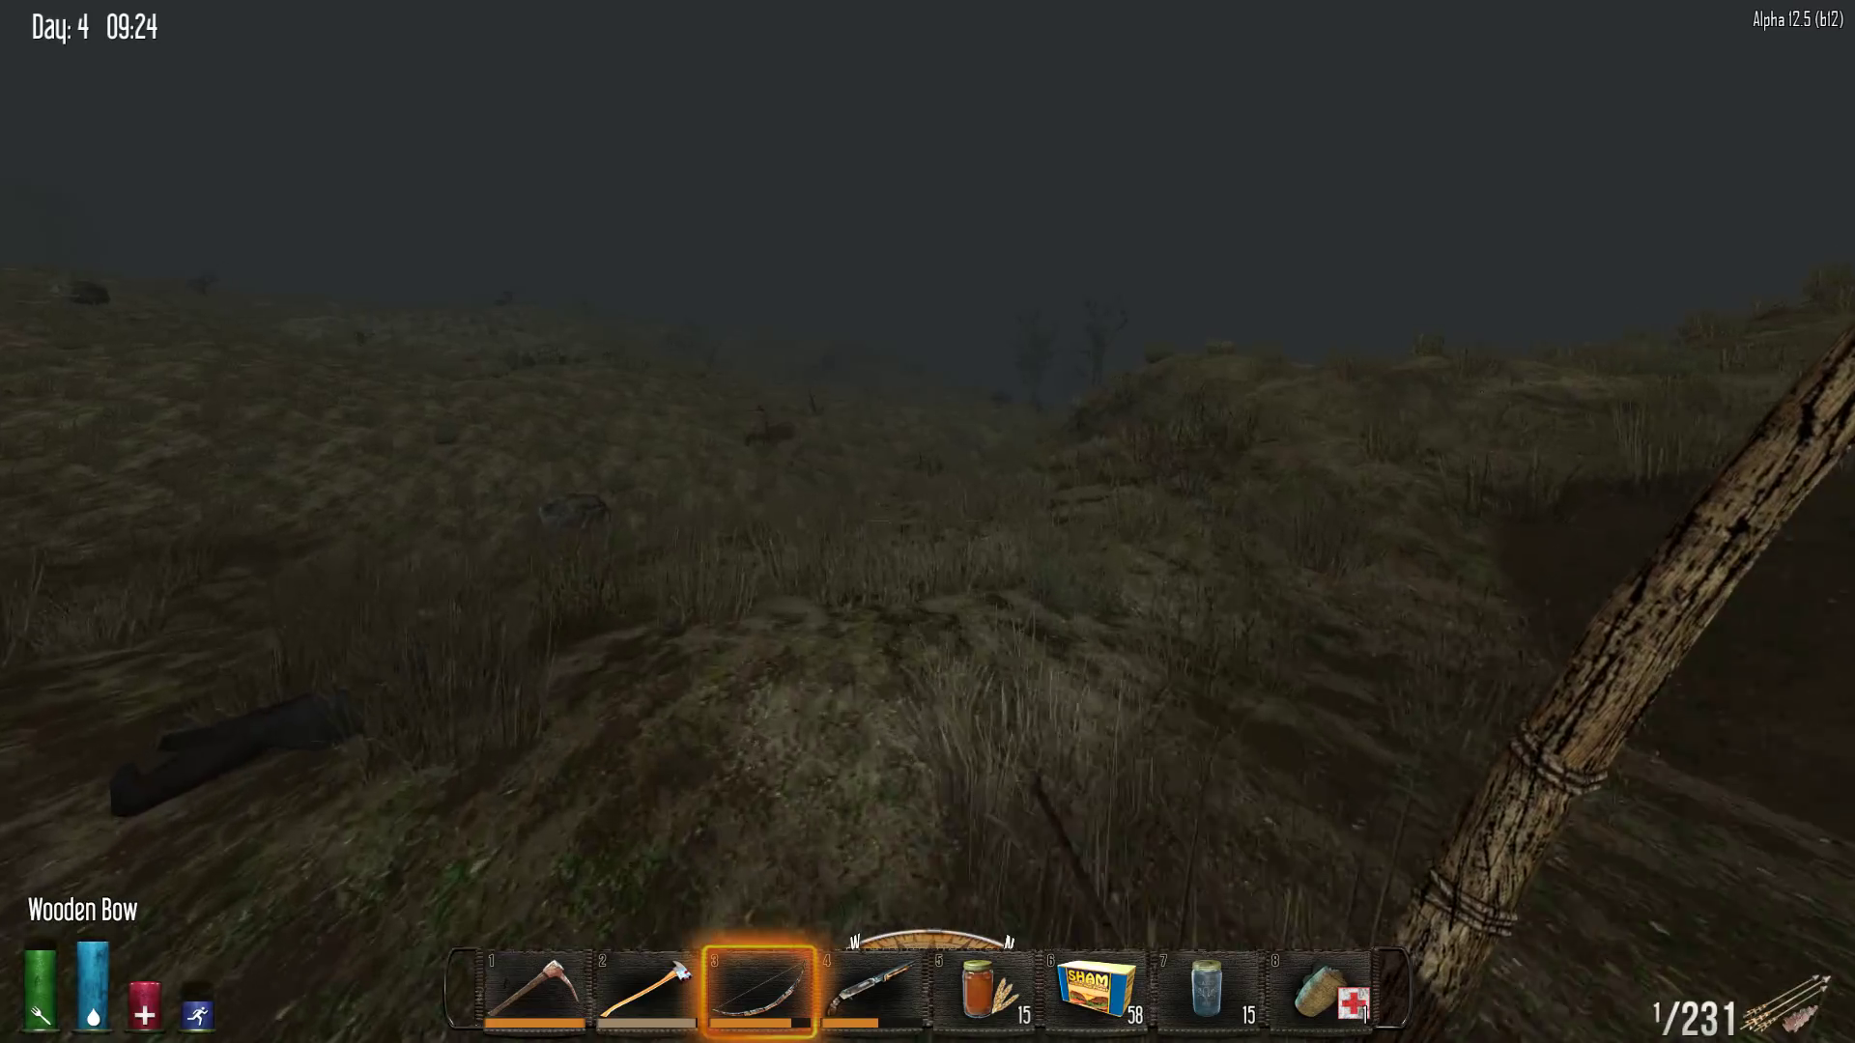
{"action": "key", "text": "e"}
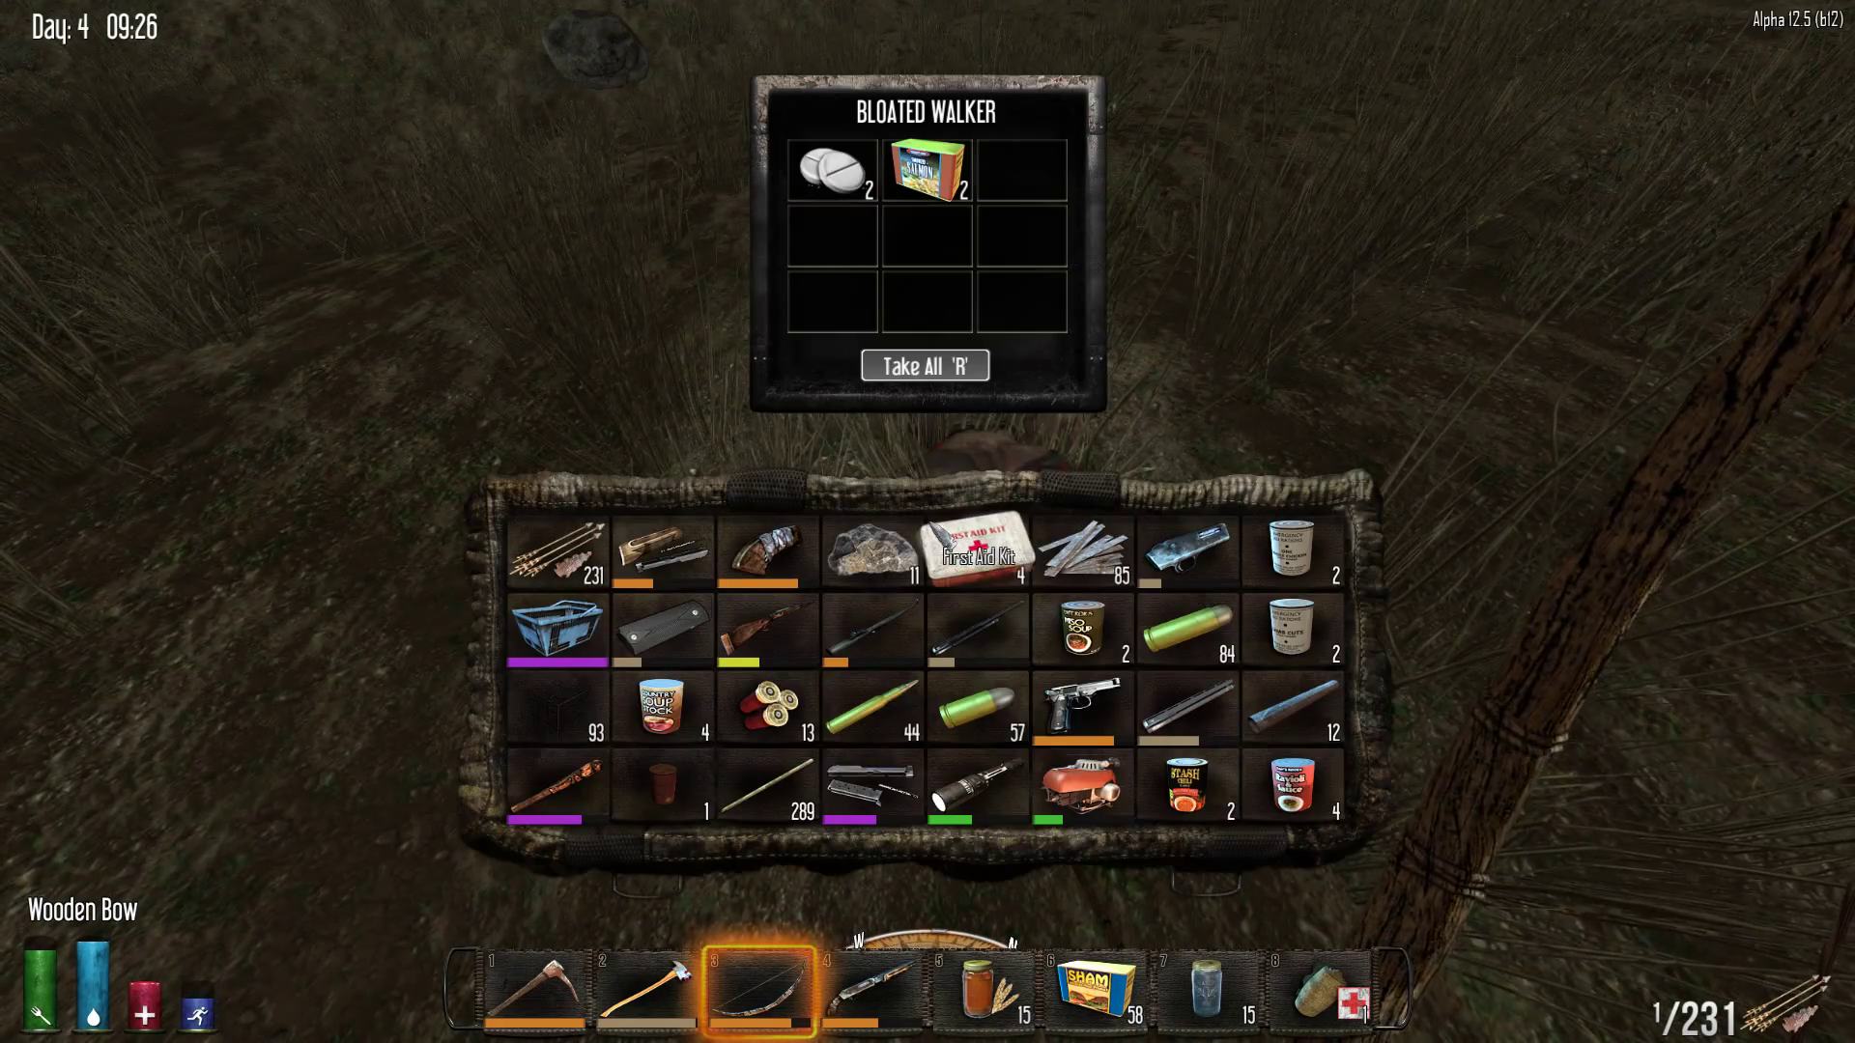
{"action": "left_click", "coordinate": [819, 193]}
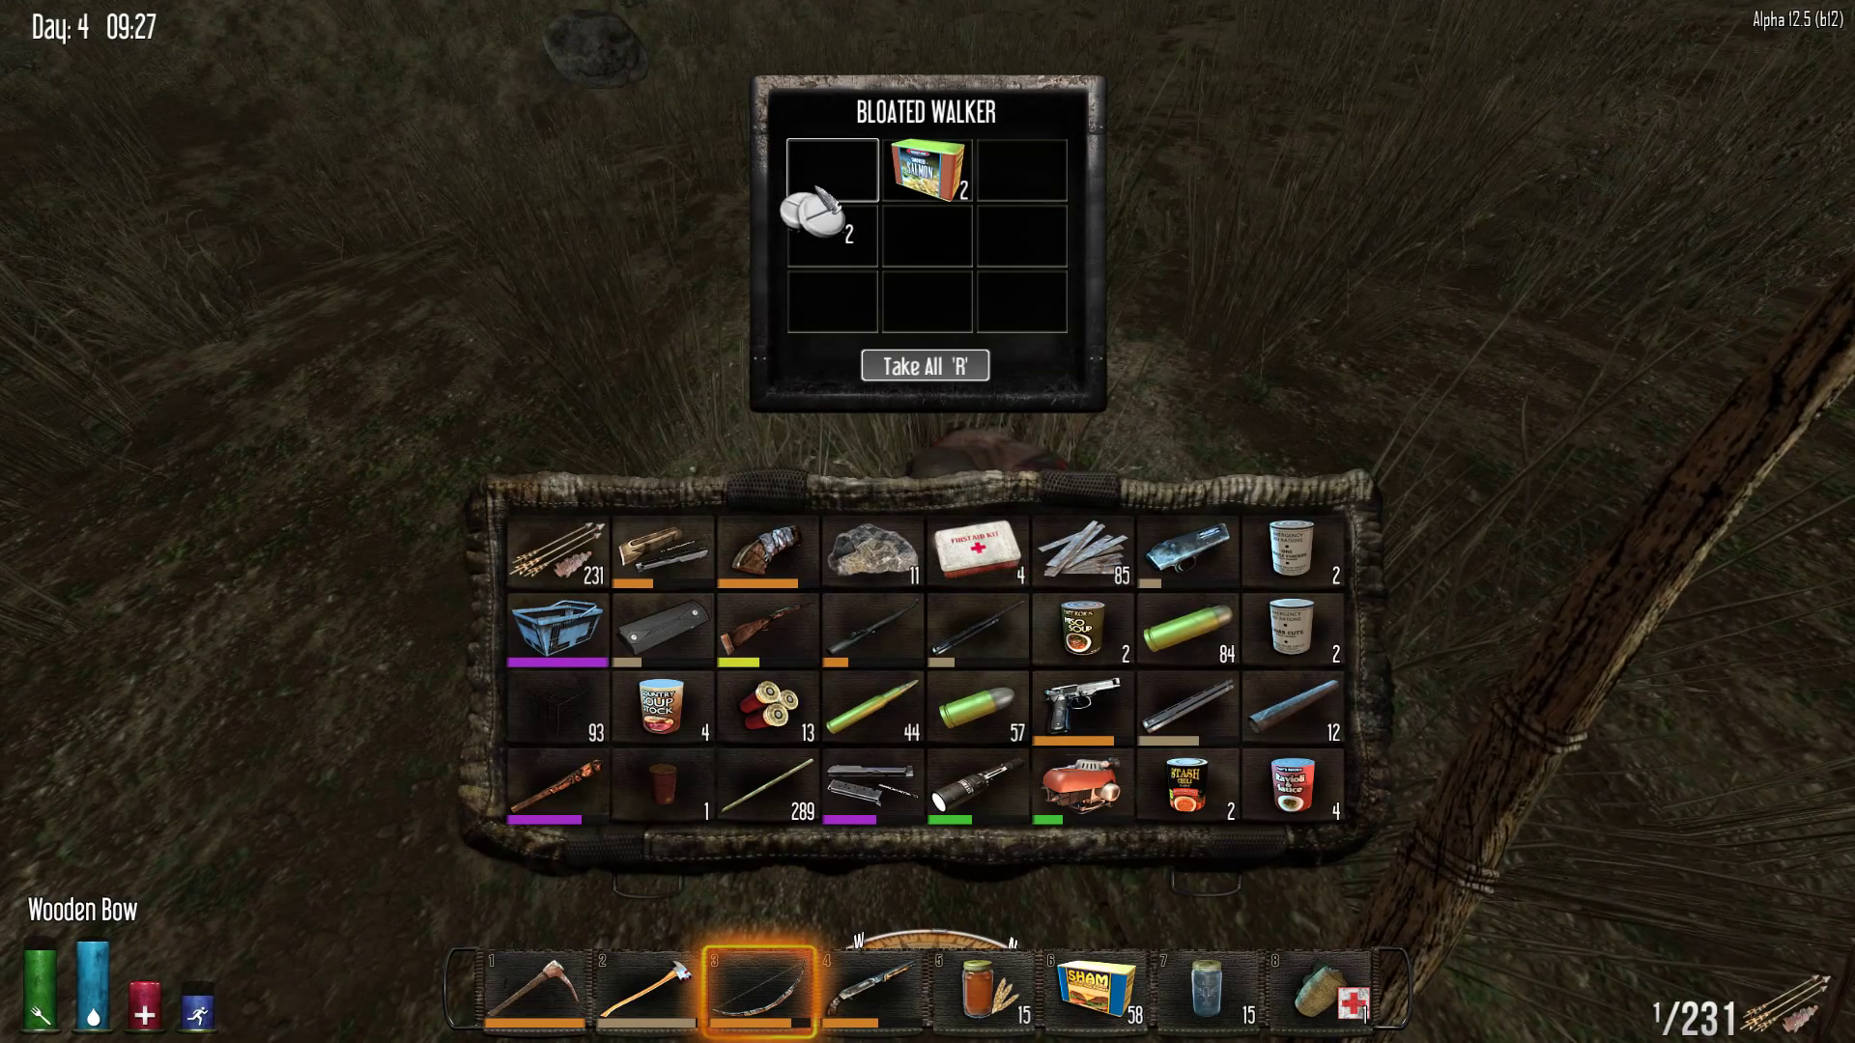
{"action": "key", "text": "Escape"}
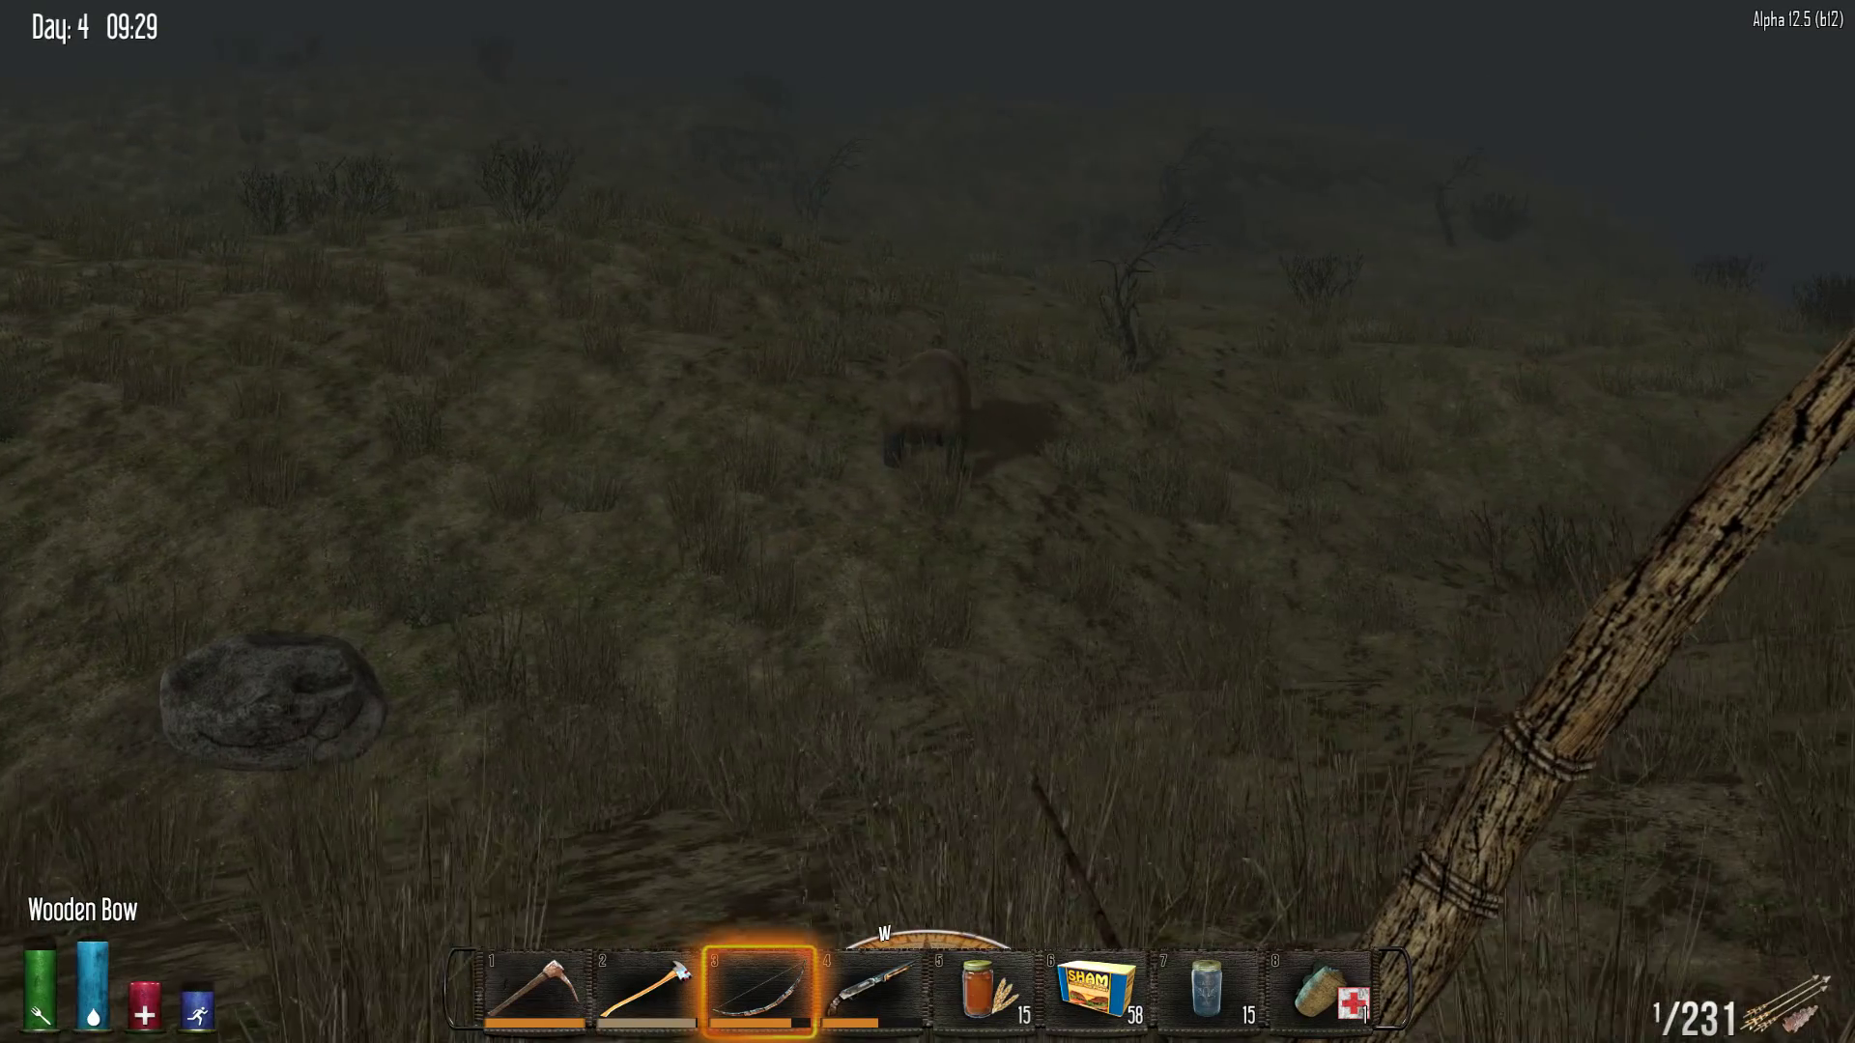
{"action": "key", "text": "w"}
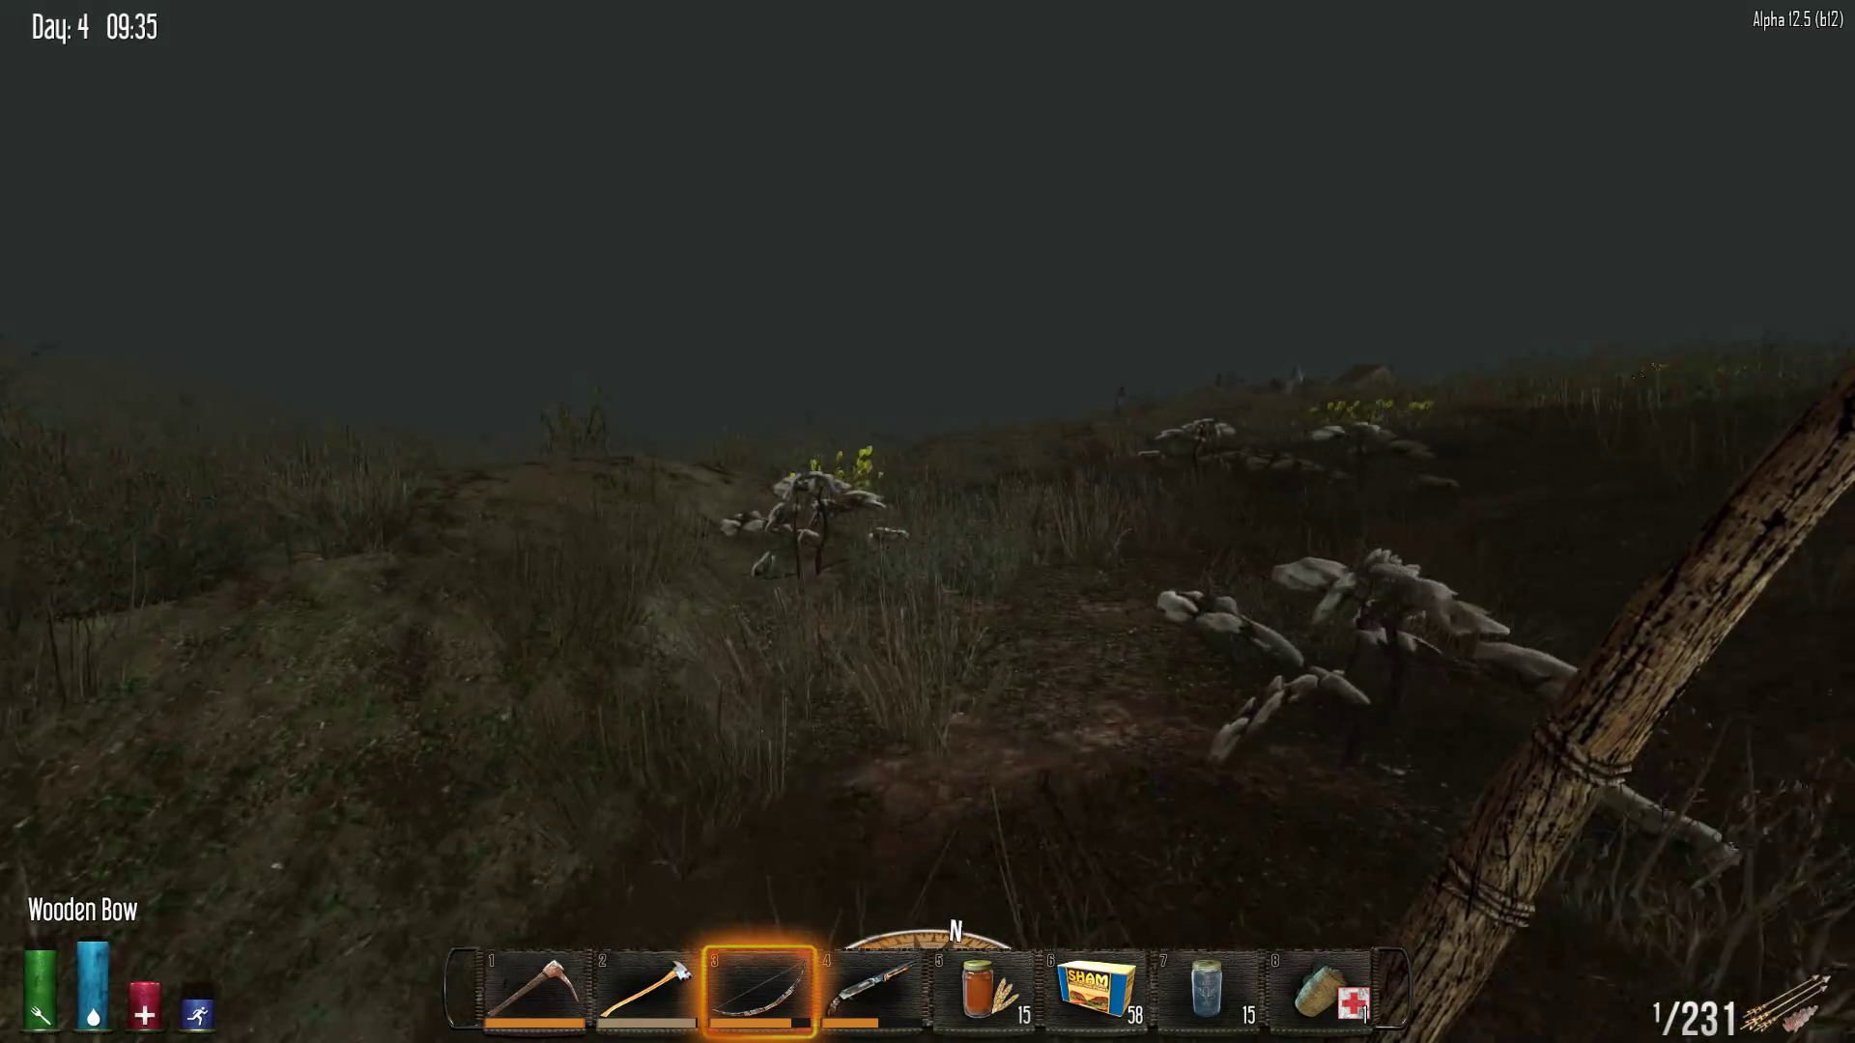
Check the world map, then crouch and sneak past the tree into the grass
{"action": "key", "text": "m"}
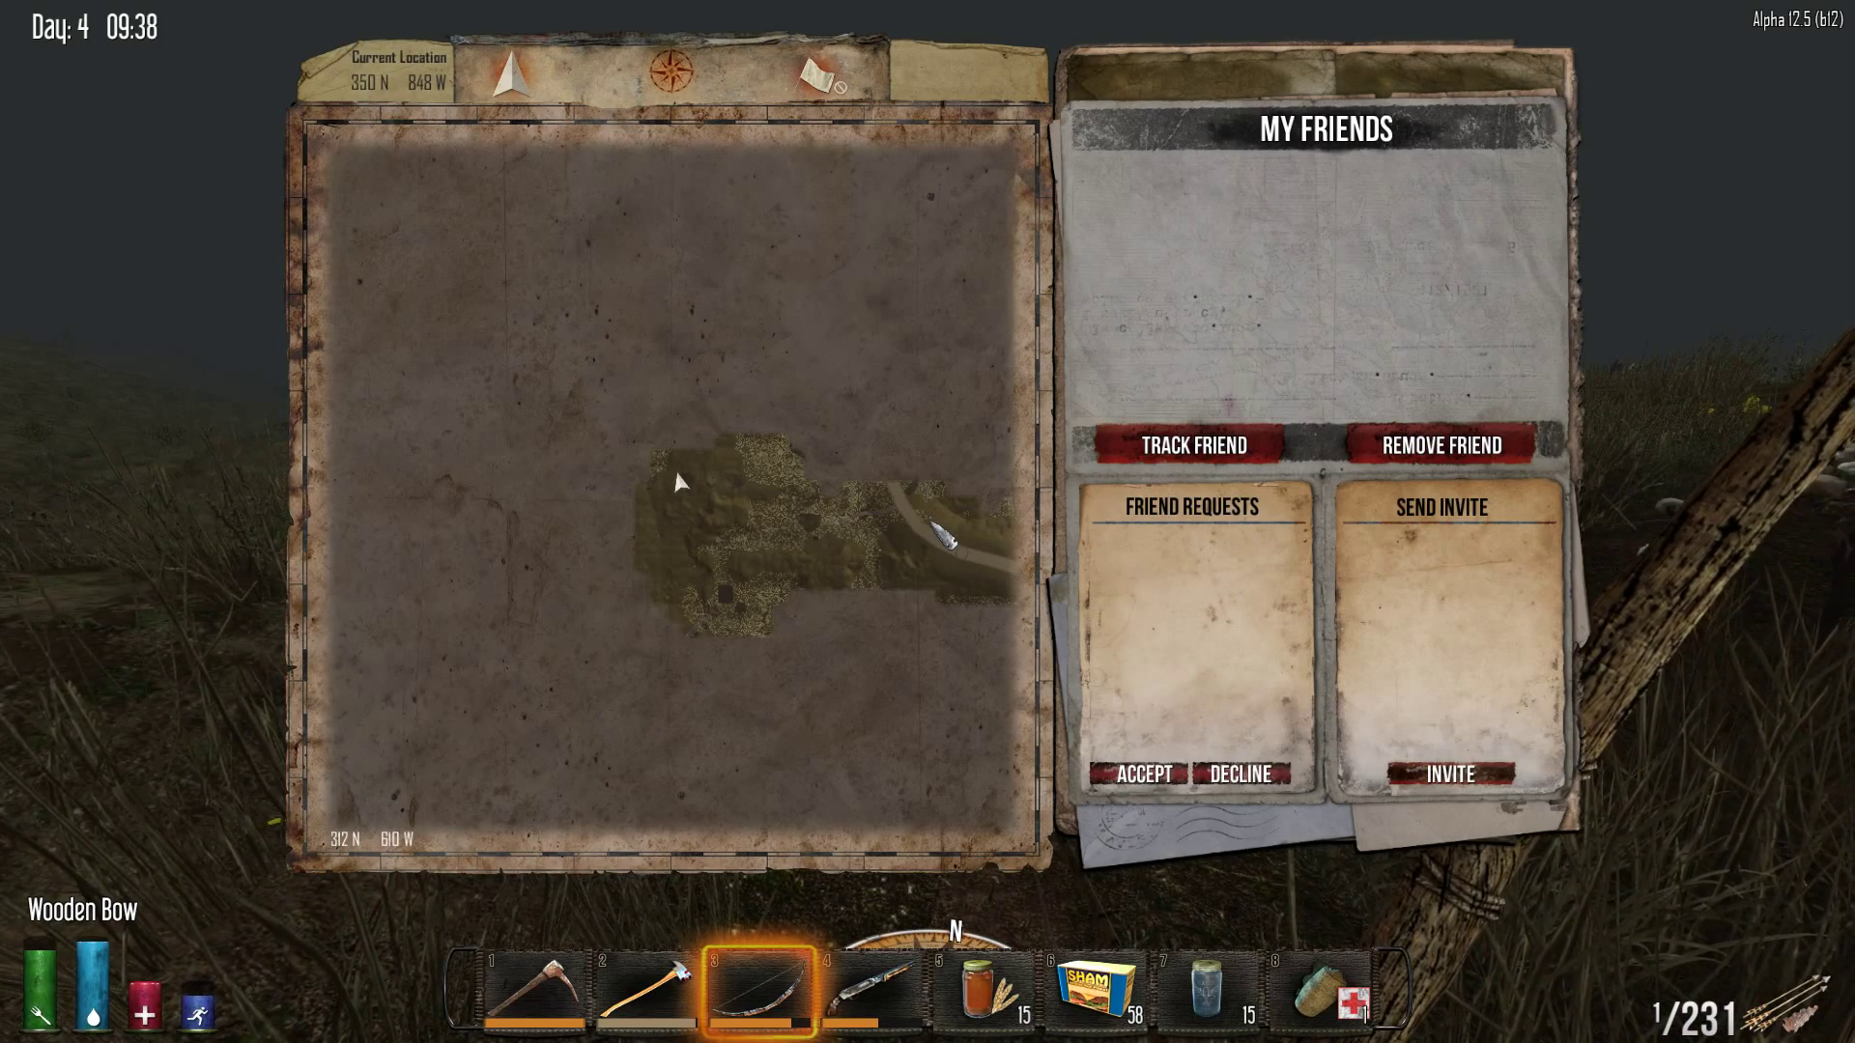
{"action": "key", "text": "m"}
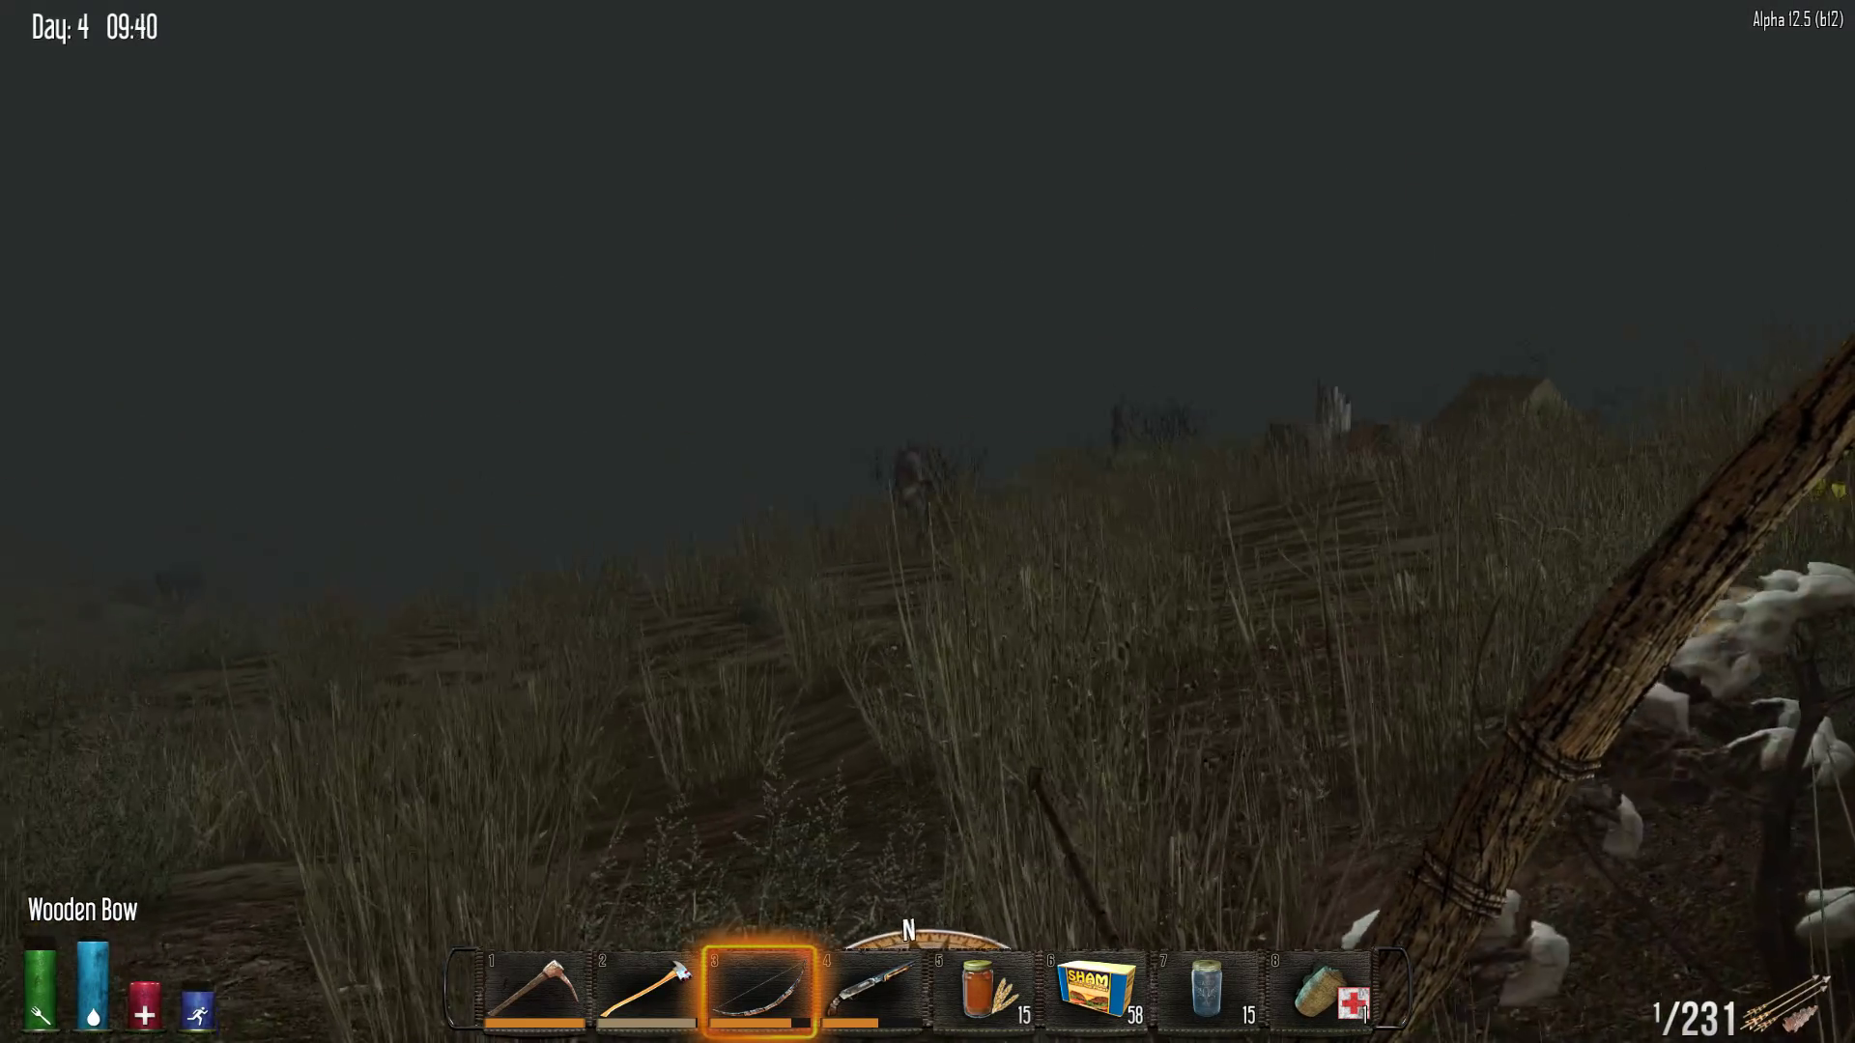
{"action": "key", "text": "ctrl"}
{"action": "key", "text": "w"}
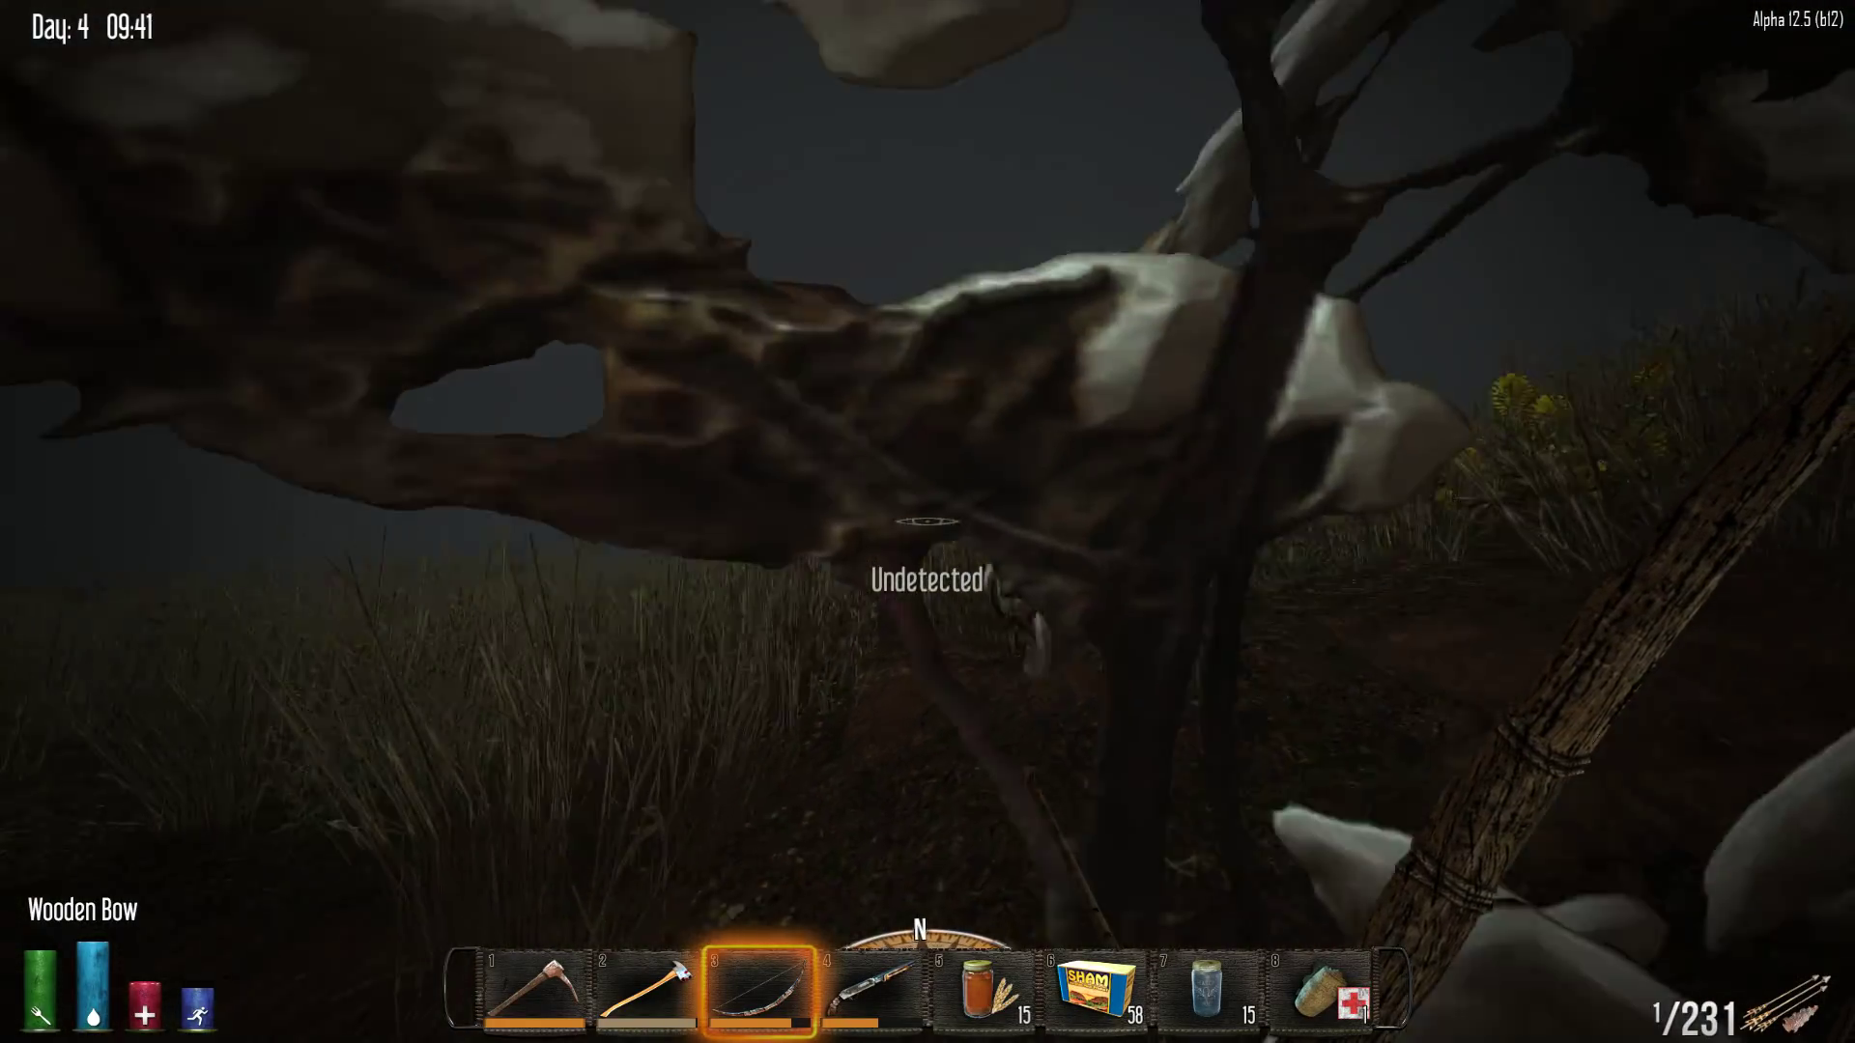
{"action": "key", "text": "w"}
Fire two sneak-attack arrows along the trail and head uphill to the tent camp
{"action": "left_click_drag", "start_coordinate": [927, 520], "coordinate": [928, 520]}
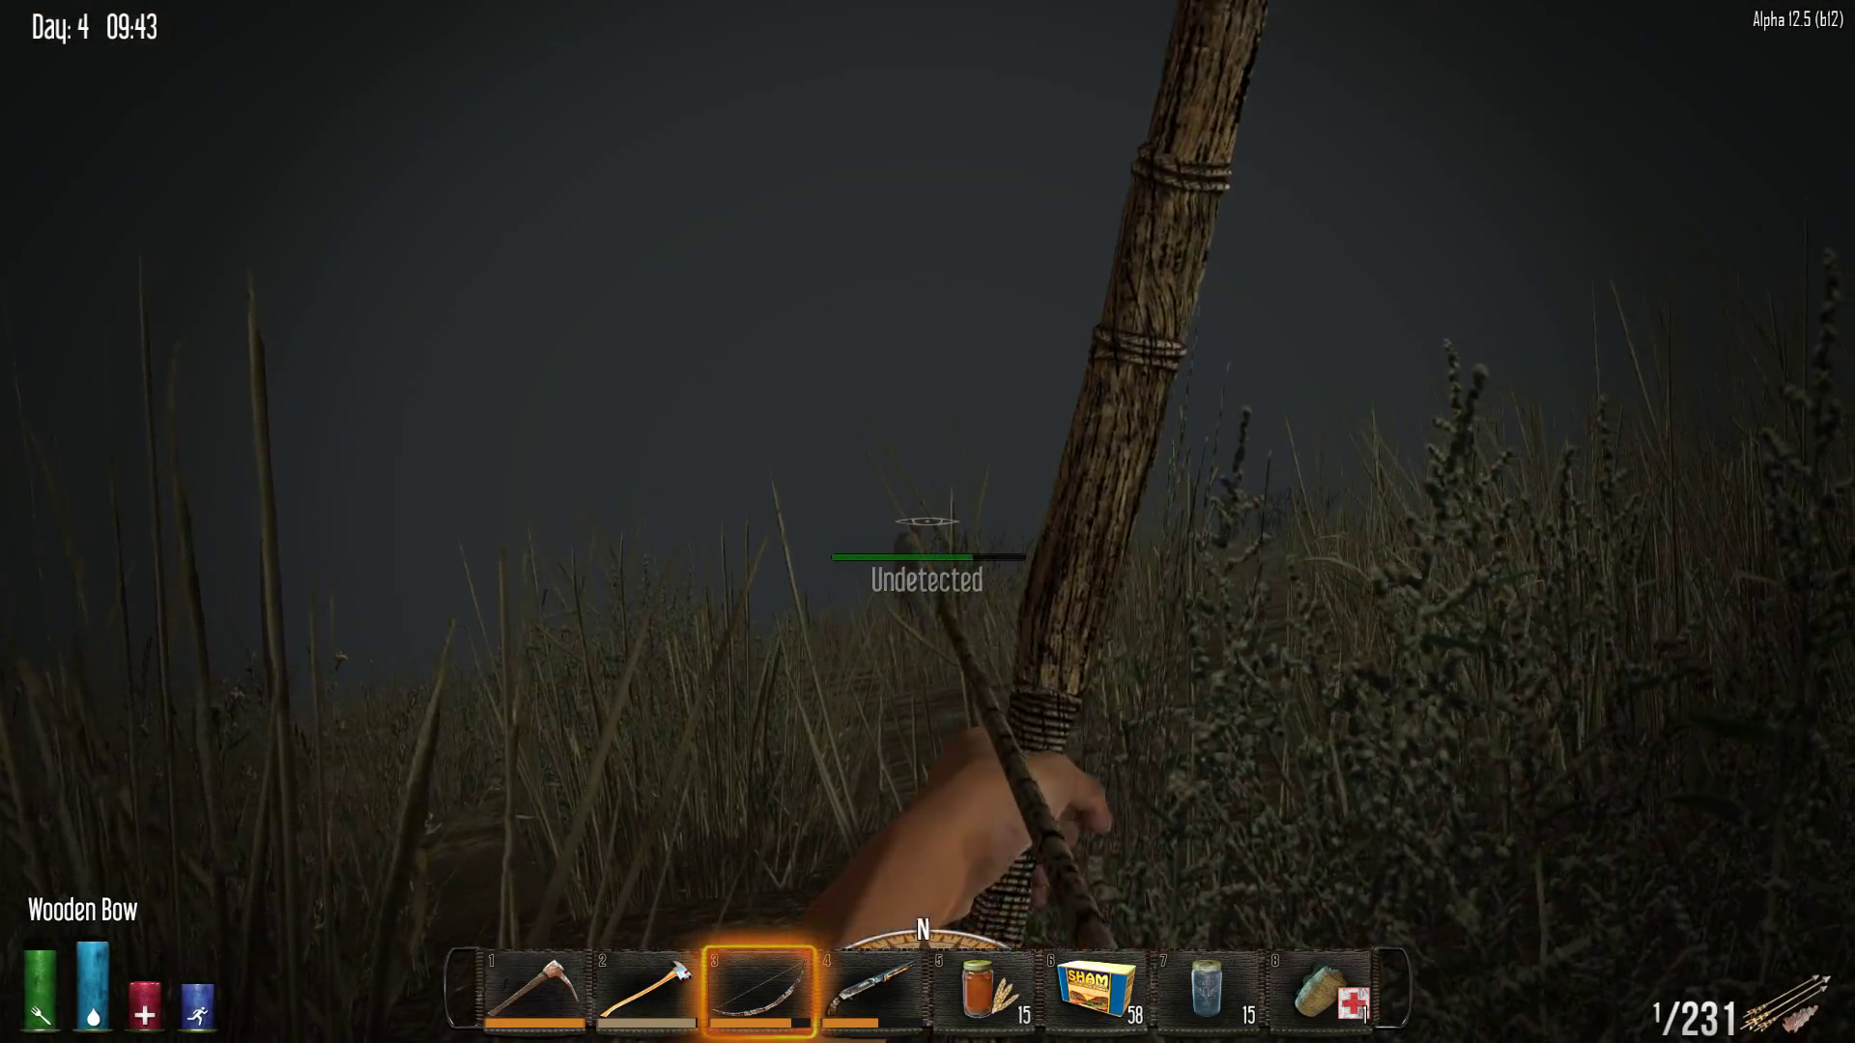
{"action": "key", "text": "w"}
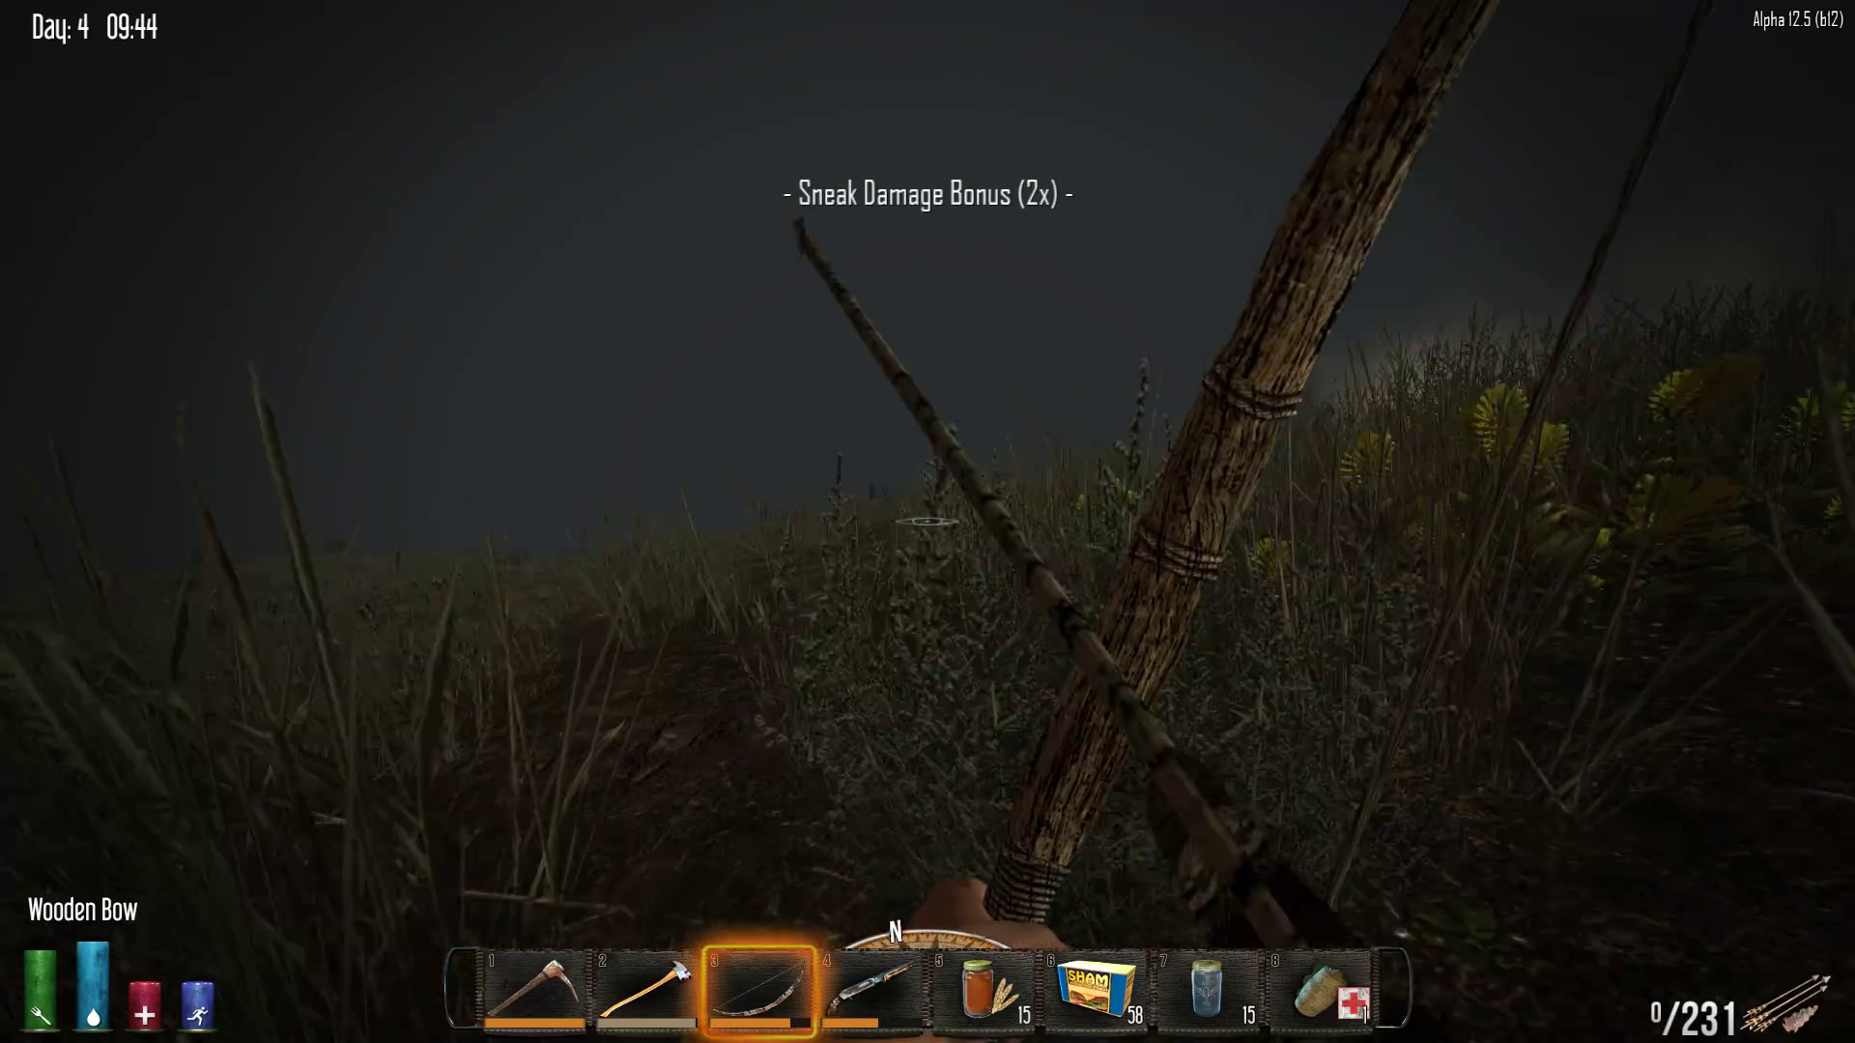
{"action": "left_click_drag", "start_coordinate": [929, 521], "coordinate": [928, 521]}
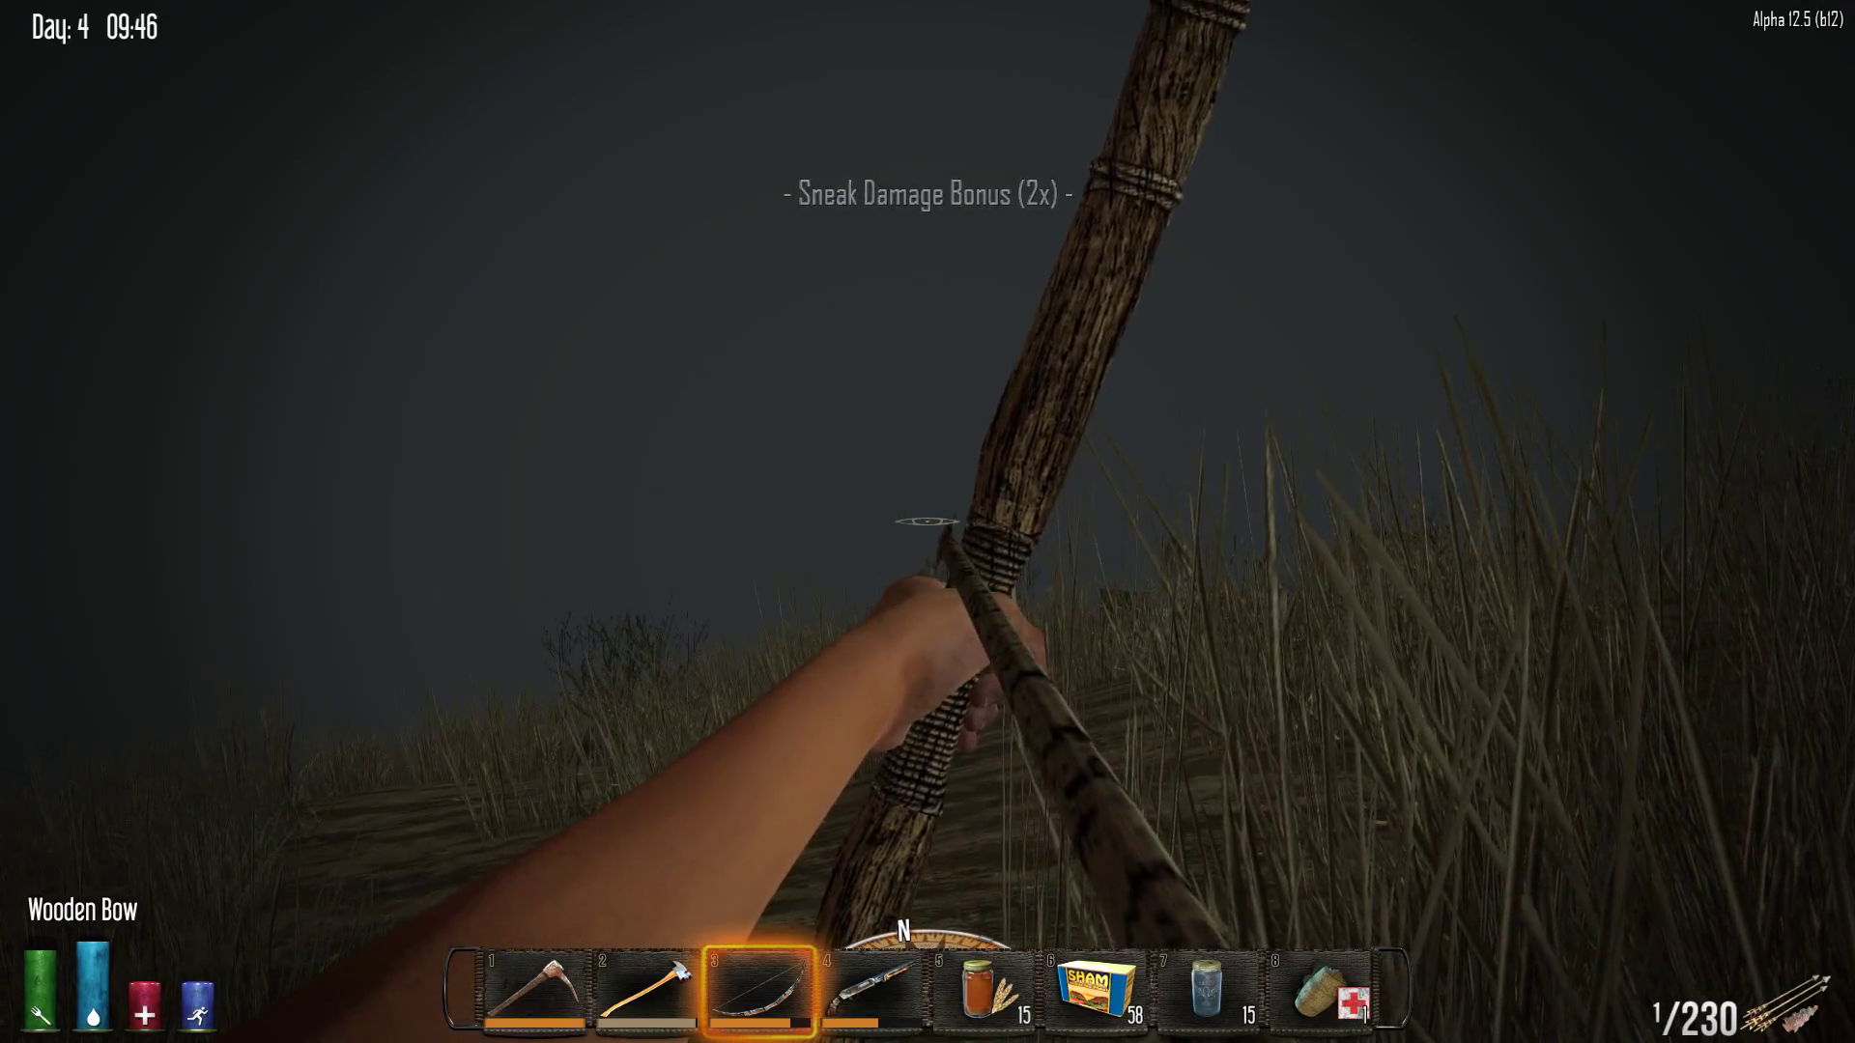
{"action": "key", "text": "w"}
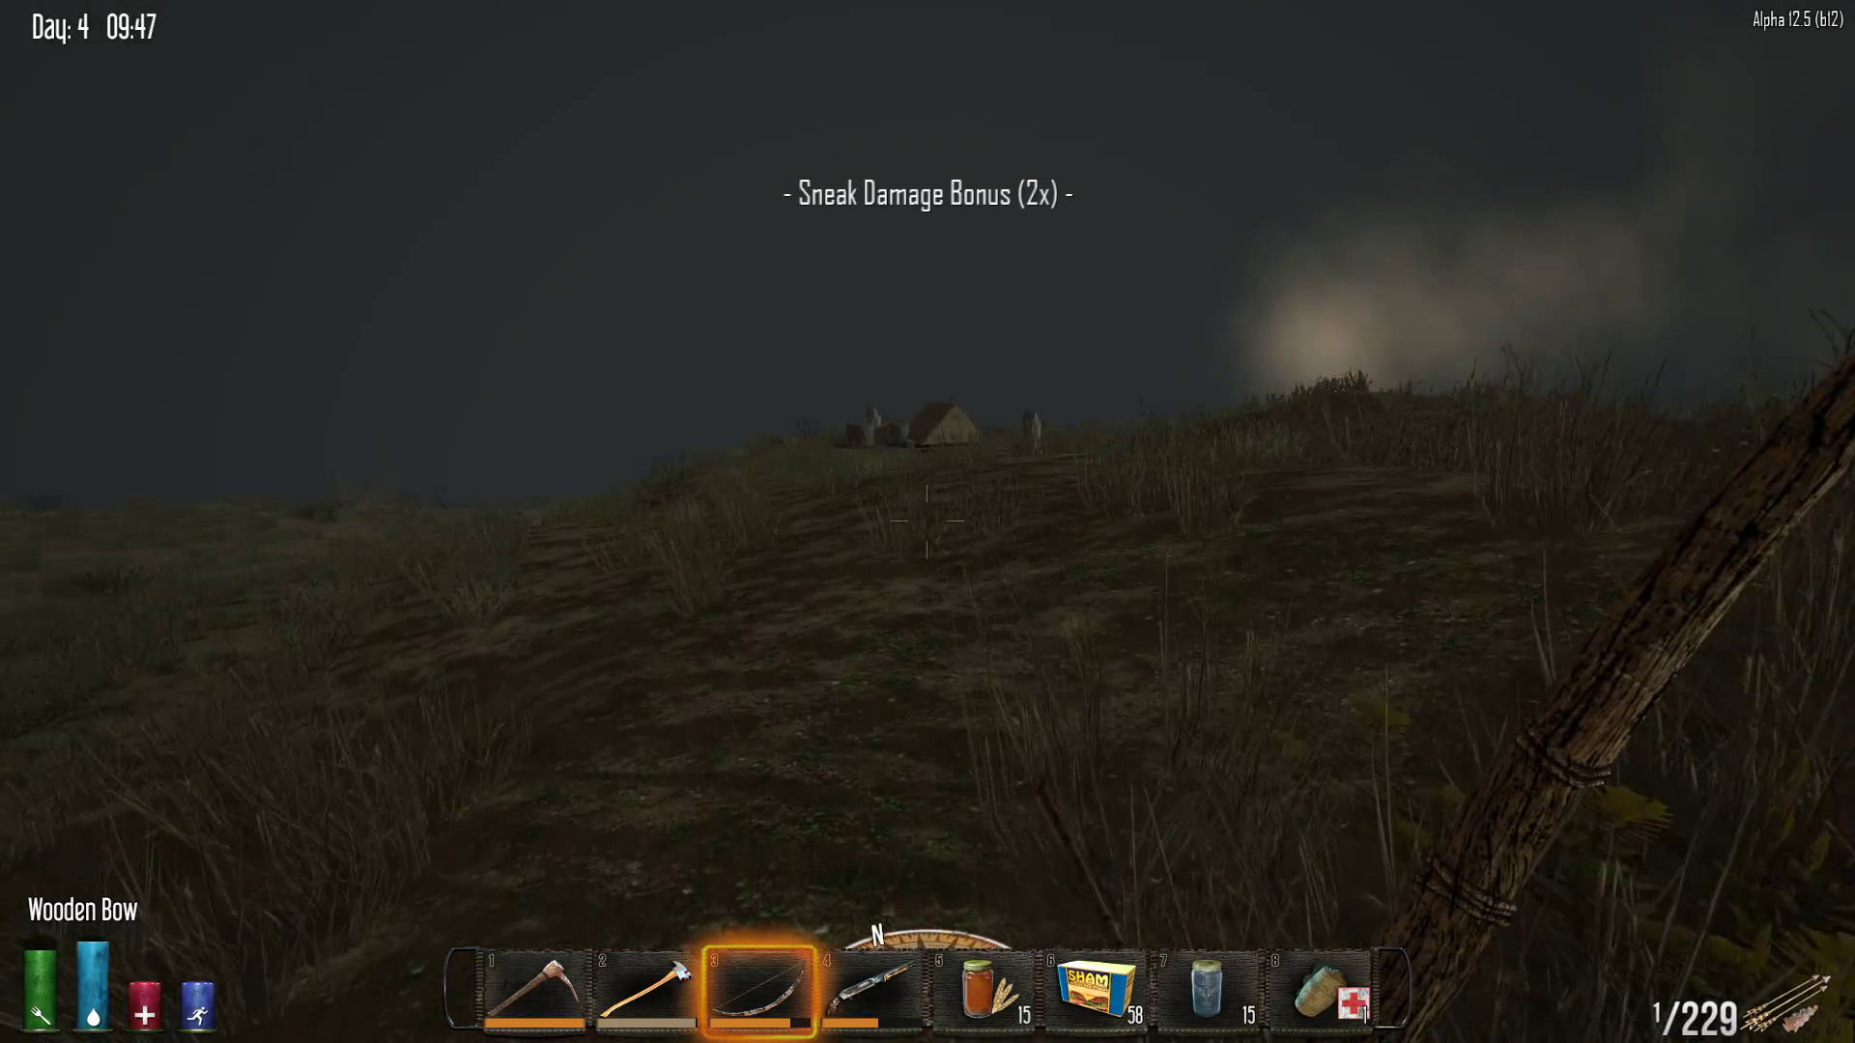
{"action": "key", "text": "w"}
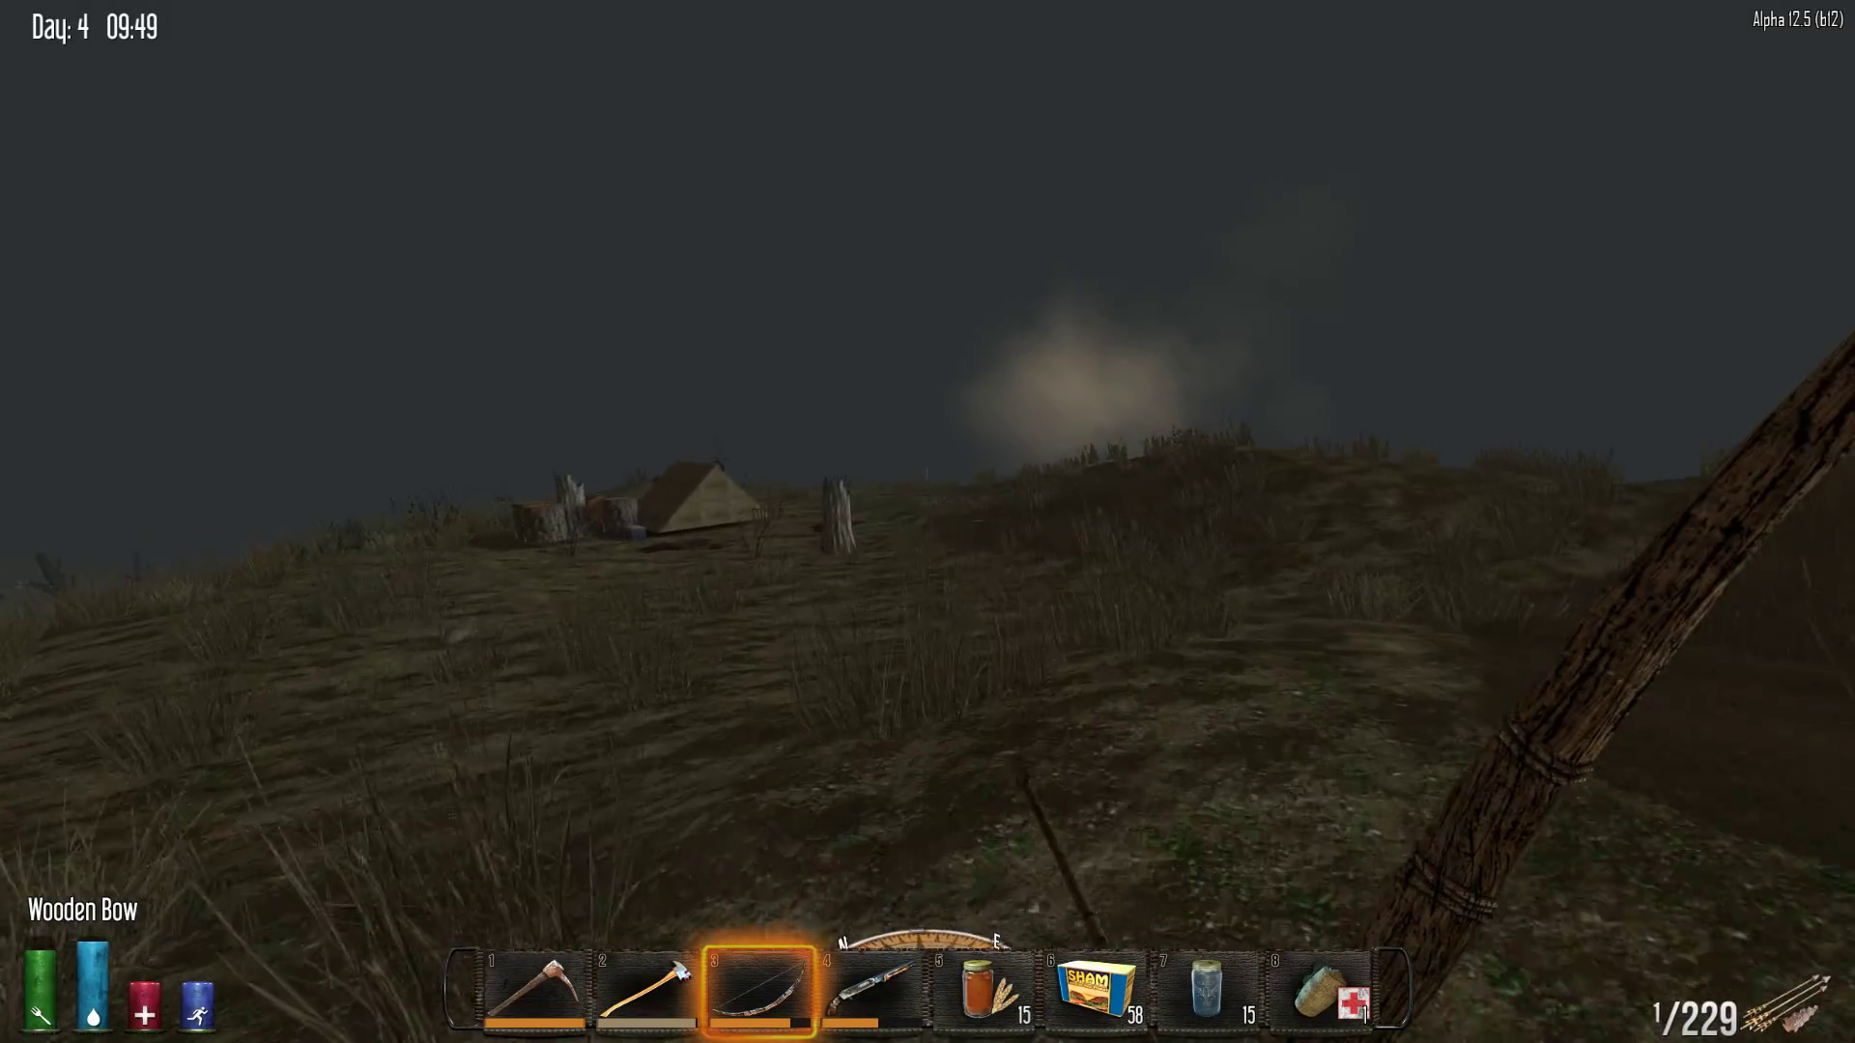
Search the first stump and the decomposing backpack by the bedroll
{"action": "key", "text": "w"}
{"action": "key", "text": "e"}
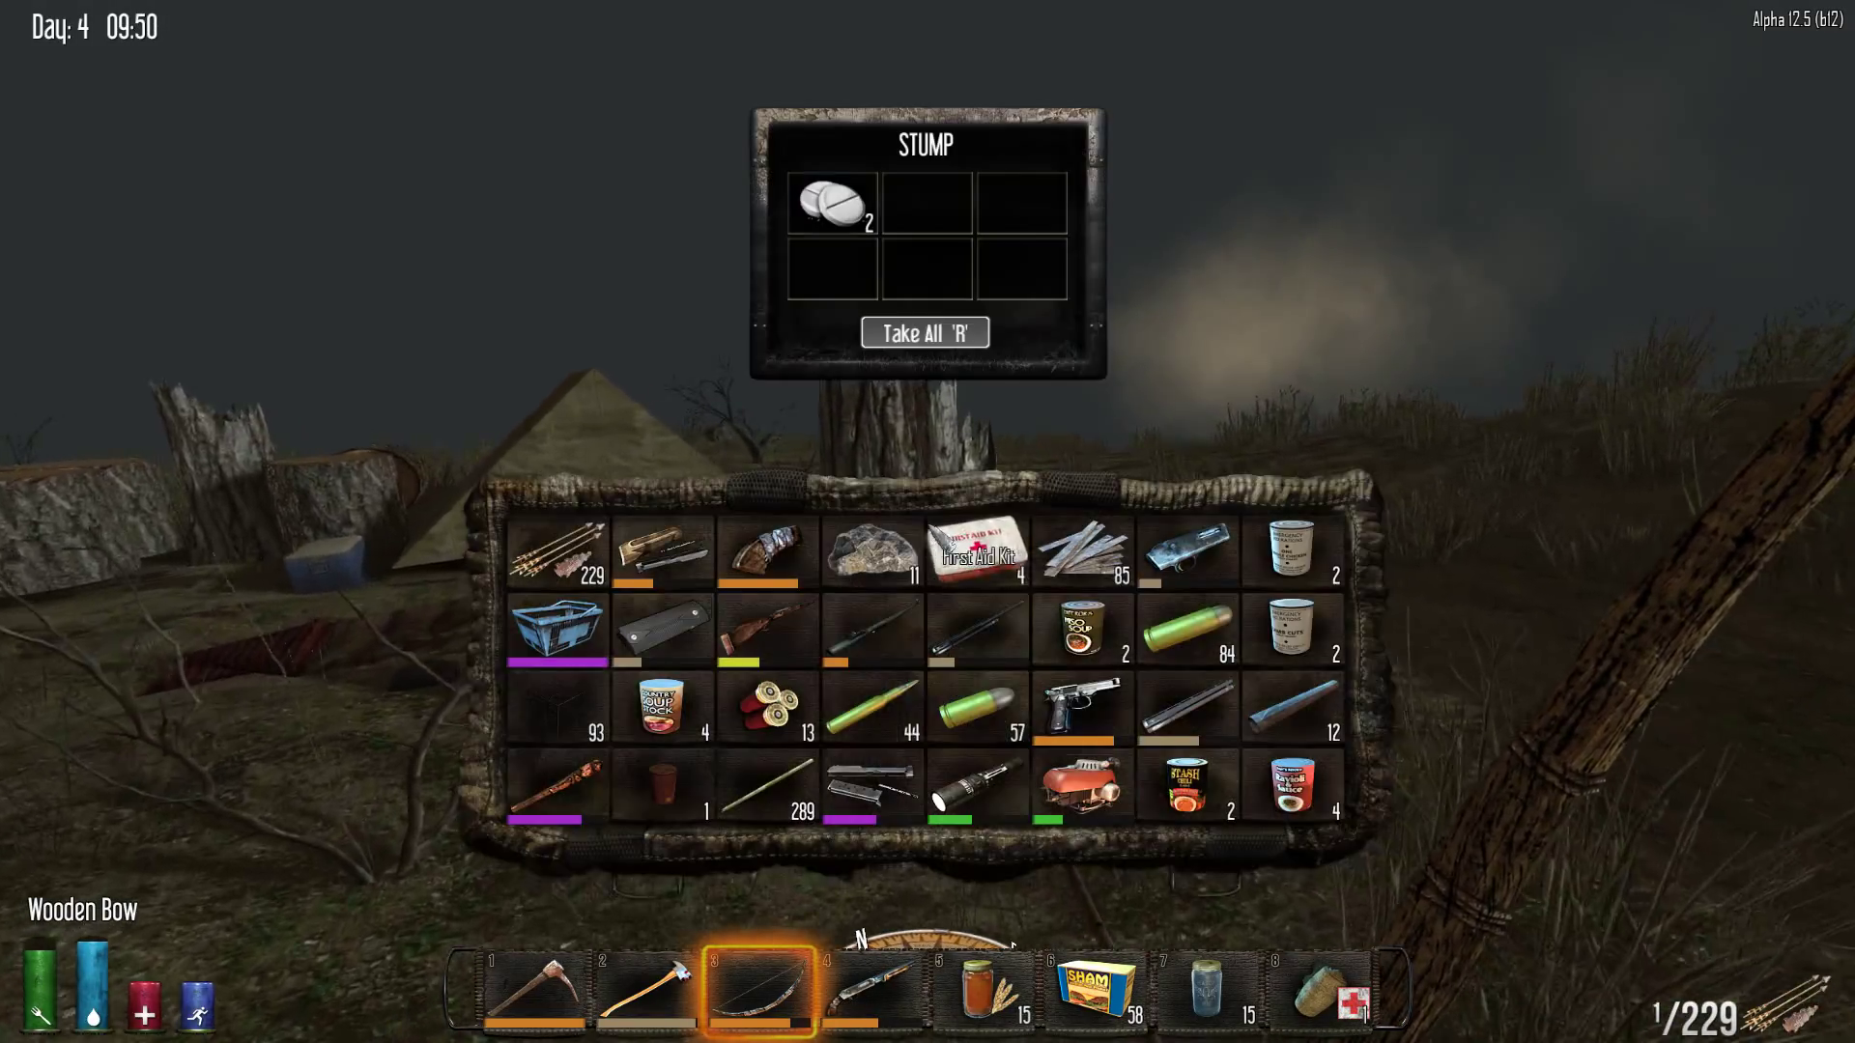
{"action": "key", "text": "e"}
{"action": "key", "text": "w"}
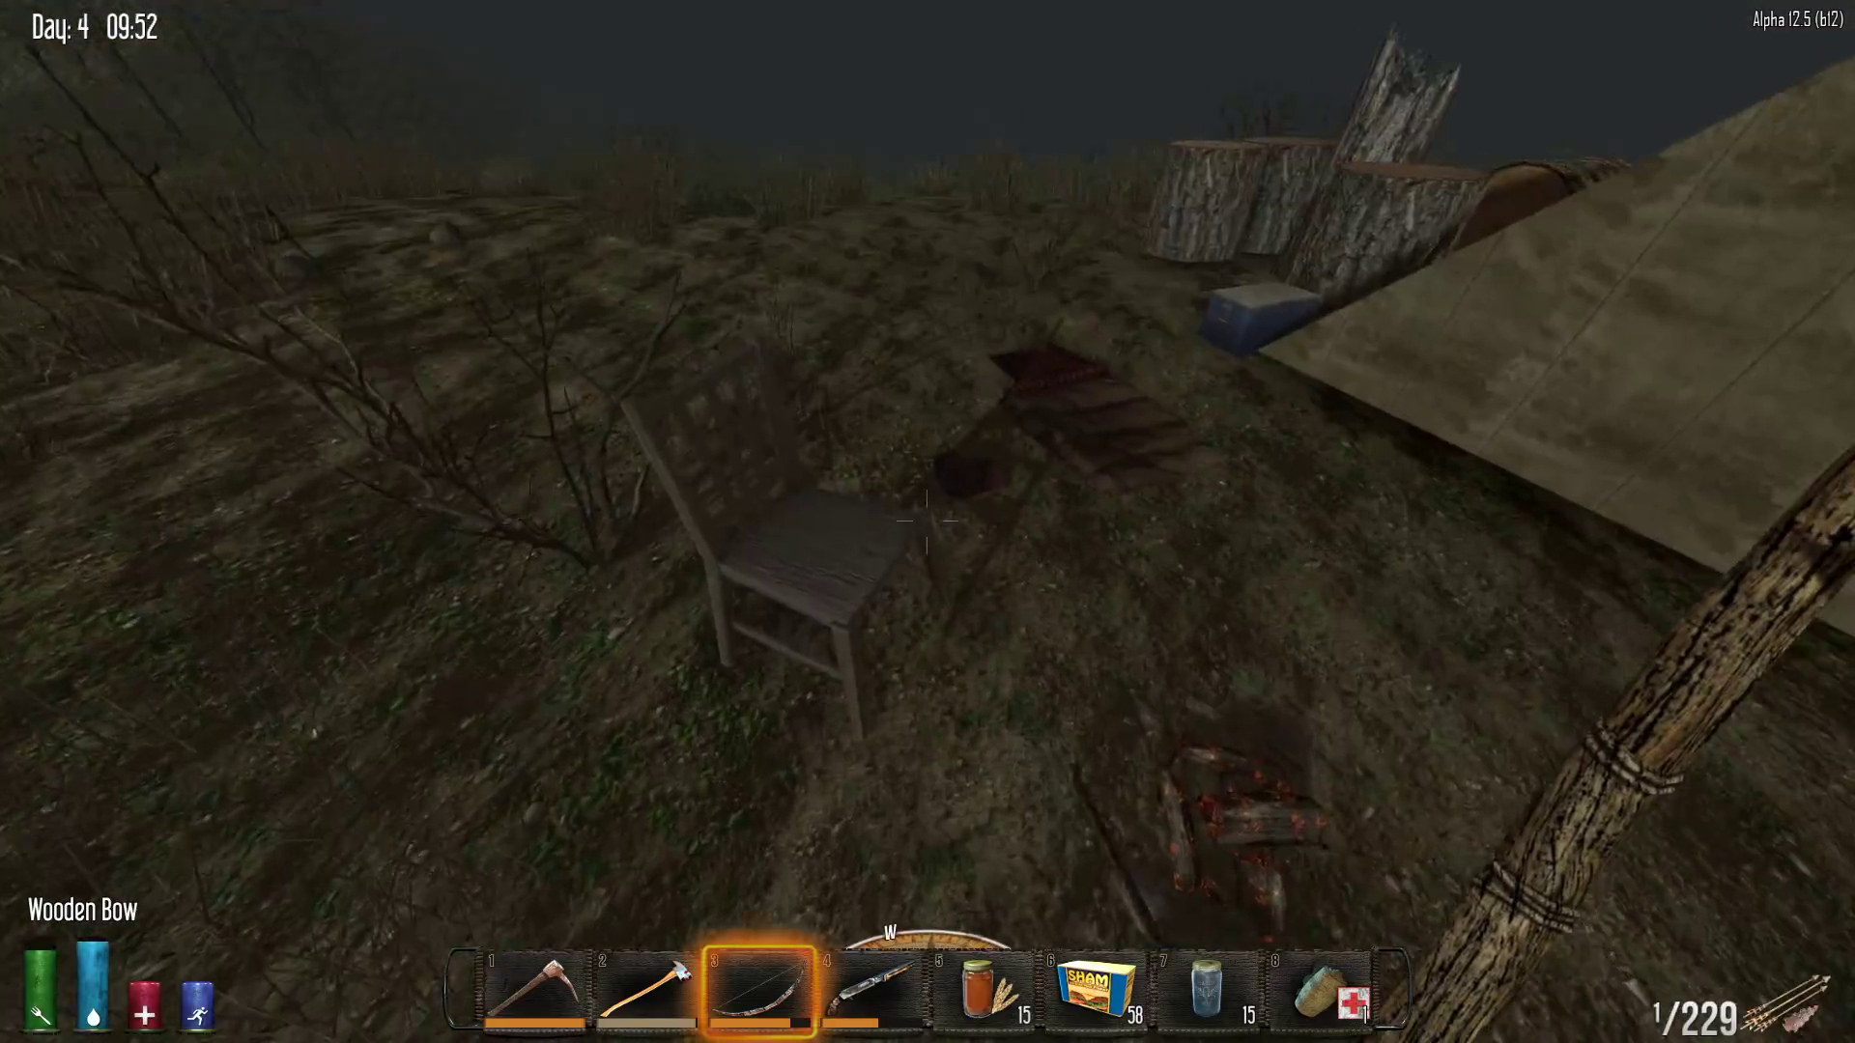
{"action": "key", "text": "w"}
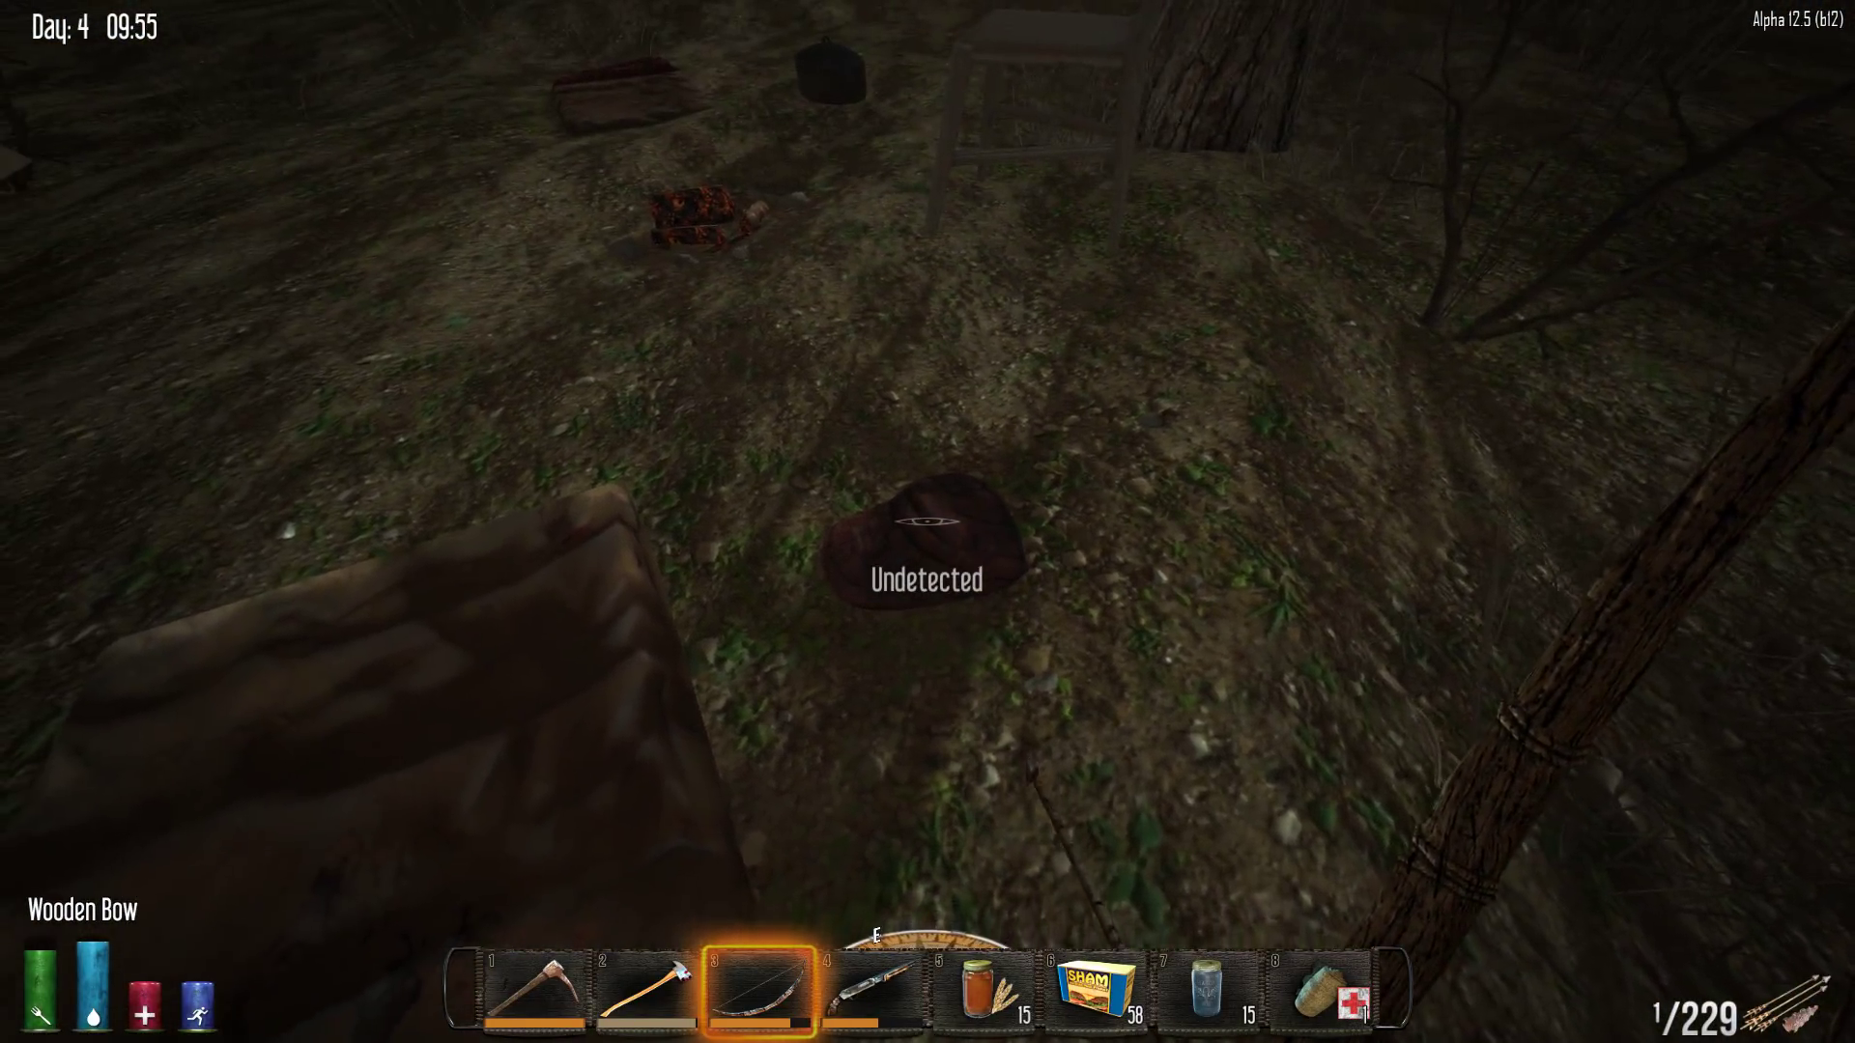
{"action": "key", "text": "e"}
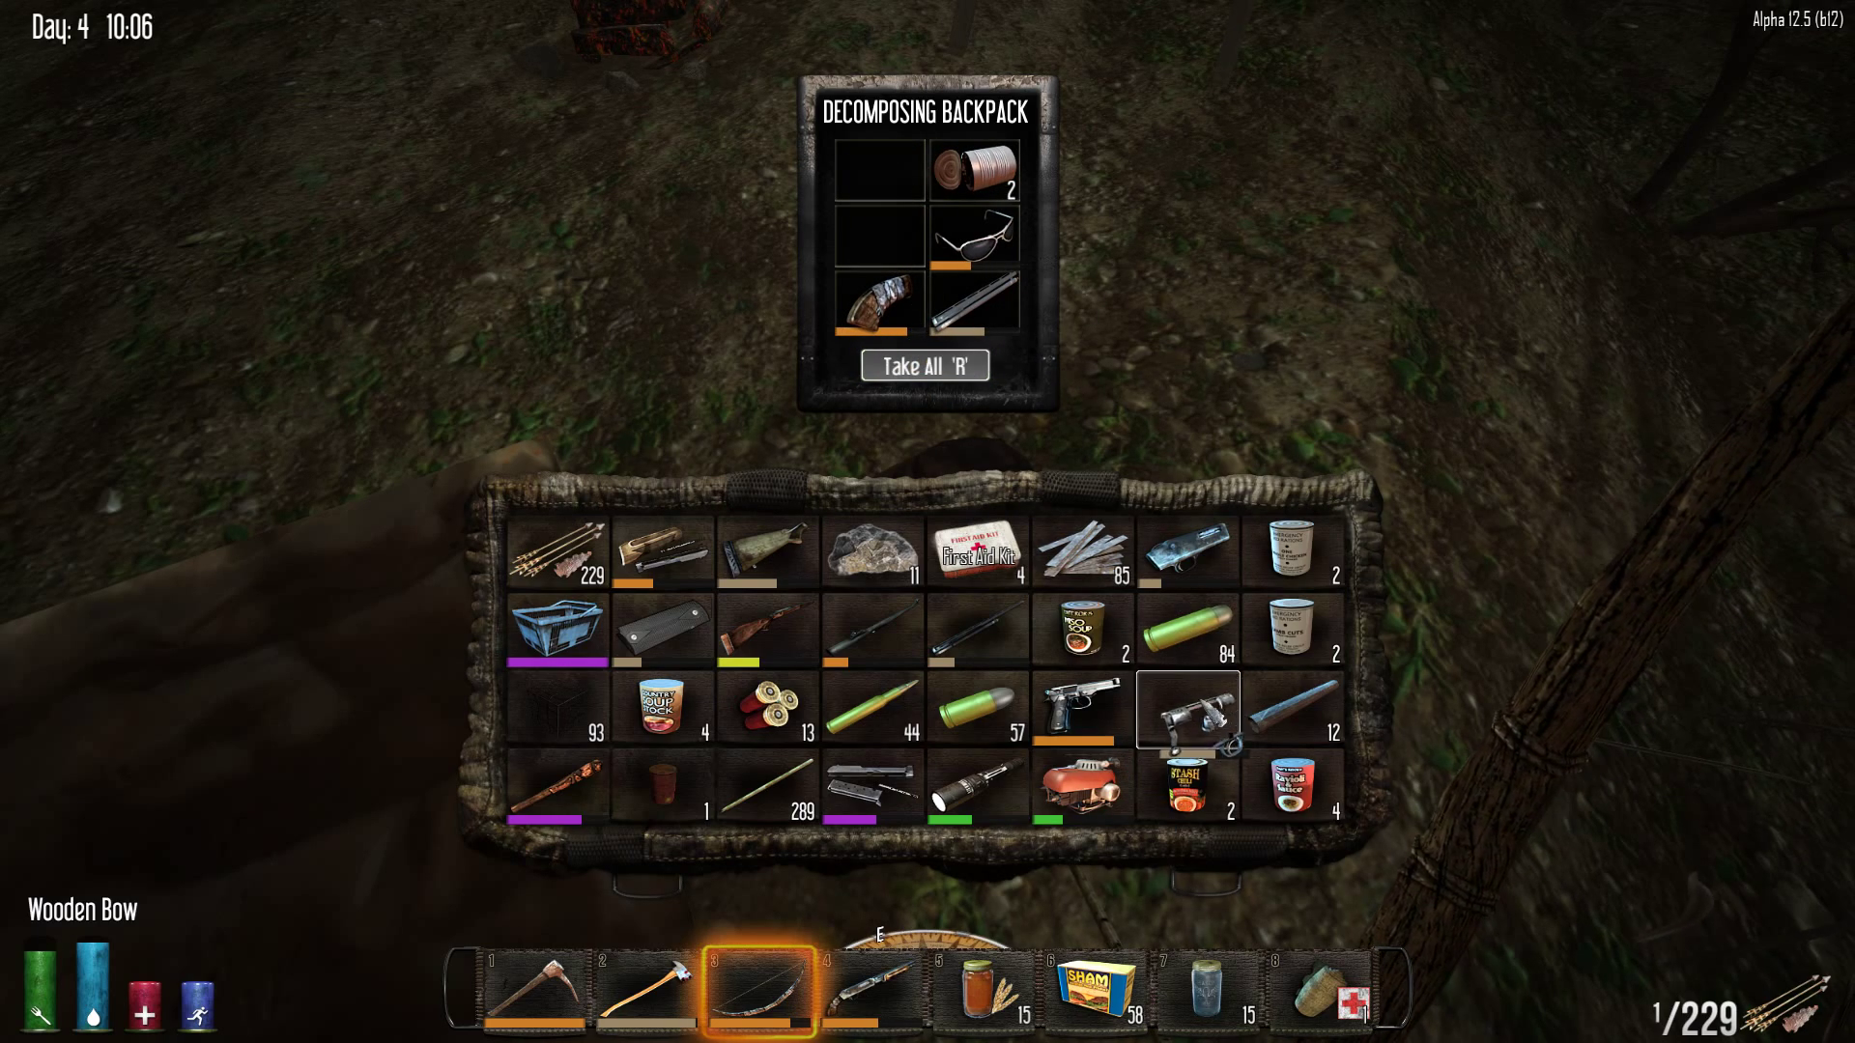
{"action": "key", "text": "Tab"}
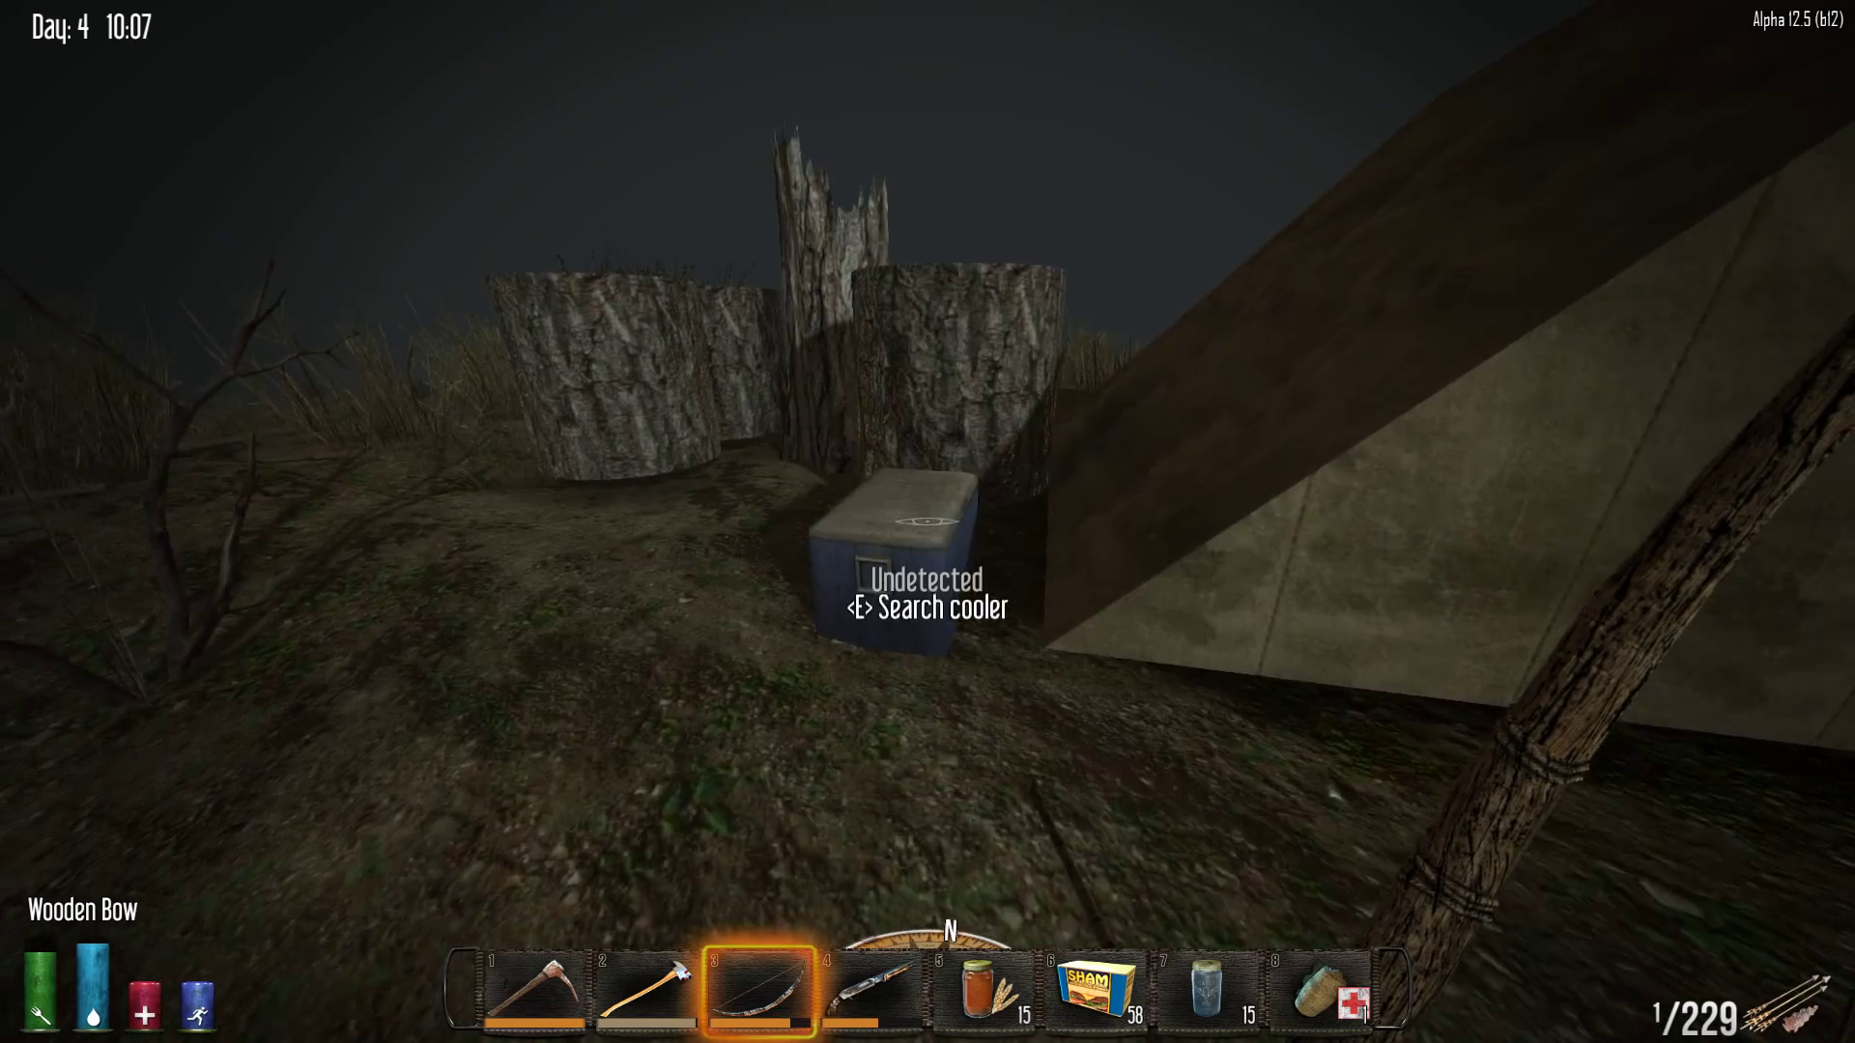
Take the Sham from the stump by the cooler, then search the duffle bag and rubbish pile
{"action": "key", "text": "e"}
{"action": "key", "text": "r"}
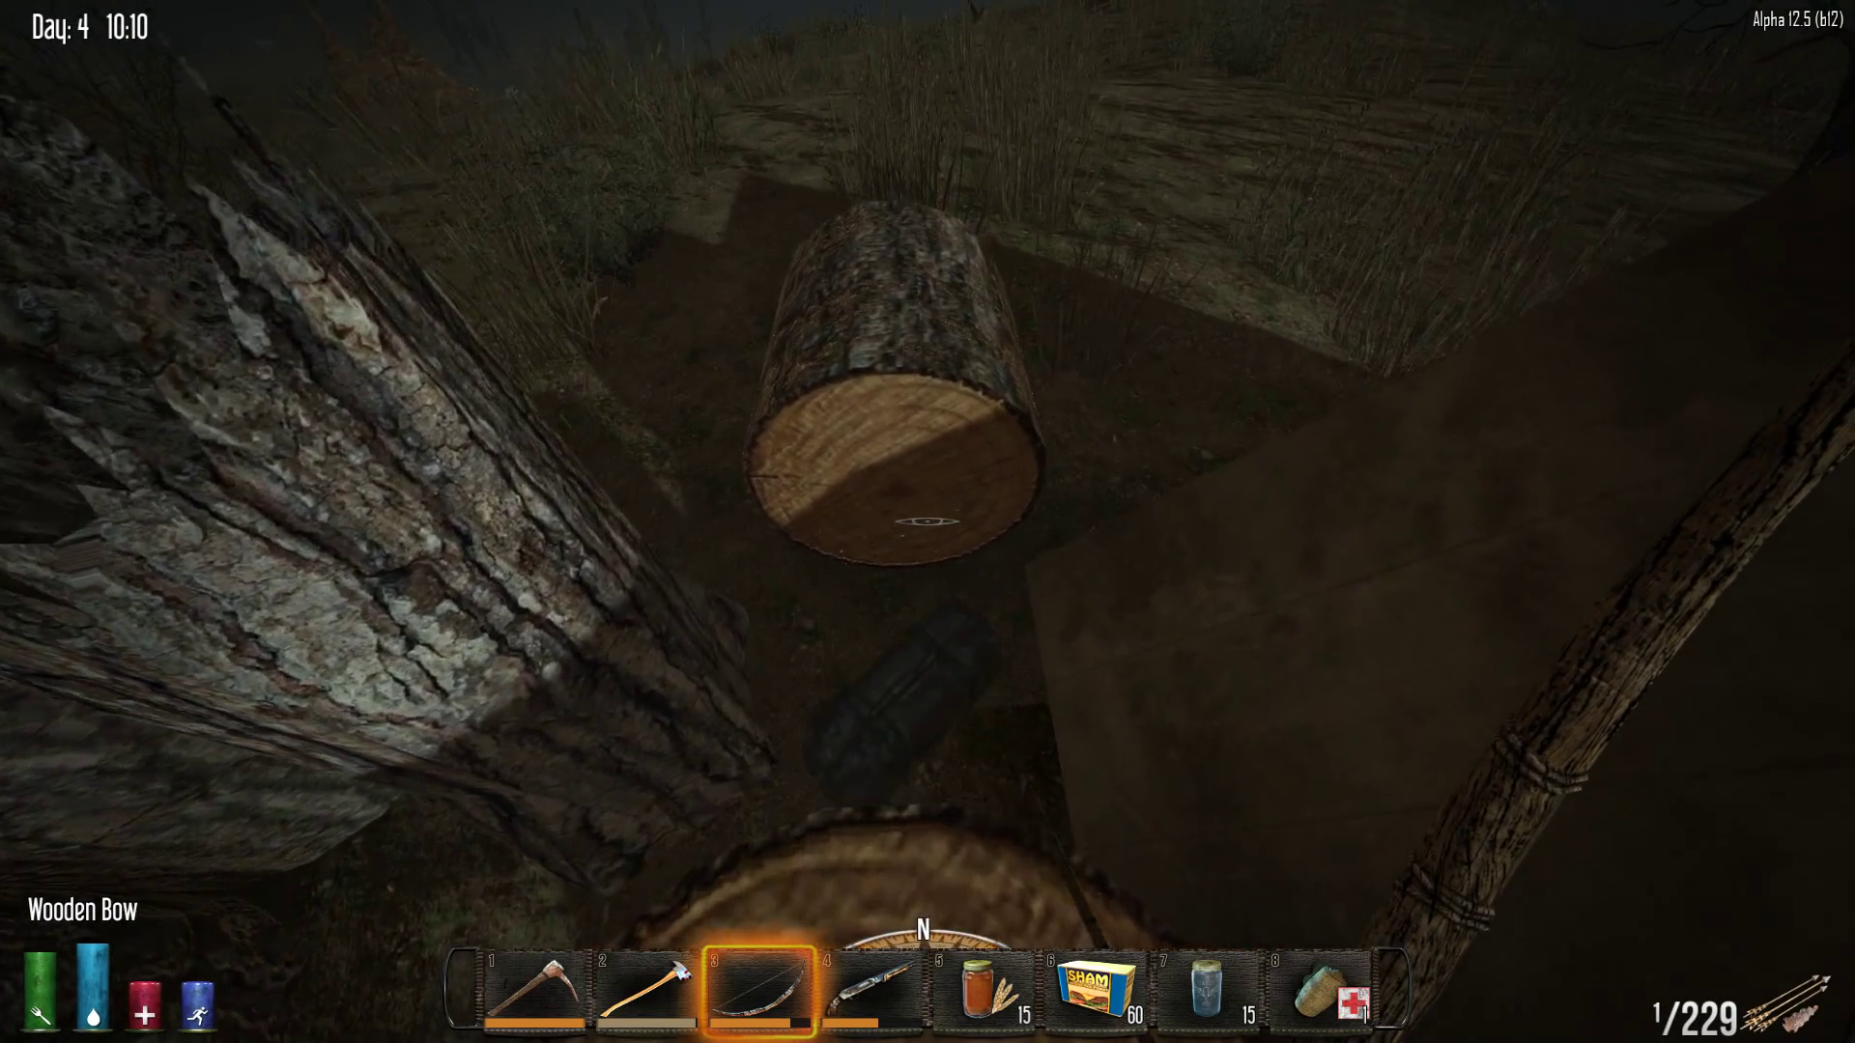
{"action": "key", "text": "e"}
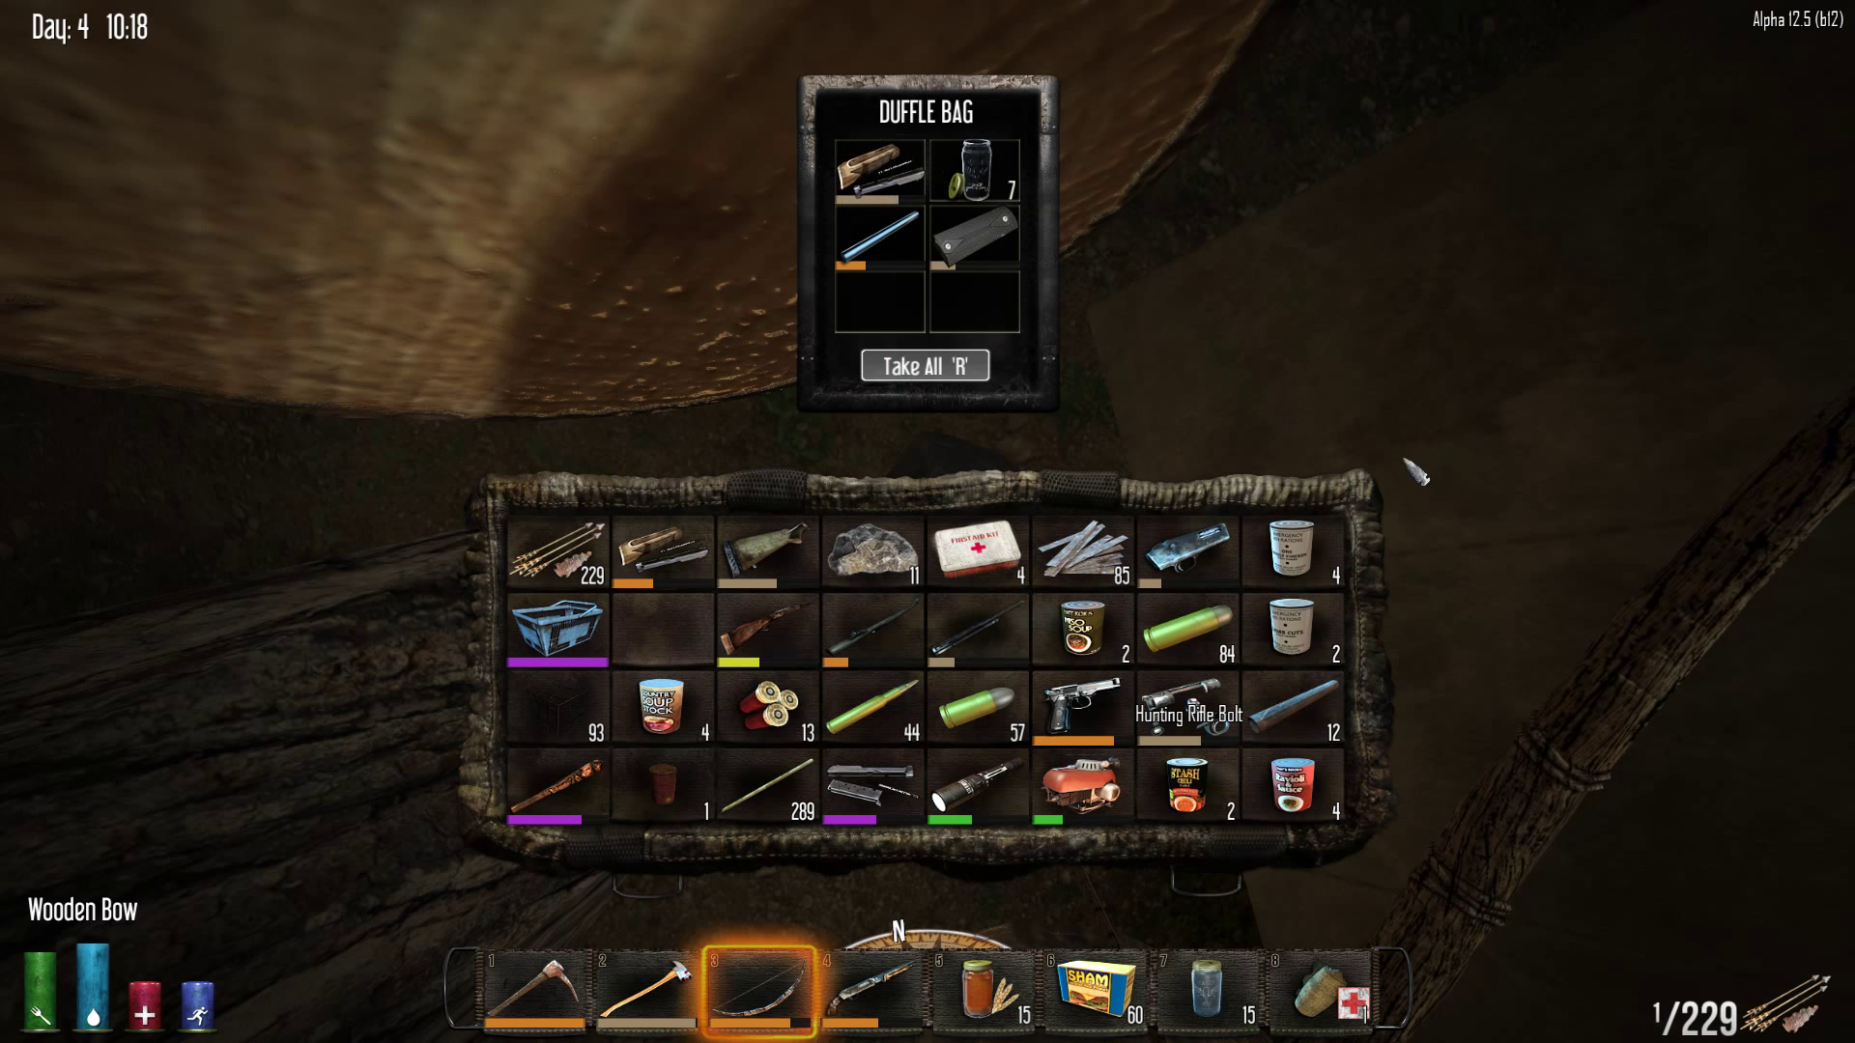
{"action": "key", "text": "Tab"}
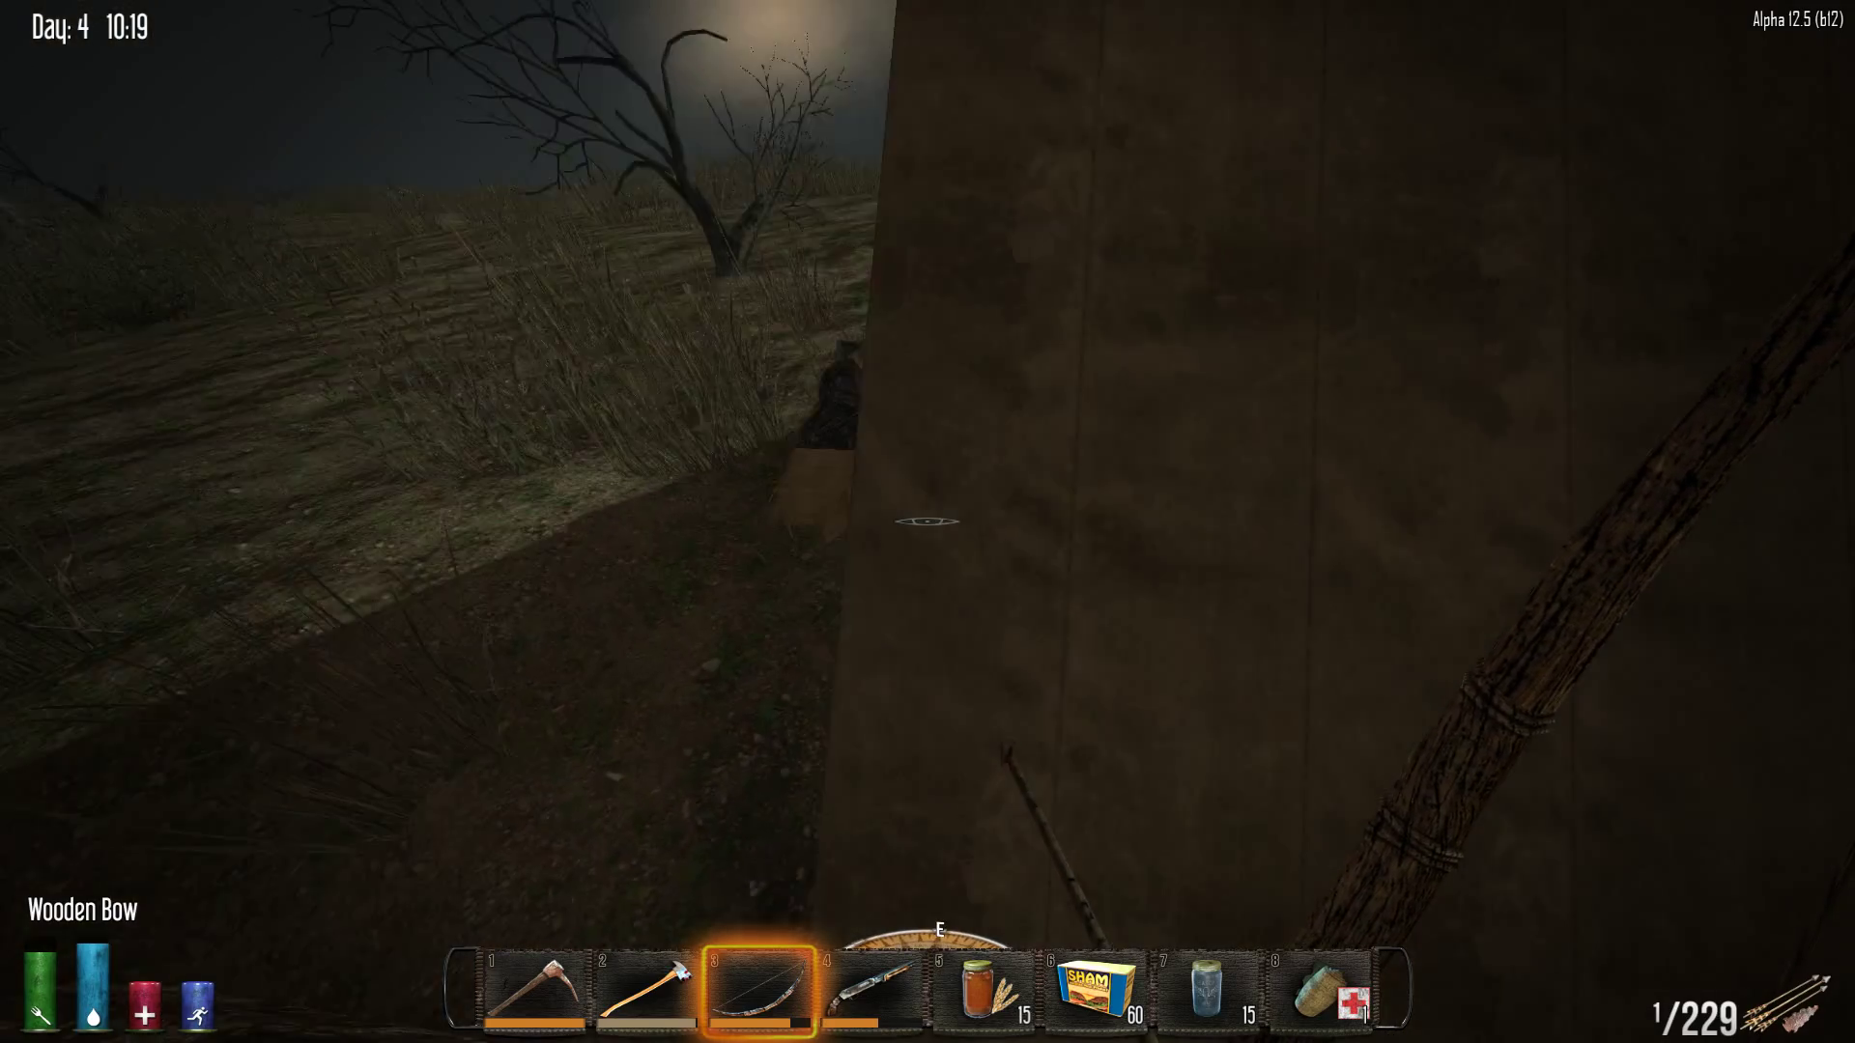
{"action": "key", "text": "e"}
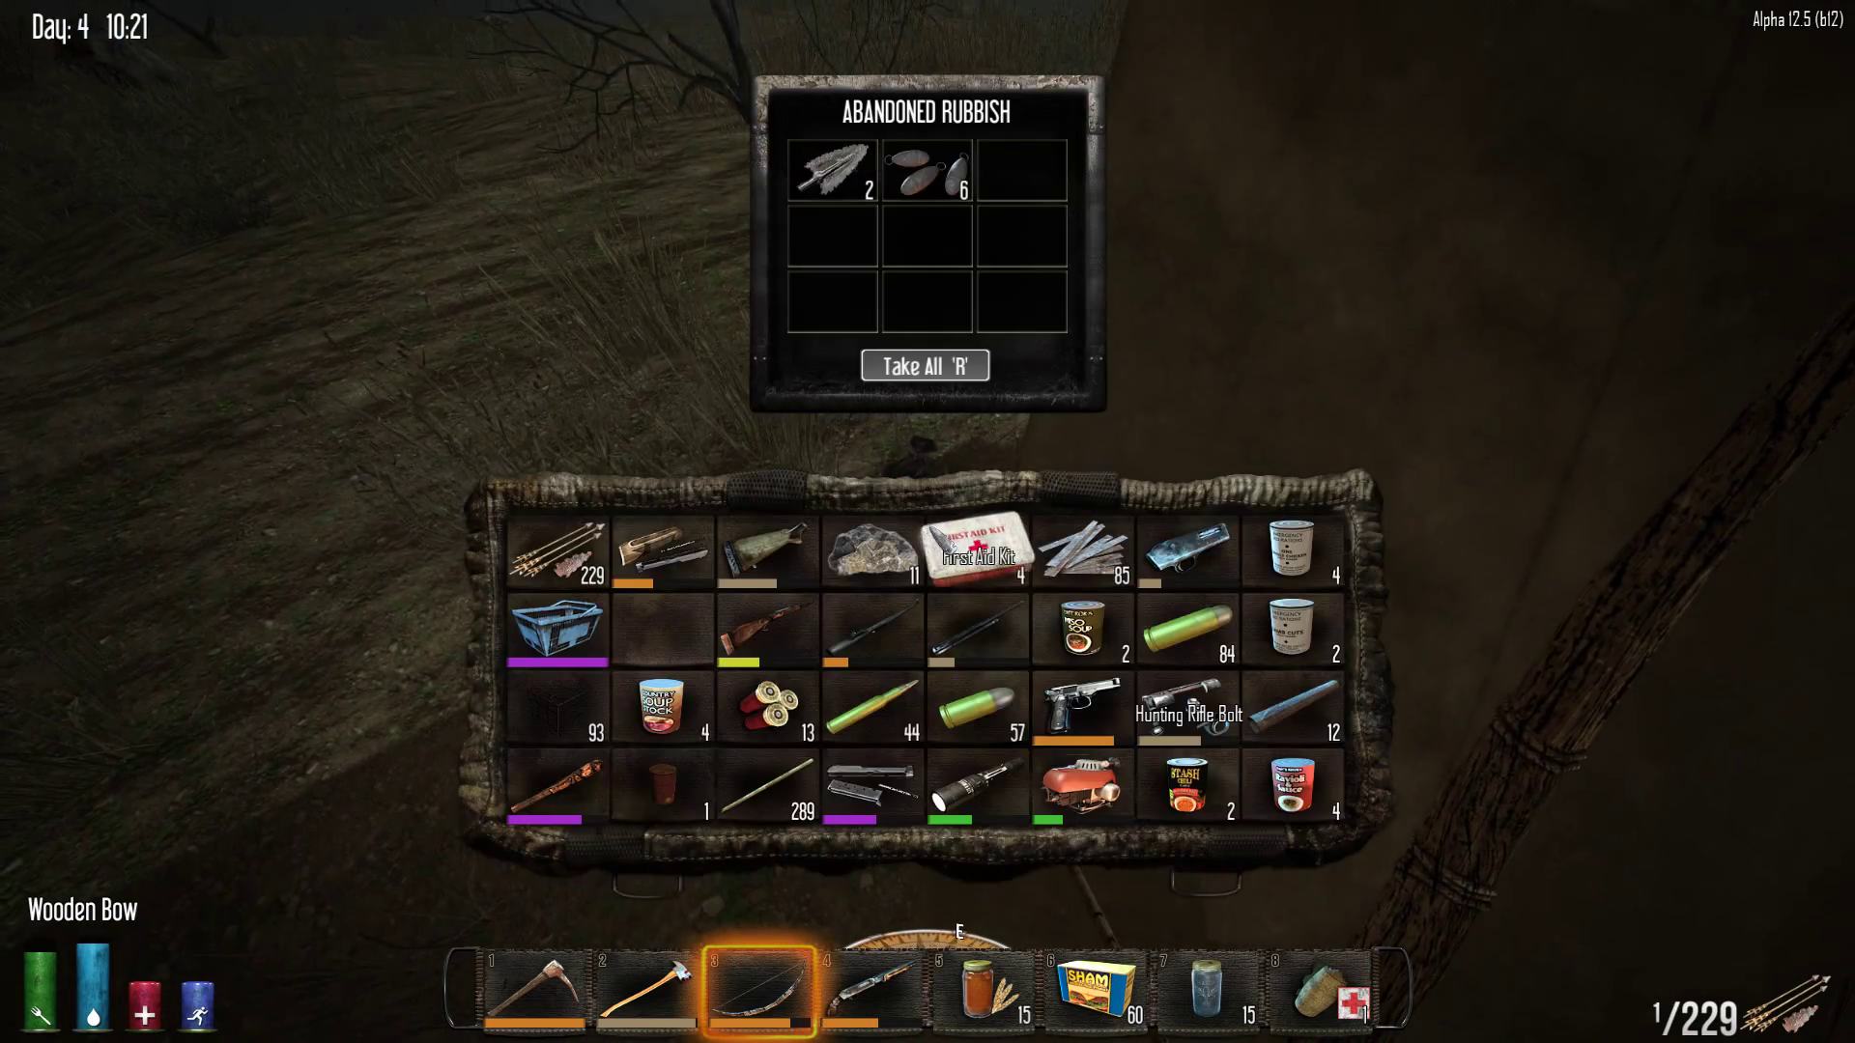
{"action": "key", "text": "Tab"}
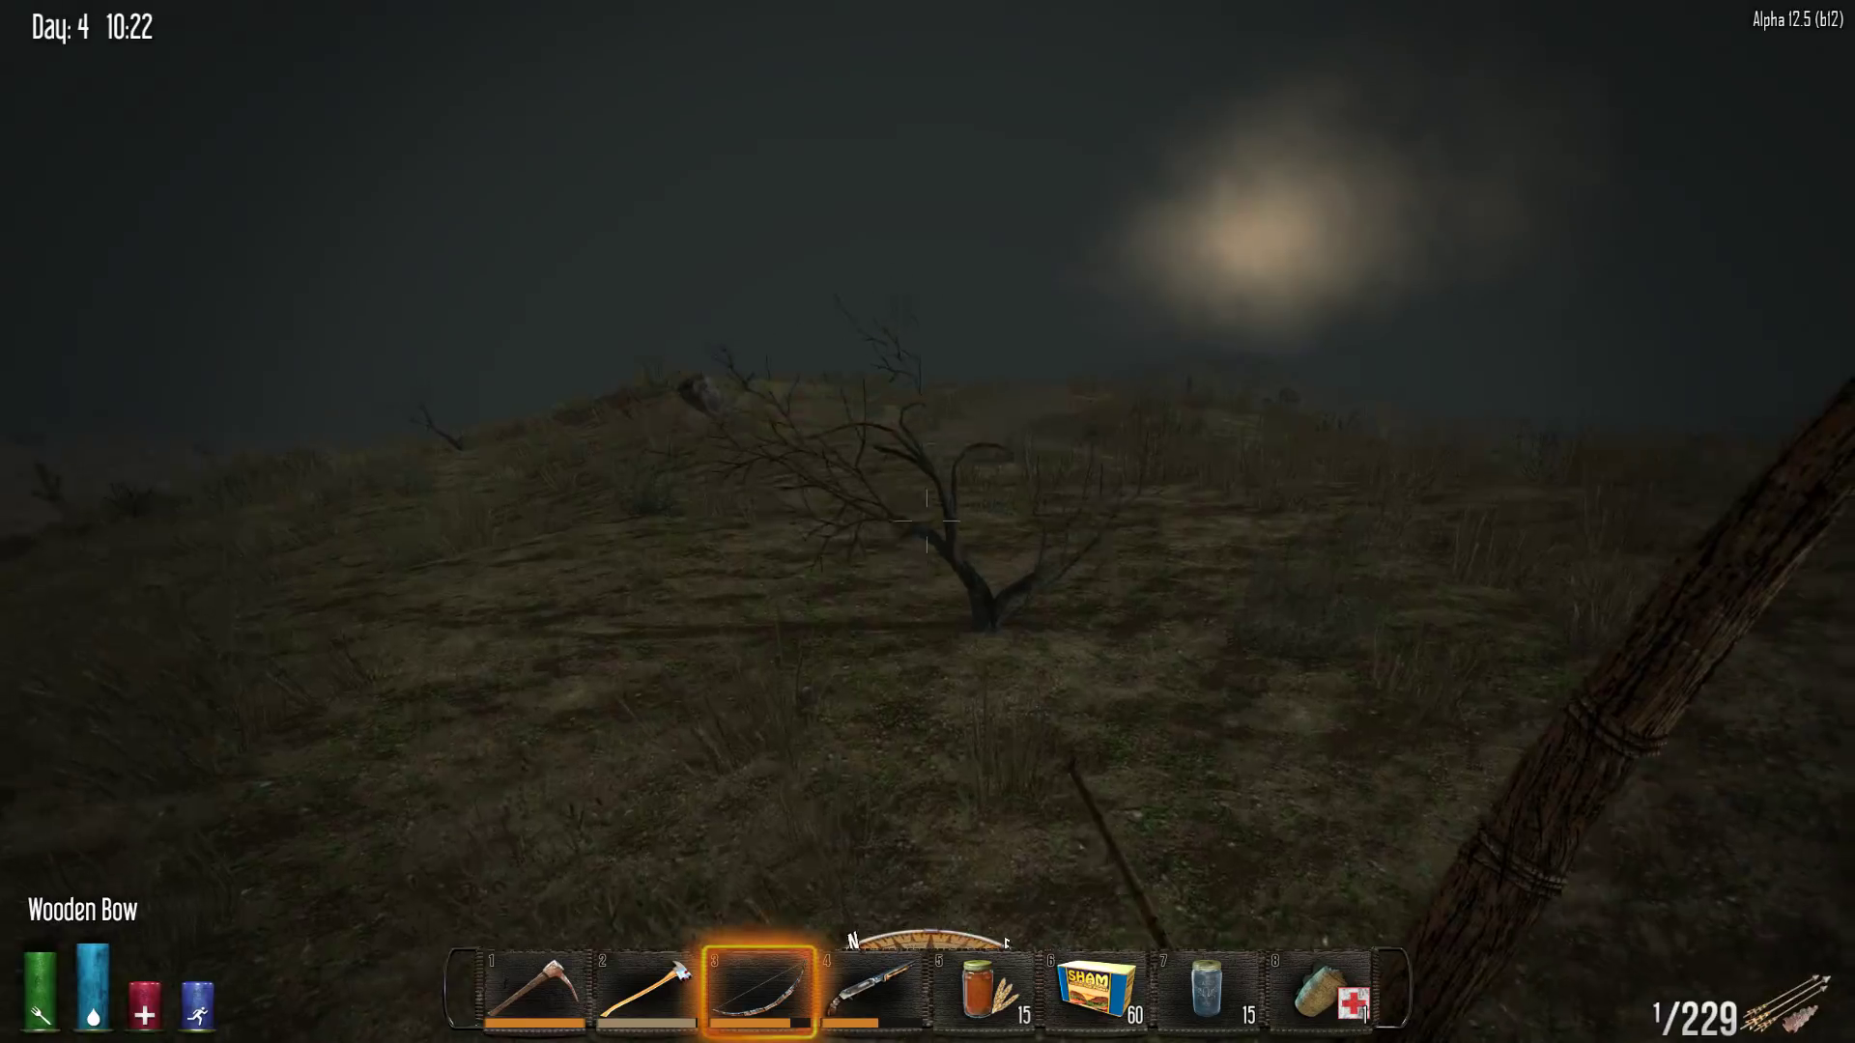
Trek across the desert past the cacti and shoot the creature by the rock
{"action": "key", "text": "w"}
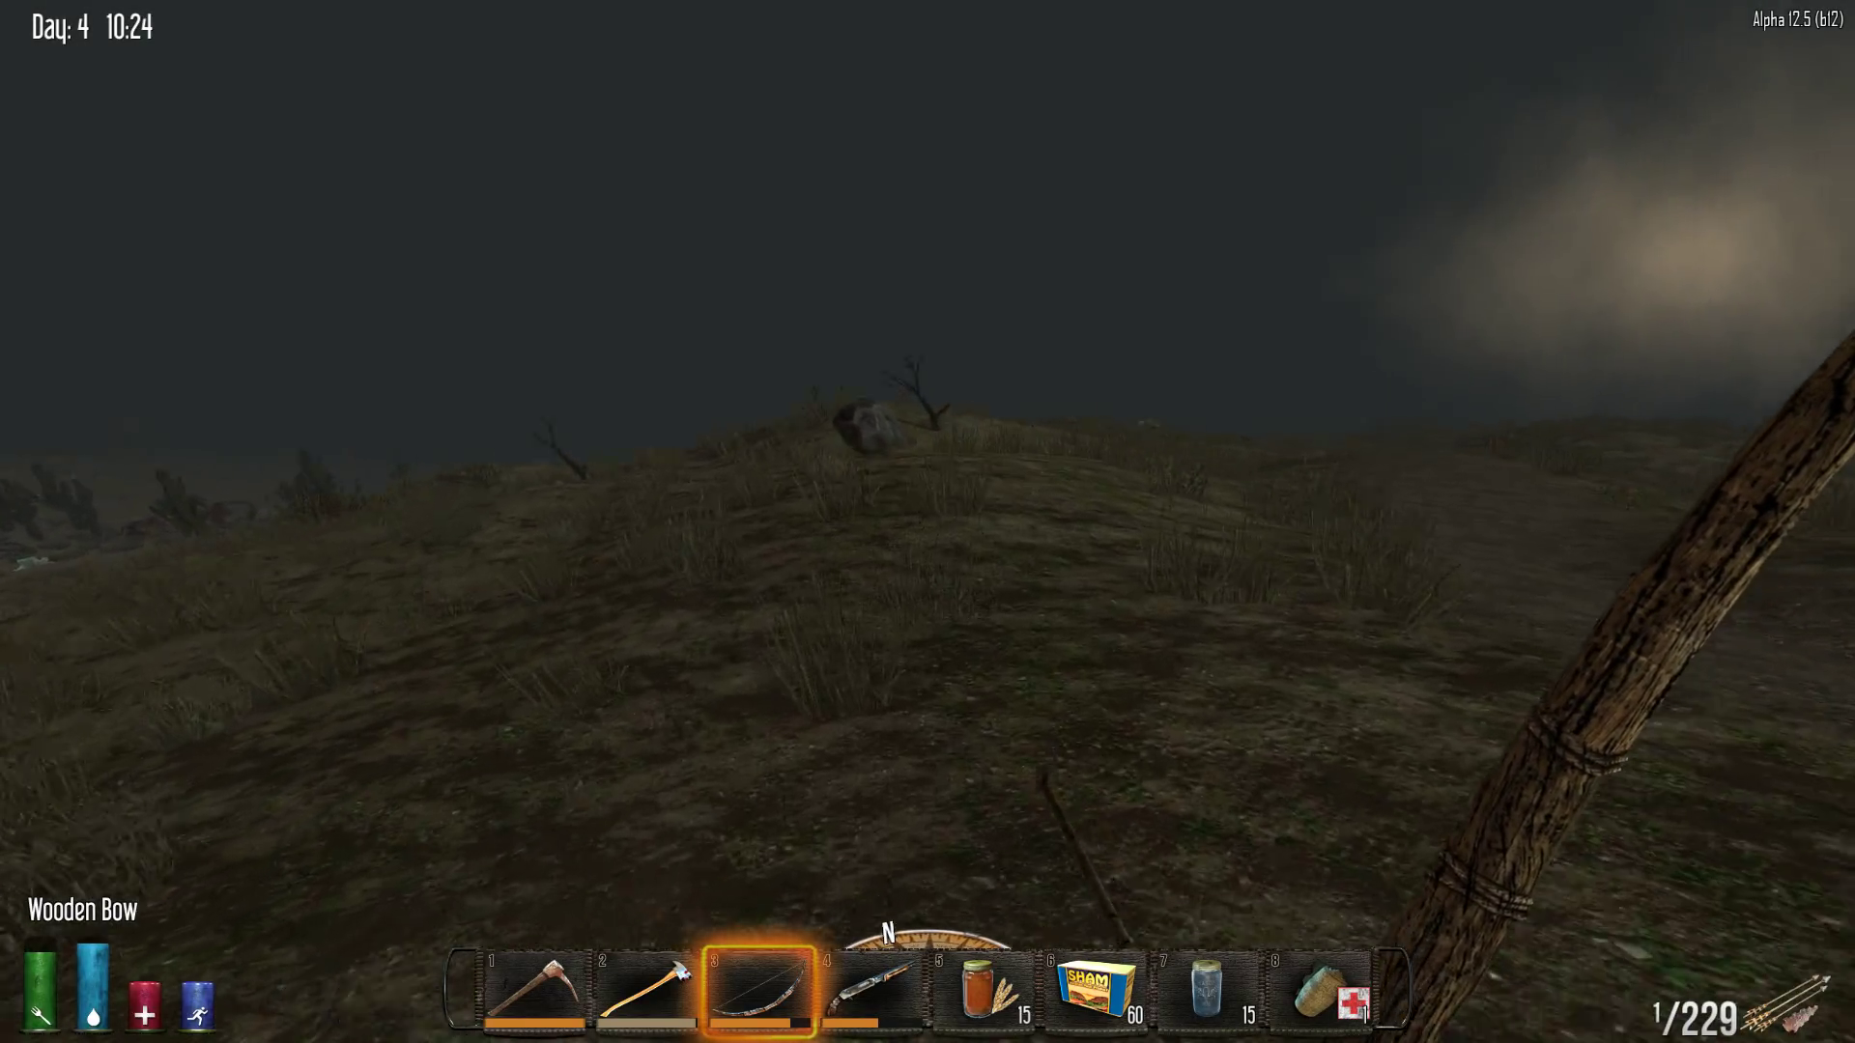
{"action": "key", "text": "w"}
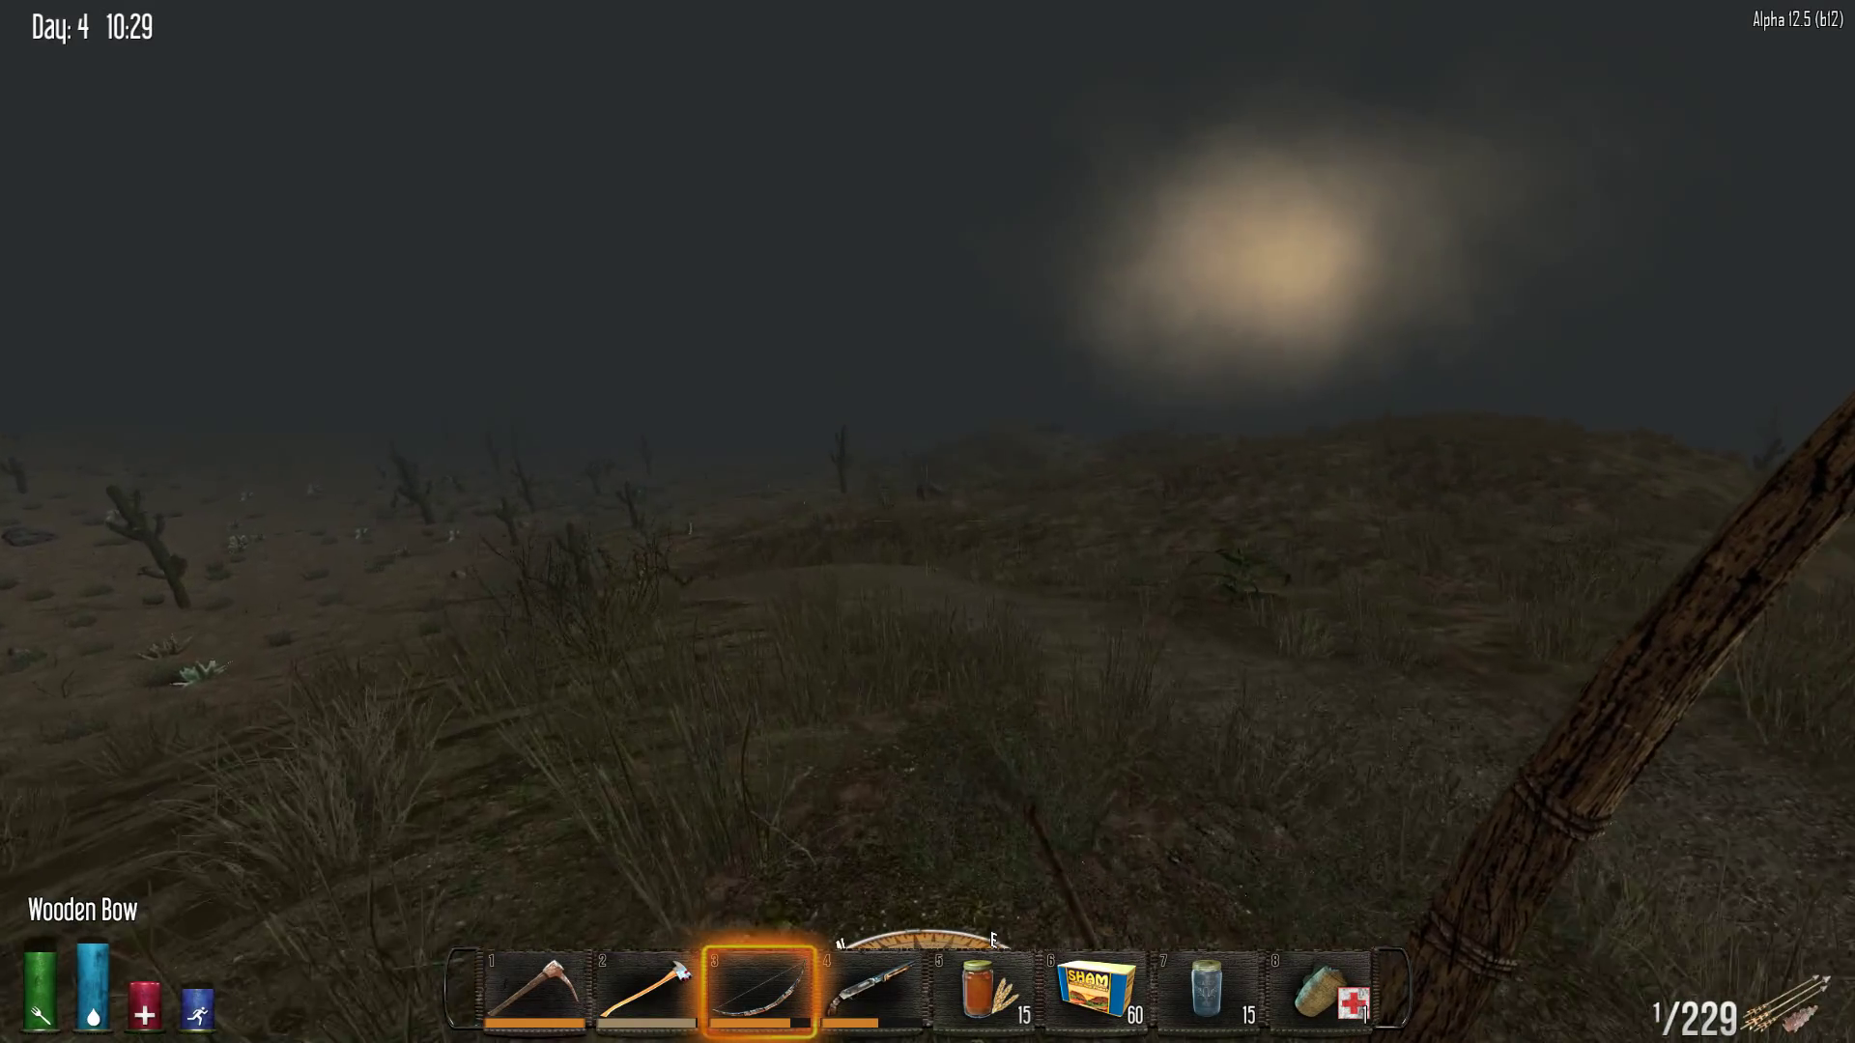
{"action": "key", "text": "w"}
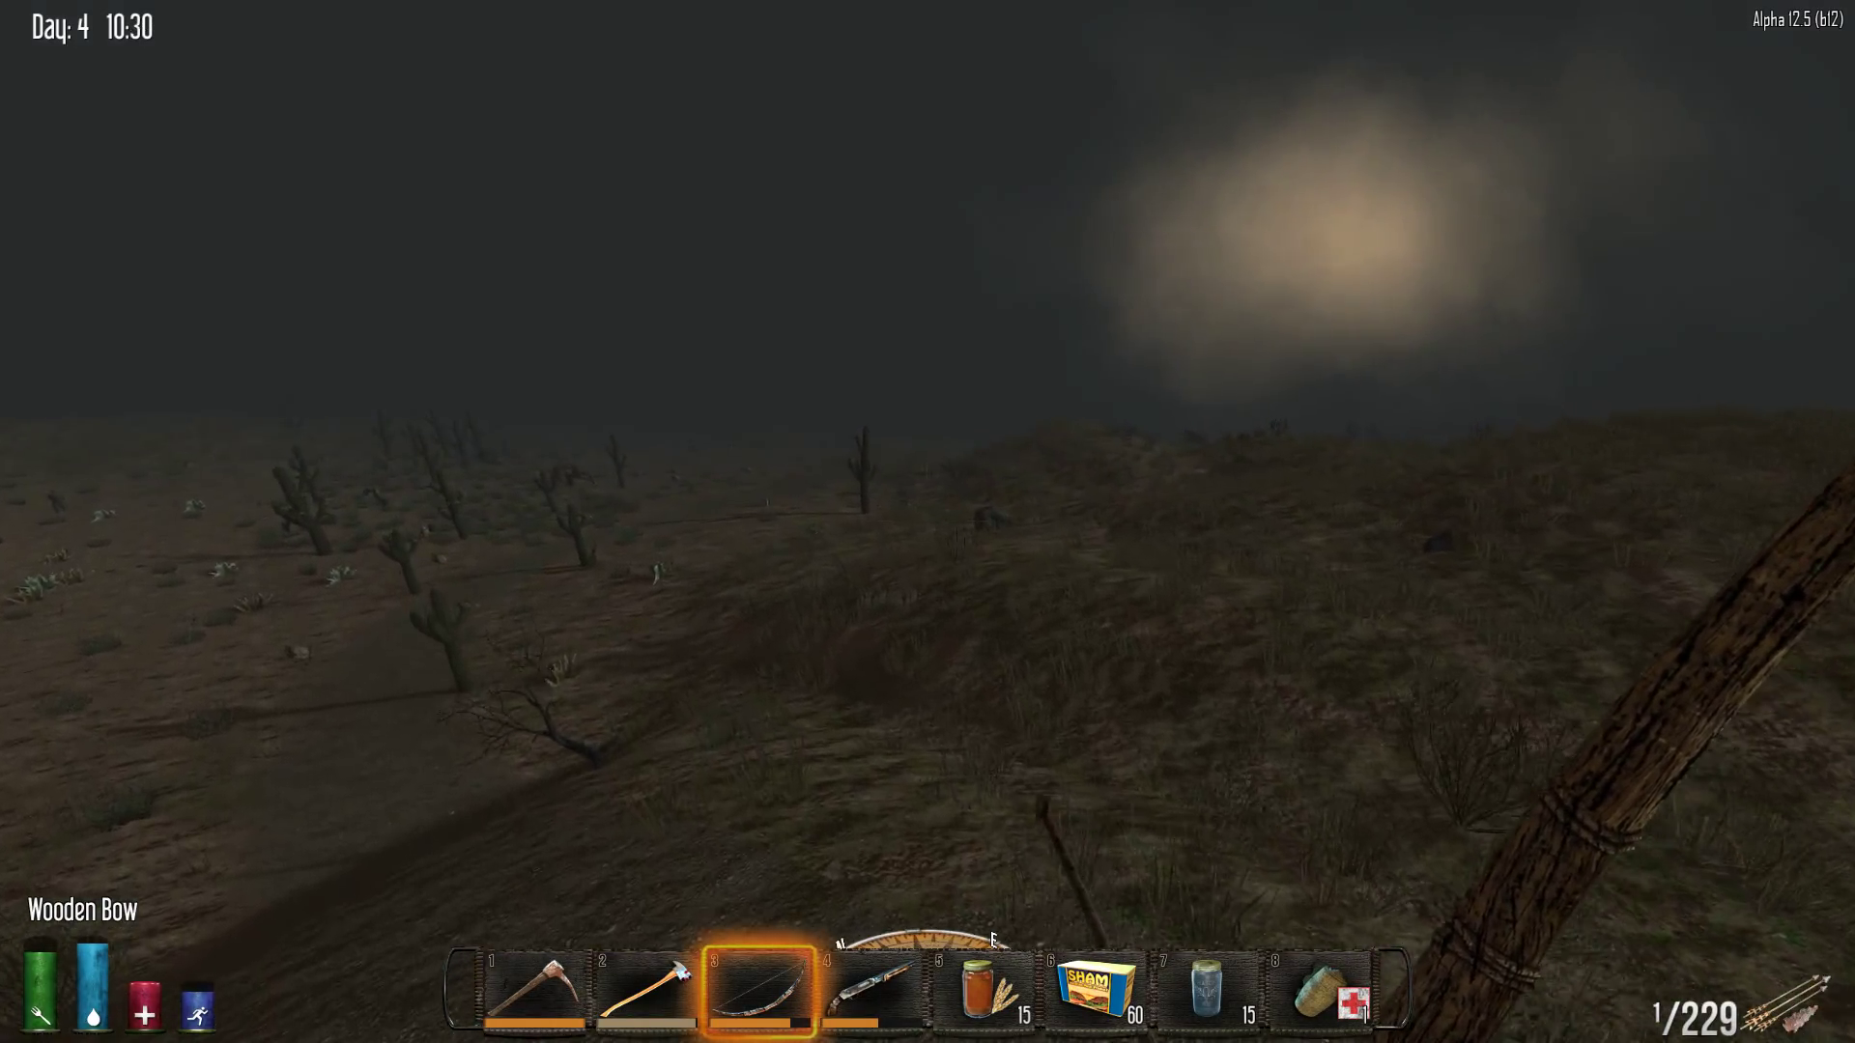
{"action": "key", "text": "w"}
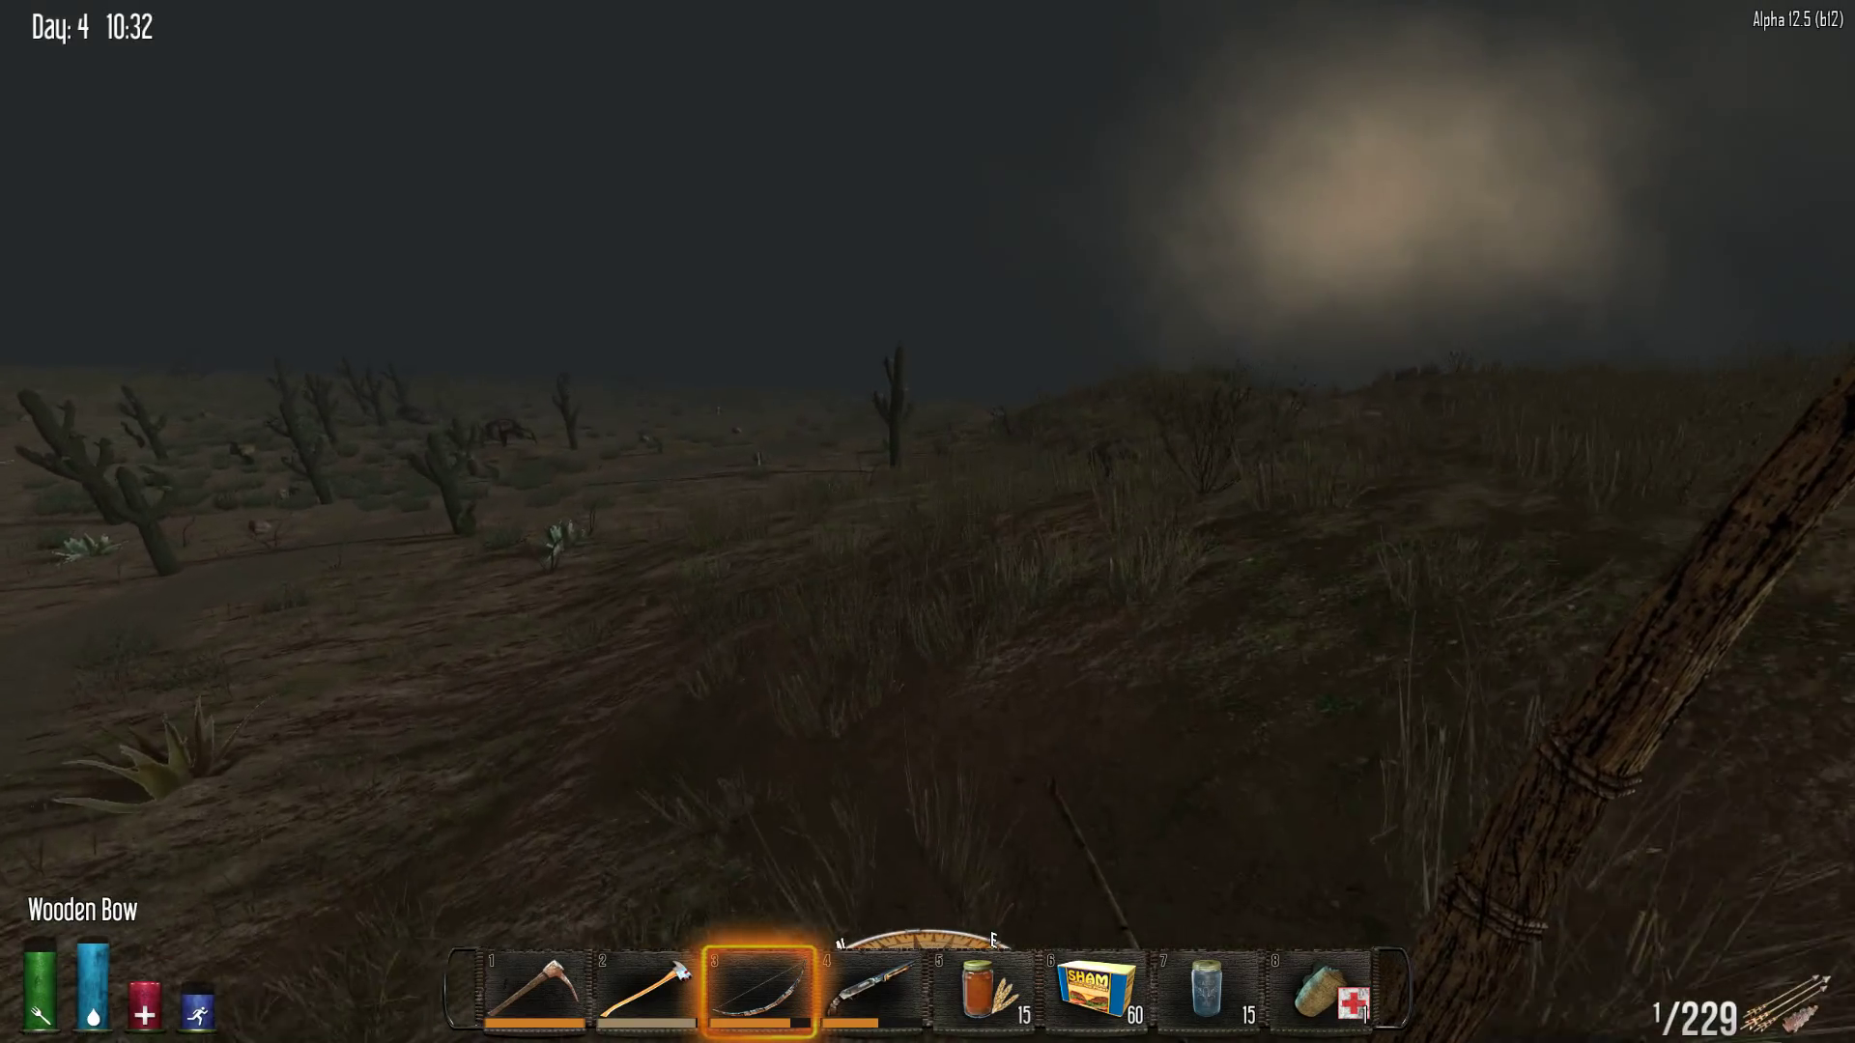
{"action": "key", "text": "w"}
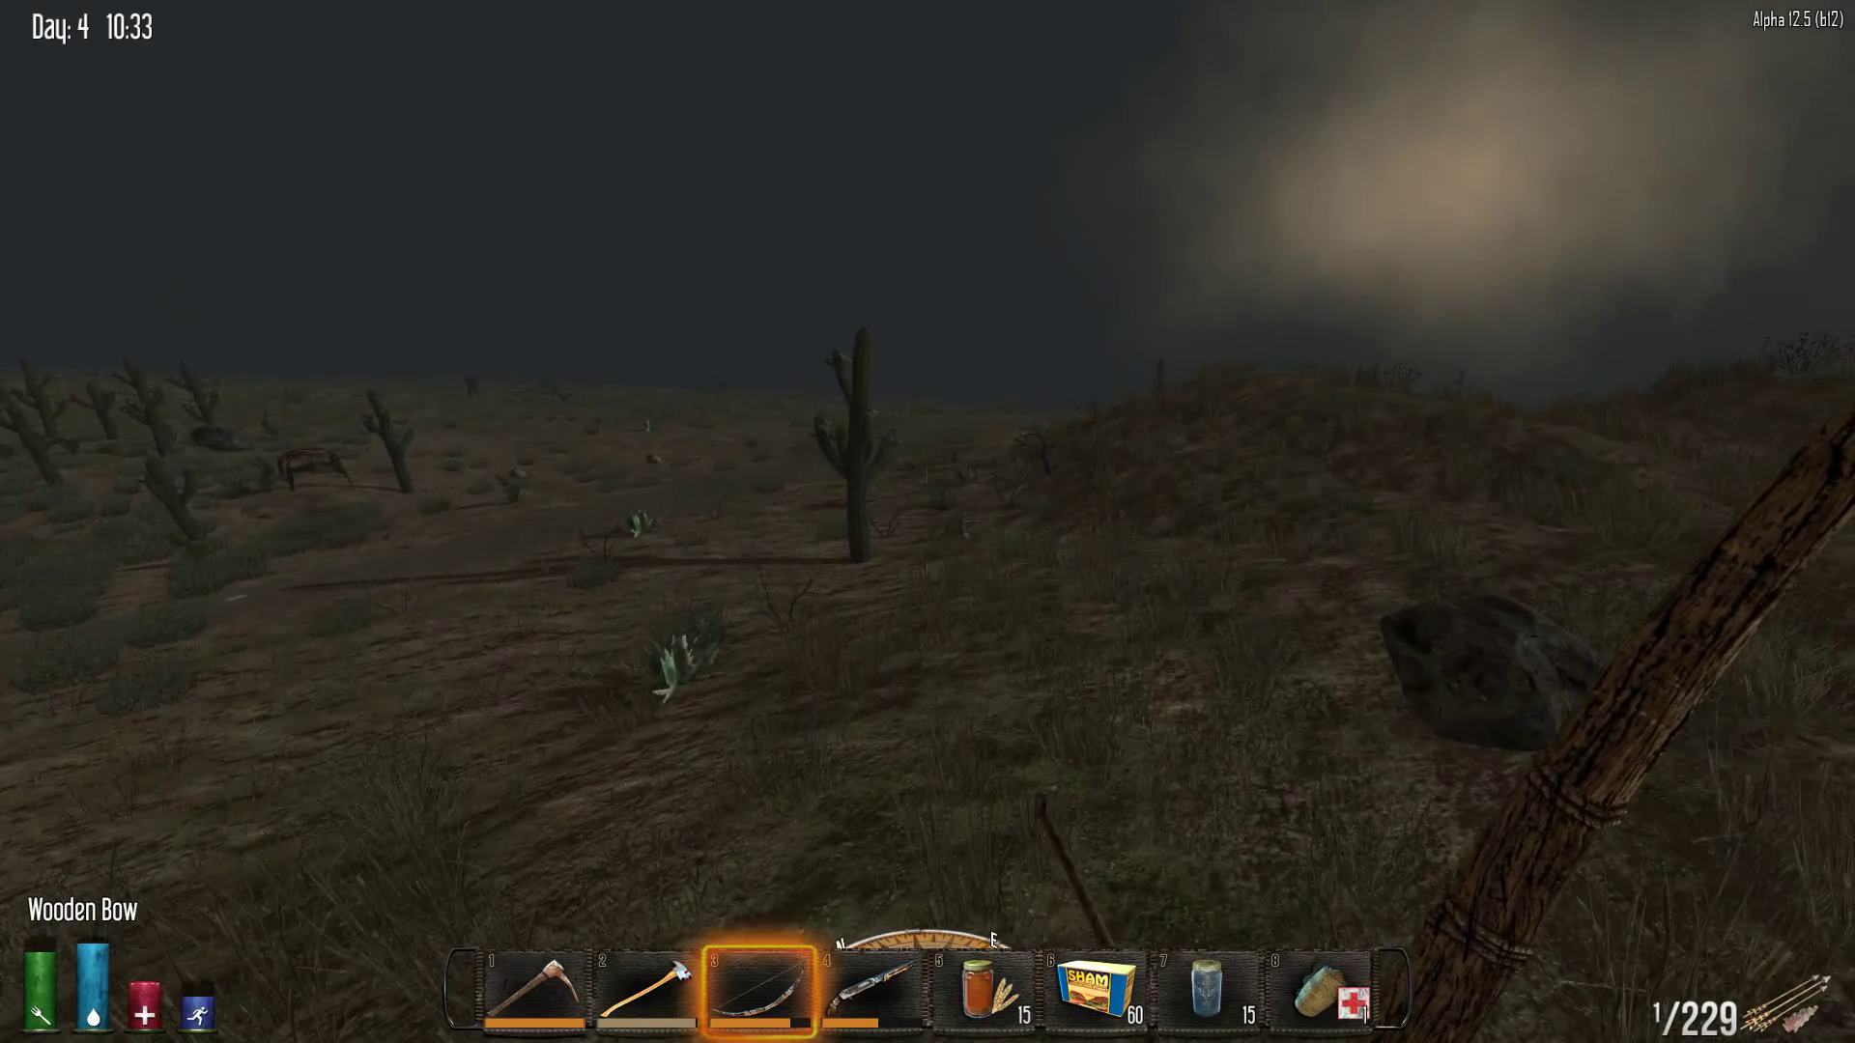
{"action": "key", "text": "w"}
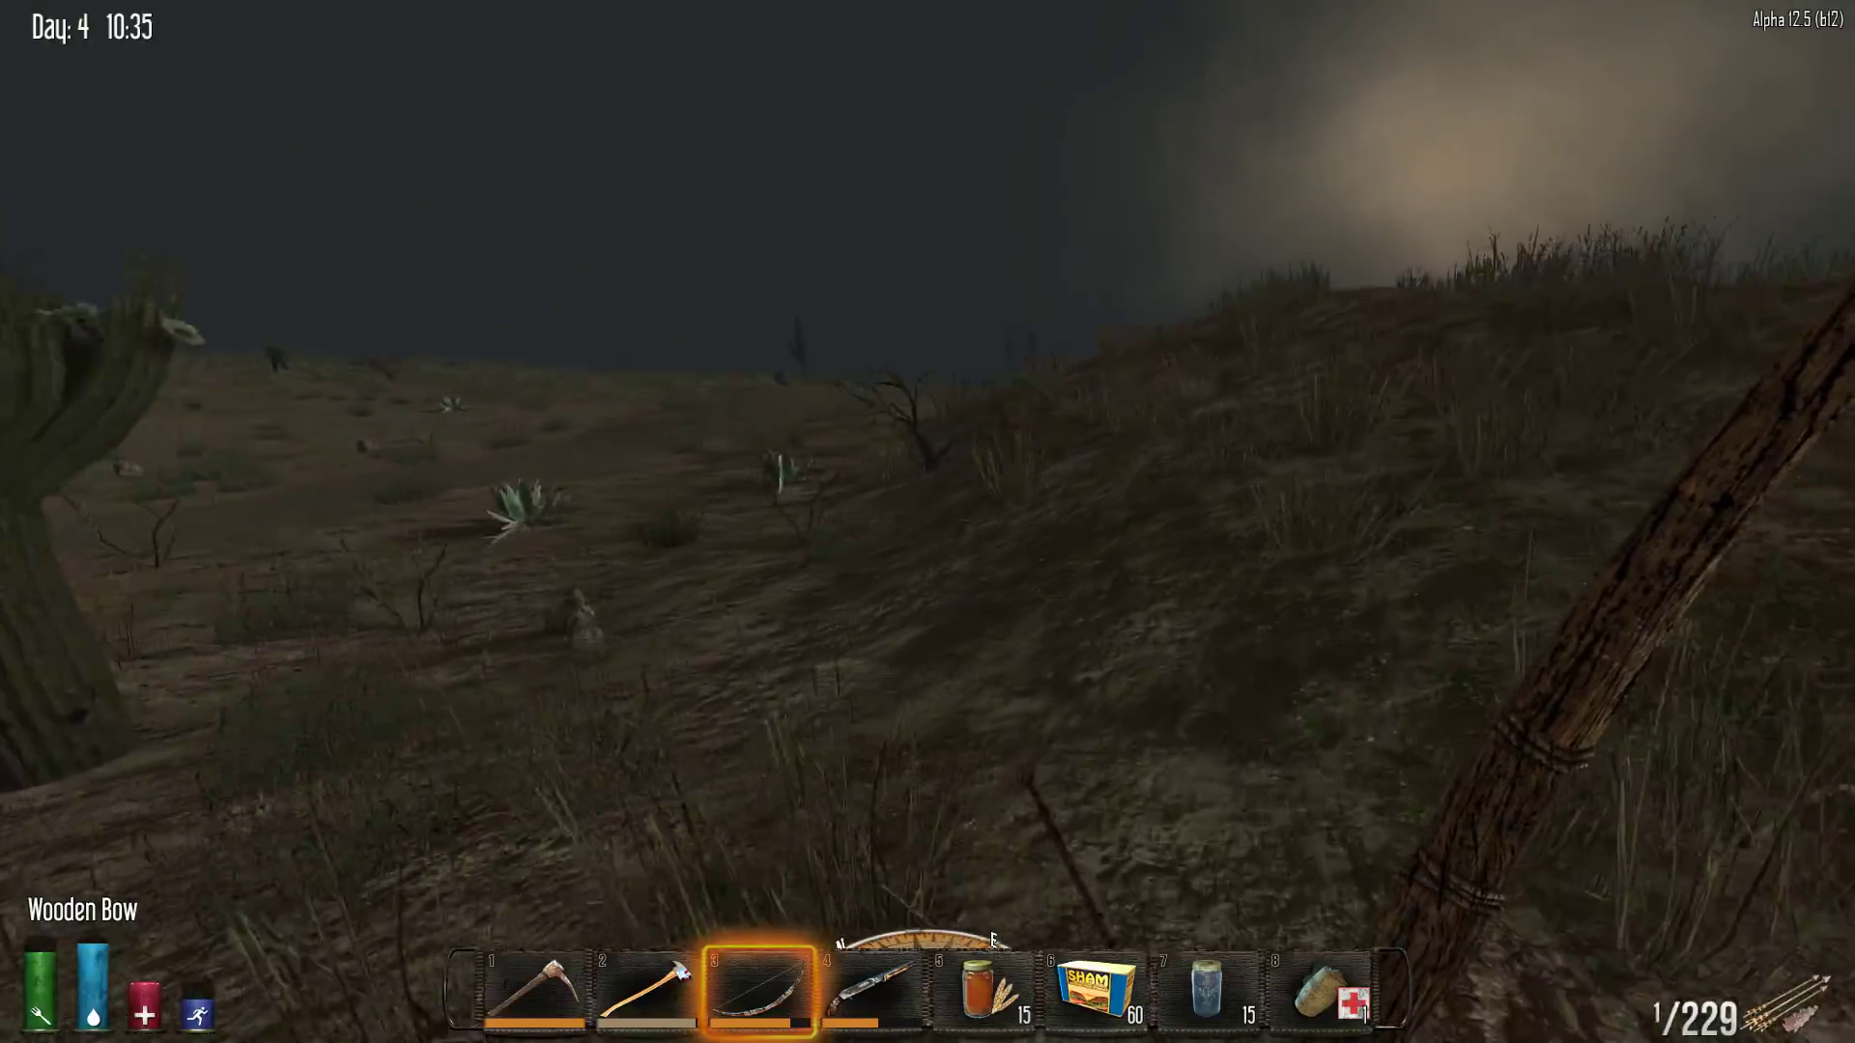
{"action": "key", "text": "w"}
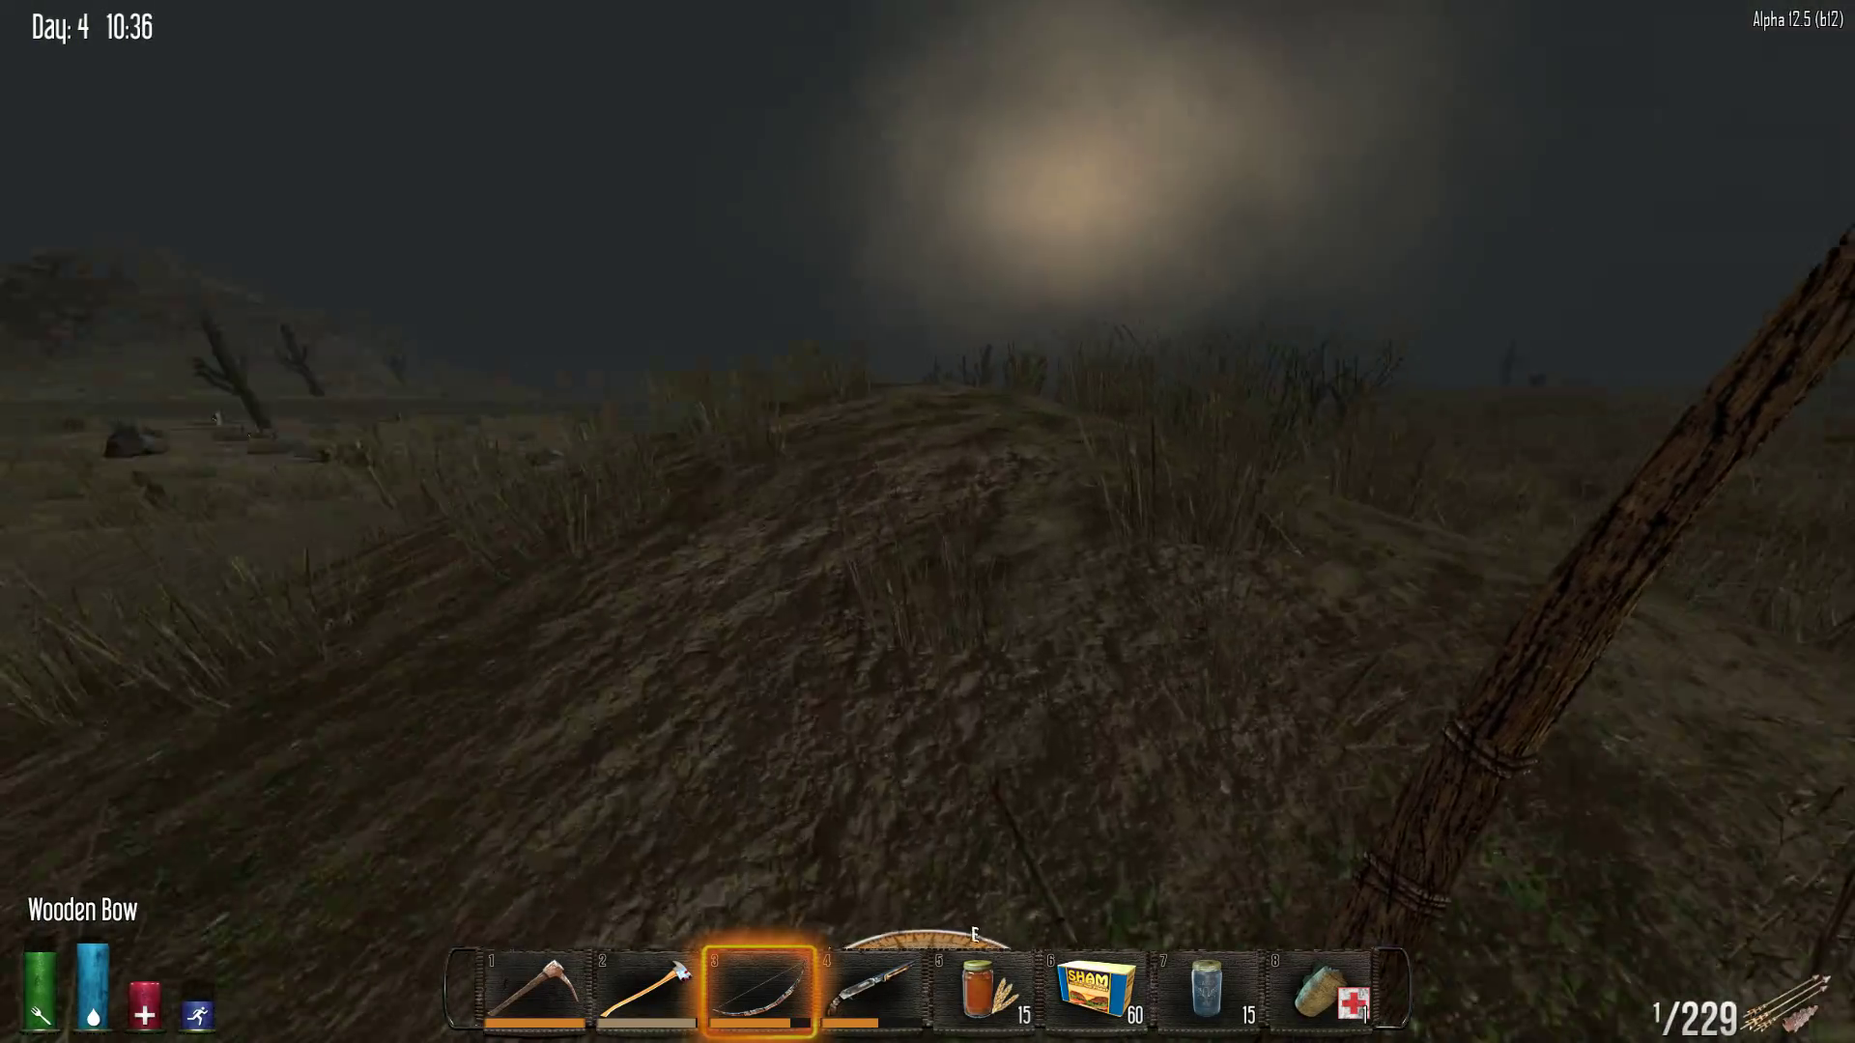
{"action": "key", "text": "w"}
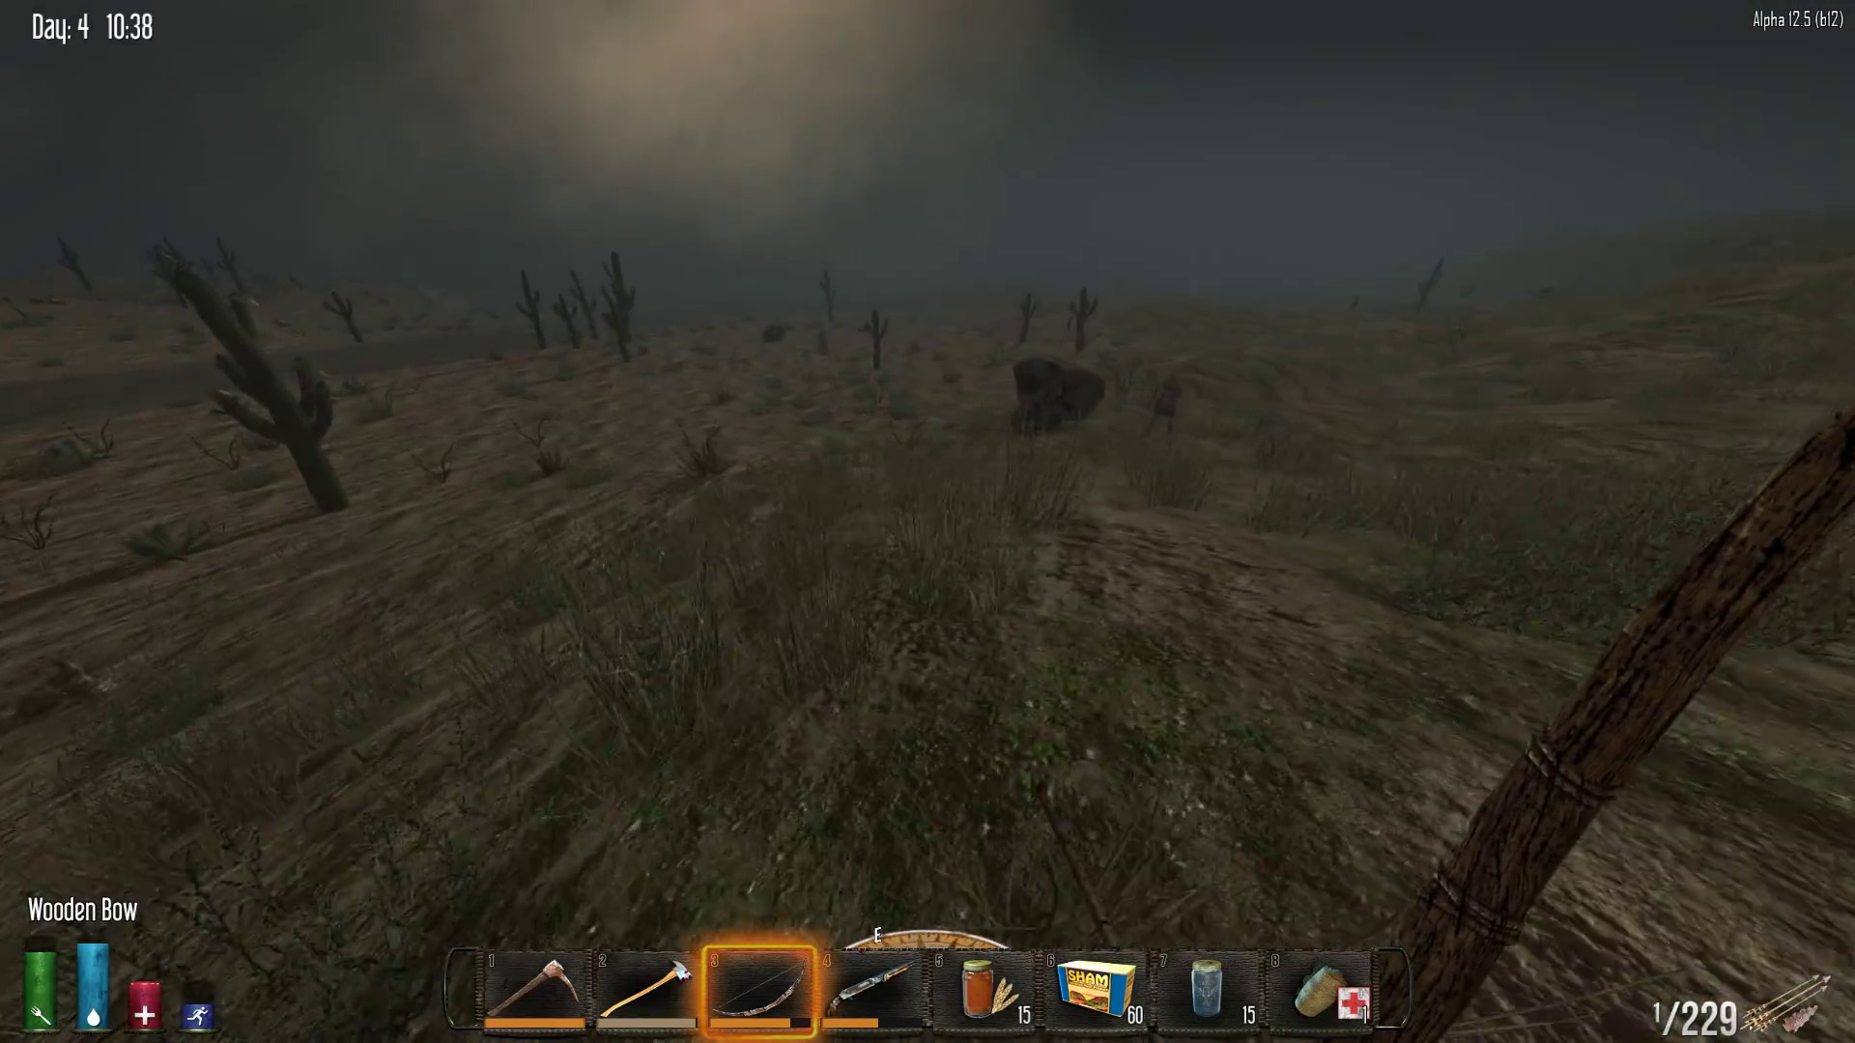
{"action": "right_click", "coordinate": [927, 522]}
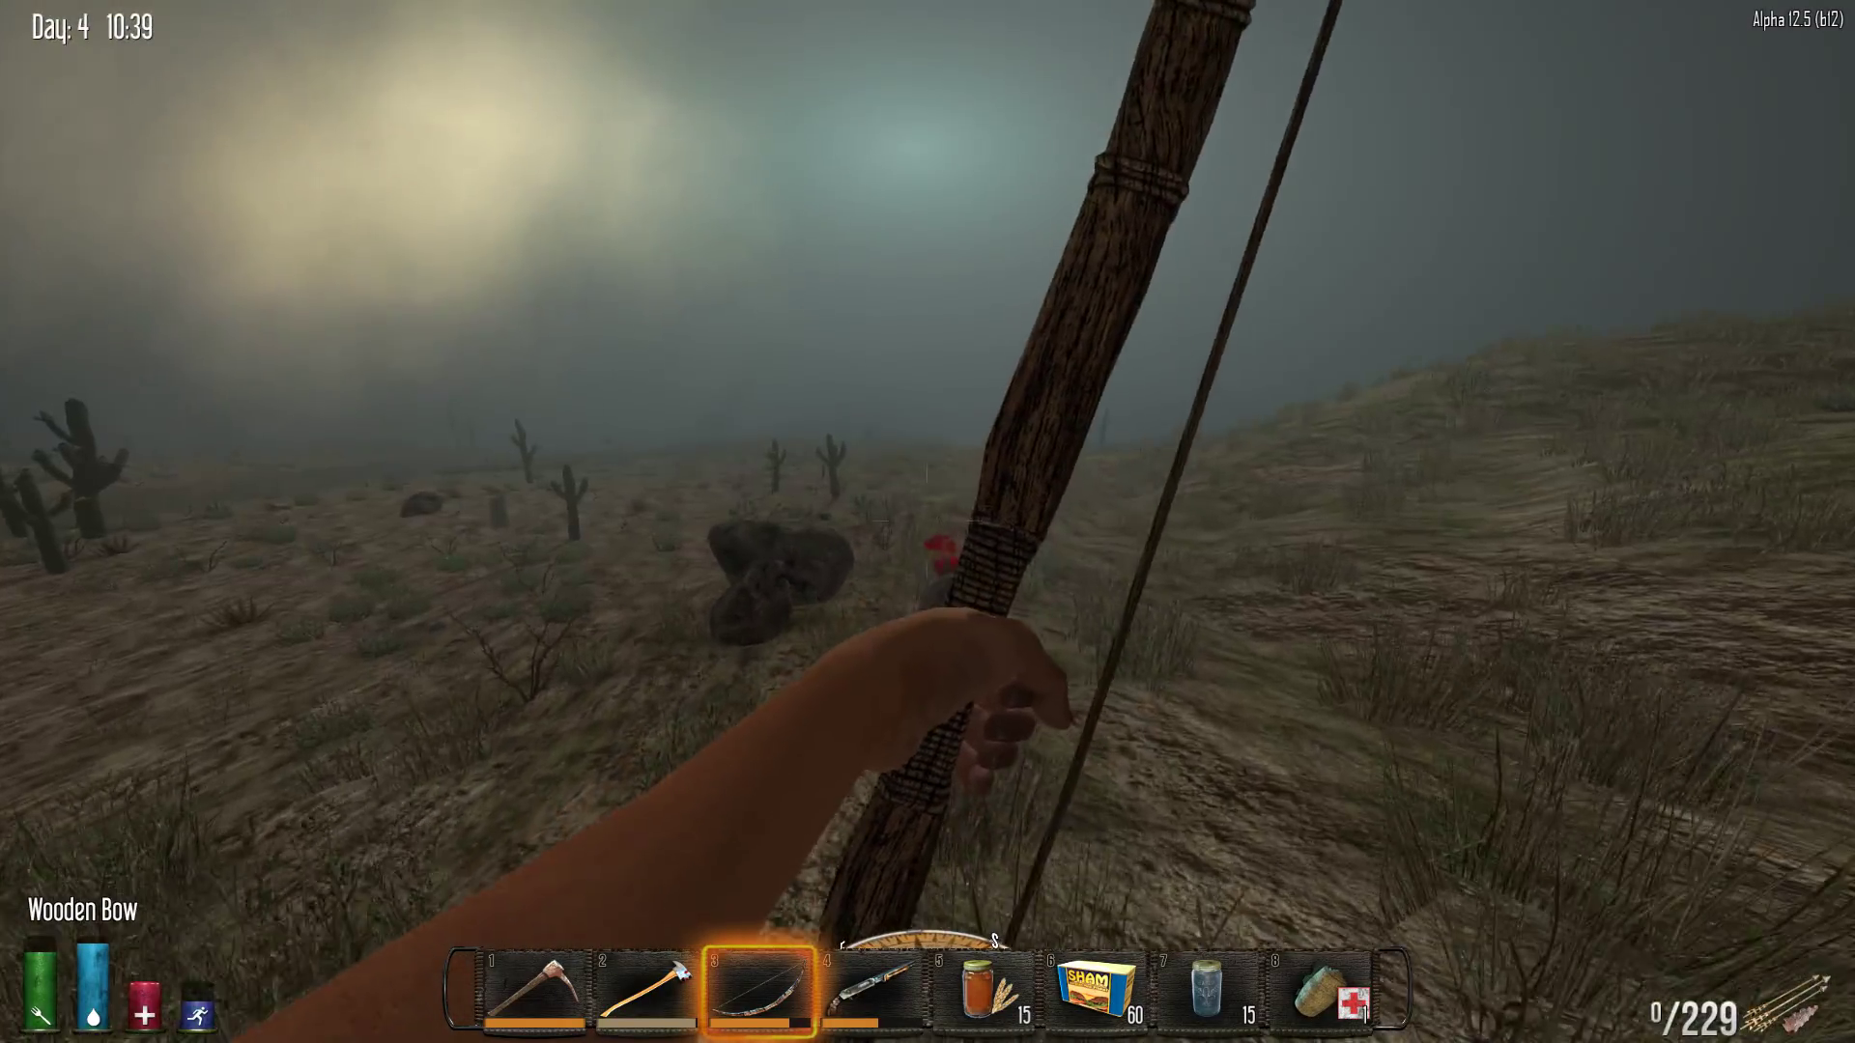
{"action": "left_click", "coordinate": [928, 521]}
Search the weathered sports bag for worn boots, then draw the bow at a distant zombie
{"action": "key", "text": "w"}
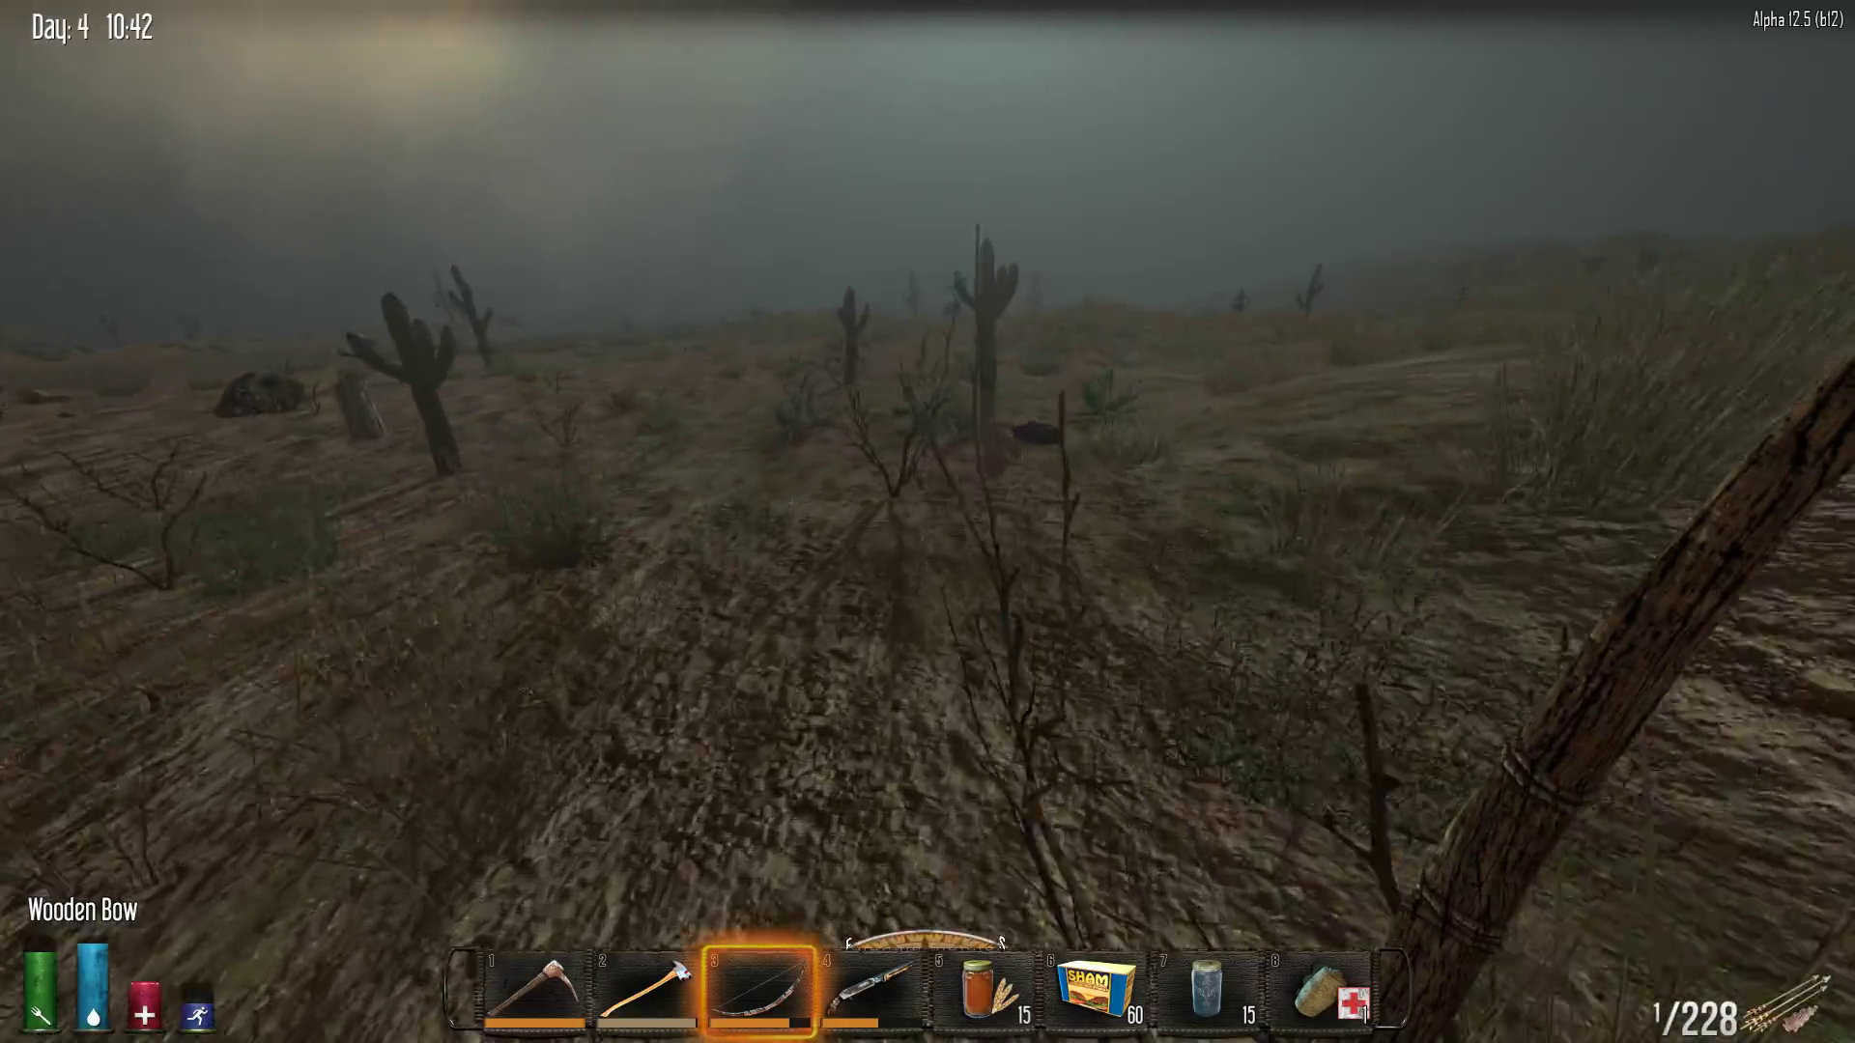
{"action": "key", "text": "w"}
{"action": "key", "text": "e"}
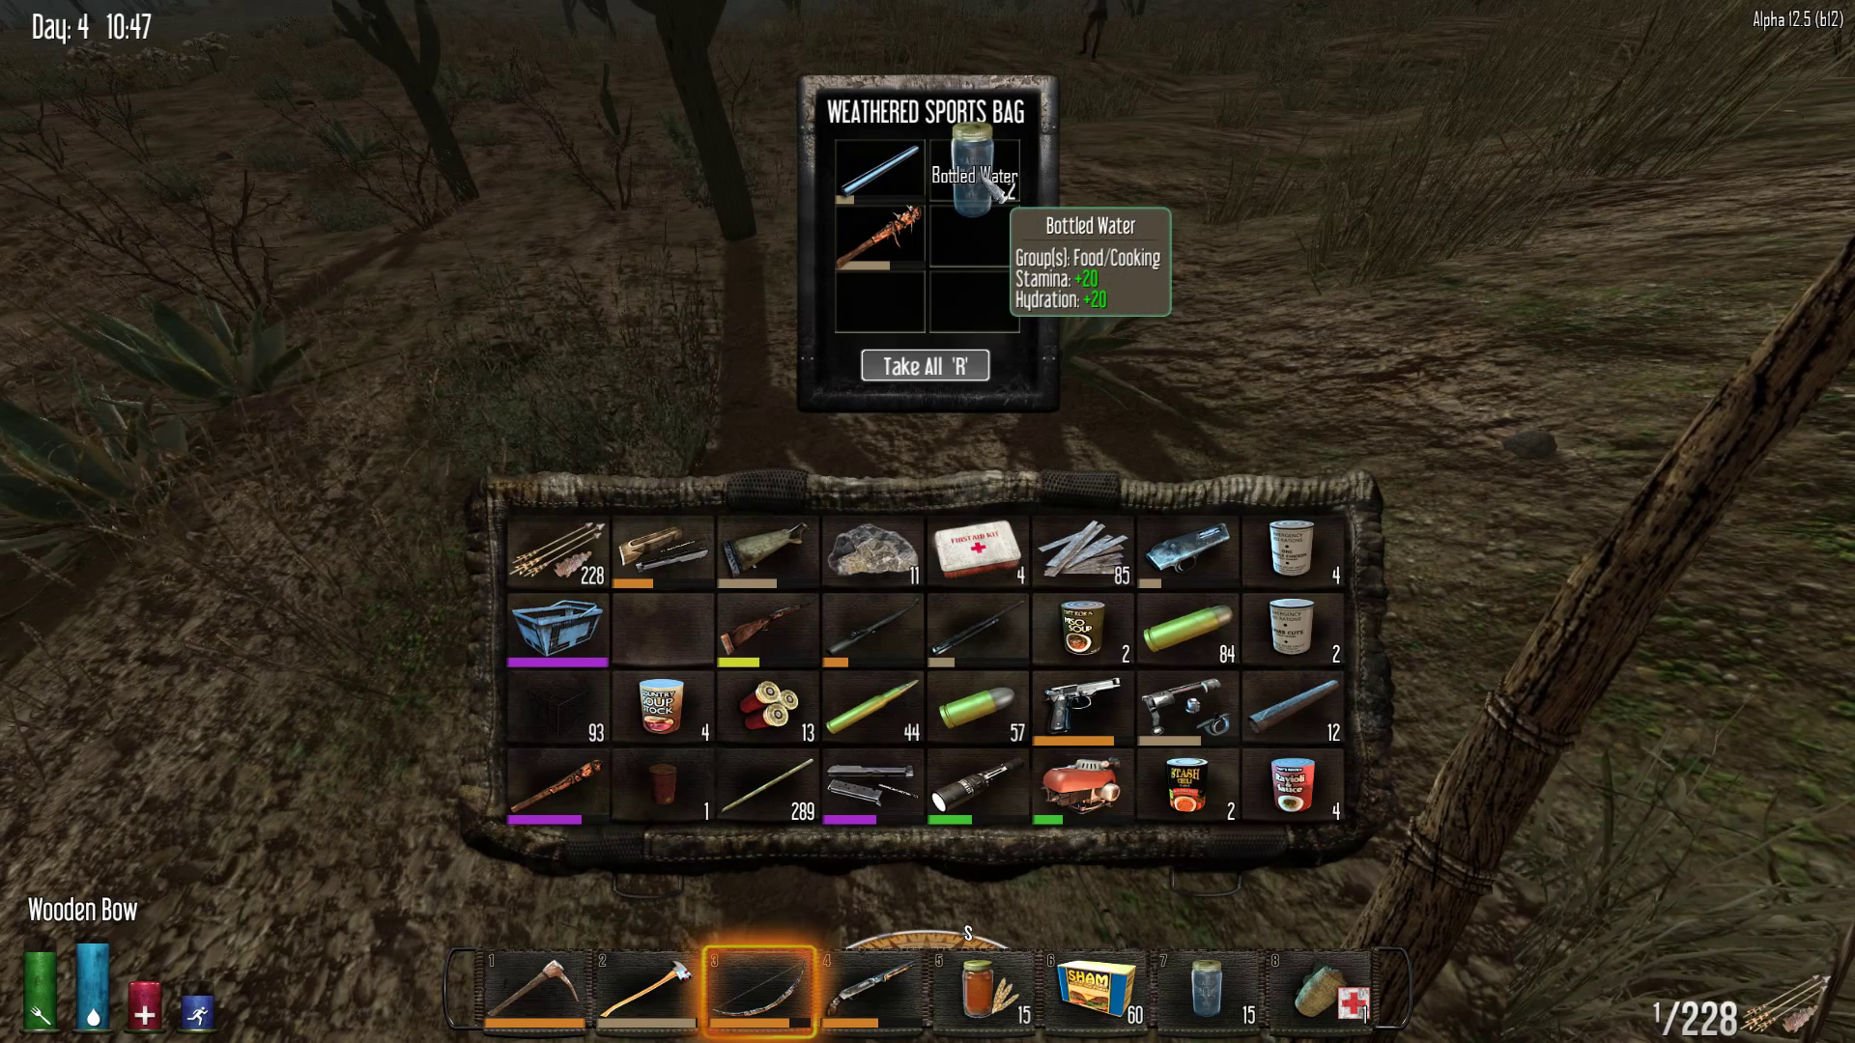
{"action": "key", "text": "Escape"}
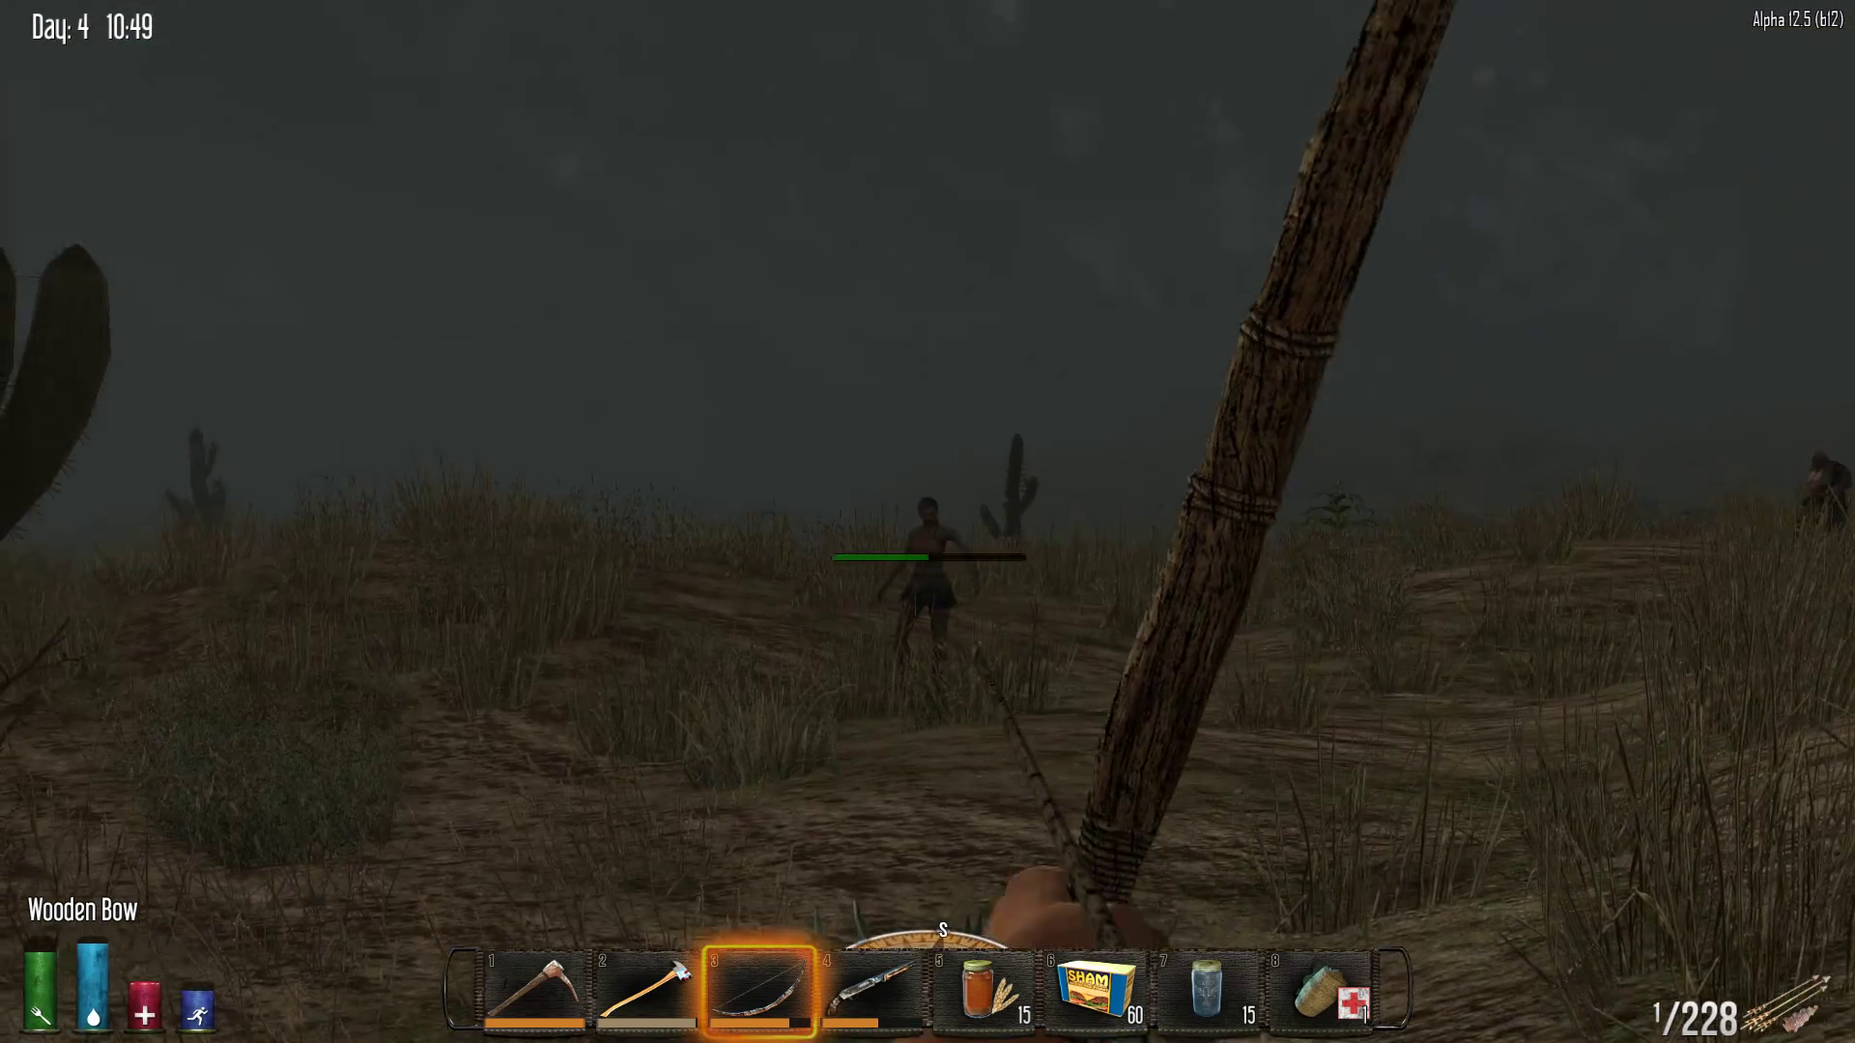
{"action": "left_click", "coordinate": [927, 523]}
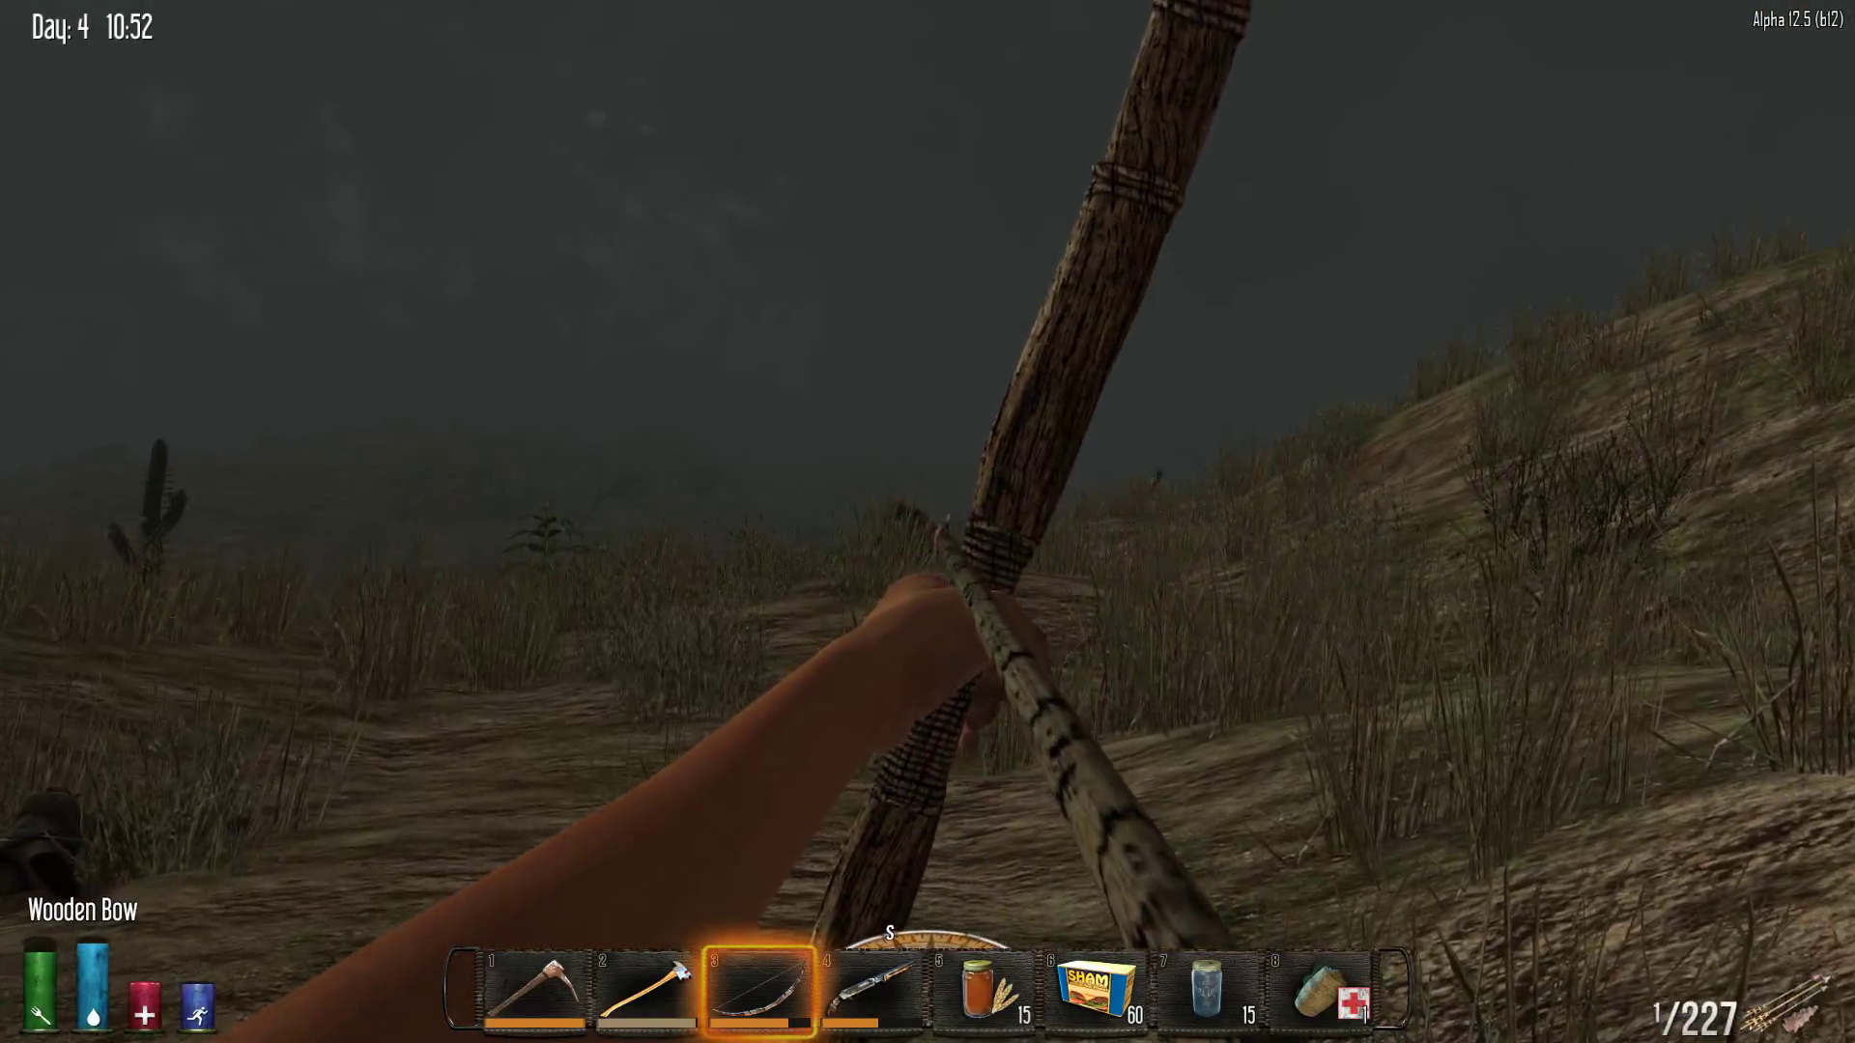
{"action": "key", "text": "c"}
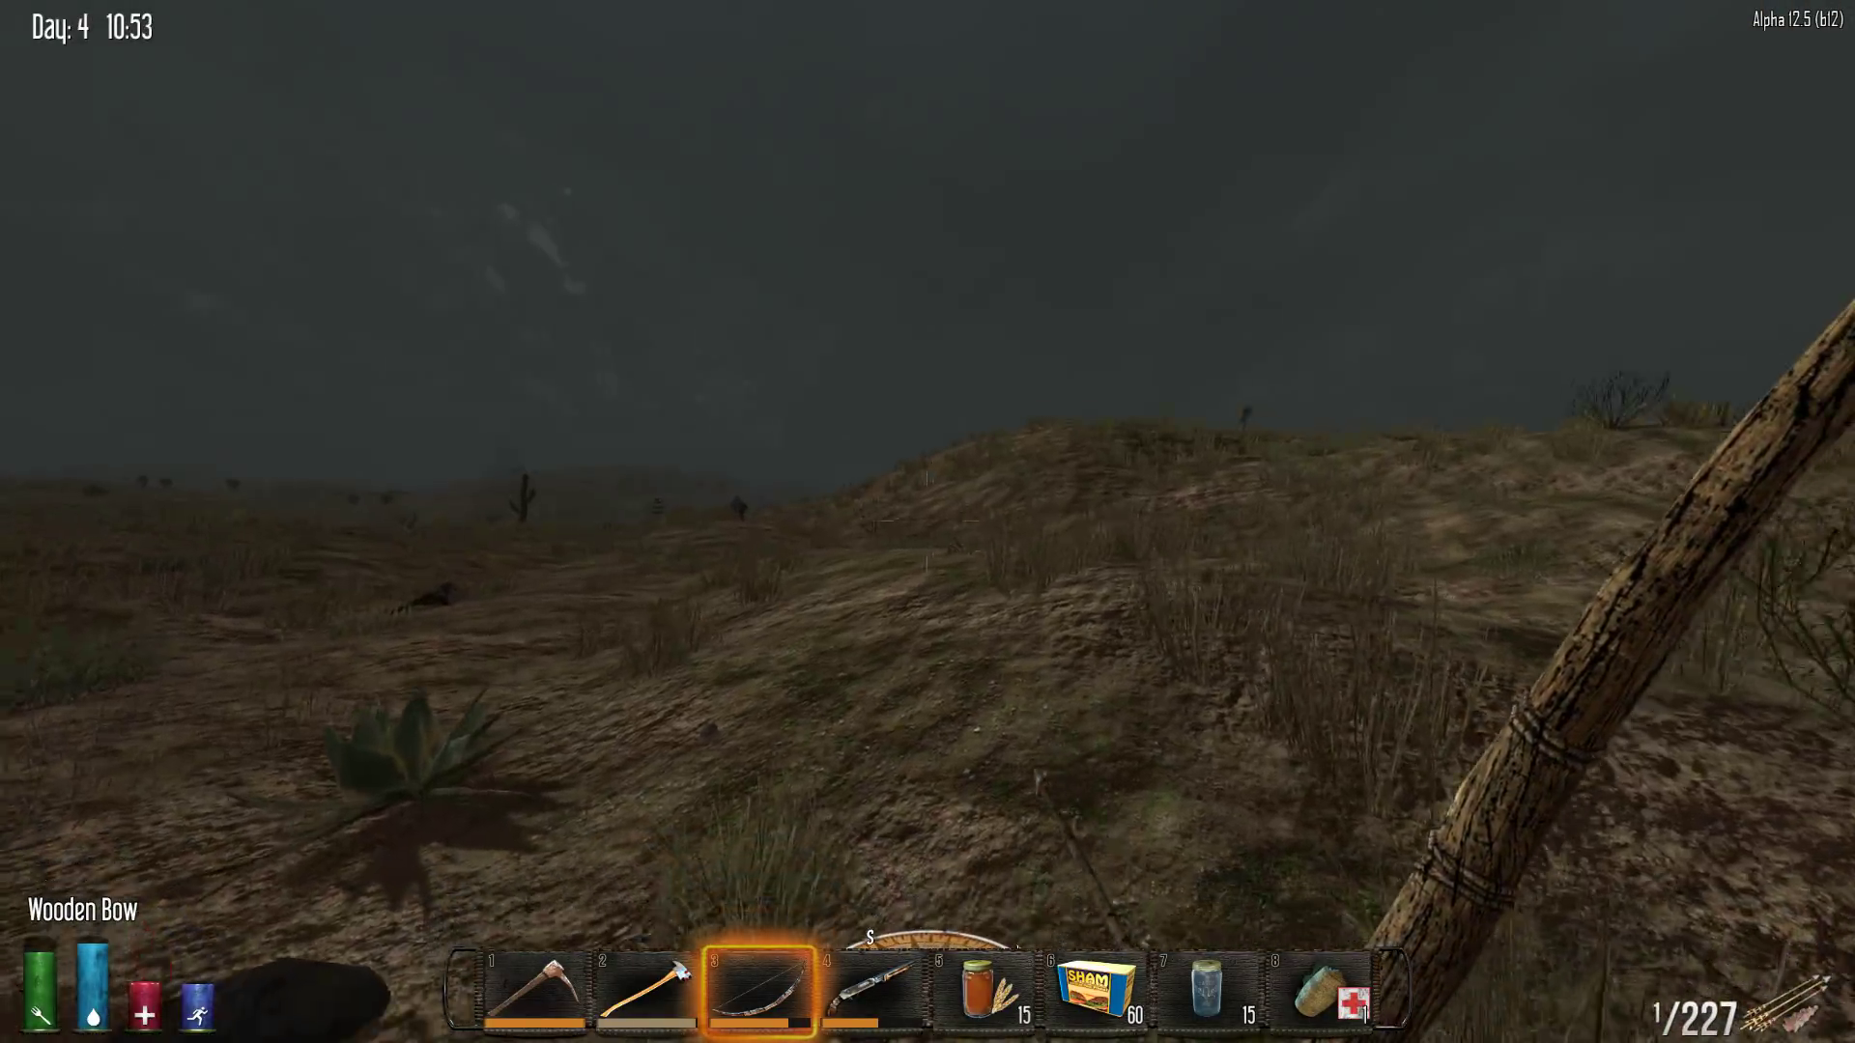
Shoot the approaching Bloated Walker dead with the wooden bow and search its body
{"action": "left_click", "coordinate": [928, 521]}
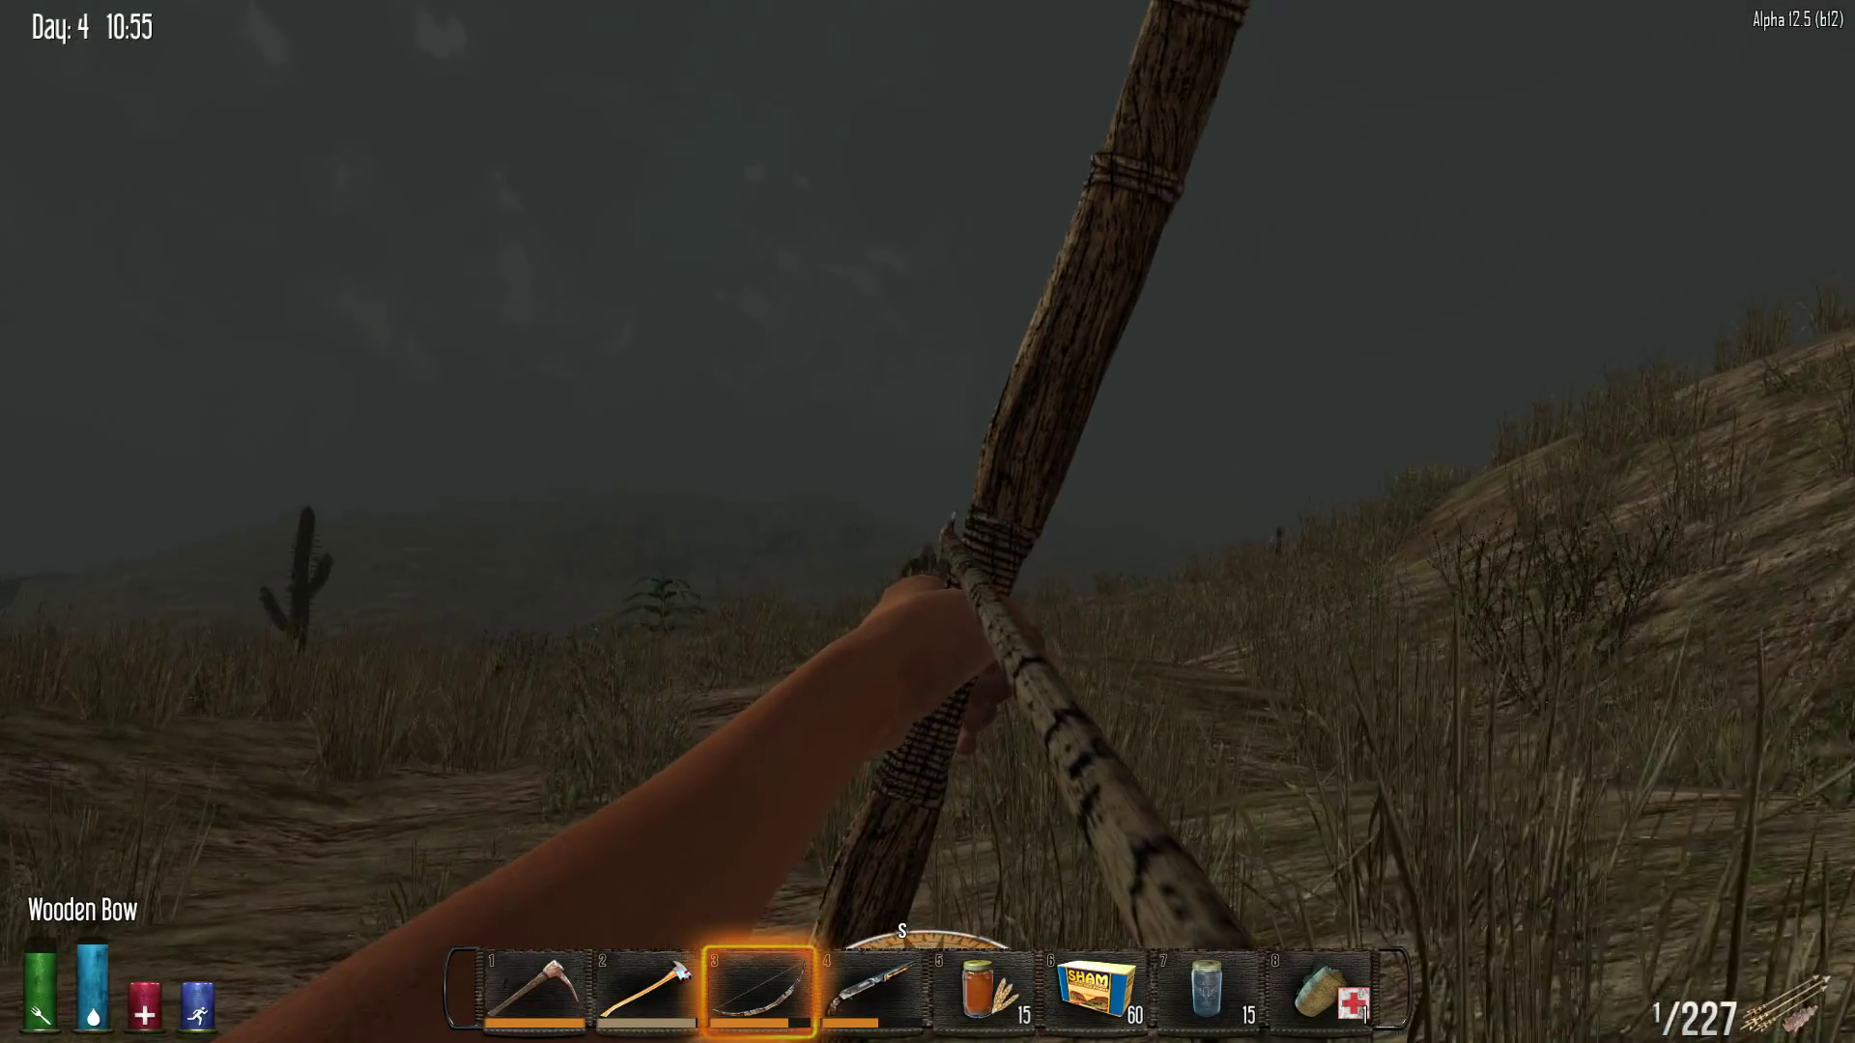
{"action": "left_click", "coordinate": [927, 522]}
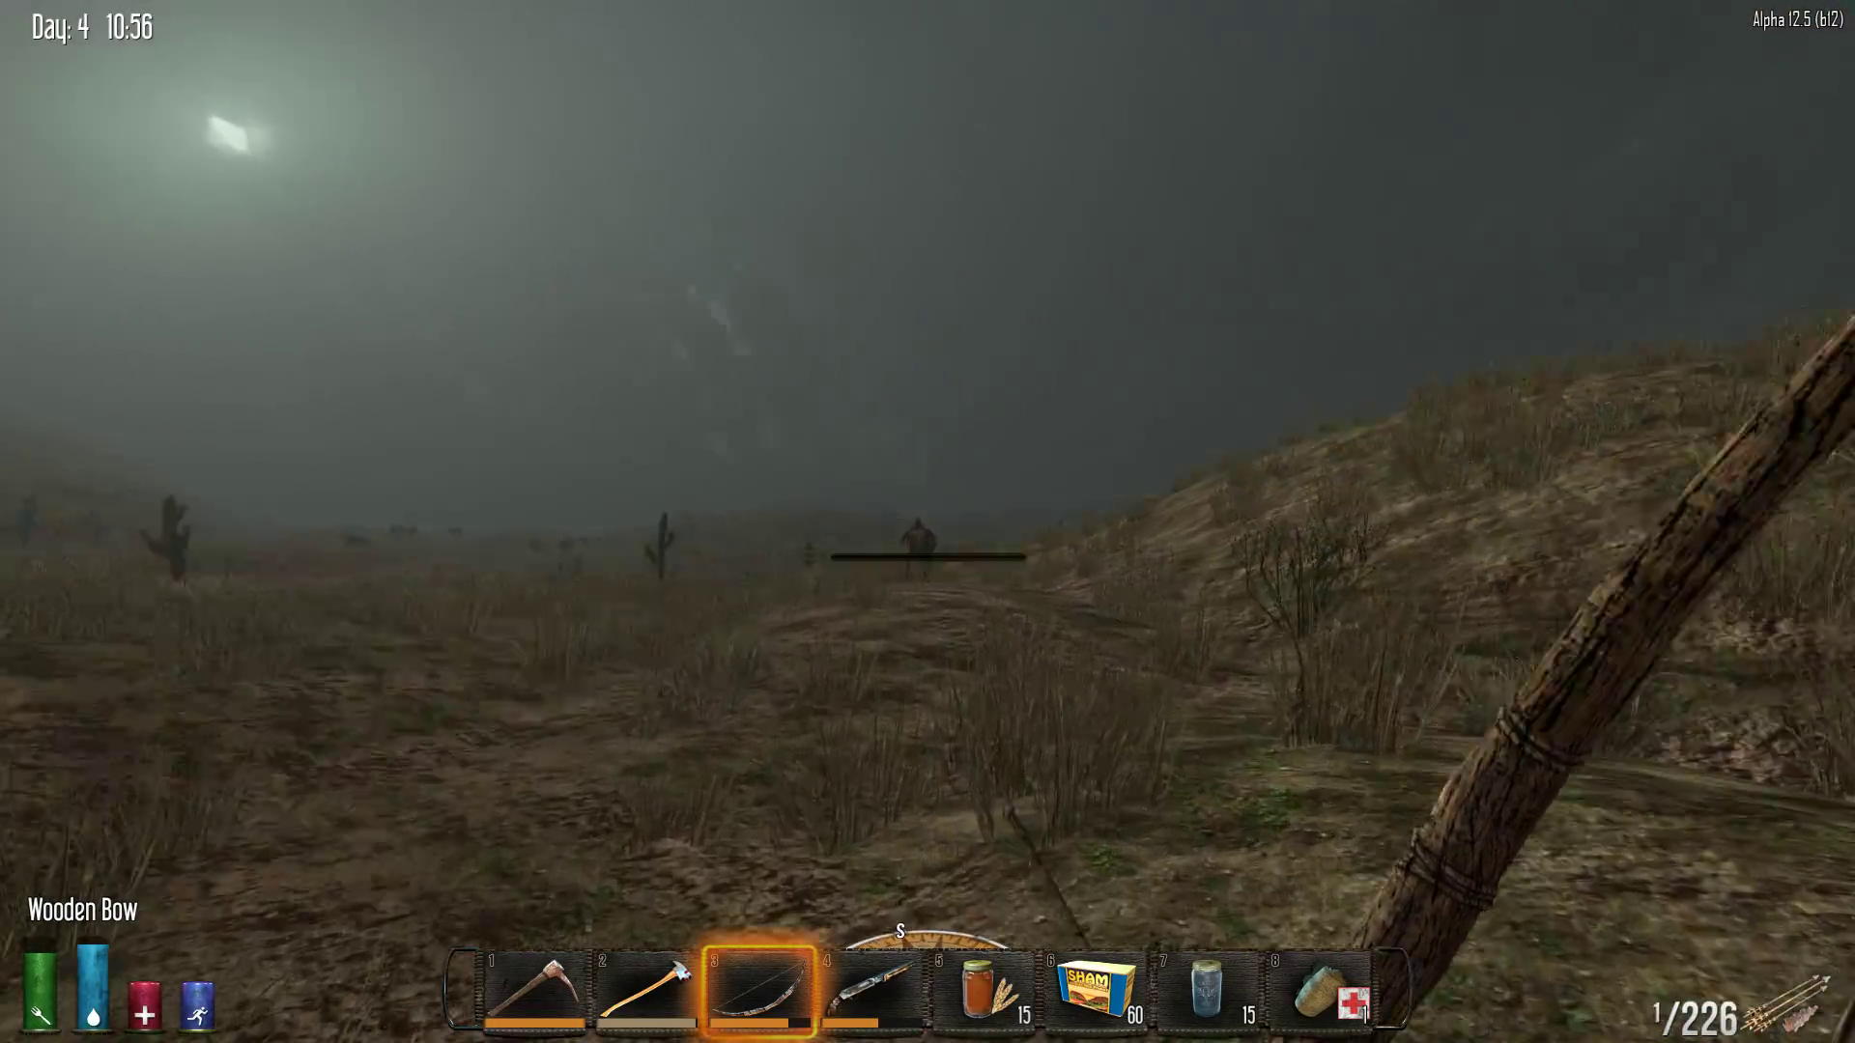
{"action": "left_click", "coordinate": [928, 522]}
{"action": "left_click", "coordinate": [927, 522]}
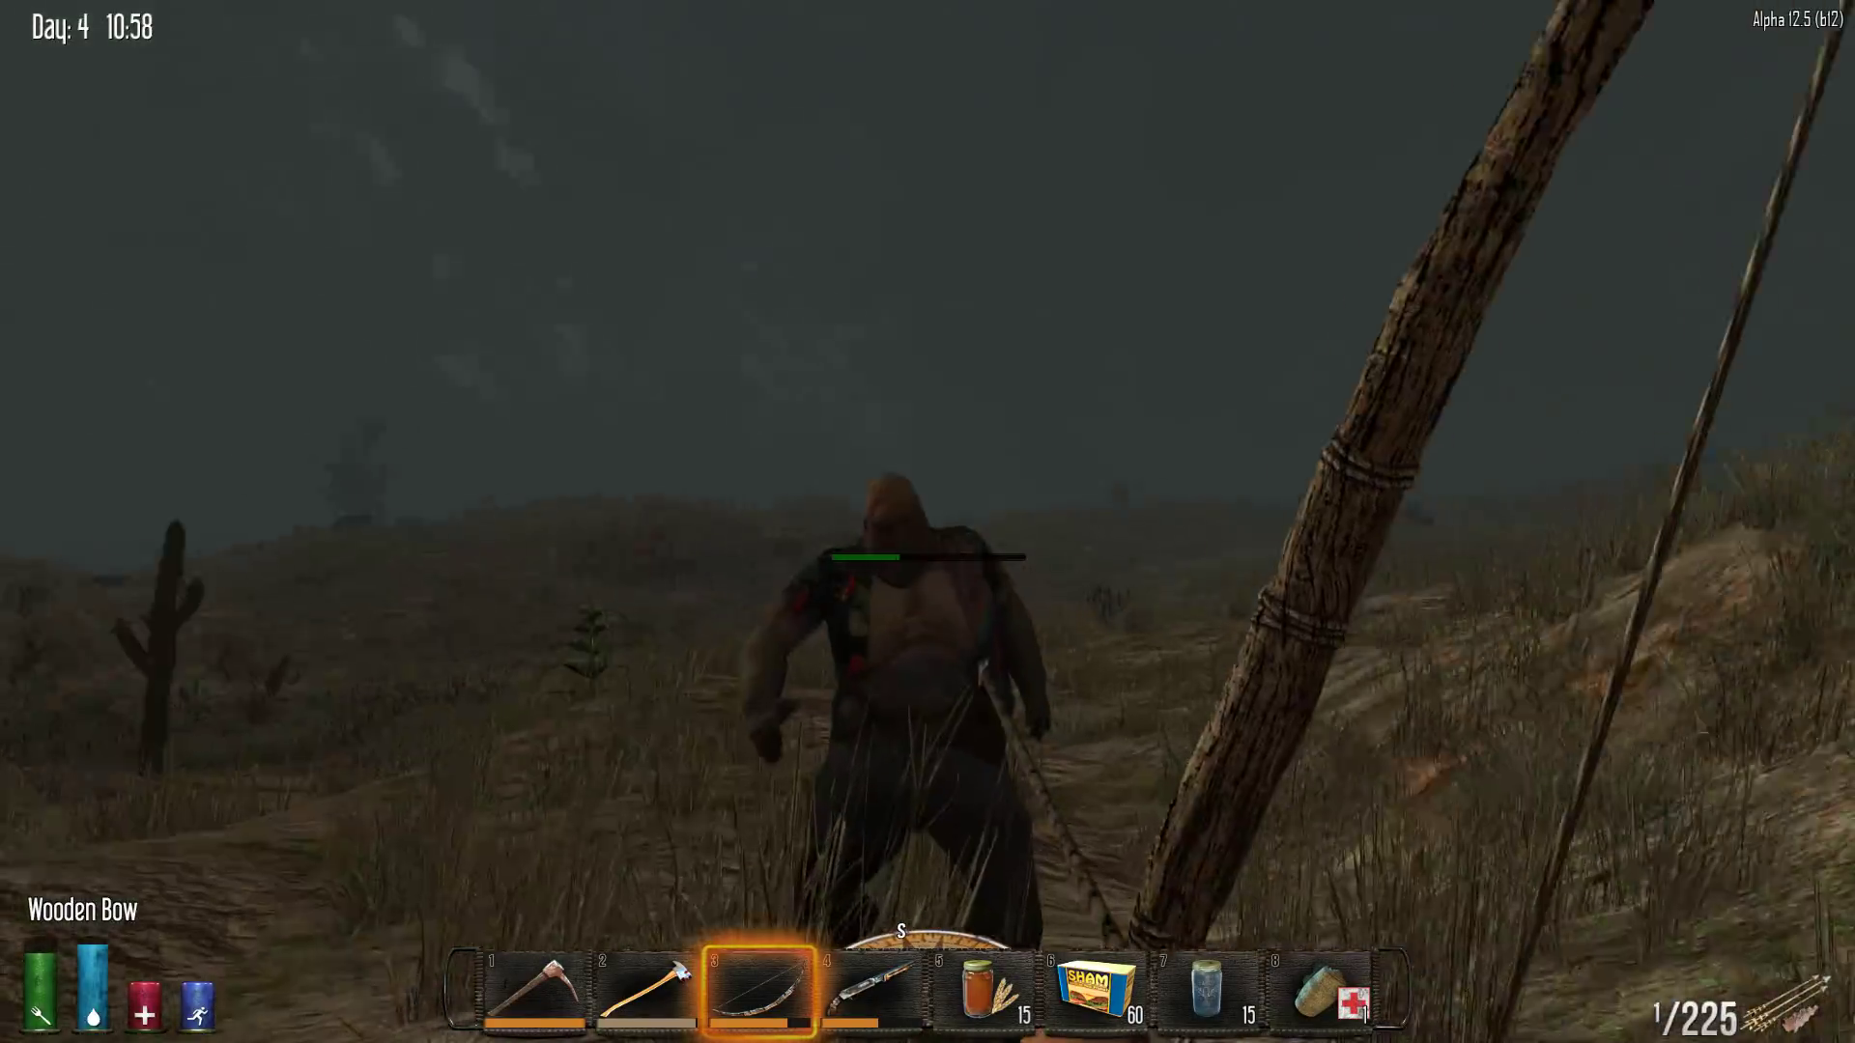
{"action": "left_click", "coordinate": [927, 521]}
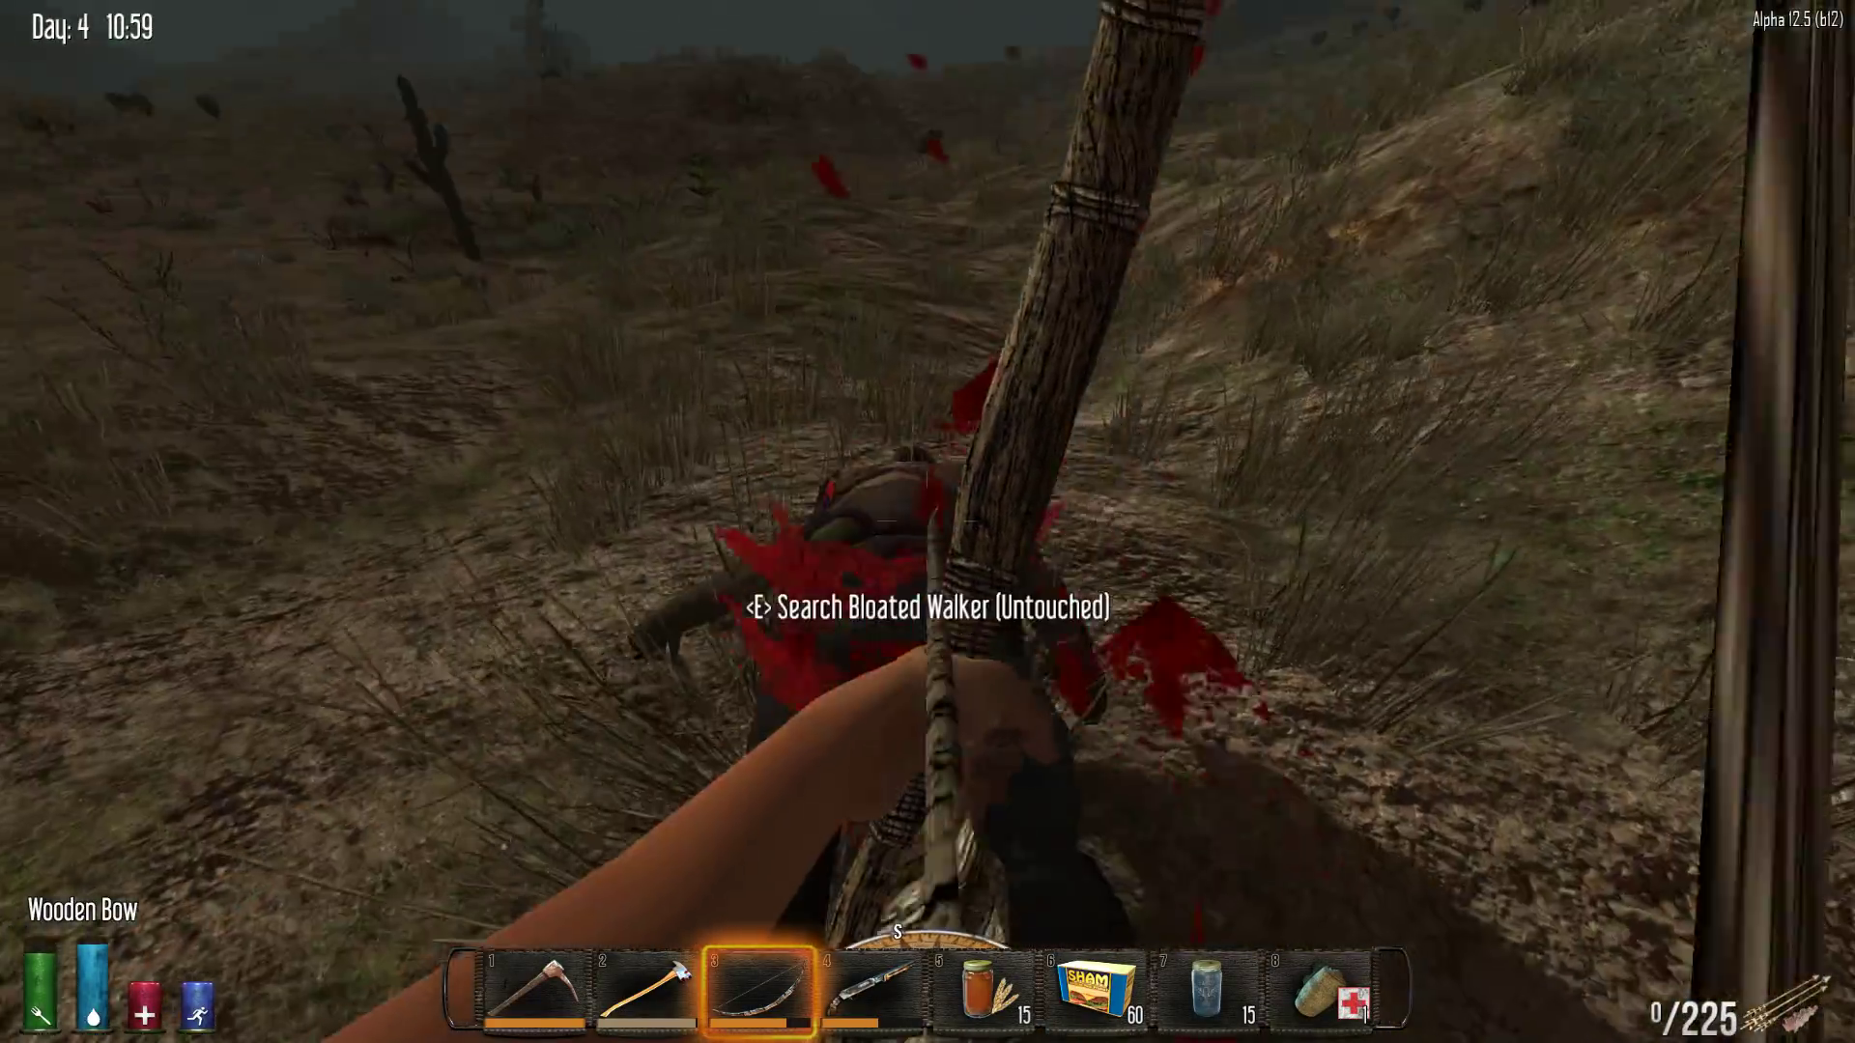
{"action": "key", "text": "e"}
{"action": "key", "text": "Escape"}
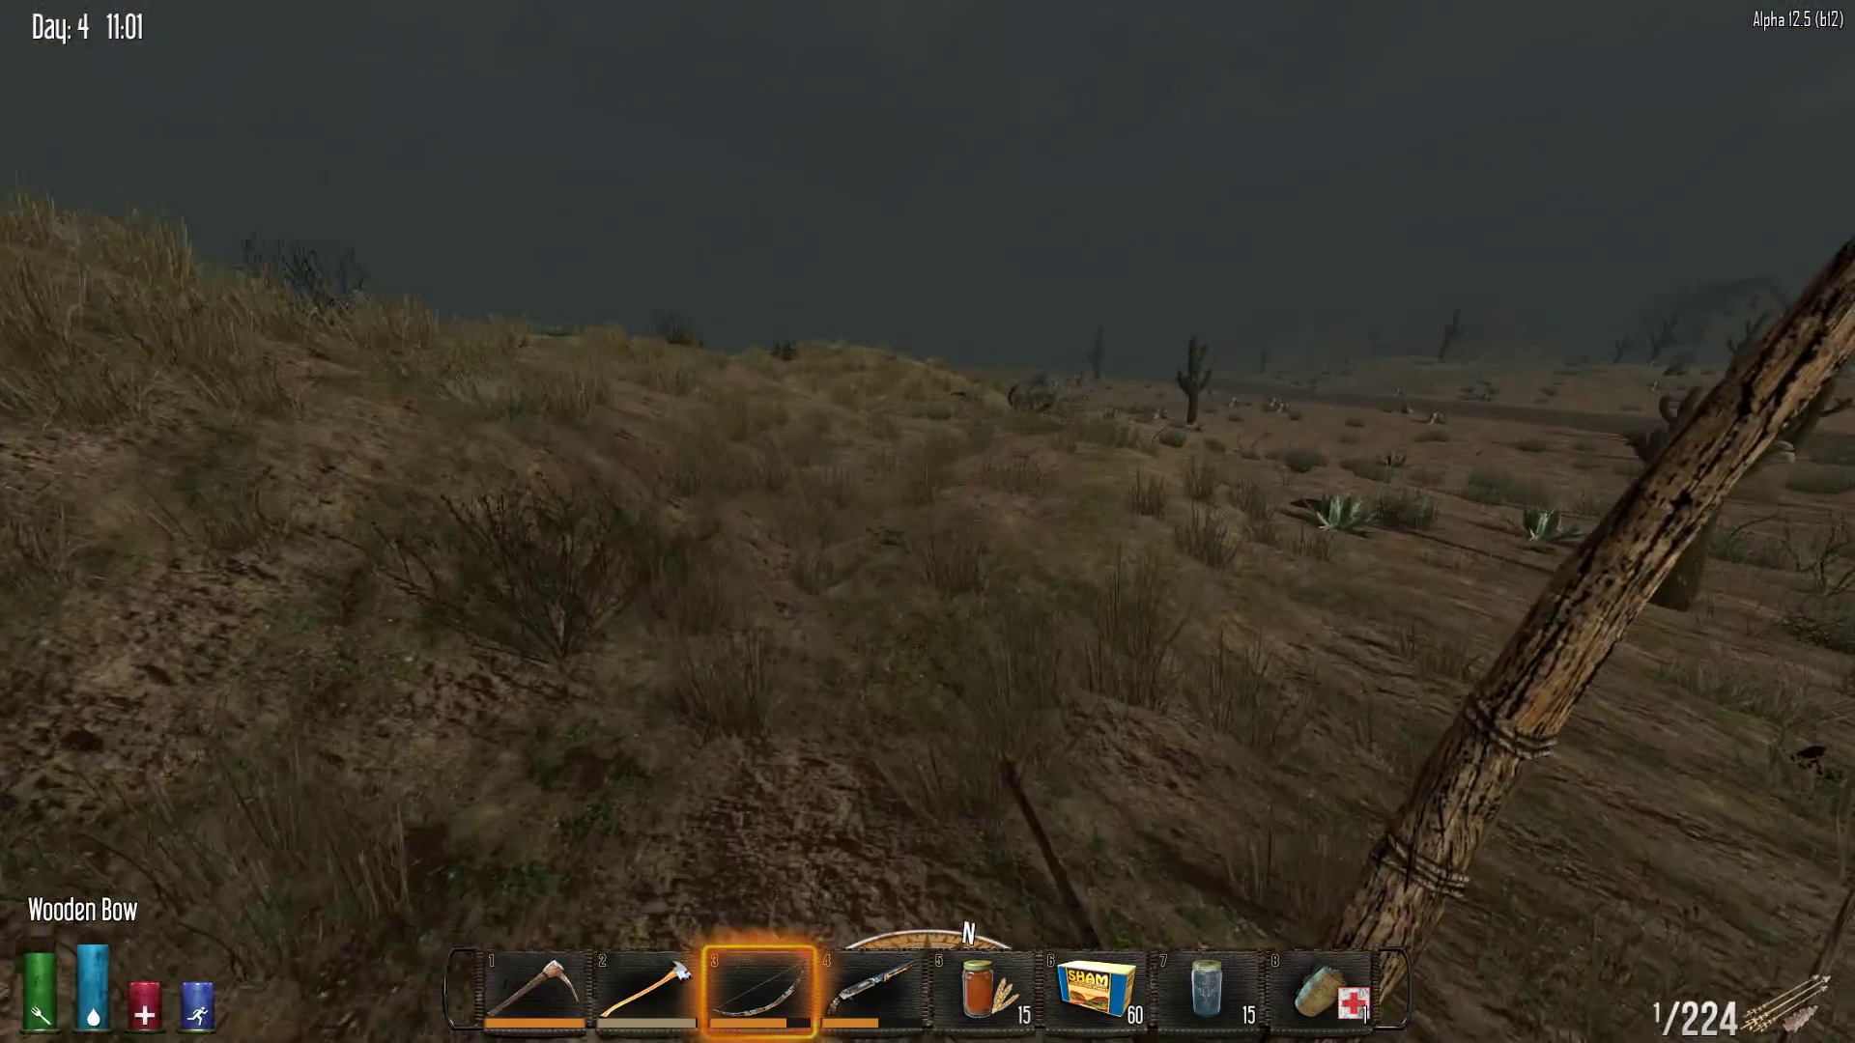
Walk through the cactus desert onto the road facing the lone farmhouse
{"action": "key", "text": "w"}
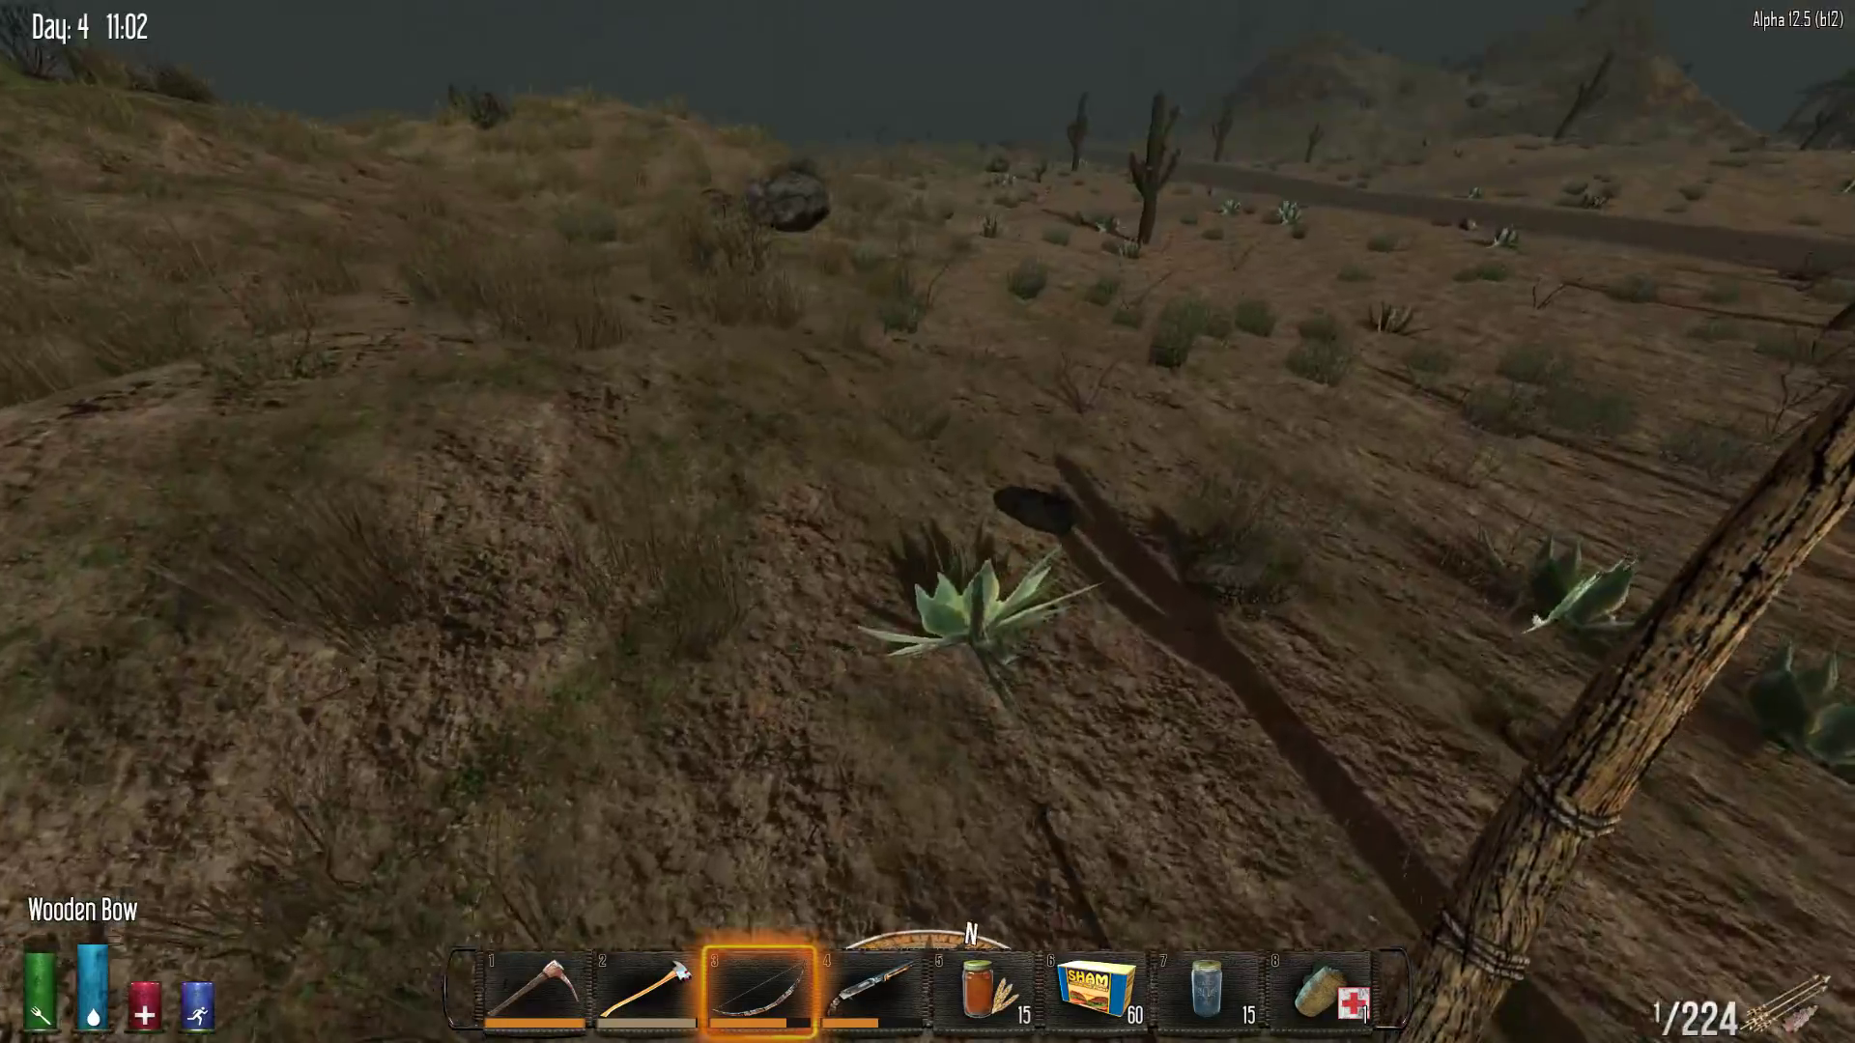
{"action": "key", "text": "w"}
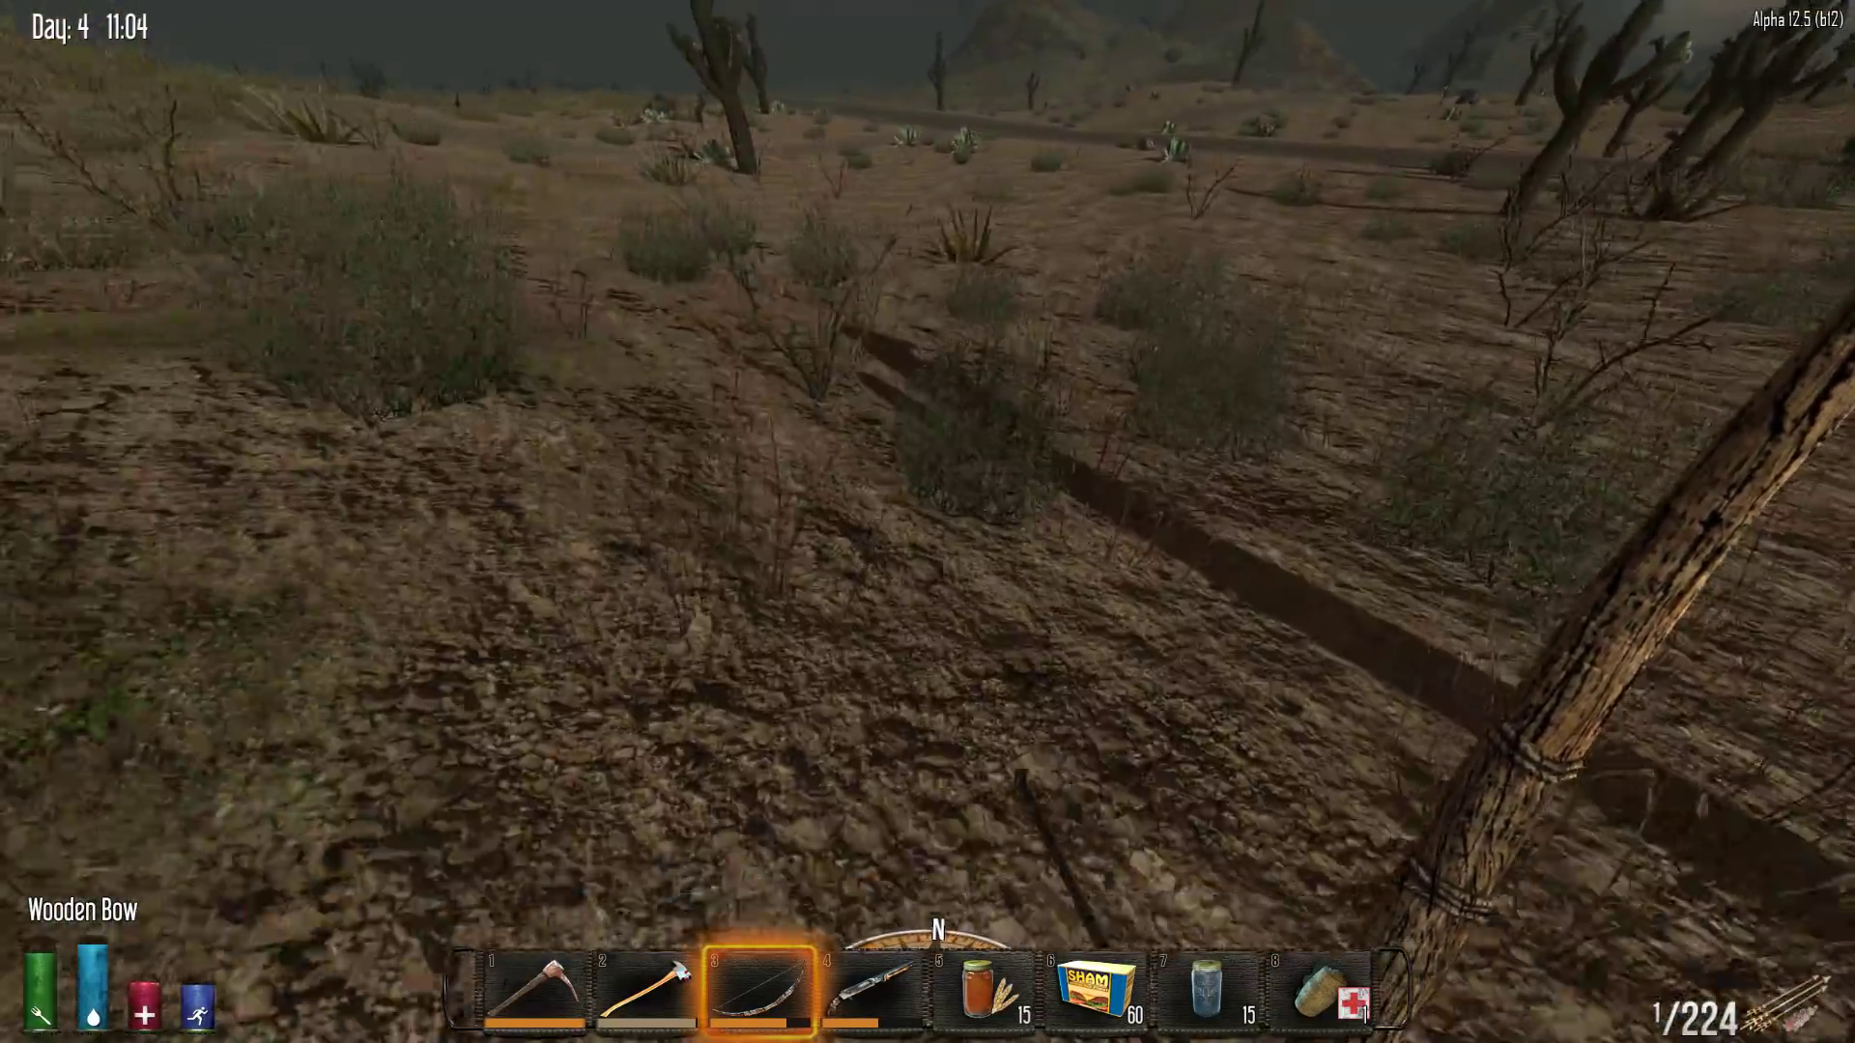
{"action": "key", "text": "w"}
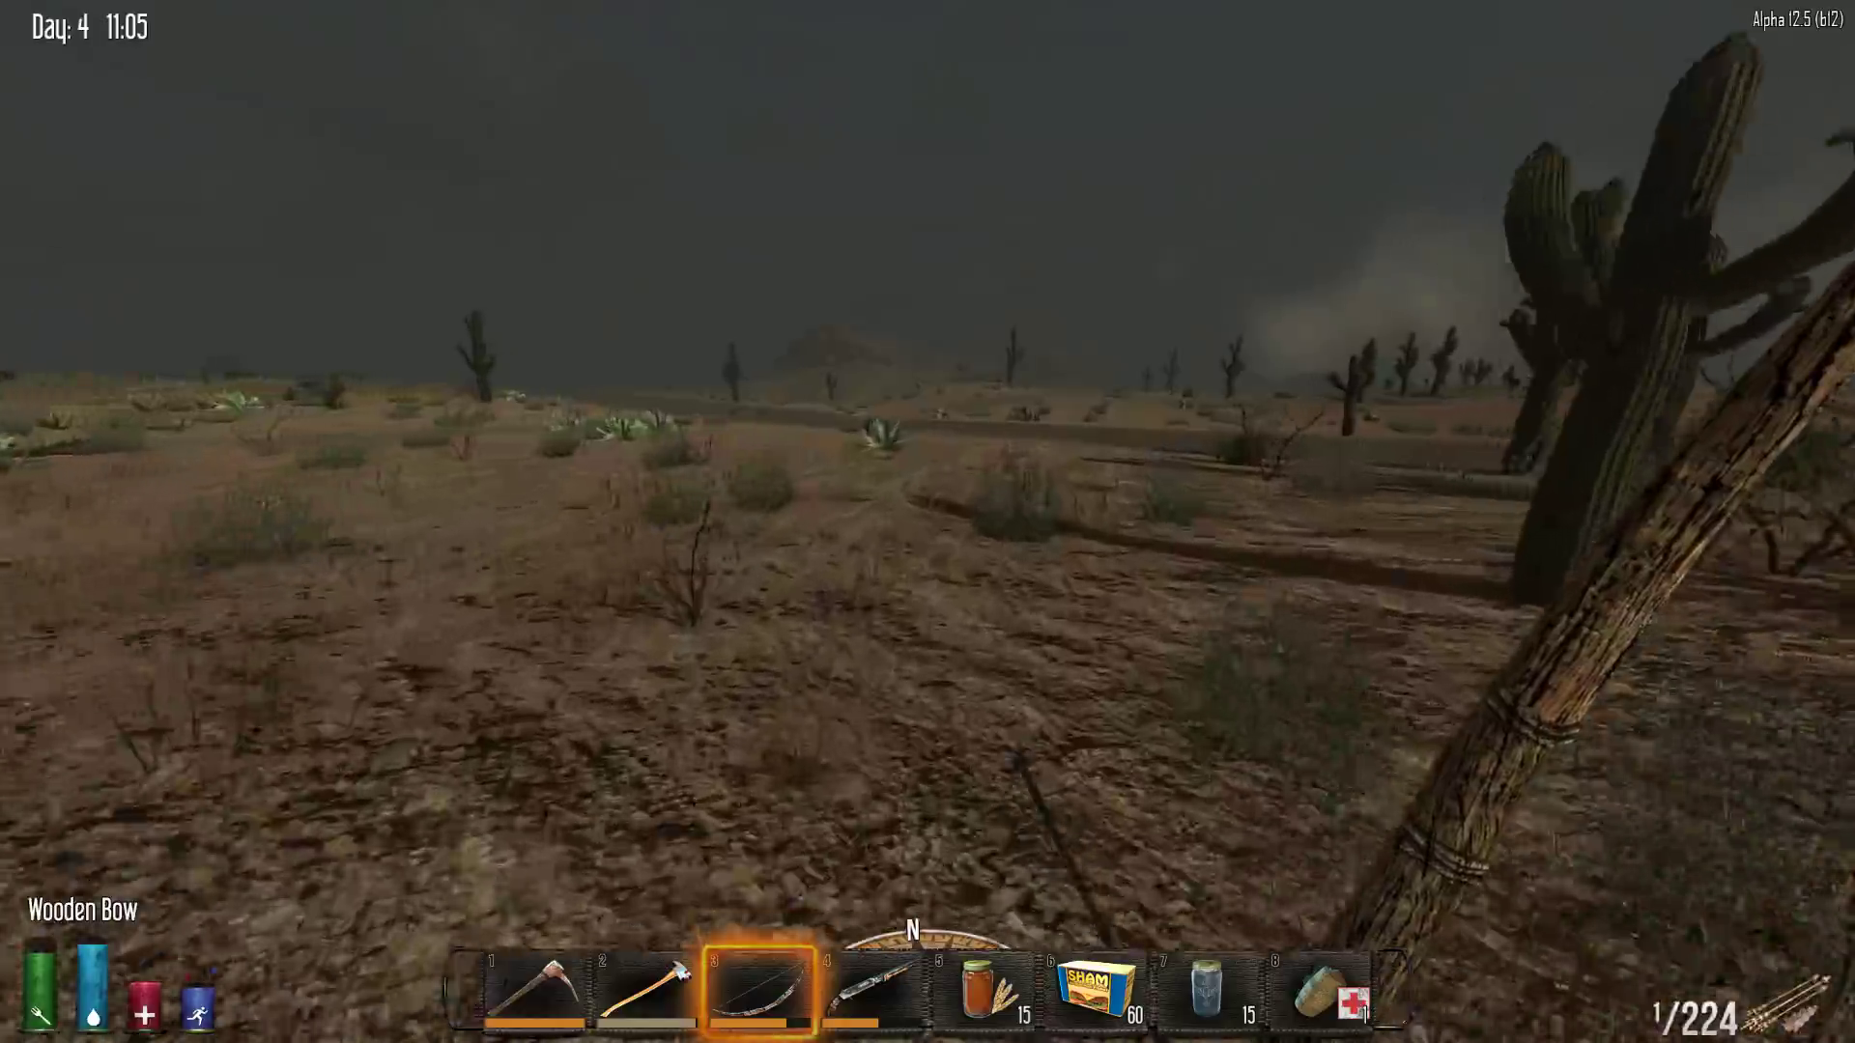
{"action": "key", "text": "w"}
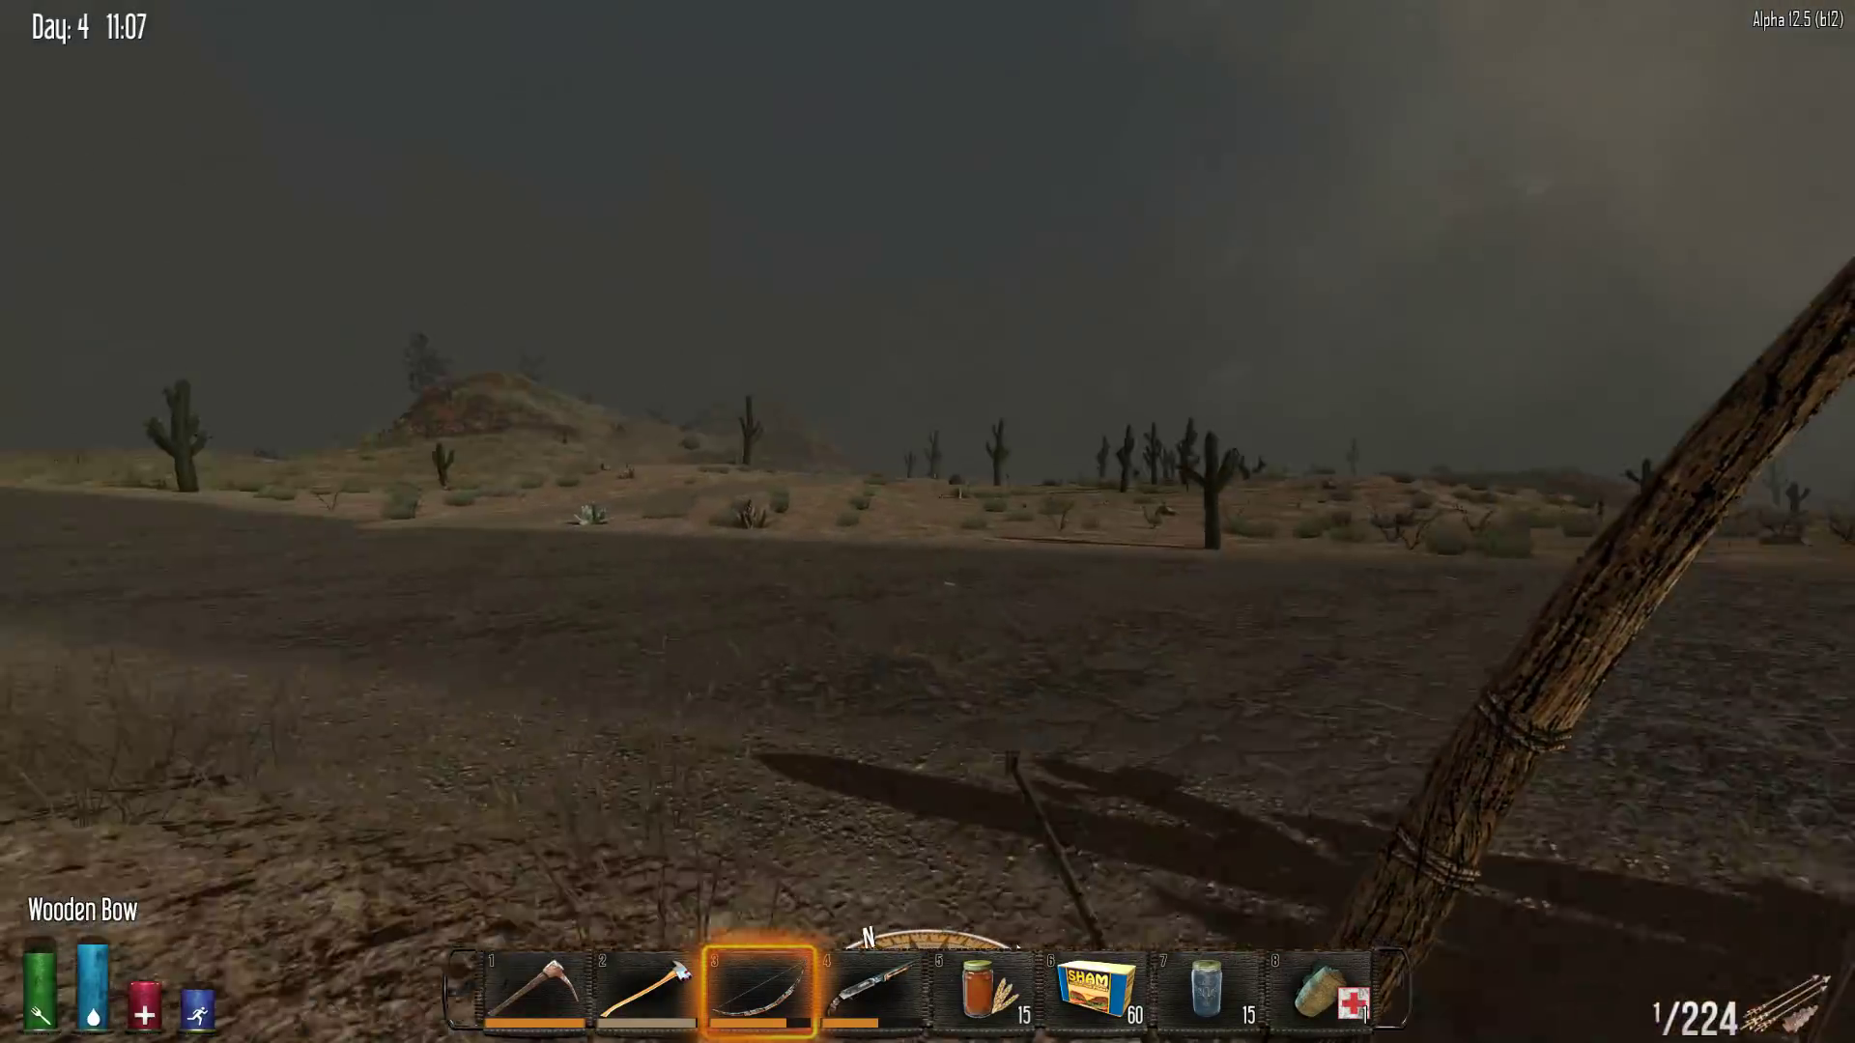
{"action": "key", "text": "w"}
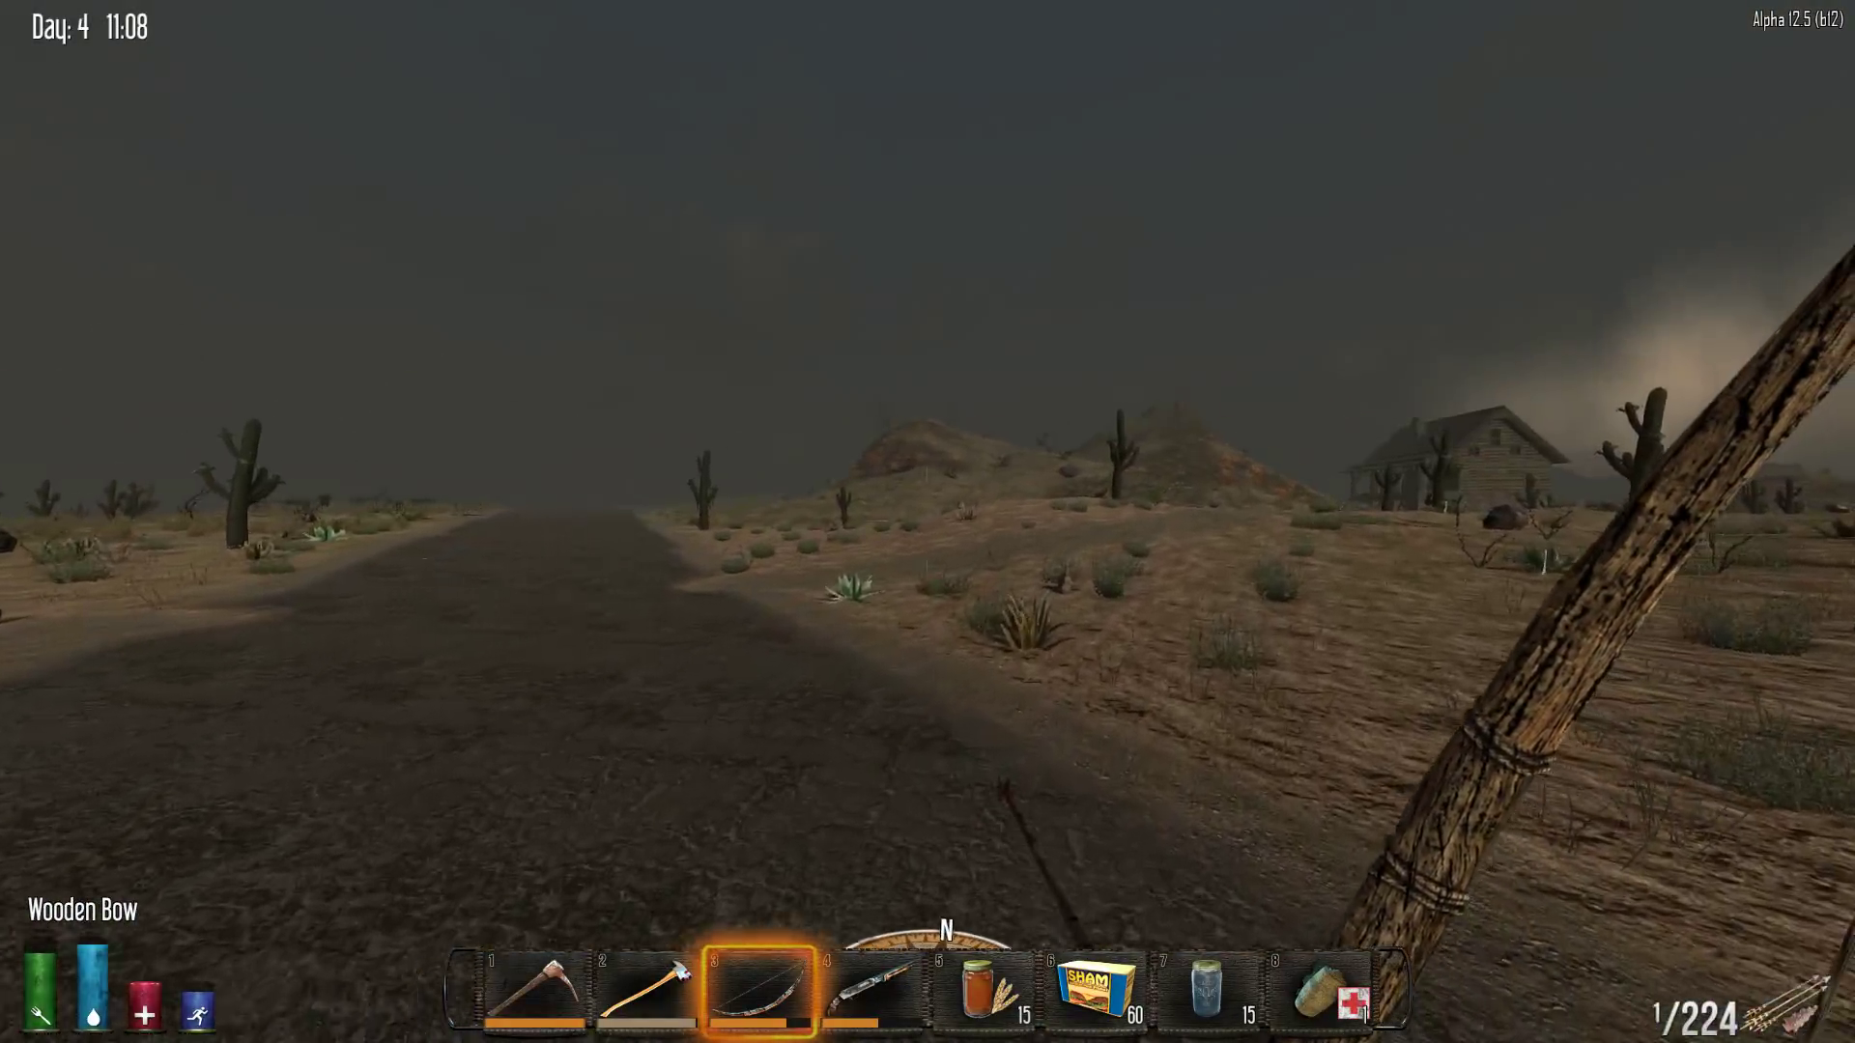
{"action": "key", "text": "w"}
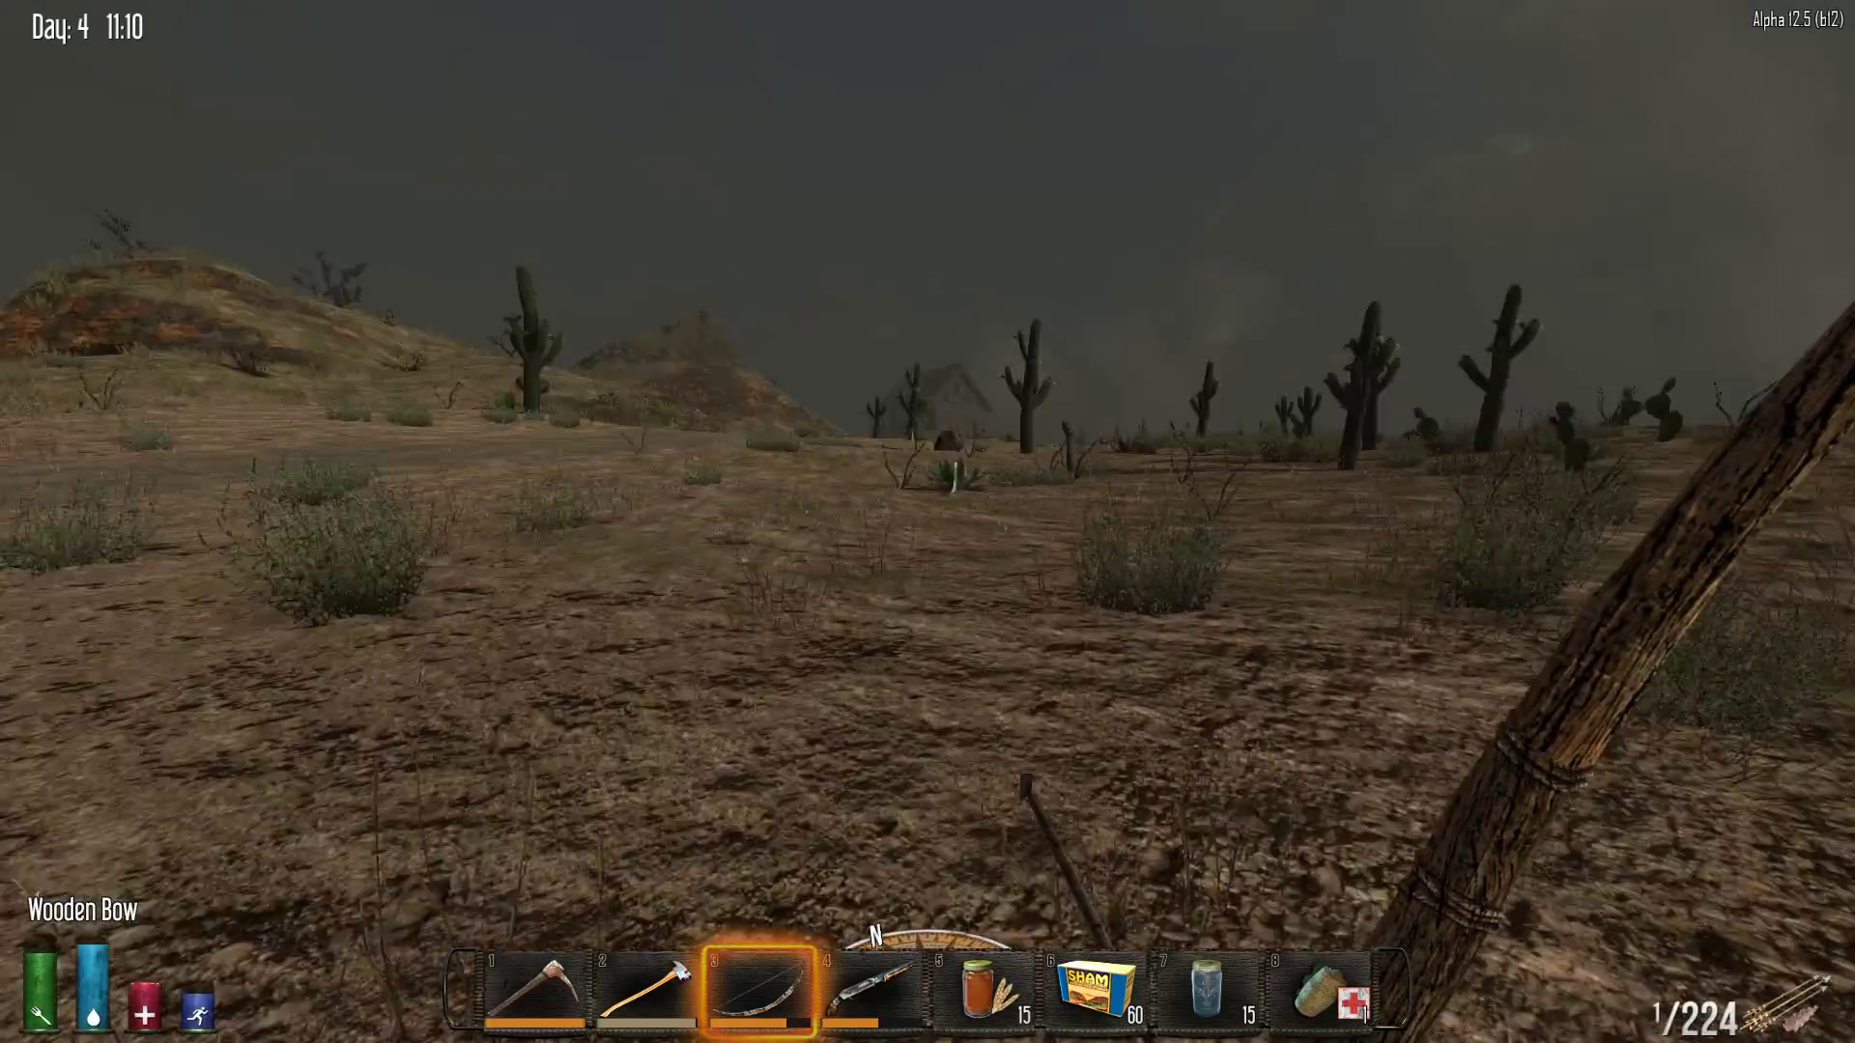
{"action": "key", "text": "s"}
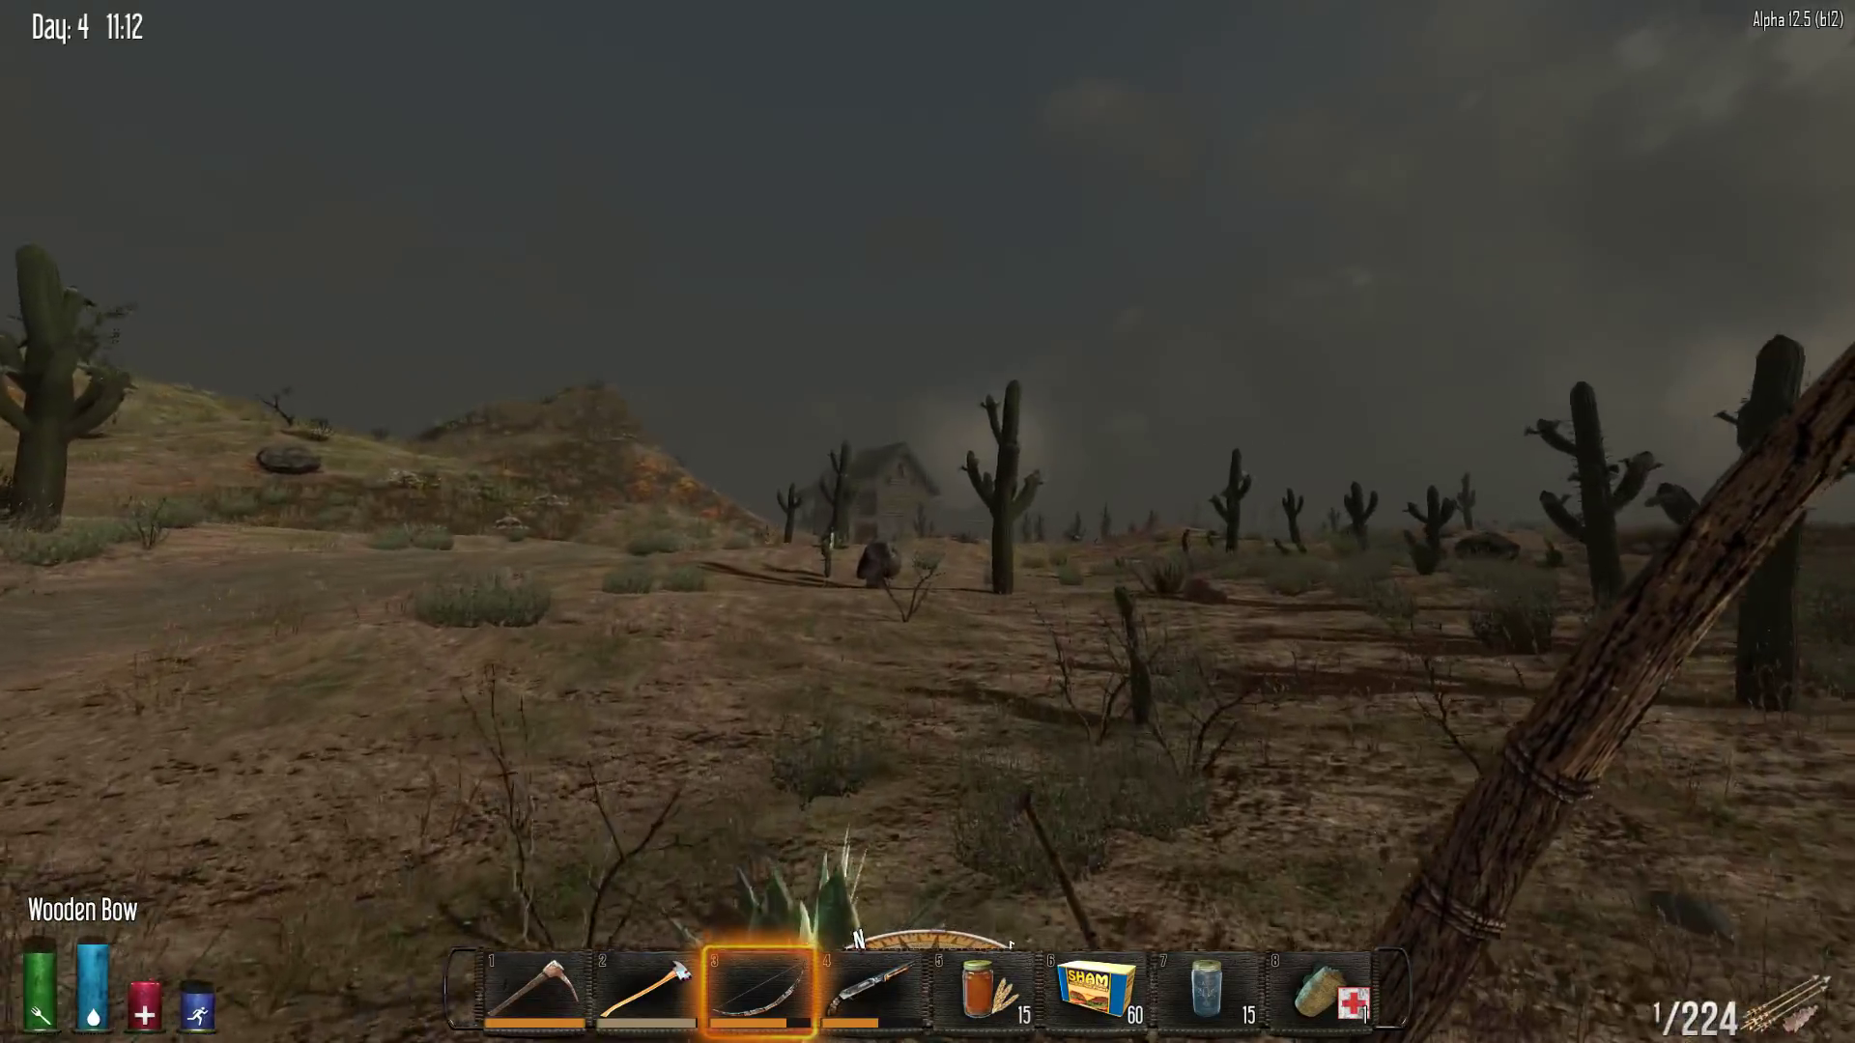
{"action": "key", "text": "w"}
{"action": "key", "text": "s"}
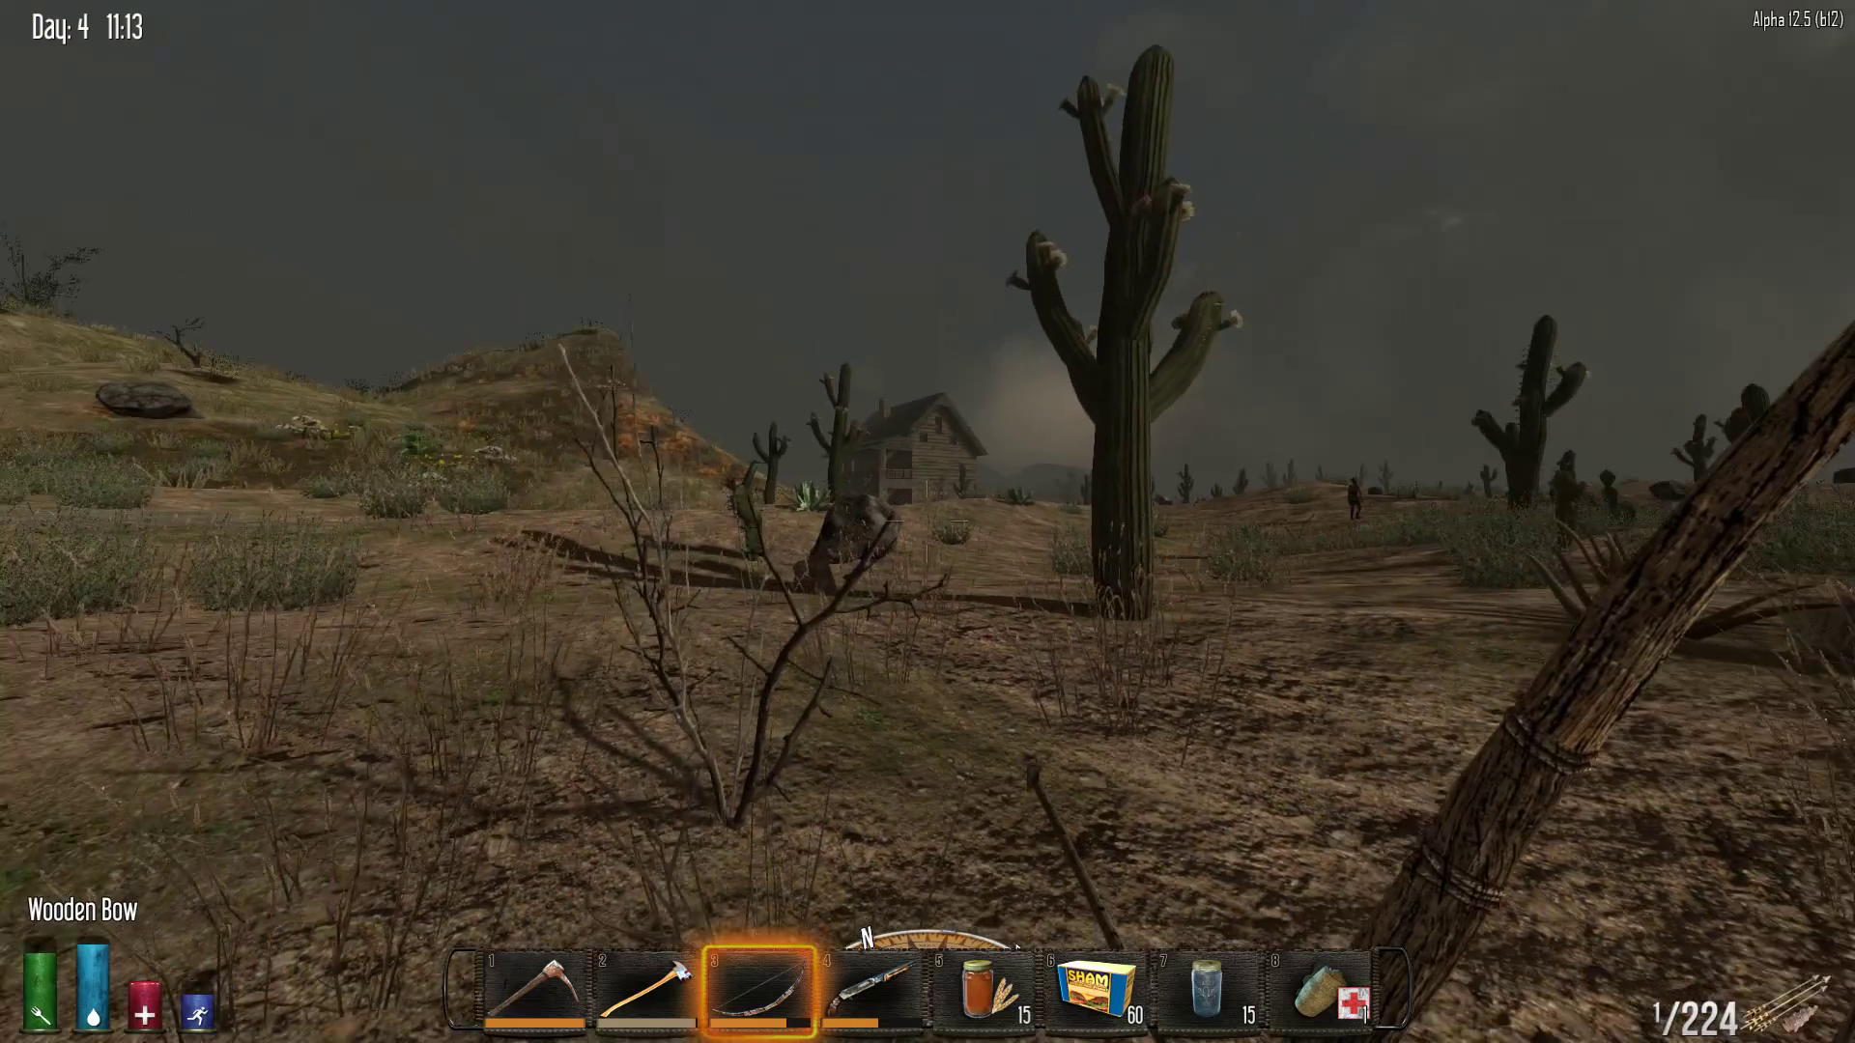
{"action": "key", "text": "m"}
Pan the world map across the explored areas, then close it
{"action": "mouse_move", "coordinate": [944, 538]}
{"action": "left_mouse_down"}
{"action": "mouse_move", "coordinate": [720, 655]}
{"action": "mouse_move", "coordinate": [862, 551]}
{"action": "left_mouse_up"}
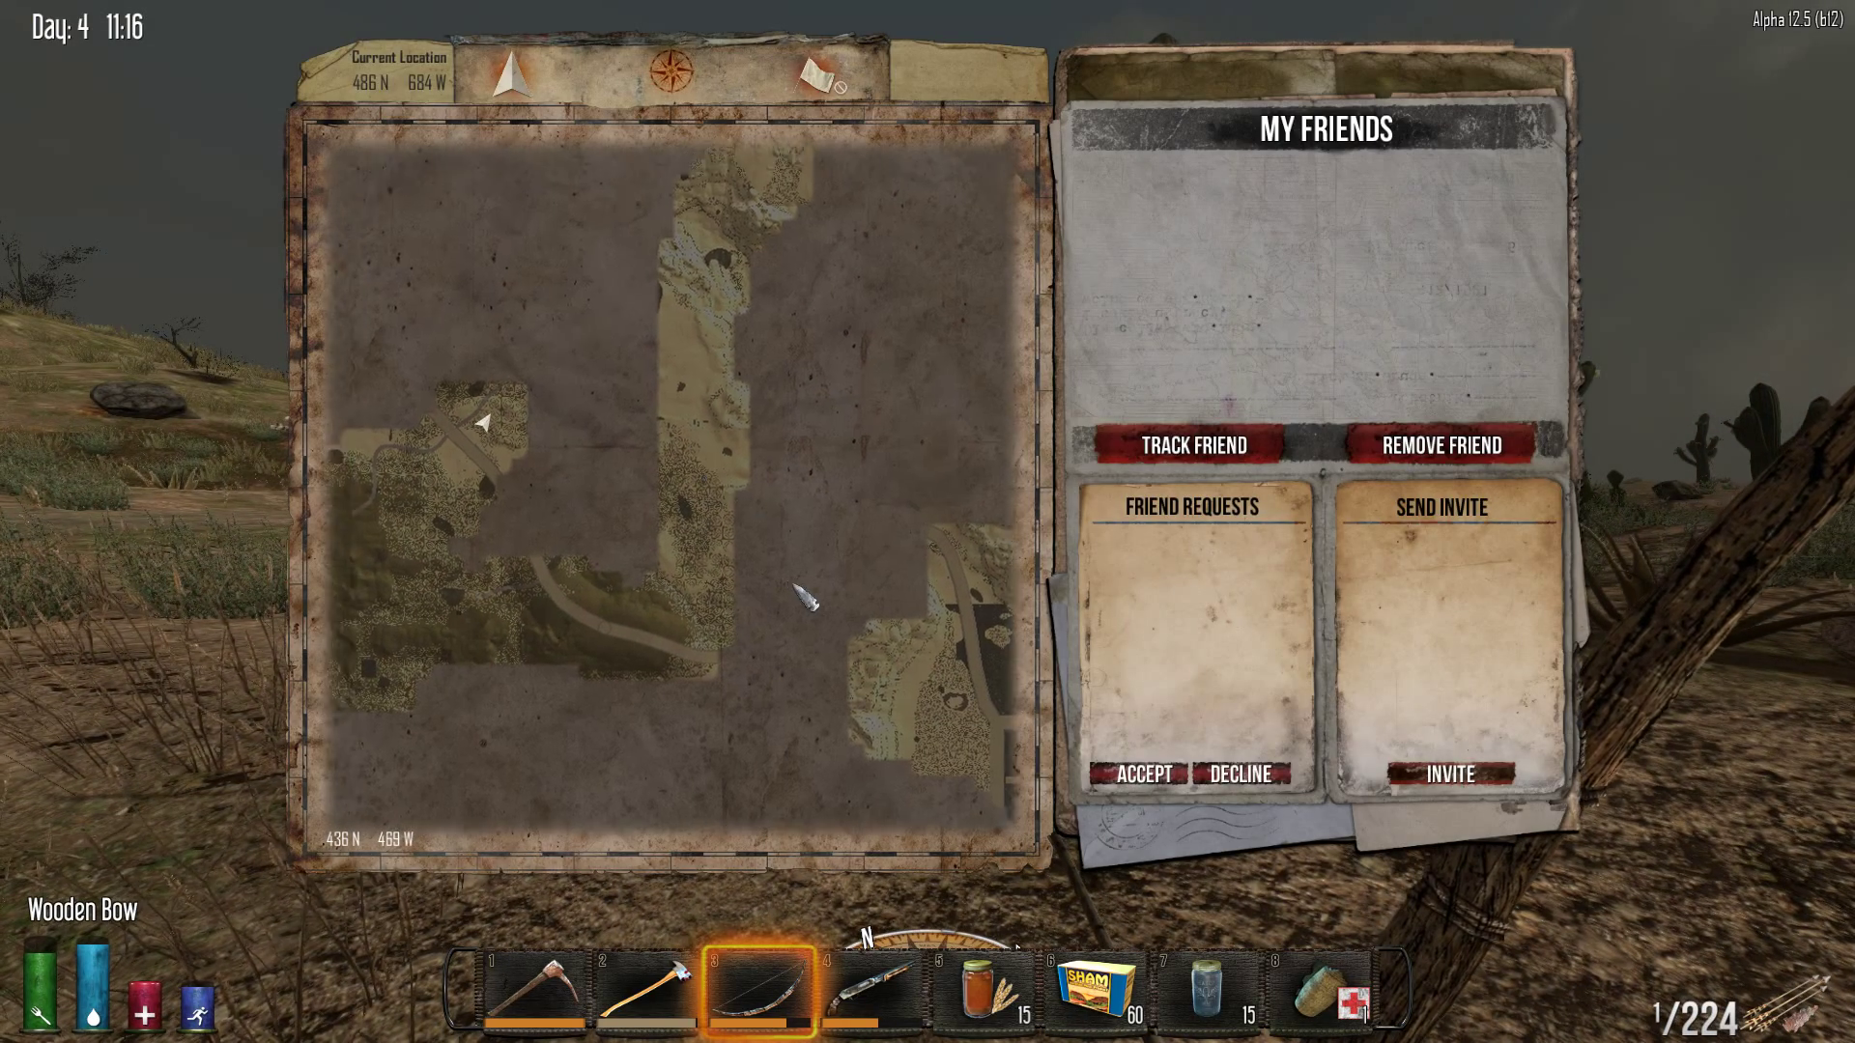
{"action": "left_click_drag", "start_coordinate": [710, 419], "coordinate": [542, 613]}
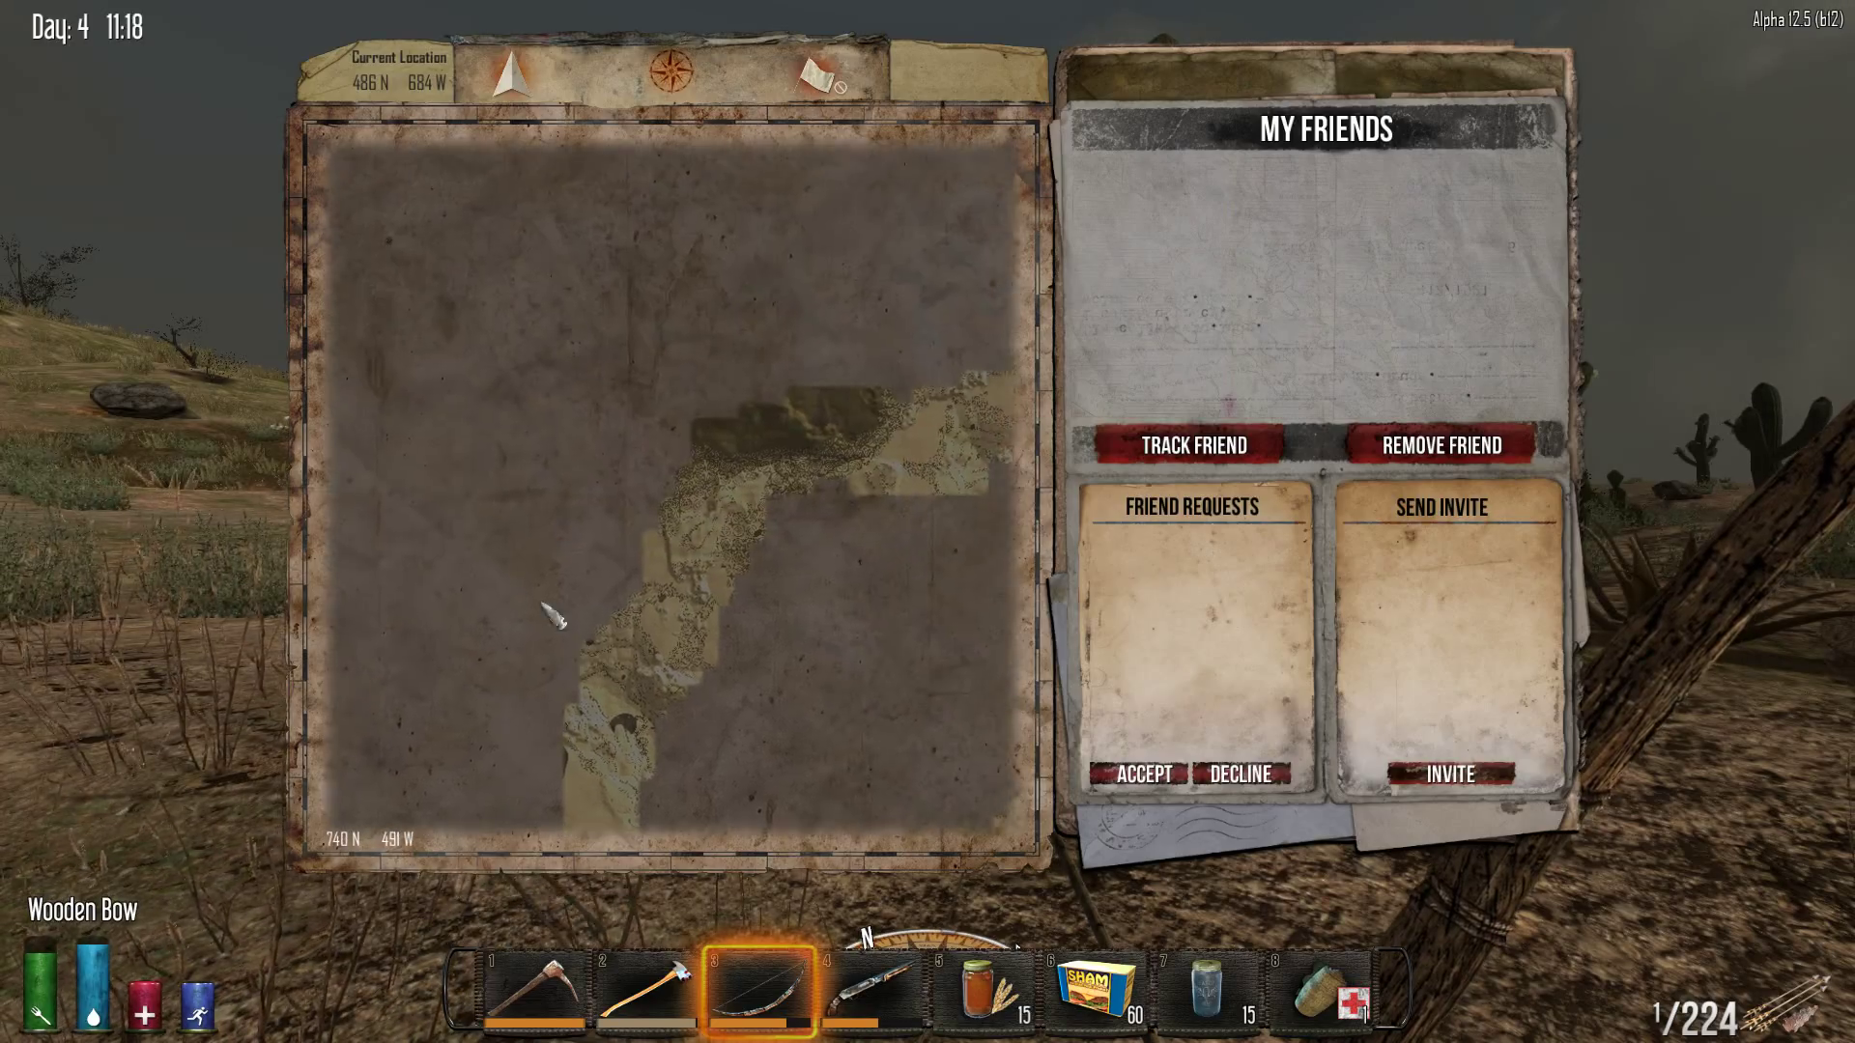
{"action": "left_click_drag", "start_coordinate": [824, 609], "coordinate": [651, 682]}
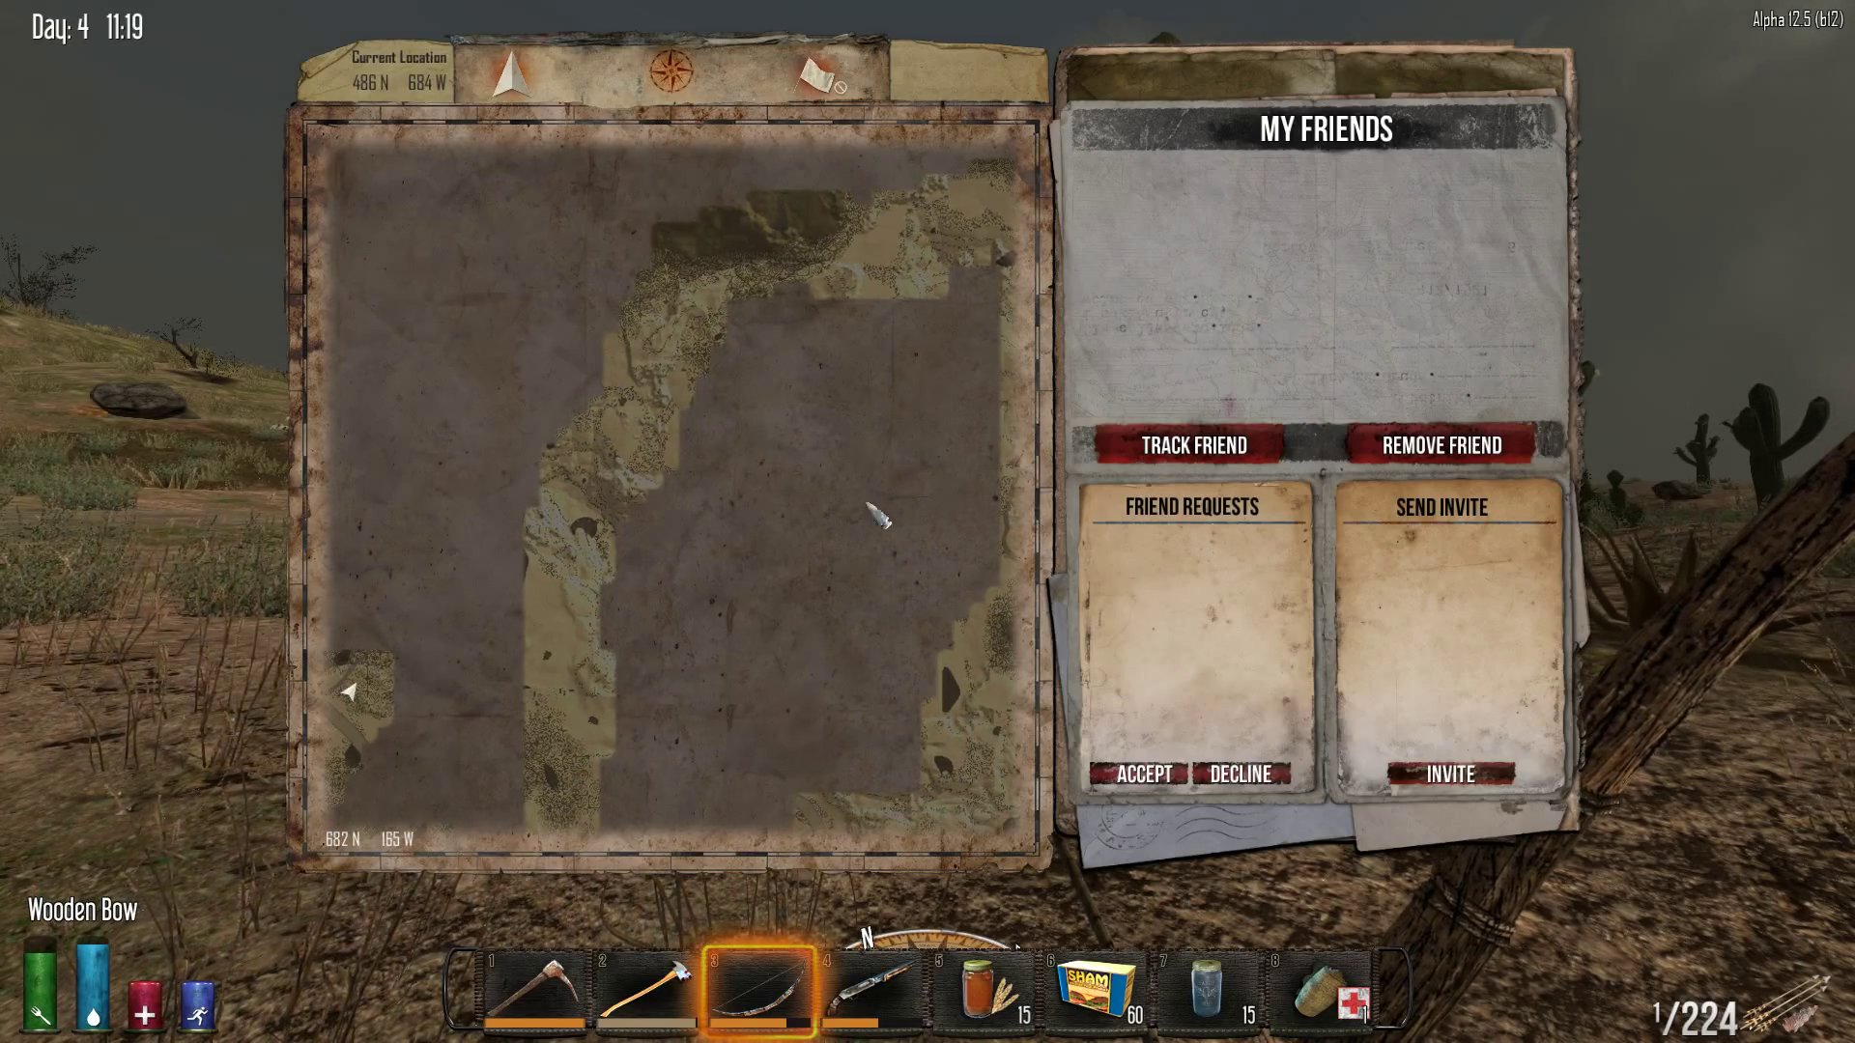
{"action": "key", "text": "m"}
Walk past the farmhouse into the open hazy desert
{"action": "key", "text": "w"}
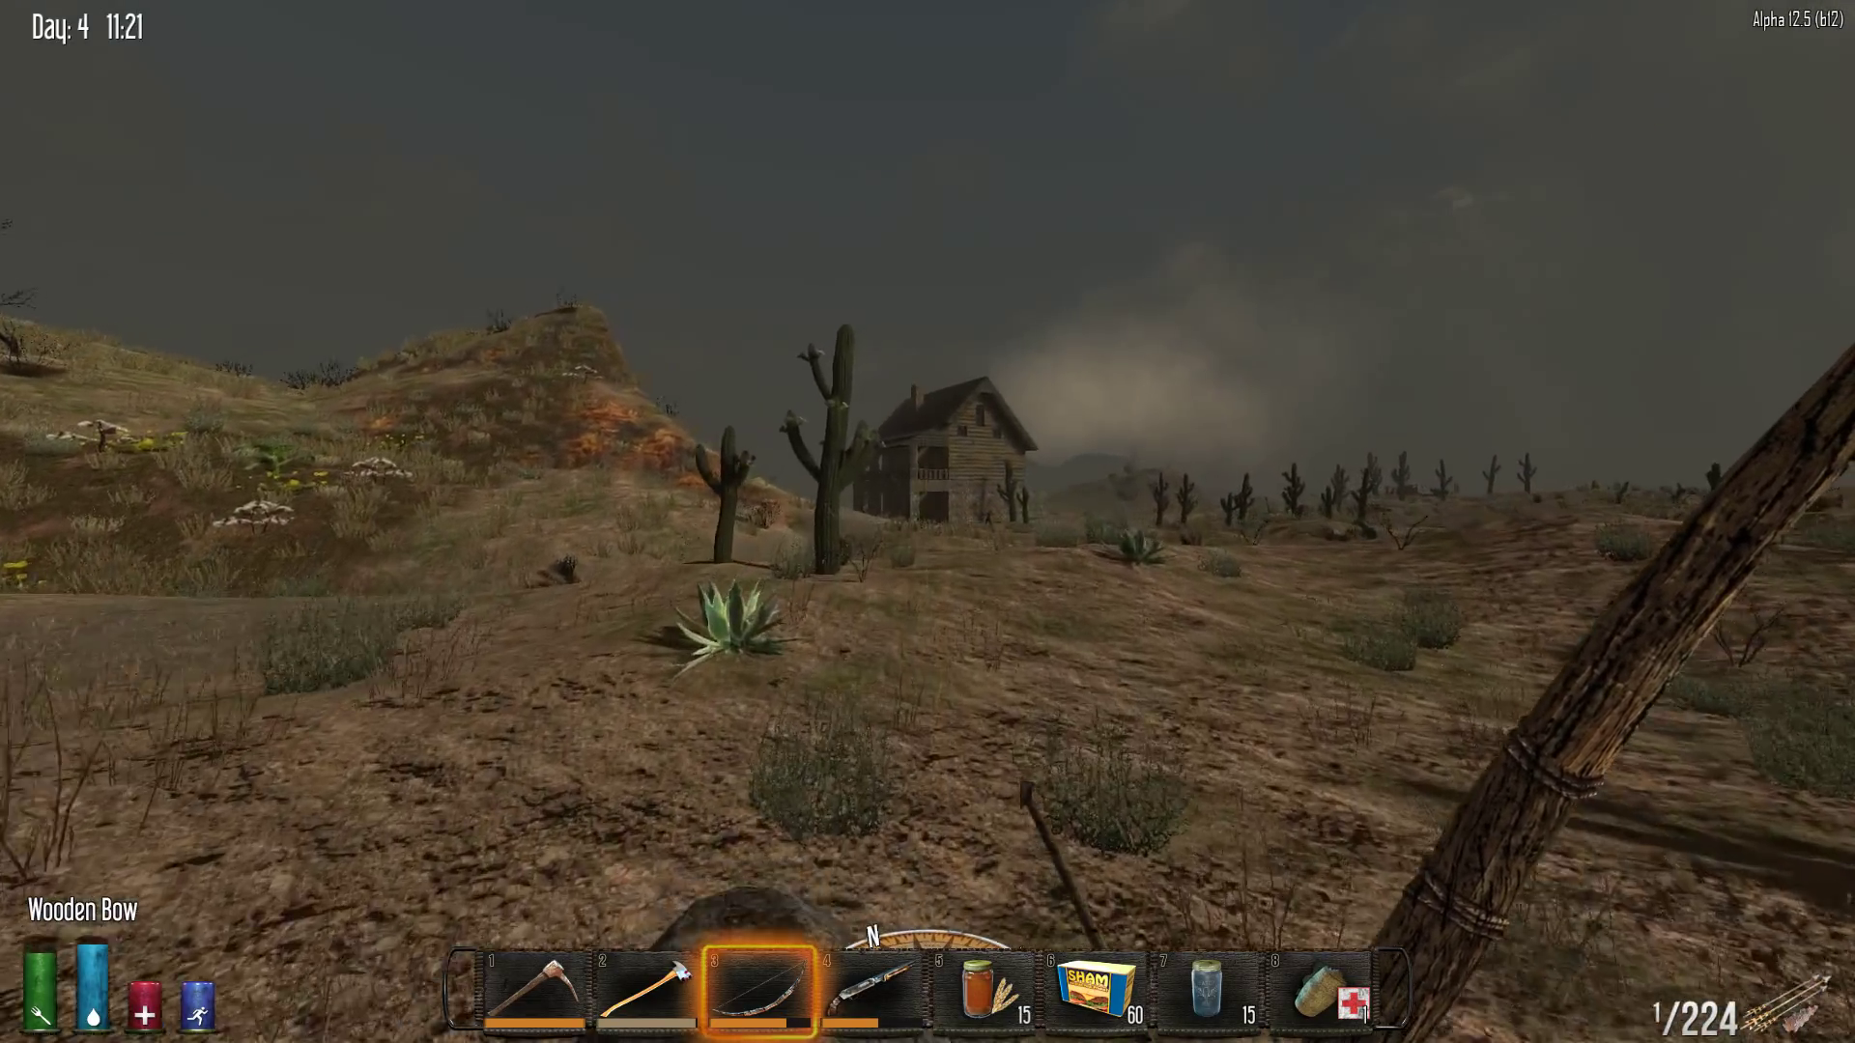
{"action": "key", "text": "w"}
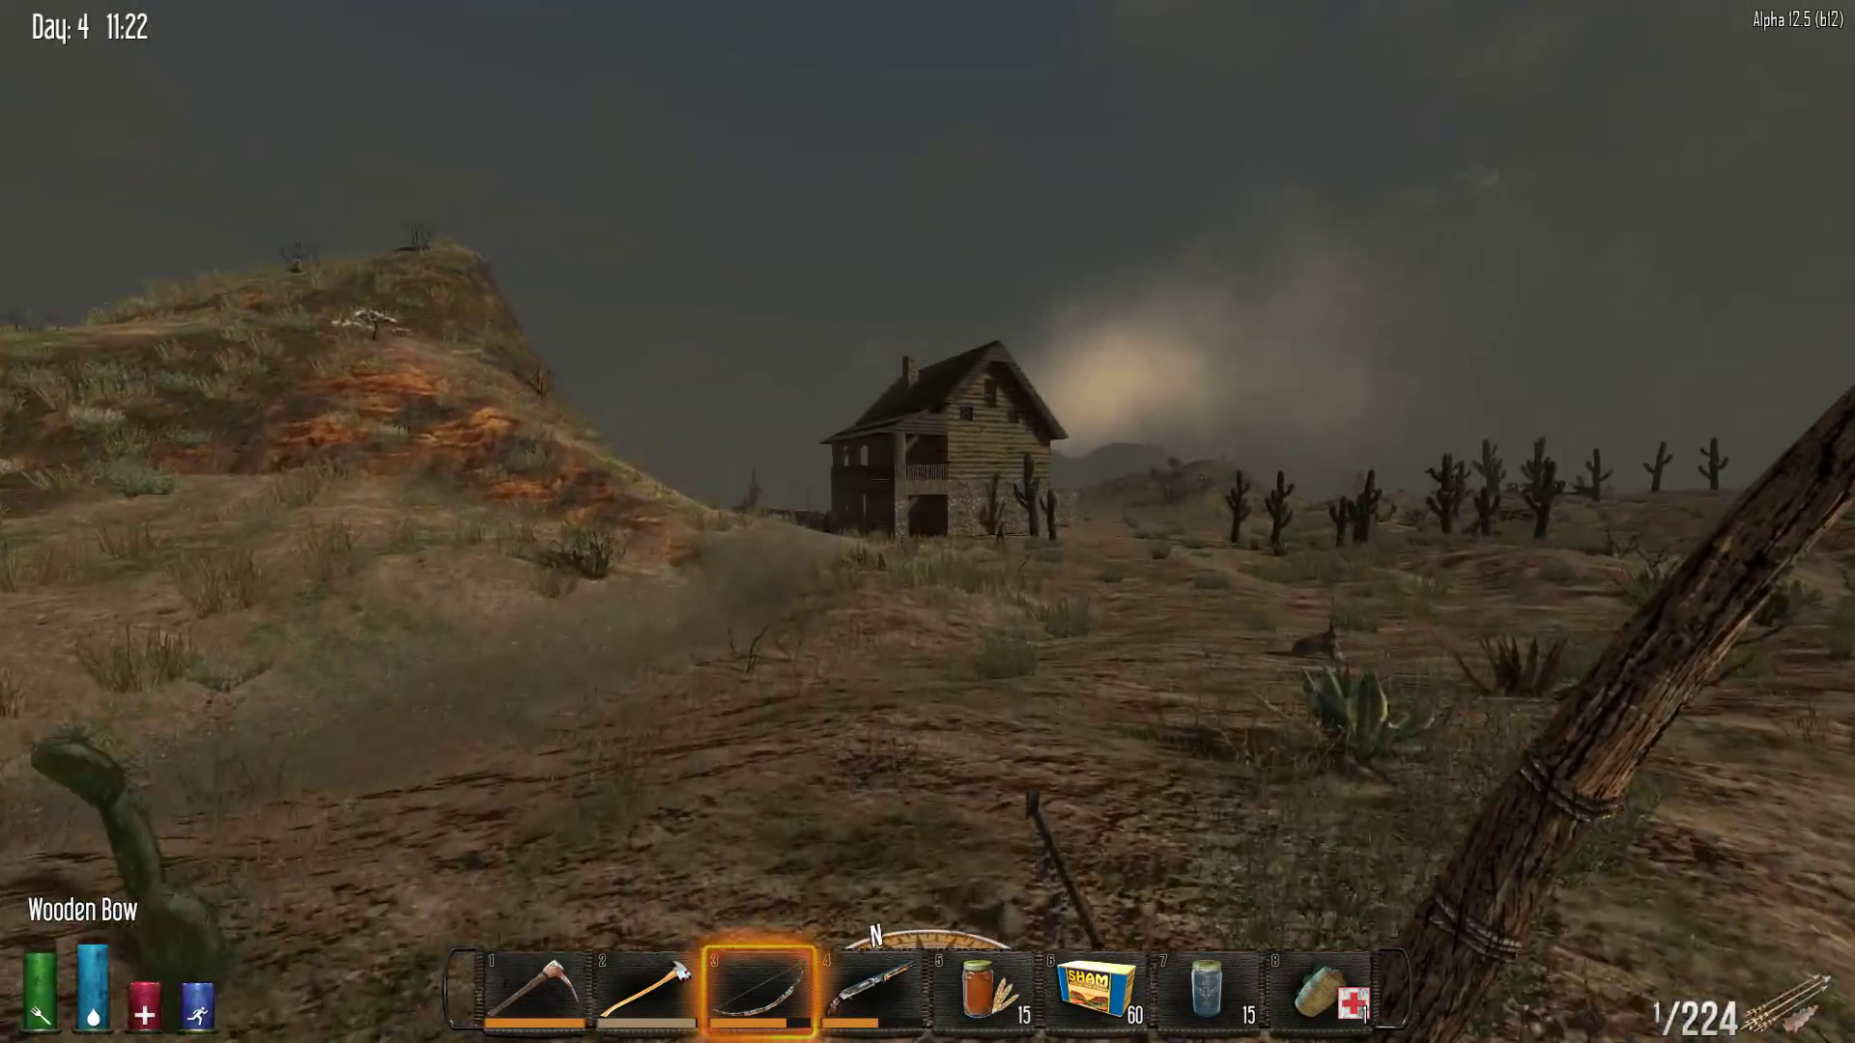
{"action": "key", "text": "w"}
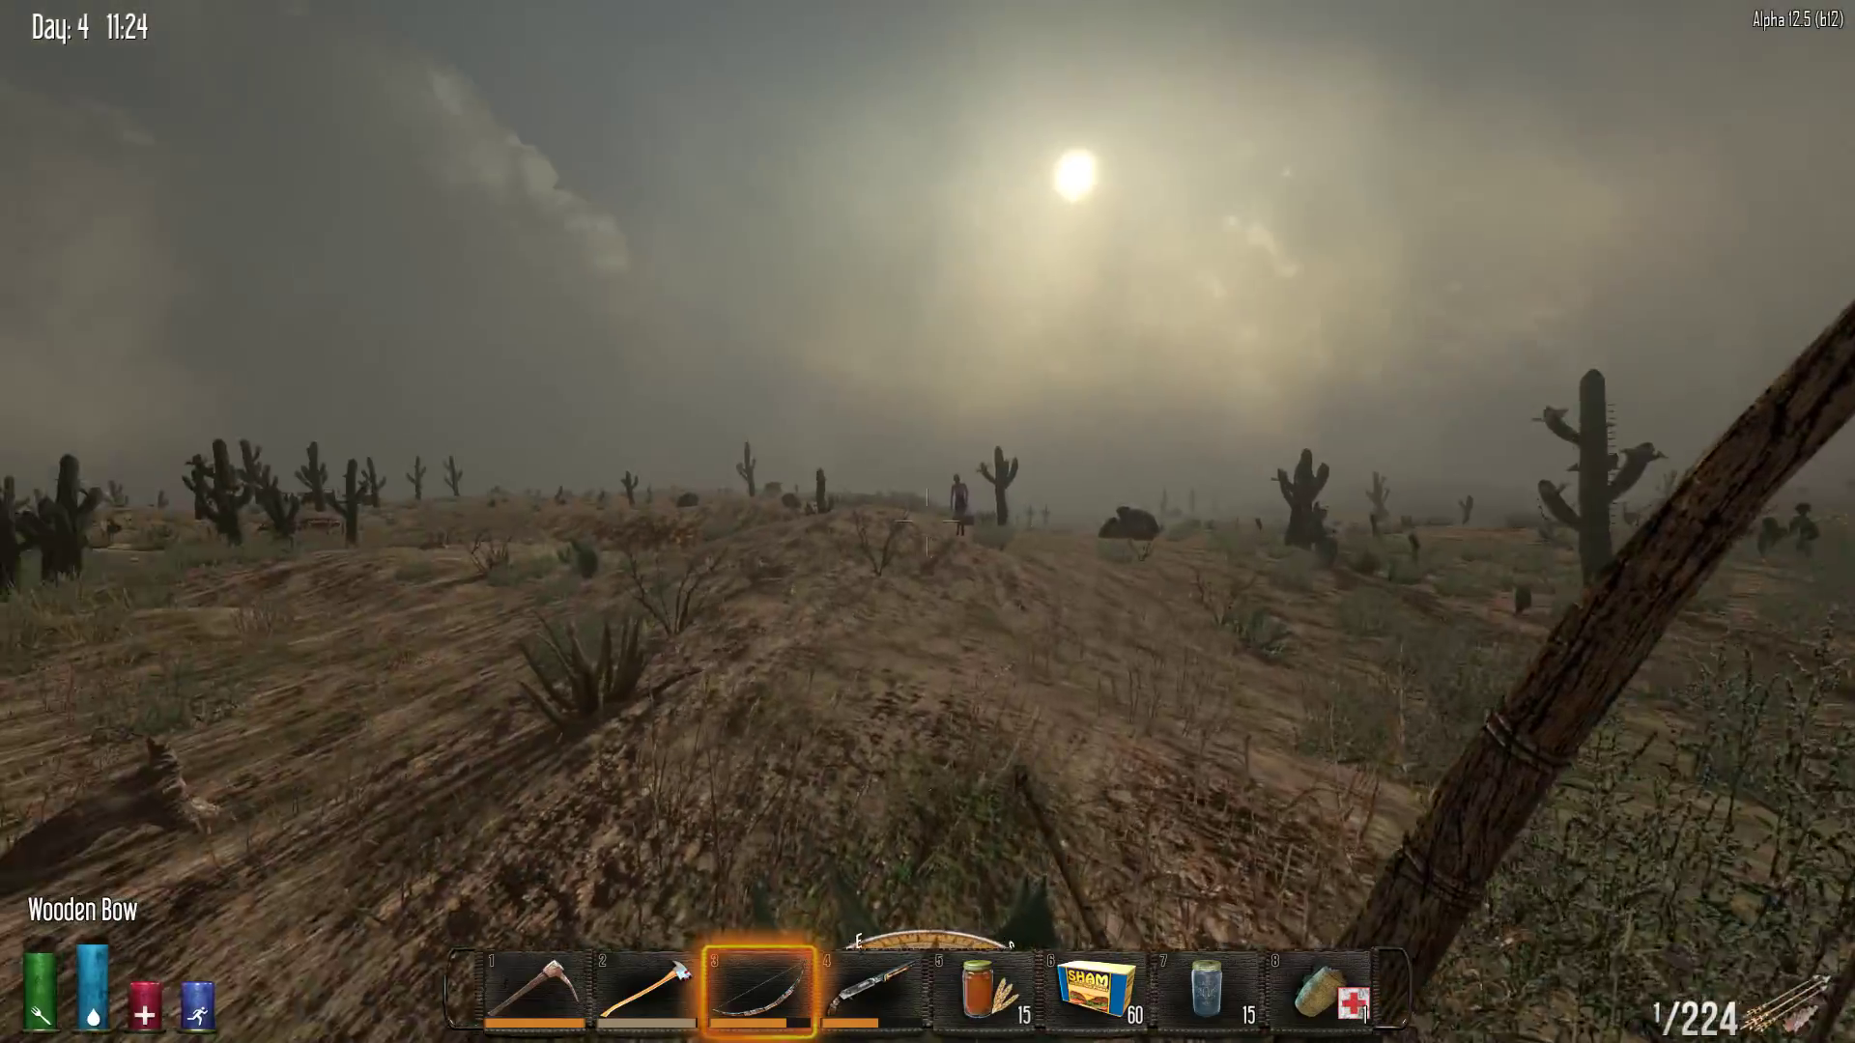
Bring down the hillside zombie with bow arrows and open its duffle bag
{"action": "left_click", "coordinate": [927, 522]}
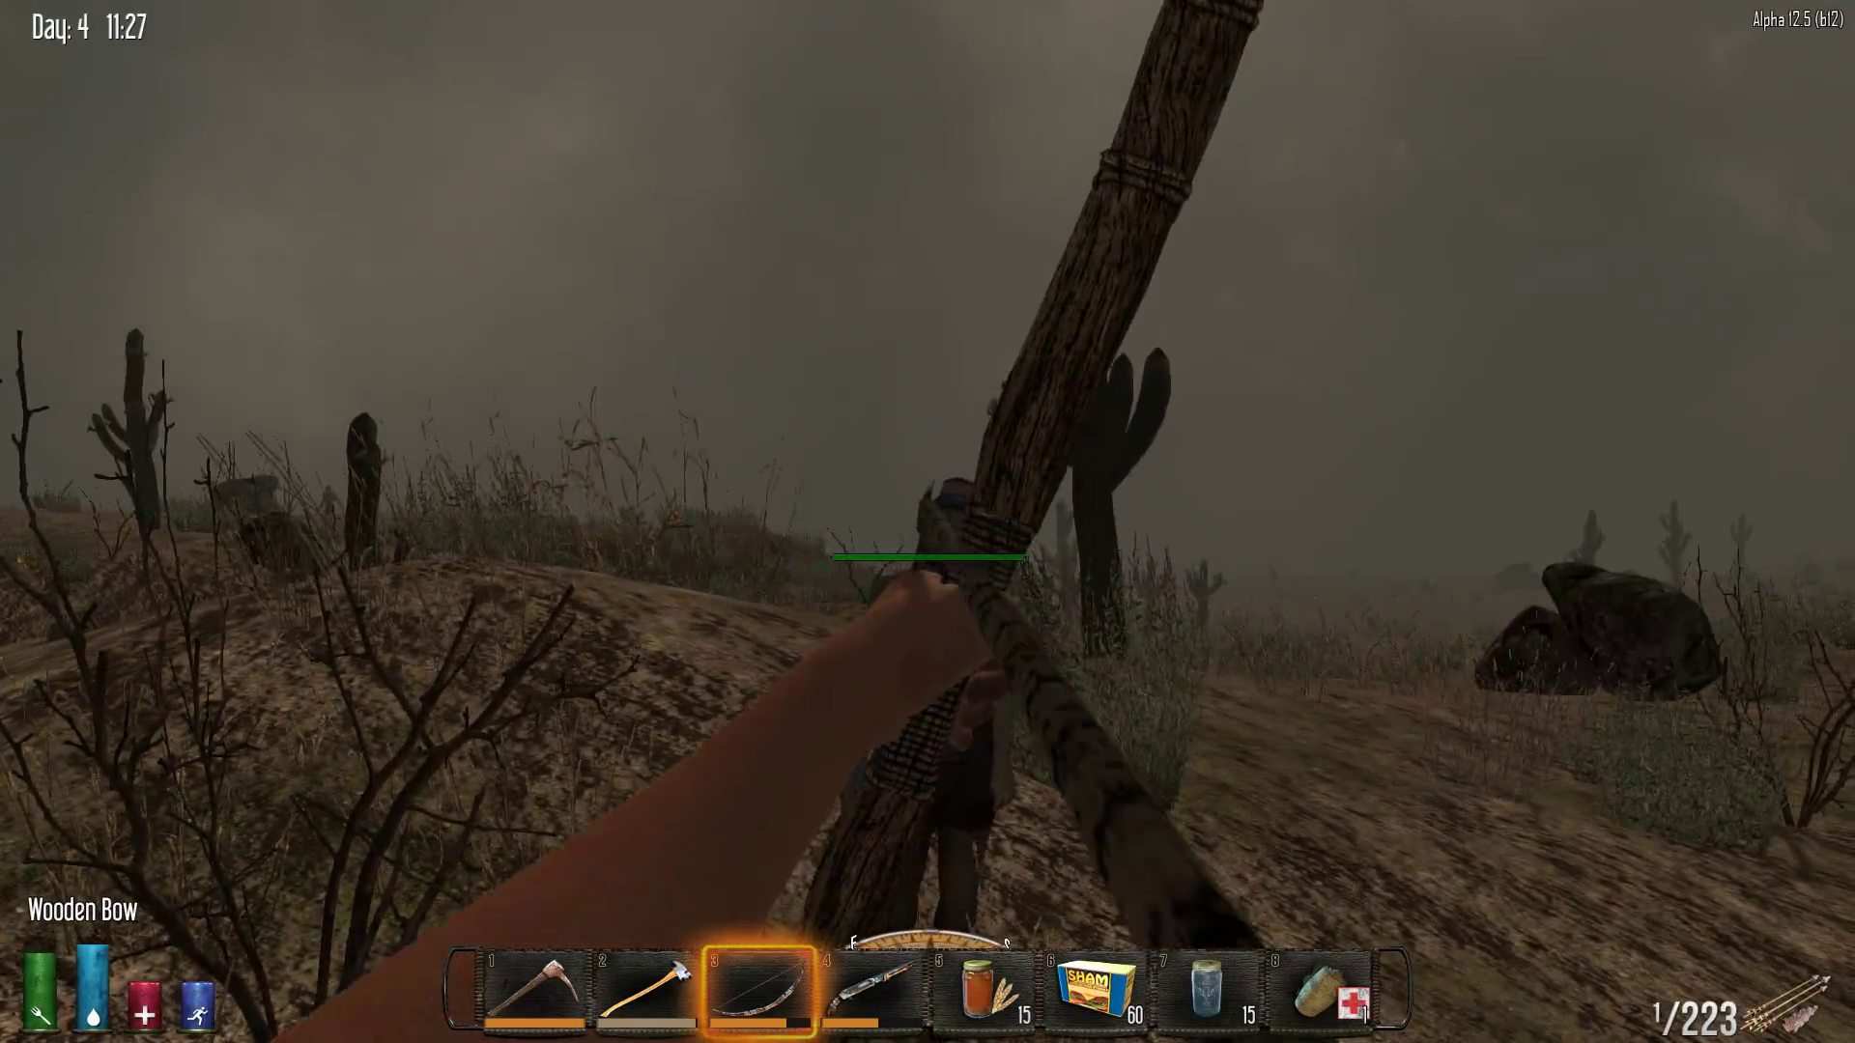
{"action": "left_click", "coordinate": [928, 523]}
{"action": "key", "text": "r"}
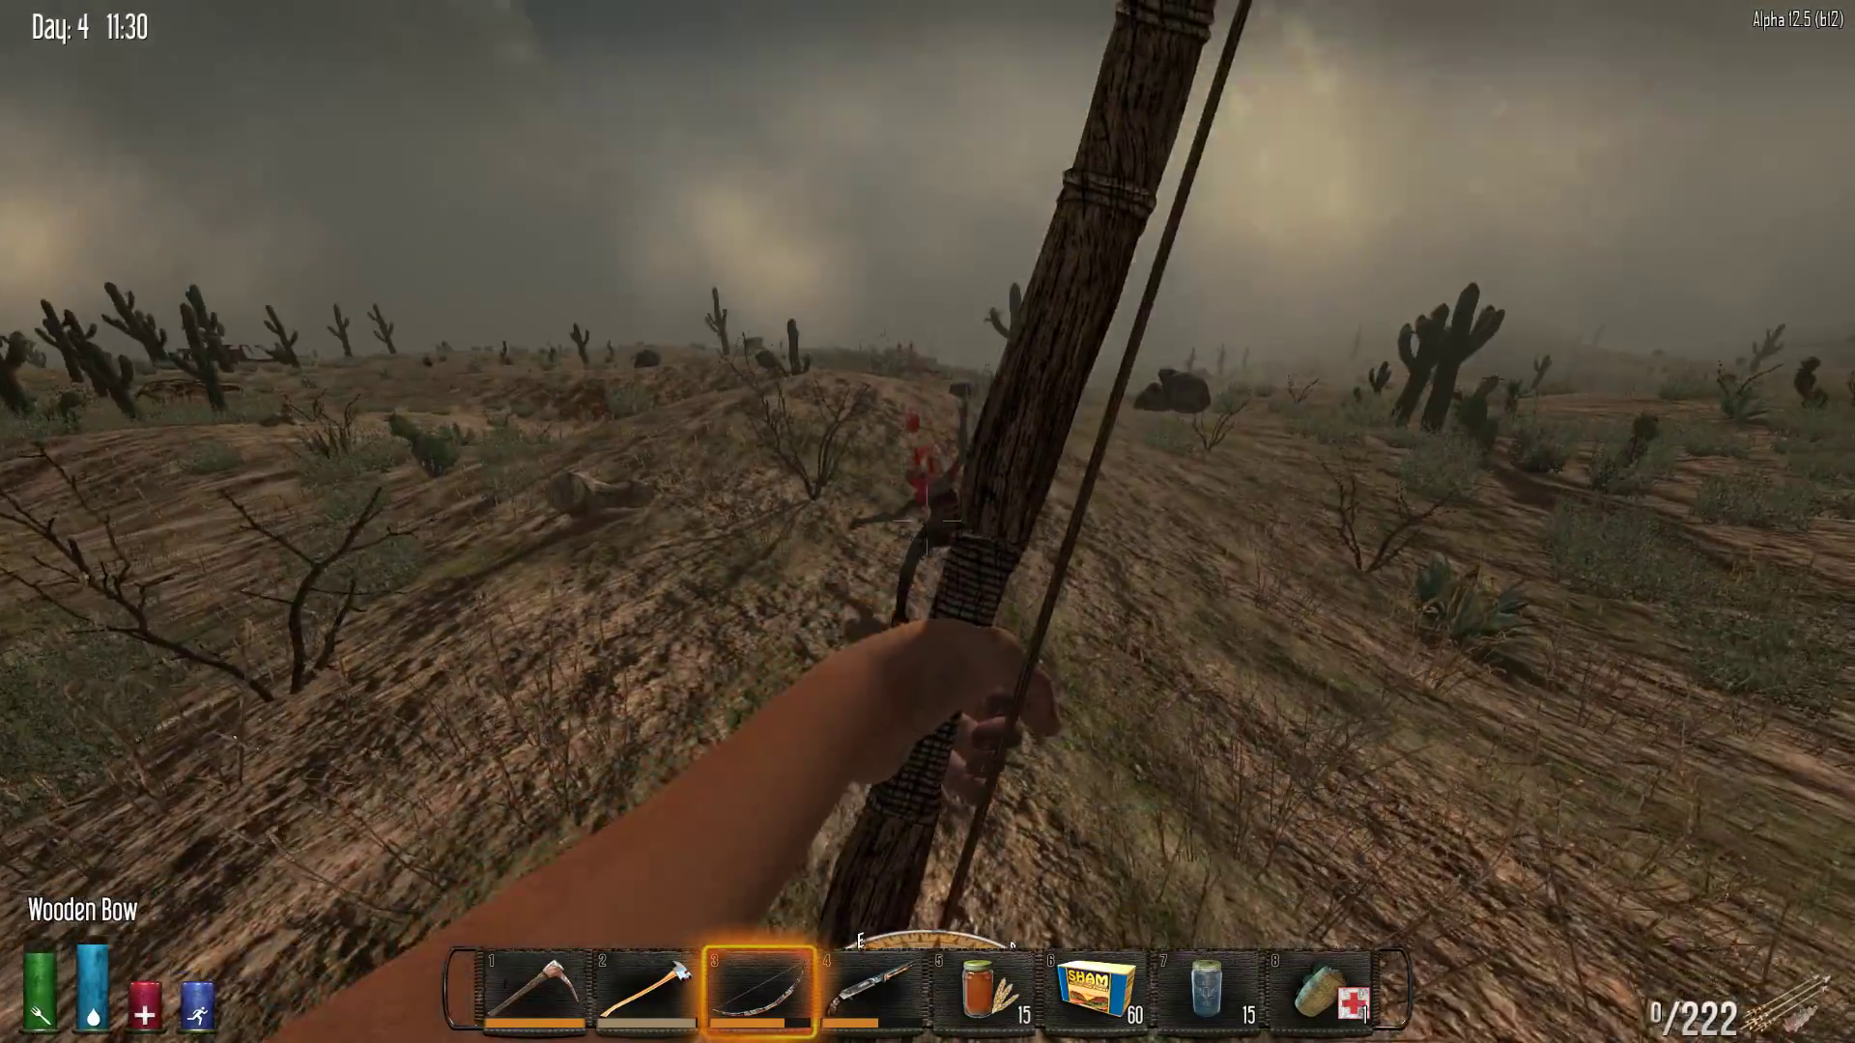
{"action": "left_click", "coordinate": [927, 522]}
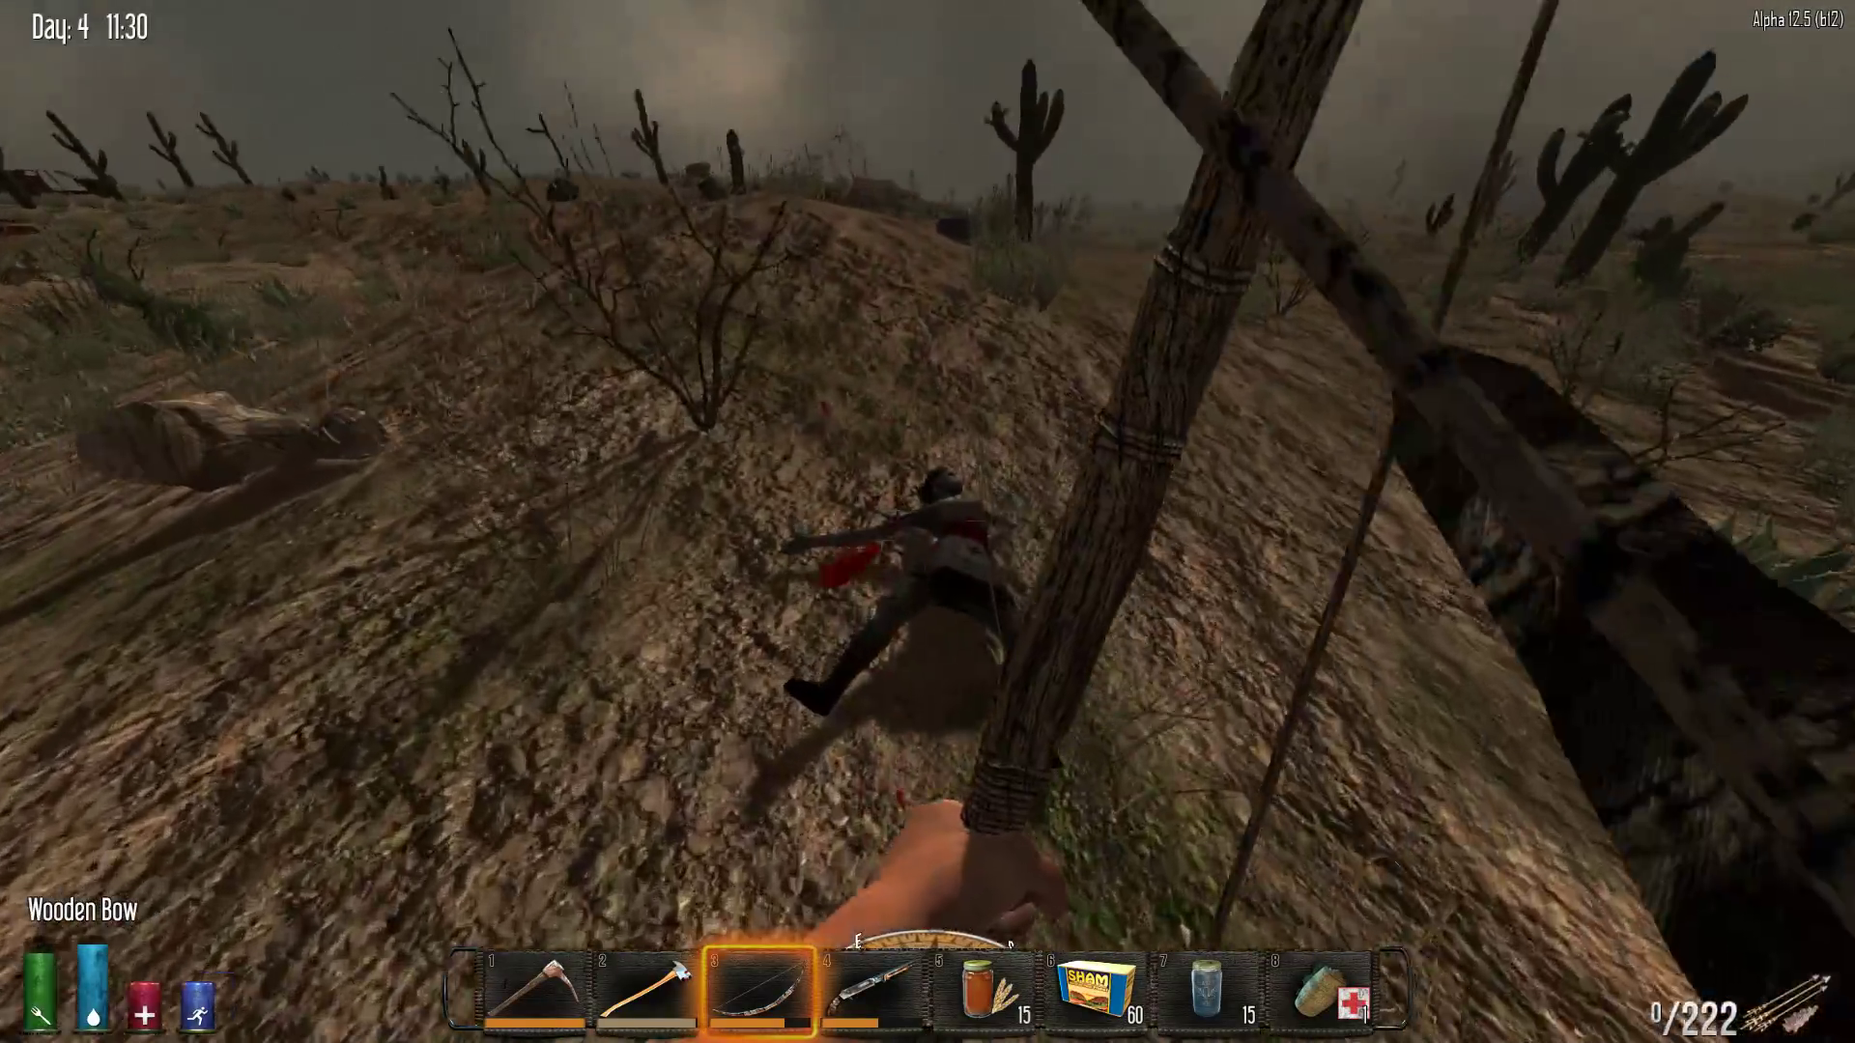
{"action": "key", "text": "e"}
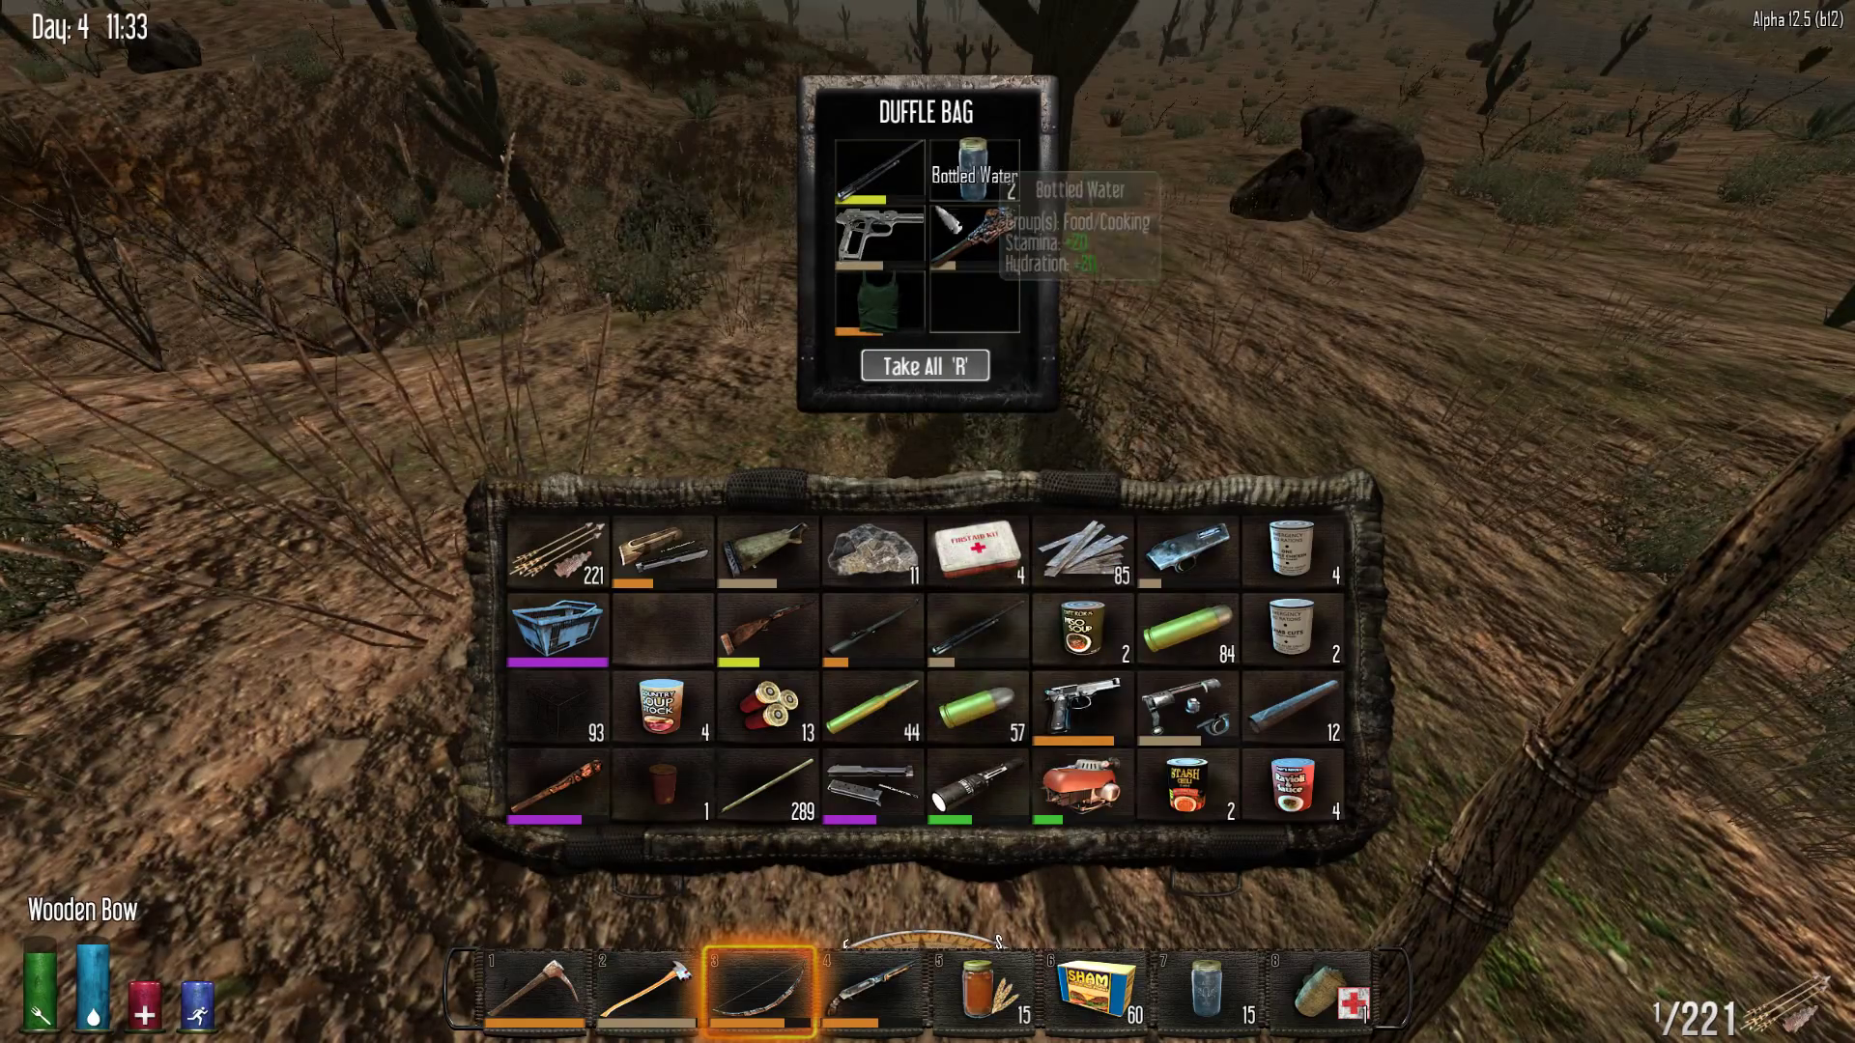
Take the rifle from the duffle bag and start crafting the Hunting Rifle
{"action": "left_click", "coordinate": [879, 171]}
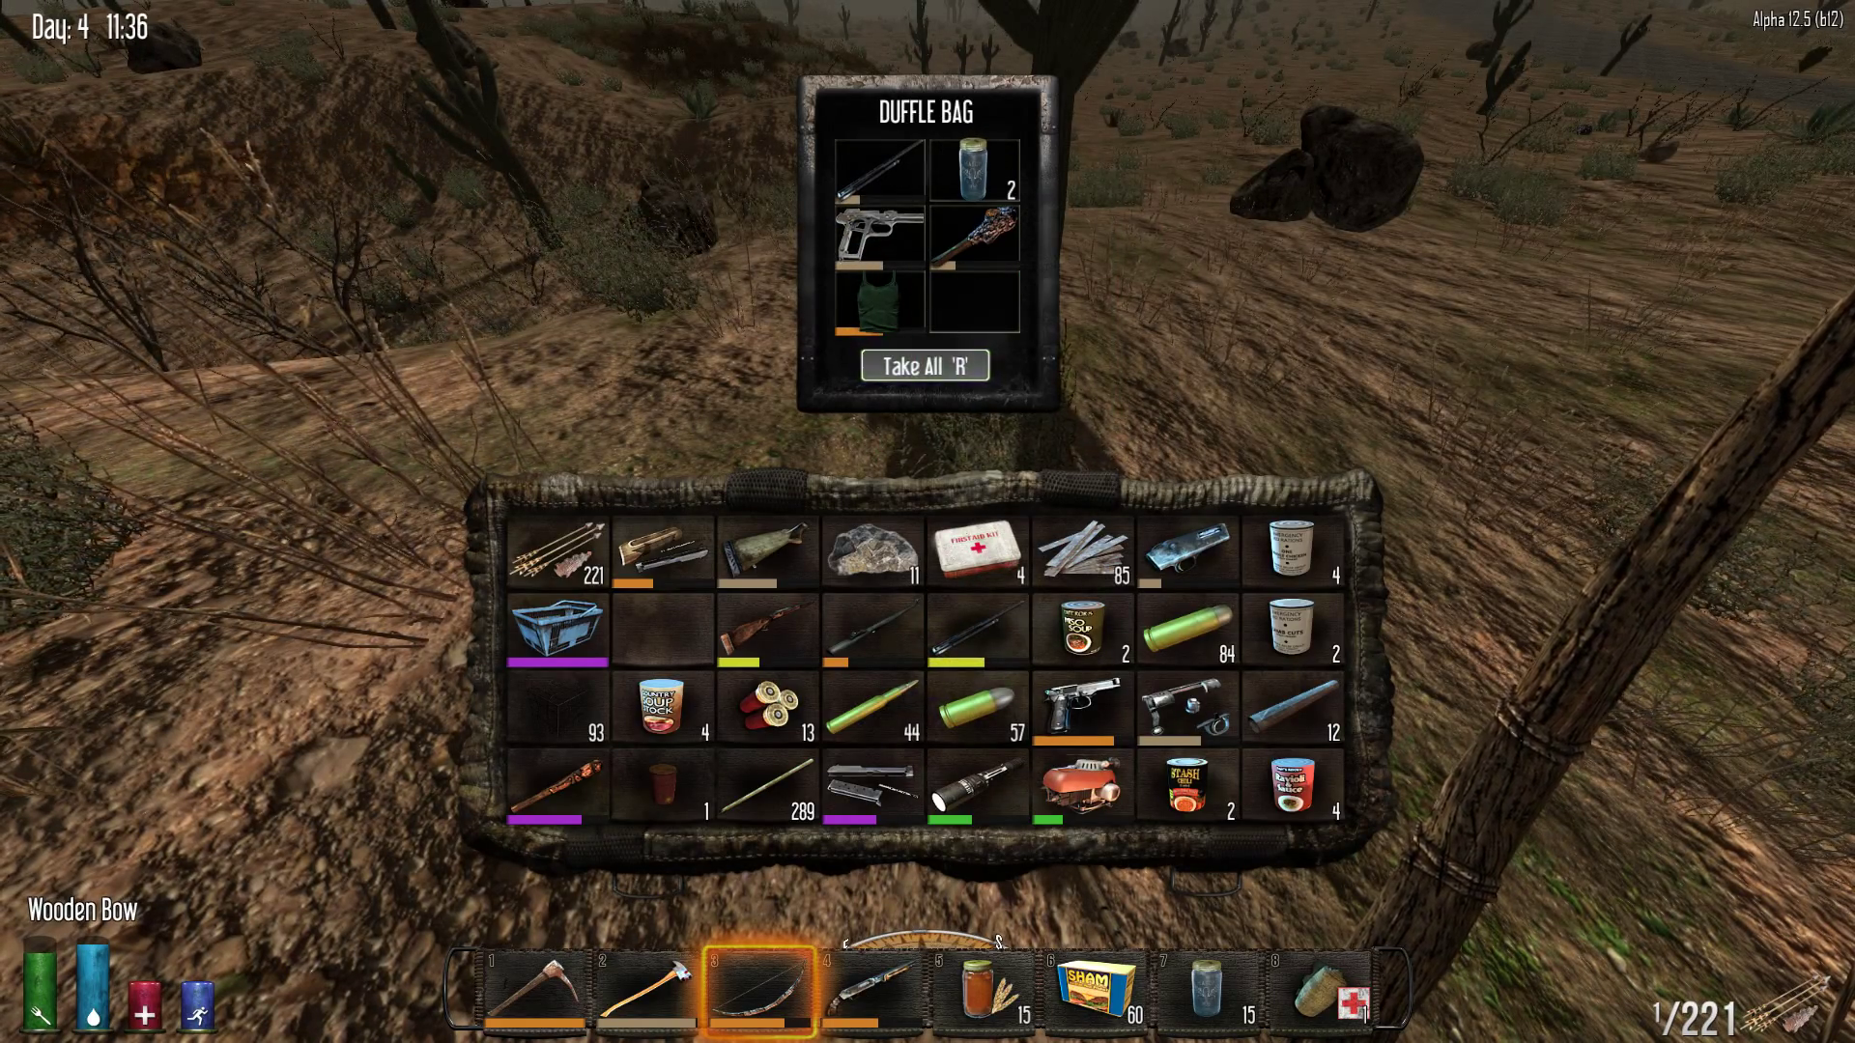
{"action": "key", "text": "Escape"}
{"action": "key", "text": "Tab"}
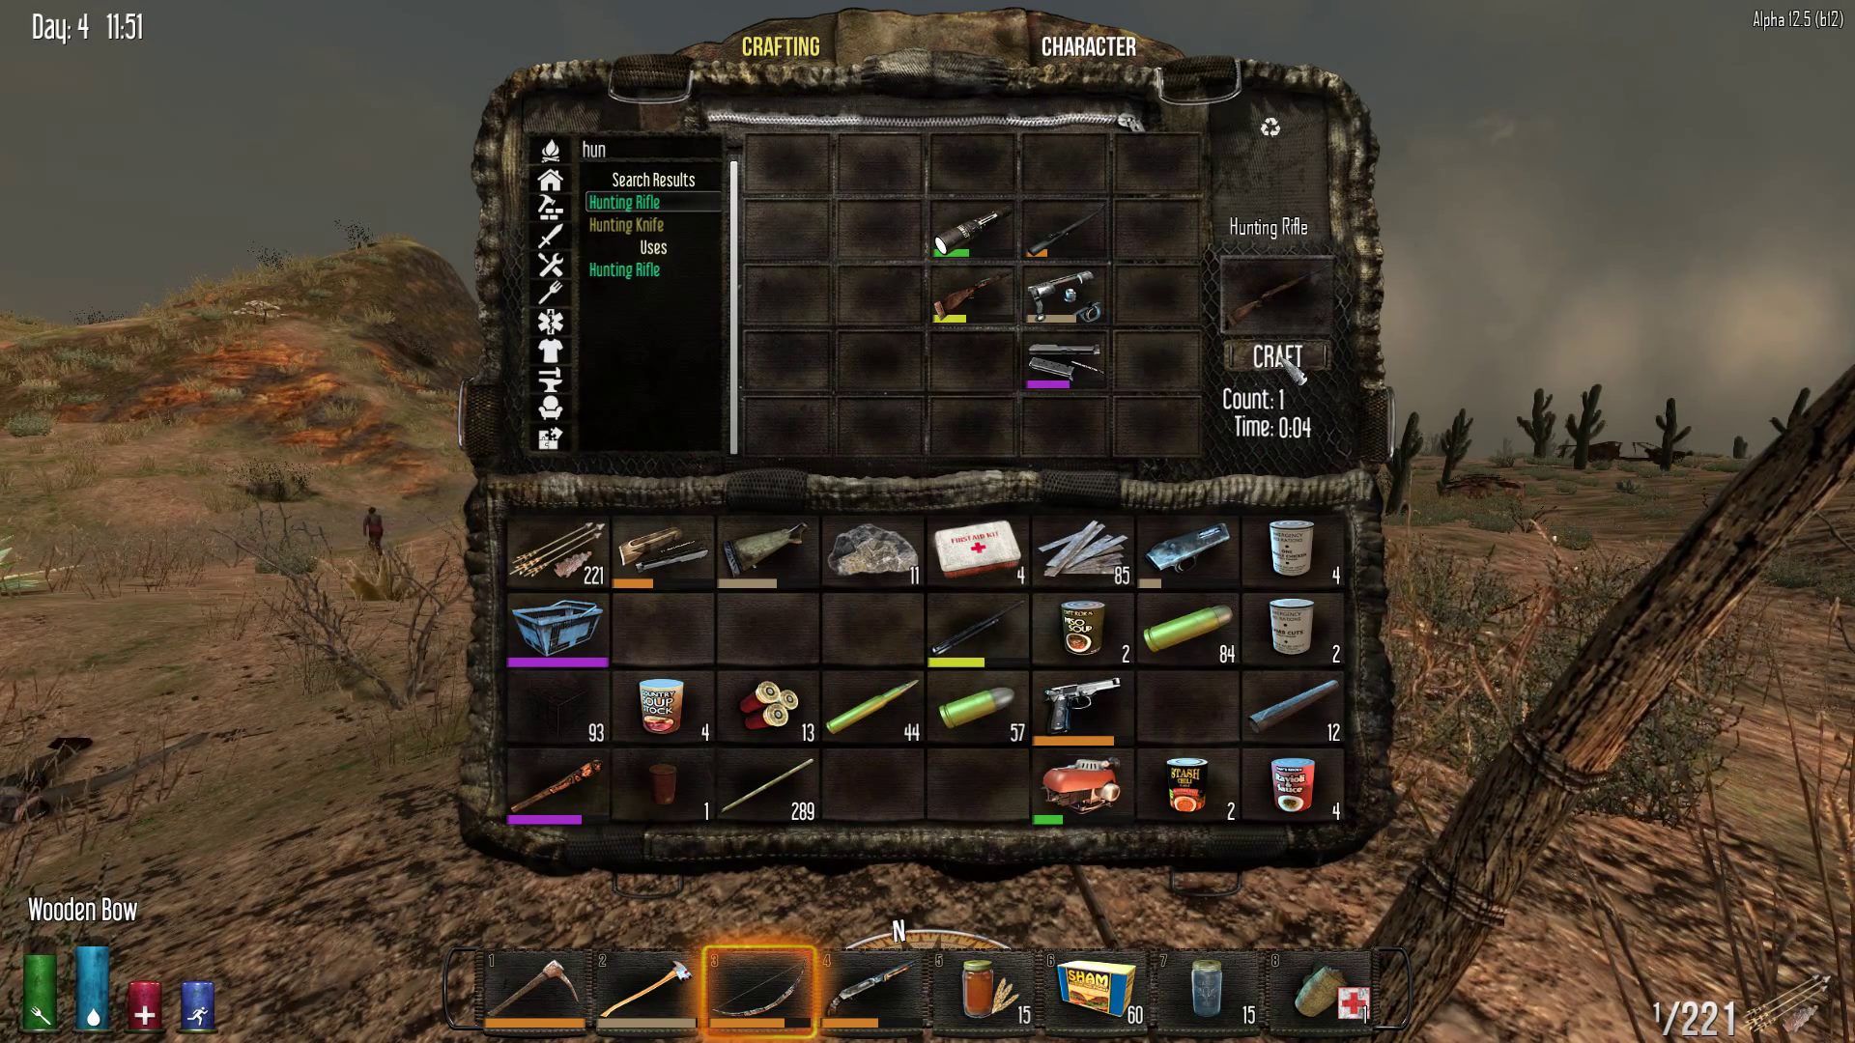
{"action": "key", "text": "Tab"}
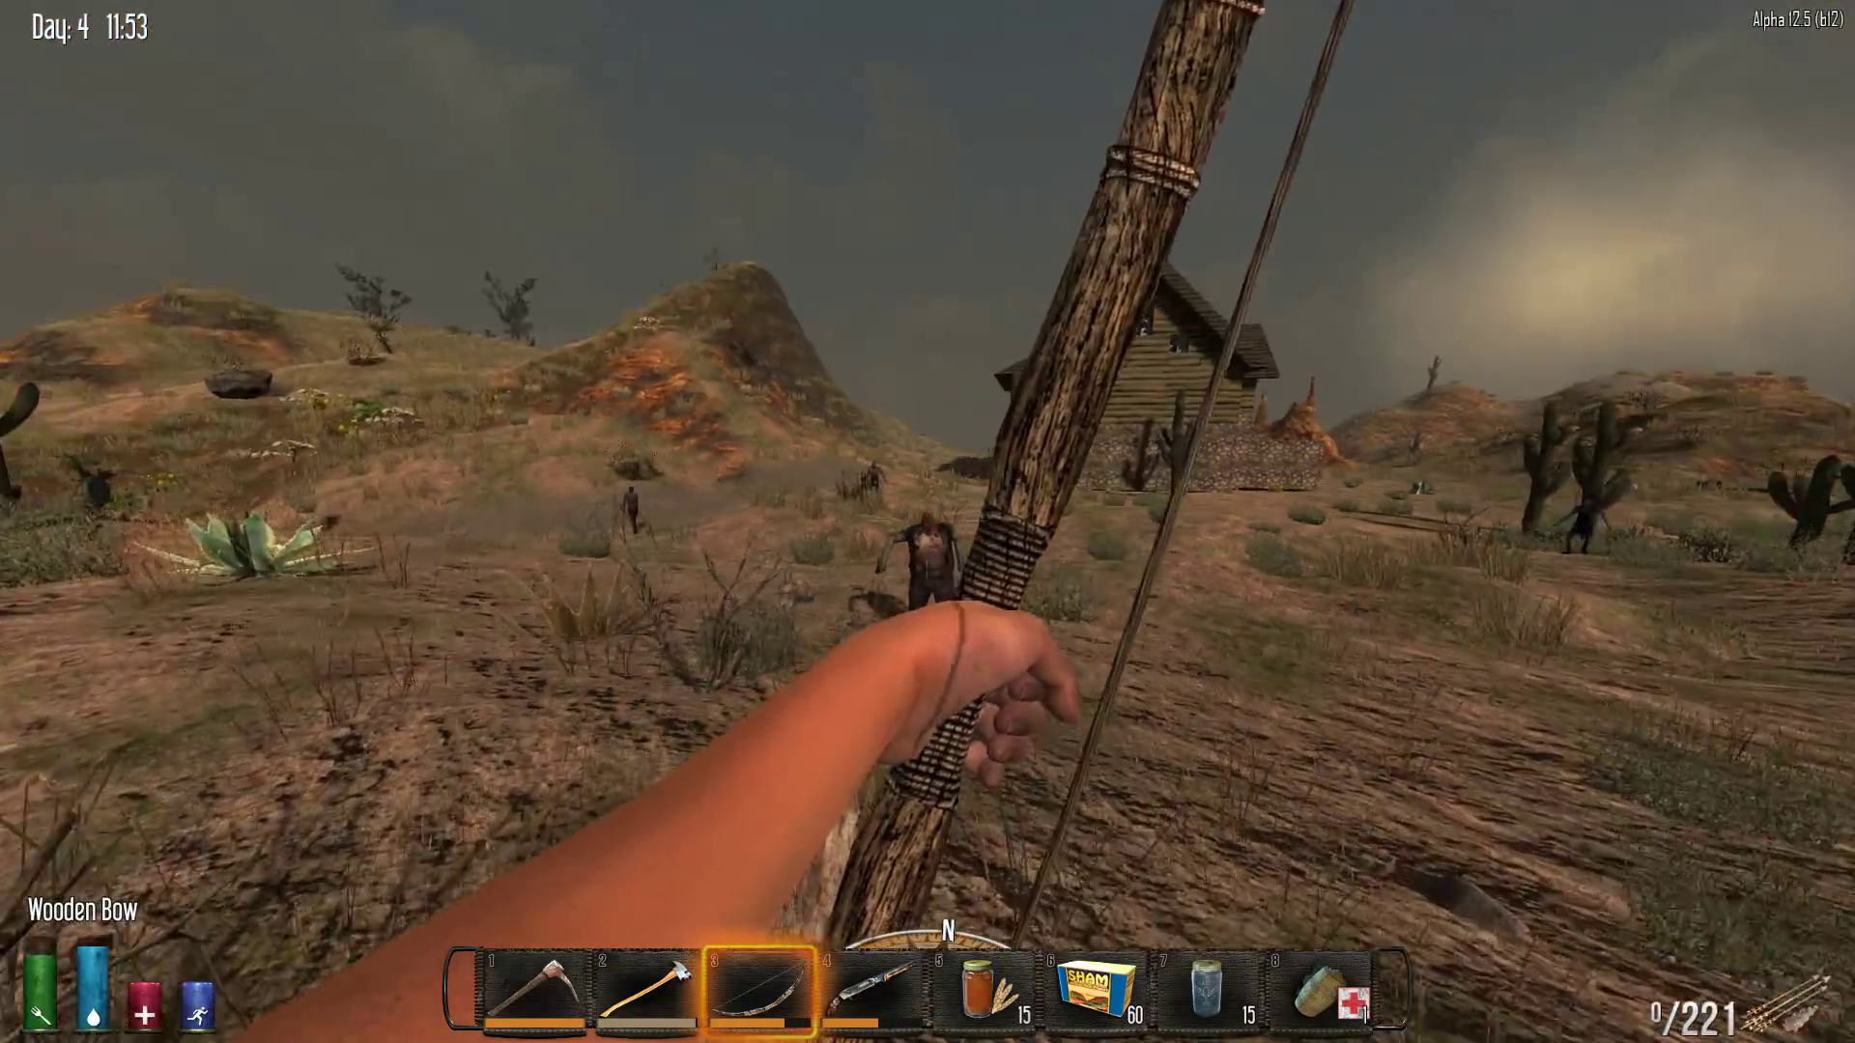
Shoot the Bloated Walker near the farmhouse and search its body
{"action": "left_click", "coordinate": [928, 521]}
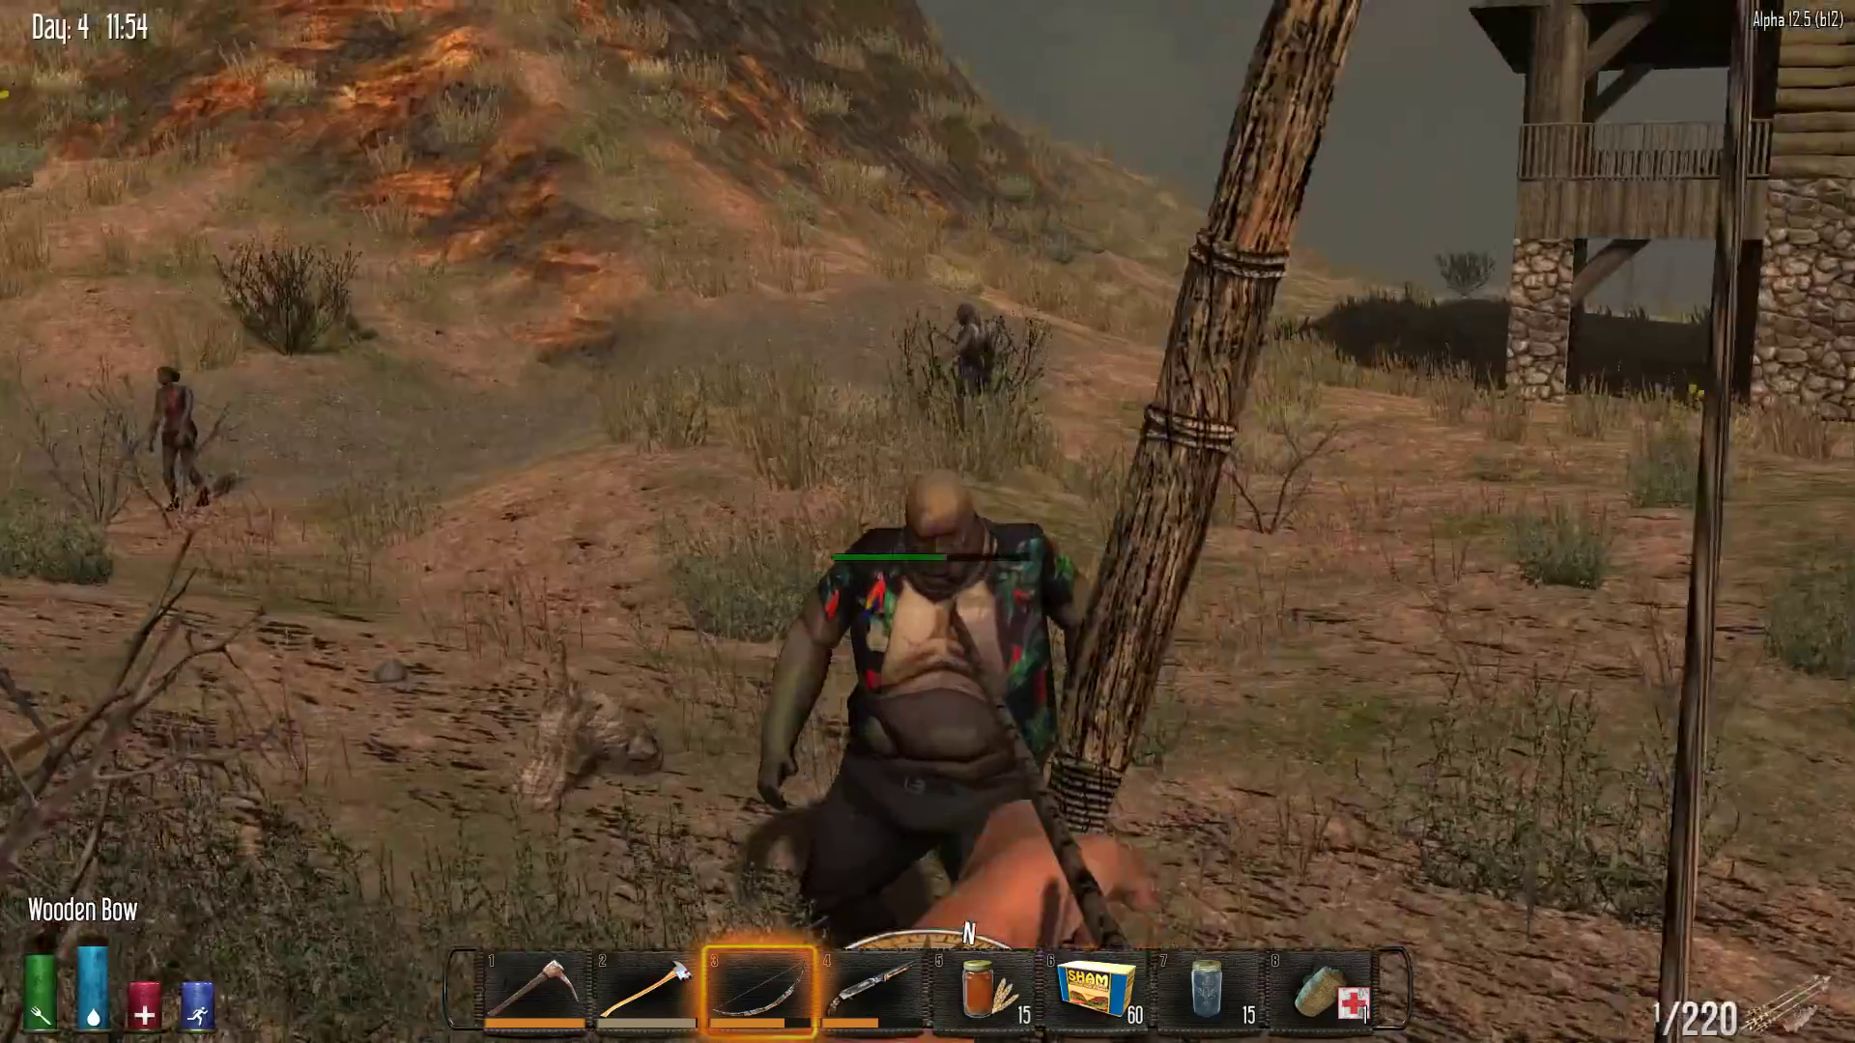
{"action": "left_click", "coordinate": [928, 522]}
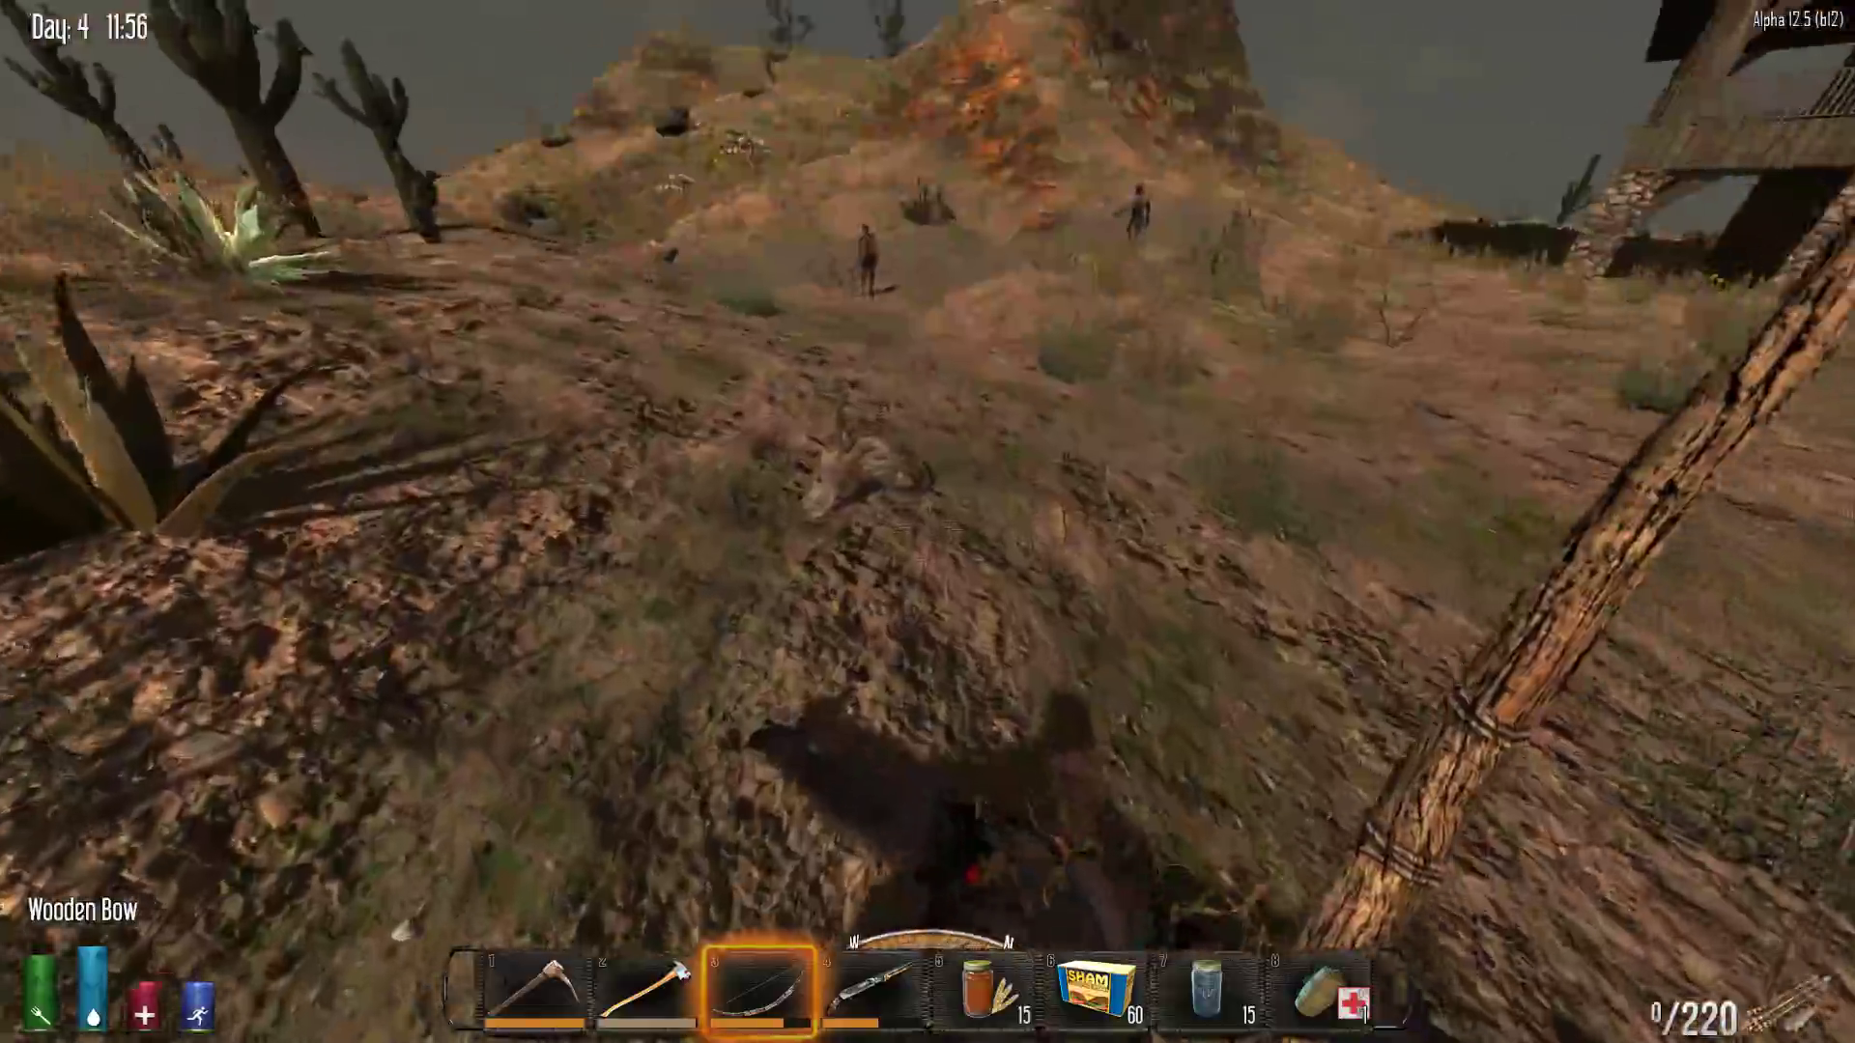
{"action": "key", "text": "e"}
{"action": "key", "text": "Tab"}
Kill the next approaching zombies, including an Infected Woman, leaving 215 arrows
{"action": "left_click", "coordinate": [928, 522]}
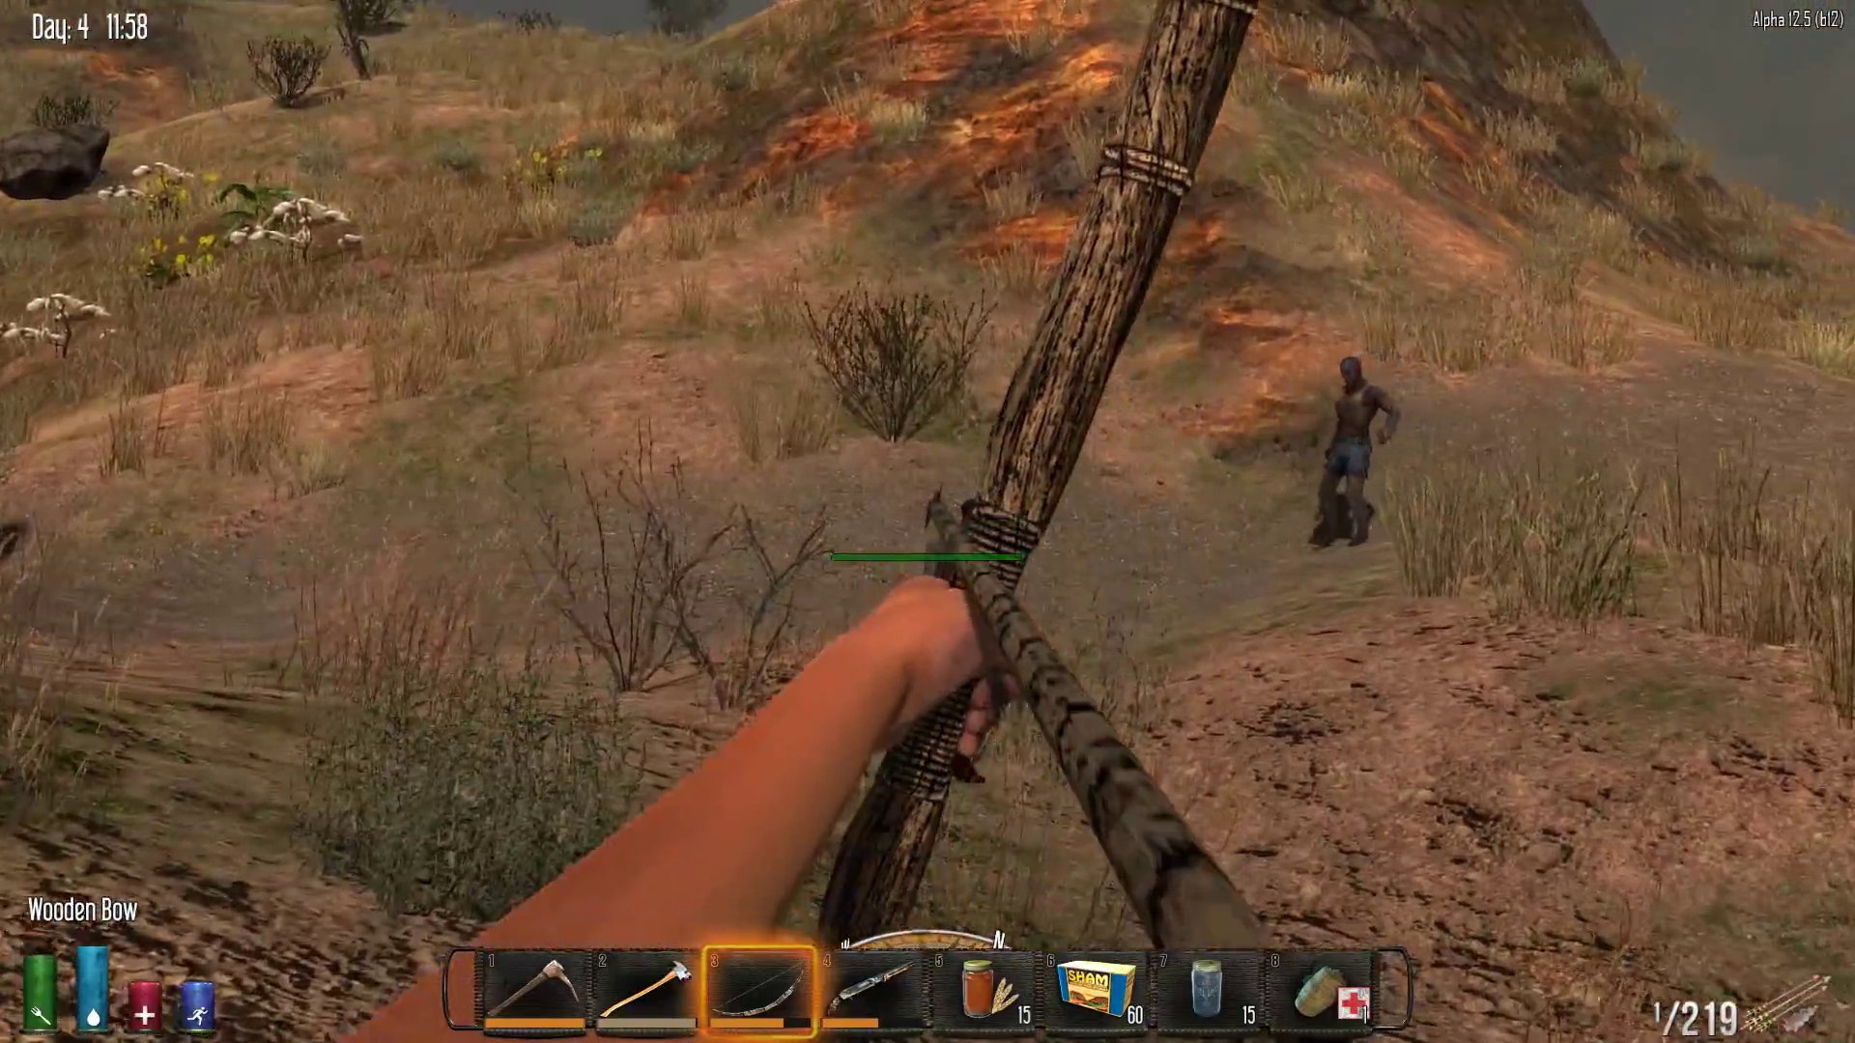
{"action": "left_click", "coordinate": [927, 521]}
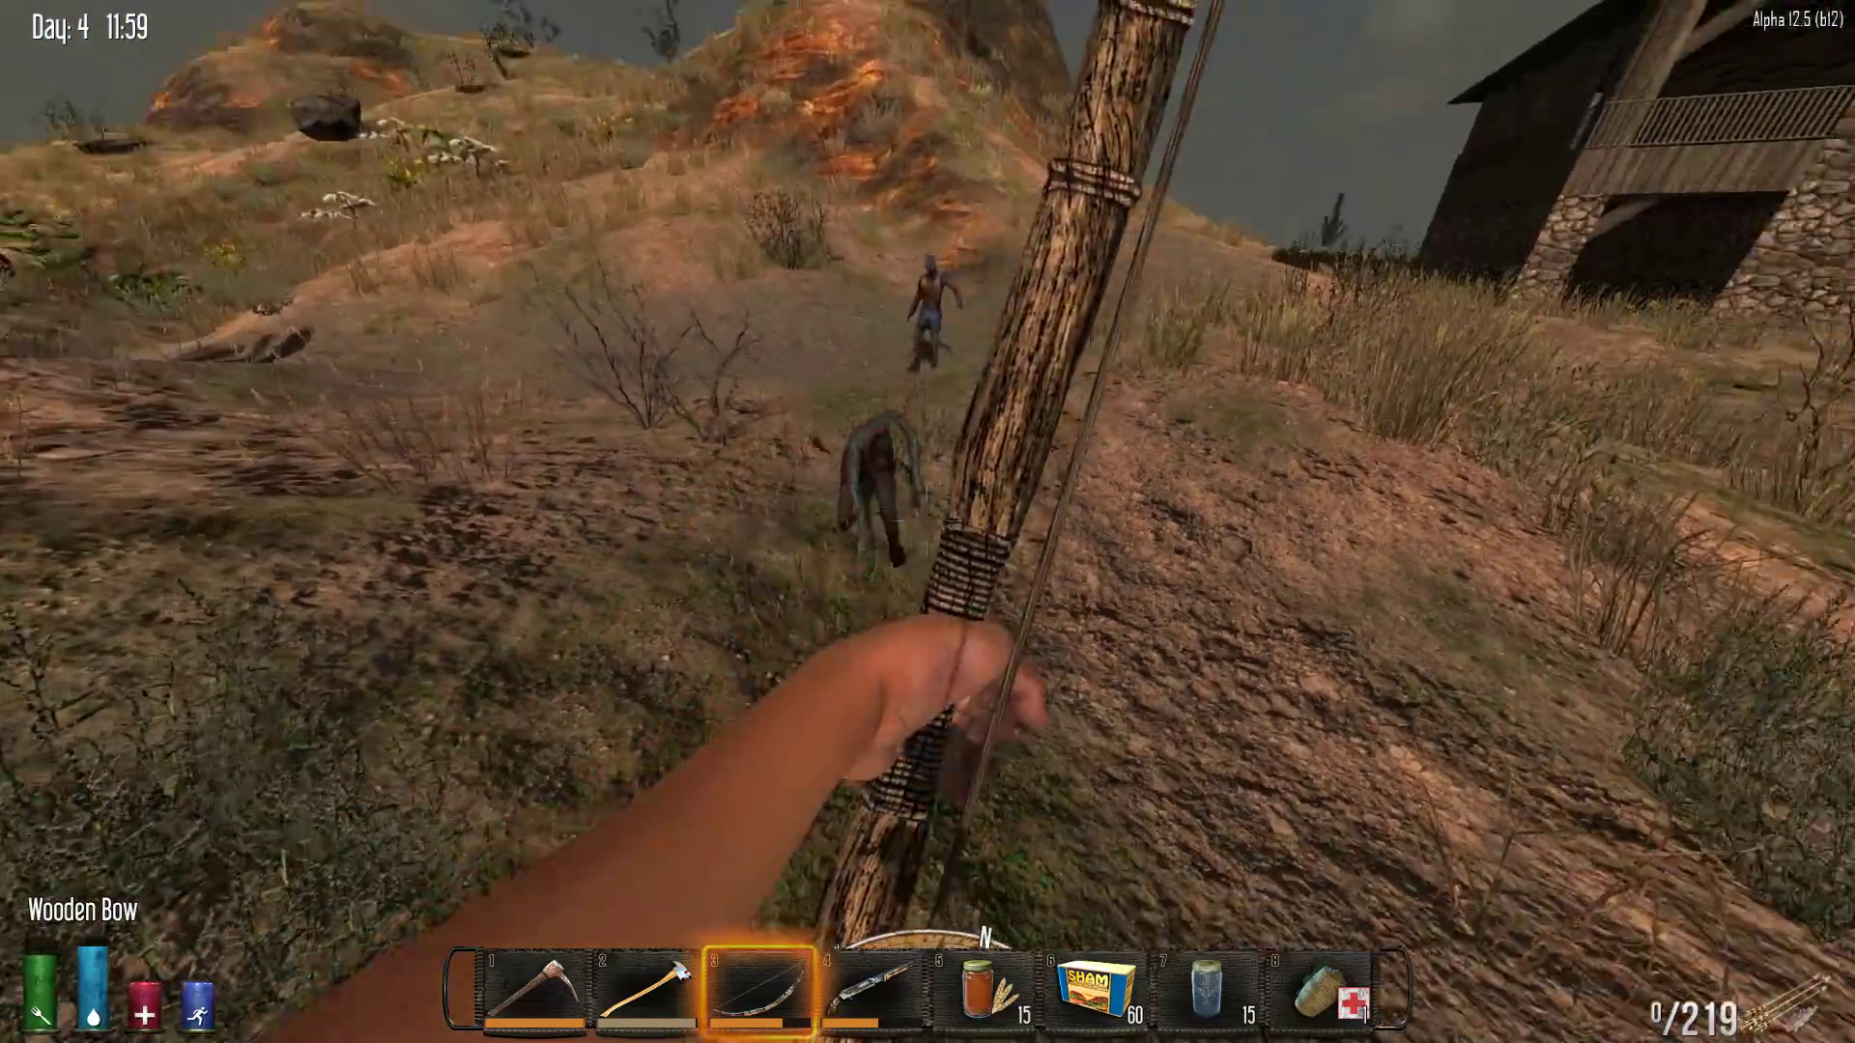
{"action": "key", "text": "r"}
{"action": "left_click", "coordinate": [929, 523]}
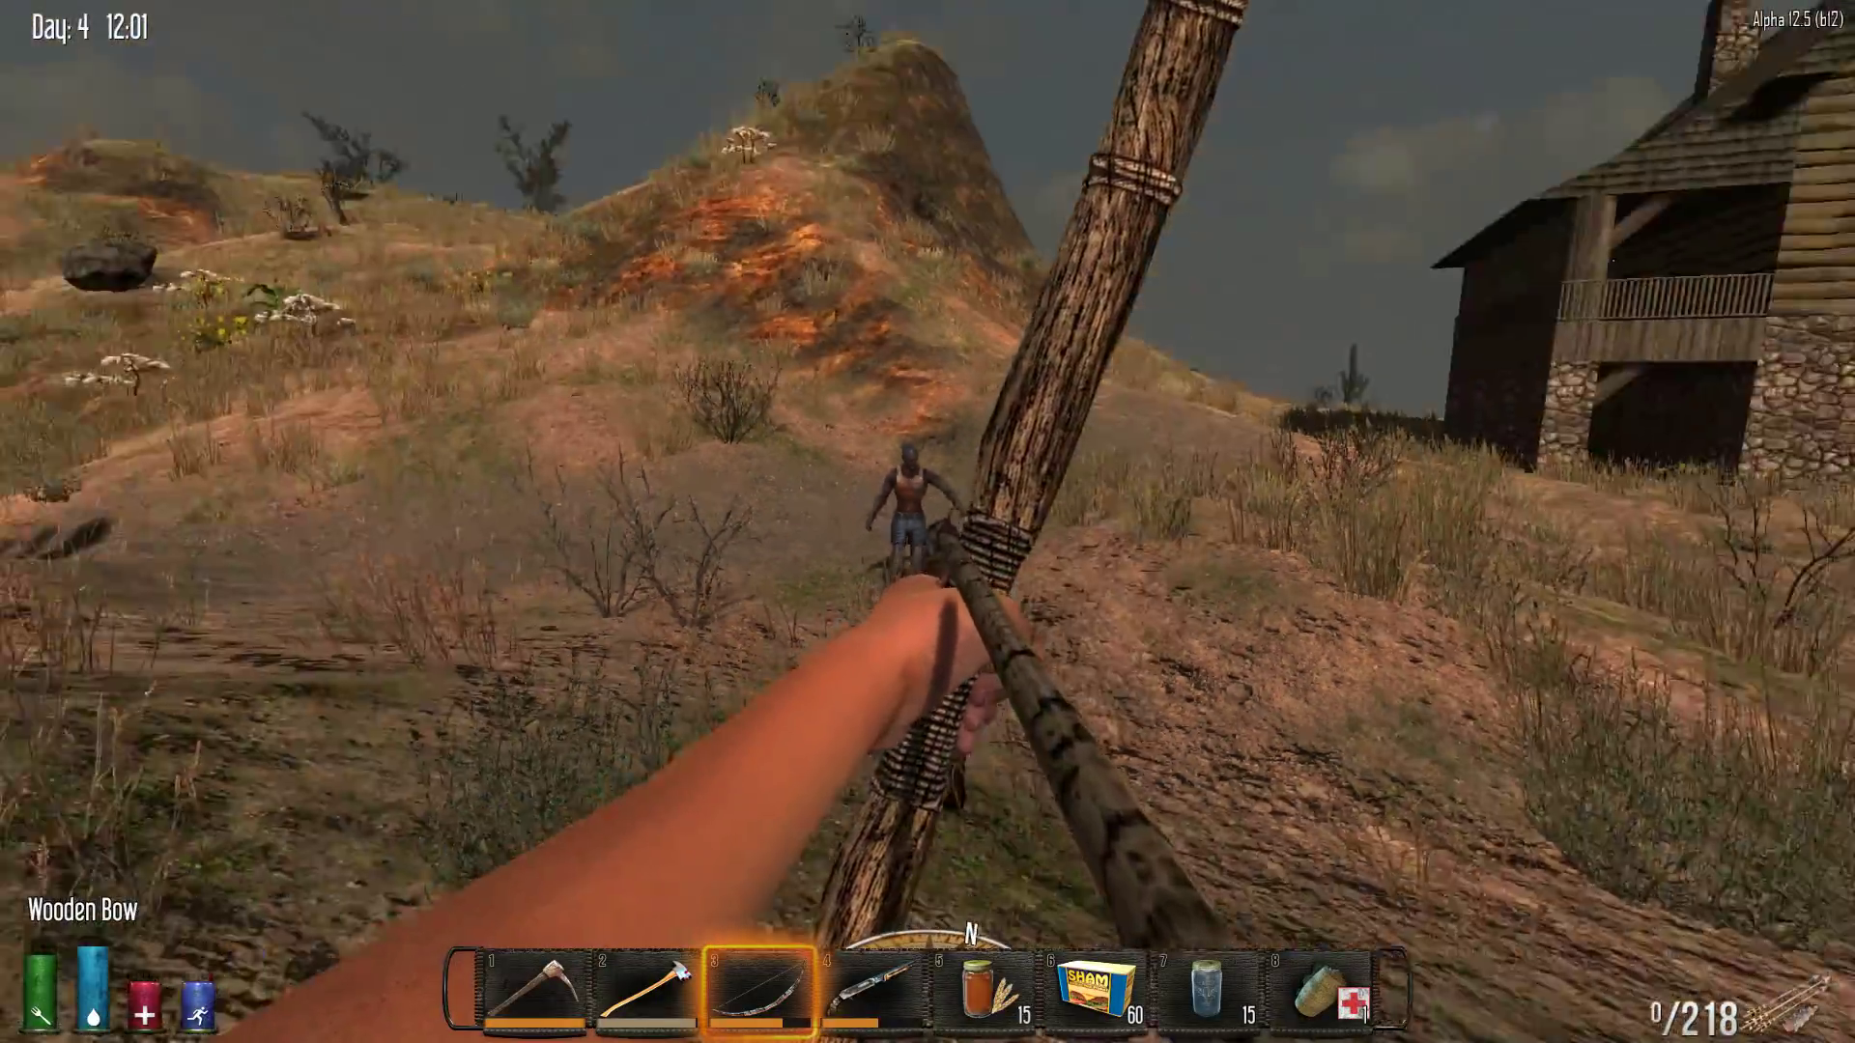
{"action": "key", "text": "r"}
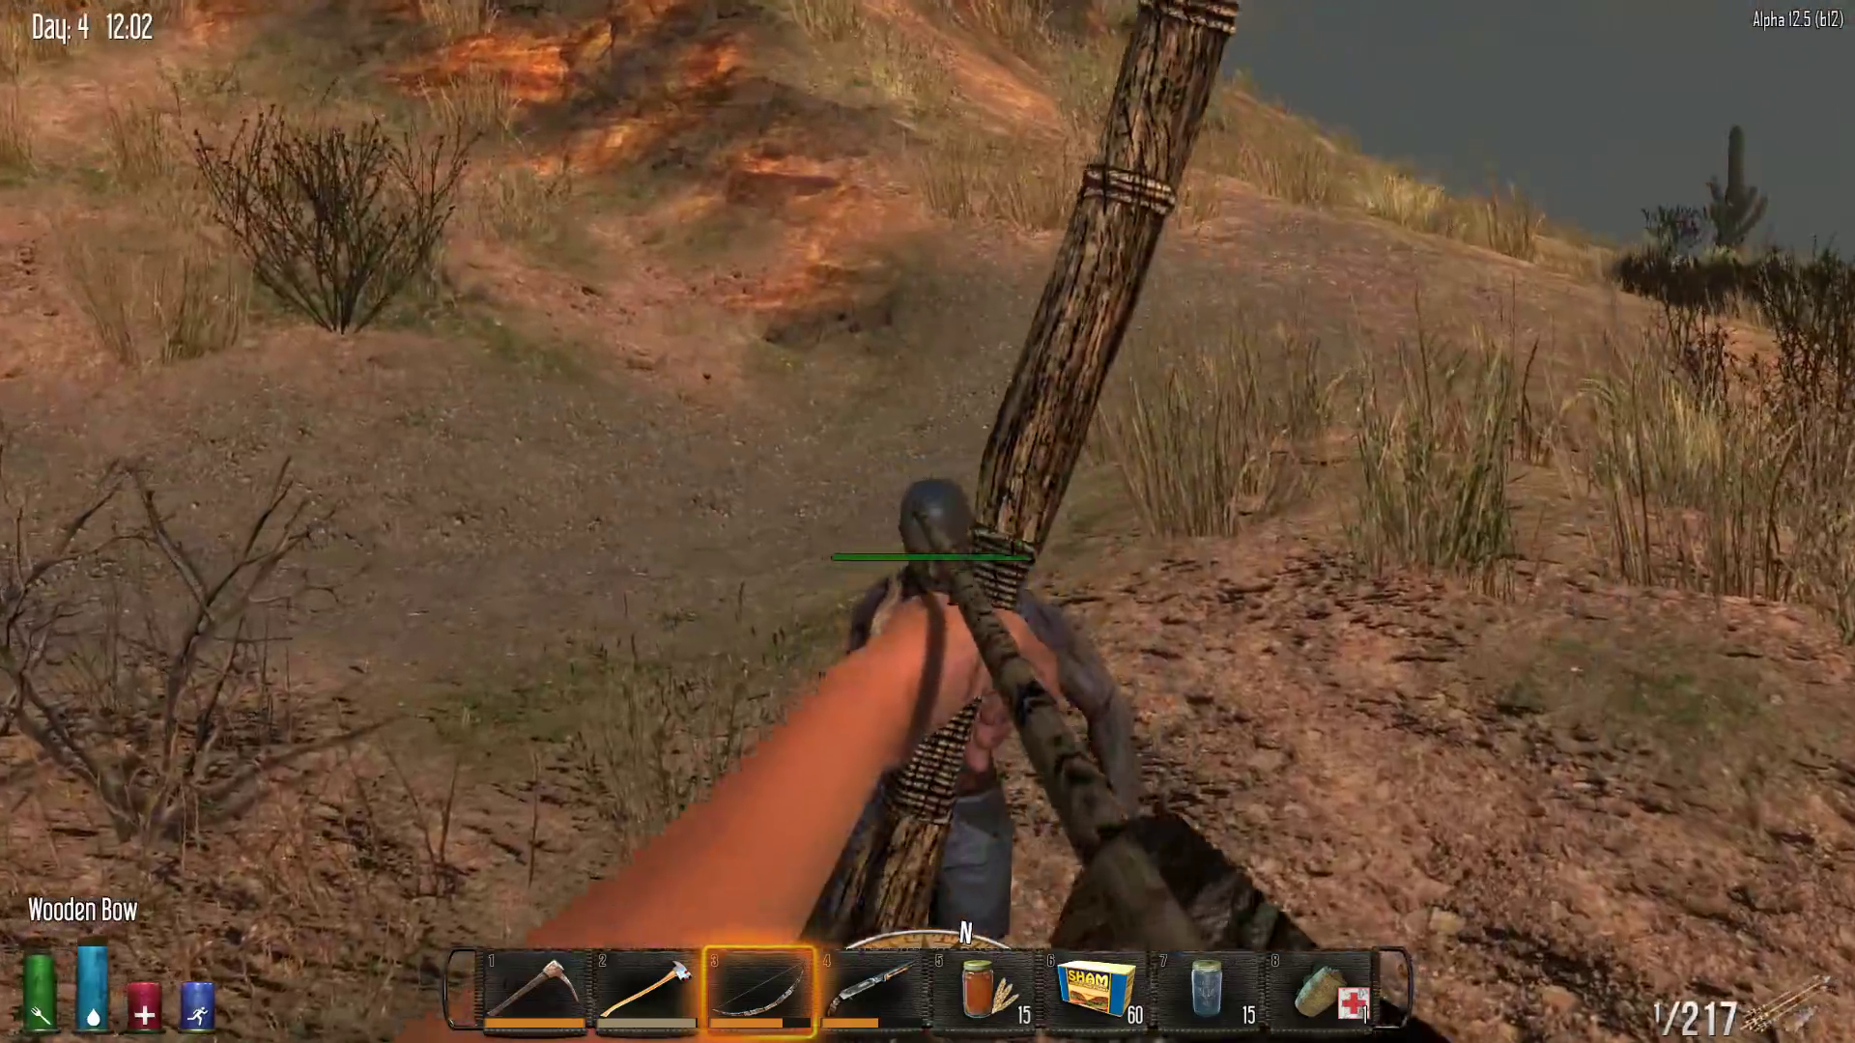
{"action": "left_click", "coordinate": [927, 523]}
{"action": "key", "text": "r"}
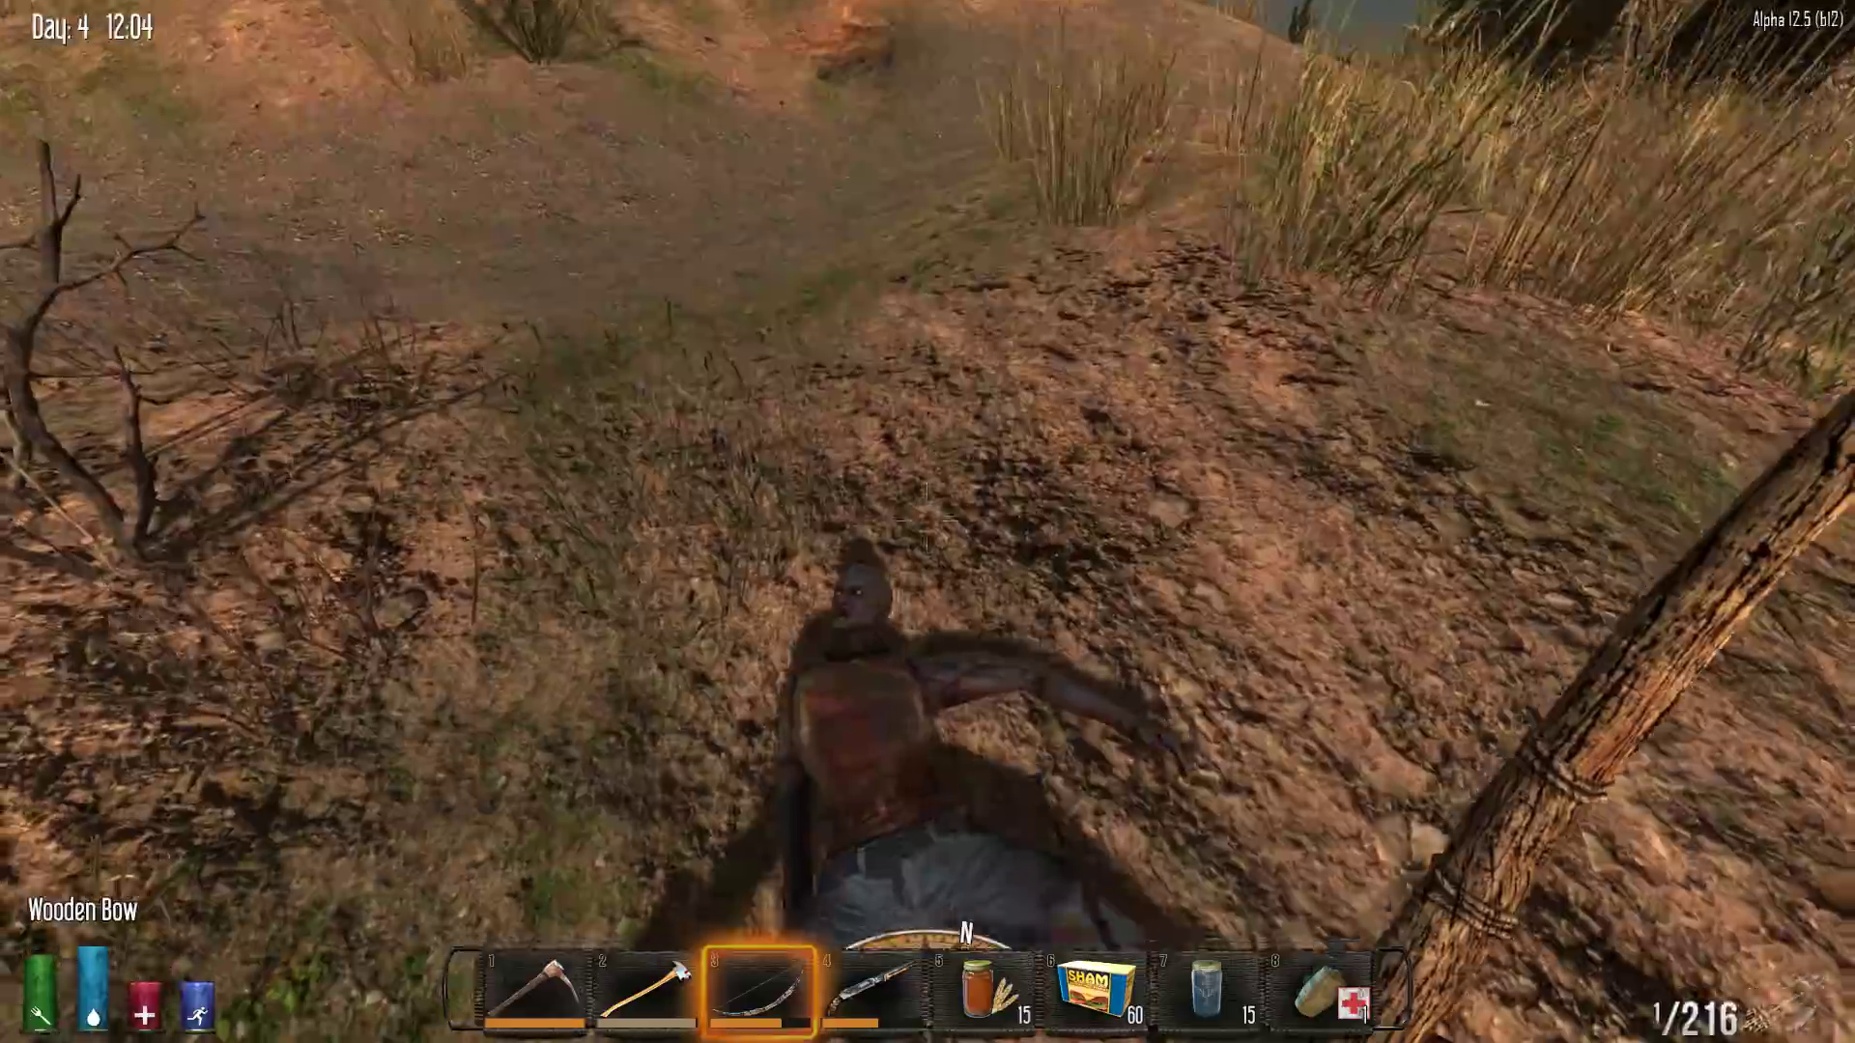
{"action": "key", "text": "e"}
{"action": "key", "text": "Escape"}
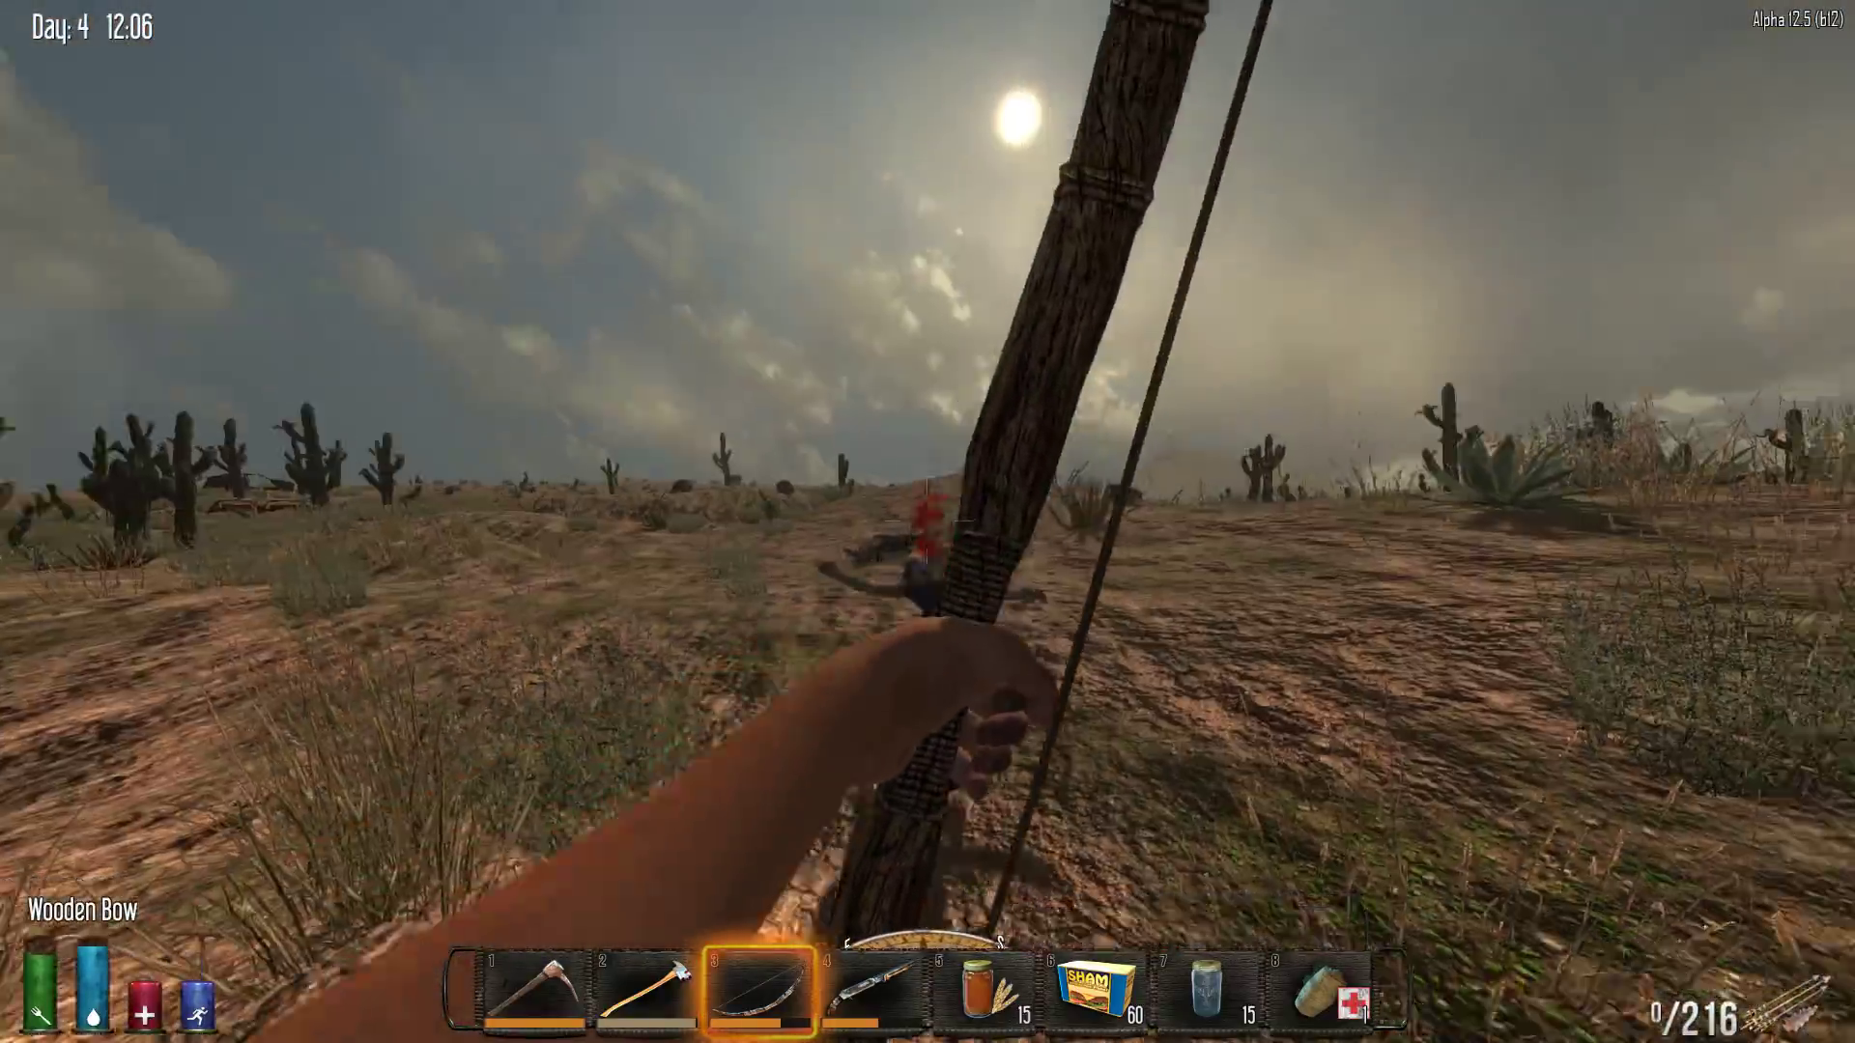
{"action": "left_click", "coordinate": [927, 522]}
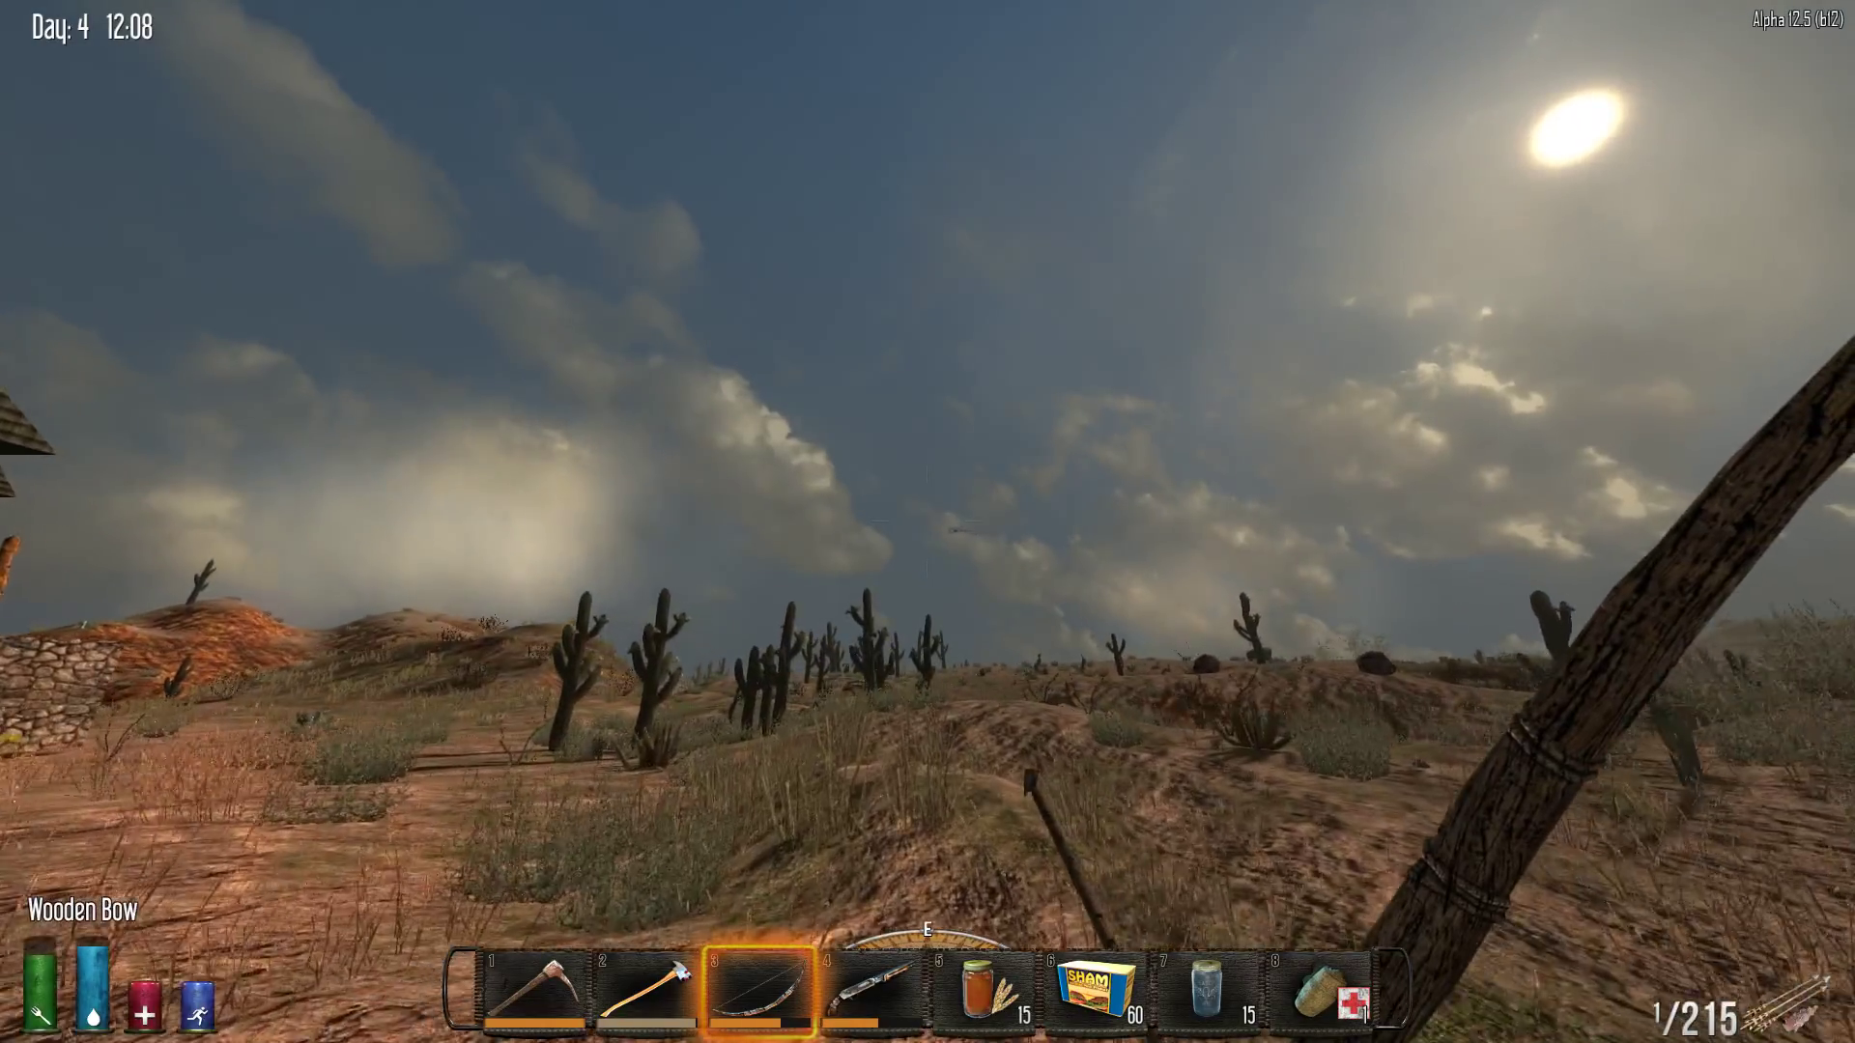
Glance at the world map, then walk past the wrecked car toward the dark boulder
{"action": "key", "text": "m"}
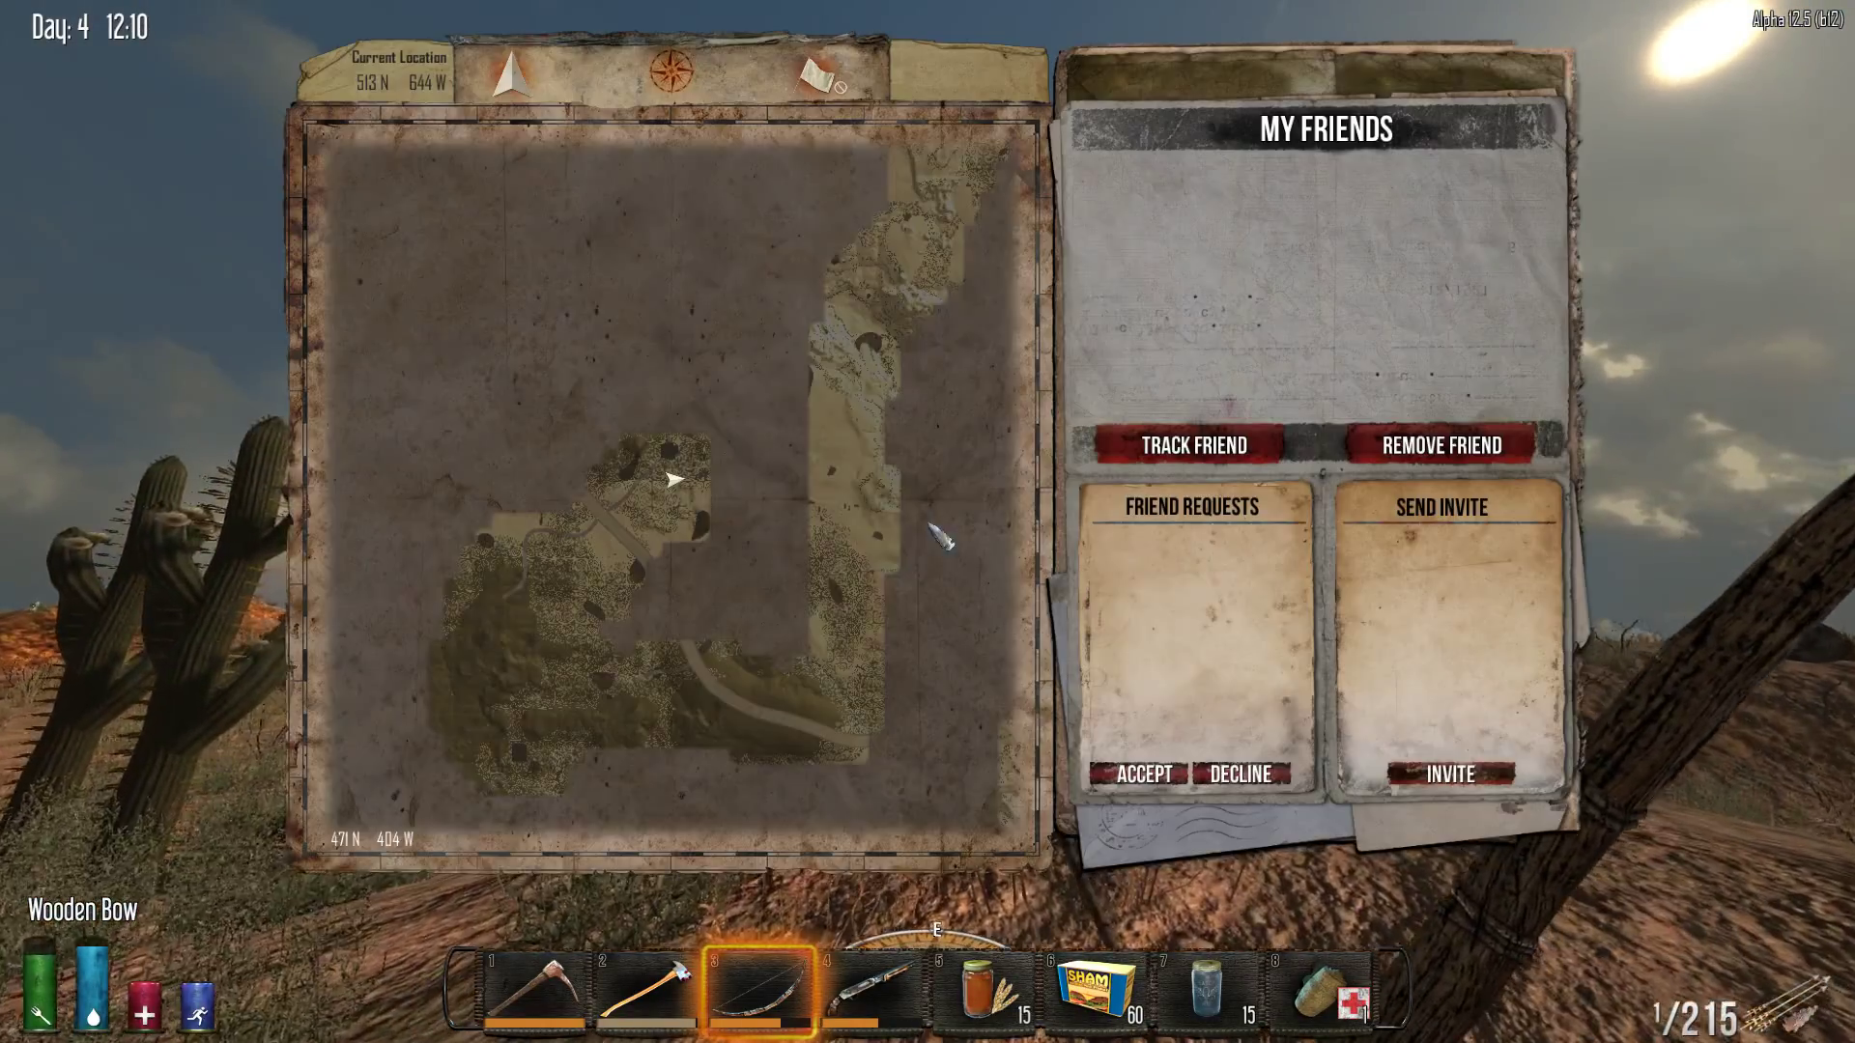
{"action": "key", "text": "m"}
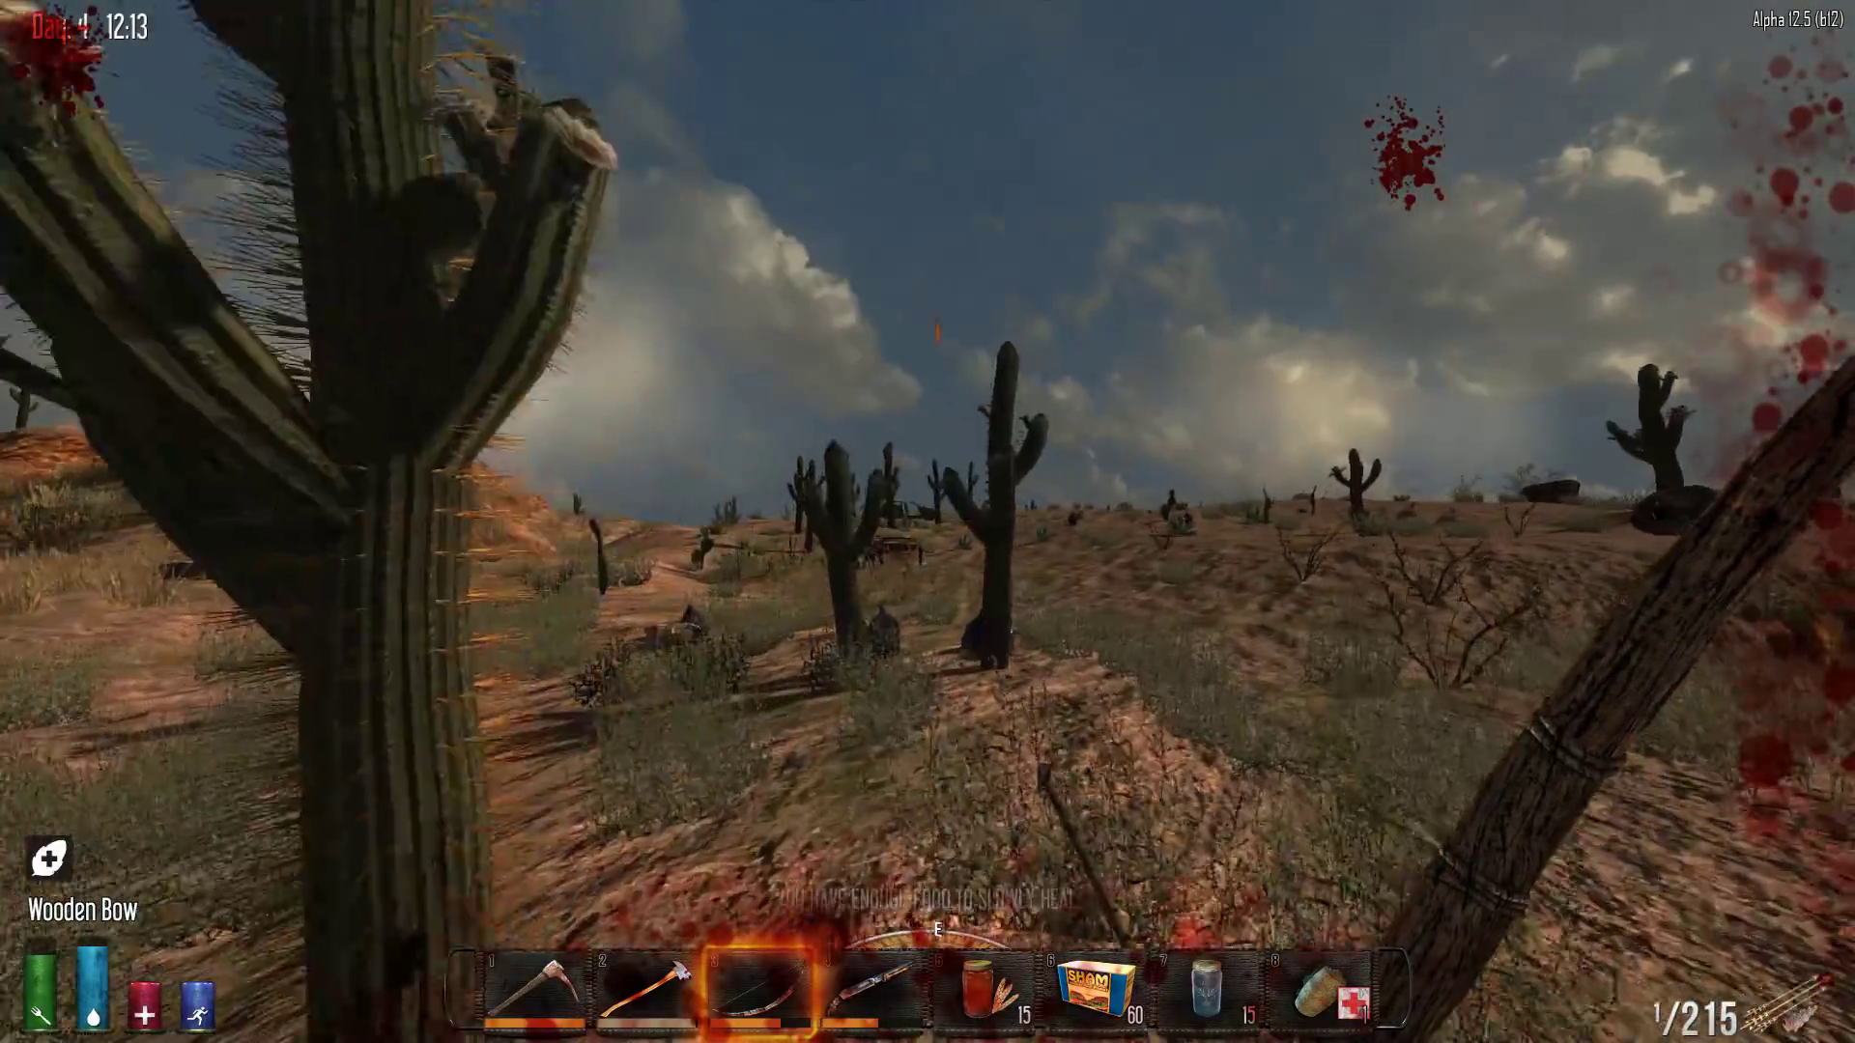
{"action": "key", "text": "w"}
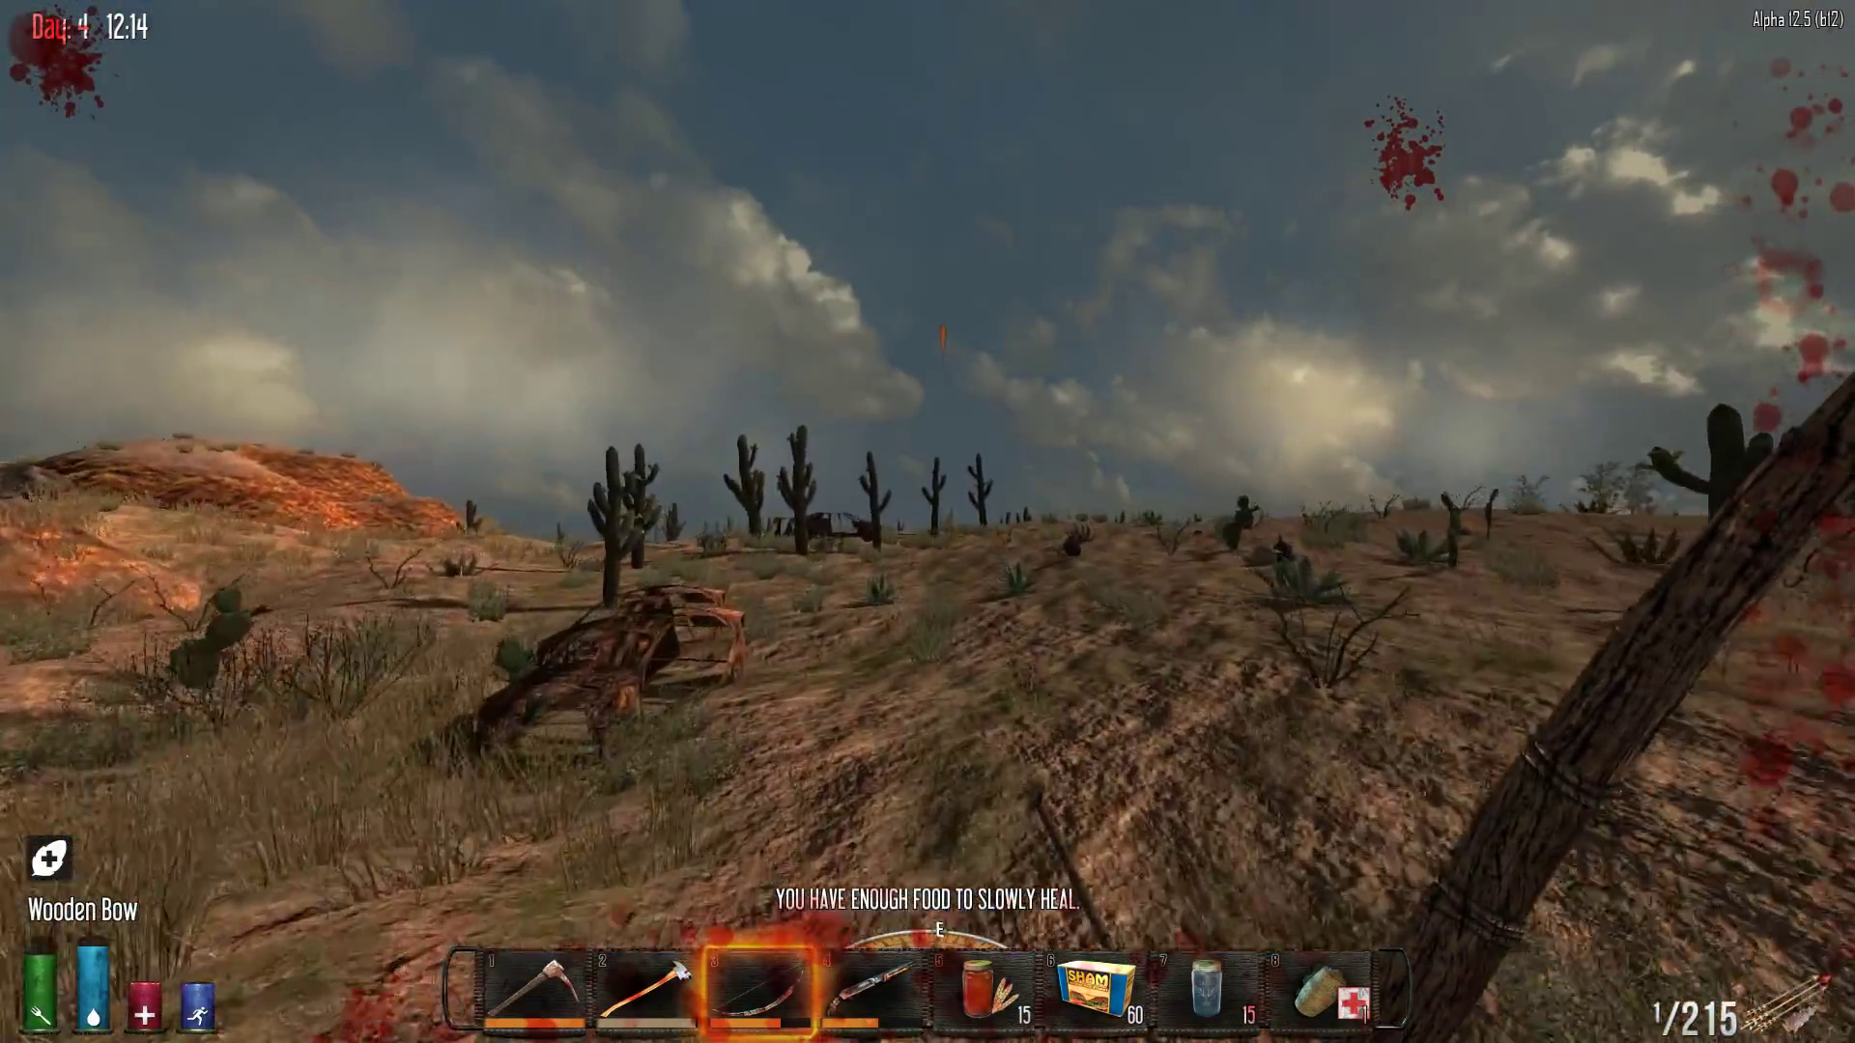
{"action": "key", "text": "w"}
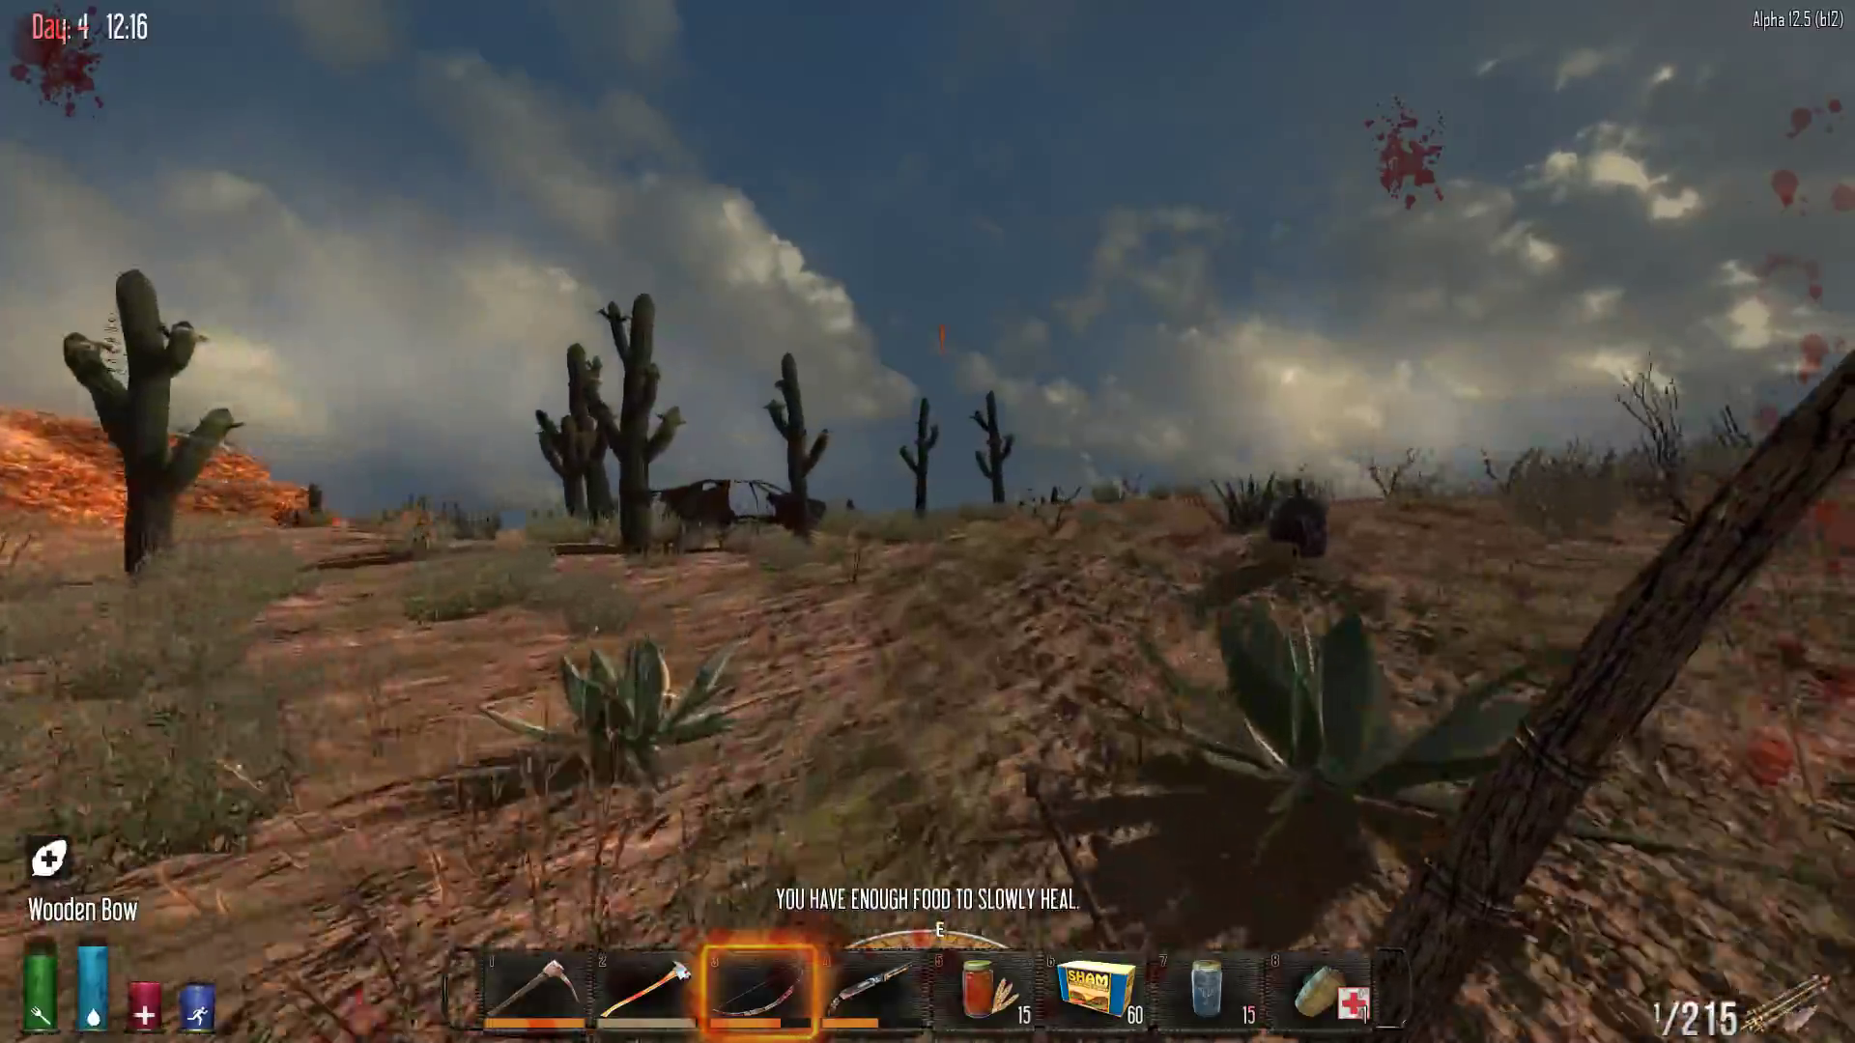
{"action": "key", "text": "w"}
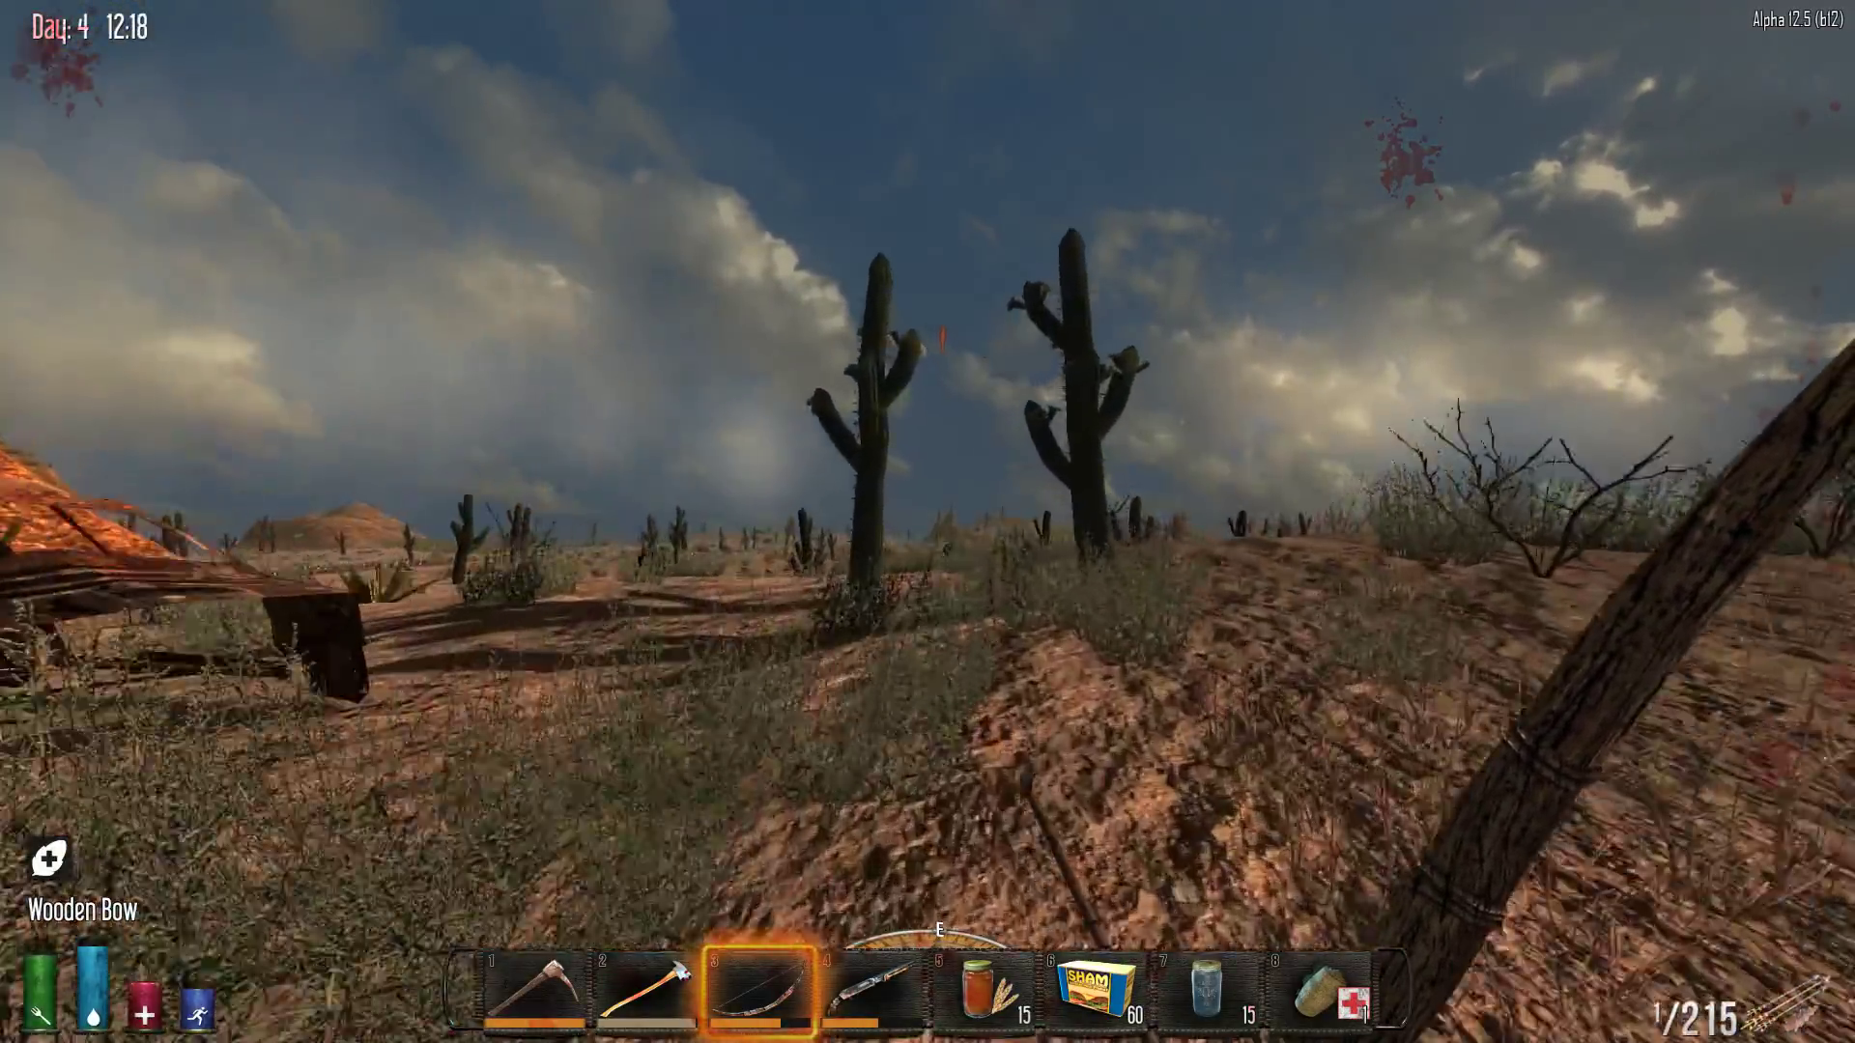
{"action": "key", "text": "w"}
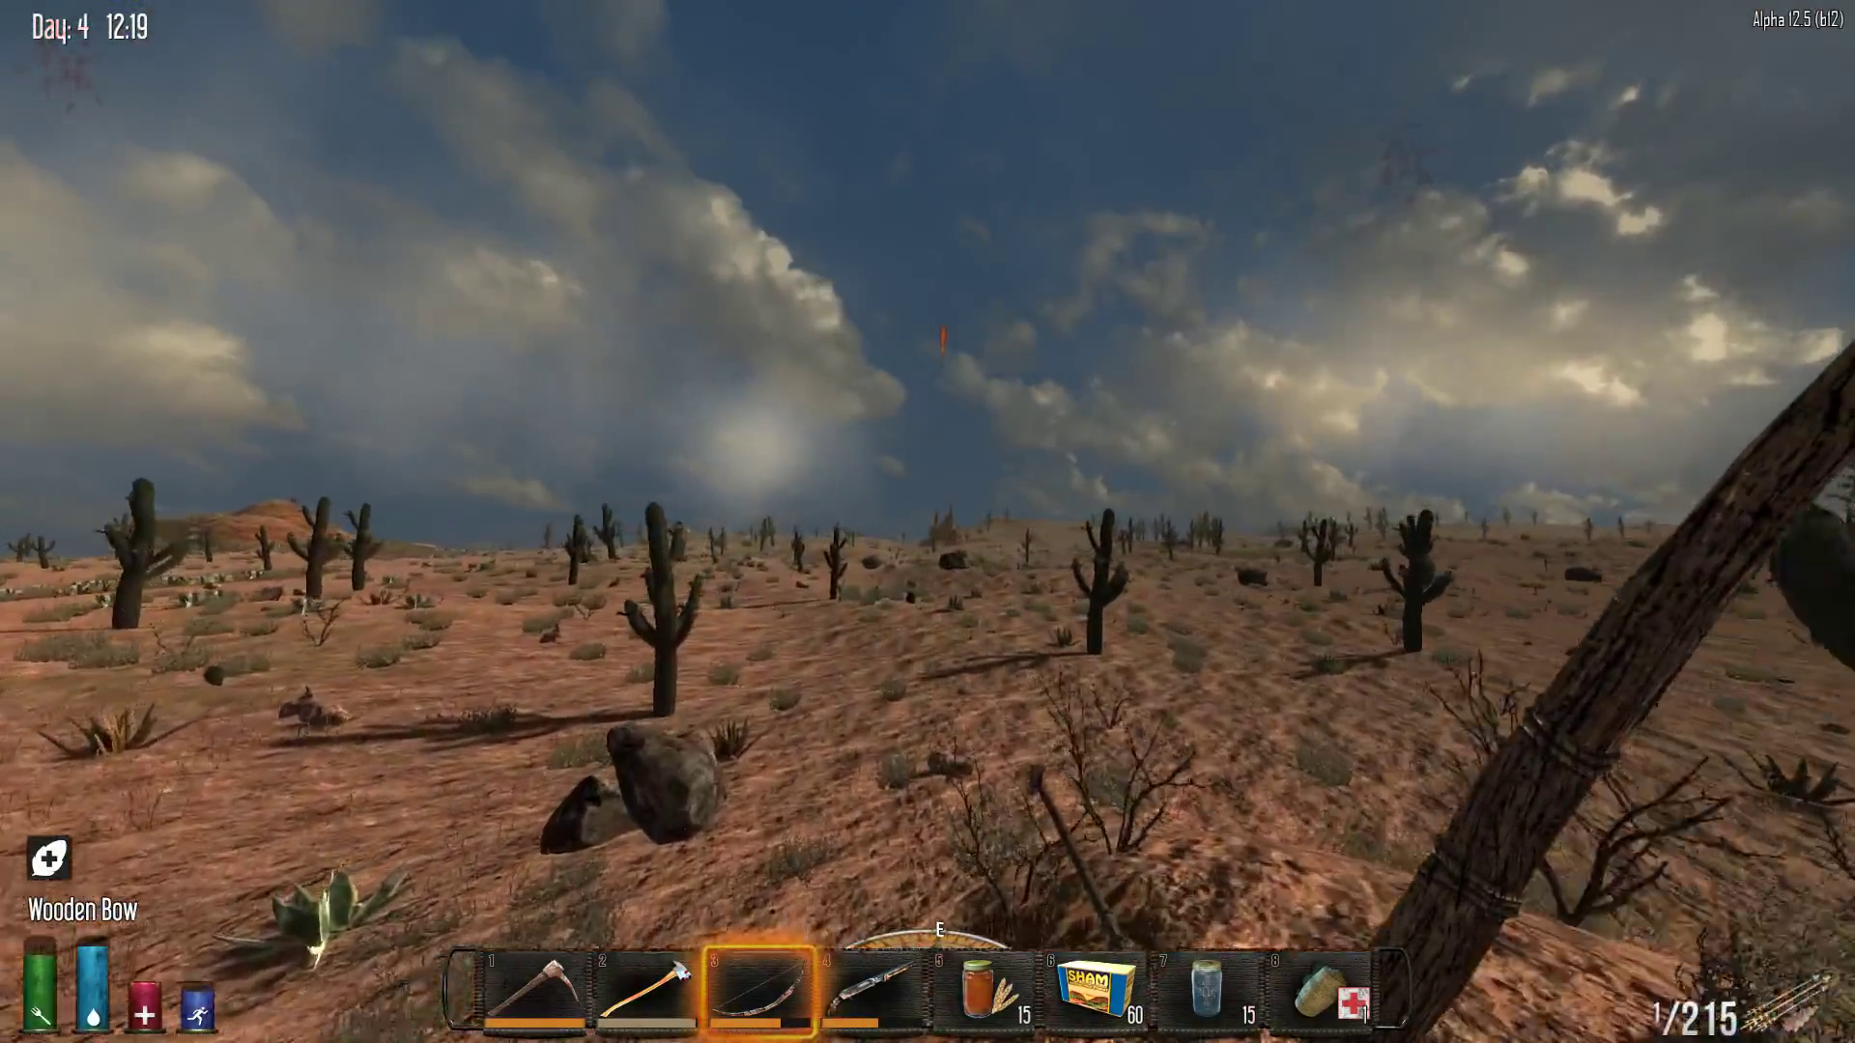
{"action": "key", "text": "w"}
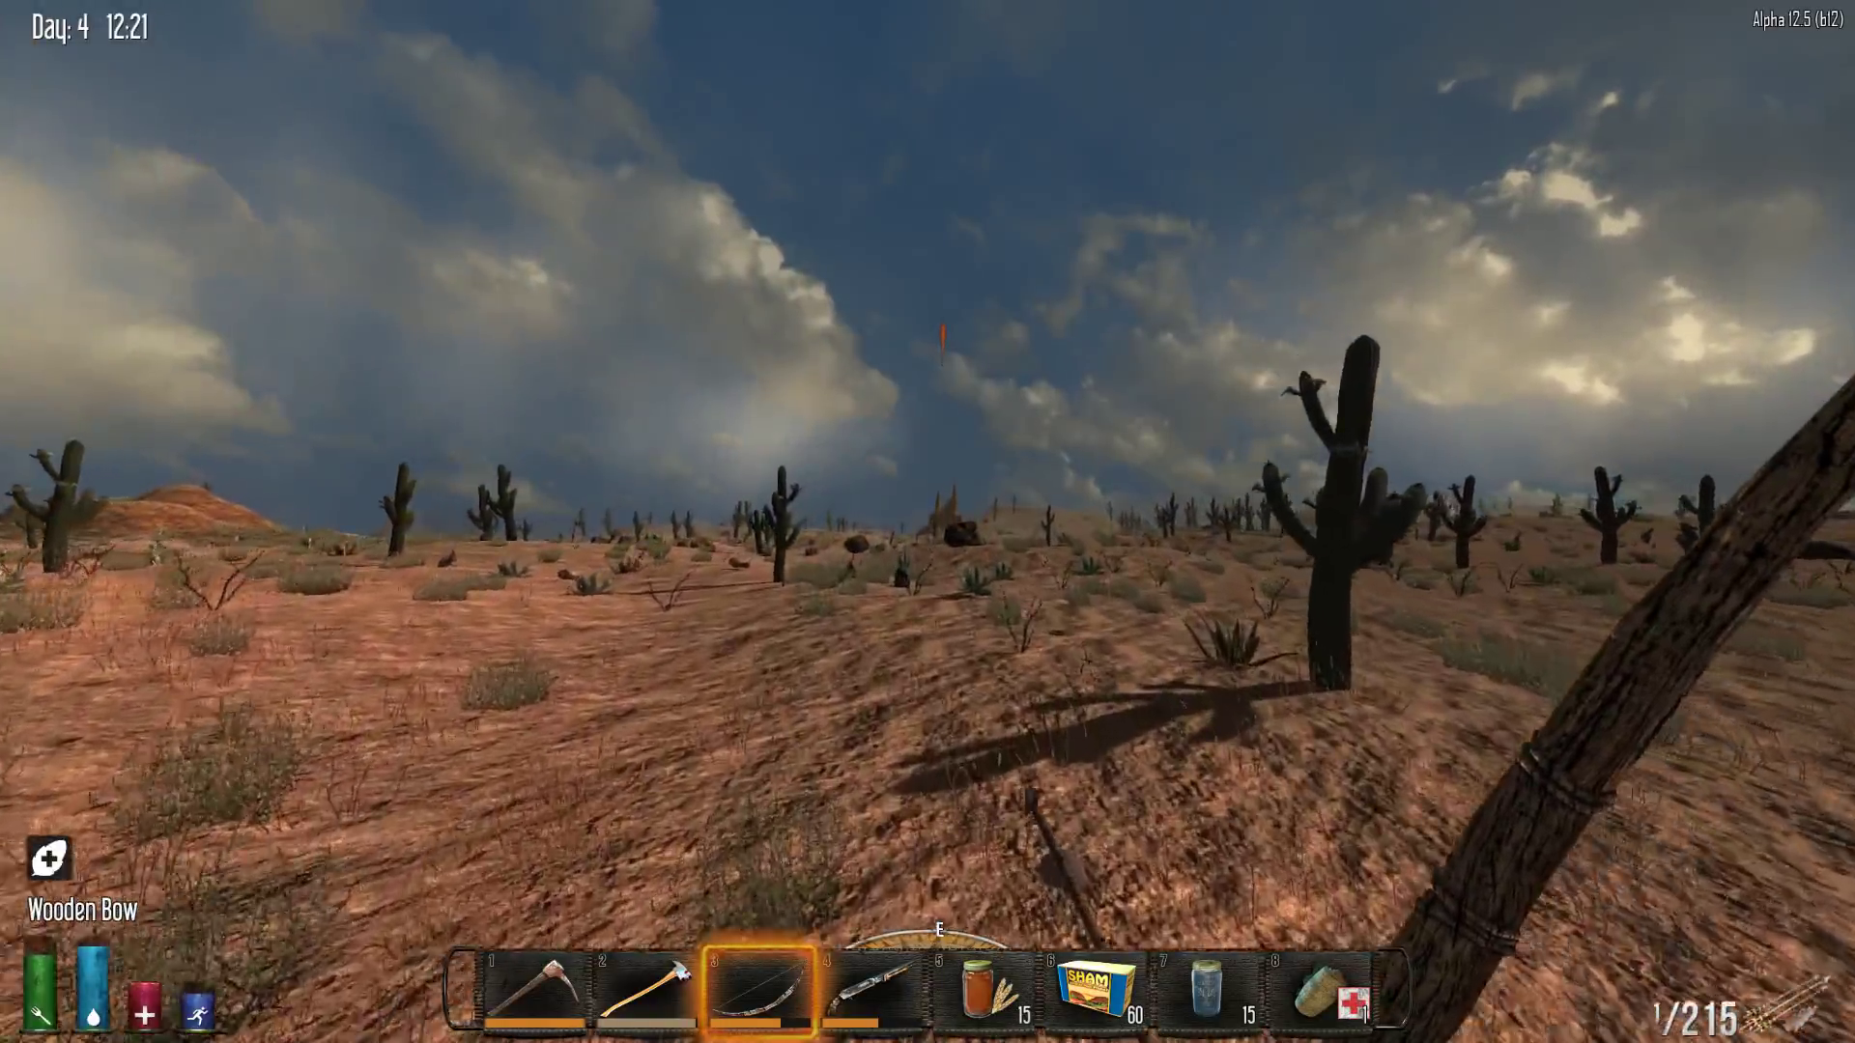
{"action": "key", "text": "w"}
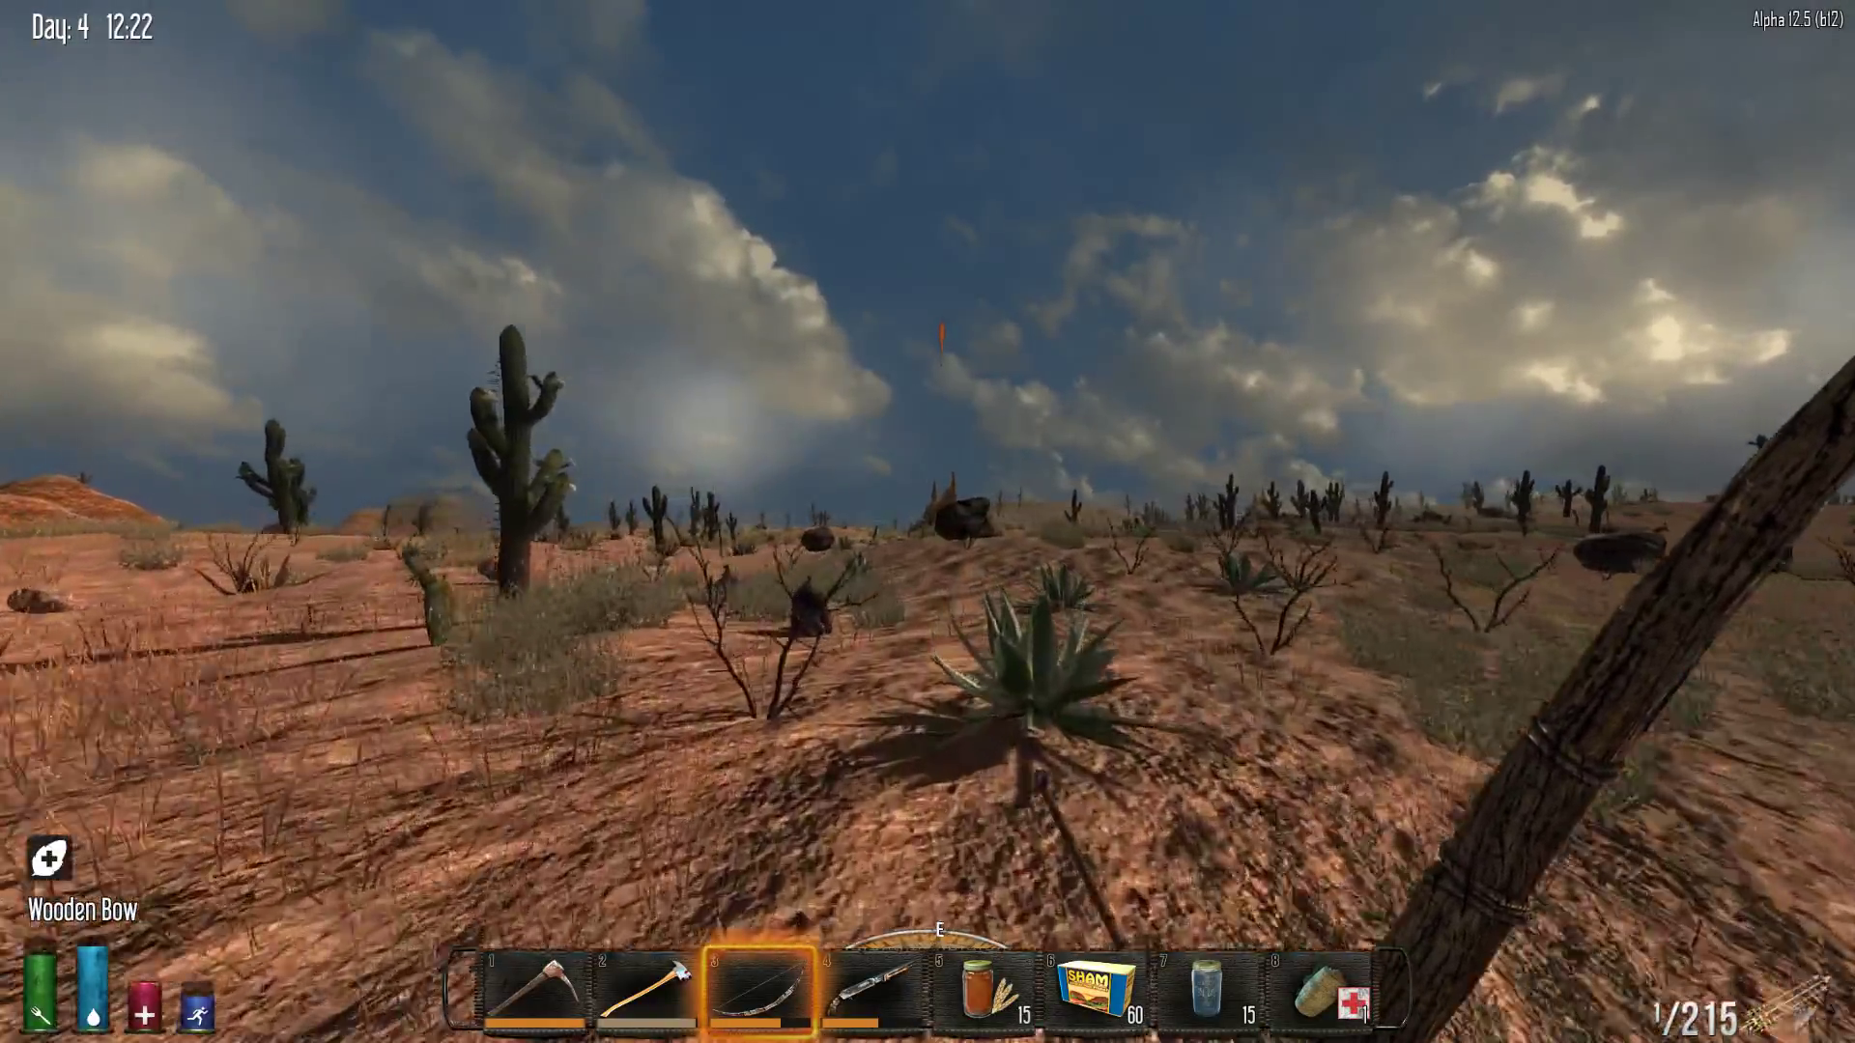
{"action": "key", "text": "w"}
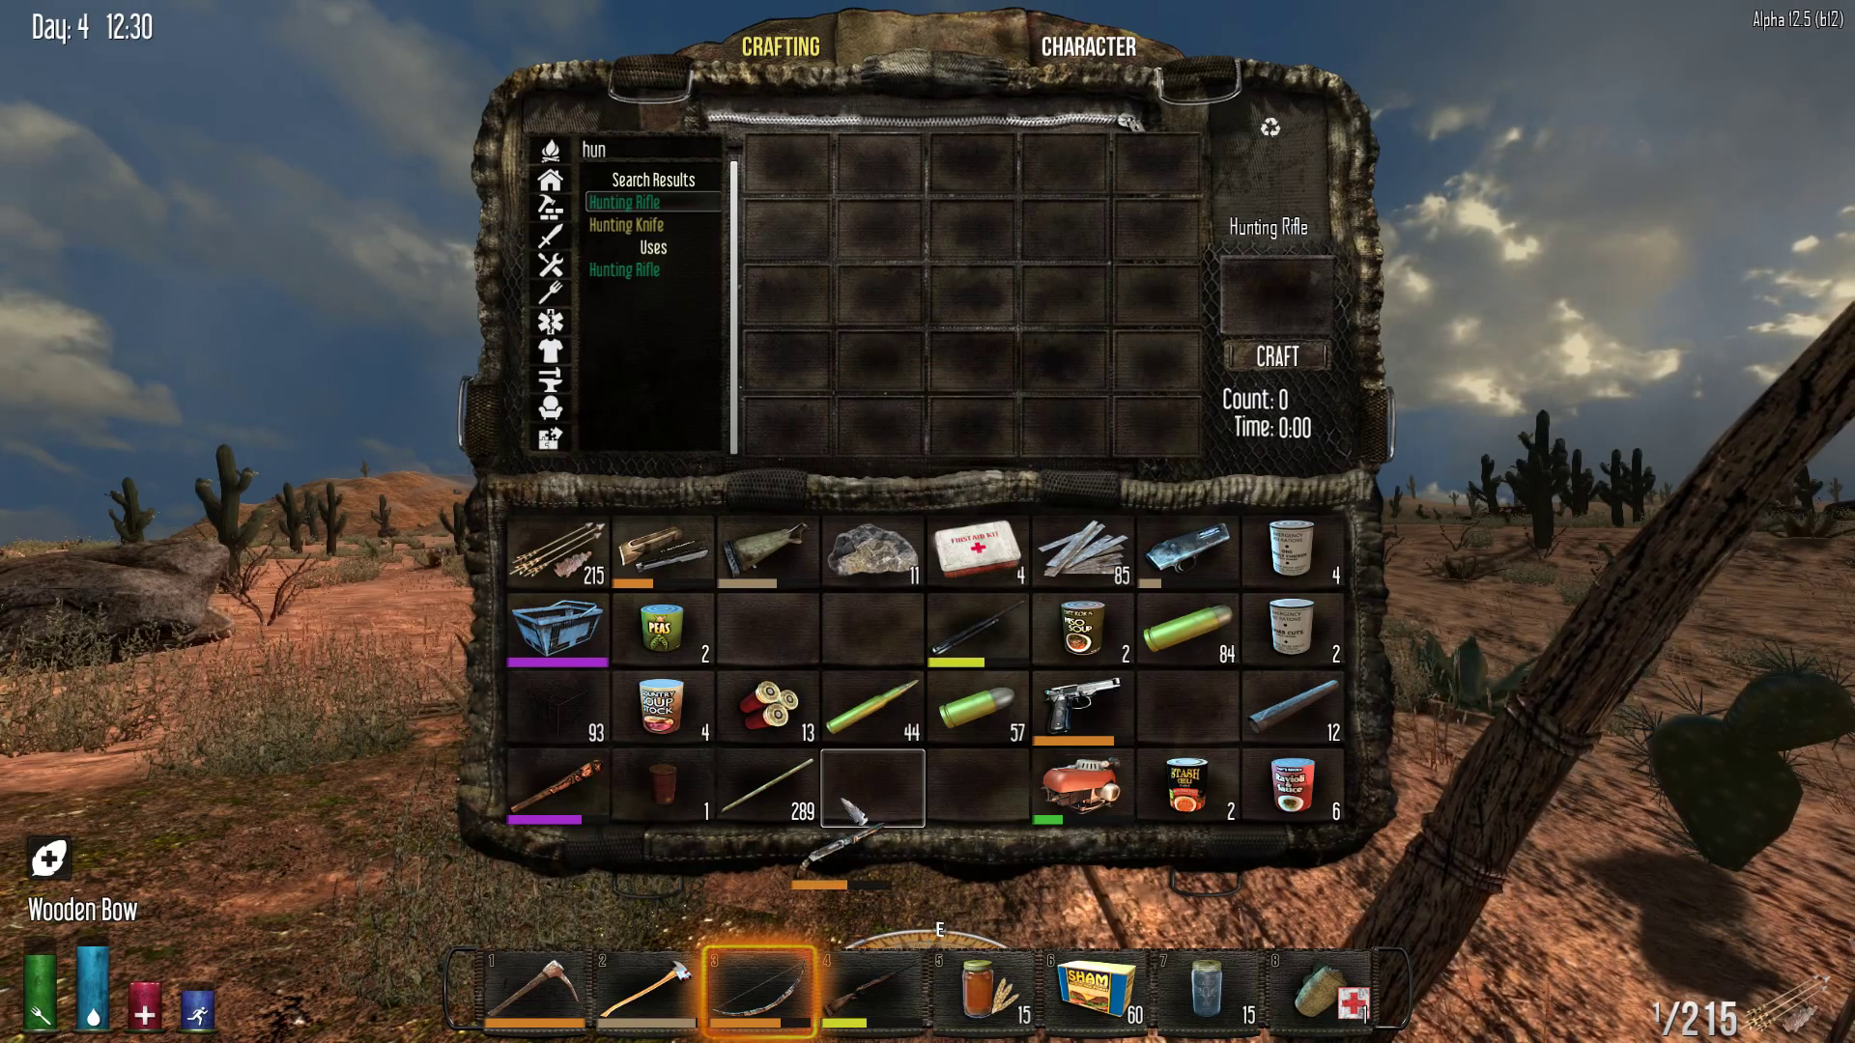
Equip and load the hunting rifle, then walk past the rock spire uphill
{"action": "key", "text": "Tab"}
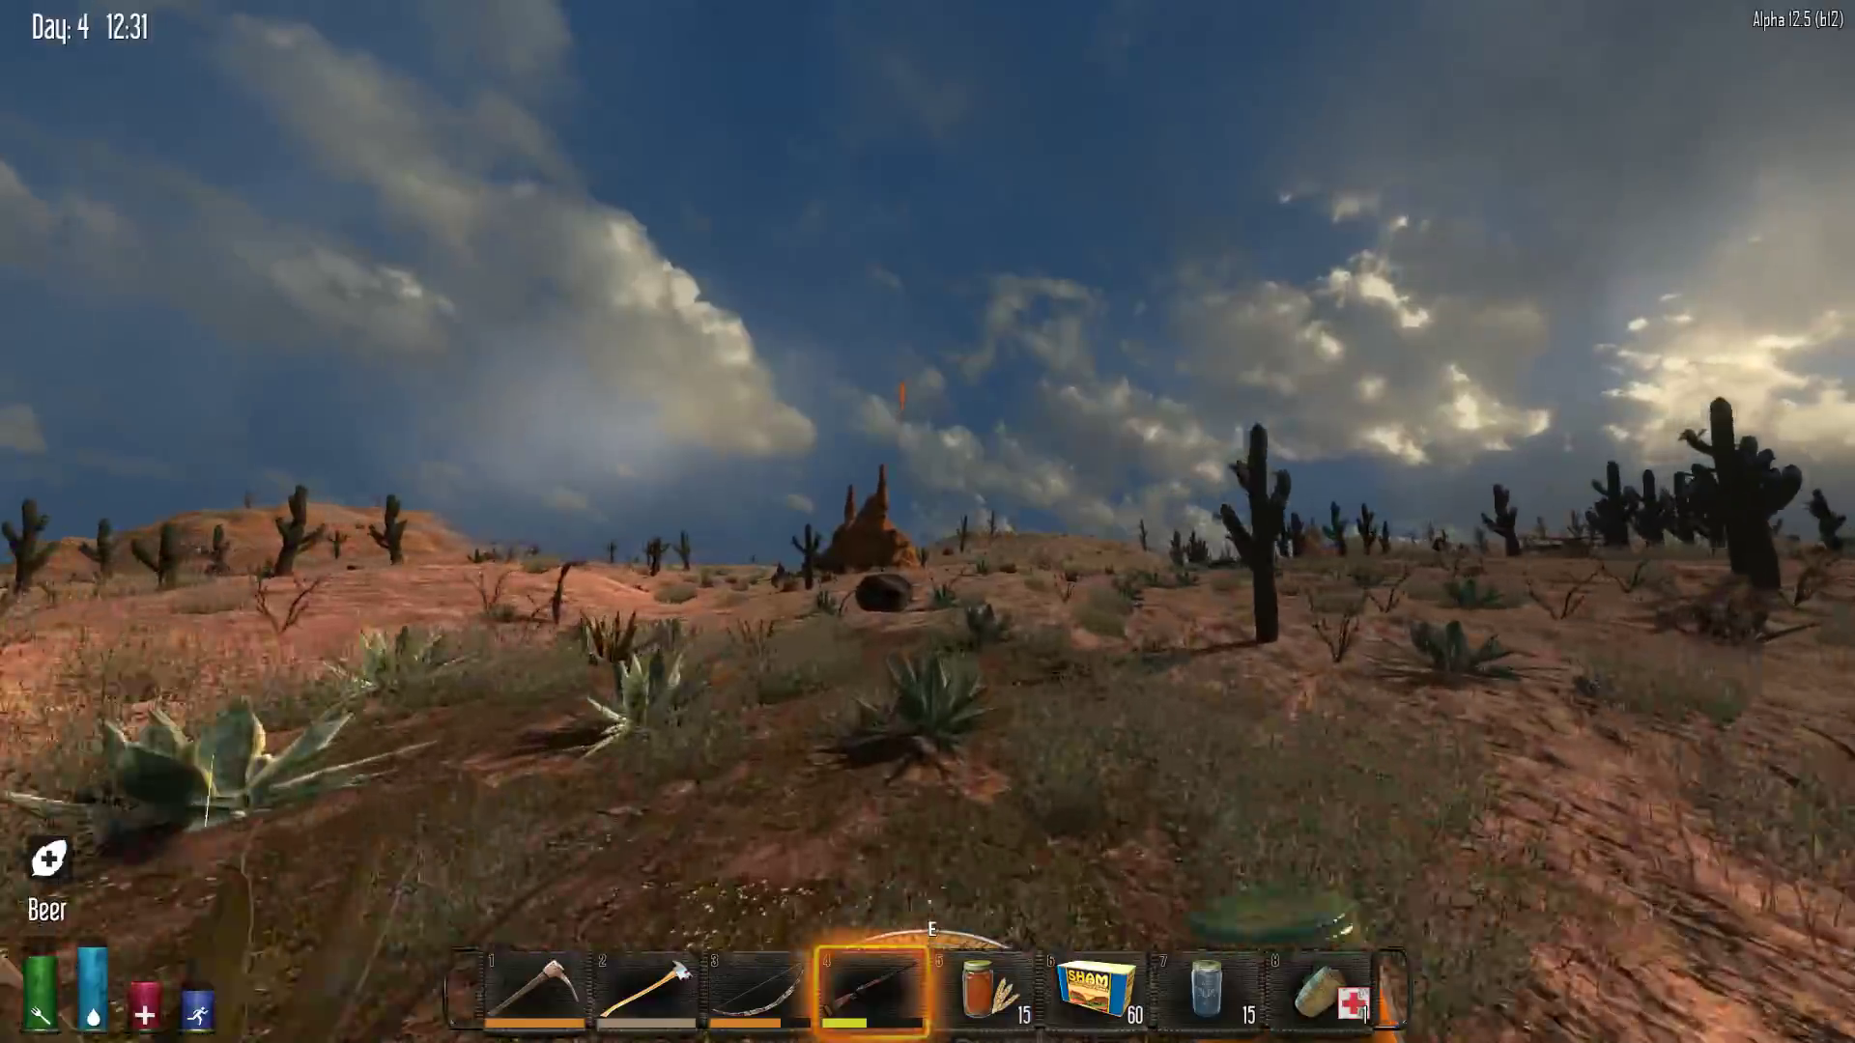
{"action": "key", "text": "r"}
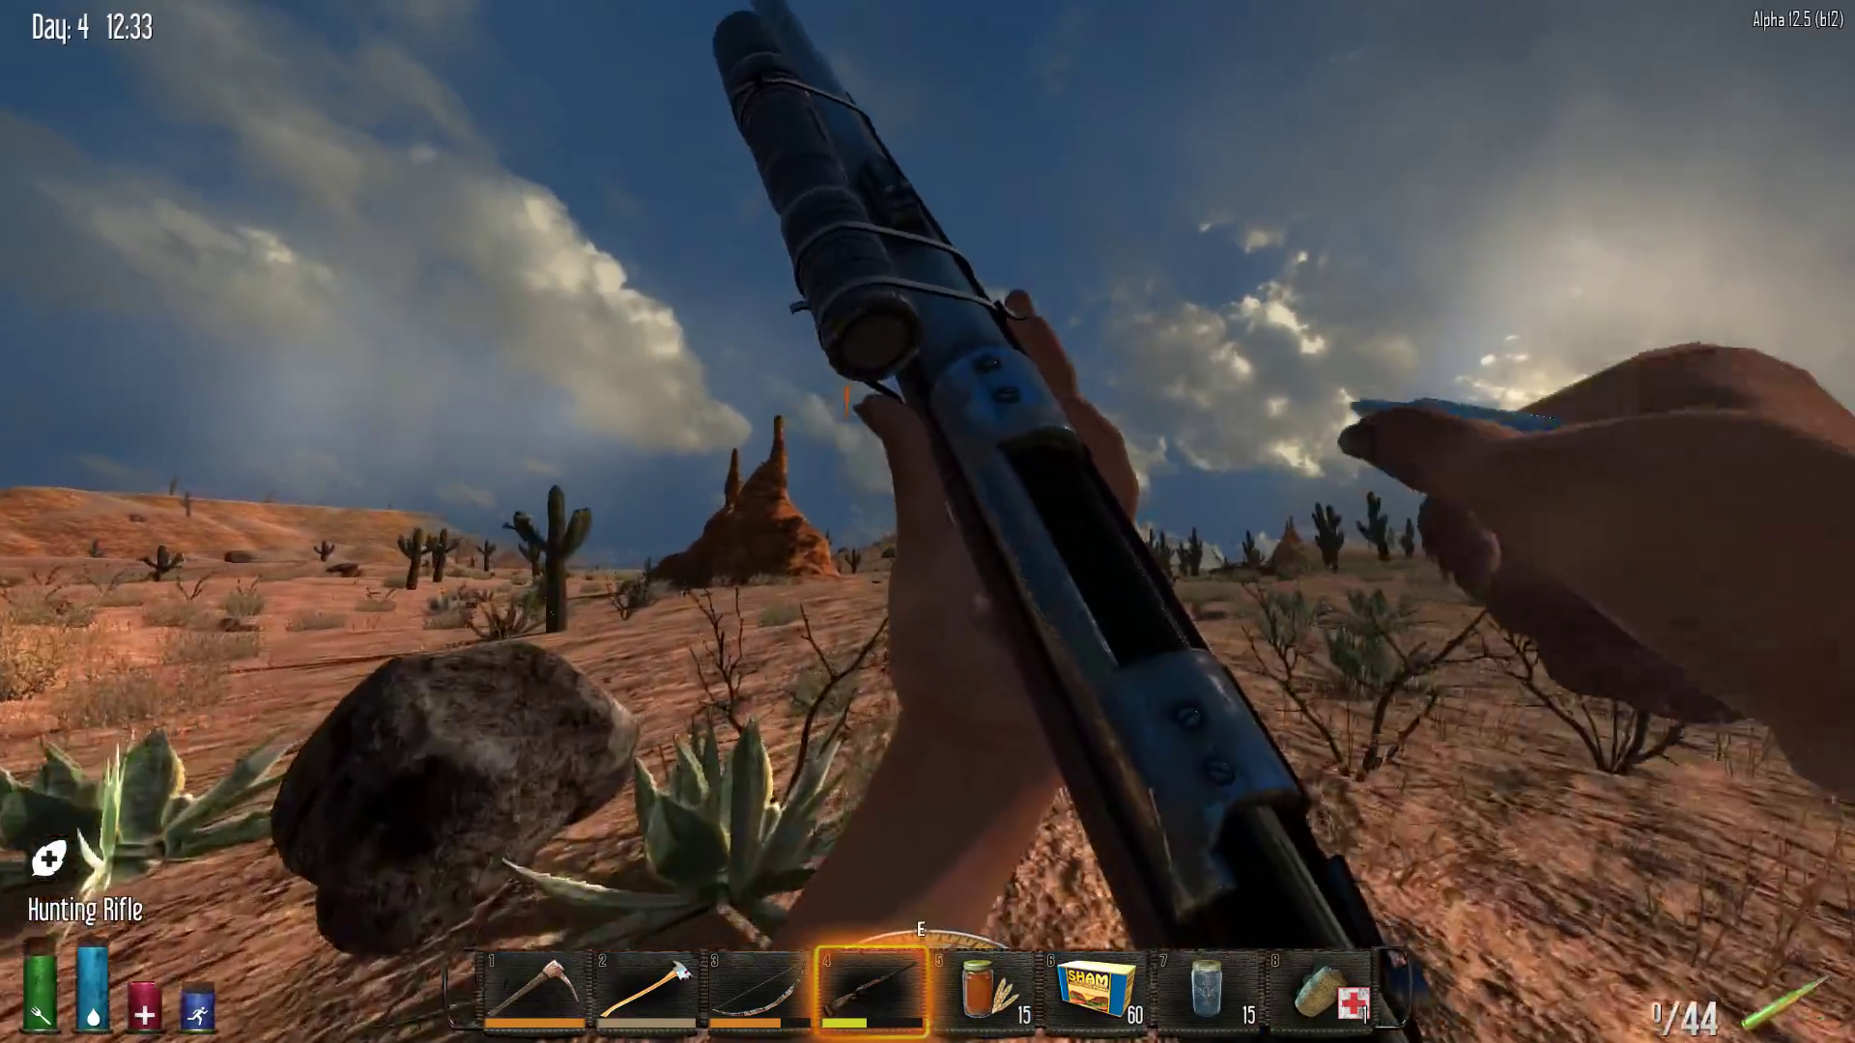
{"action": "key", "text": "w"}
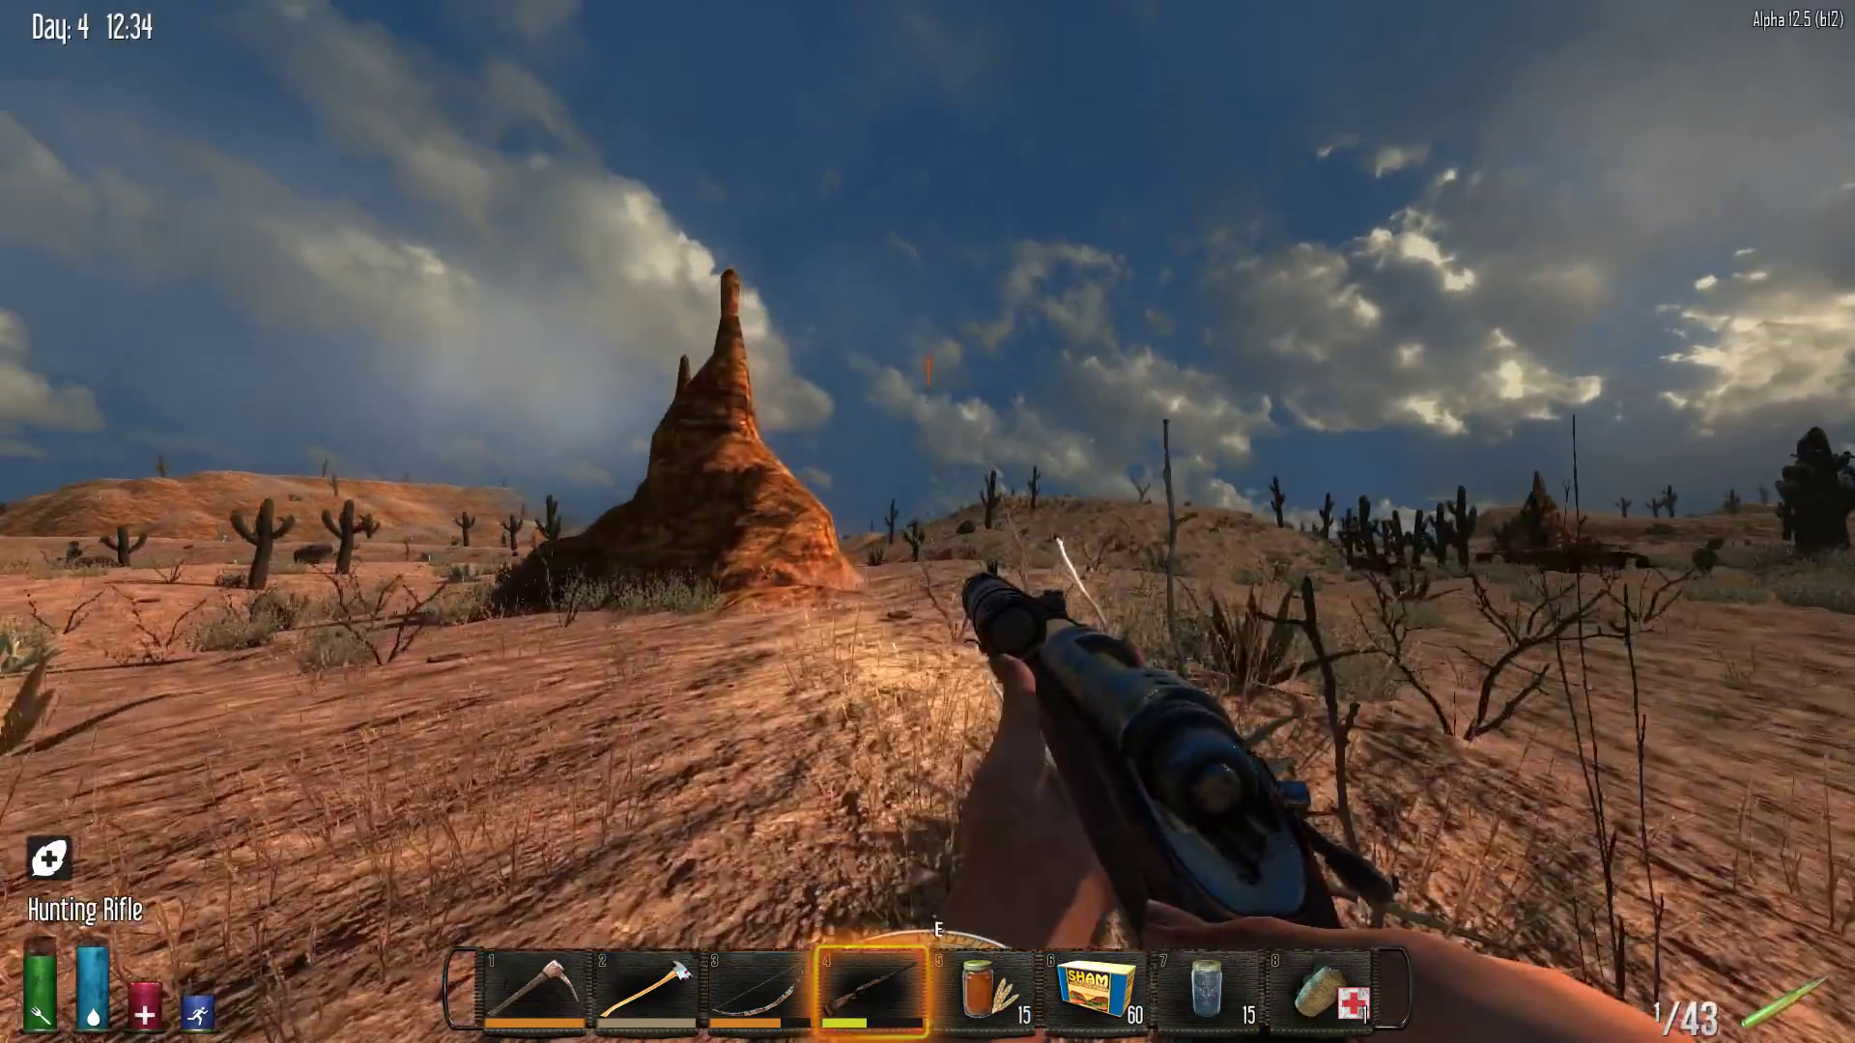
{"action": "key", "text": "w"}
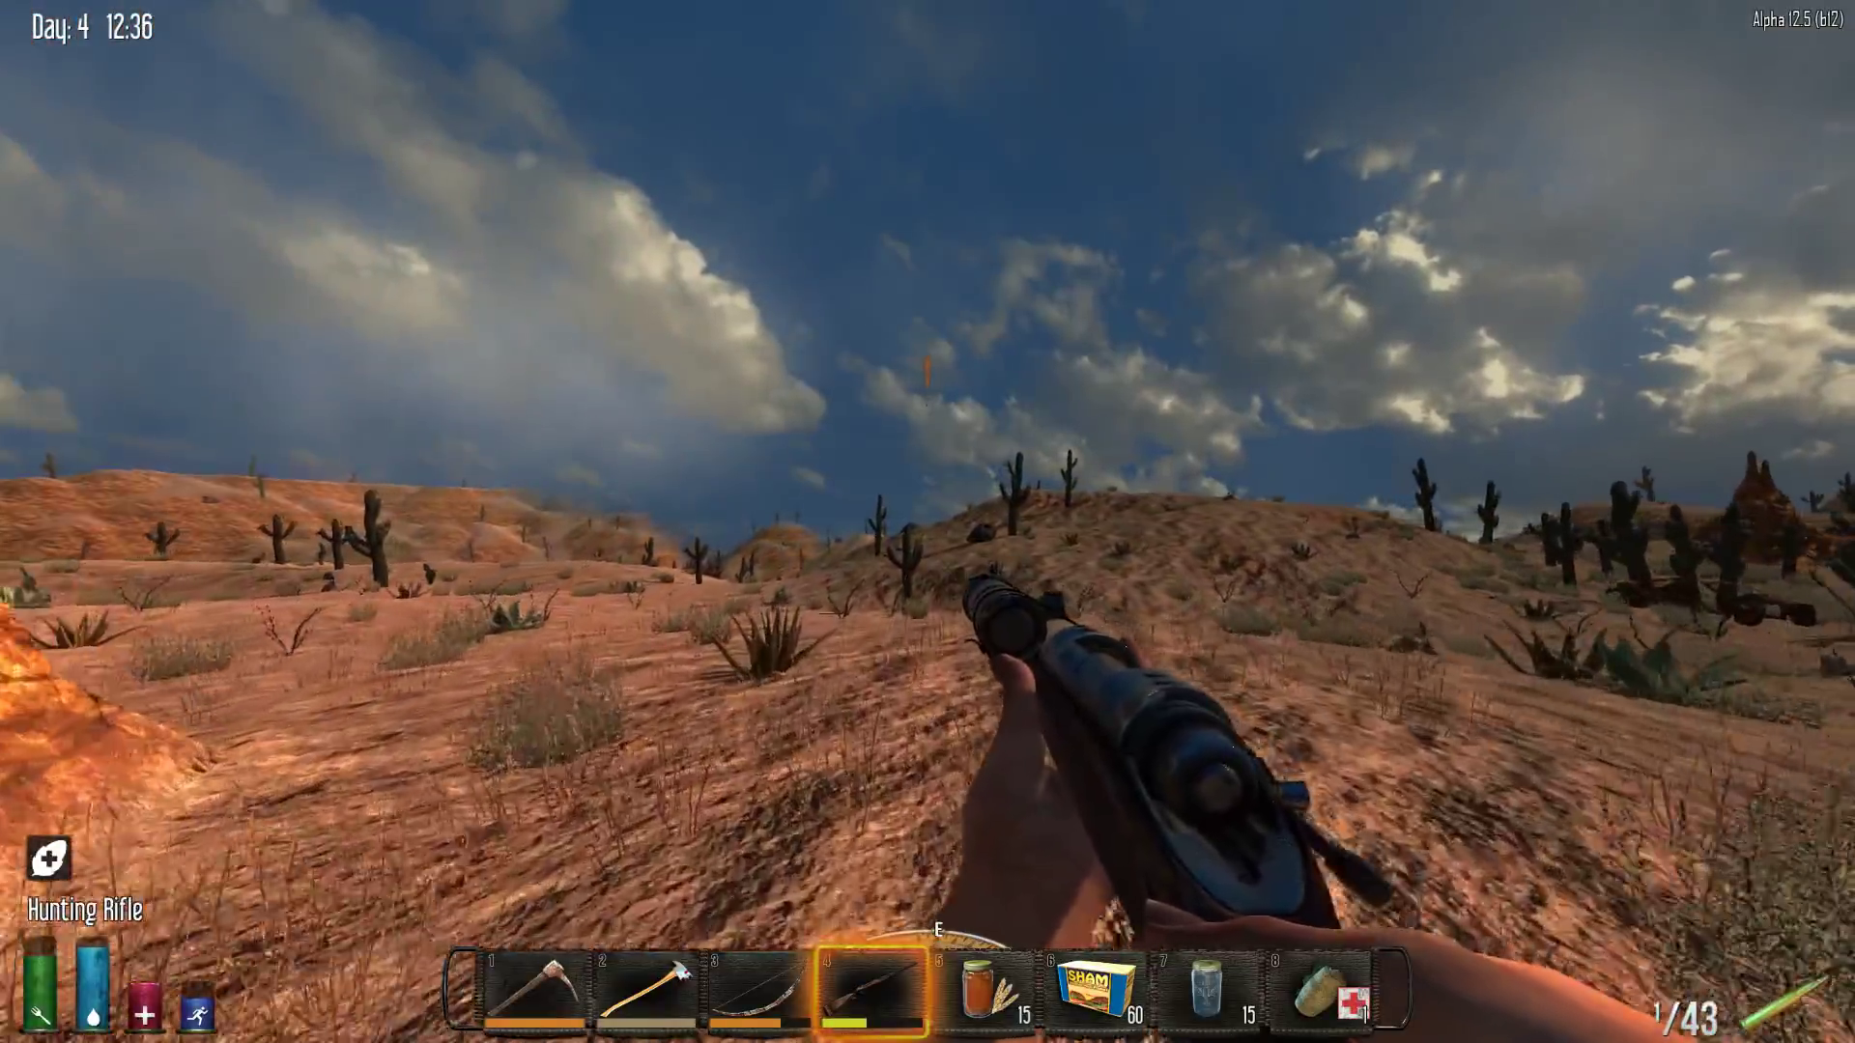
{"action": "key", "text": "w"}
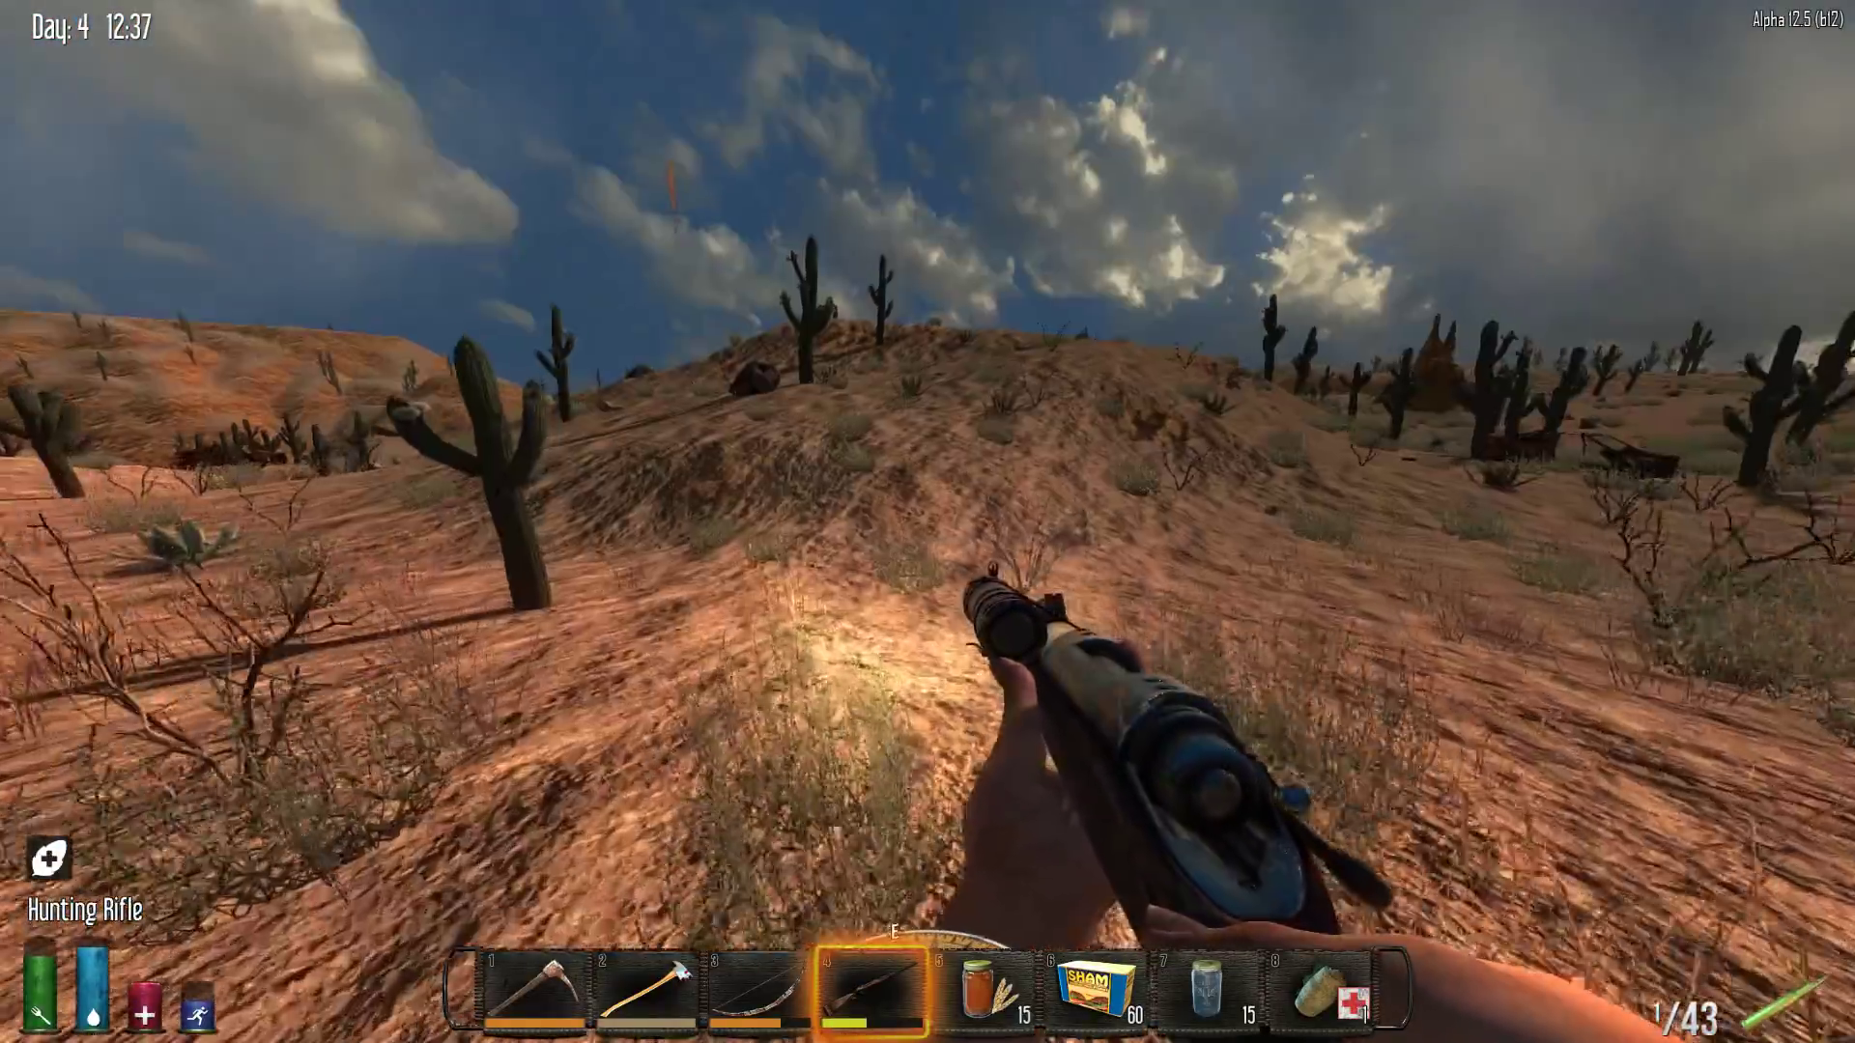
{"action": "key", "text": "w"}
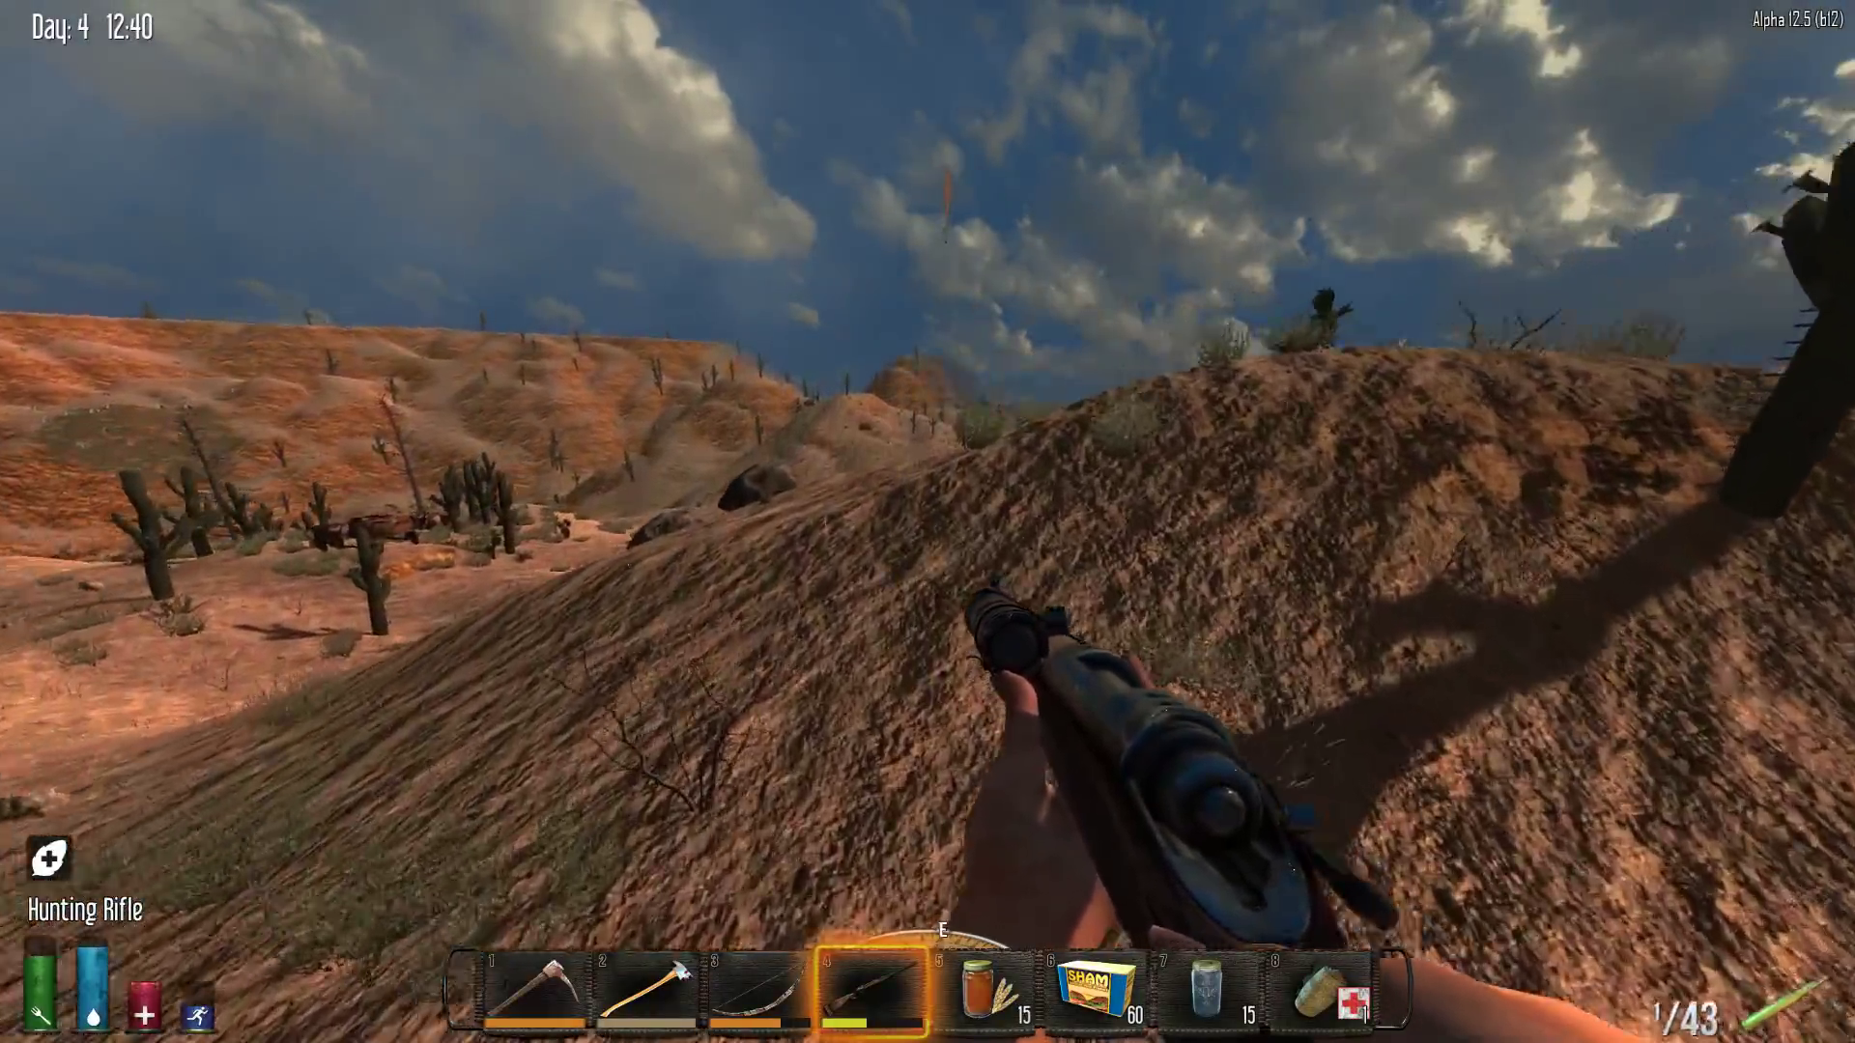
Cross the ridge past the rock and tall cactus, briefly checking the map
{"action": "key", "text": "w"}
{"action": "key", "text": "w"}
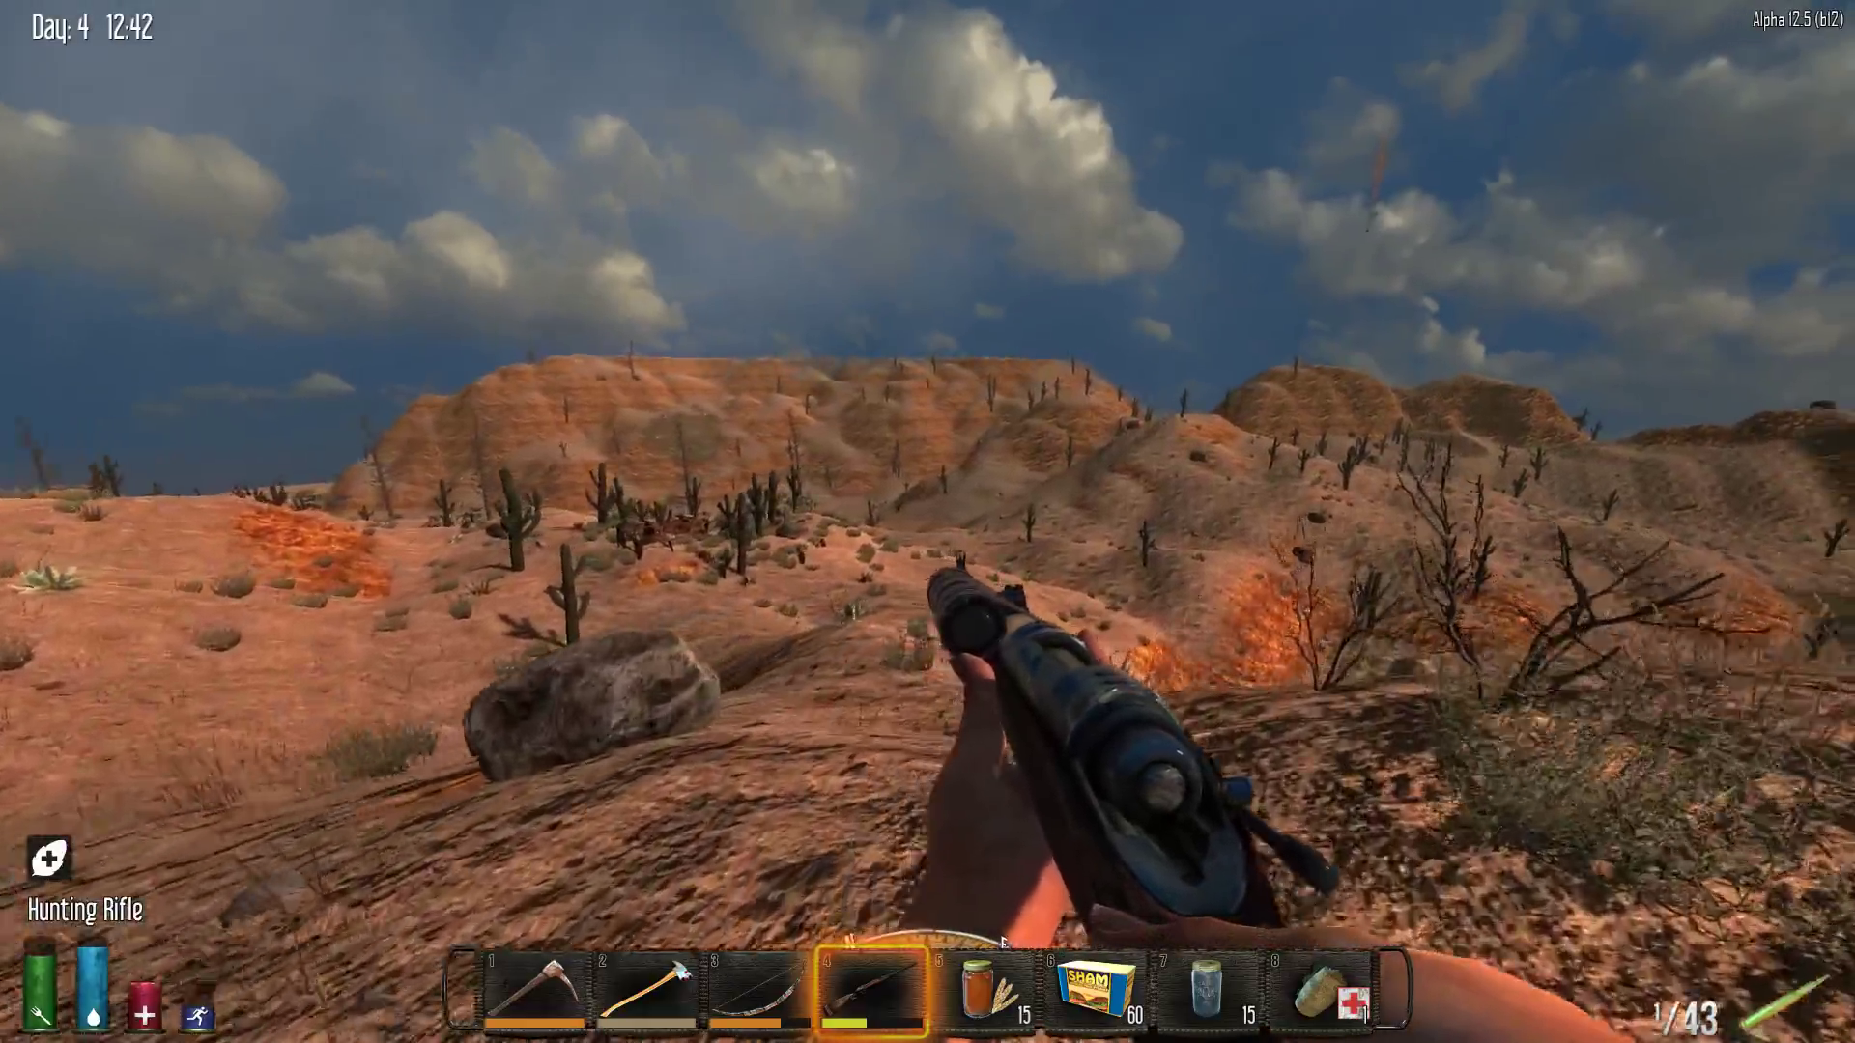
{"action": "key", "text": "w"}
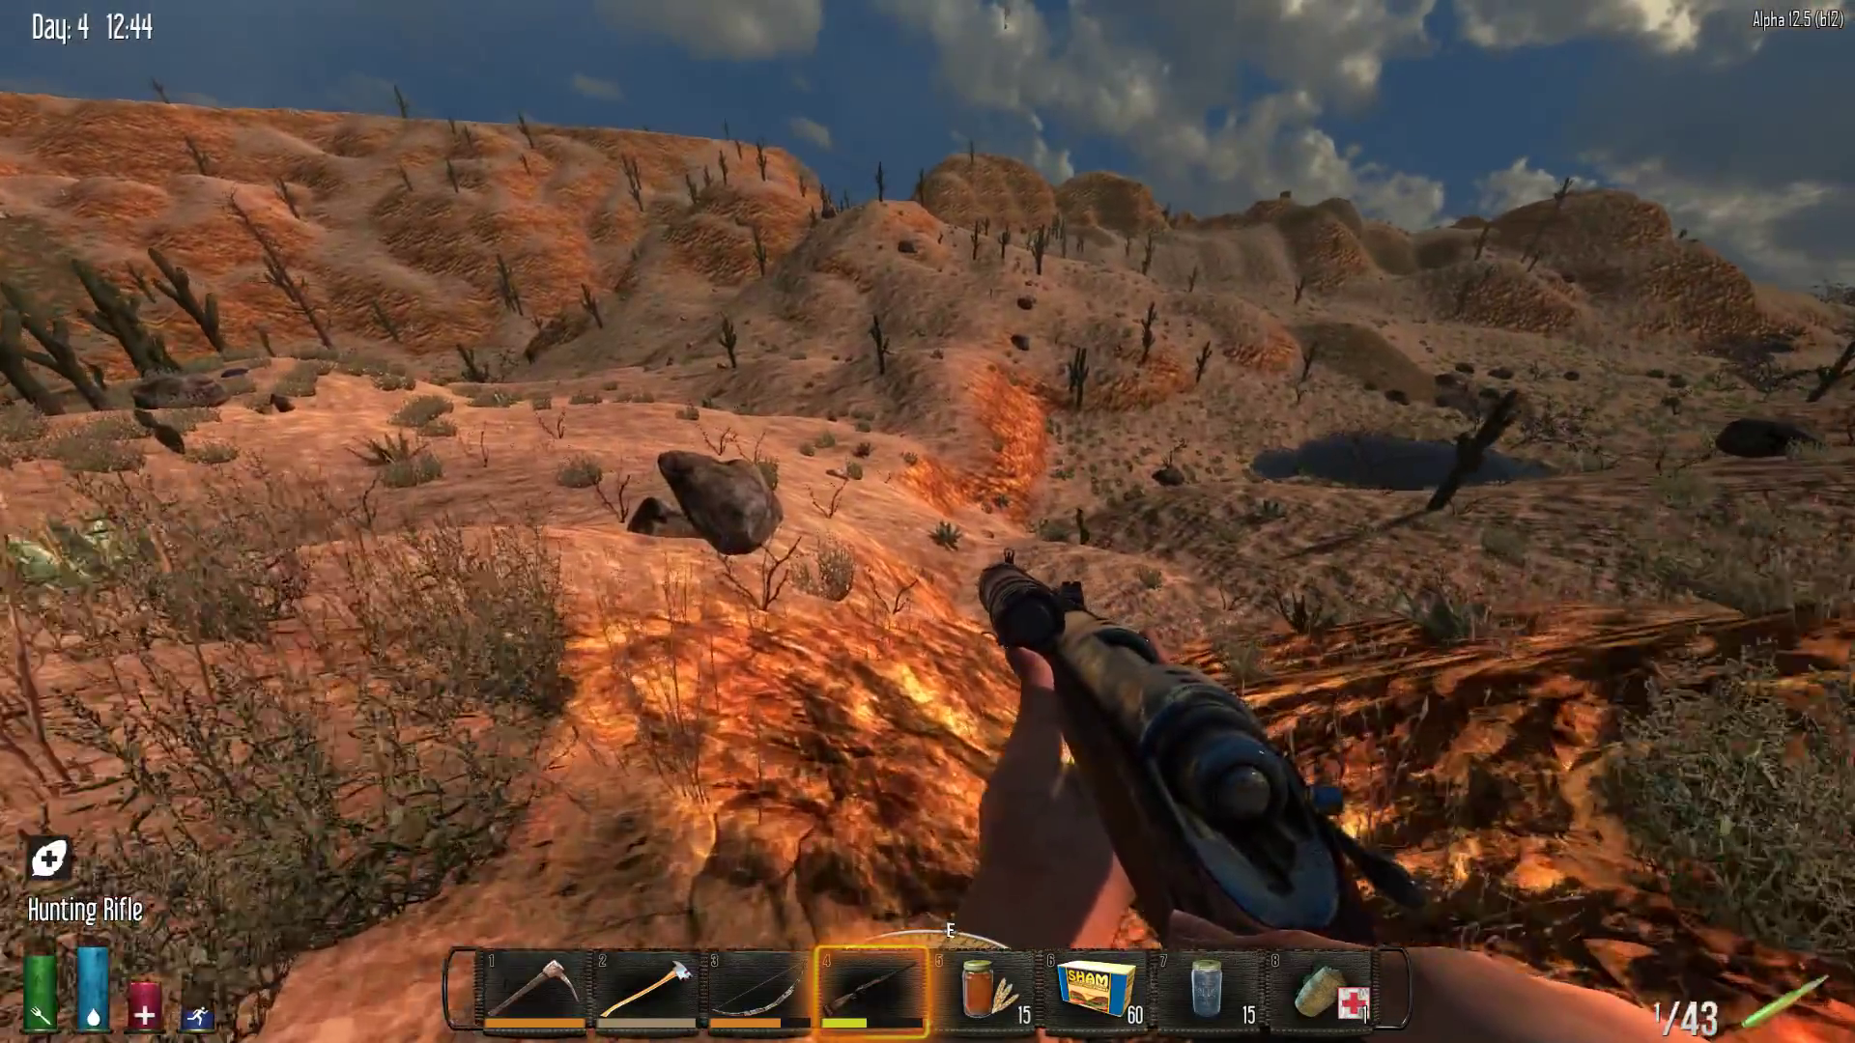
{"action": "key", "text": "w"}
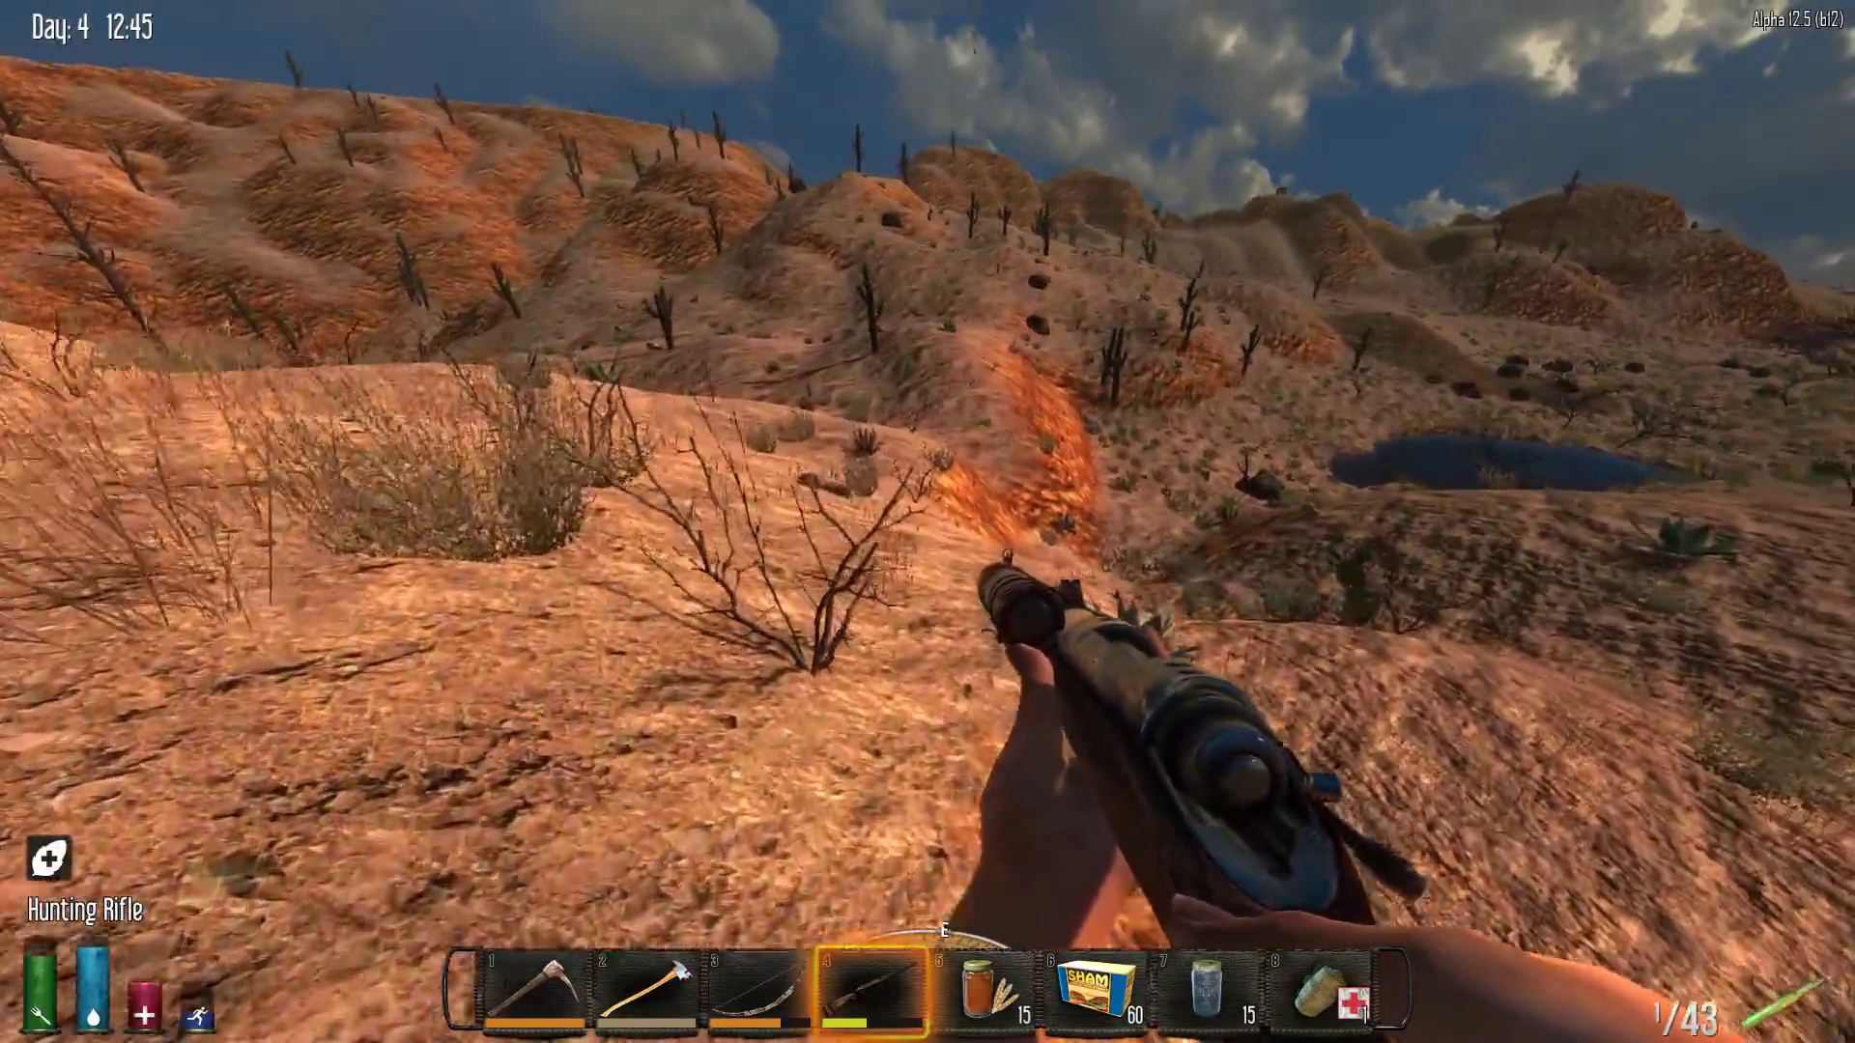
{"action": "key", "text": "w"}
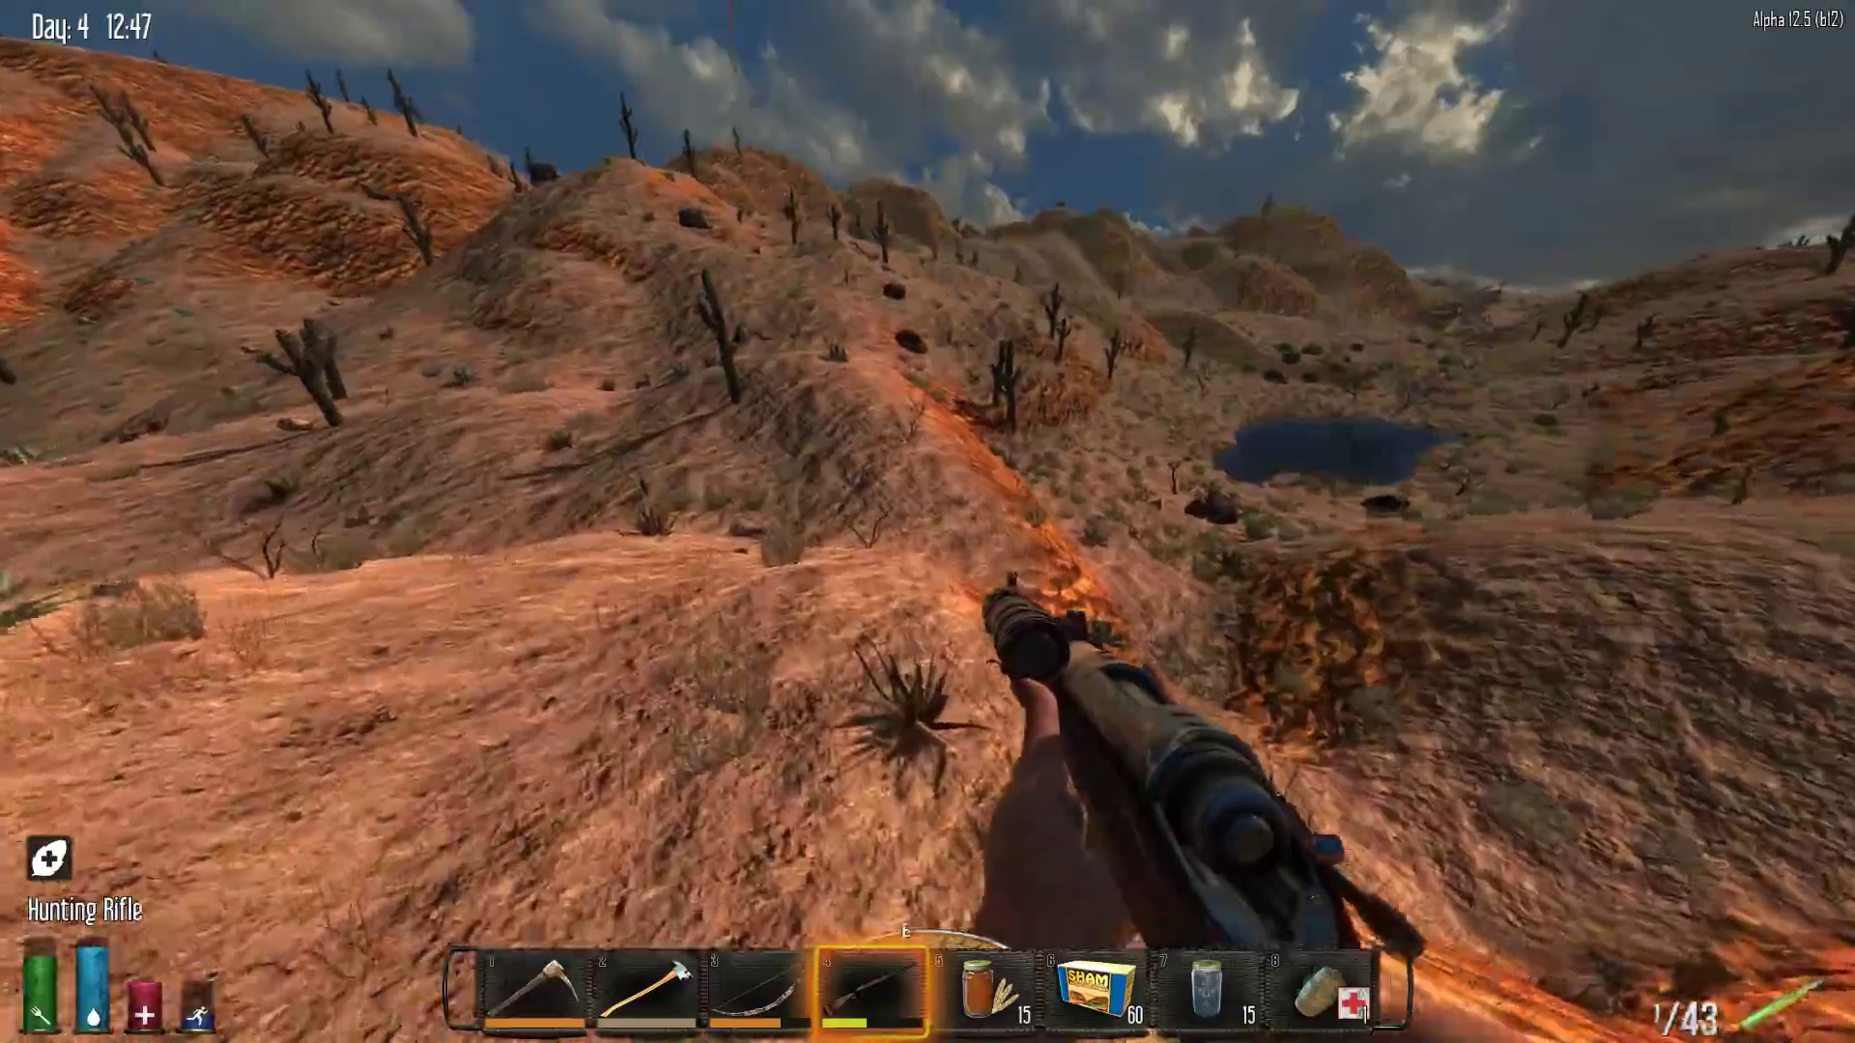
{"action": "key", "text": "m"}
{"action": "key", "text": "m"}
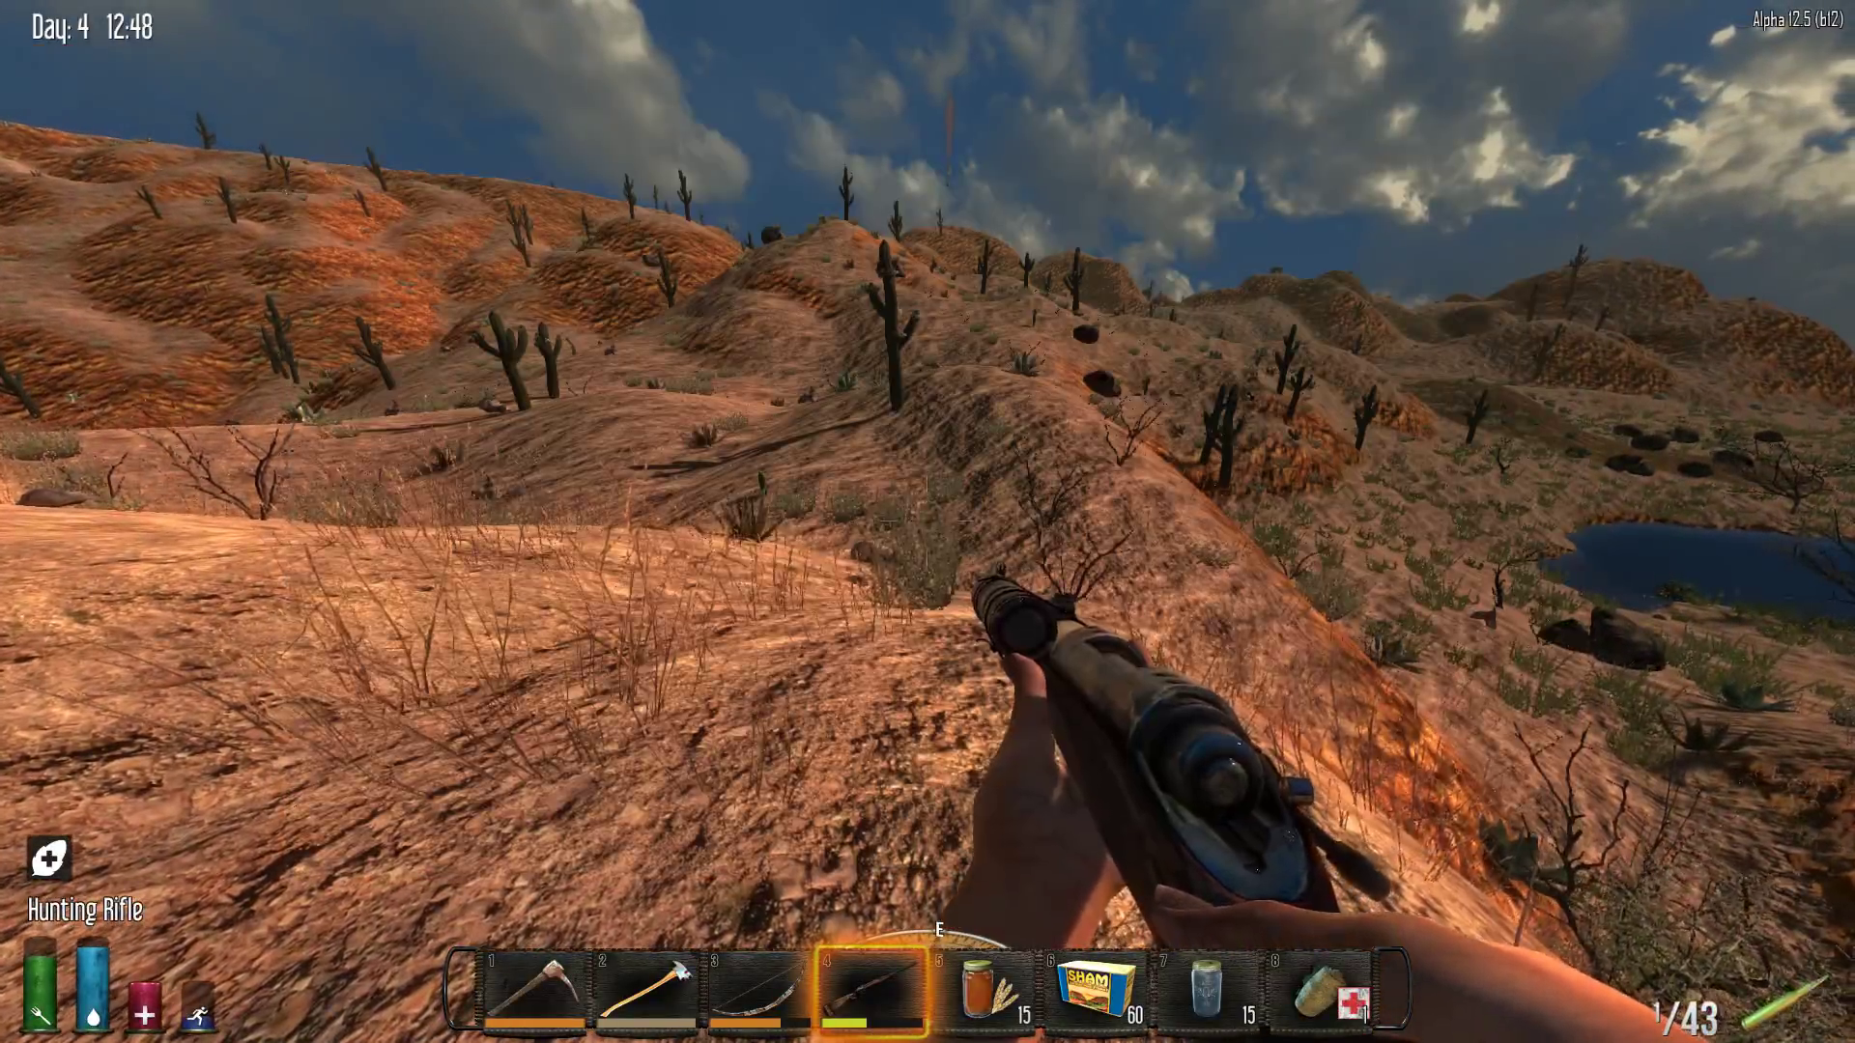
{"action": "key", "text": "w"}
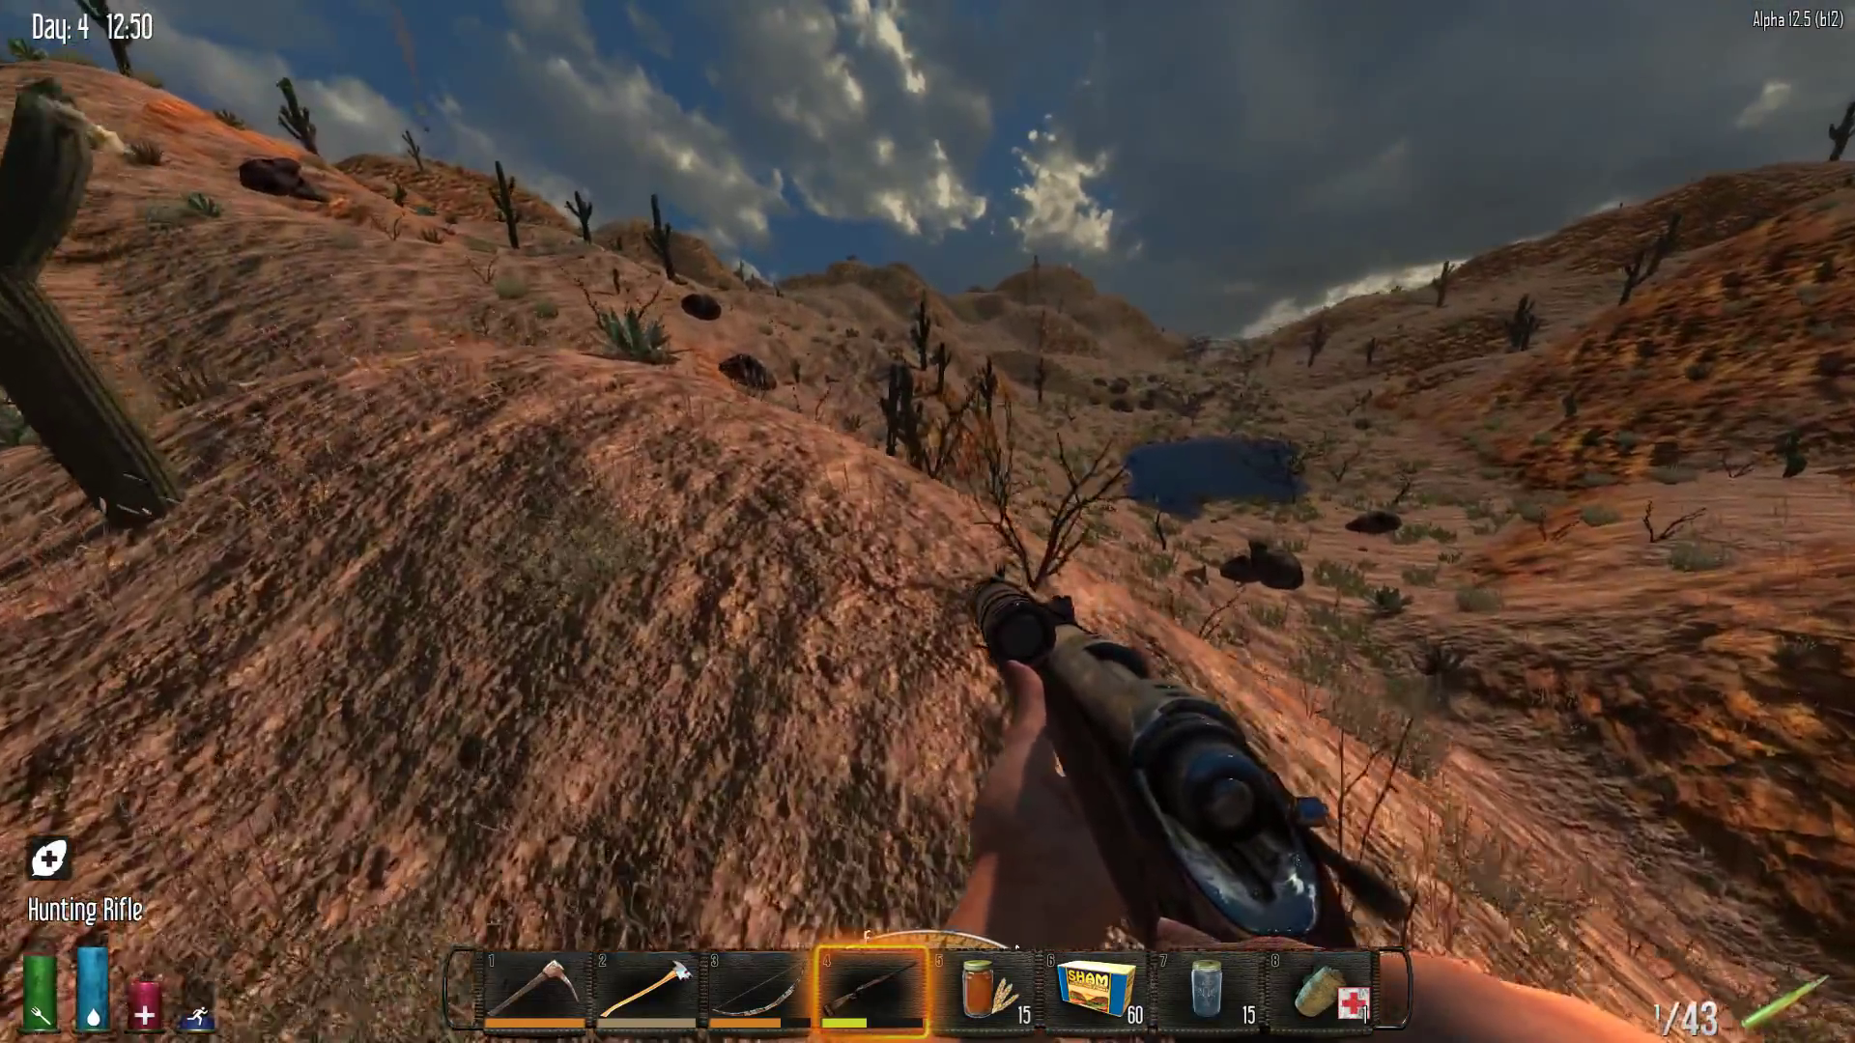
{"action": "key", "text": "w"}
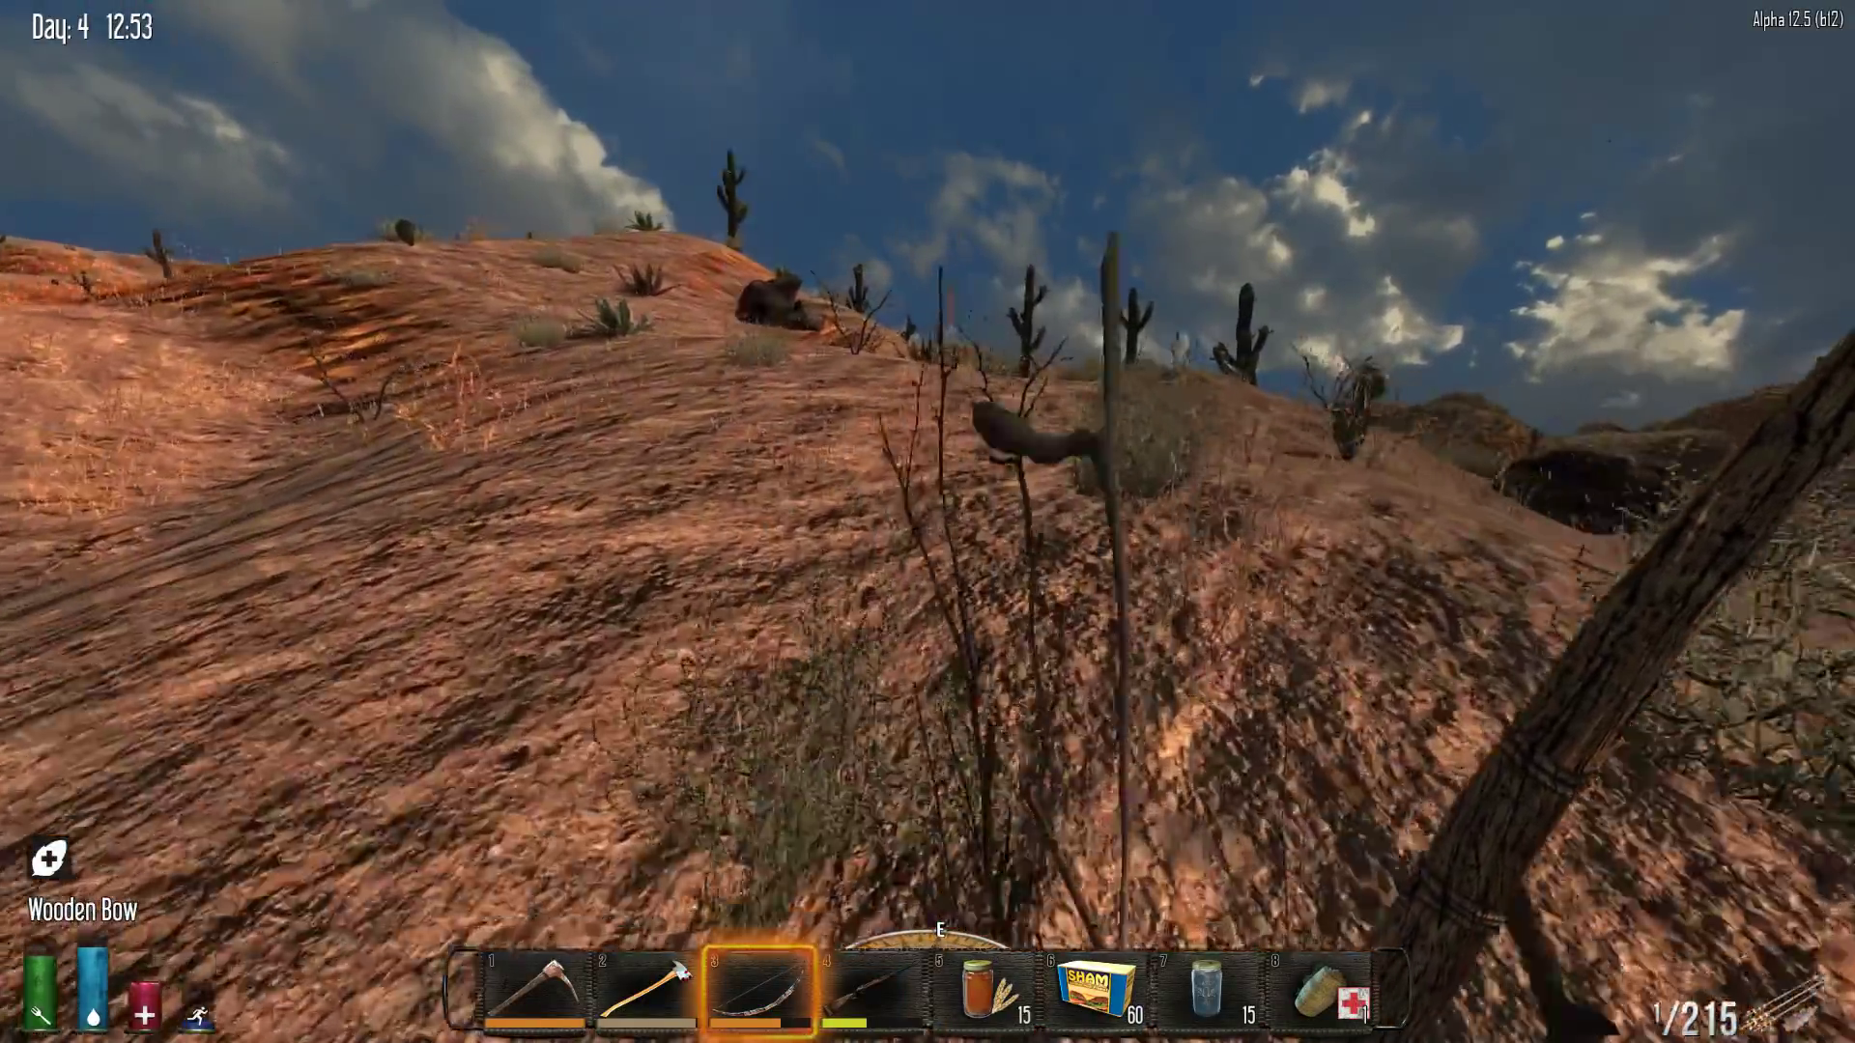
Glance at the crafting screen and world map, then close both
{"action": "key", "text": "Tab"}
{"action": "key", "text": "Tab"}
{"action": "key", "text": "m"}
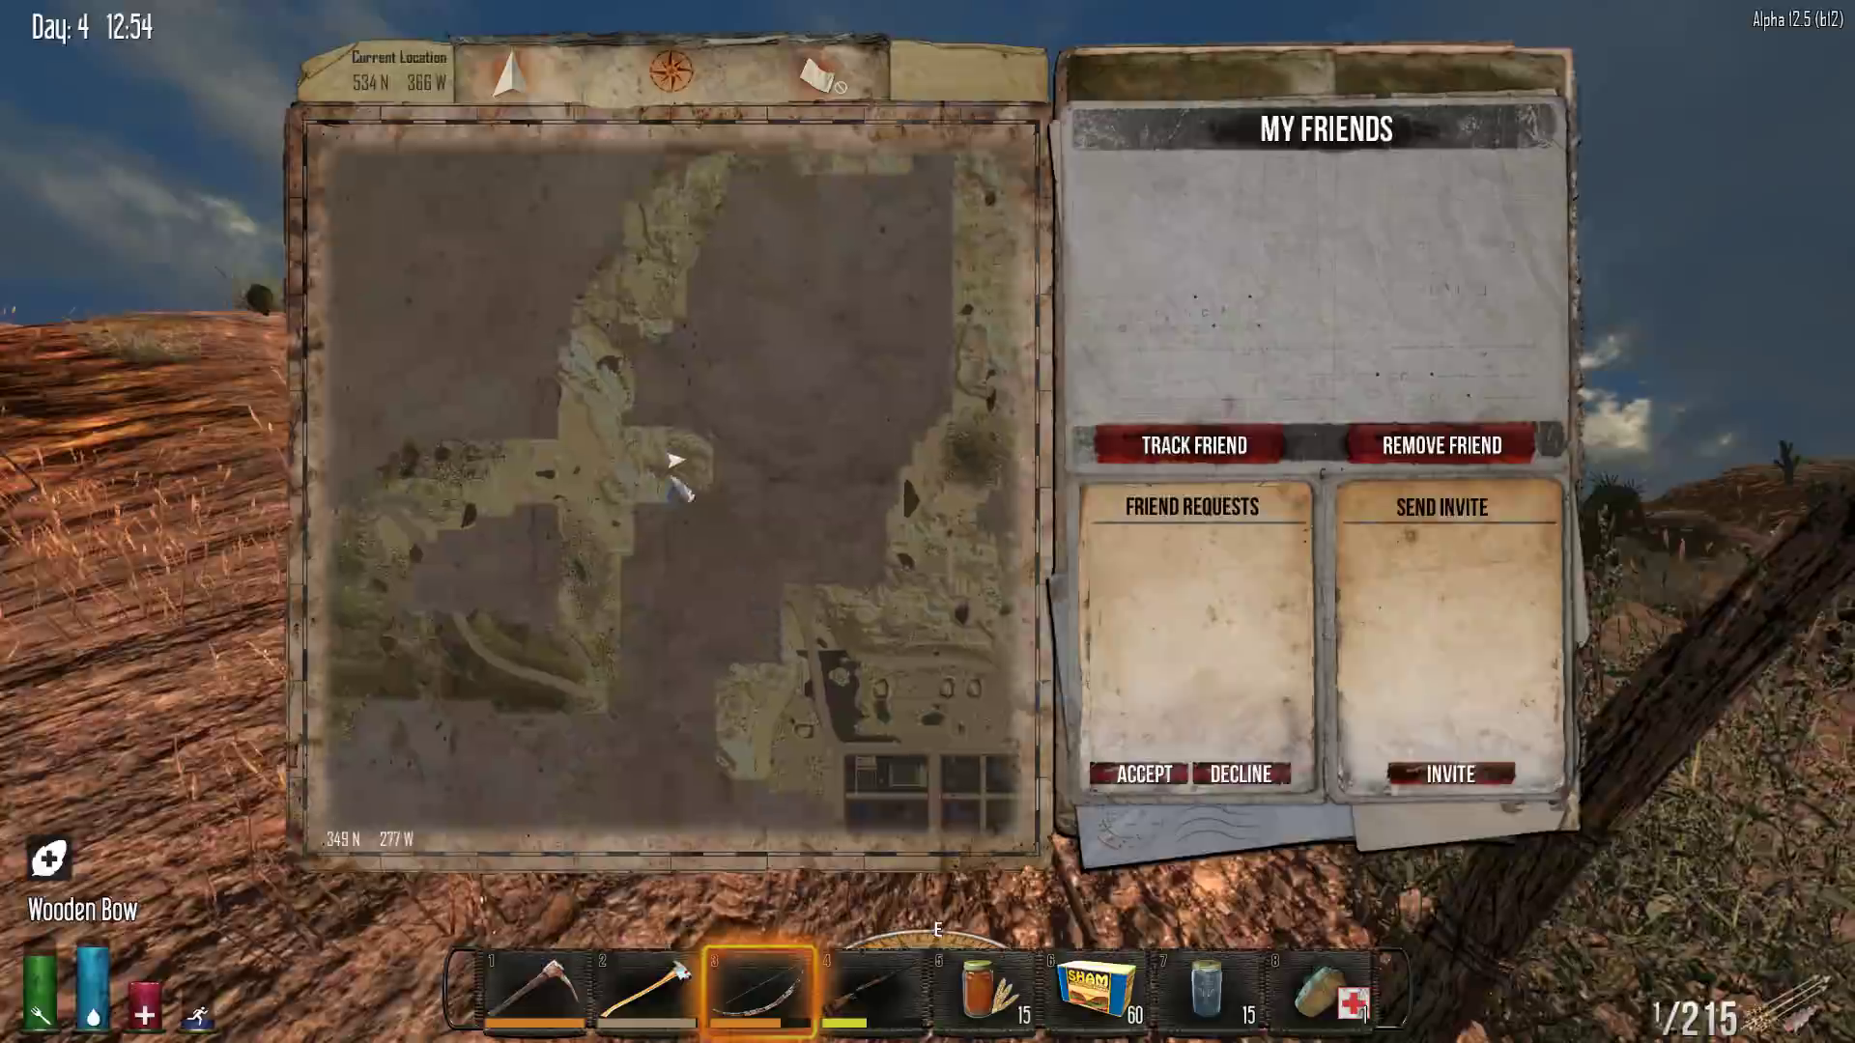
{"action": "key", "text": "m"}
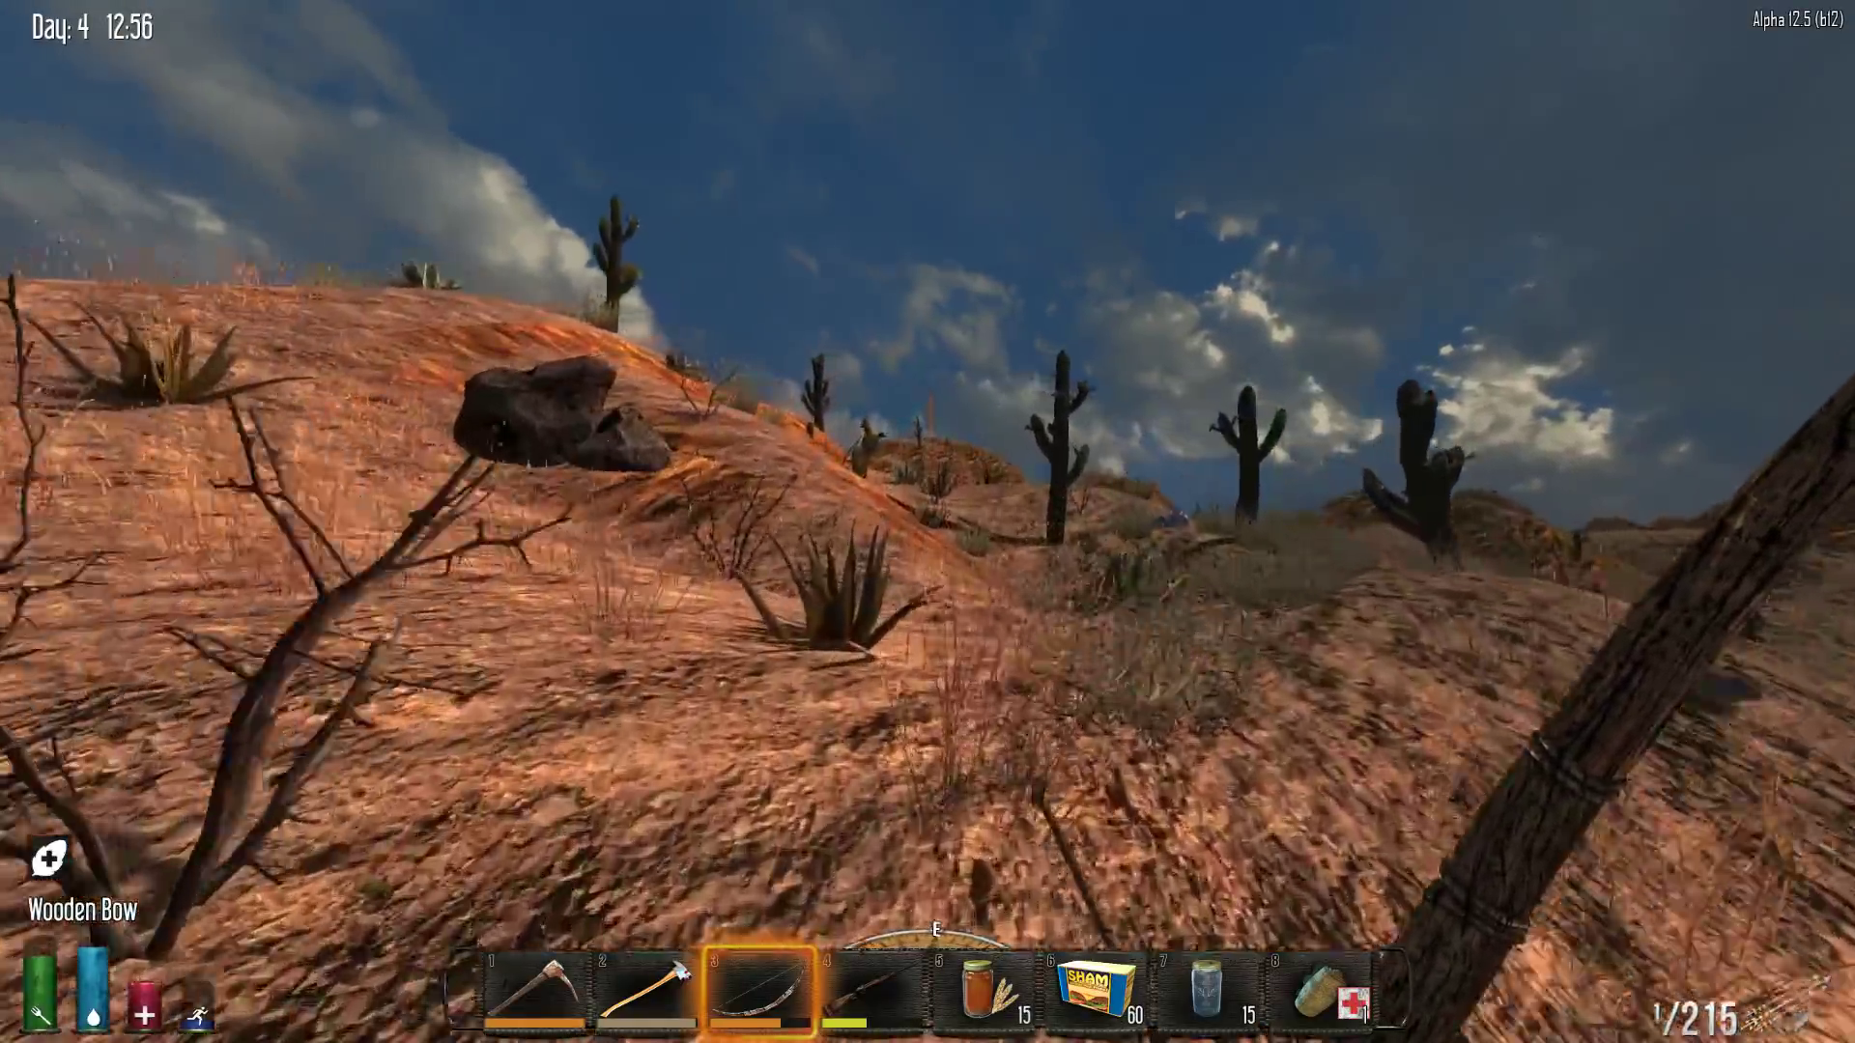
Walk through the red hills to the rock mound and ready the jar of beer
{"action": "key", "text": "w"}
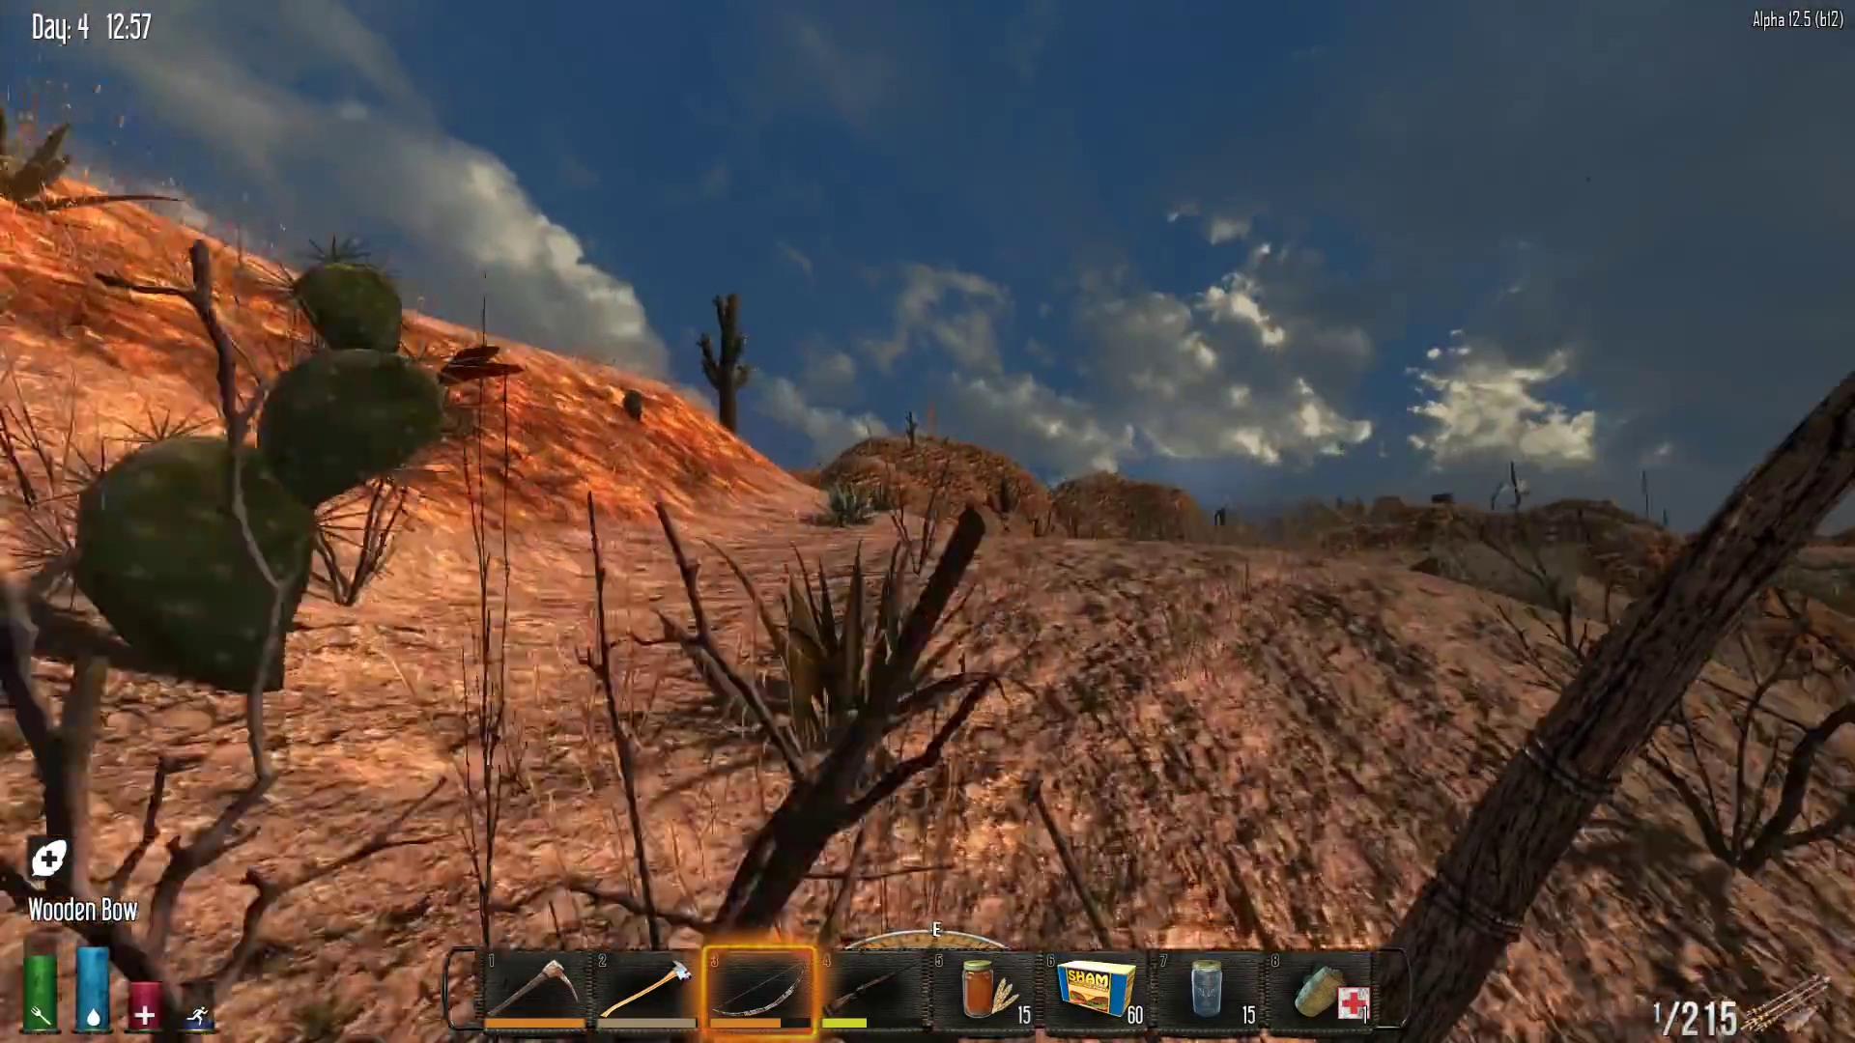
{"action": "key", "text": "w"}
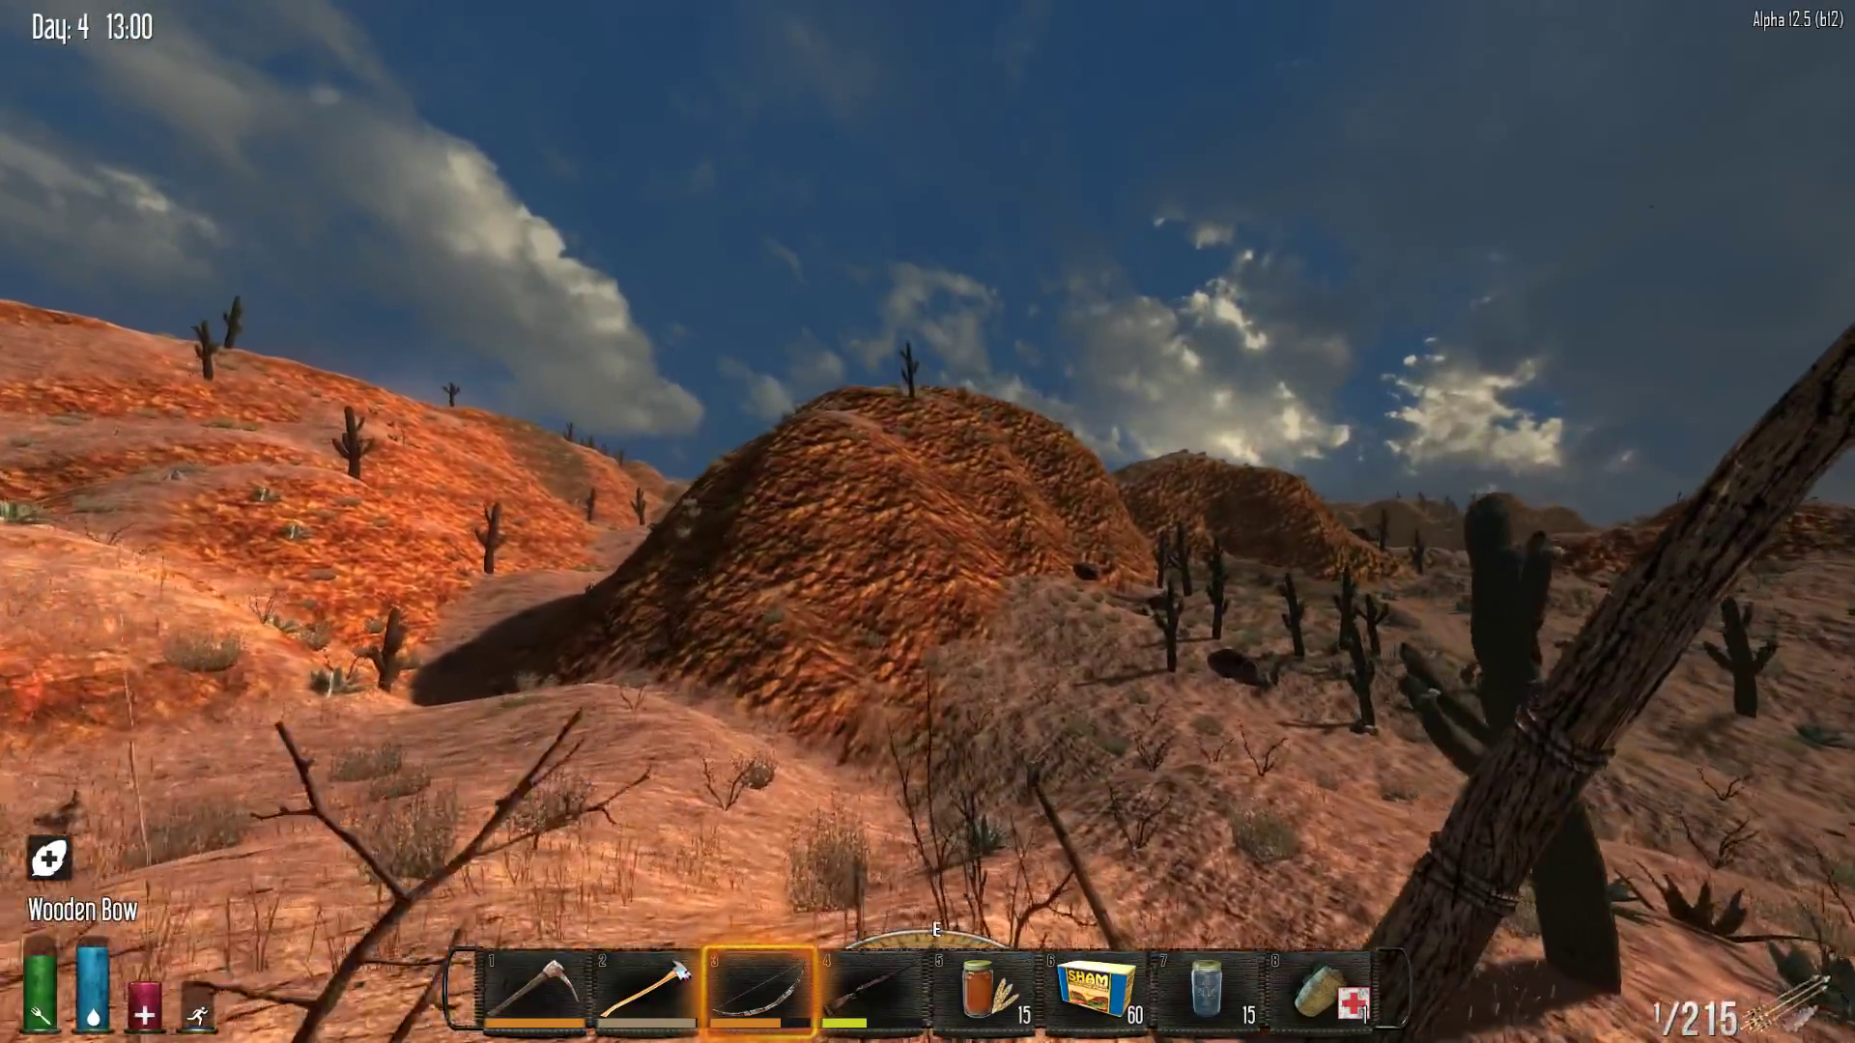
{"action": "key", "text": "w"}
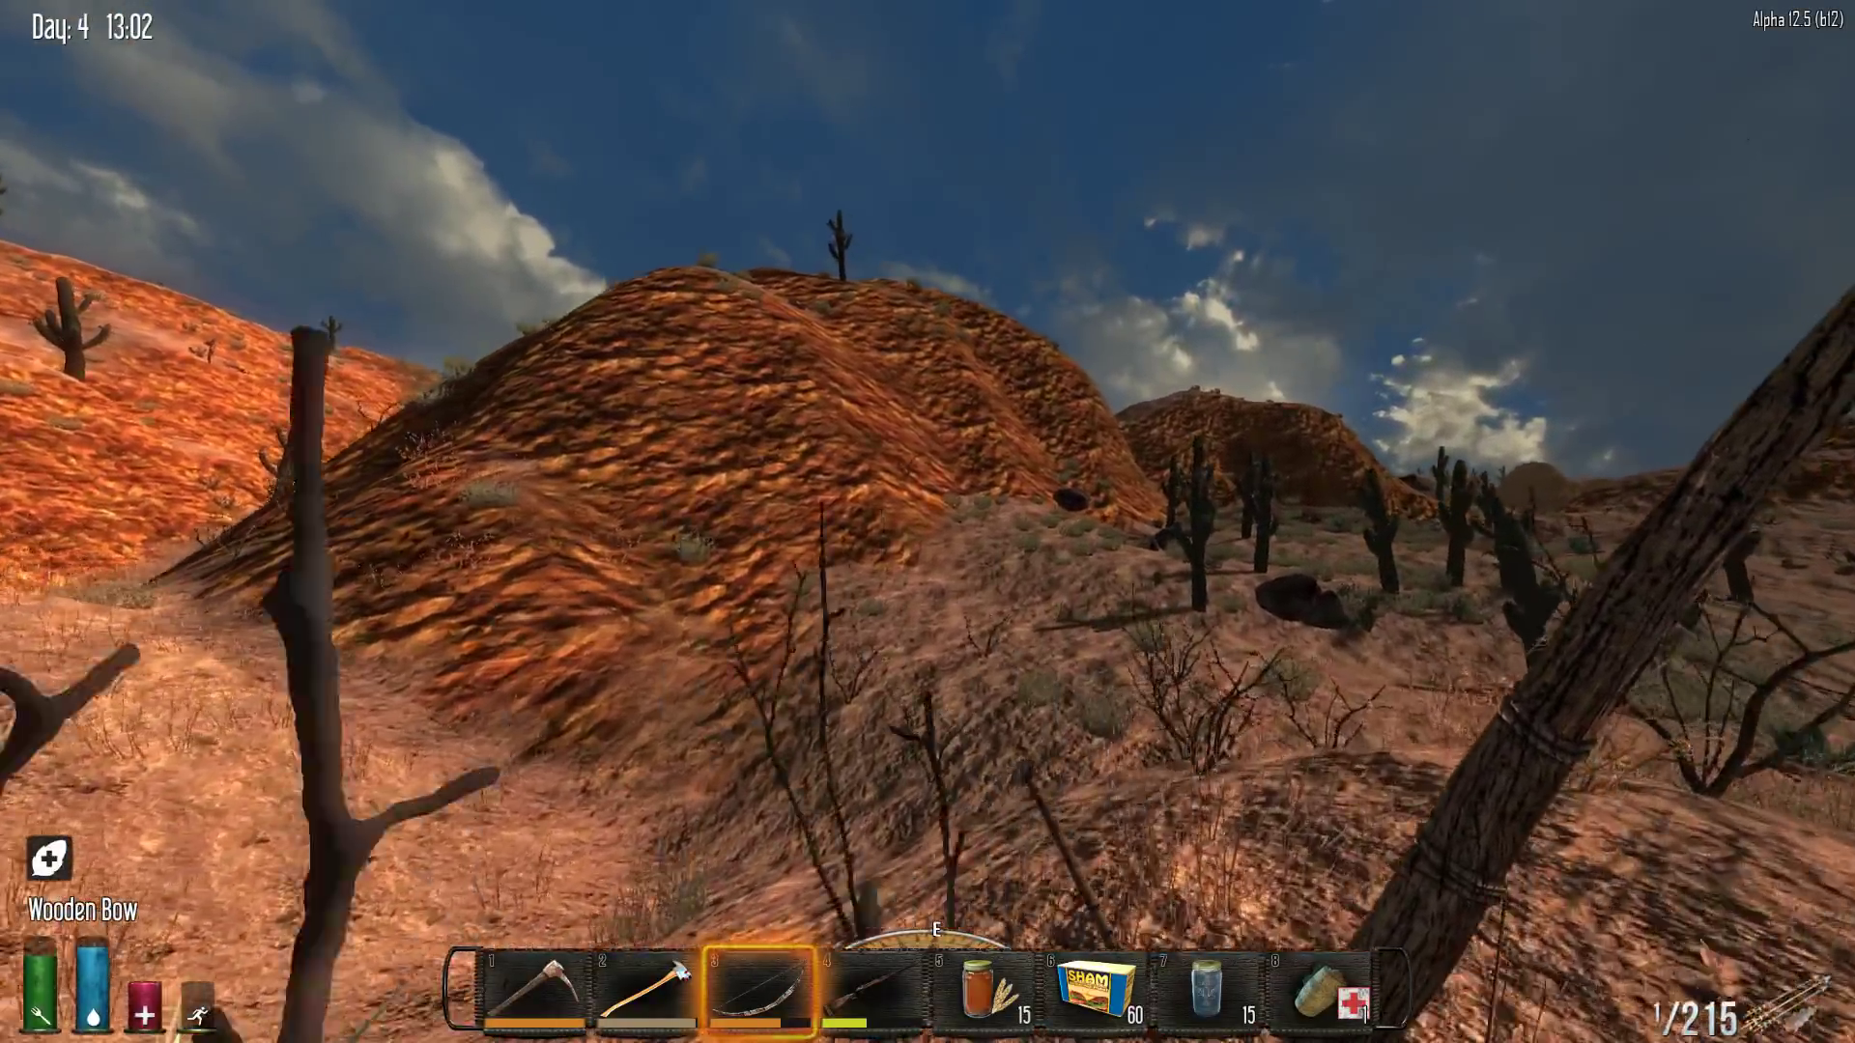
{"action": "key", "text": "w"}
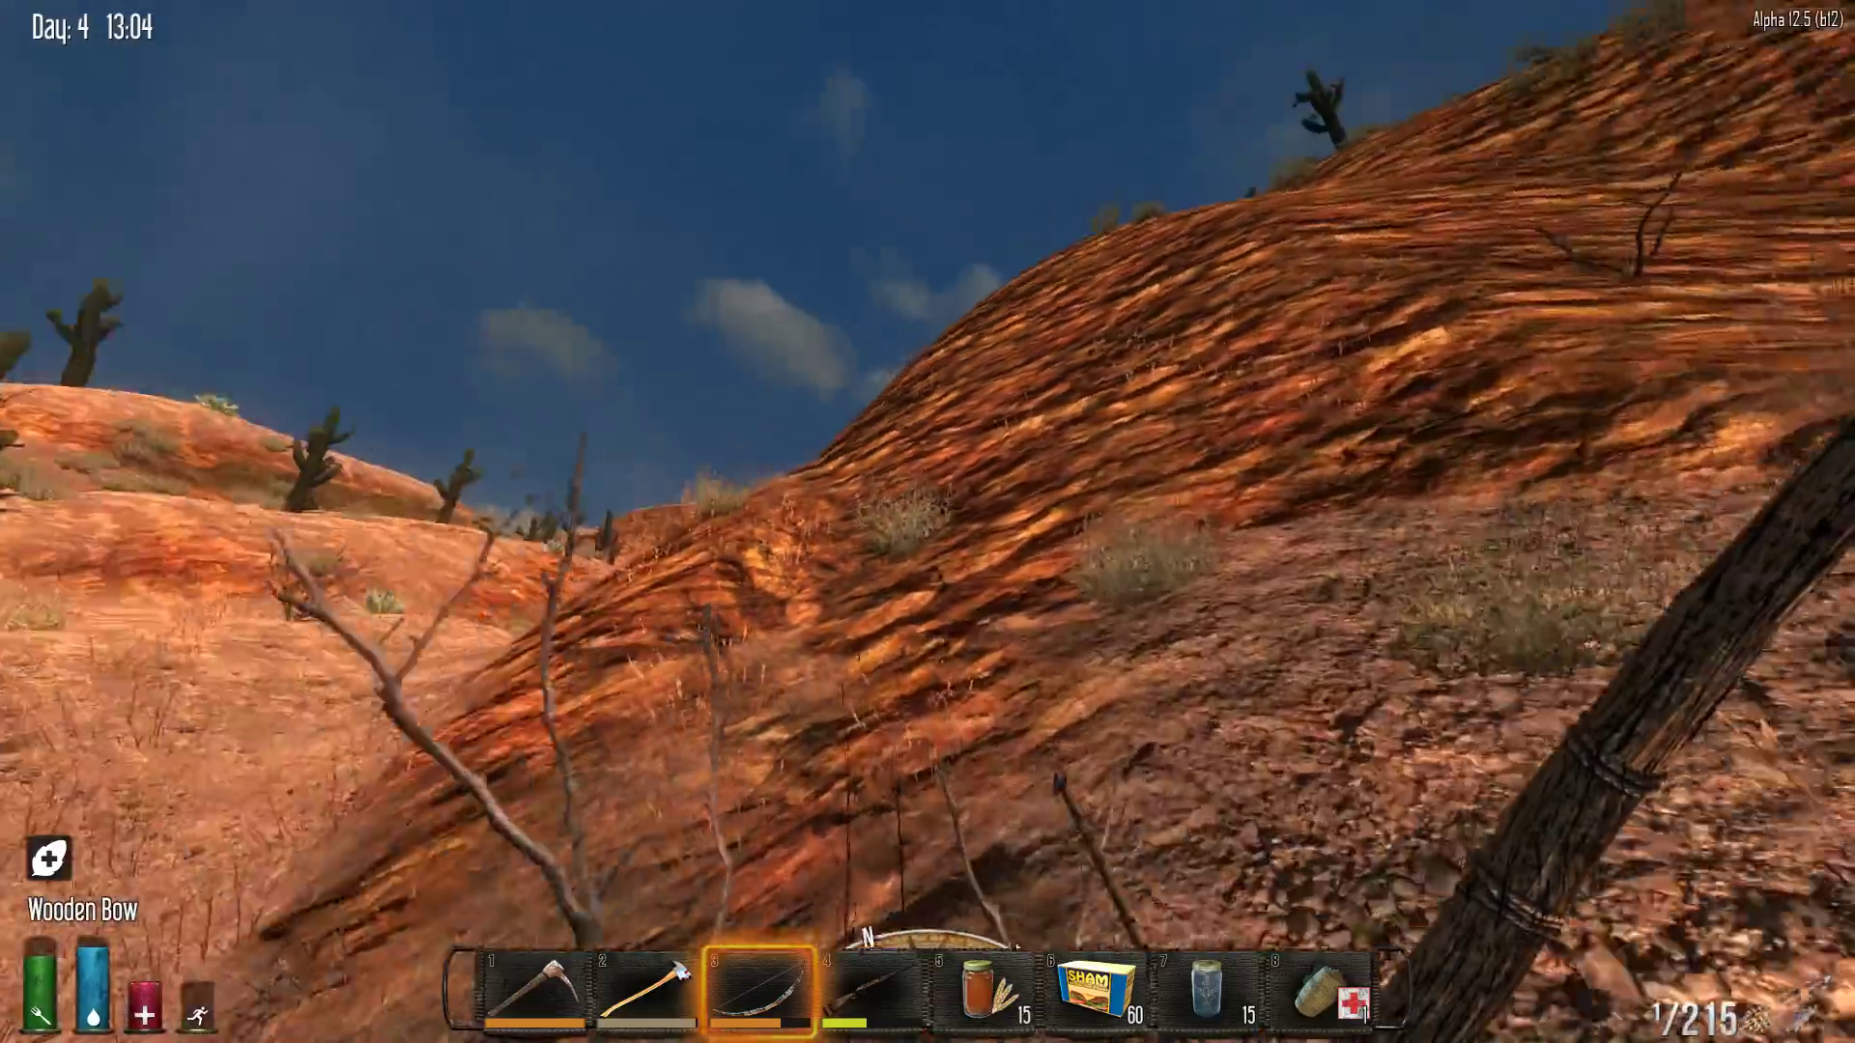
{"action": "key", "text": "w"}
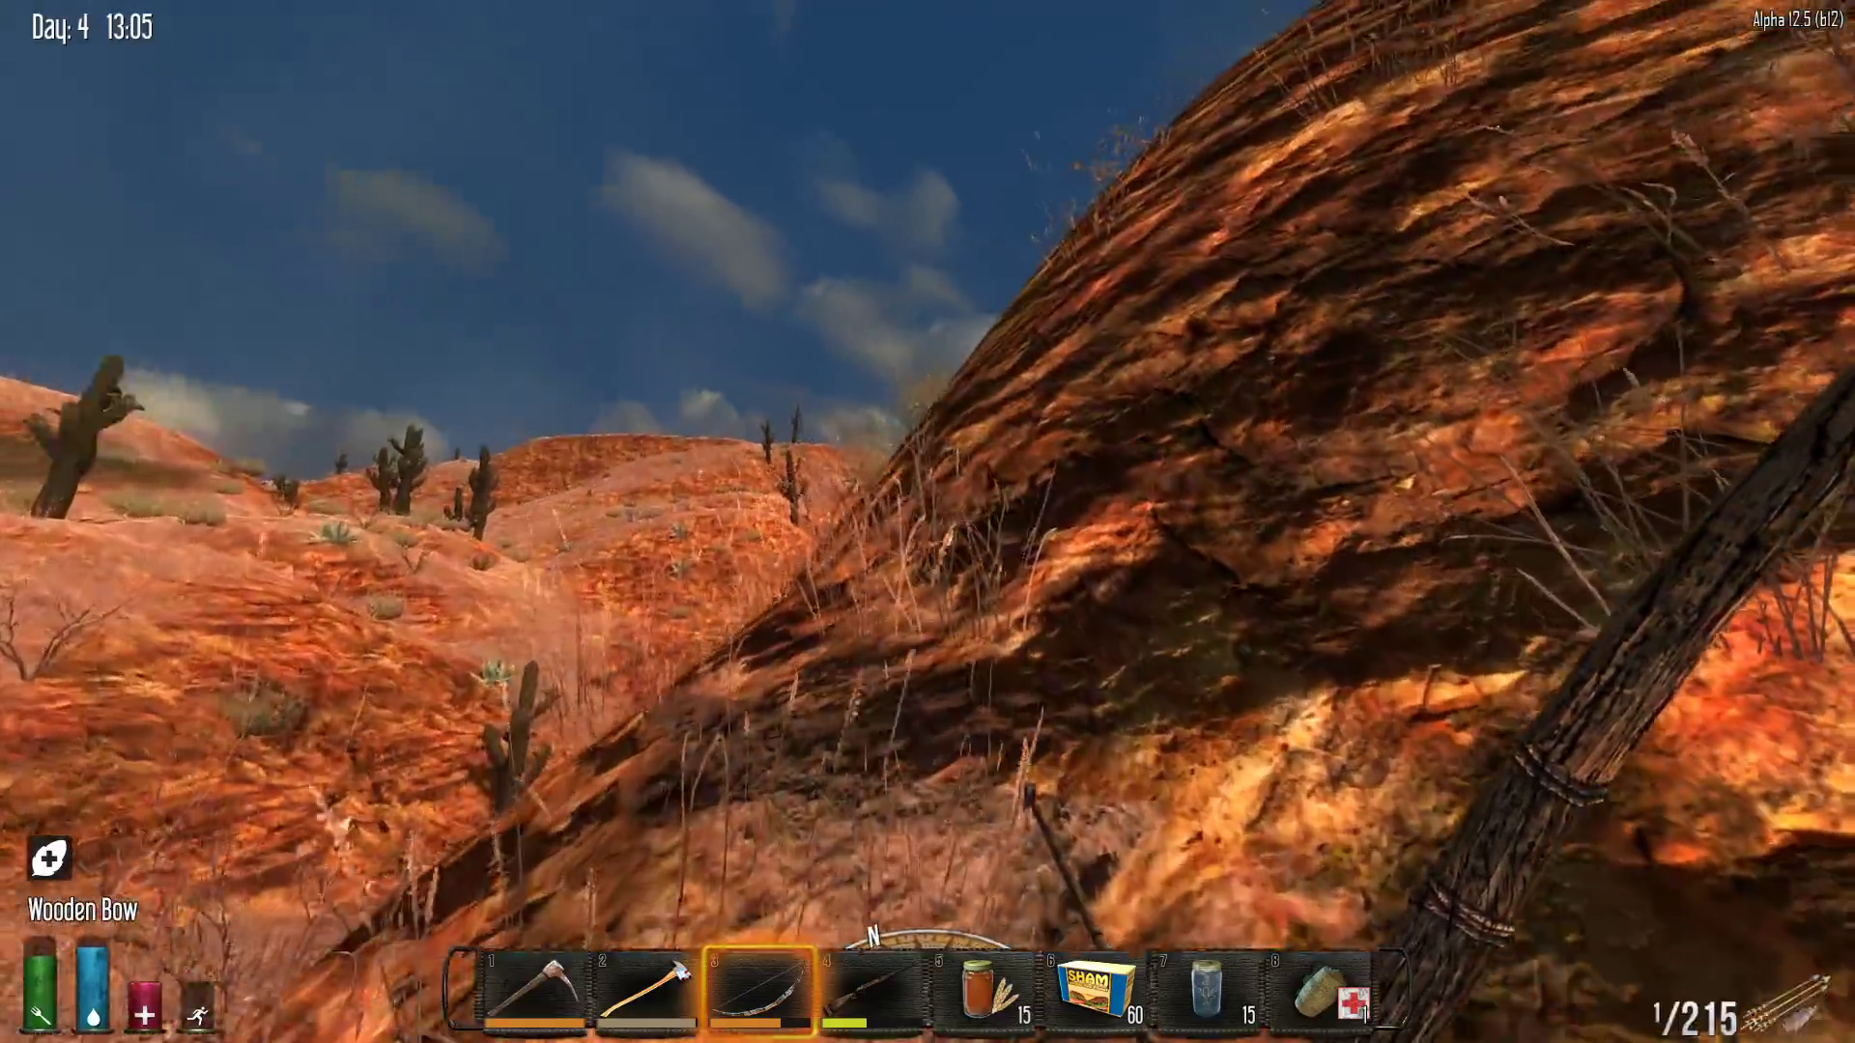
{"action": "key", "text": "w"}
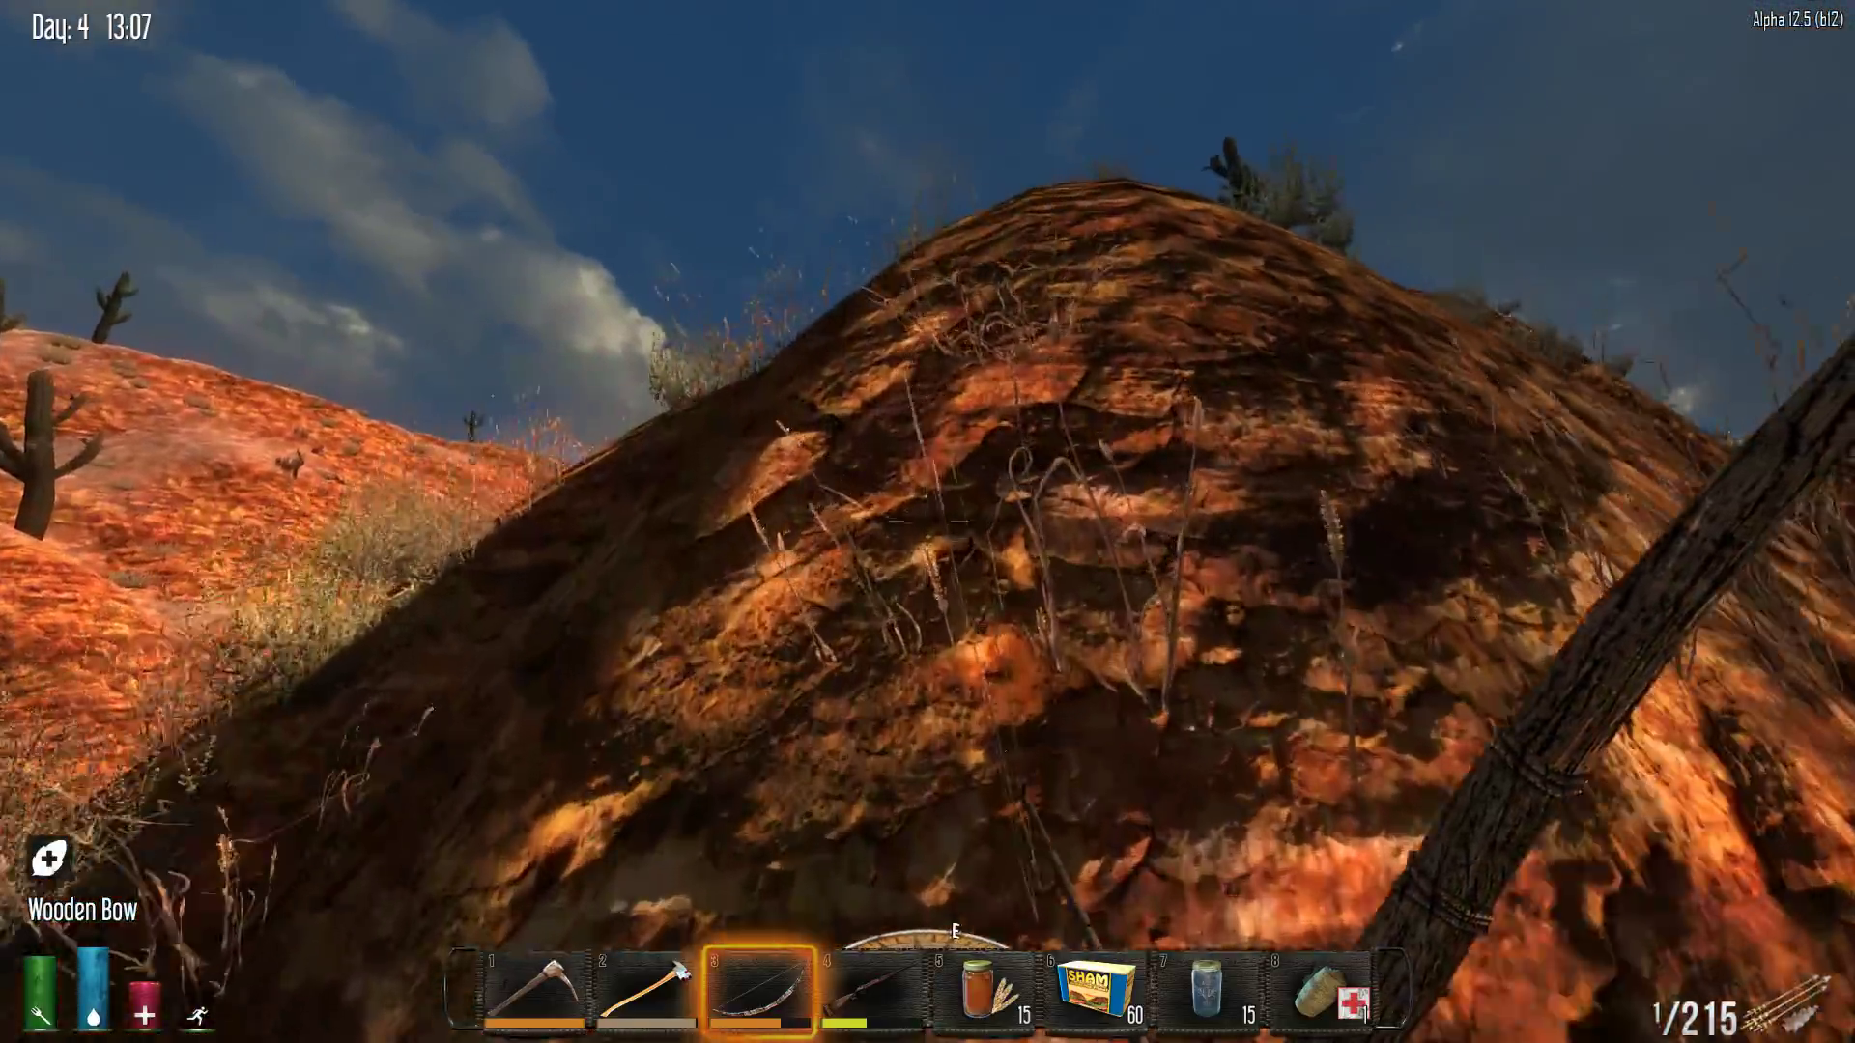
{"action": "key", "text": "5"}
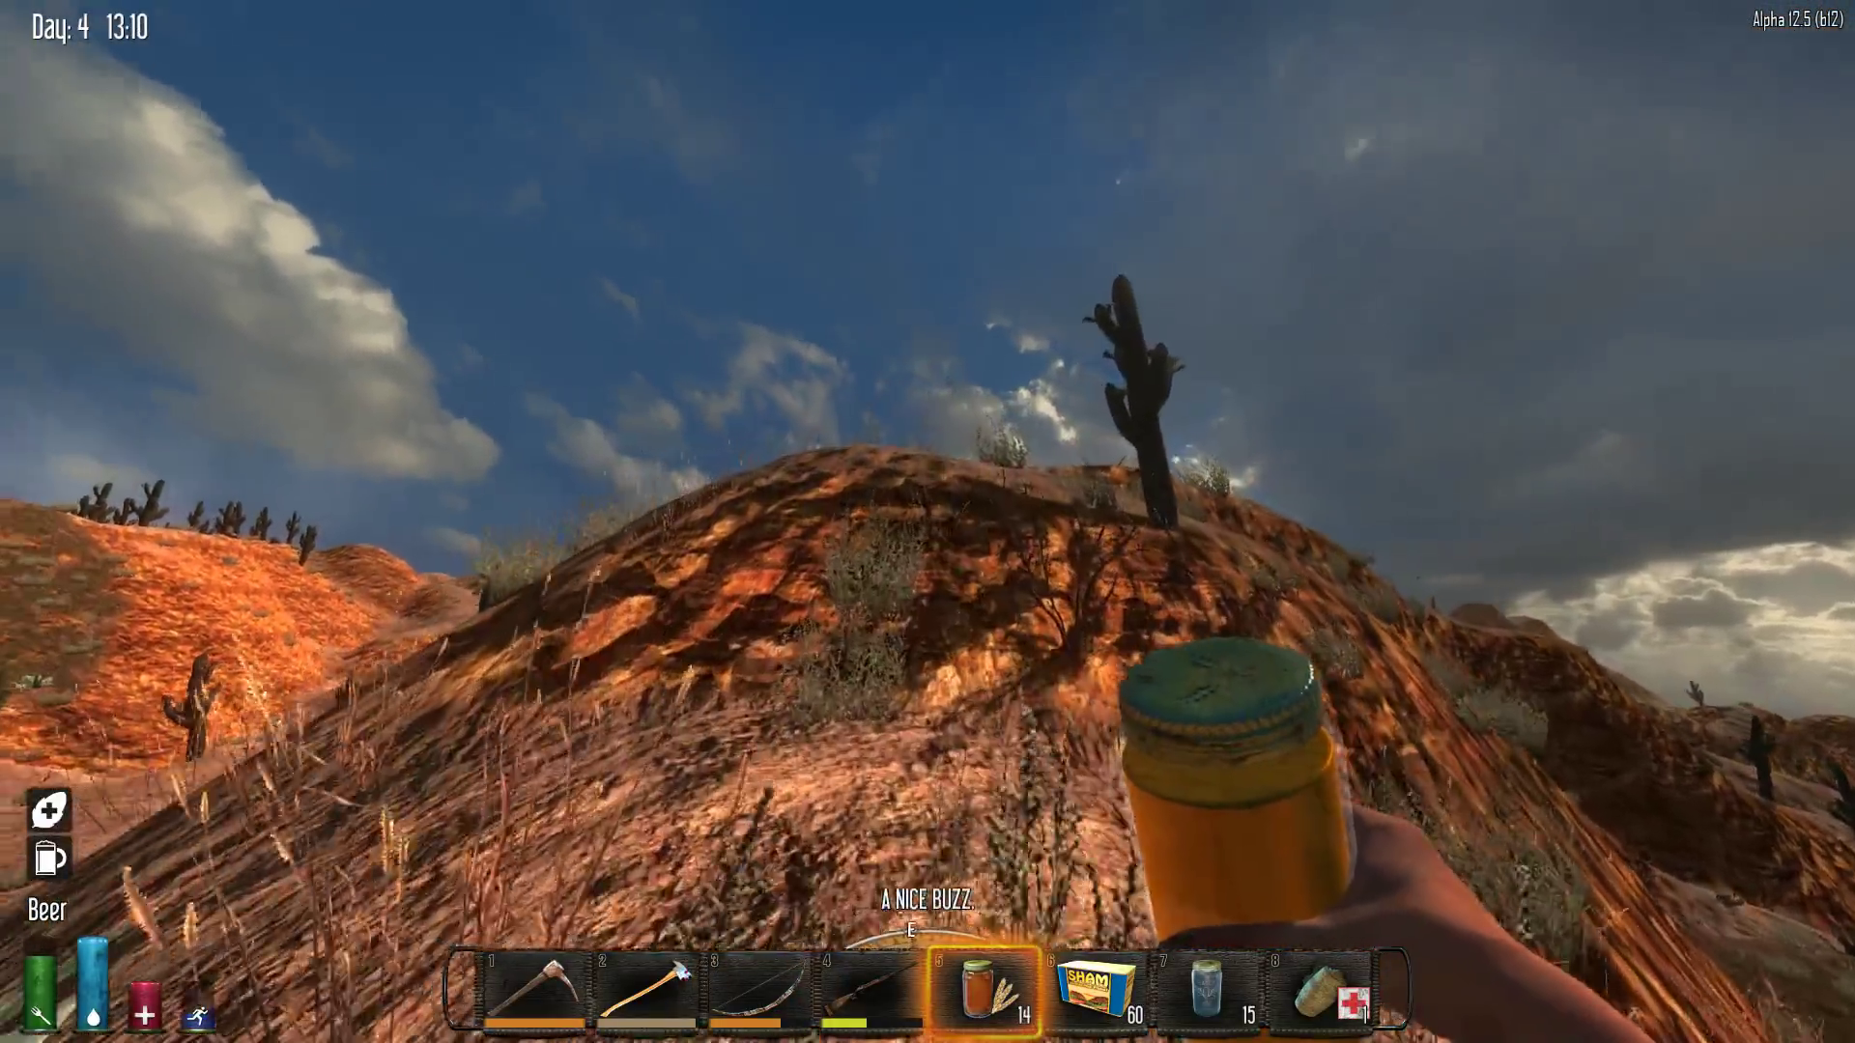
Equip the Wooden Bow and climb the rocky ridge slope
{"action": "key", "text": "3"}
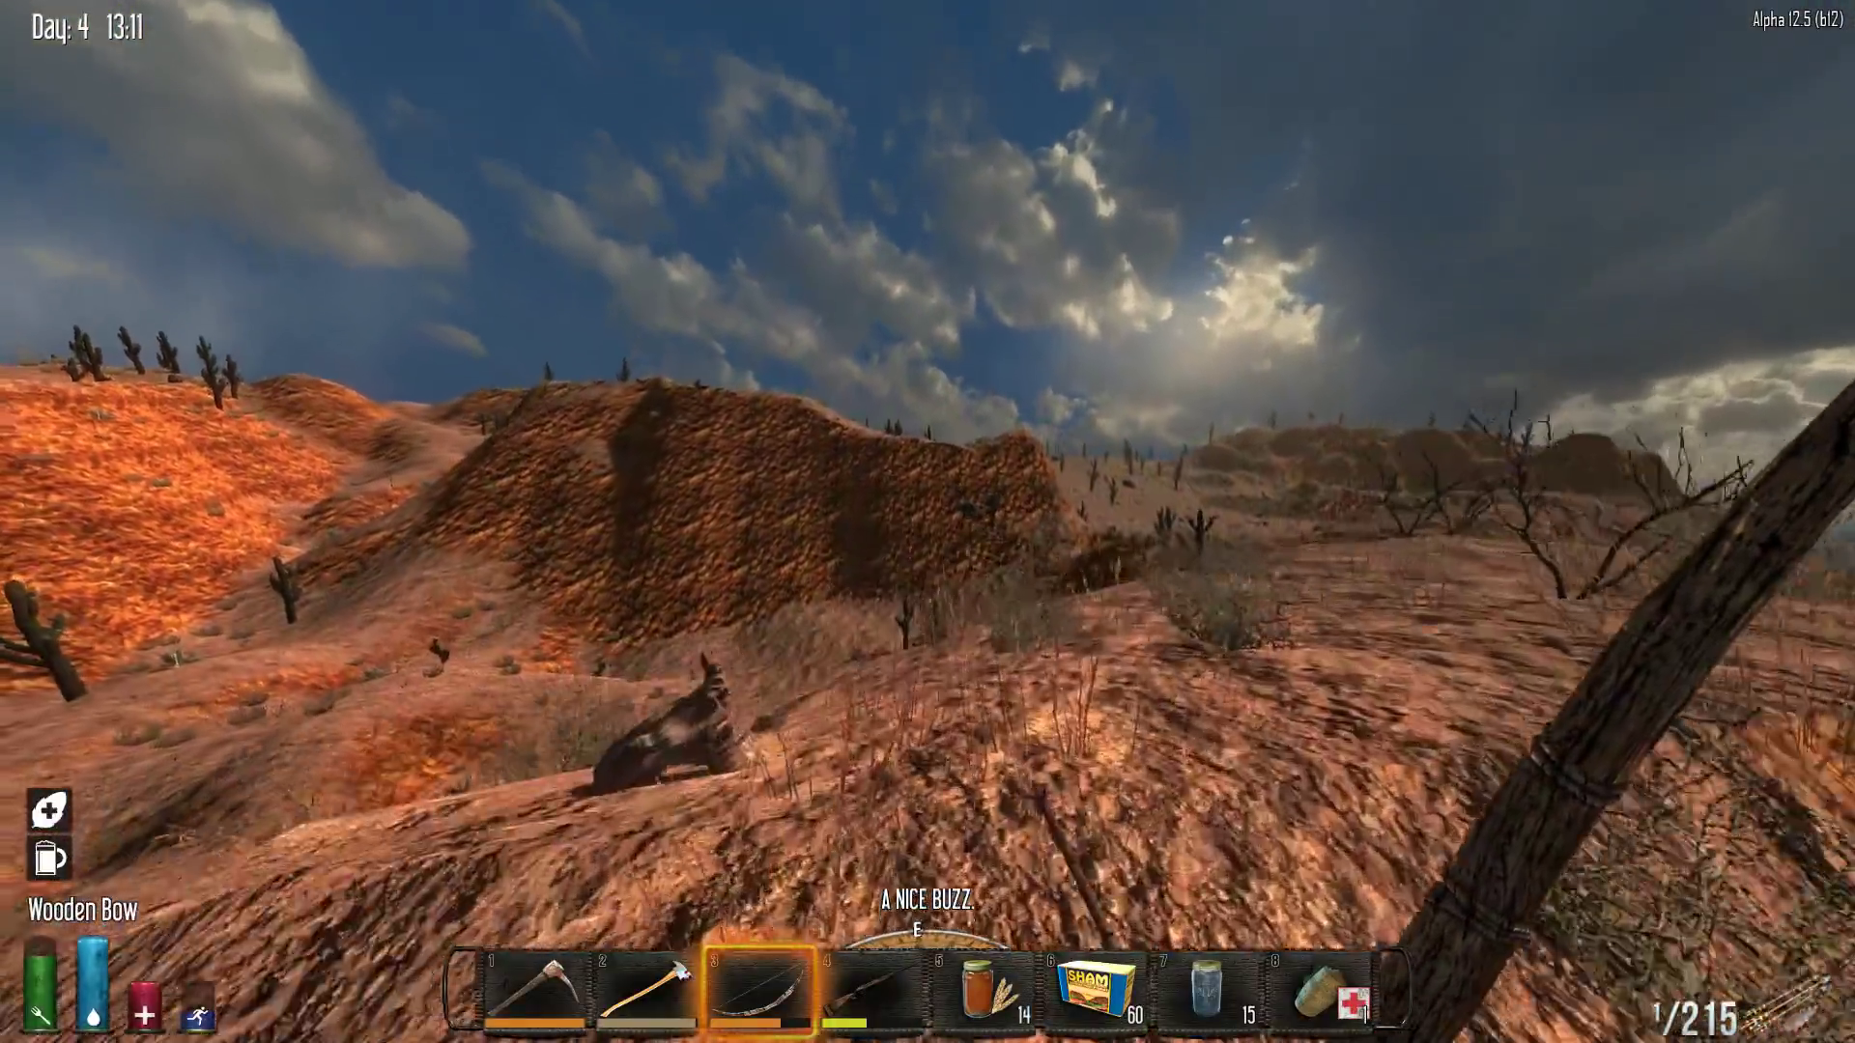
{"action": "key", "text": "w"}
{"action": "key", "text": "w"}
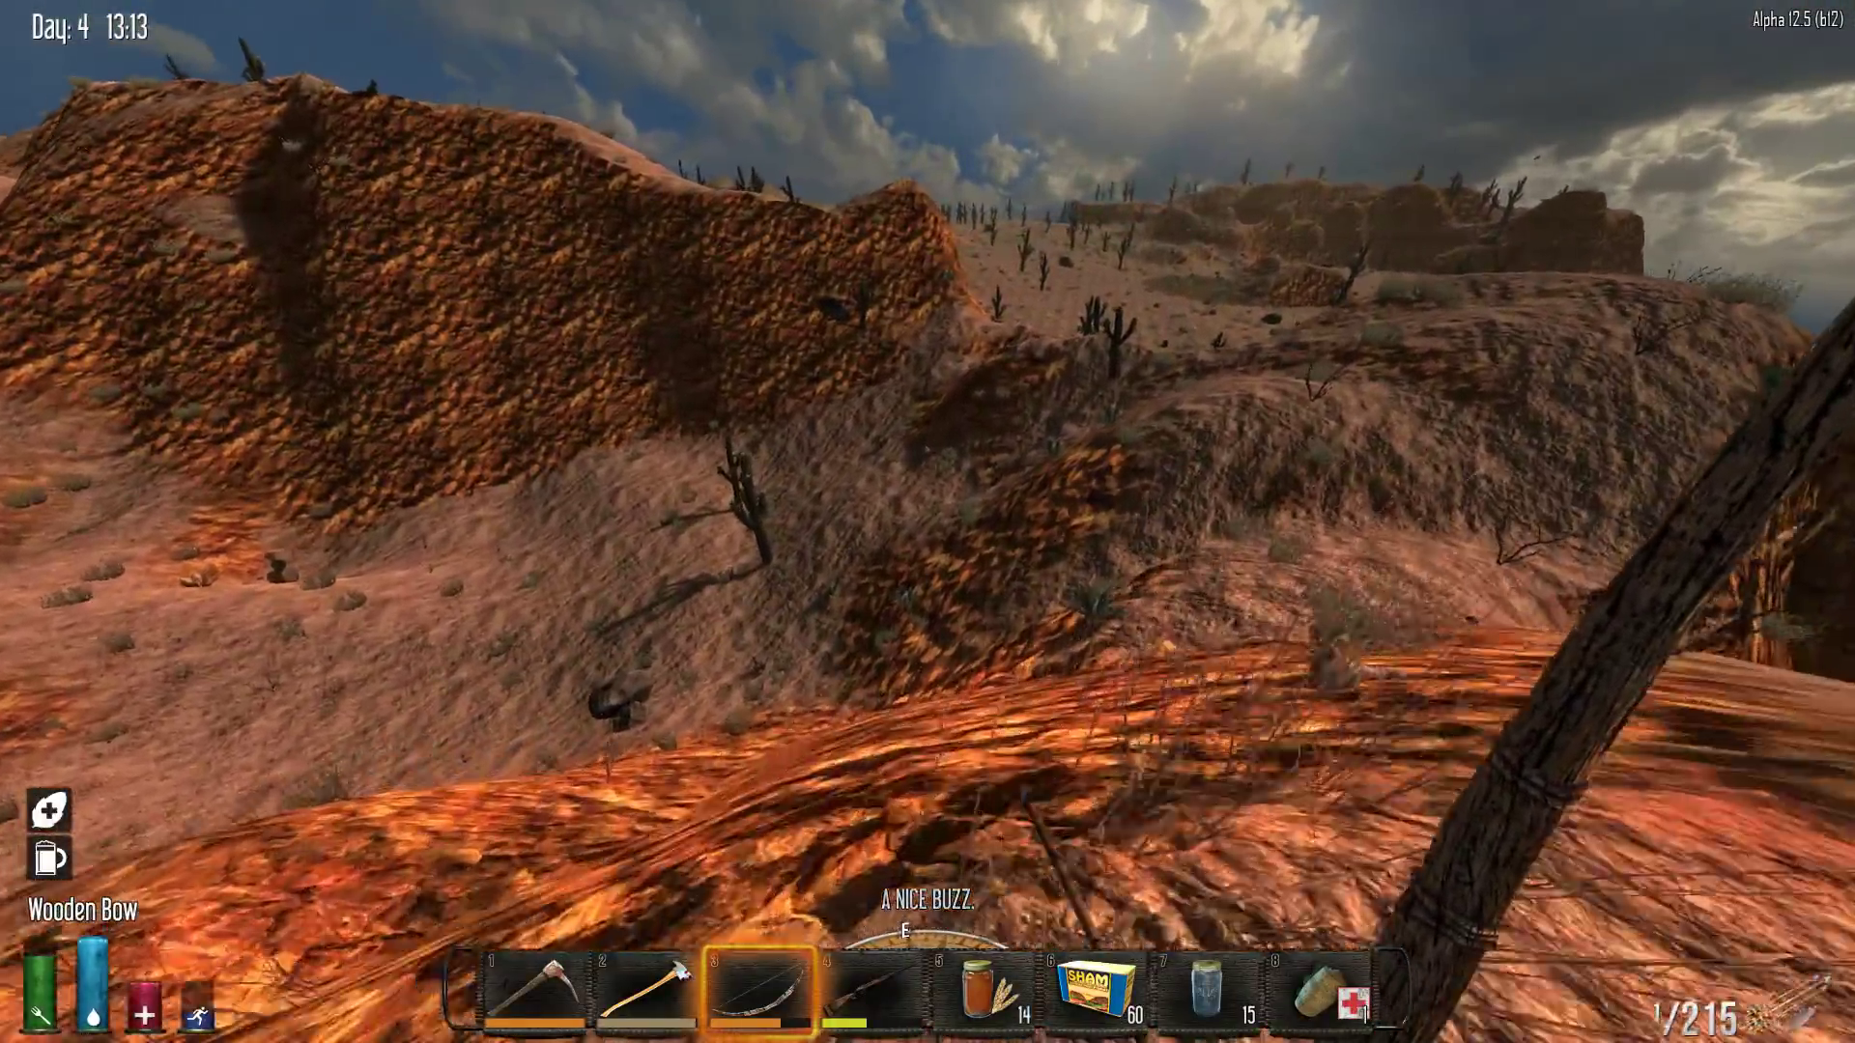
{"action": "key", "text": "w"}
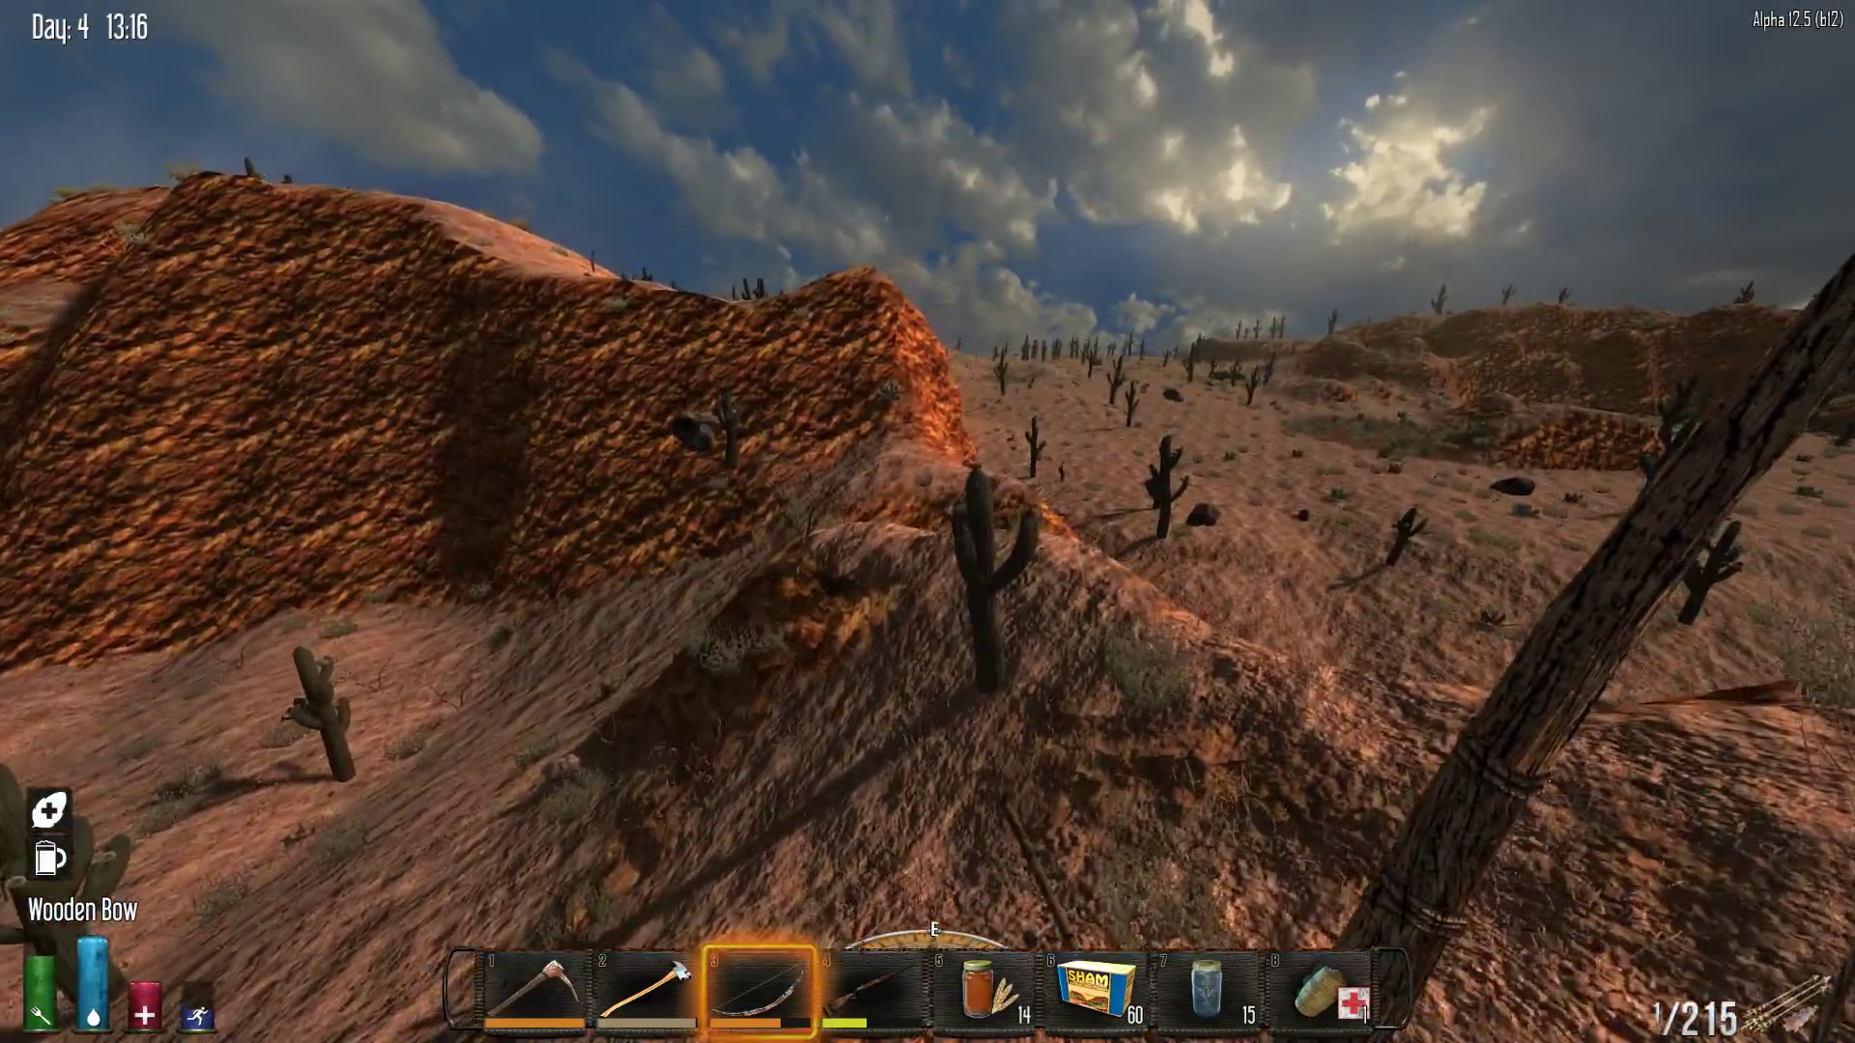
{"action": "key", "text": "w"}
{"action": "key", "text": "w"}
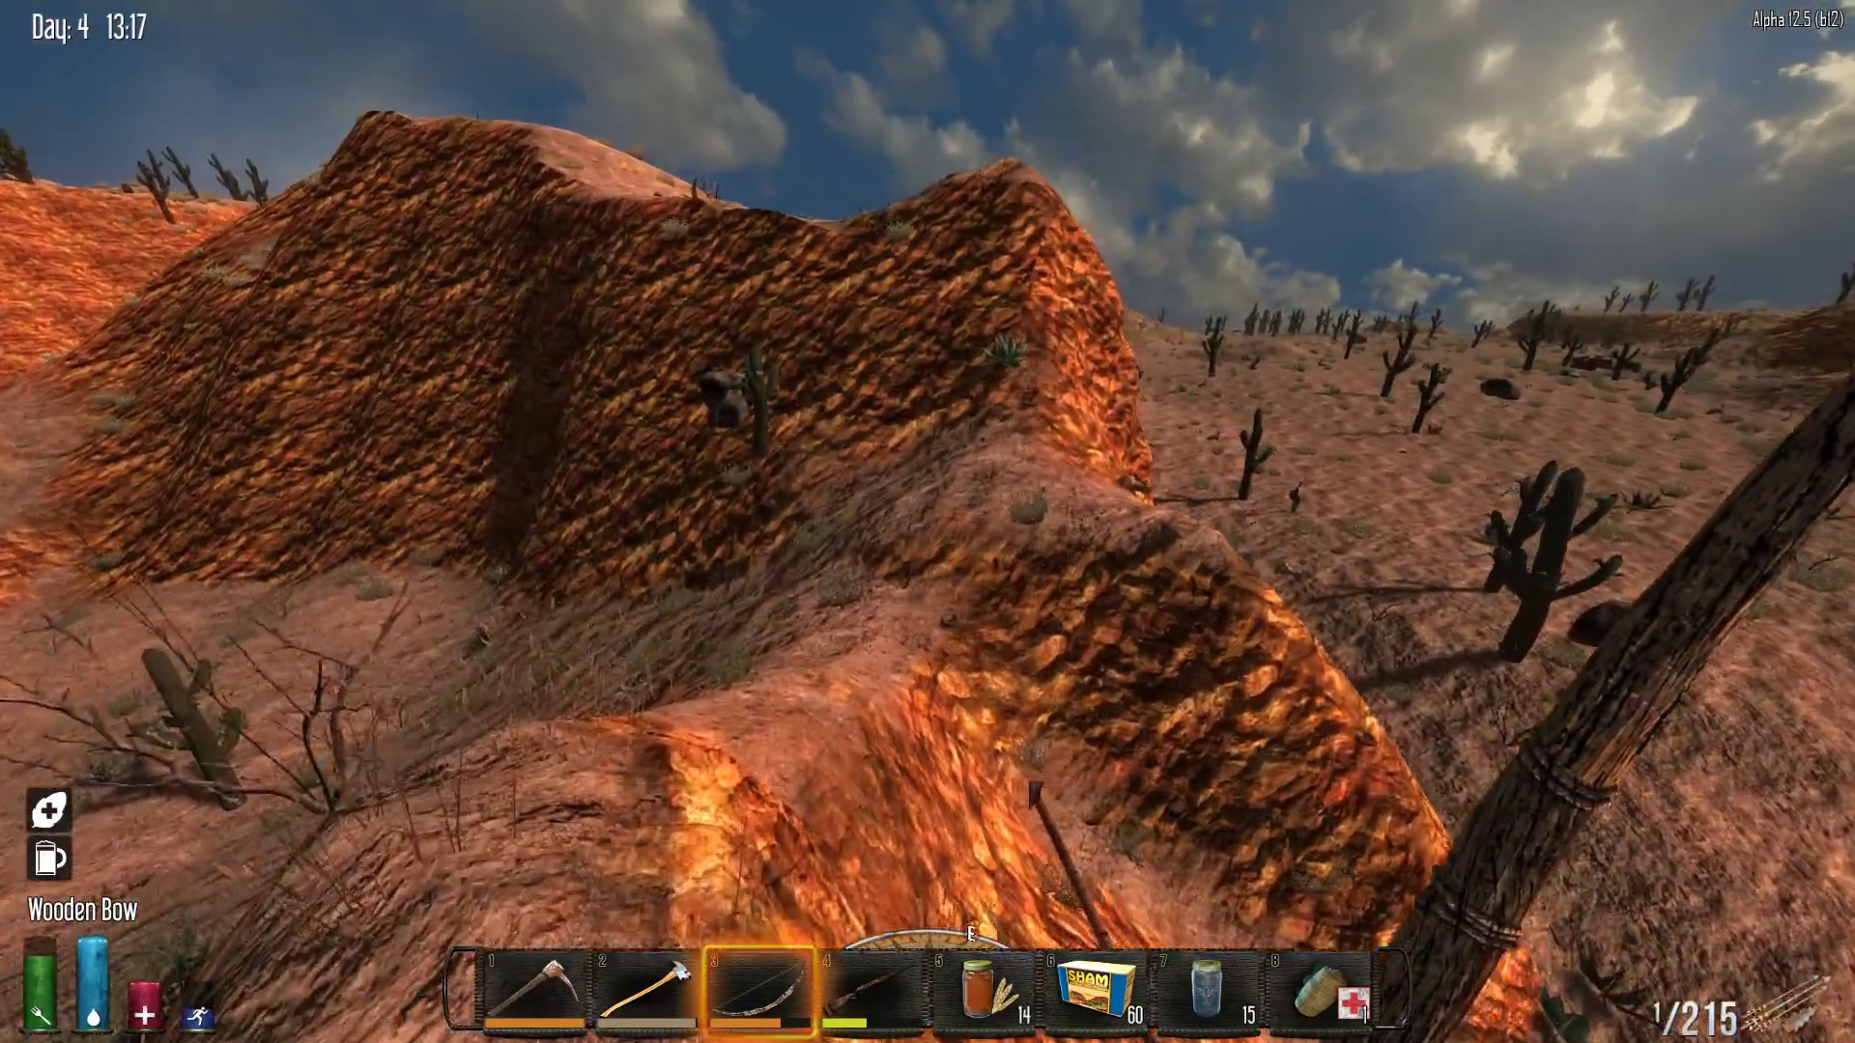
{"action": "key", "text": "w"}
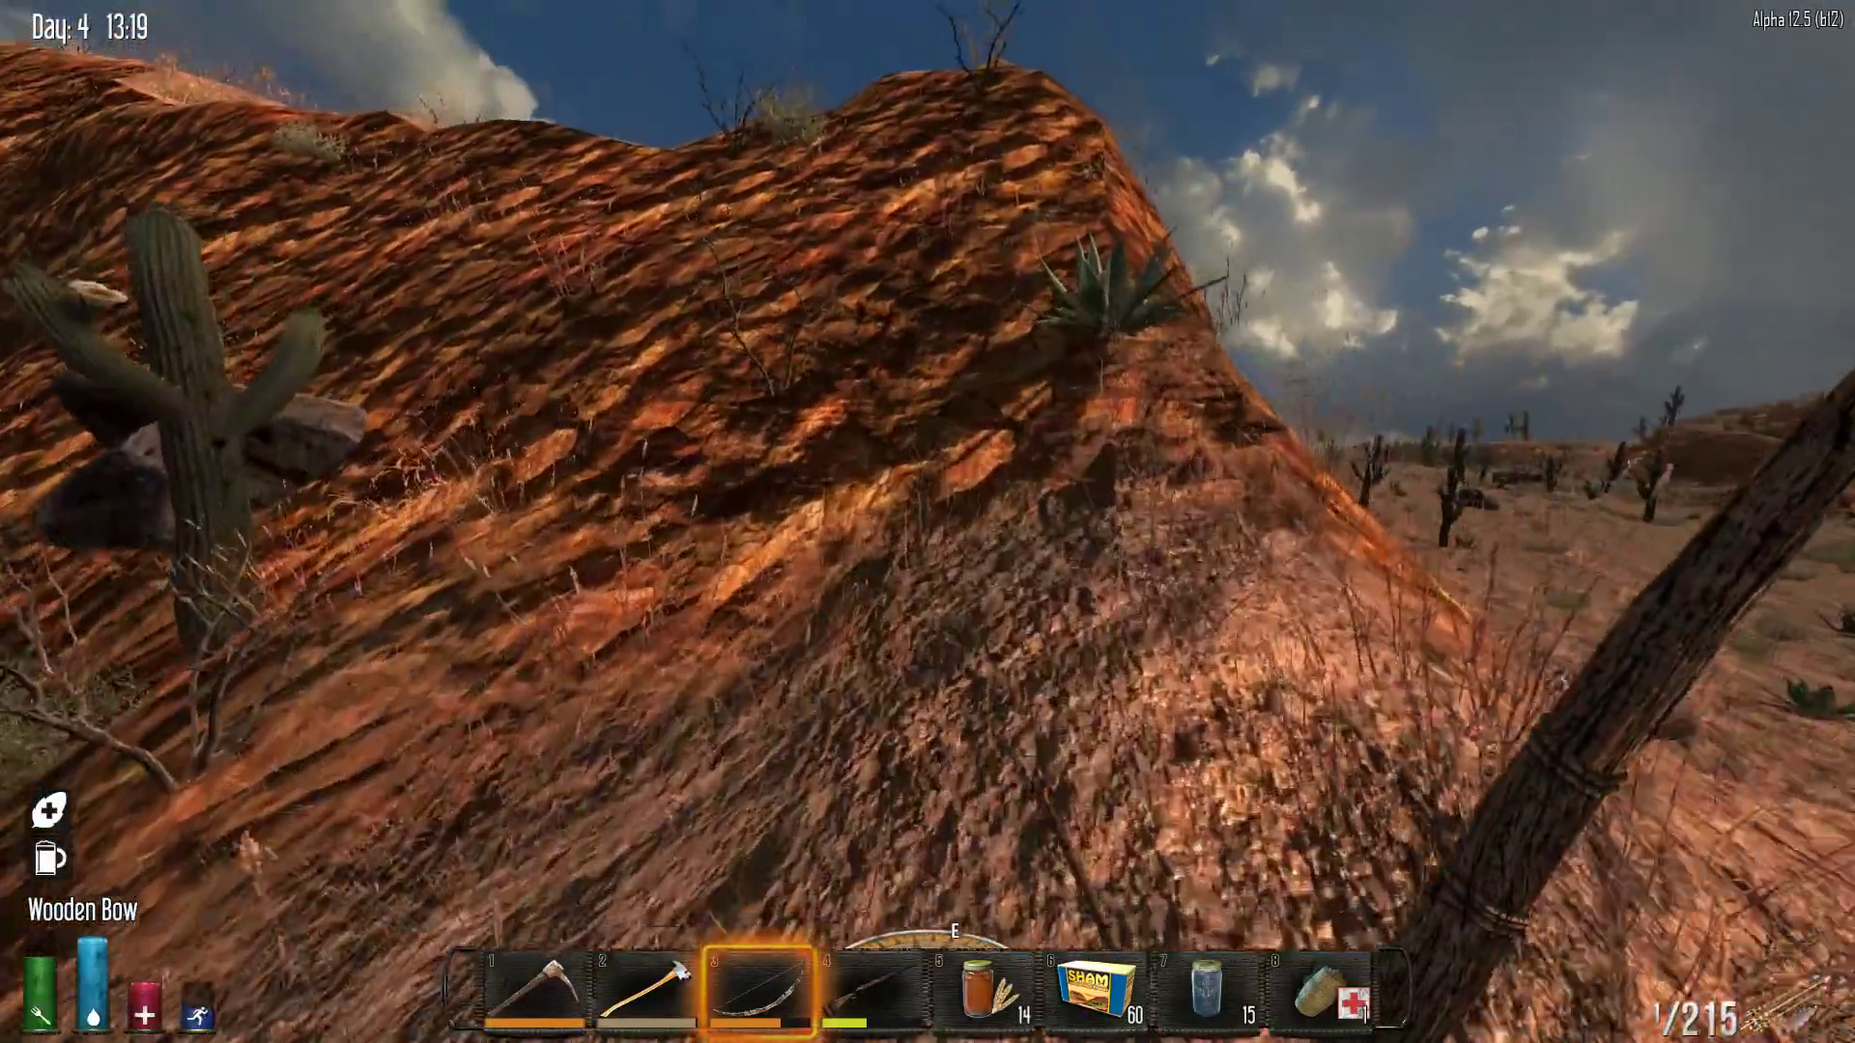
{"action": "key", "text": "w"}
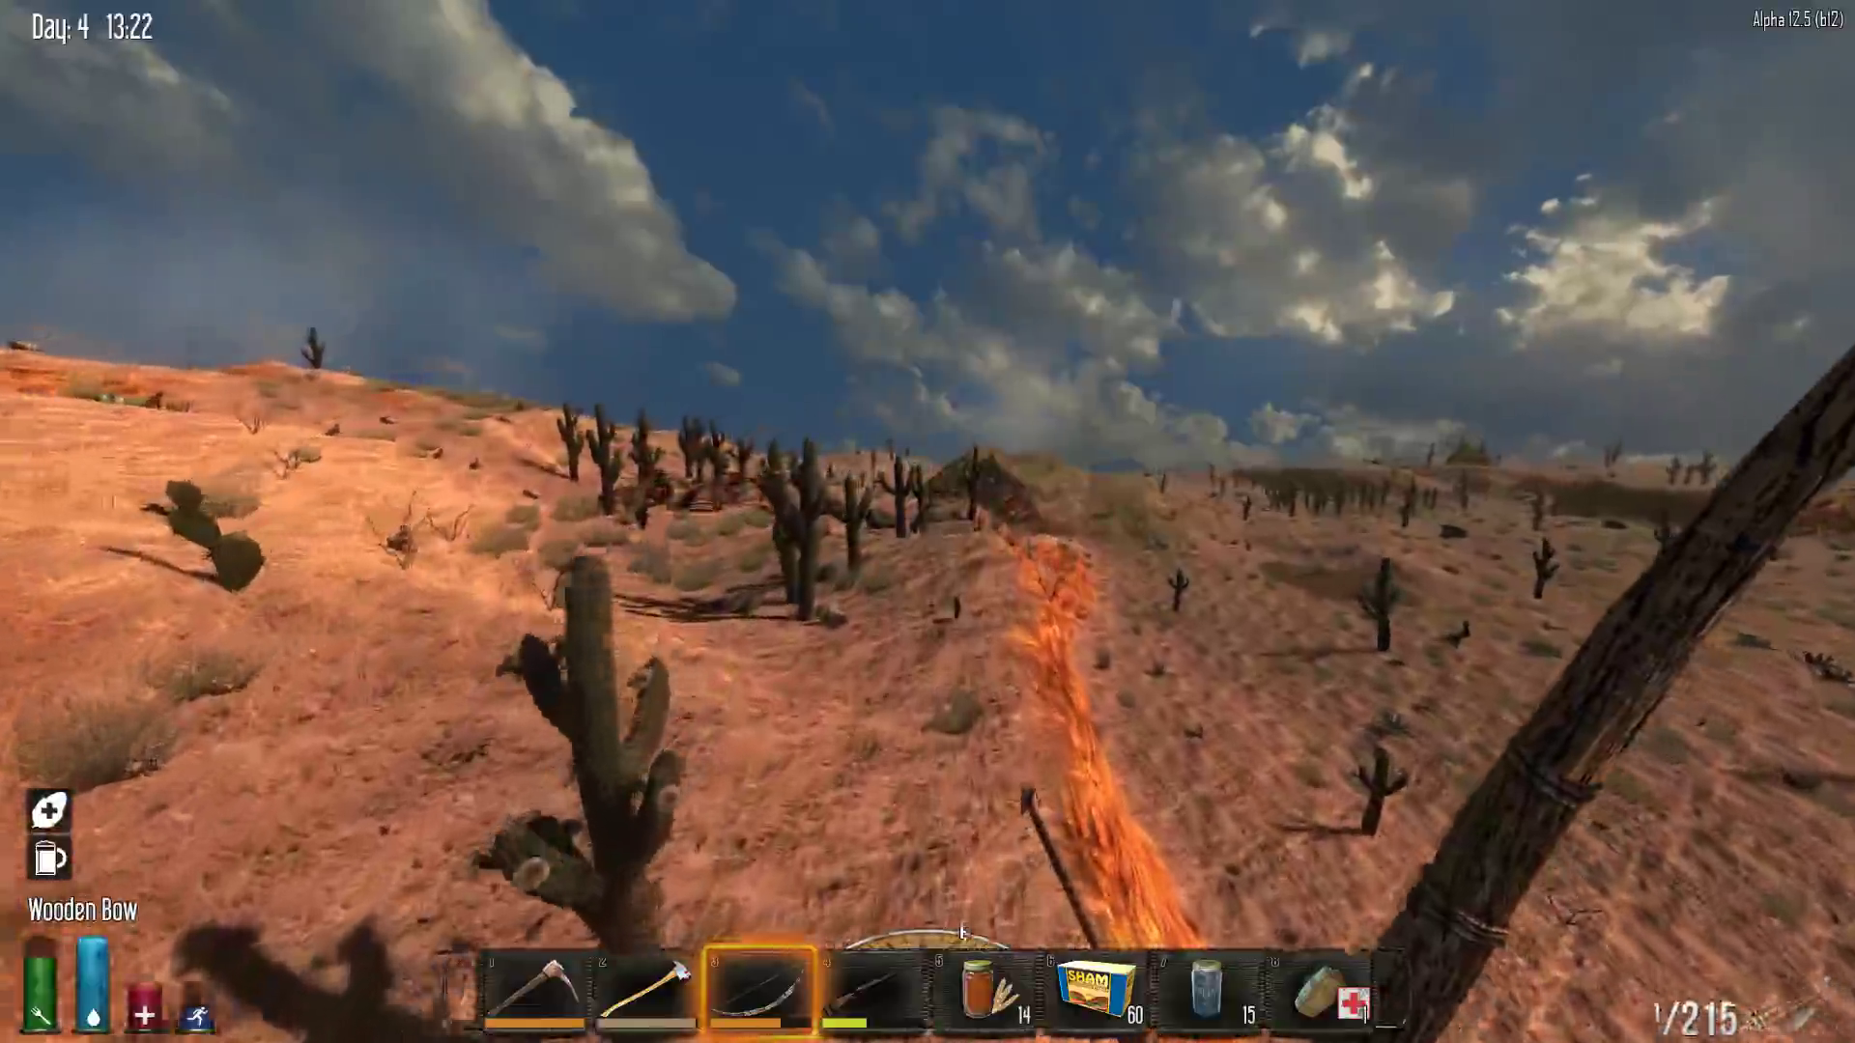
Walk past the tall cactus and wrecked cars, over the hill into the cactus field
{"action": "key", "text": "w"}
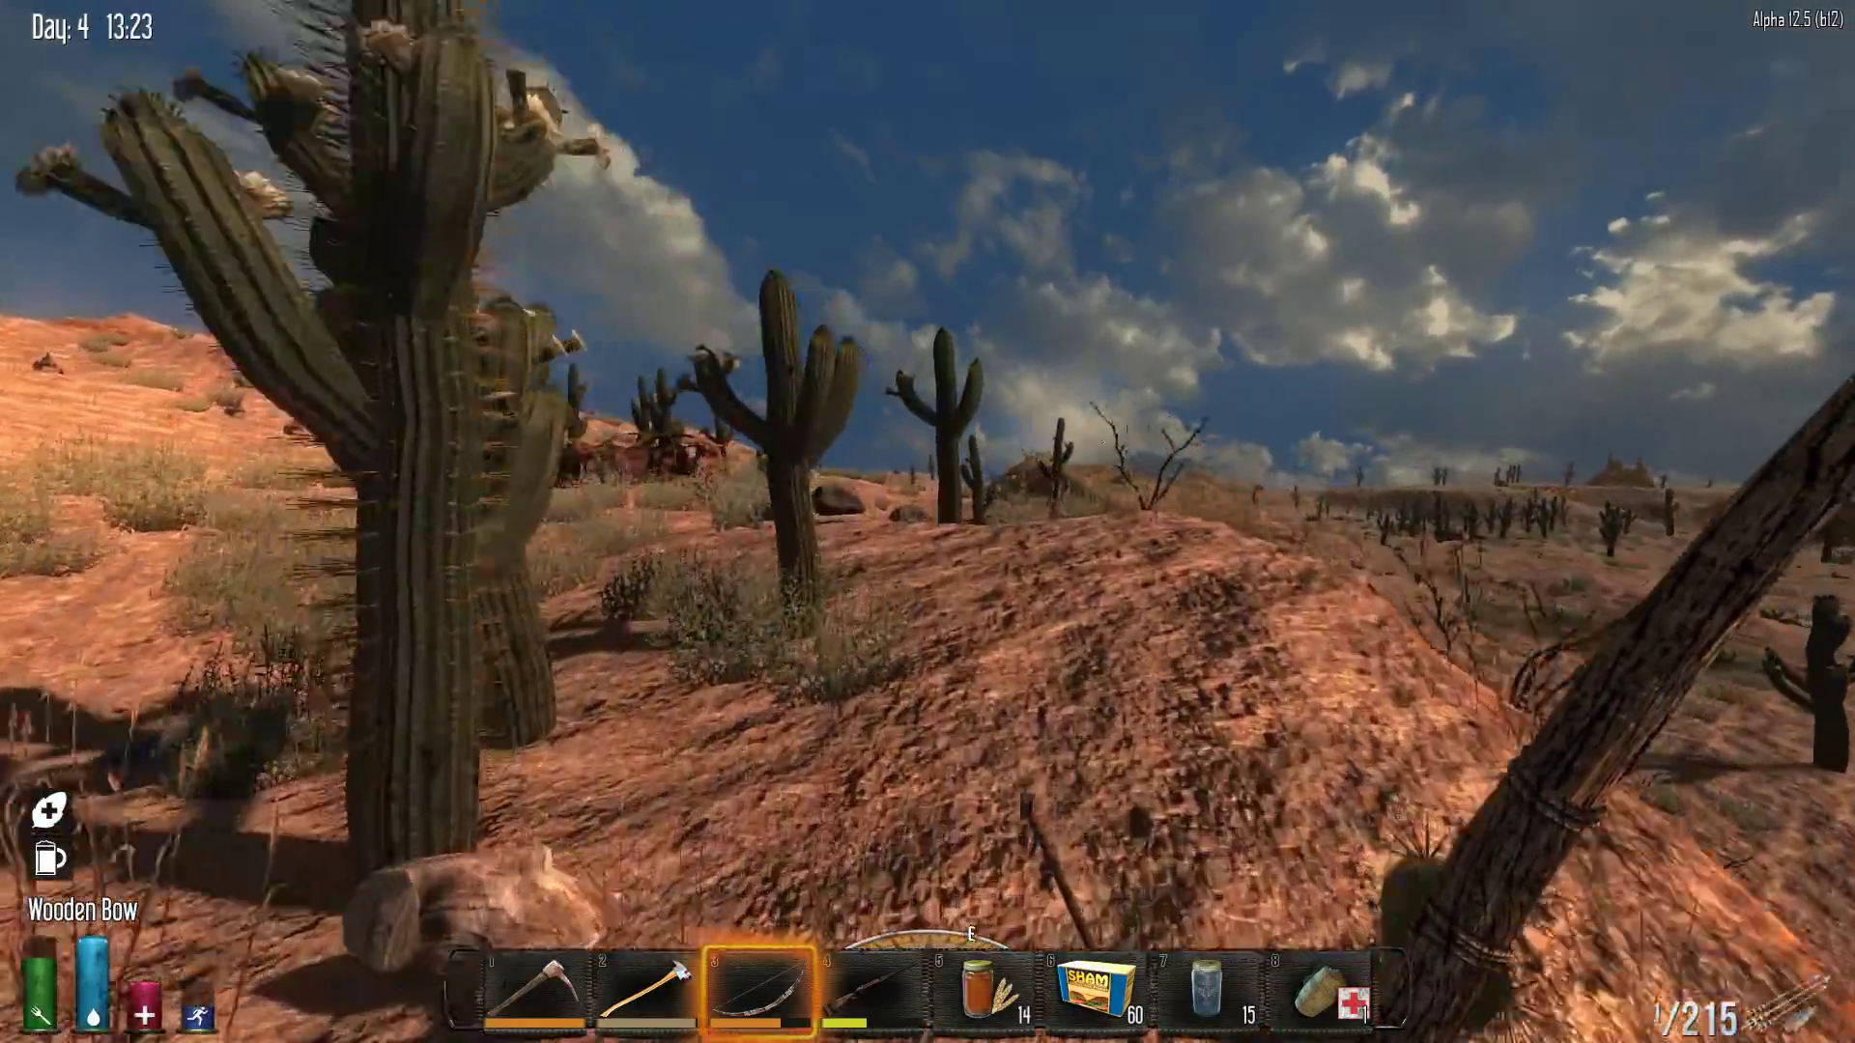
{"action": "key", "text": "w"}
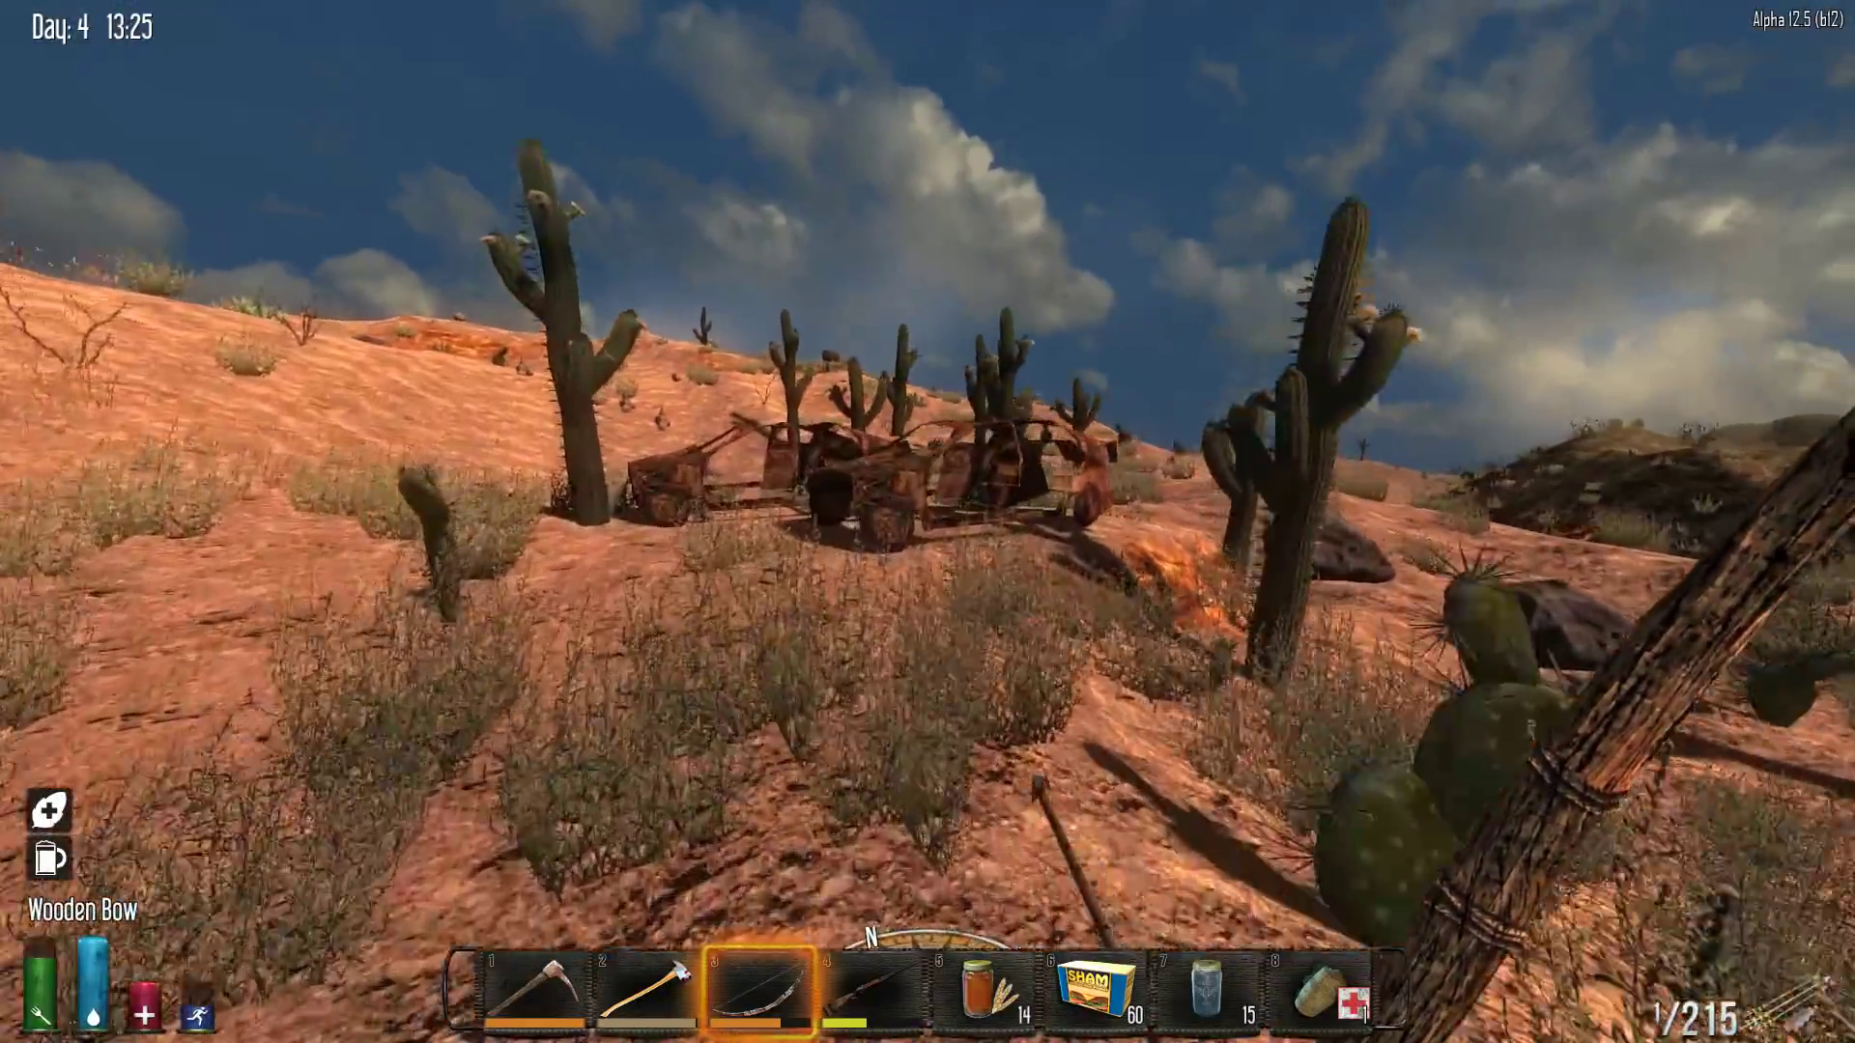
{"action": "key", "text": "w"}
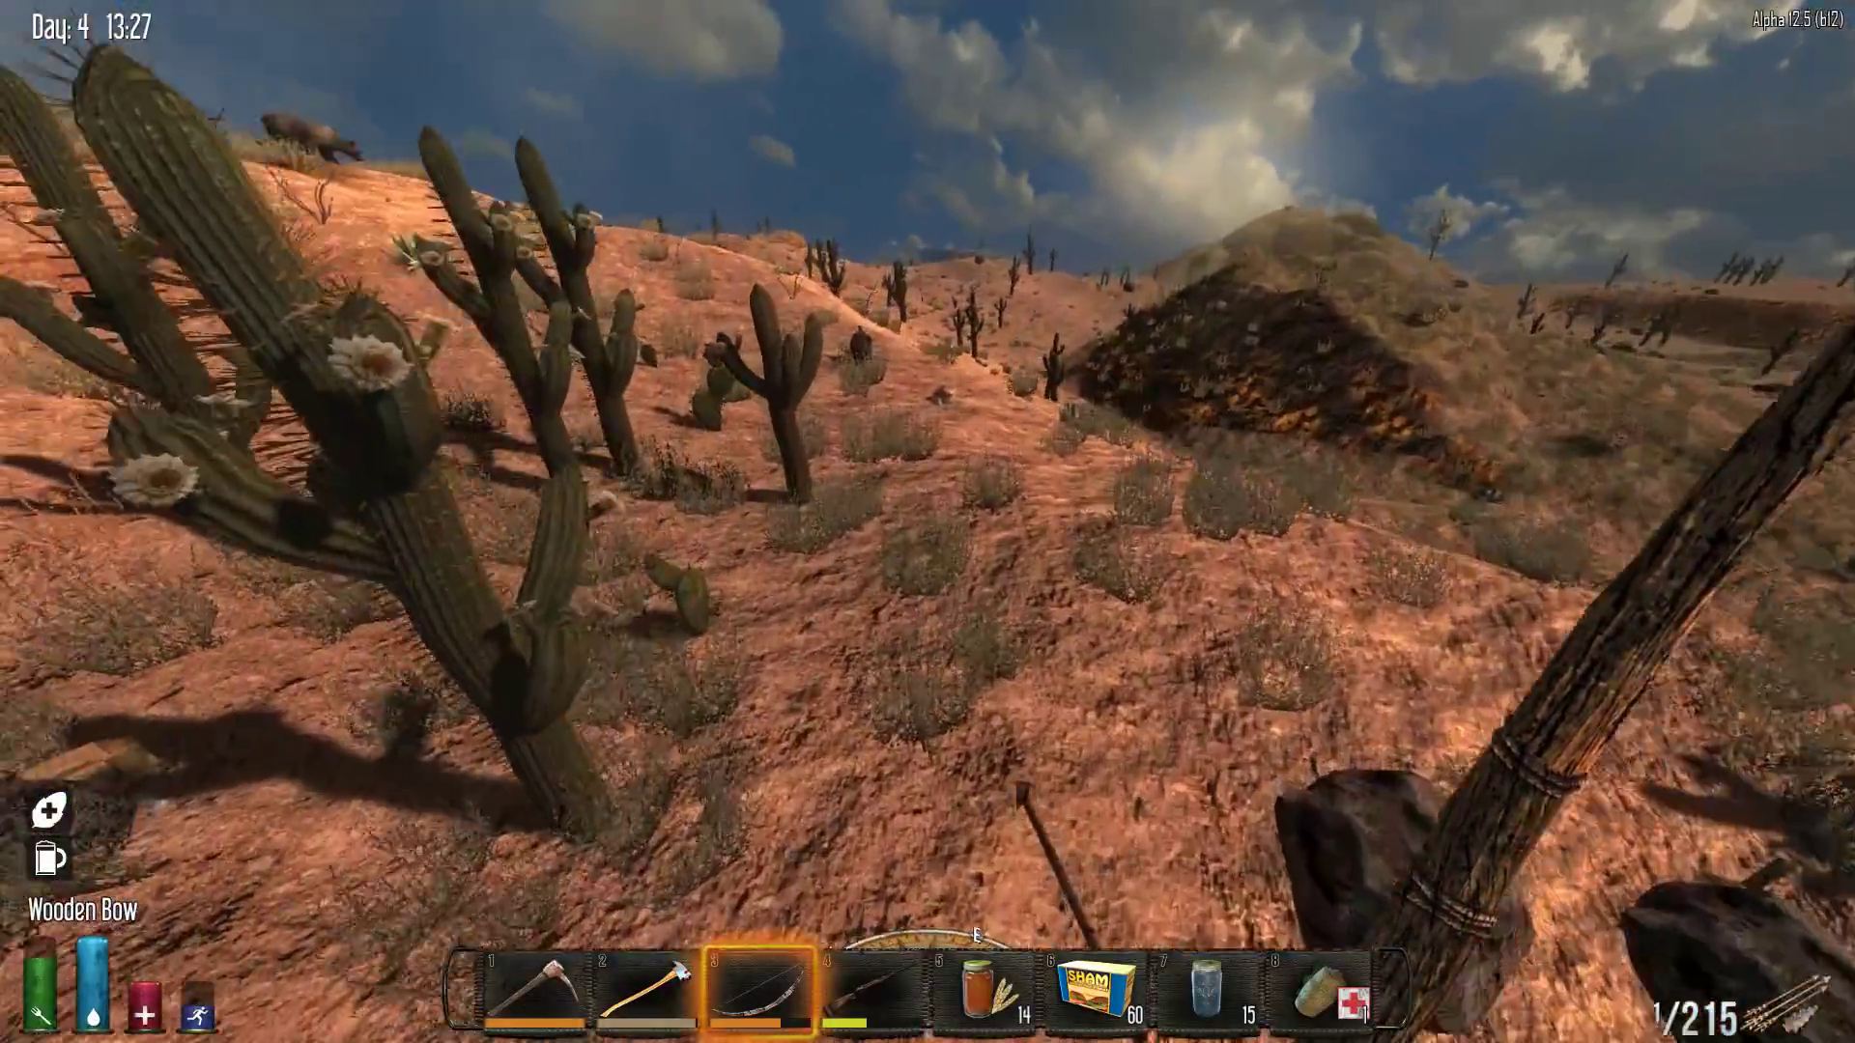
{"action": "key", "text": "w"}
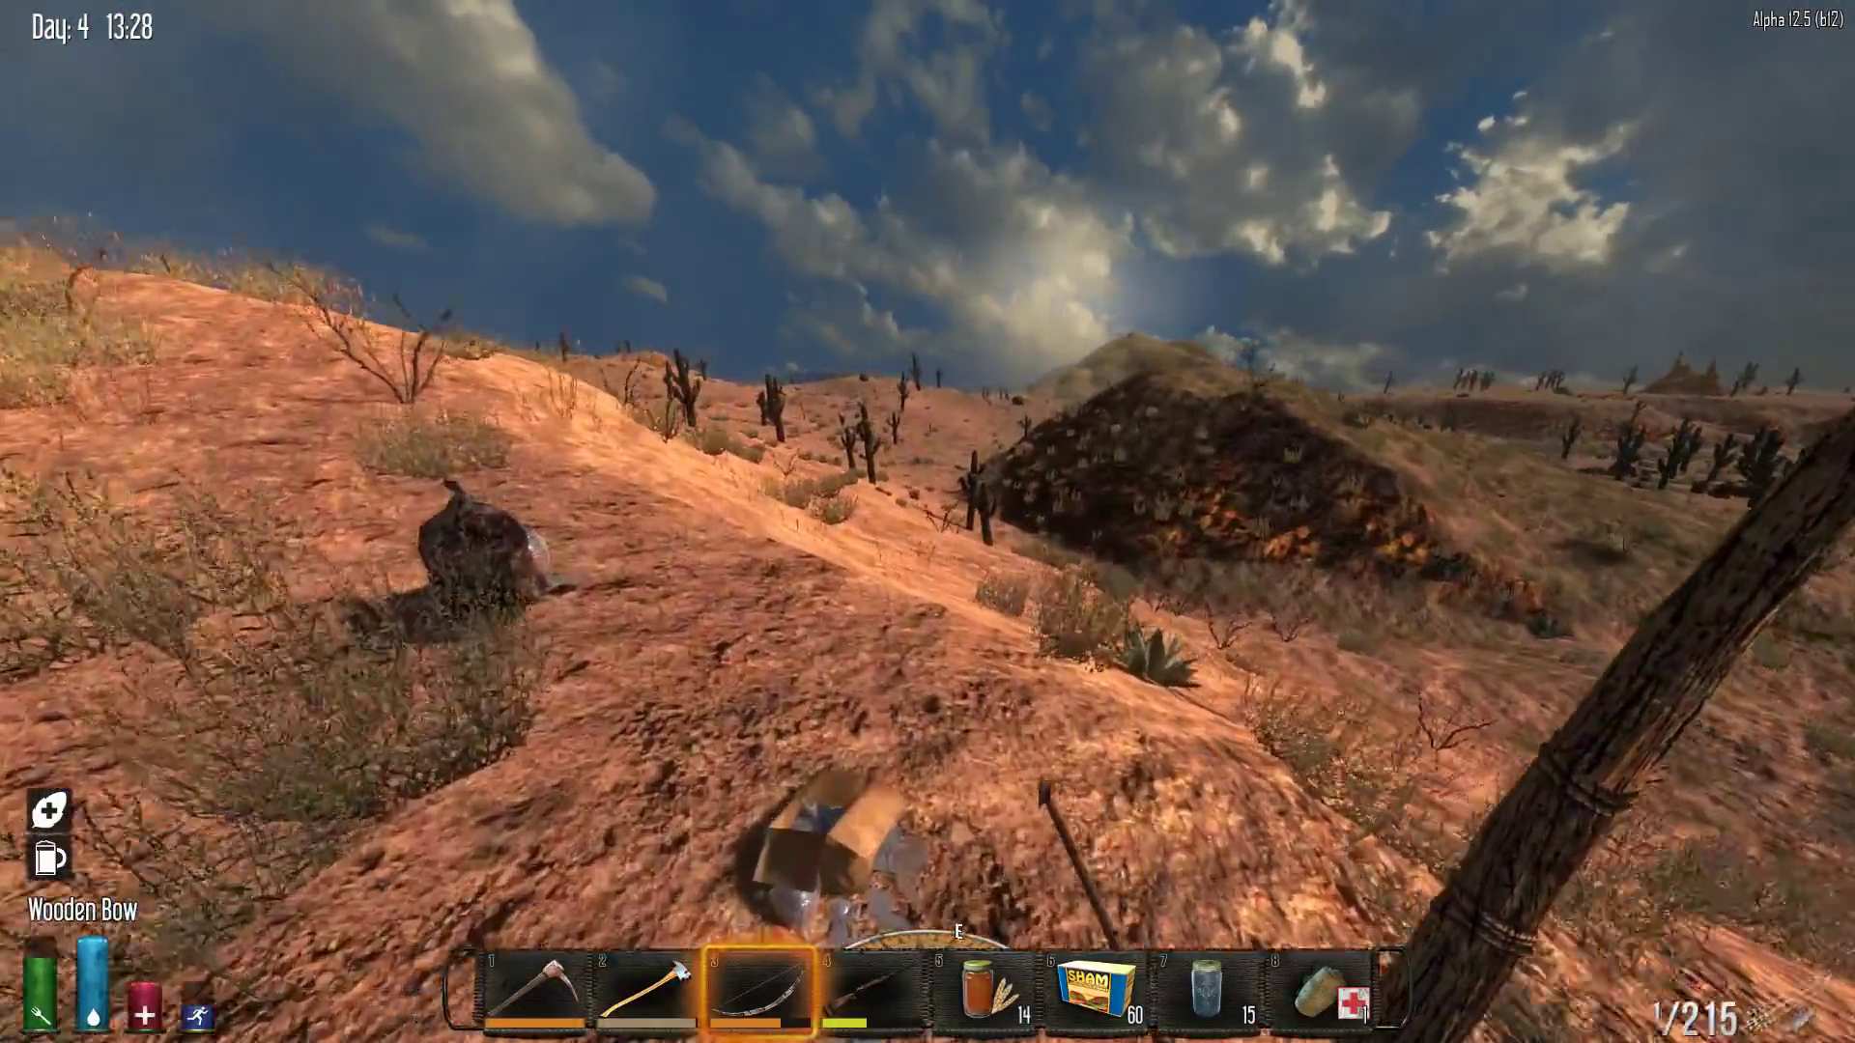
{"action": "key", "text": "w"}
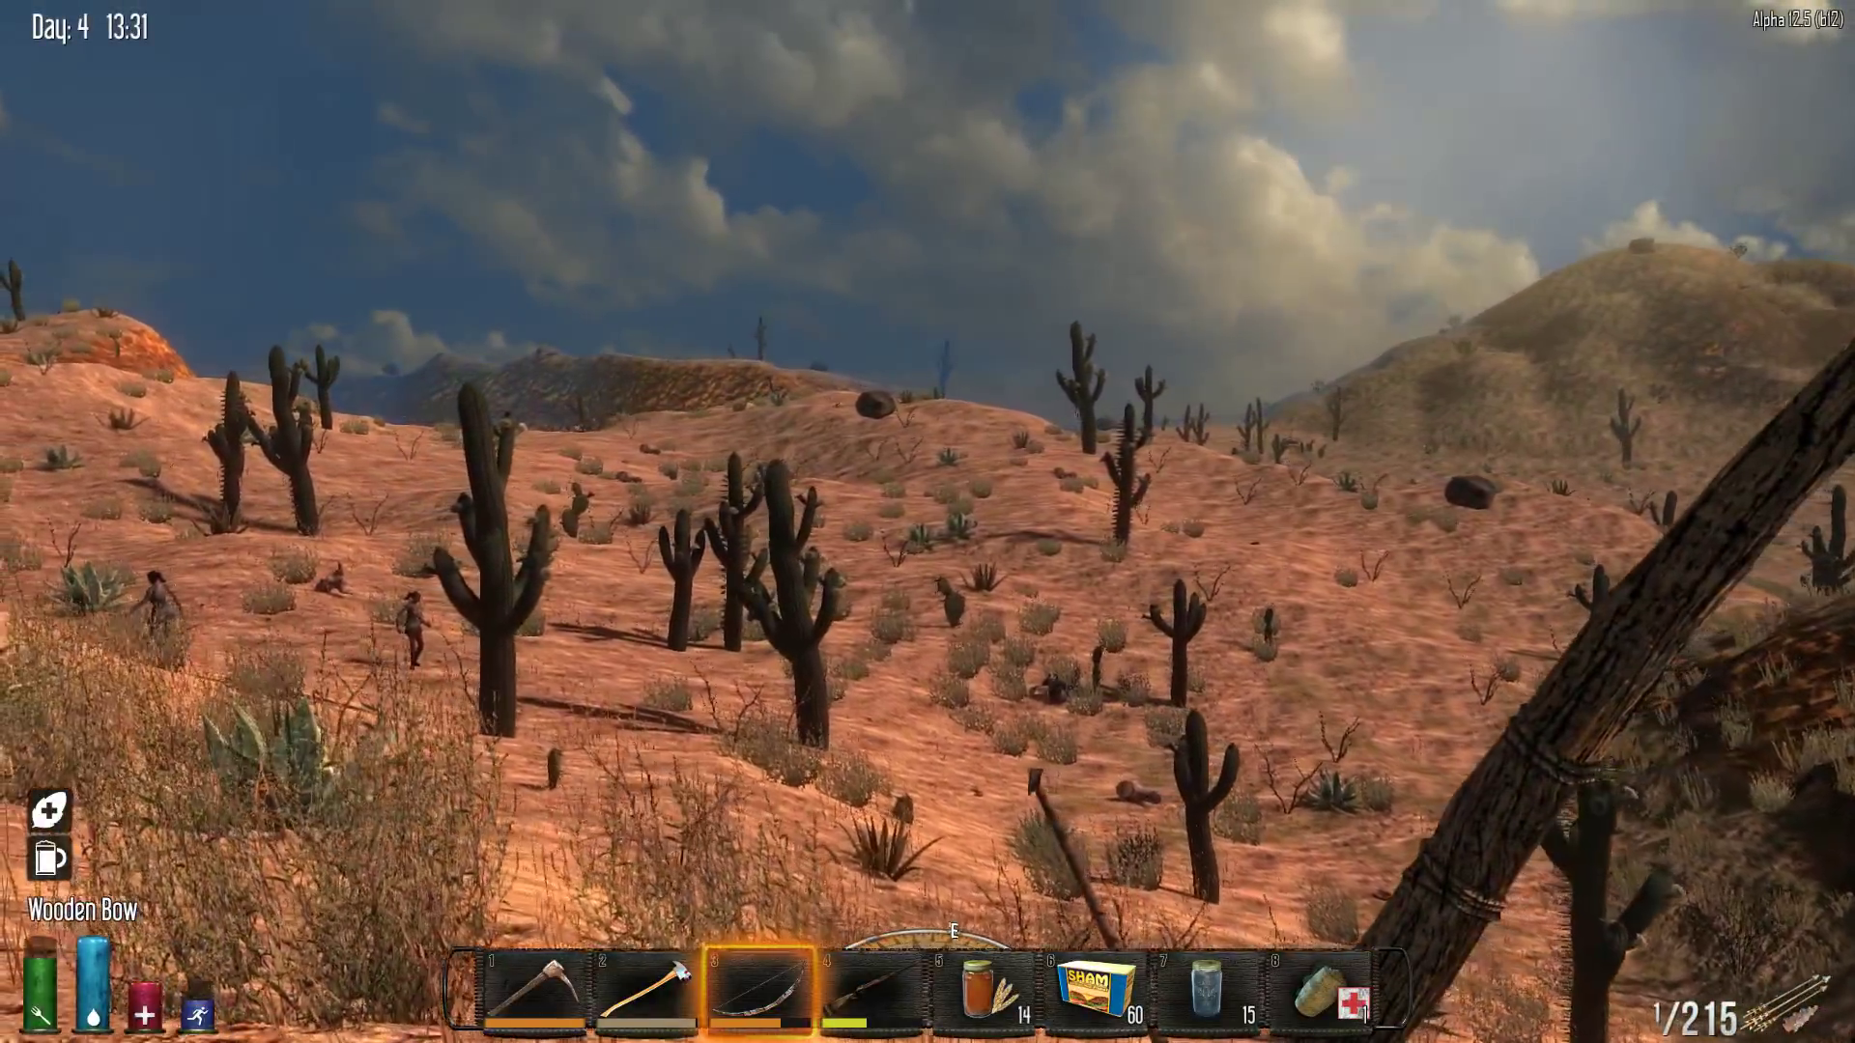
Cross the slope to the decomposing backpack and open it
{"action": "key", "text": "w"}
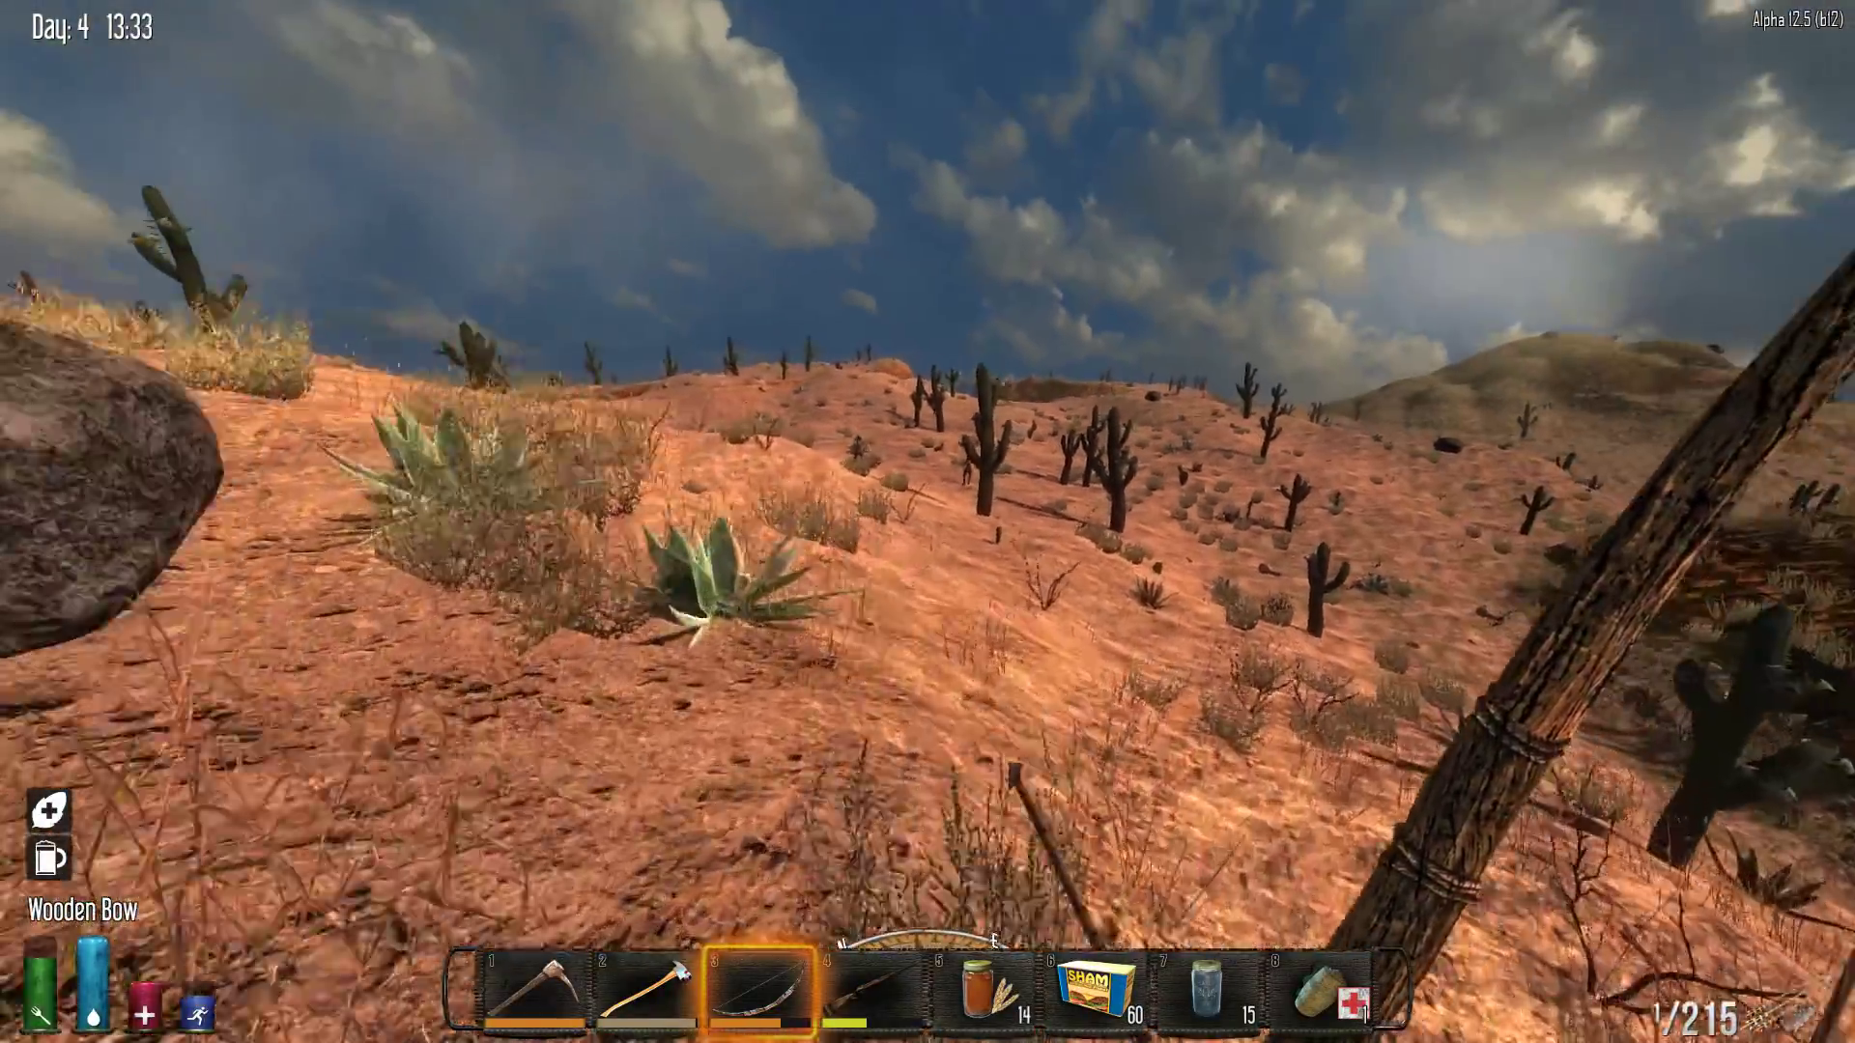
{"action": "key", "text": "w"}
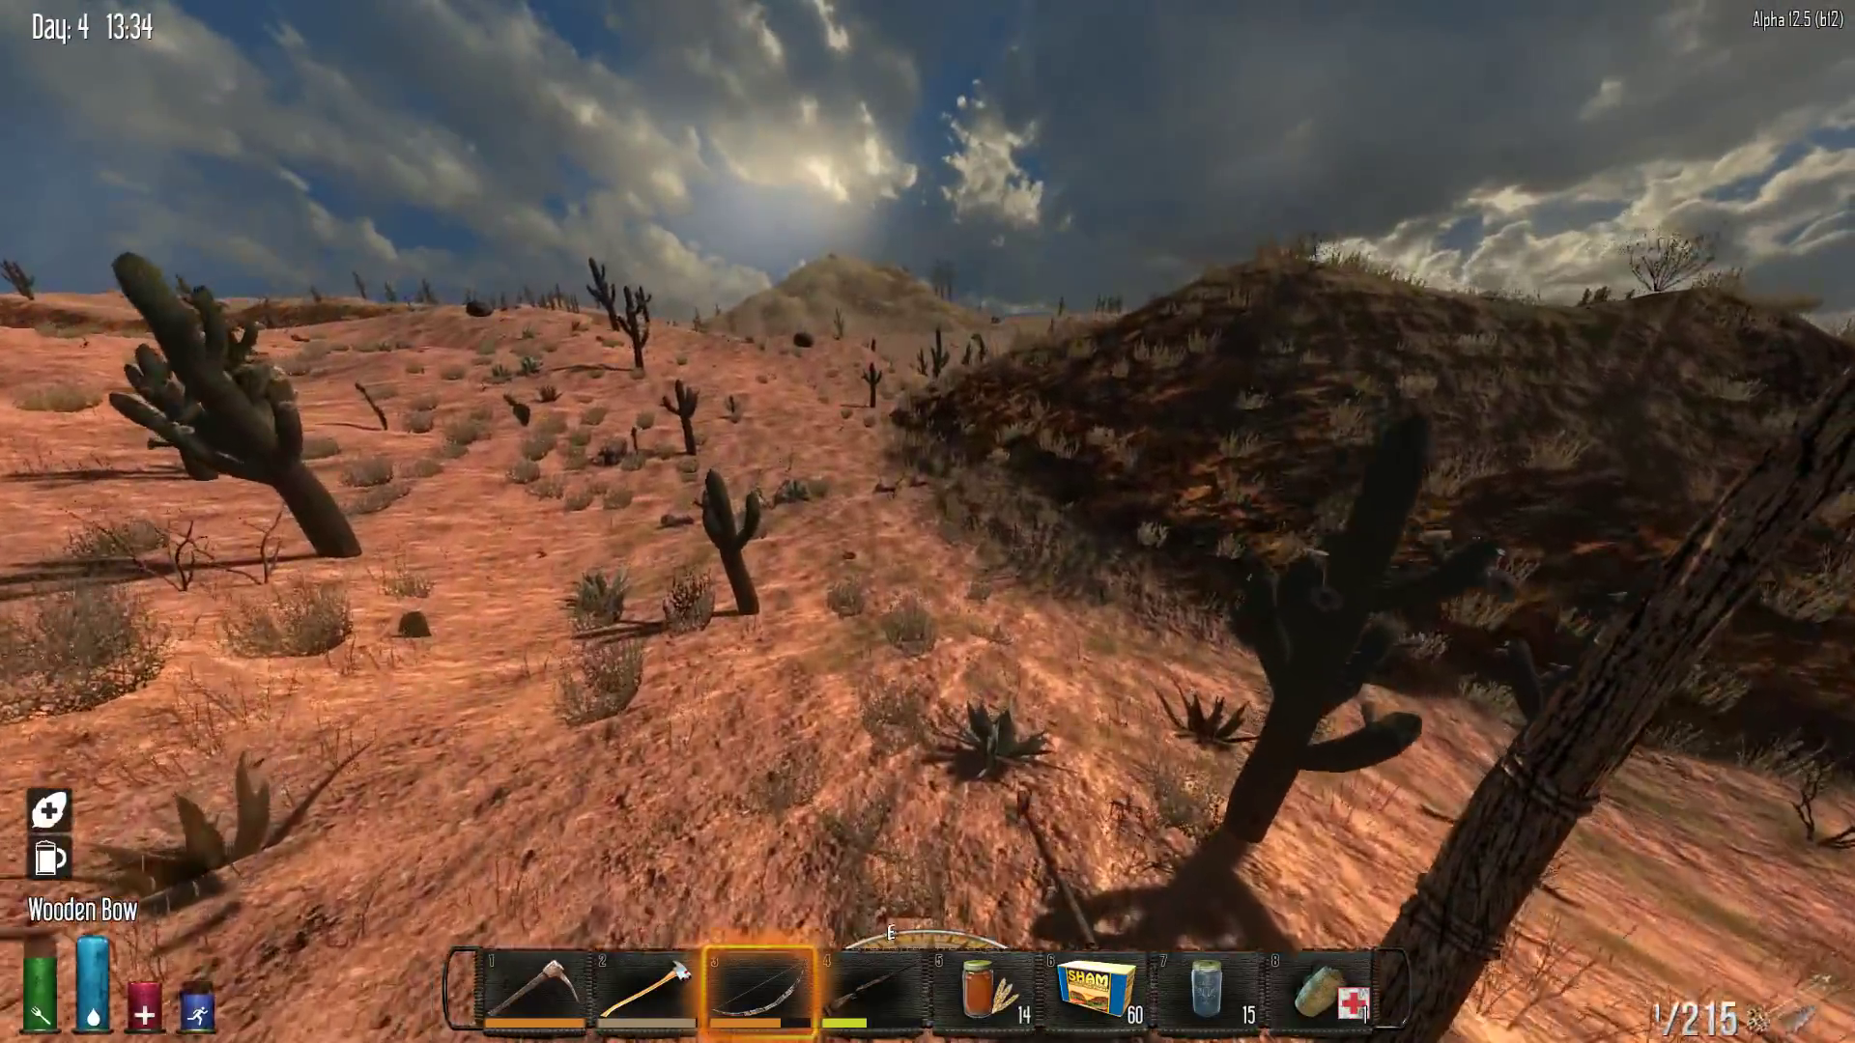
{"action": "key", "text": "w"}
{"action": "key", "text": "w"}
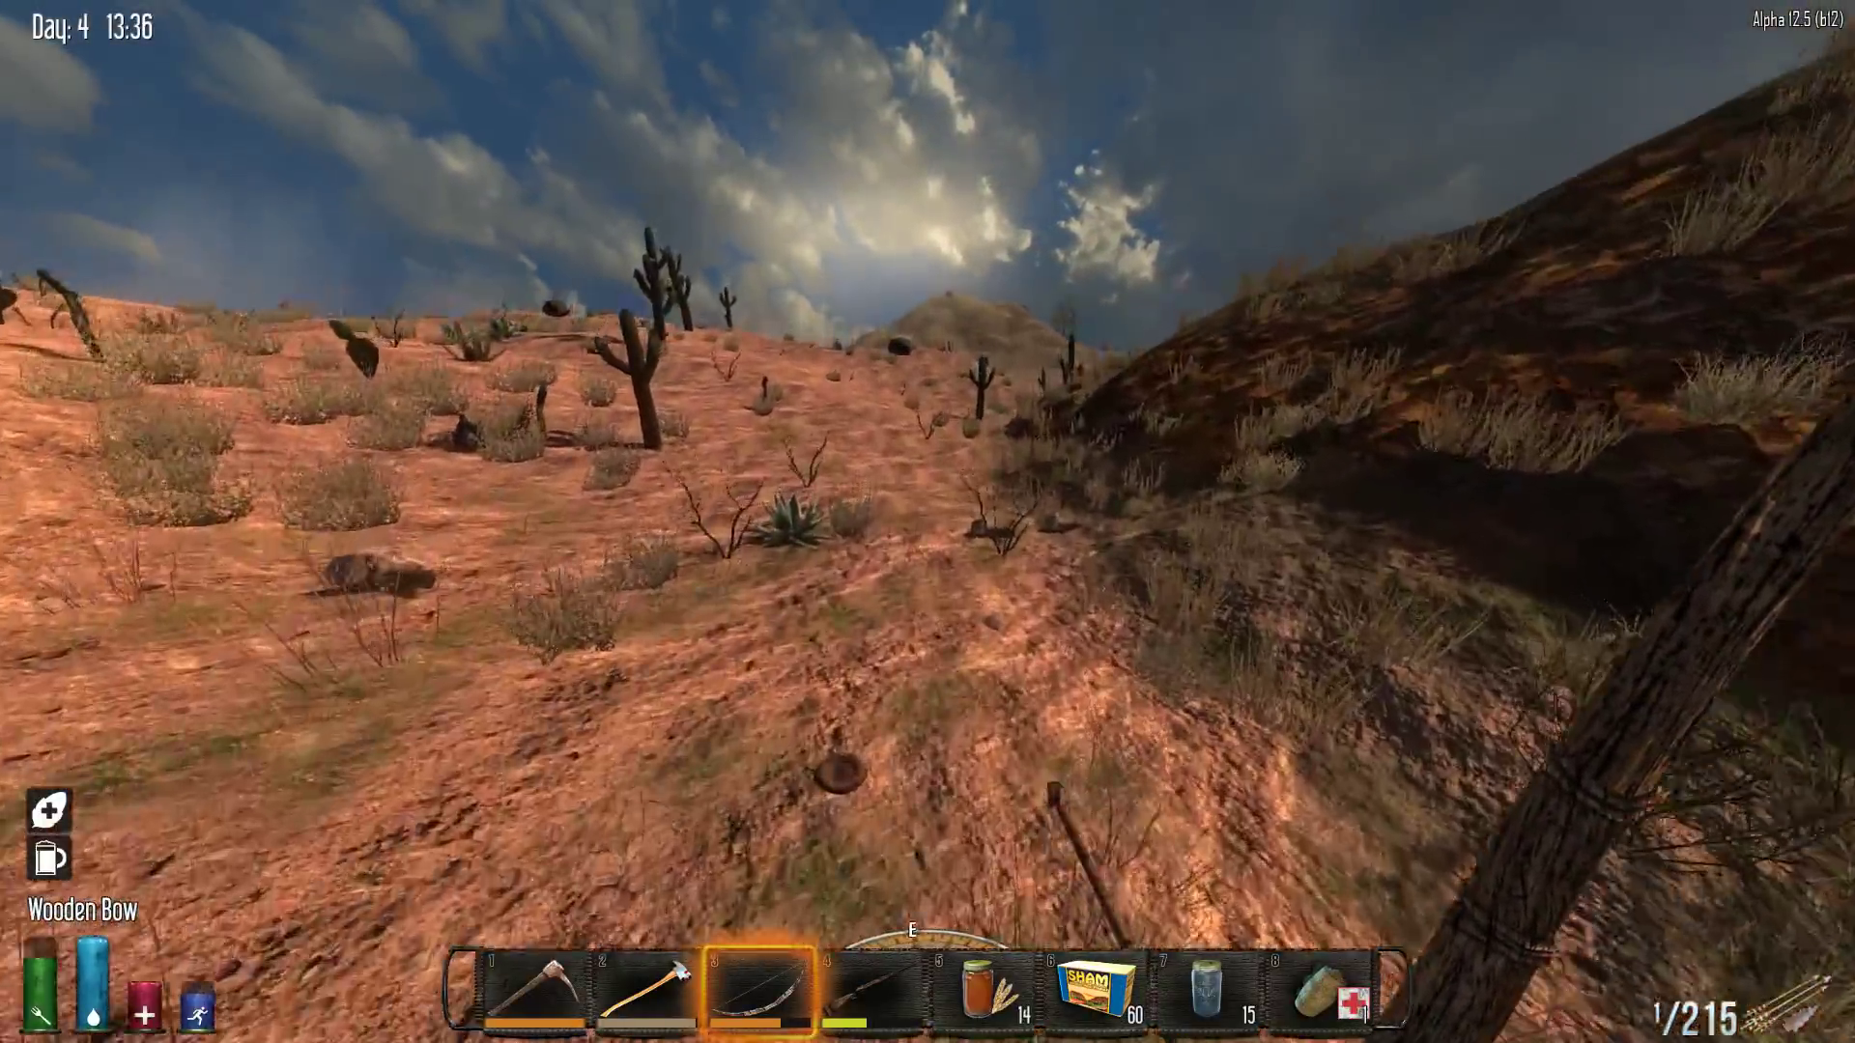
{"action": "key", "text": "w"}
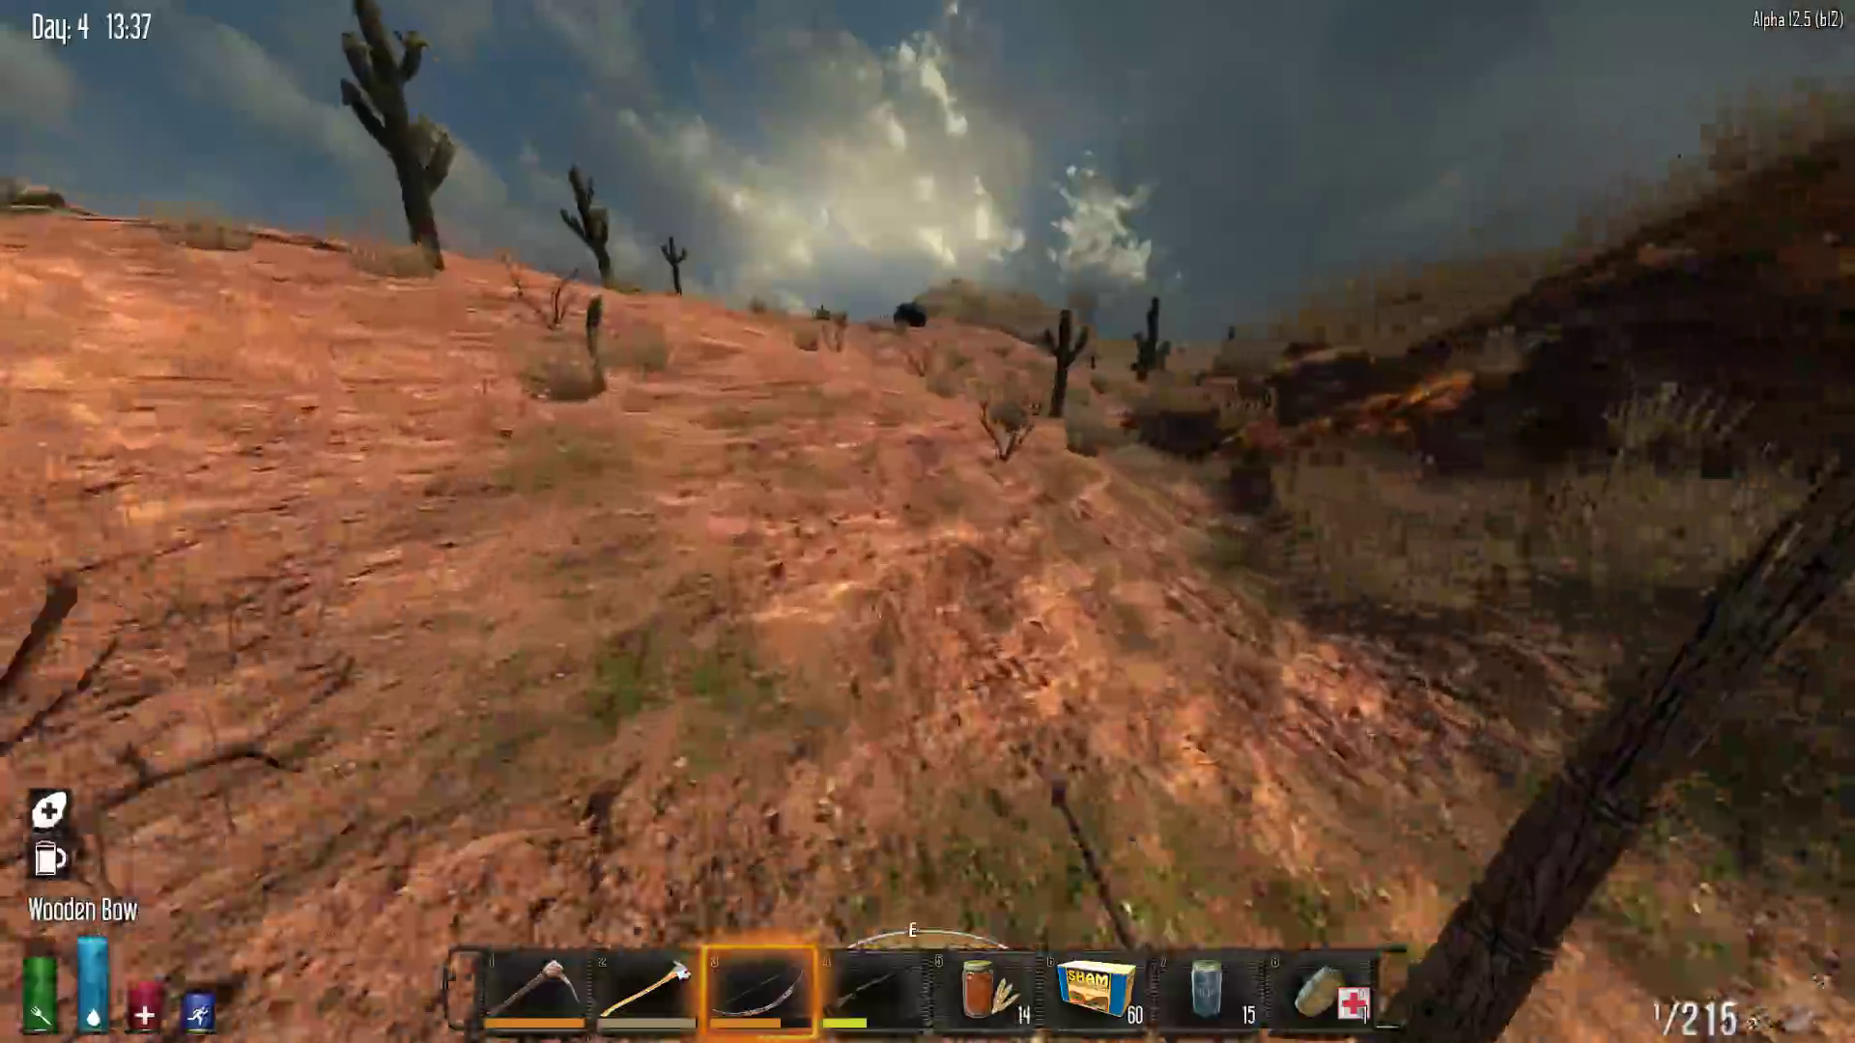
{"action": "key", "text": "w"}
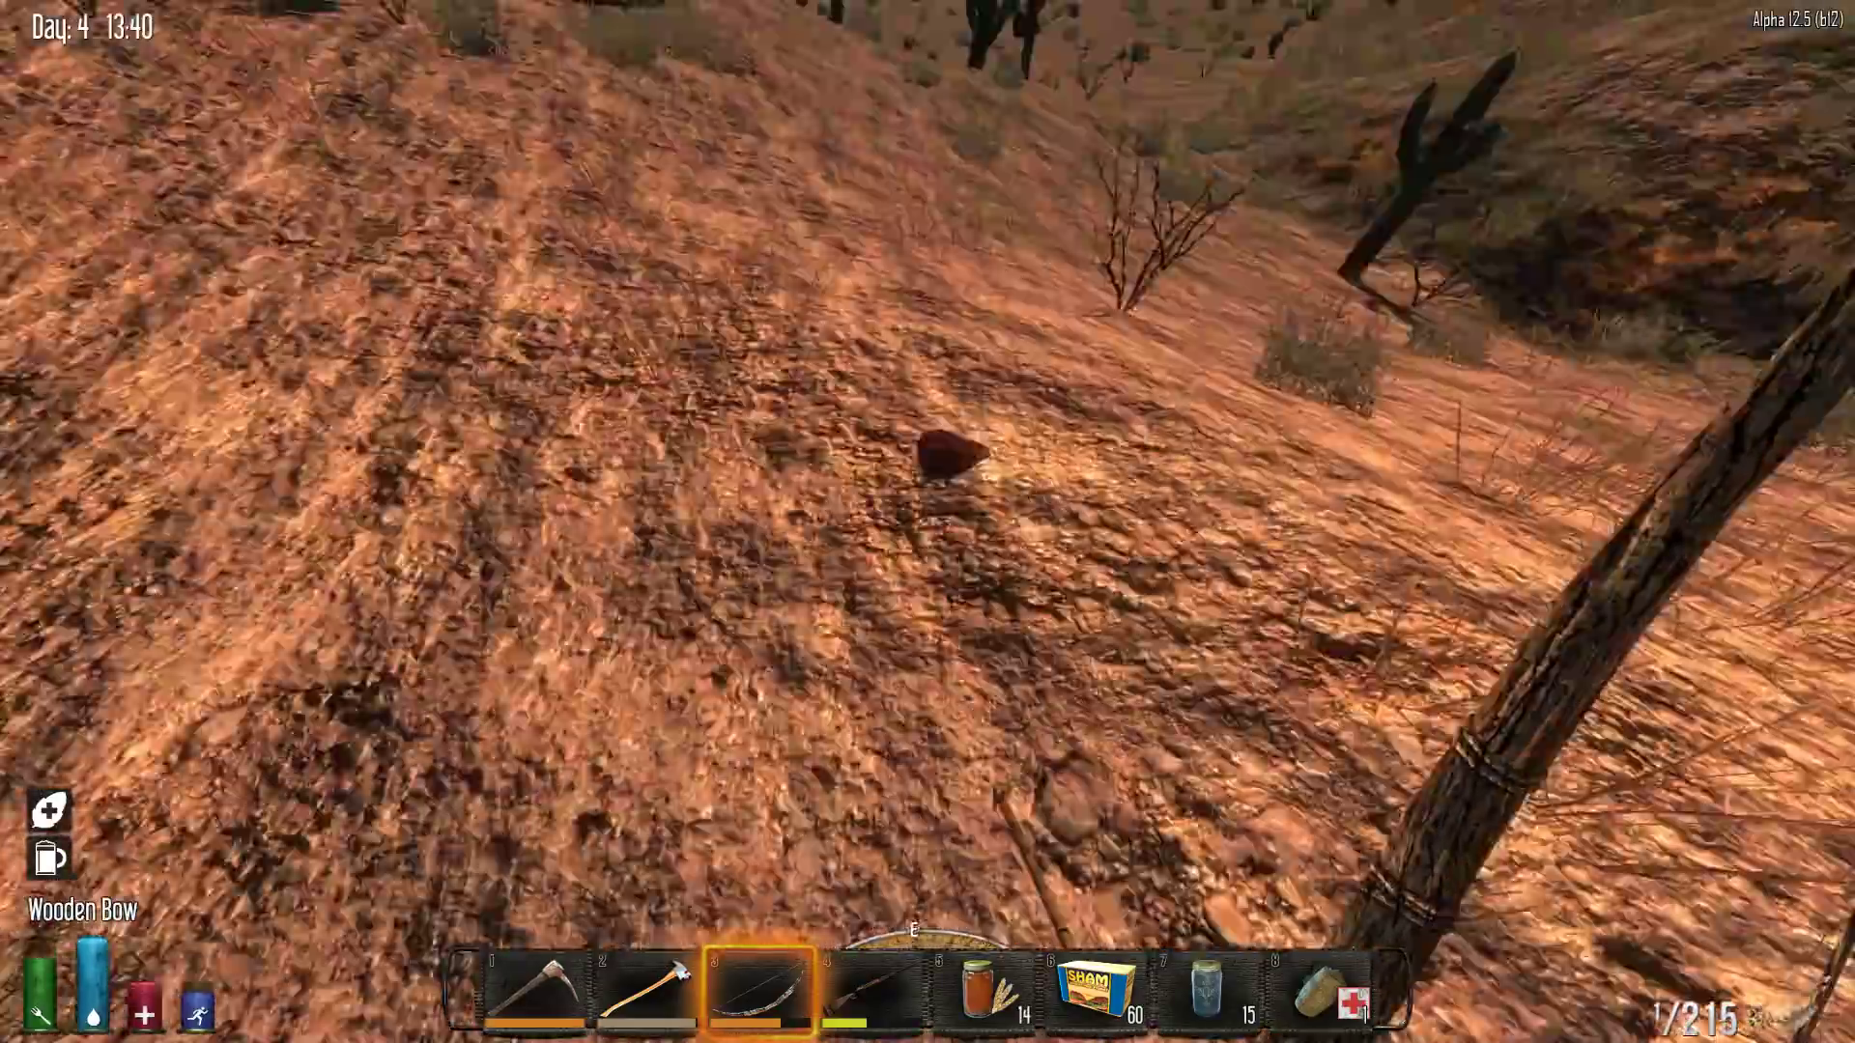
{"action": "key", "text": "e"}
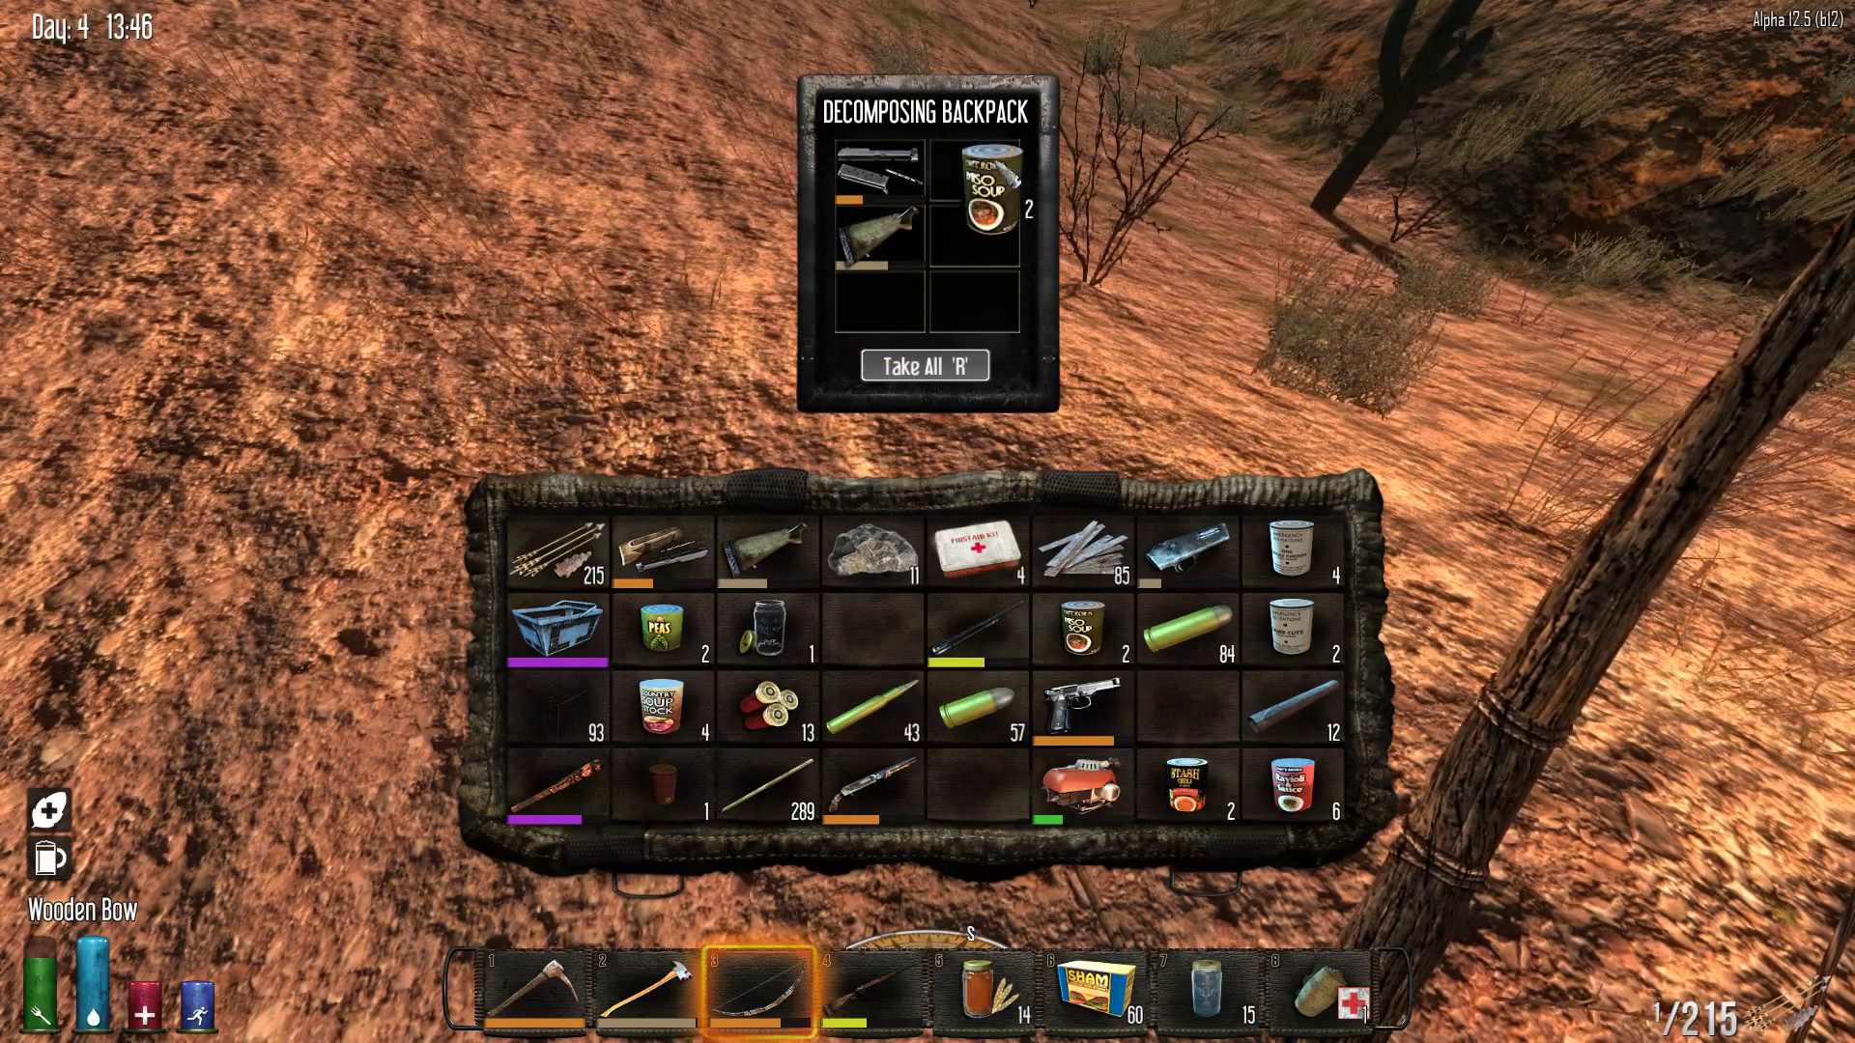
Close the backpack's loot window and walk north along the desert ridge
{"action": "key", "text": "Tab"}
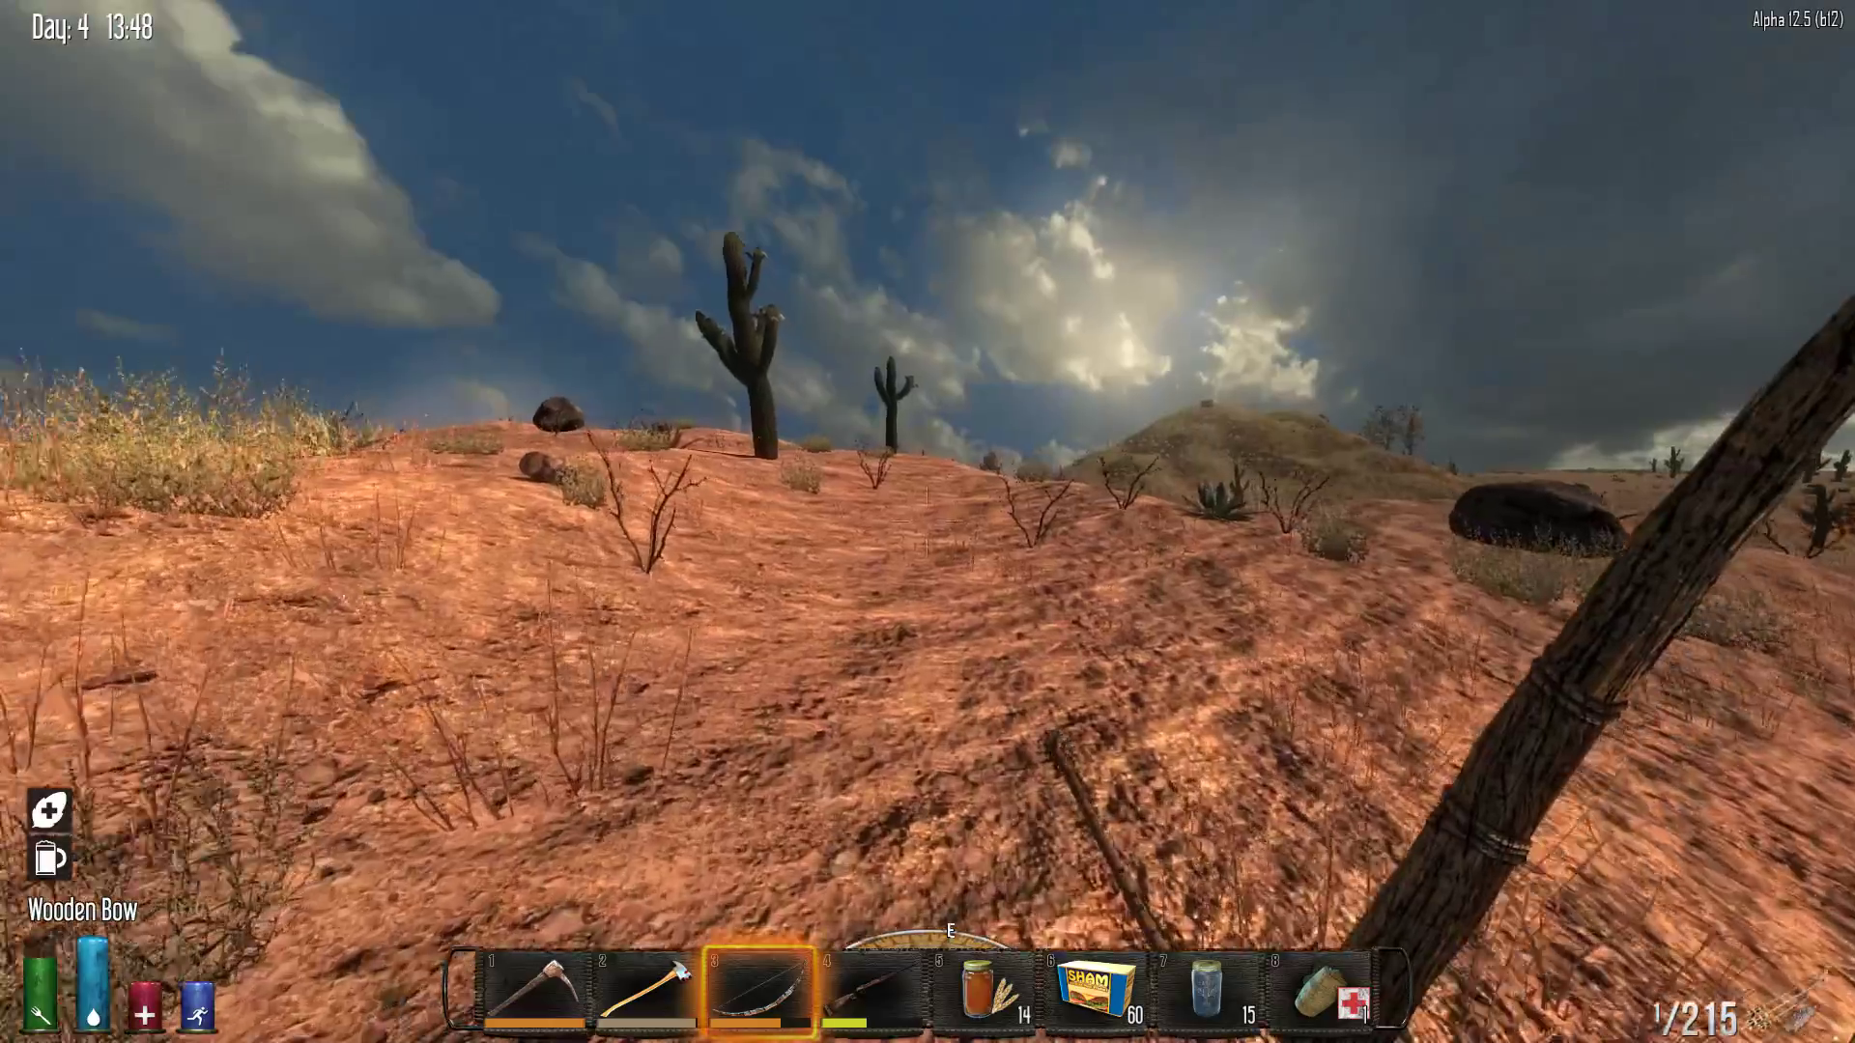
{"action": "key", "text": "w"}
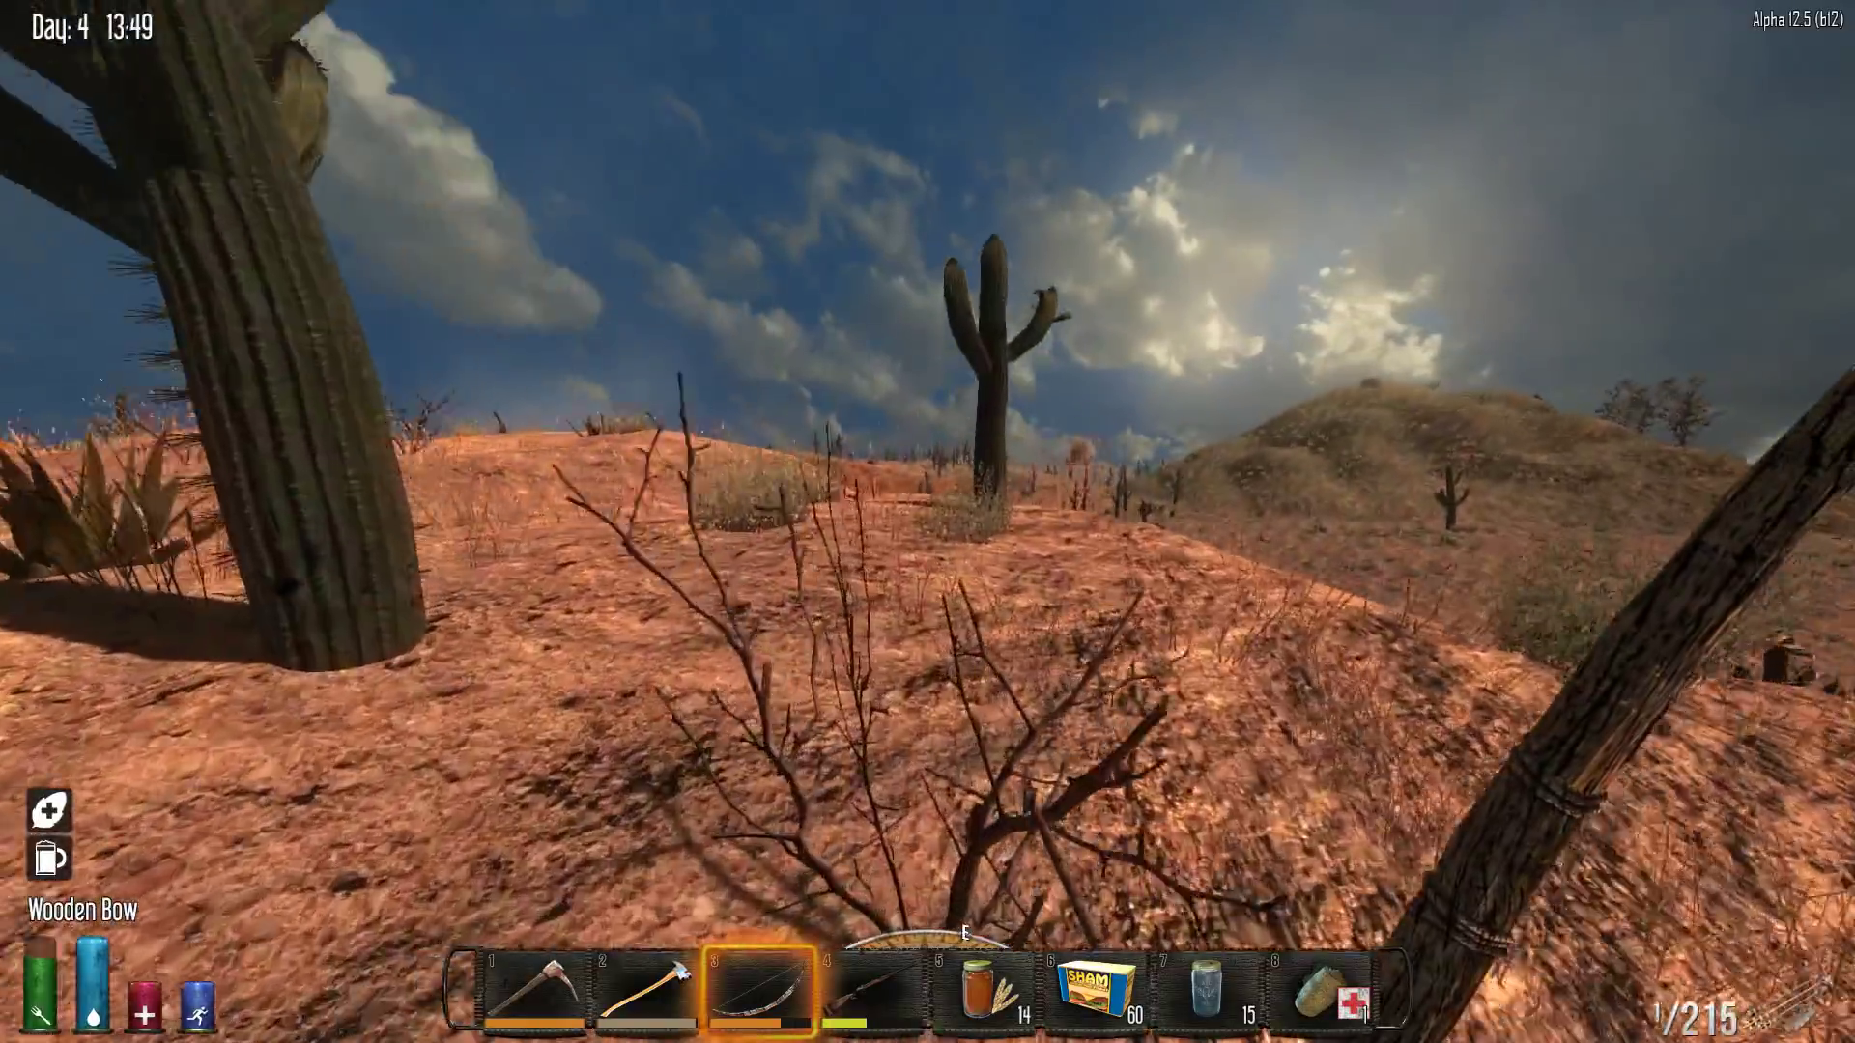
{"action": "key", "text": "w"}
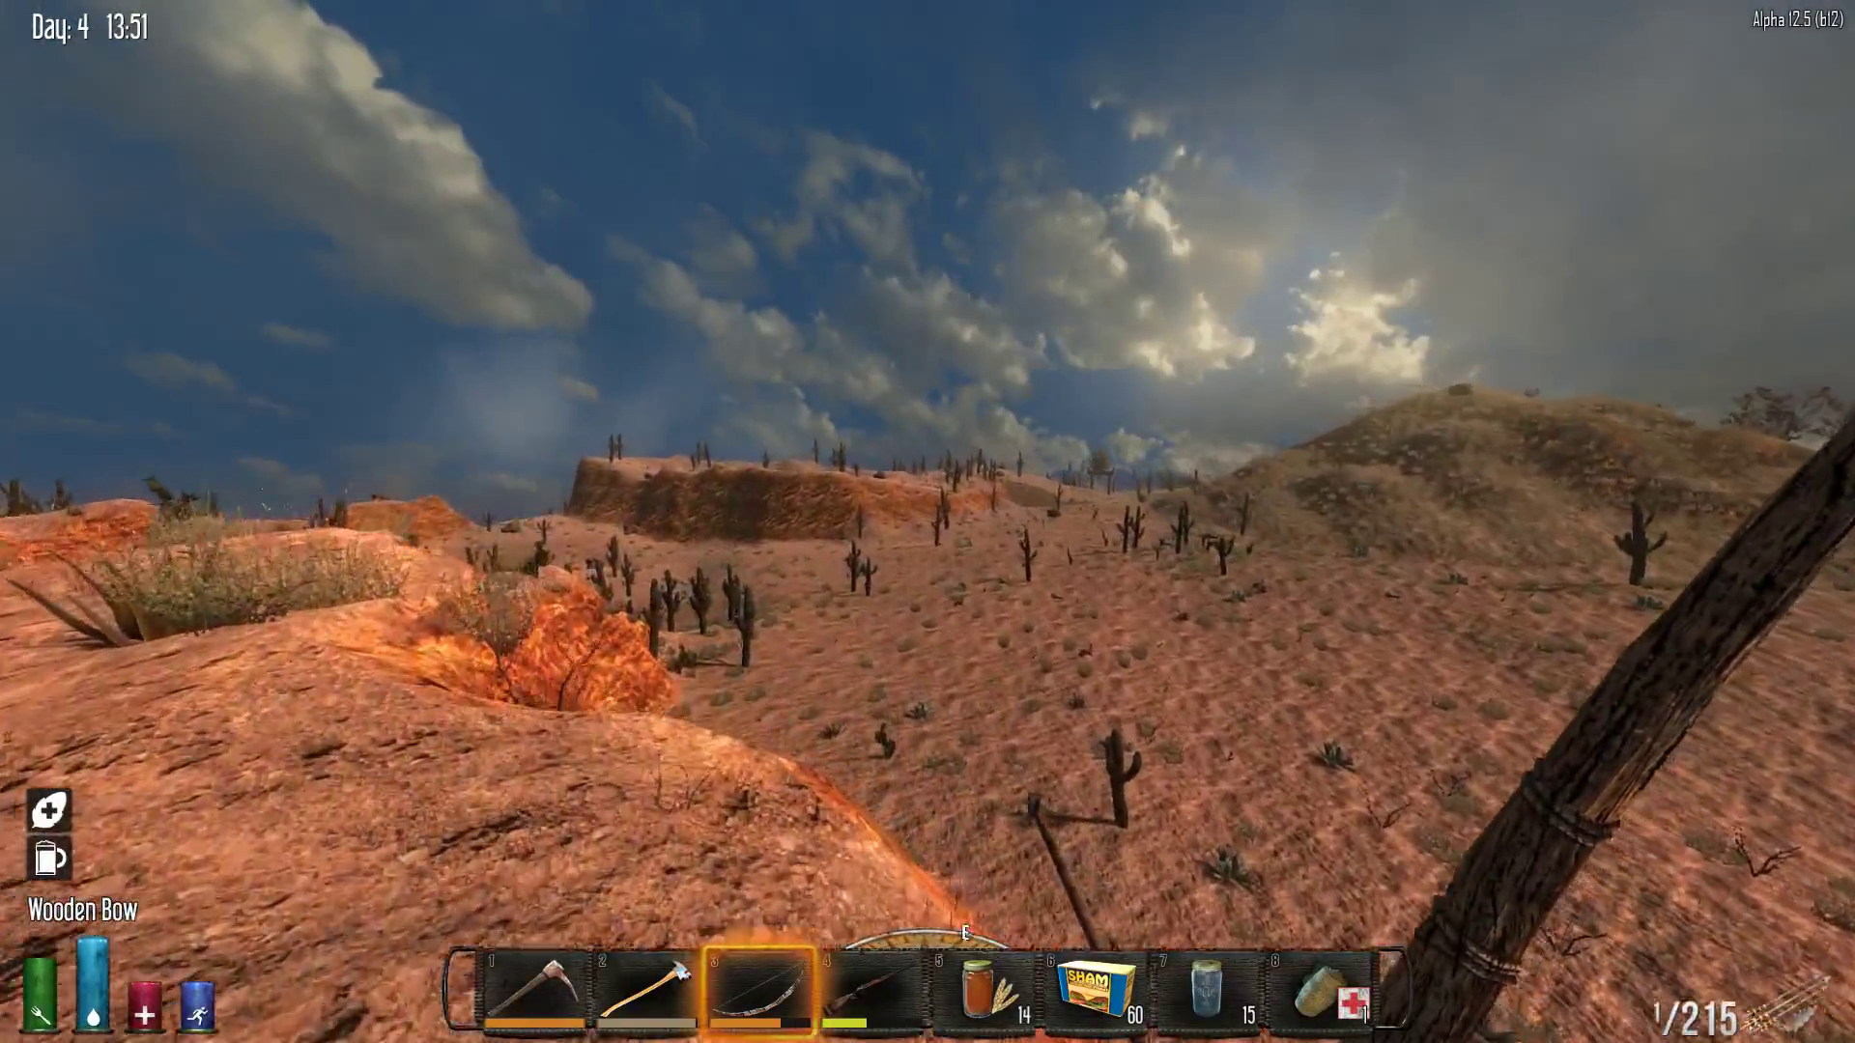
{"action": "key", "text": "w"}
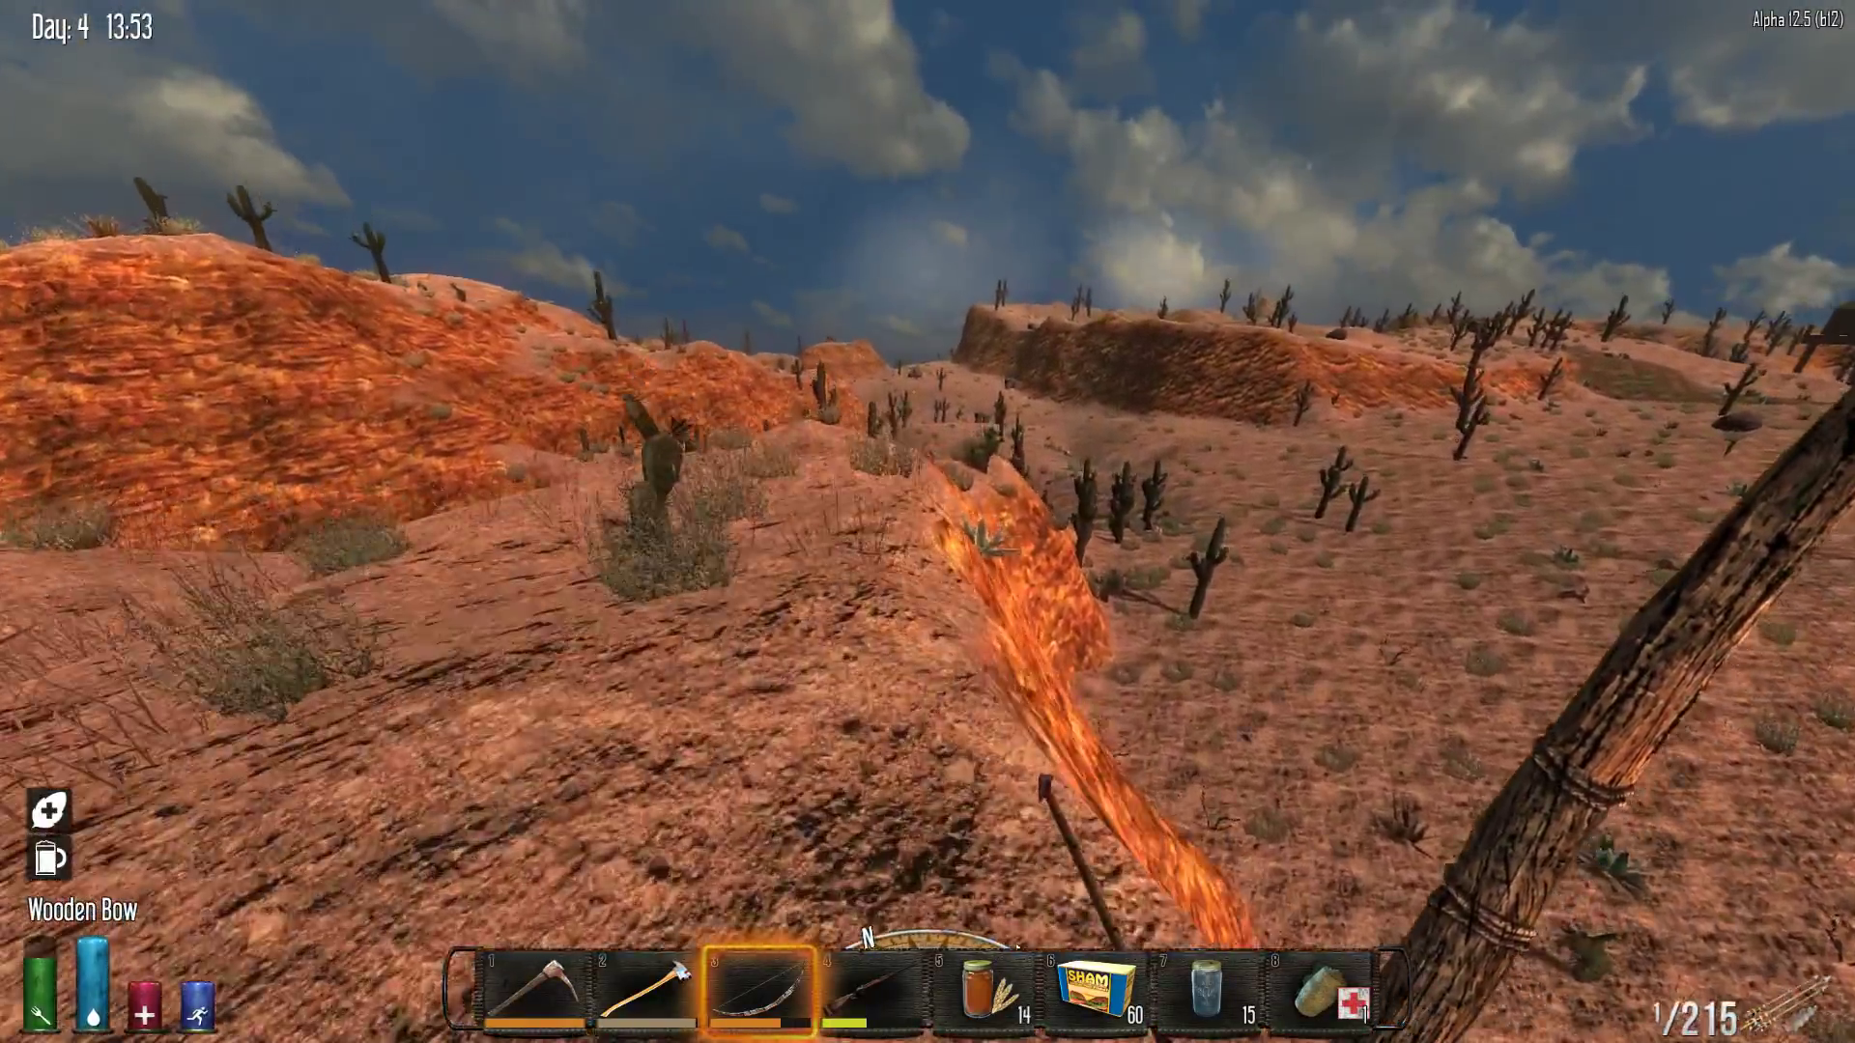
{"action": "key", "text": "w"}
Open the world map, pan it to reveal the town, and close it
{"action": "key", "text": "m"}
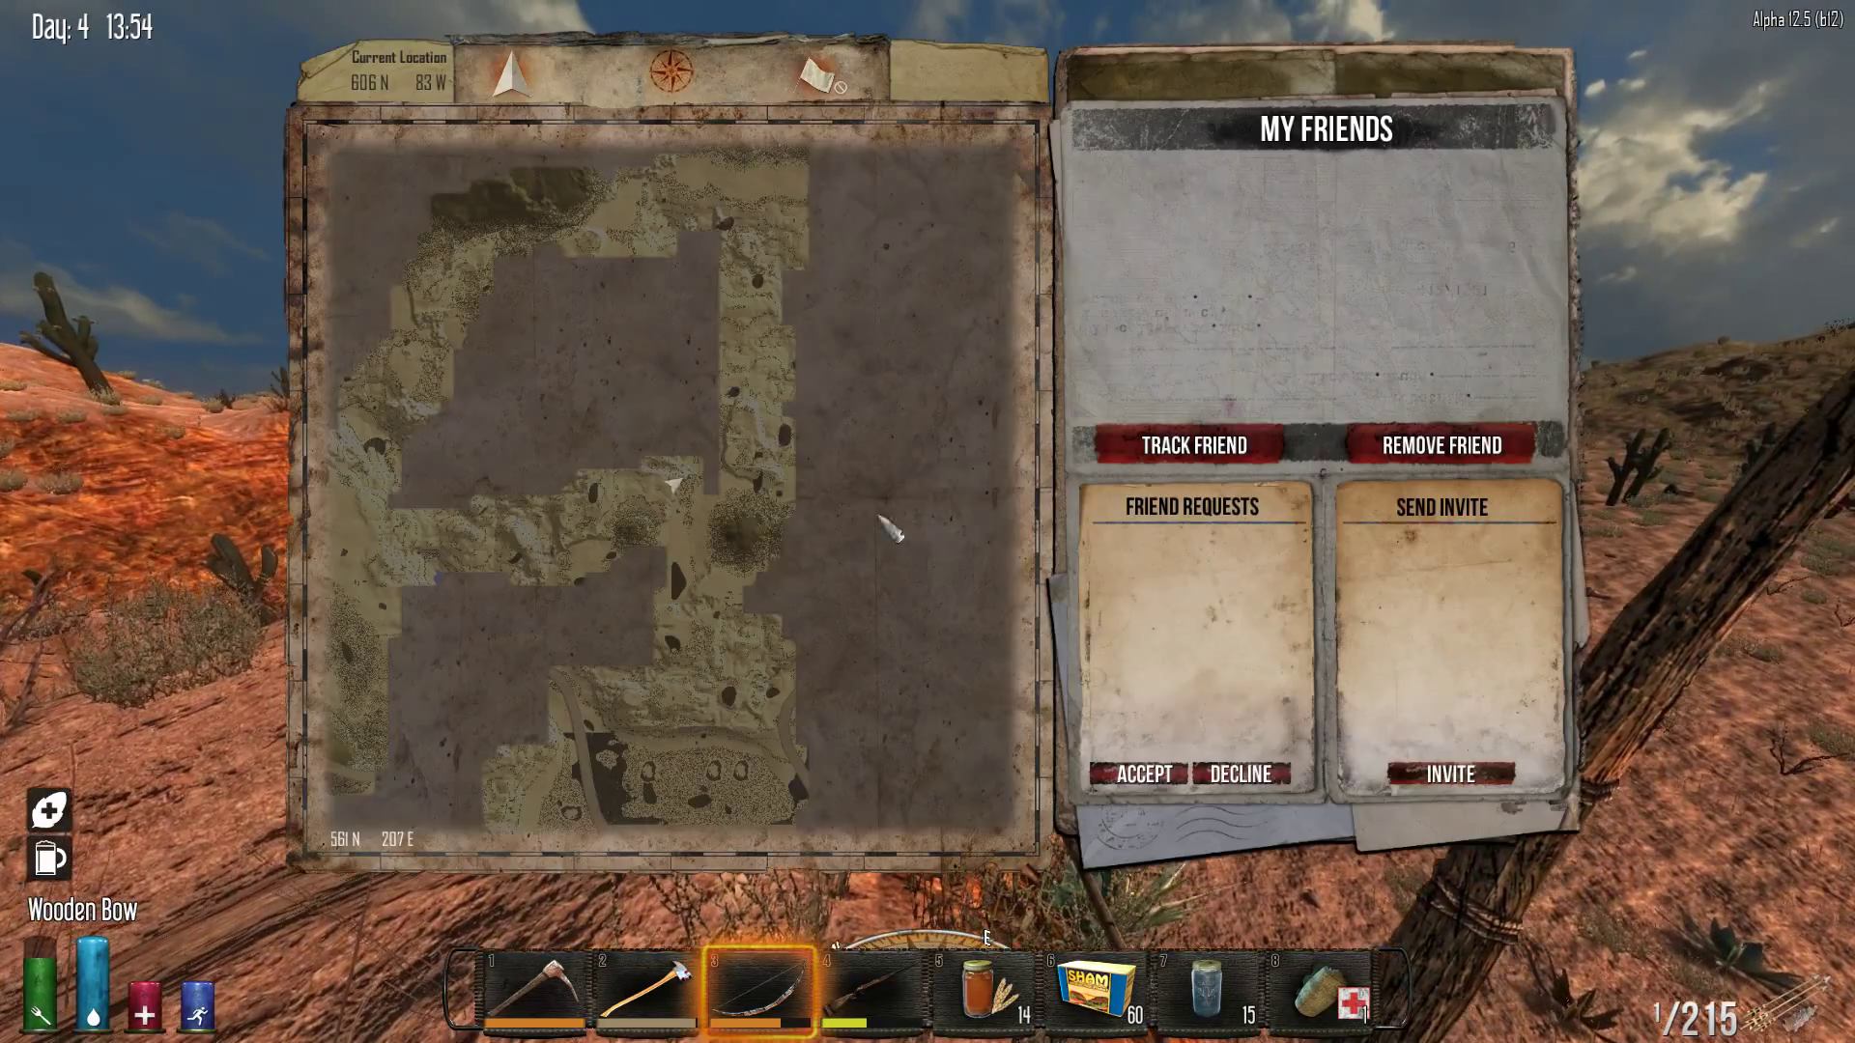
{"action": "left_click_drag", "start_coordinate": [748, 483], "coordinate": [654, 671]}
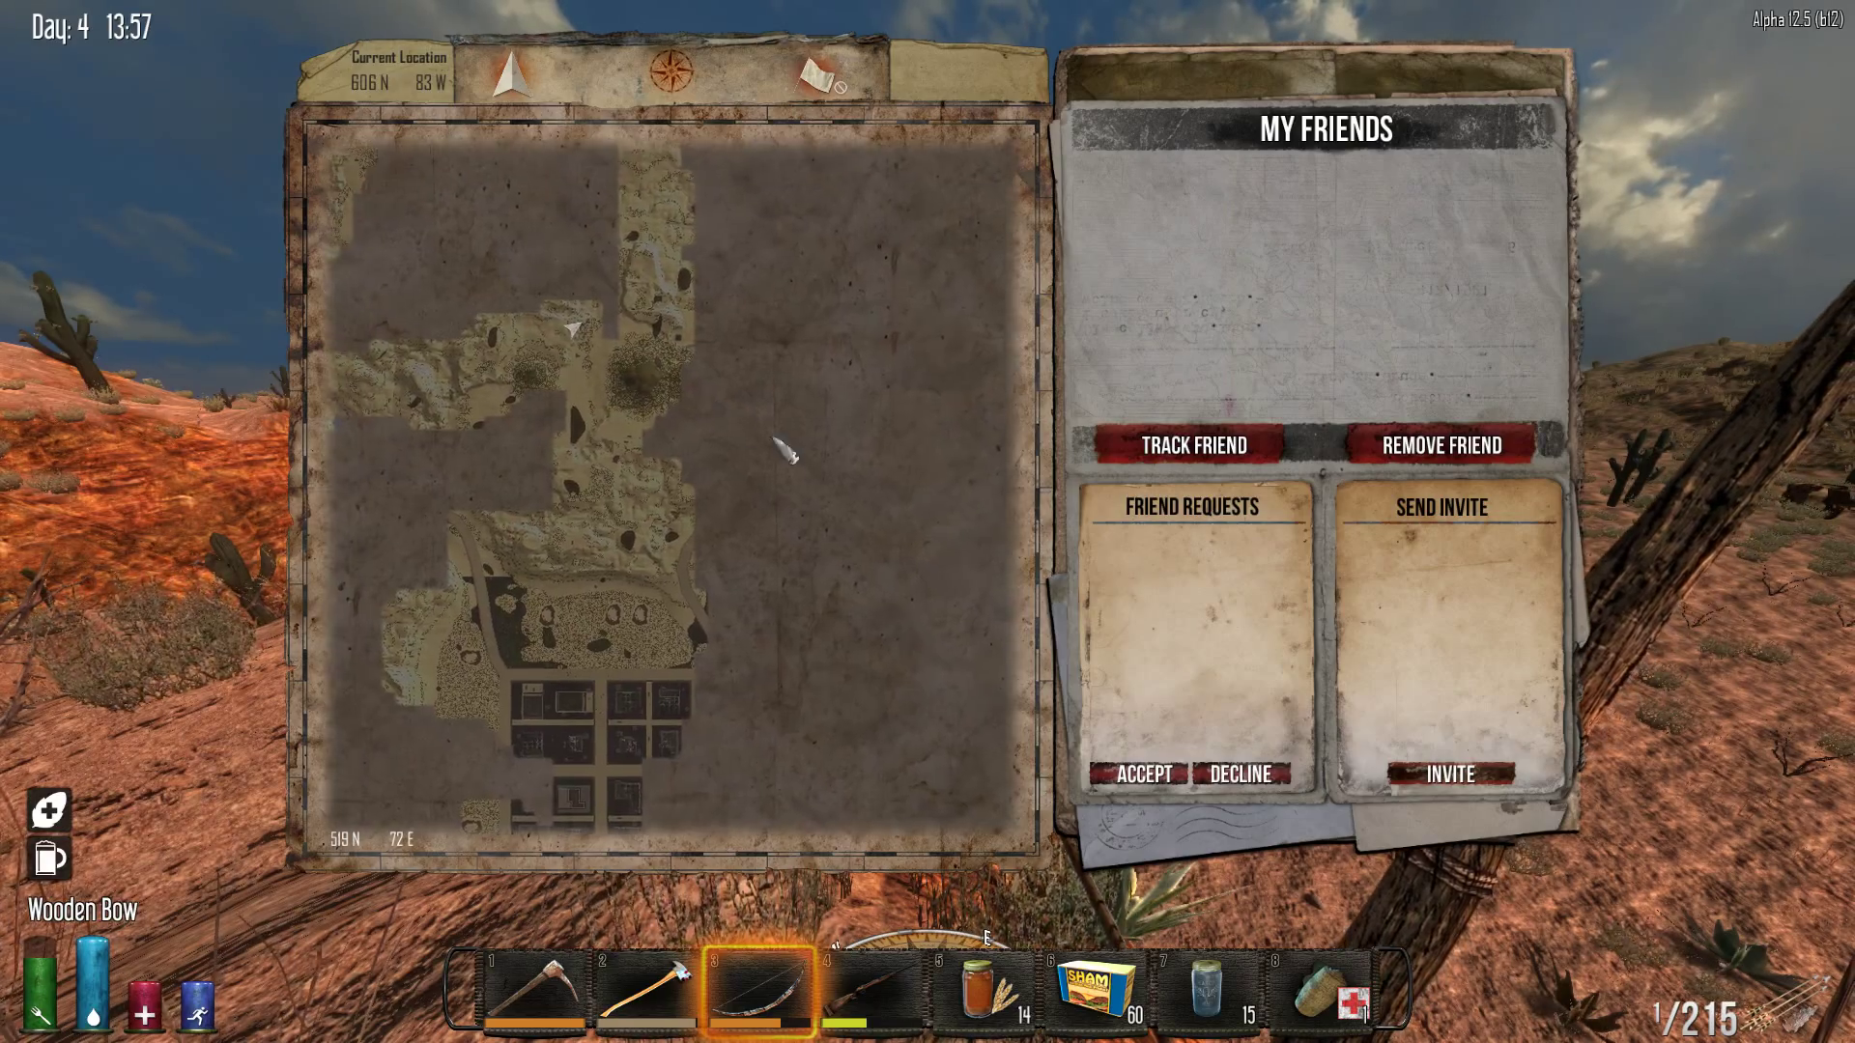
{"action": "key", "text": "m"}
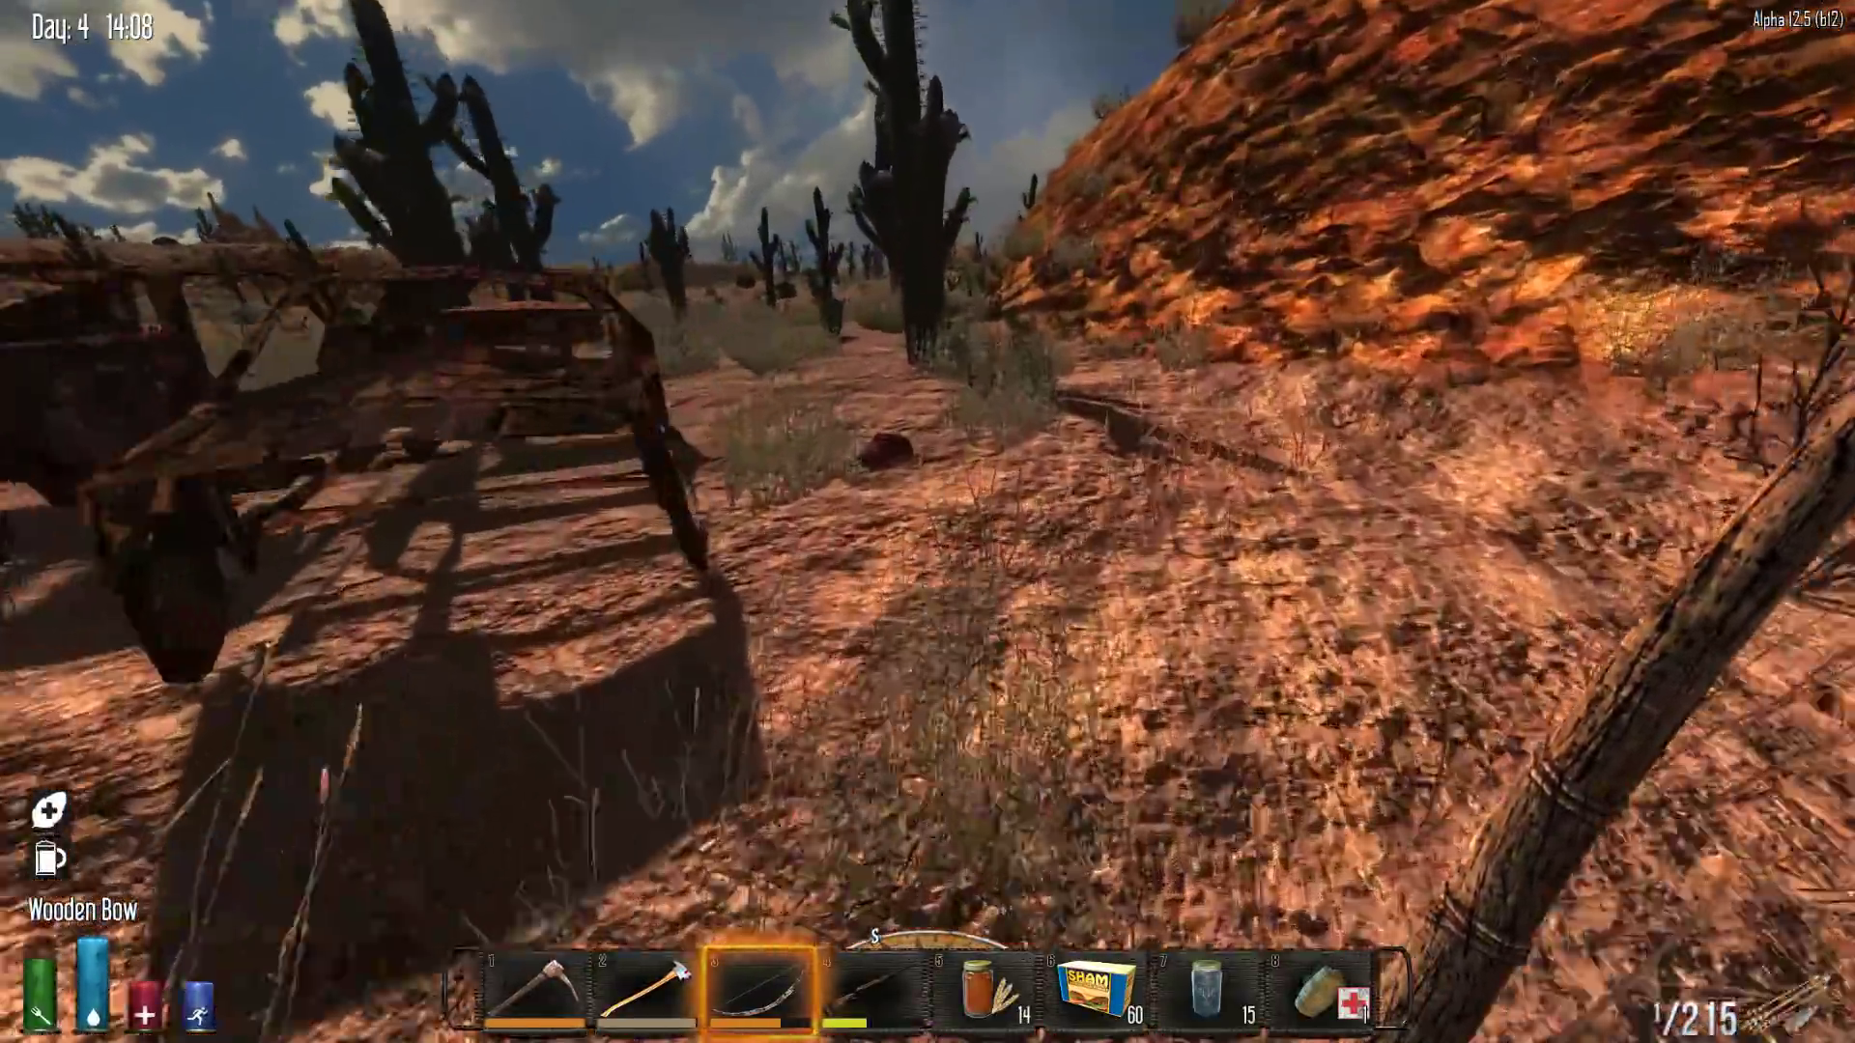
Loot the backpack's canned food, then search the nearby duffle bag for a Can of Peas
{"action": "key", "text": "e"}
{"action": "key", "text": "Escape"}
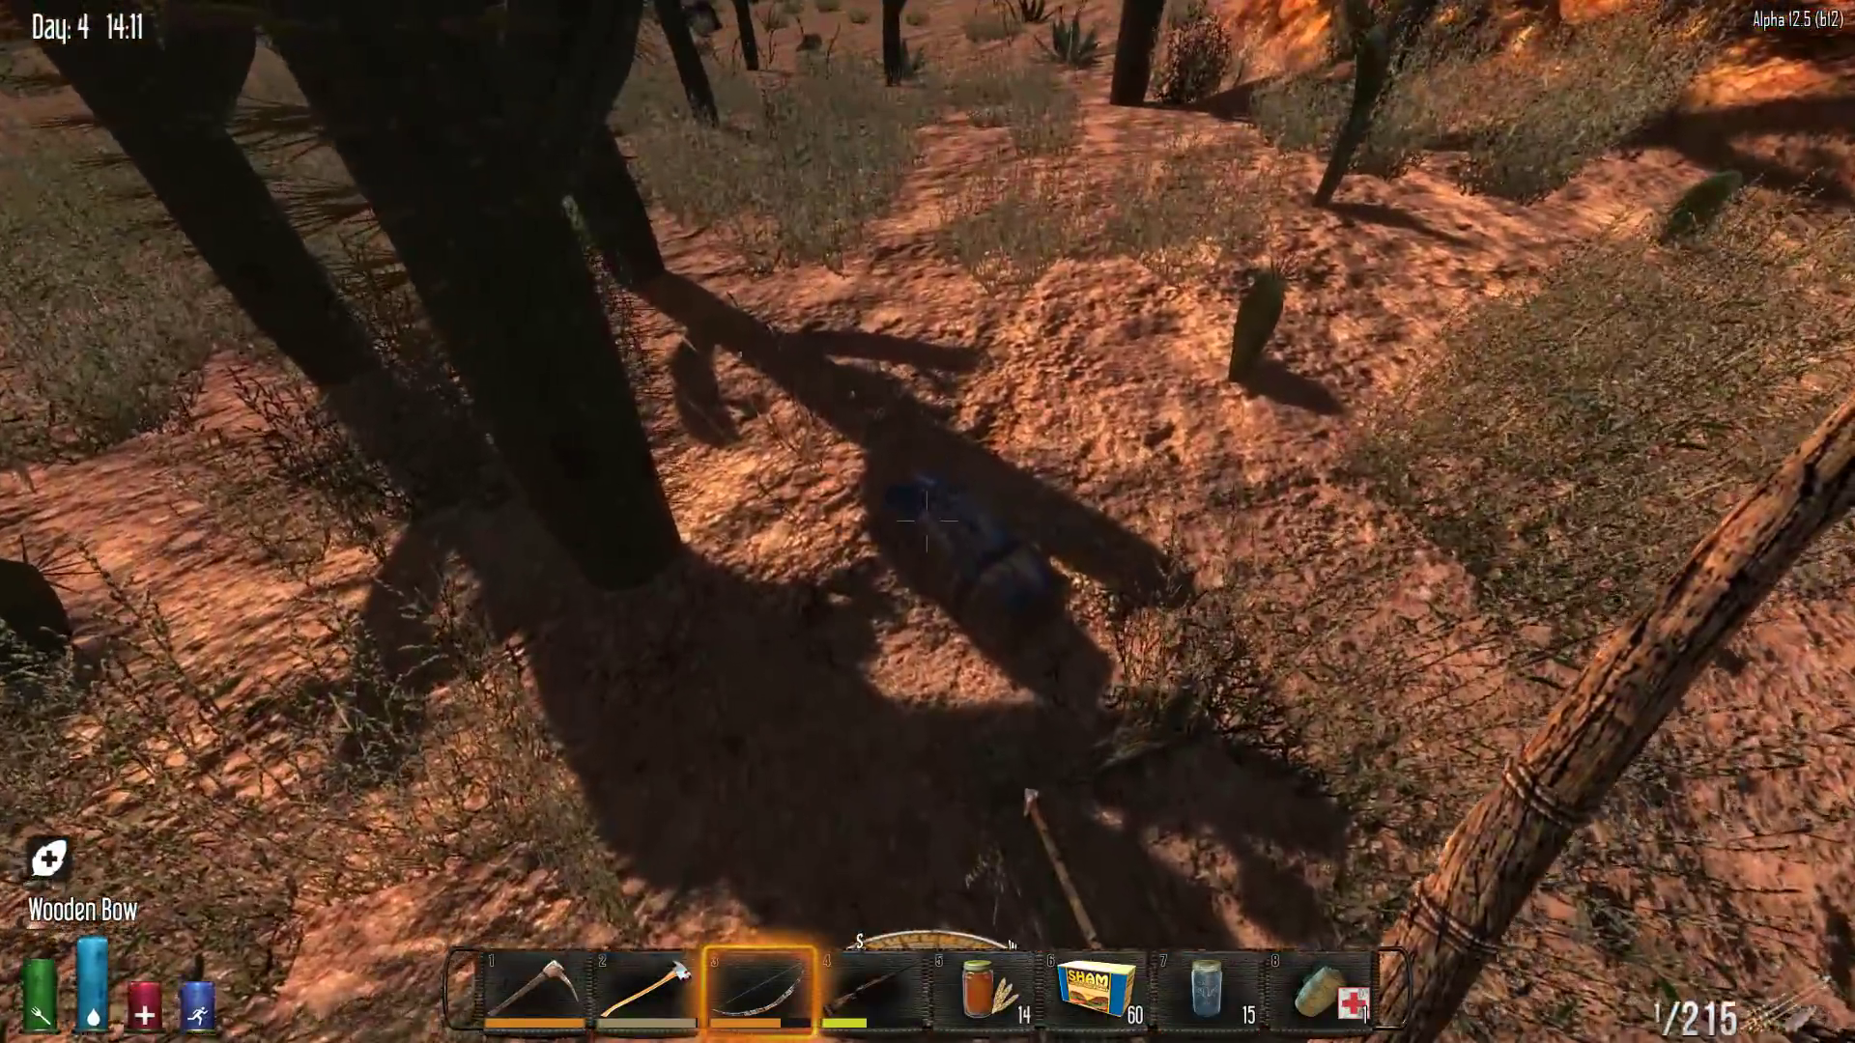
{"action": "key", "text": "e"}
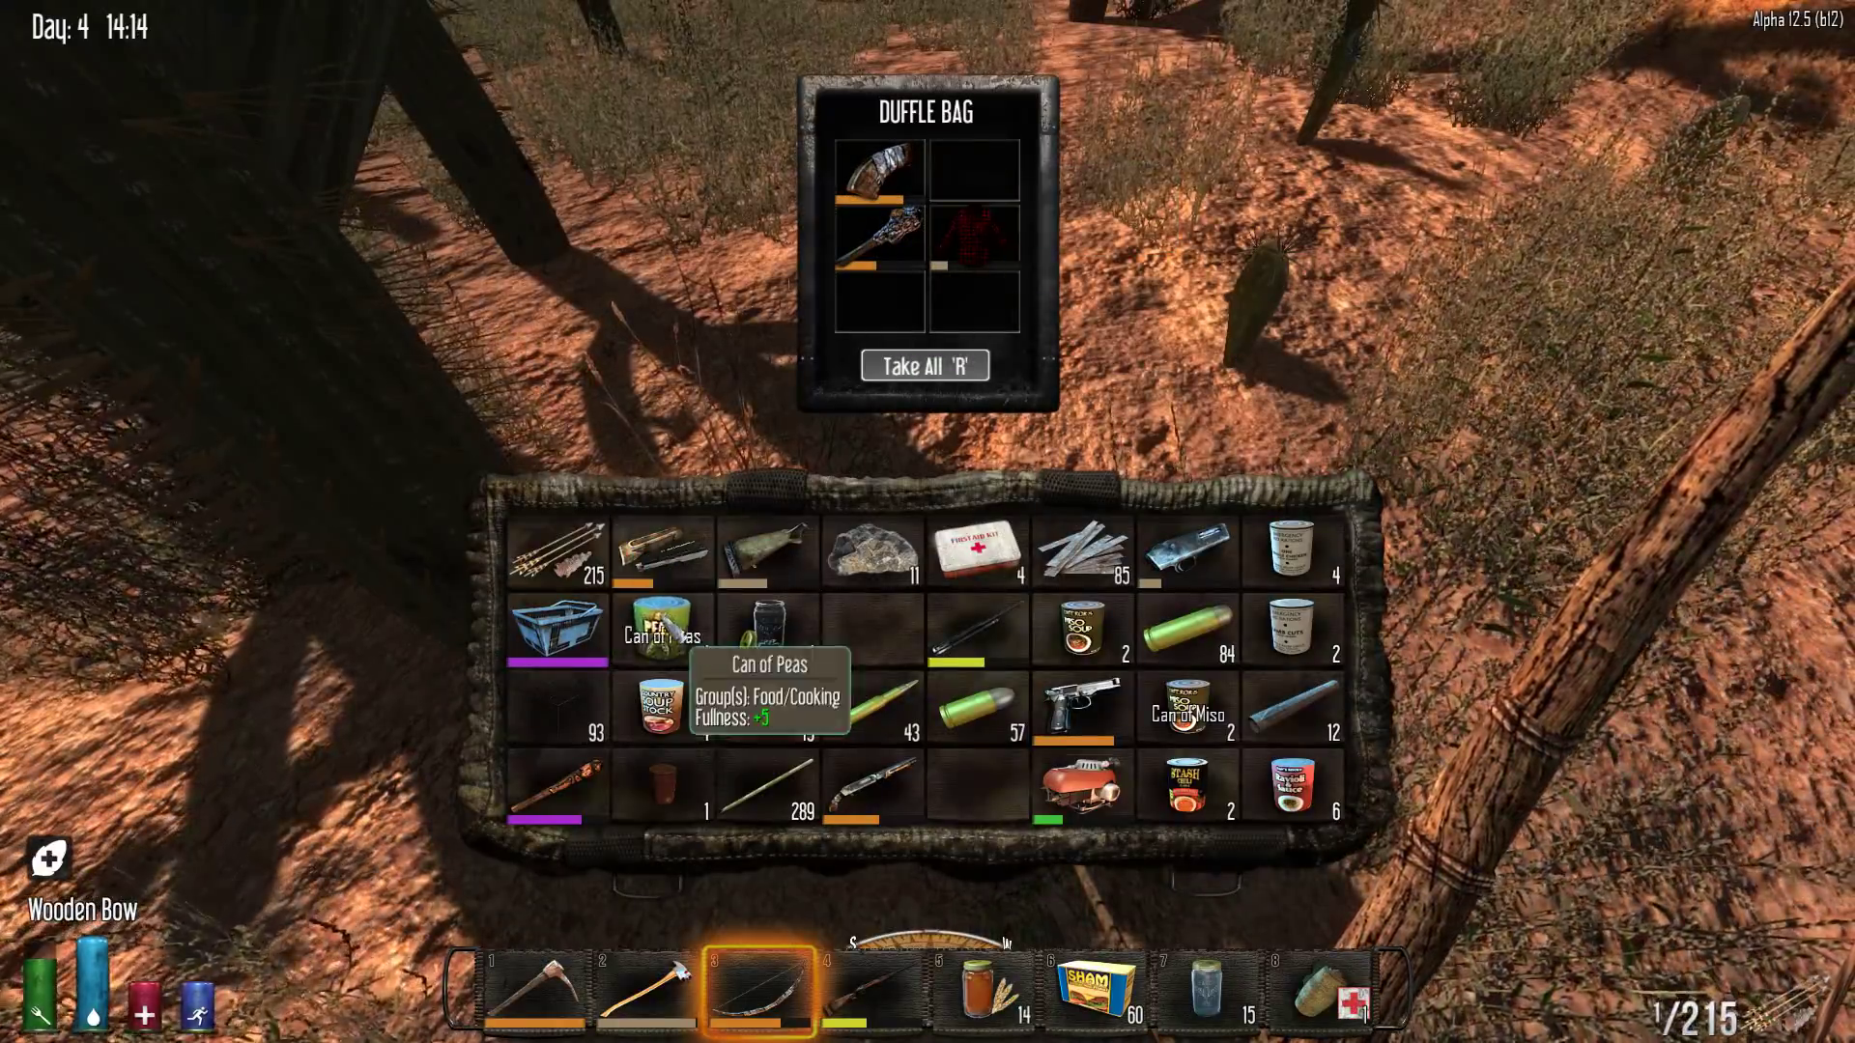
{"action": "key", "text": "Escape"}
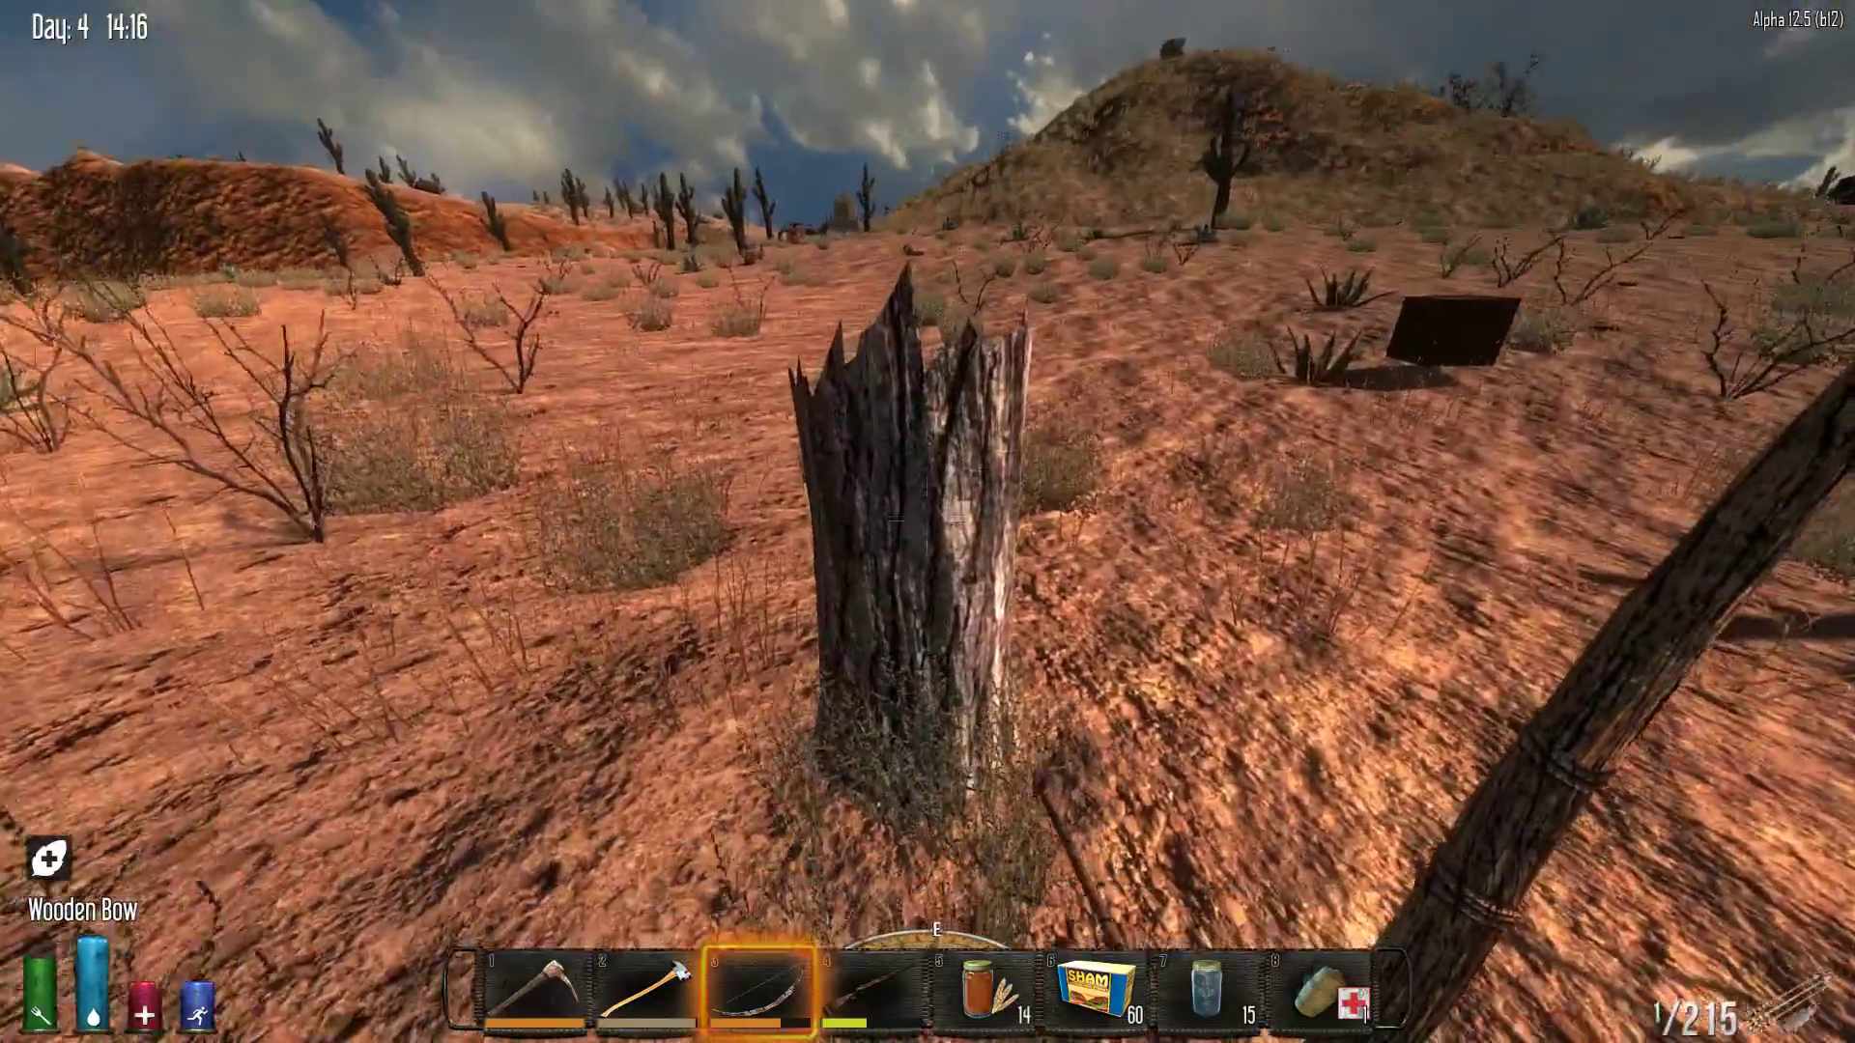
Loot the desert supply crate for painkillers, a first aid kit and SMG parts
{"action": "key", "text": "w"}
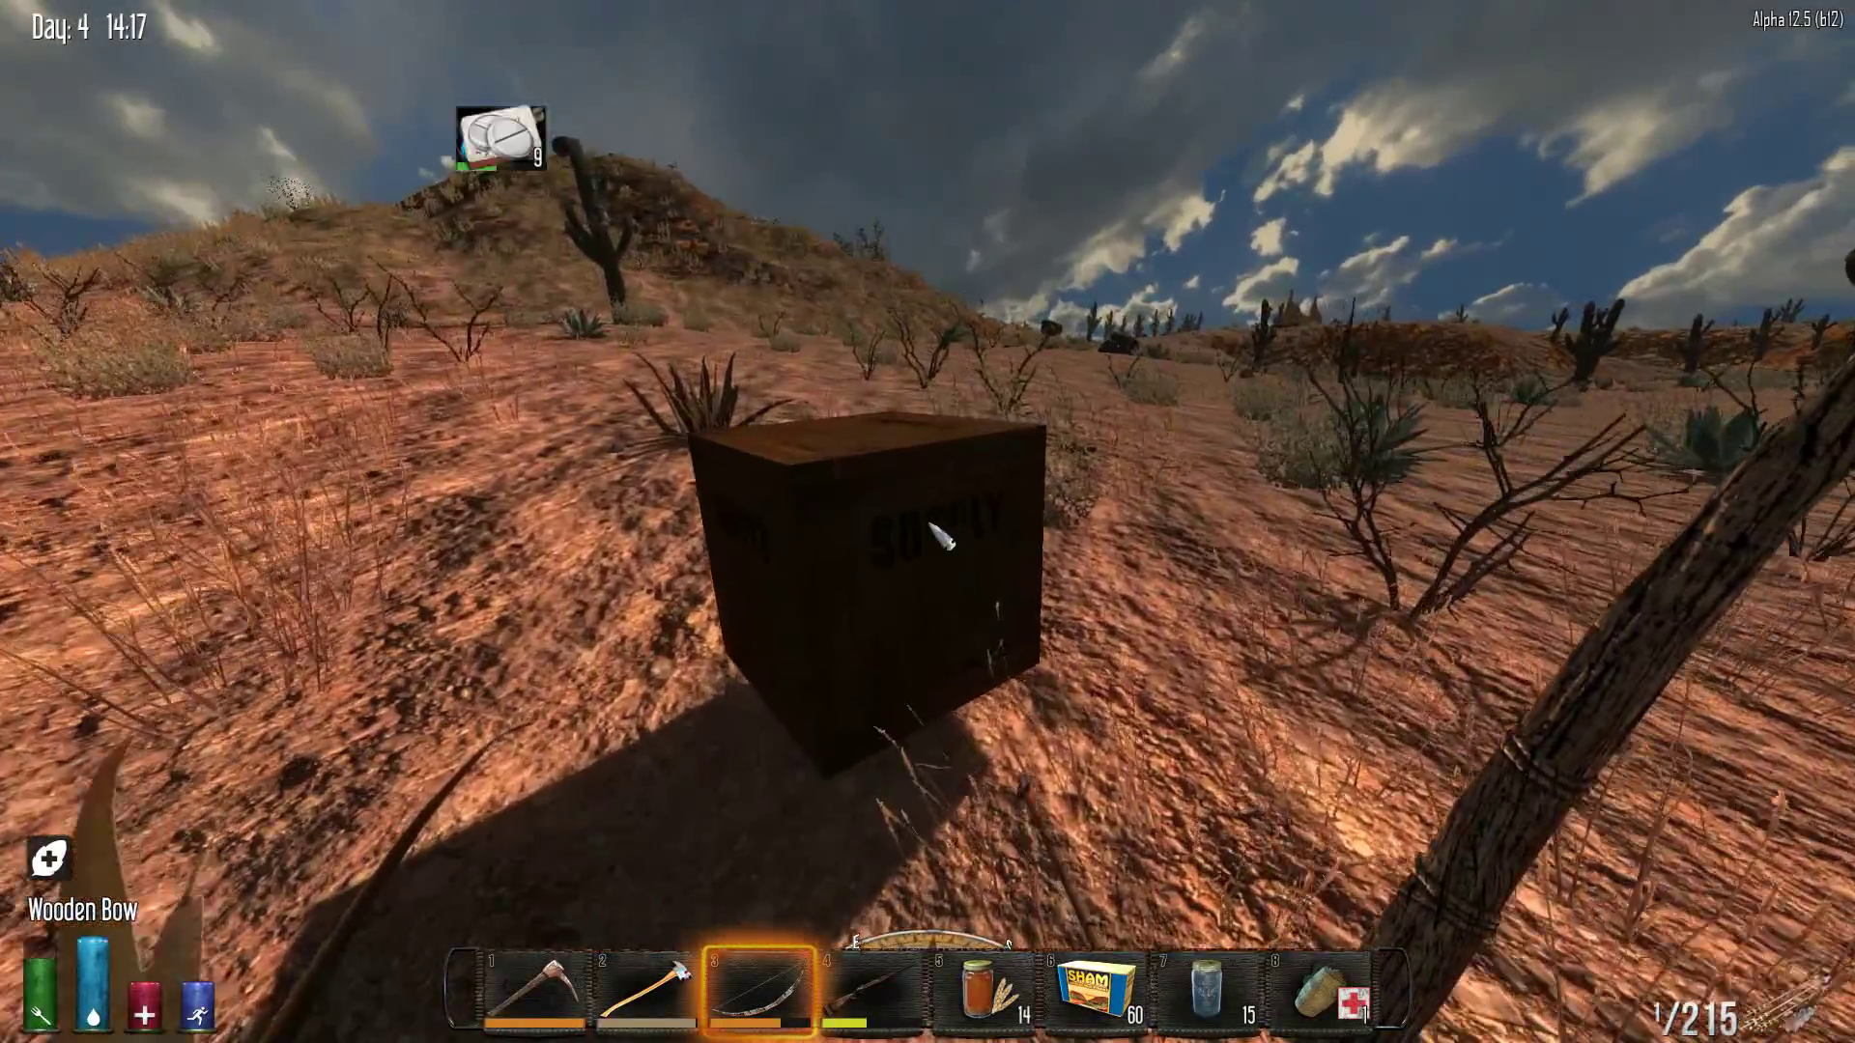
{"action": "key", "text": "e"}
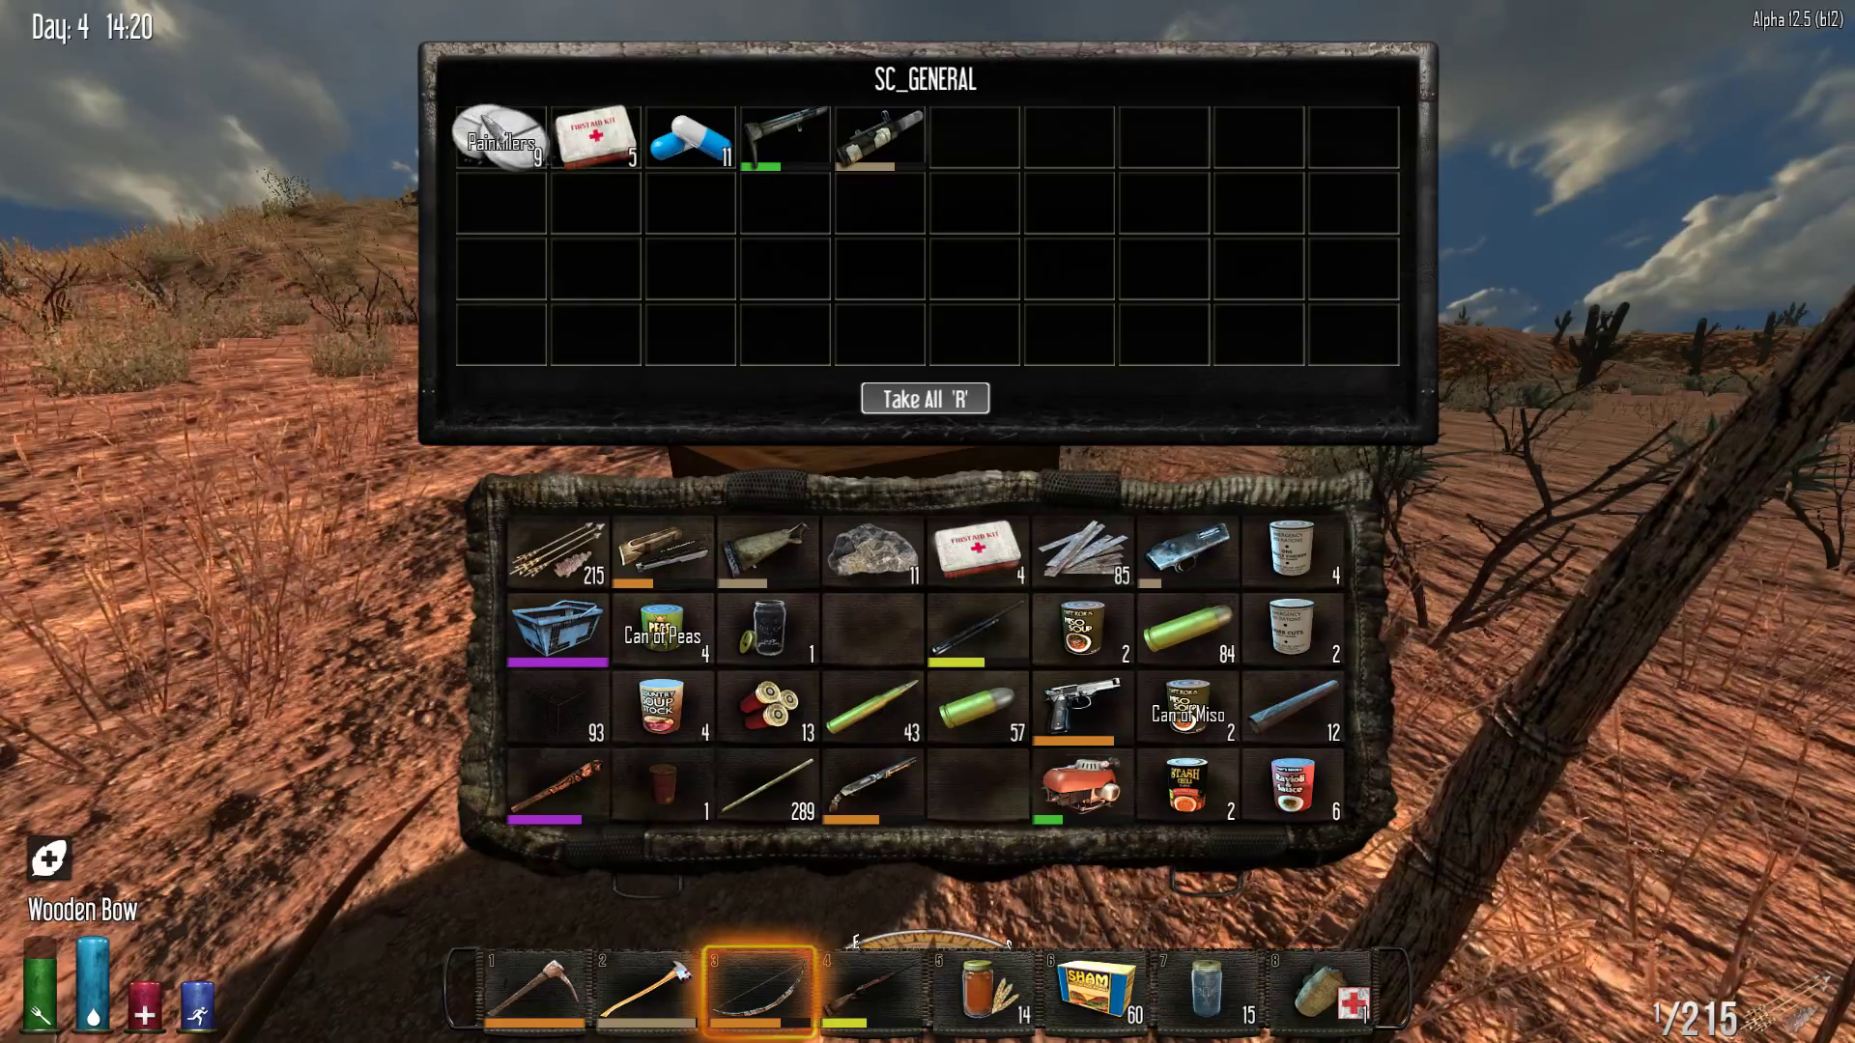
{"action": "key", "text": "Escape"}
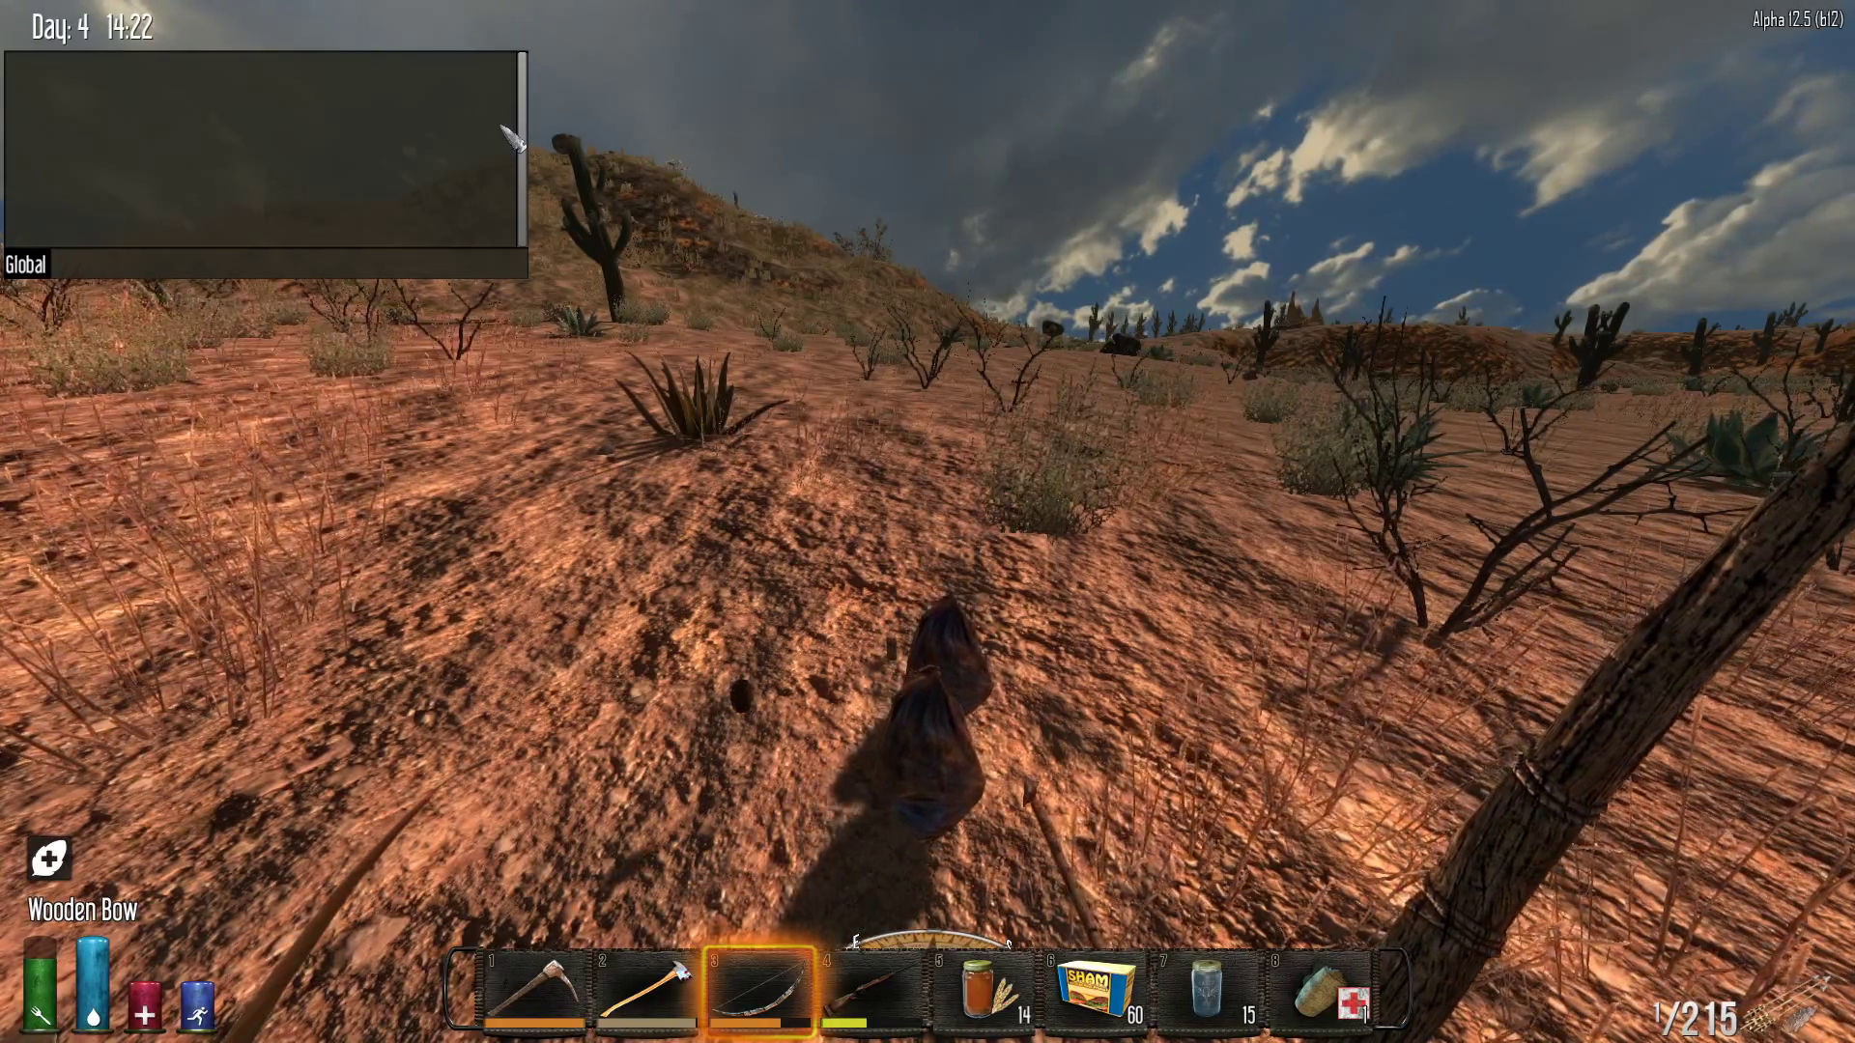
{"action": "key", "text": "Escape"}
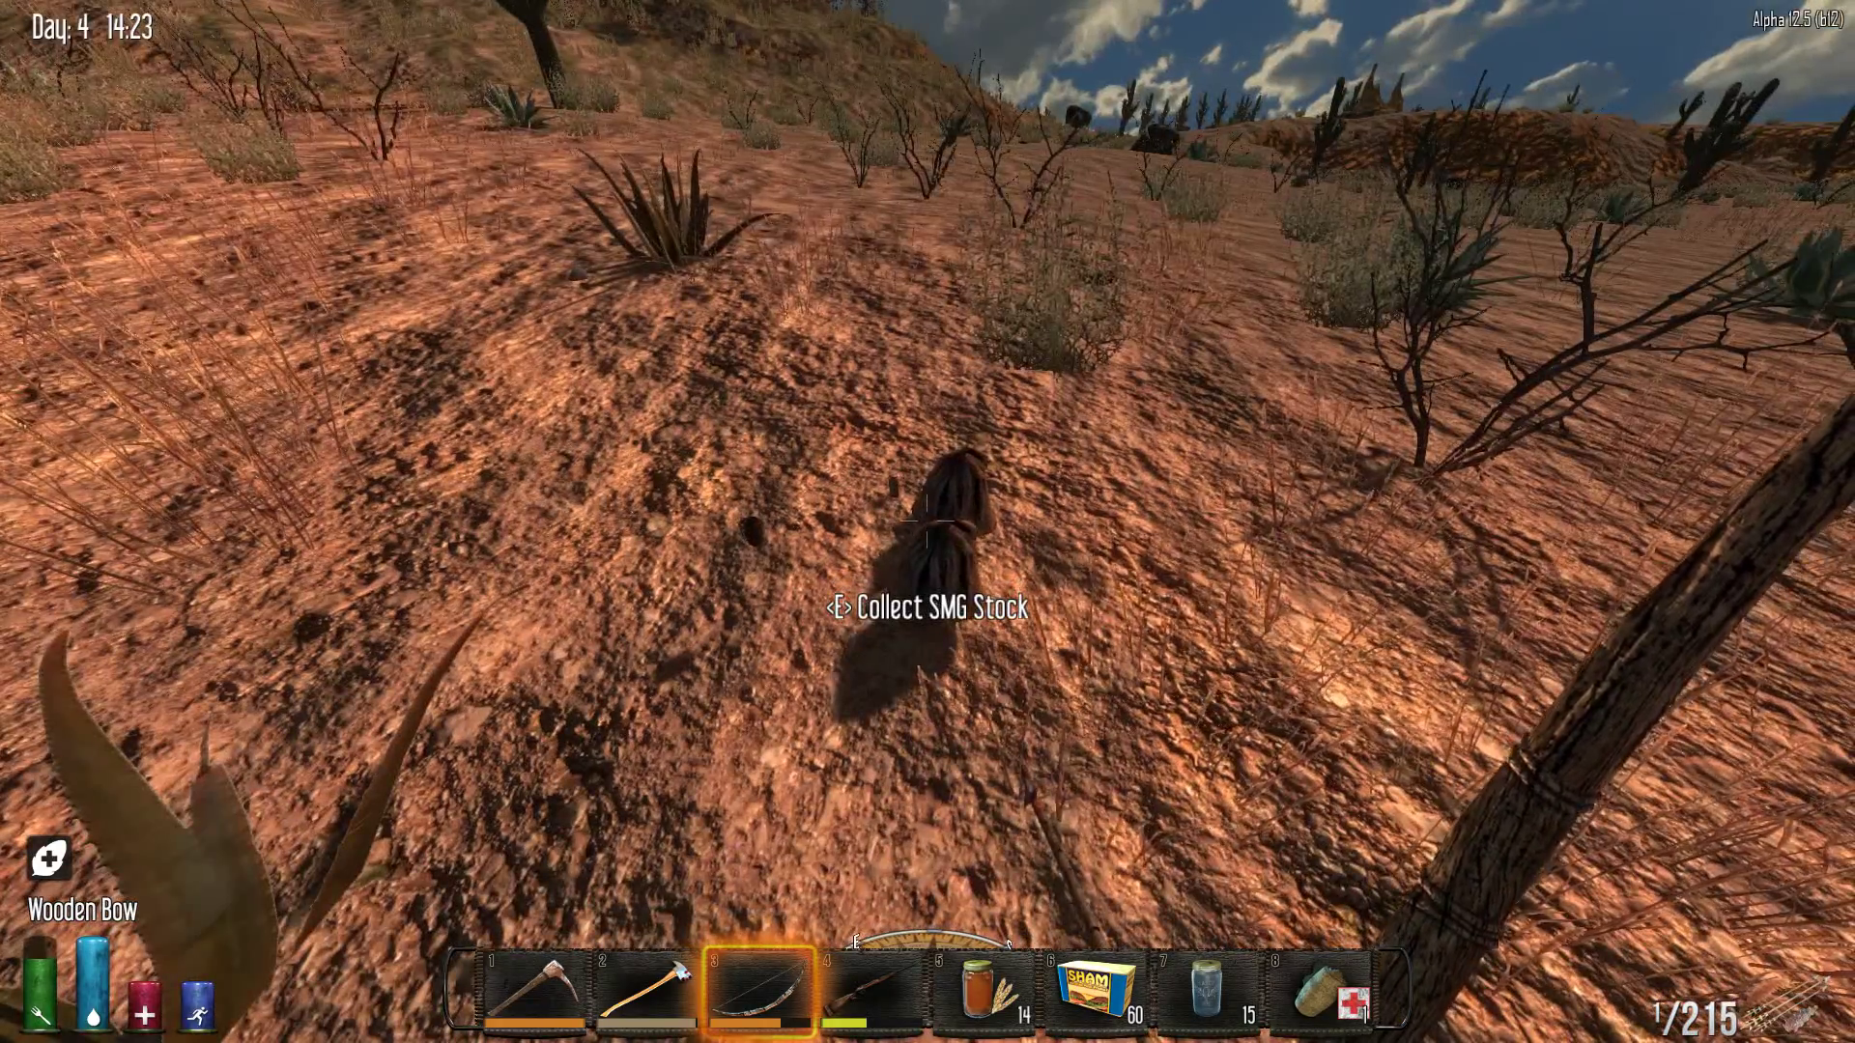
Pick up the SMG Stock, 11 Antibiotics and the loot bag's contents
{"action": "key", "text": "e"}
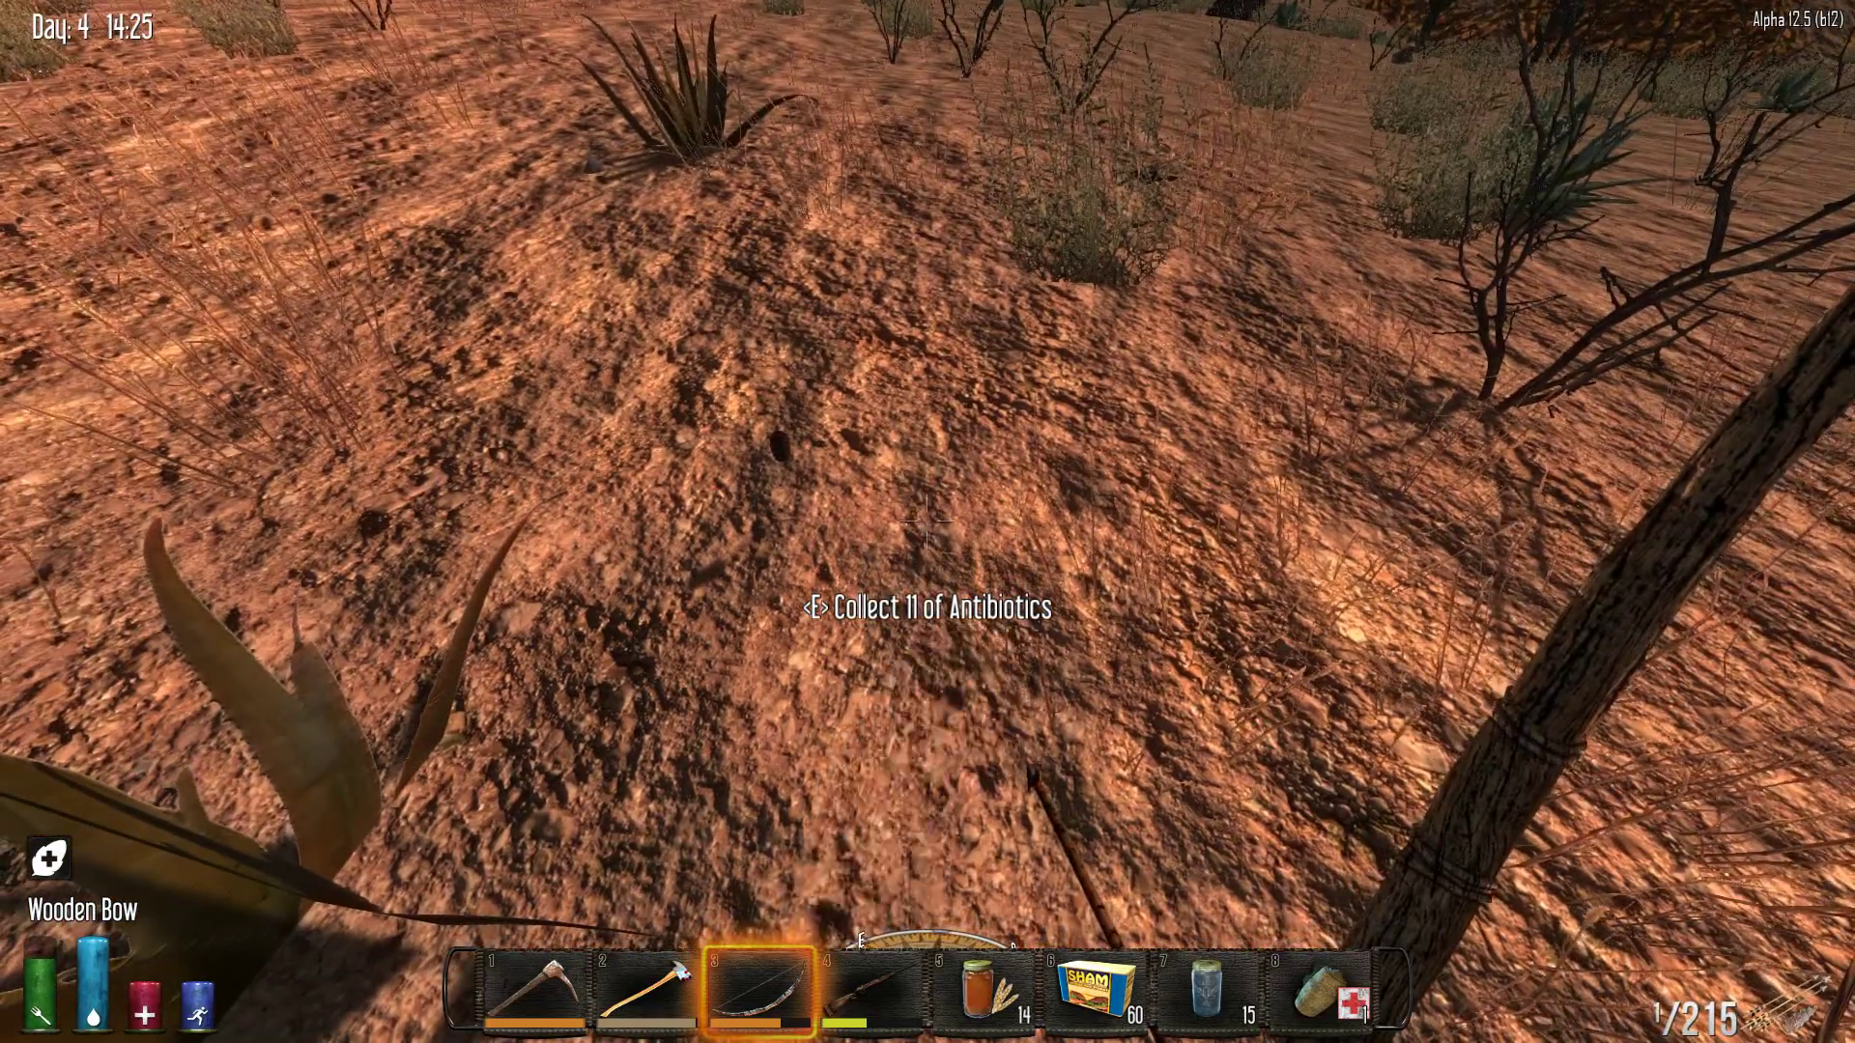
{"action": "key", "text": "e"}
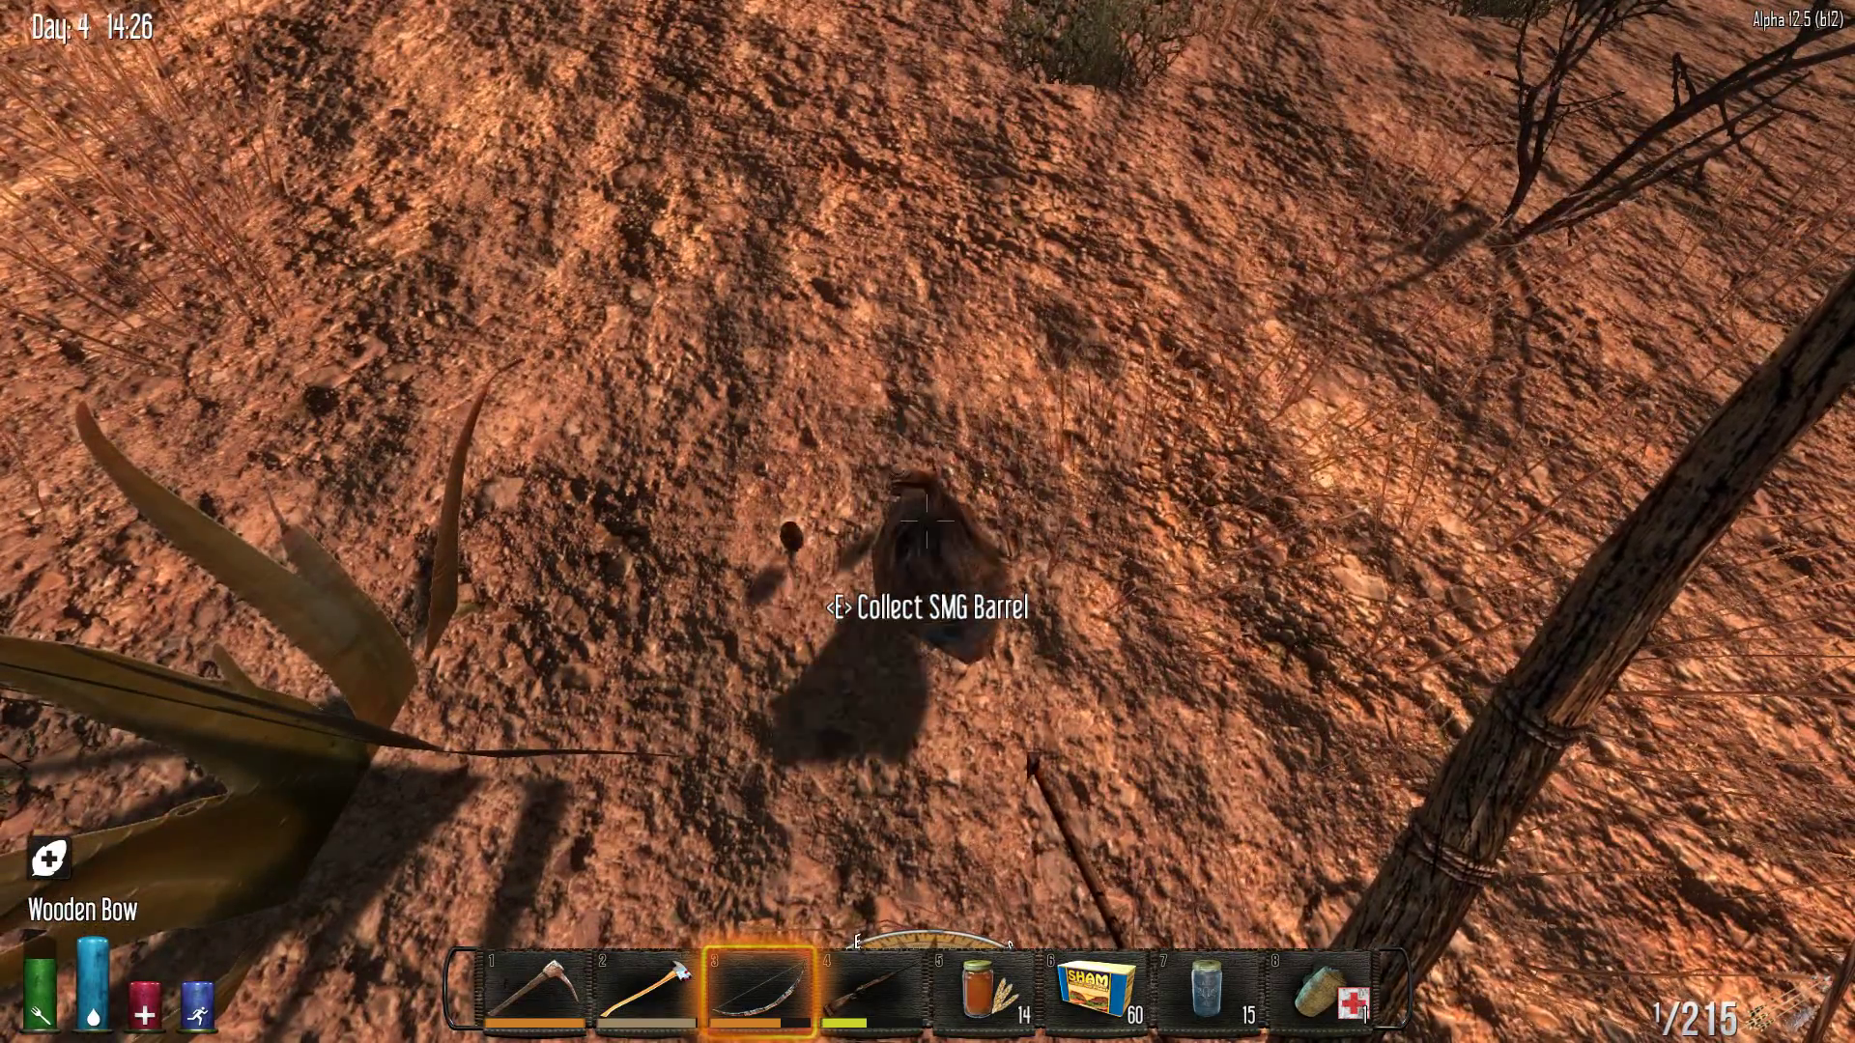
{"action": "key", "text": "e"}
{"action": "key", "text": "Tab"}
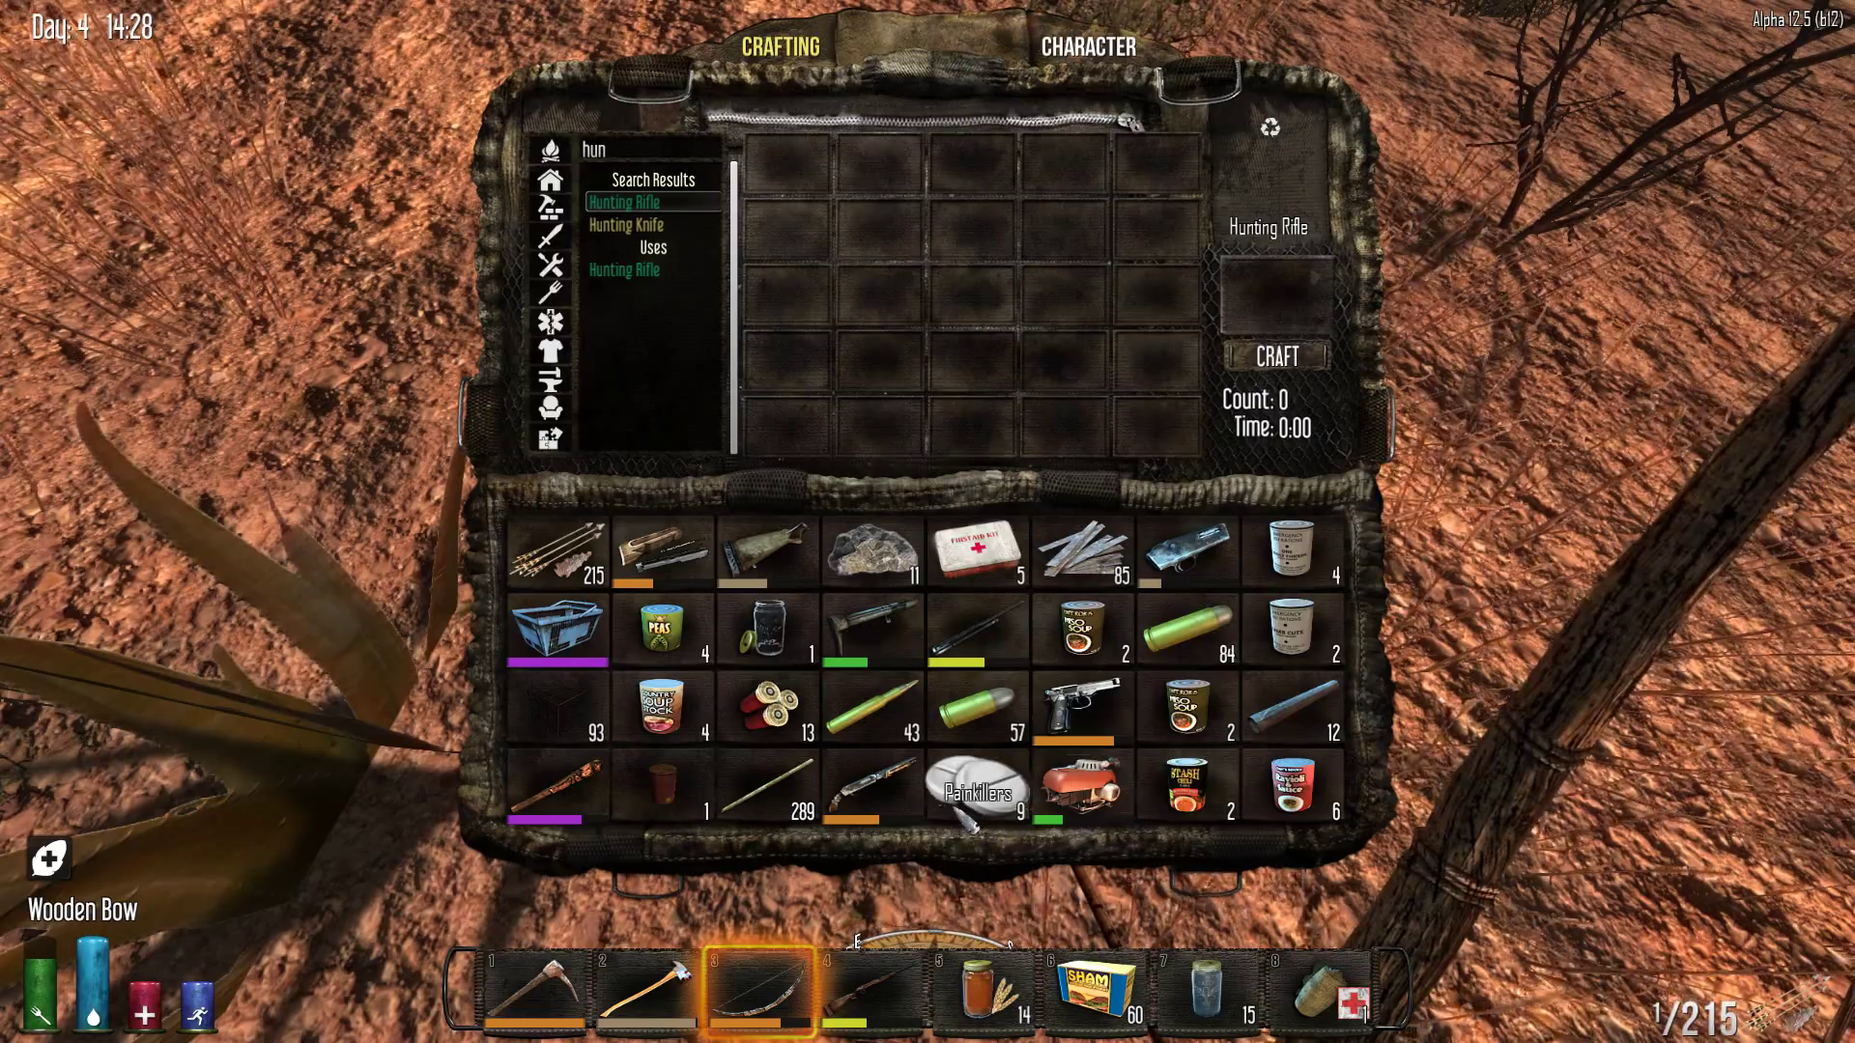
Eat from the Can of Chili in hotbar slot 6
{"action": "key", "text": "Tab"}
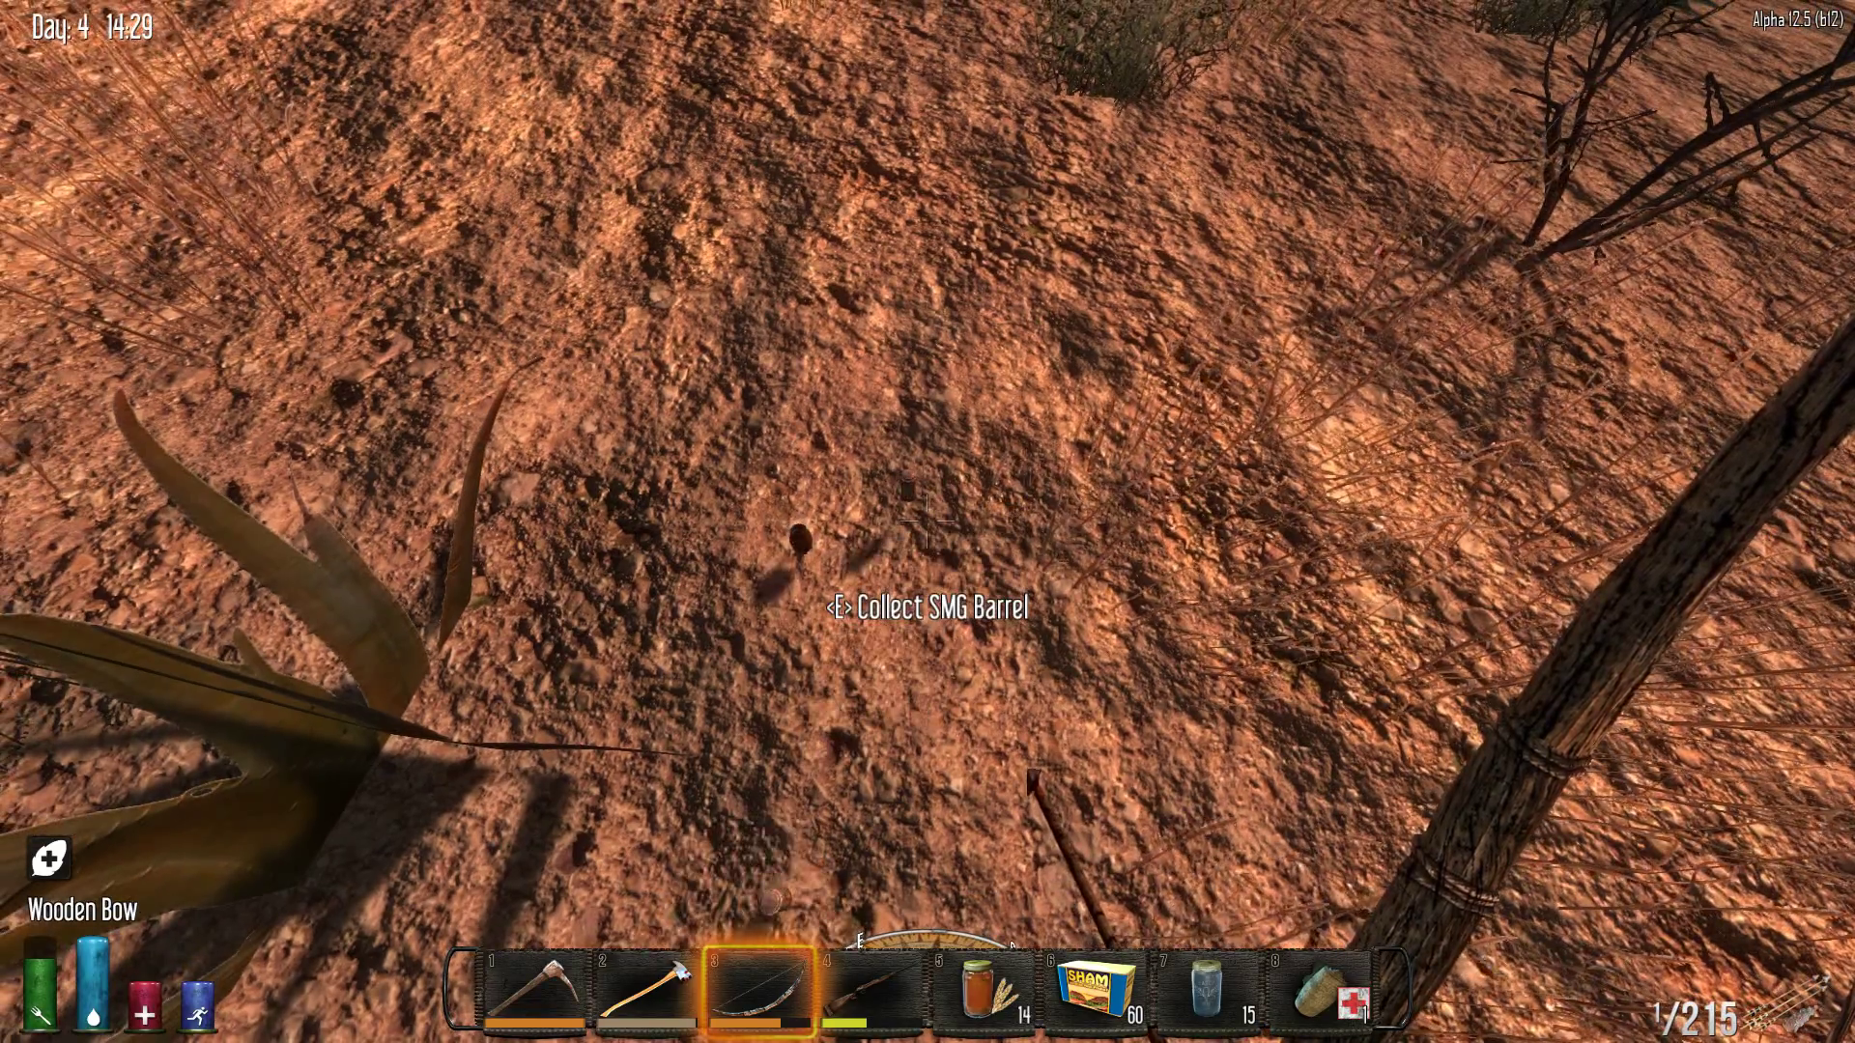
{"action": "key", "text": "Tab"}
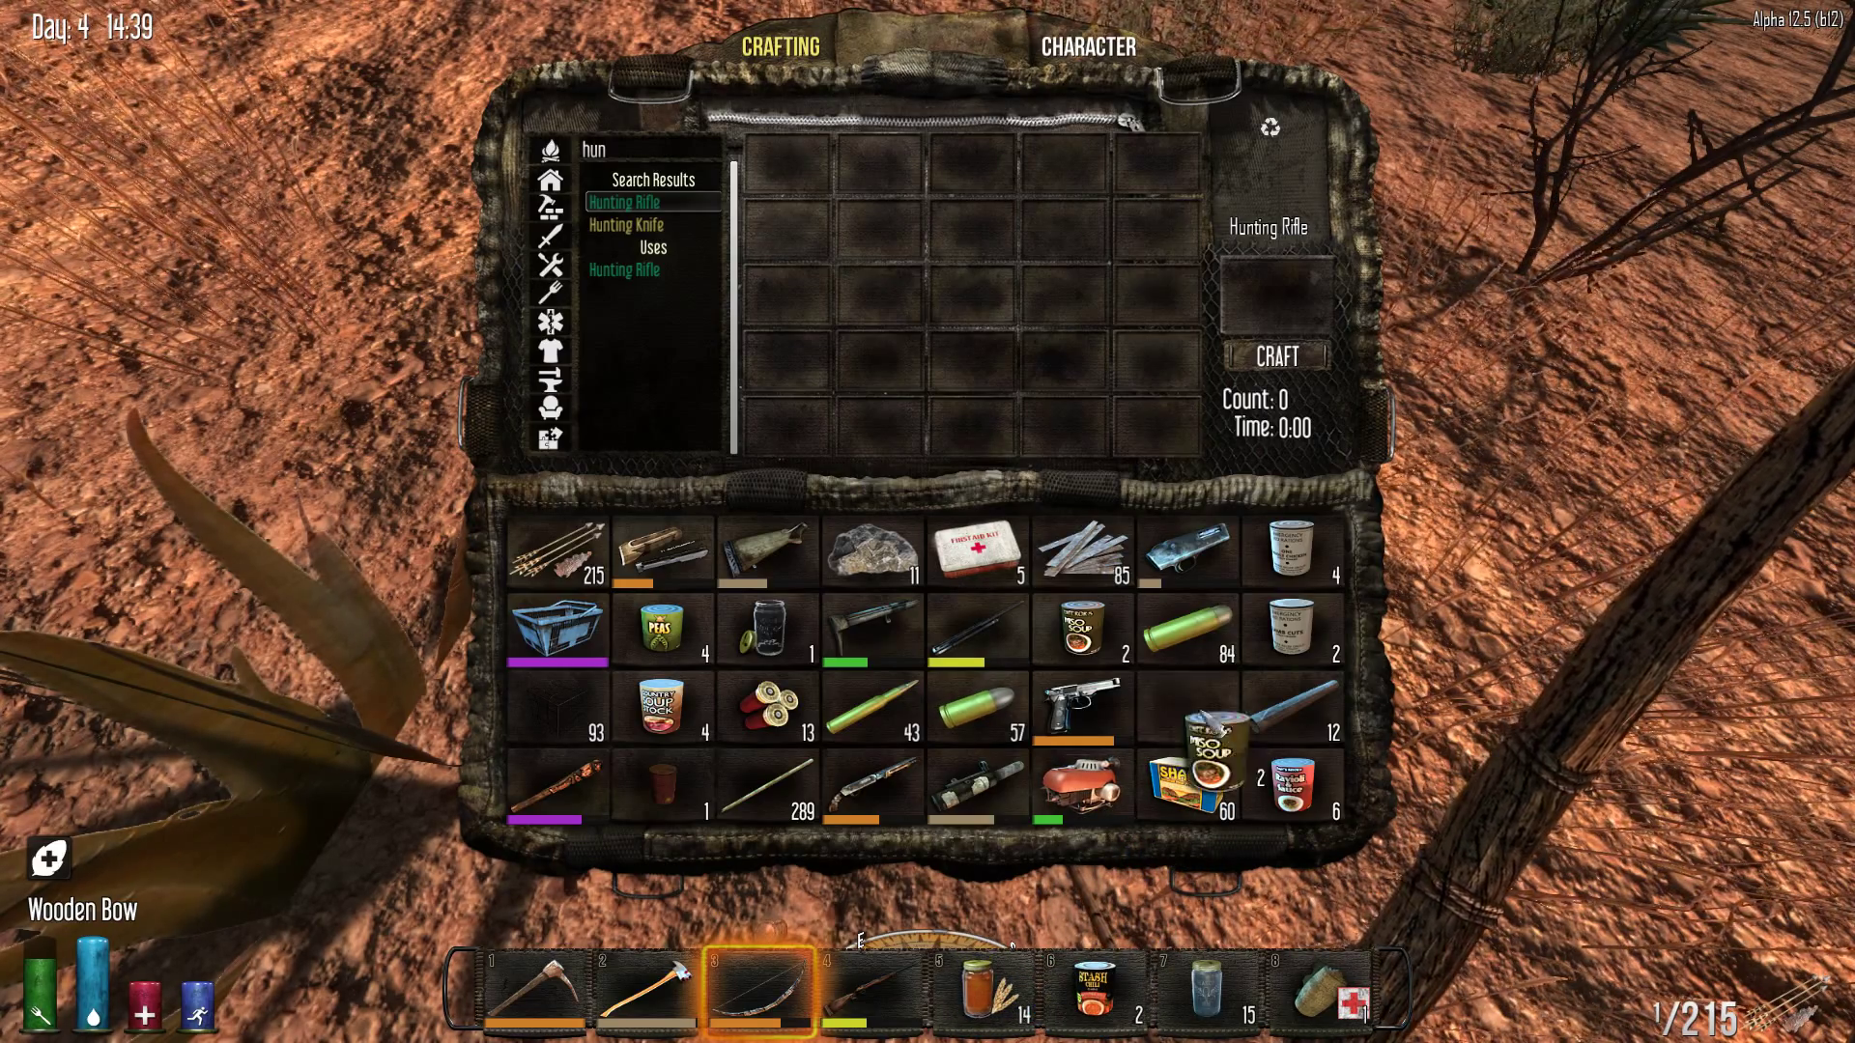
{"action": "key", "text": "Tab"}
{"action": "key", "text": "6"}
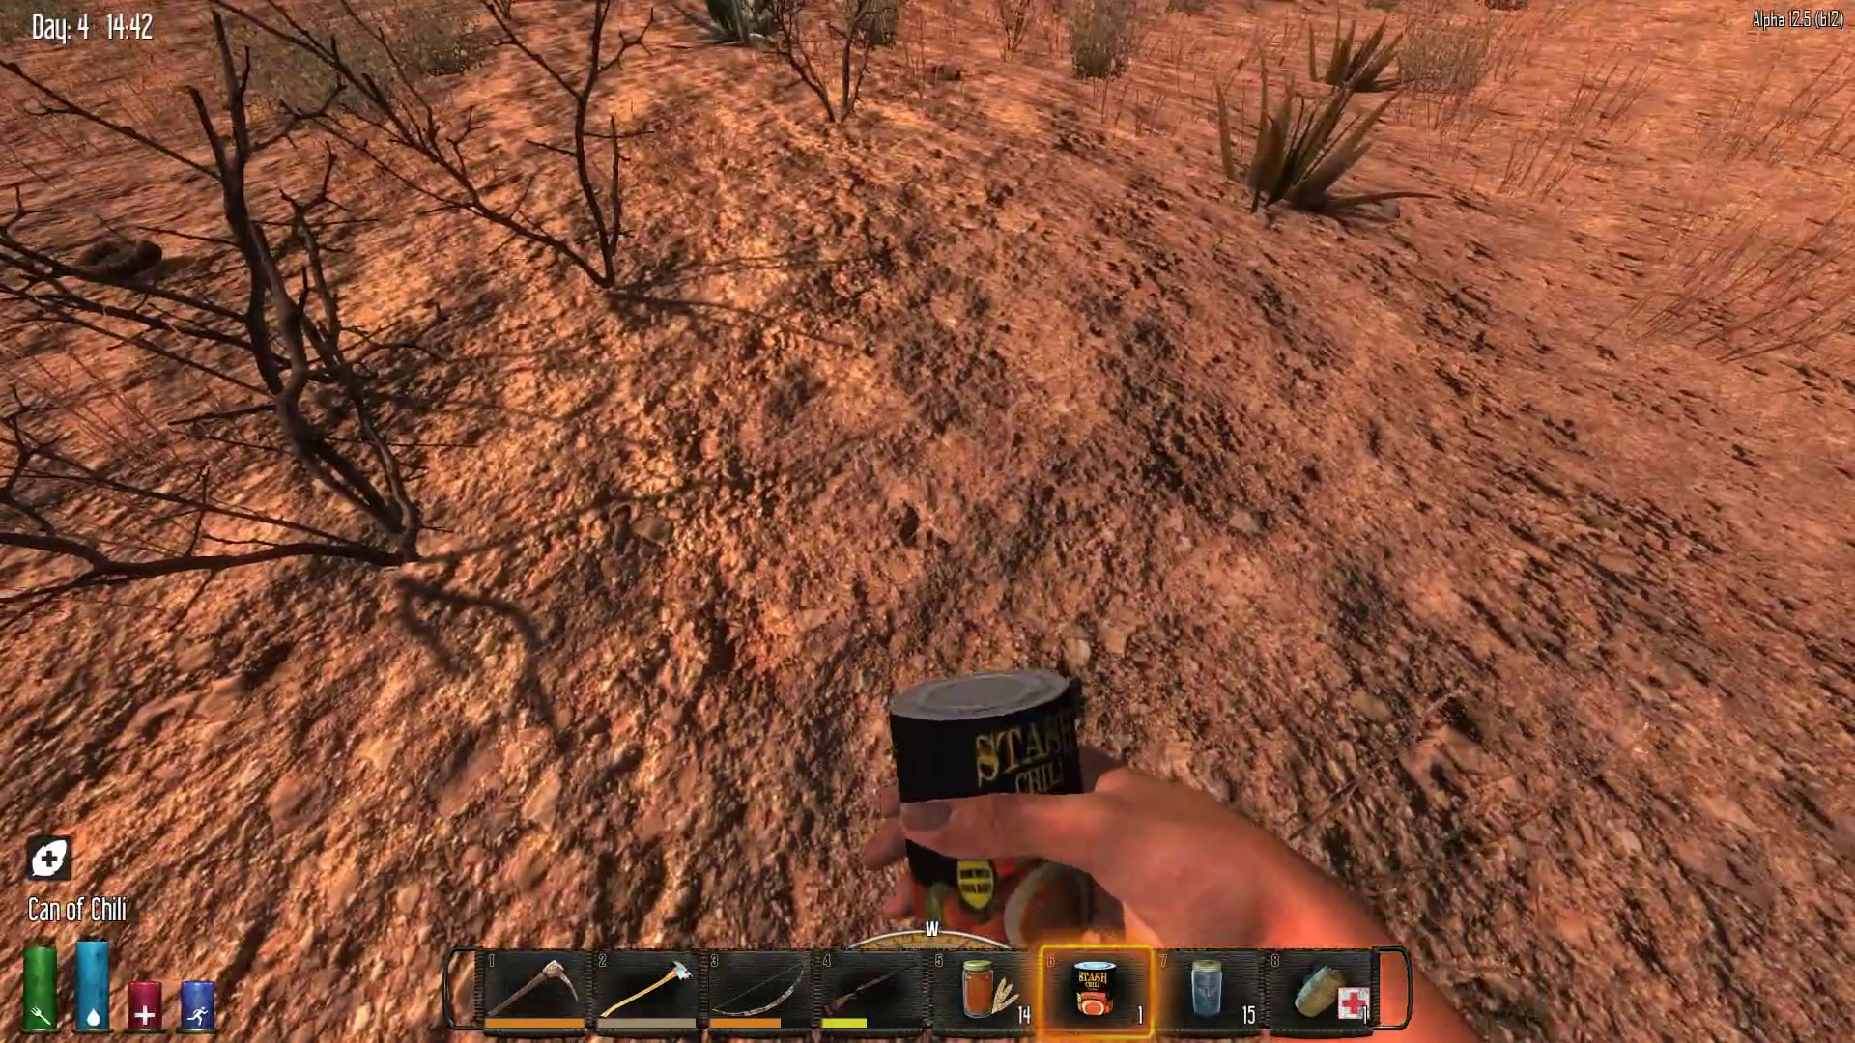
{"action": "left_click", "coordinate": [928, 523]}
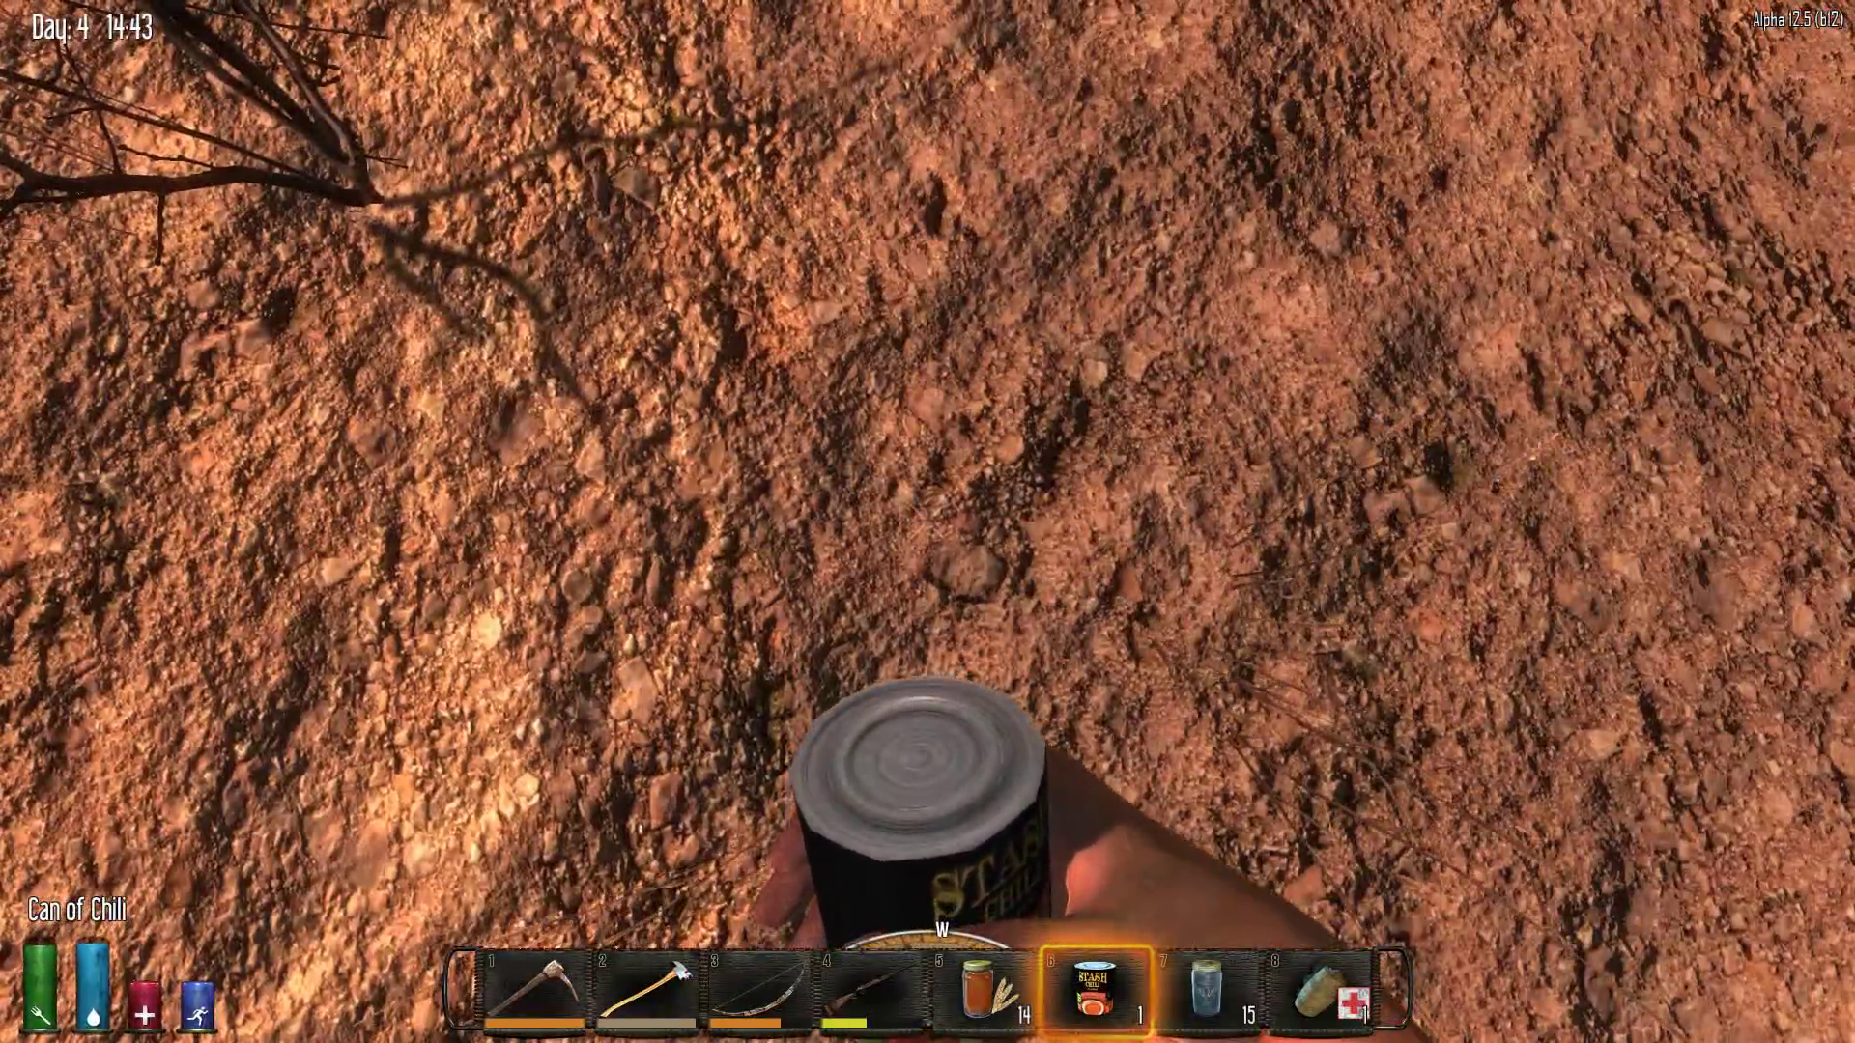
Move the Can of Peas into the backpack and hold the Can of Stock instead
{"action": "key", "text": "Tab"}
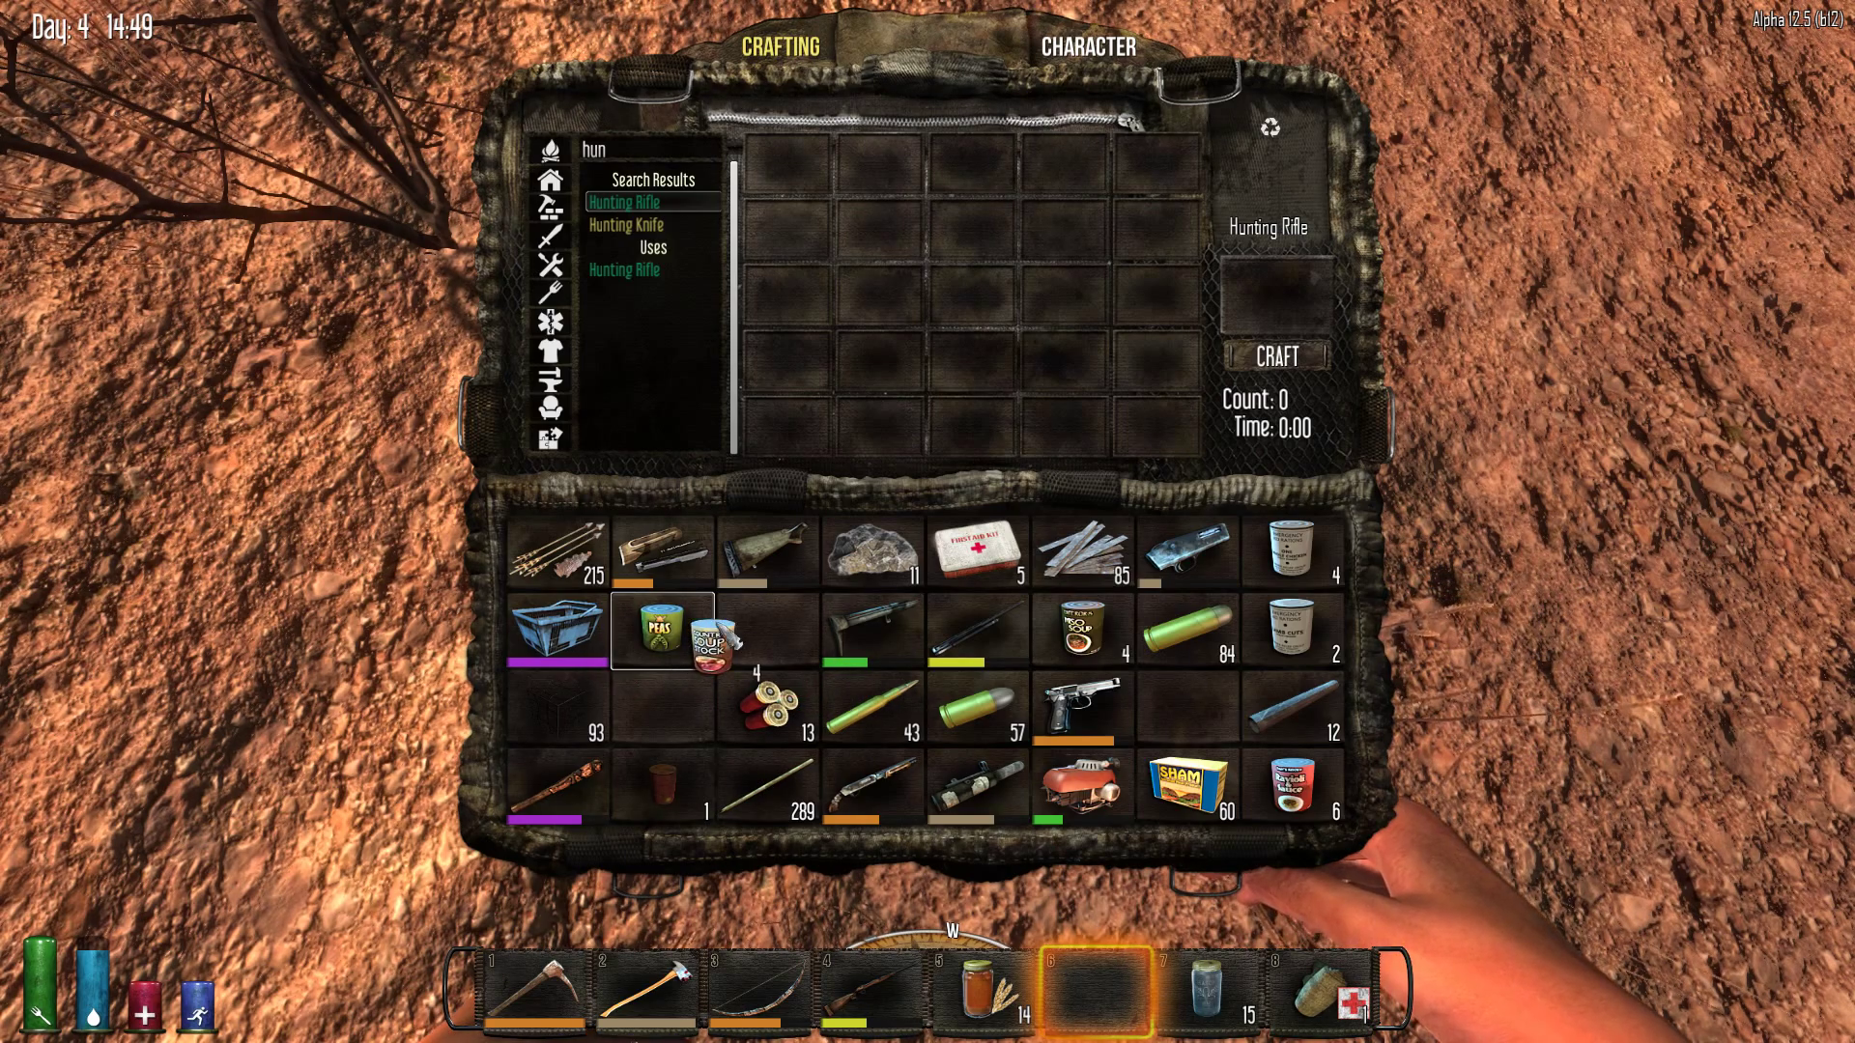
{"action": "key", "text": "Tab"}
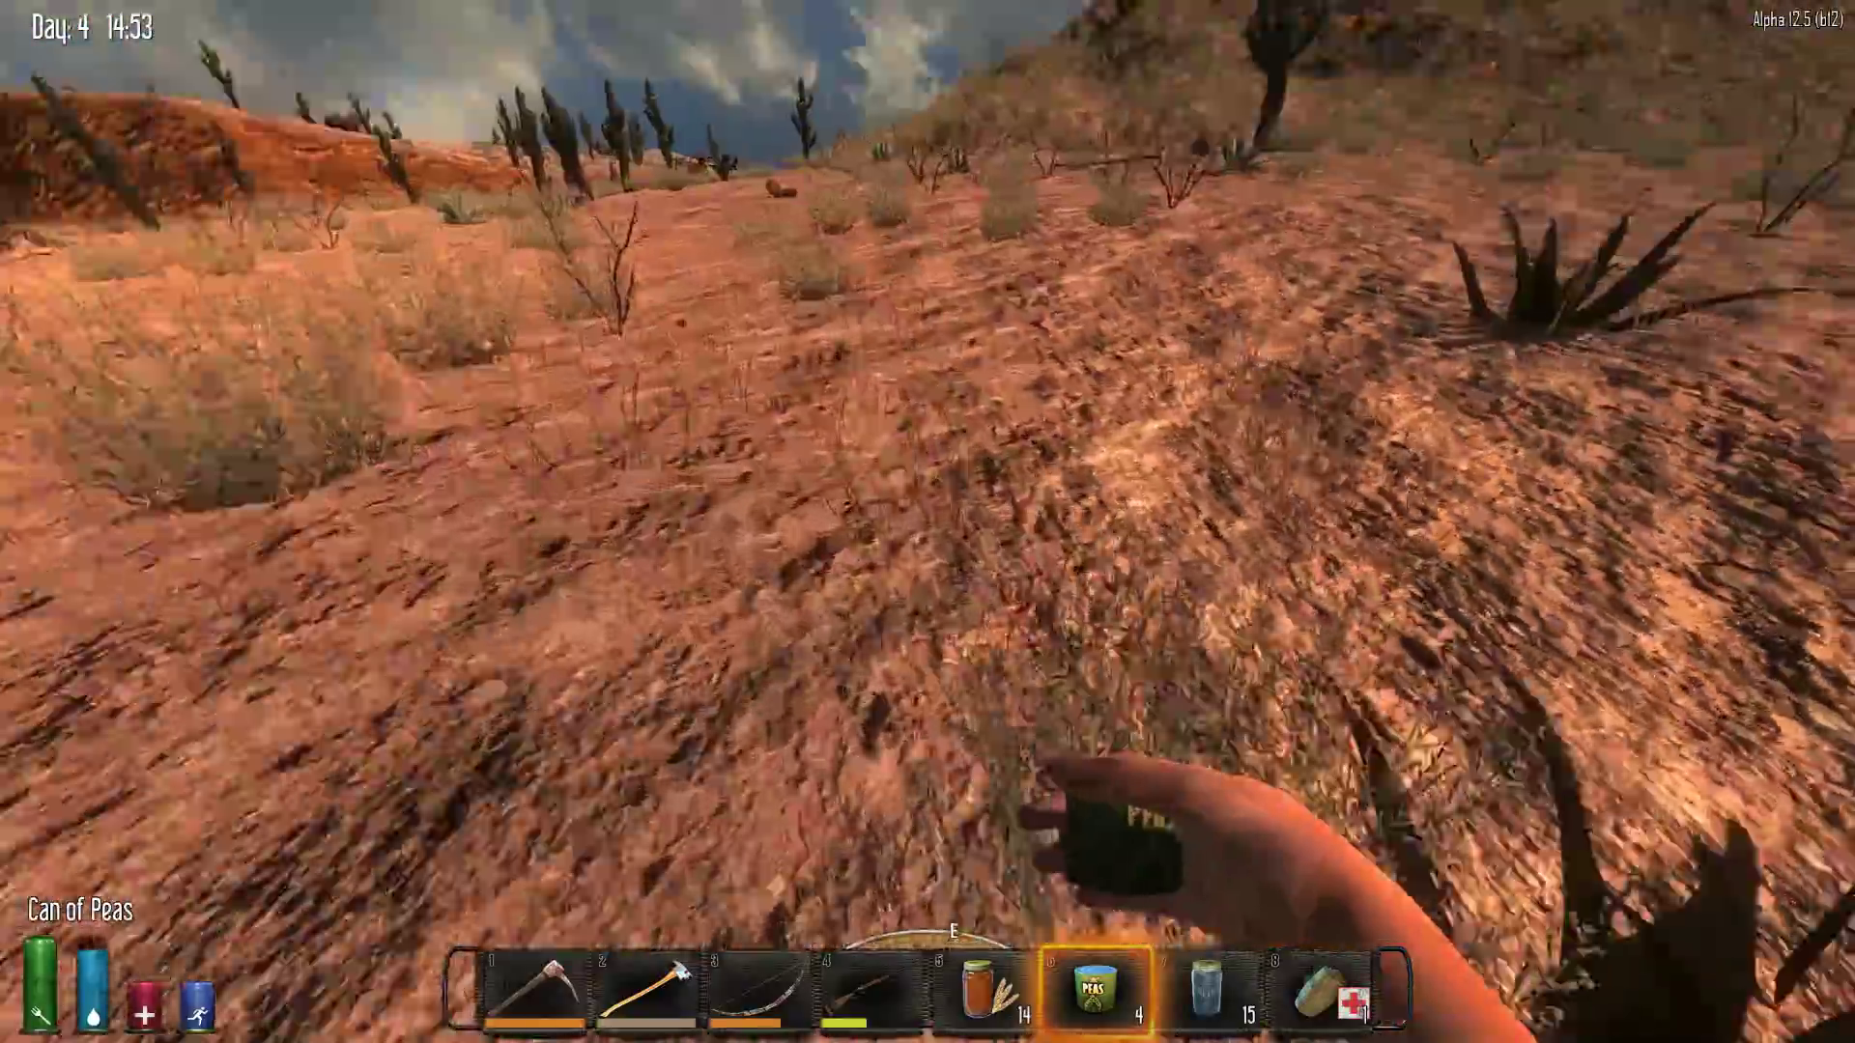
{"action": "left_click", "coordinate": [928, 522]}
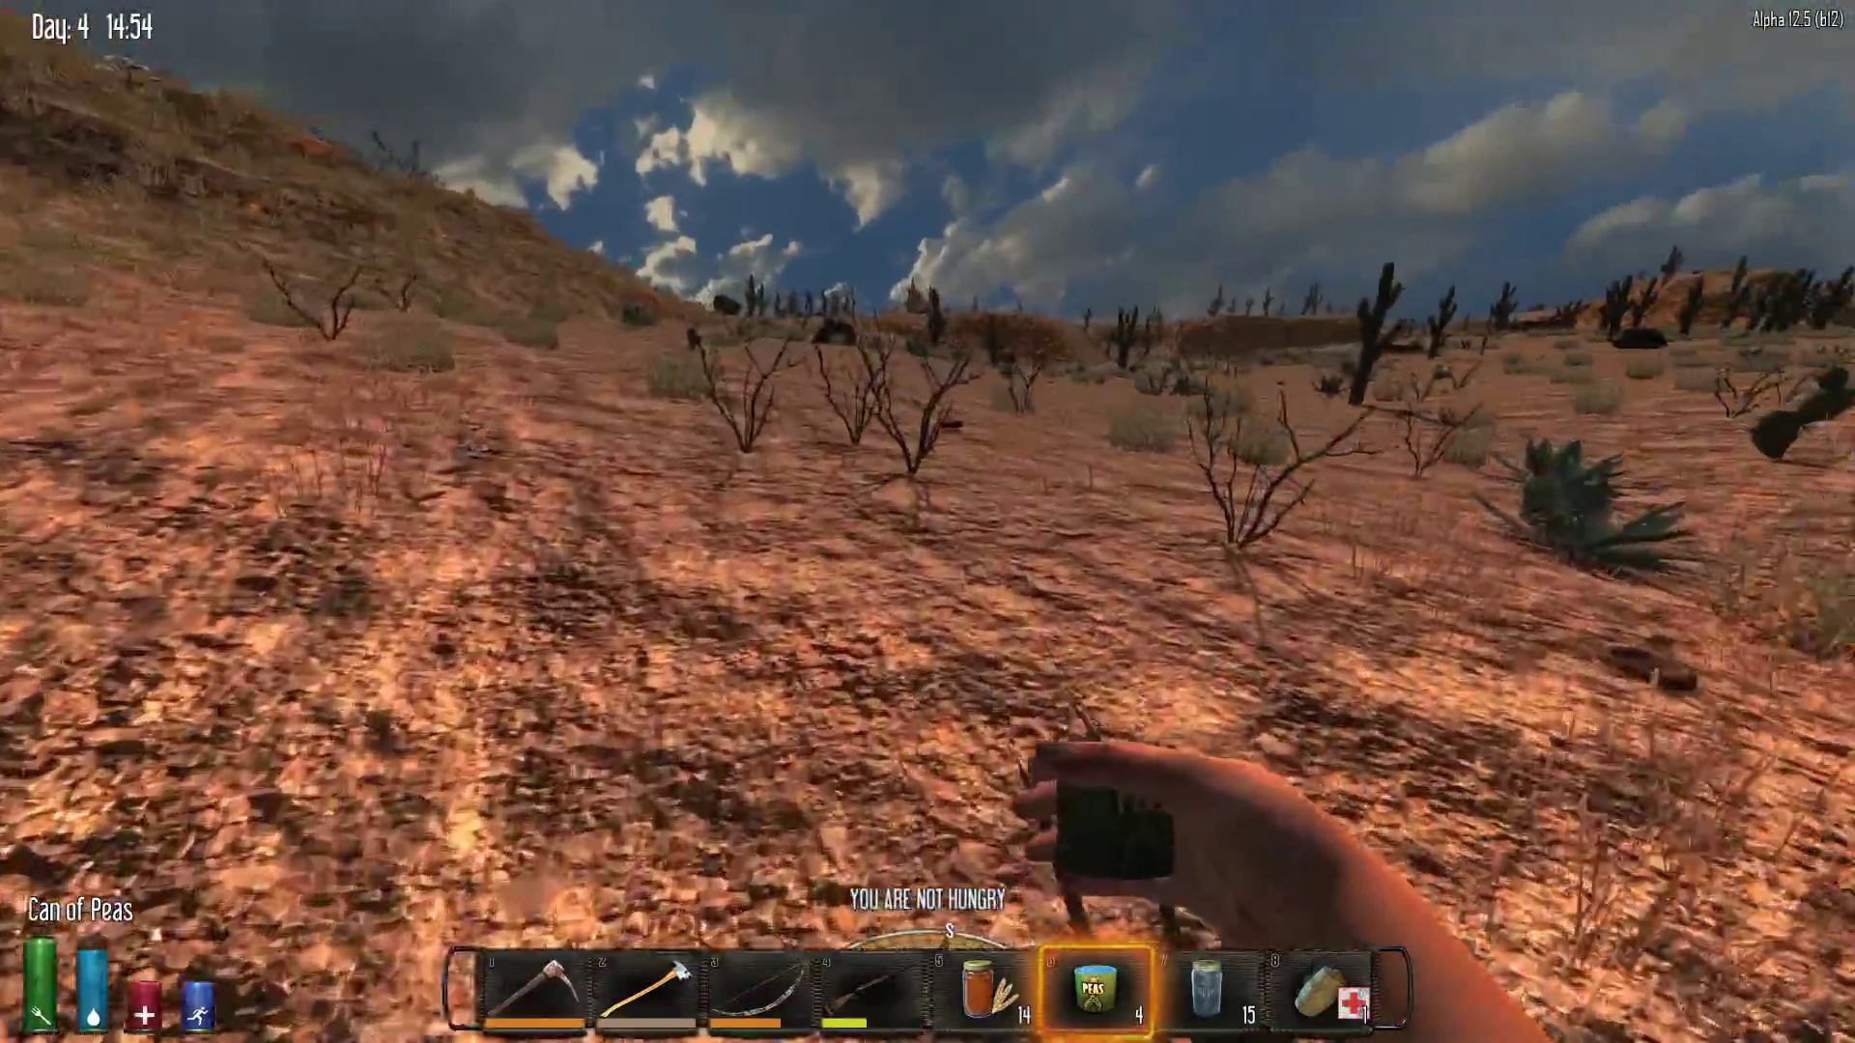
{"action": "key", "text": "Tab"}
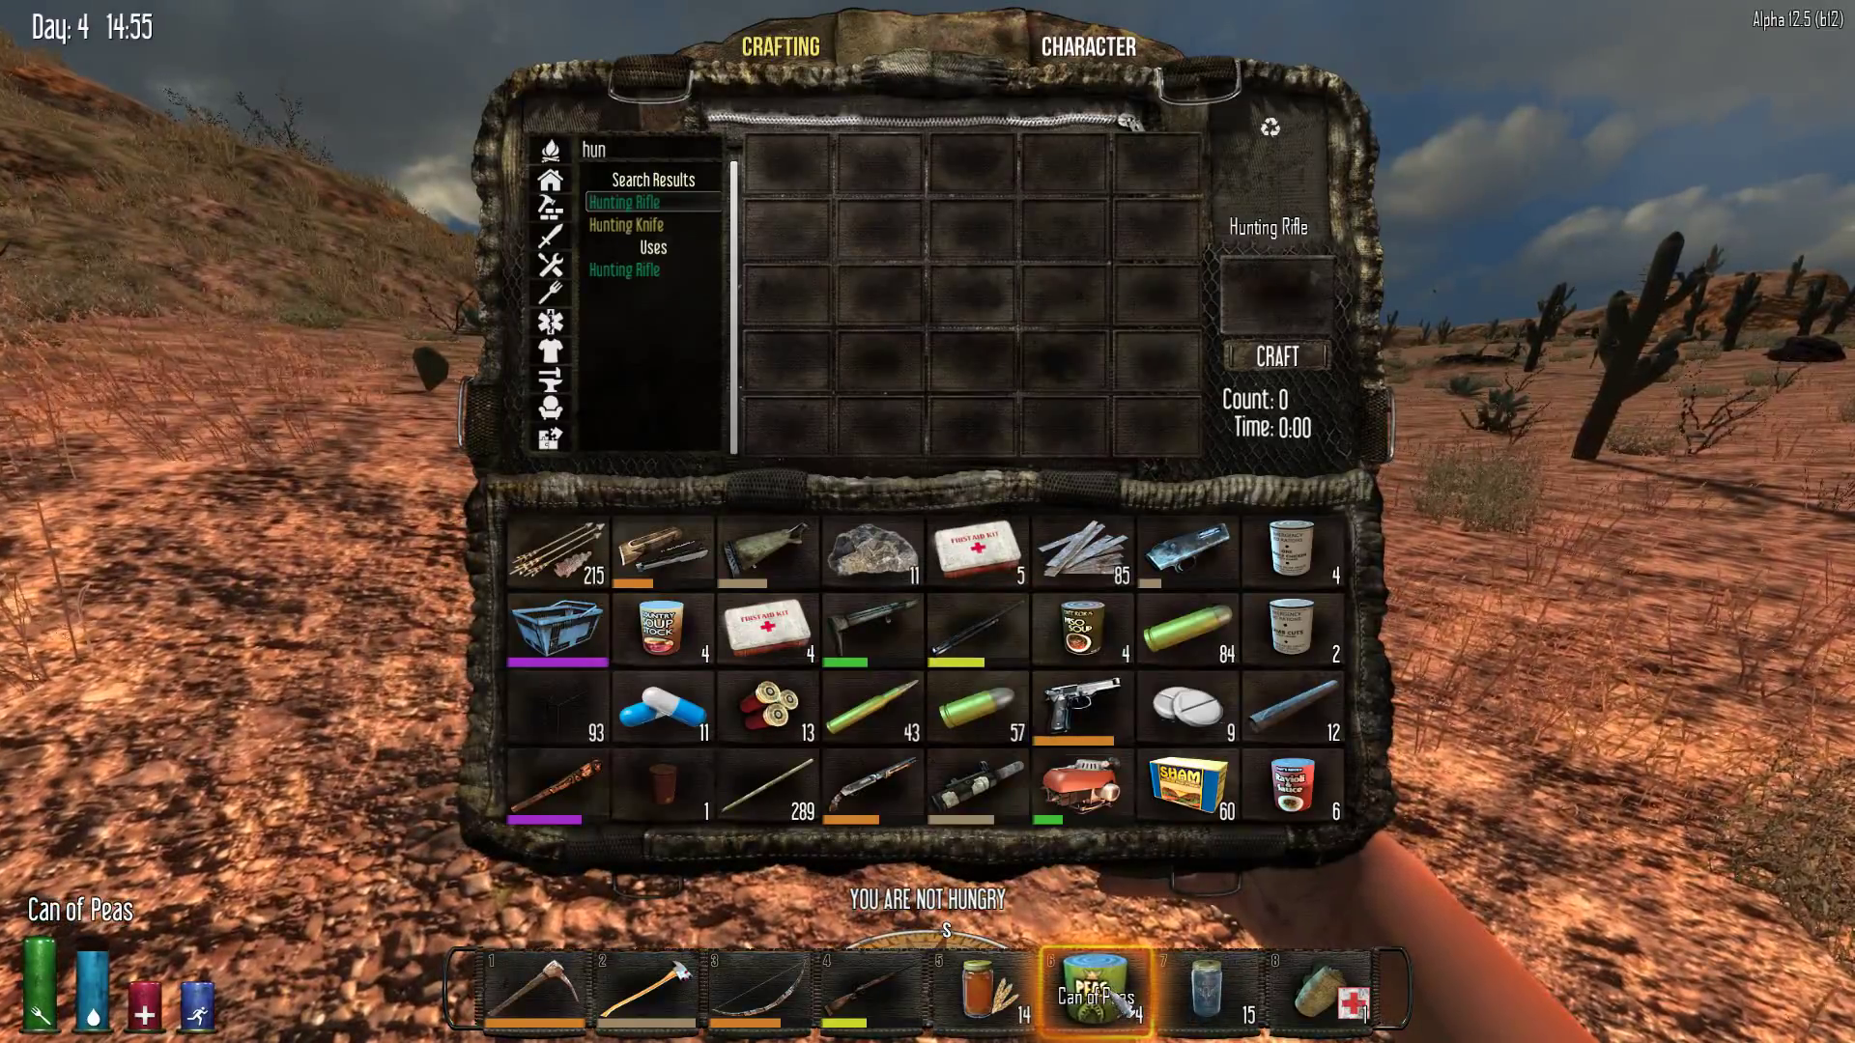
{"action": "left_click", "coordinate": [1095, 993]}
{"action": "left_click", "coordinate": [665, 630]}
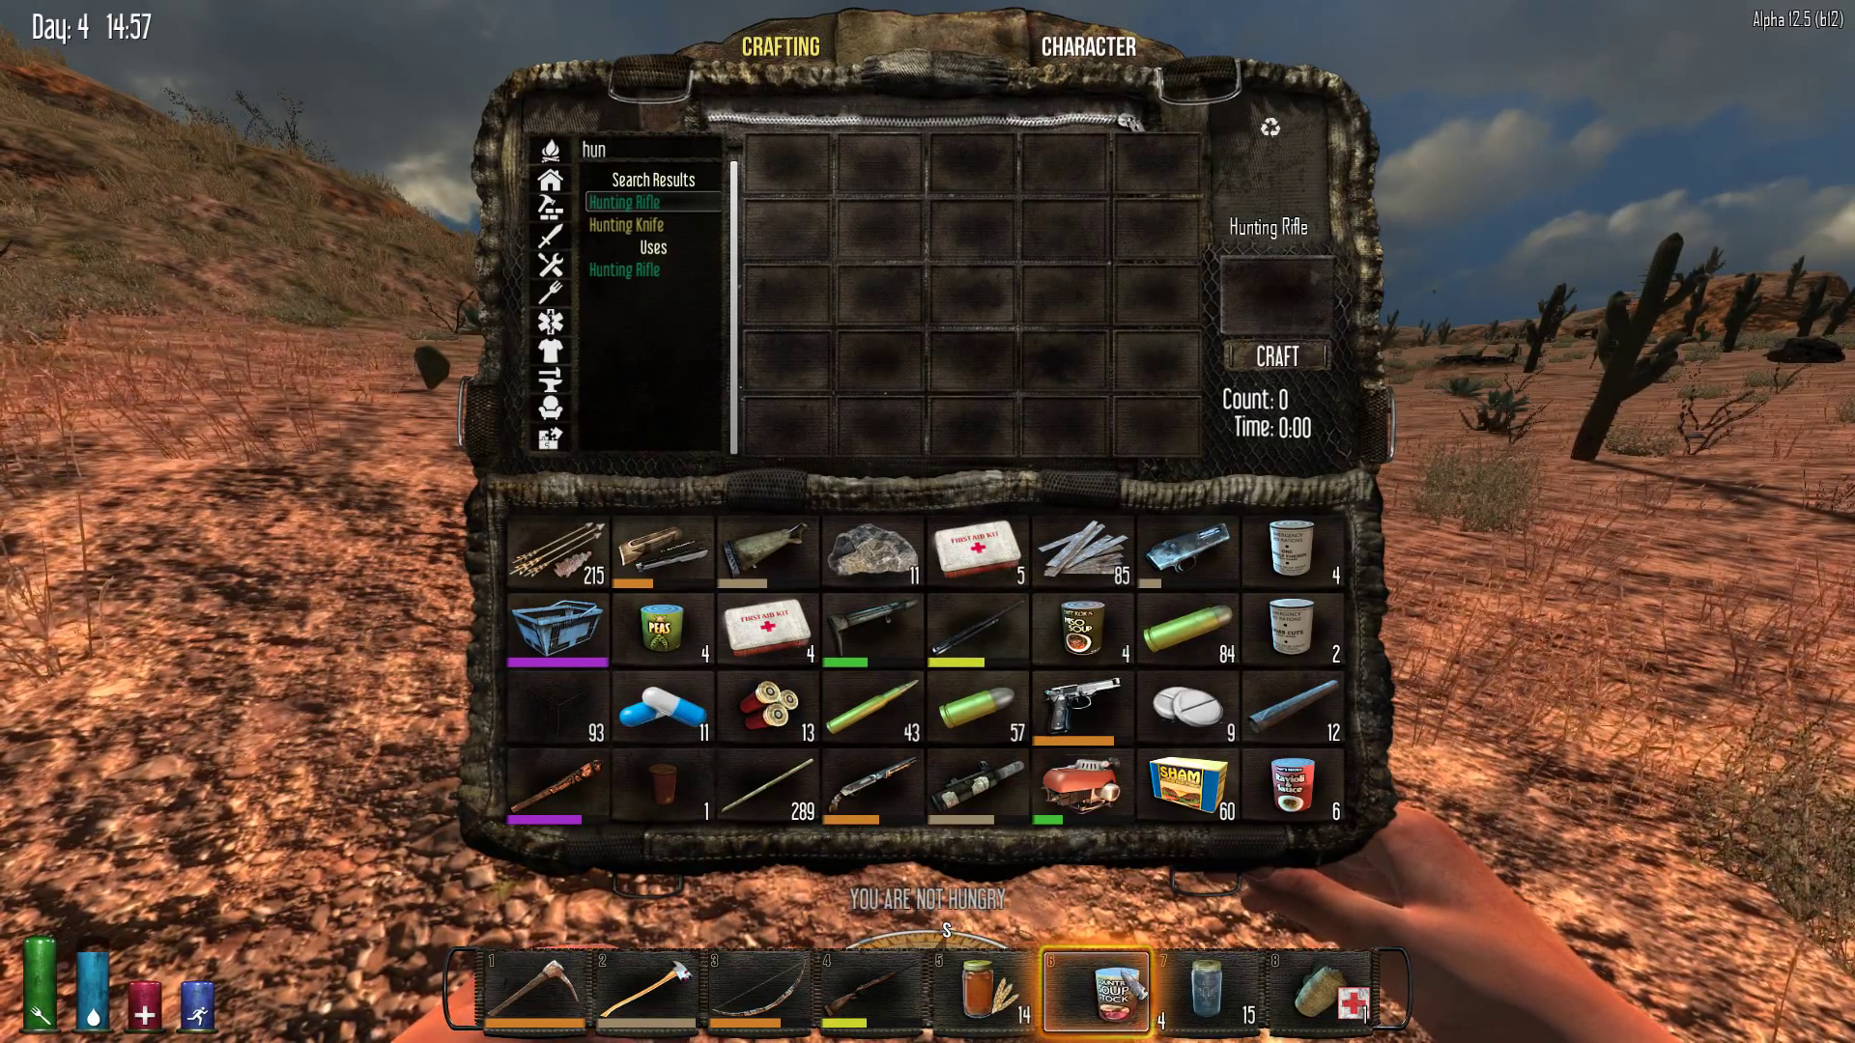
{"action": "key", "text": "Tab"}
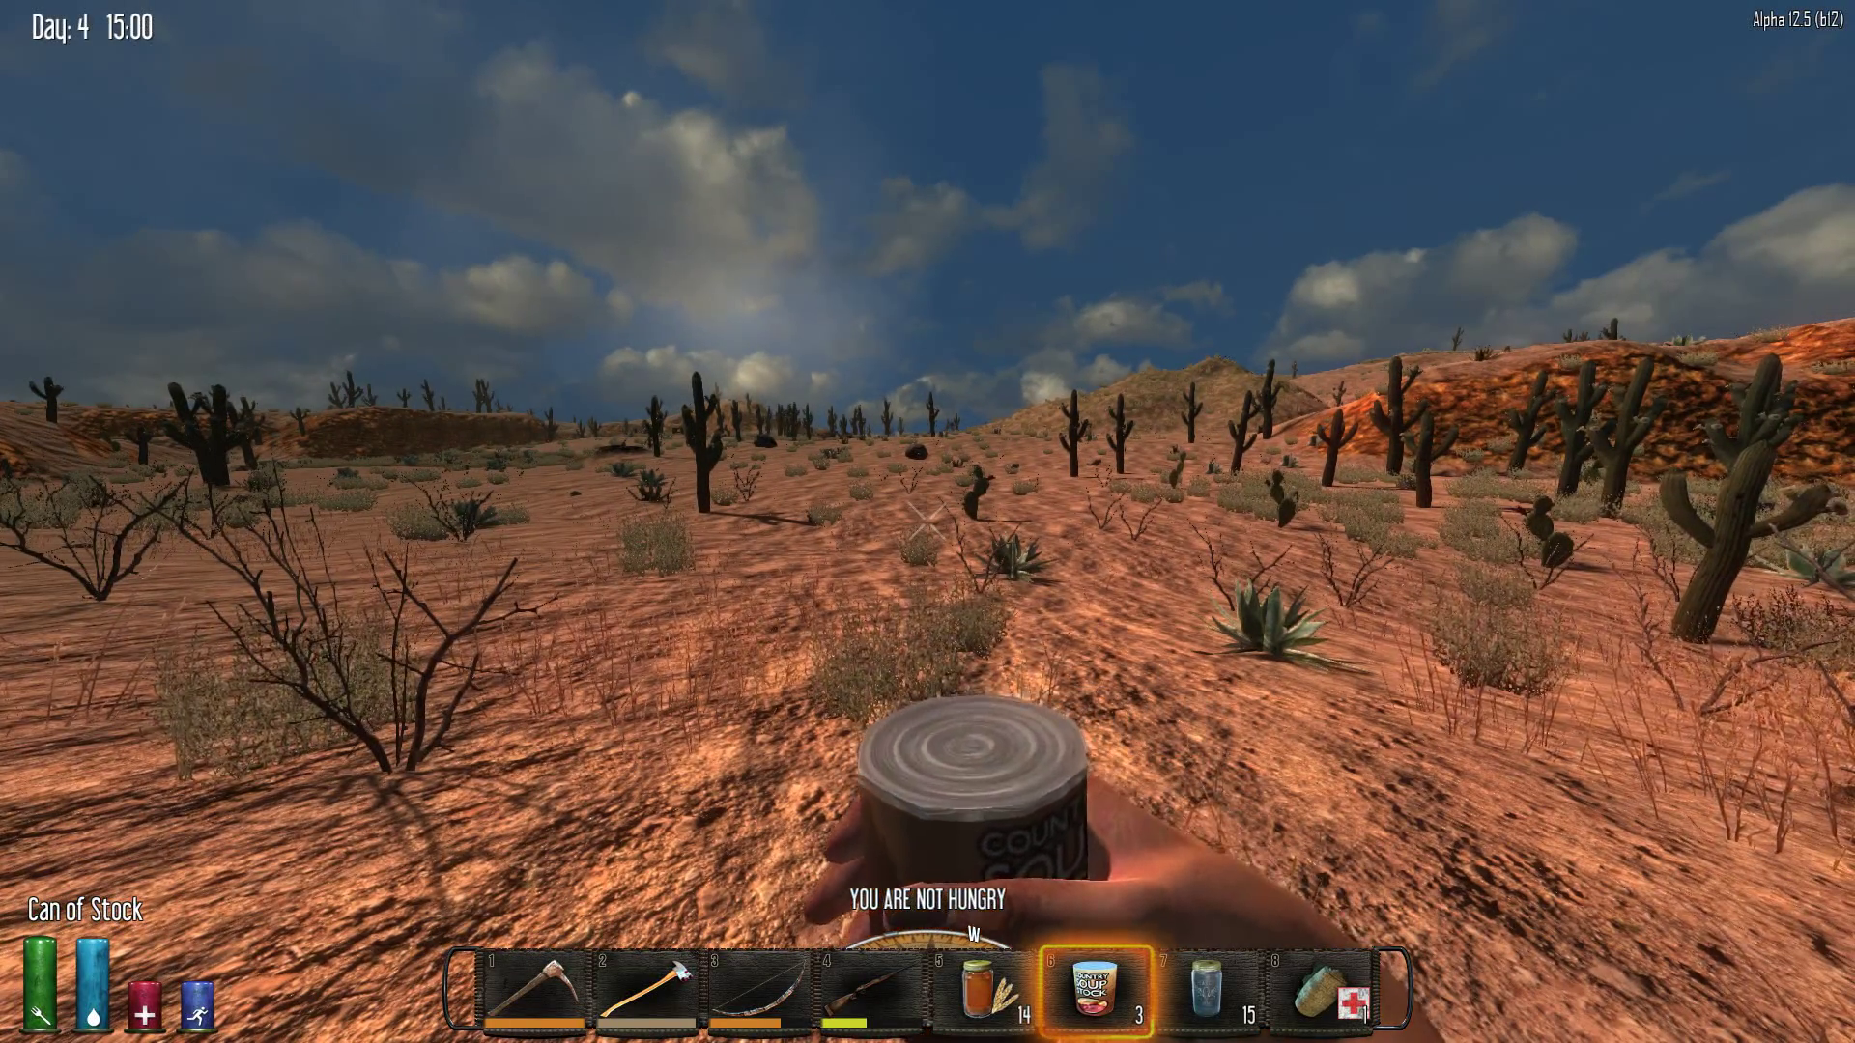
Clear the recipe search, equip the Wooden Bow, and briefly check the map
{"action": "key", "text": "Tab"}
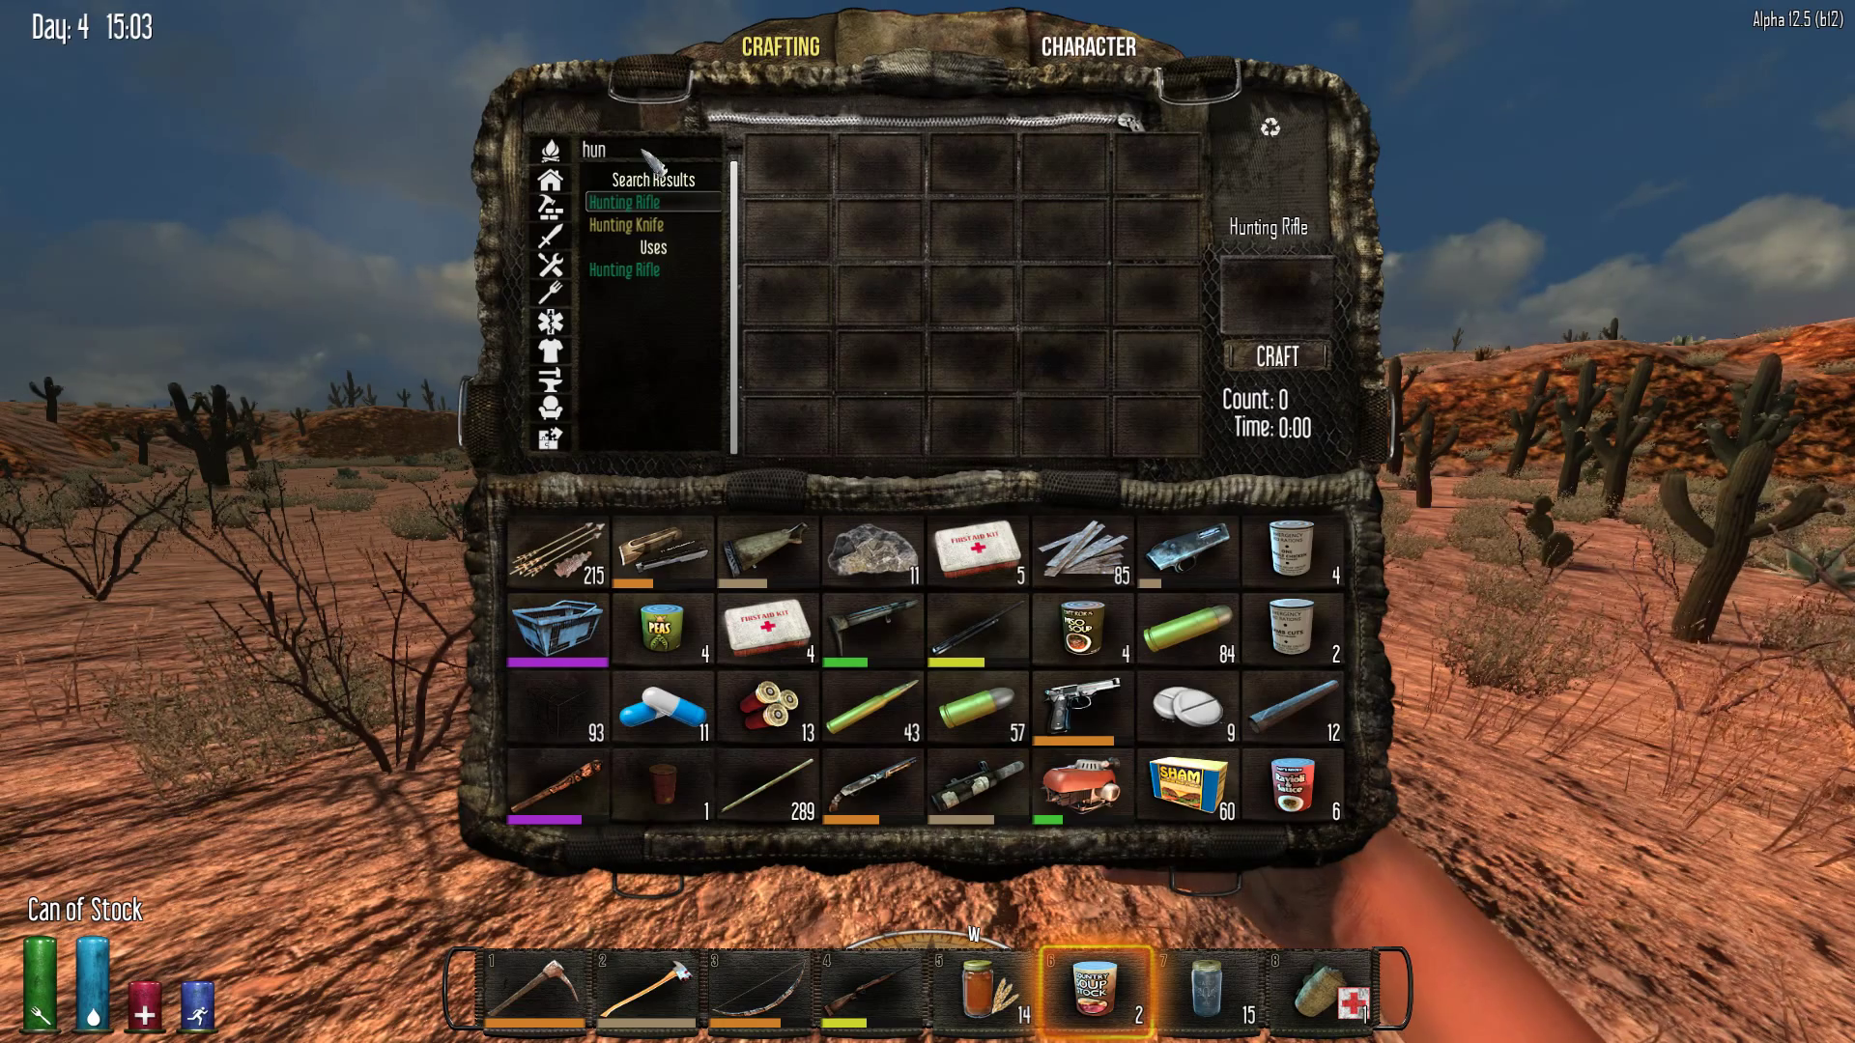
{"action": "type", "text": "ar"}
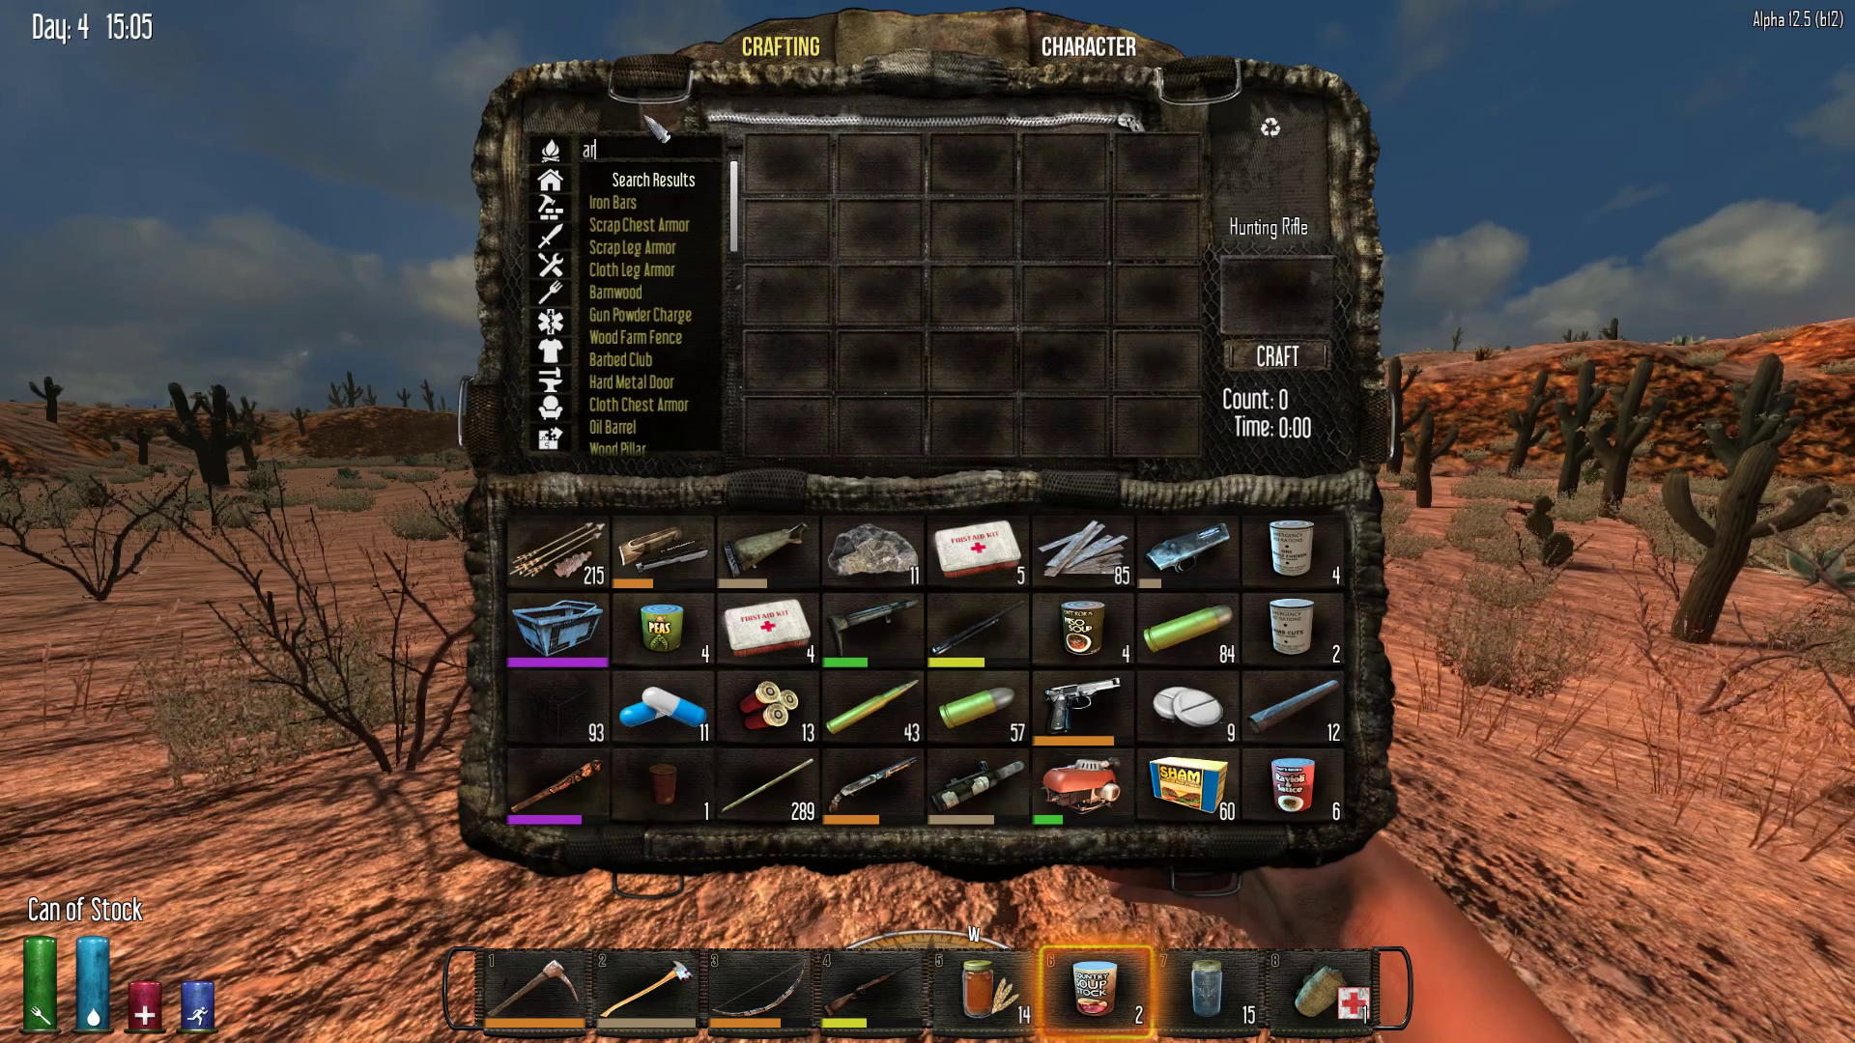
{"action": "key", "text": "BackSpace"}
{"action": "key", "text": "BackSpace"}
{"action": "key", "text": "Tab"}
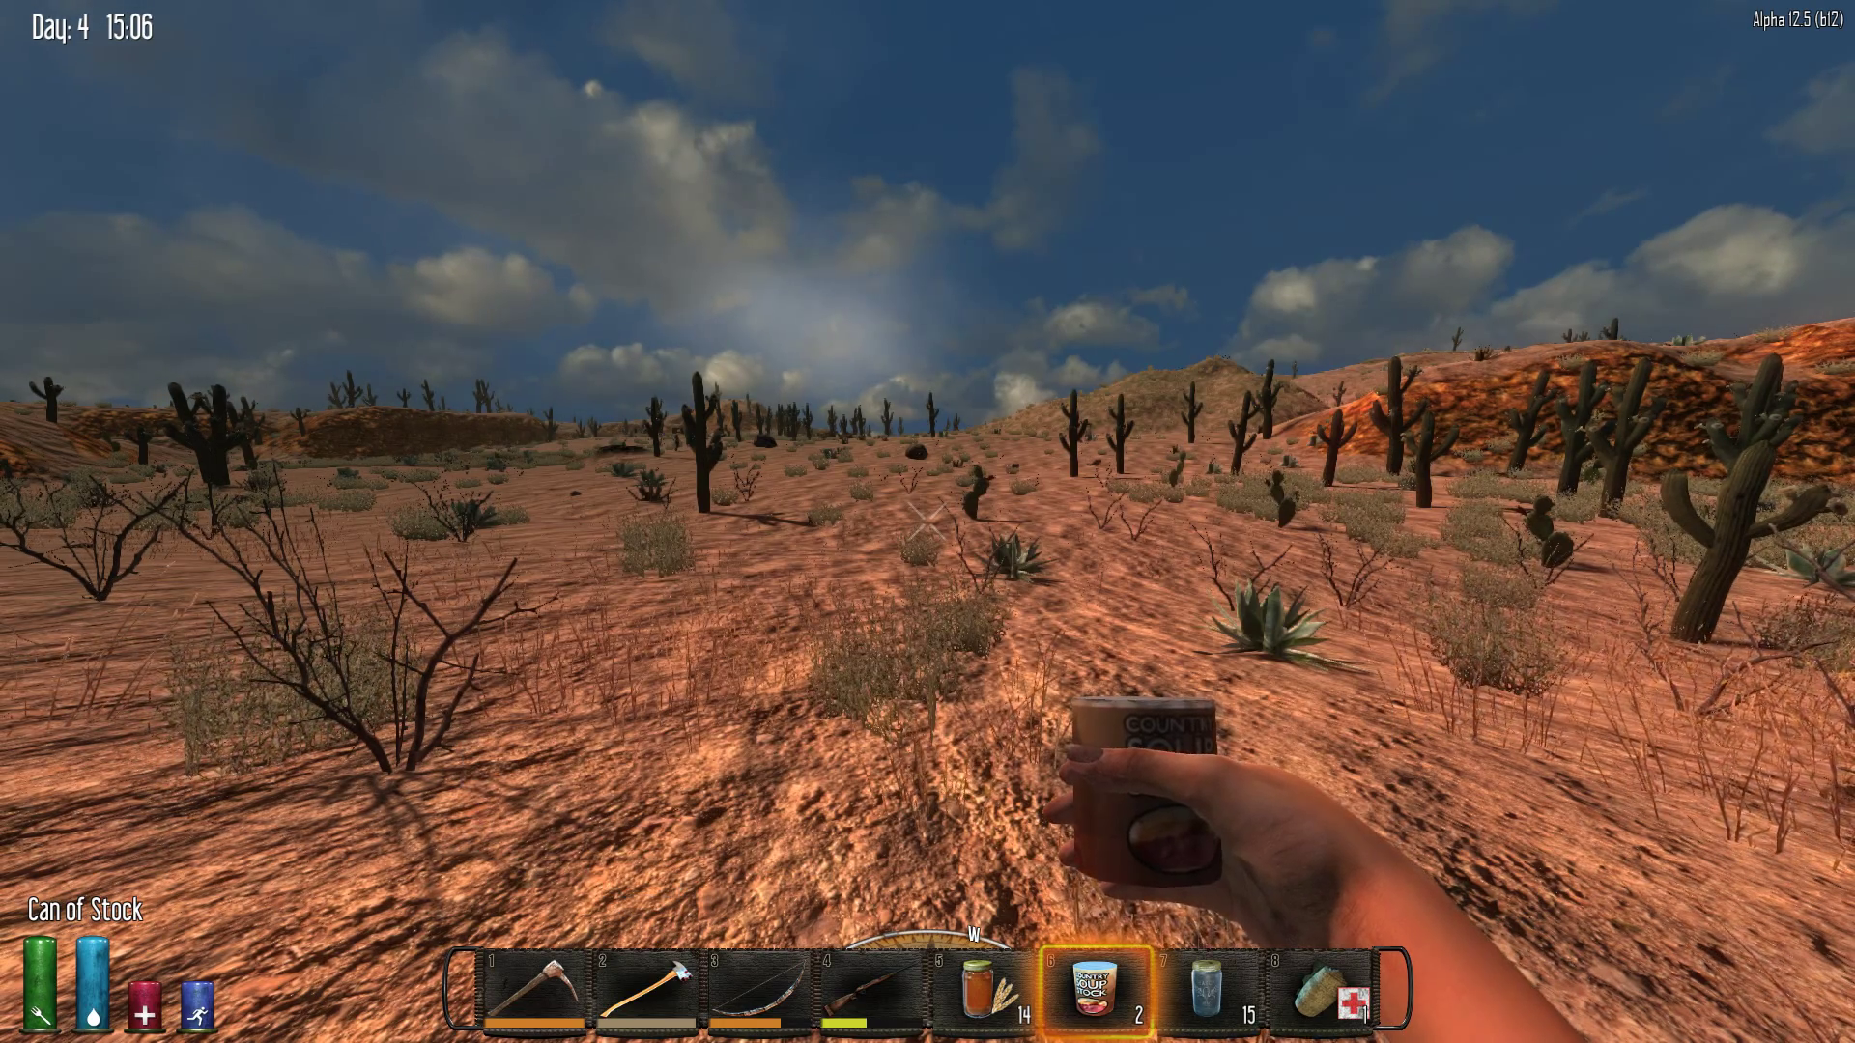
{"action": "key", "text": "3"}
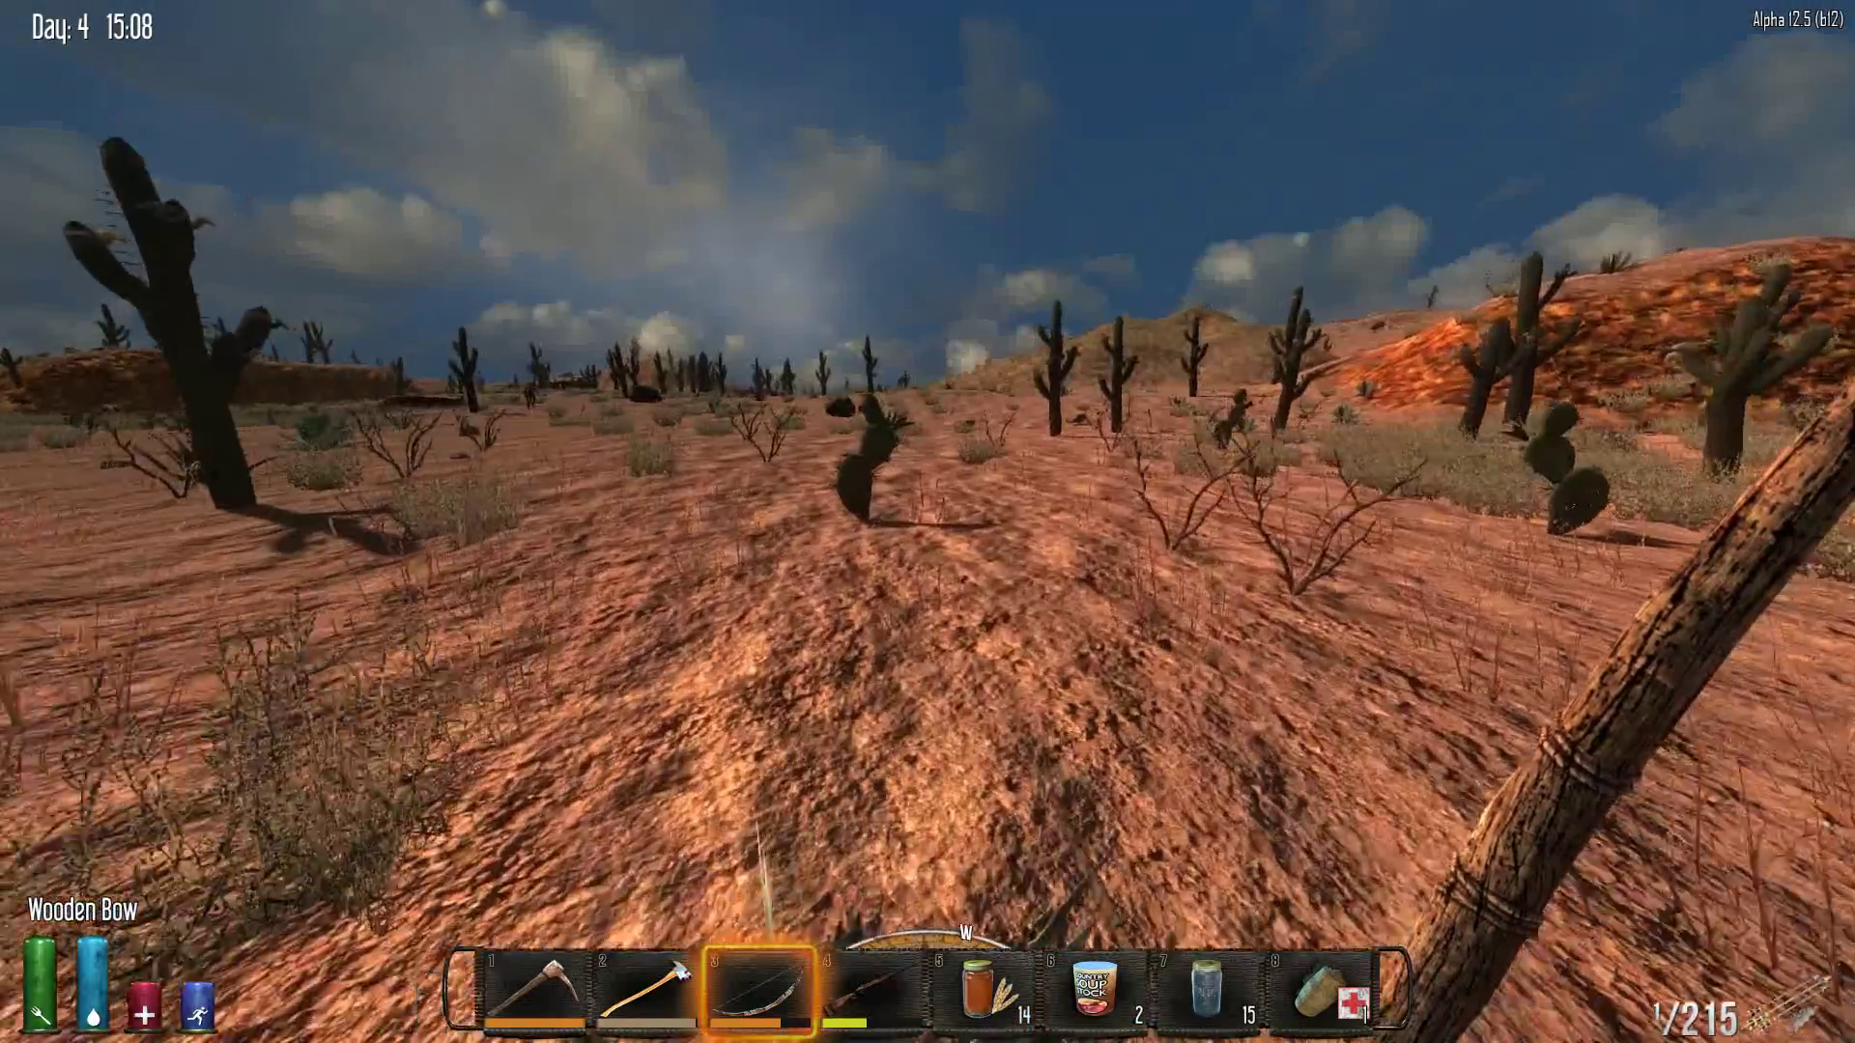
{"action": "key", "text": "m"}
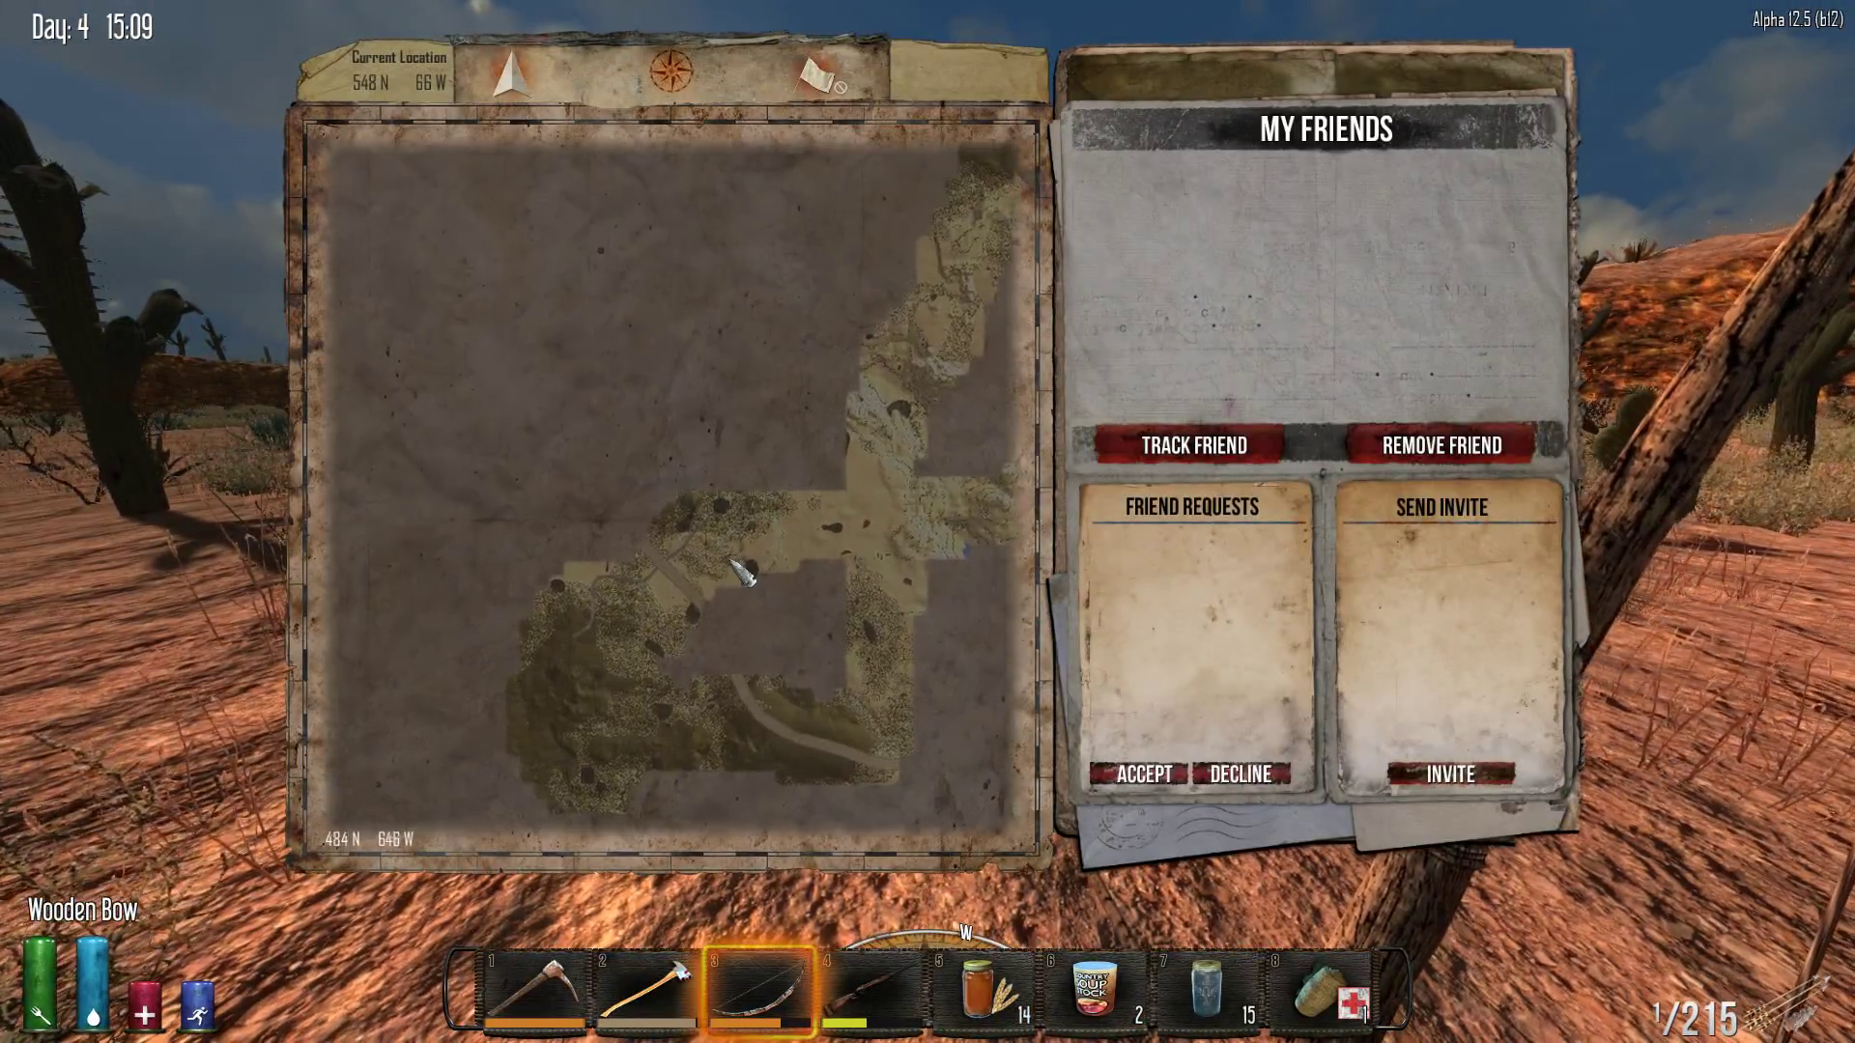
{"action": "scroll", "coordinate": [670, 486], "scroll_direction": "up", "scroll_amount": 2}
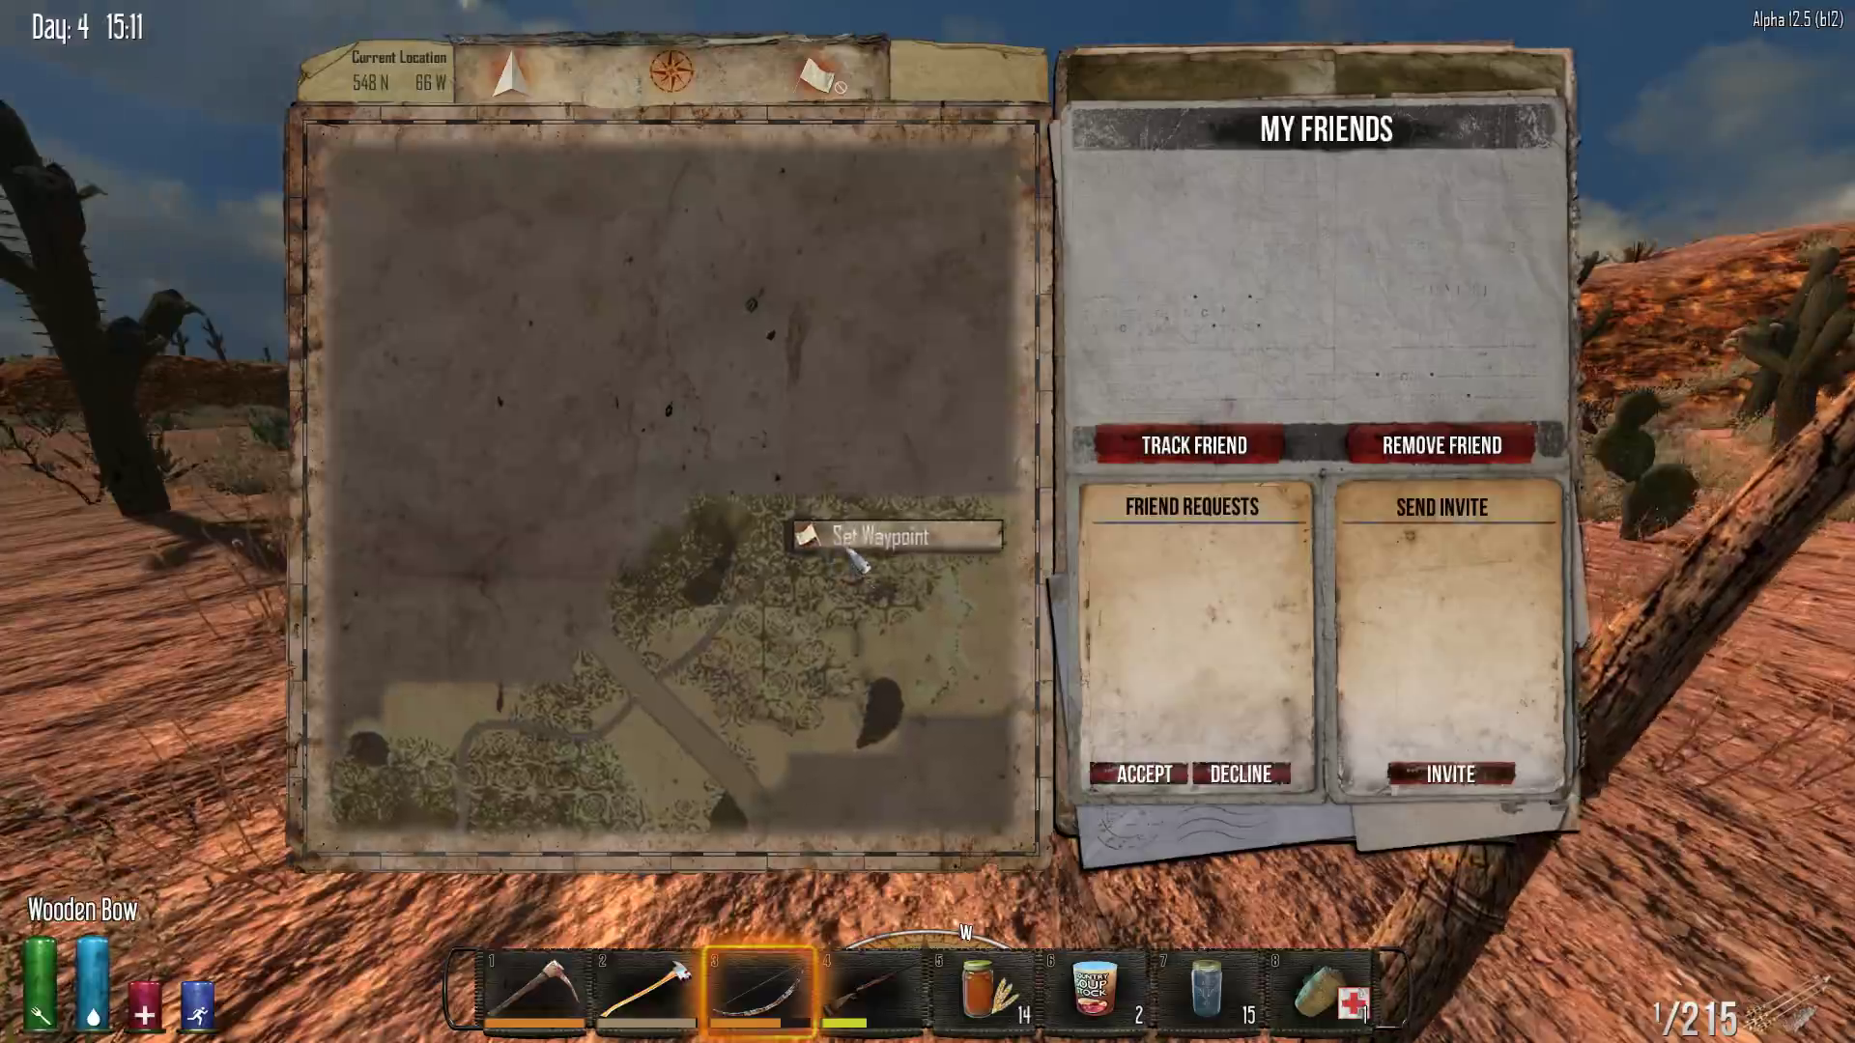
{"action": "key", "text": "m"}
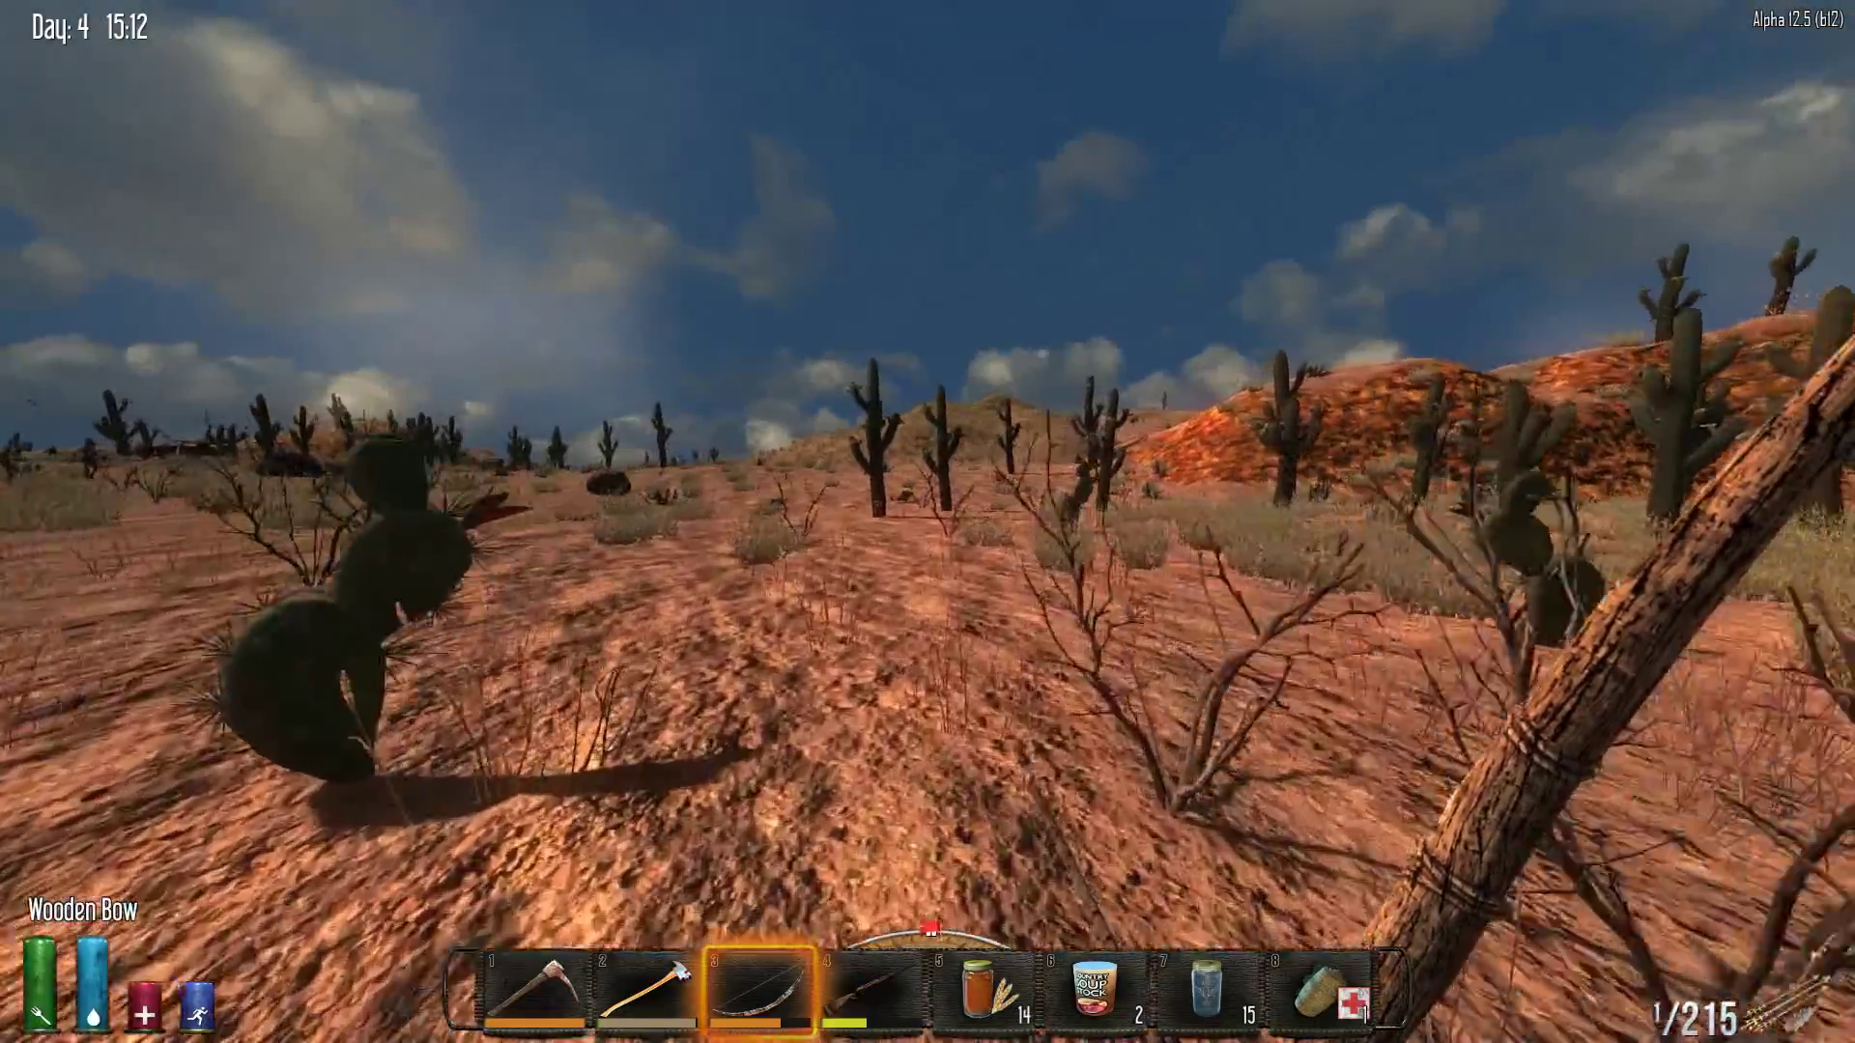
Walk past the cacti and rusted cars, through the valley and hills to the pond
{"action": "key", "text": "w"}
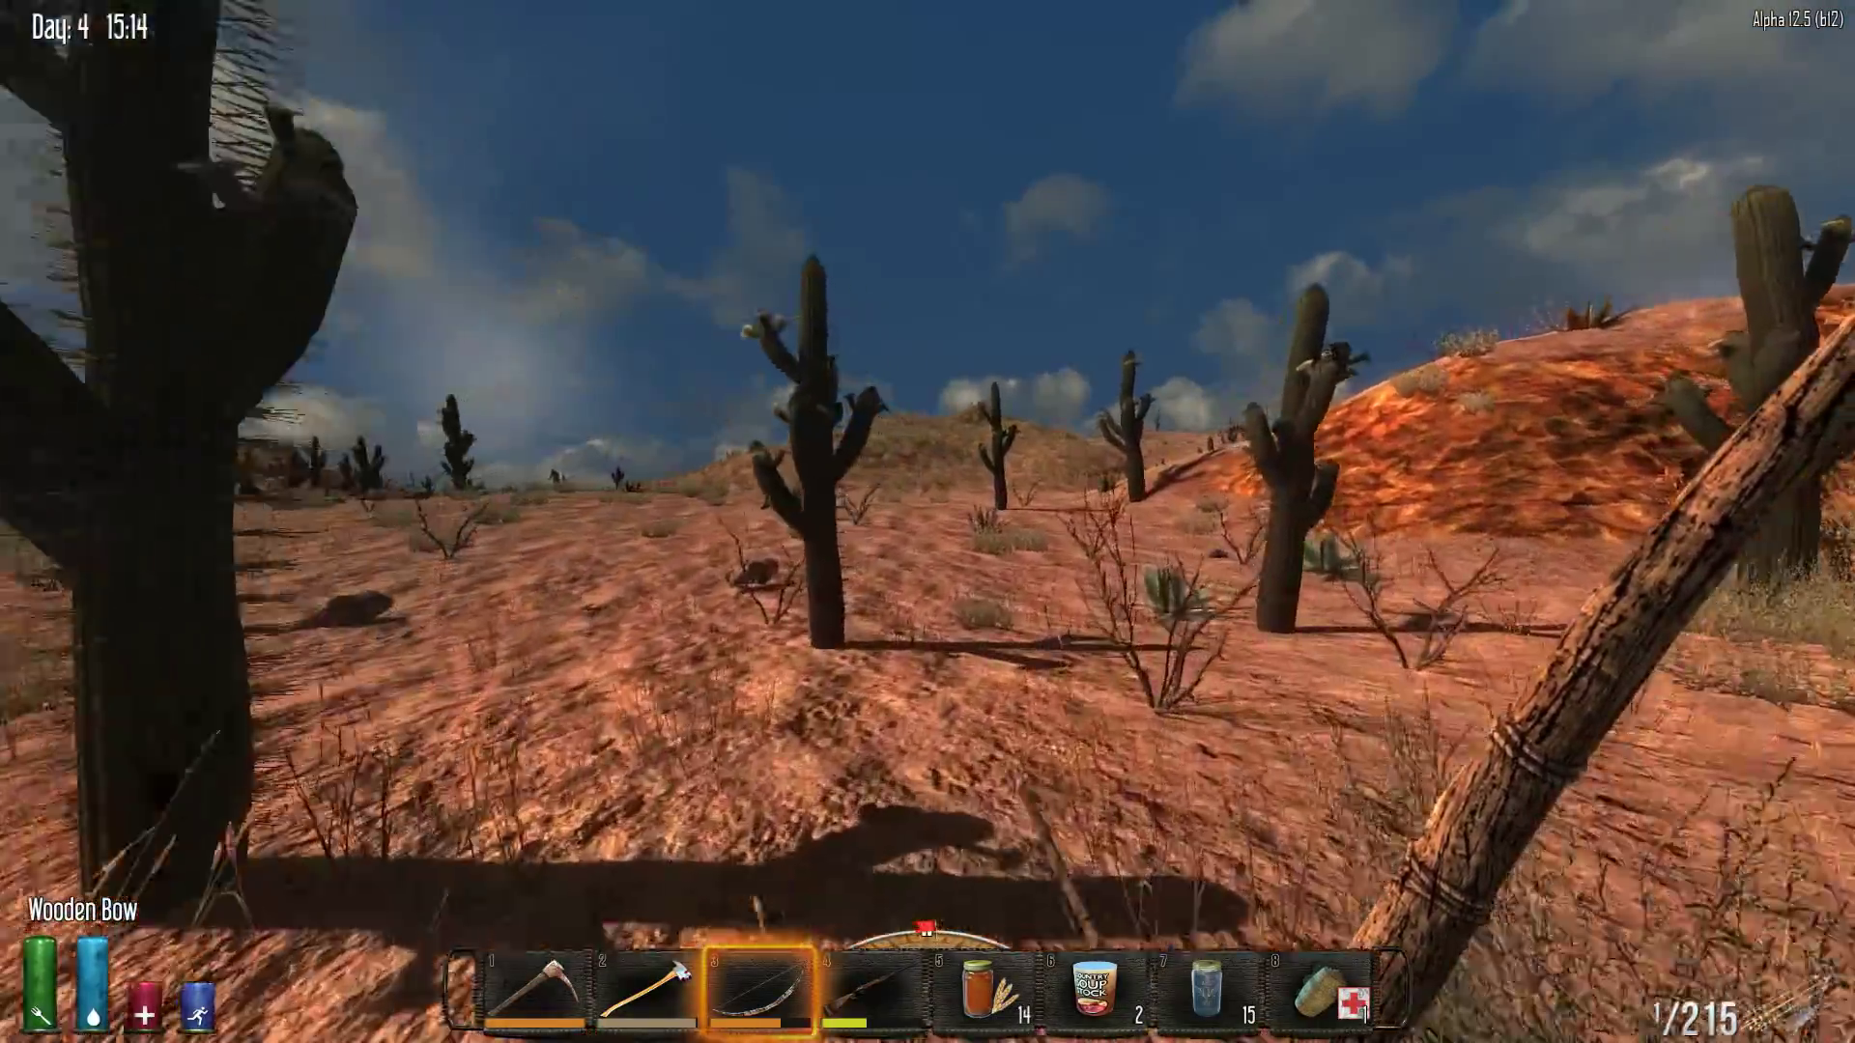
{"action": "key", "text": "w"}
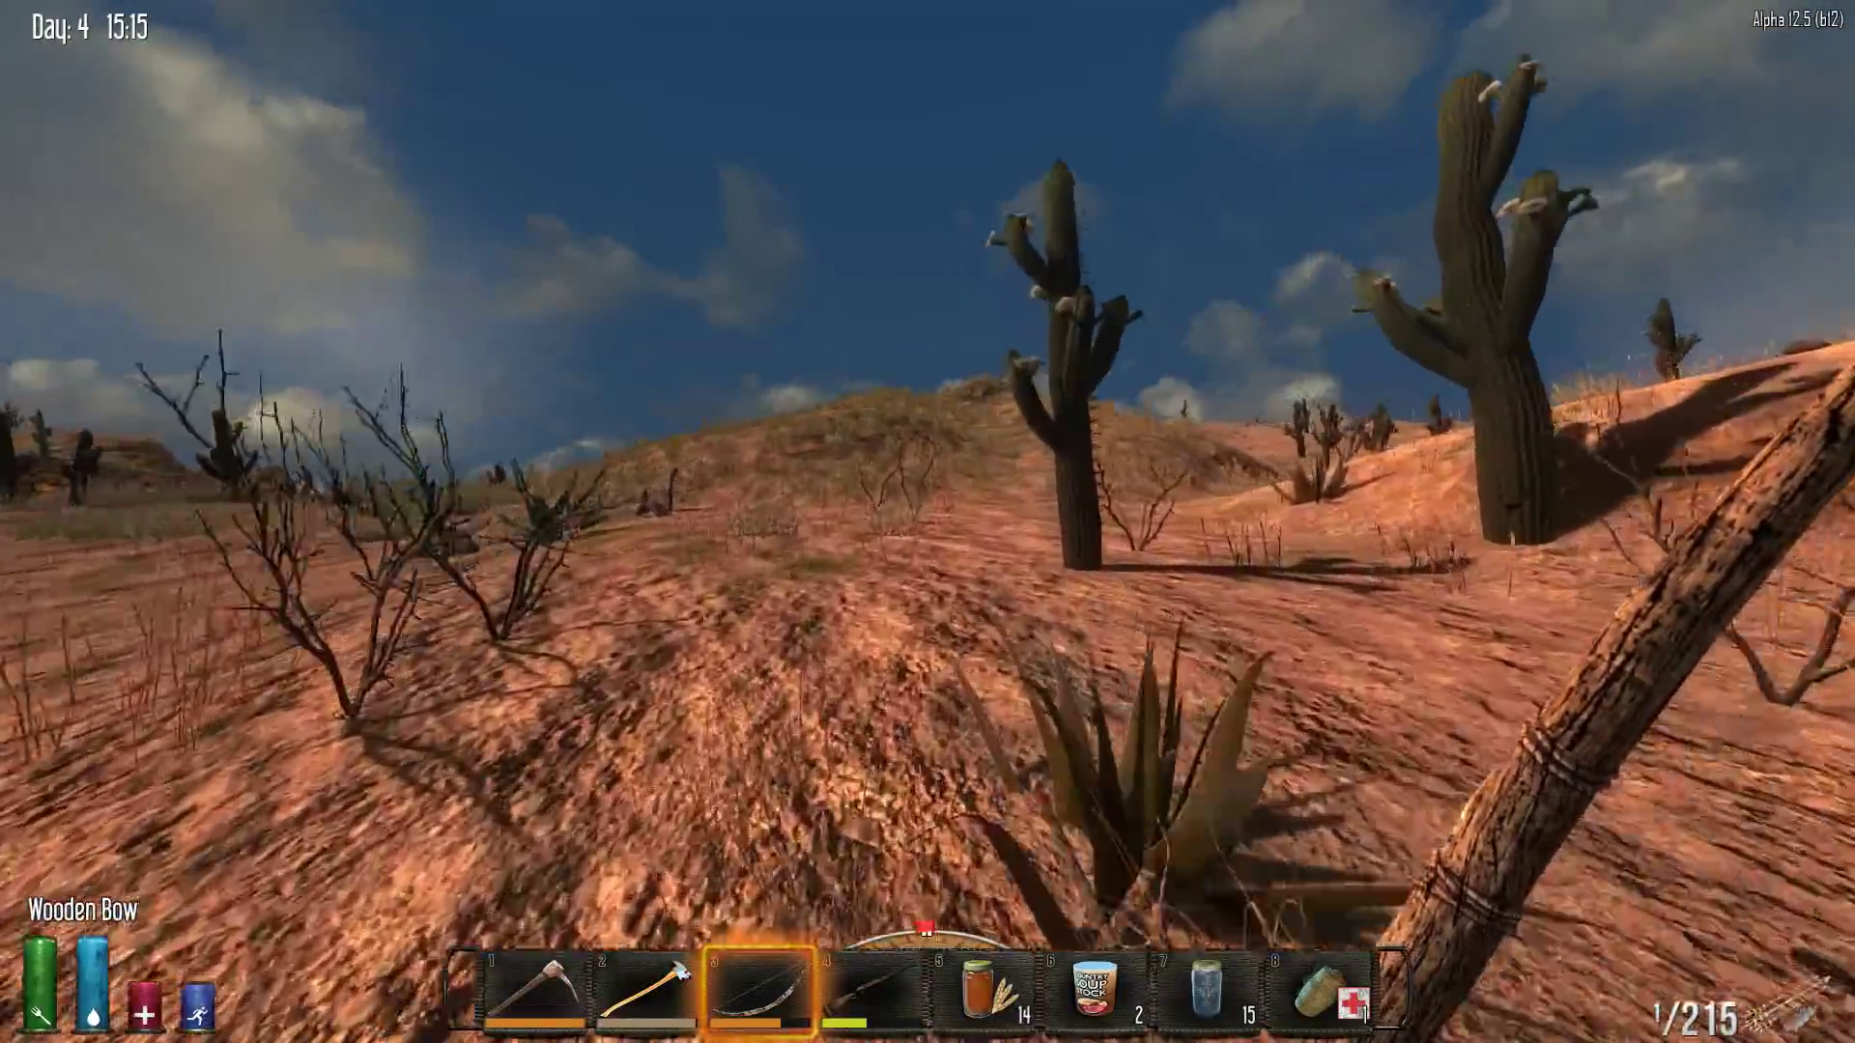
{"action": "key", "text": "w"}
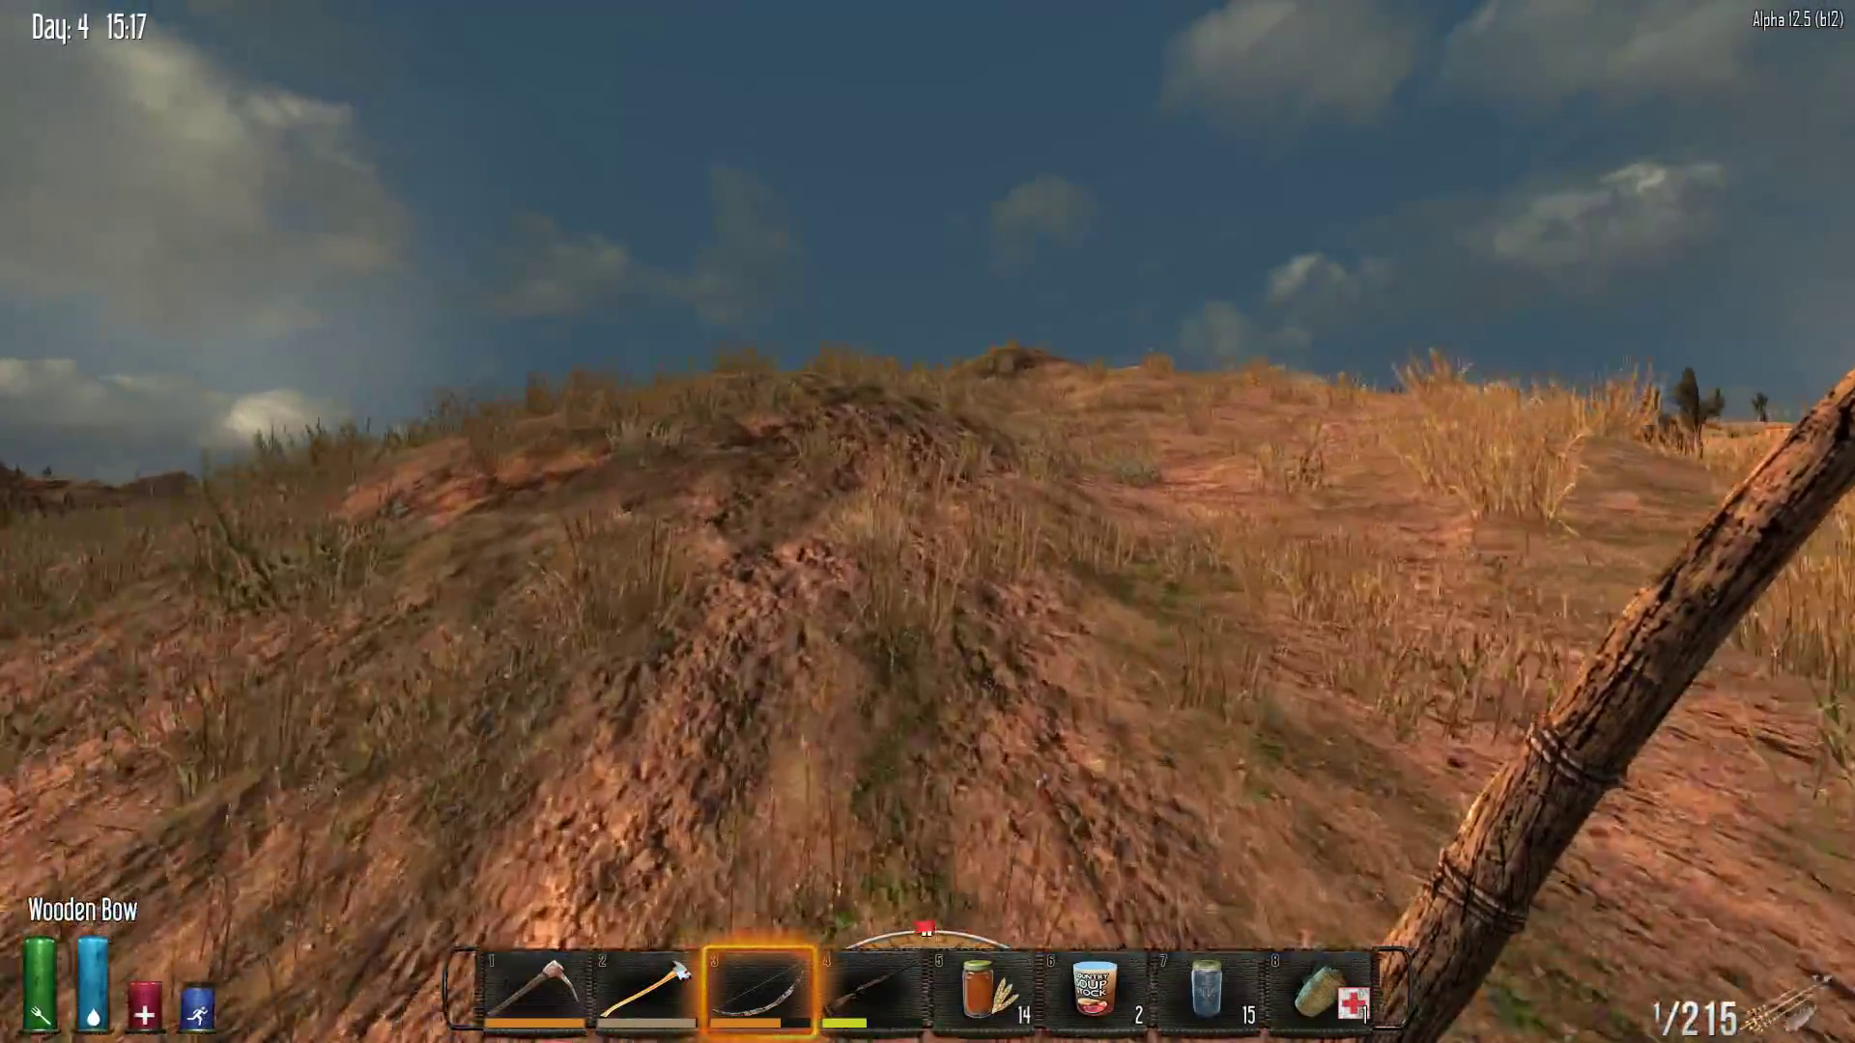
{"action": "key", "text": "w"}
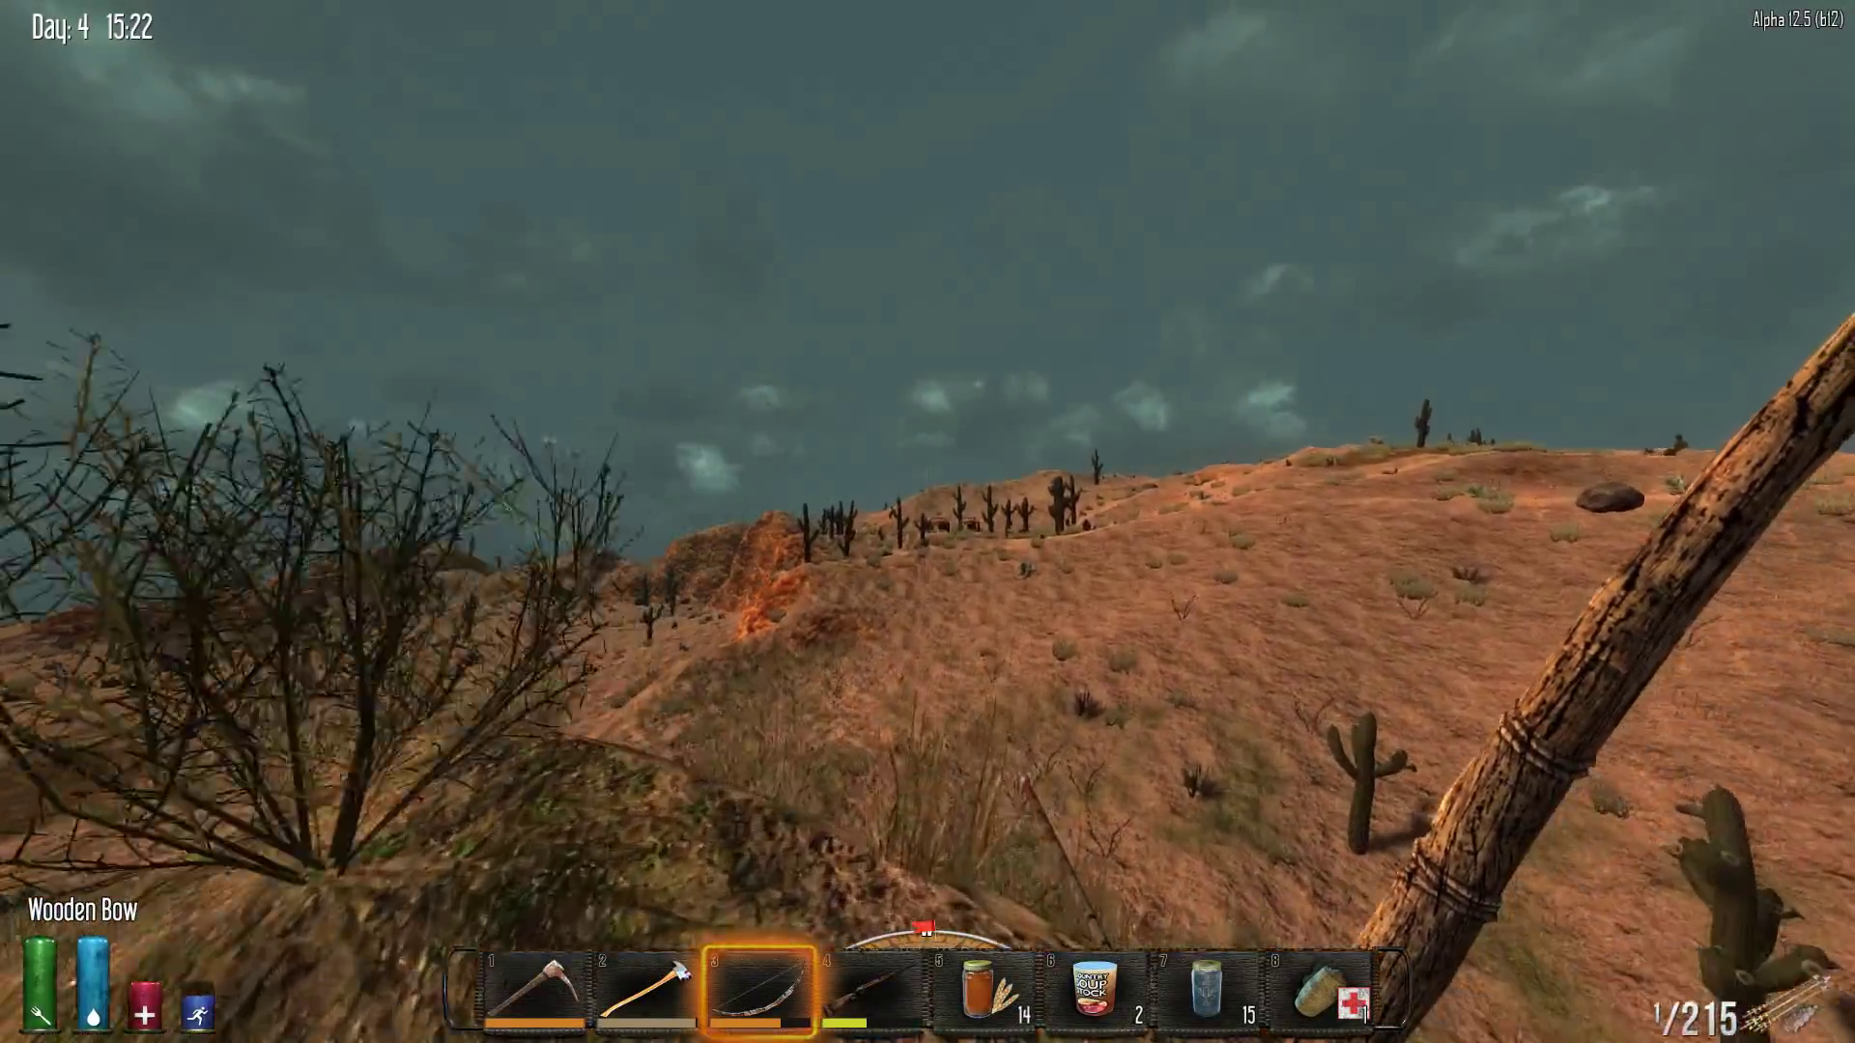
{"action": "key", "text": "w"}
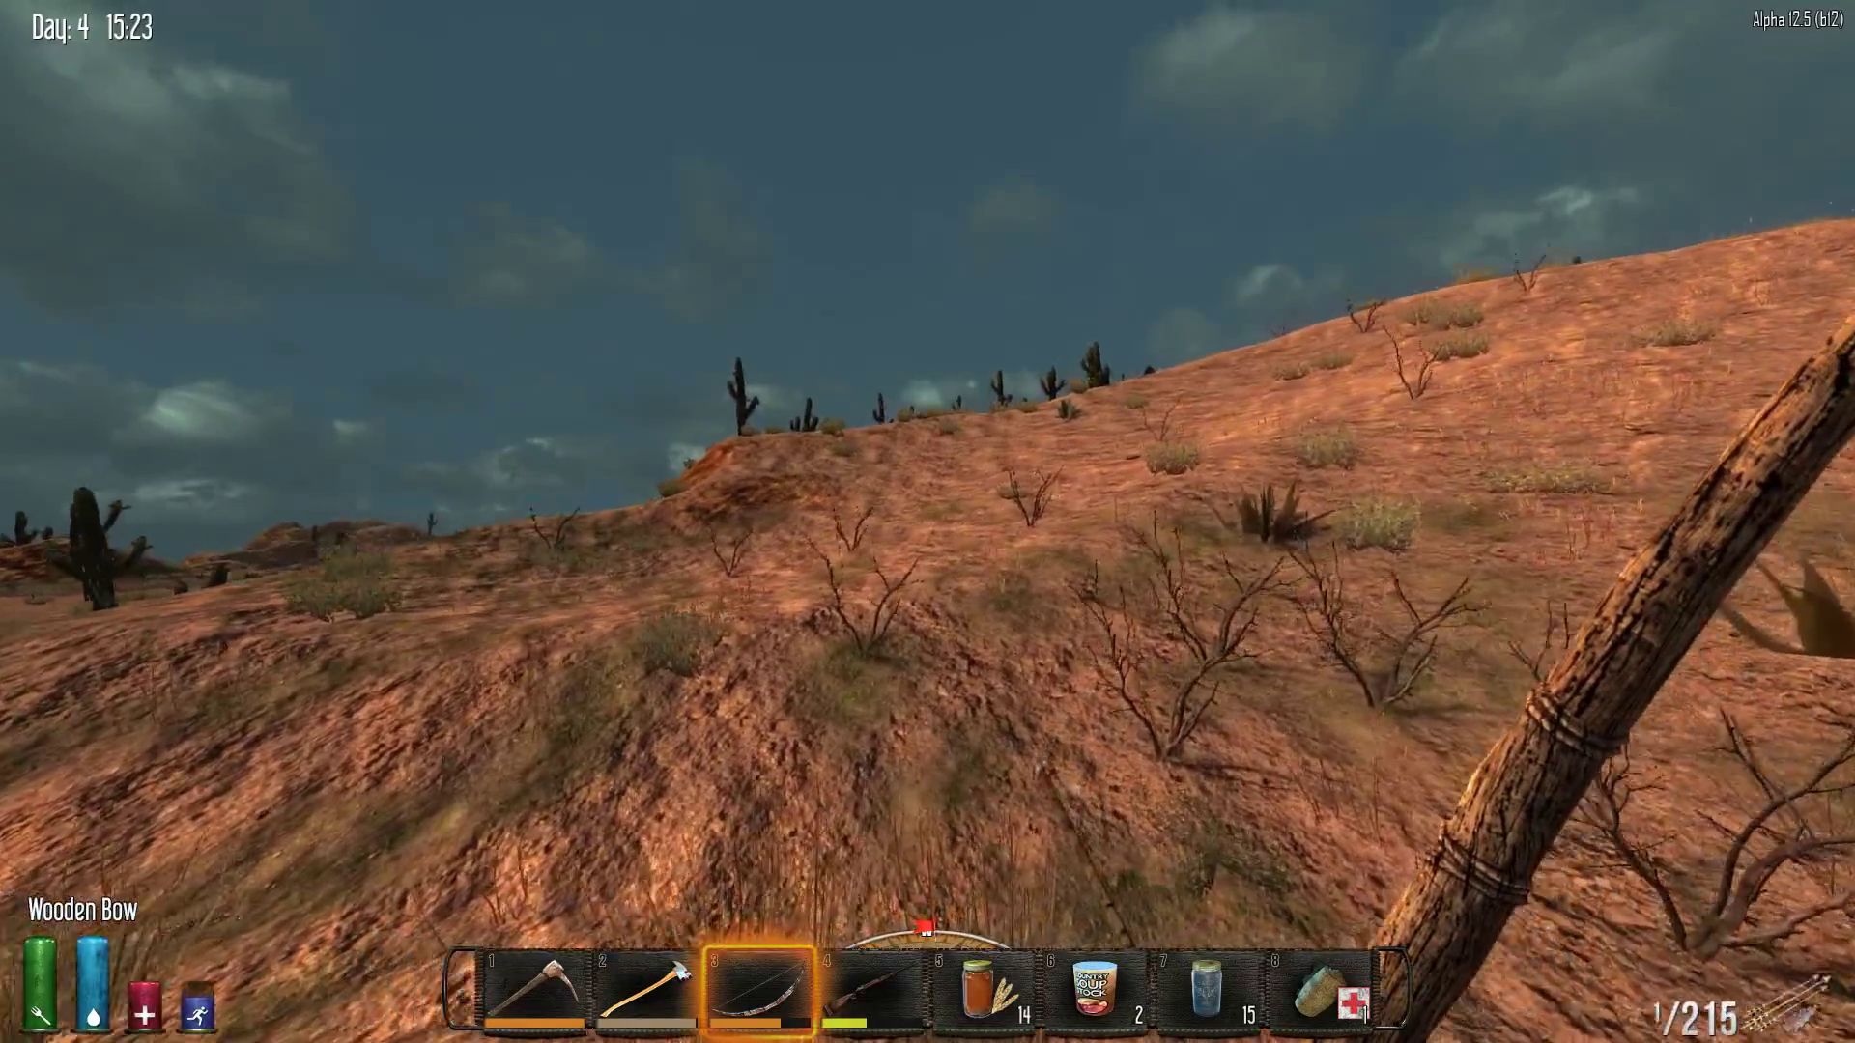
{"action": "key", "text": "w"}
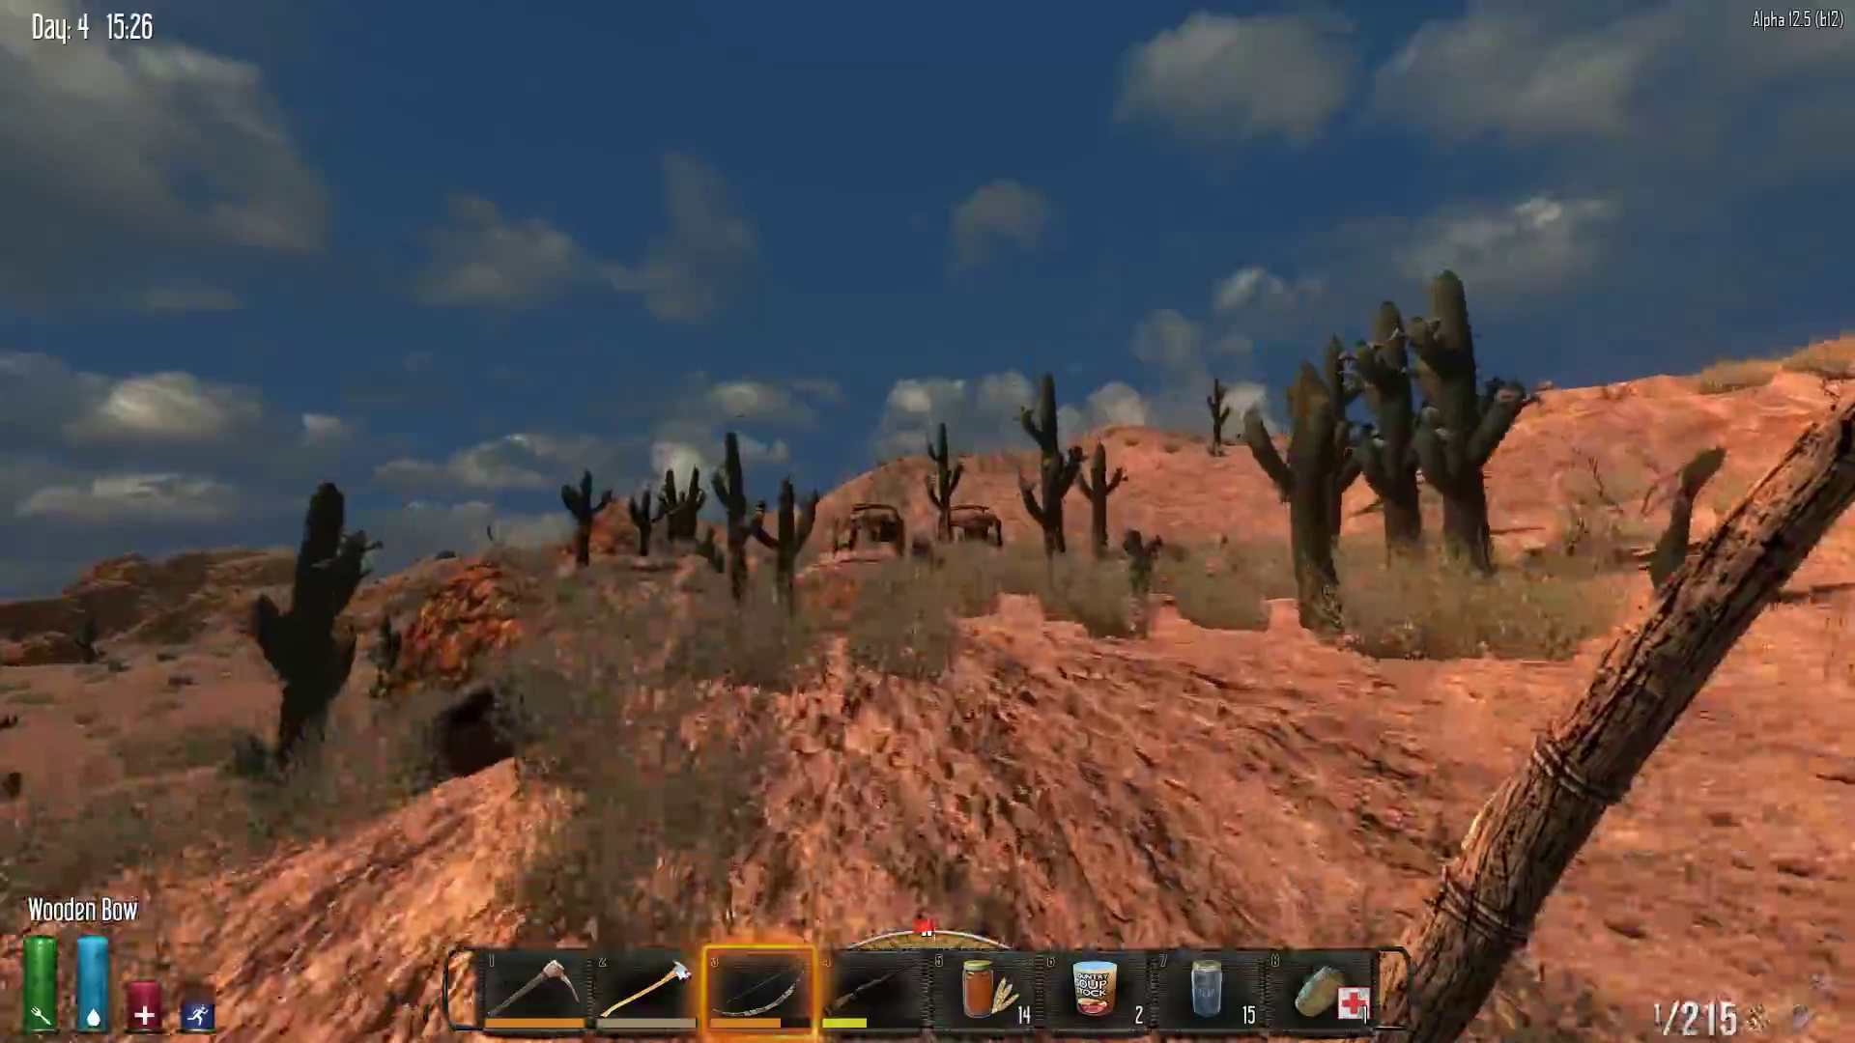
{"action": "key", "text": "w"}
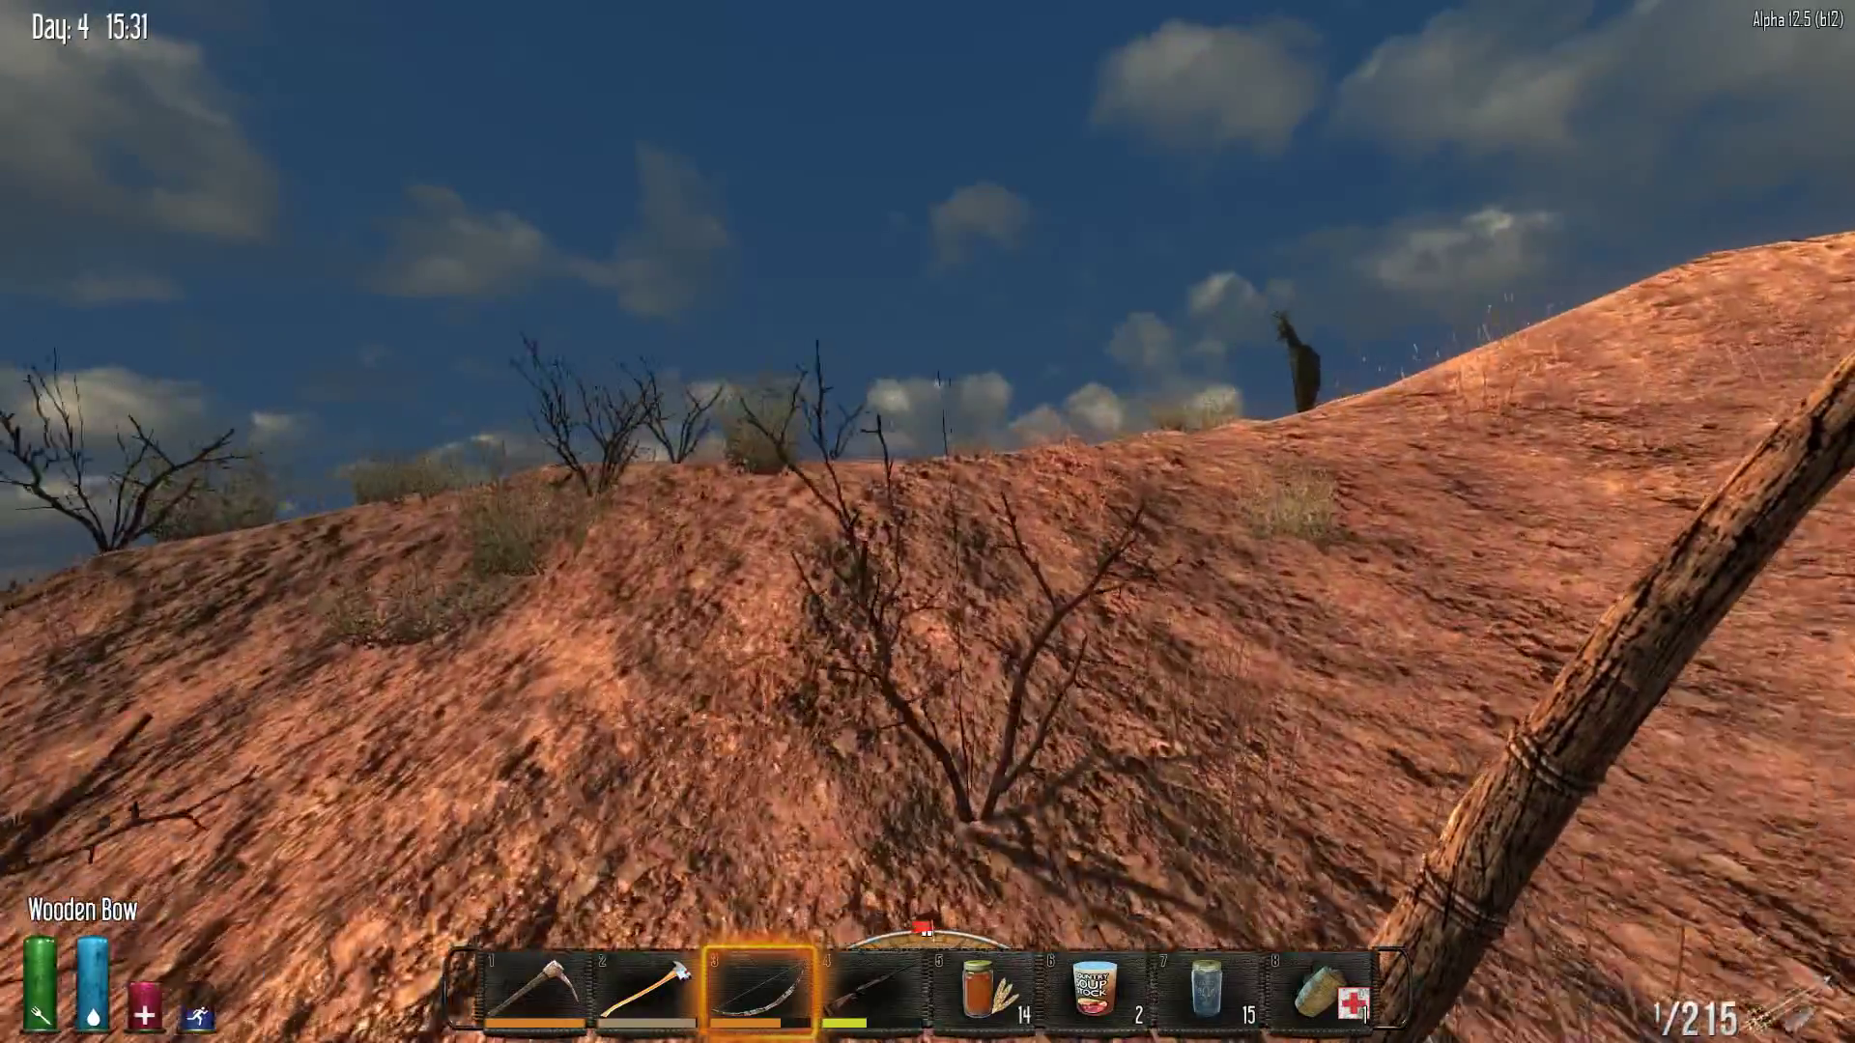
{"action": "key", "text": "w"}
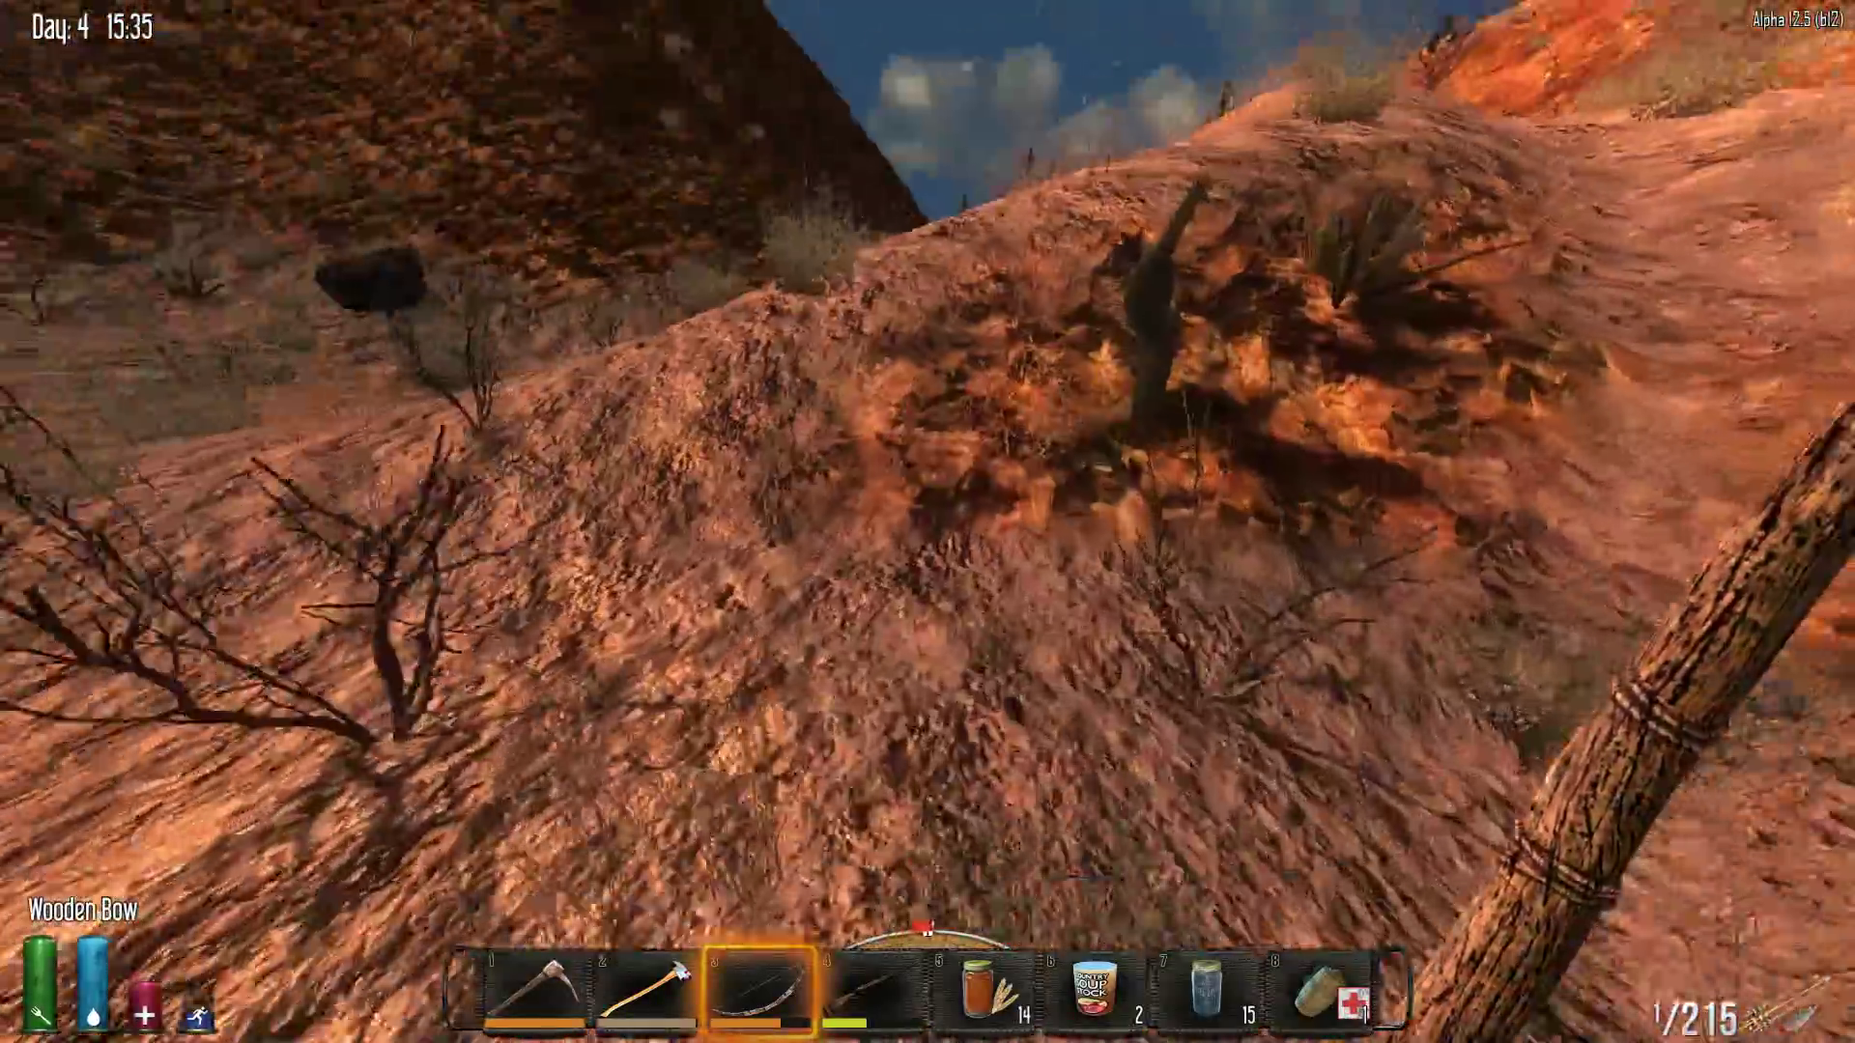
{"action": "key", "text": "w"}
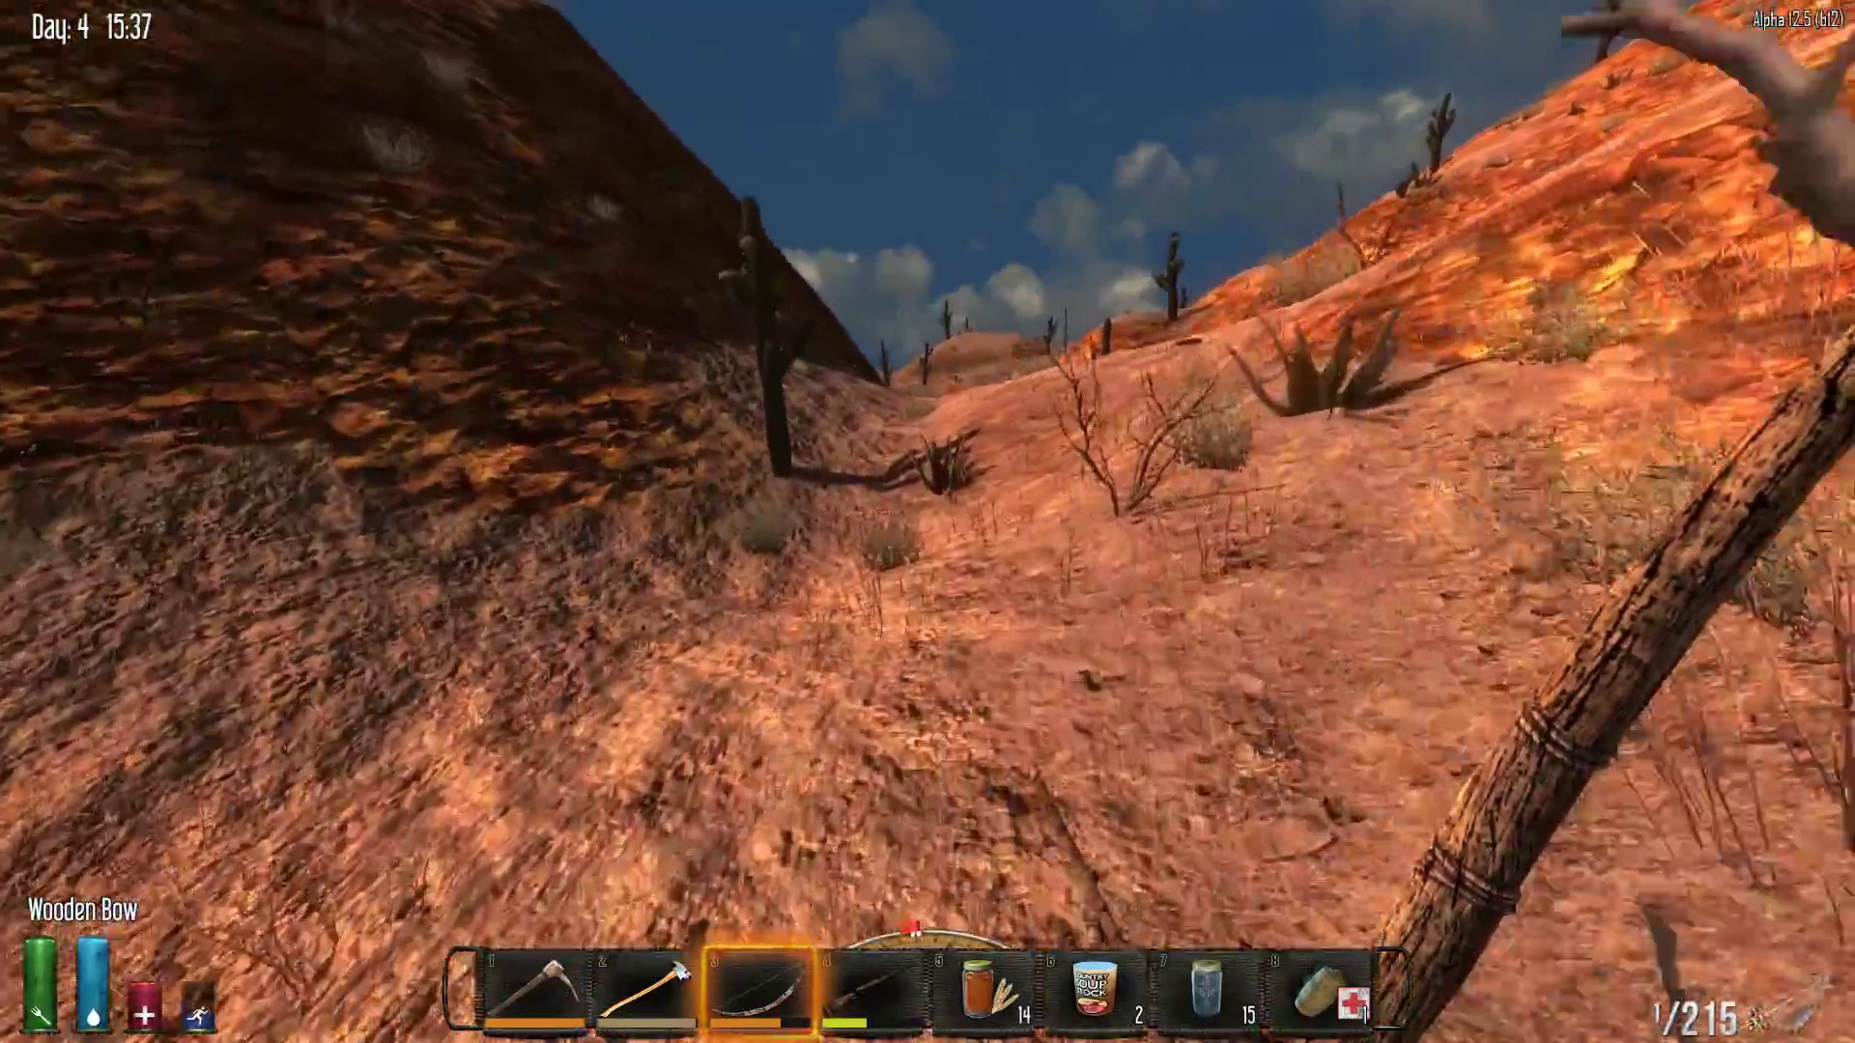
{"action": "key", "text": "w"}
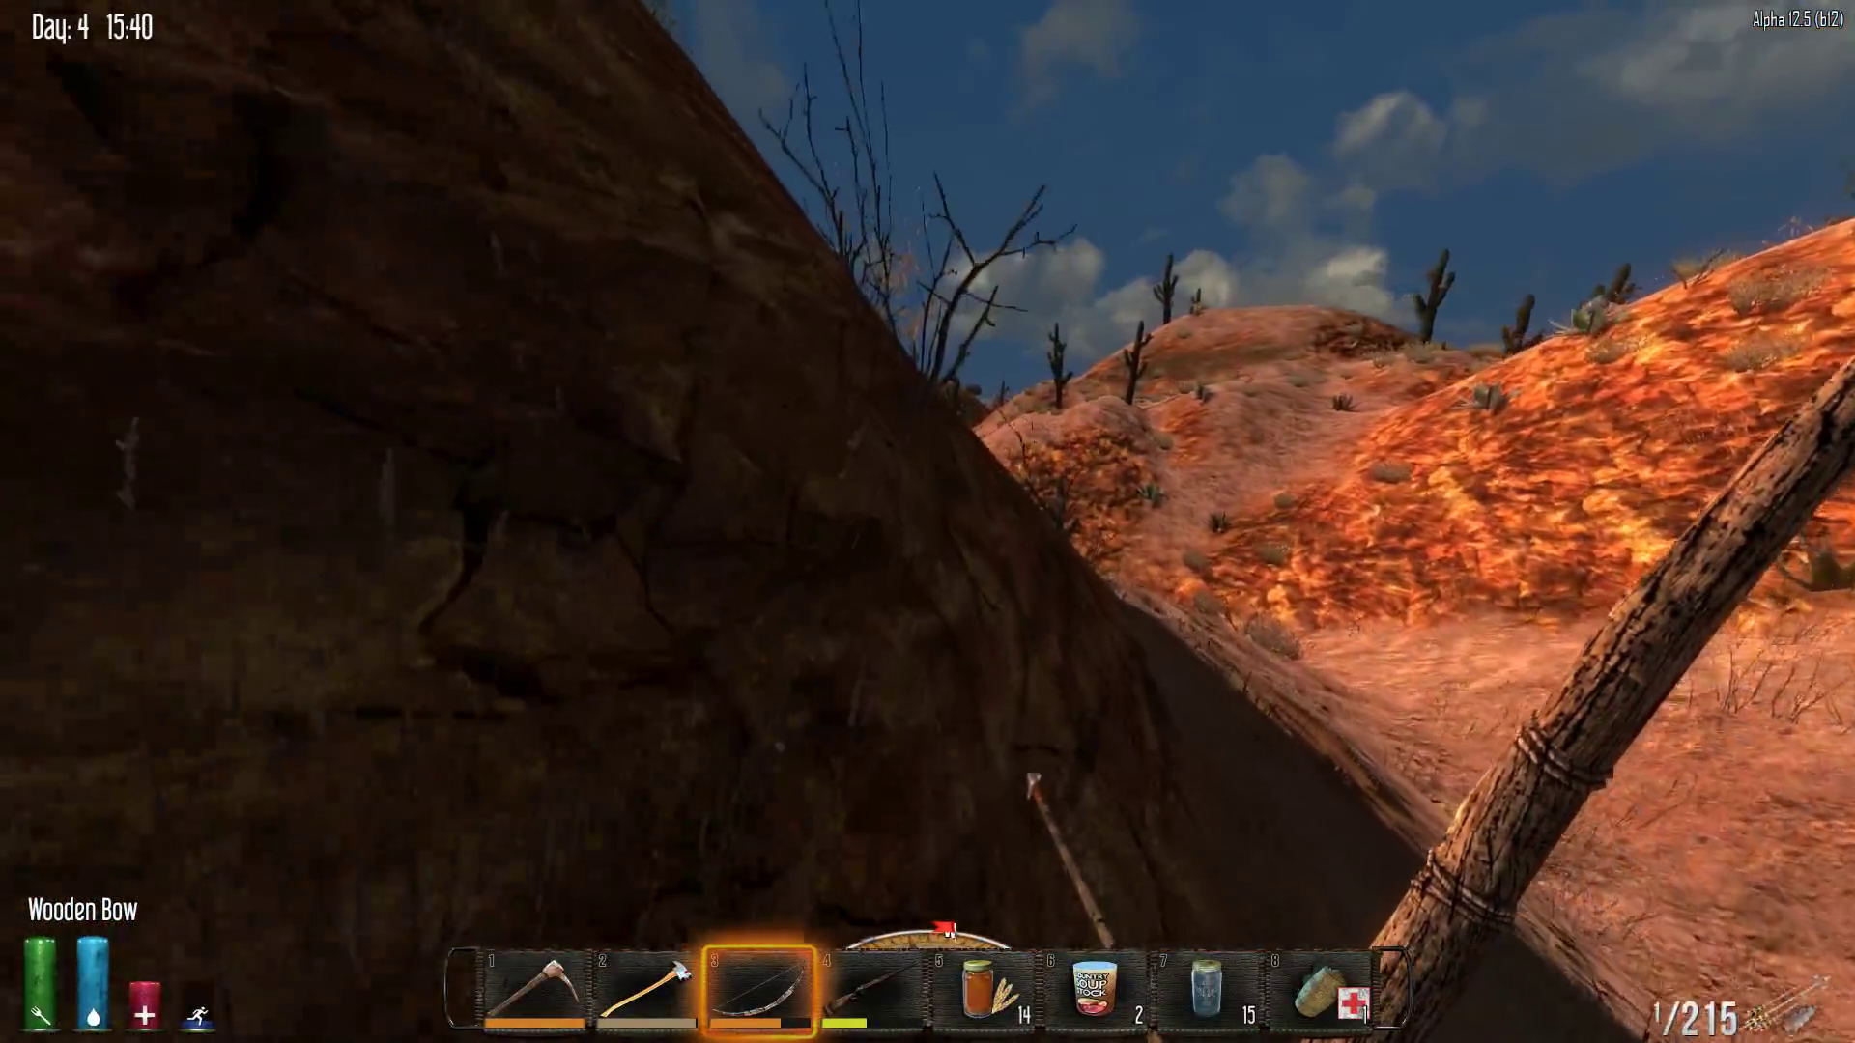
{"action": "key", "text": "w"}
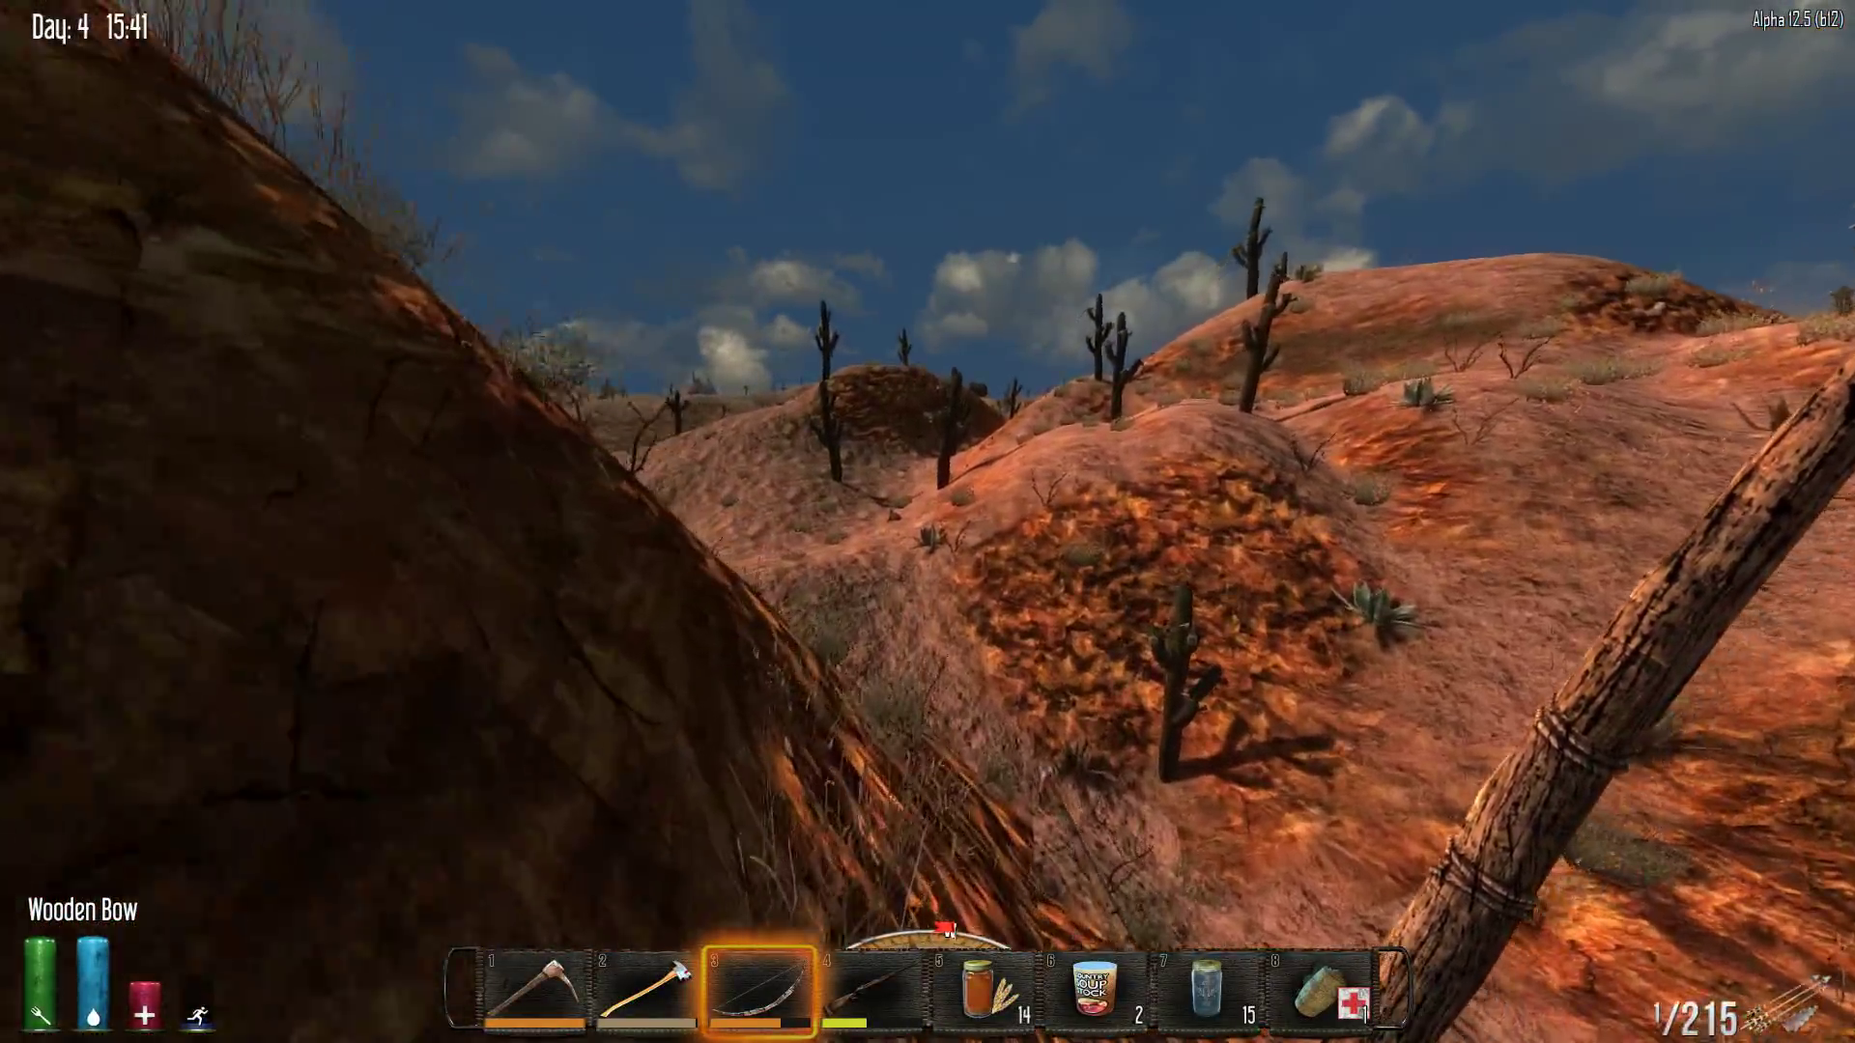
{"action": "key", "text": "w"}
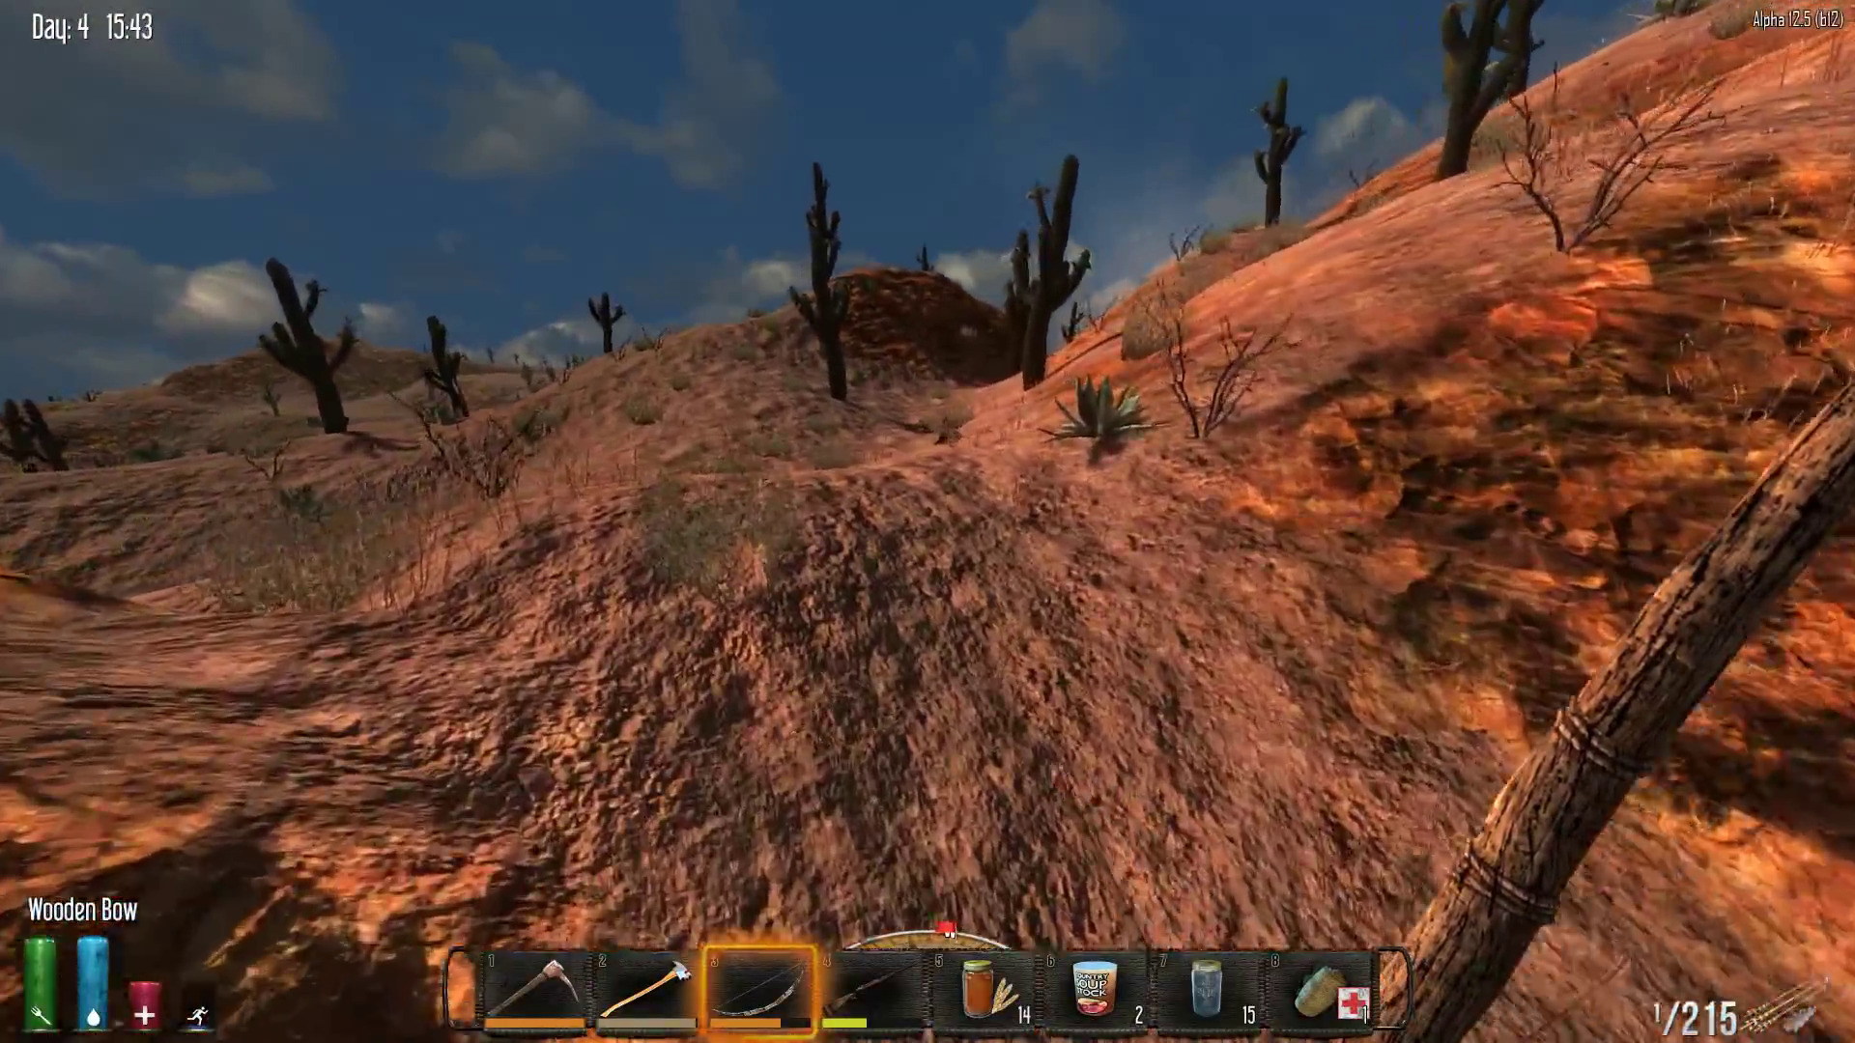
{"action": "key", "text": "w"}
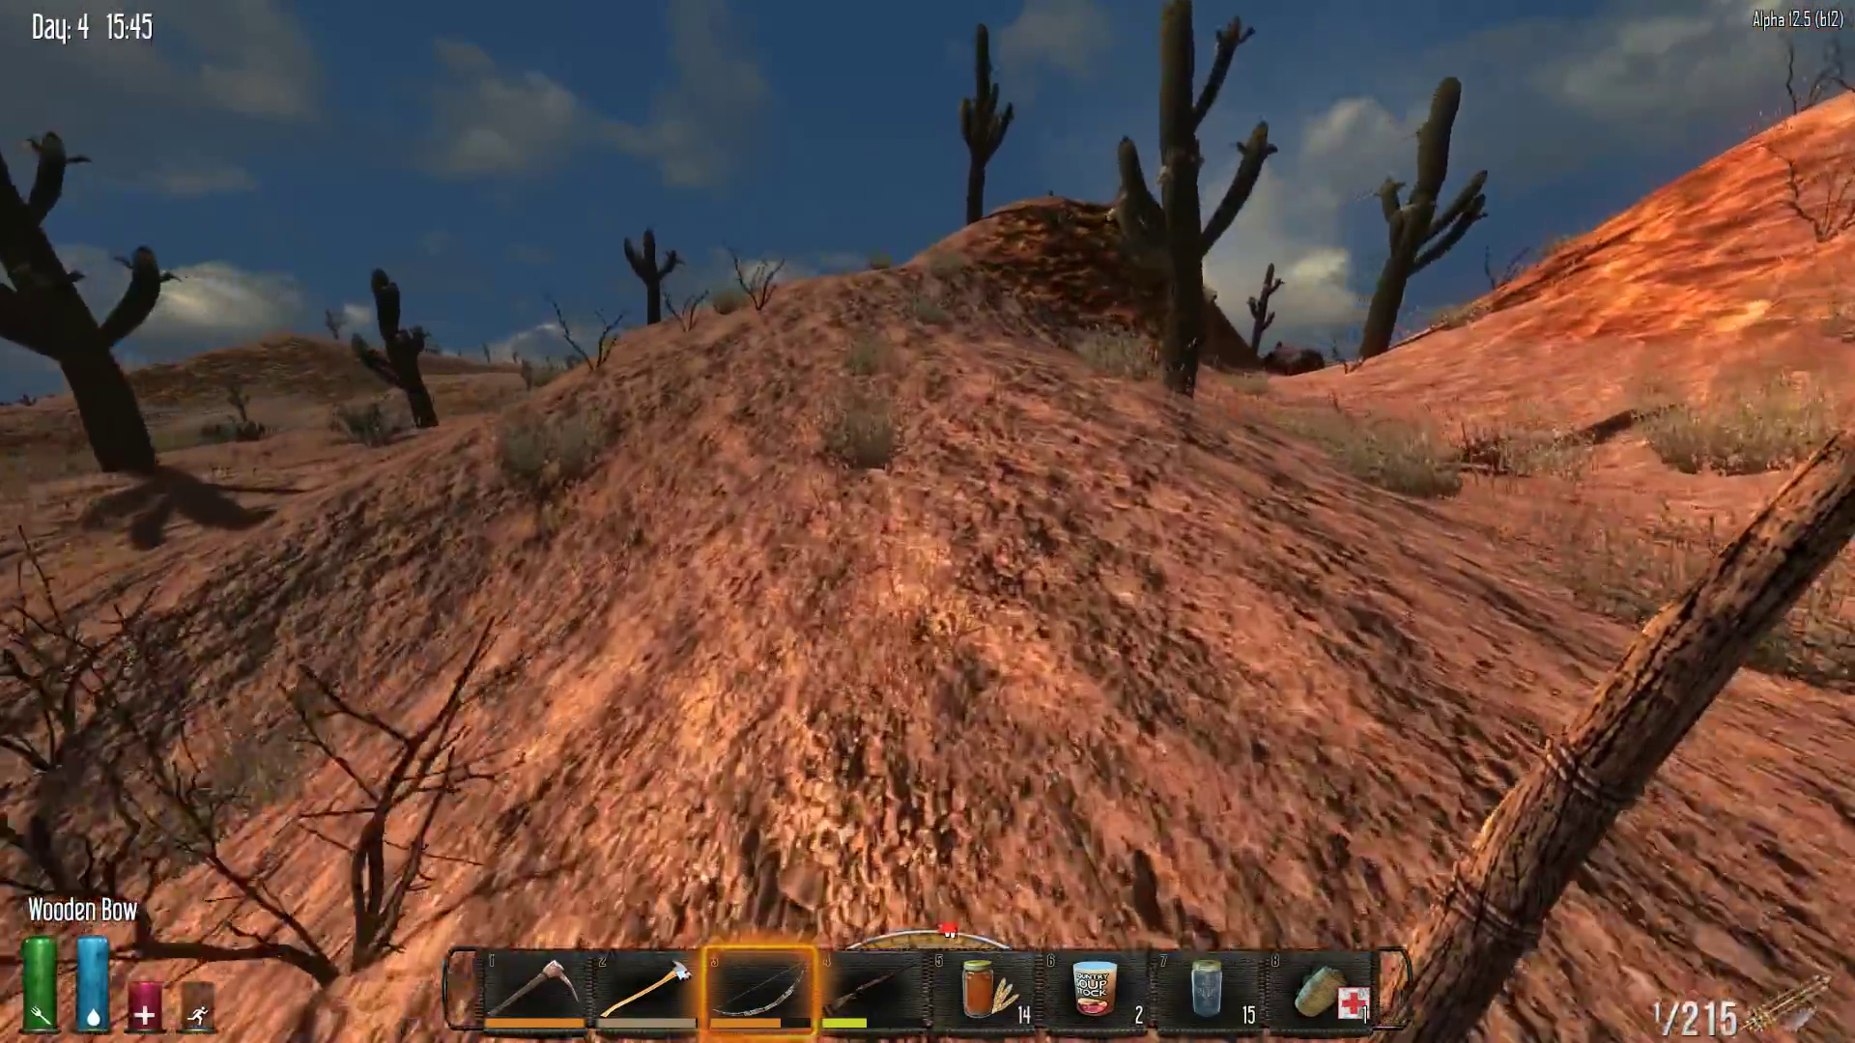
{"action": "key", "text": "w"}
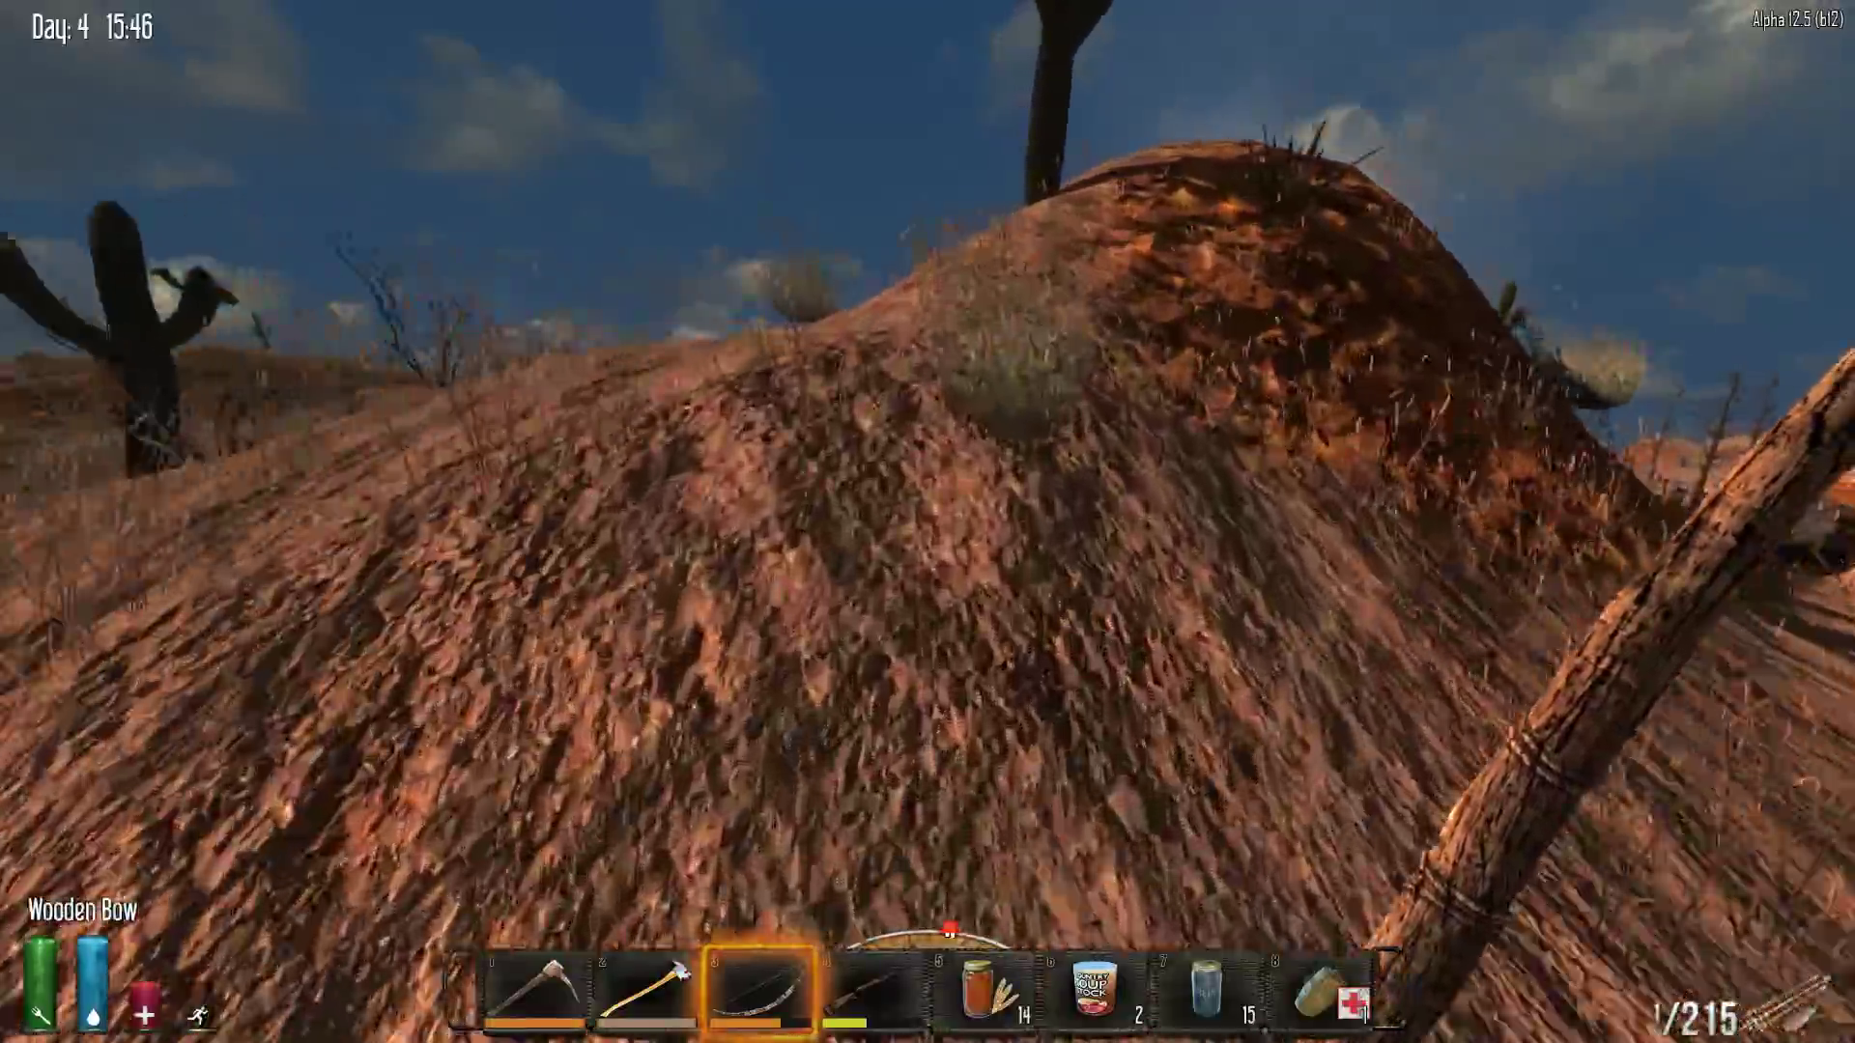
{"action": "key", "text": "w"}
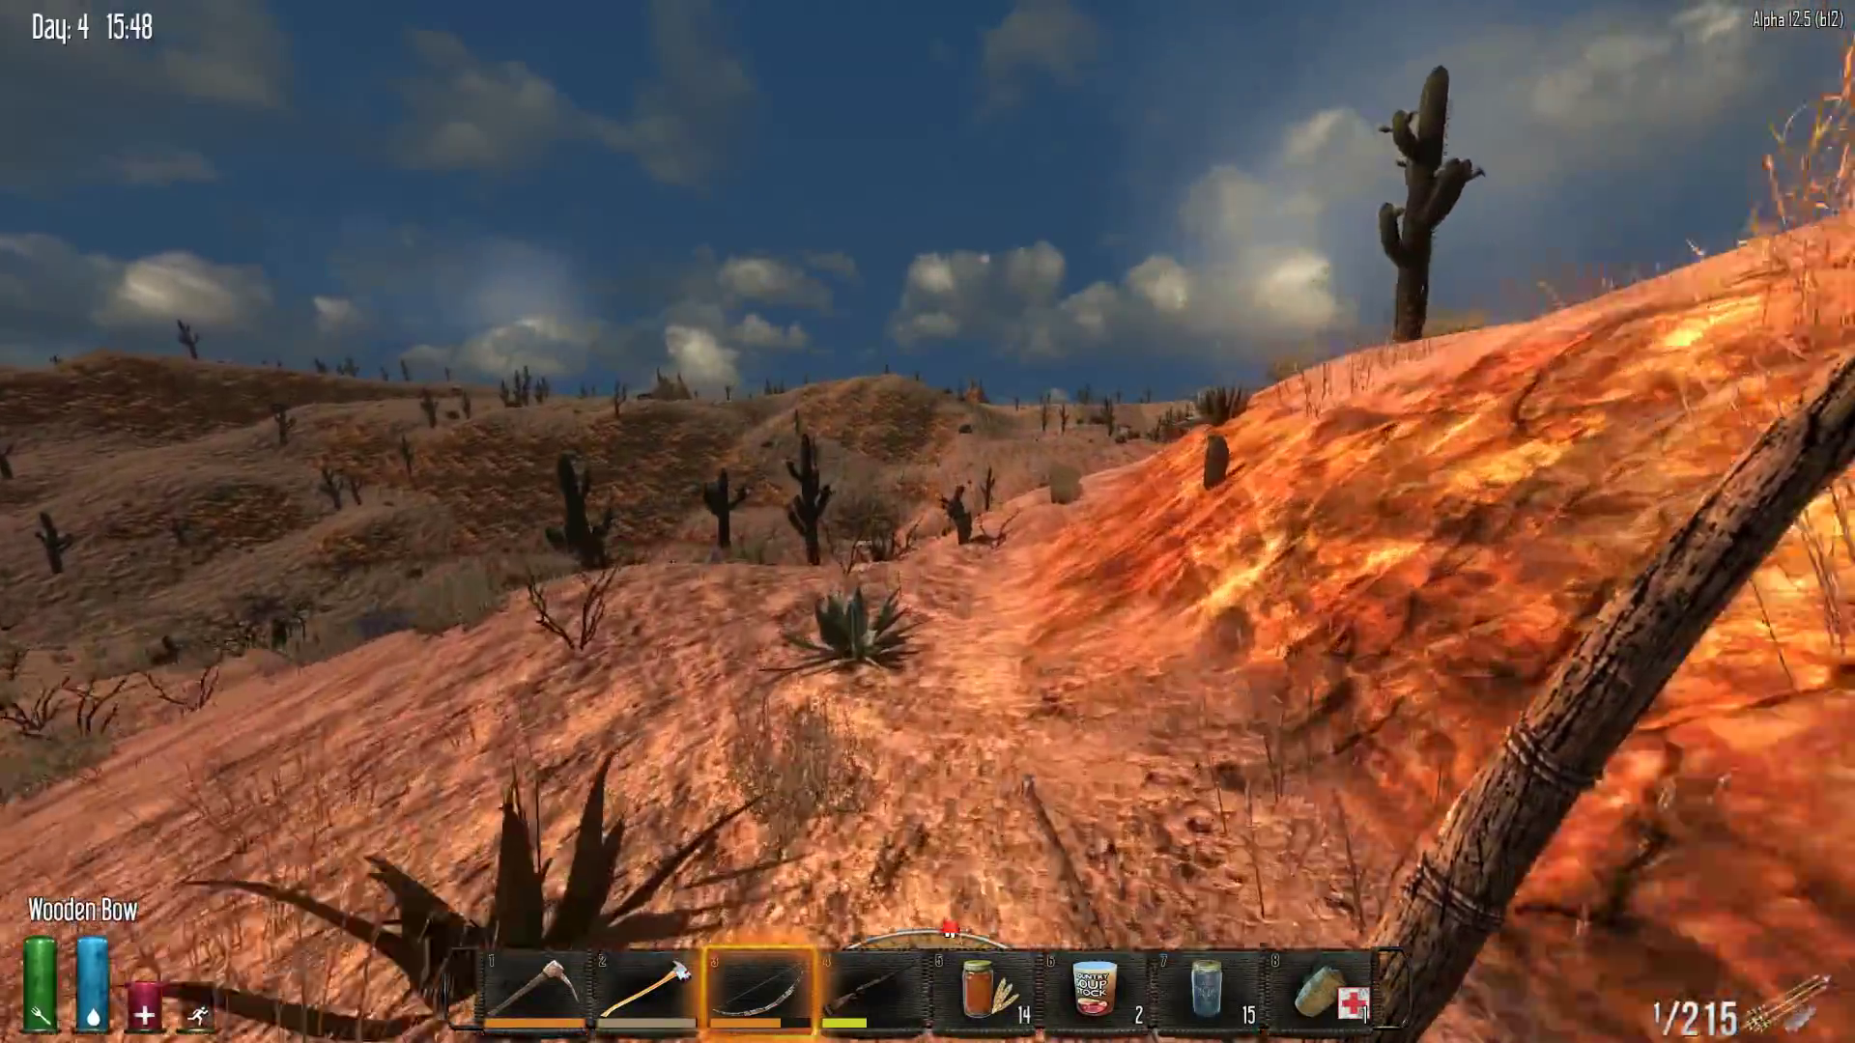
{"action": "key", "text": "w"}
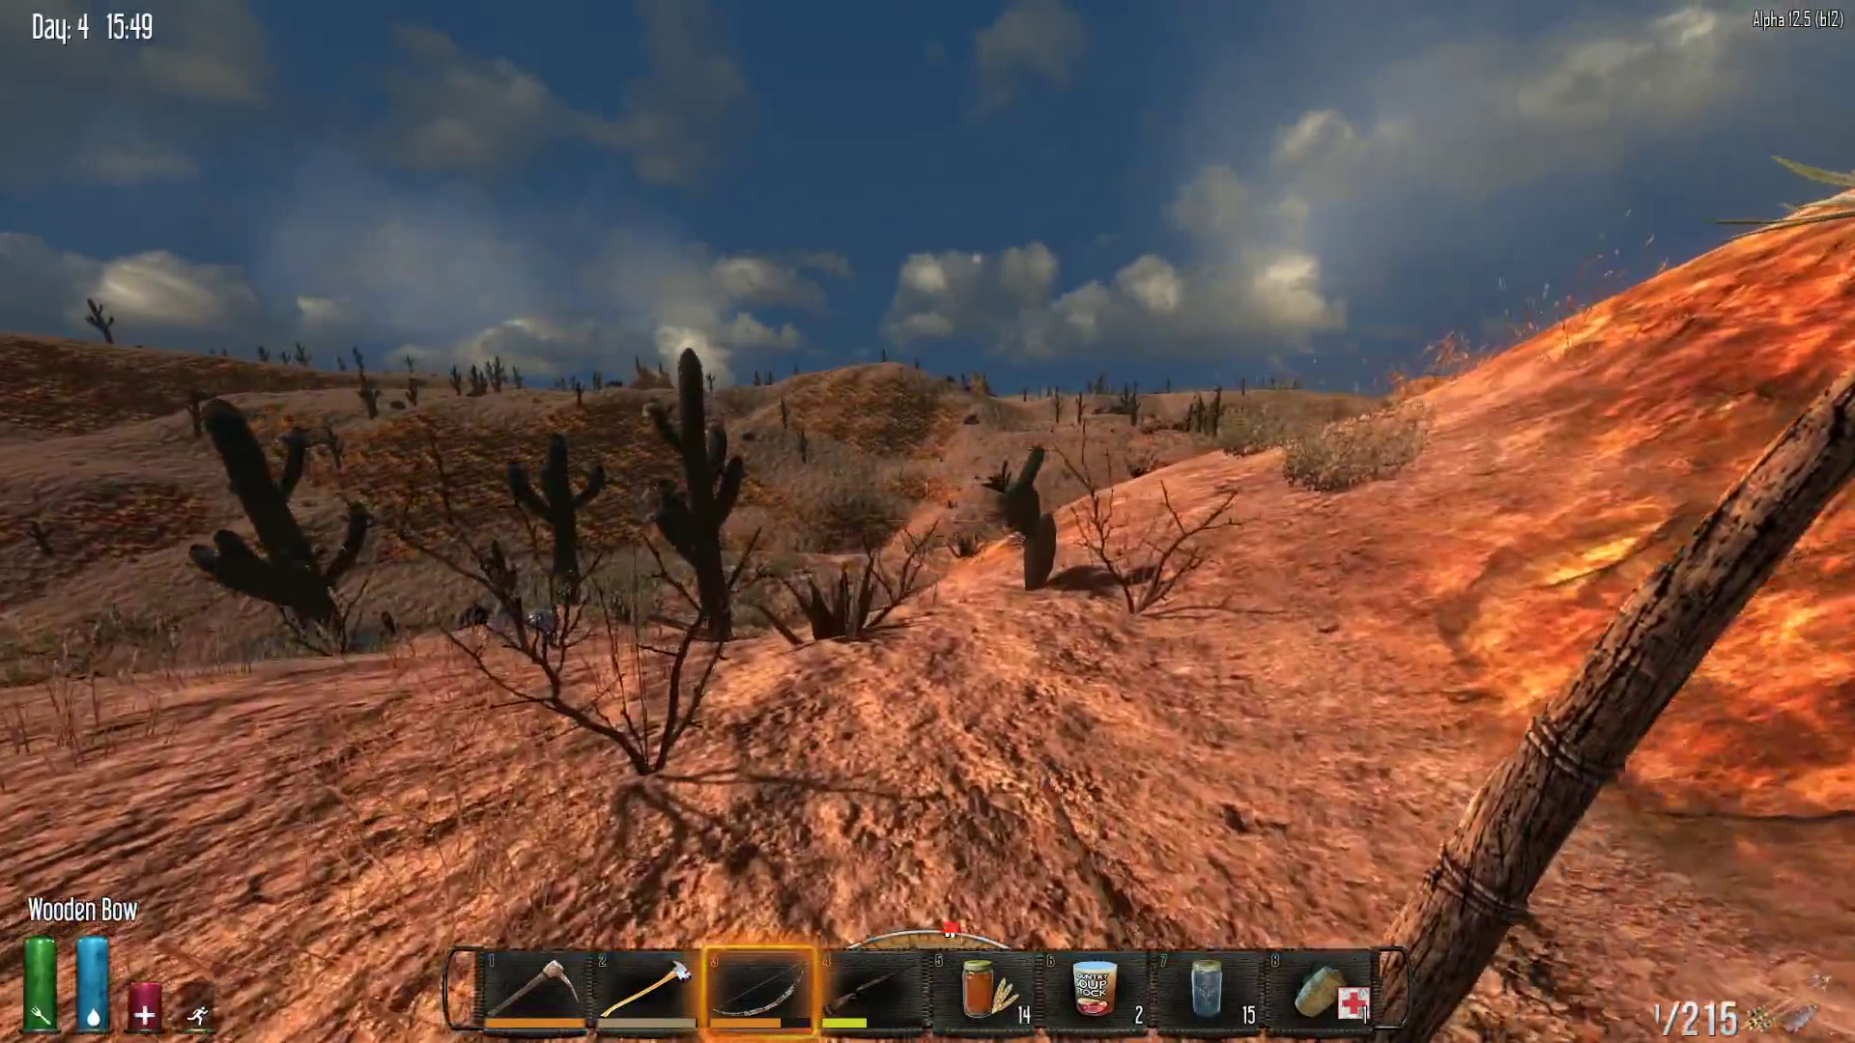
{"action": "key", "text": "w"}
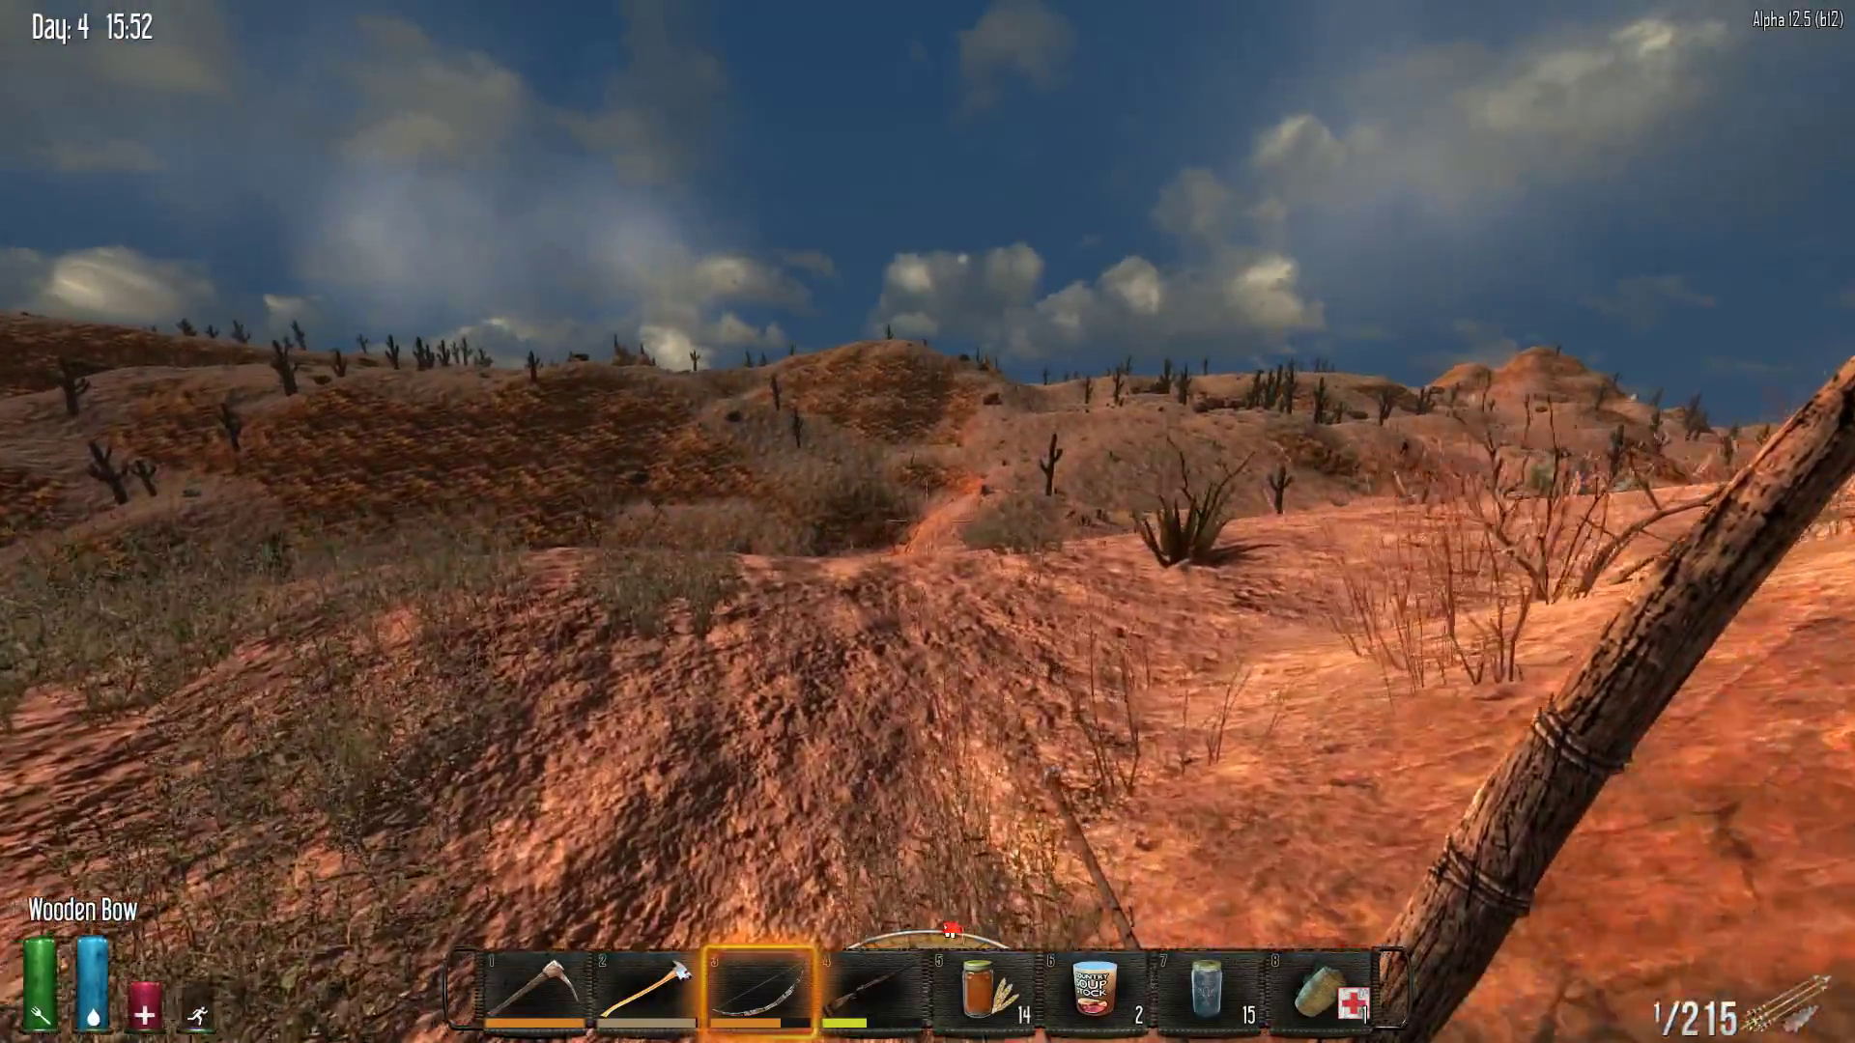
{"action": "key", "text": "w"}
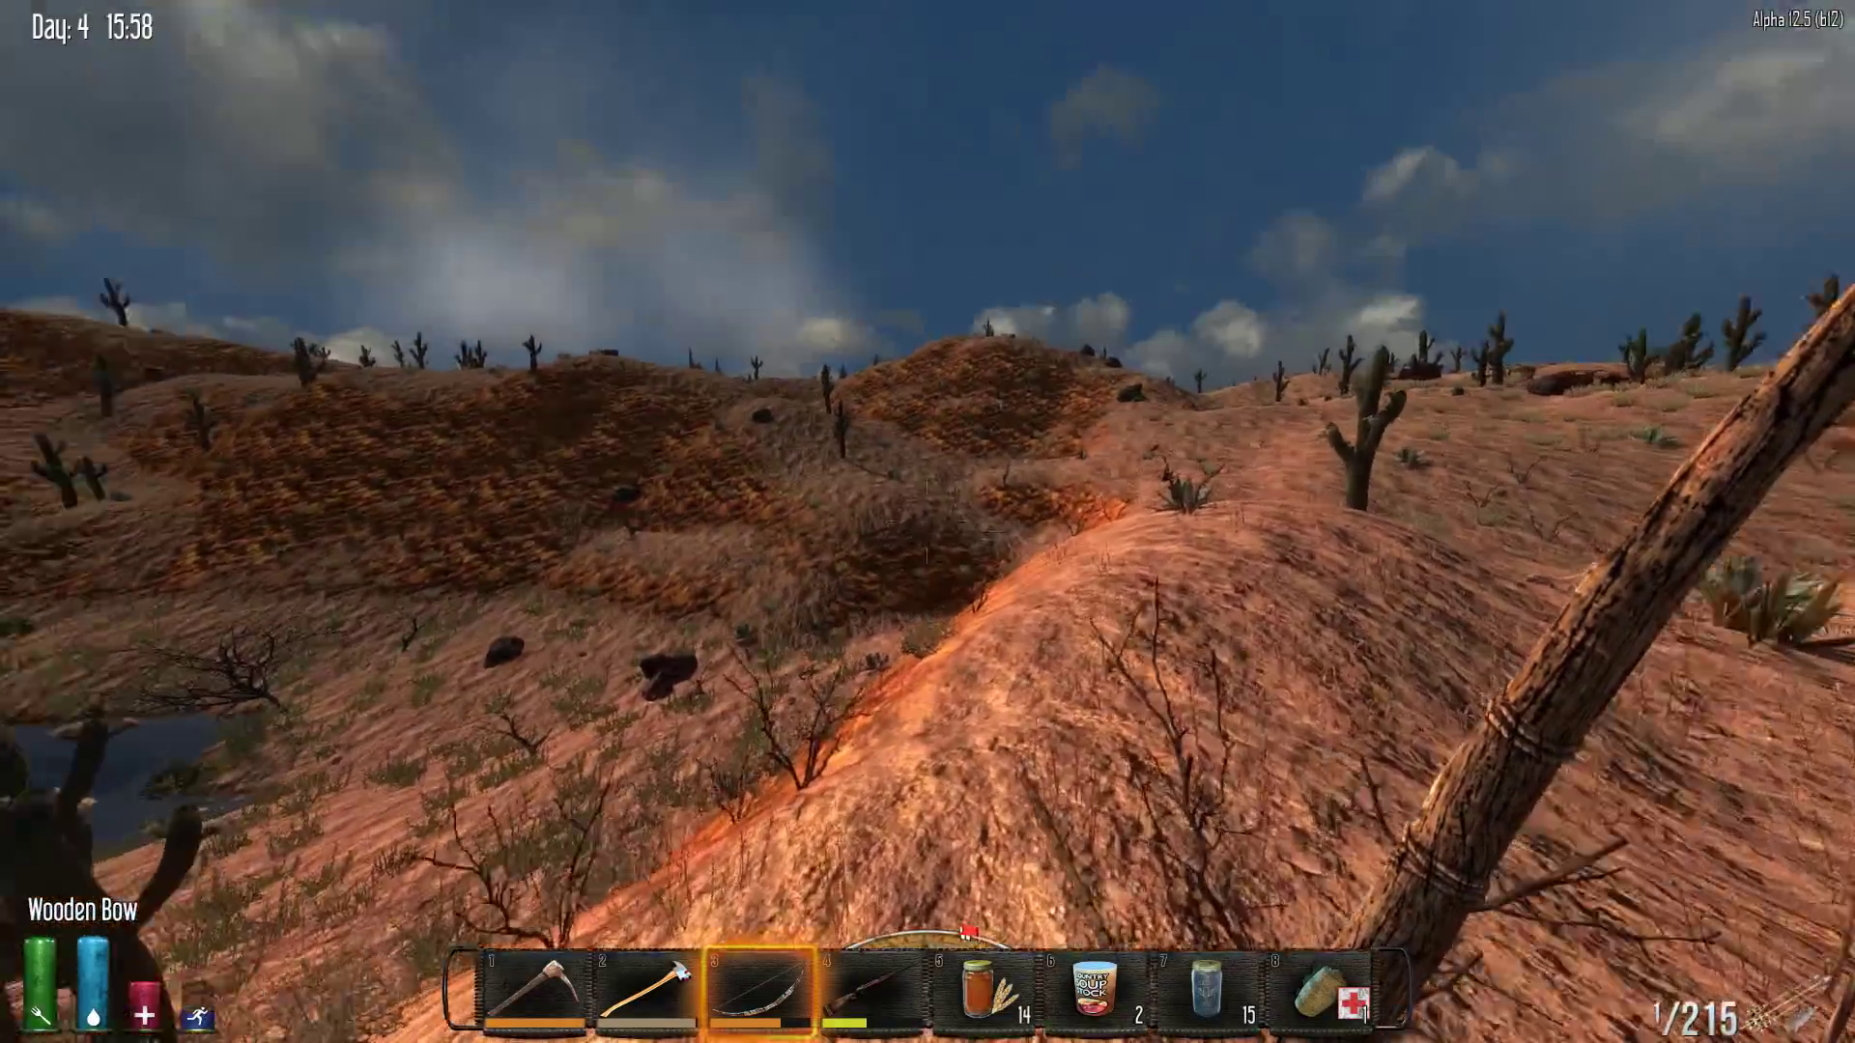
{"action": "key", "text": "w"}
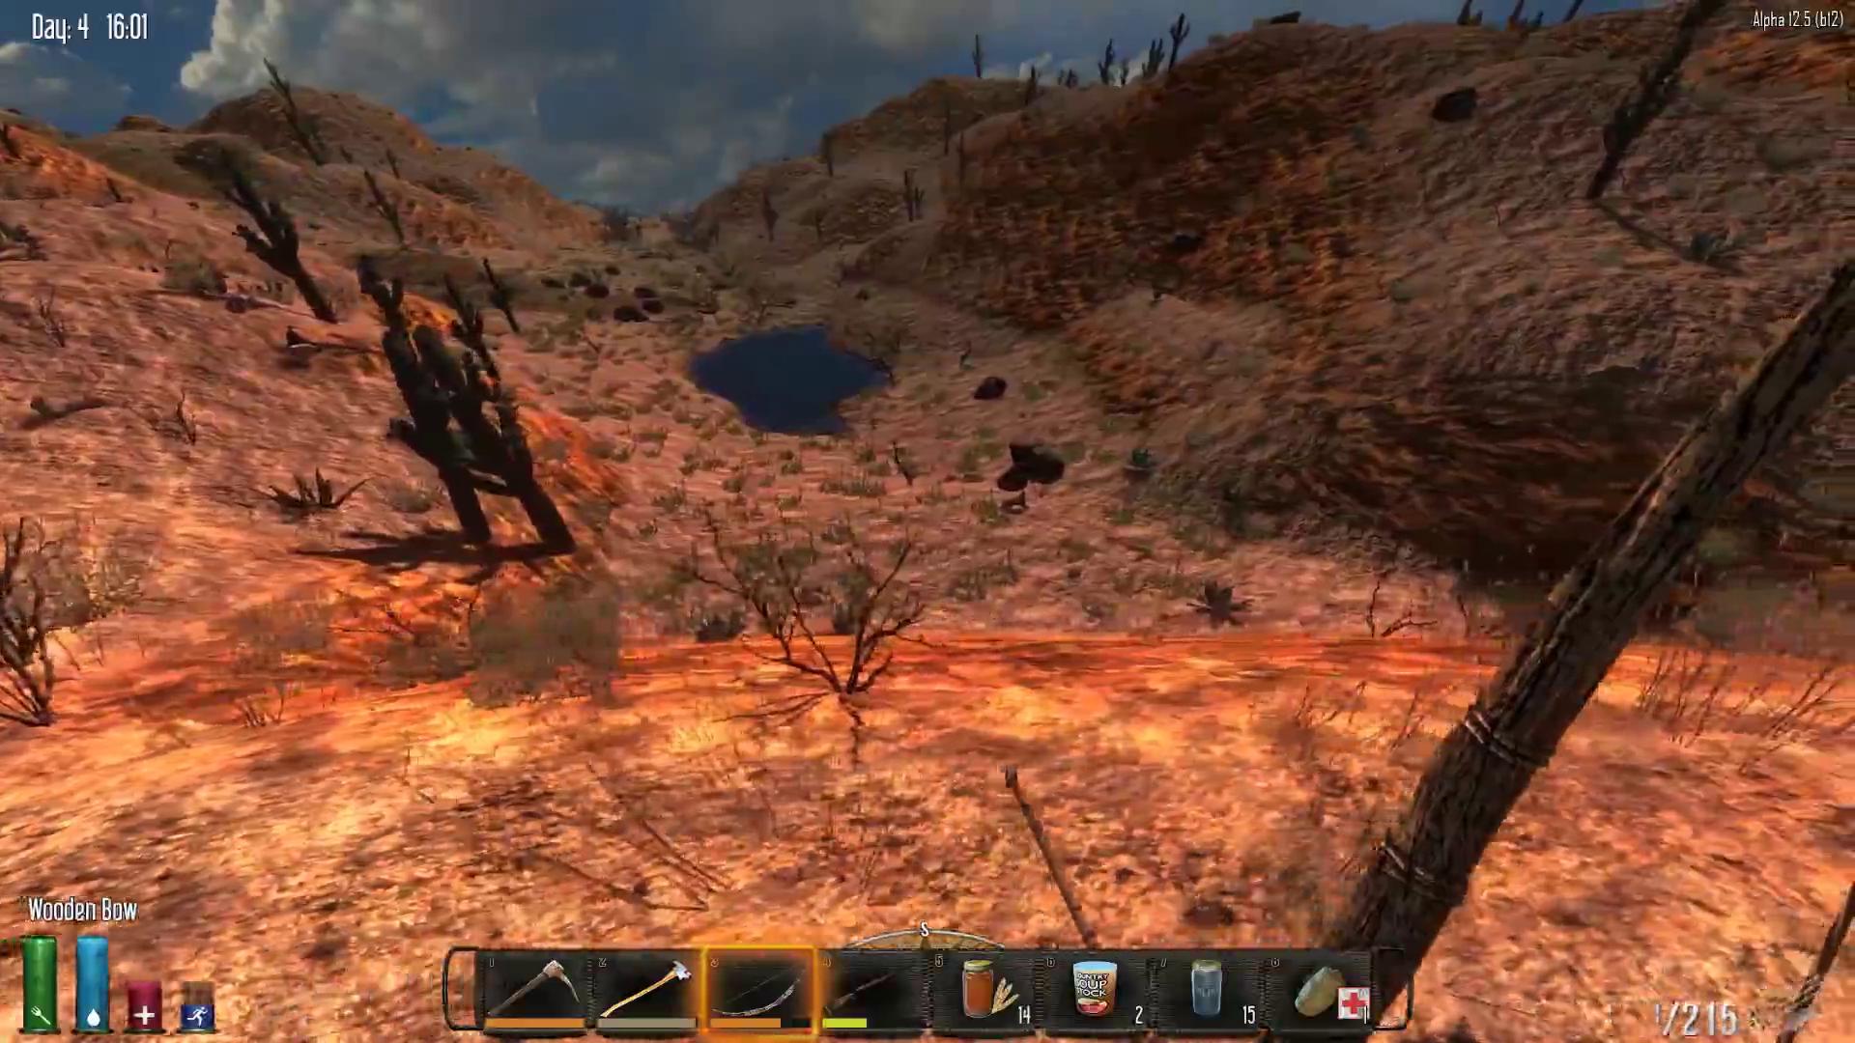
Climb past the agave onto the plain, pass the rock spire, and open the map
{"action": "key", "text": "w"}
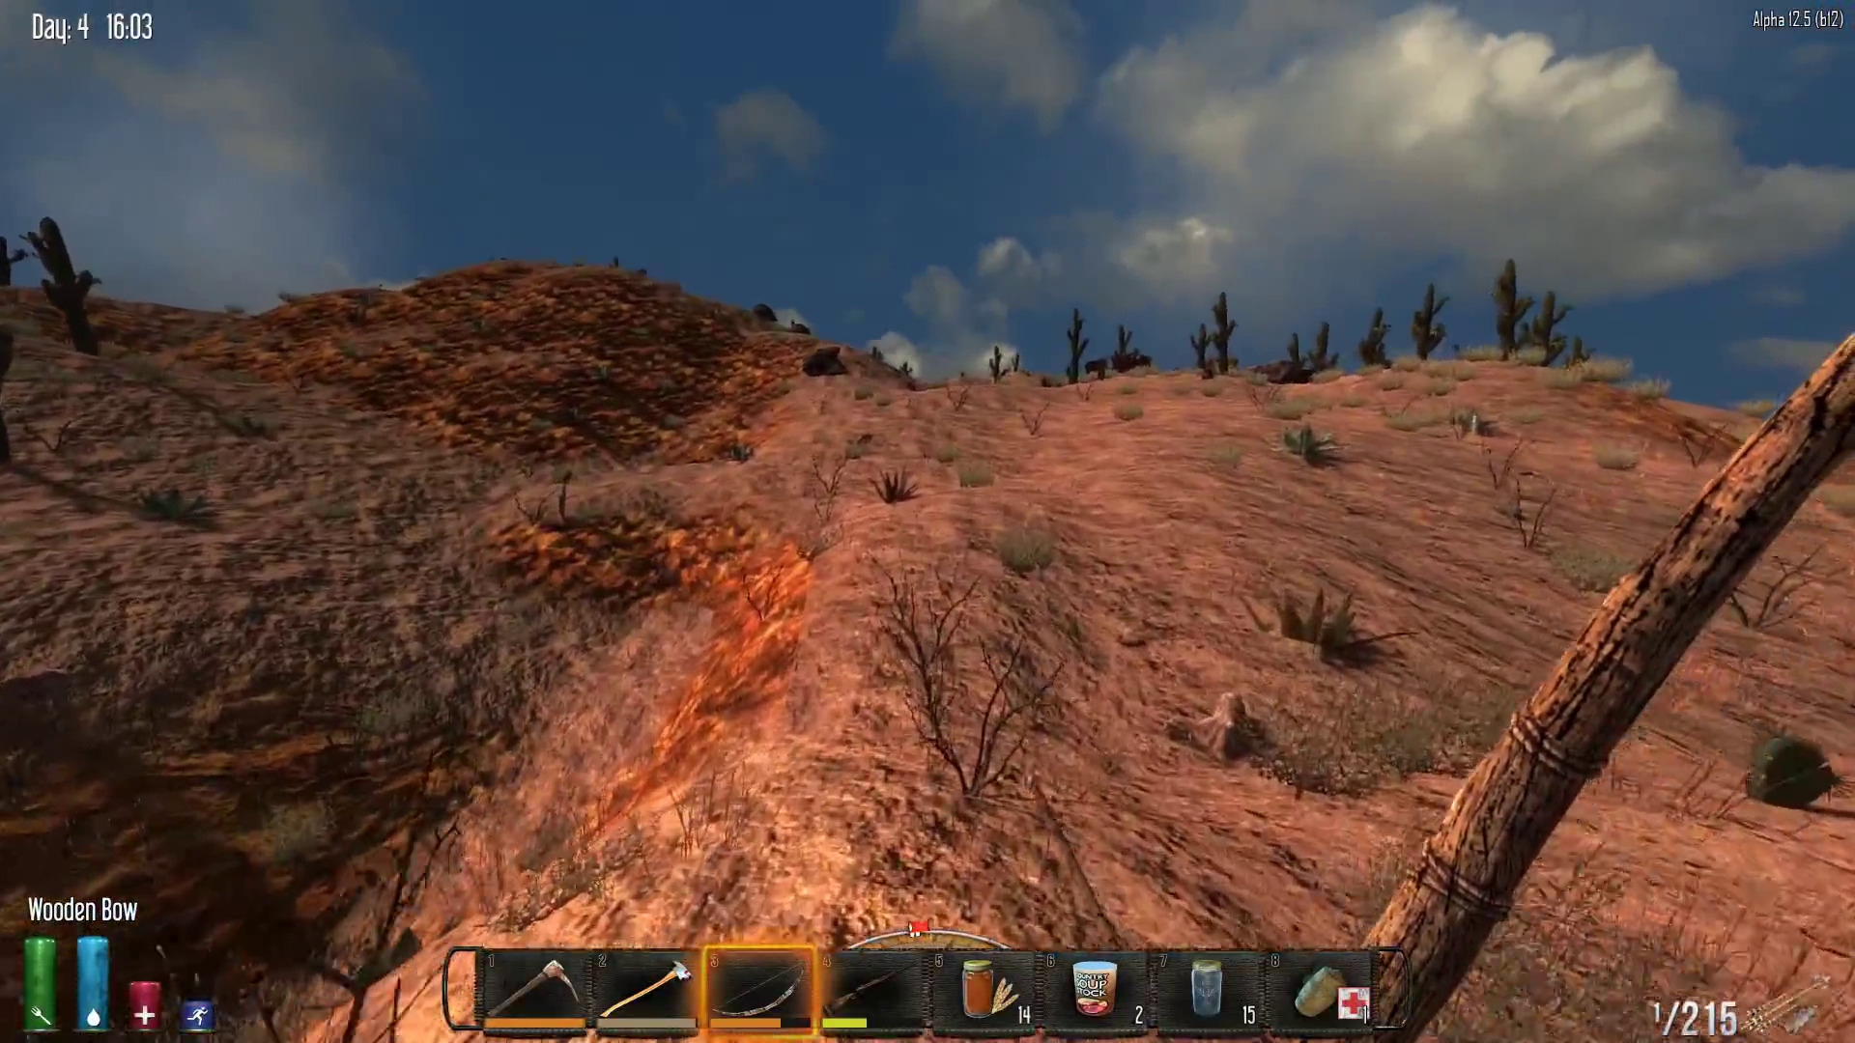
{"action": "key", "text": "w"}
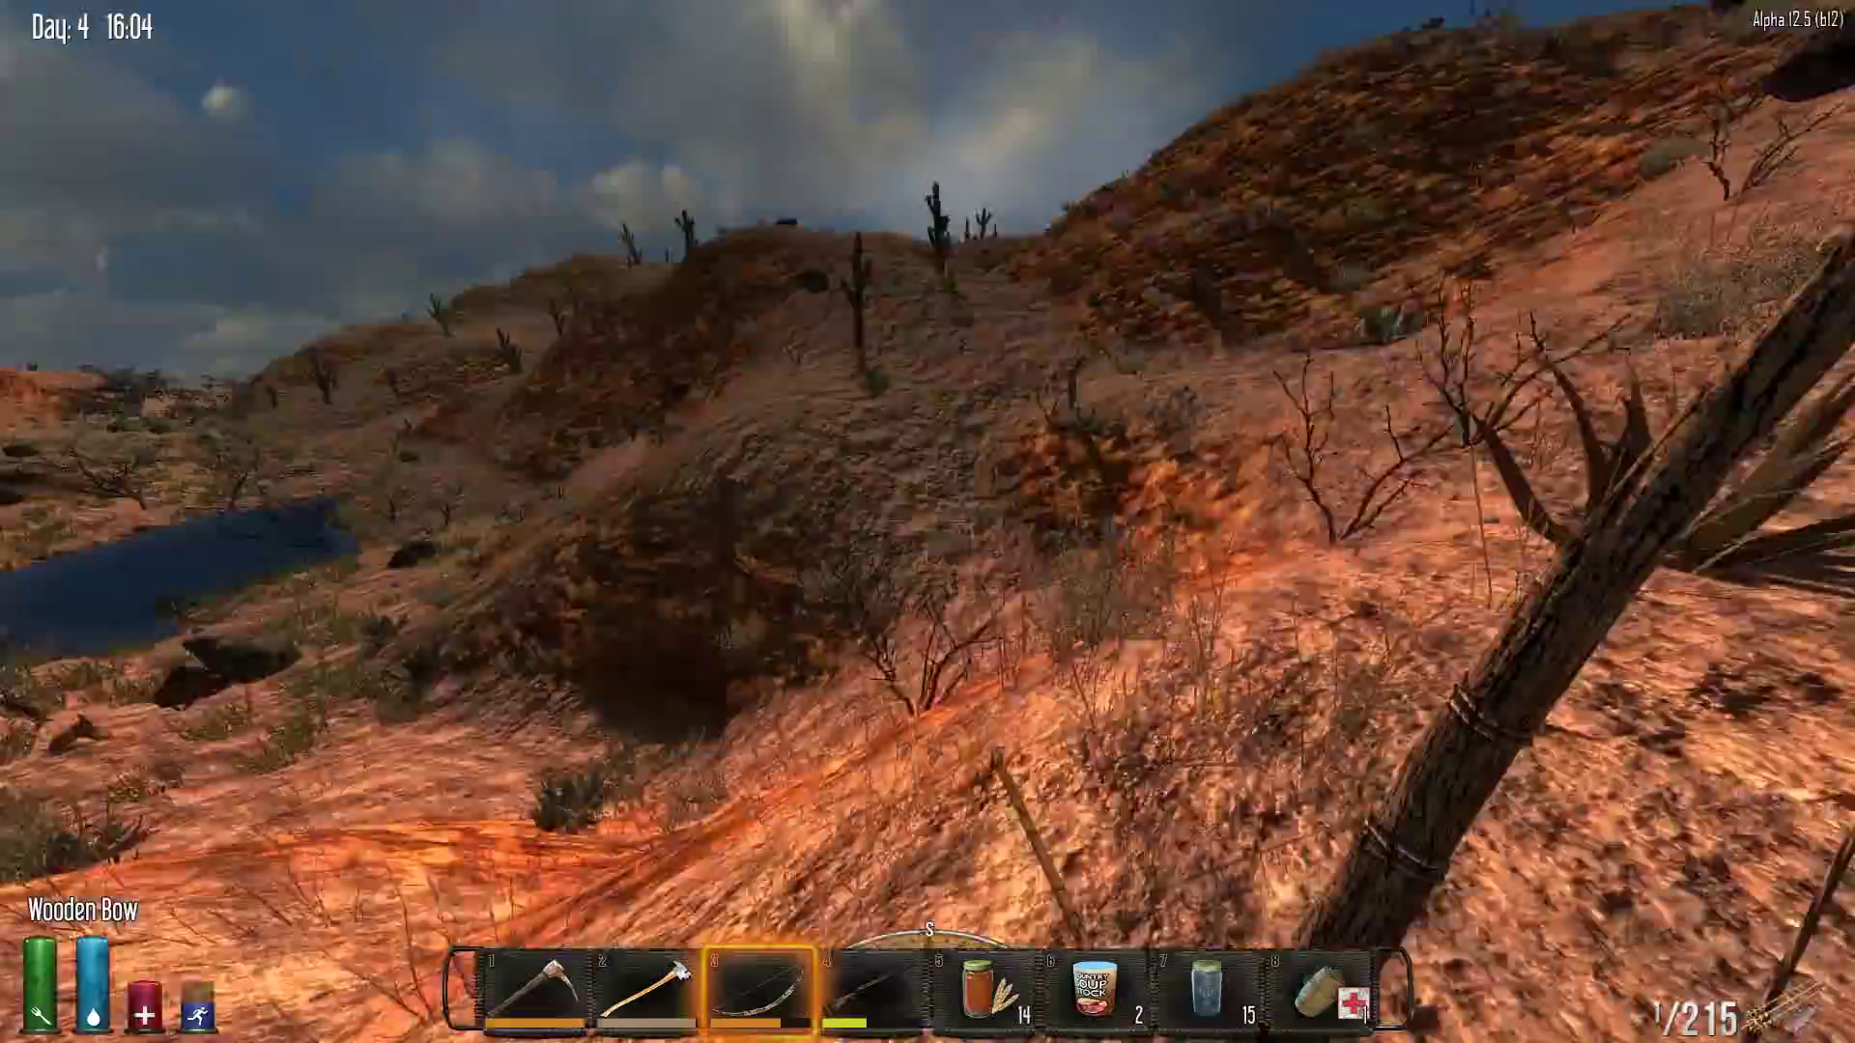
{"action": "key", "text": "w"}
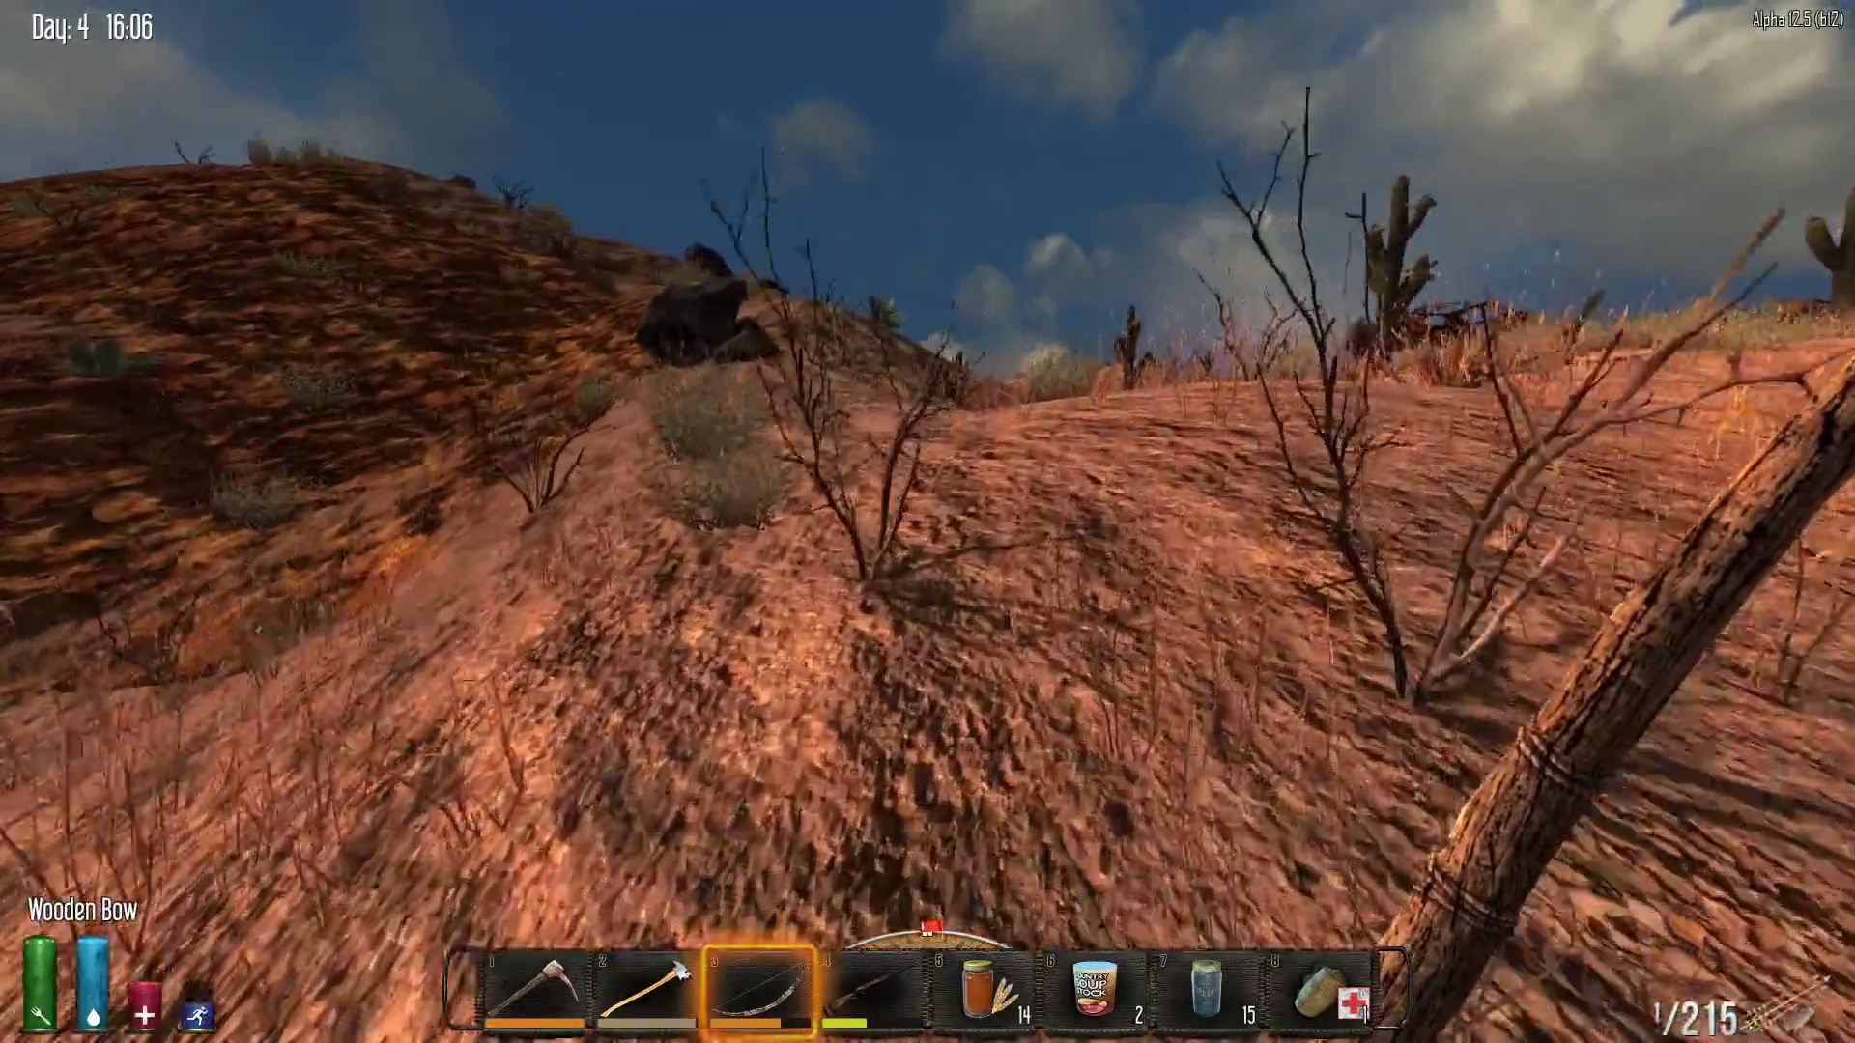
{"action": "key", "text": "w"}
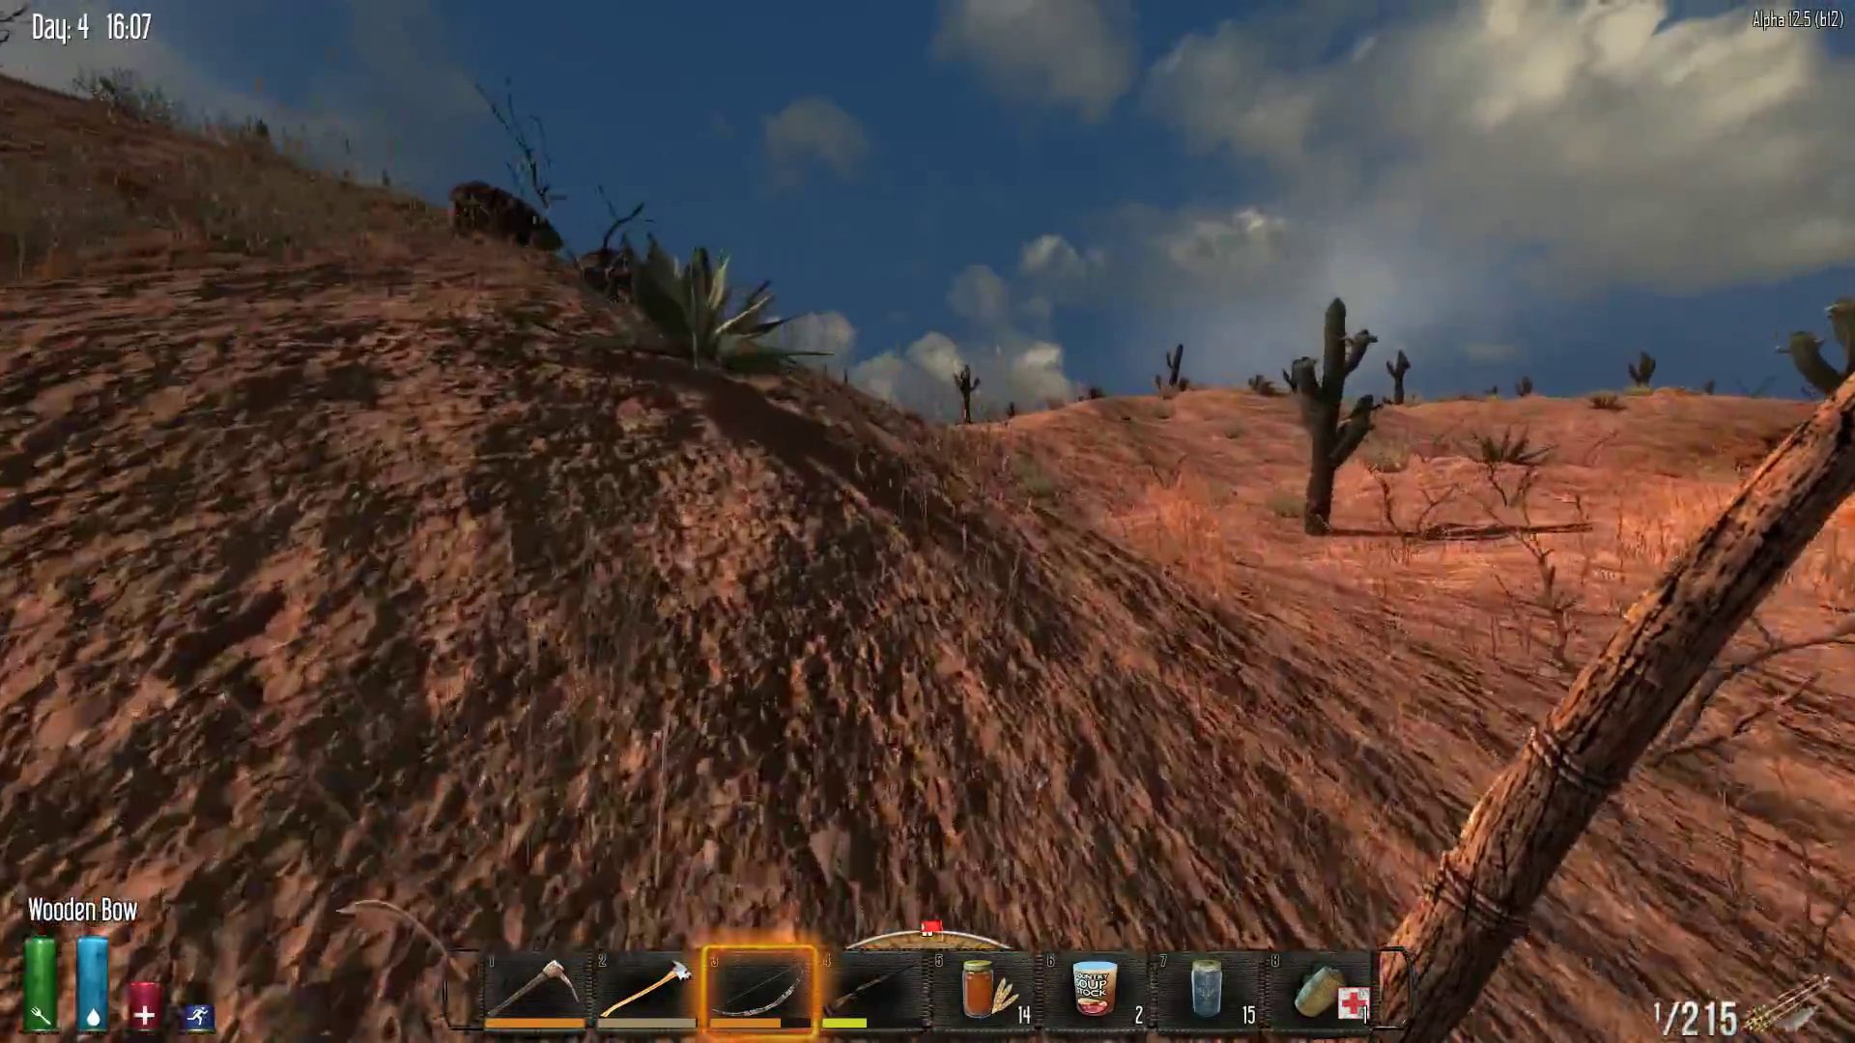
{"action": "key", "text": "w"}
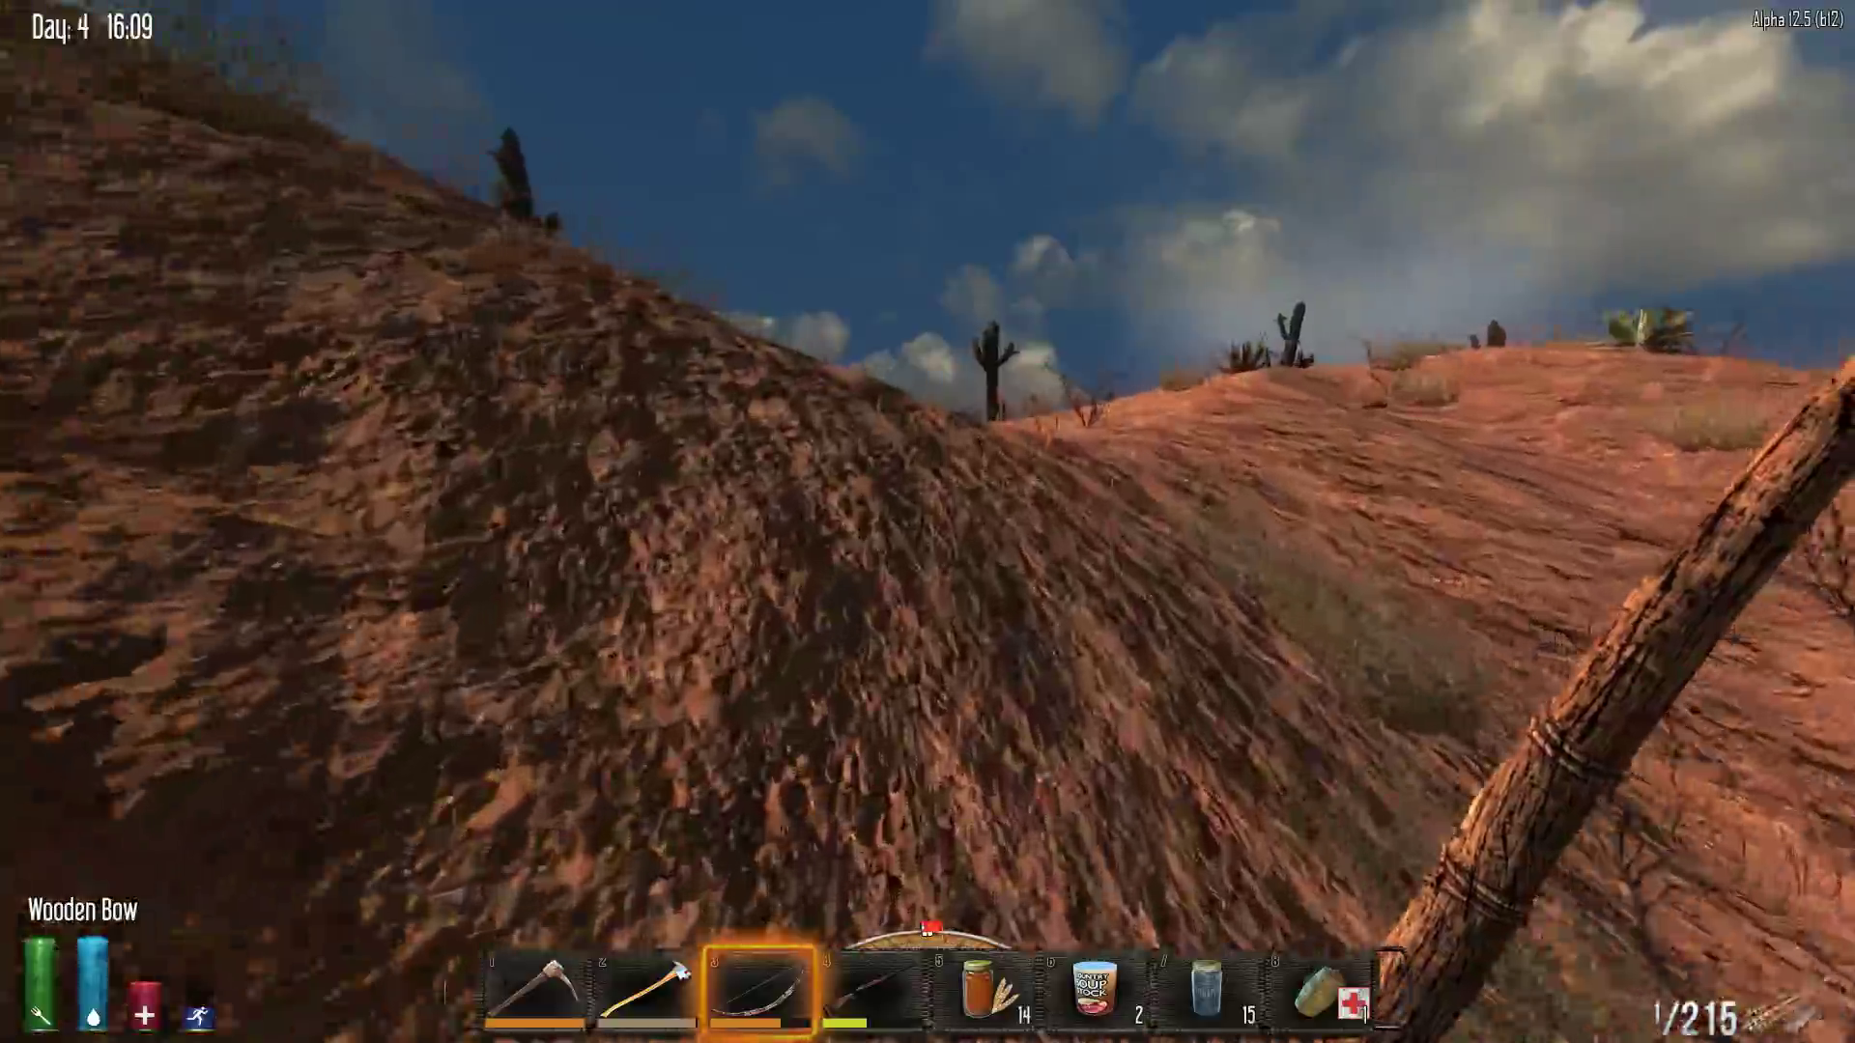
{"action": "key", "text": "w"}
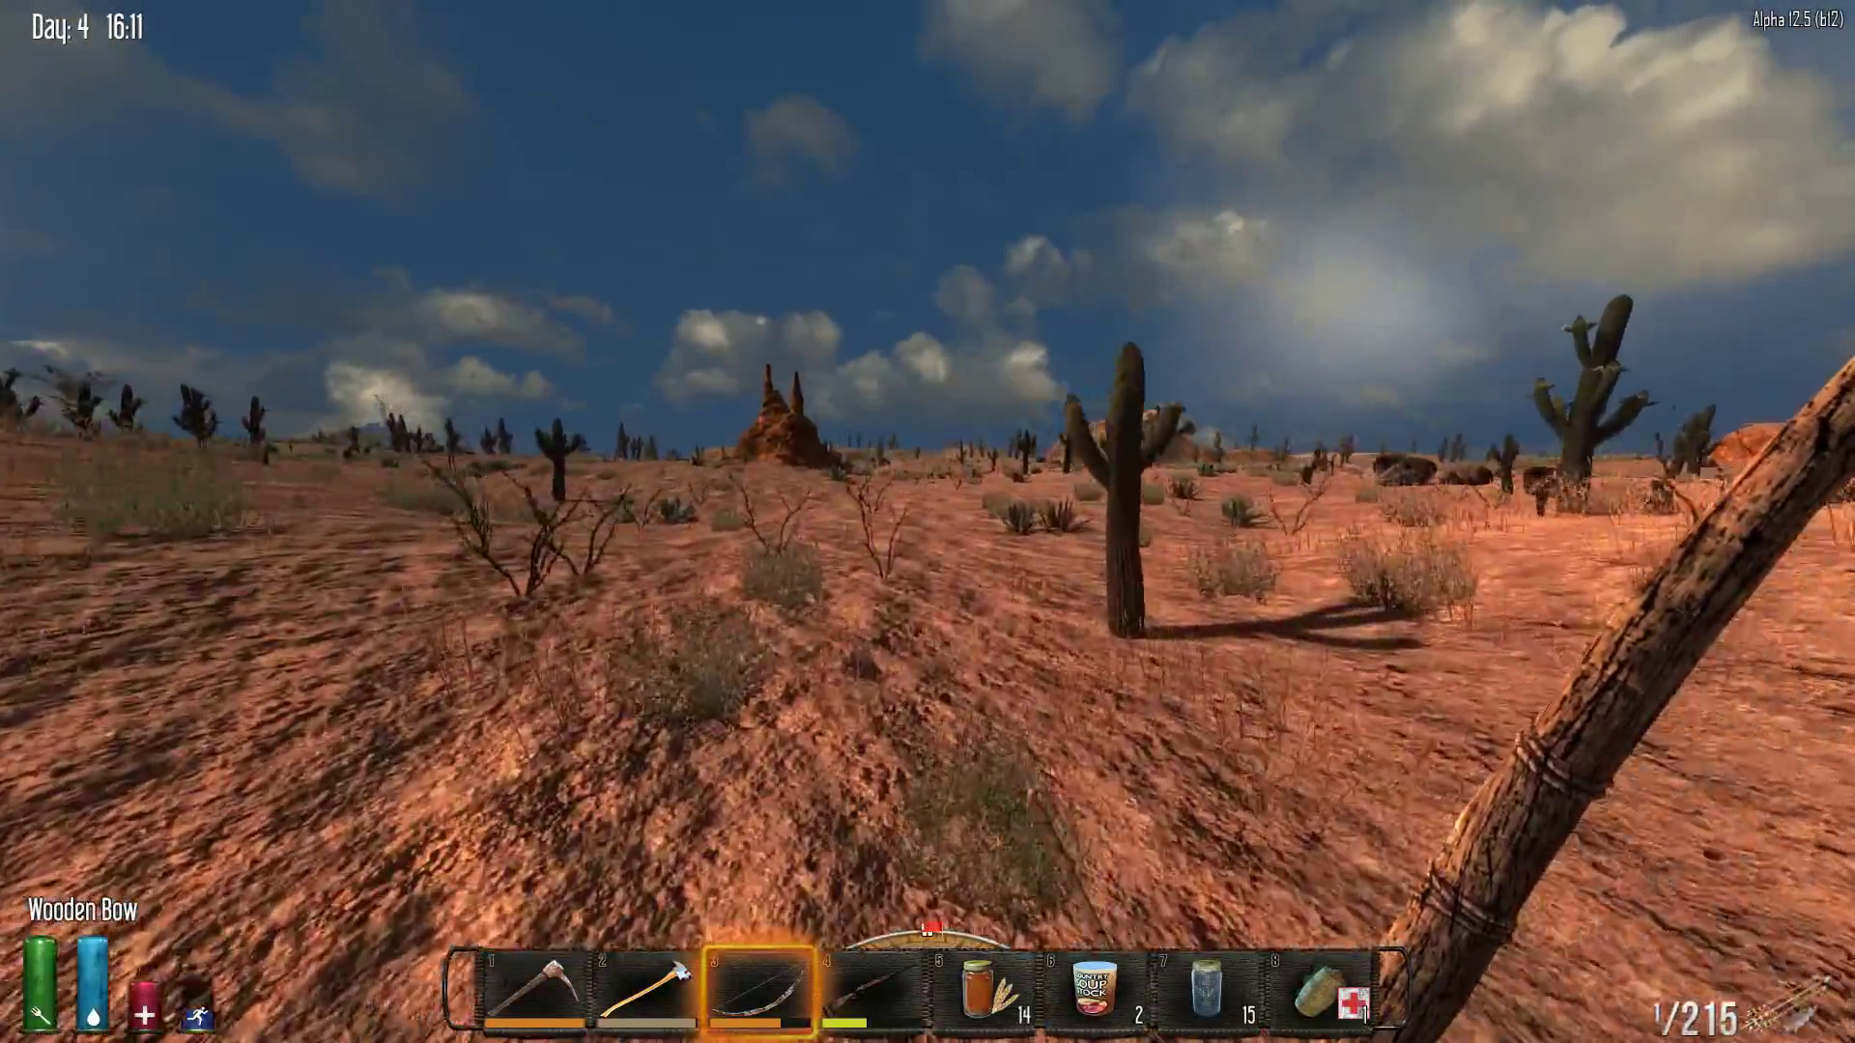
{"action": "key", "text": "w"}
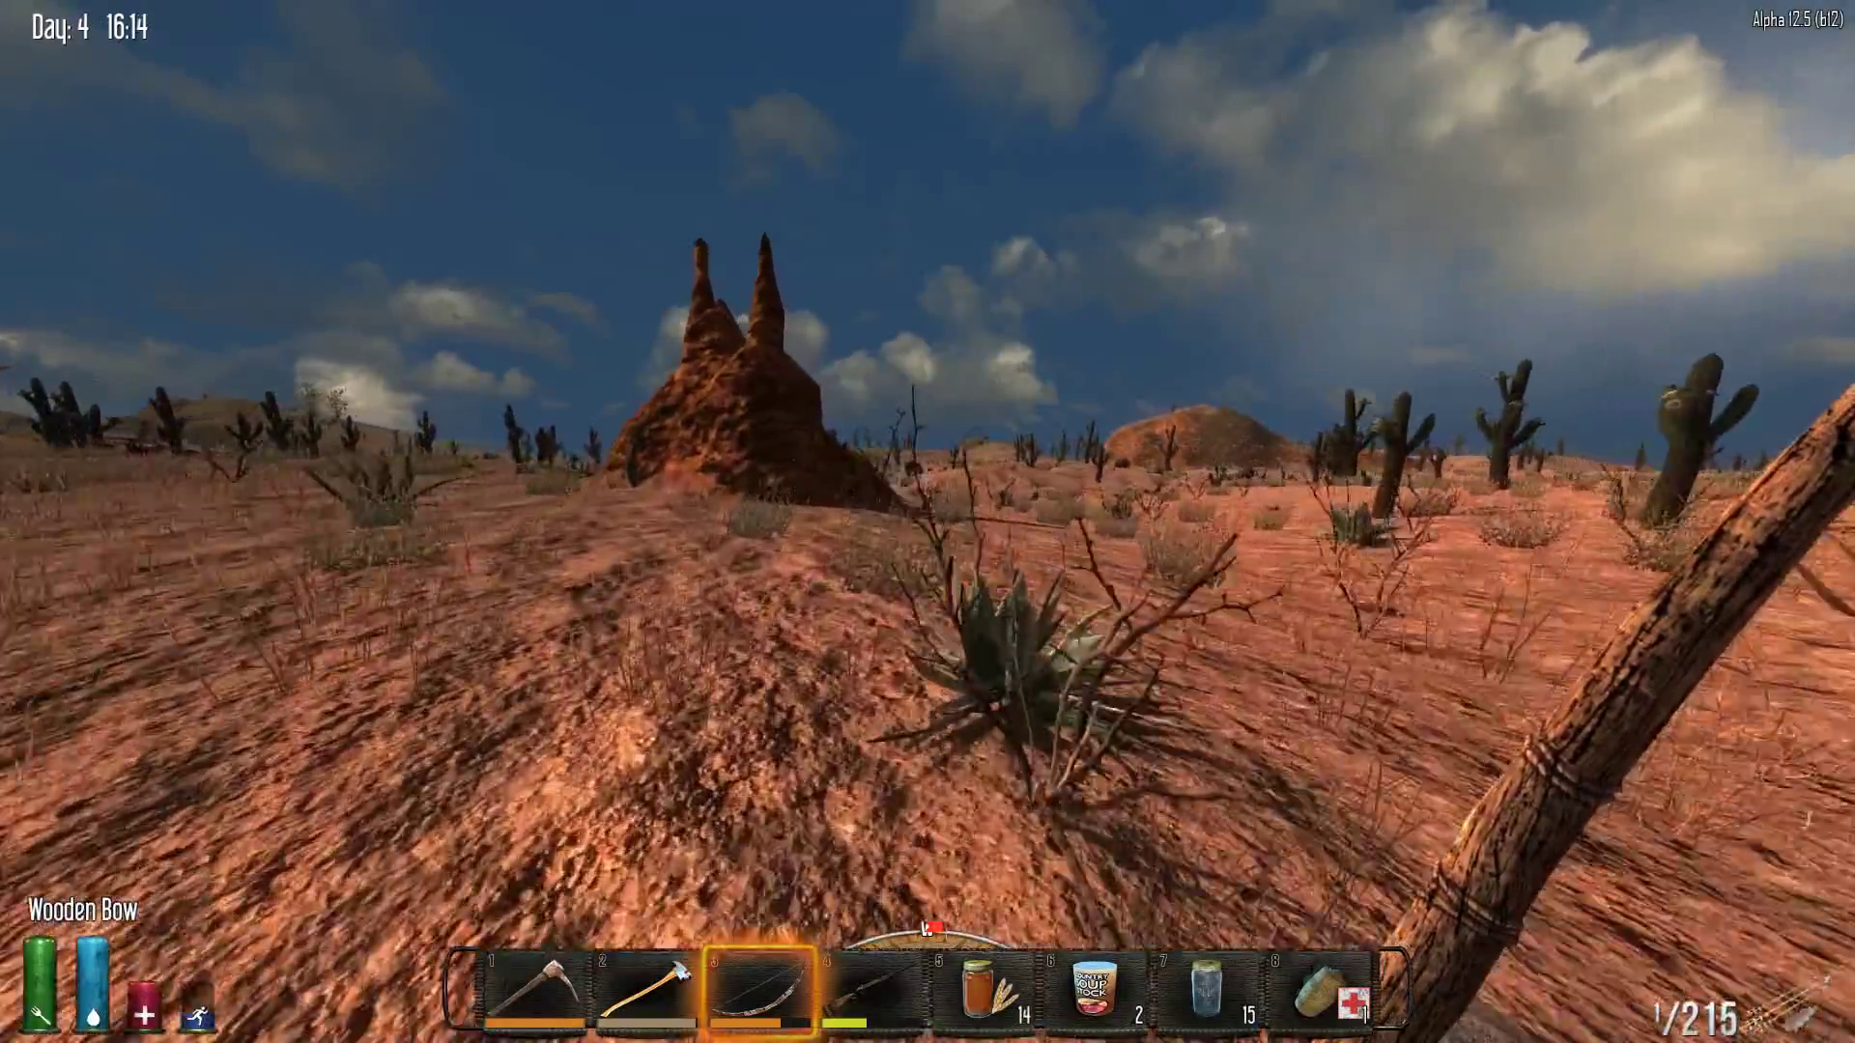
{"action": "key", "text": "w"}
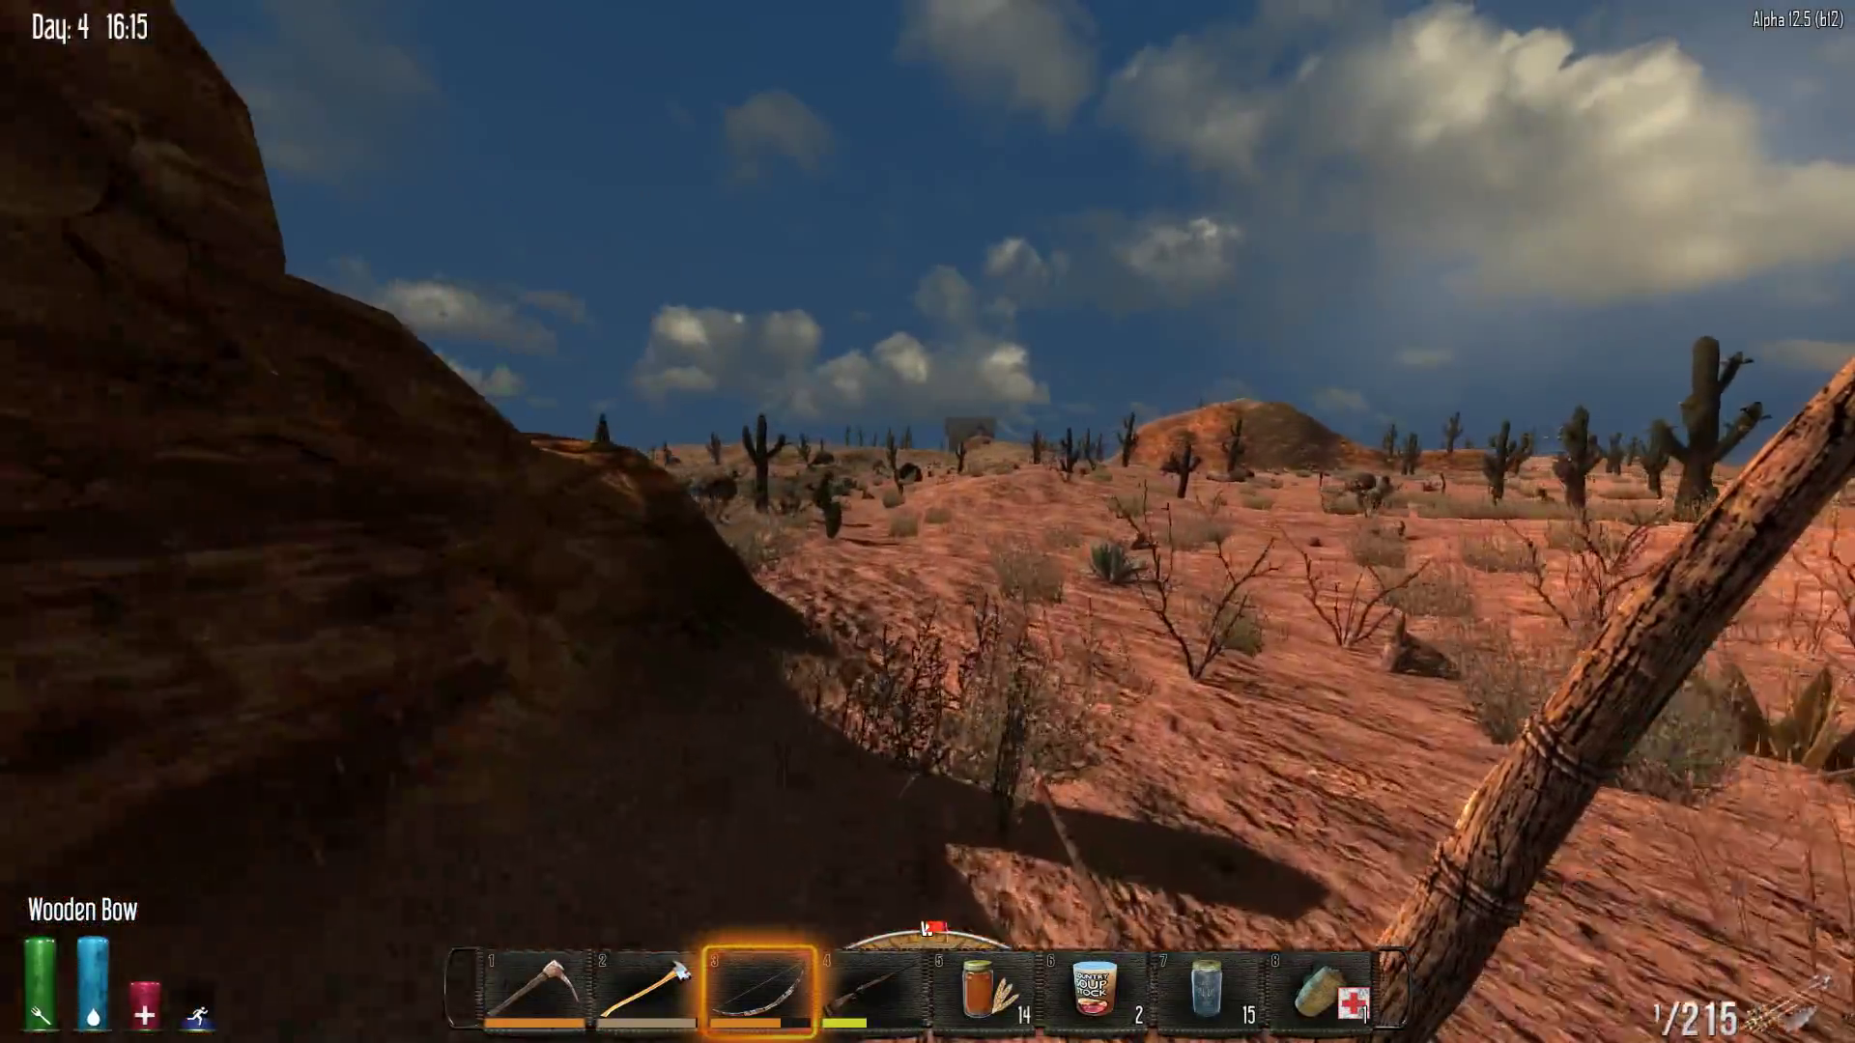
{"action": "key", "text": "w"}
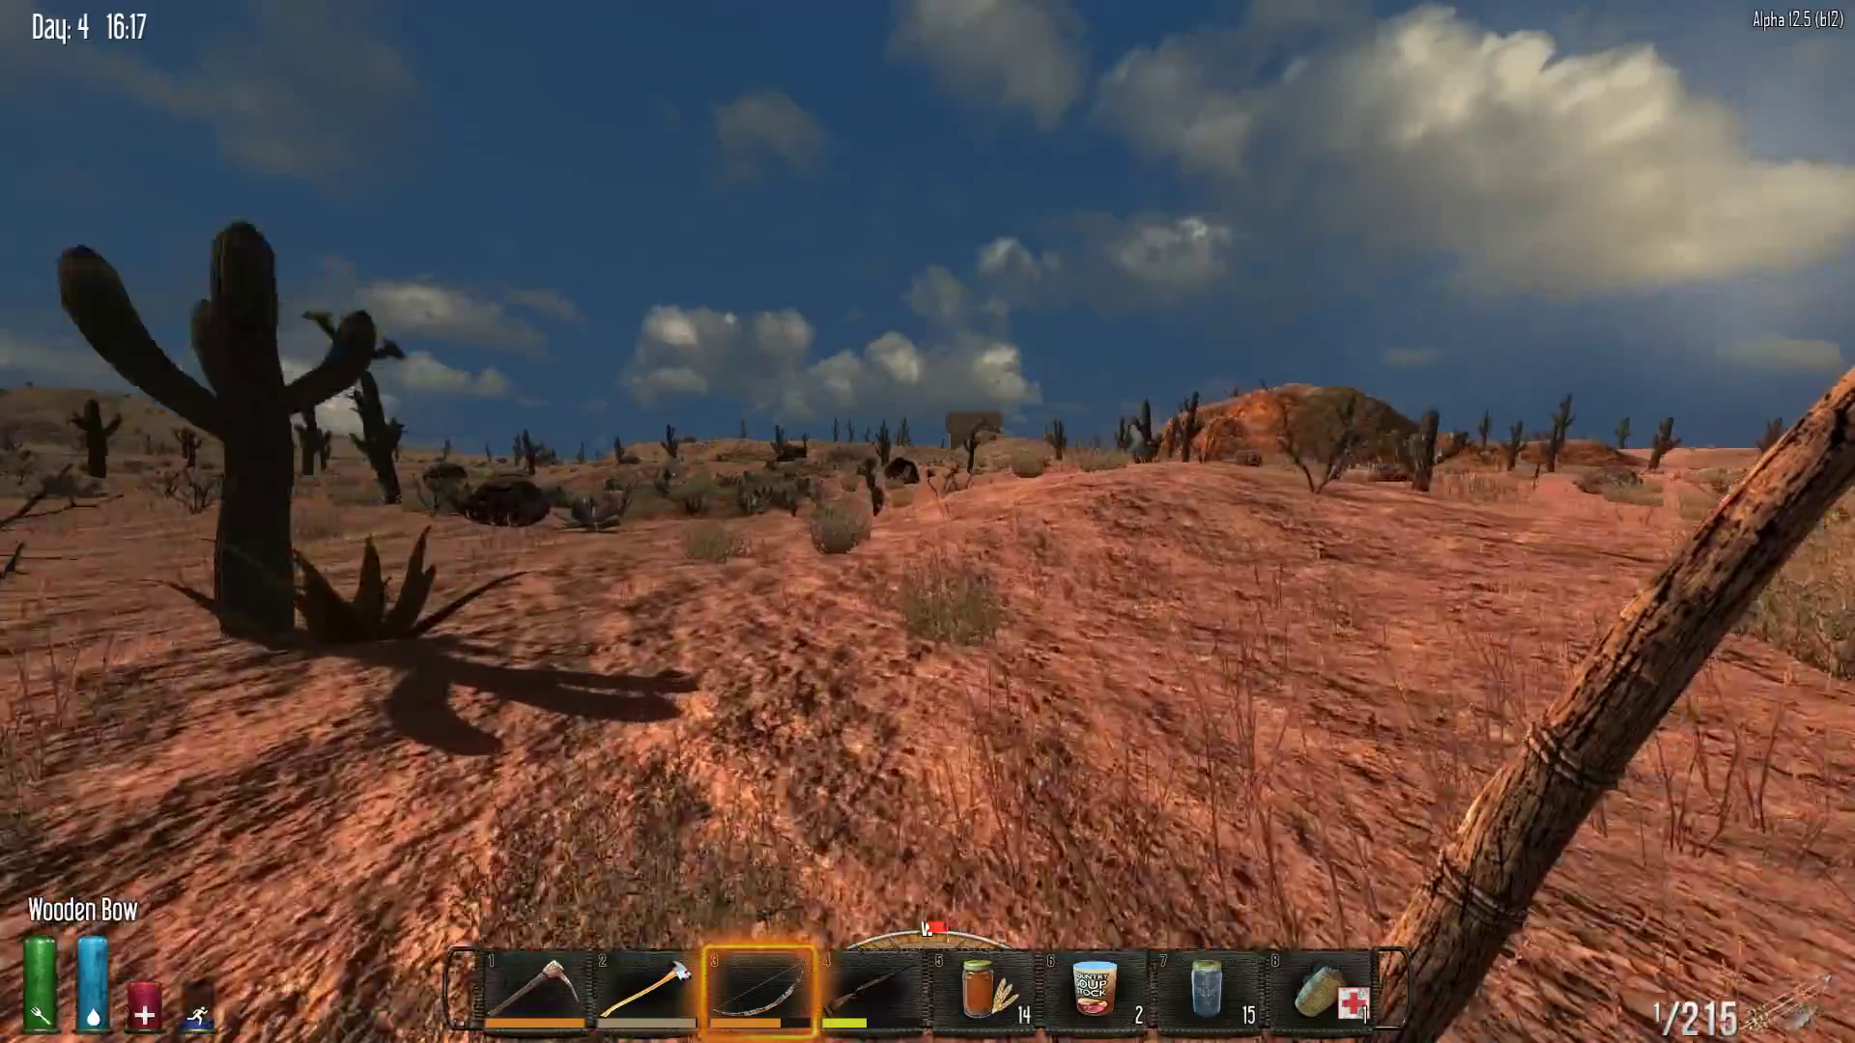
{"action": "key", "text": "m"}
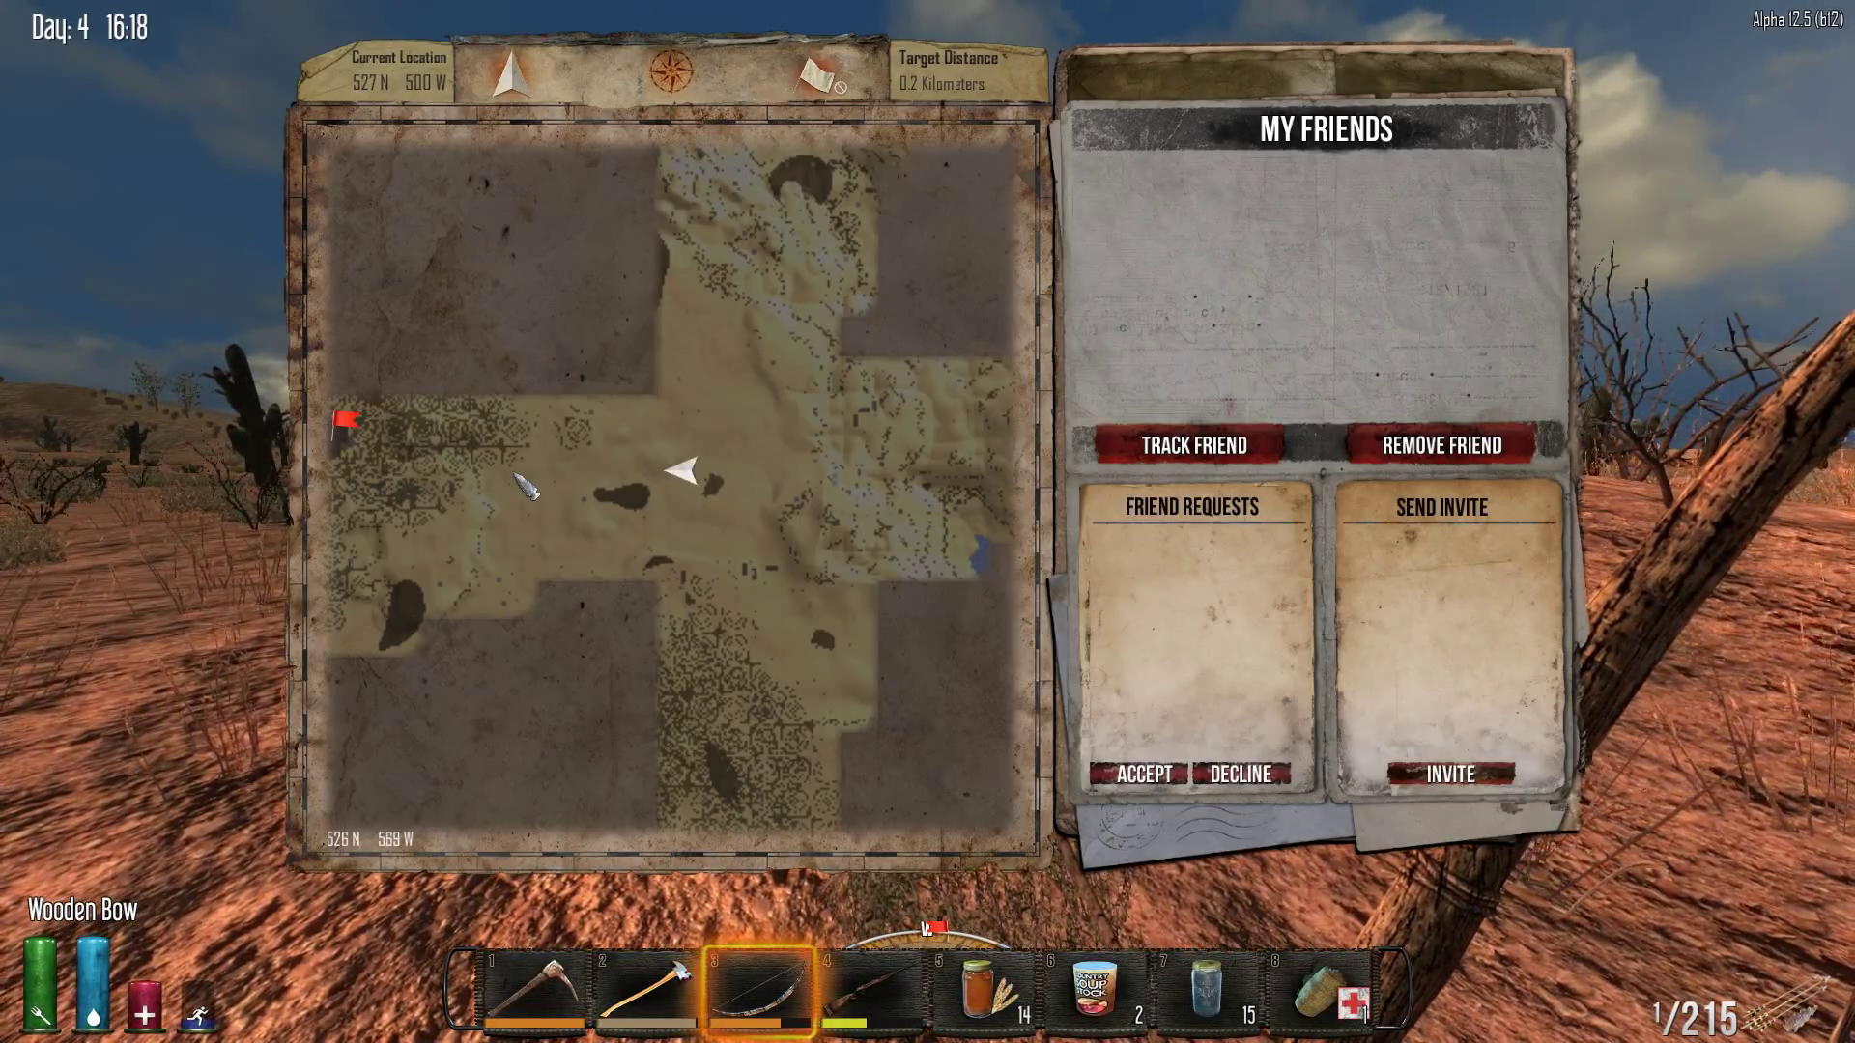
Close the map and walk past the dark boulder toward the distant log house
{"action": "key", "text": "m"}
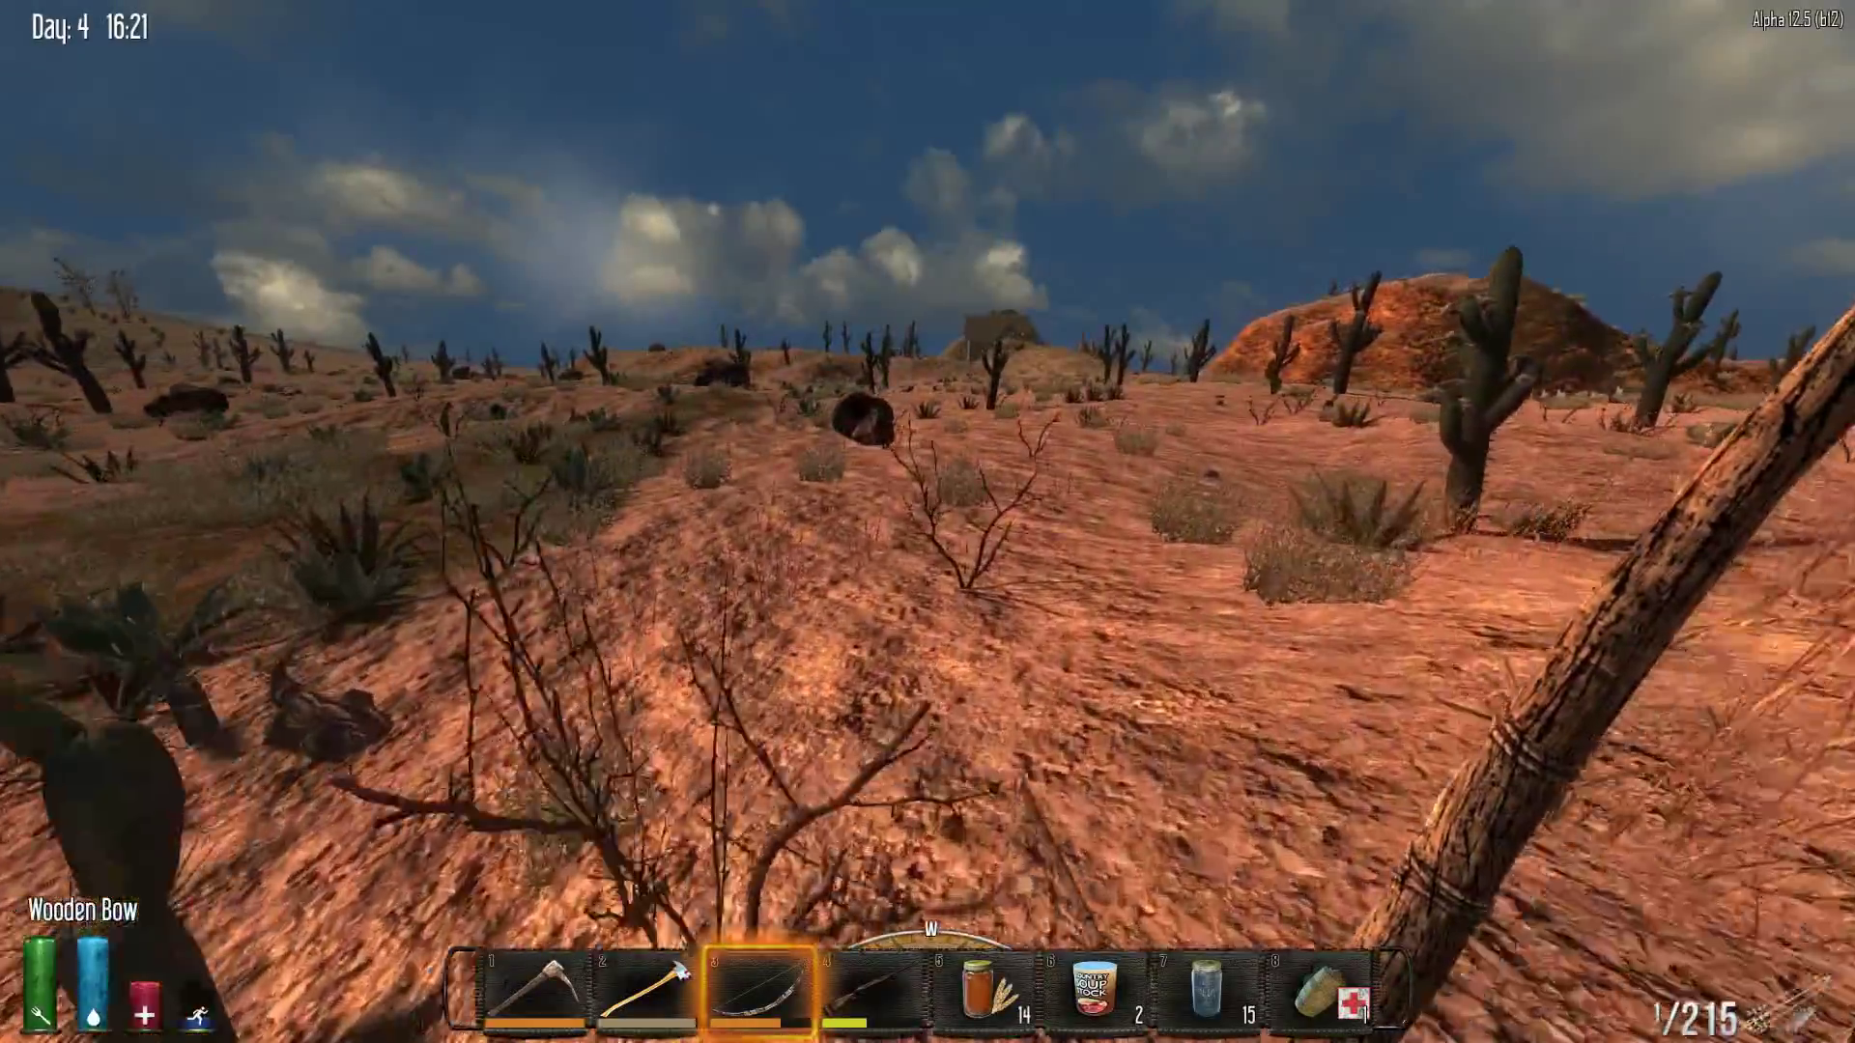
{"action": "key", "text": "w"}
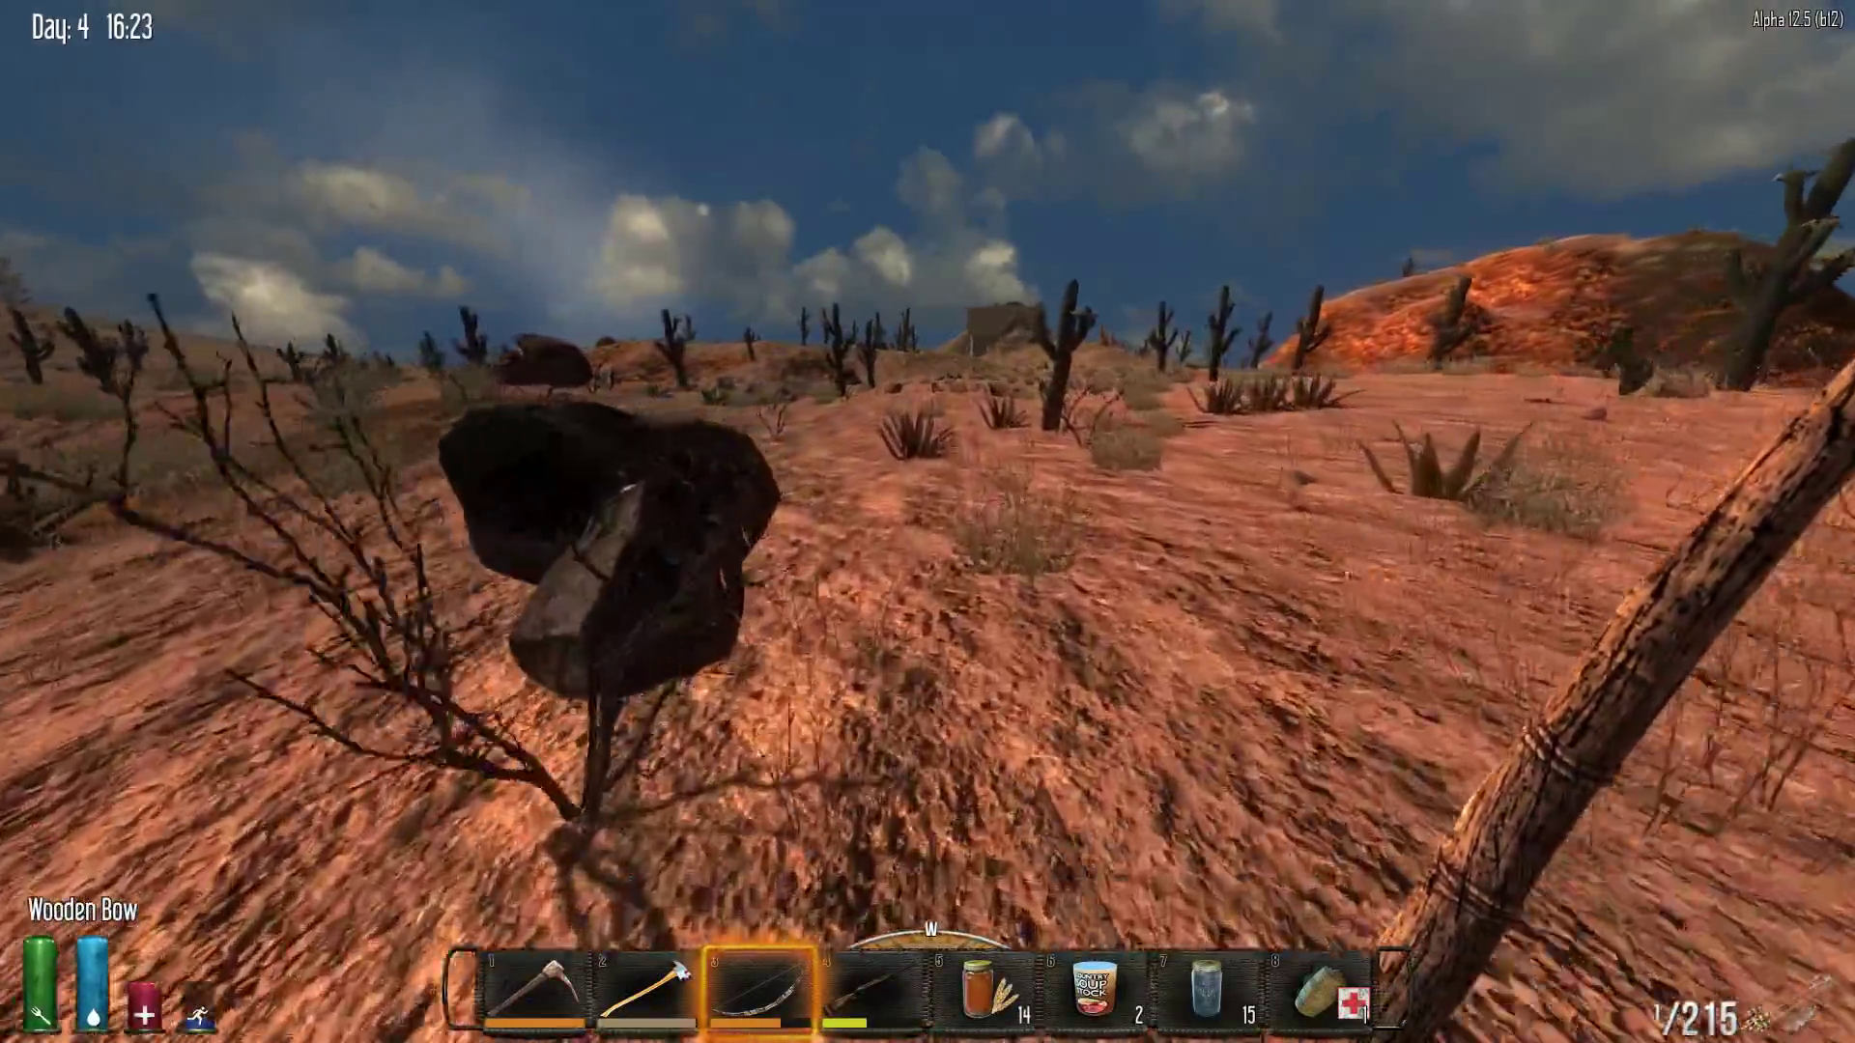
{"action": "key", "text": "w"}
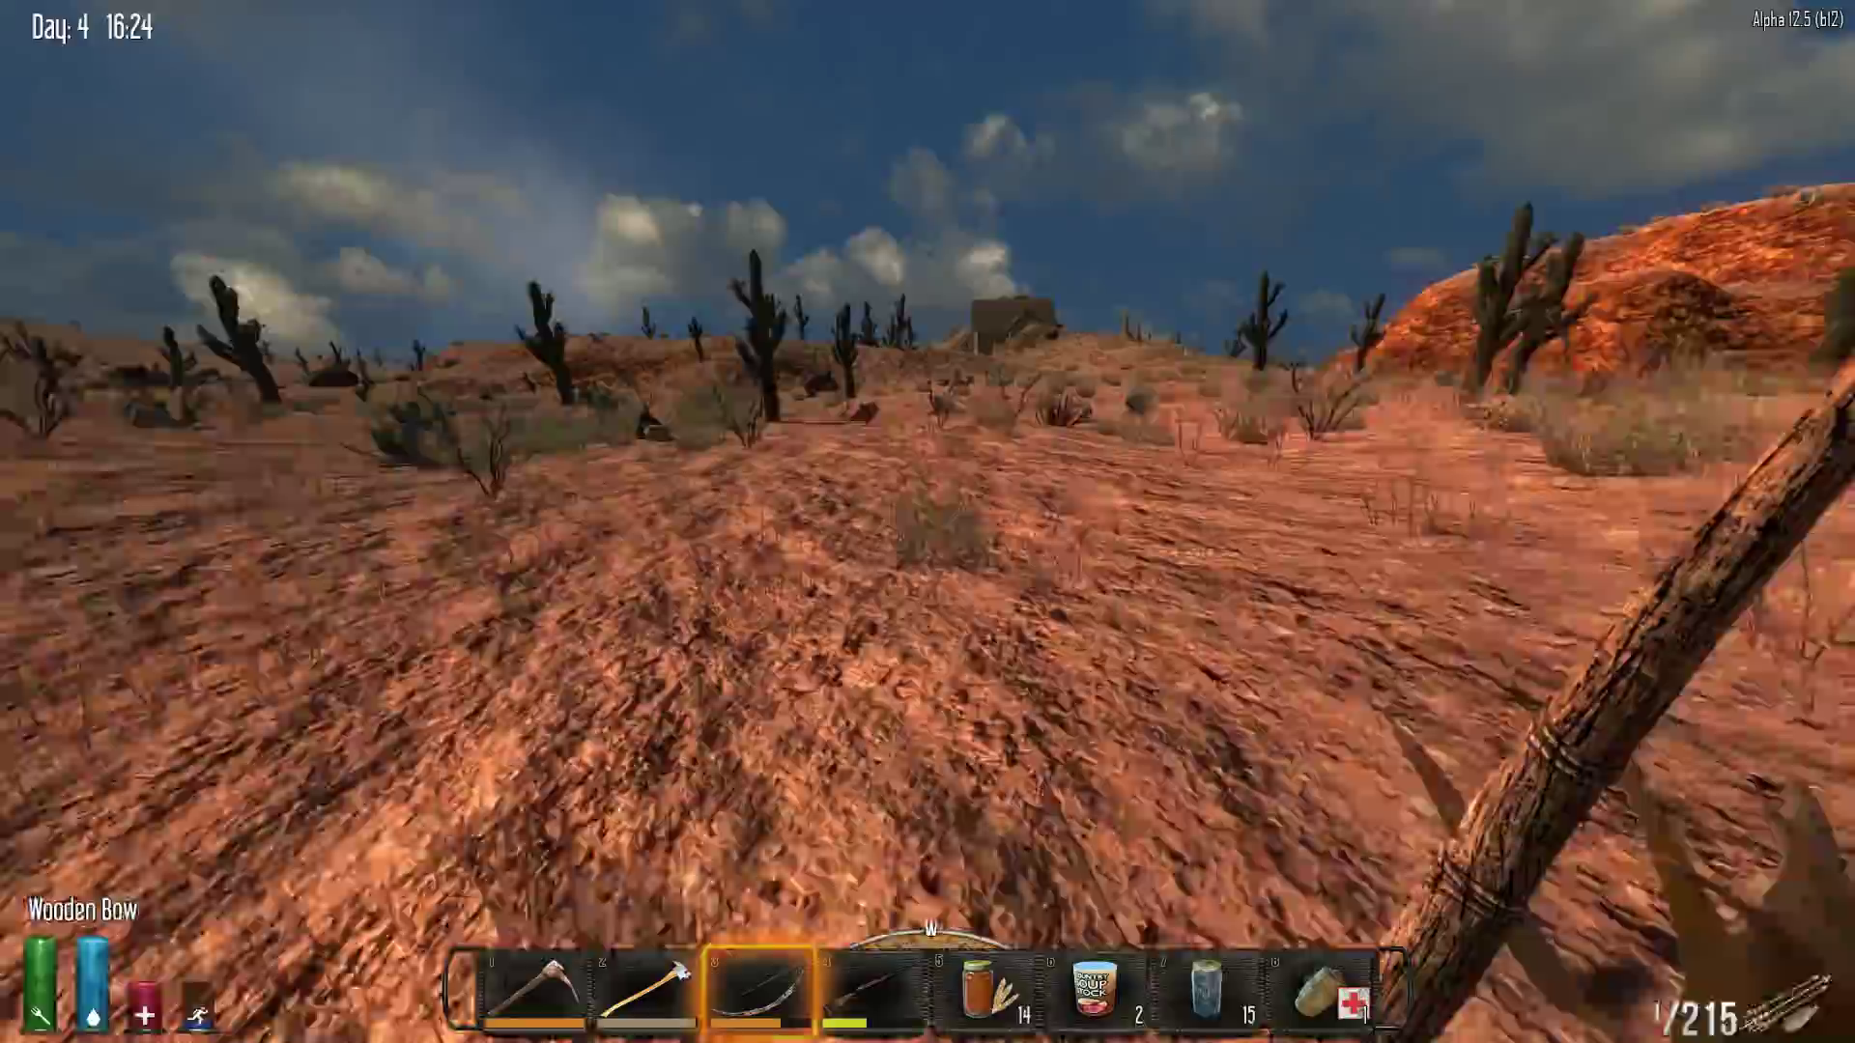
{"action": "key", "text": "w"}
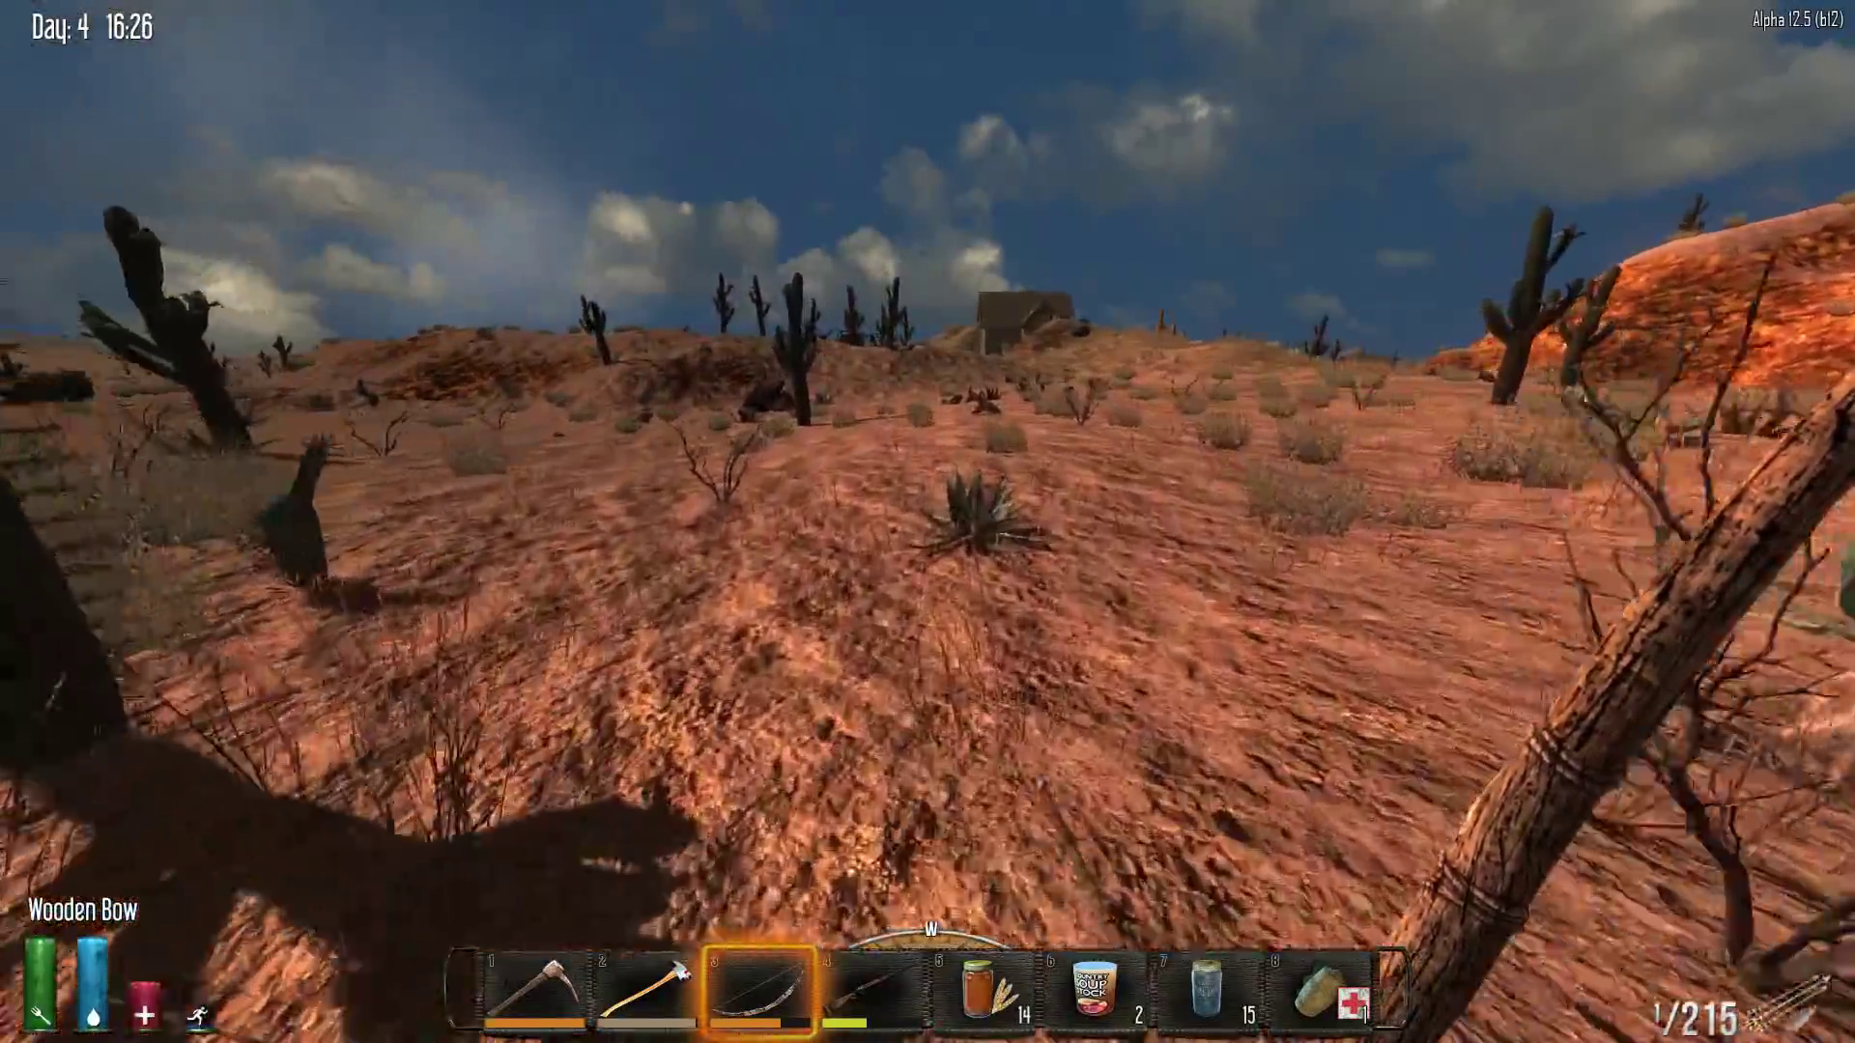
{"action": "key", "text": "w"}
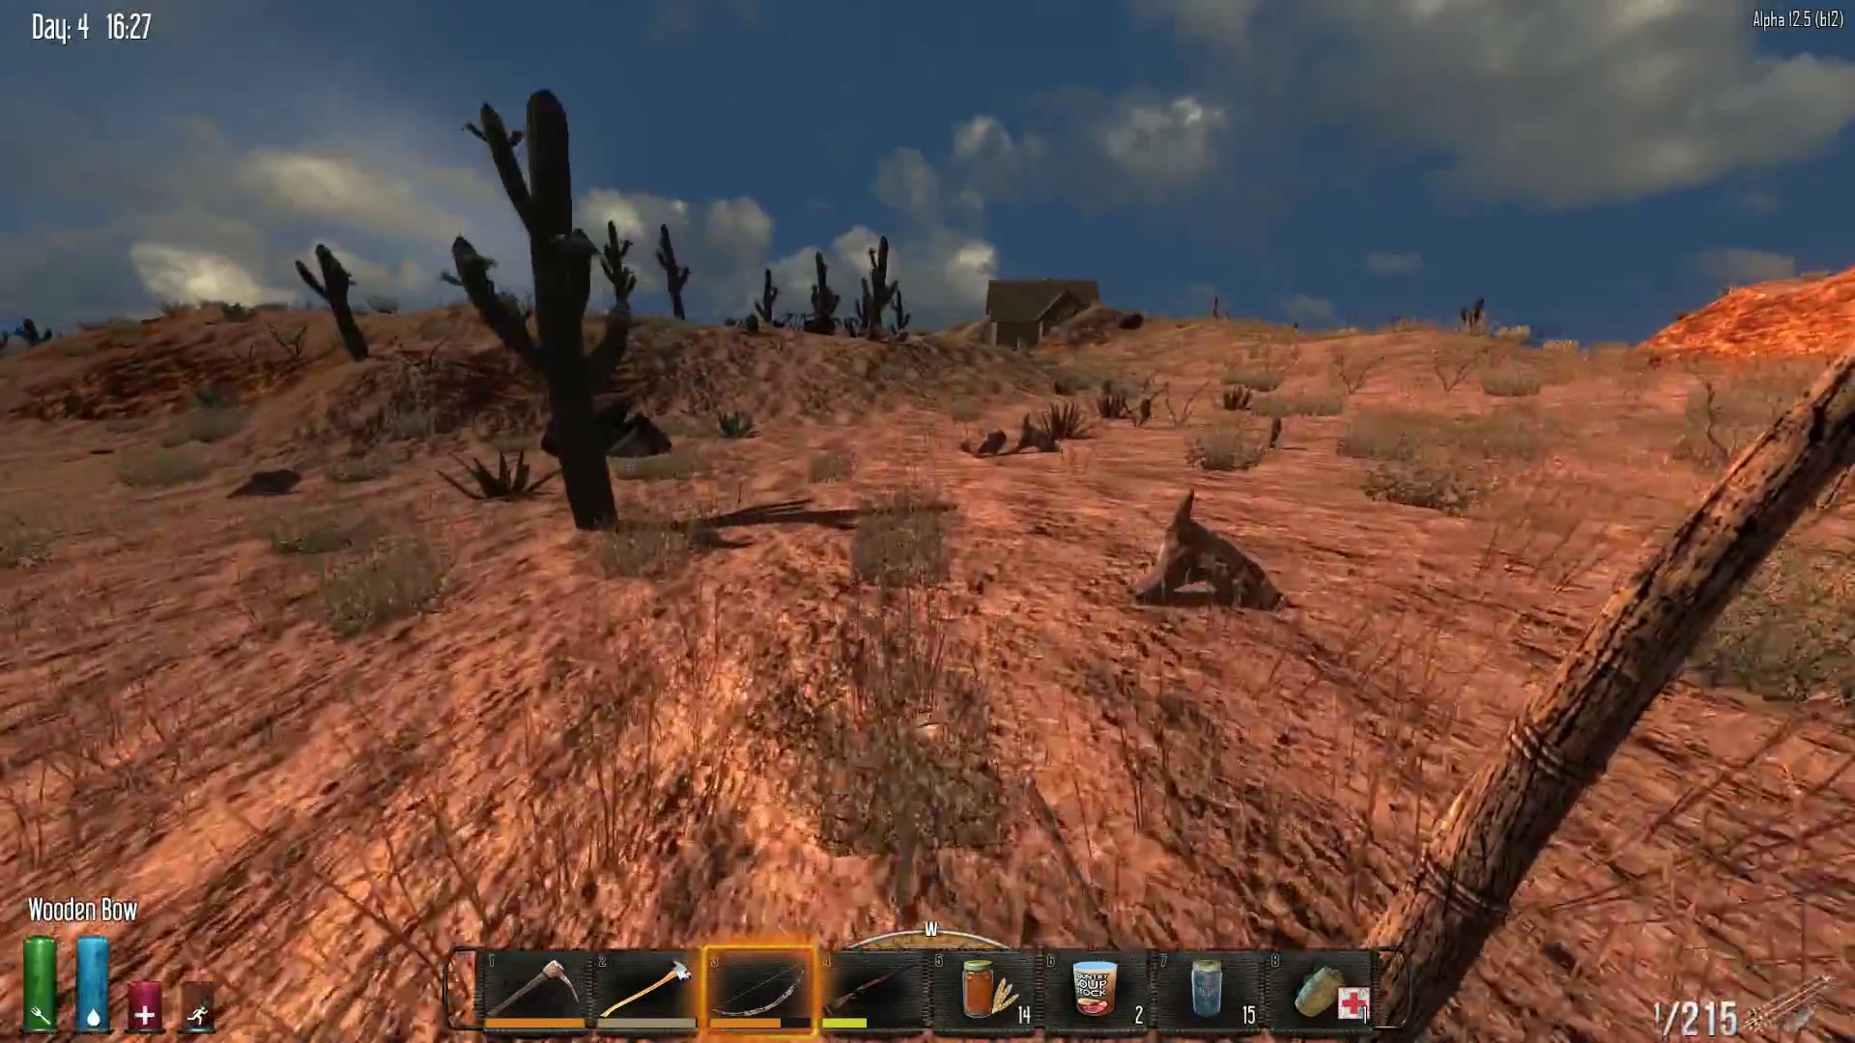
{"action": "key", "text": "w"}
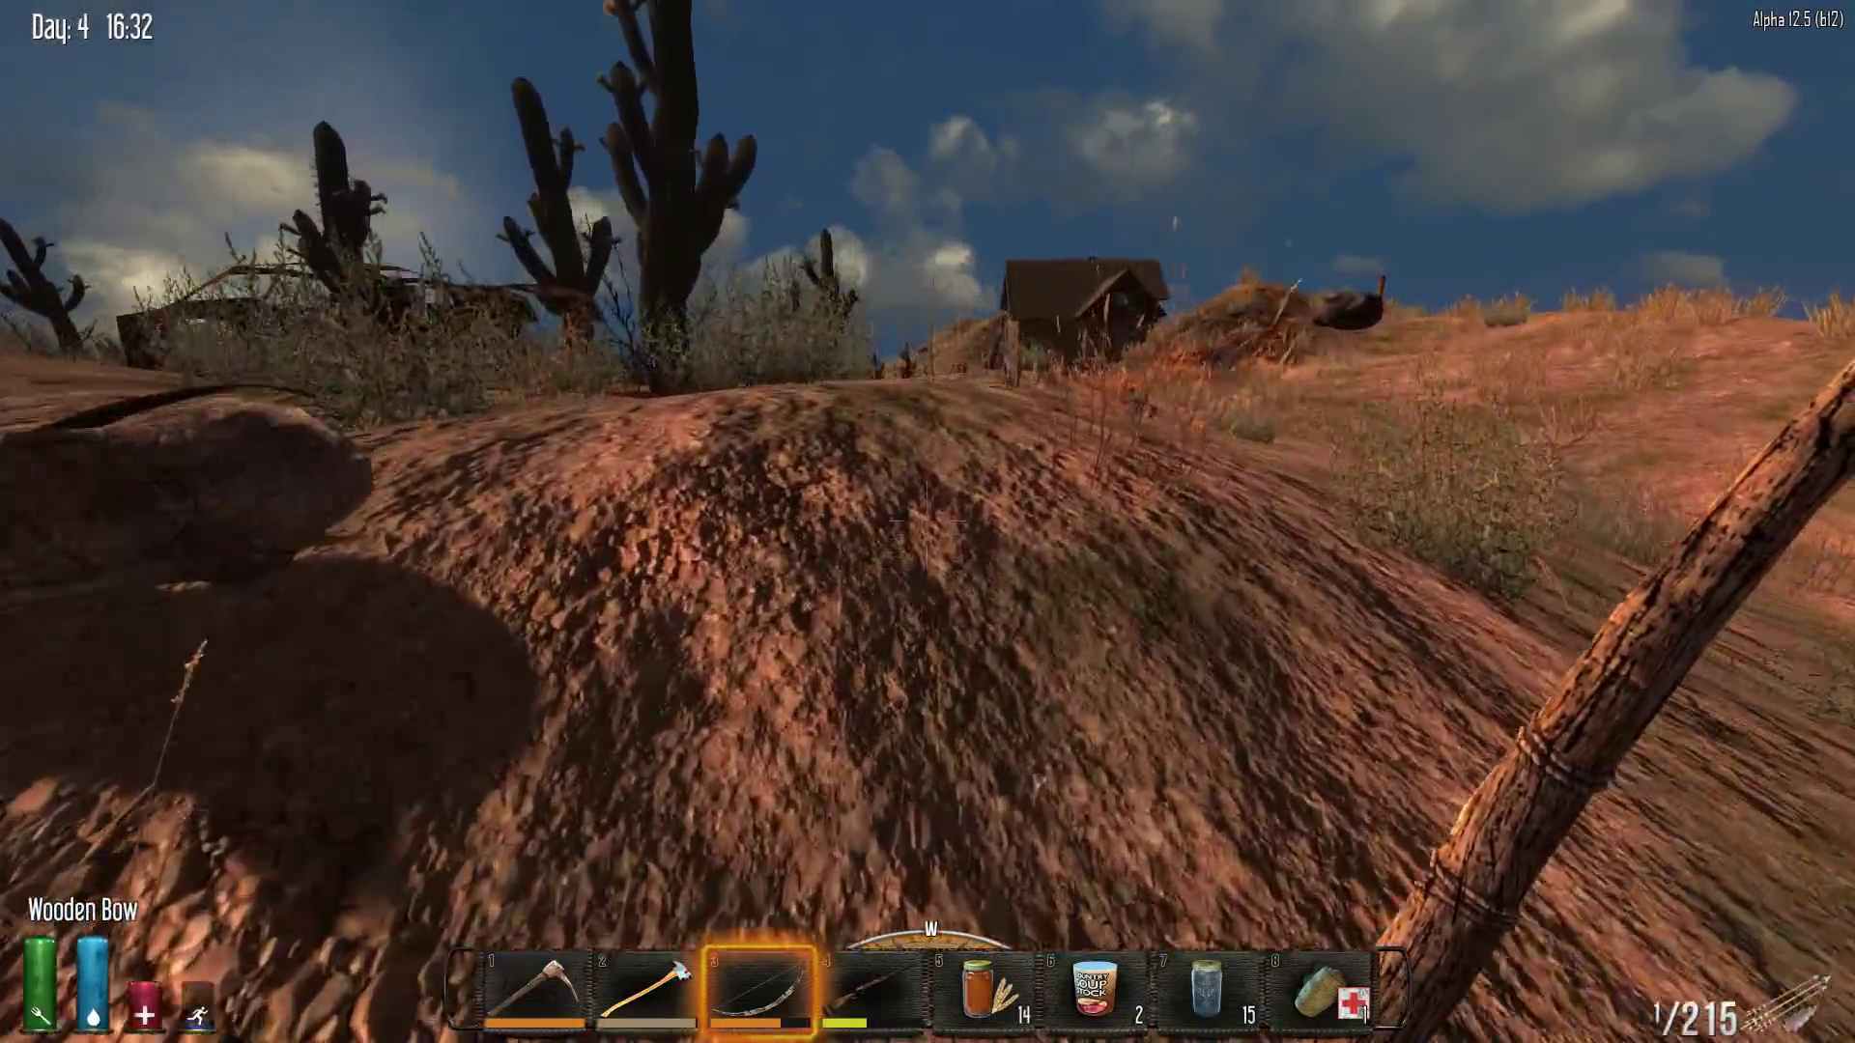
{"action": "key", "text": "w"}
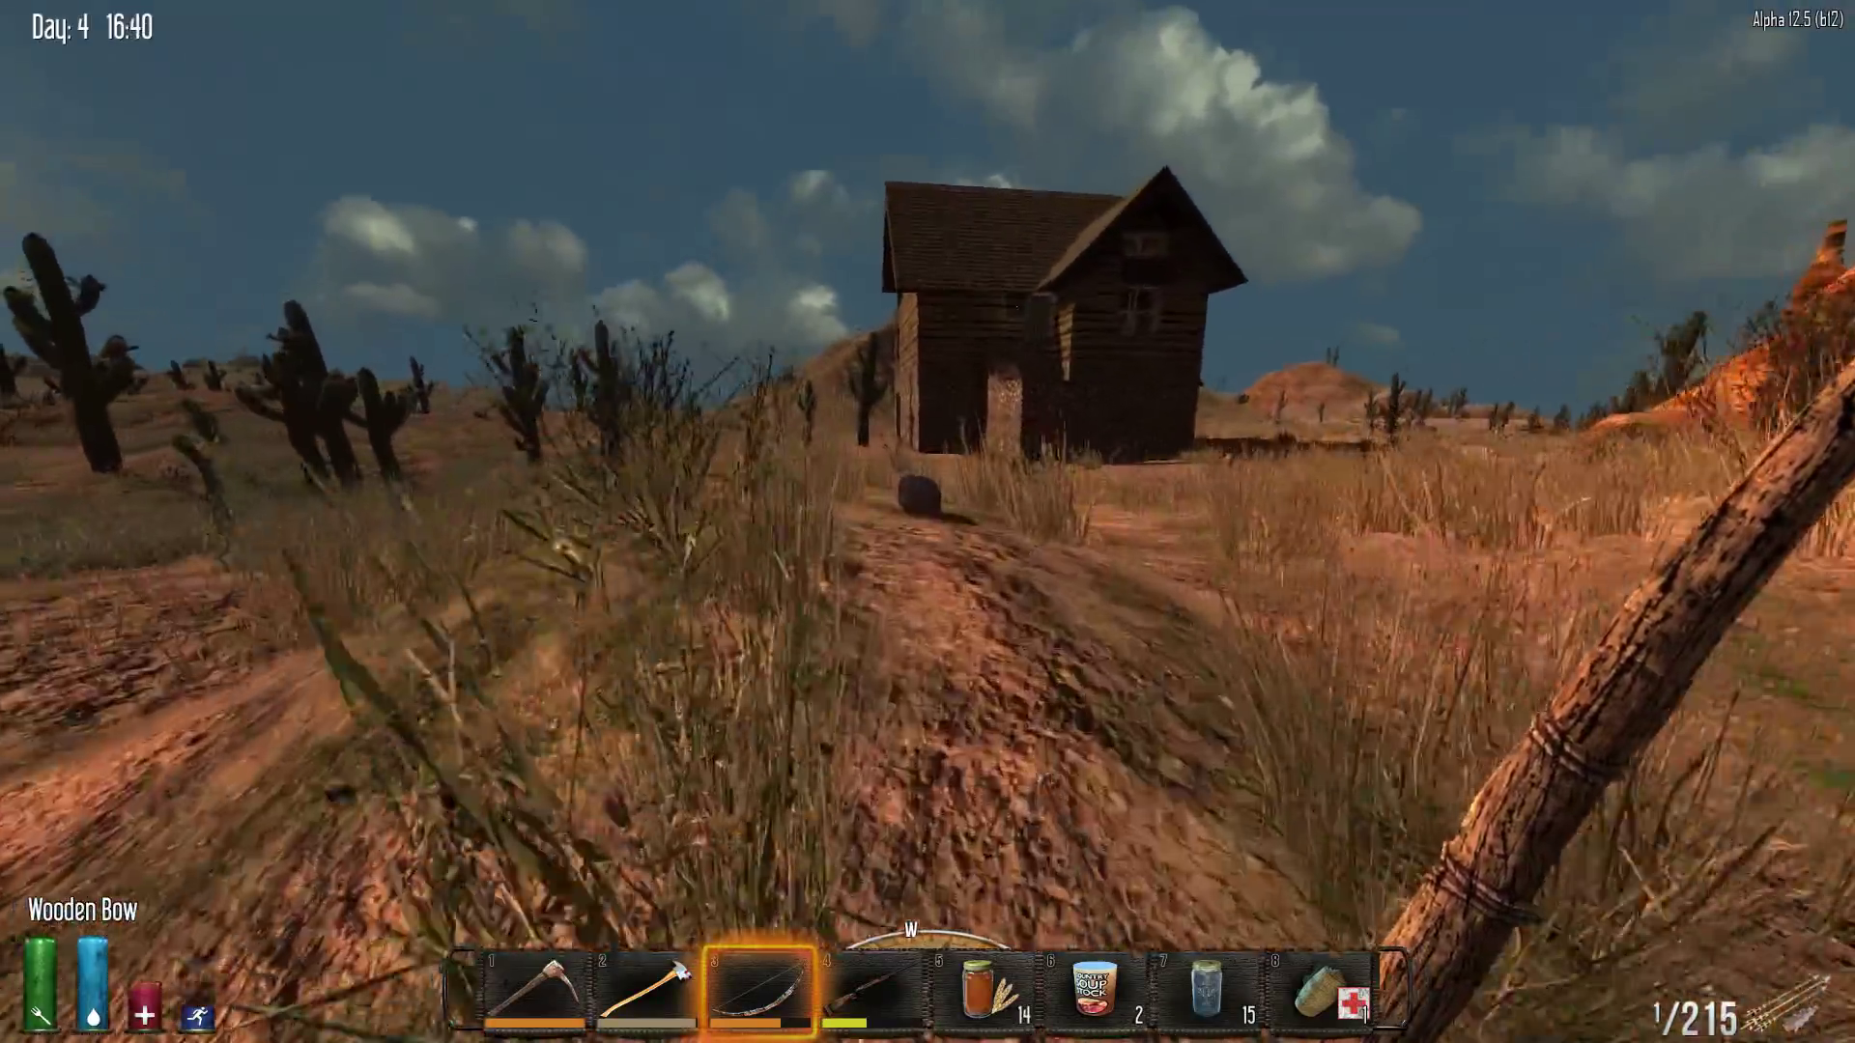
Check the duffle bag, then head toward the stone-and-log cabin
{"action": "key", "text": "e"}
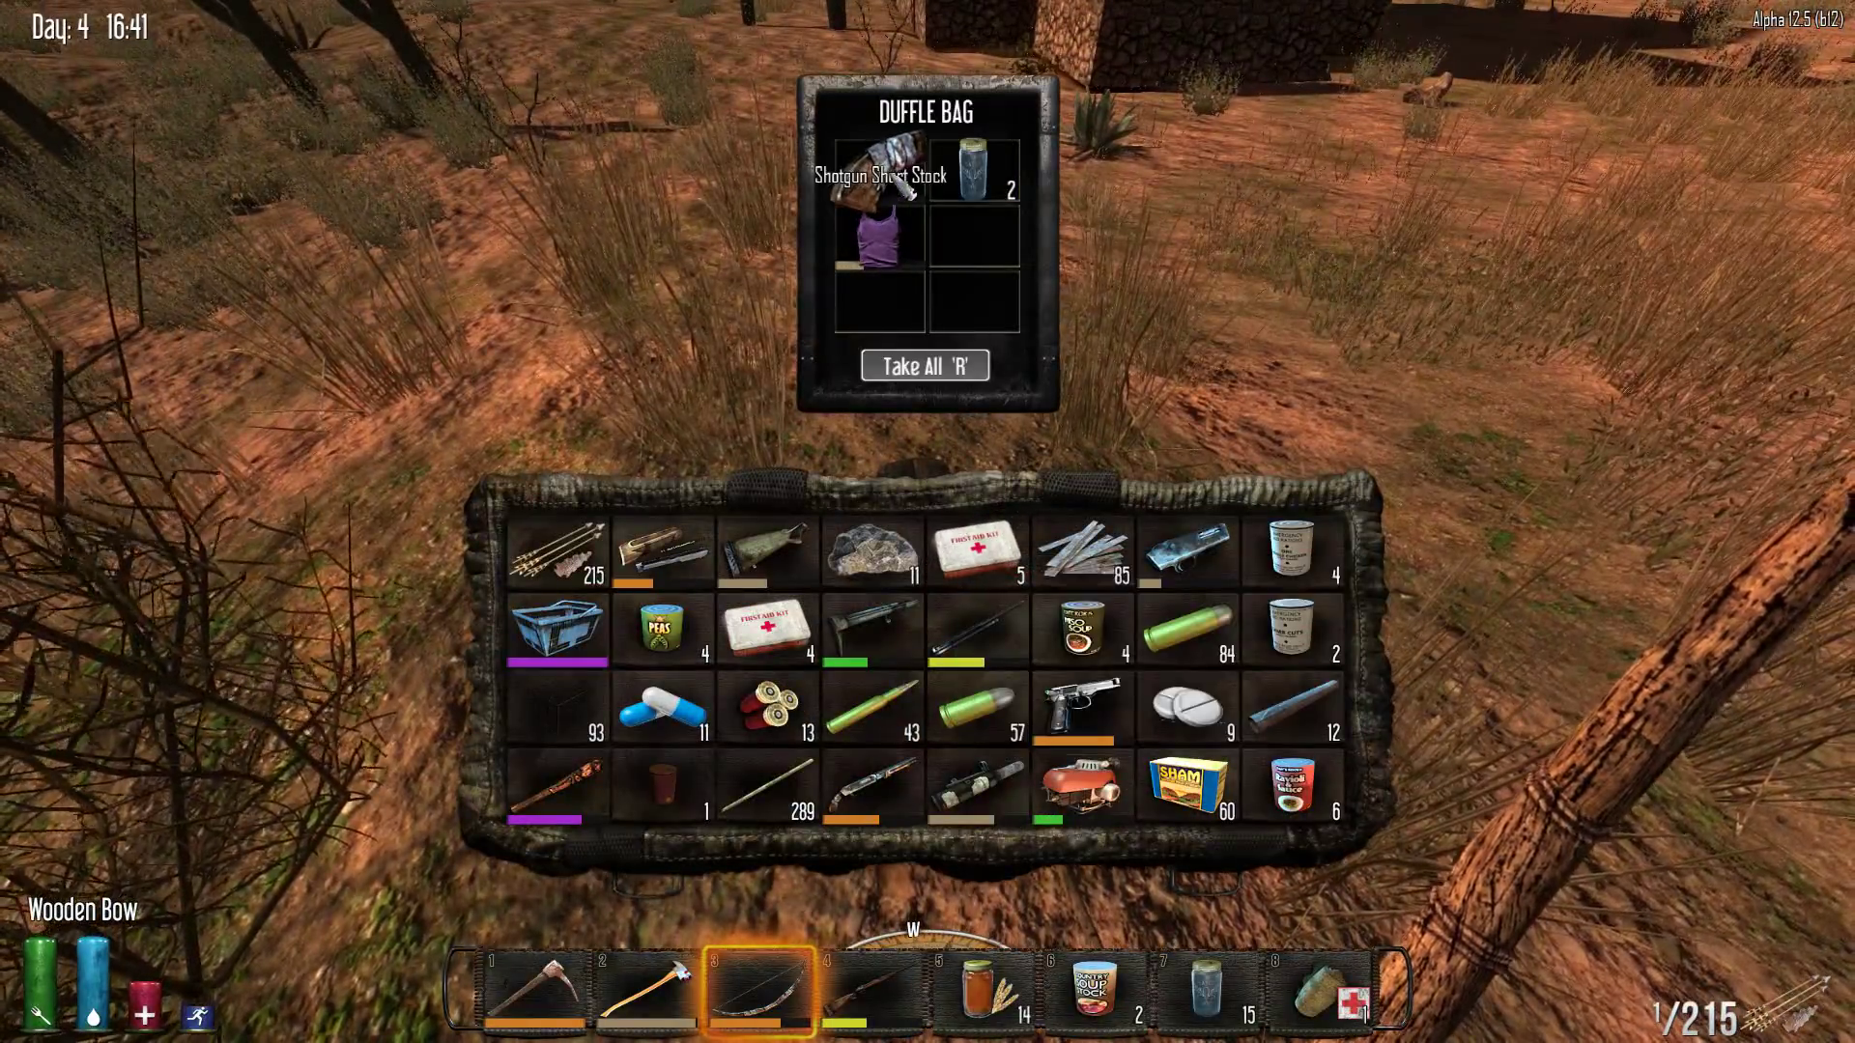
{"action": "key", "text": "Escape"}
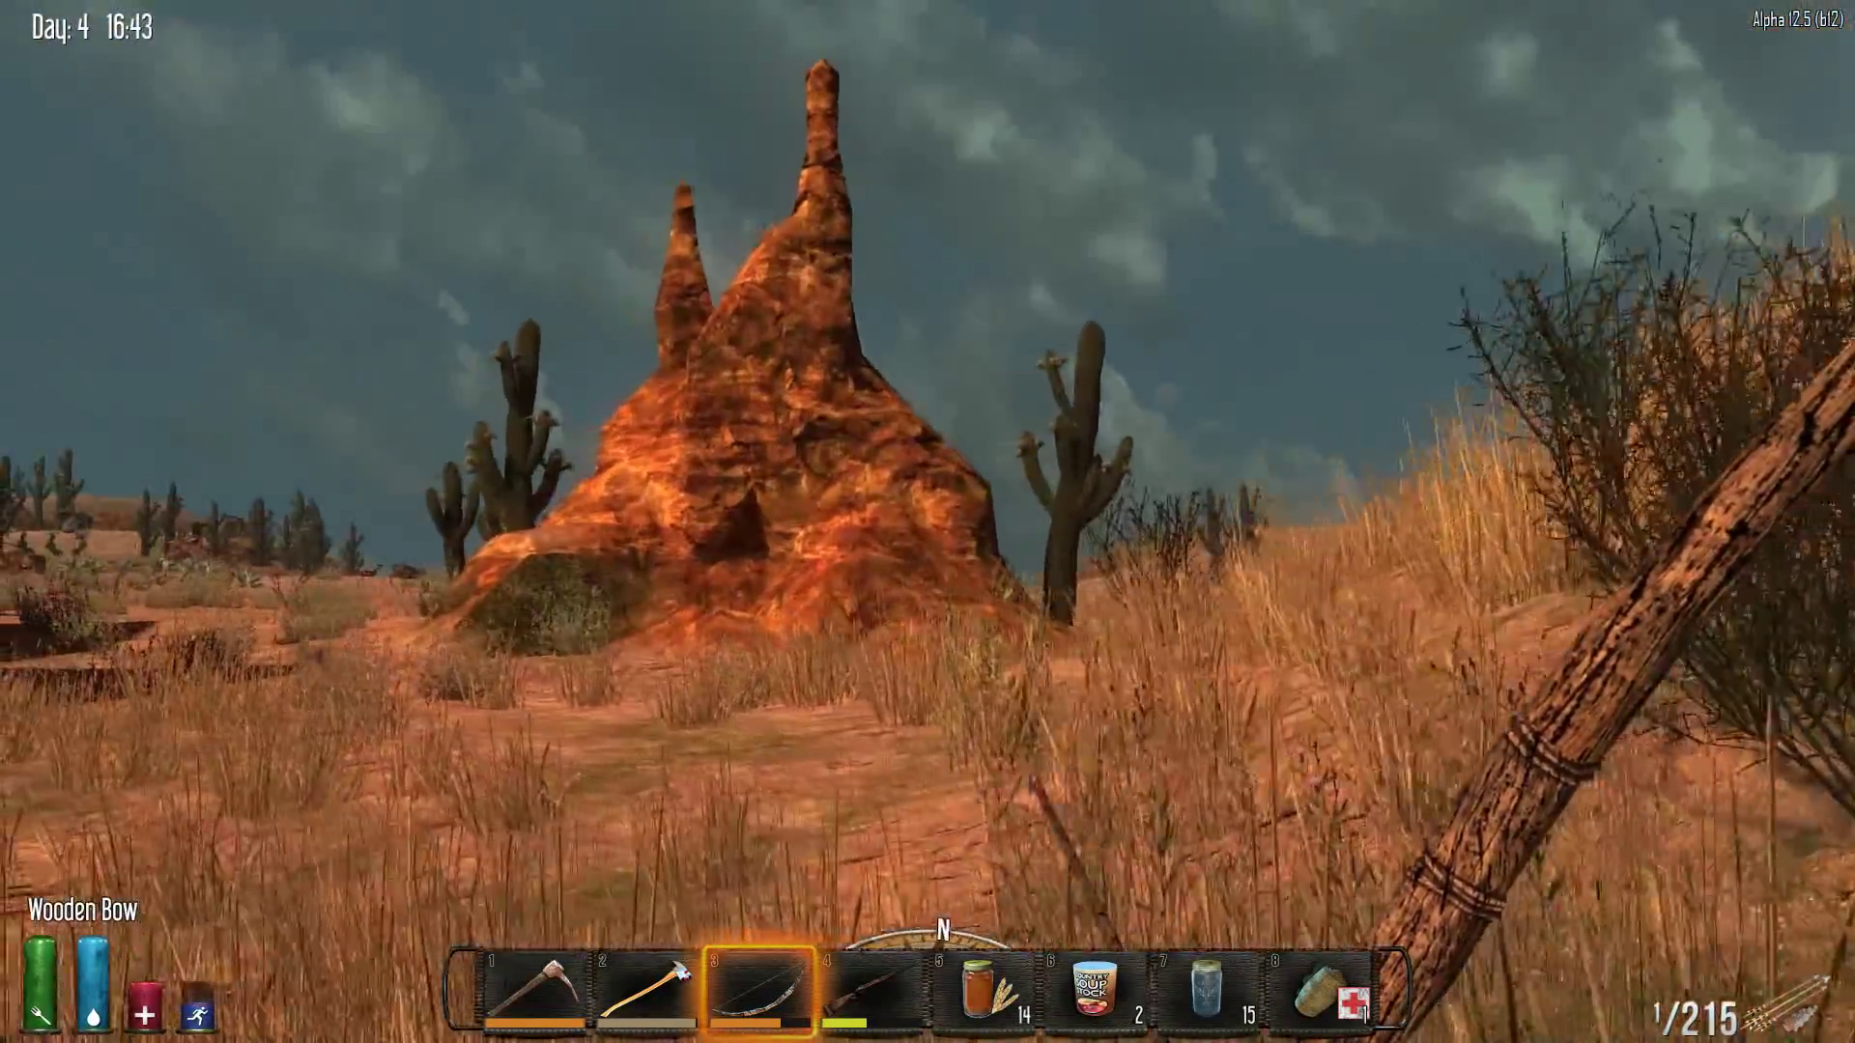
{"action": "key", "text": "w"}
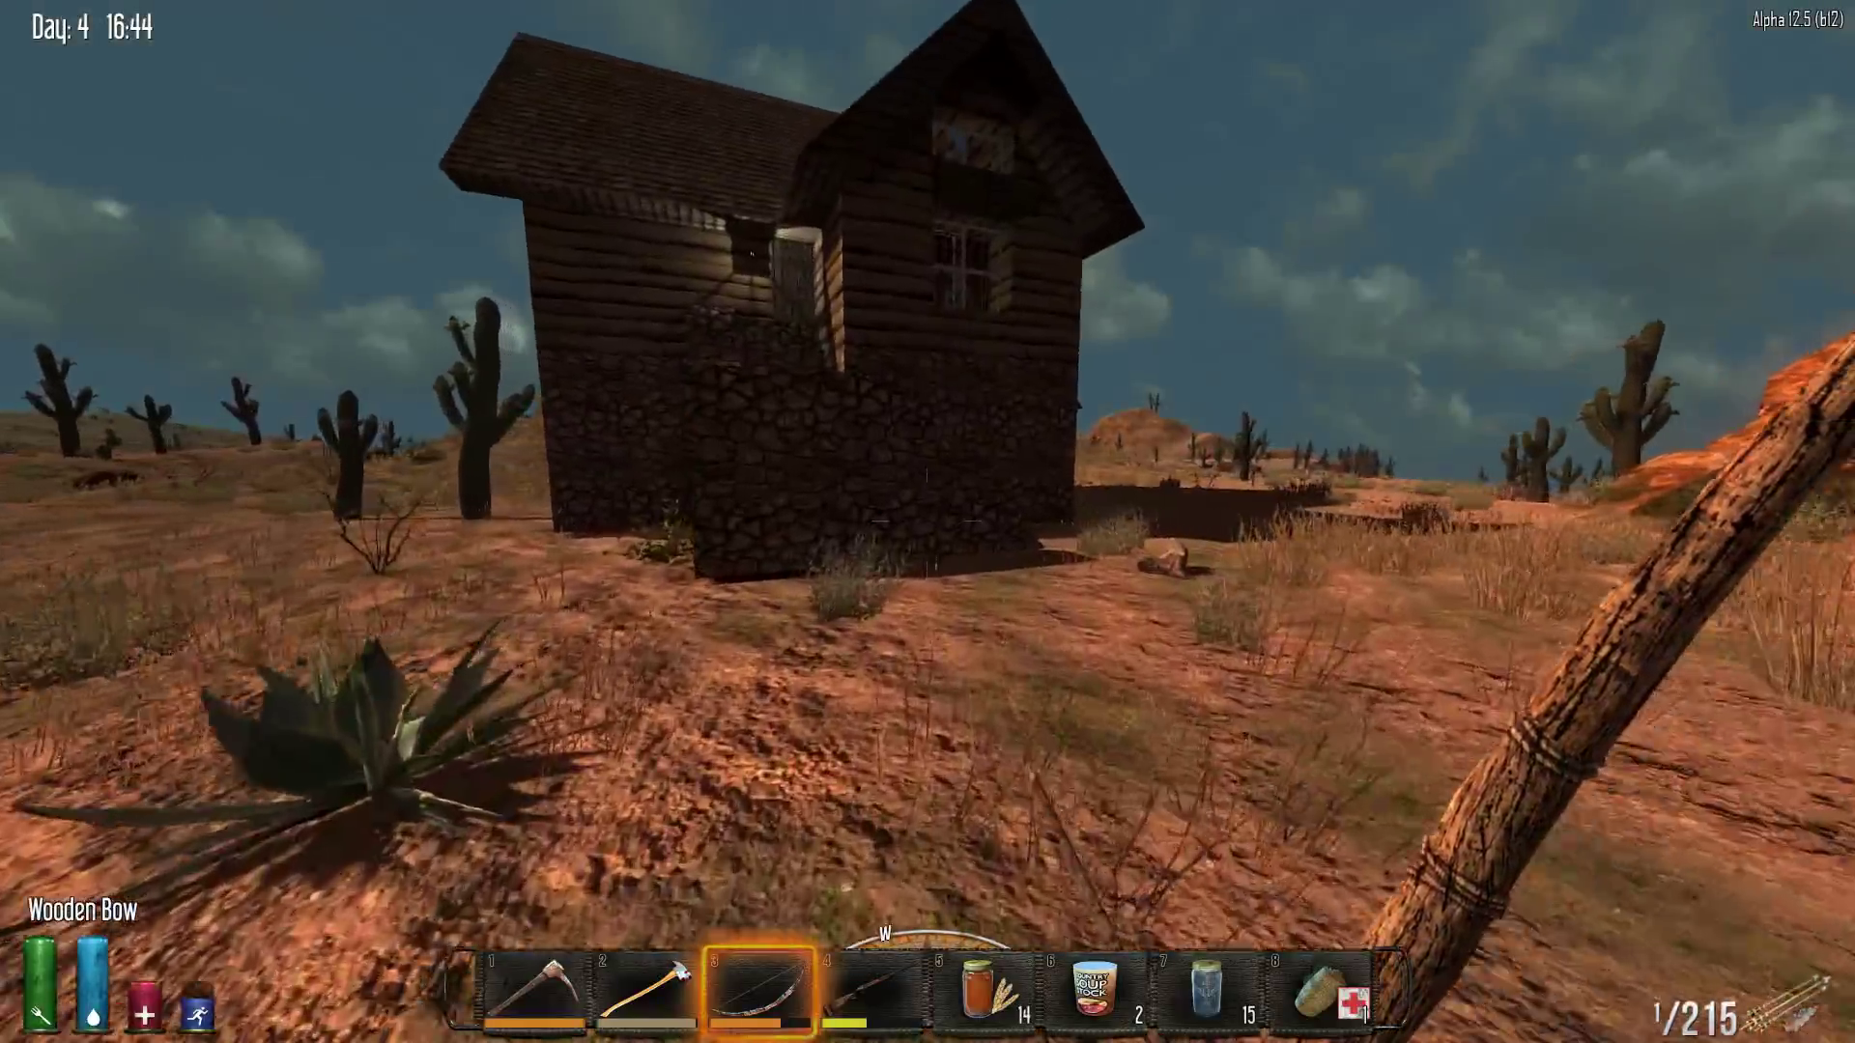
Climb around the stone corner to the locked door with the Fireaxe ready
{"action": "key", "text": "w"}
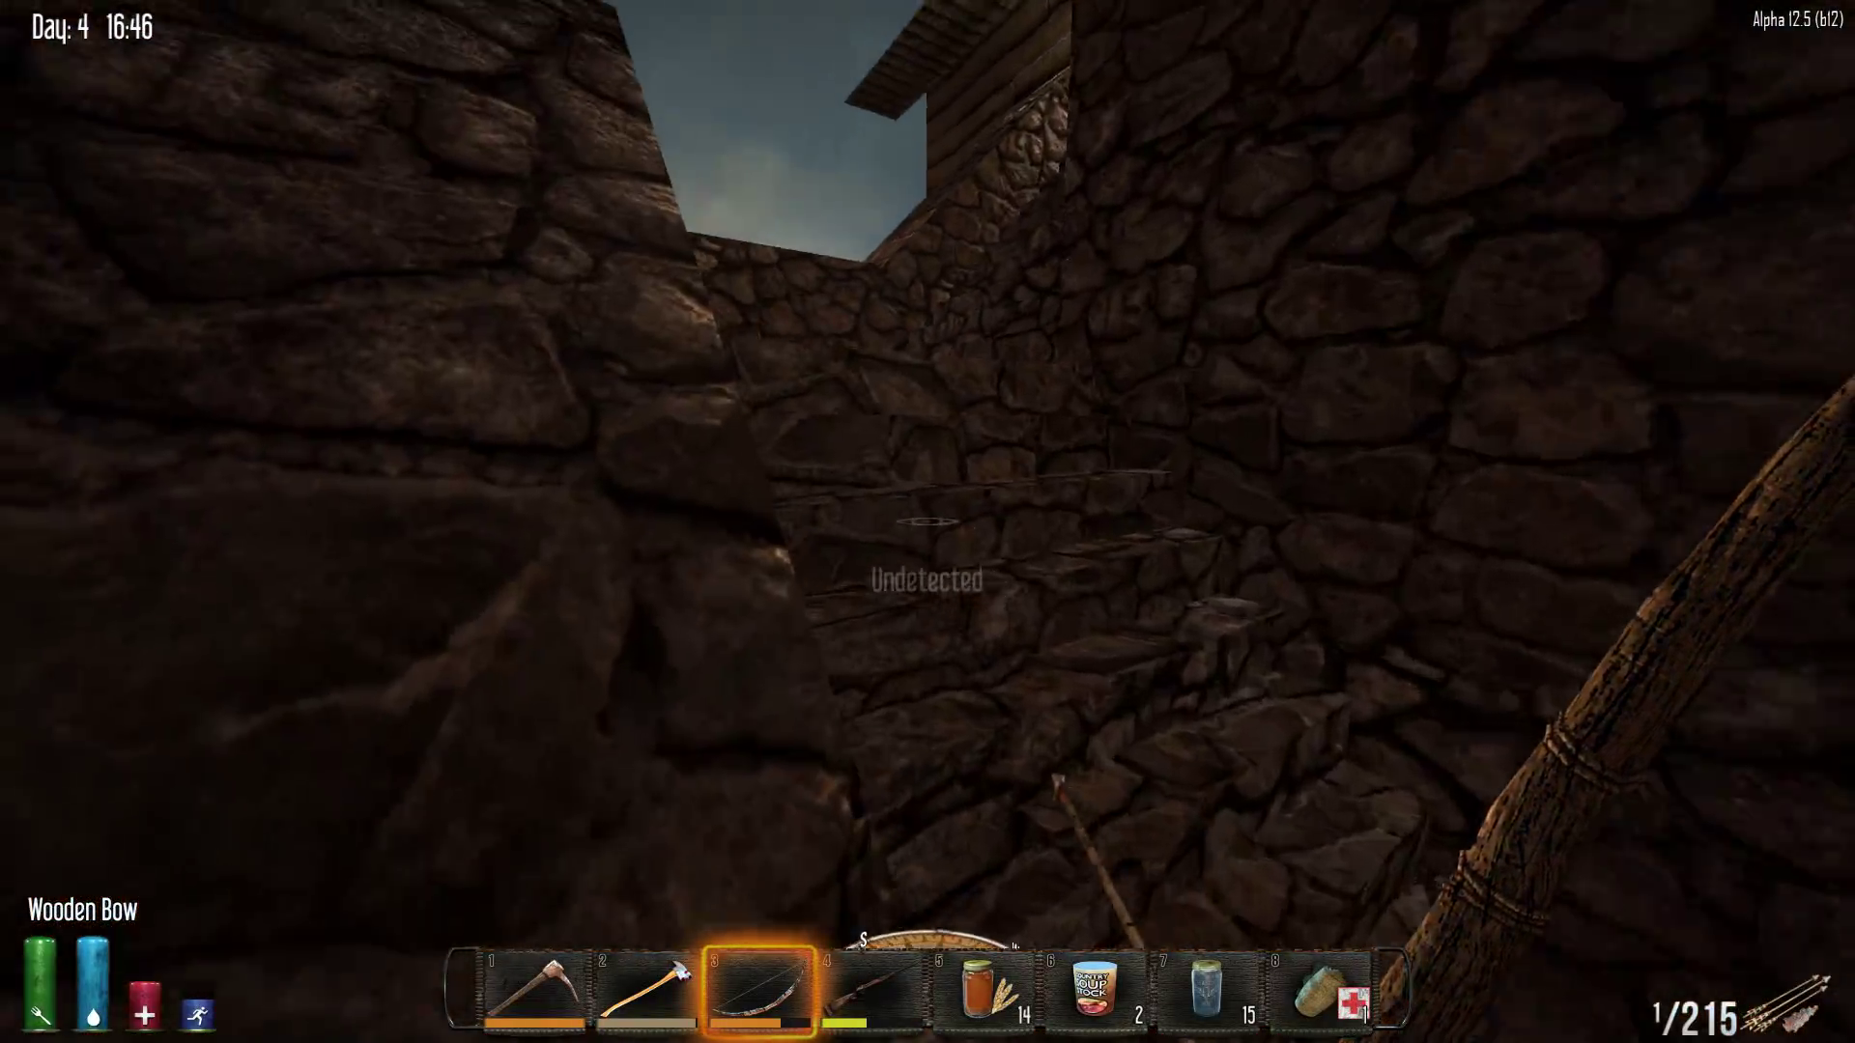
{"action": "key", "text": "w"}
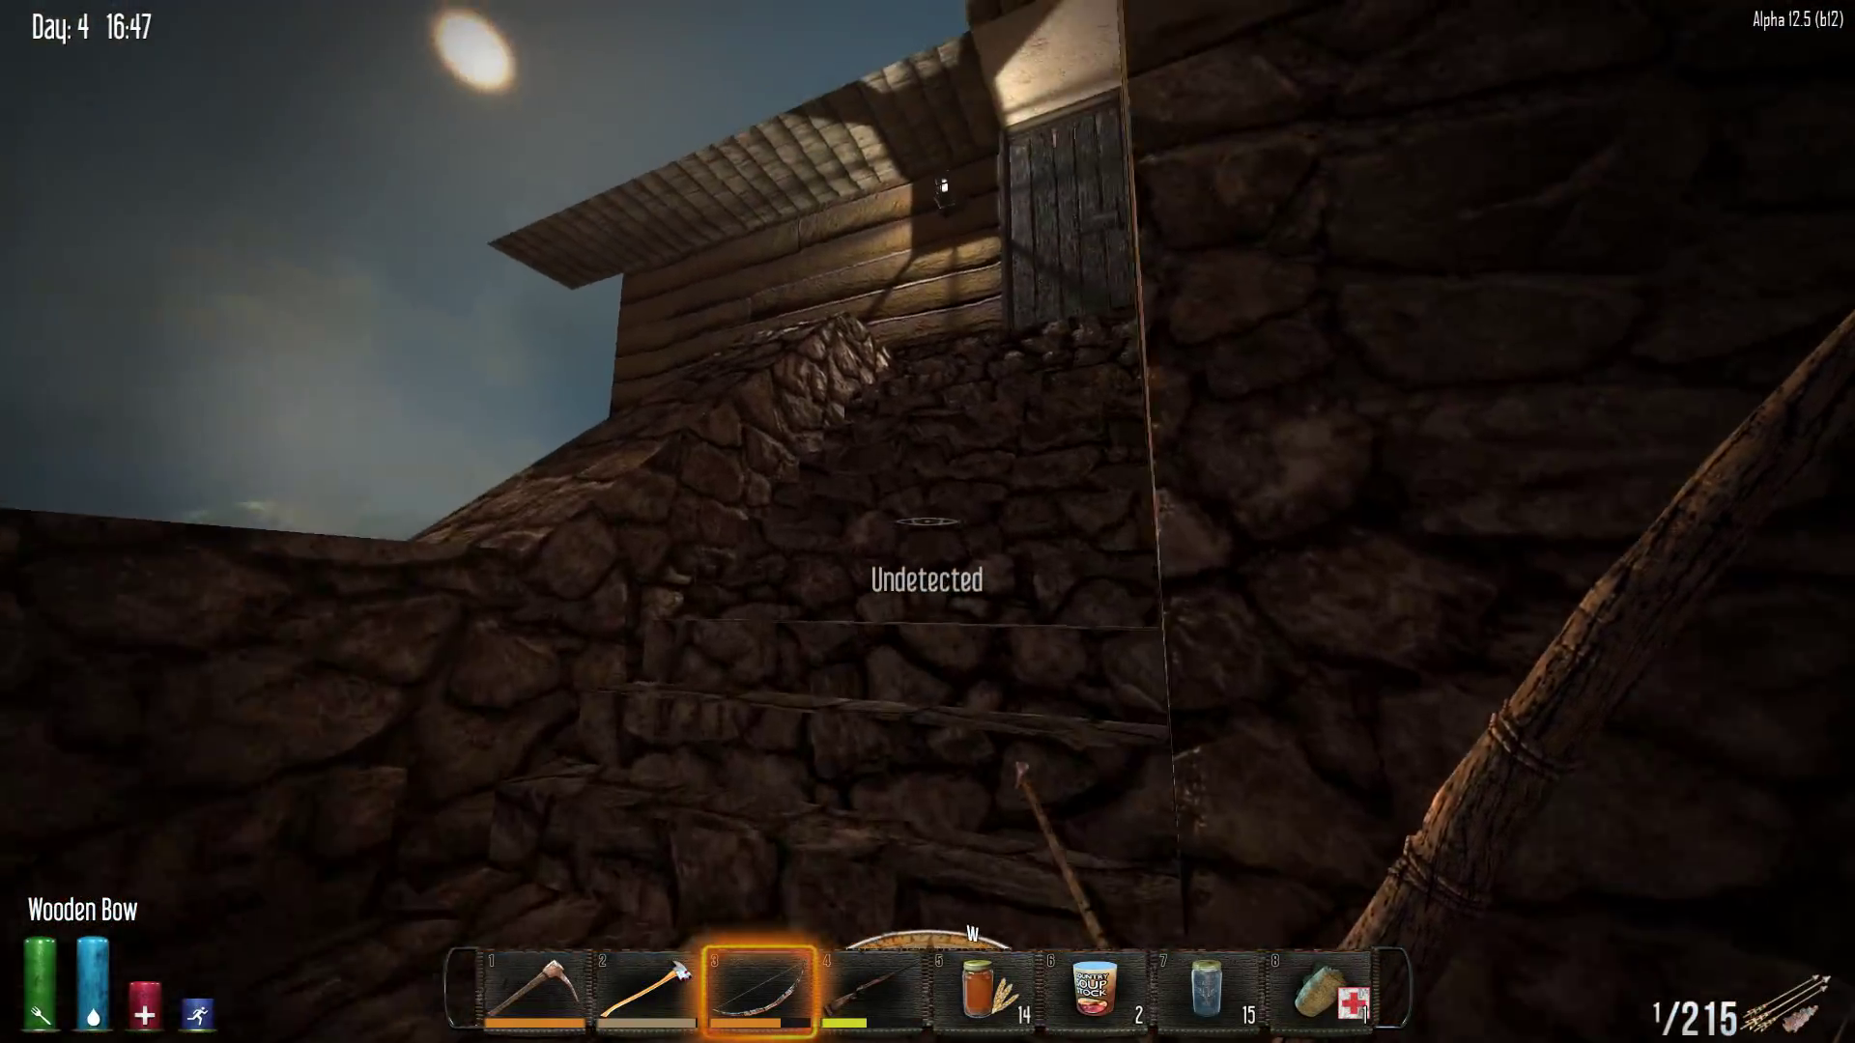
{"action": "key", "text": "w"}
{"action": "key", "text": "2"}
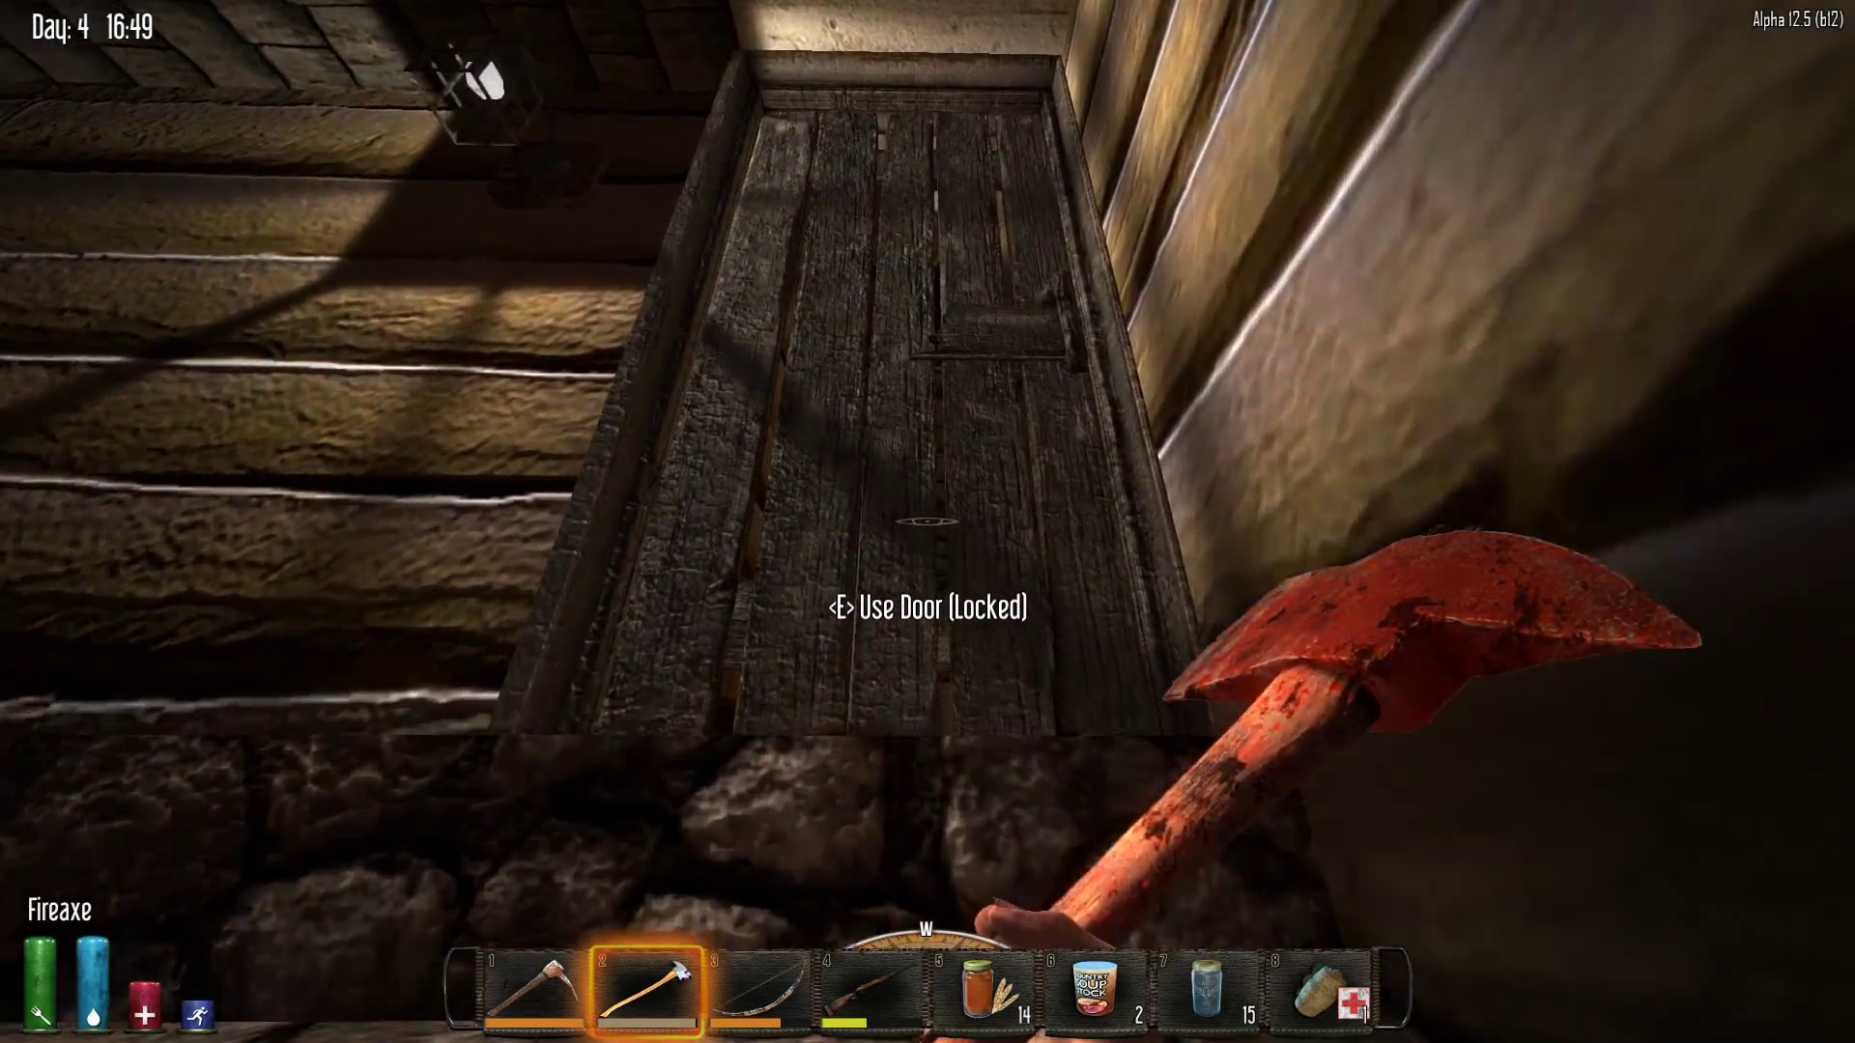
Smash the locked cabin door with the fire axe and go inside
{"action": "left_click", "coordinate": [928, 521]}
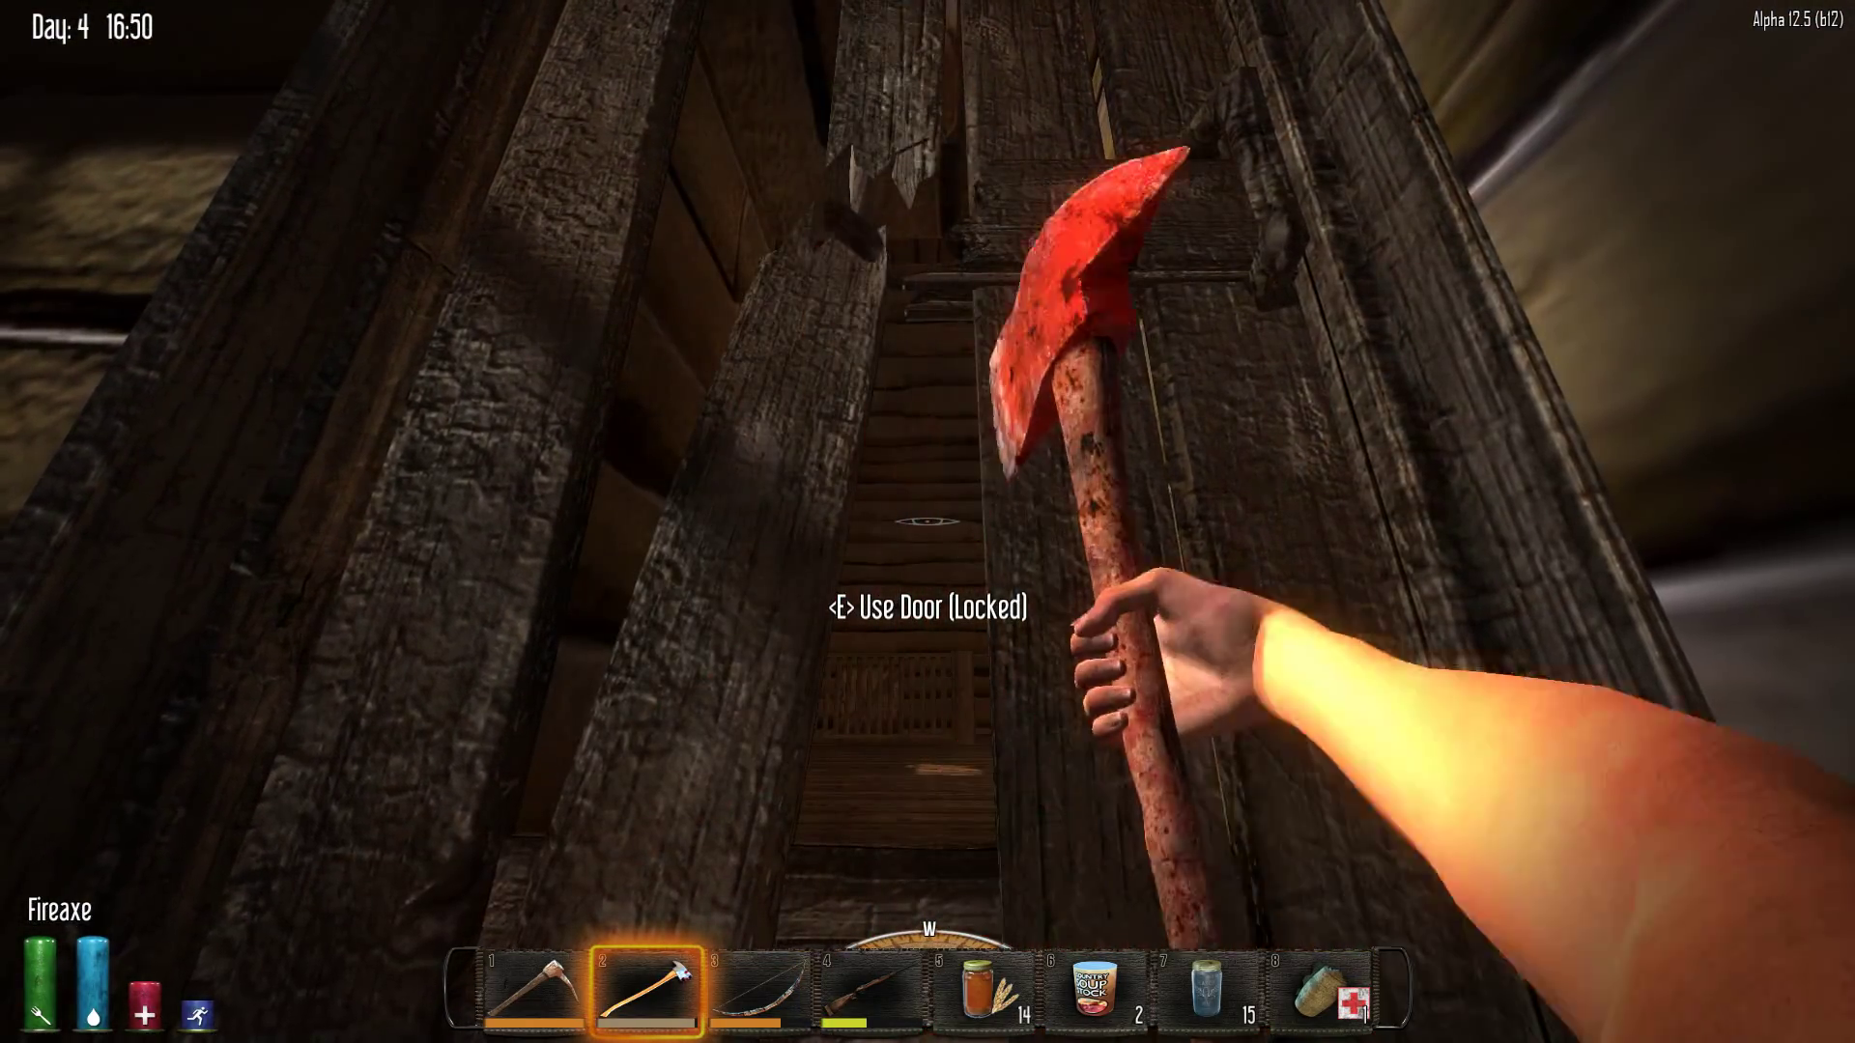
{"action": "left_click", "coordinate": [929, 522]}
{"action": "left_click", "coordinate": [929, 522]}
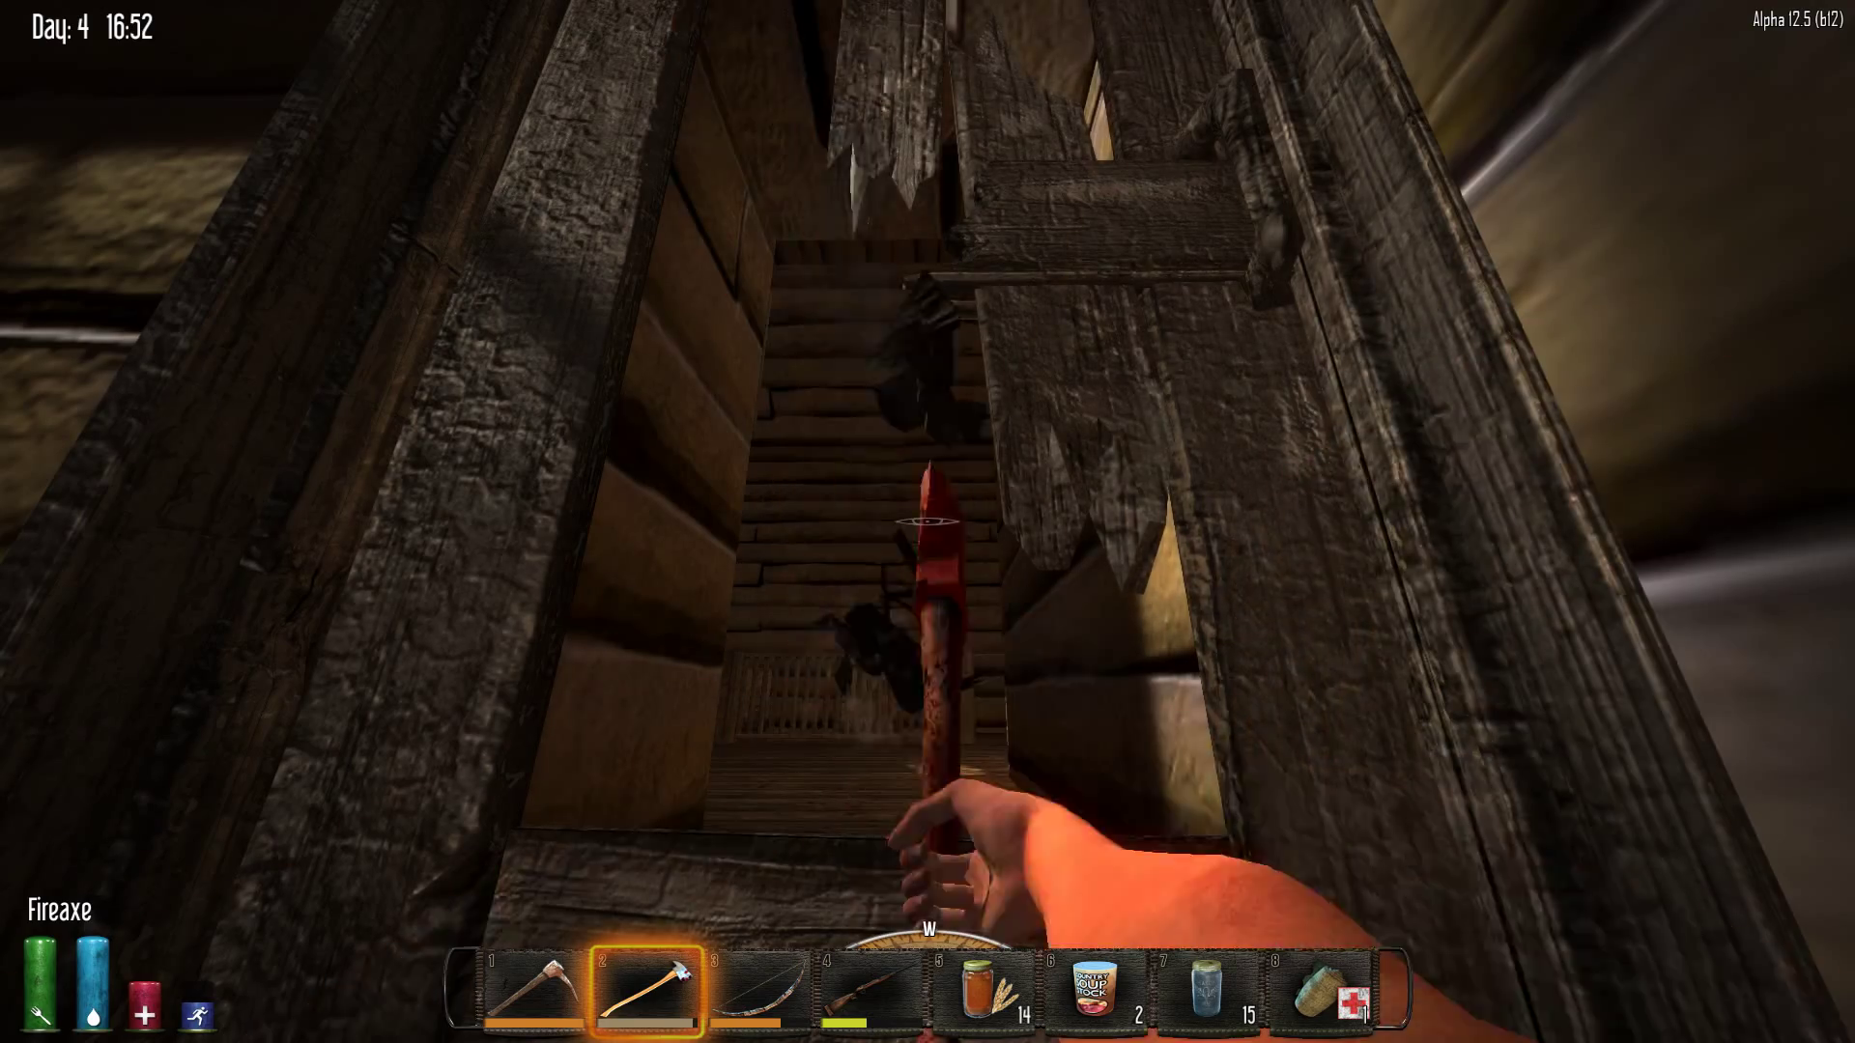
{"action": "key", "text": "w"}
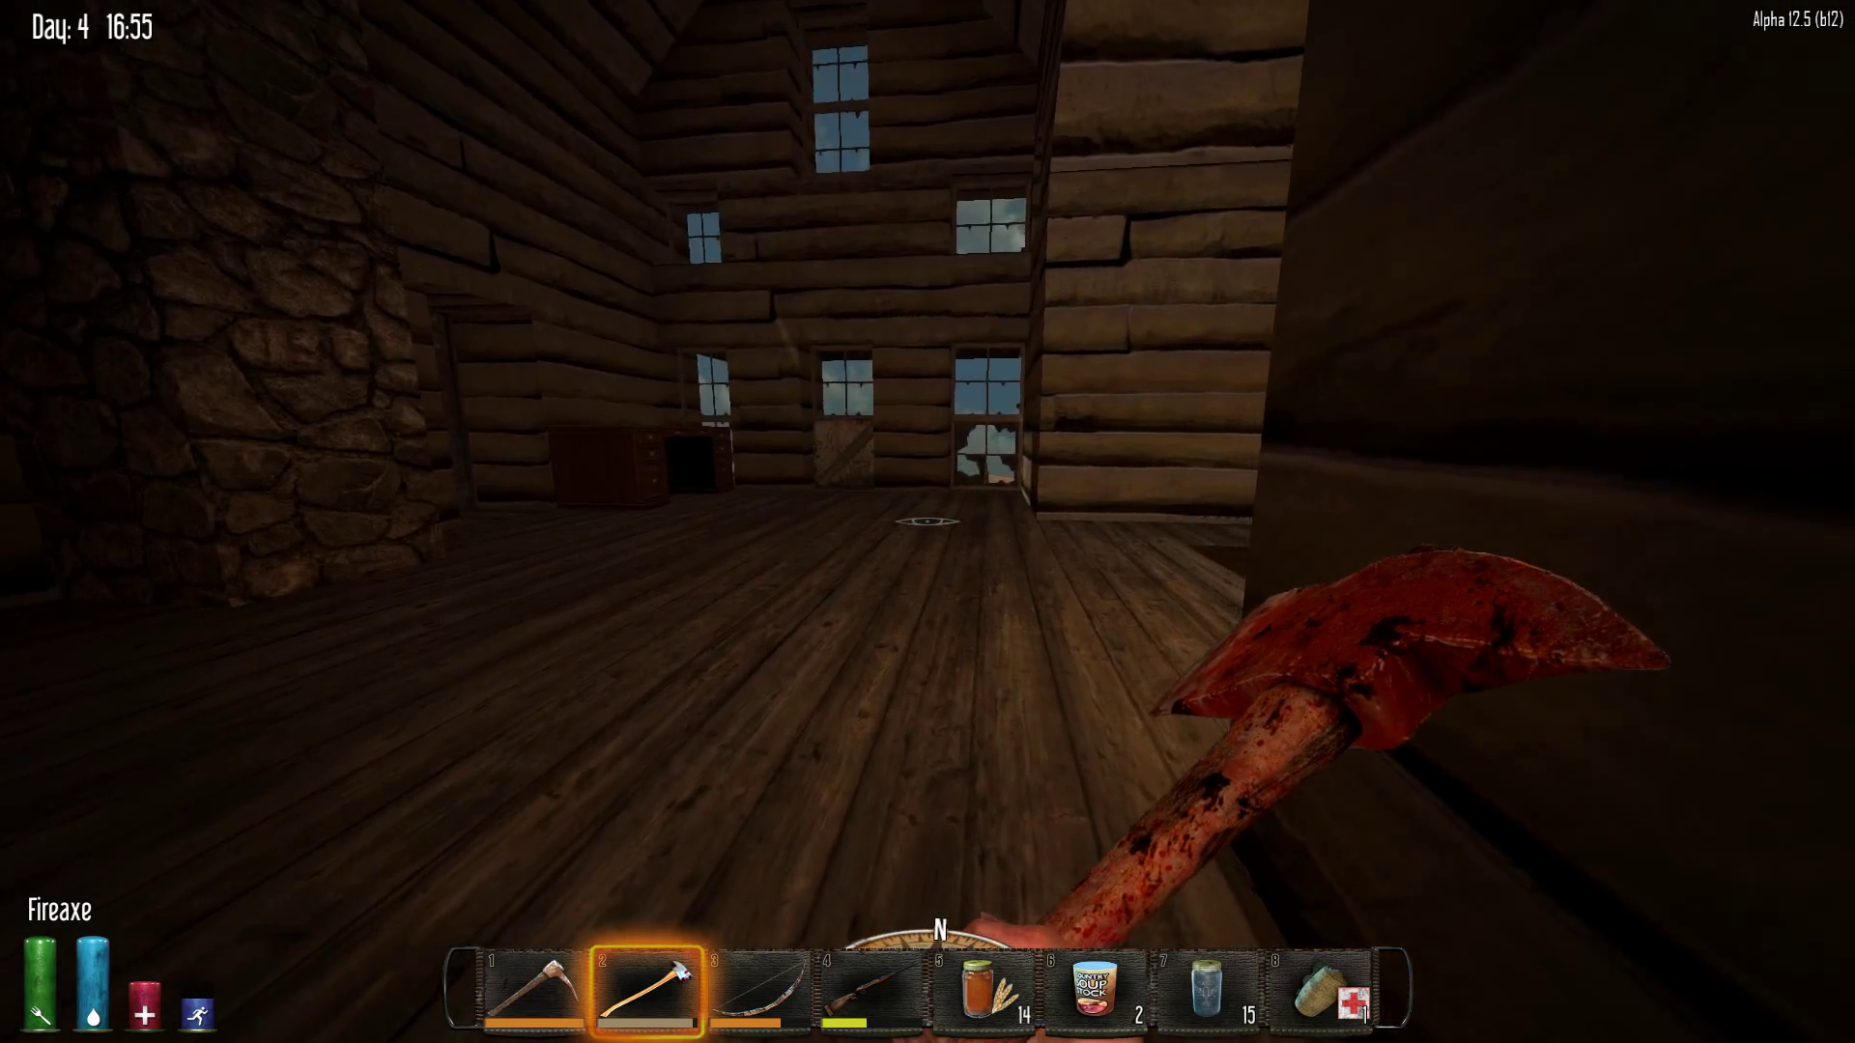
{"action": "key", "text": "w"}
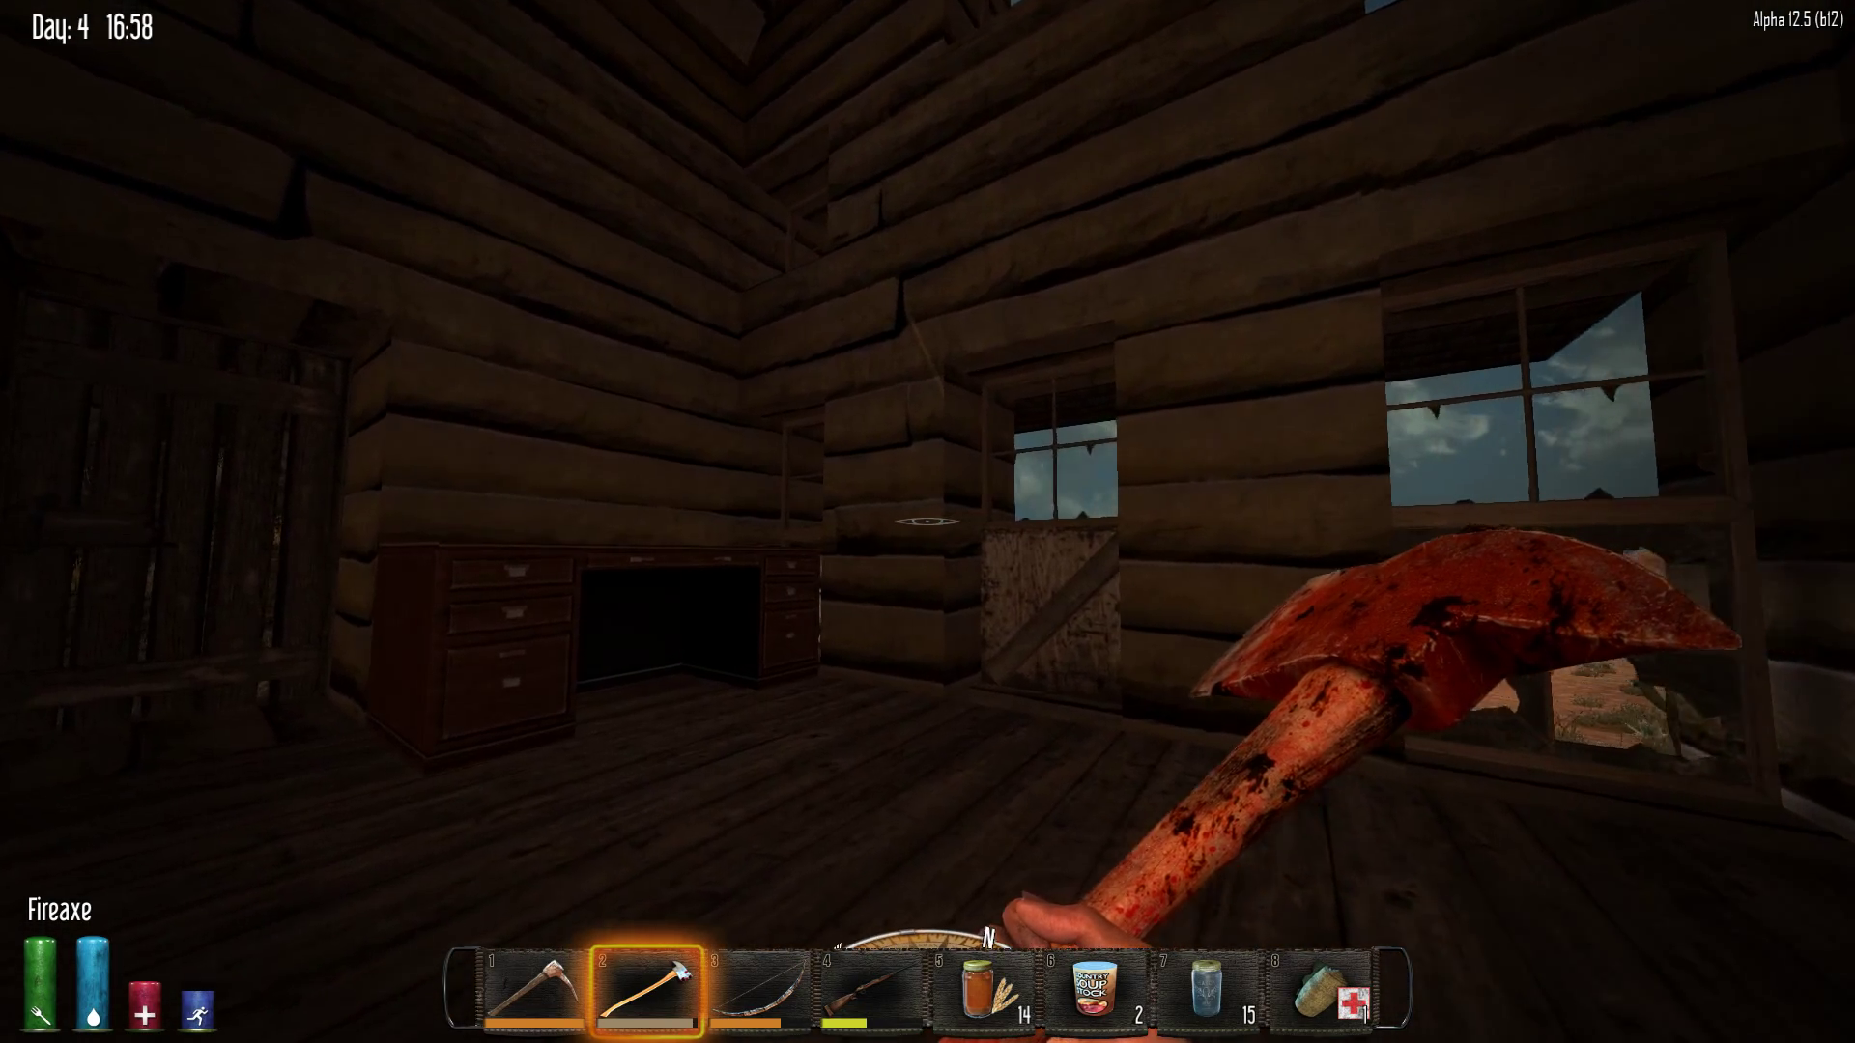
Search the wooden desk, then head to the stairwell with the Wooden Bow equipped
{"action": "key", "text": "e"}
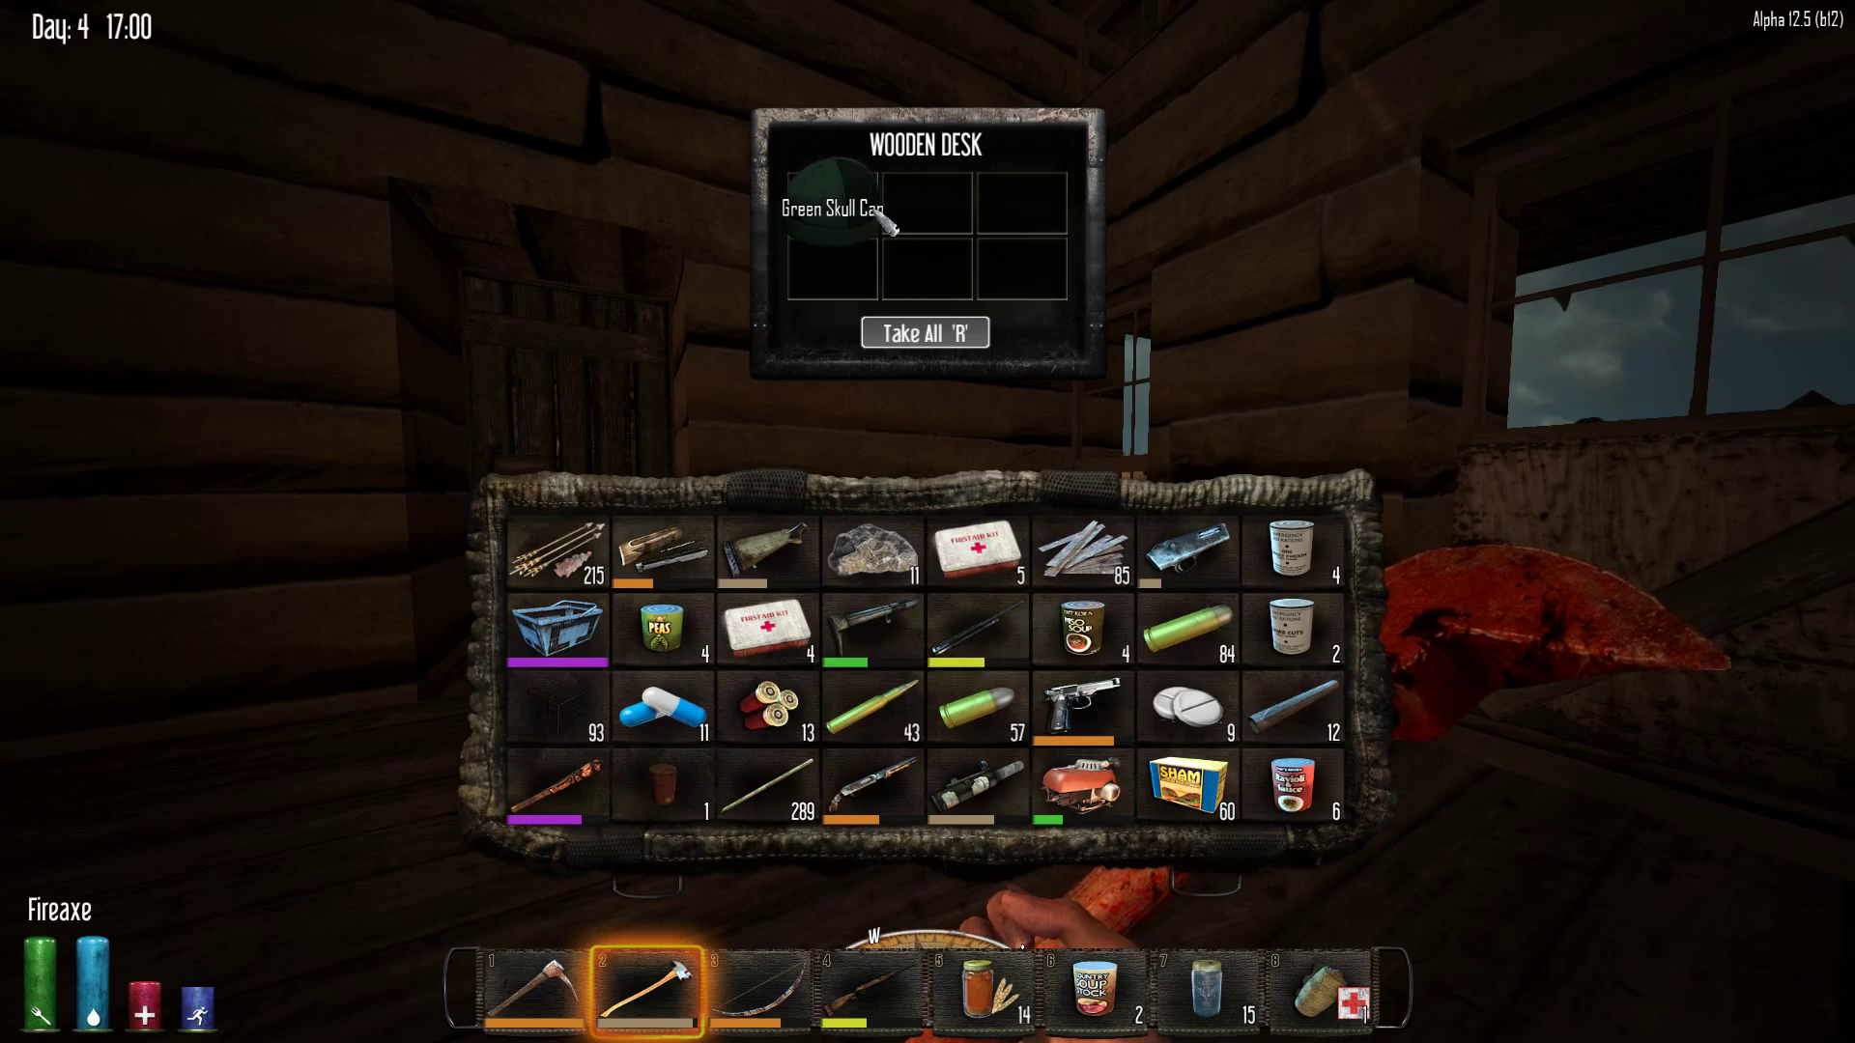
{"action": "key", "text": "Tab"}
{"action": "key", "text": "e"}
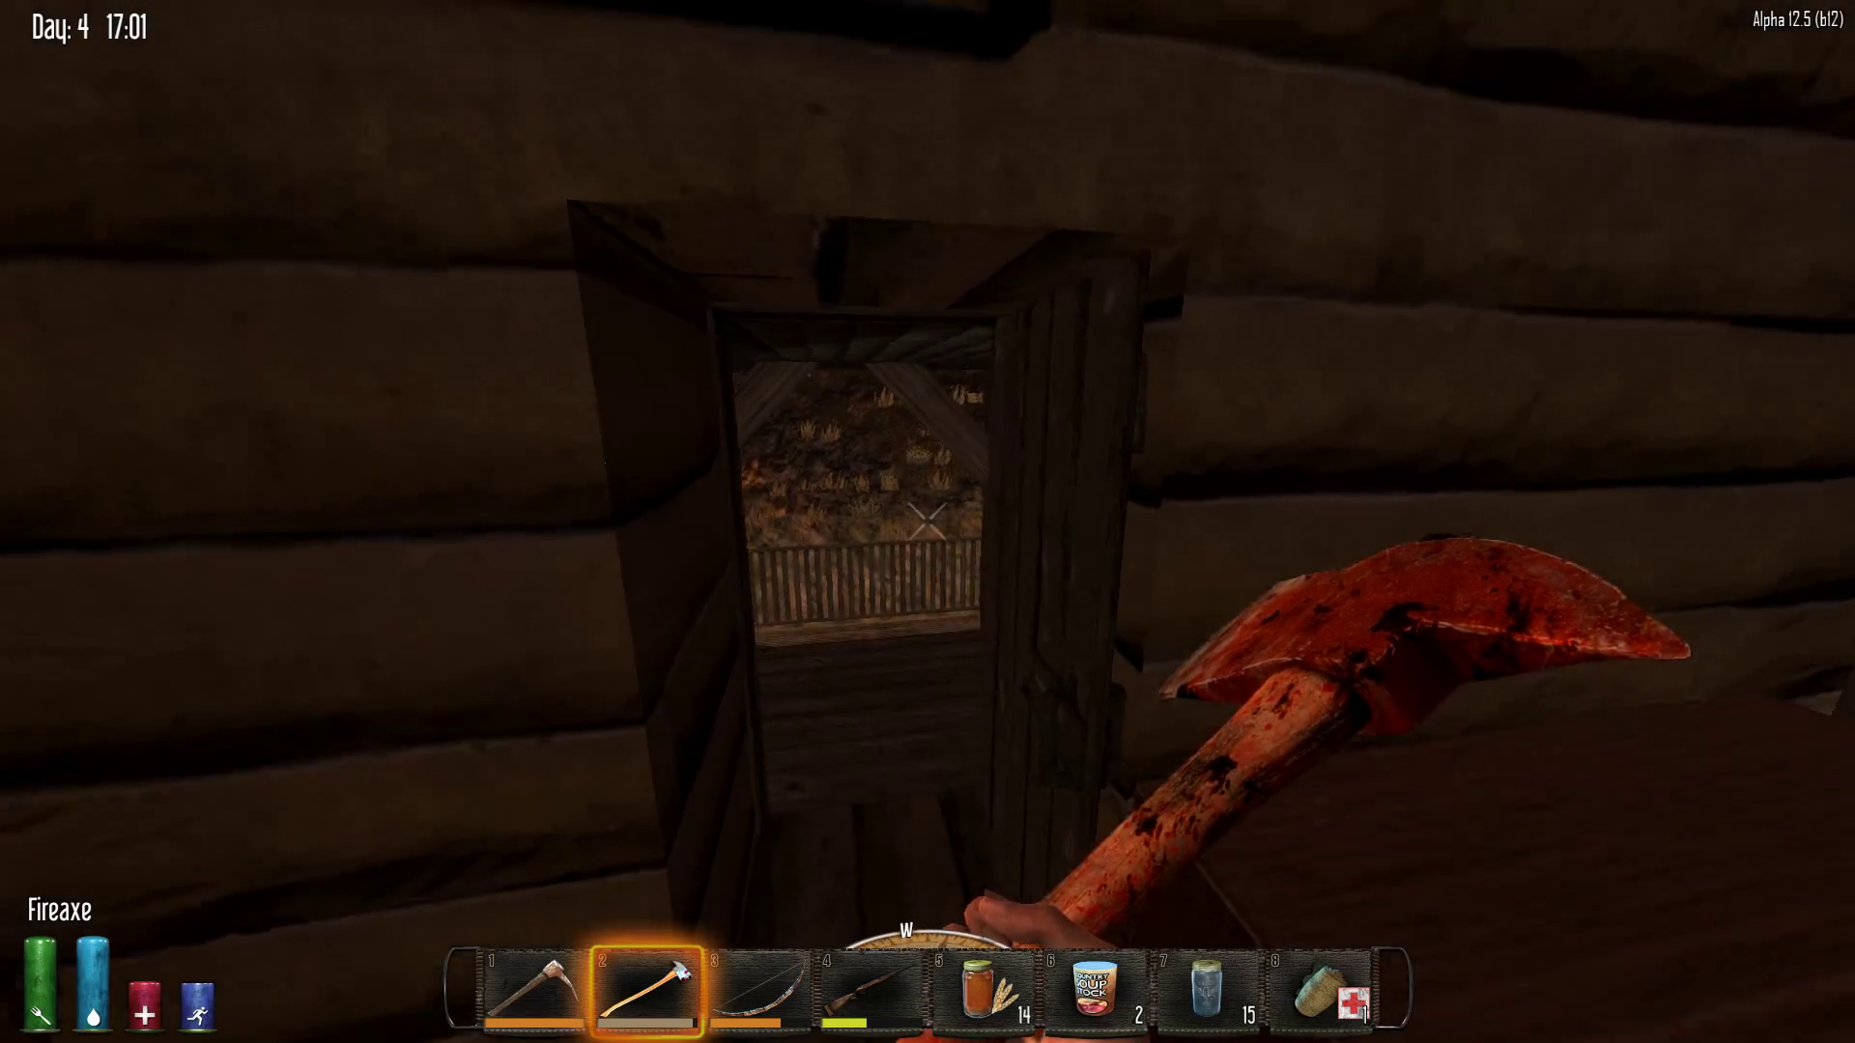
{"action": "key", "text": "w"}
{"action": "key", "text": "w"}
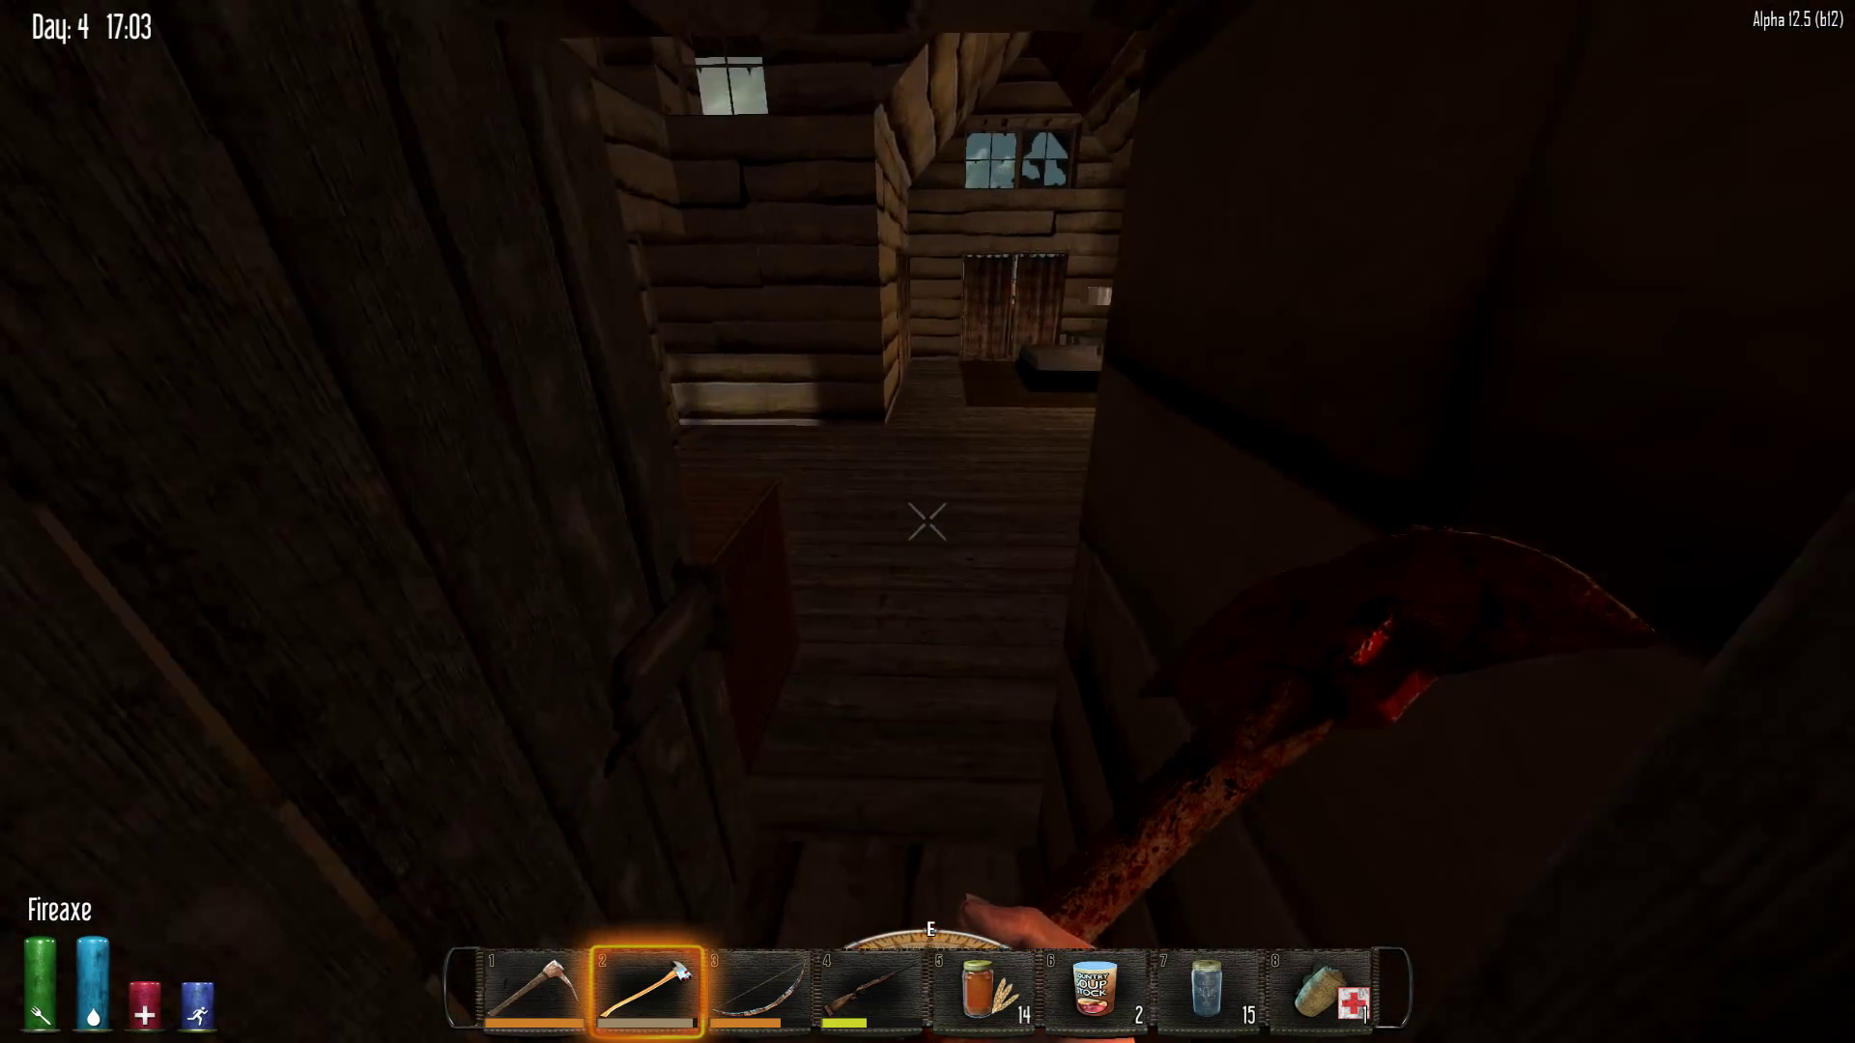
{"action": "key", "text": "w"}
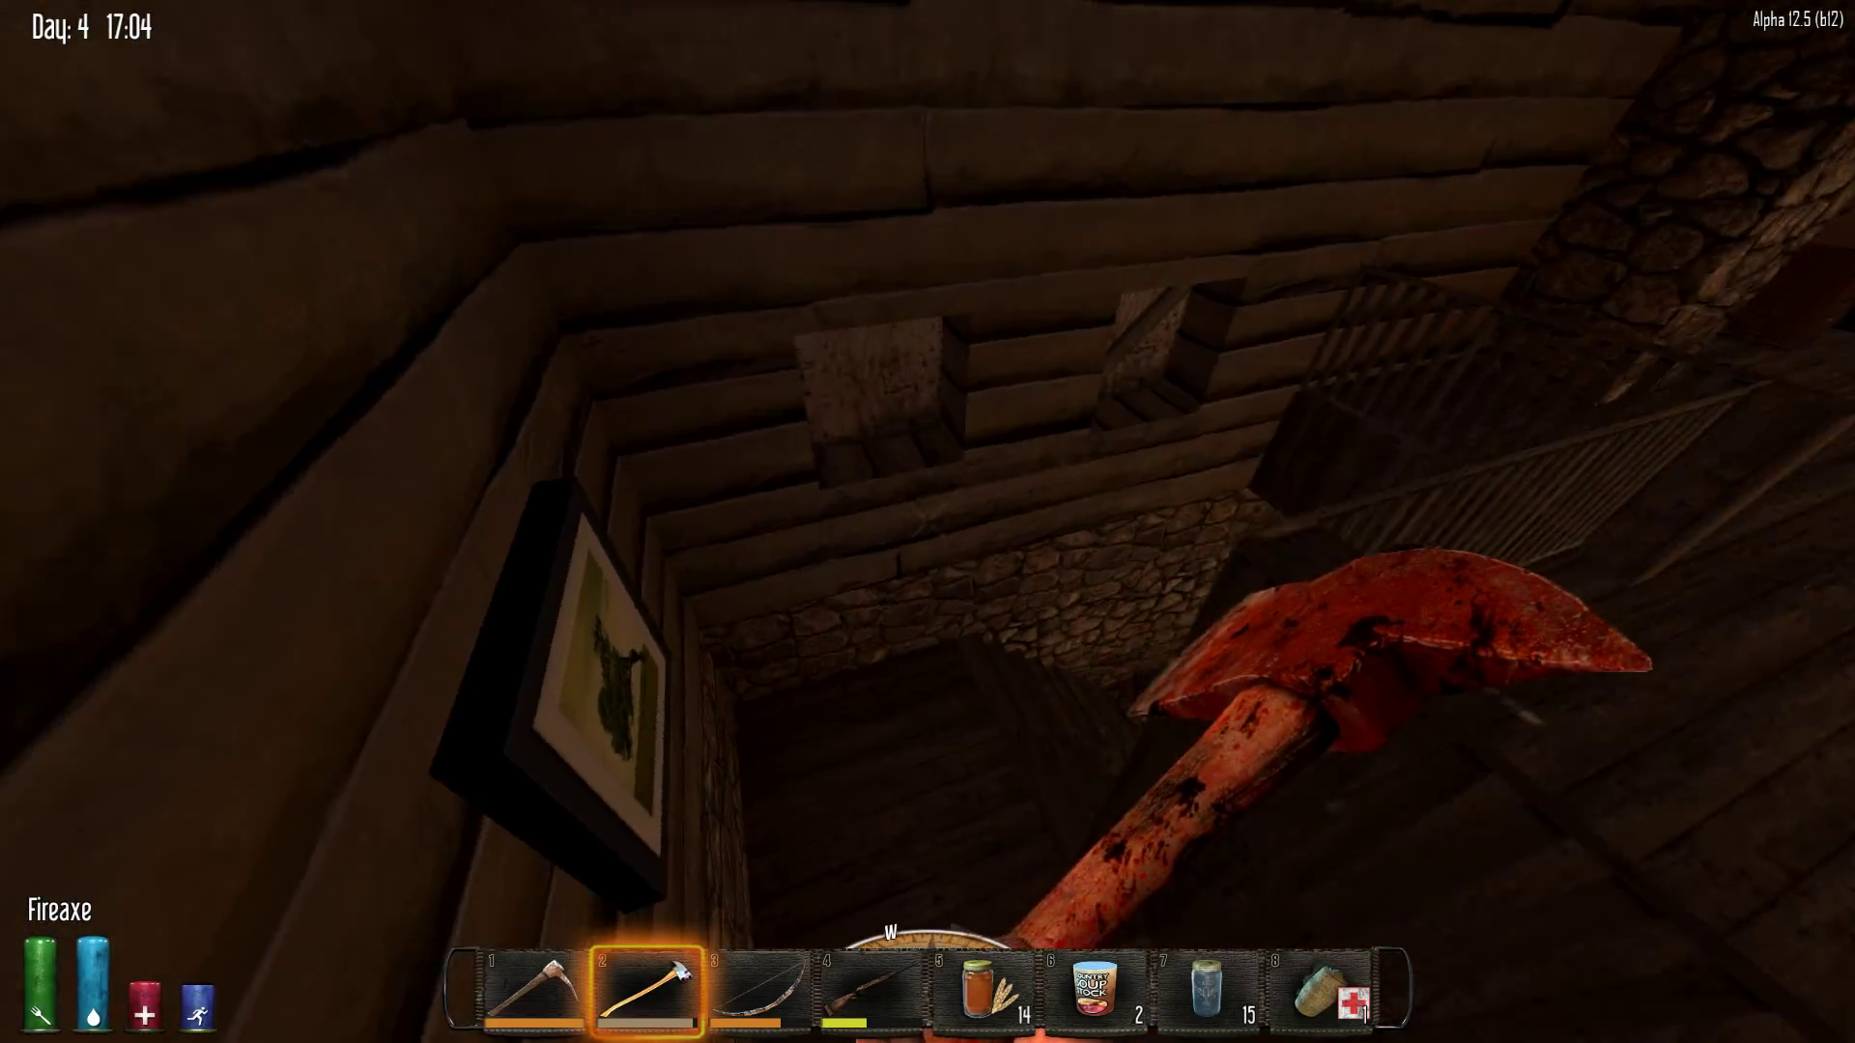
{"action": "key", "text": "w"}
{"action": "key", "text": "3"}
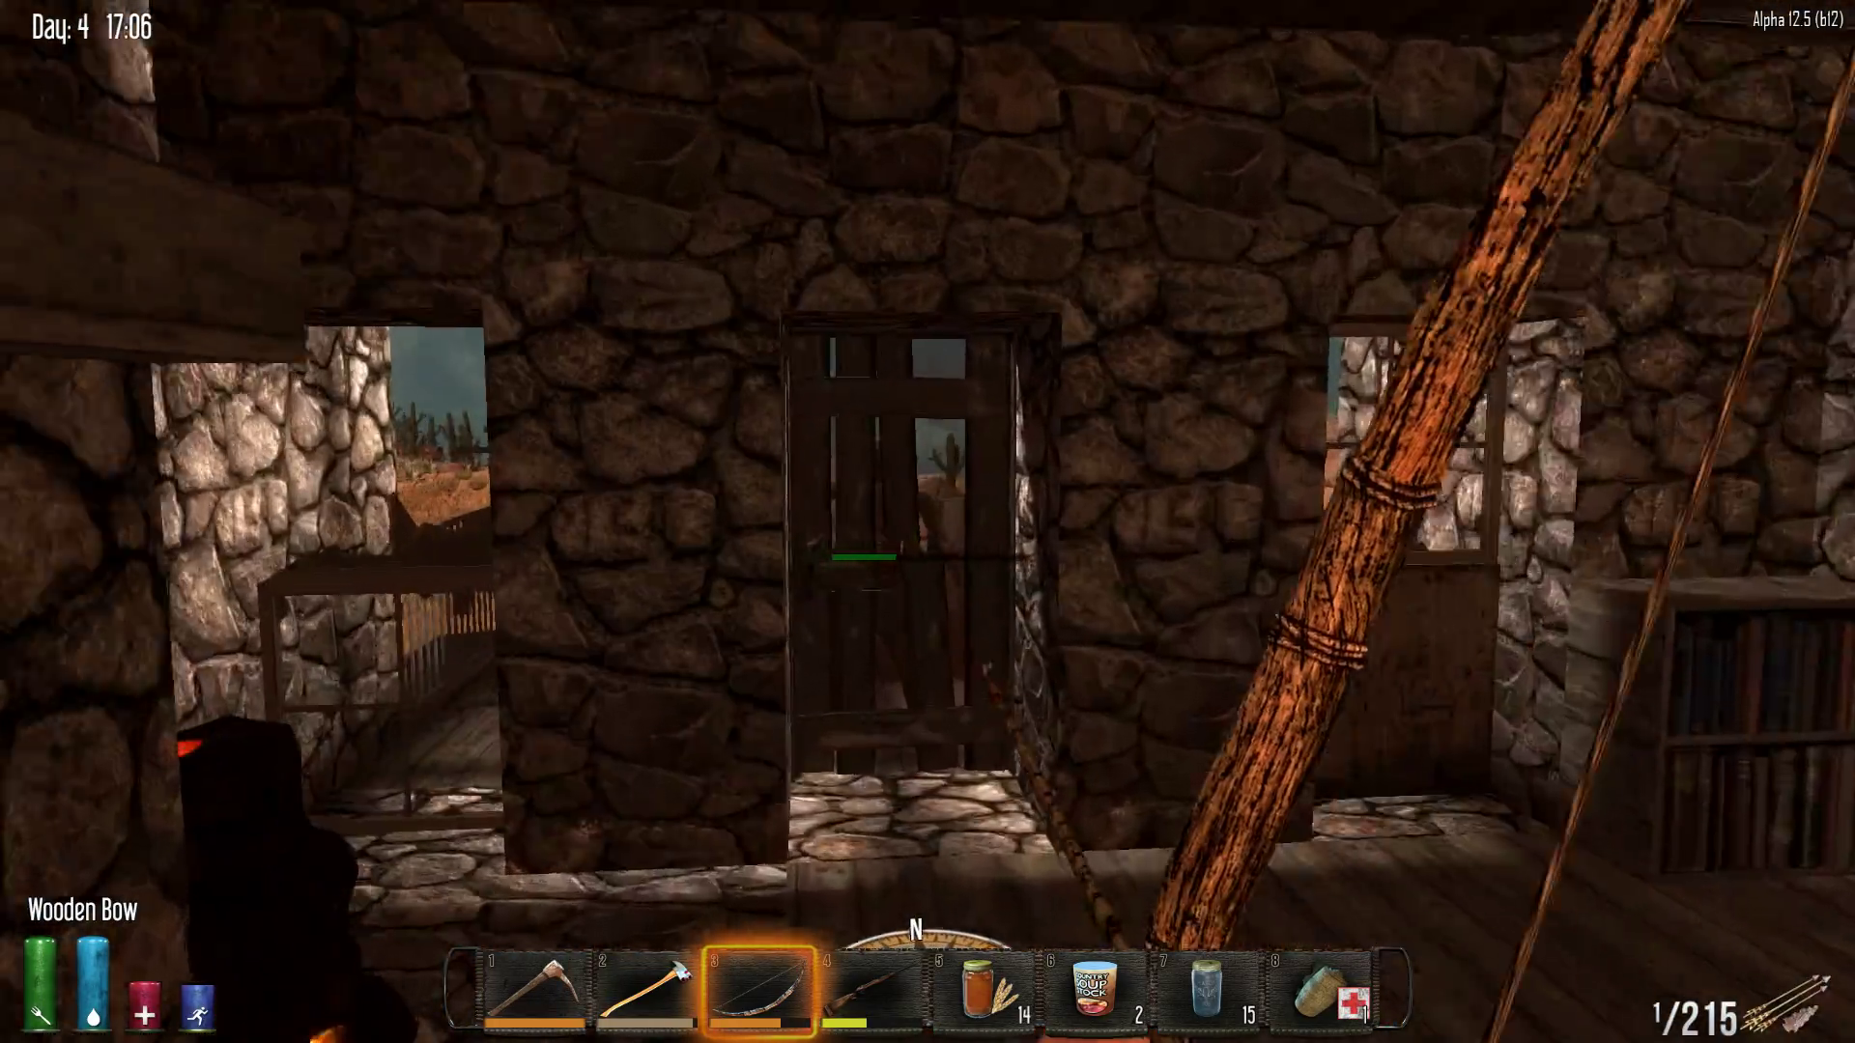
{"action": "key", "text": "w"}
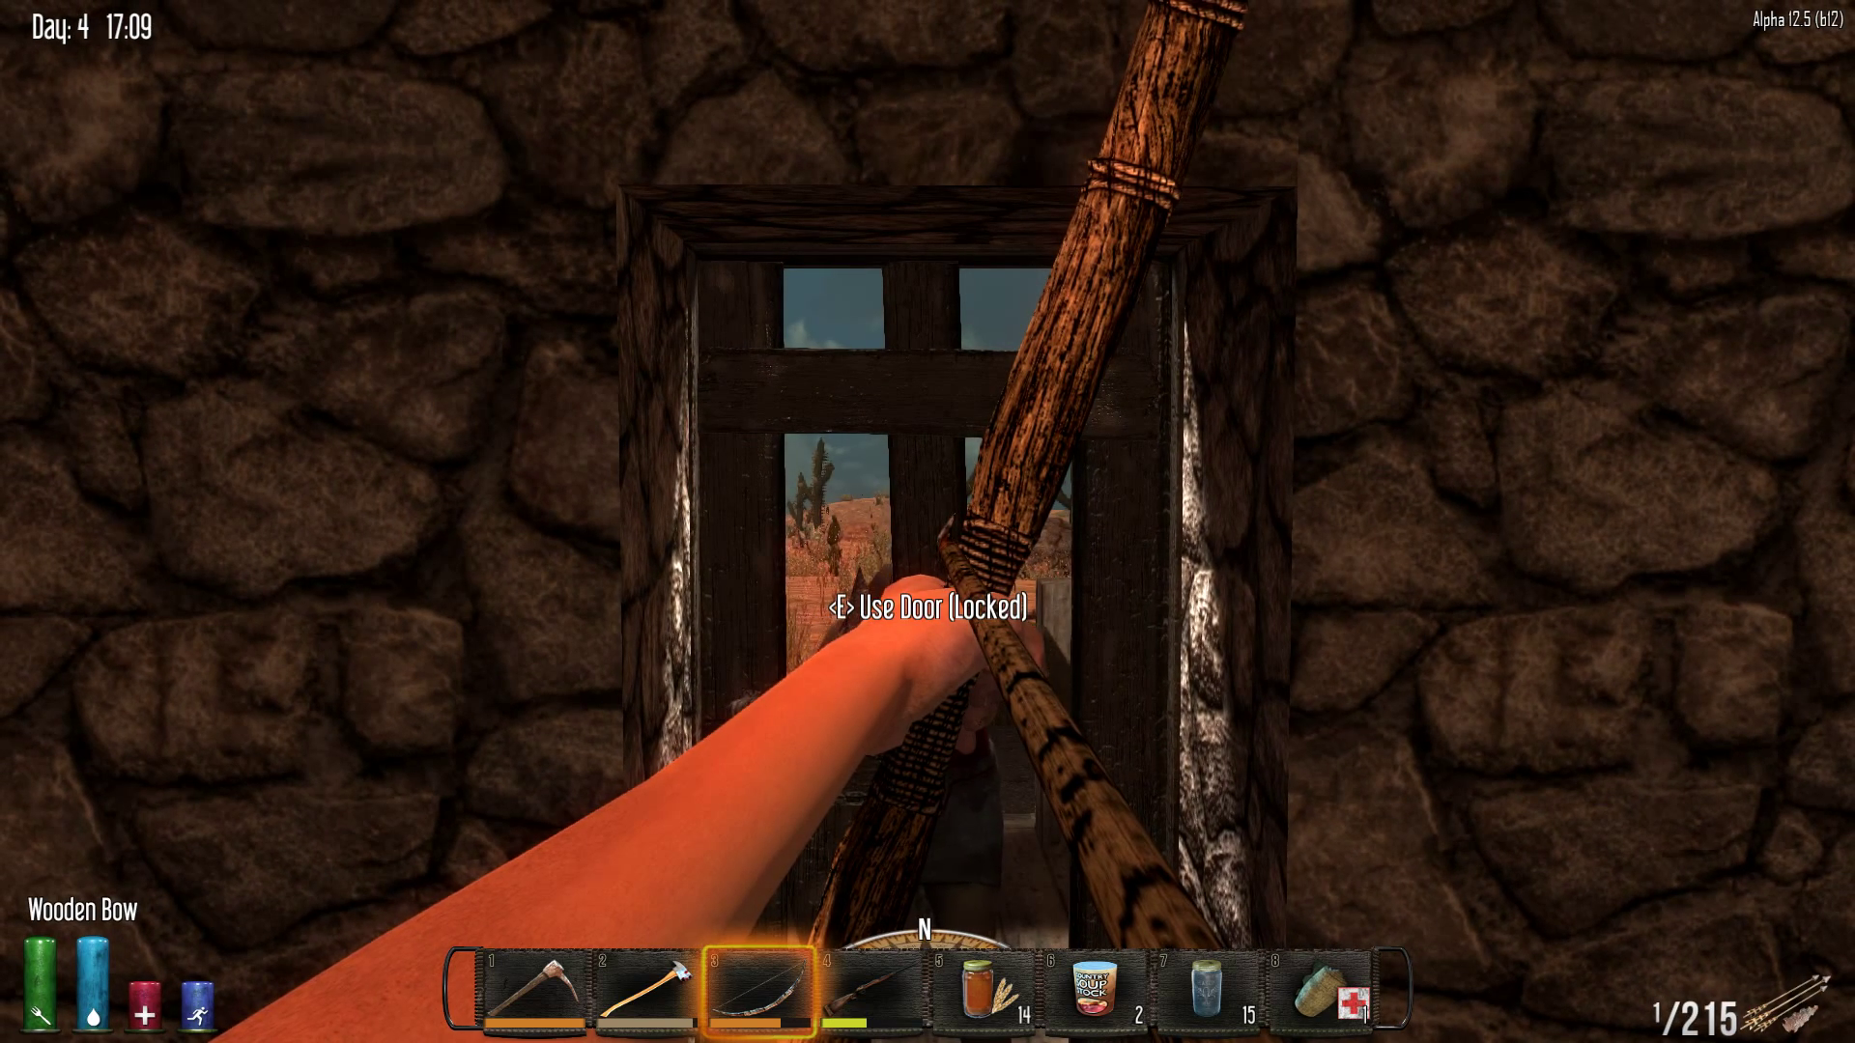
Back away firing three arrows at the zombie breaking through, then search its corpse
{"action": "key", "text": "s"}
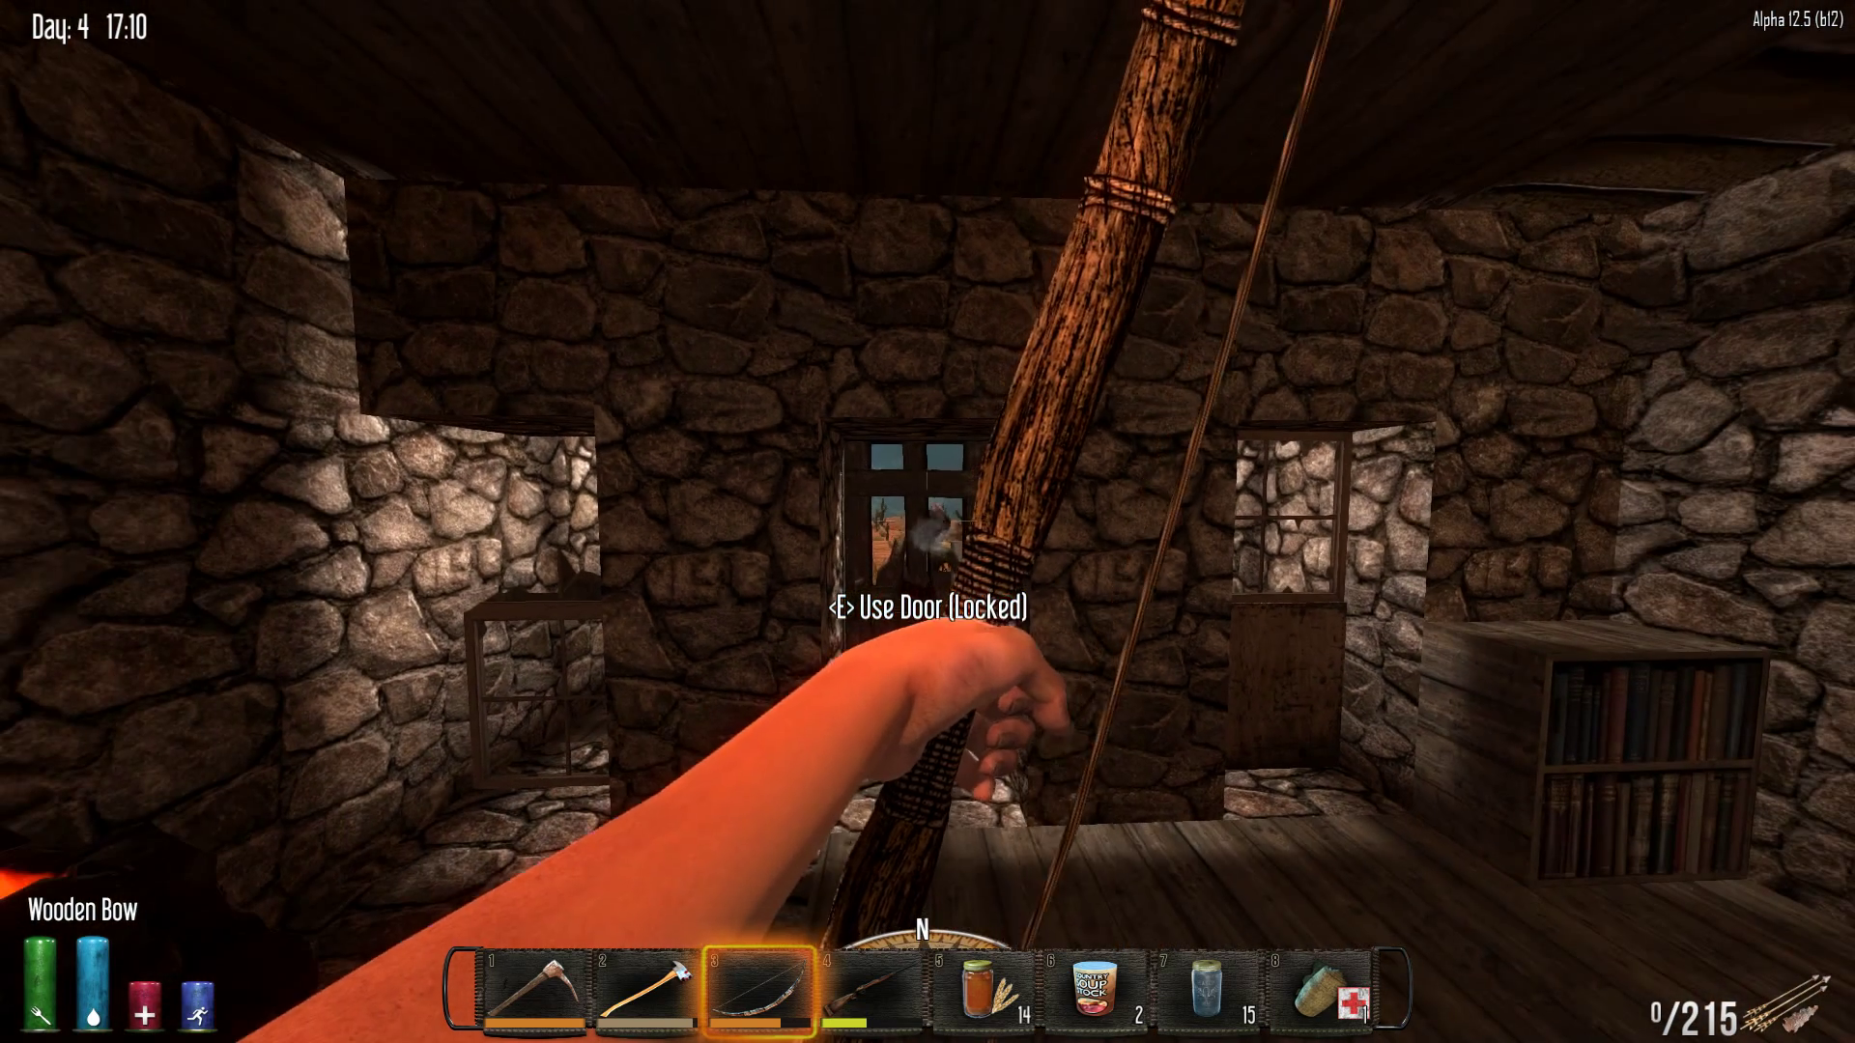
{"action": "left_click", "coordinate": [928, 522]}
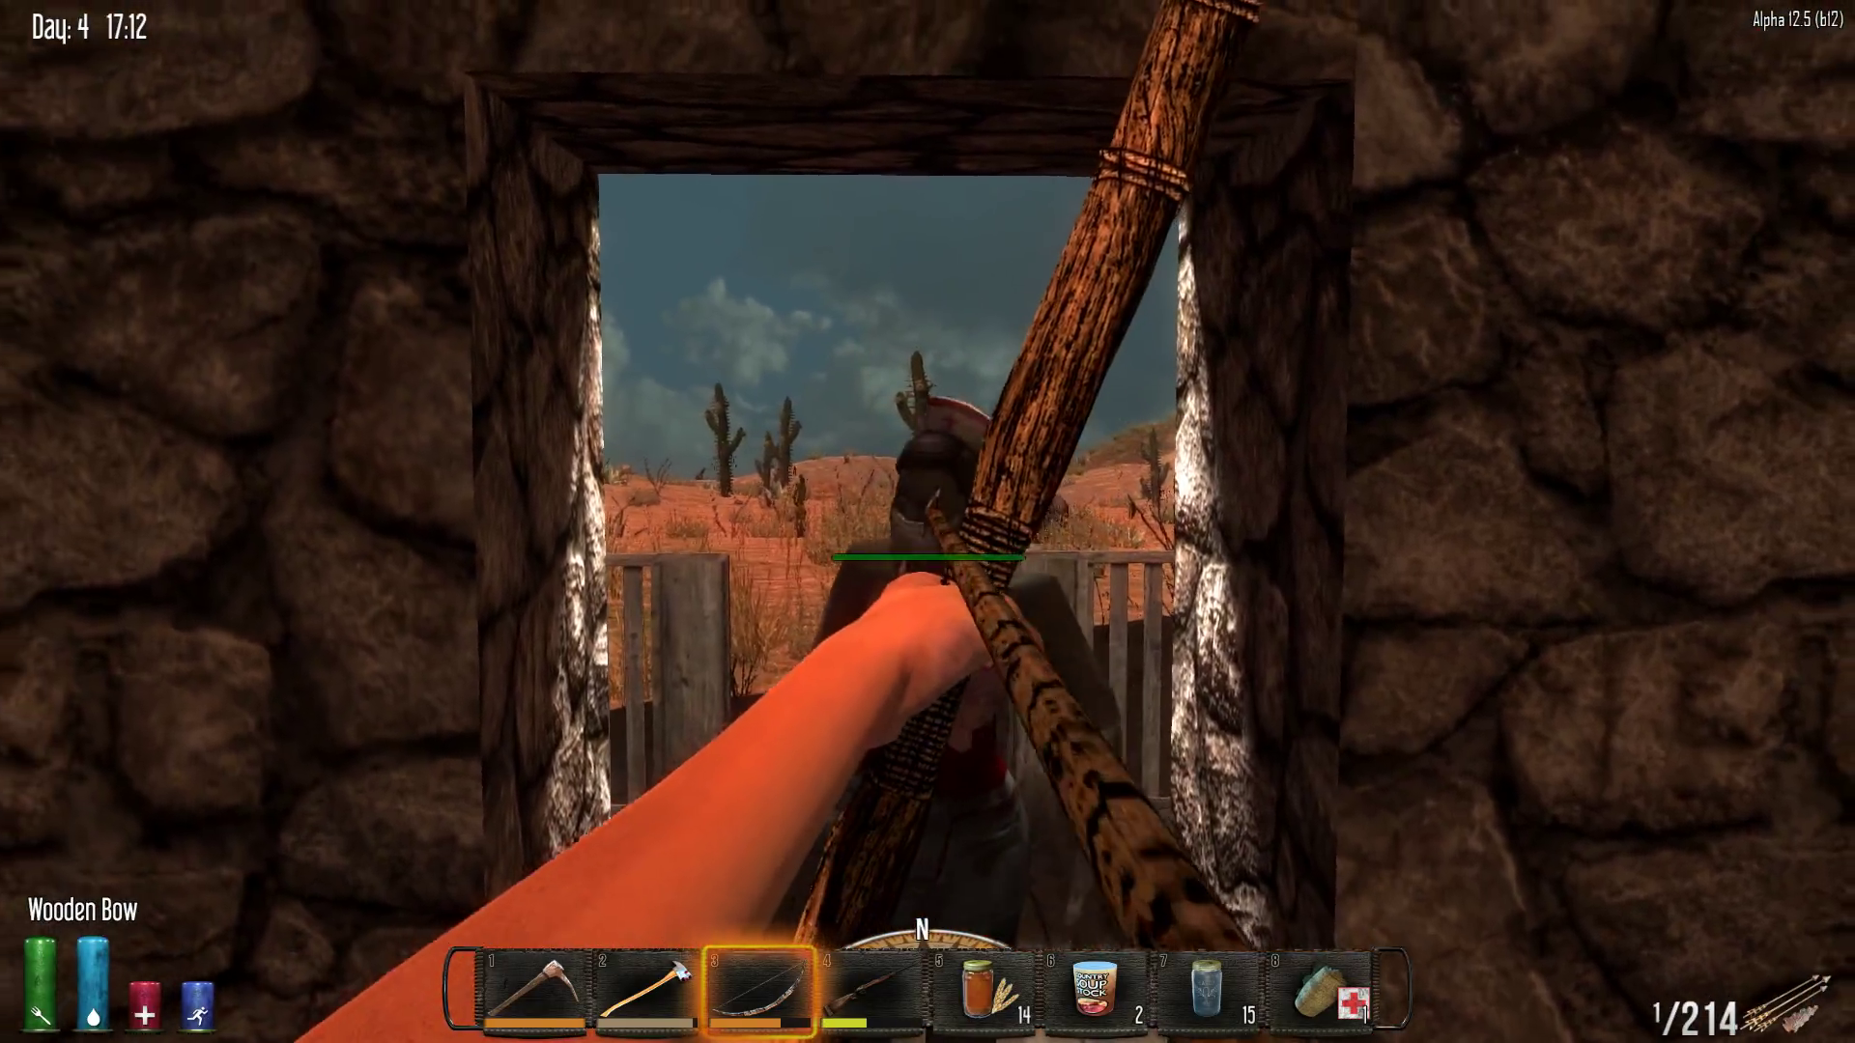
{"action": "key", "text": "s"}
{"action": "left_click", "coordinate": [928, 521]}
{"action": "key", "text": "s"}
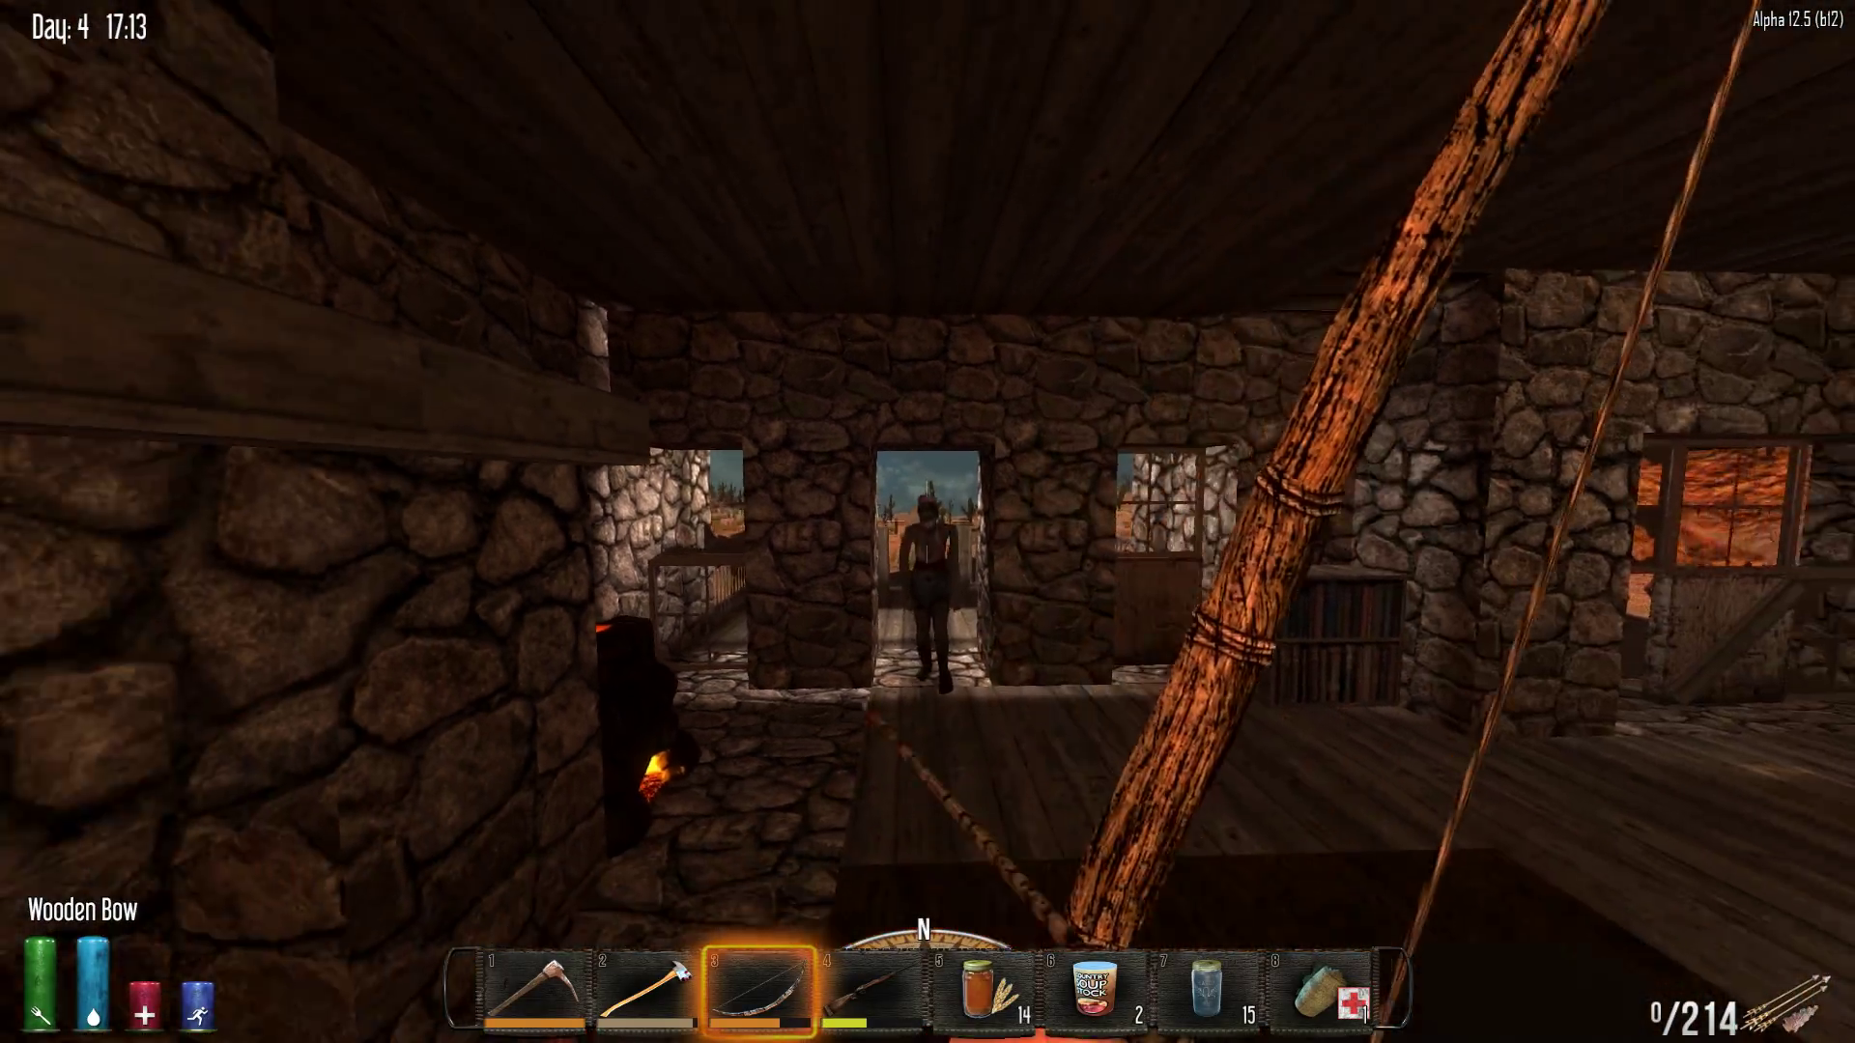
{"action": "left_click", "coordinate": [928, 522]}
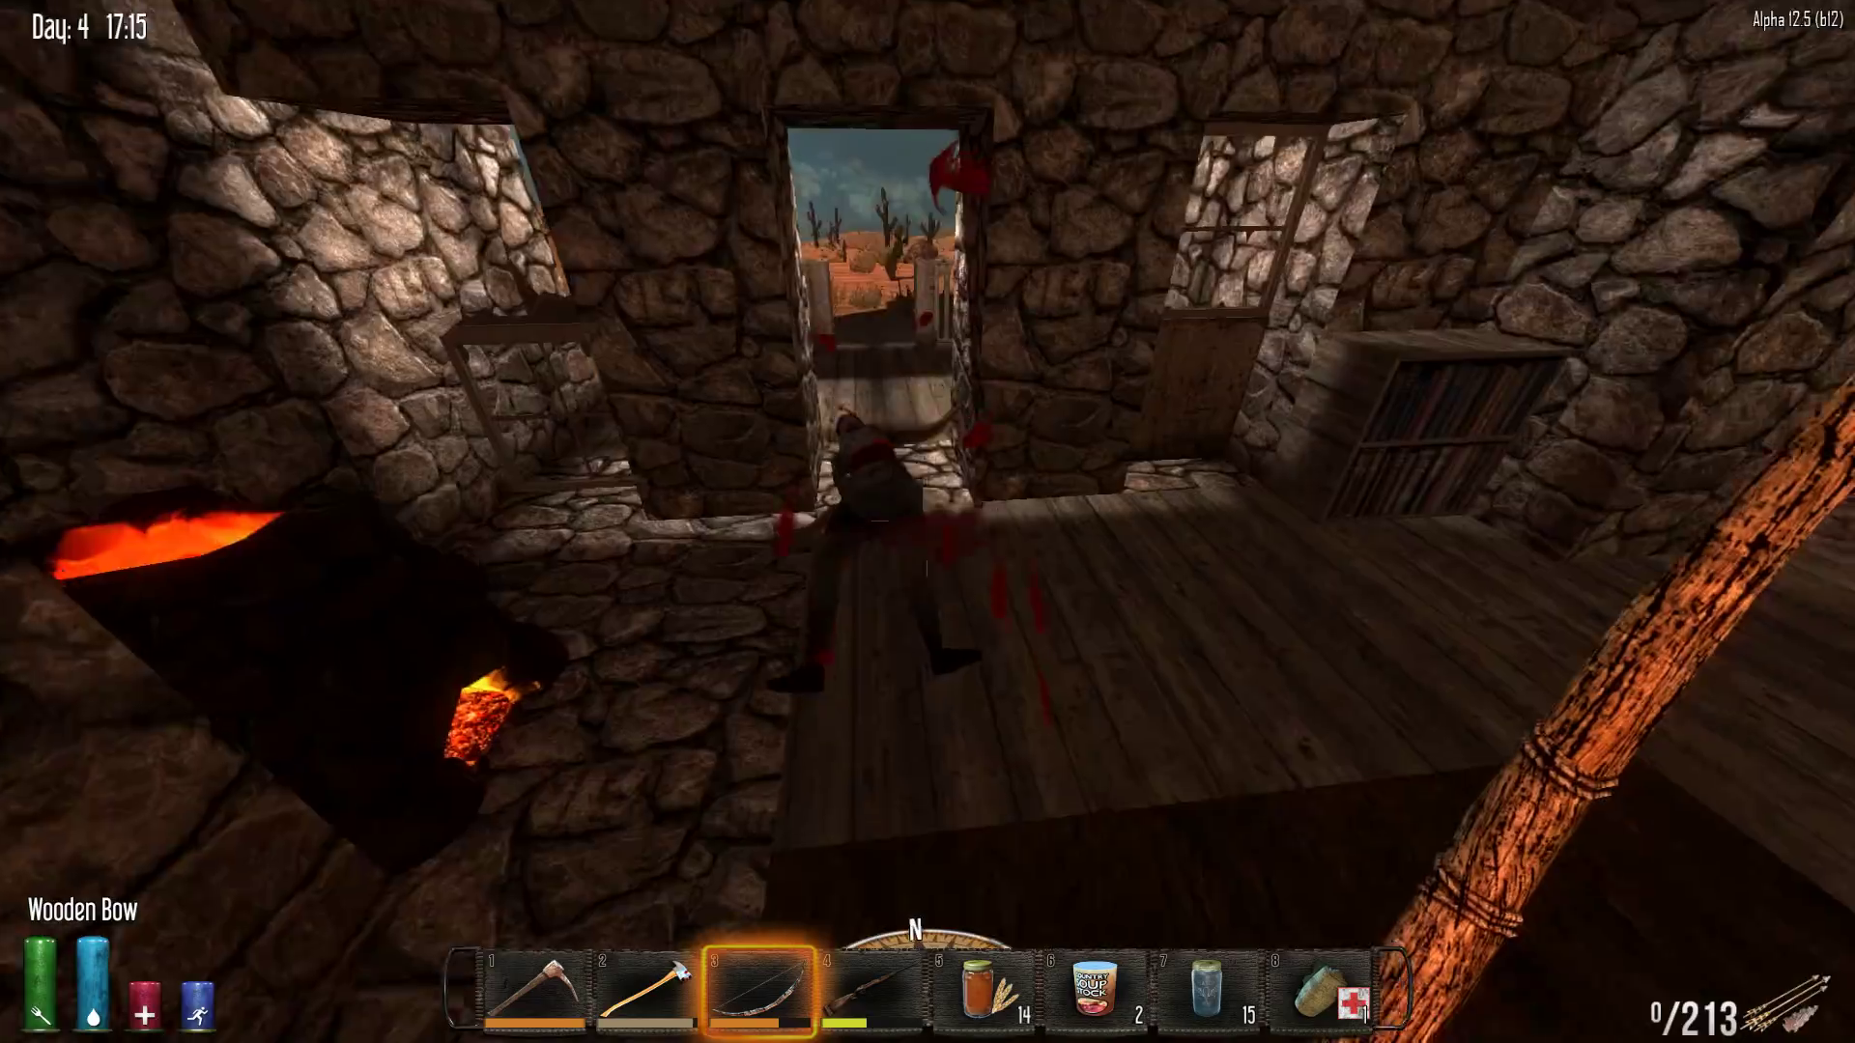
{"action": "key", "text": "e"}
{"action": "key", "text": "Escape"}
{"action": "key", "text": "w"}
Search the bookcase and the upper and lower kitchen cupboards for two cans of peas
{"action": "key", "text": "e"}
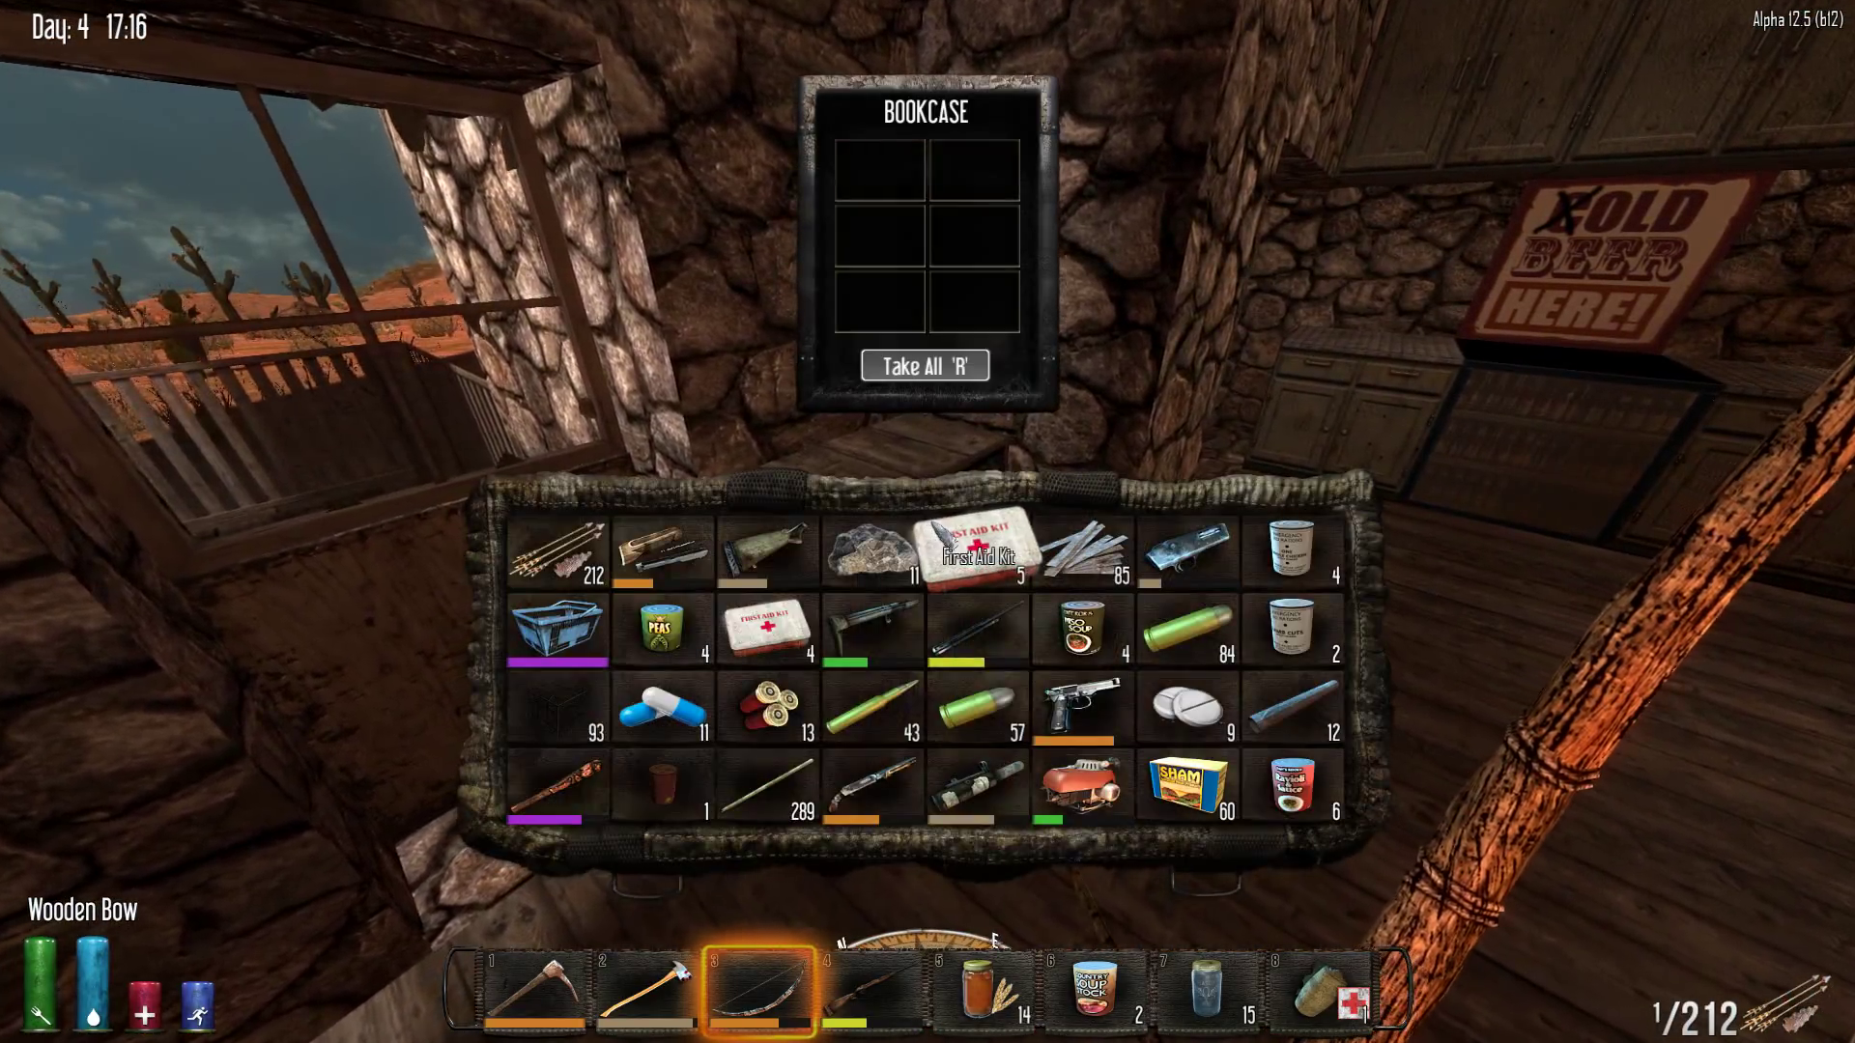
{"action": "key", "text": "Escape"}
{"action": "key", "text": "w"}
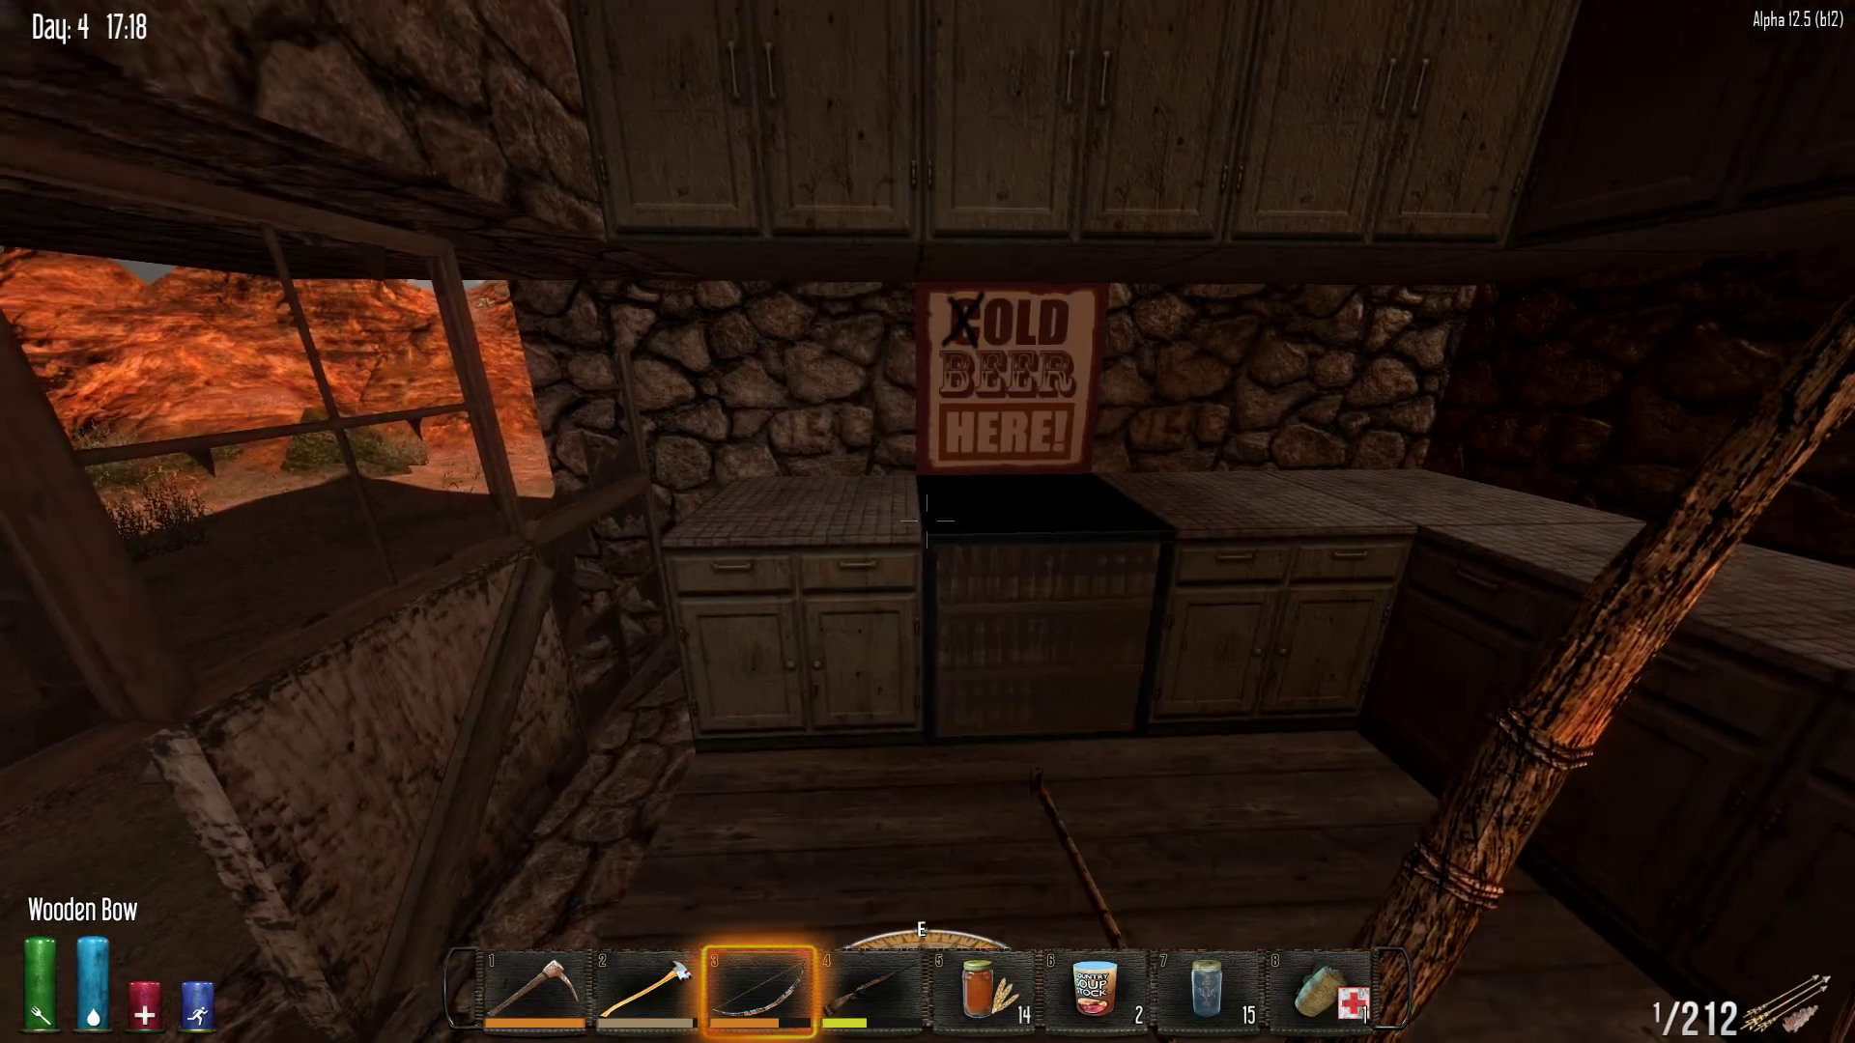
{"action": "key", "text": "e"}
{"action": "key", "text": "Escape"}
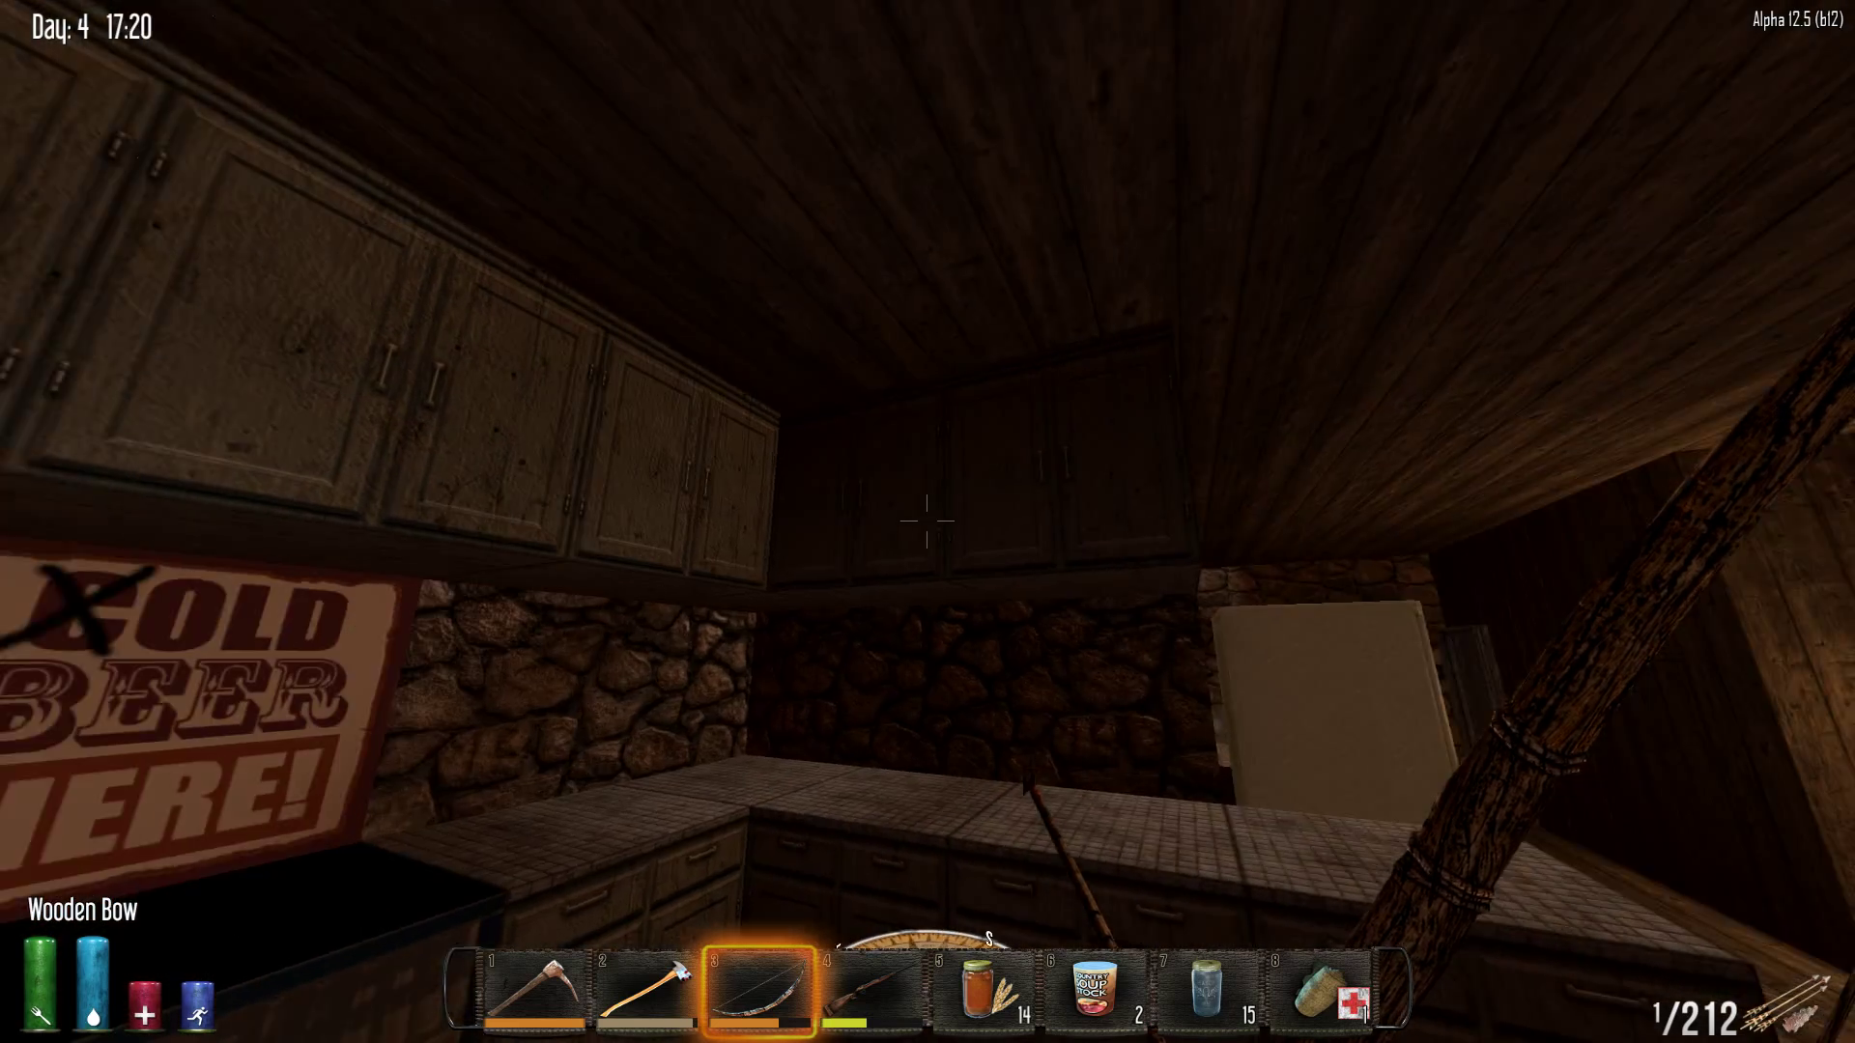
{"action": "key", "text": "w"}
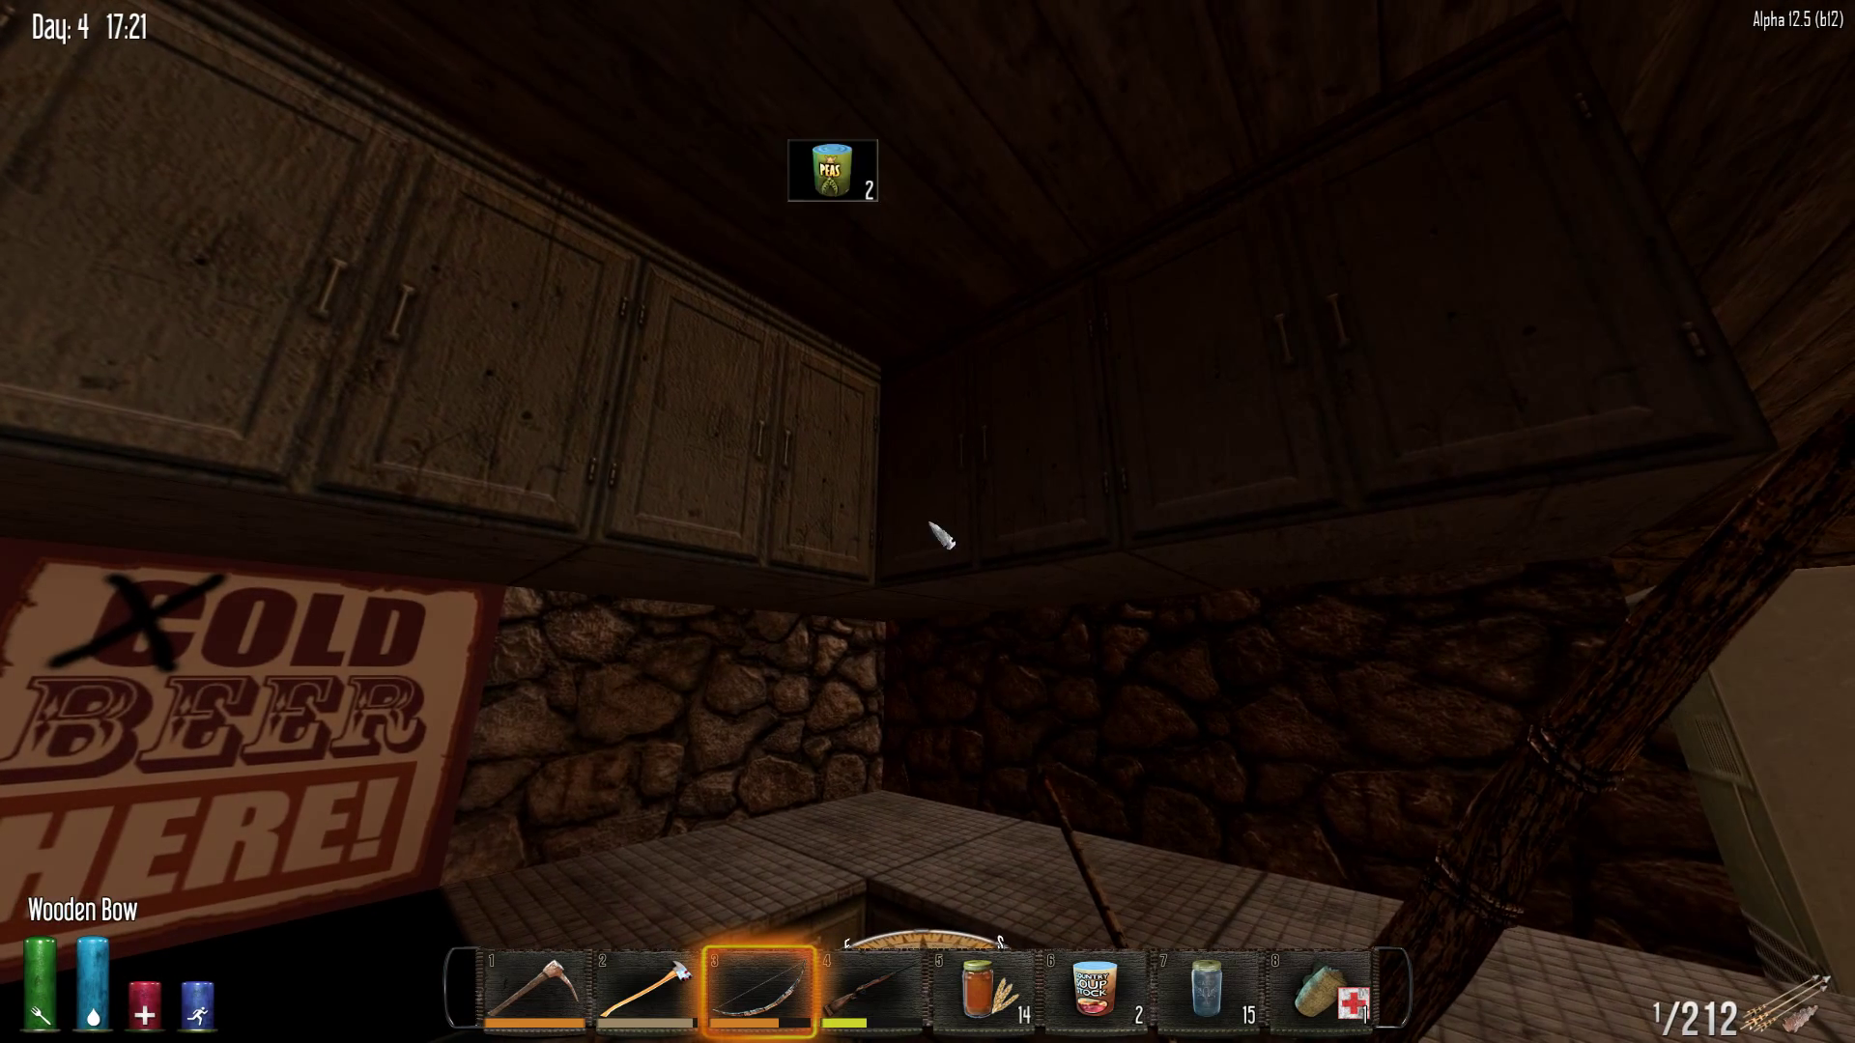
{"action": "key", "text": "e"}
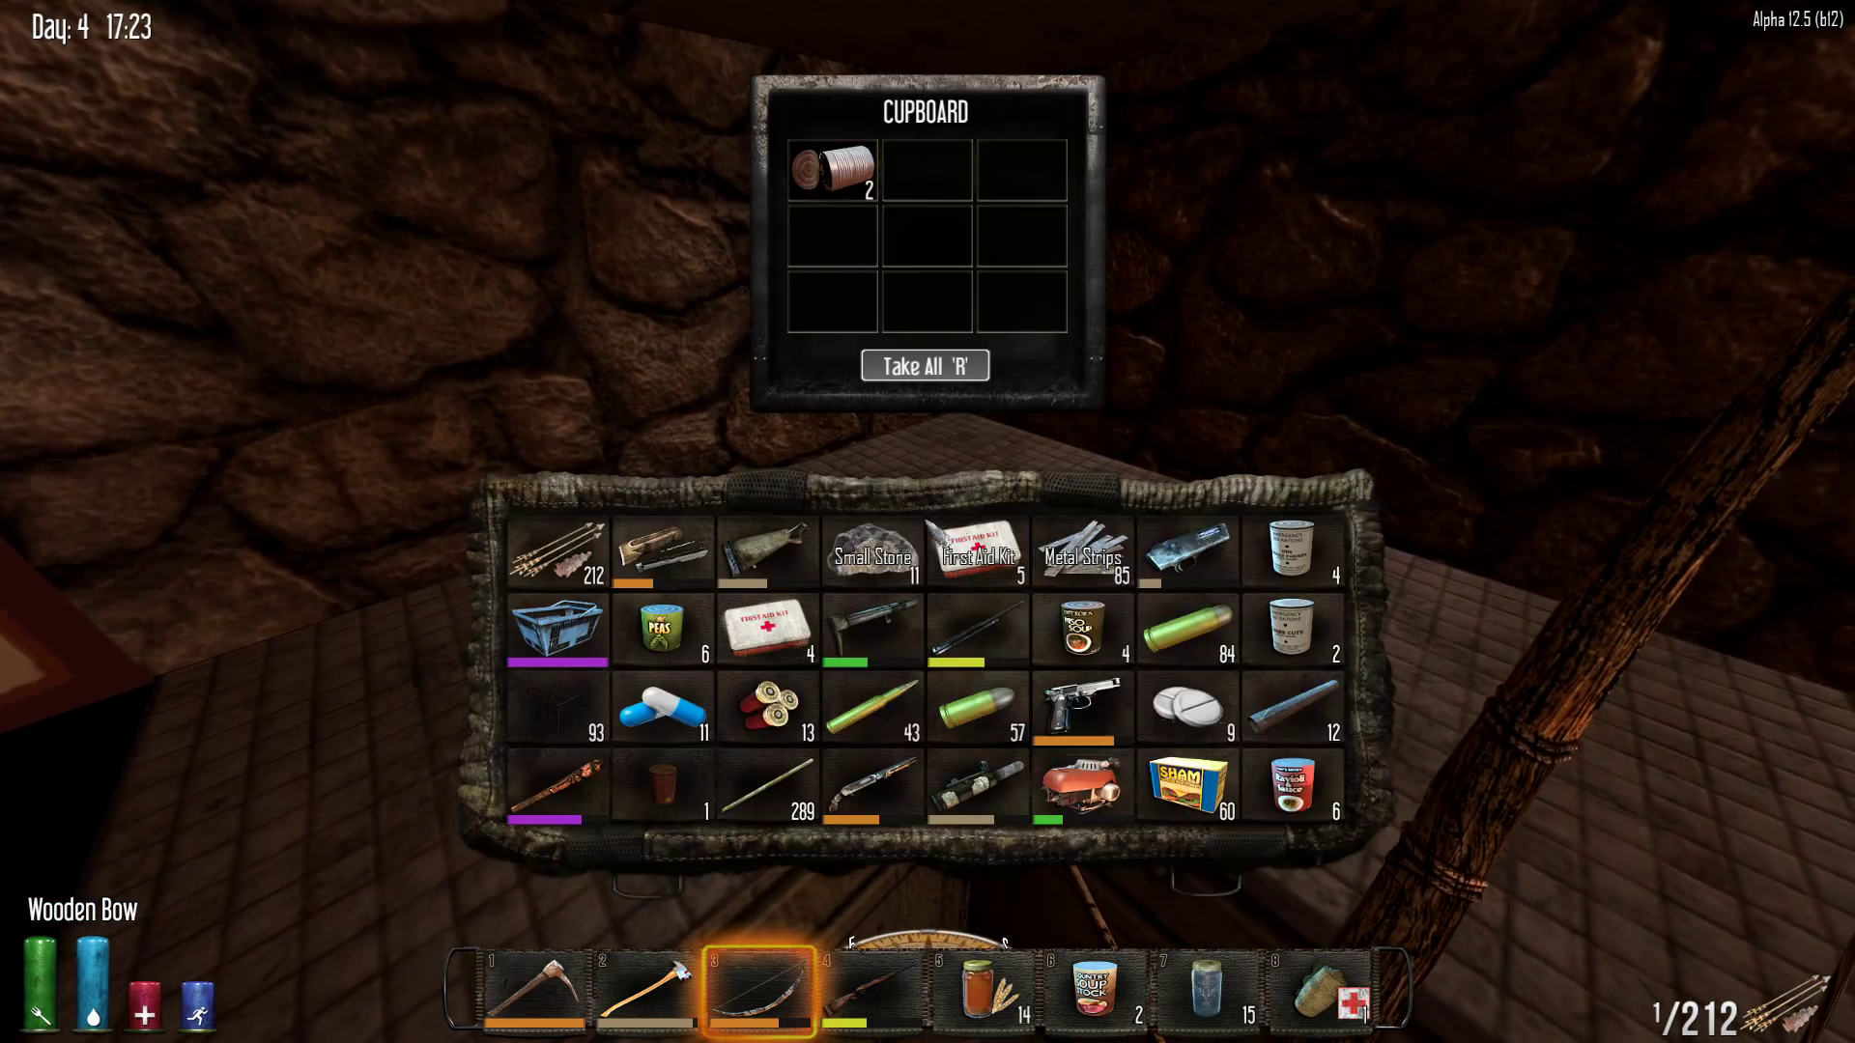
{"action": "key", "text": "Escape"}
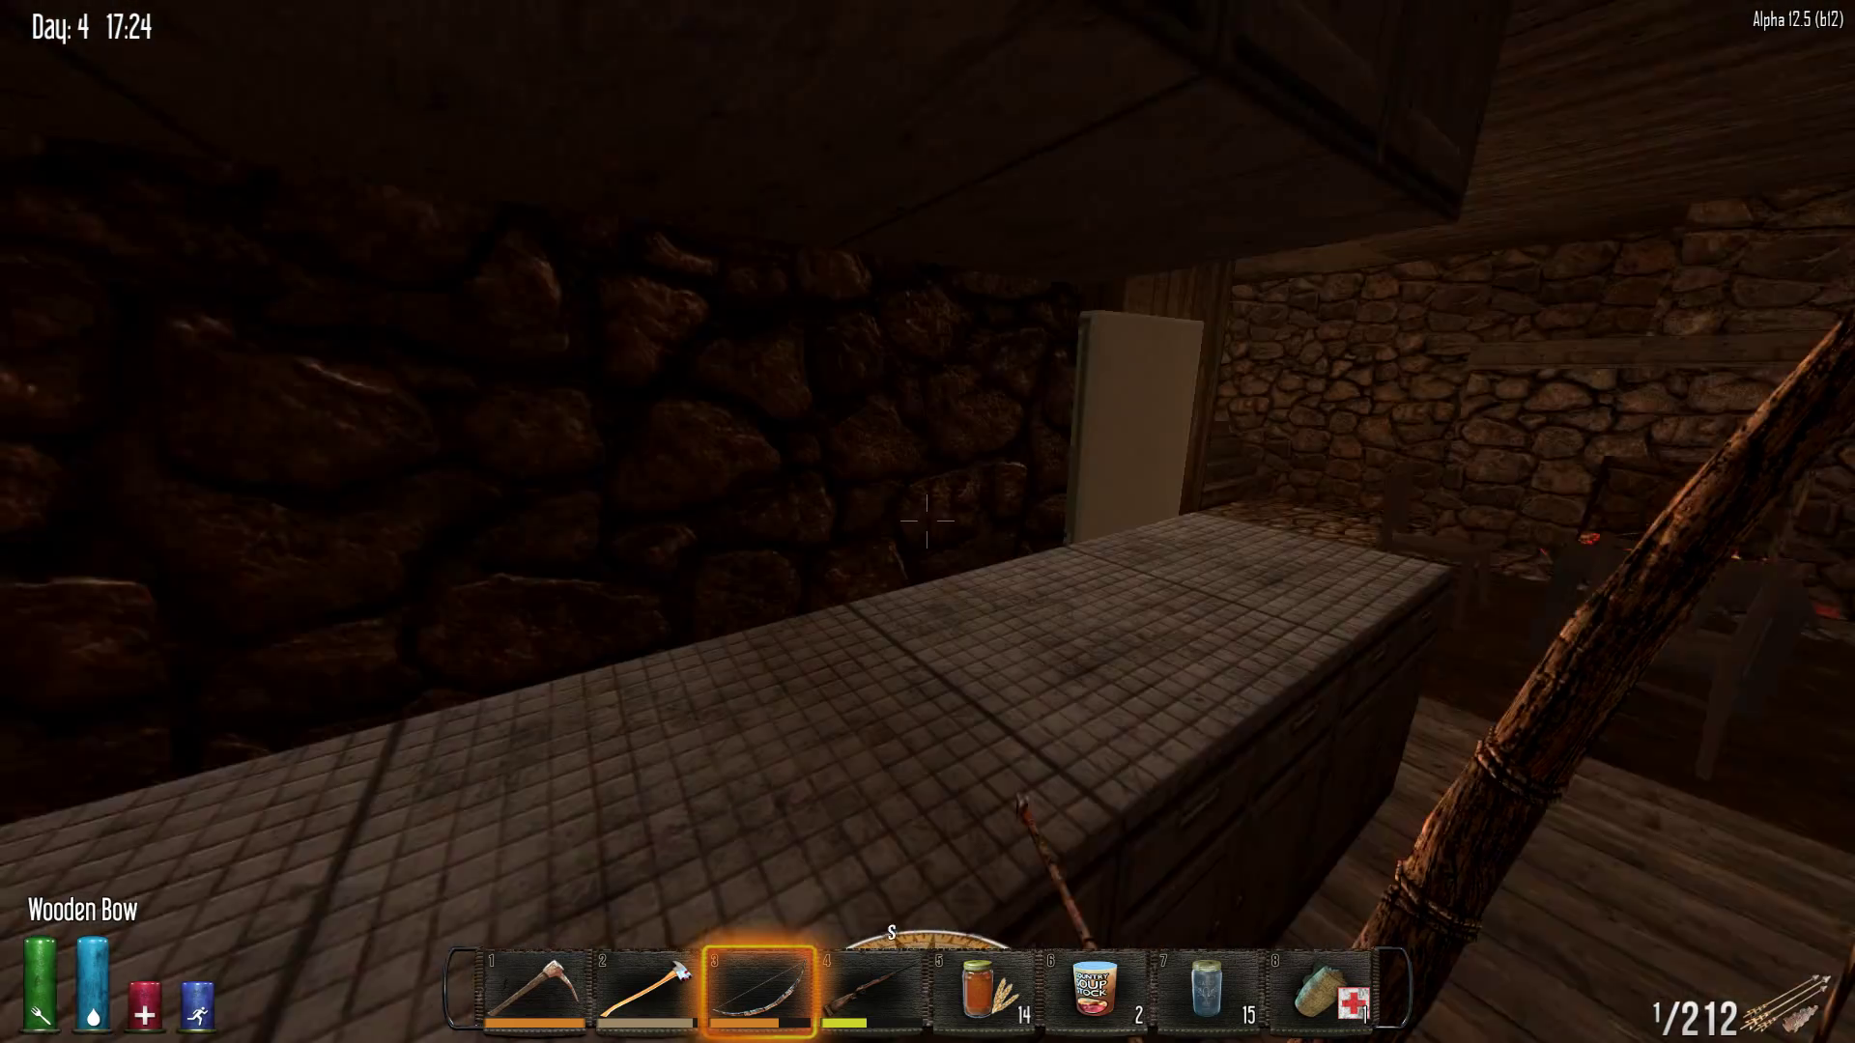
Walk past the fridge to check the empty medicine cabinet, then return to the stone room
{"action": "key", "text": "w"}
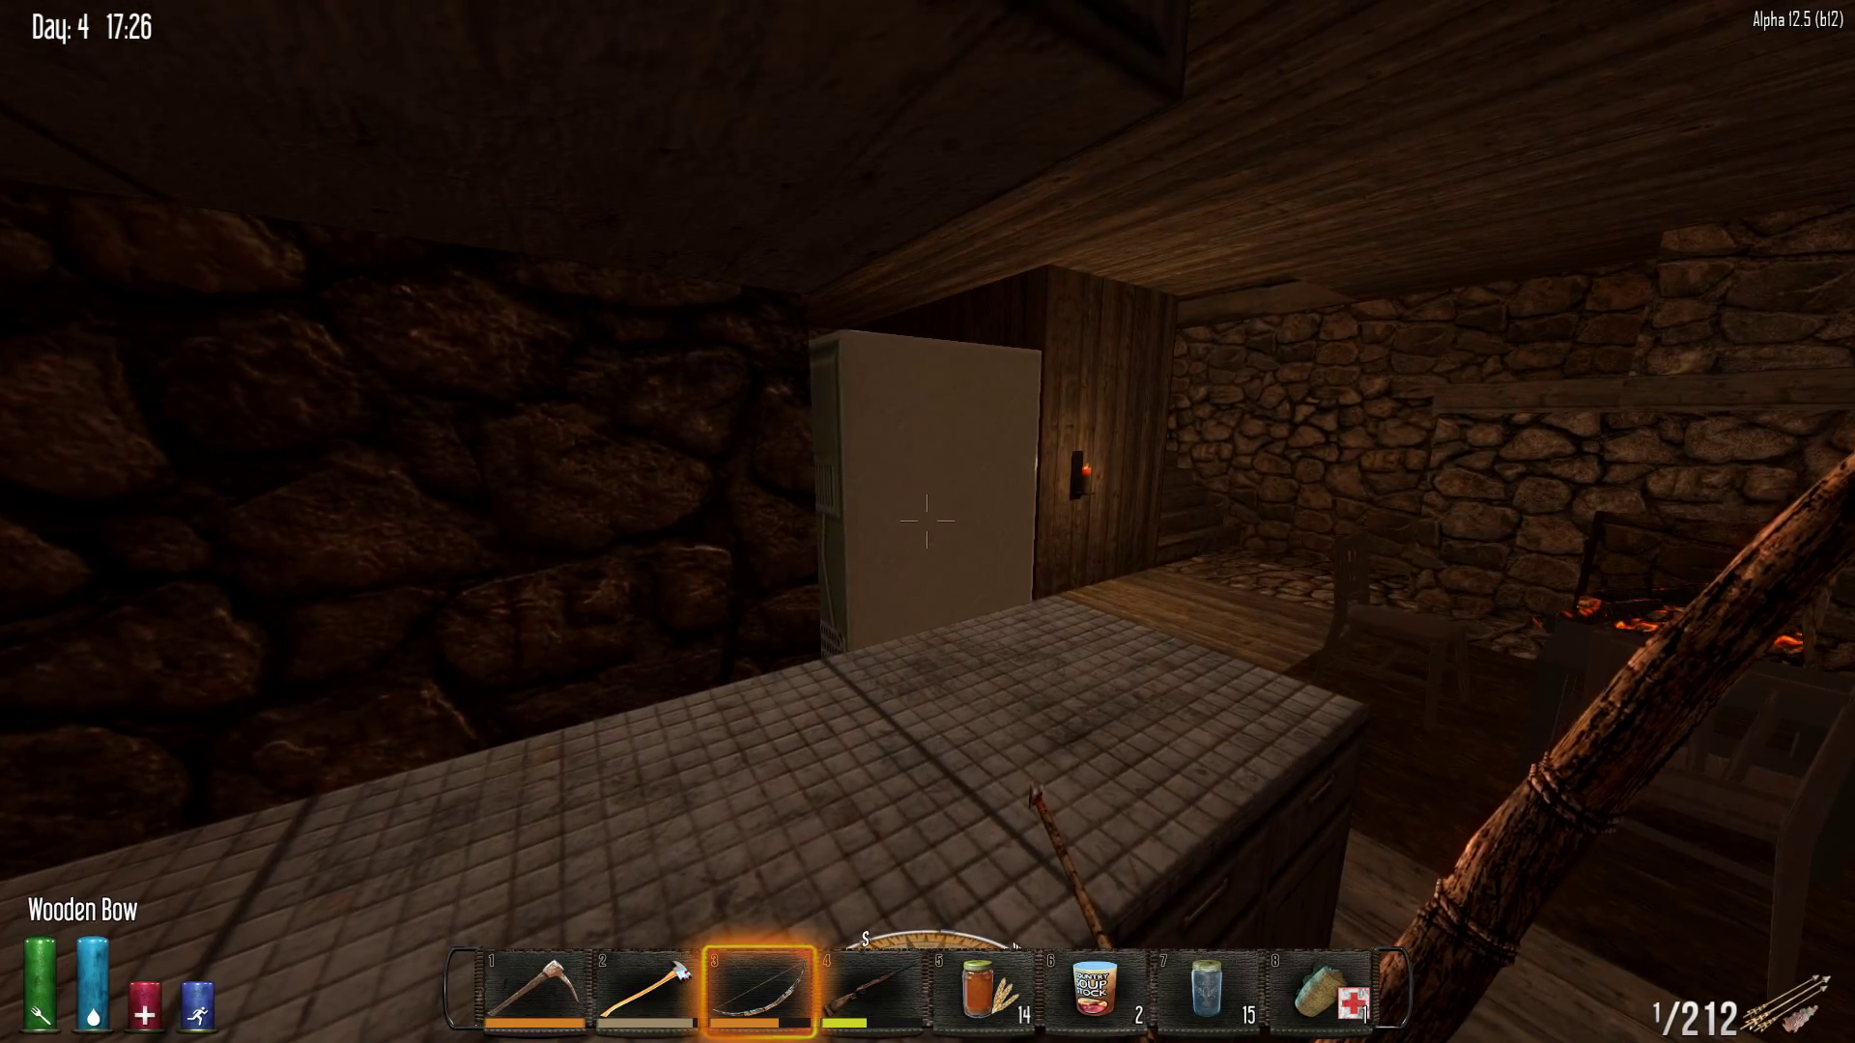
{"action": "key", "text": "w"}
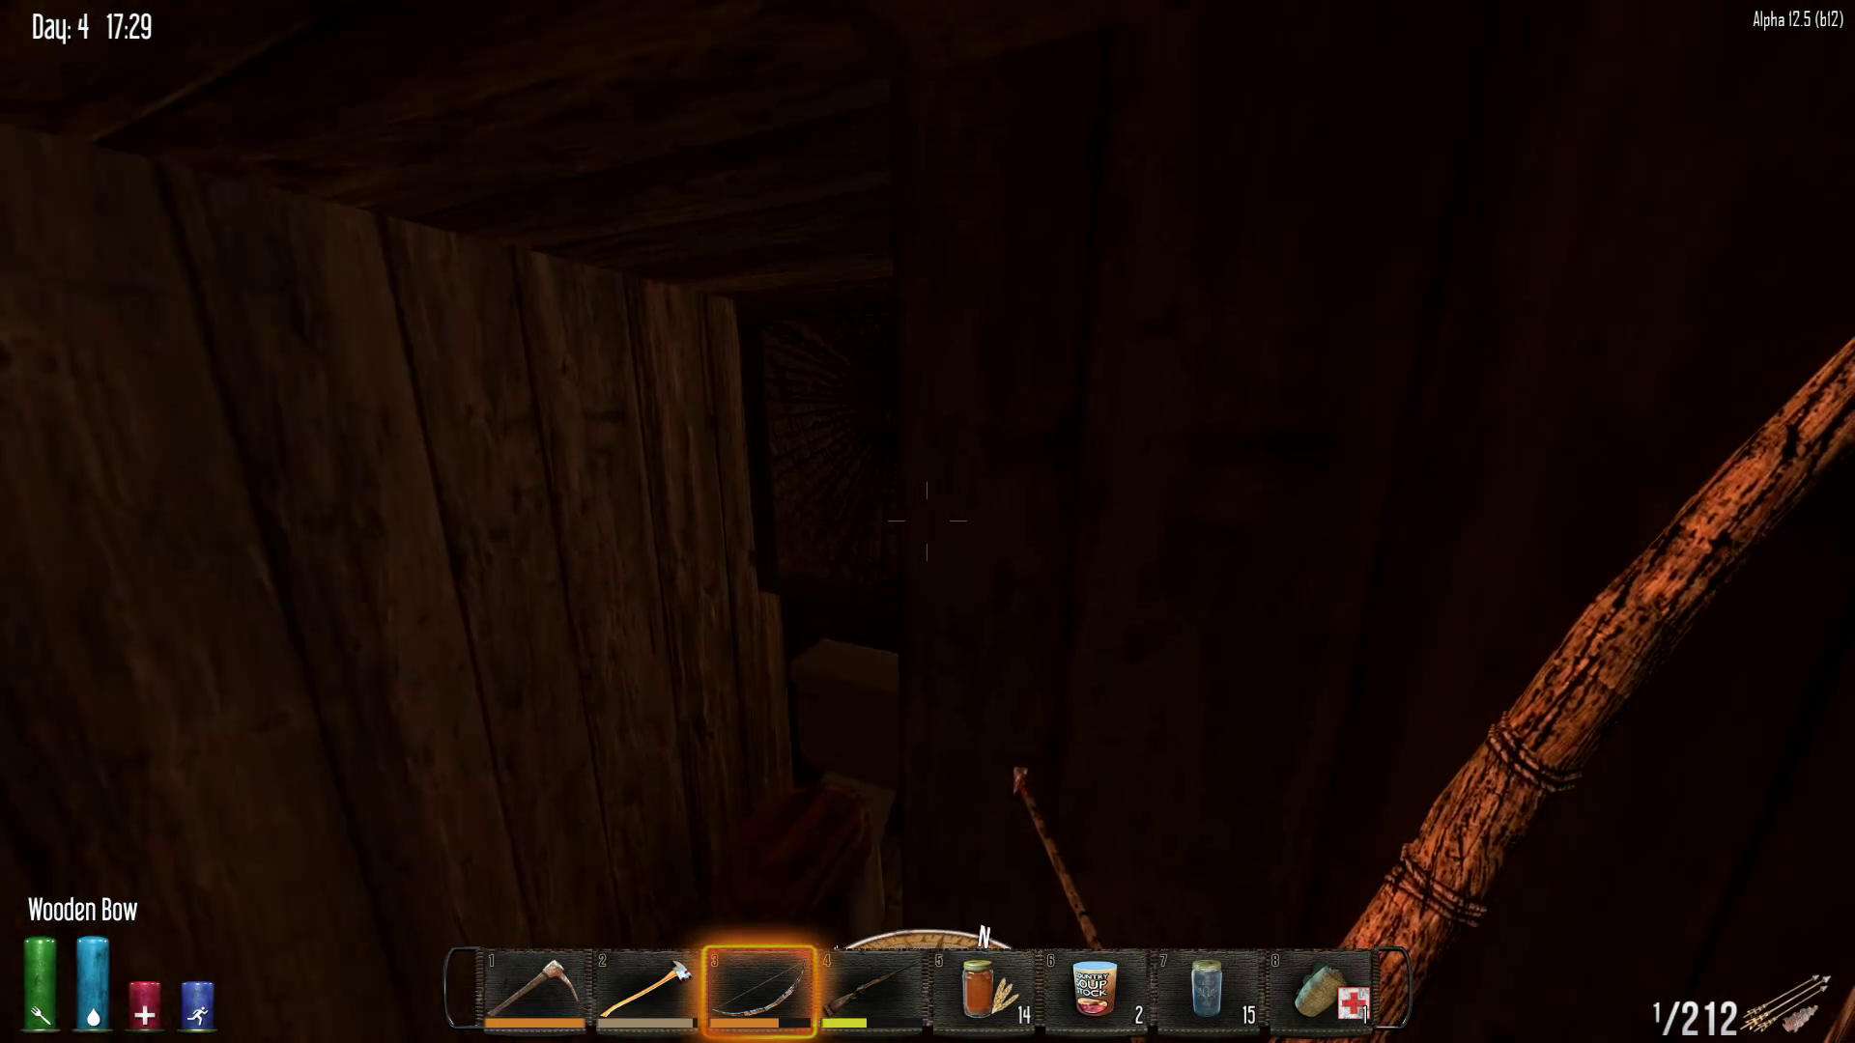
{"action": "key", "text": "e"}
{"action": "key", "text": "Escape"}
{"action": "key", "text": "w"}
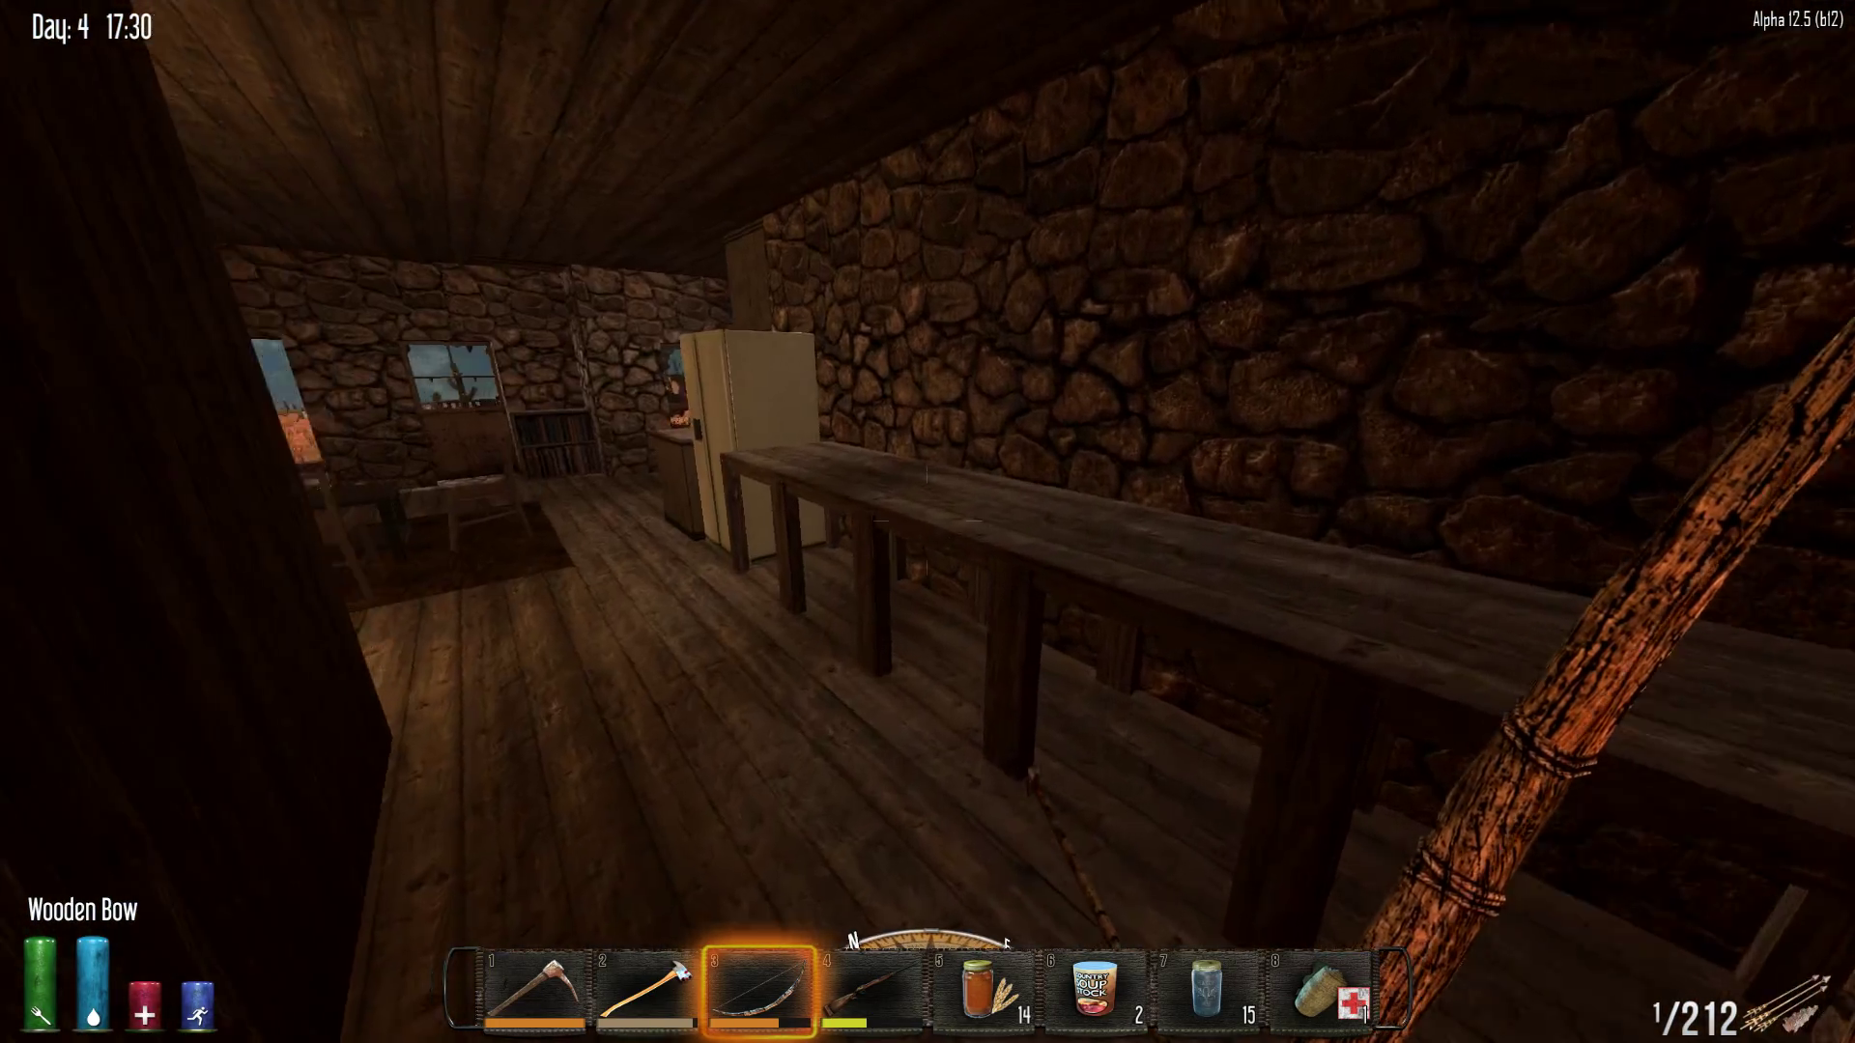